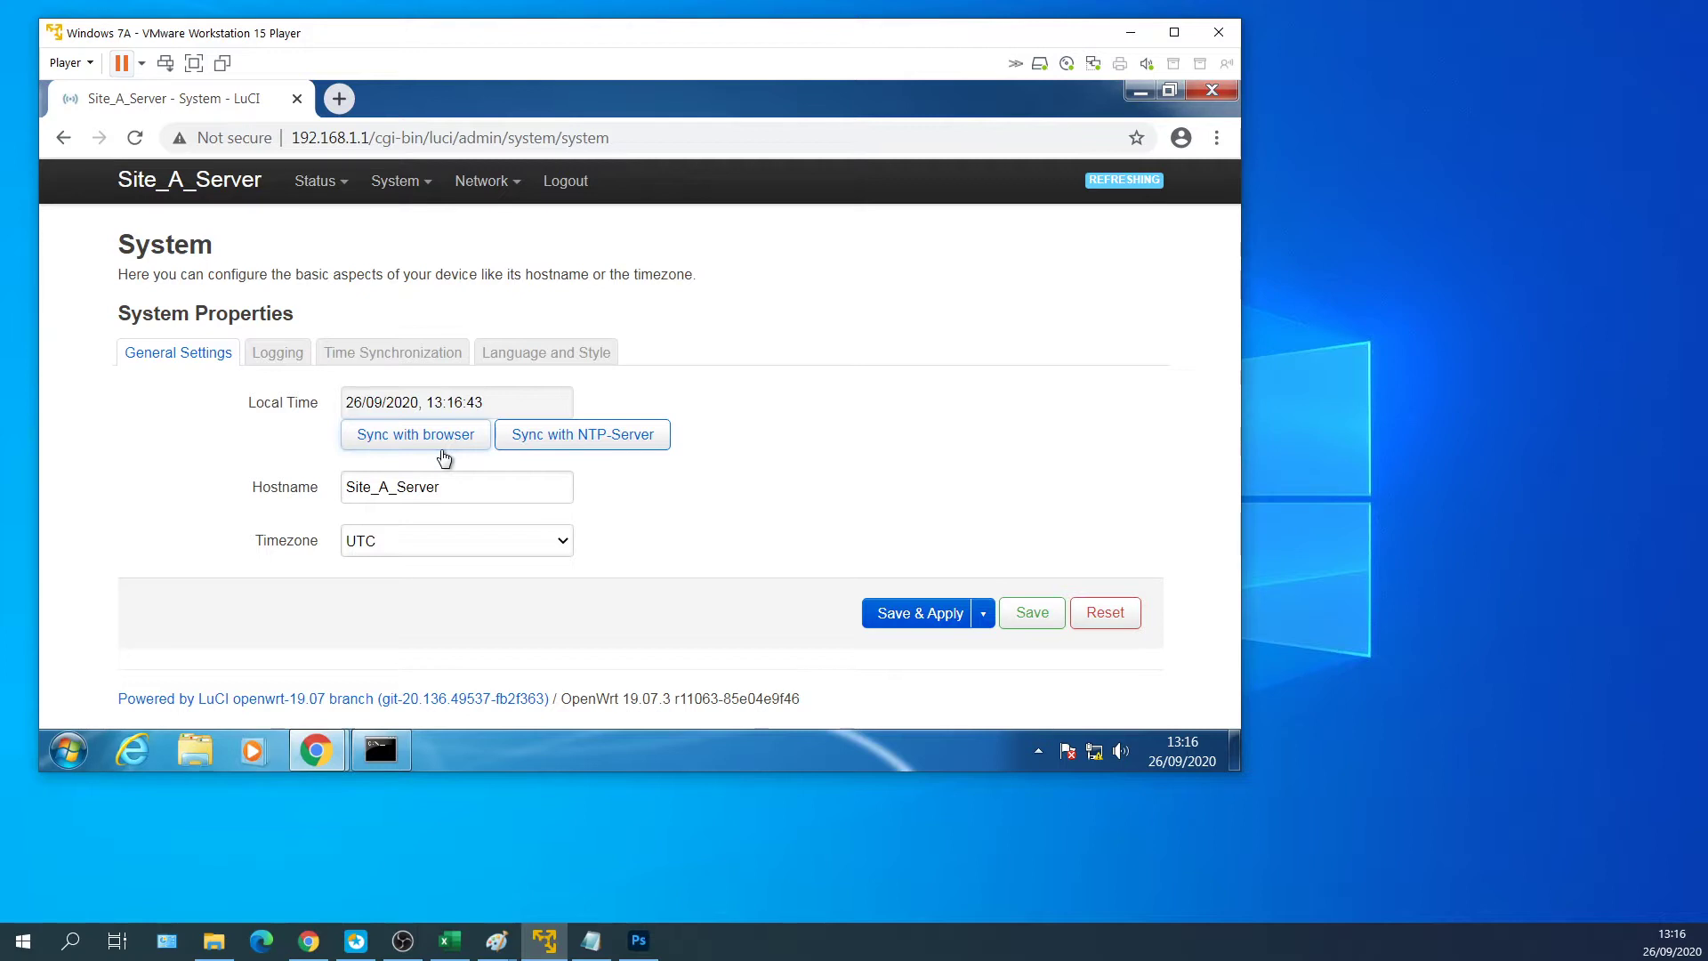
# Leave the System settings page via System > Administration and open the Network > Interfaces overview.
pyautogui.click(445, 487)
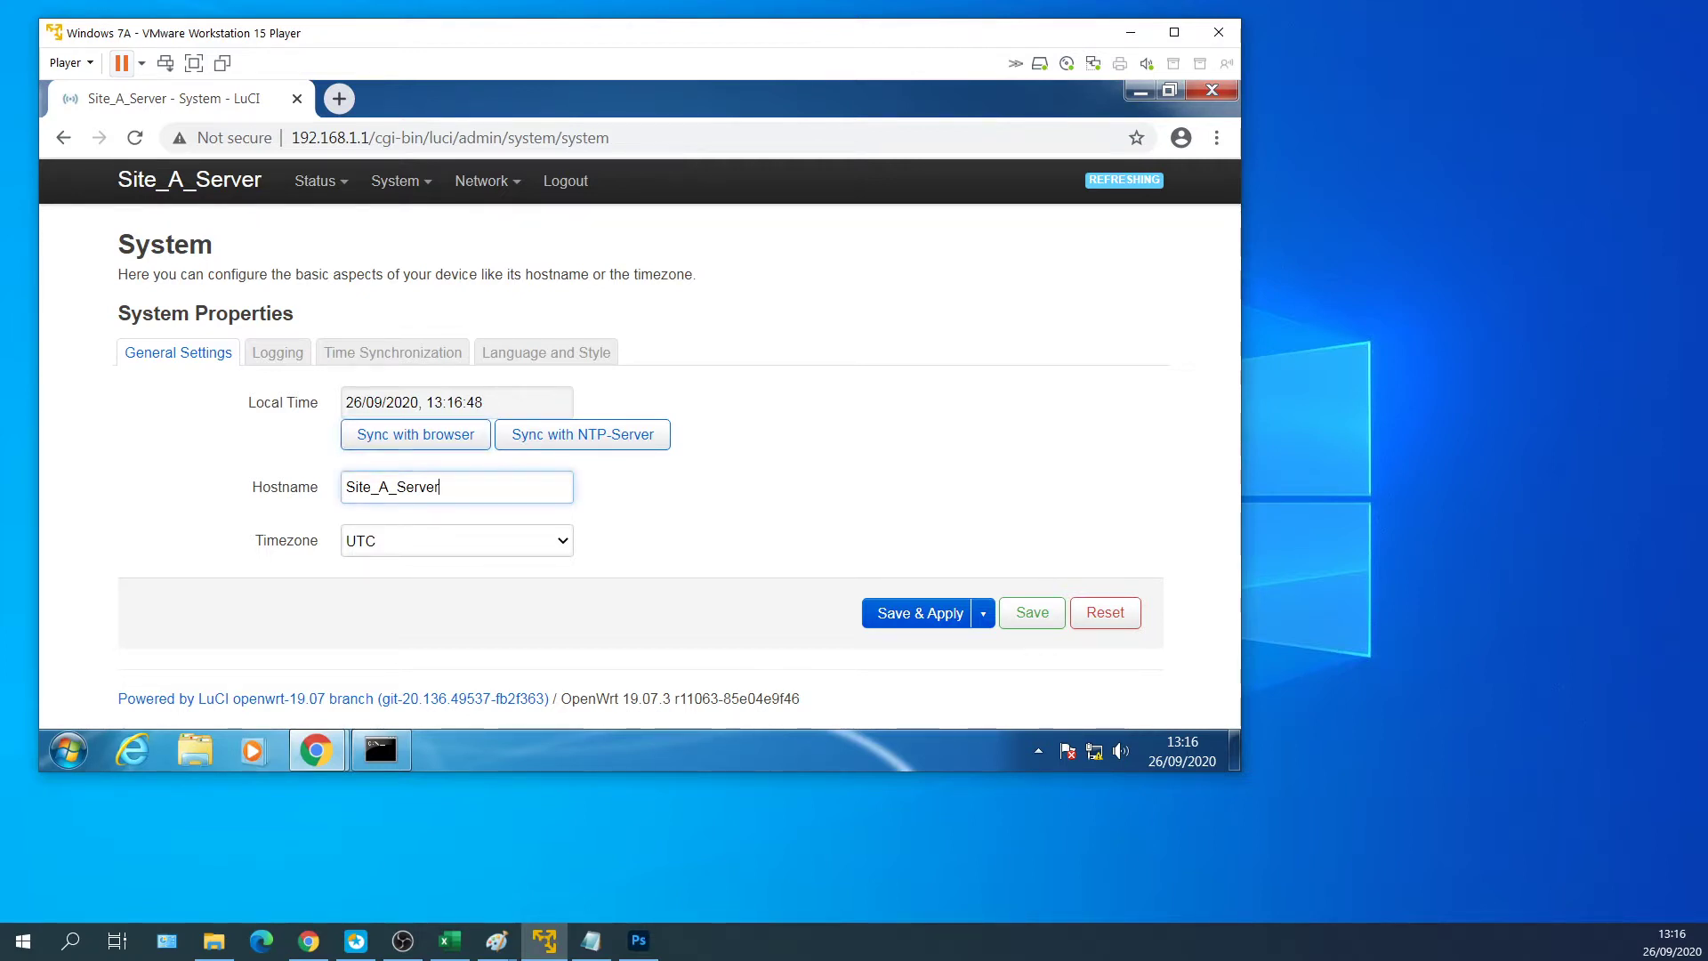
pyautogui.moveTo(370, 181)
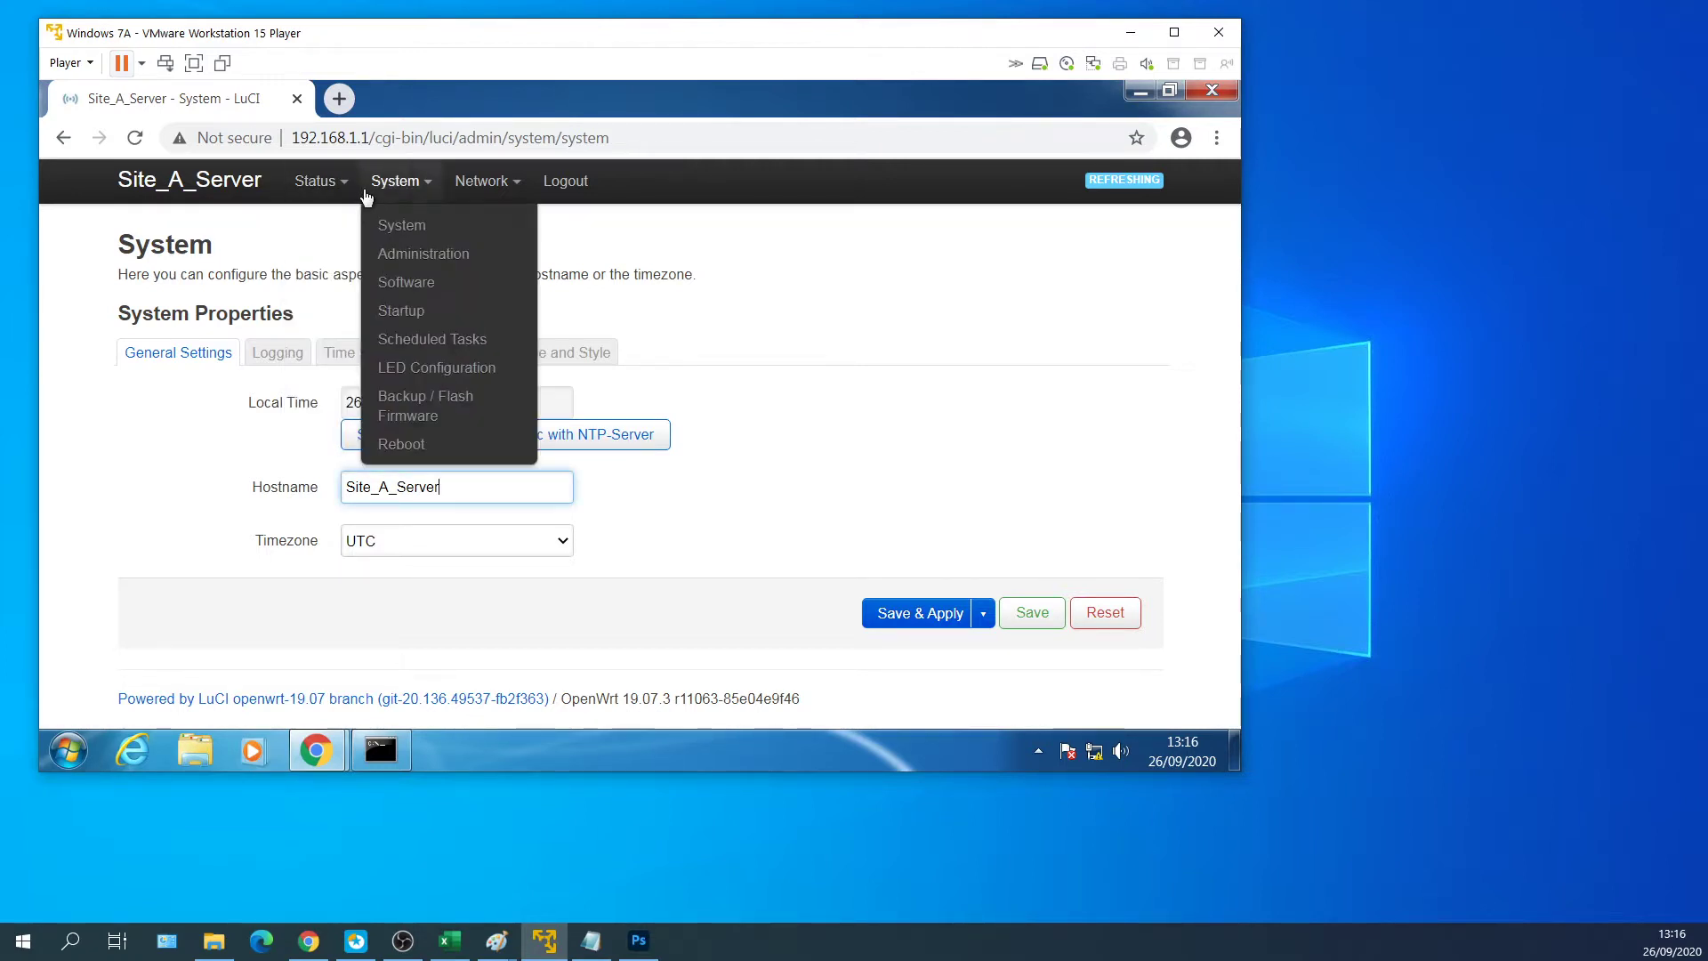
pyautogui.click(402, 256)
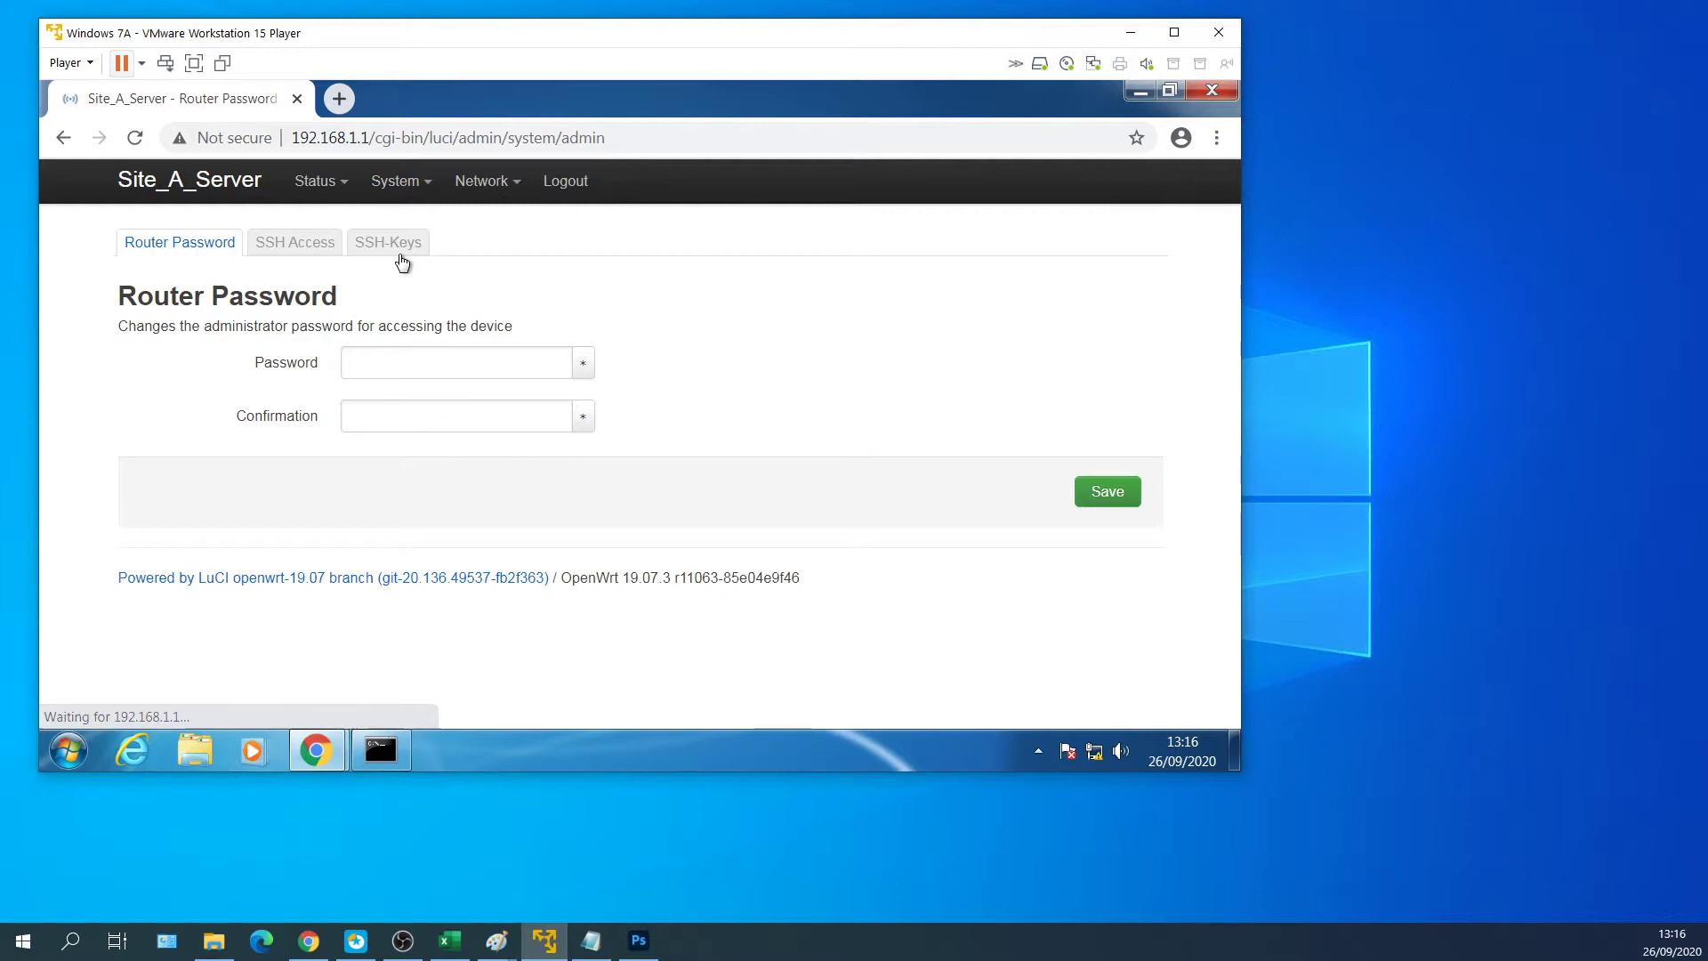
pyautogui.moveTo(484, 227)
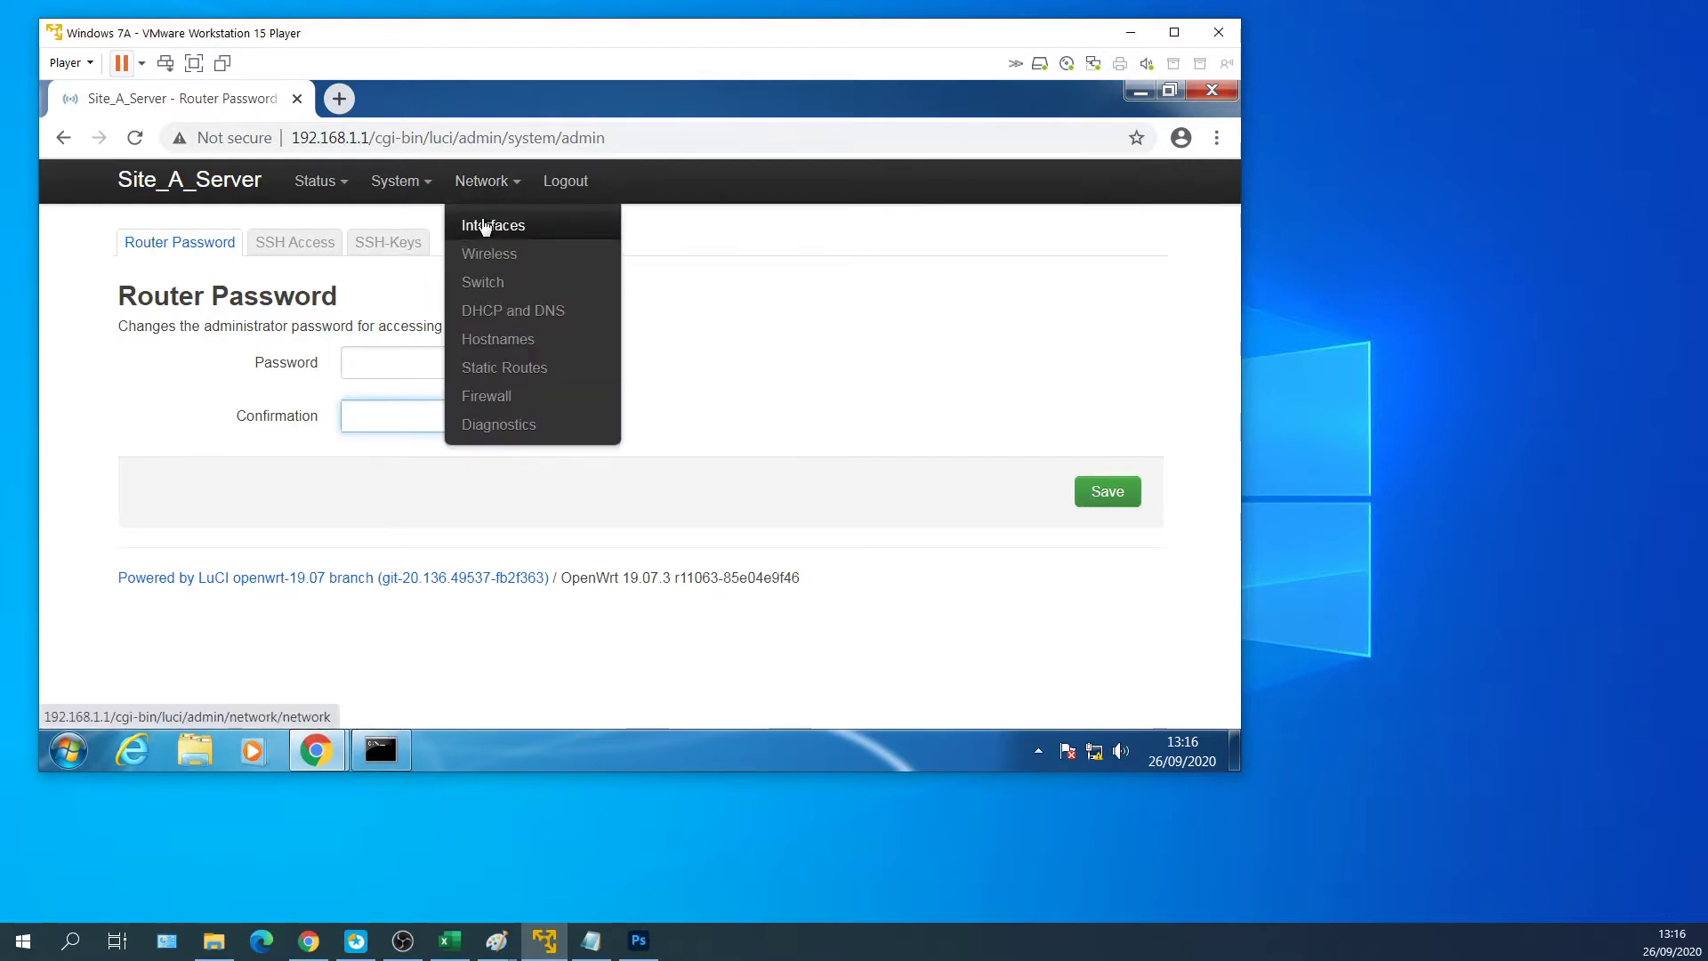
pyautogui.click(485, 227)
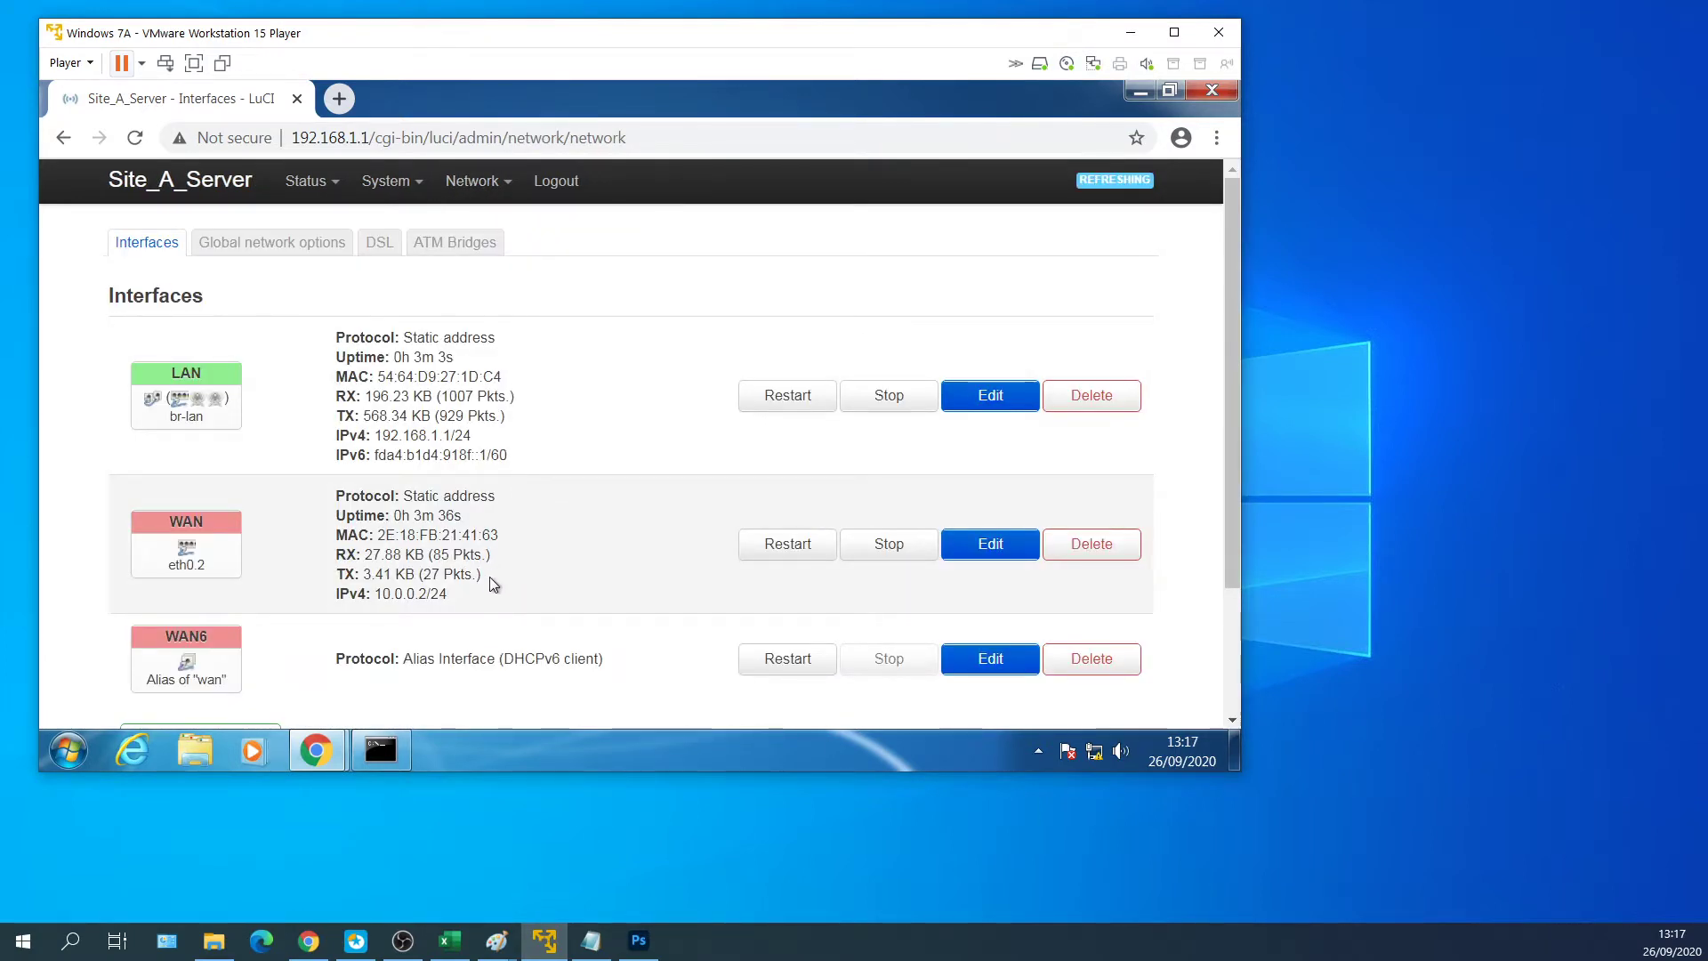
# Change the LAN interface's IPv4 address to 192.168.2.1.
pyautogui.moveTo(469, 598); pyautogui.dragTo(391, 594)
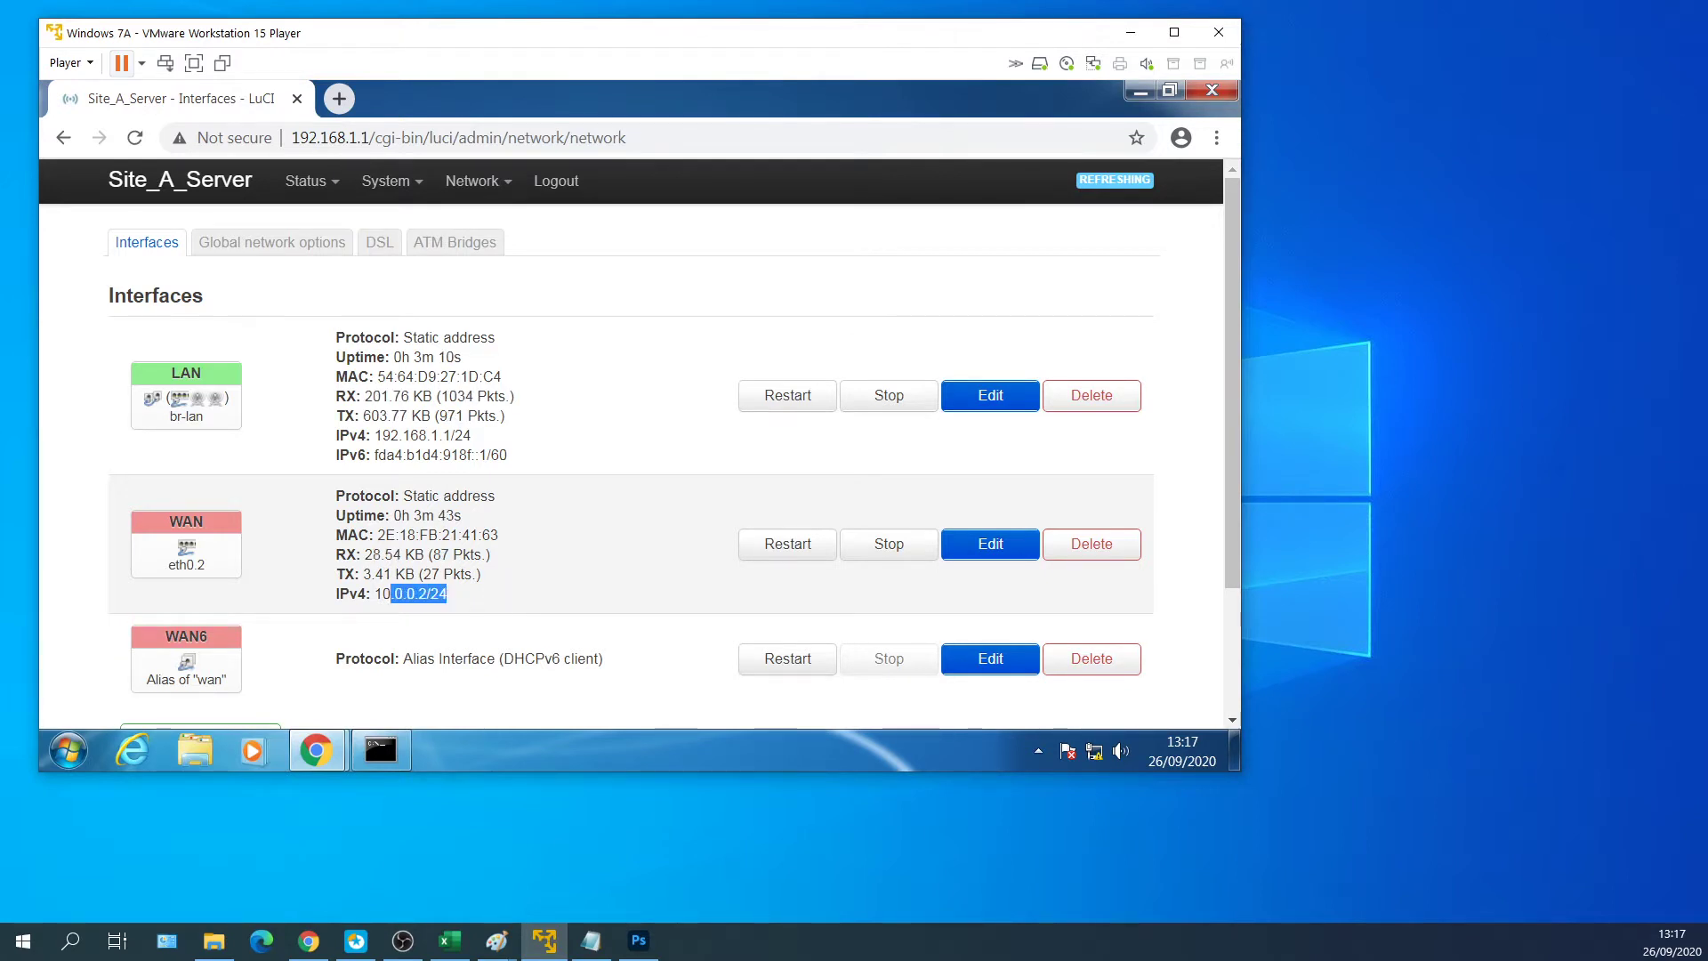
pyautogui.click(459, 597)
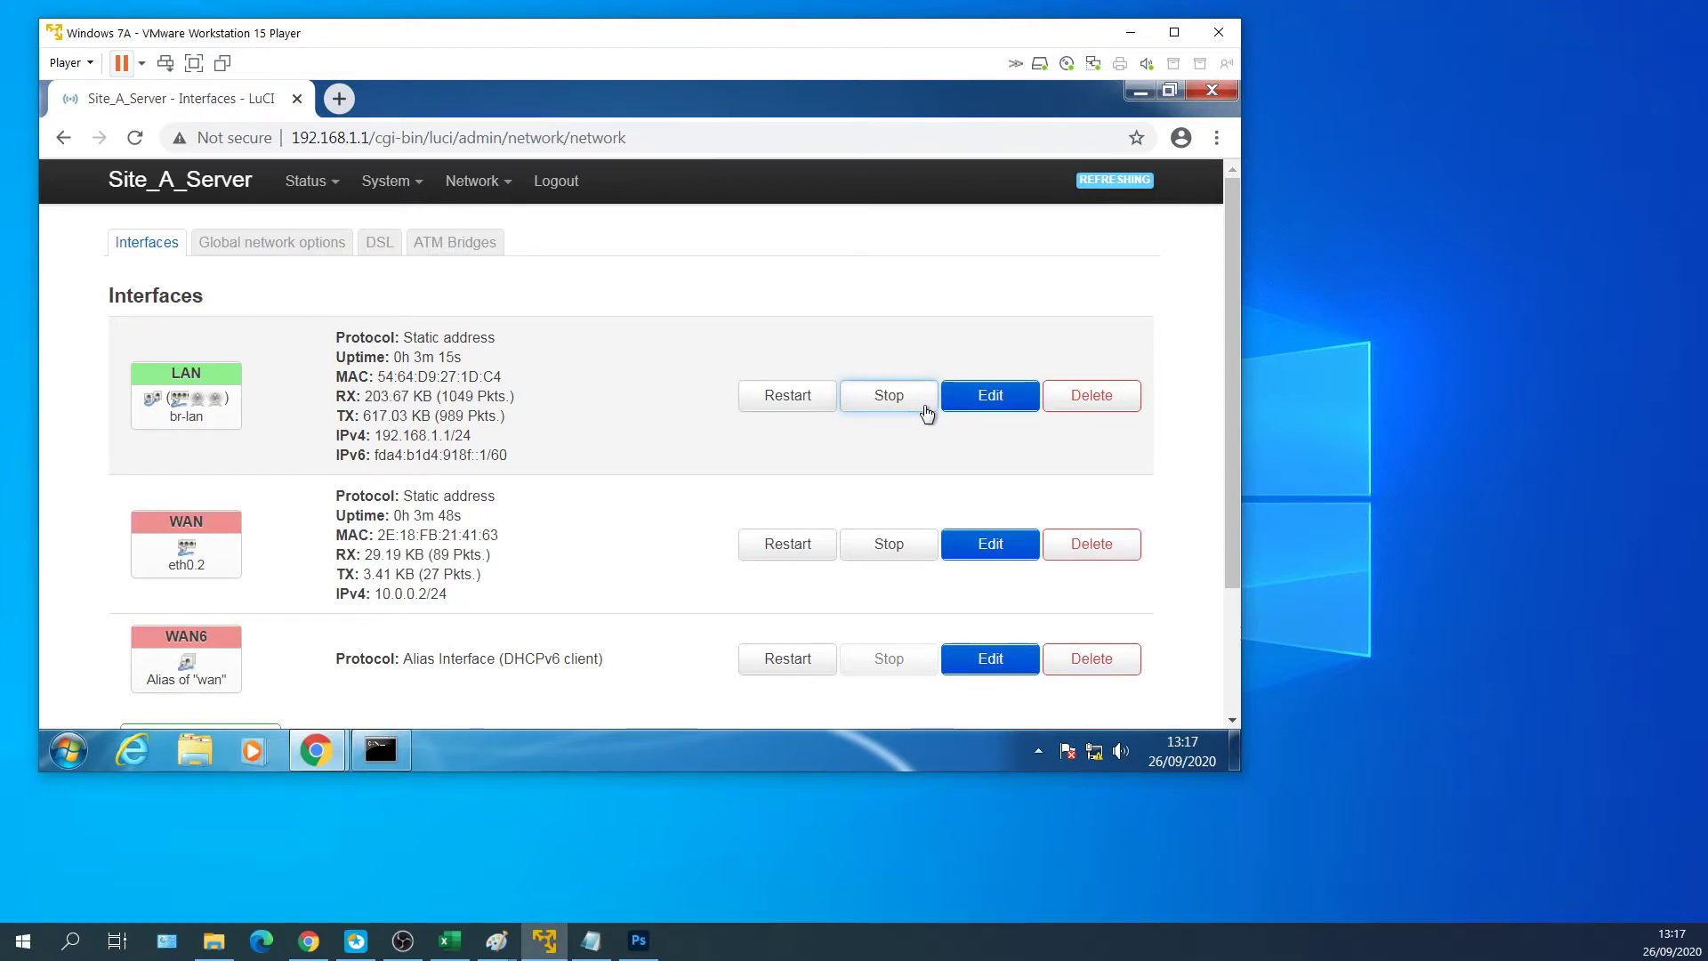
pyautogui.click(989, 397)
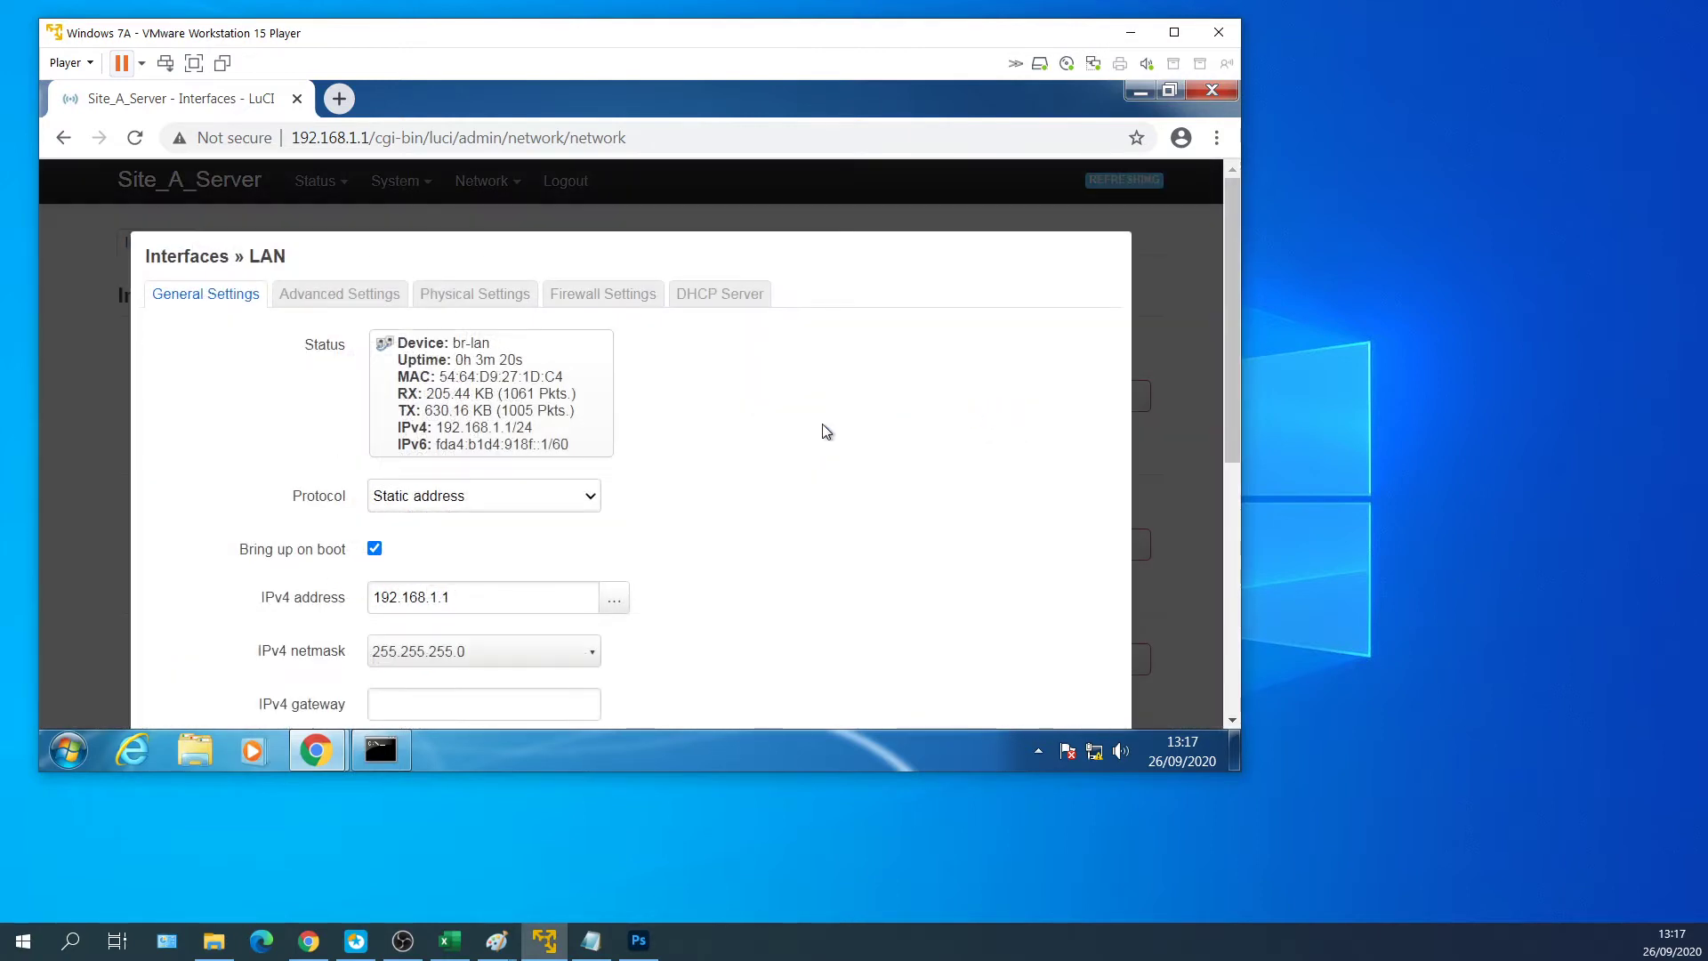
pyautogui.click(498, 601)
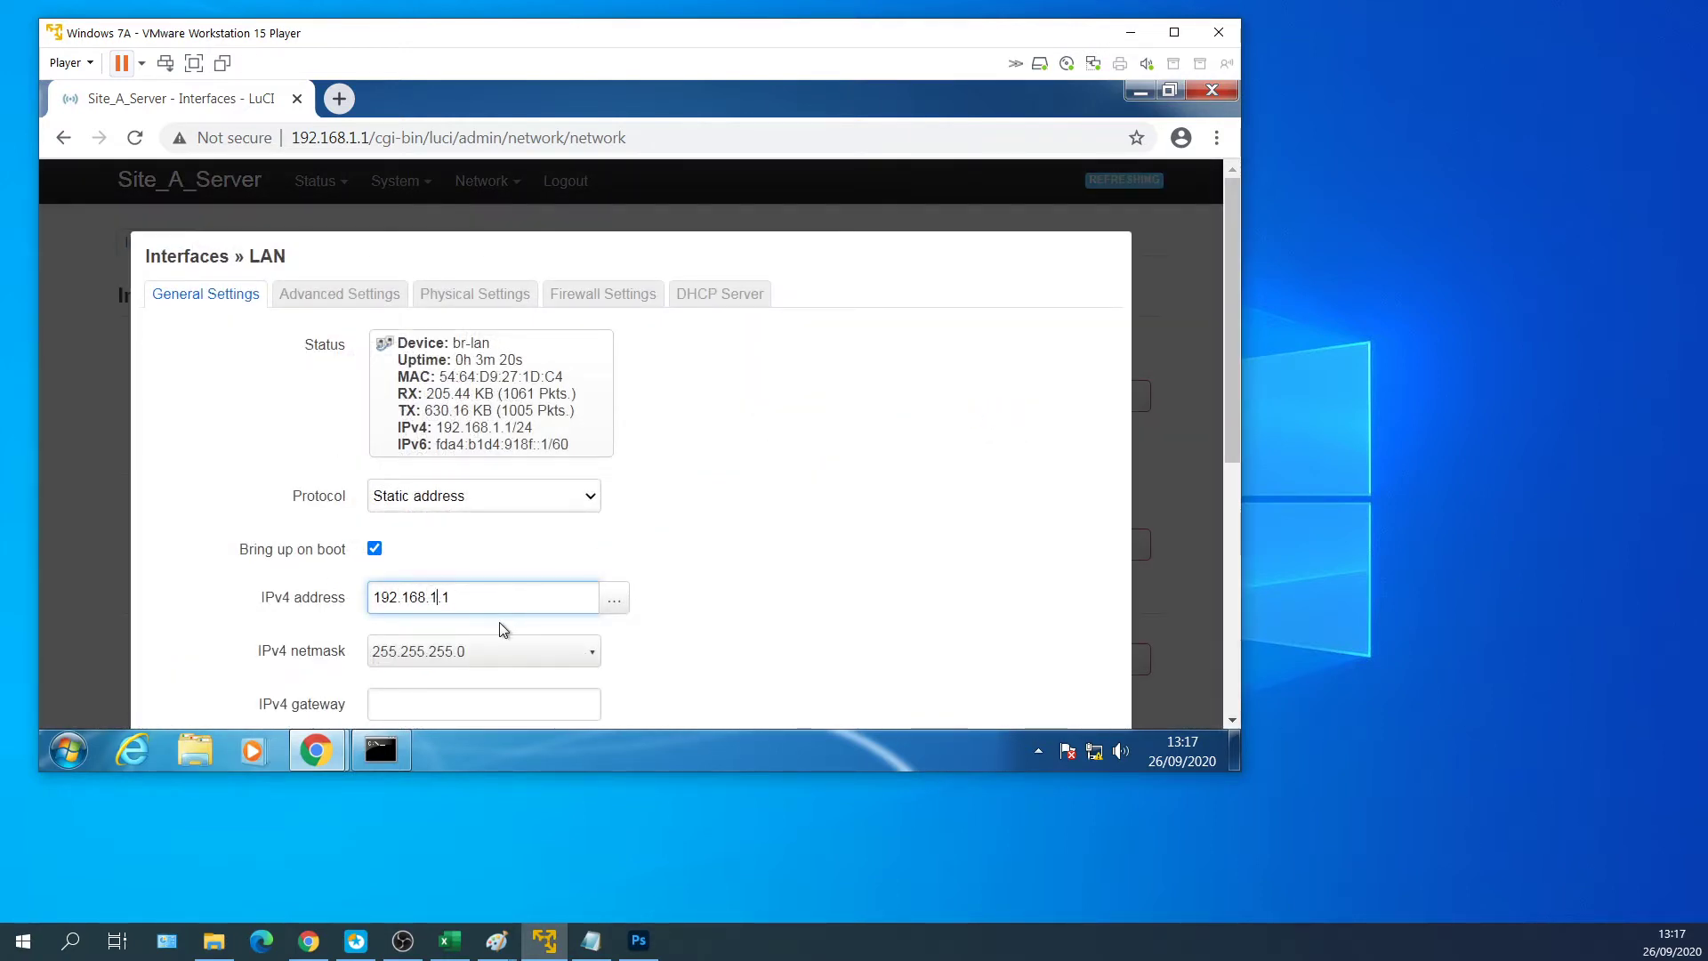
pyautogui.press('BackSpace')
pyautogui.write('2')
pyautogui.click(895, 512)
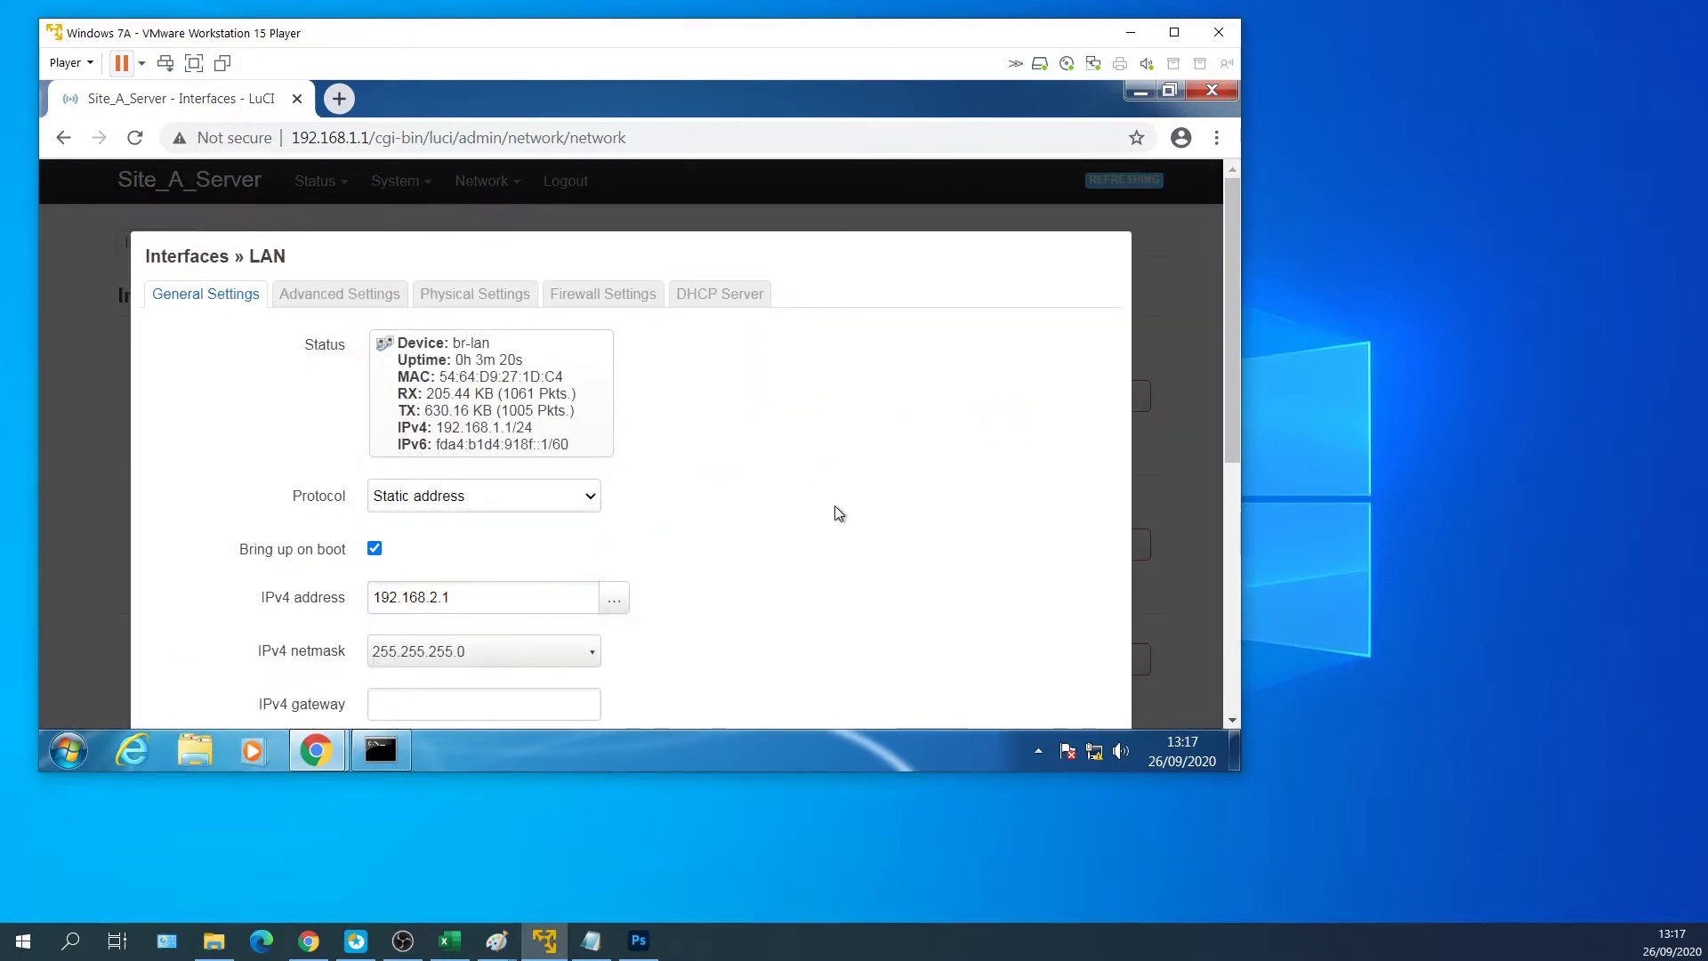
# Save the LAN interface and apply the pending address change.
pyautogui.scroll(-5, 835, 511)
pyautogui.scroll(3, 1032, 599)
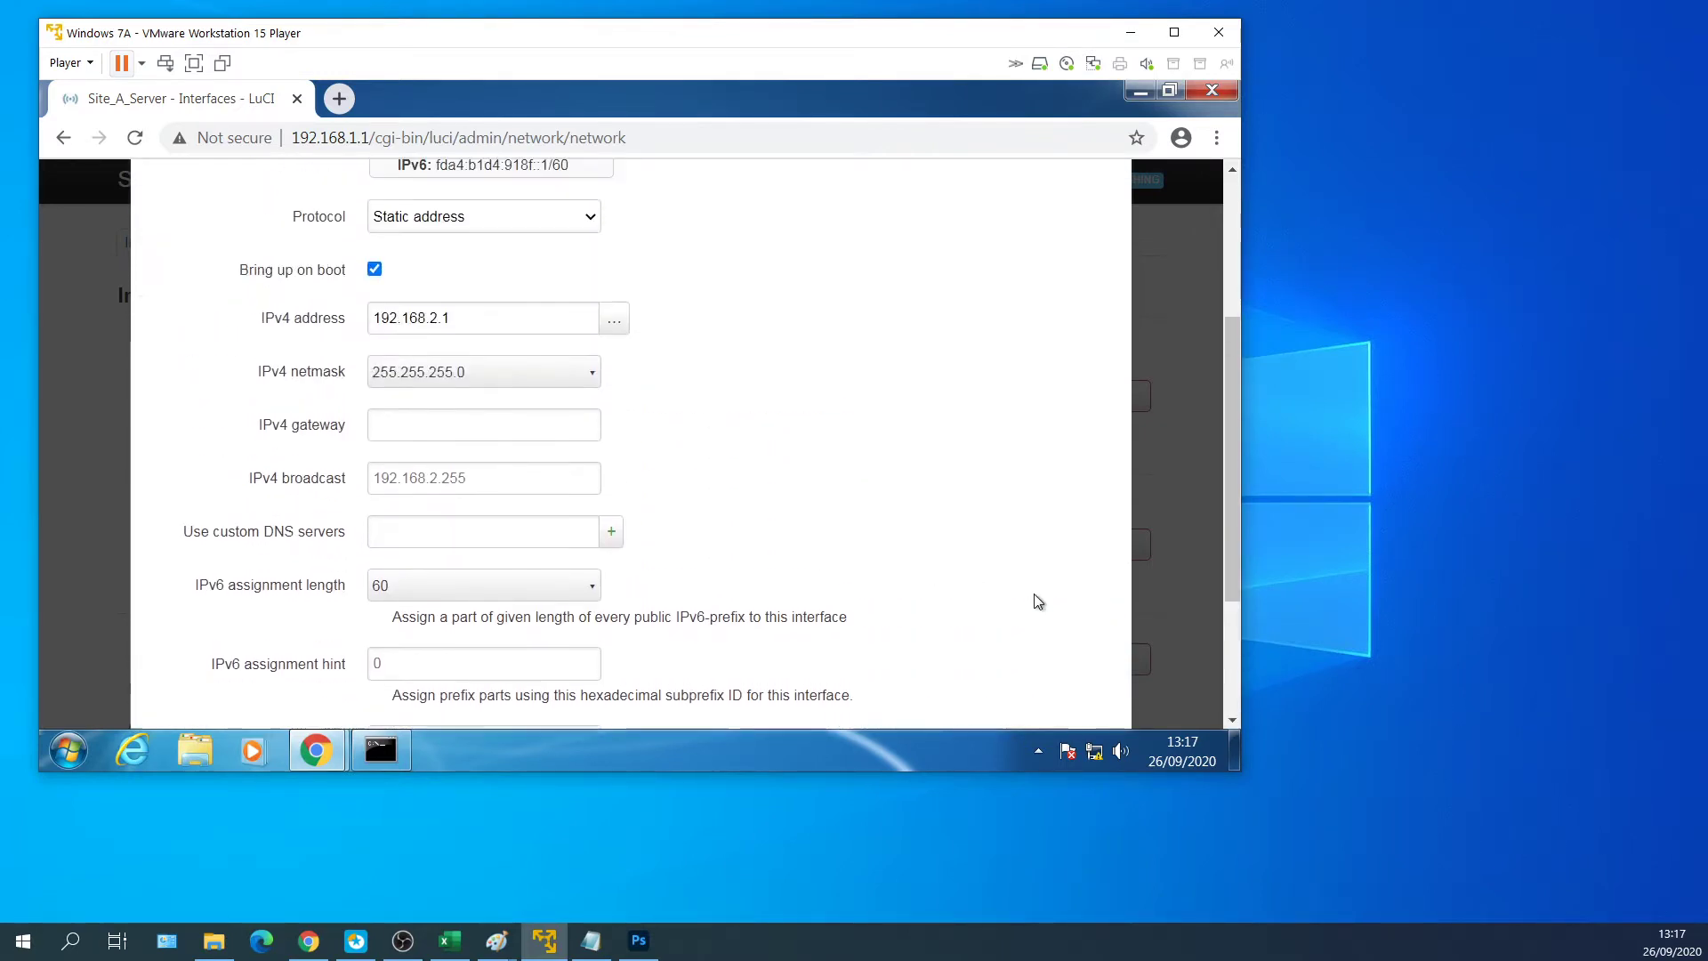
pyautogui.scroll(-2, 1032, 599)
pyautogui.scroll(-2, 1076, 641)
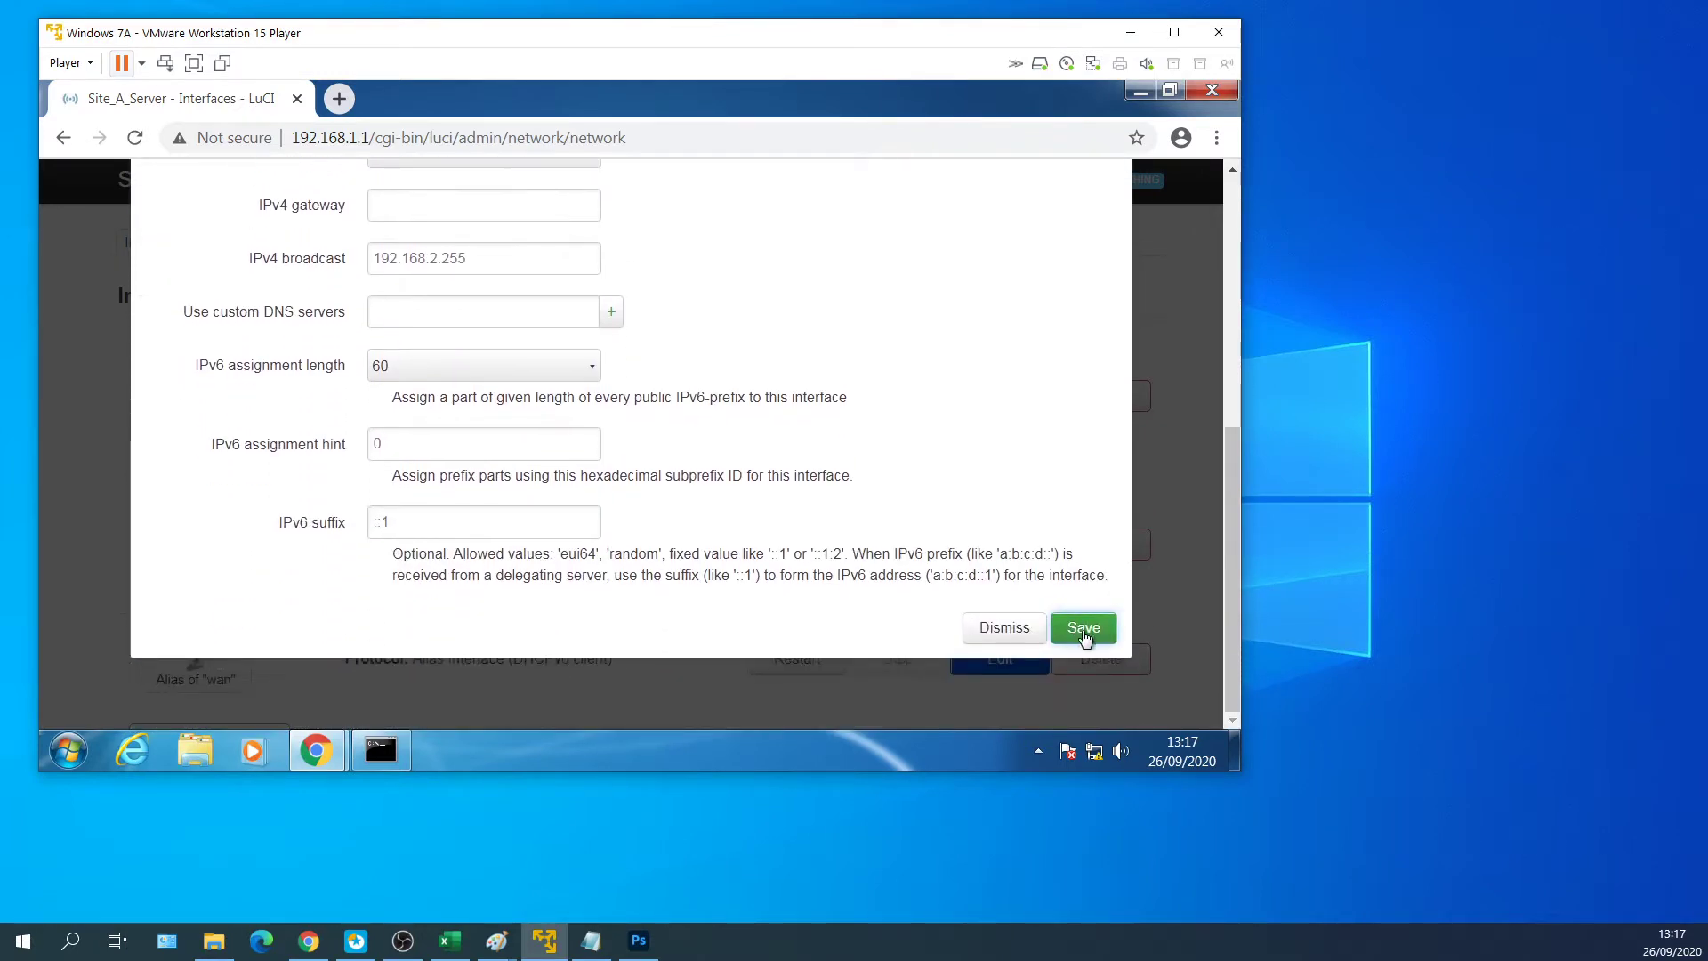
pyautogui.click(1084, 632)
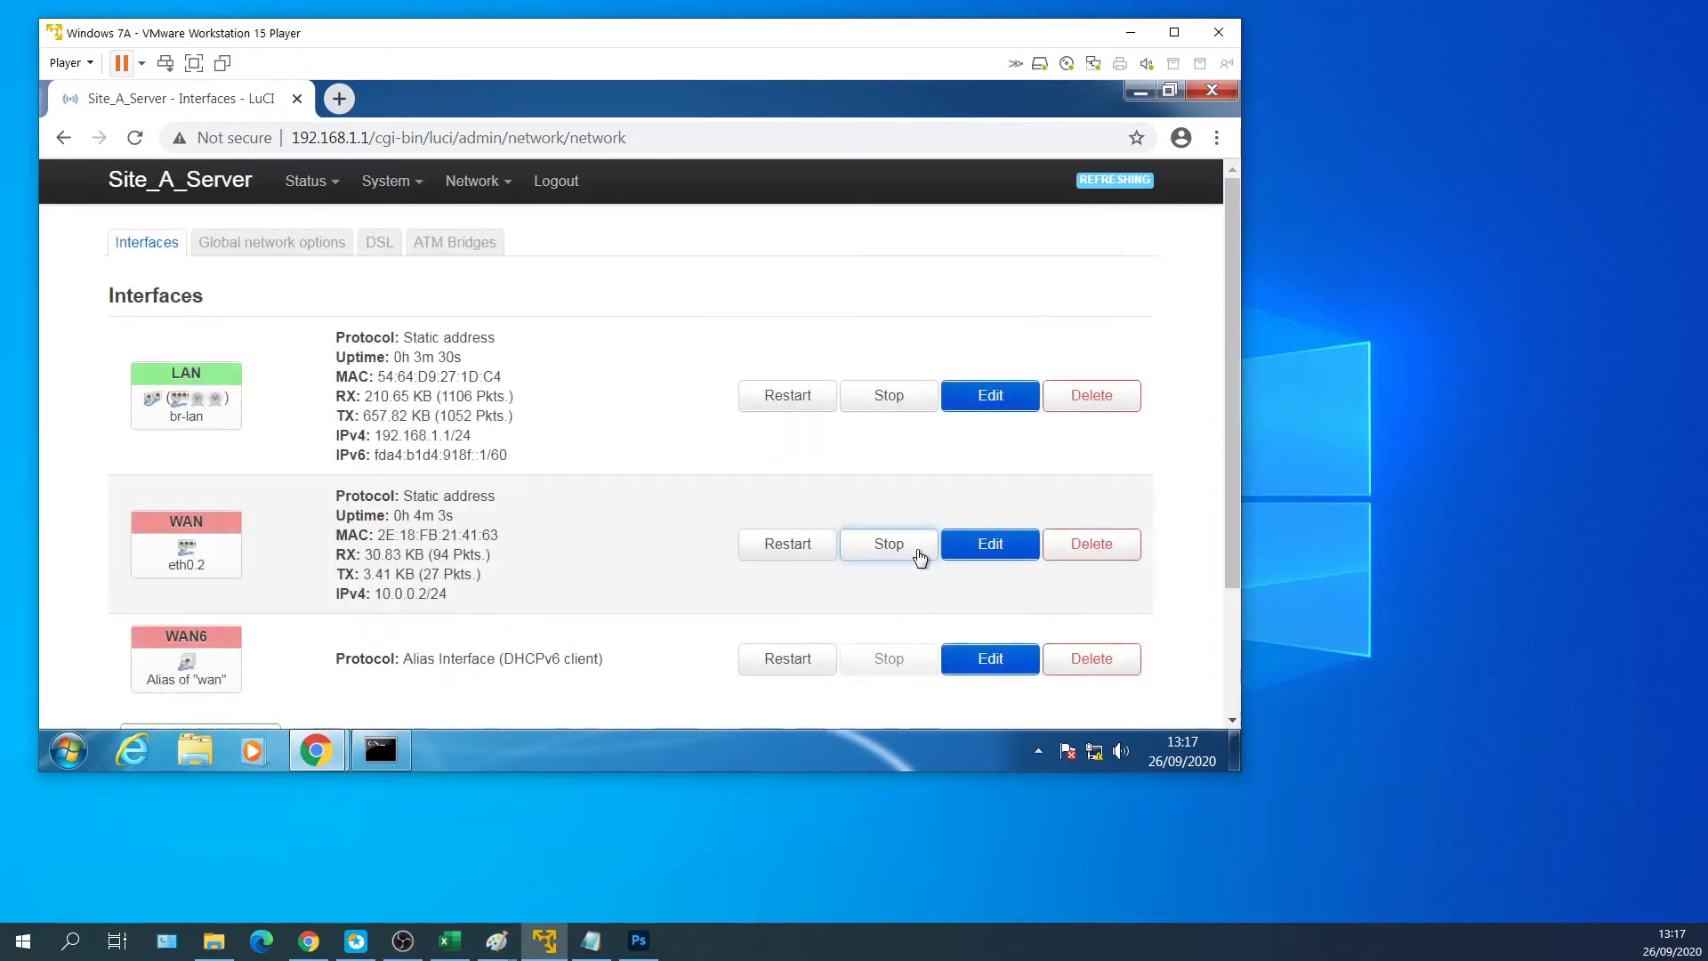
pyautogui.scroll(-2, 674, 538)
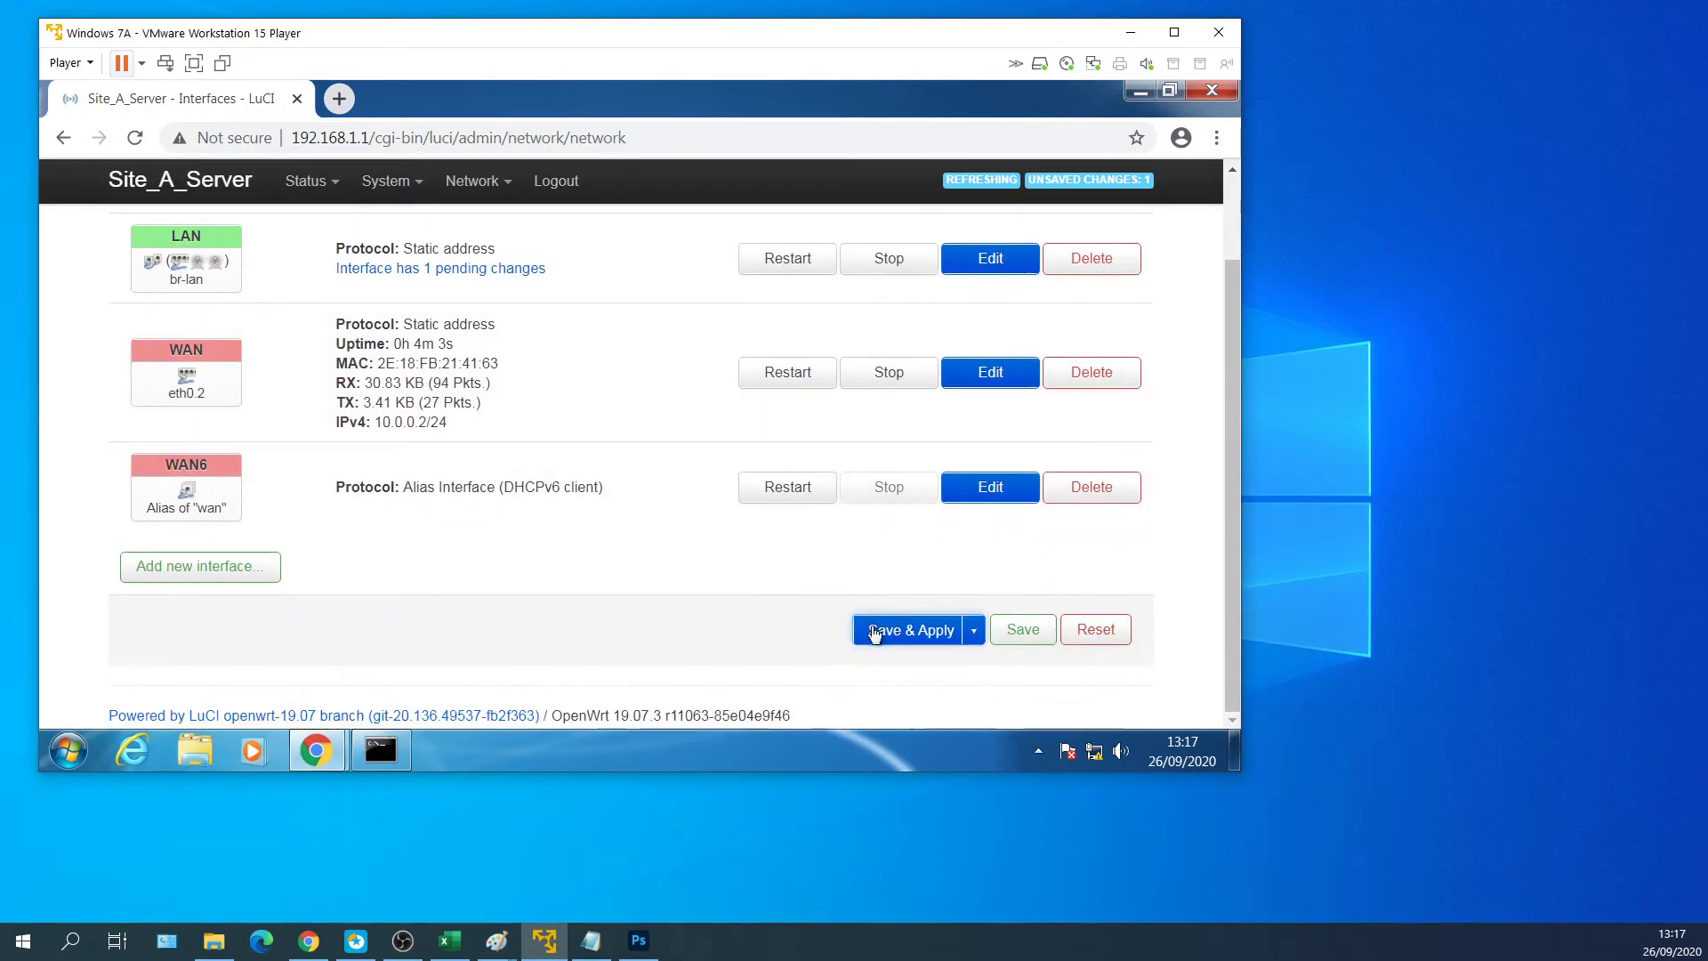
pyautogui.click(903, 627)
pyautogui.click(68, 750)
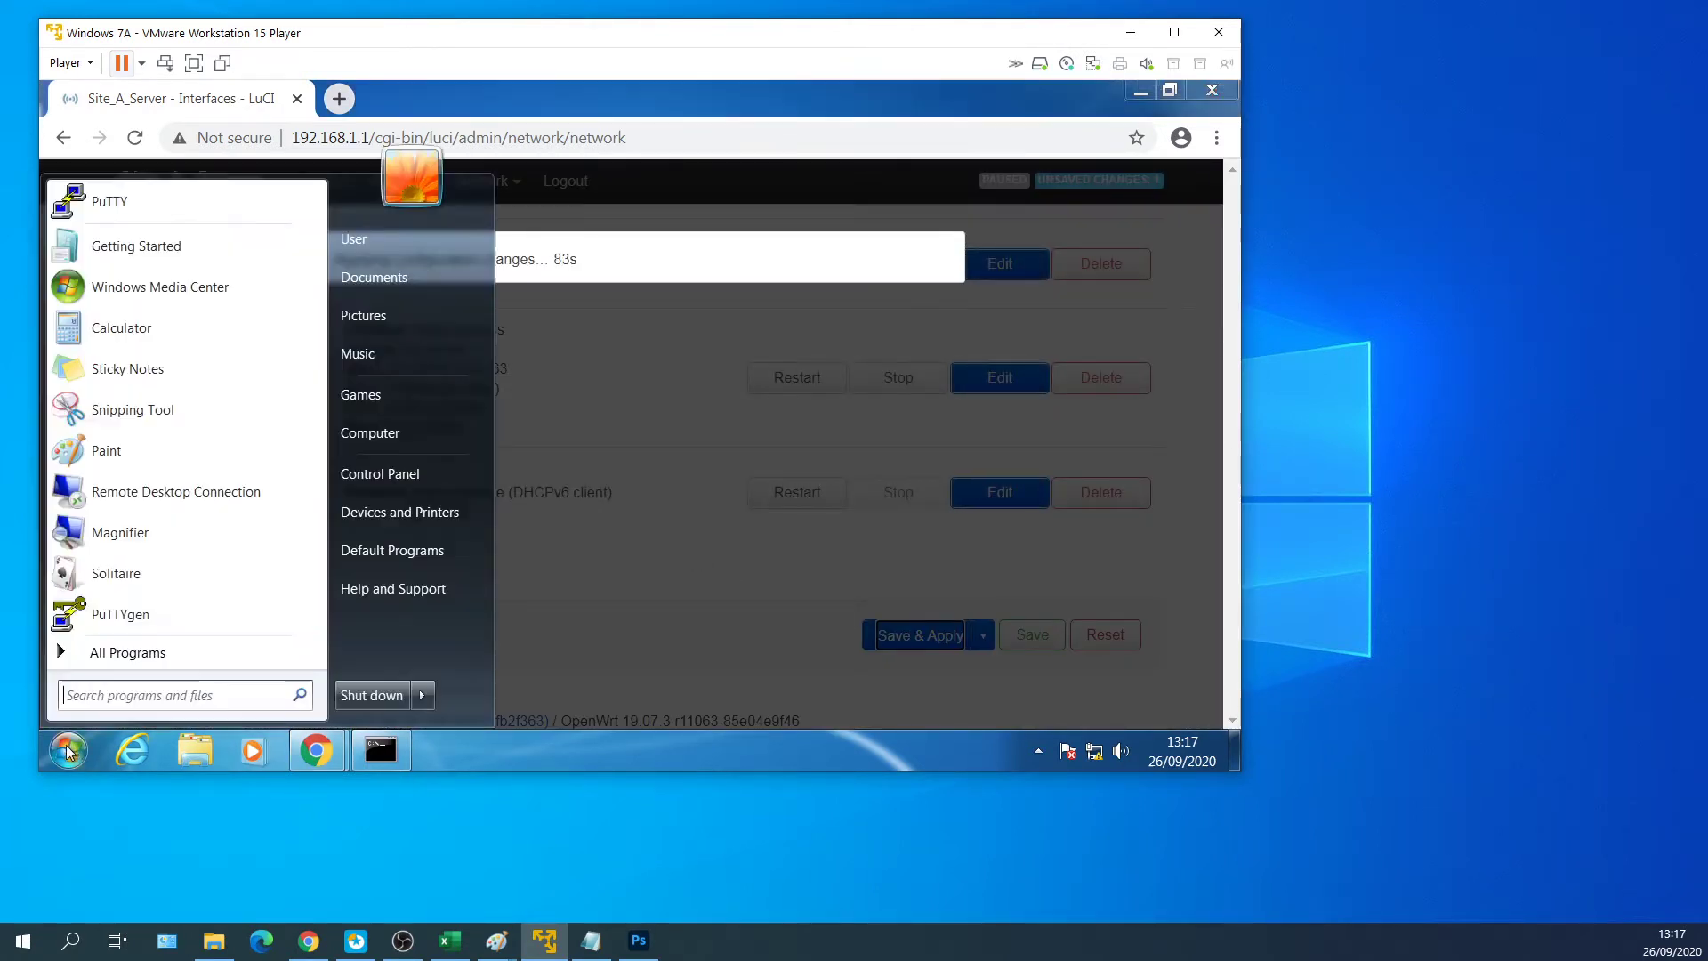
# Confirm Local Area Connection uses static IPv4 192.168.2.11 with gateway 192.168.2.1.
pyautogui.click(396, 483)
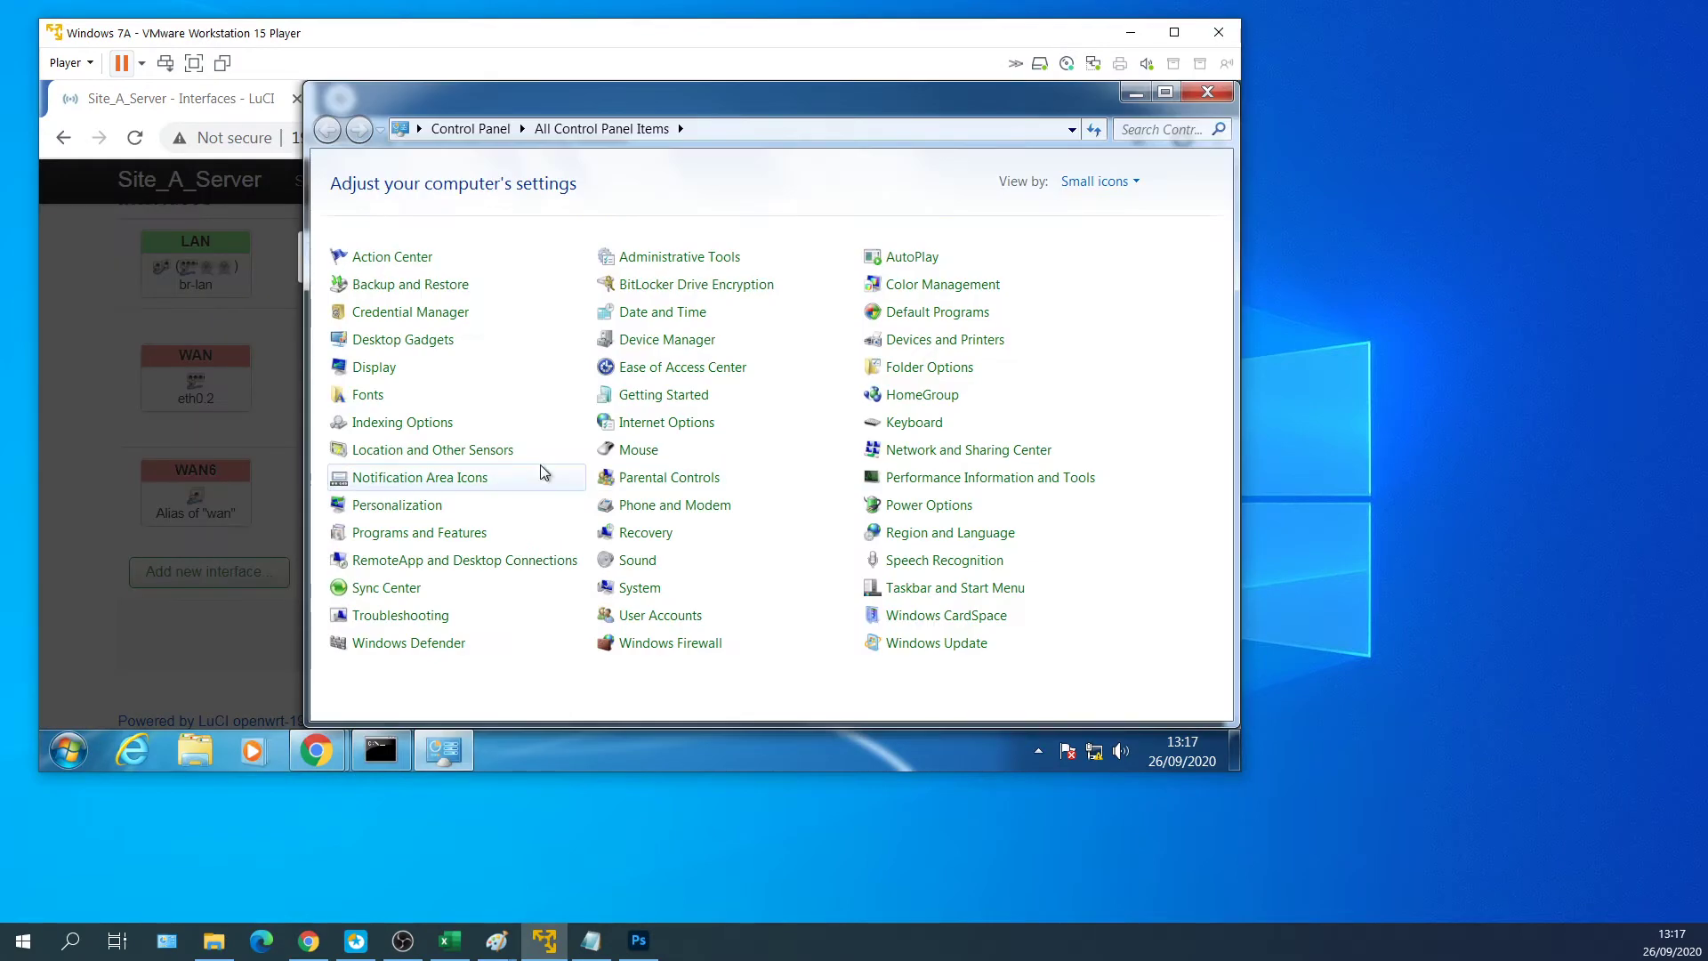
pyautogui.click(909, 454)
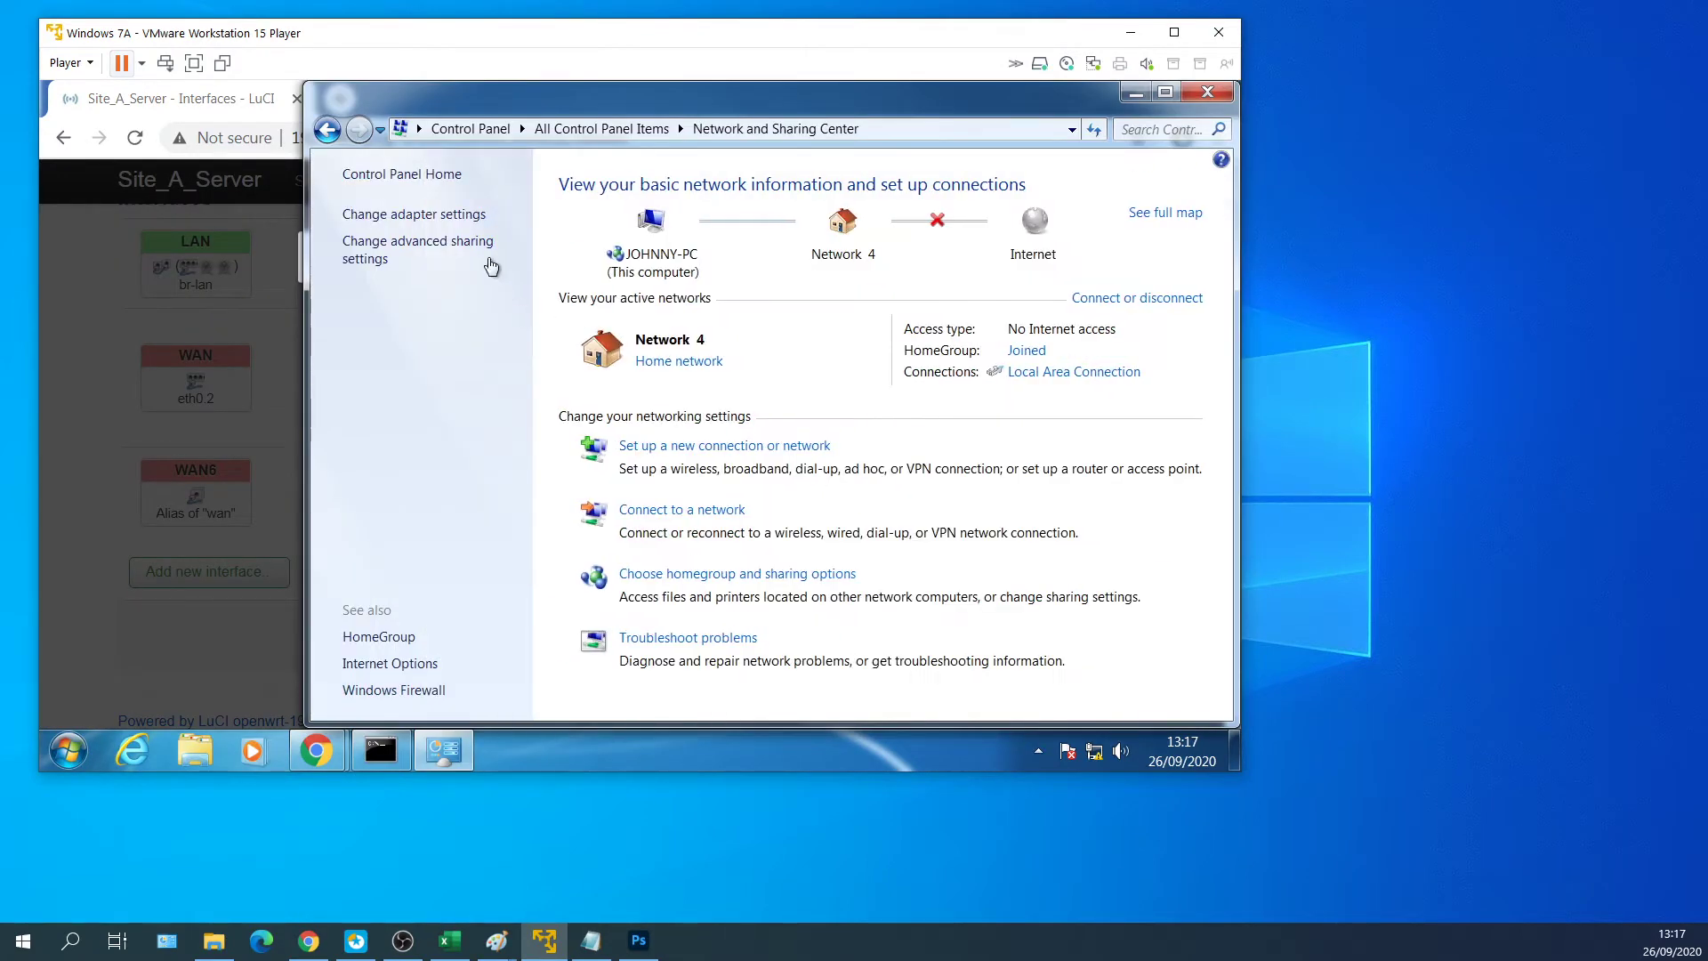
pyautogui.click(391, 222)
pyautogui.rightClick(669, 233)
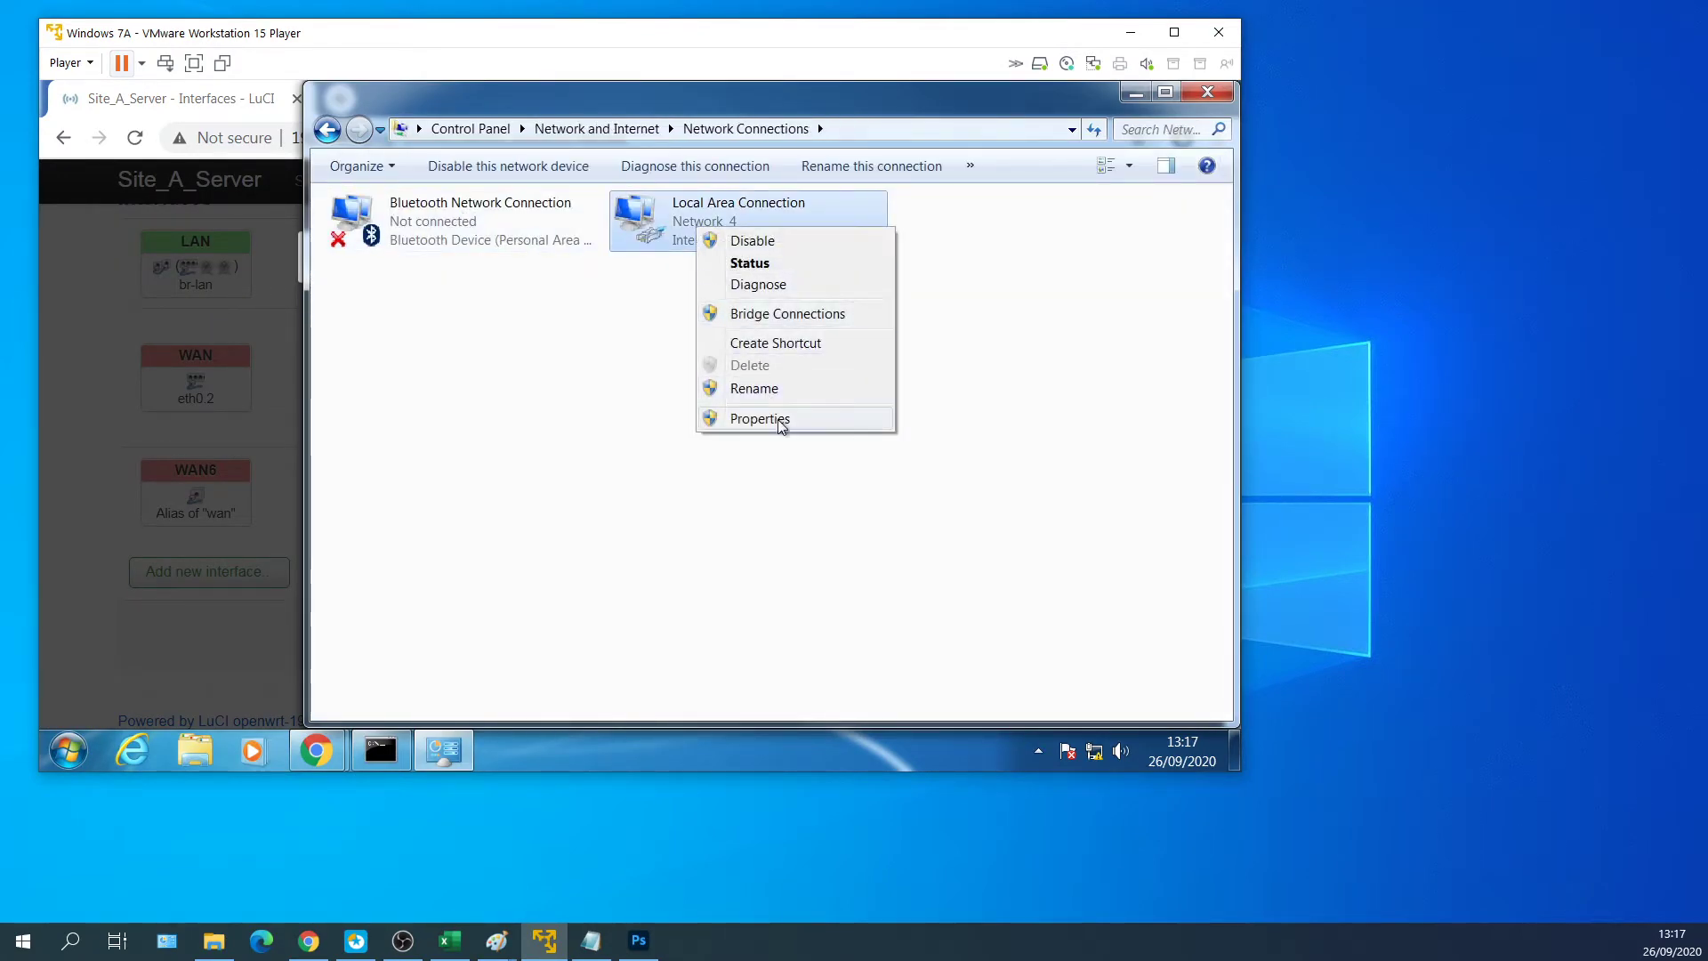
pyautogui.click(738, 427)
pyautogui.click(582, 434)
pyautogui.click(677, 518)
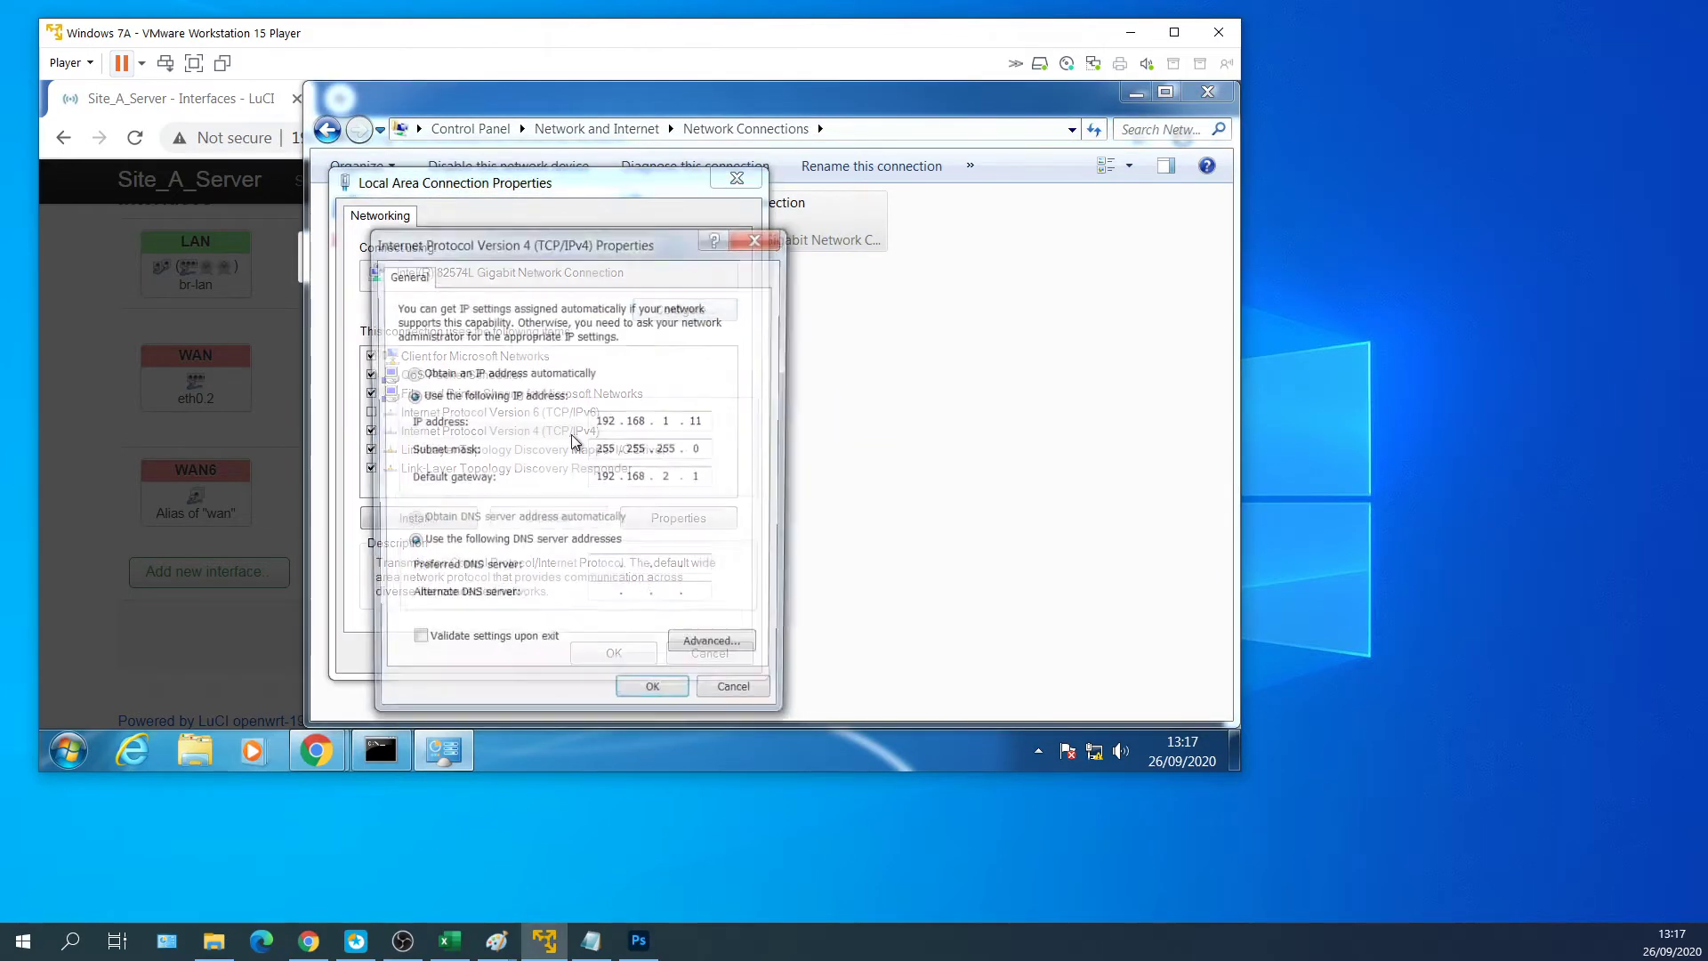
pyautogui.click(656, 697)
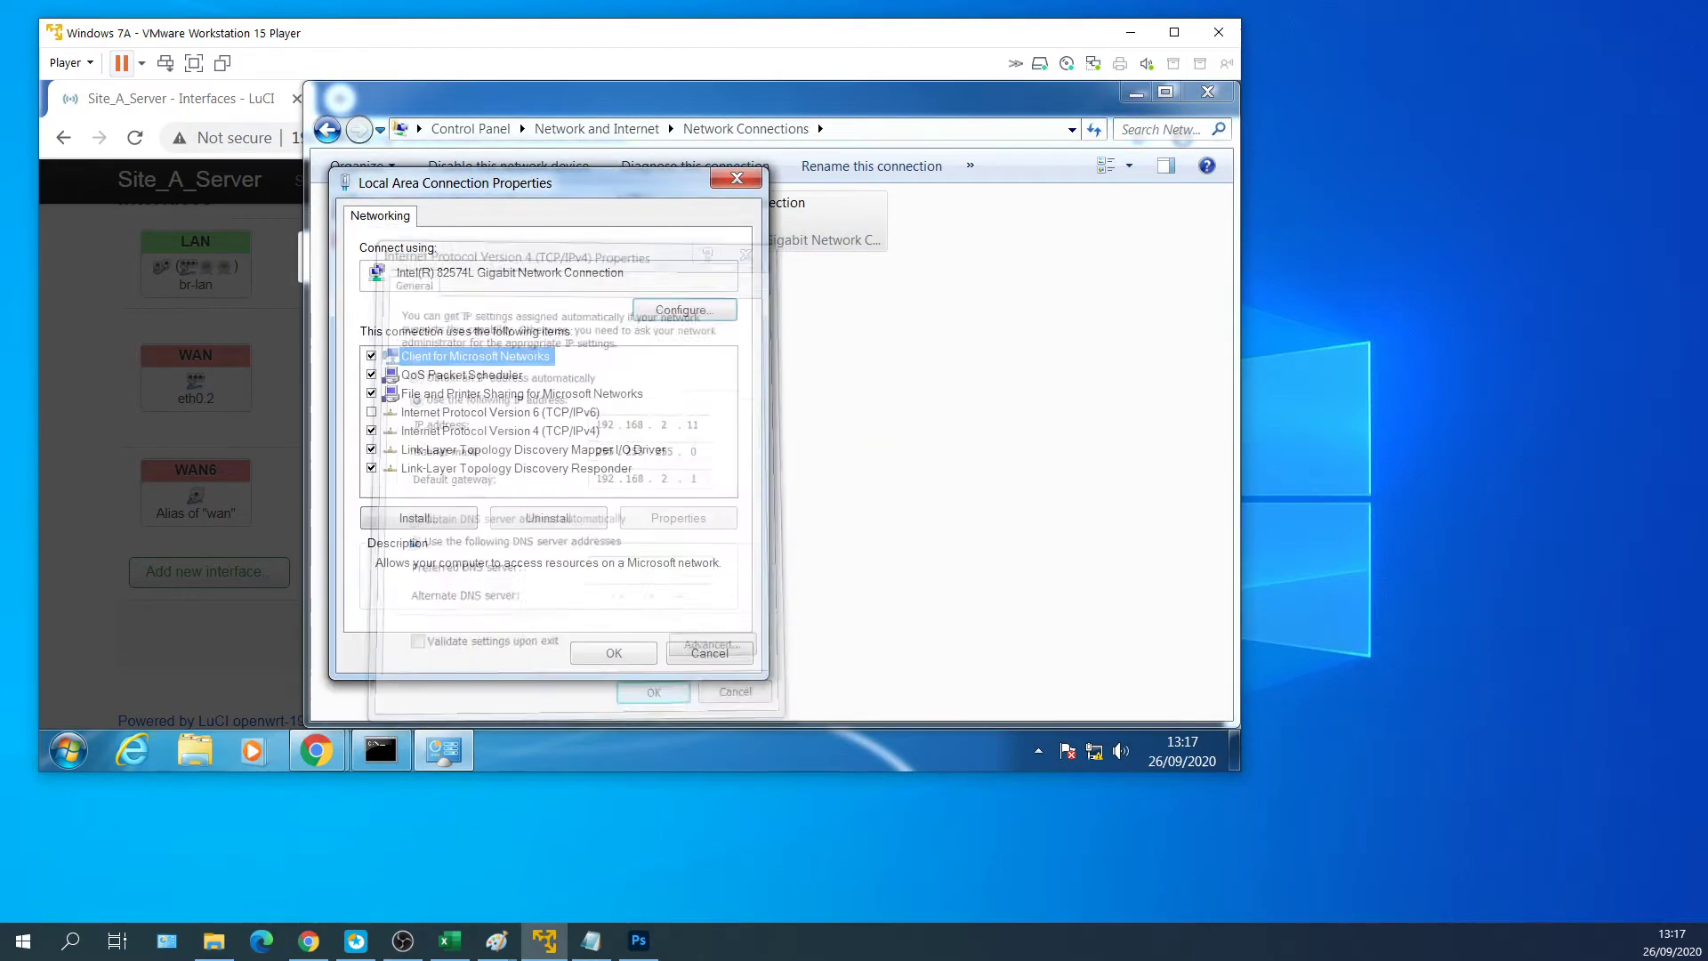
pyautogui.click(613, 652)
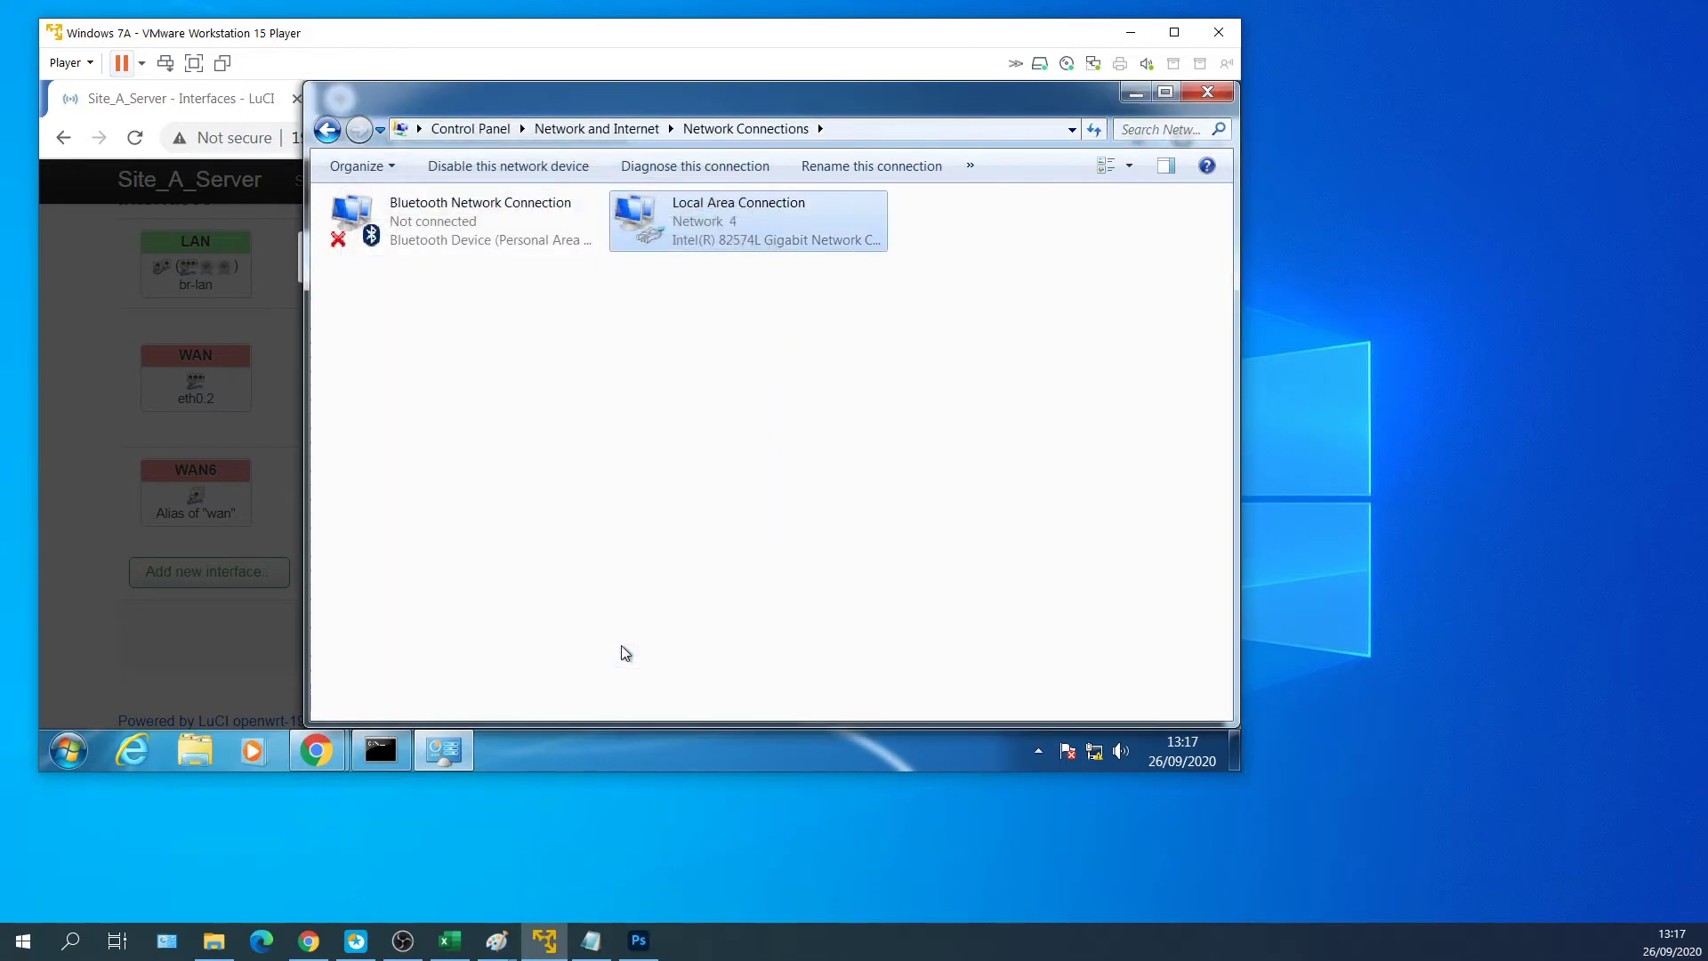
pyautogui.click(284, 534)
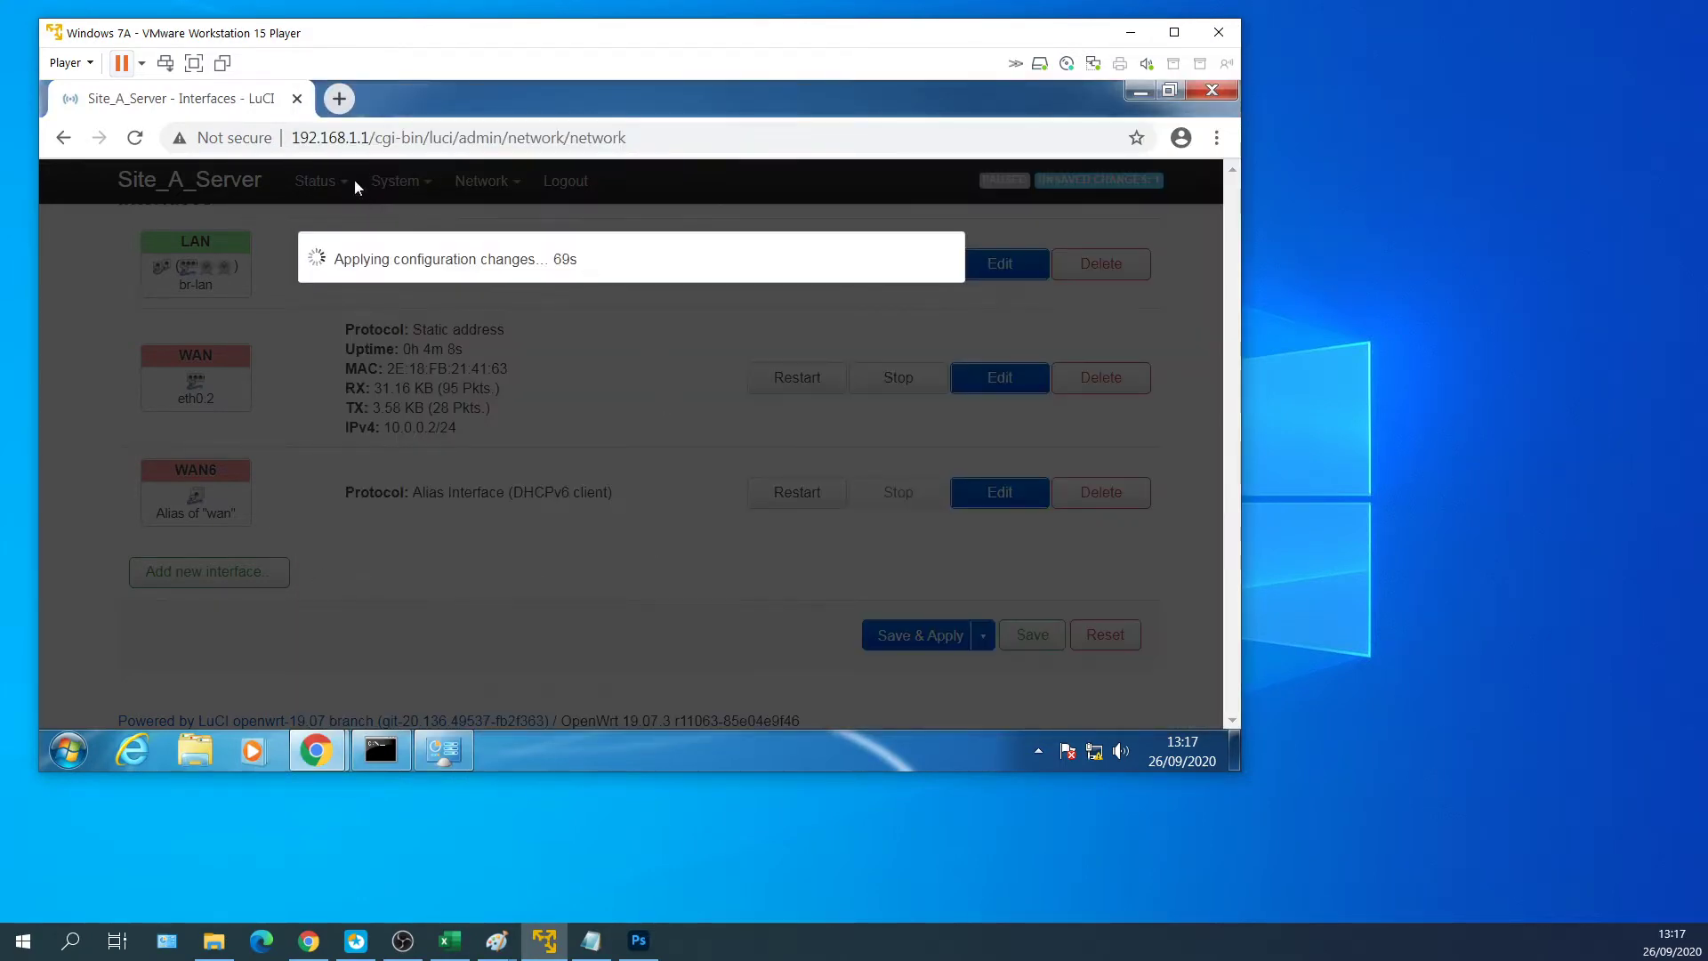
# Reload LuCI at 192.168.2.1 and check Interfaces lists LAN on 192.168.2.1/24.
pyautogui.click(444, 137)
pyautogui.write('192.168.2.1')
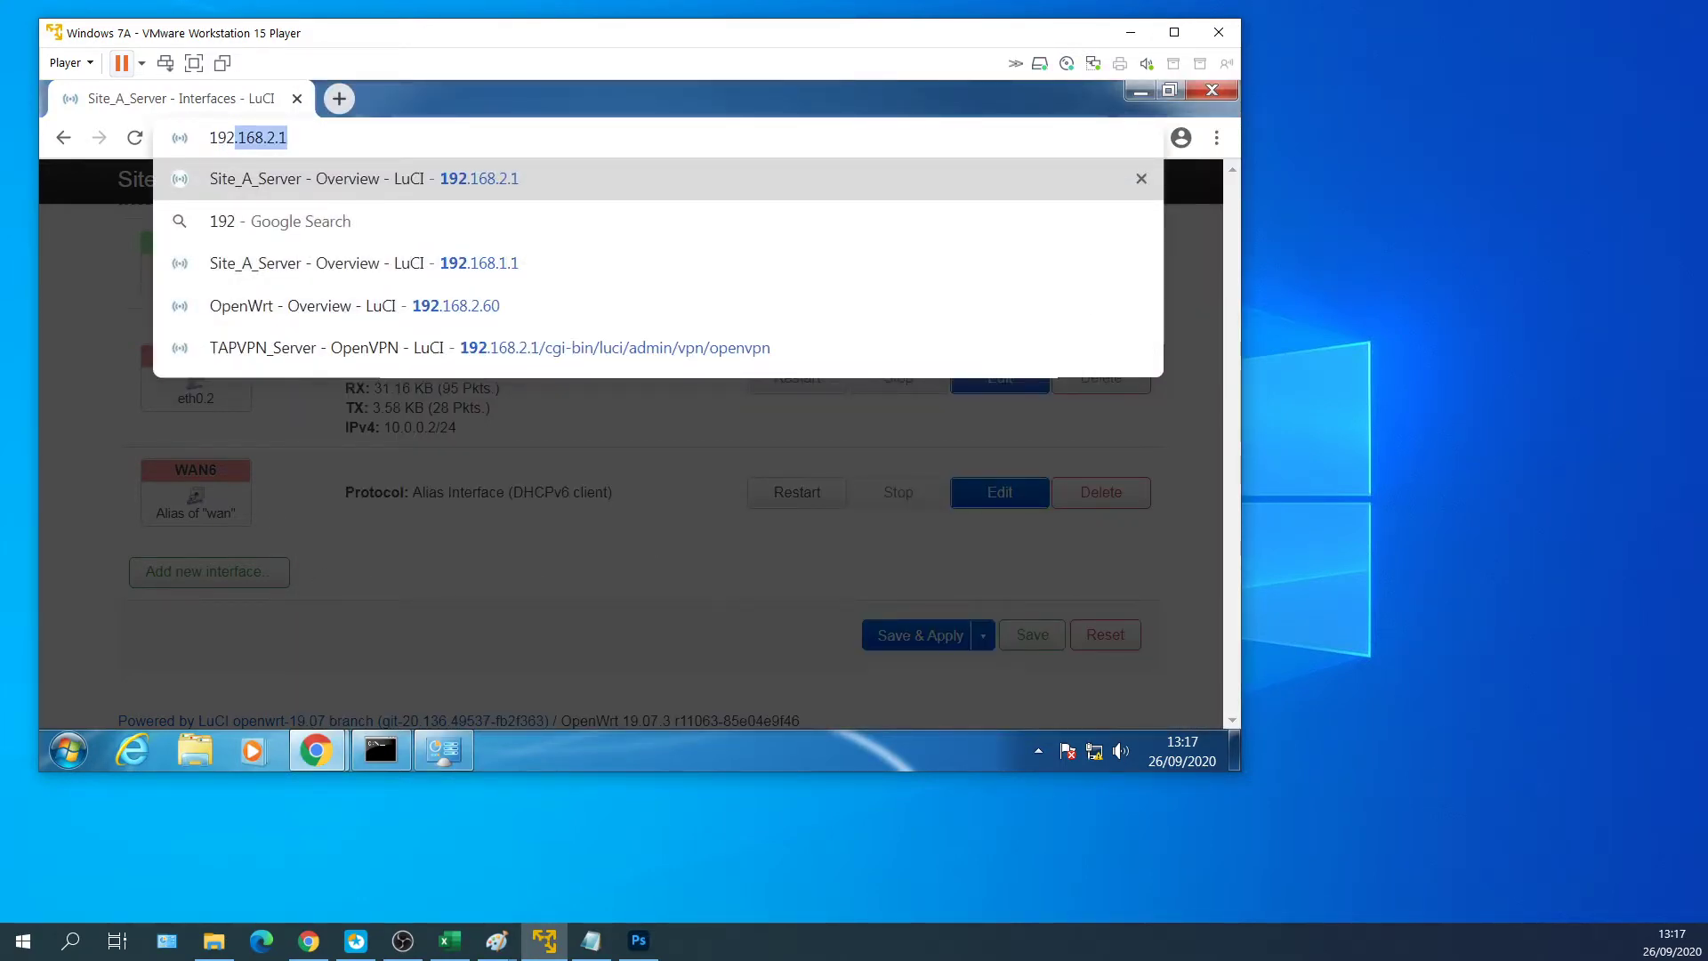
pyautogui.press('Return')
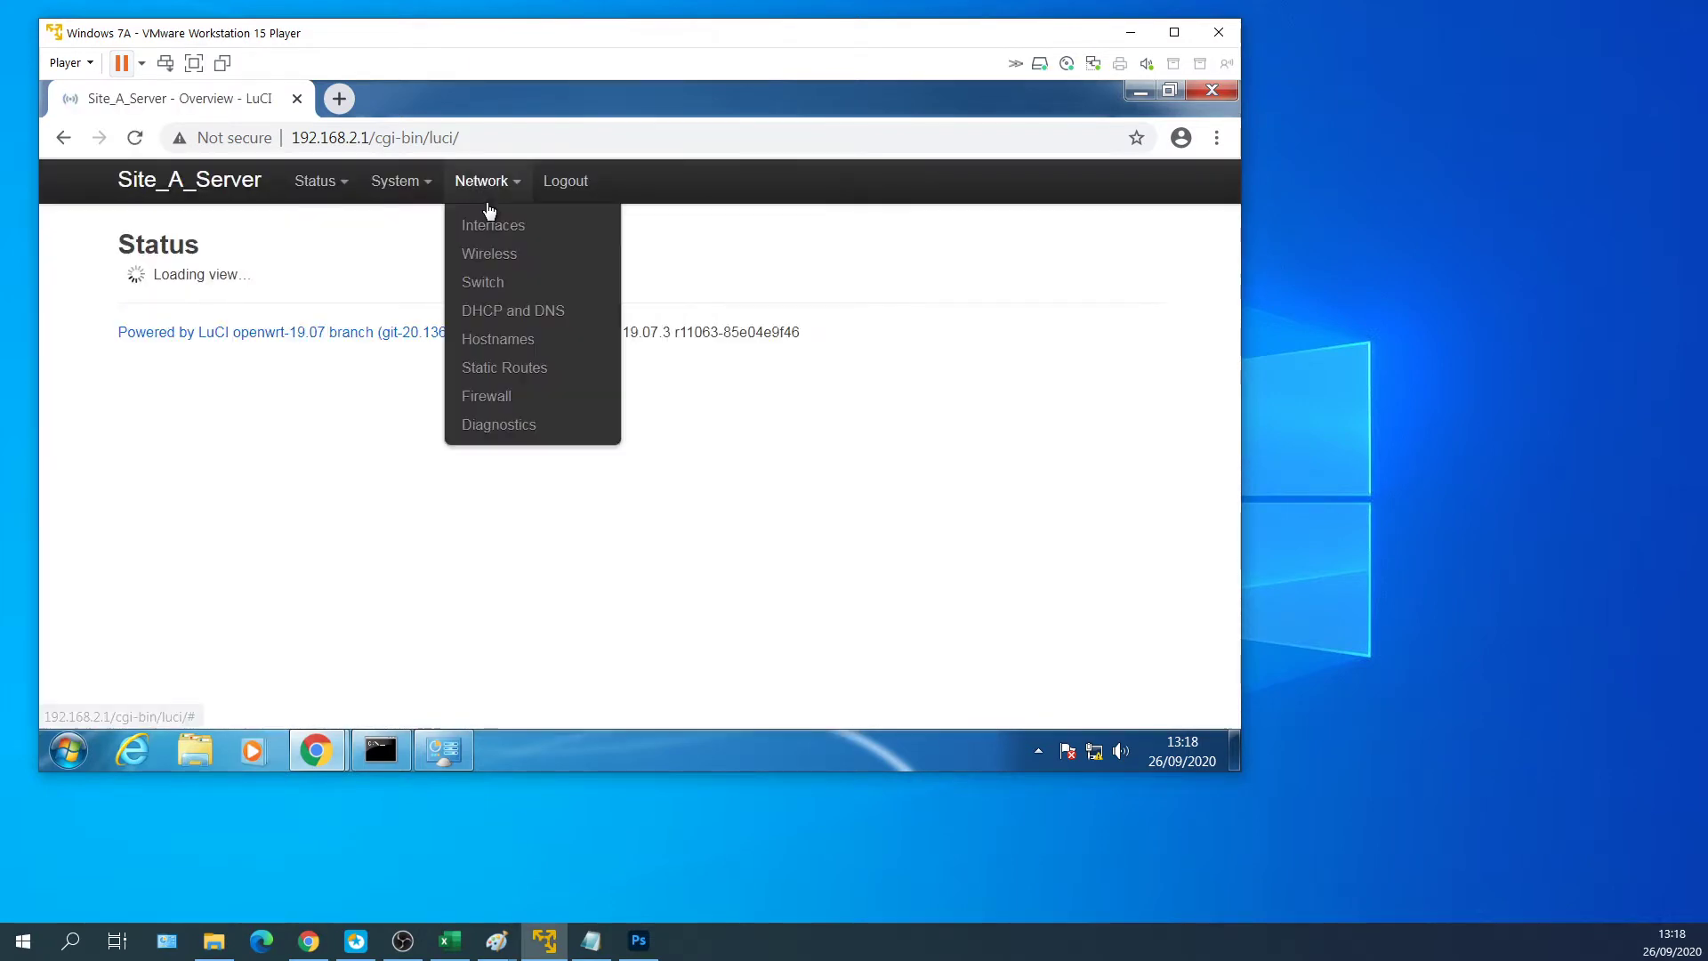
pyautogui.click(499, 229)
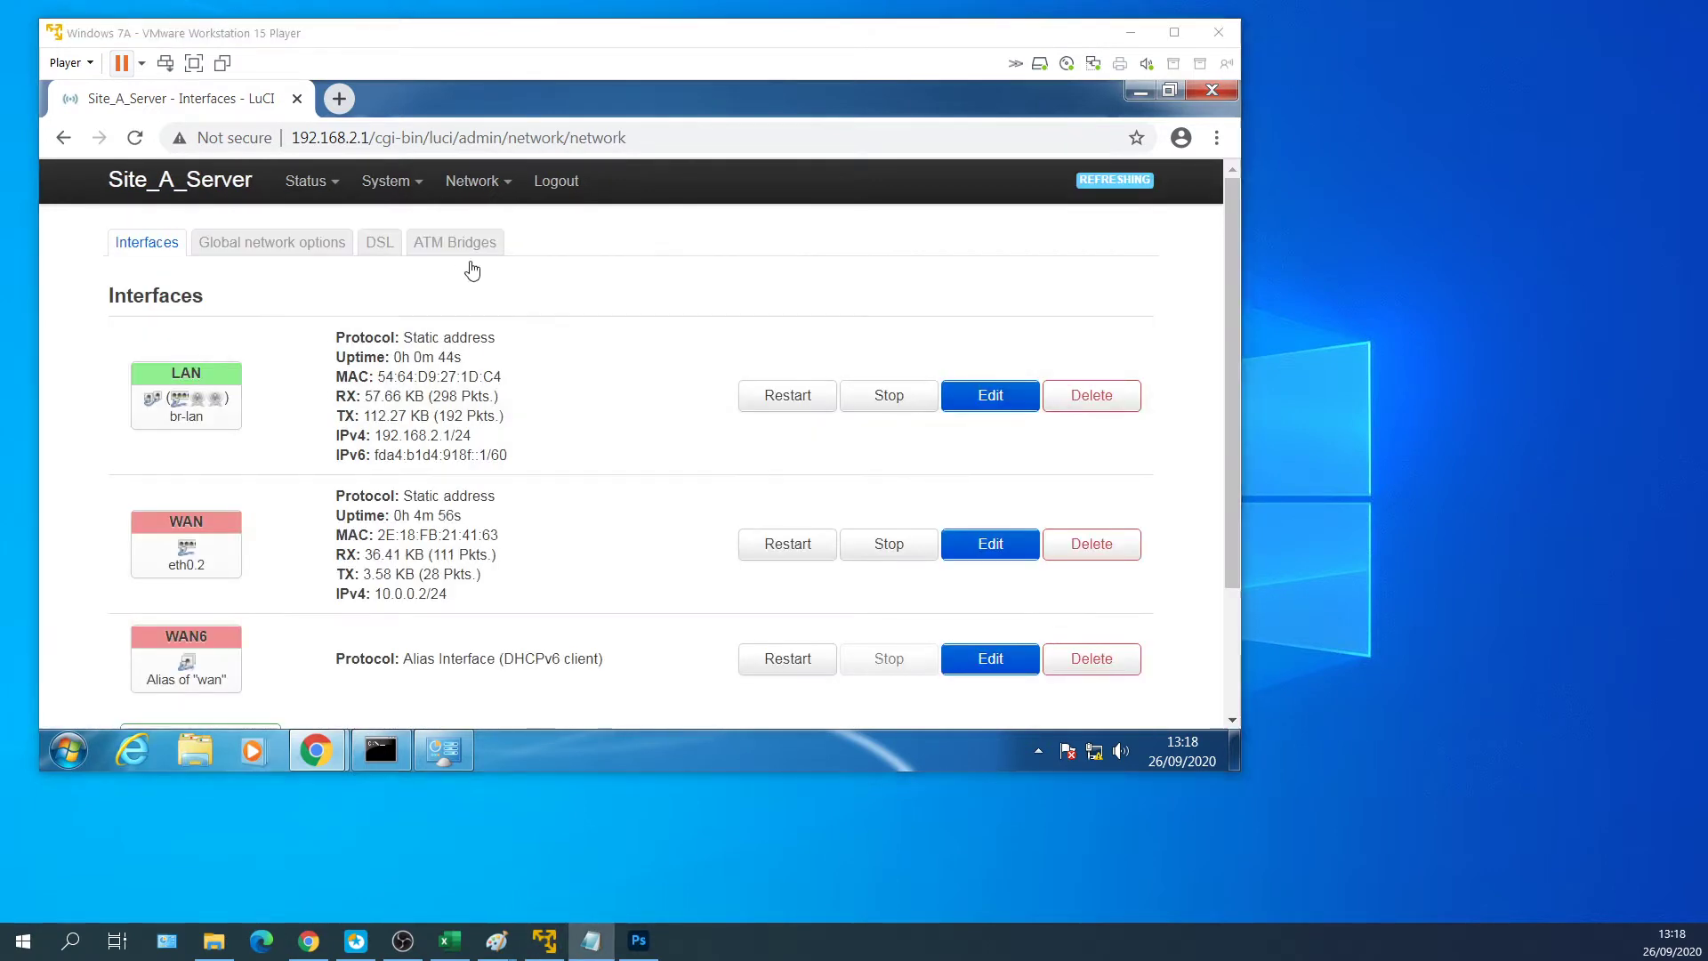
pyautogui.moveTo(471, 180)
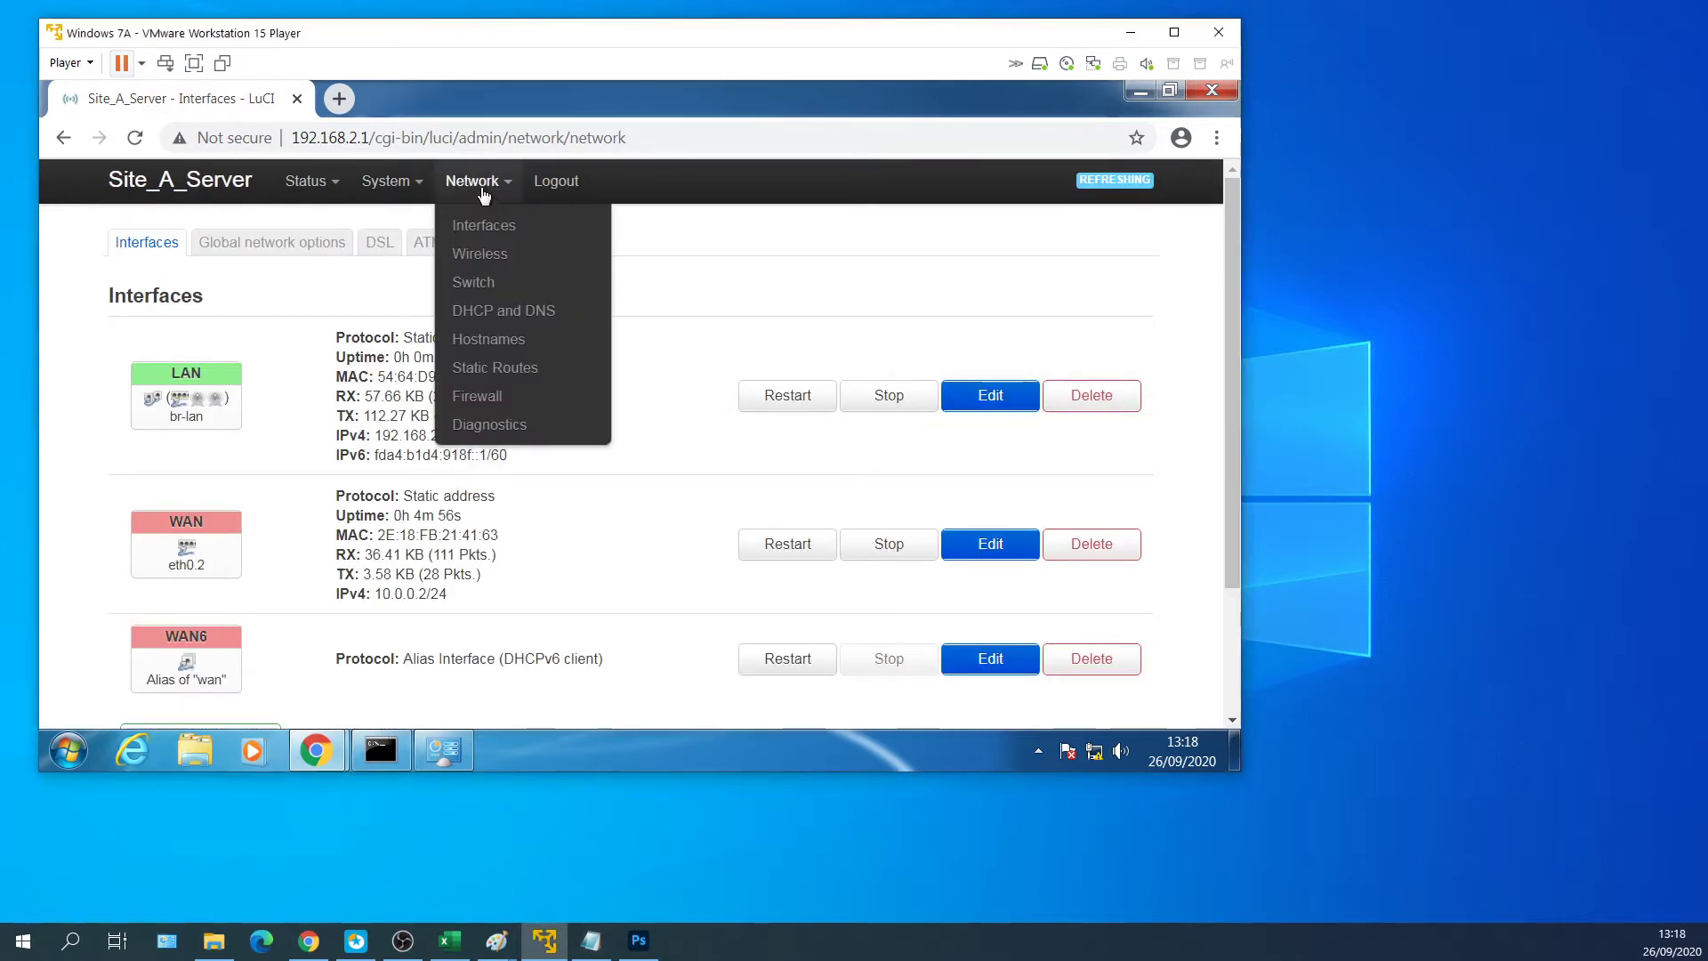
# Scan on radio1 and join the strongest network with its passphrase, replacing the existing configuration.
pyautogui.click(488, 257)
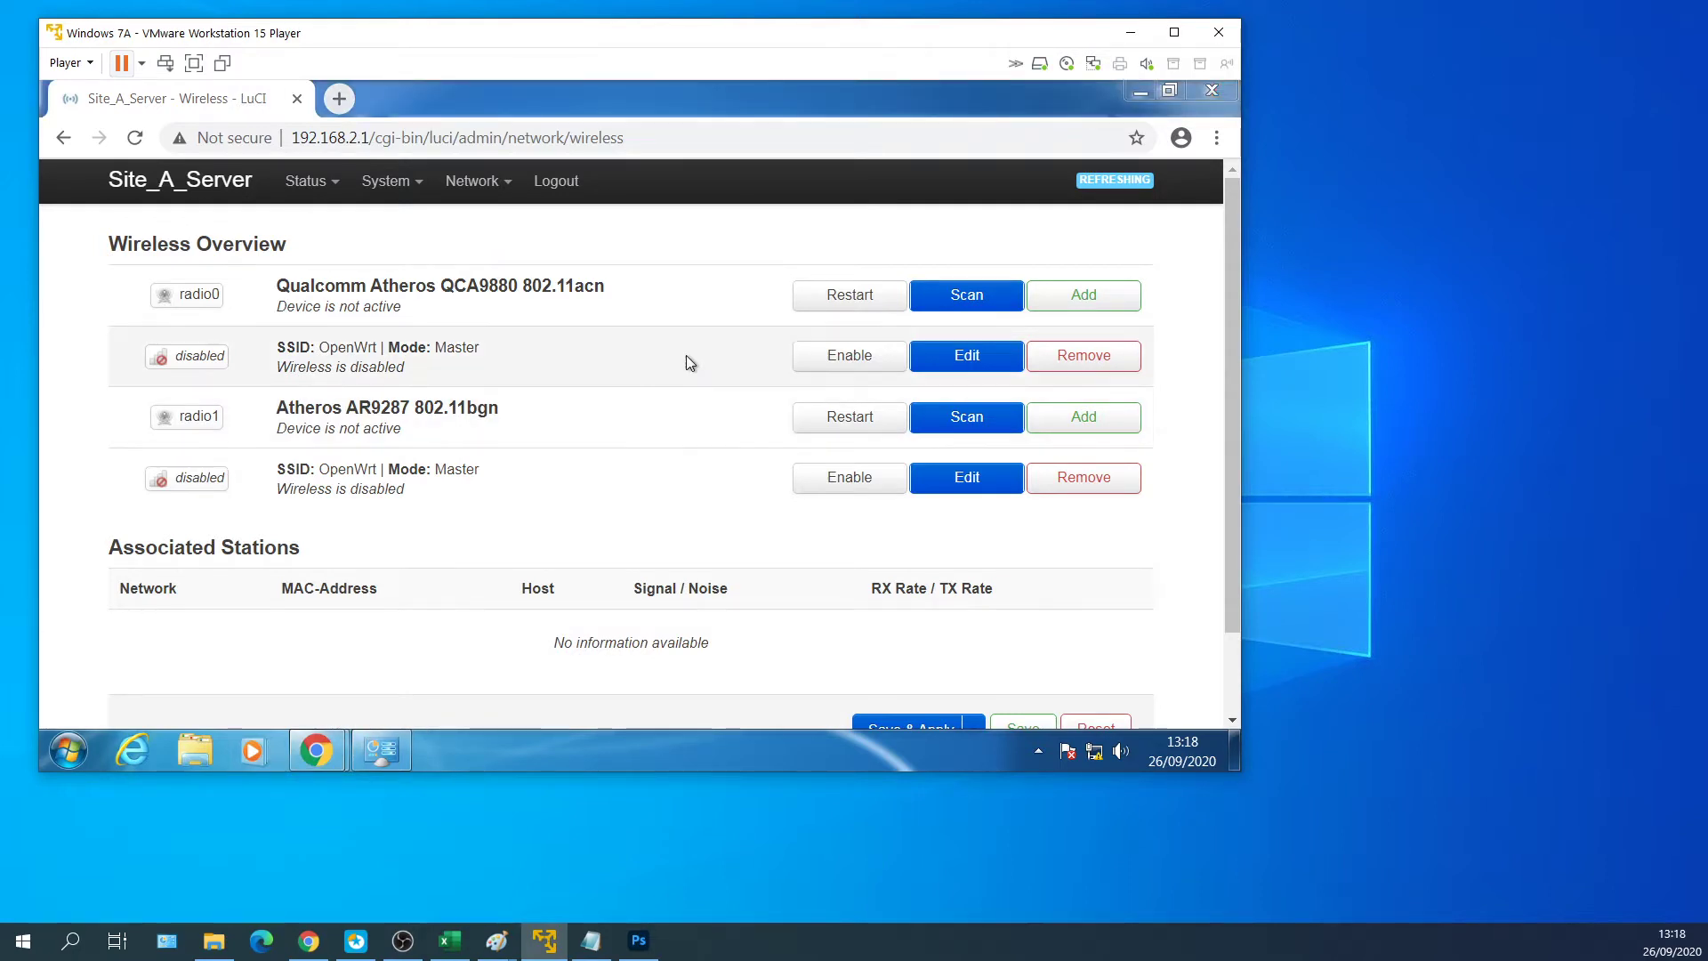
pyautogui.click(977, 418)
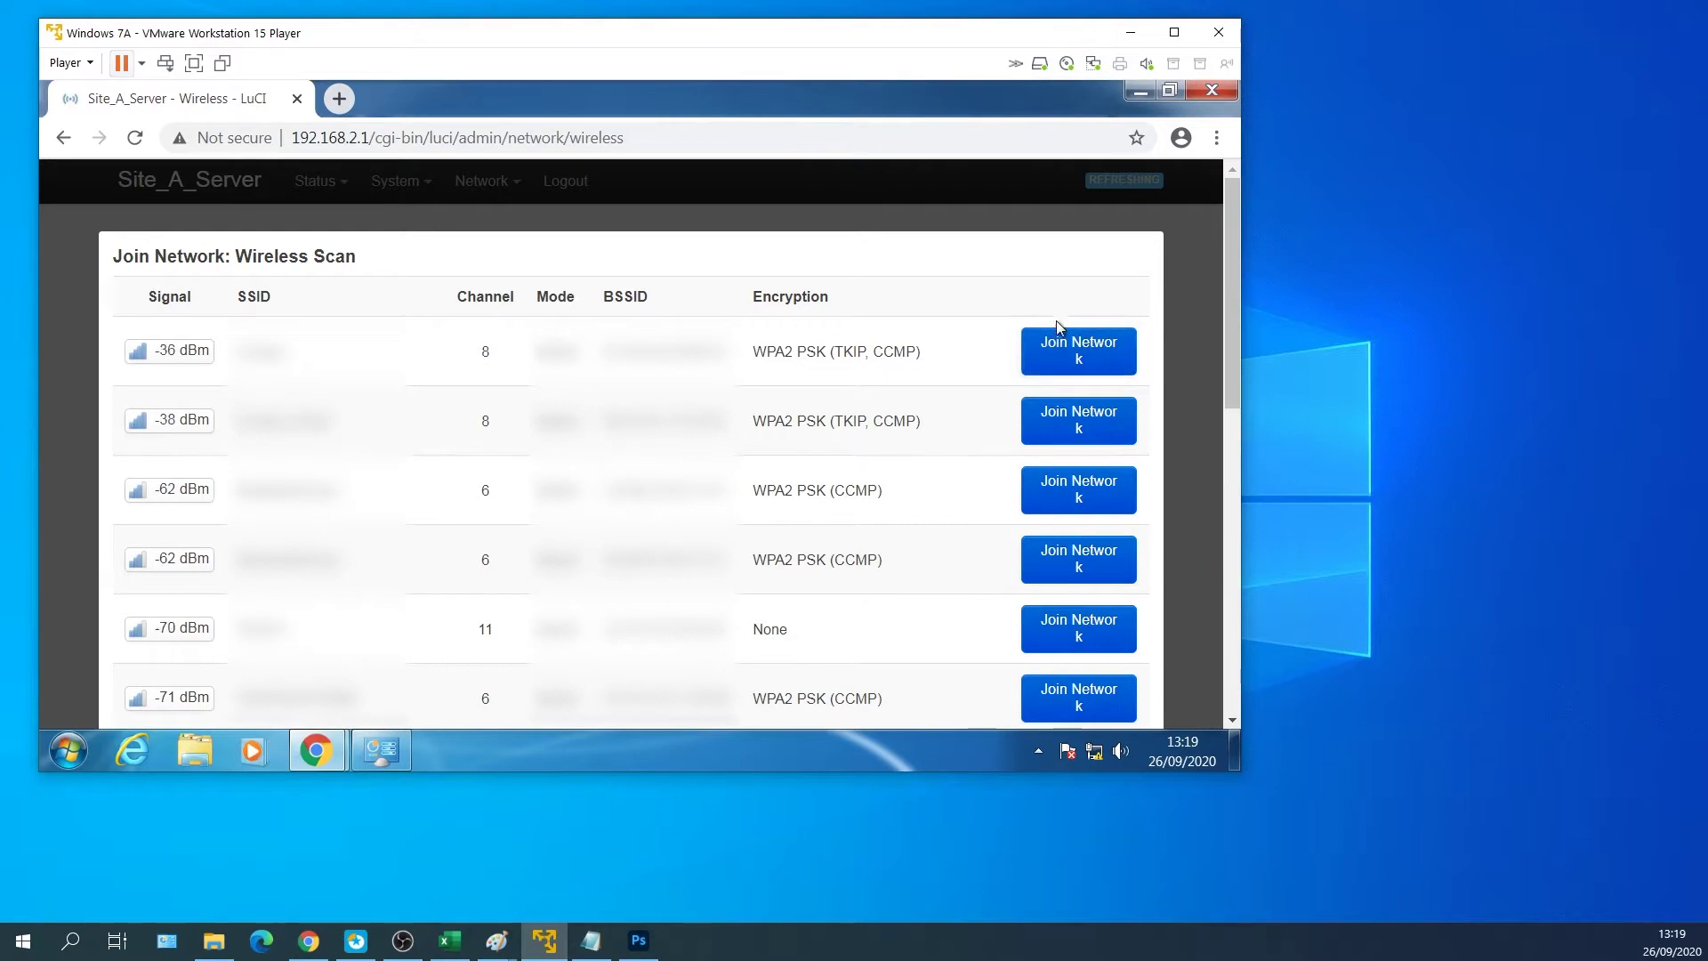
pyautogui.click(1061, 355)
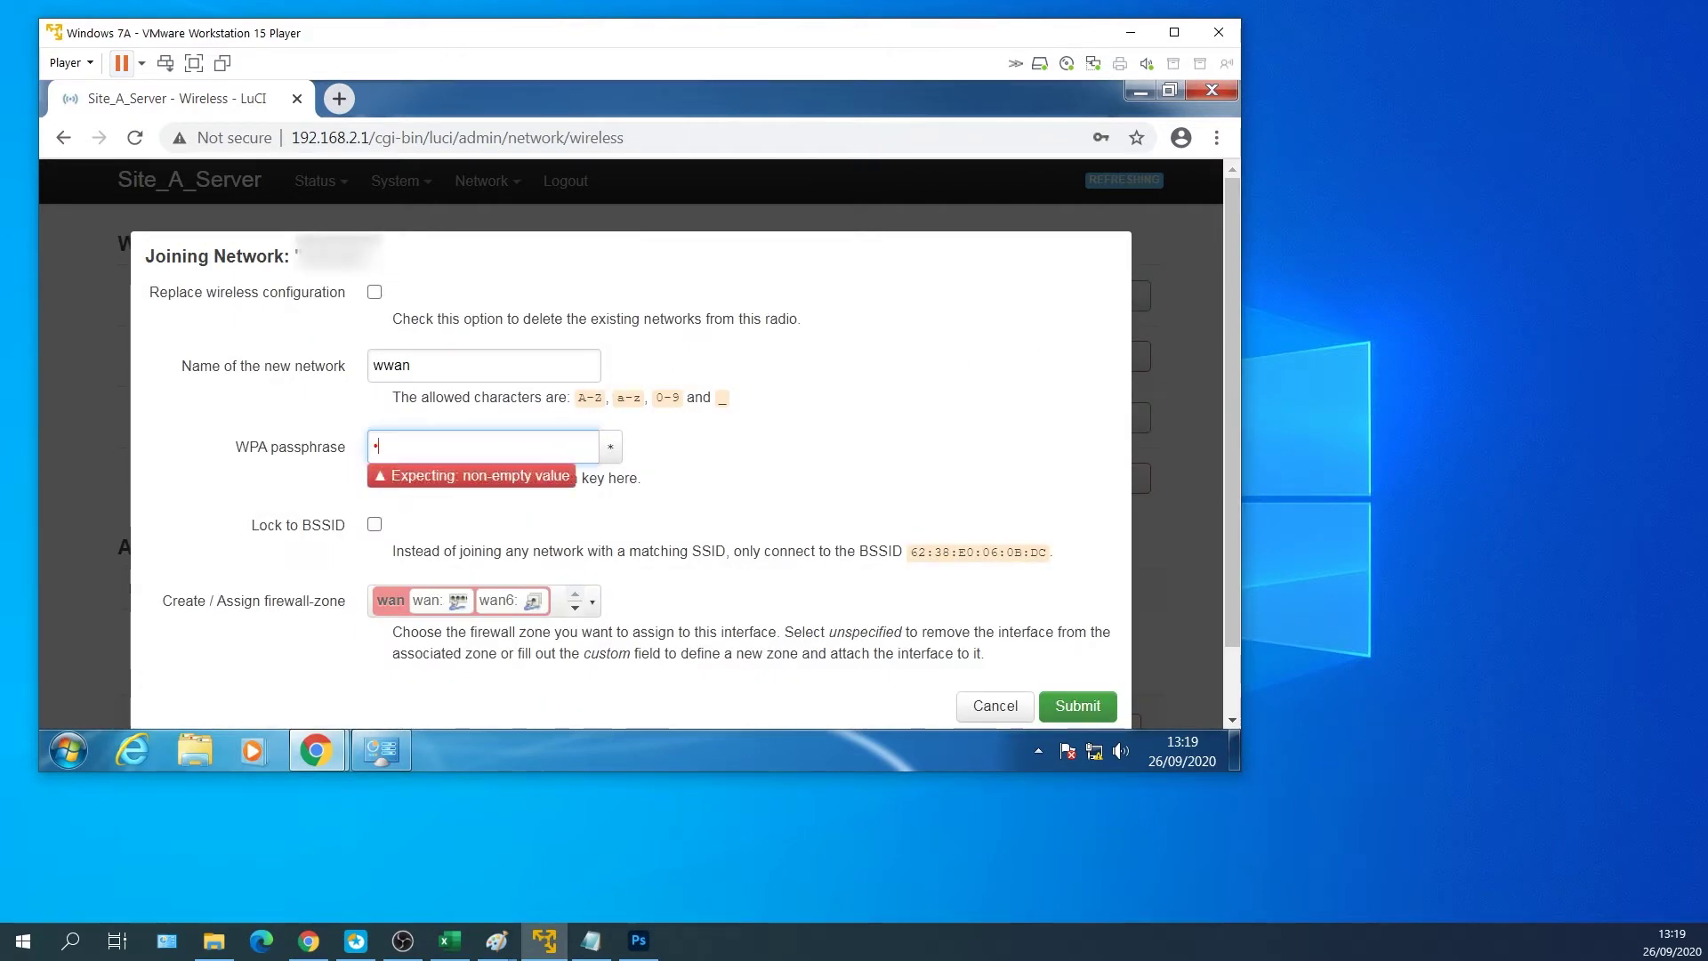
pyautogui.write('•••••••••••')
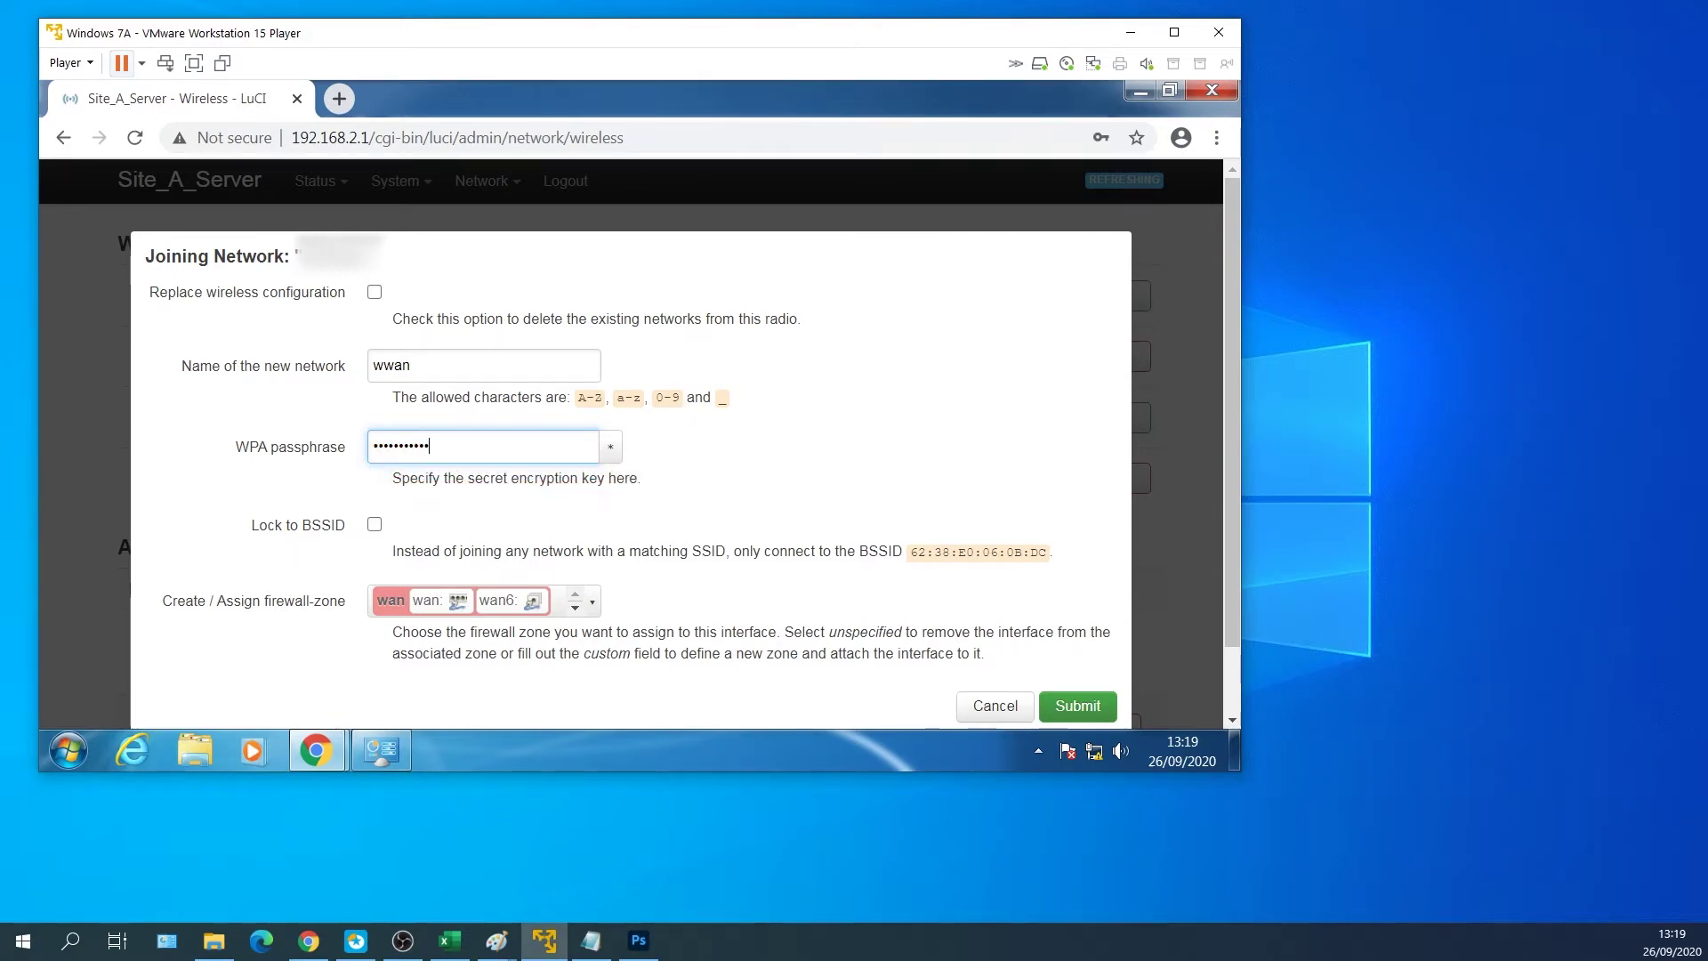
pyautogui.click(375, 292)
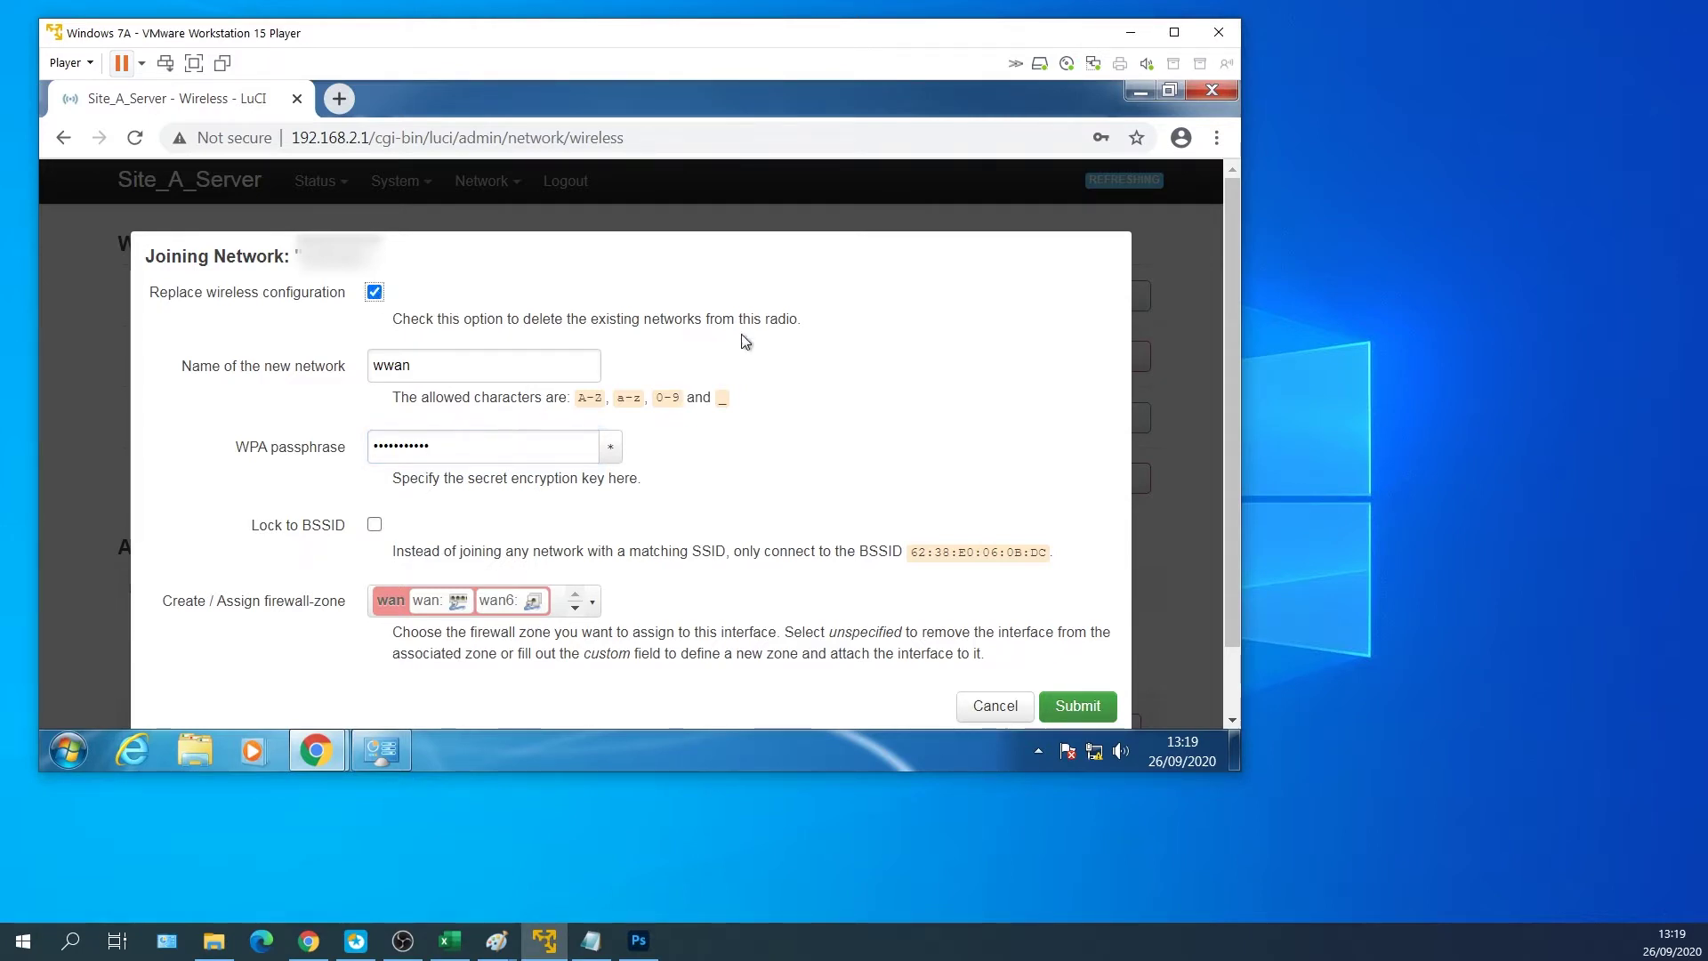
pyautogui.scroll(-1, 846, 409)
pyautogui.click(1075, 625)
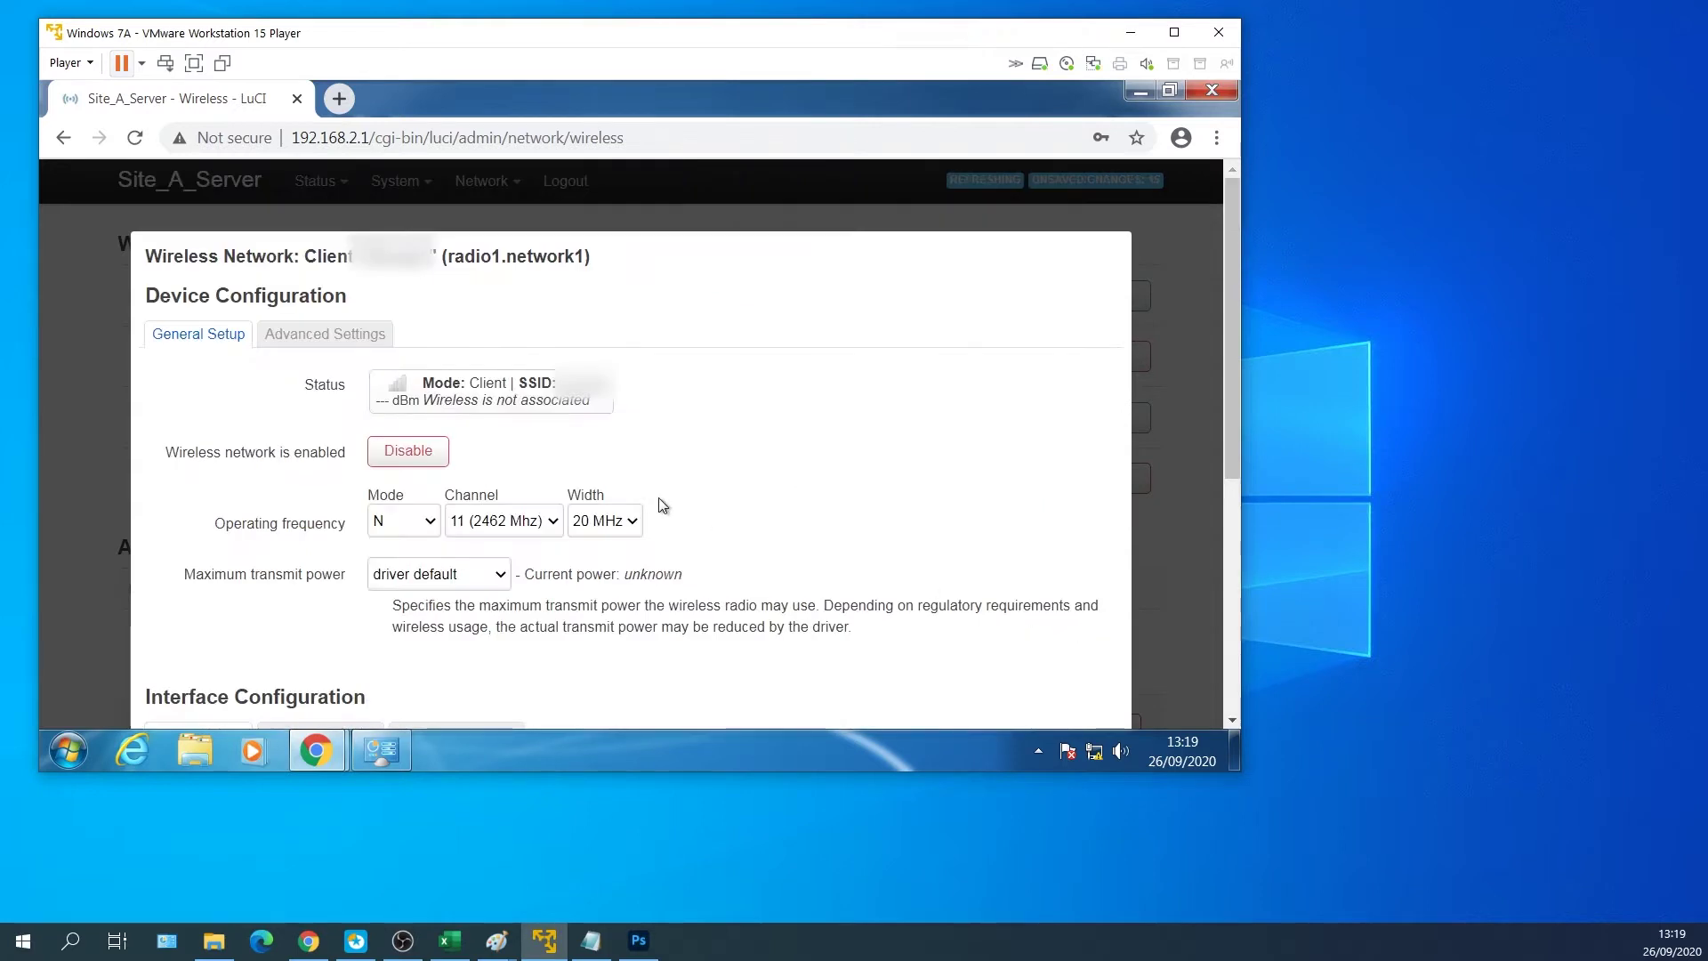
# Save and apply the radio1 client interface so it connects on channel 8.
pyautogui.scroll(-5, 665, 489)
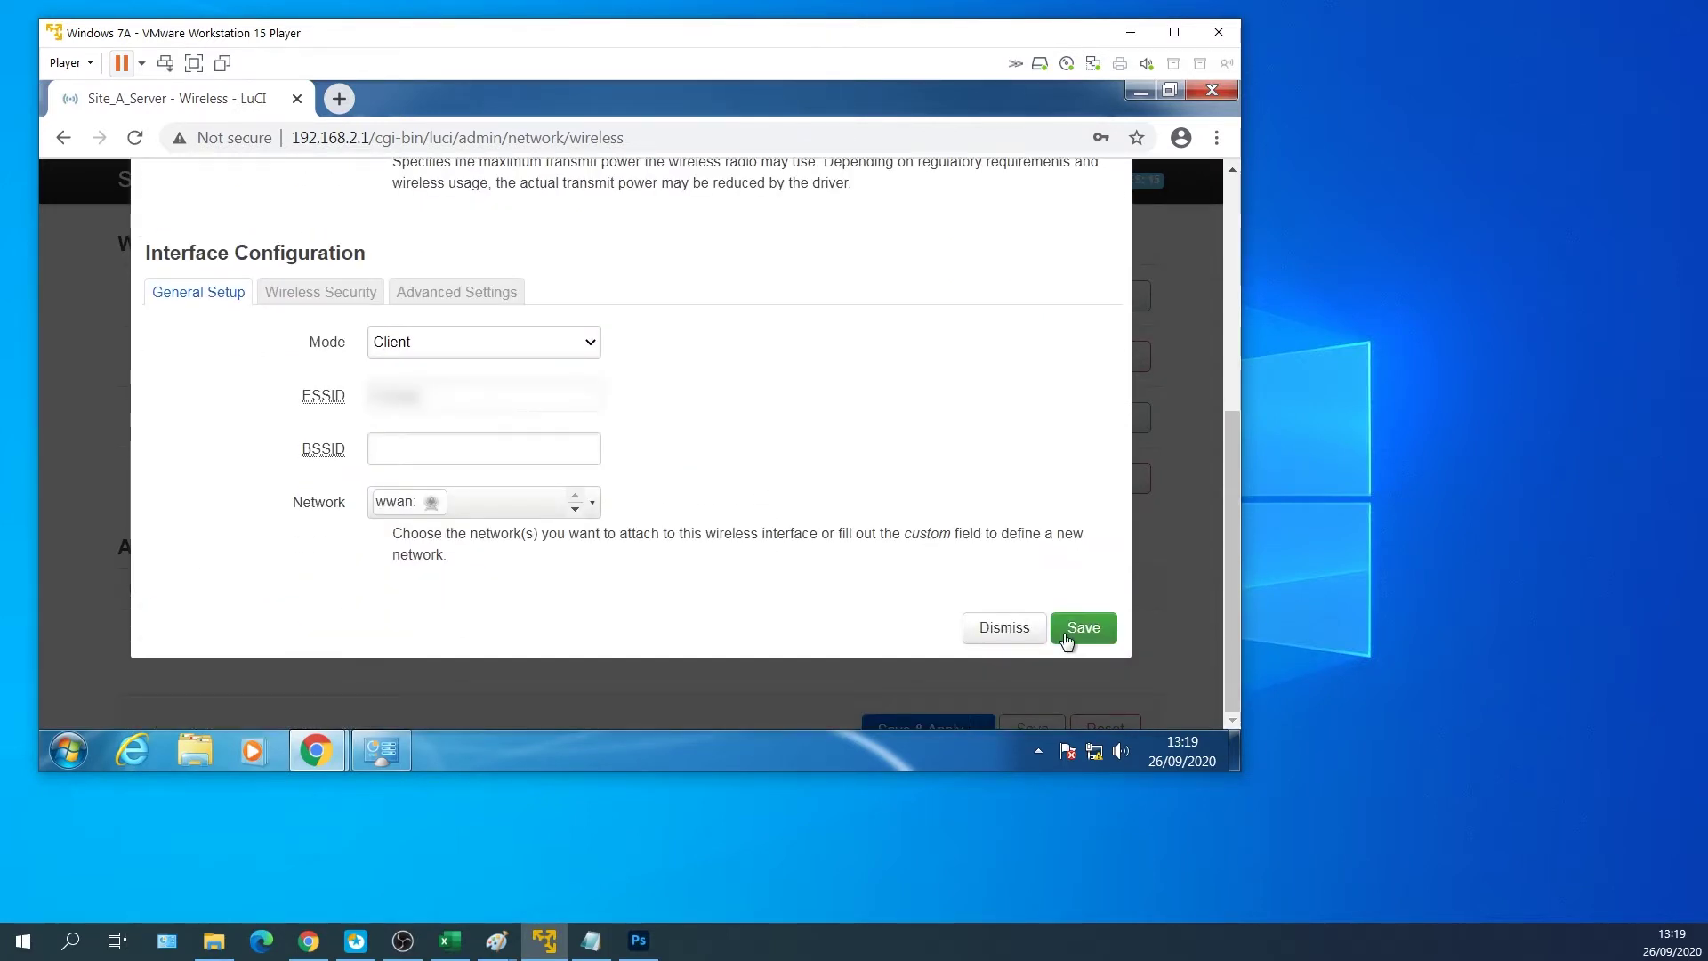
pyautogui.click(1081, 630)
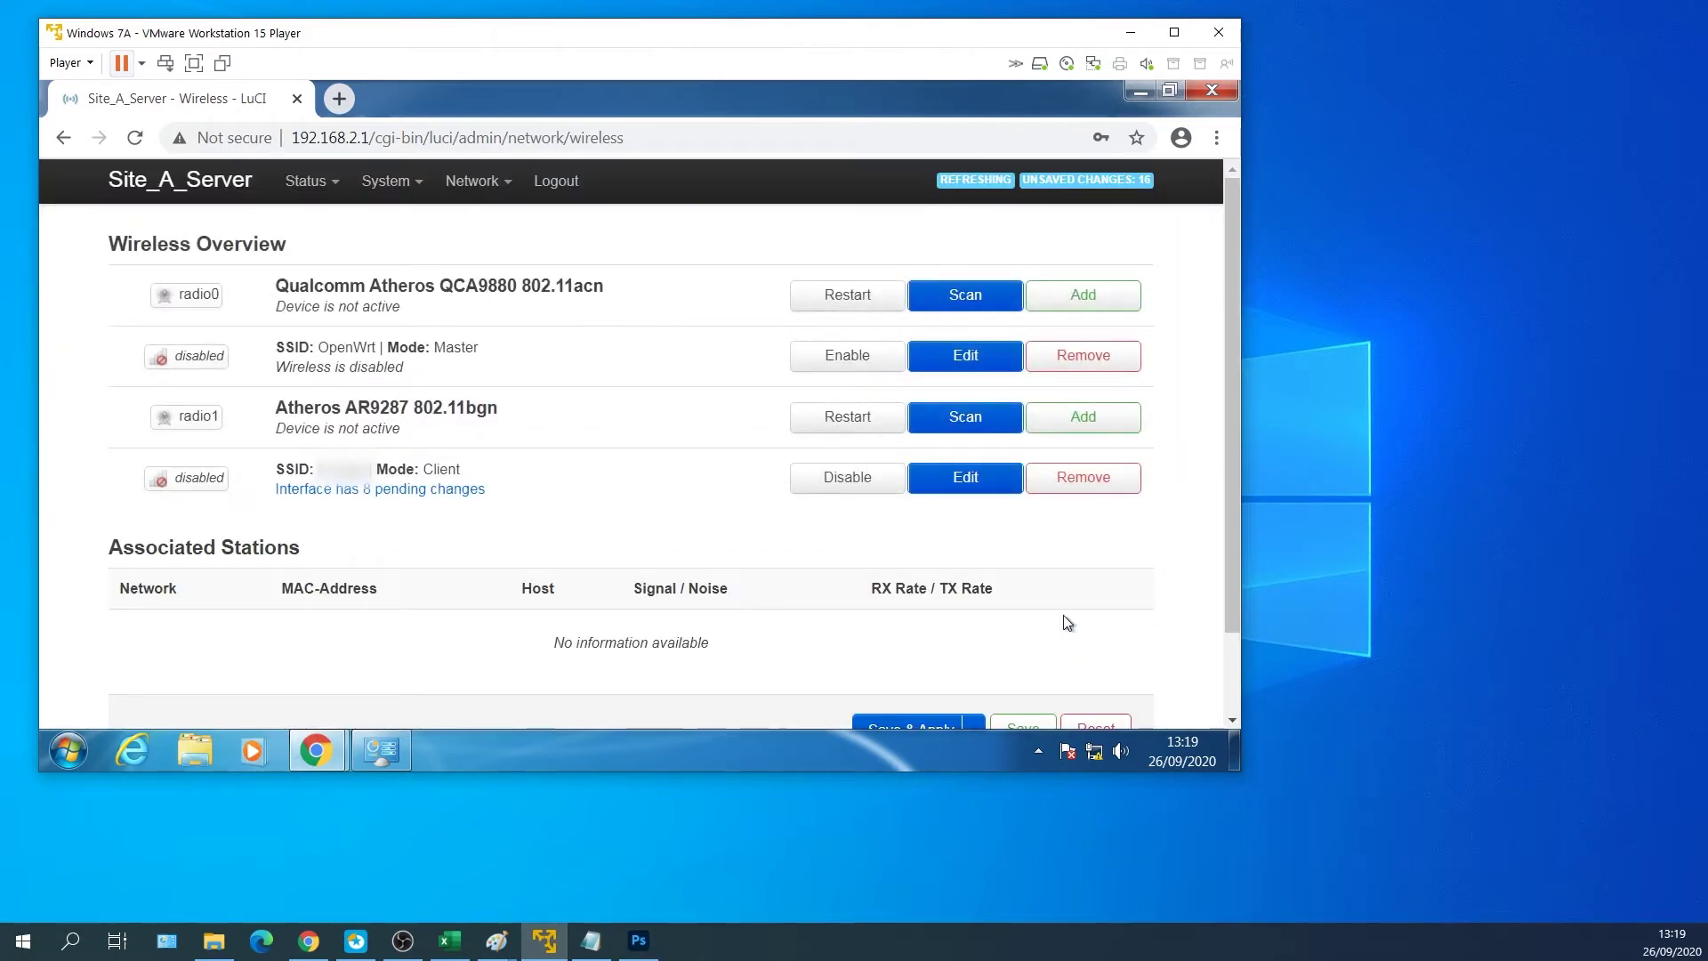
pyautogui.scroll(-2, 1064, 622)
pyautogui.click(872, 633)
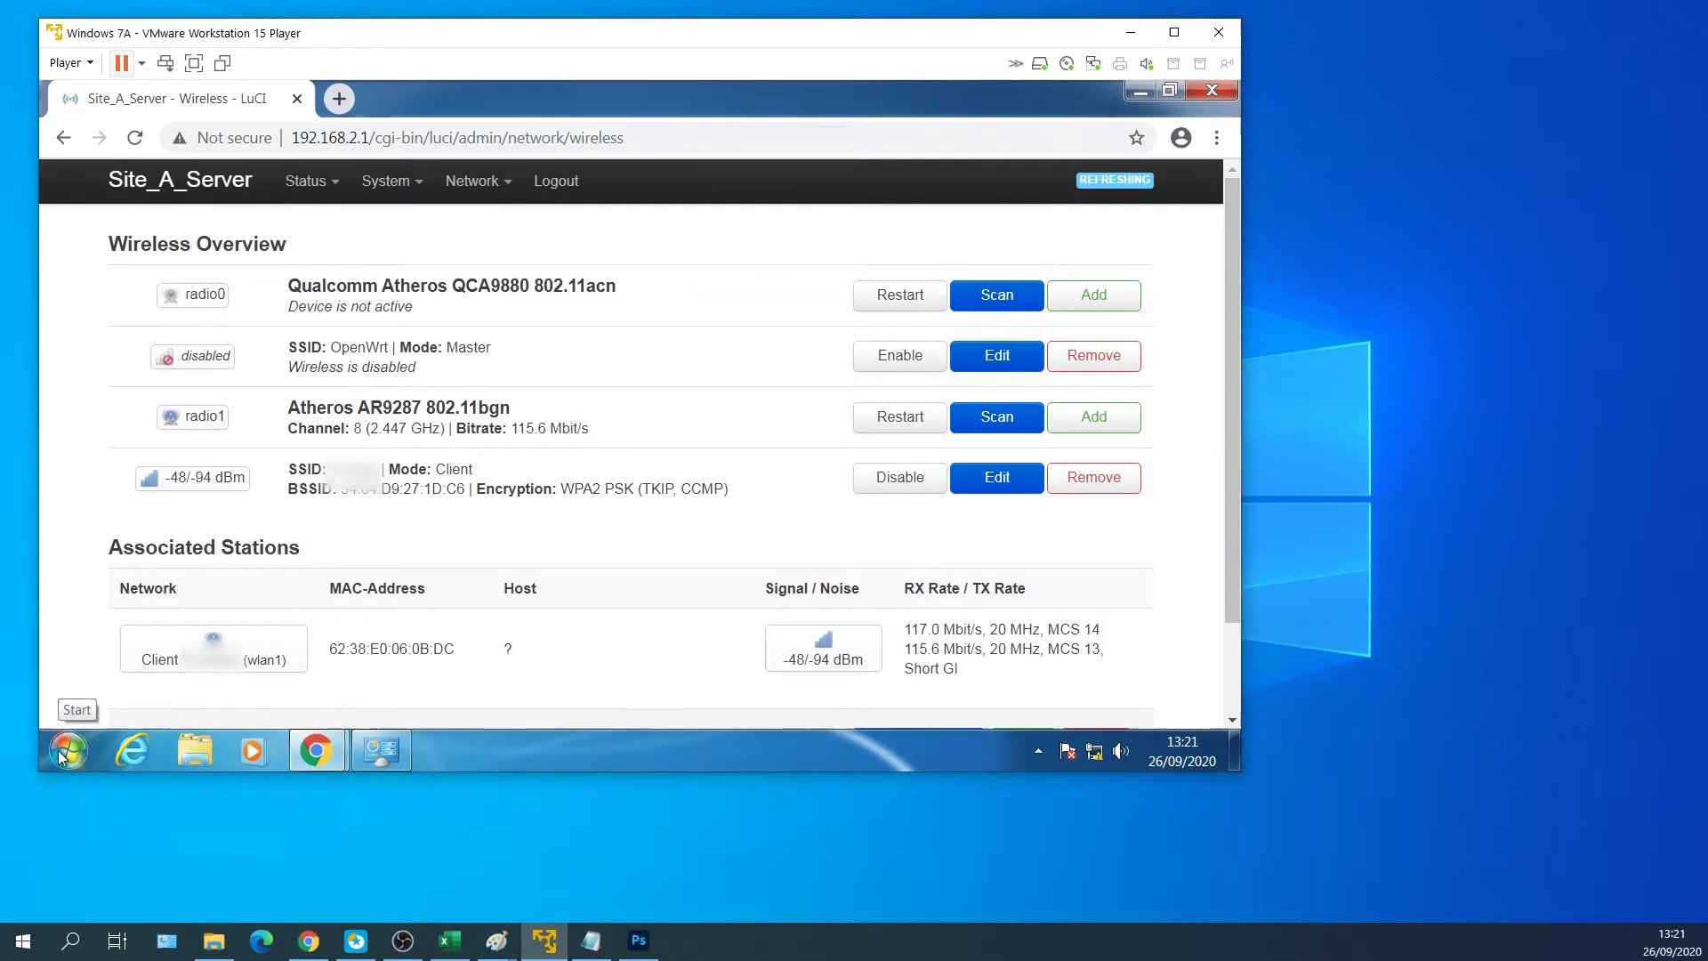
pyautogui.click(60, 756)
pyautogui.click(188, 209)
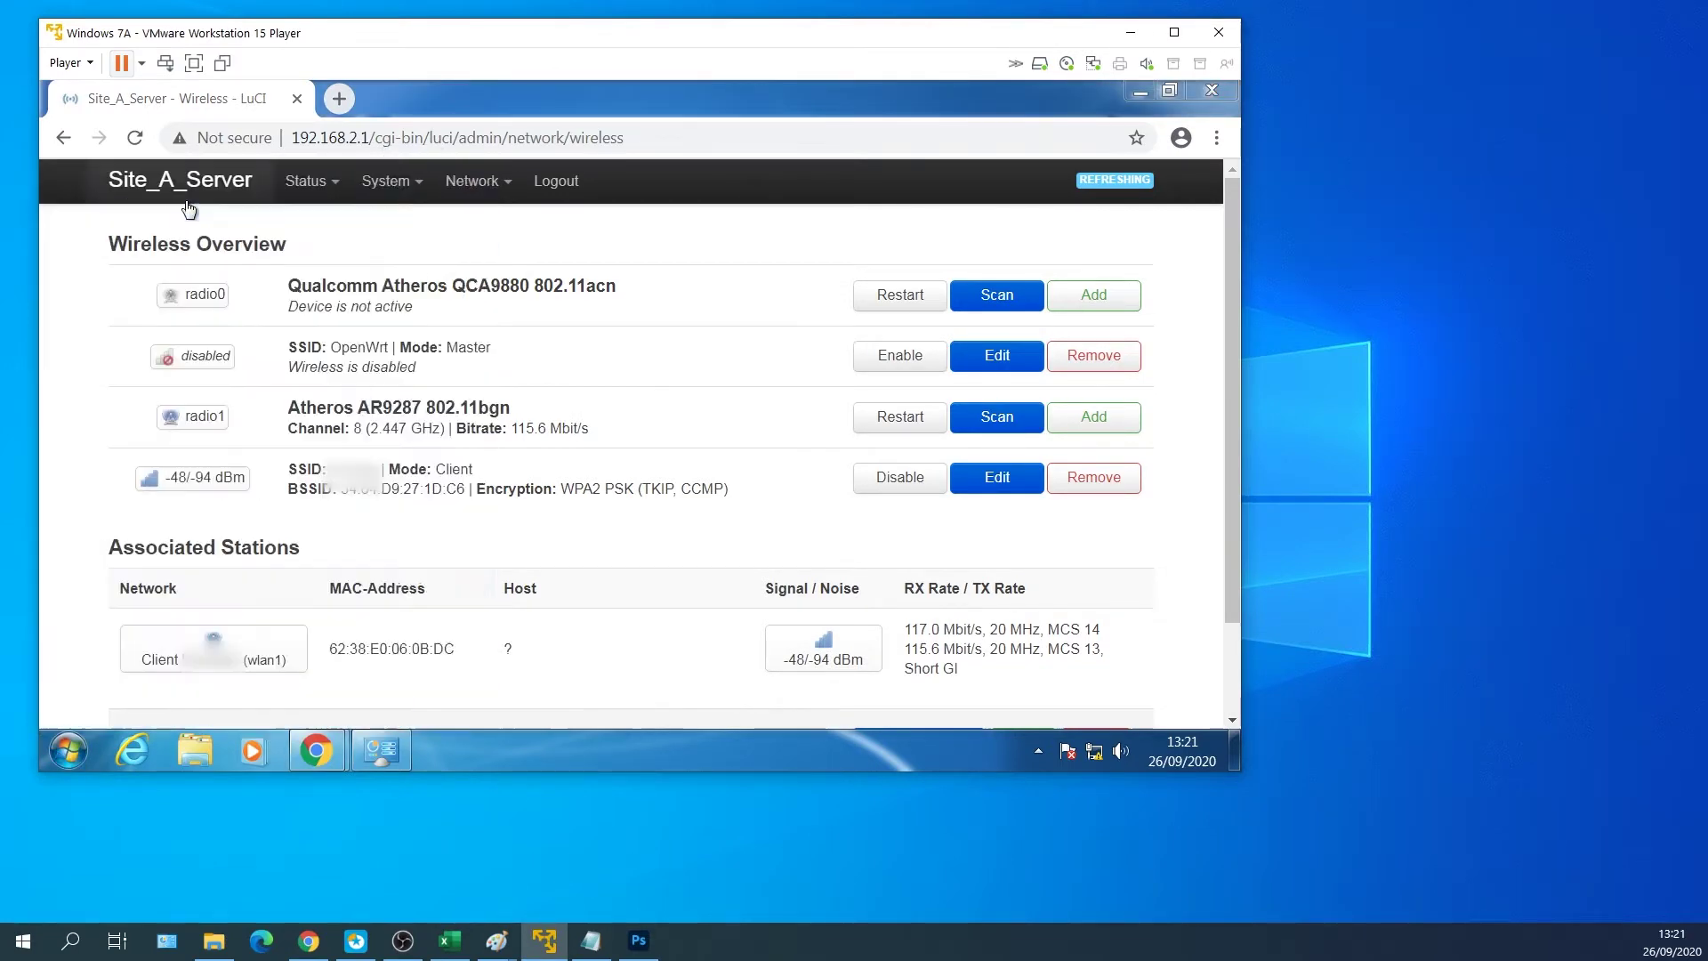
# Open an SSH session to 192.168.2.1 and log in as root.
pyautogui.write('192')
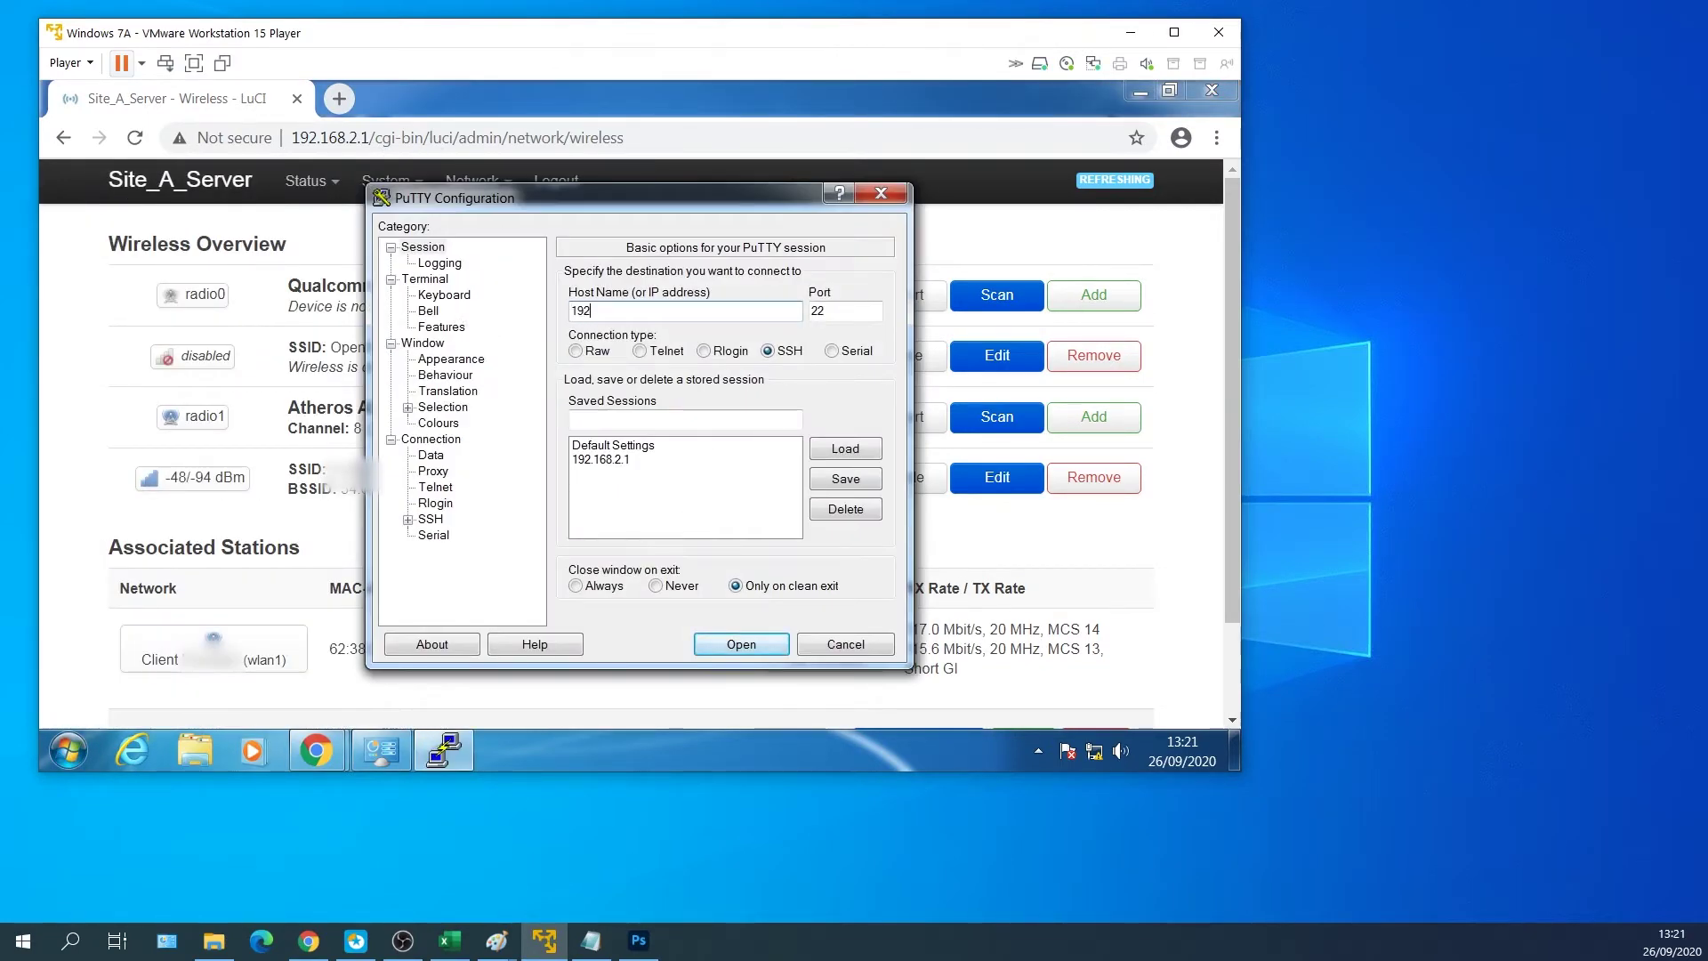
pyautogui.write('.168.2.1')
pyautogui.press('Return')
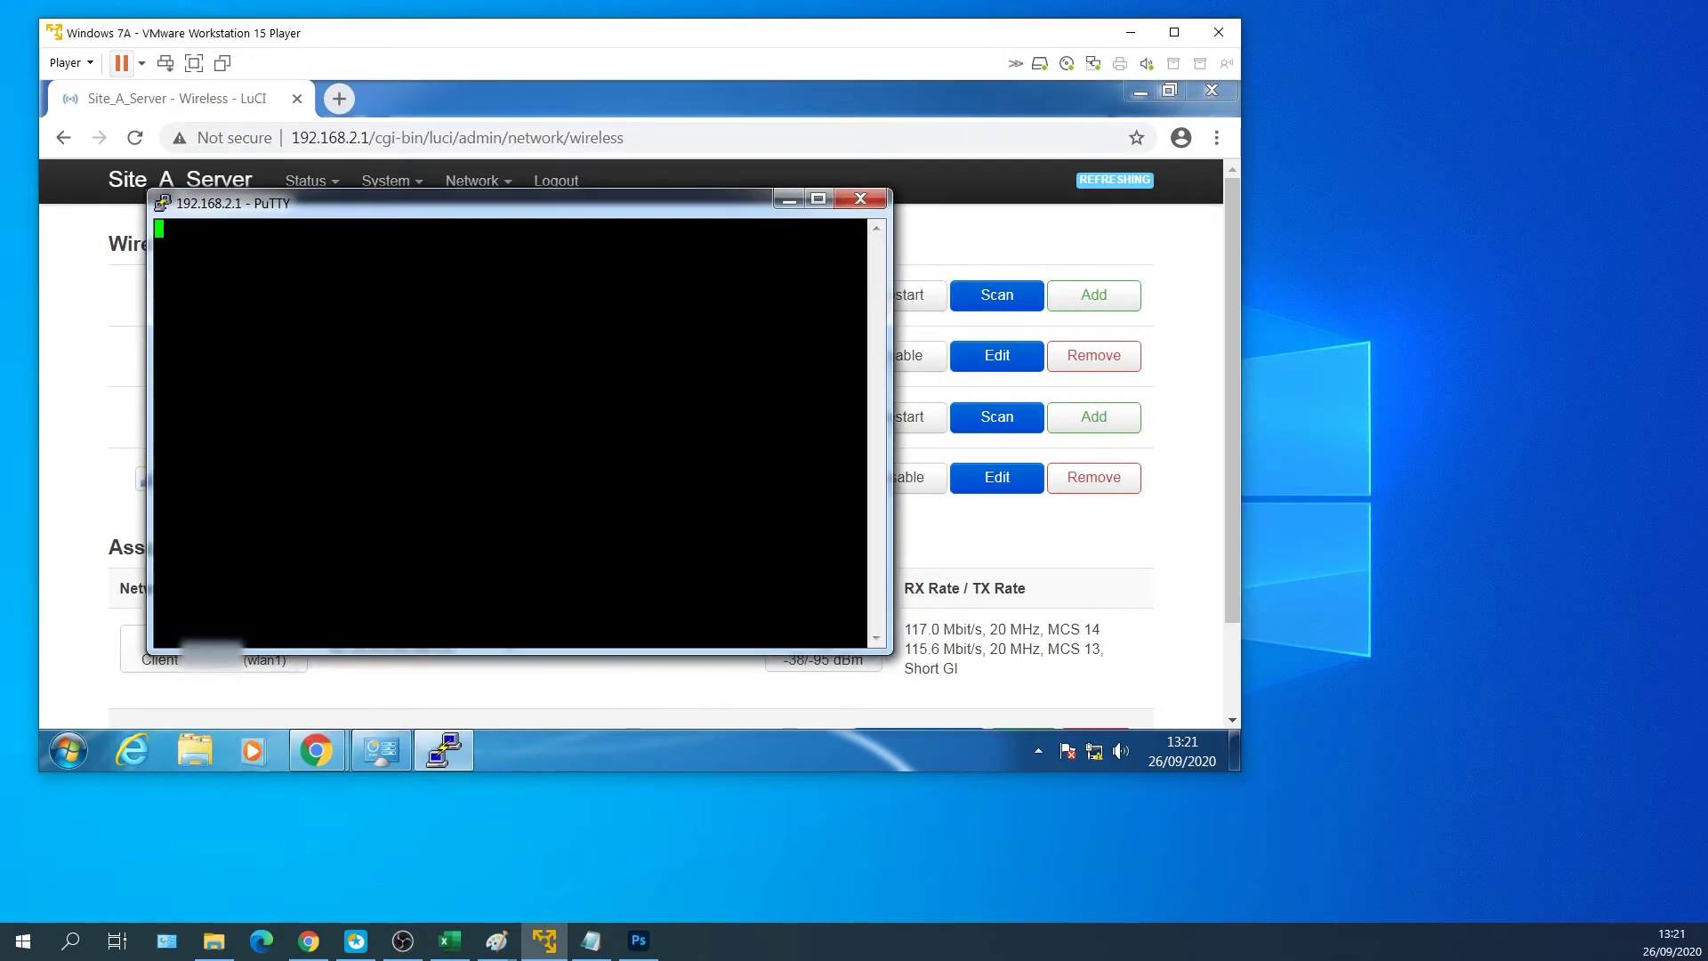
pyautogui.moveTo(566, 199); pyautogui.dragTo(471, 132)
pyautogui.moveTo(790, 584); pyautogui.dragTo(1174, 698)
pyautogui.write('root')
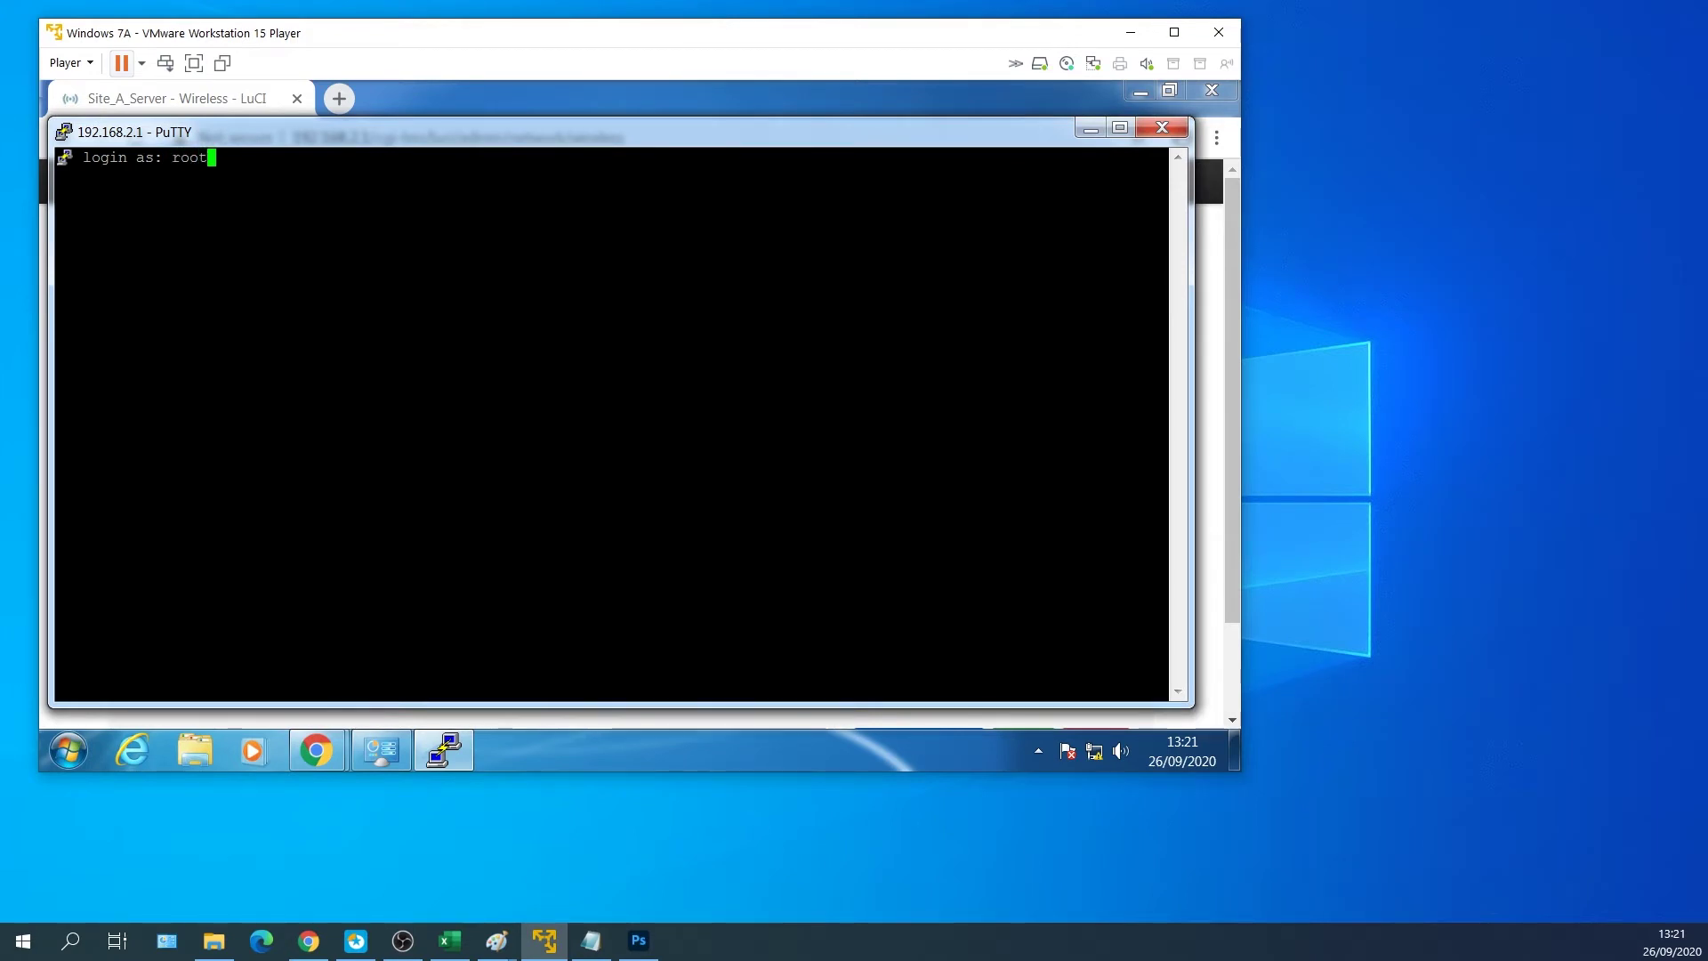
pyautogui.press('Return')
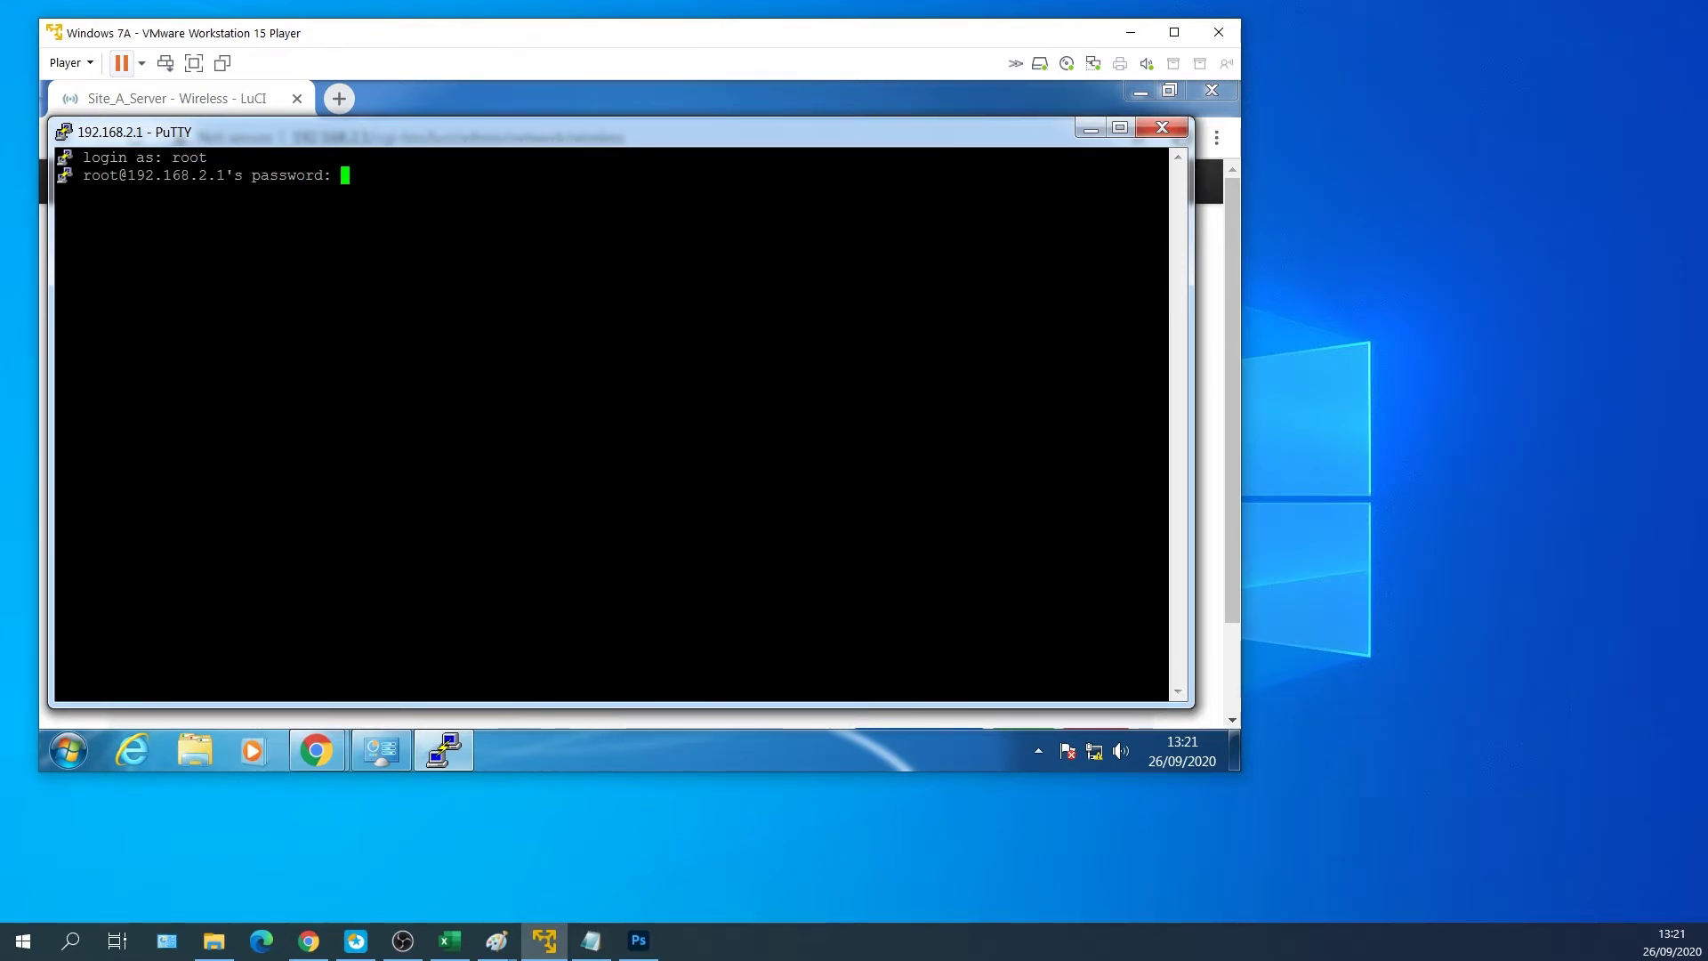
pyautogui.press('Return')
# Ping 8.8.8.8 and stop it after 3/3 replies with 0% loss.
pyautogui.write('ping 8.8.8.8')
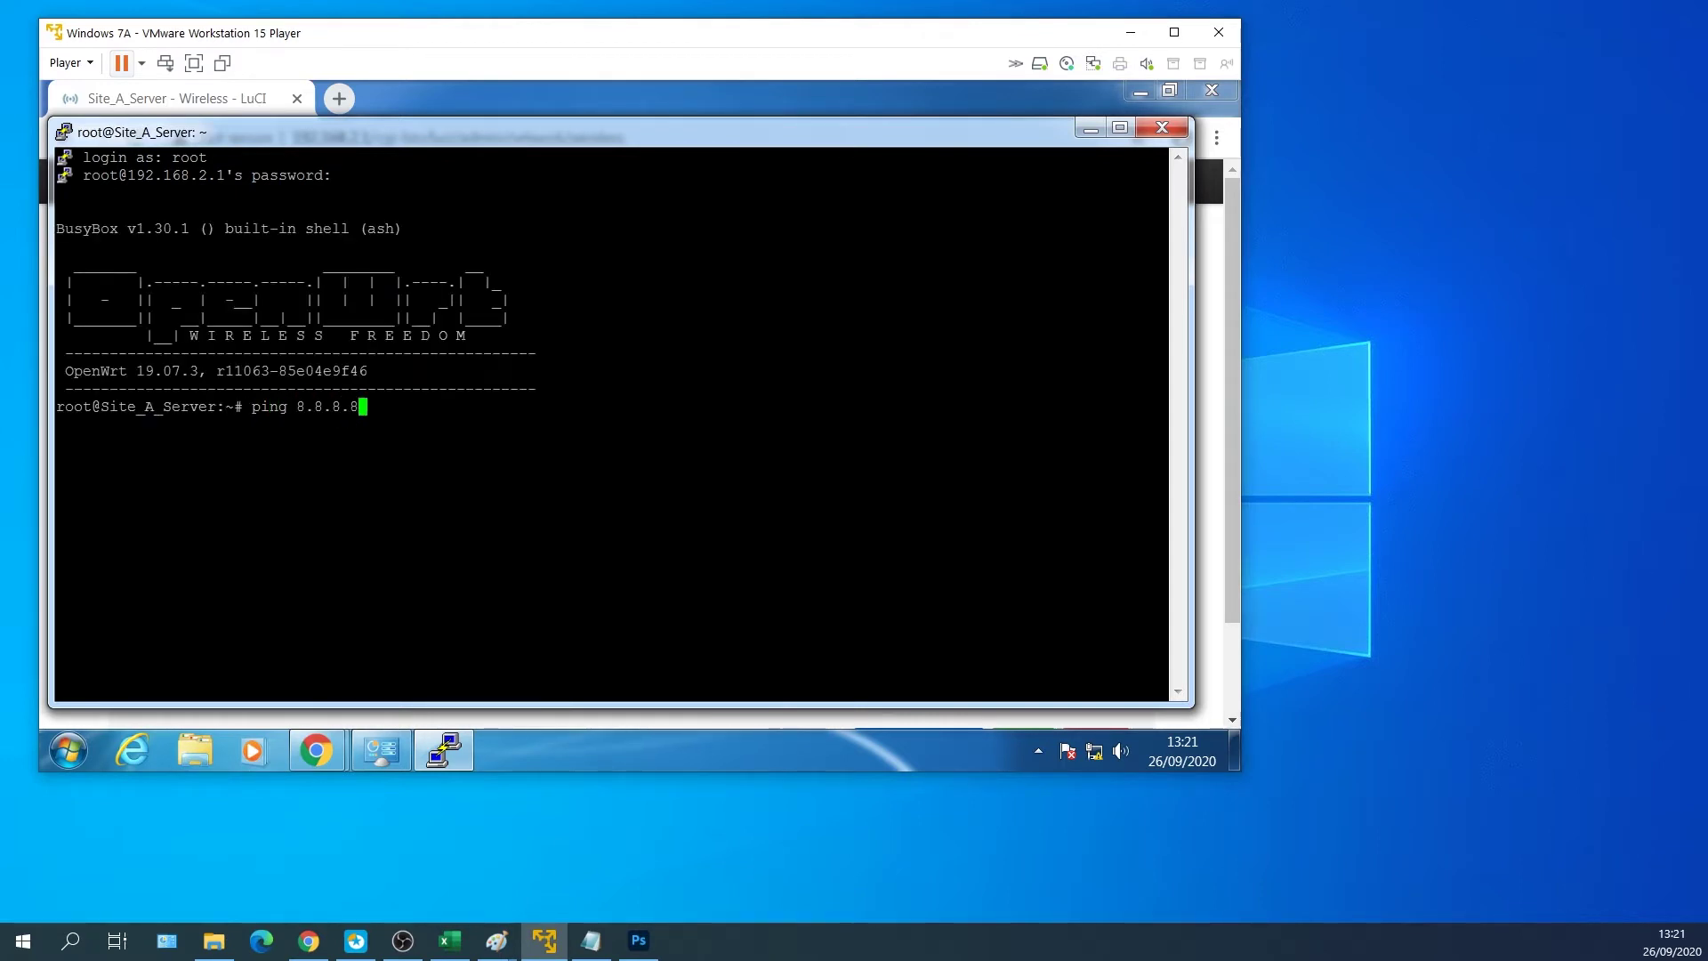
pyautogui.press('Return')
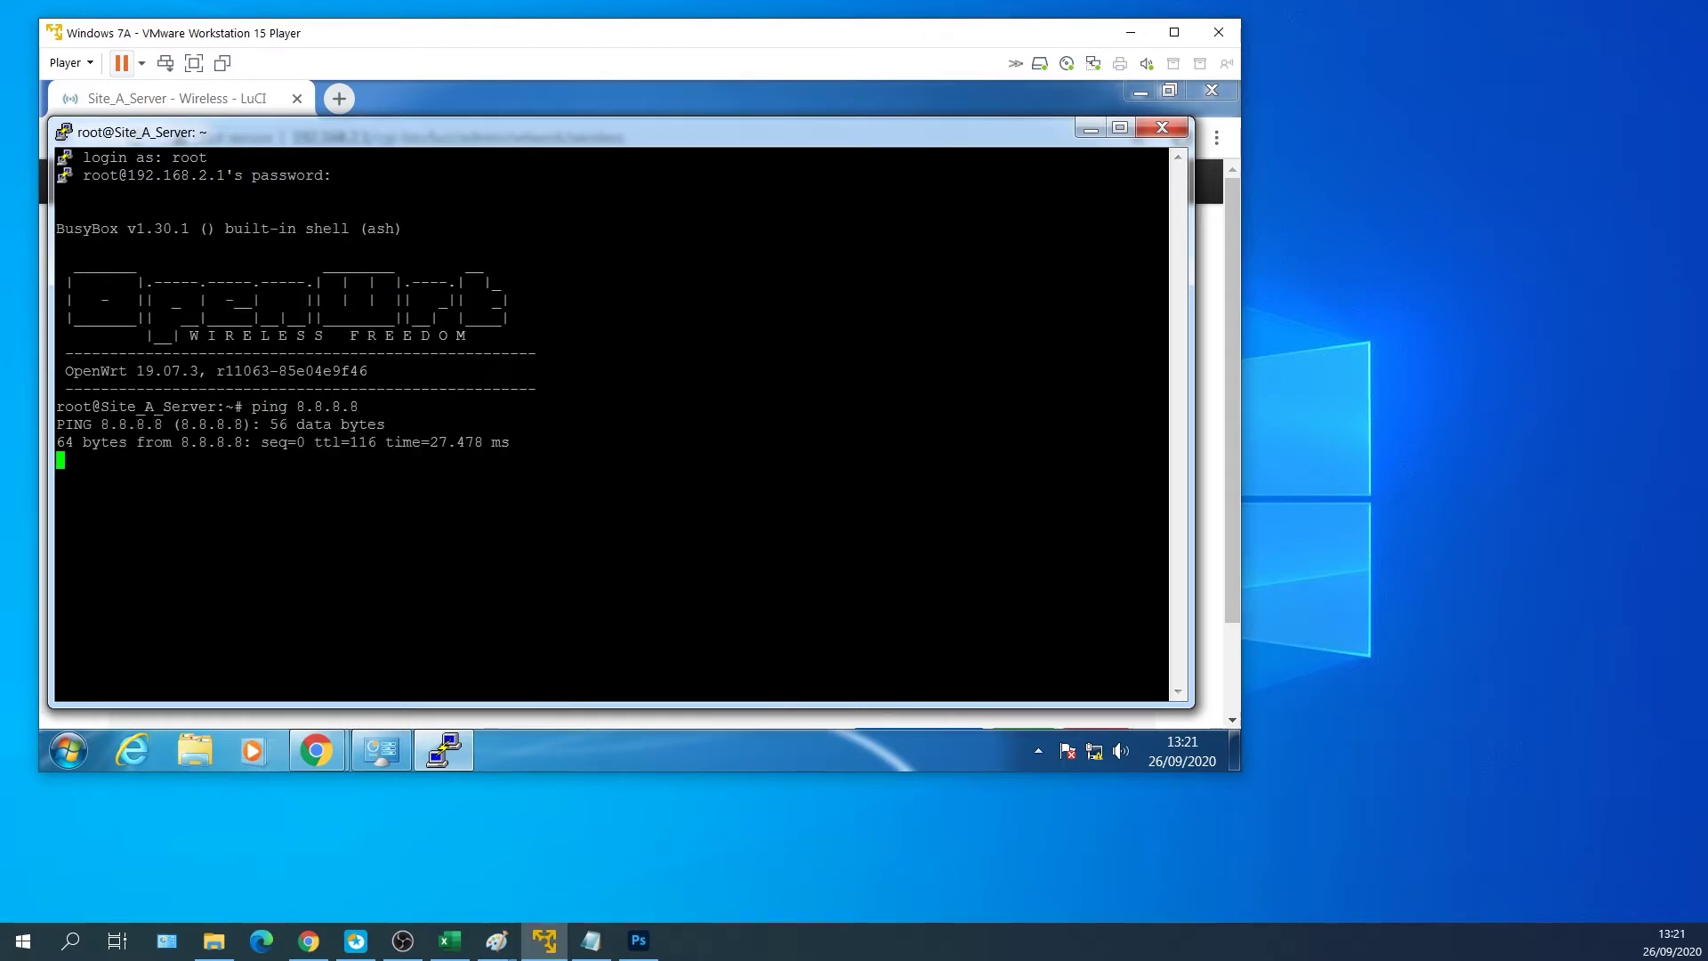
pyautogui.hotkey('ctrl', 'c')
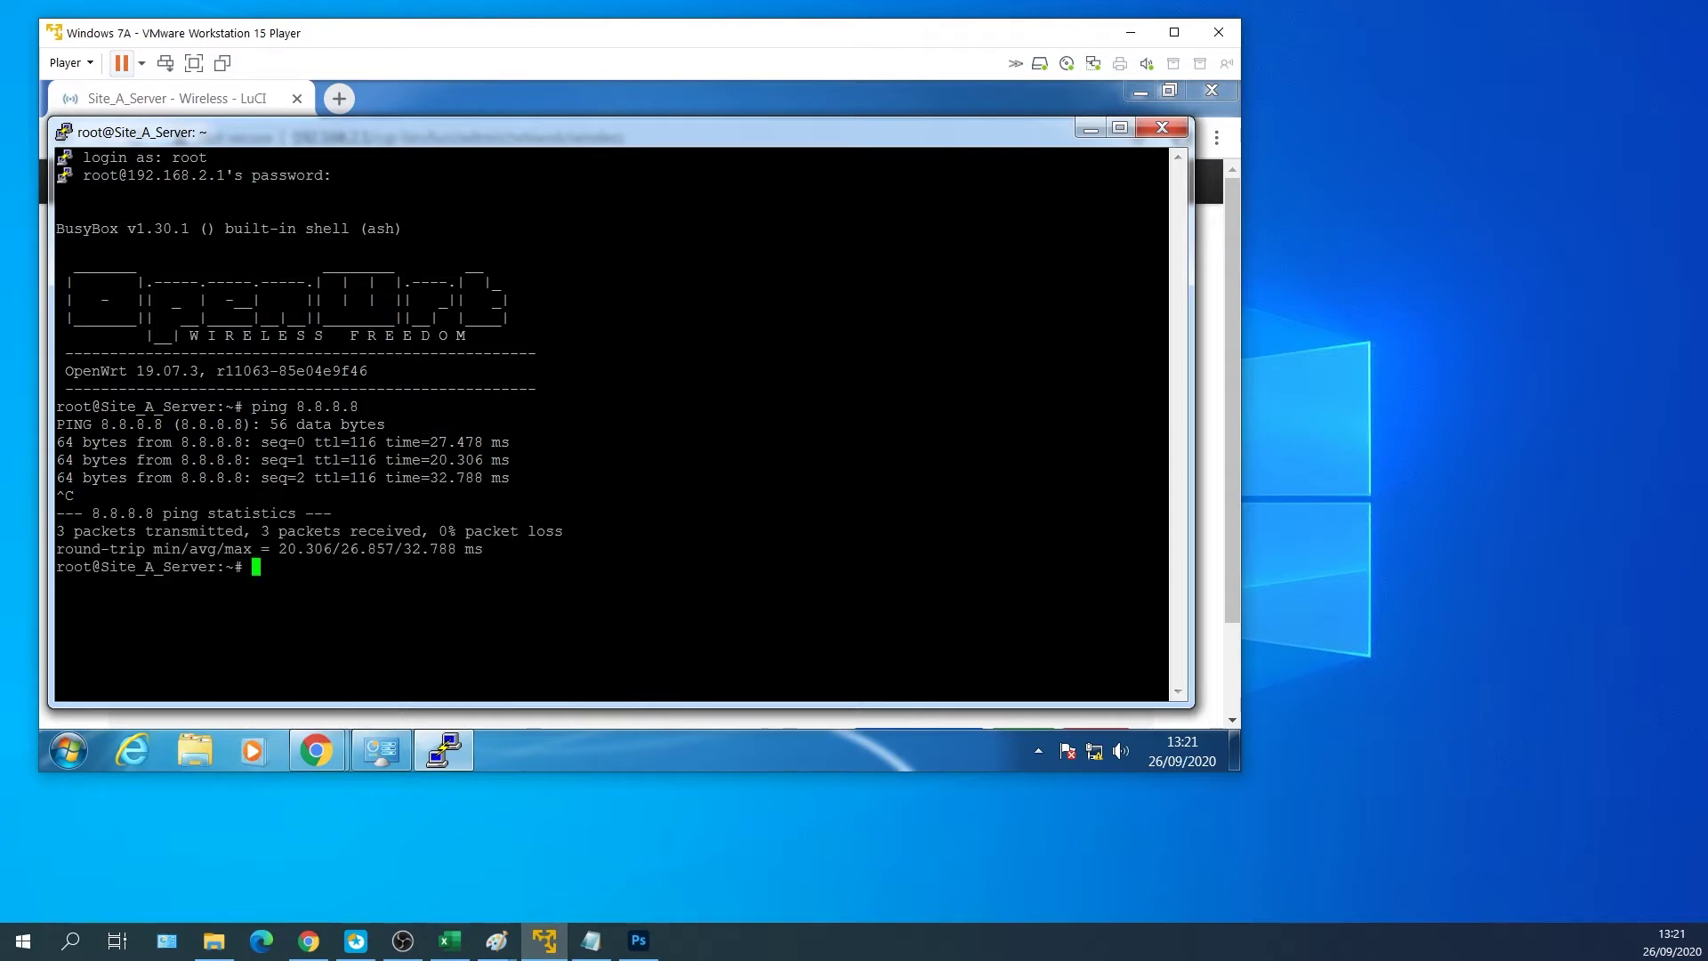
# Update the router's package lists with opkg update.
pyautogui.press('Return')
pyautogui.write('o')
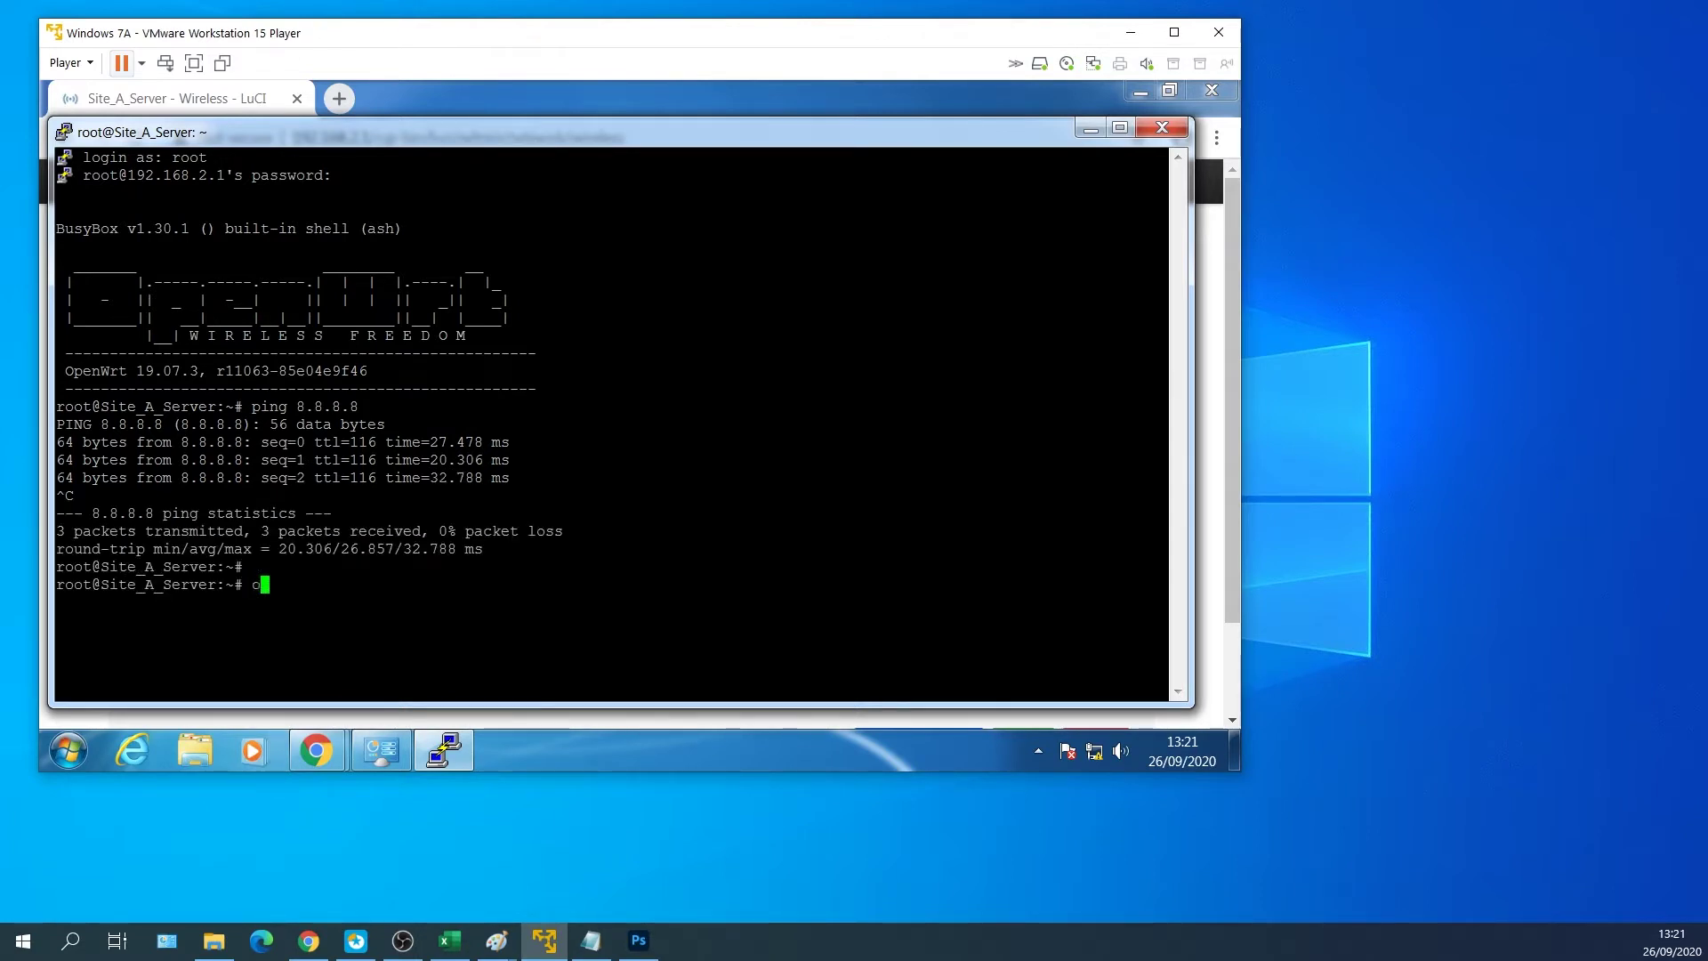
pyautogui.write('pkg update')
pyautogui.press('Return')
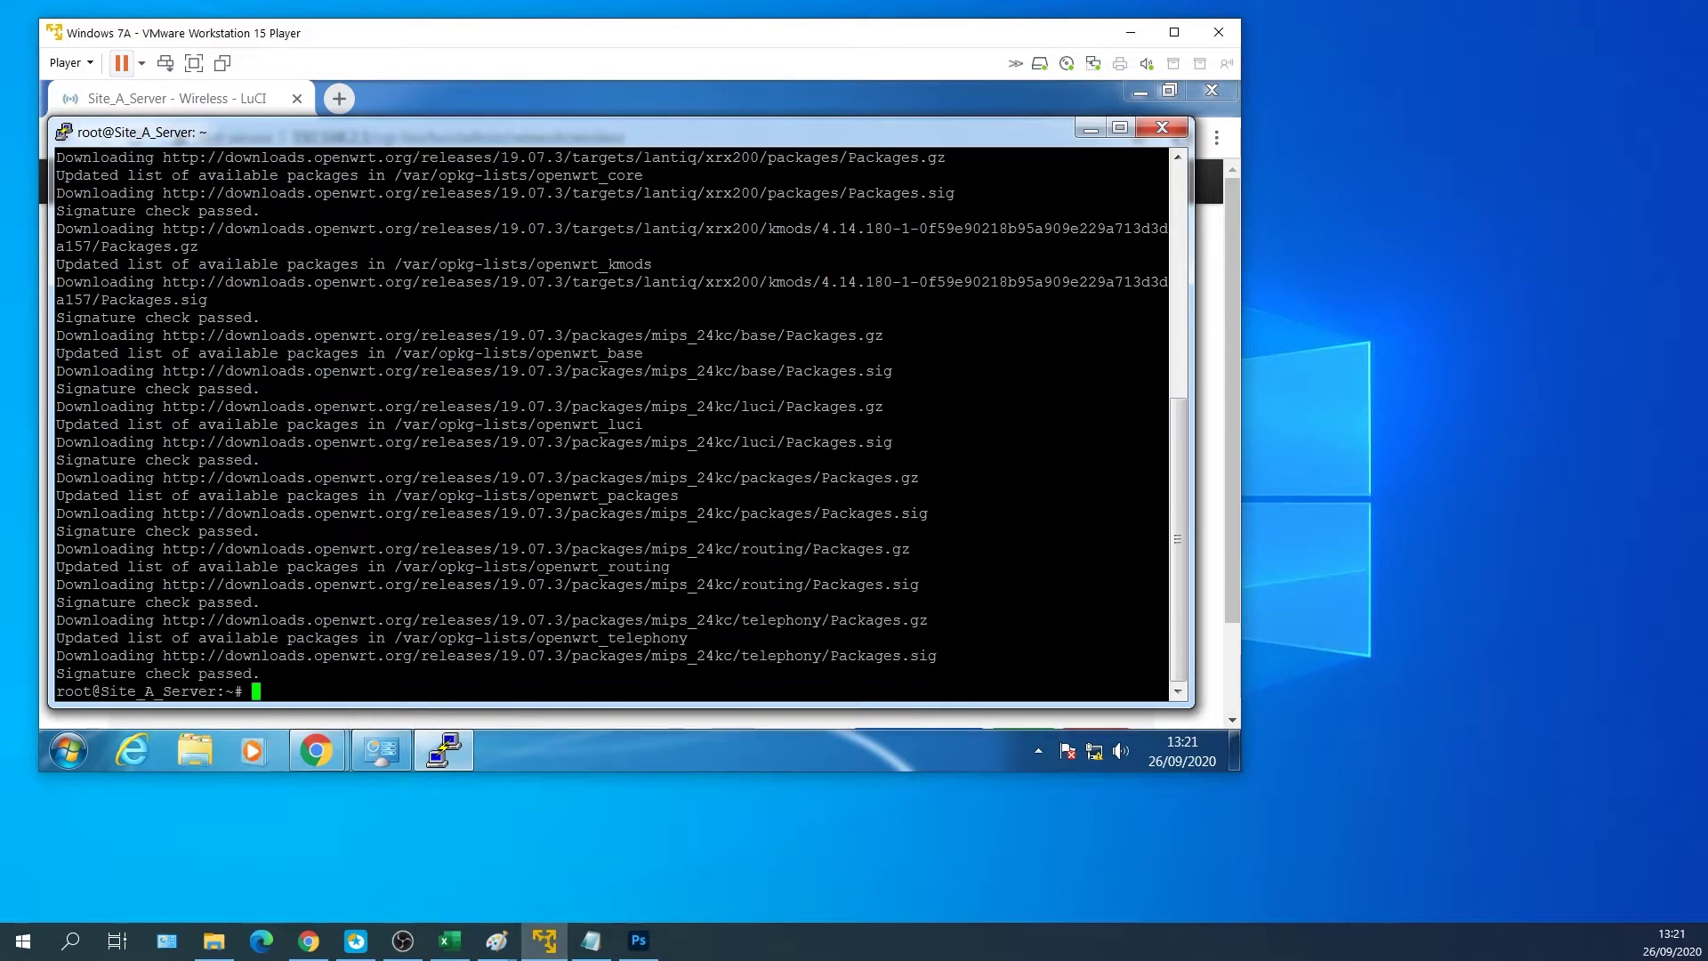
# Install luci-app-openvpn, openvpn-easy-rsa, openvpn-openssl, nano and tcpdump with opkg.
pyautogui.press('Return')
pyautogui.press('Return')
pyautogui.write('opkg install')
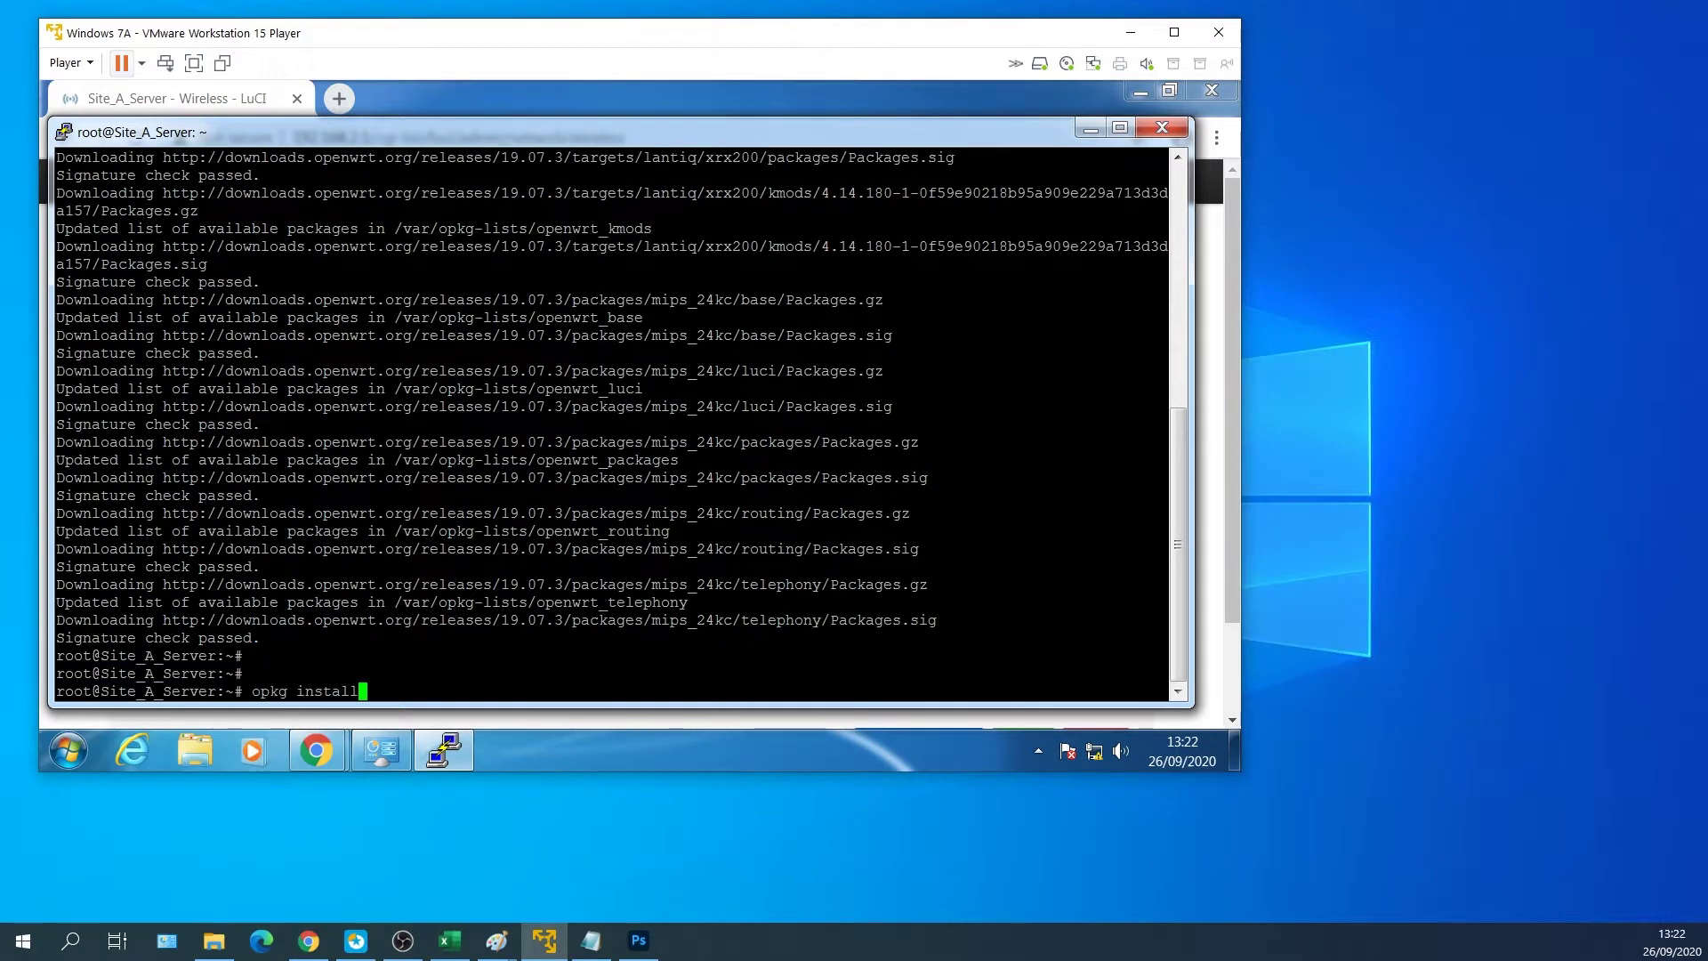
pyautogui.write(' luci-app-openvpn openvpn')
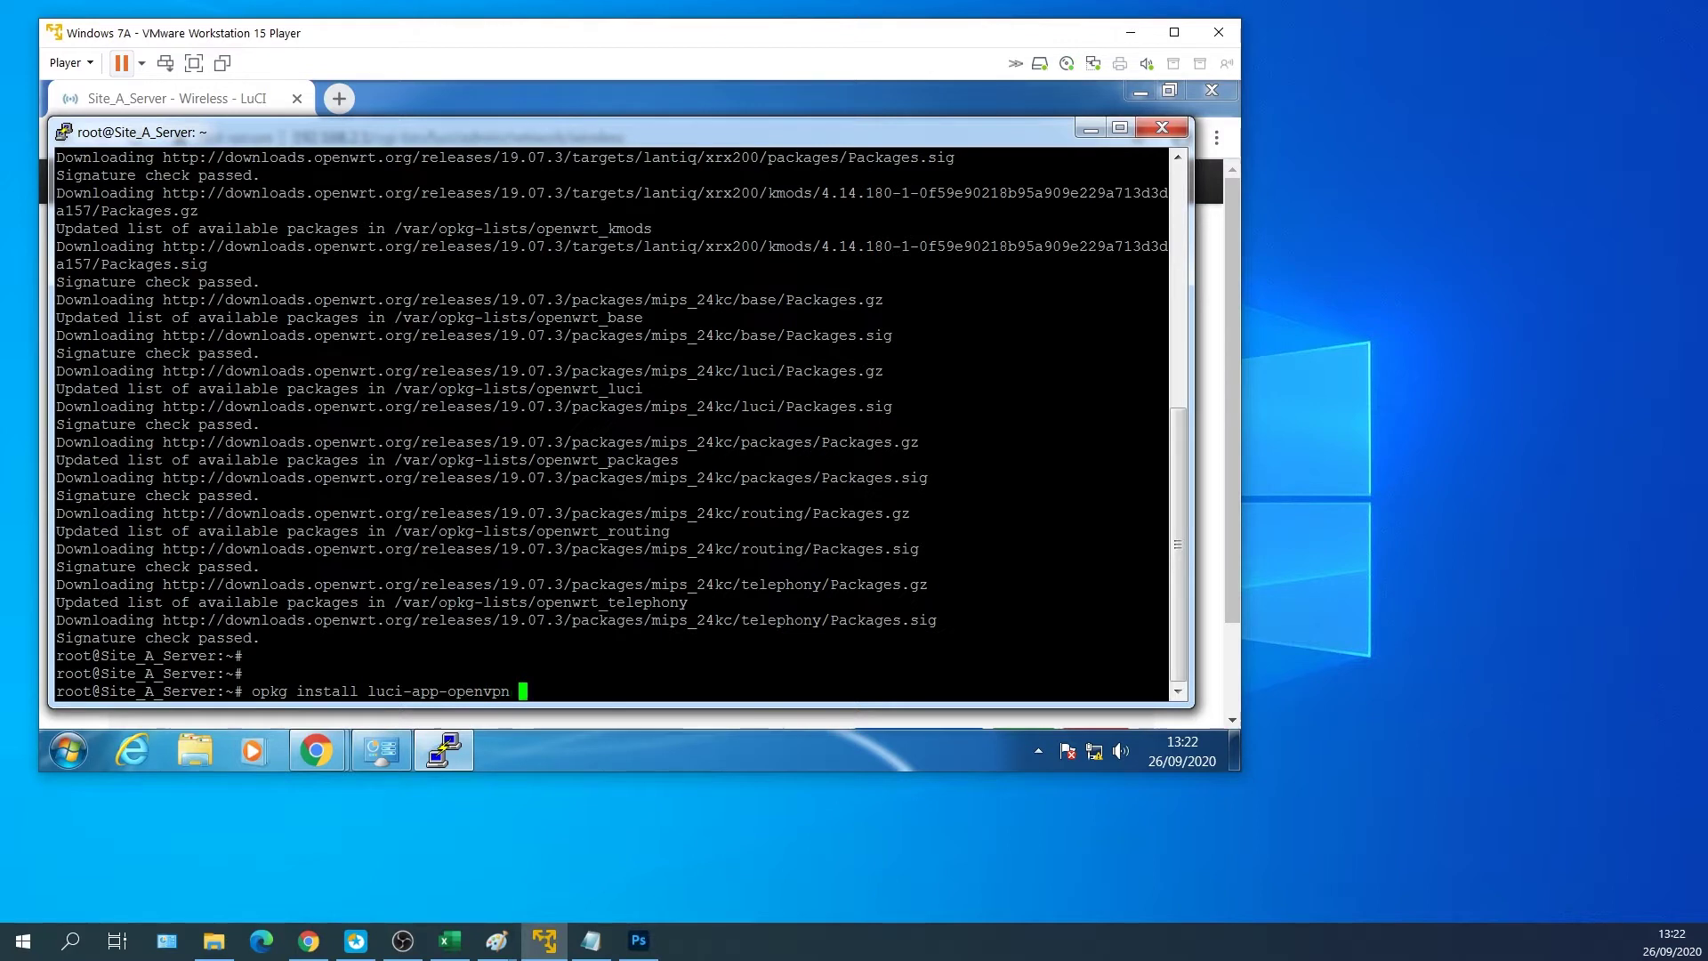
pyautogui.write('-easy-rsa')
pyautogui.write(' openvpn')
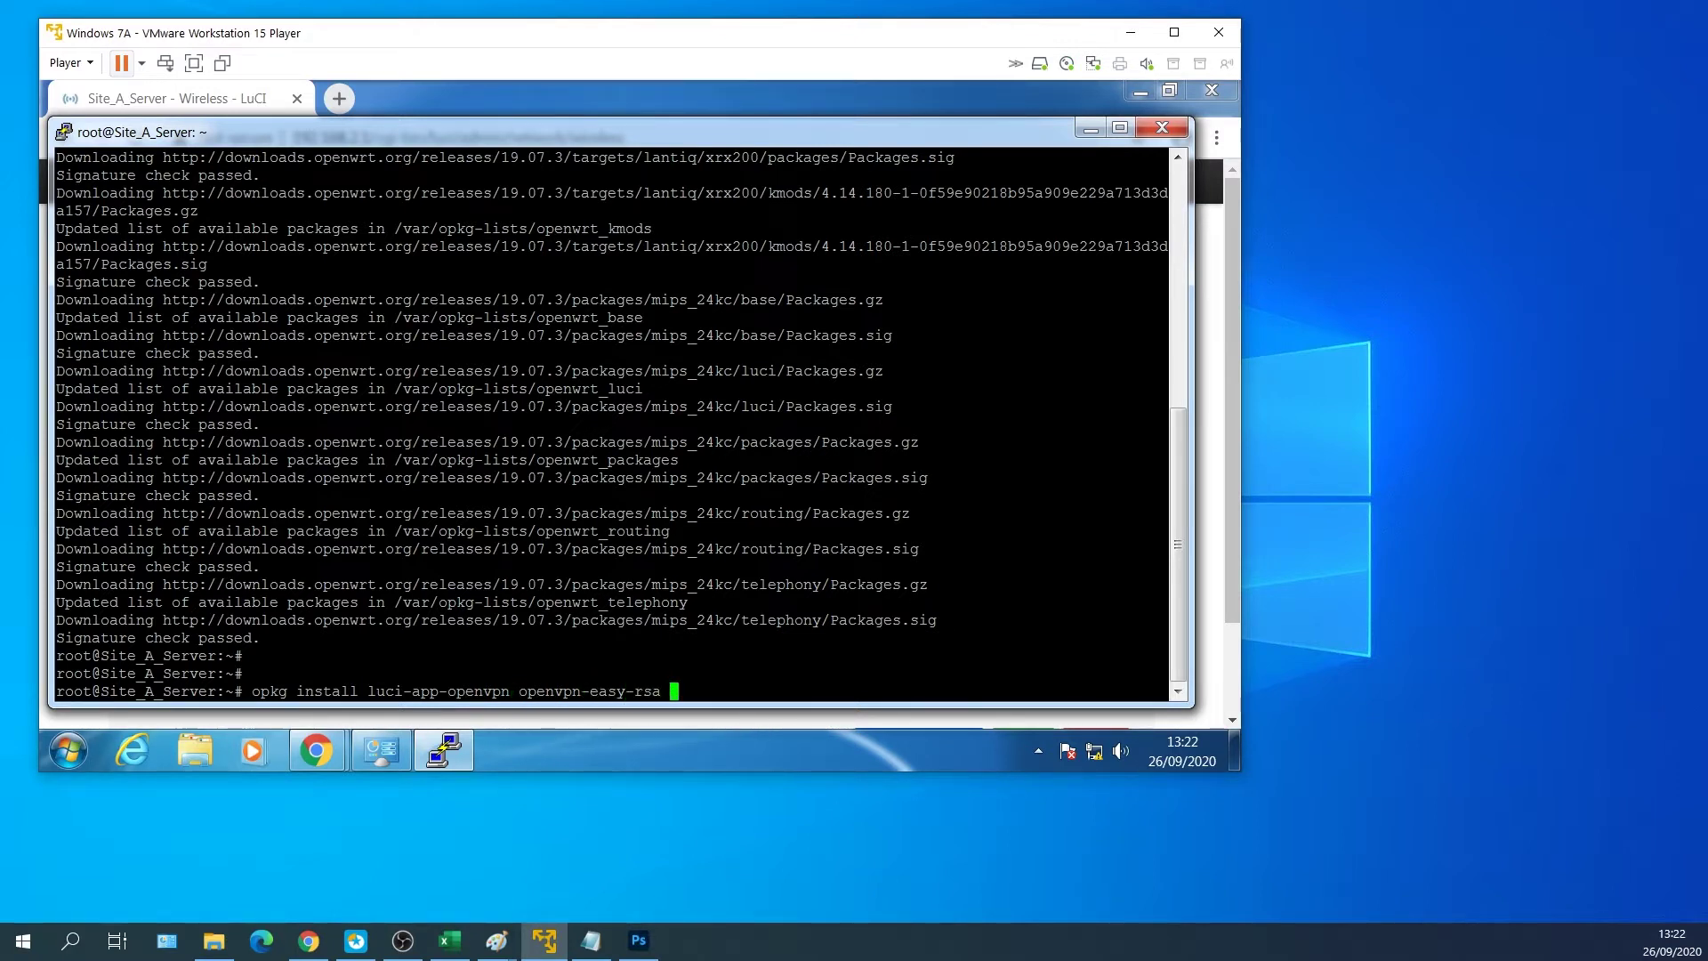
pyautogui.write('-openssl nano tcpdum')
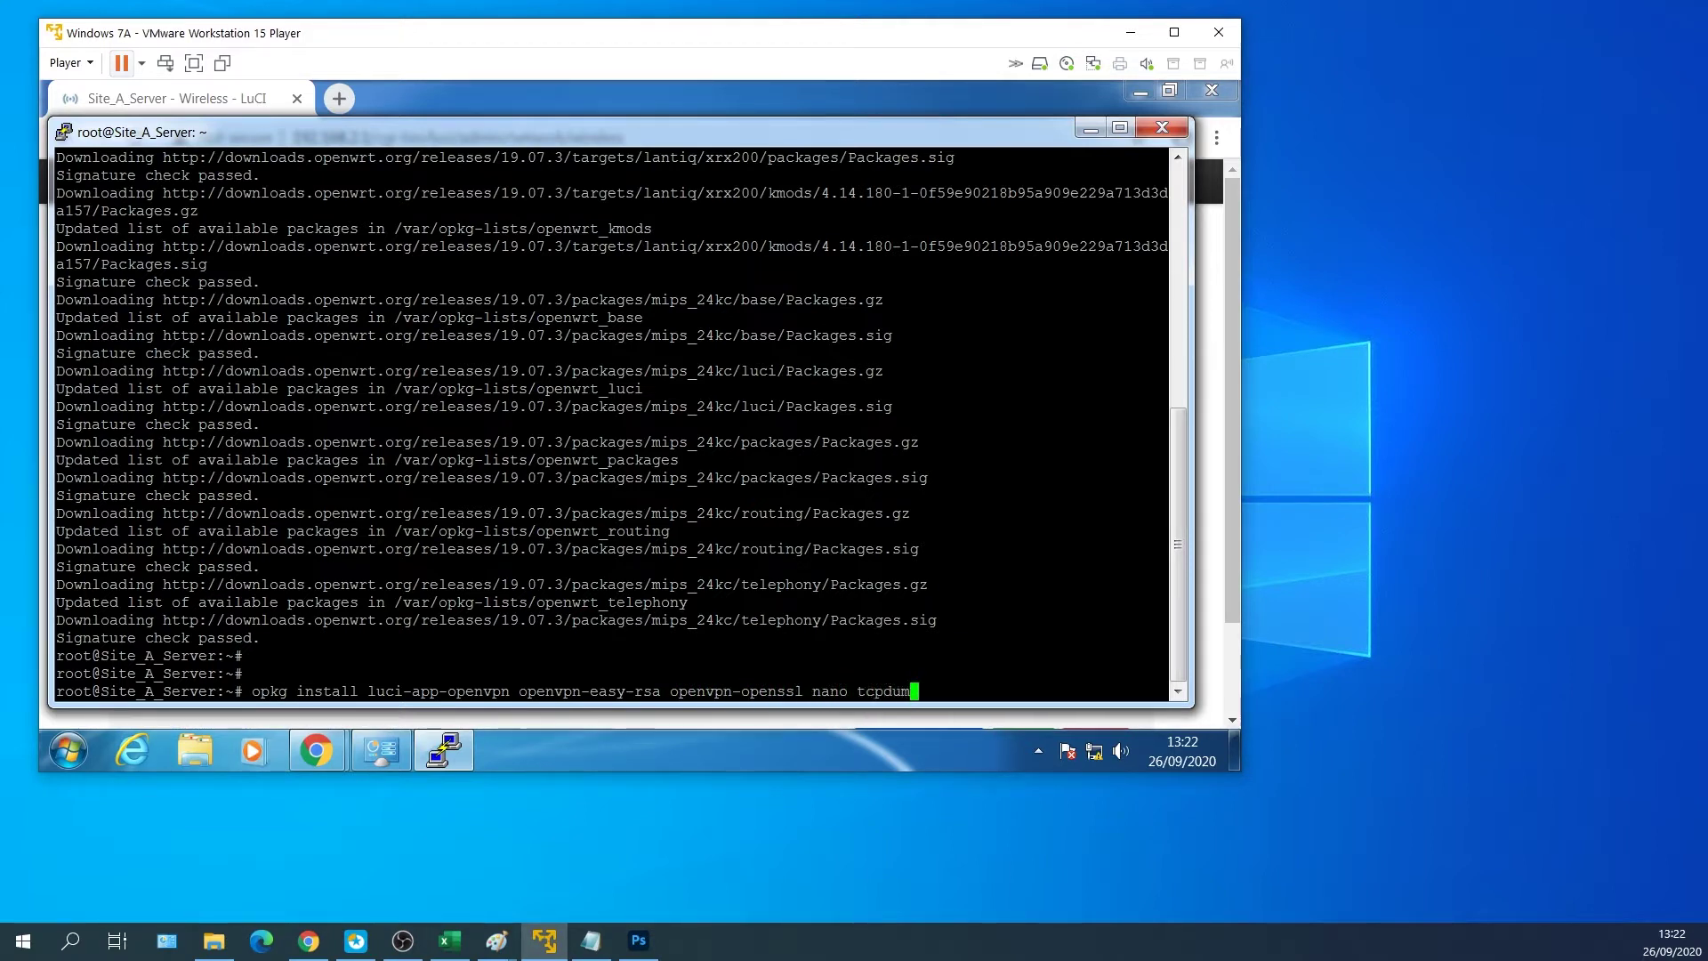
pyautogui.write('p')
pyautogui.press('Return')
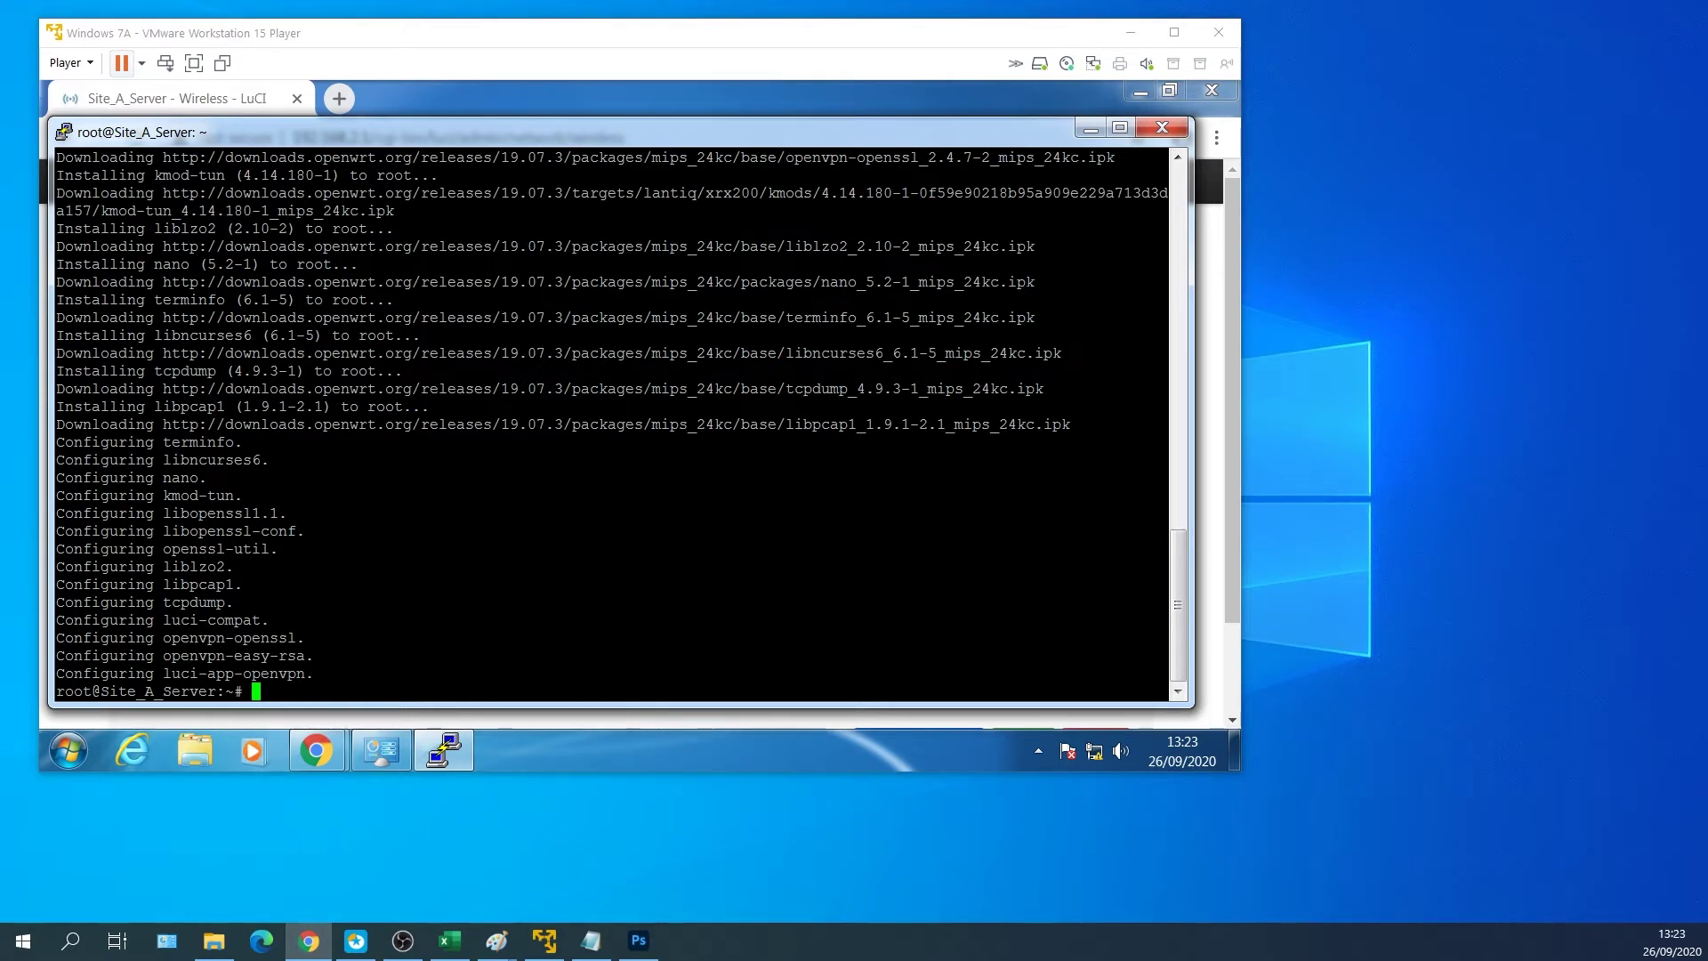
pyautogui.hotkey('alt', 'Tab')
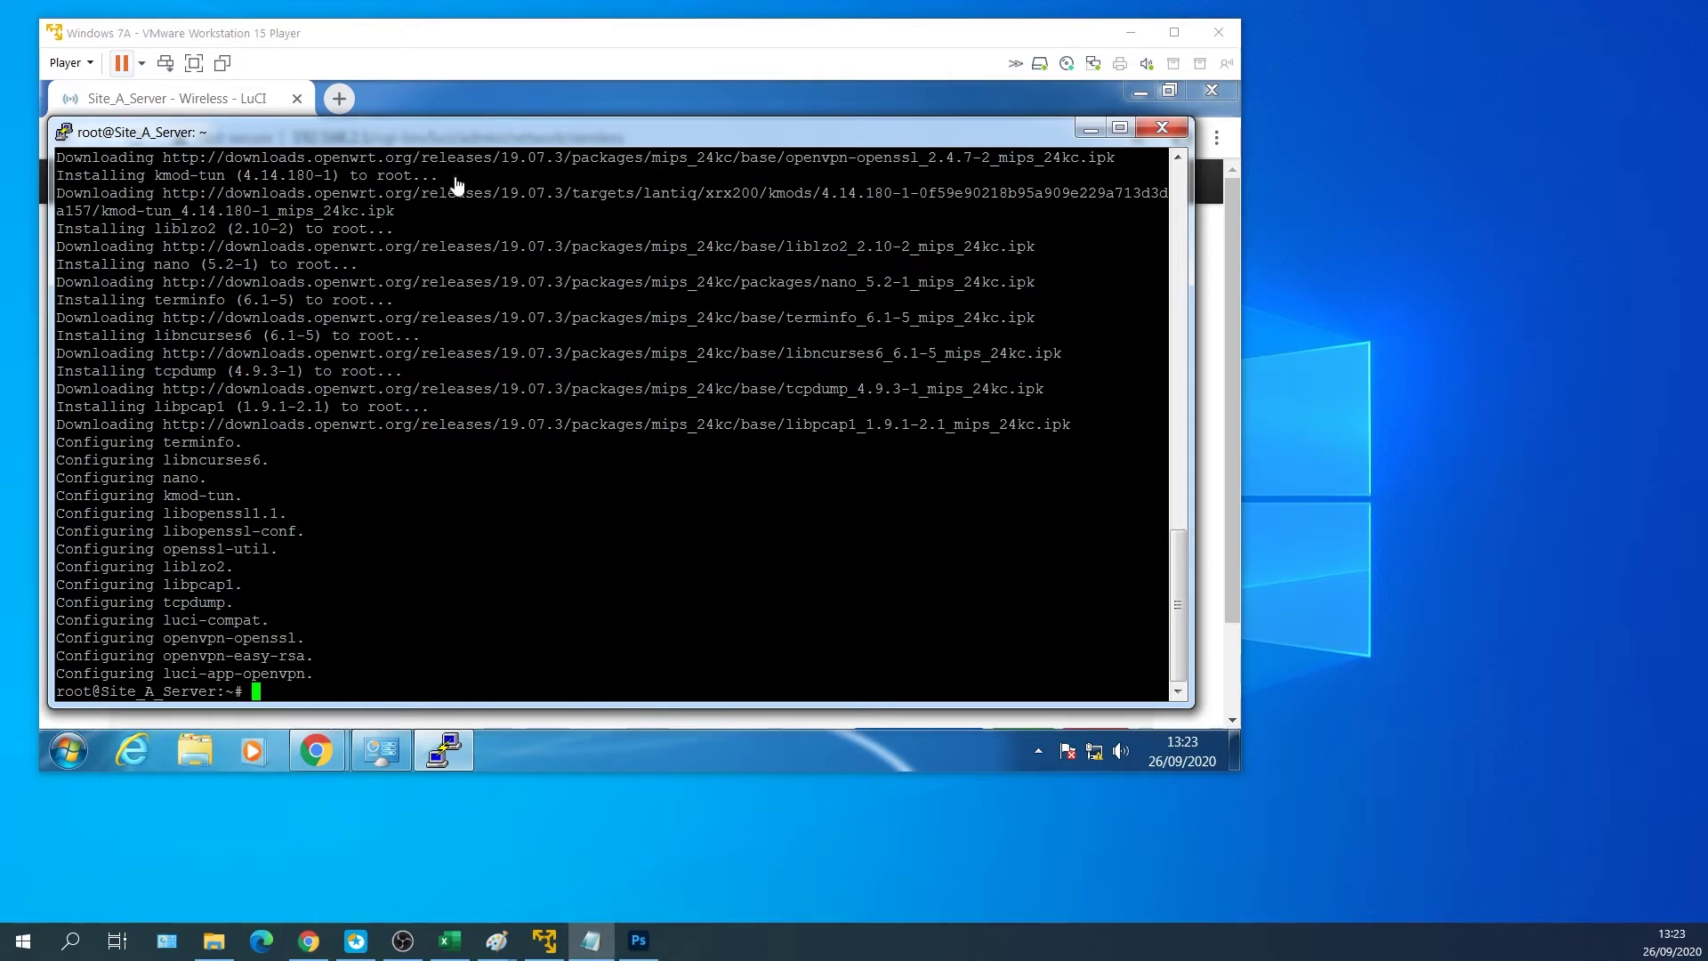
# In the LAN interface's DHCP Server settings, set the Start offset to 10.
pyautogui.click(452, 96)
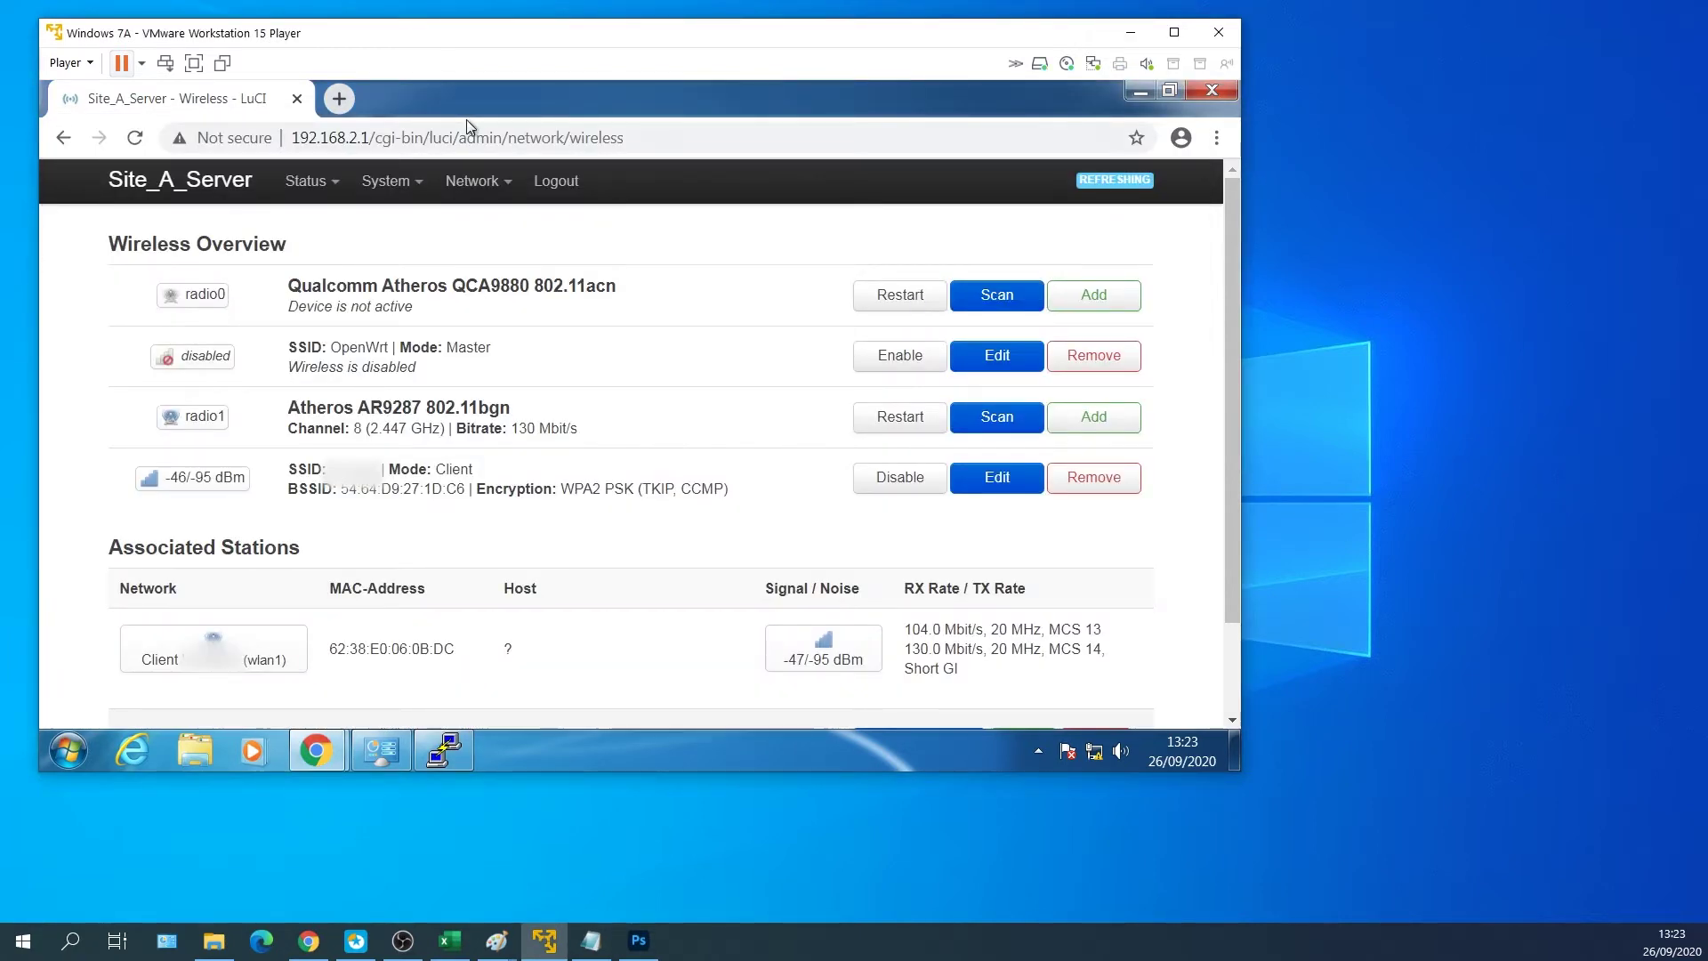
pyautogui.moveTo(483, 210)
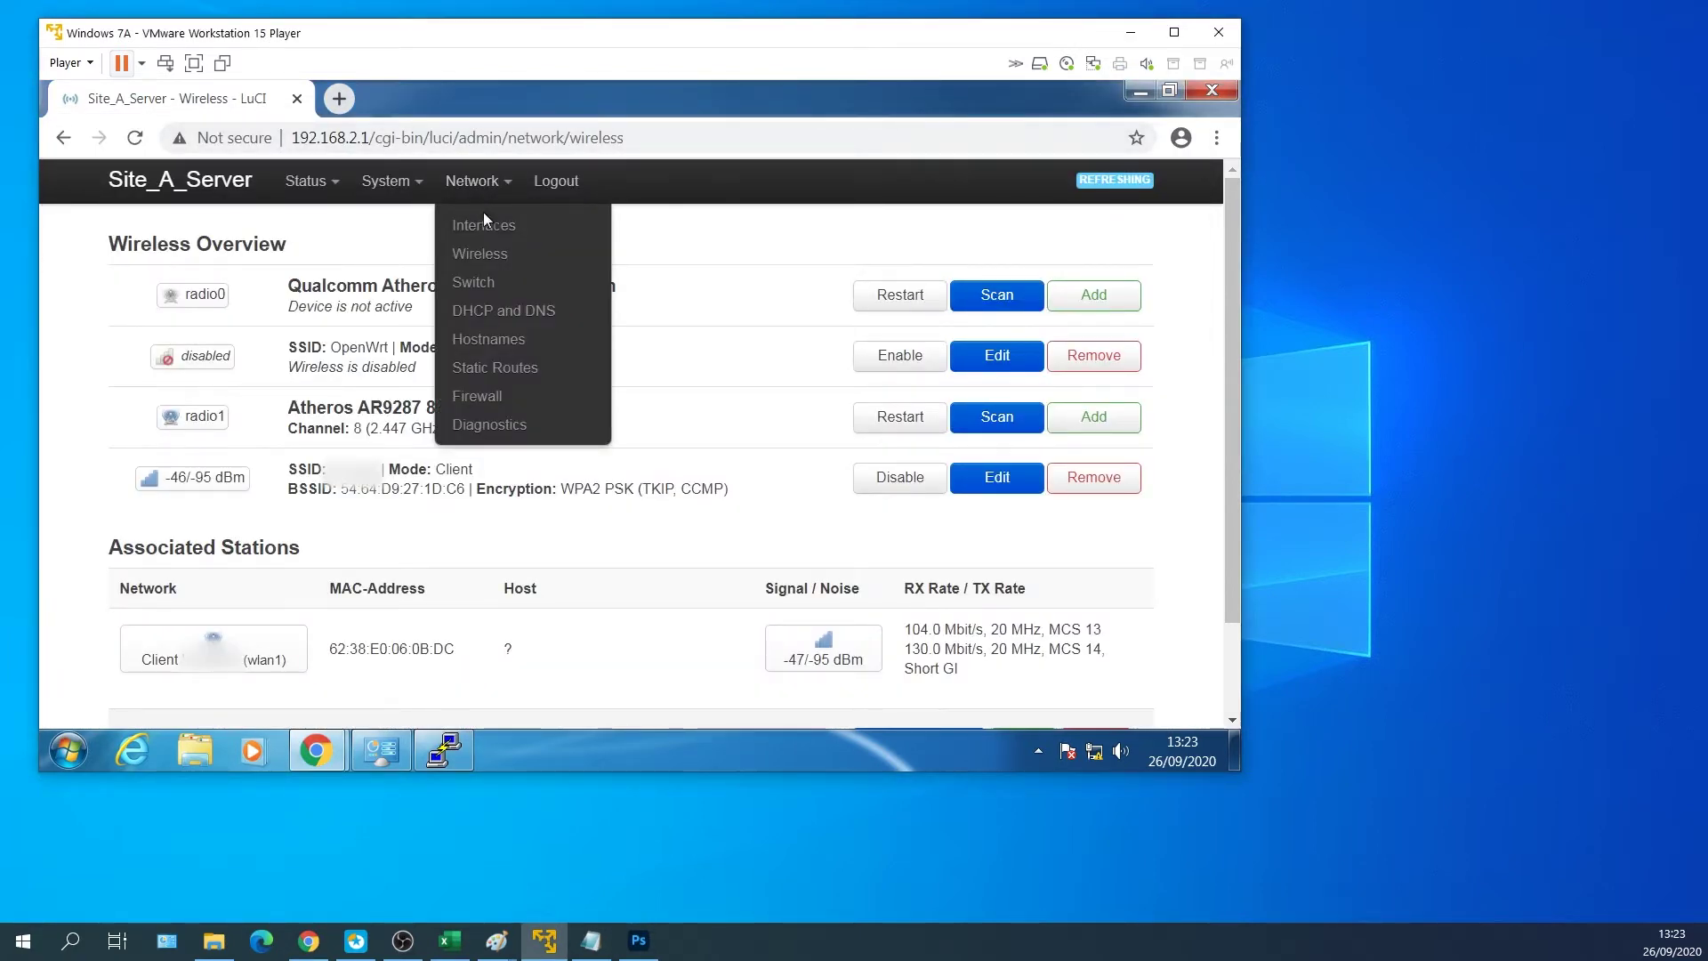
pyautogui.click(486, 225)
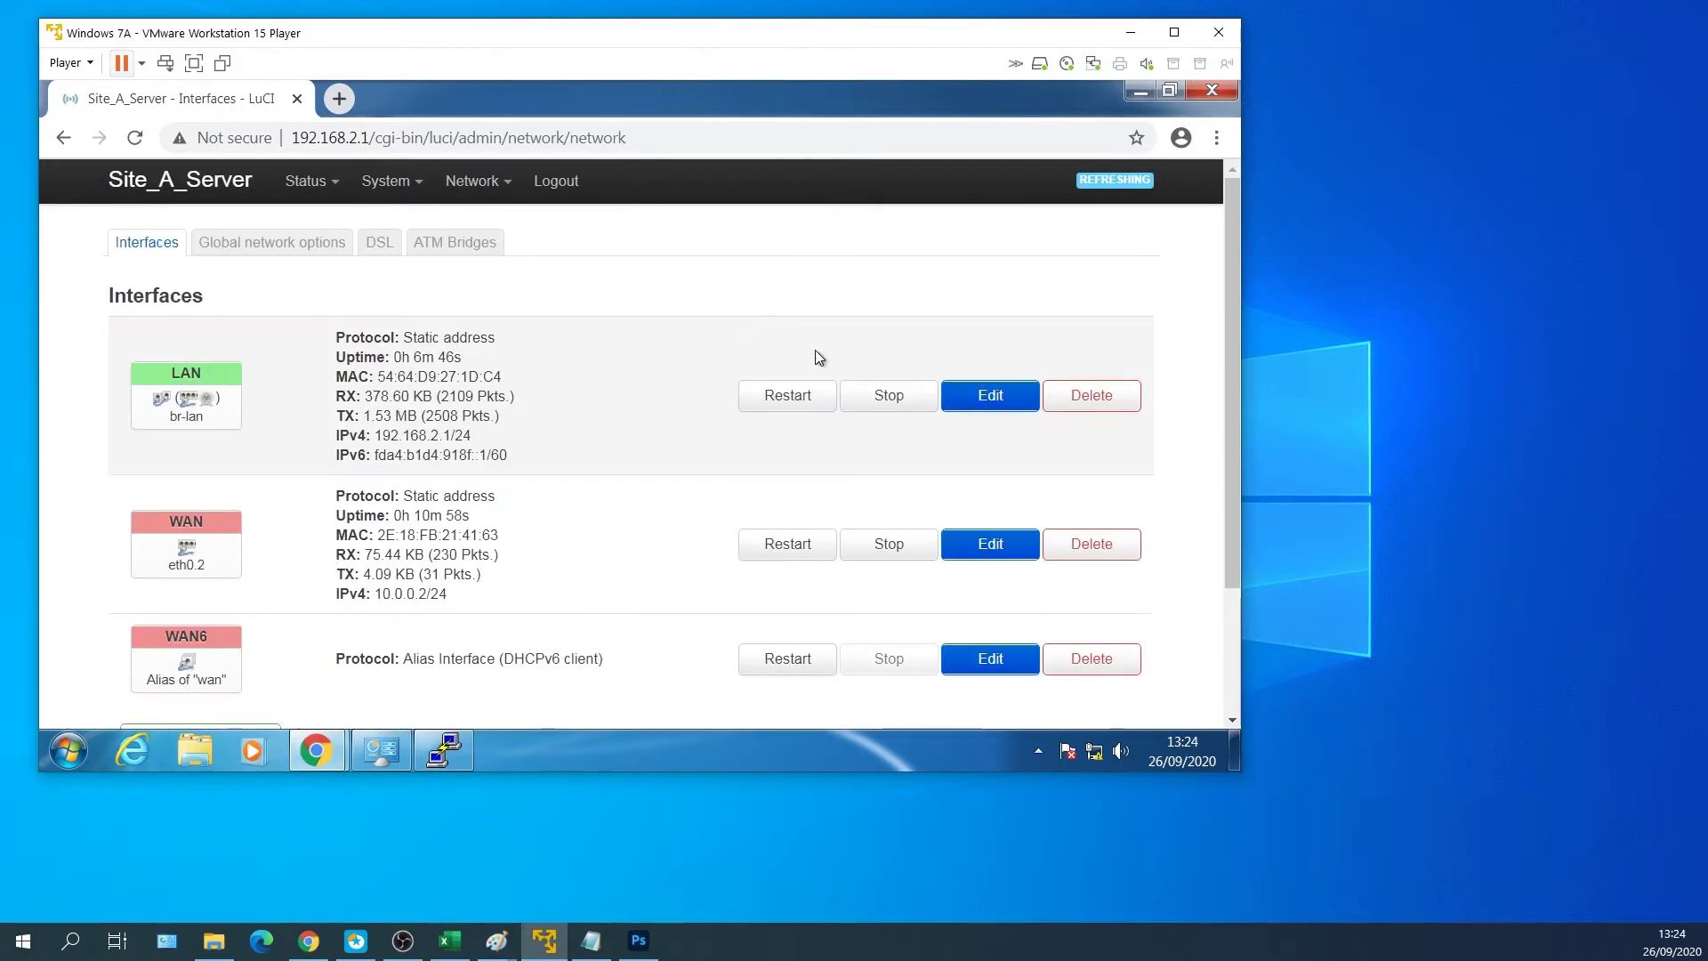
pyautogui.click(985, 399)
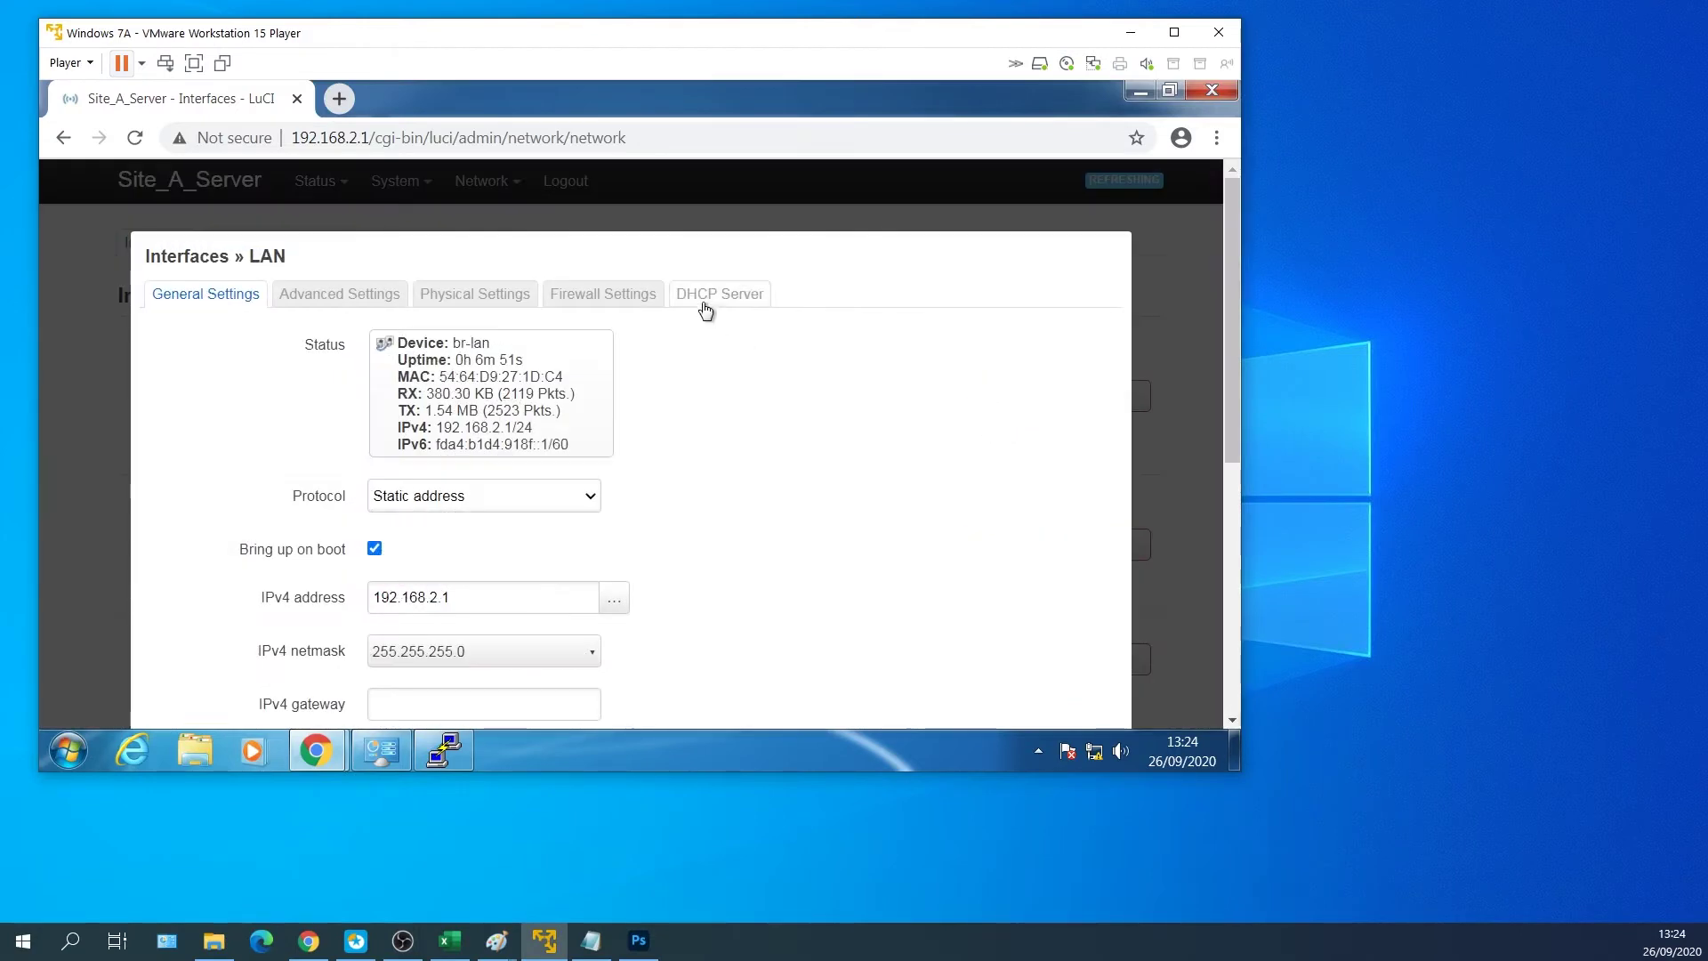
pyautogui.click(374, 294)
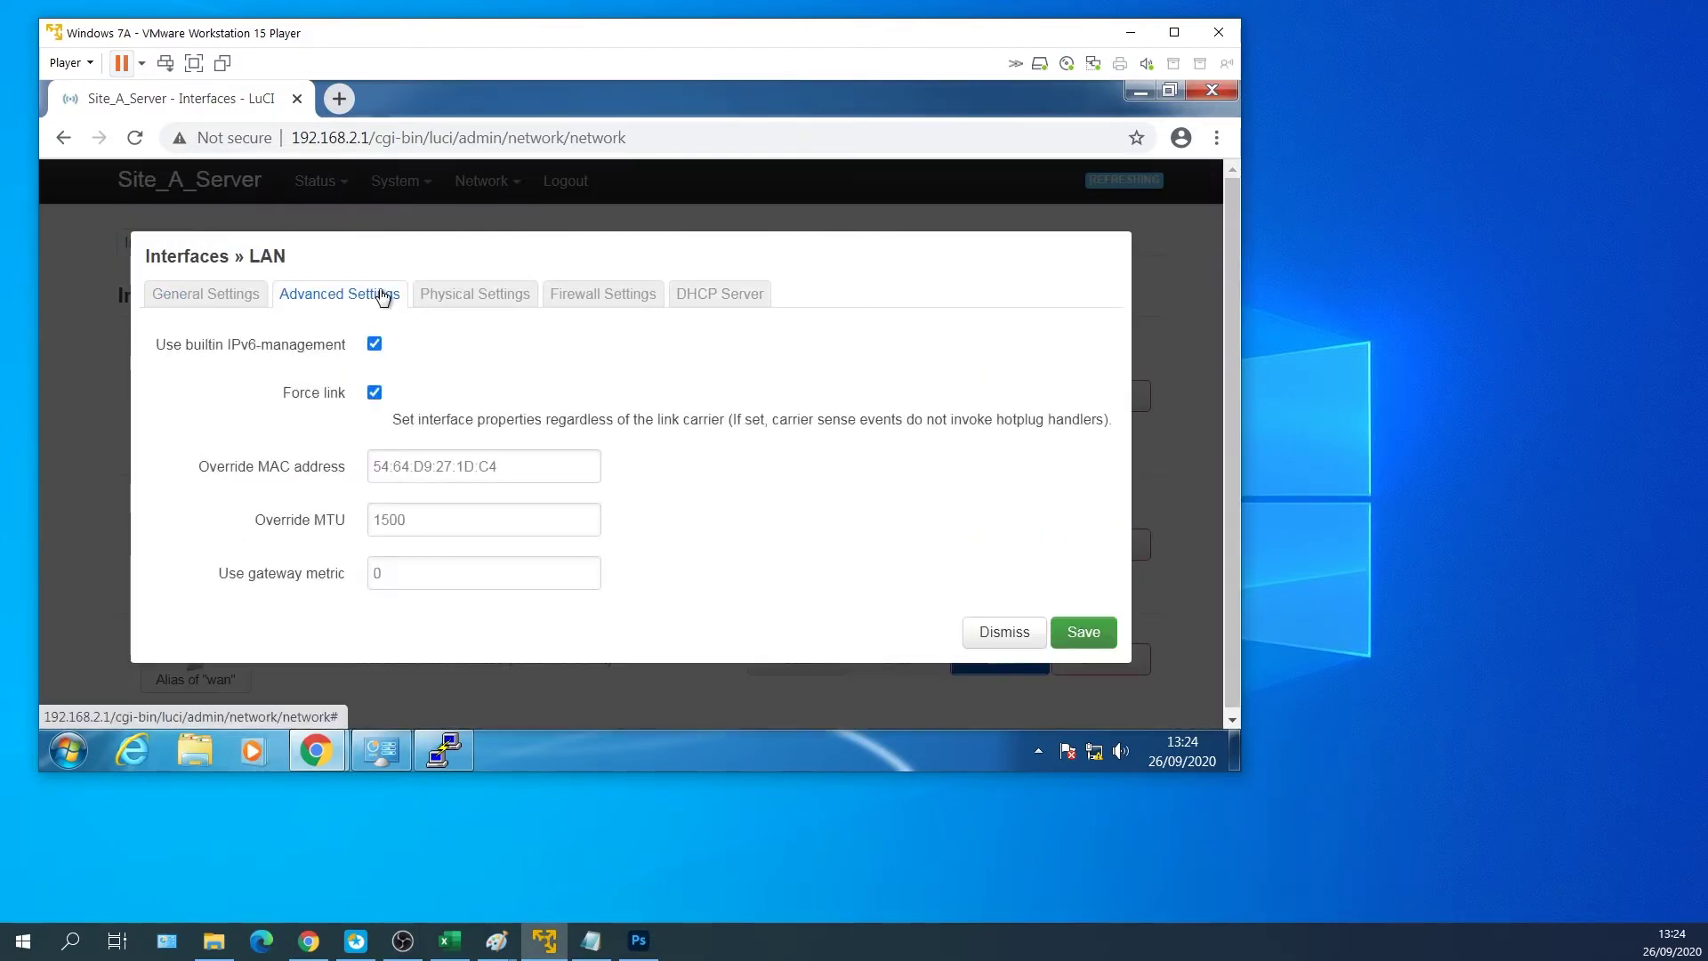
pyautogui.click(505, 297)
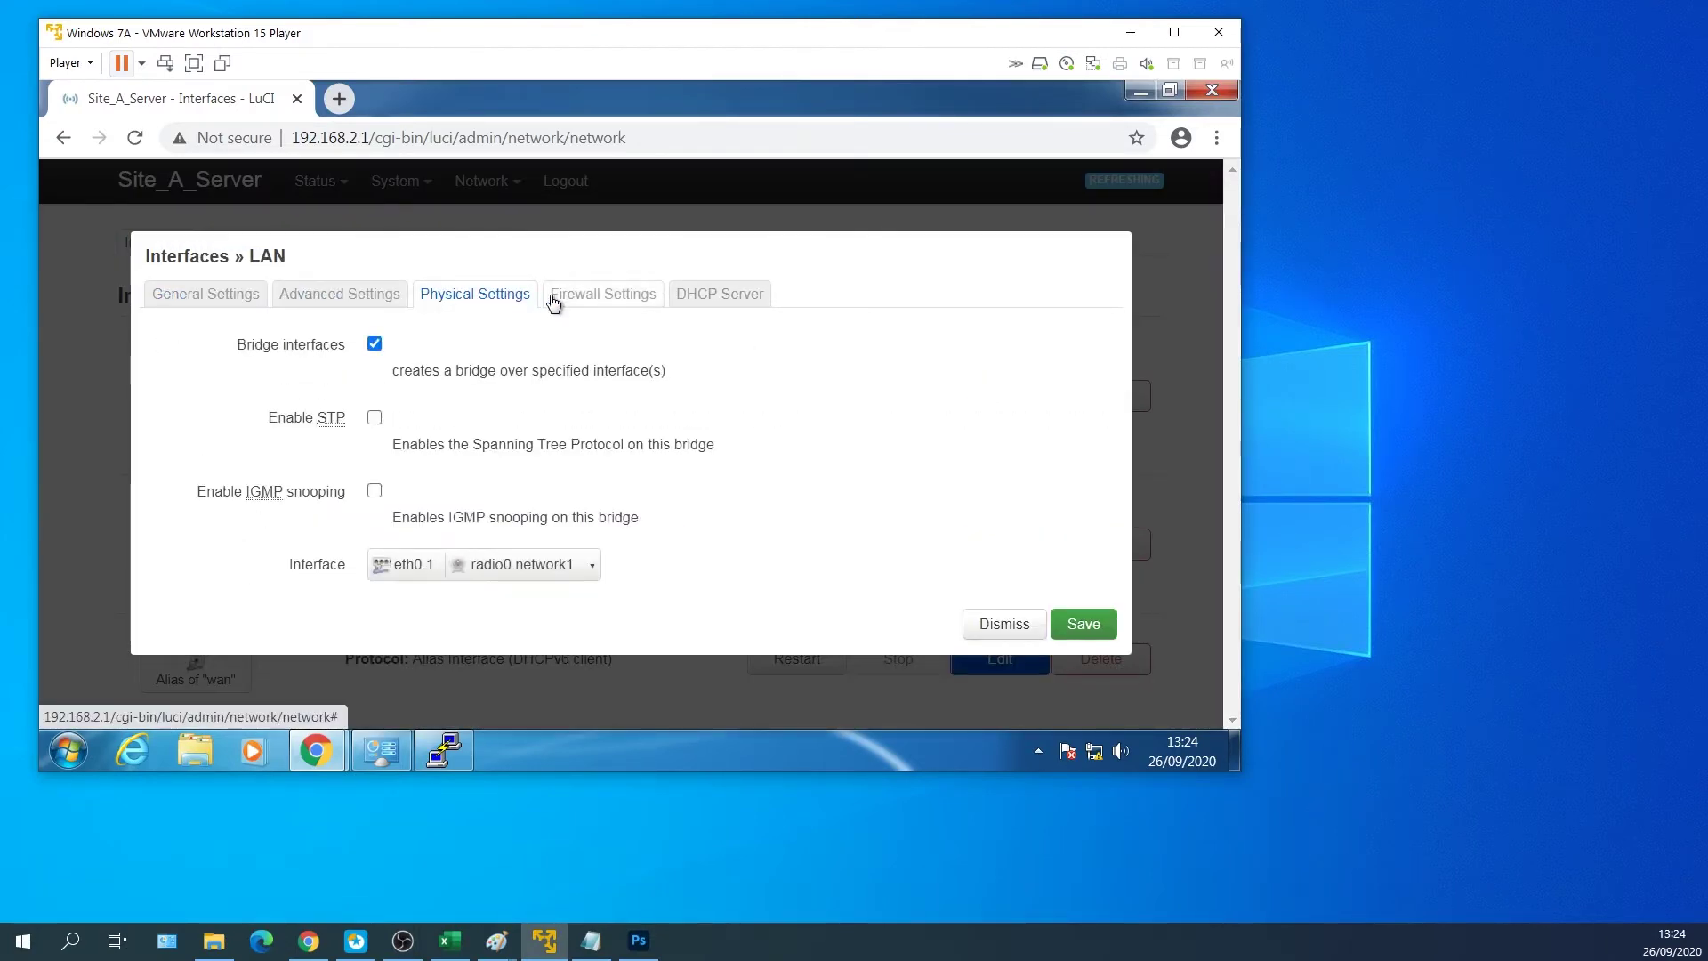
pyautogui.click(616, 299)
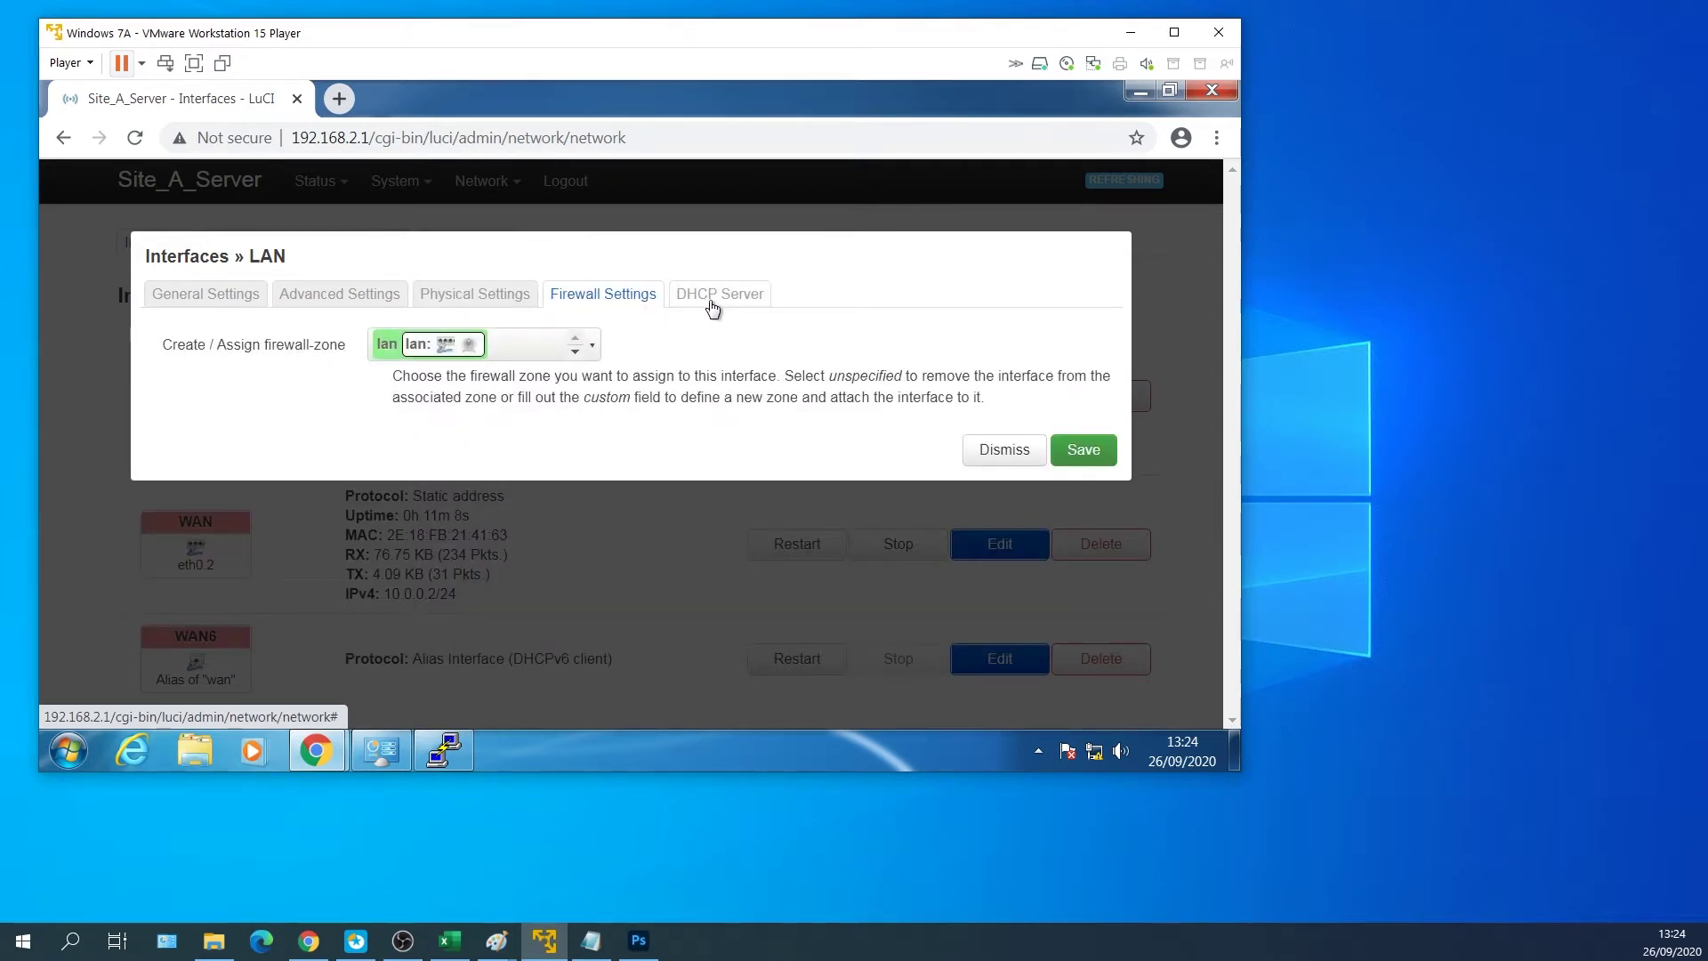
pyautogui.click(712, 302)
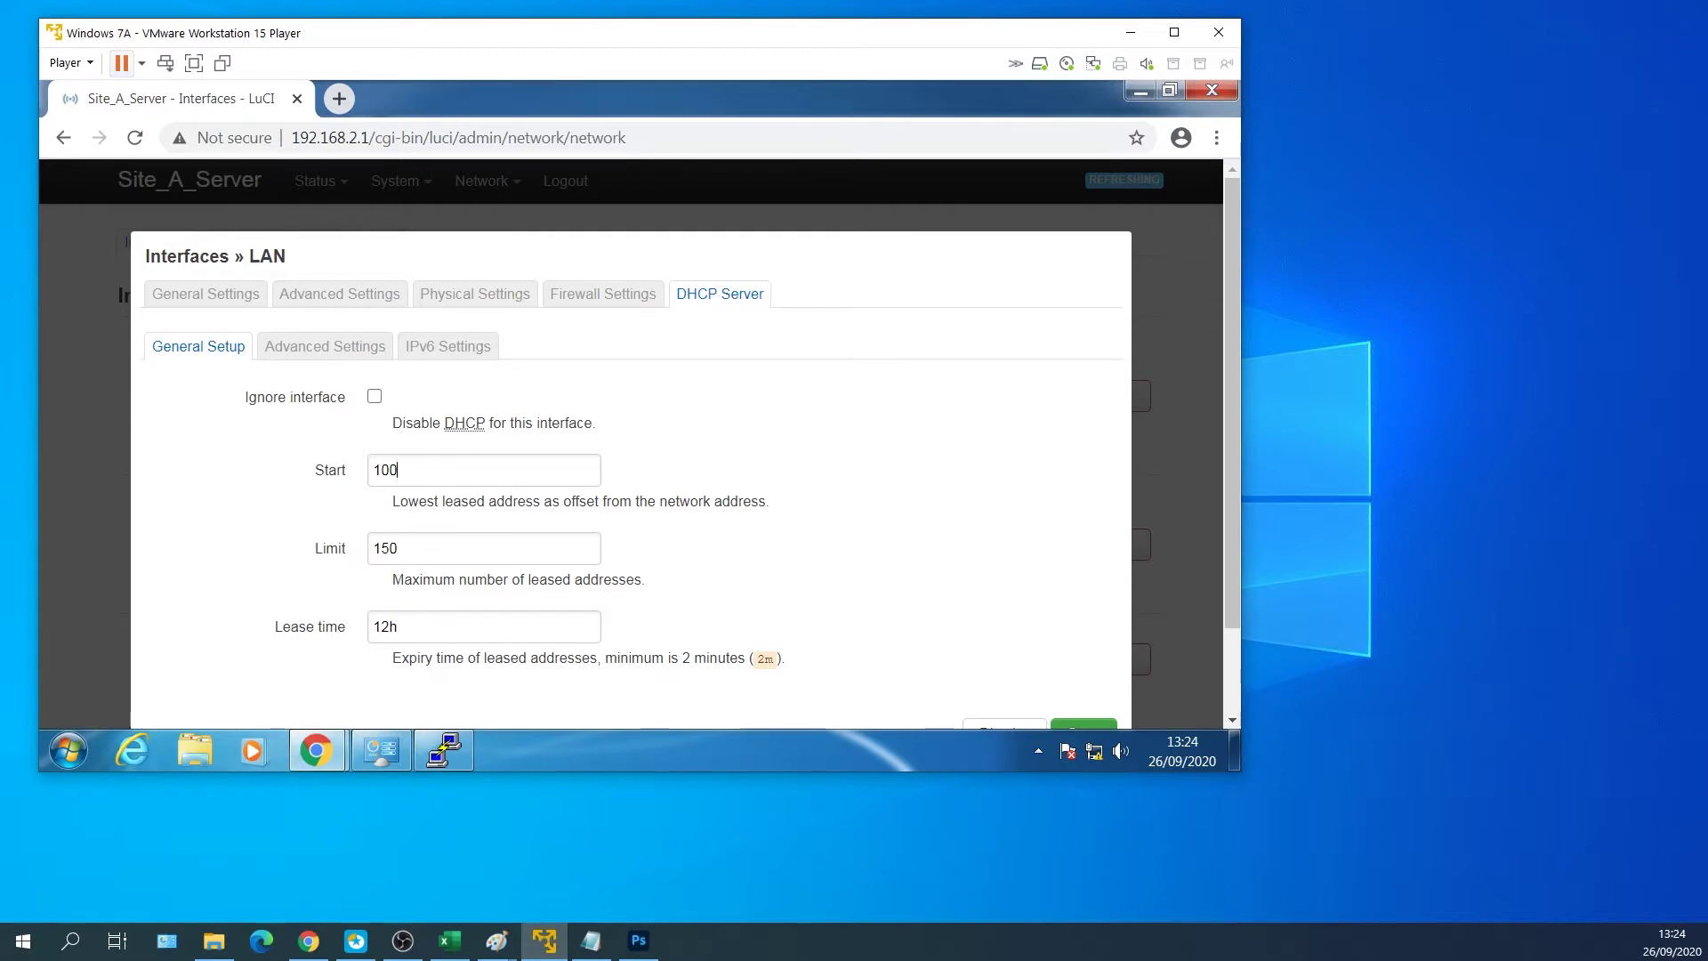
pyautogui.click(327, 472)
pyautogui.write('10')
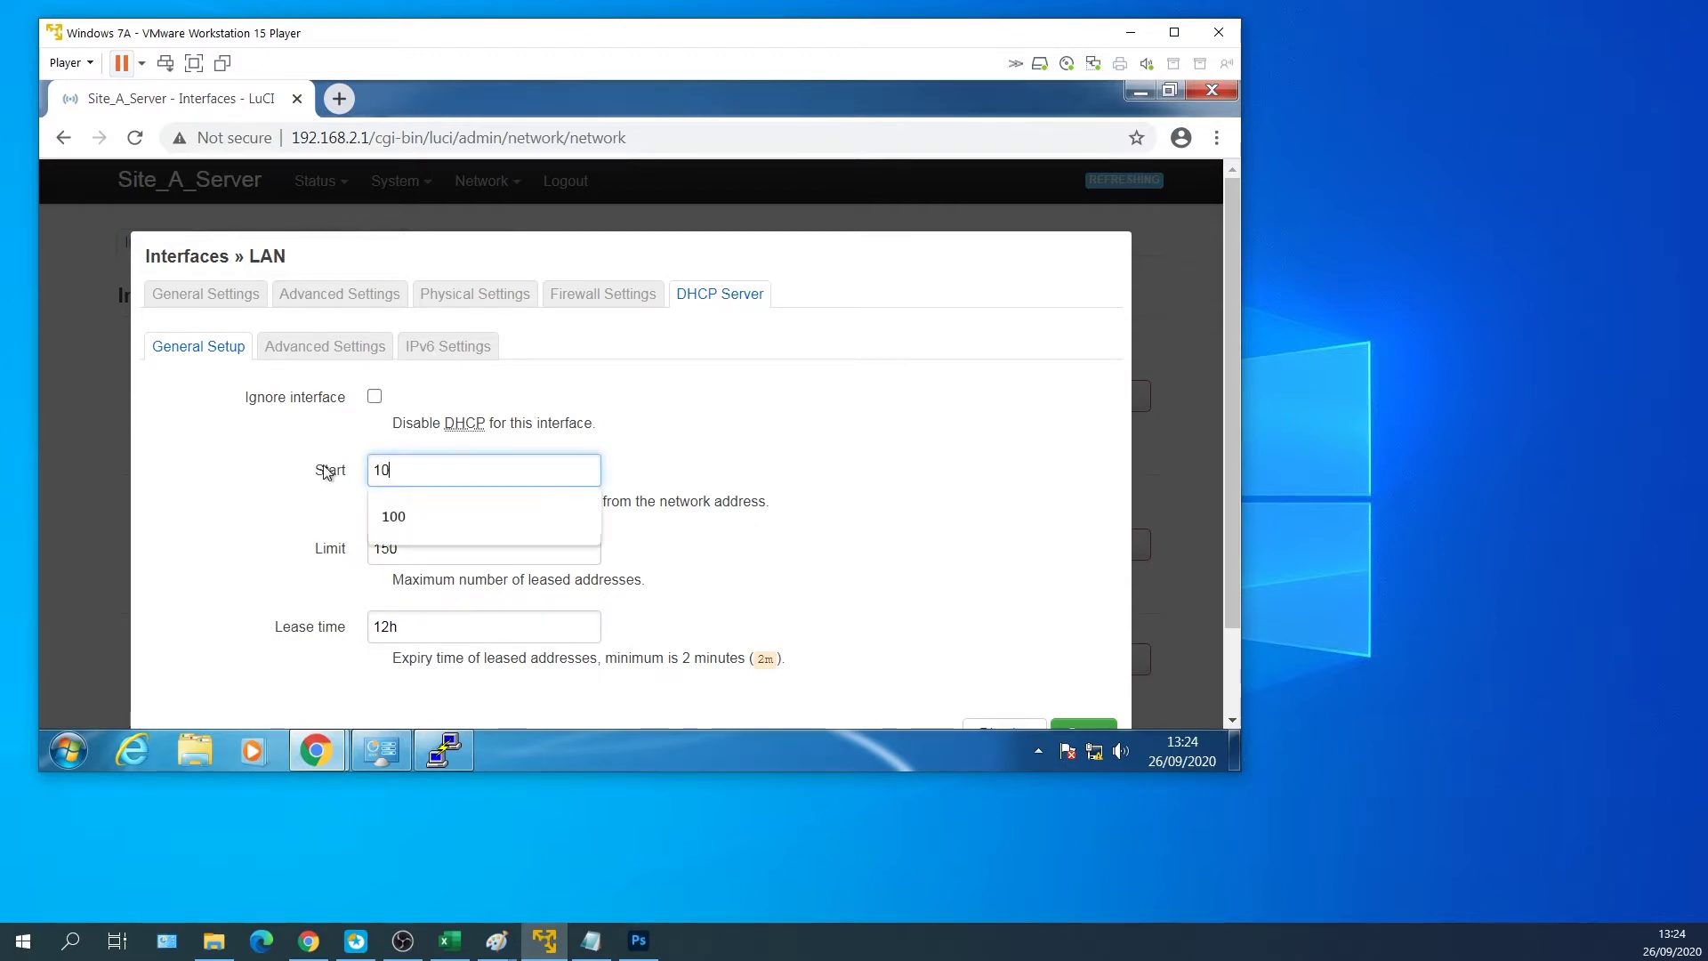
pyautogui.click(708, 536)
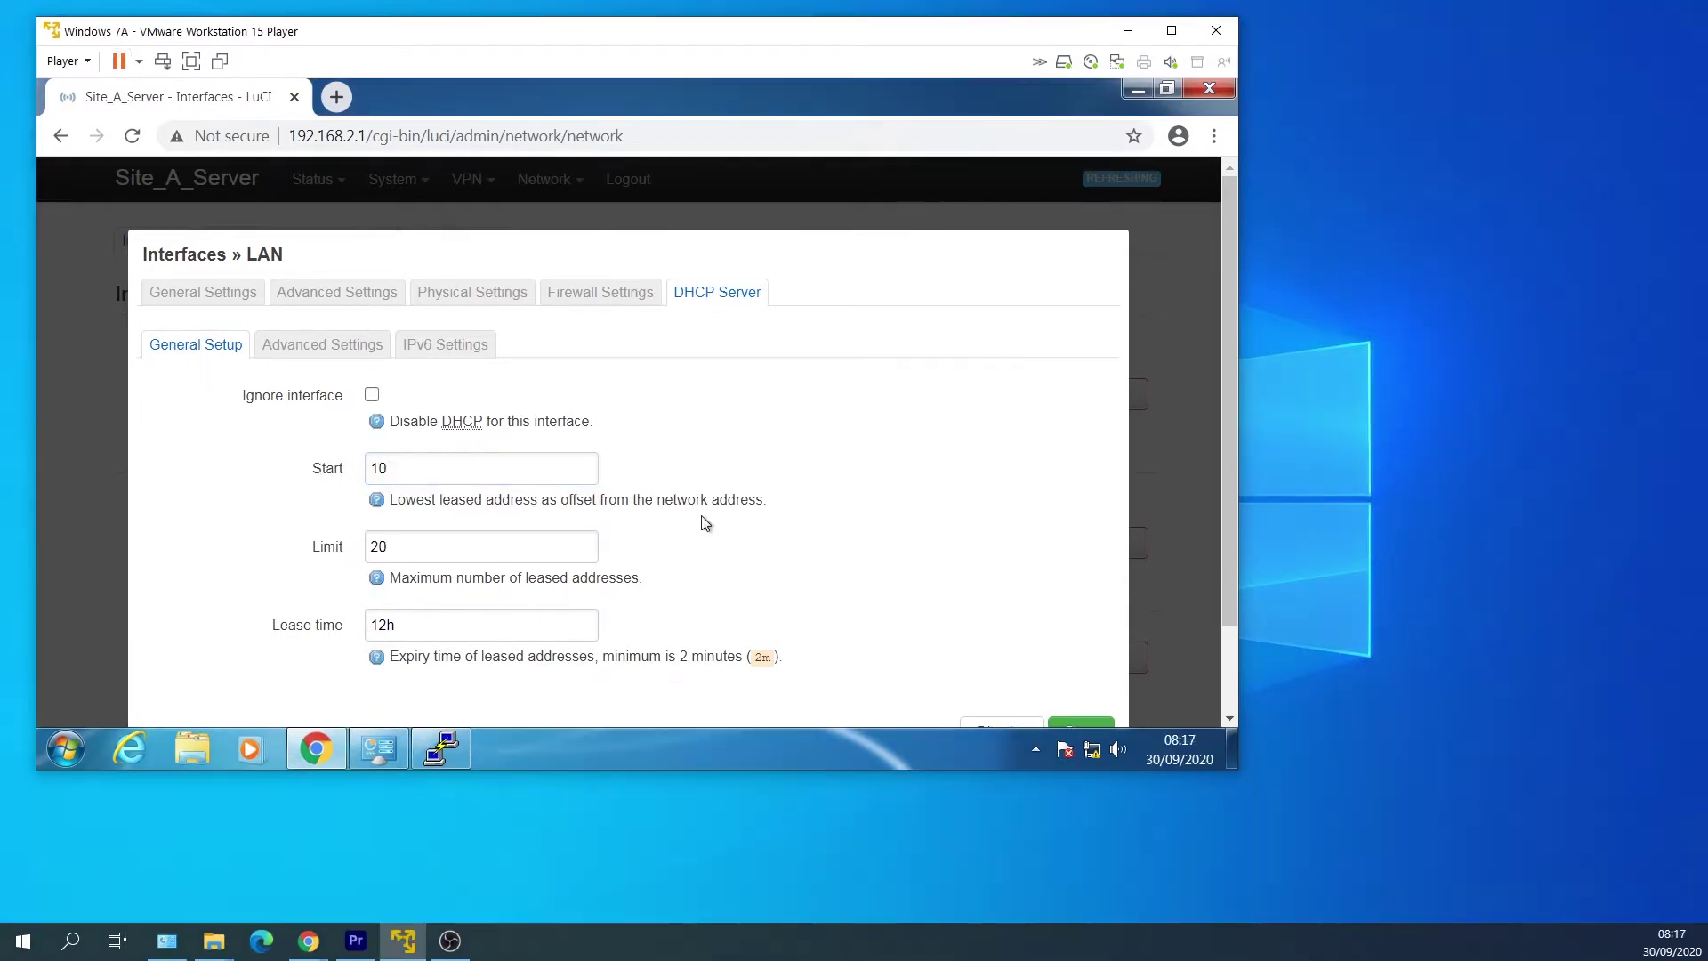
# Enable the Force DHCP option, then save and apply the LAN changes.
pyautogui.click(295, 350)
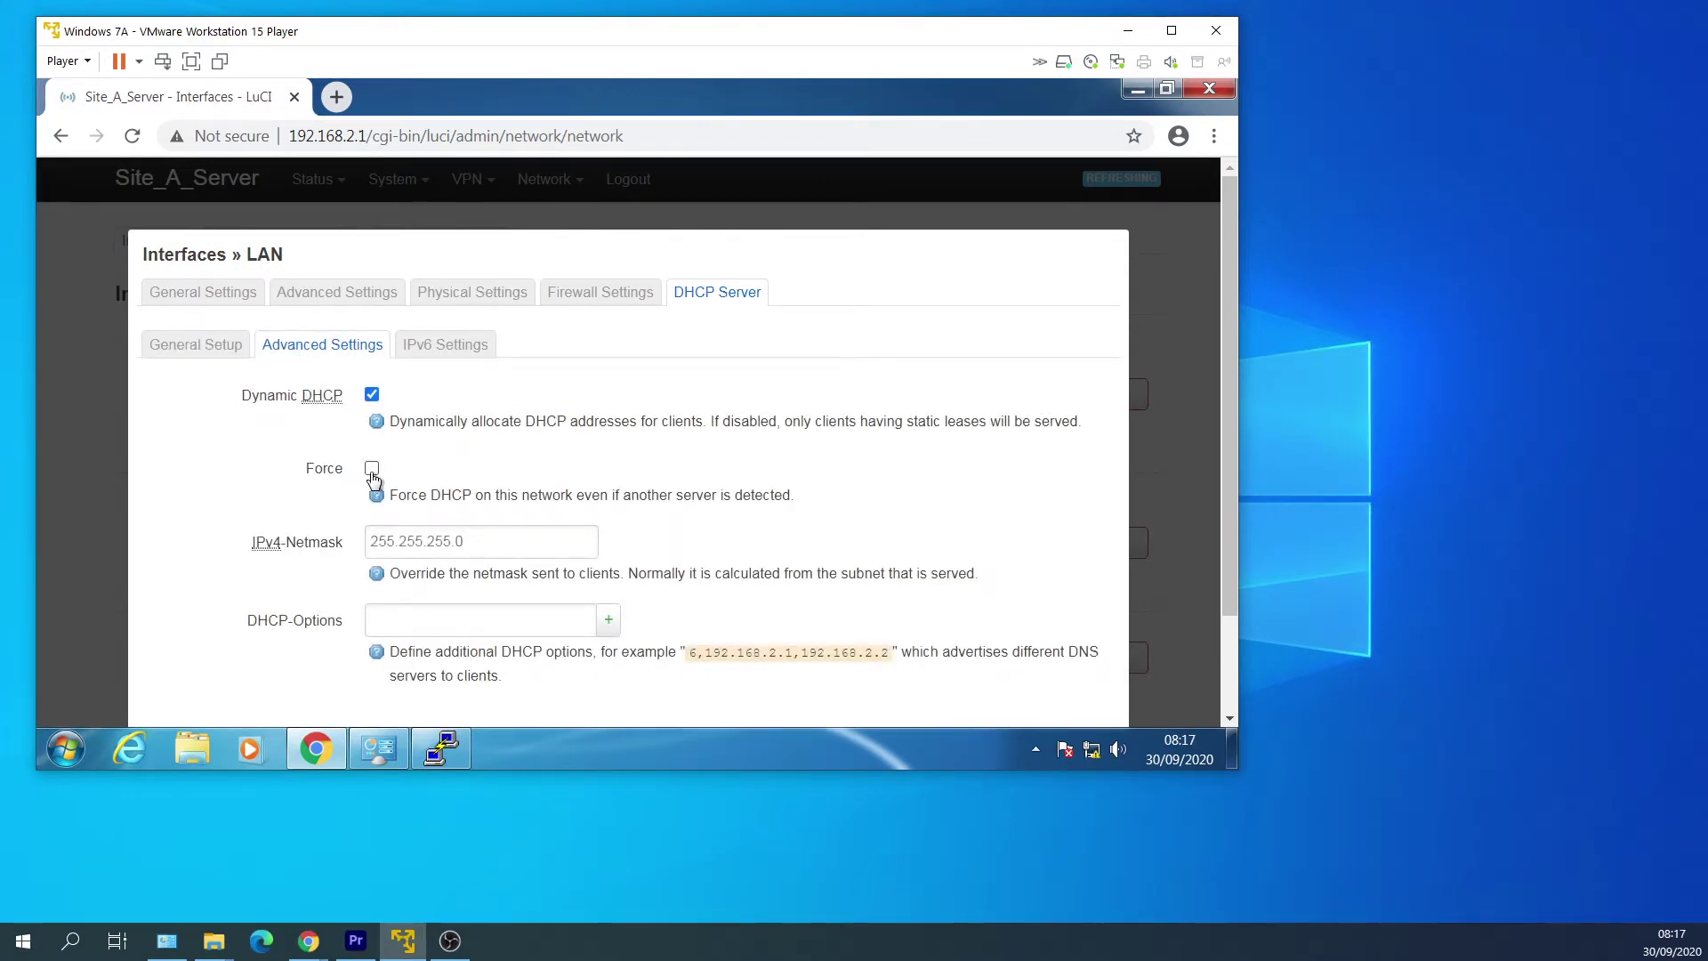
pyautogui.click(373, 471)
pyautogui.scroll(-2, 910, 474)
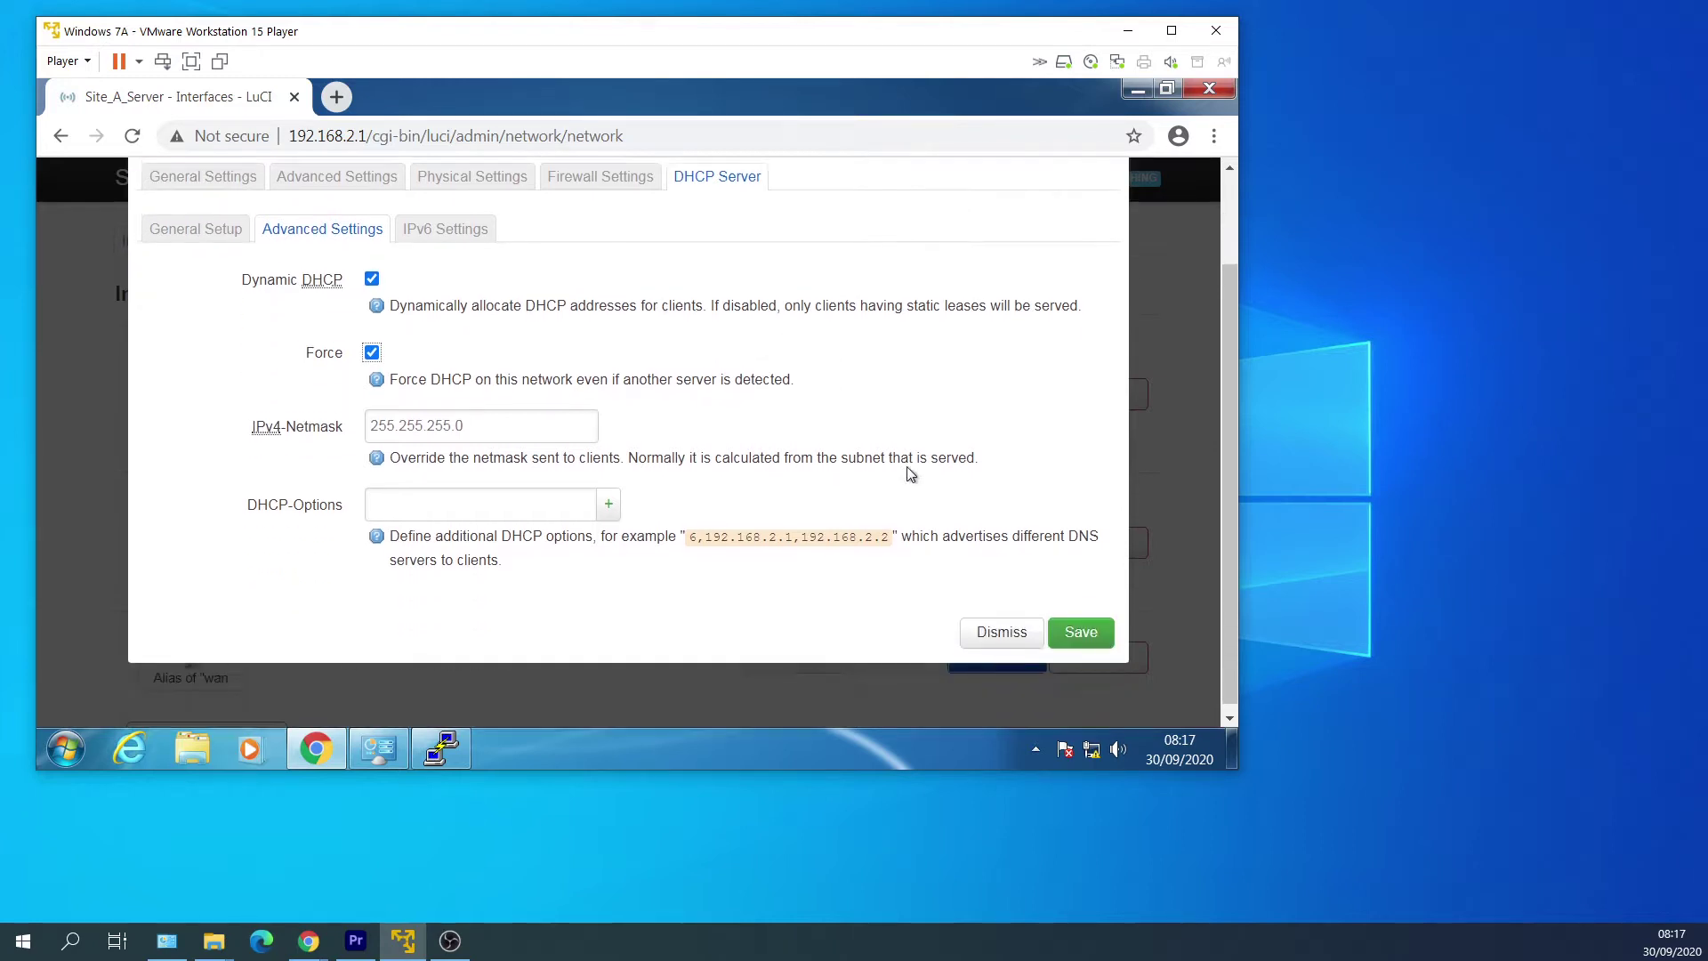
pyautogui.click(1080, 625)
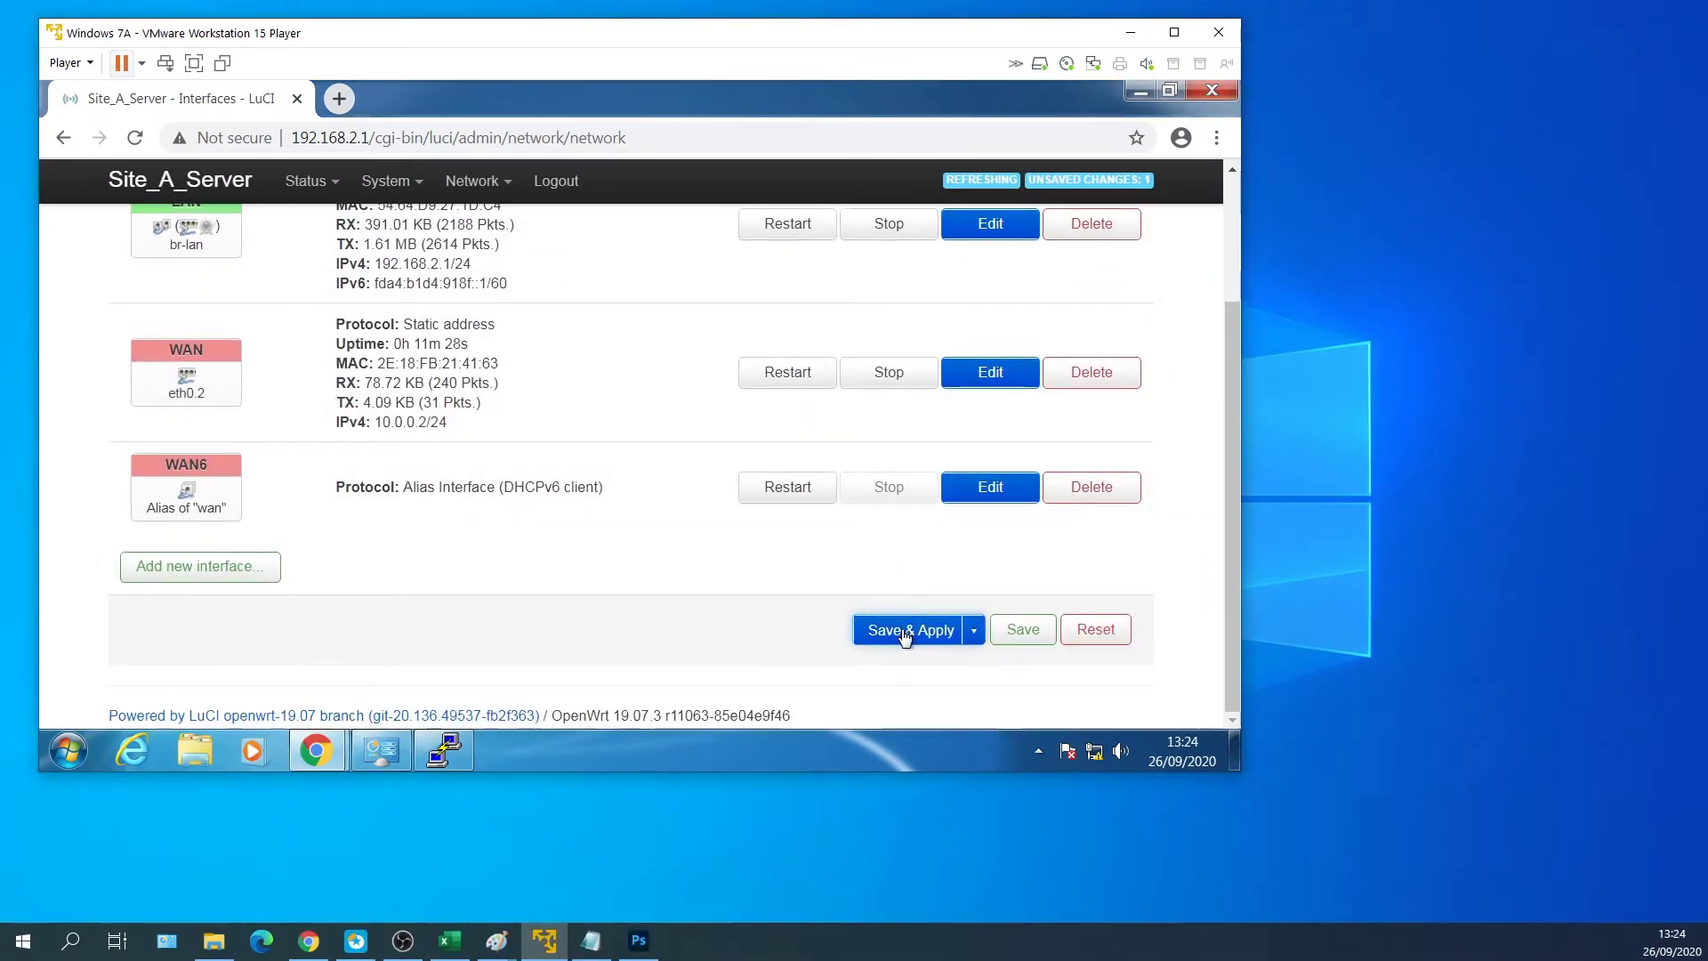
pyautogui.click(907, 631)
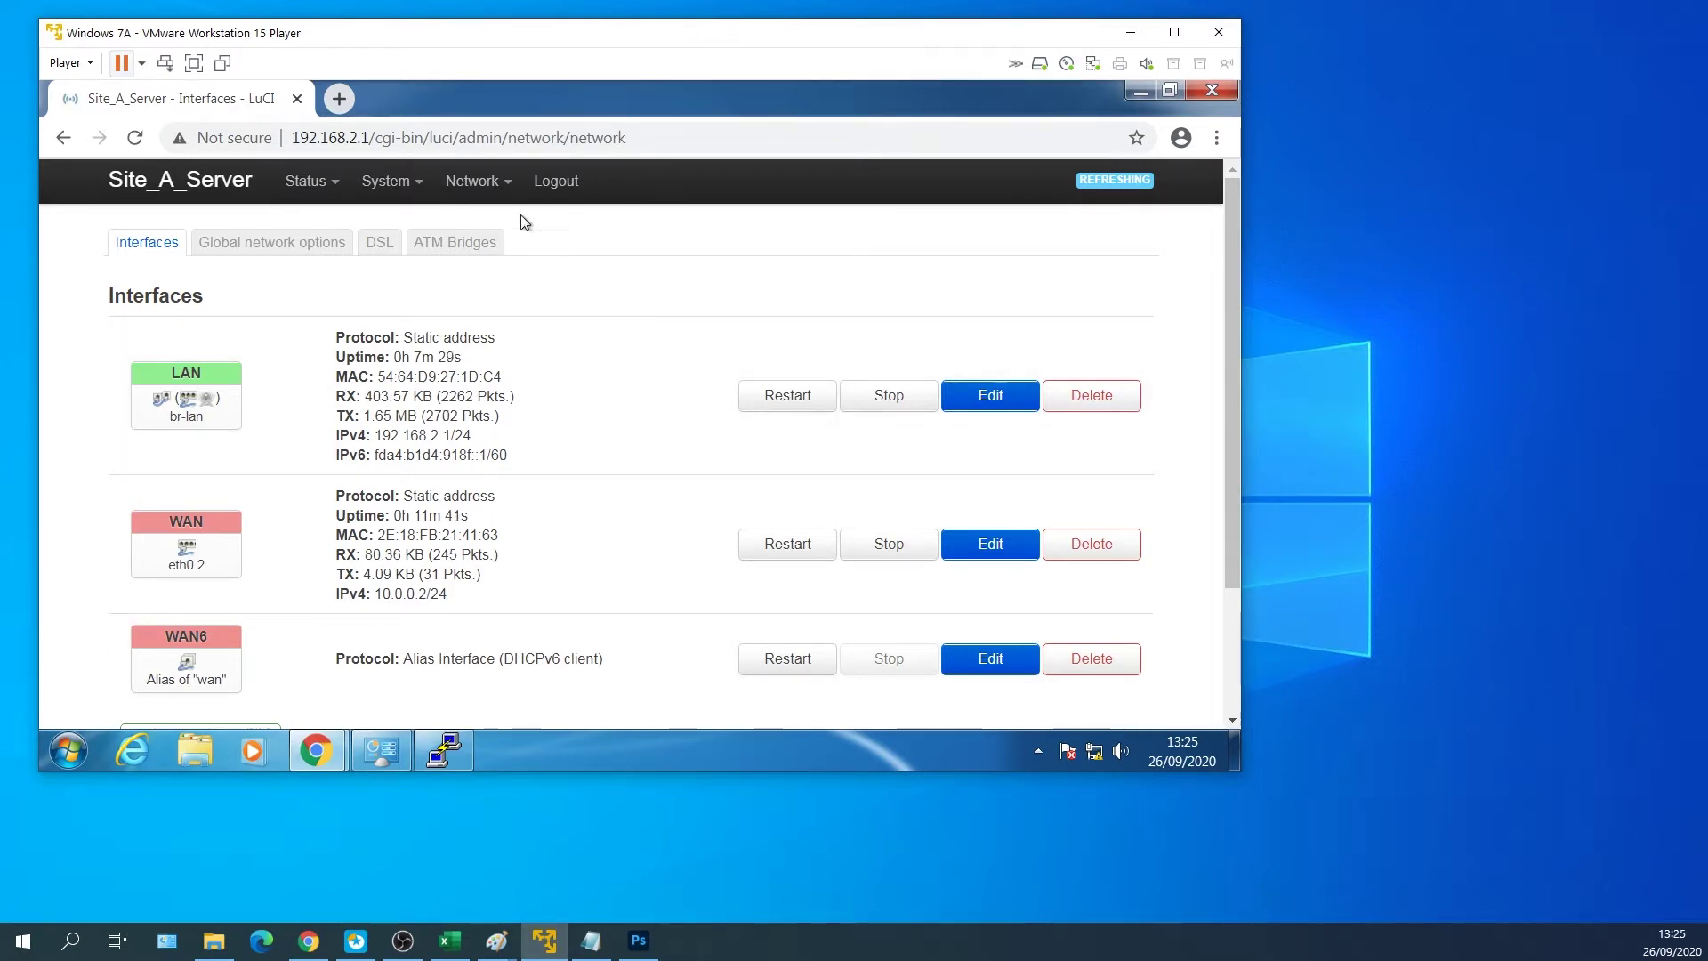
# Add a new firewall traffic rule named OpenVPN.
pyautogui.moveTo(480, 181)
pyautogui.click(491, 401)
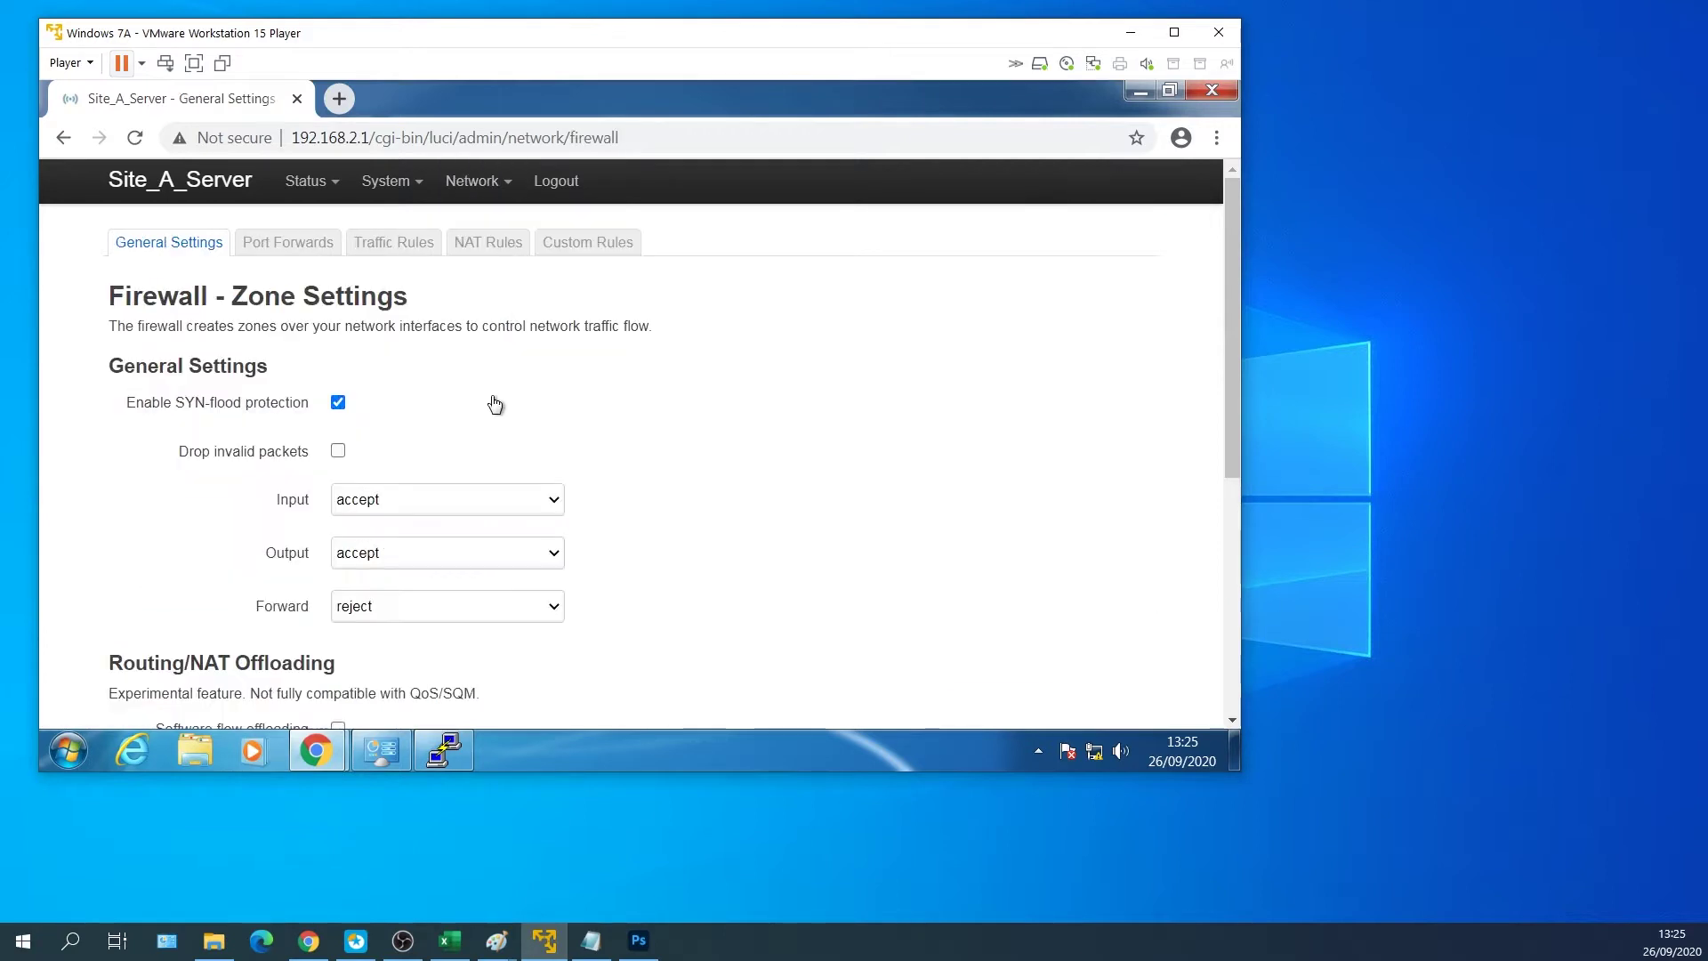
pyautogui.click(372, 252)
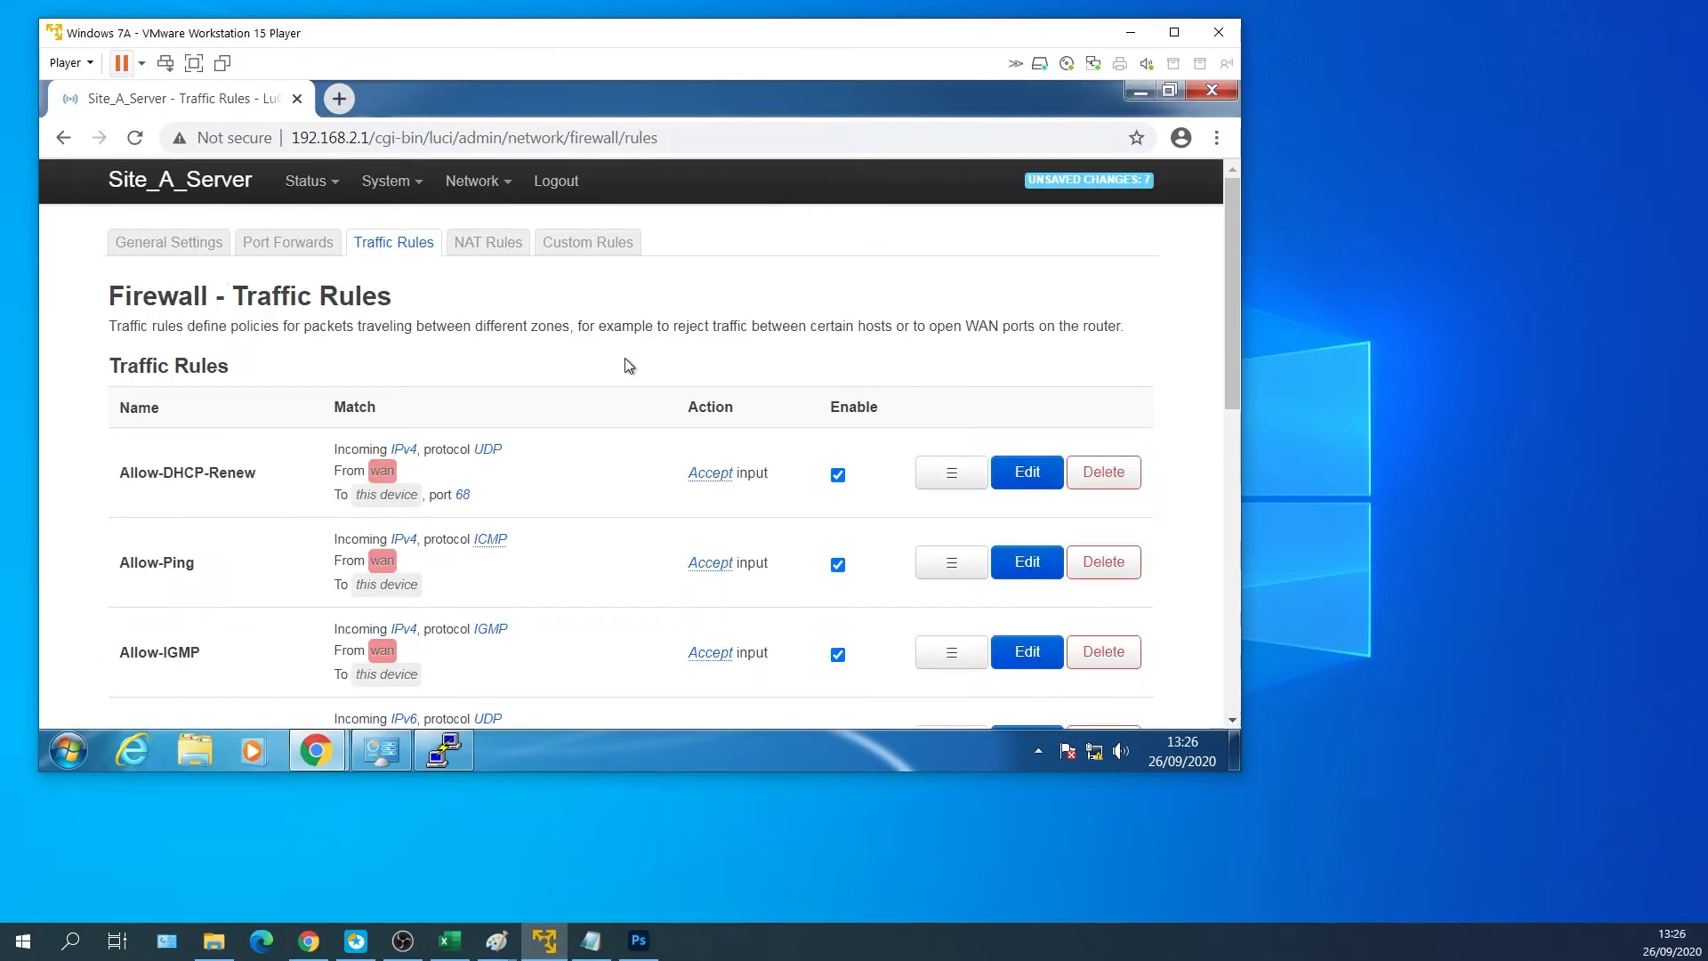
pyautogui.scroll(-8, 627, 364)
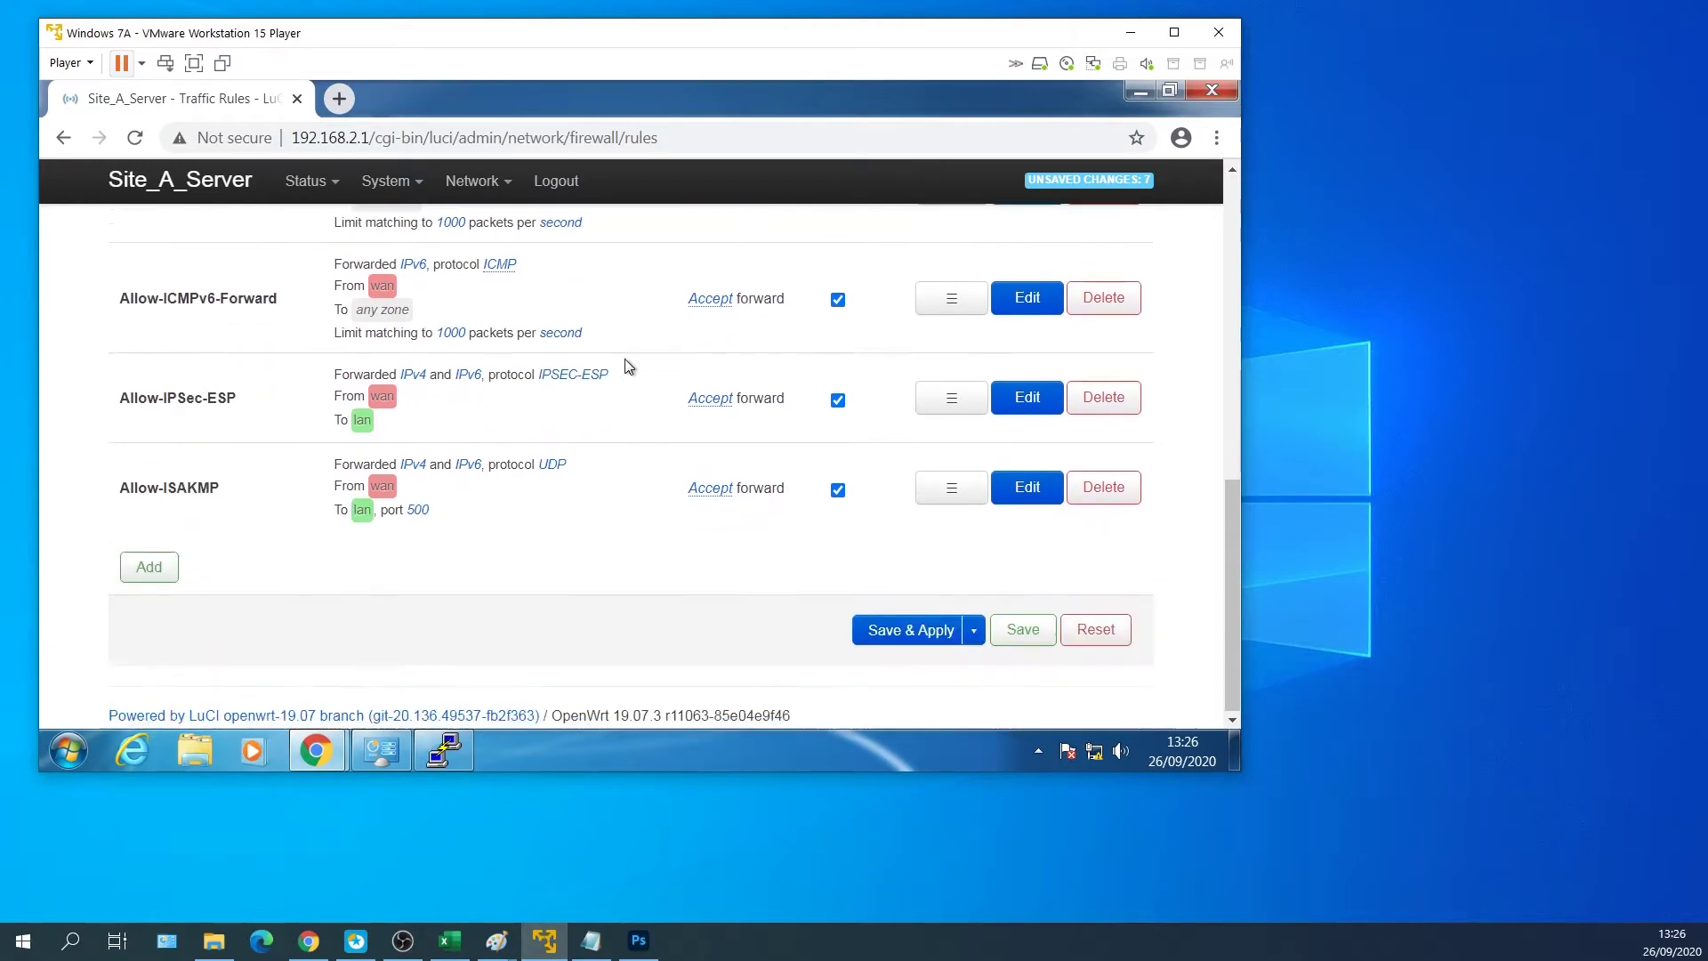
pyautogui.click(162, 570)
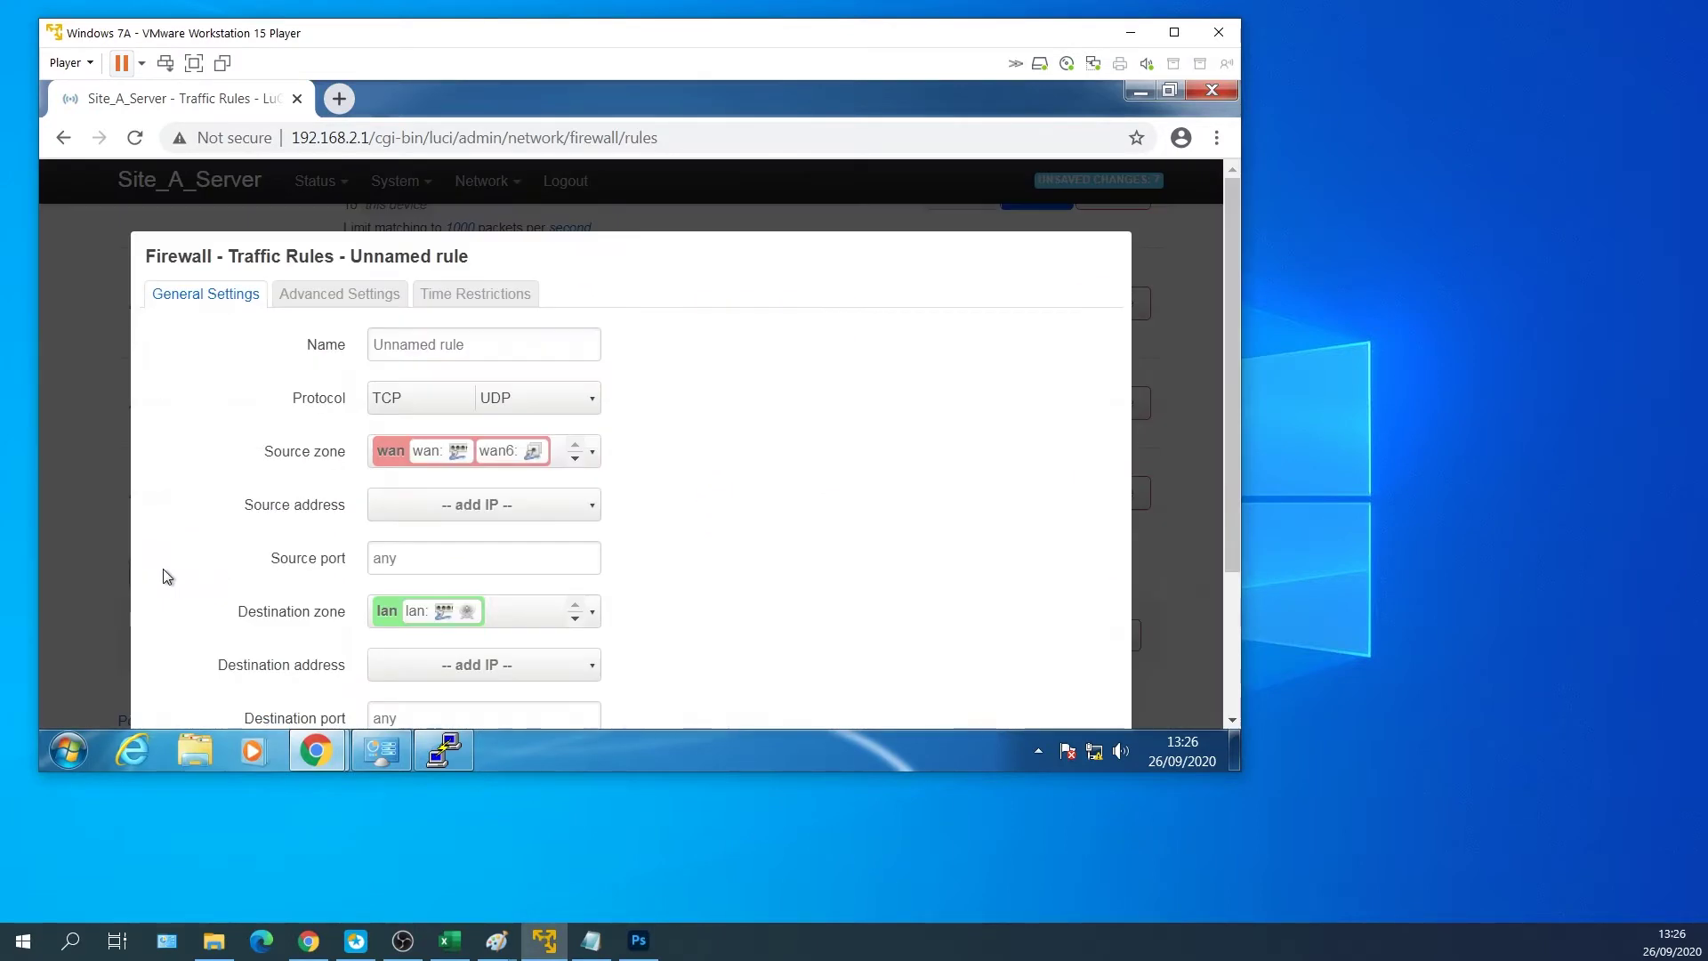
pyautogui.click(486, 356)
pyautogui.write('OpenVPN')
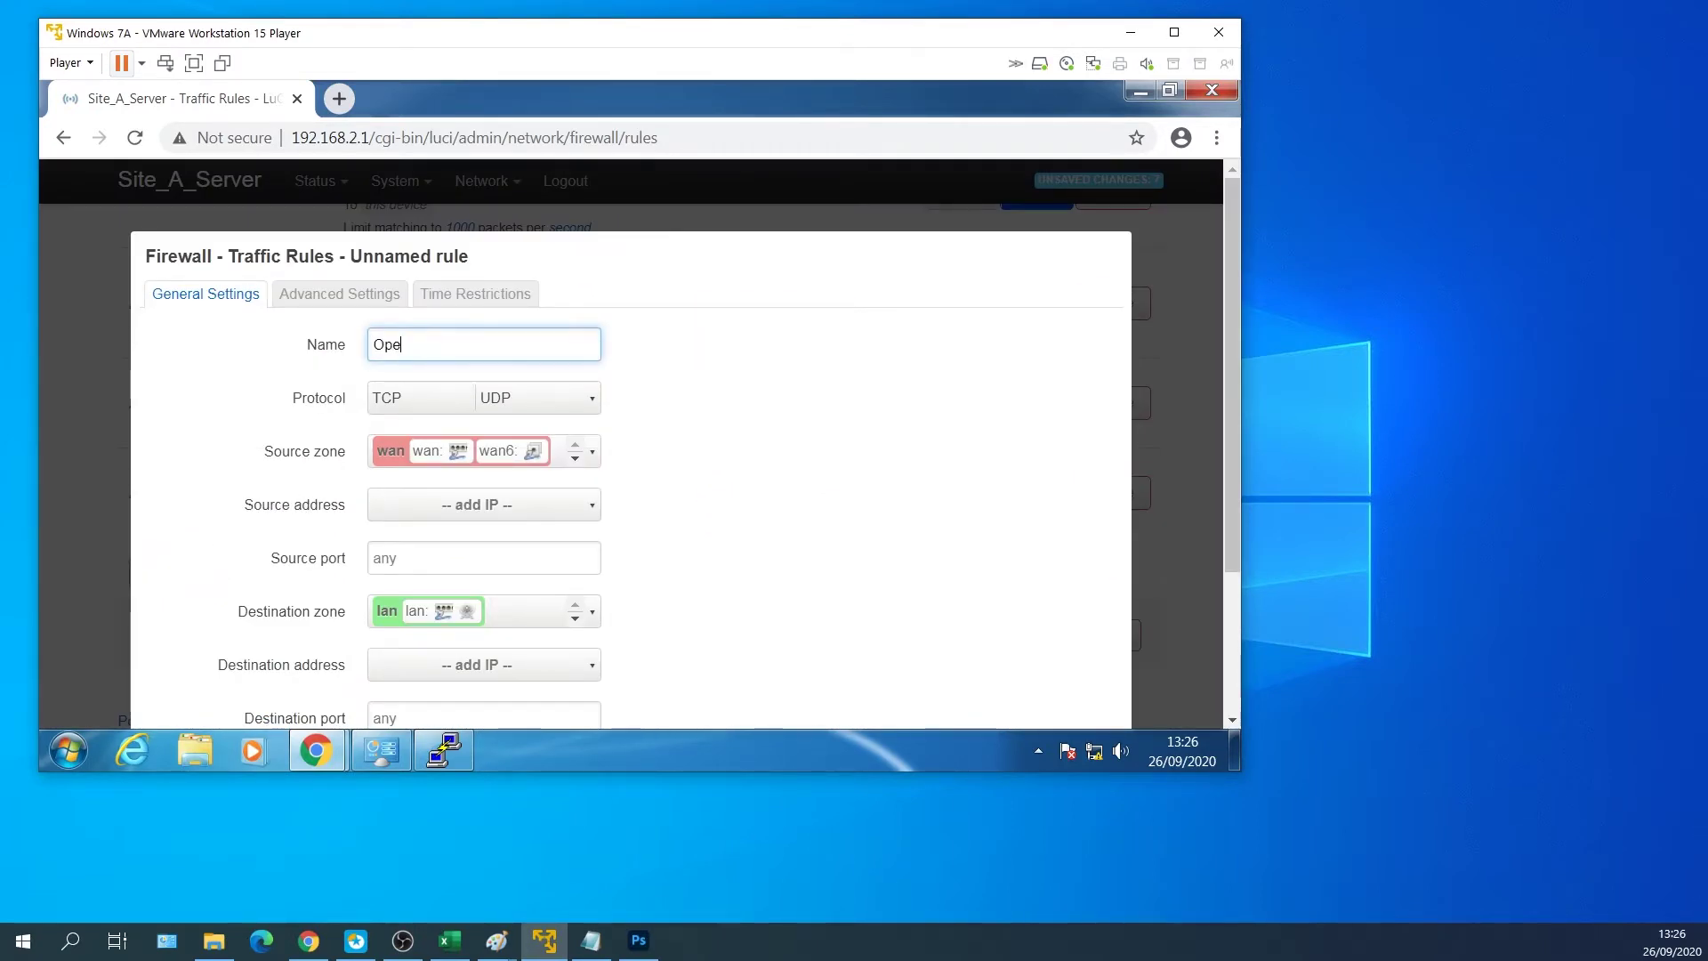
pyautogui.press('BackSpace')
pyautogui.press('BackSpace')
pyautogui.press('BackSpace')
pyautogui.write('VPN')
# Give the rule destination zone Device and port 7500-7505, then save and apply.
pyautogui.scroll(-2, 564, 369)
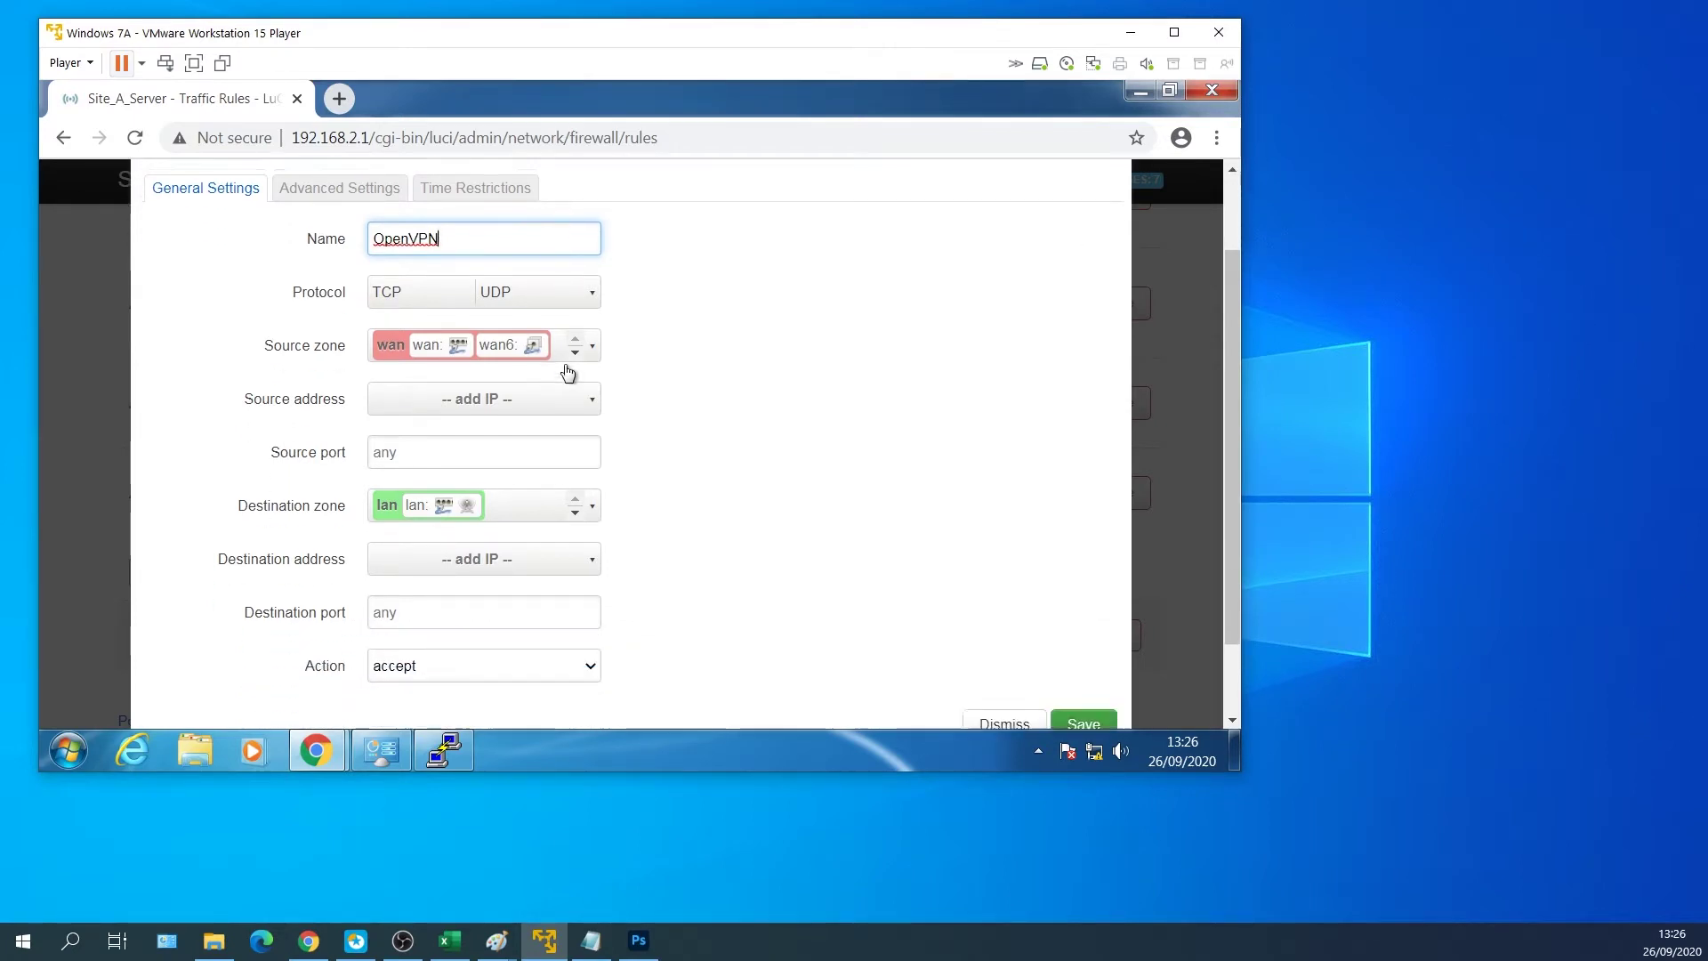
pyautogui.click(593, 512)
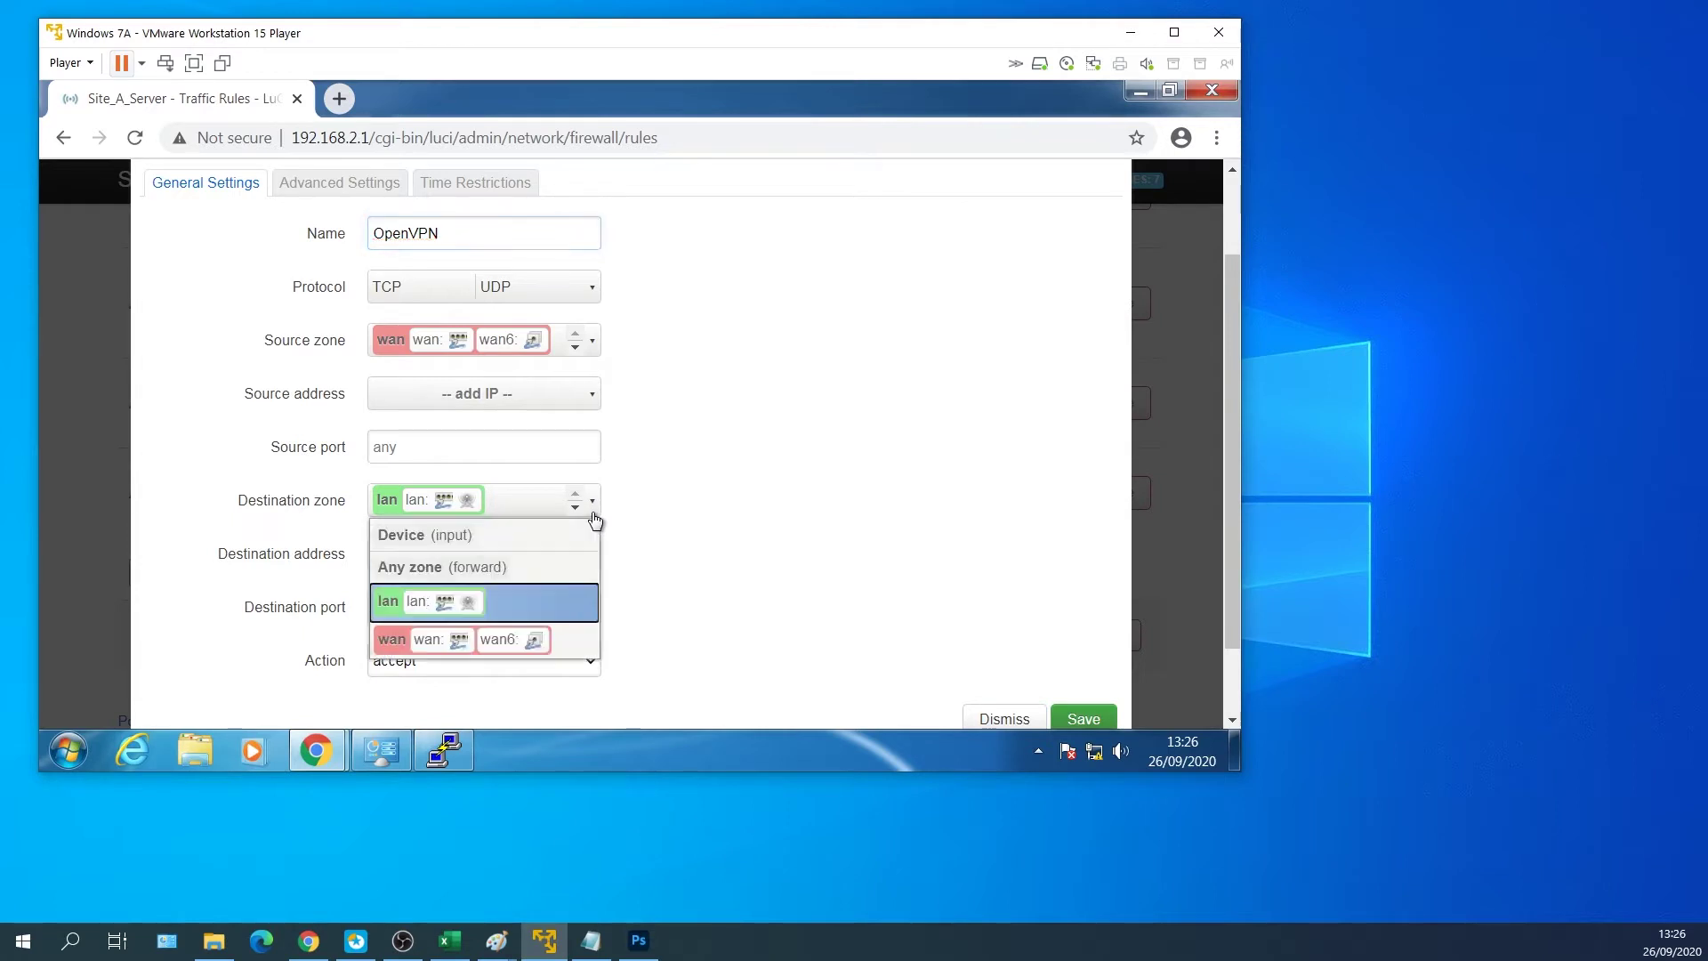
pyautogui.click(518, 536)
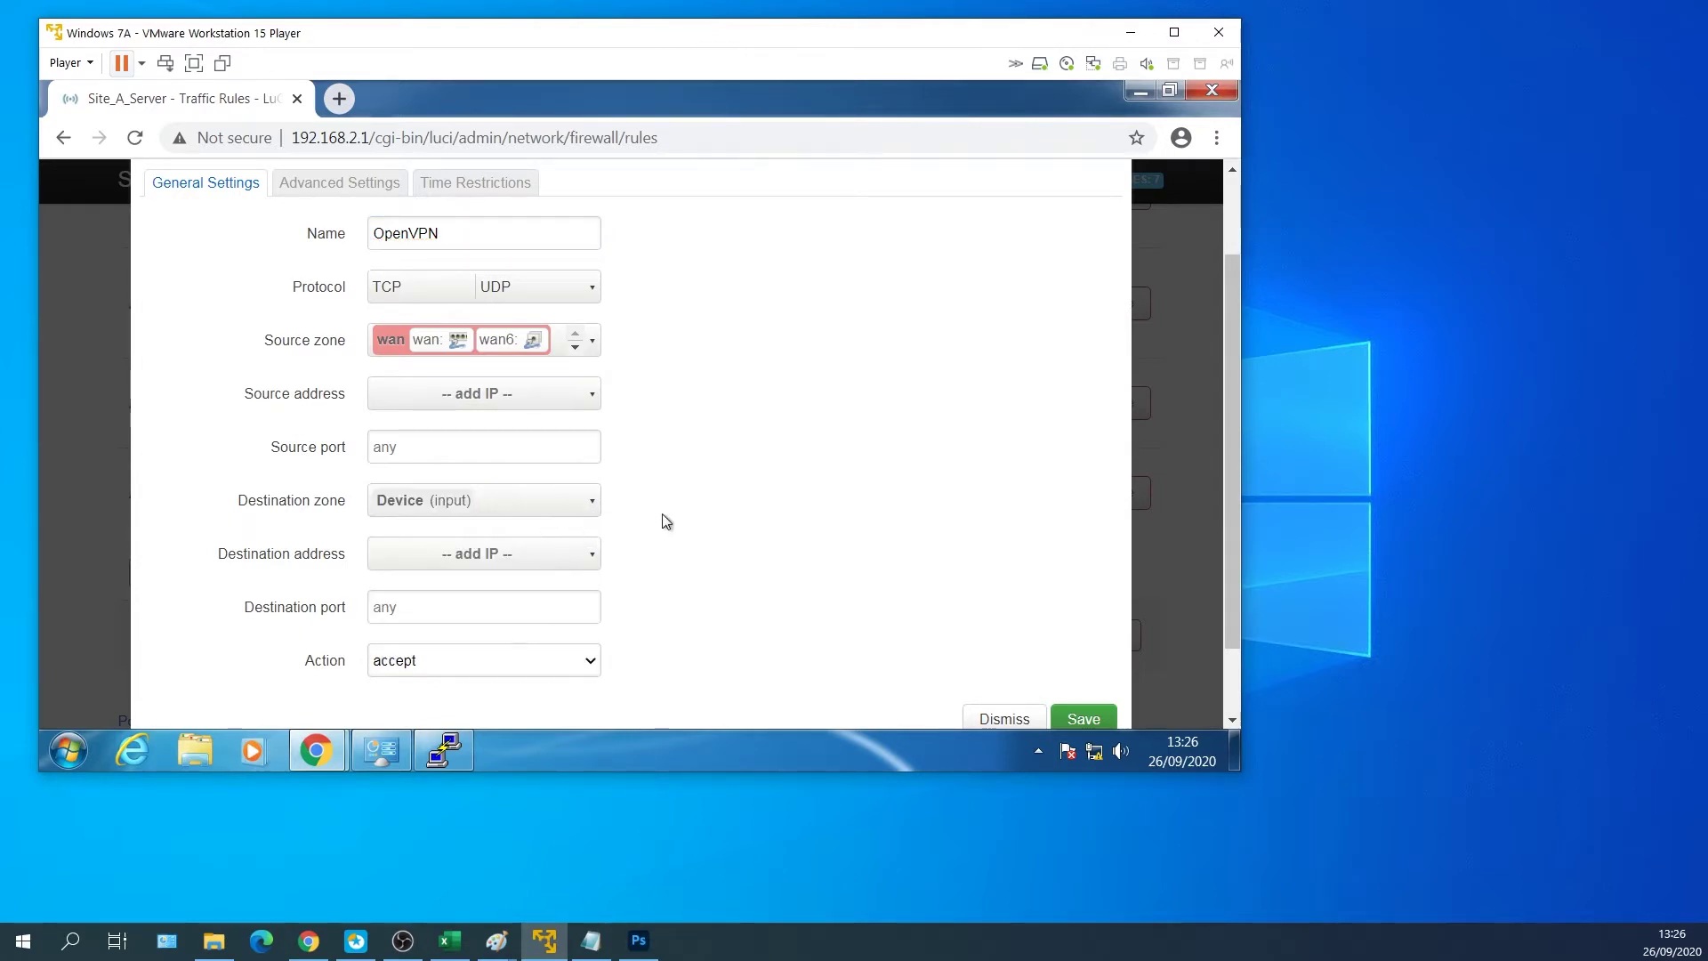
pyautogui.scroll(-1, 663, 523)
pyautogui.press('Tab')
pyautogui.press('Tab')
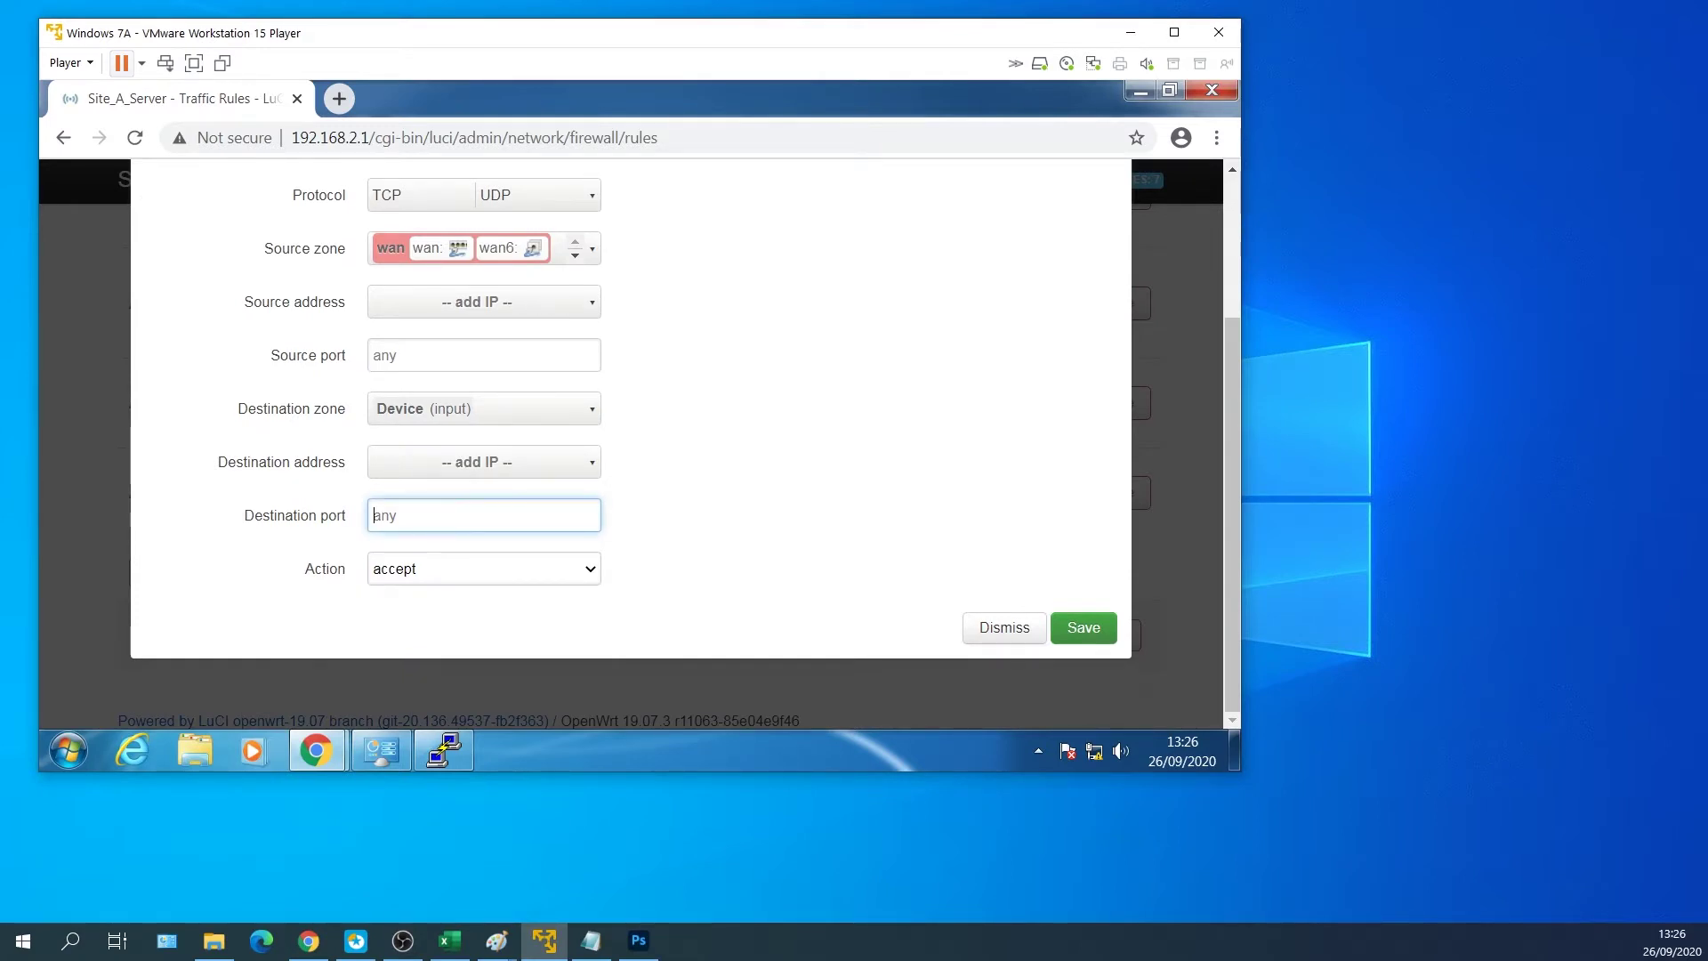
pyautogui.write('7500-7505')
pyautogui.click(1082, 628)
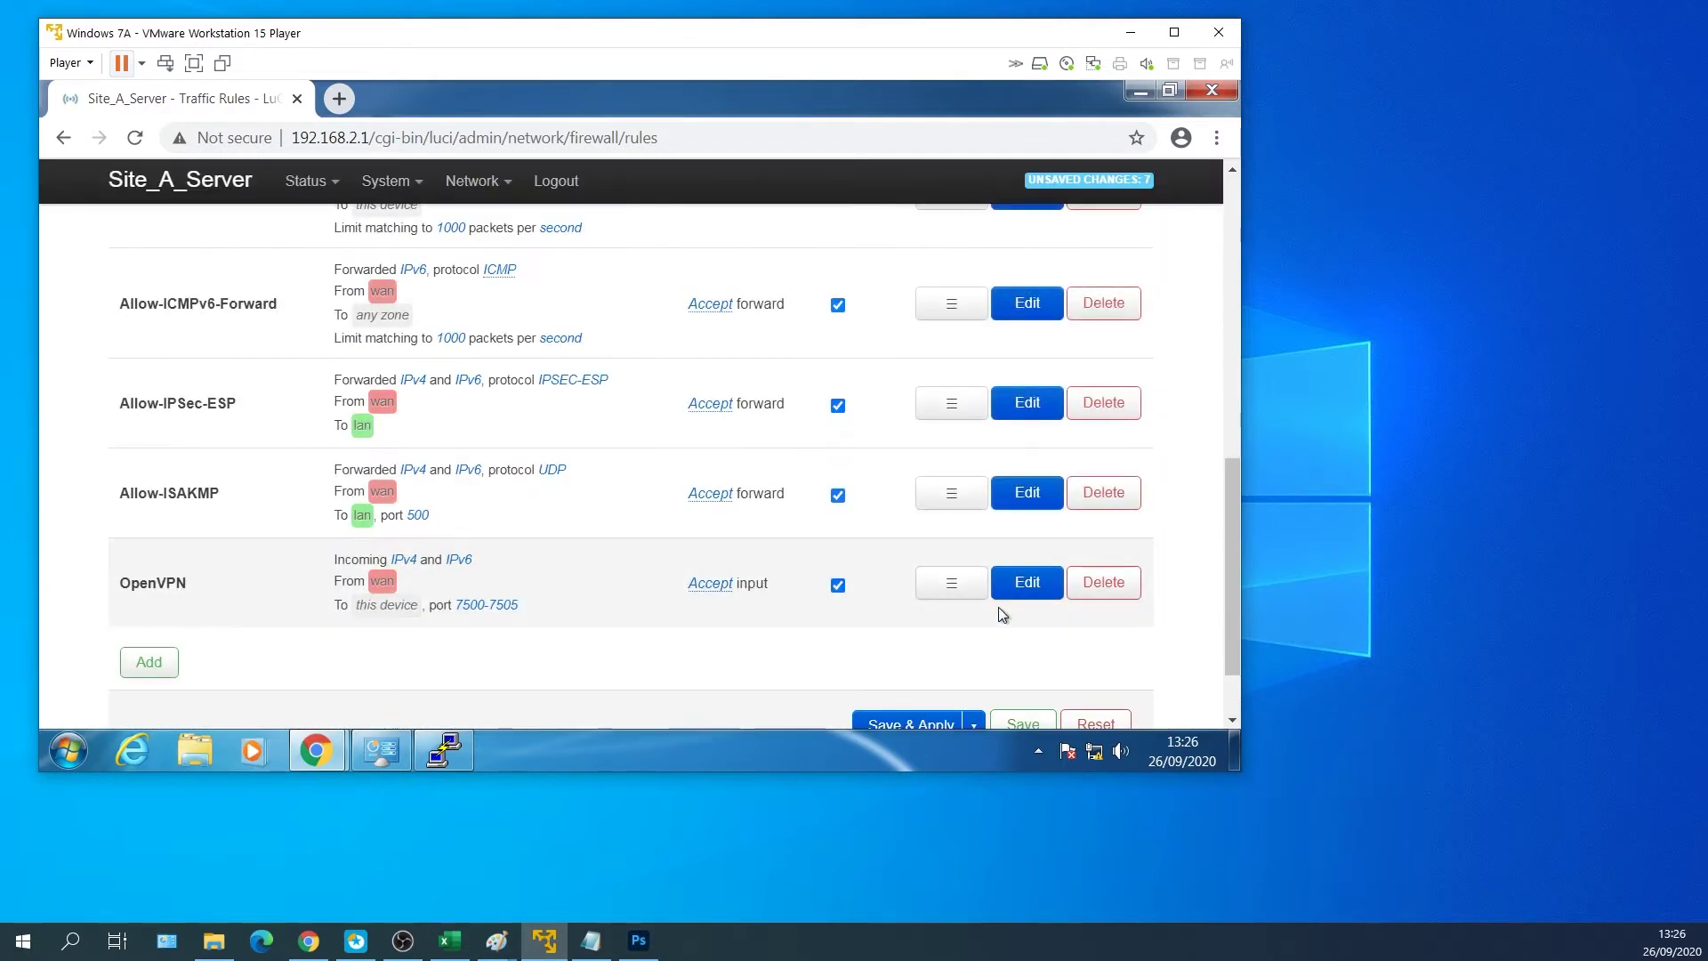
pyautogui.scroll(-1, 819, 648)
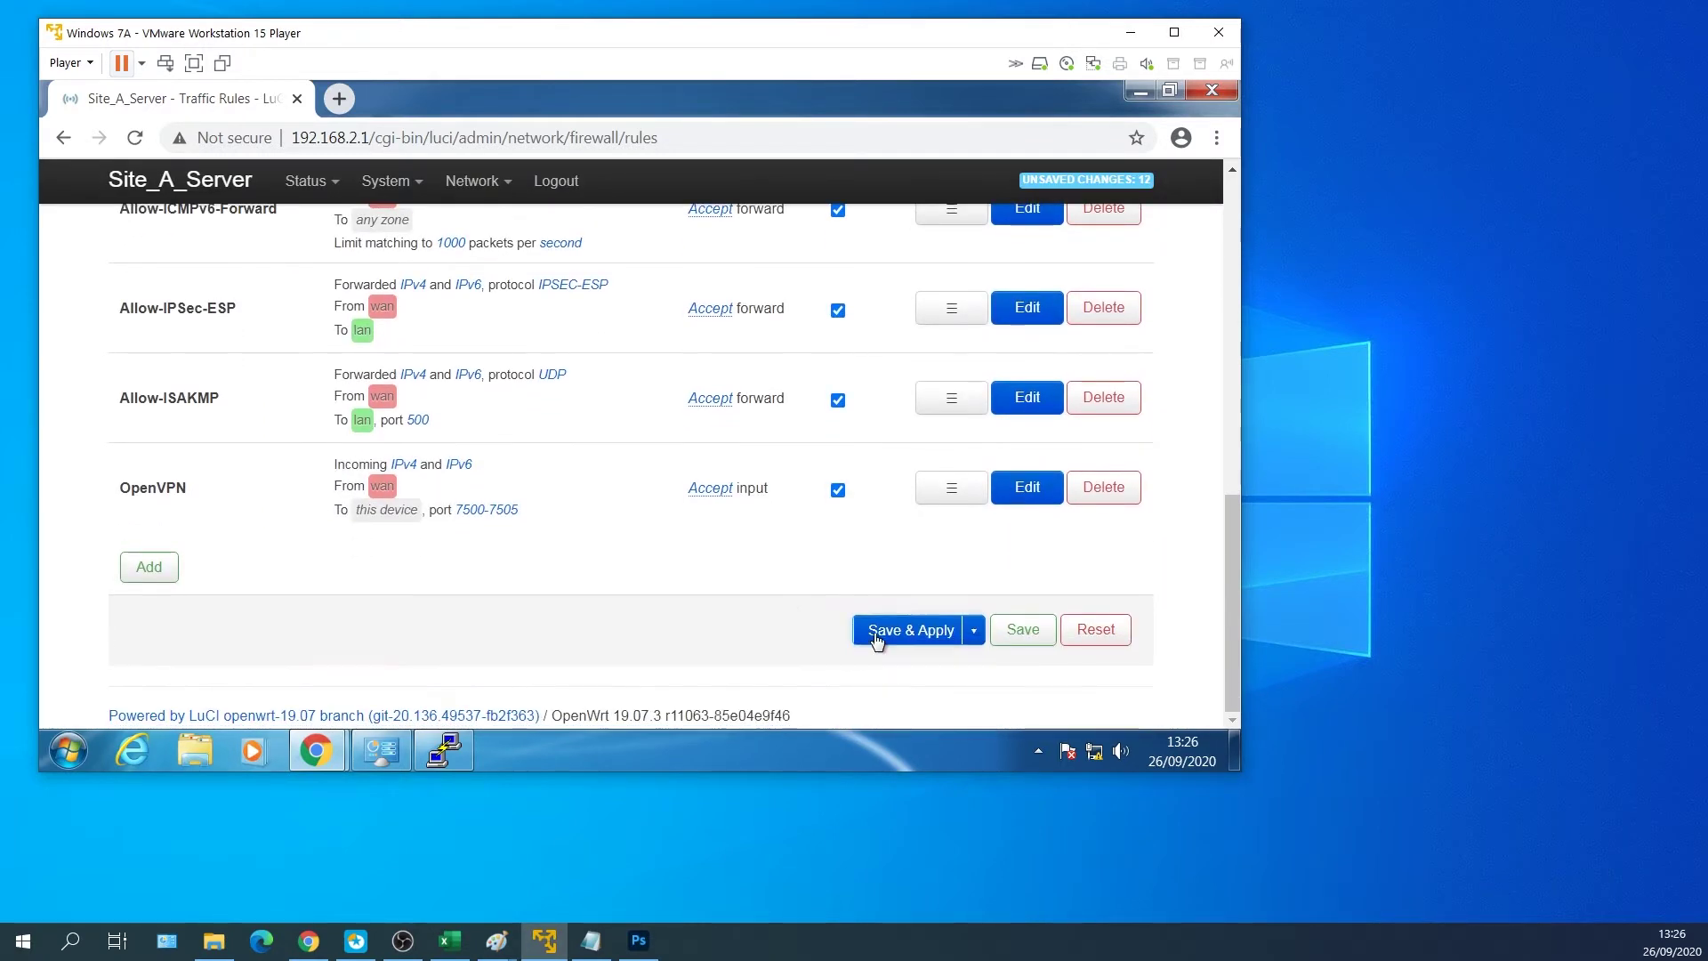
pyautogui.click(903, 630)
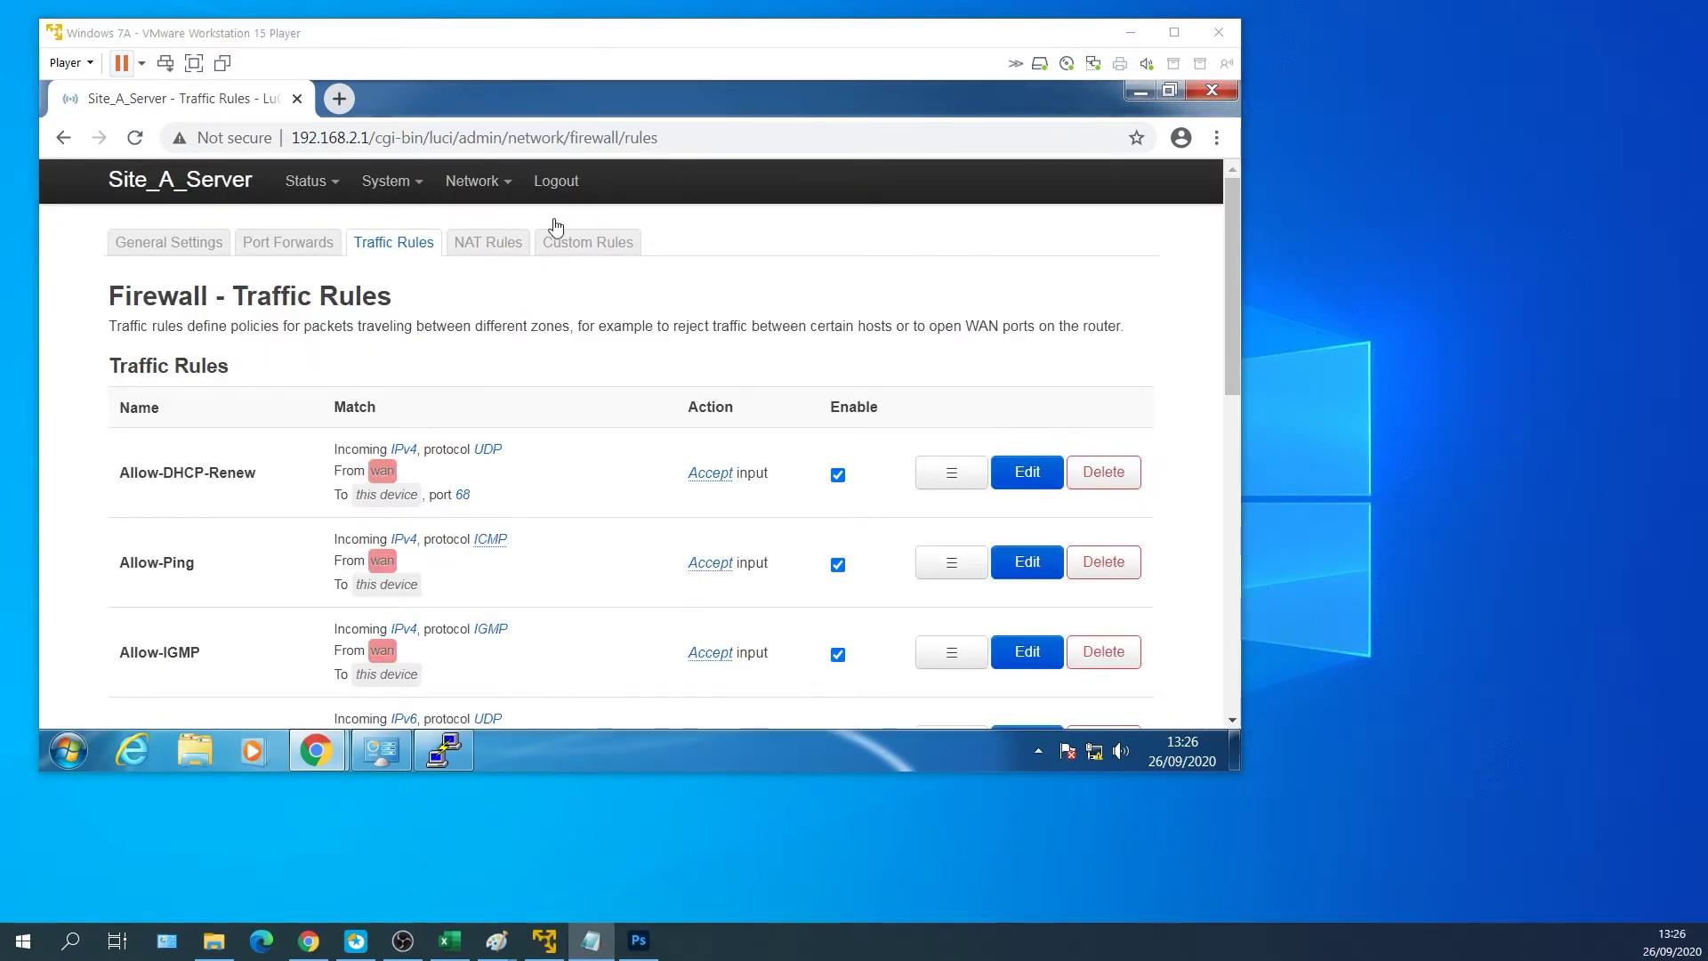
# Reboot the router from System > Reboot and log back in with the root password.
pyautogui.click(392, 182)
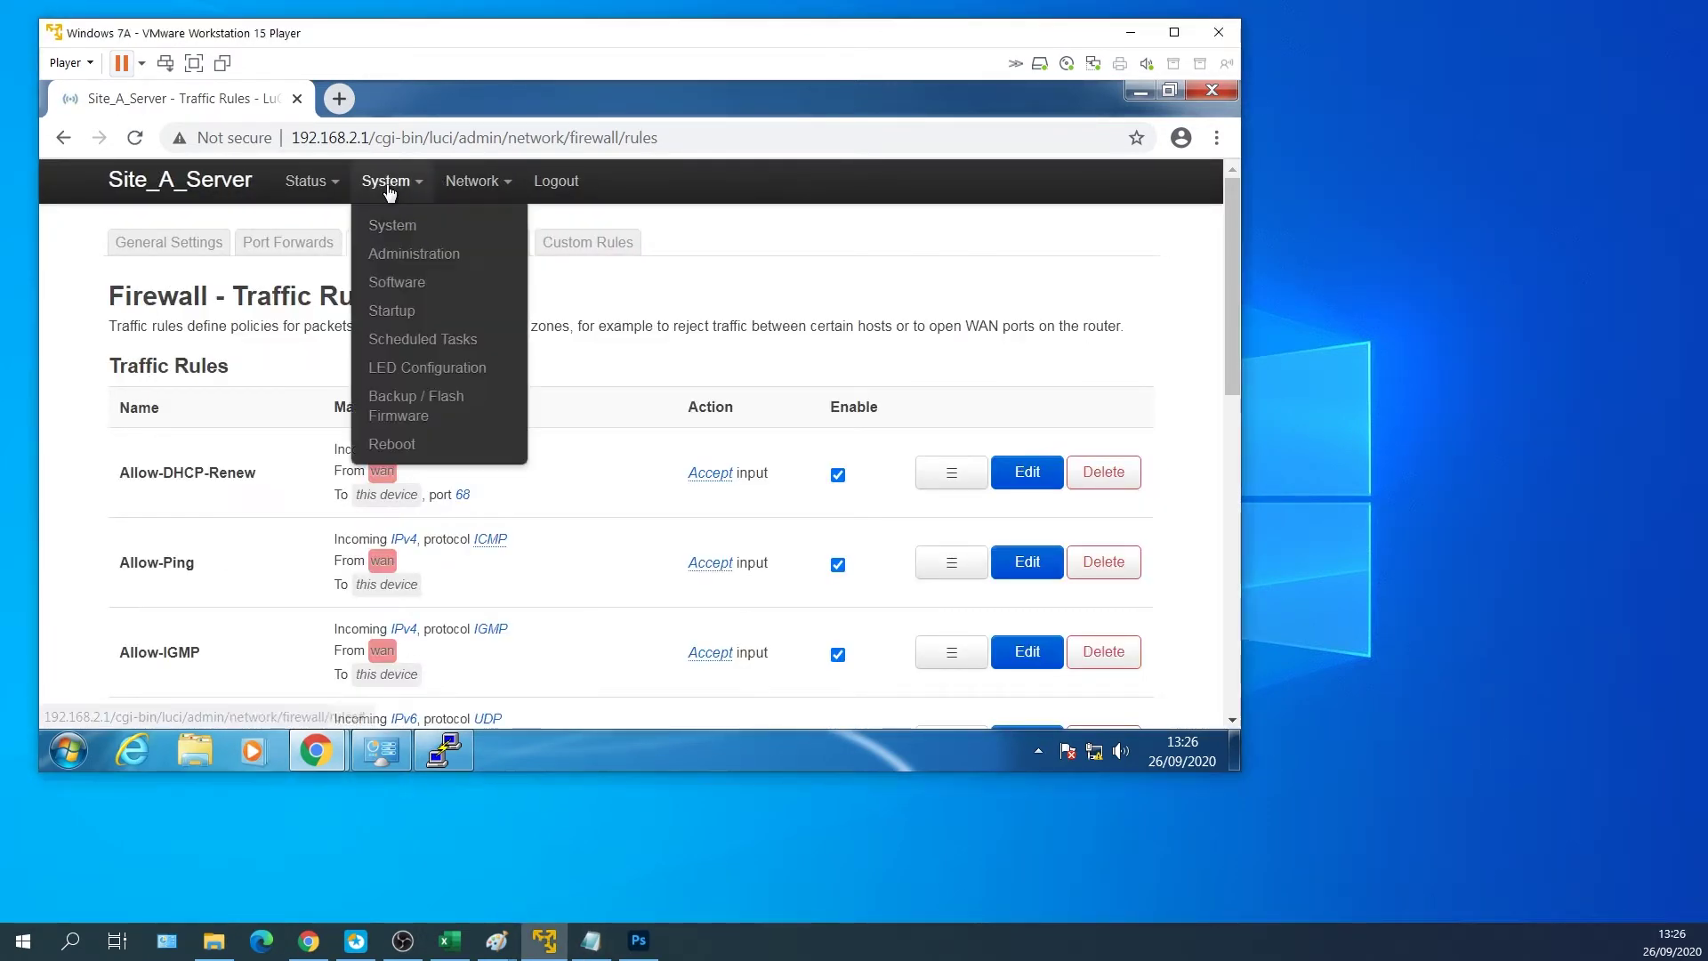
pyautogui.click(405, 450)
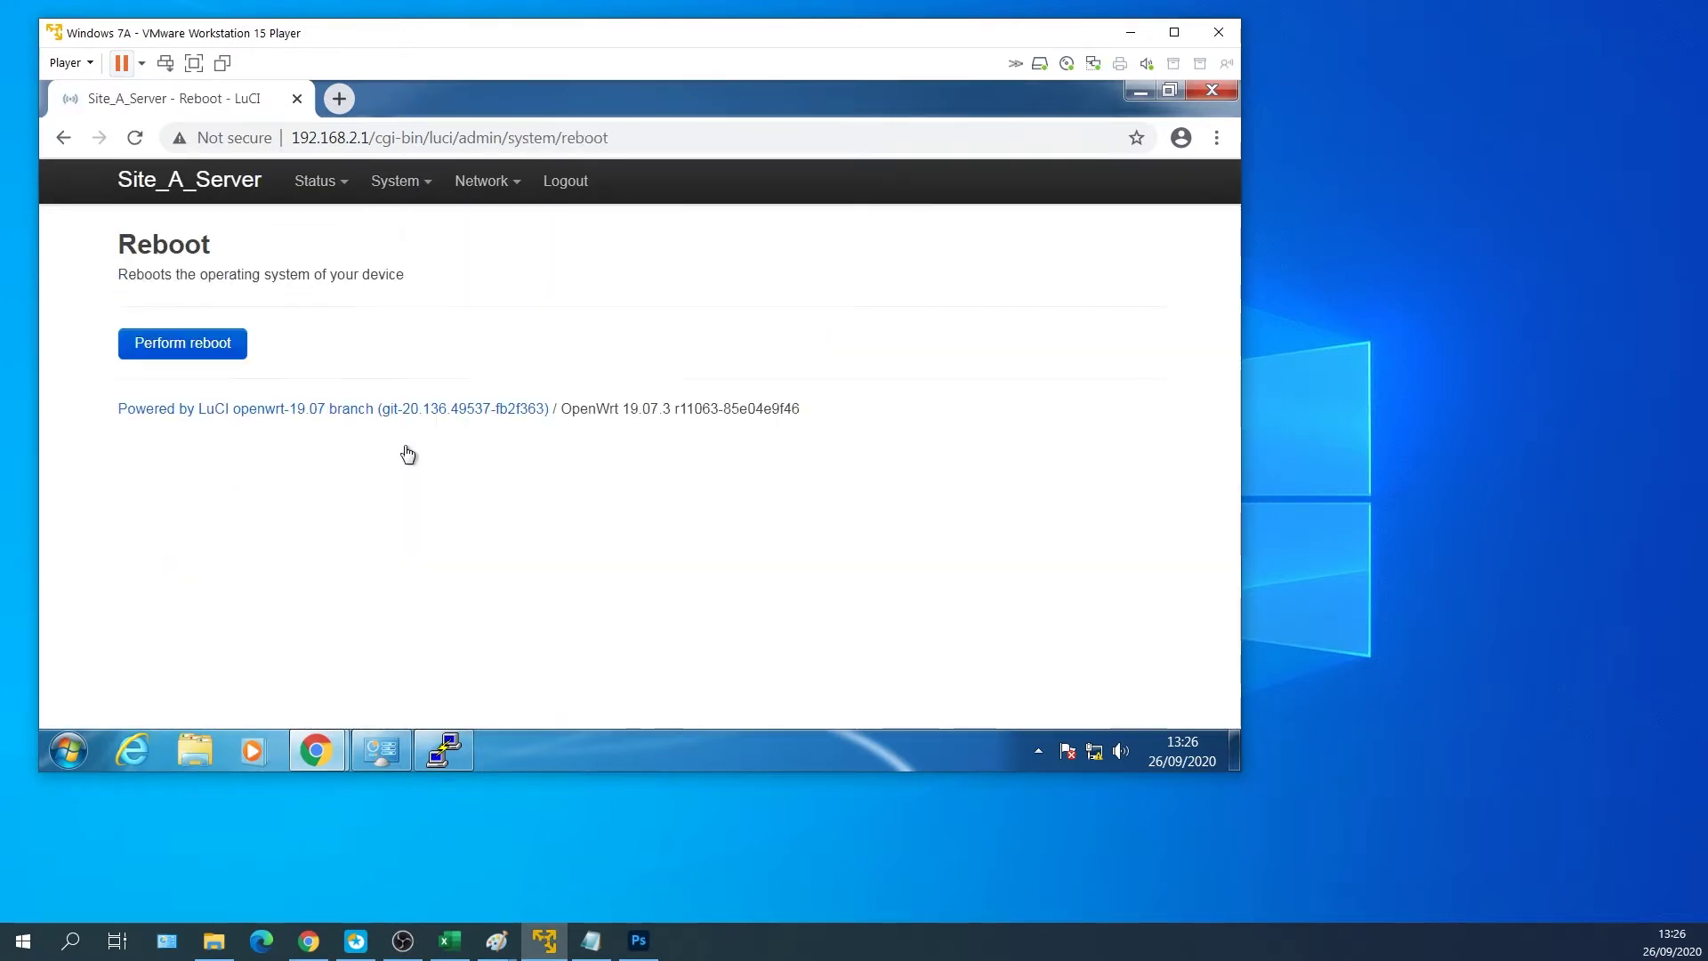
pyautogui.click(212, 351)
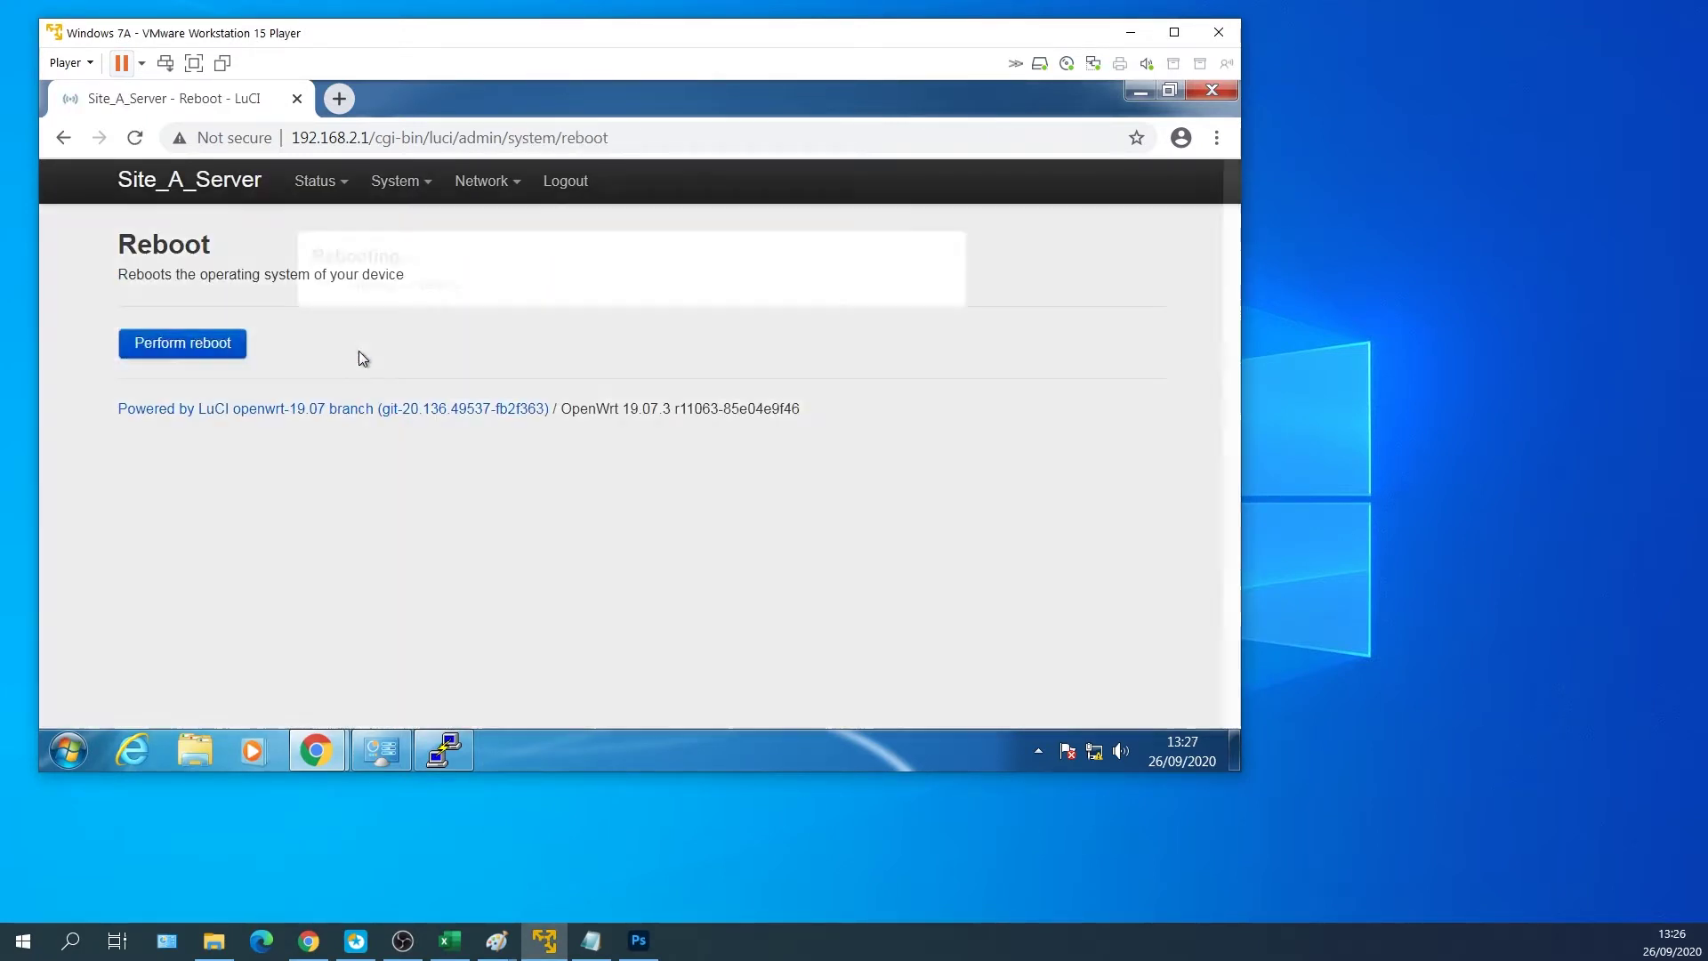
pyautogui.write('password')
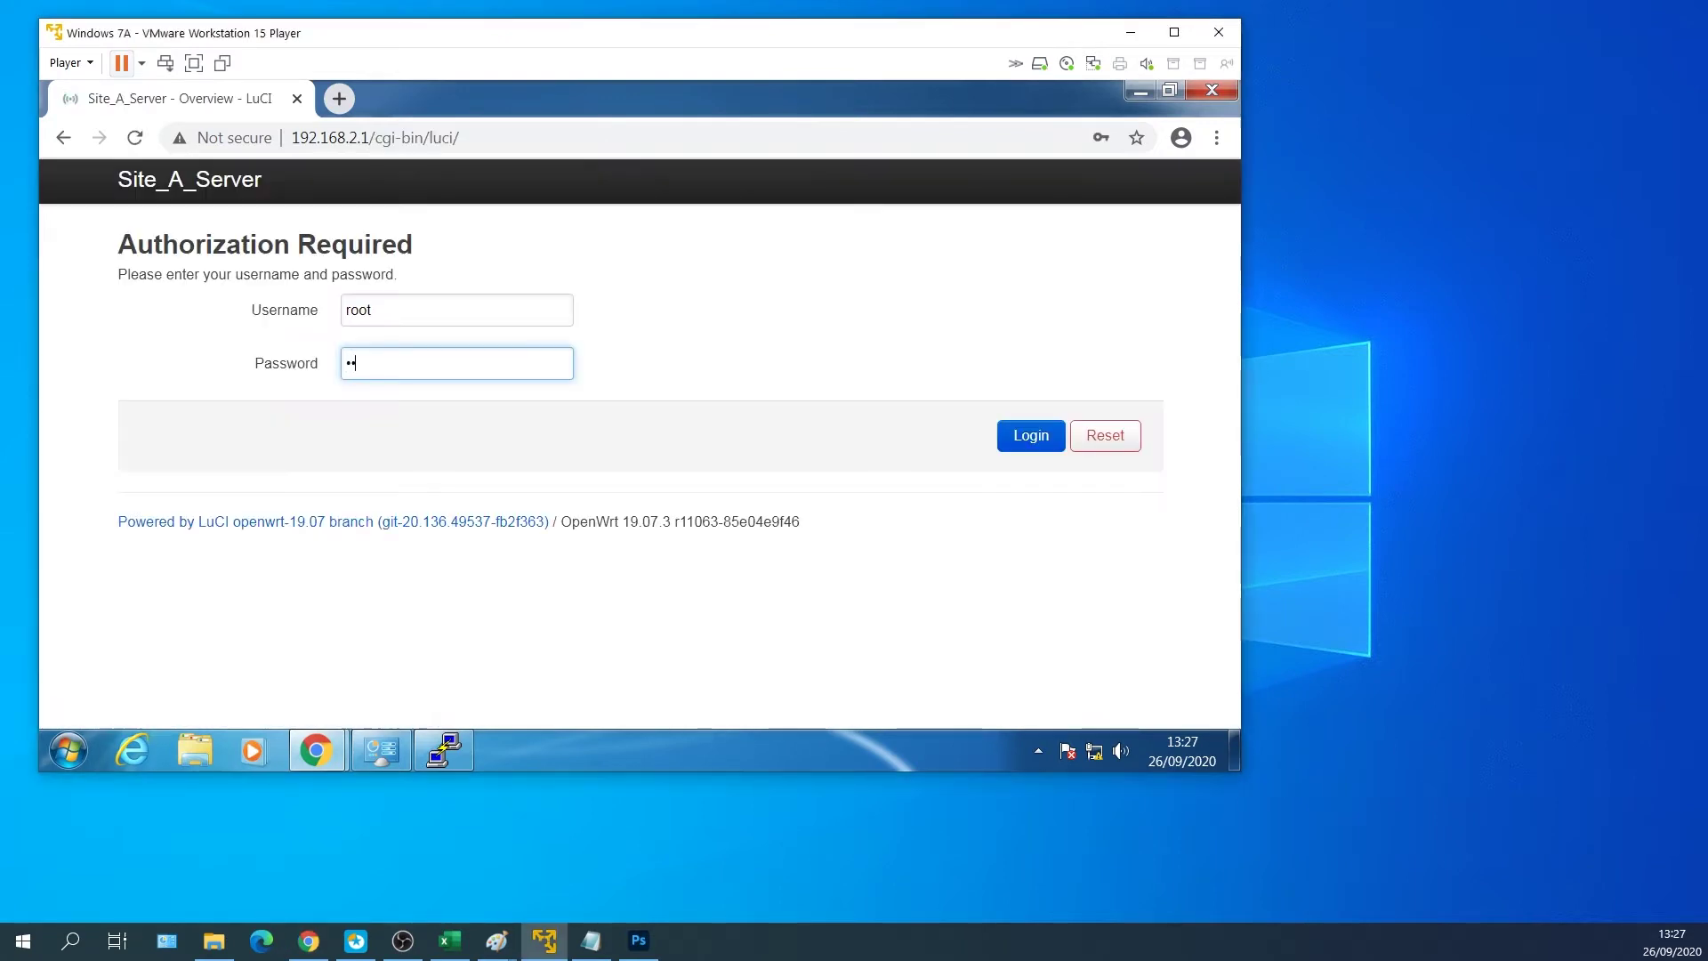
pyautogui.press('Return')
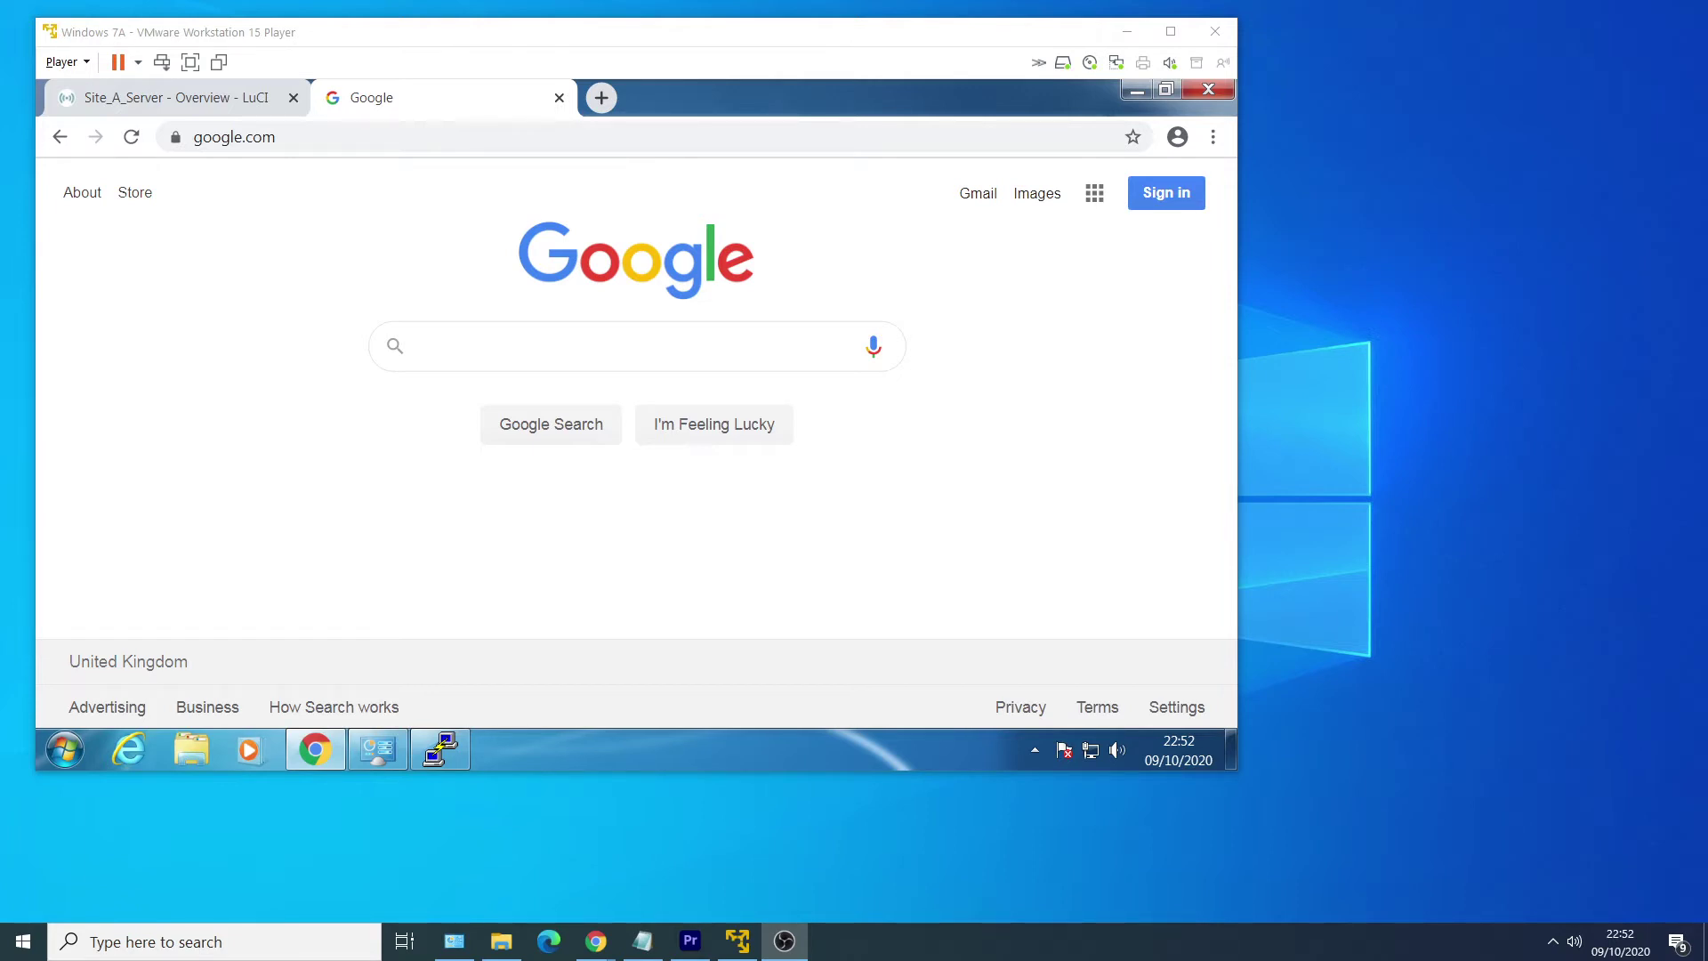
# Search Google for openvpn and download the Windows 32-bit MSI installer from Community Downloads.
pyautogui.click(309, 469)
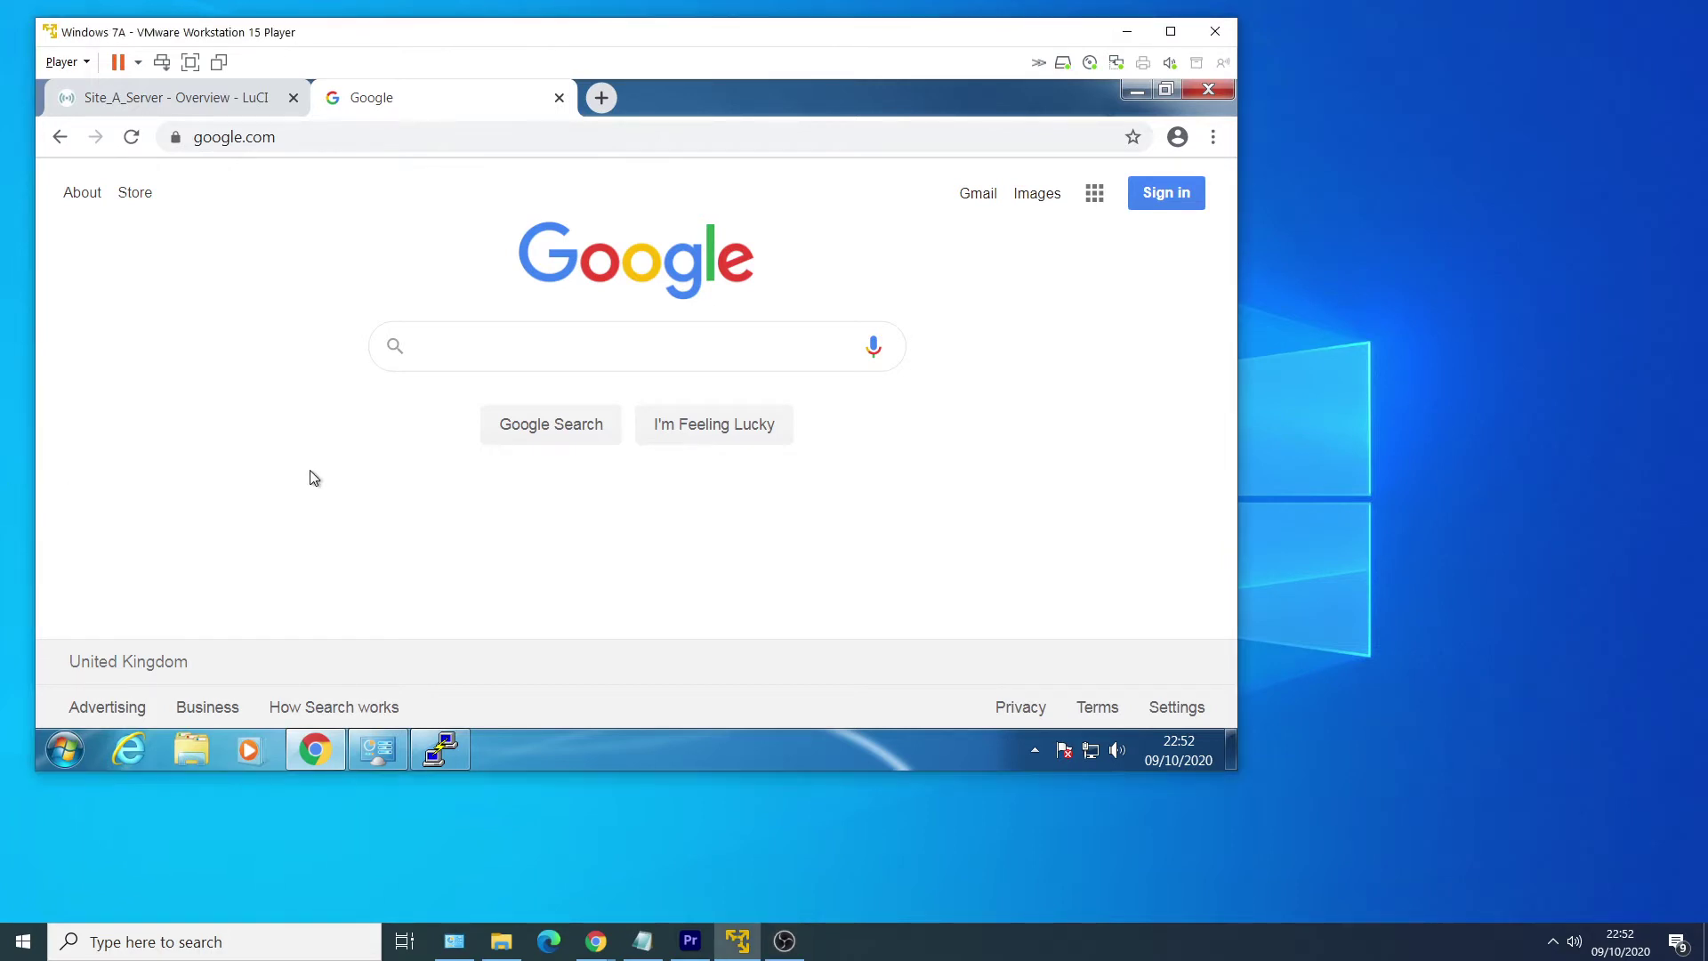
pyautogui.click(498, 346)
pyautogui.write('openvpn')
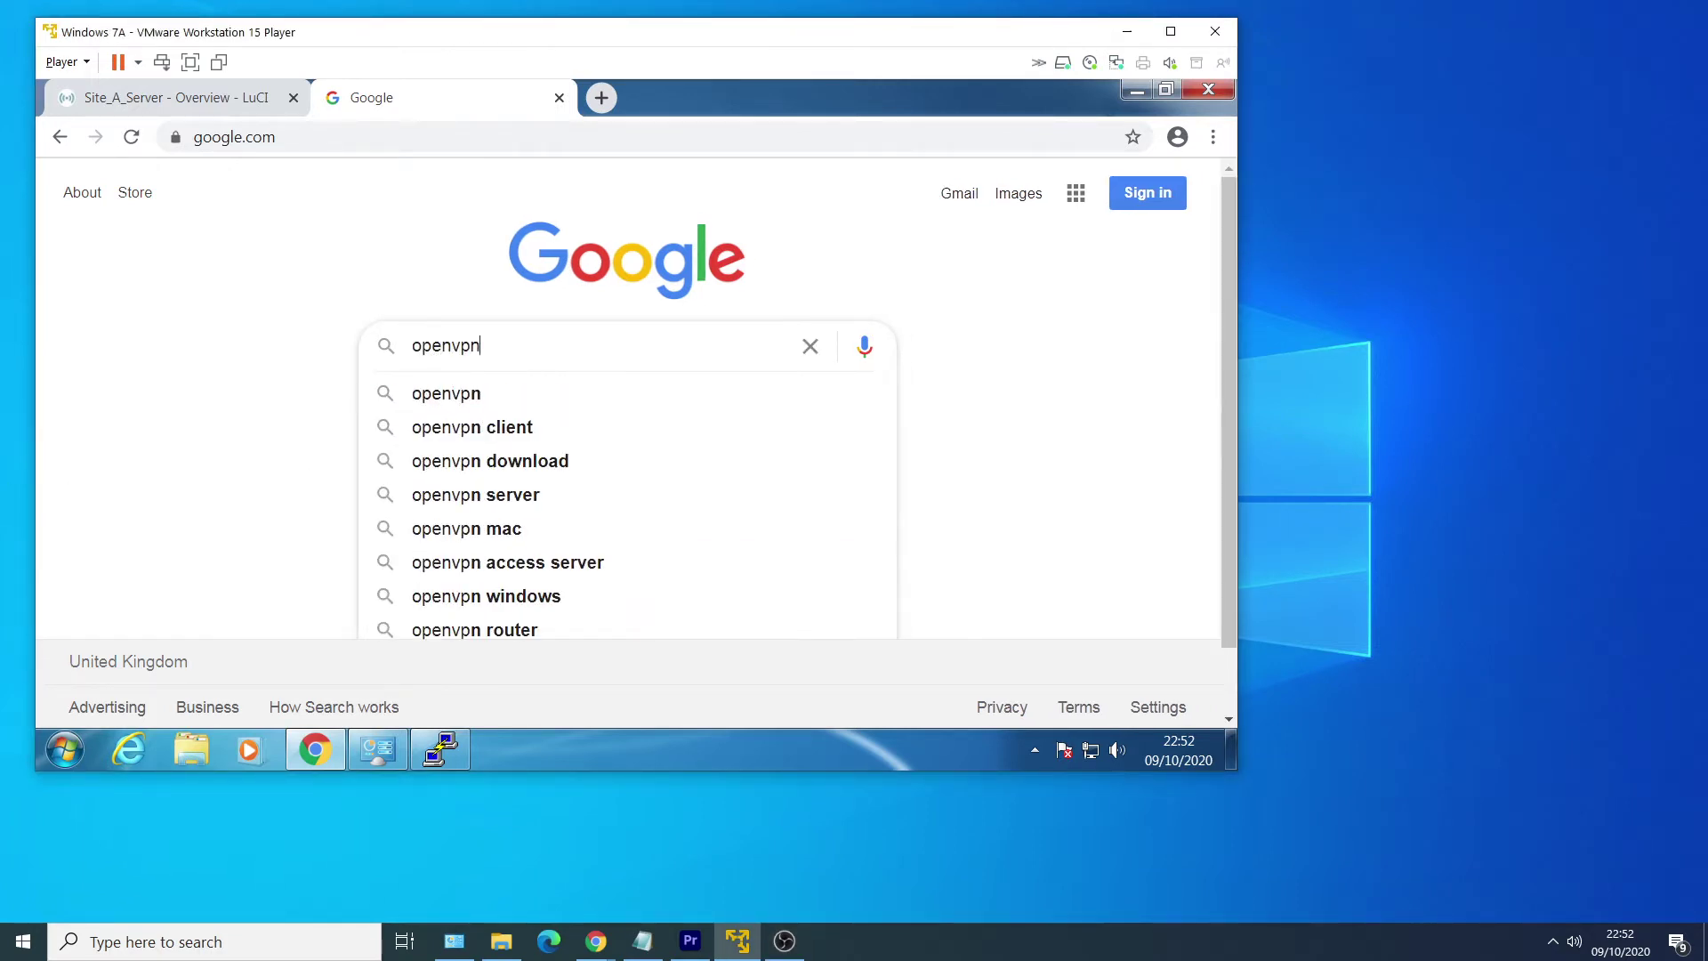
pyautogui.press('Return')
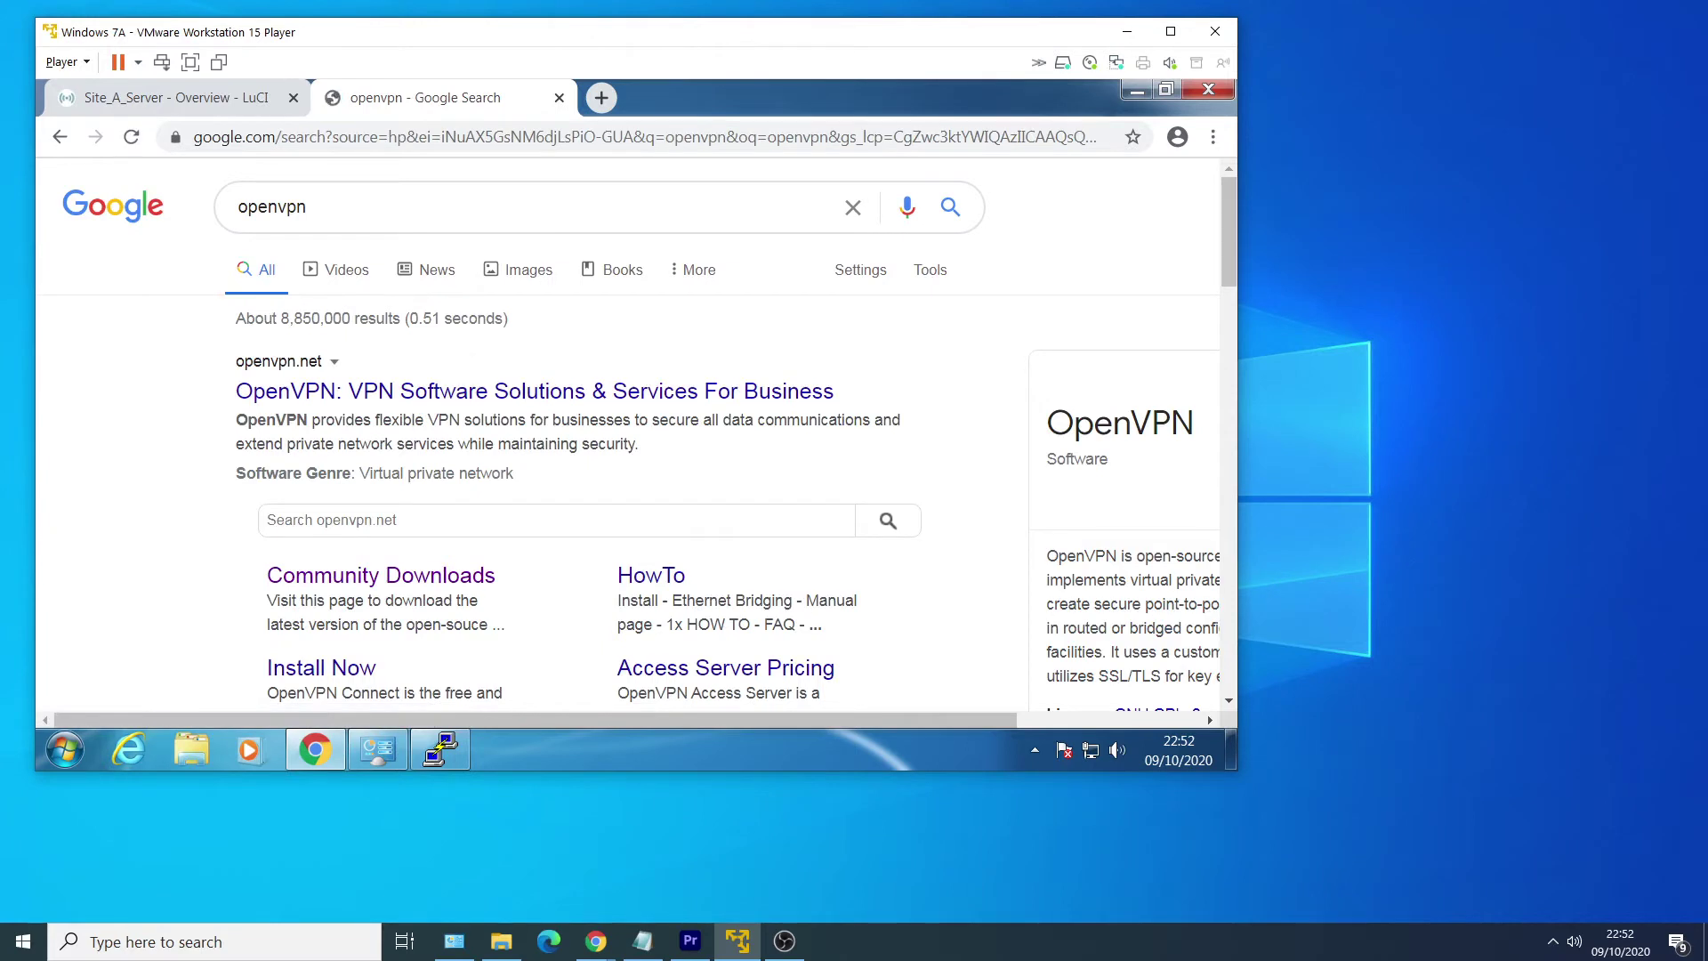
pyautogui.click(425, 579)
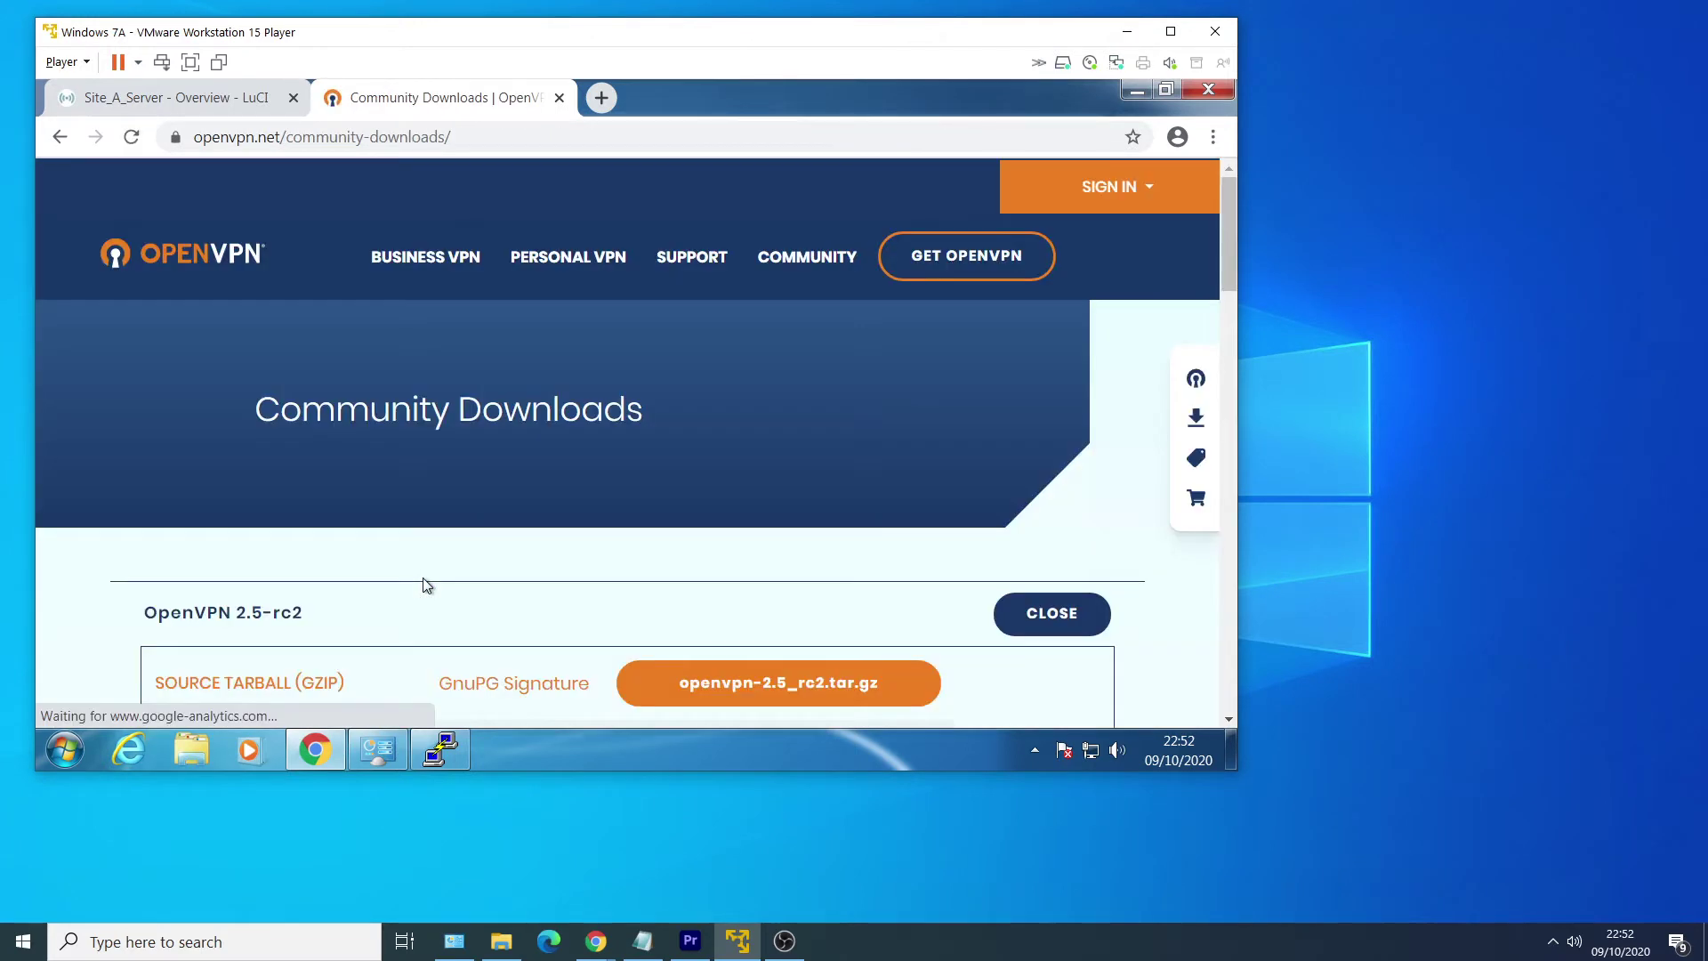
pyautogui.scroll(-4, 425, 585)
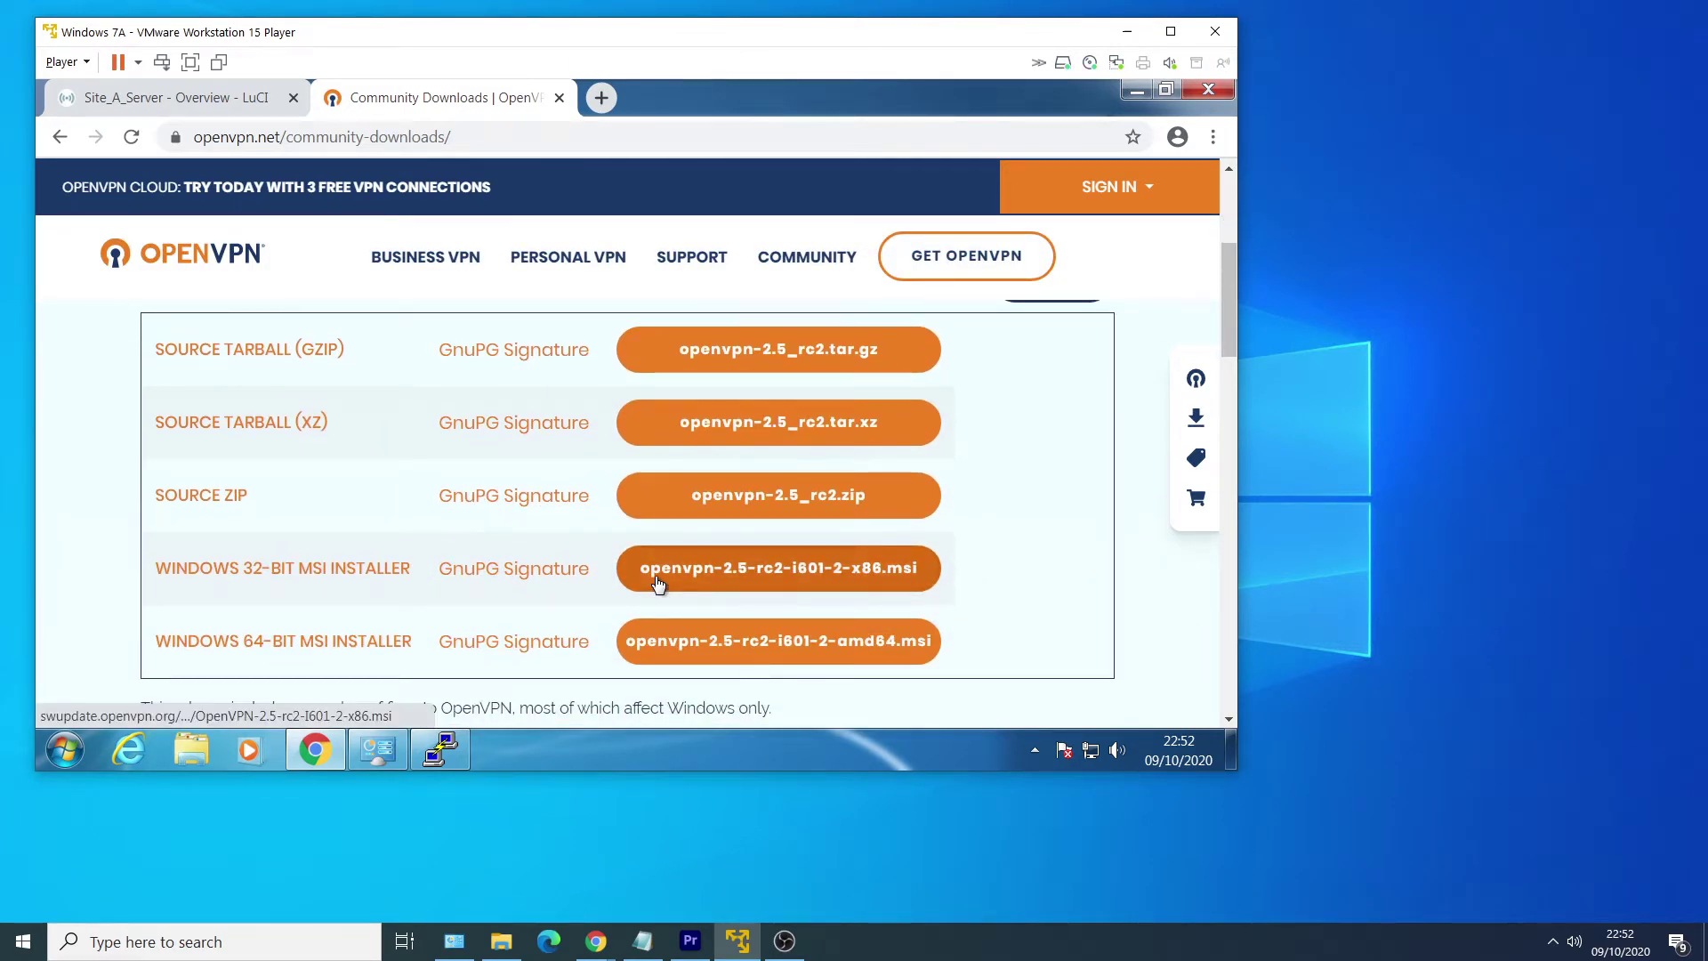
pyautogui.click(658, 580)
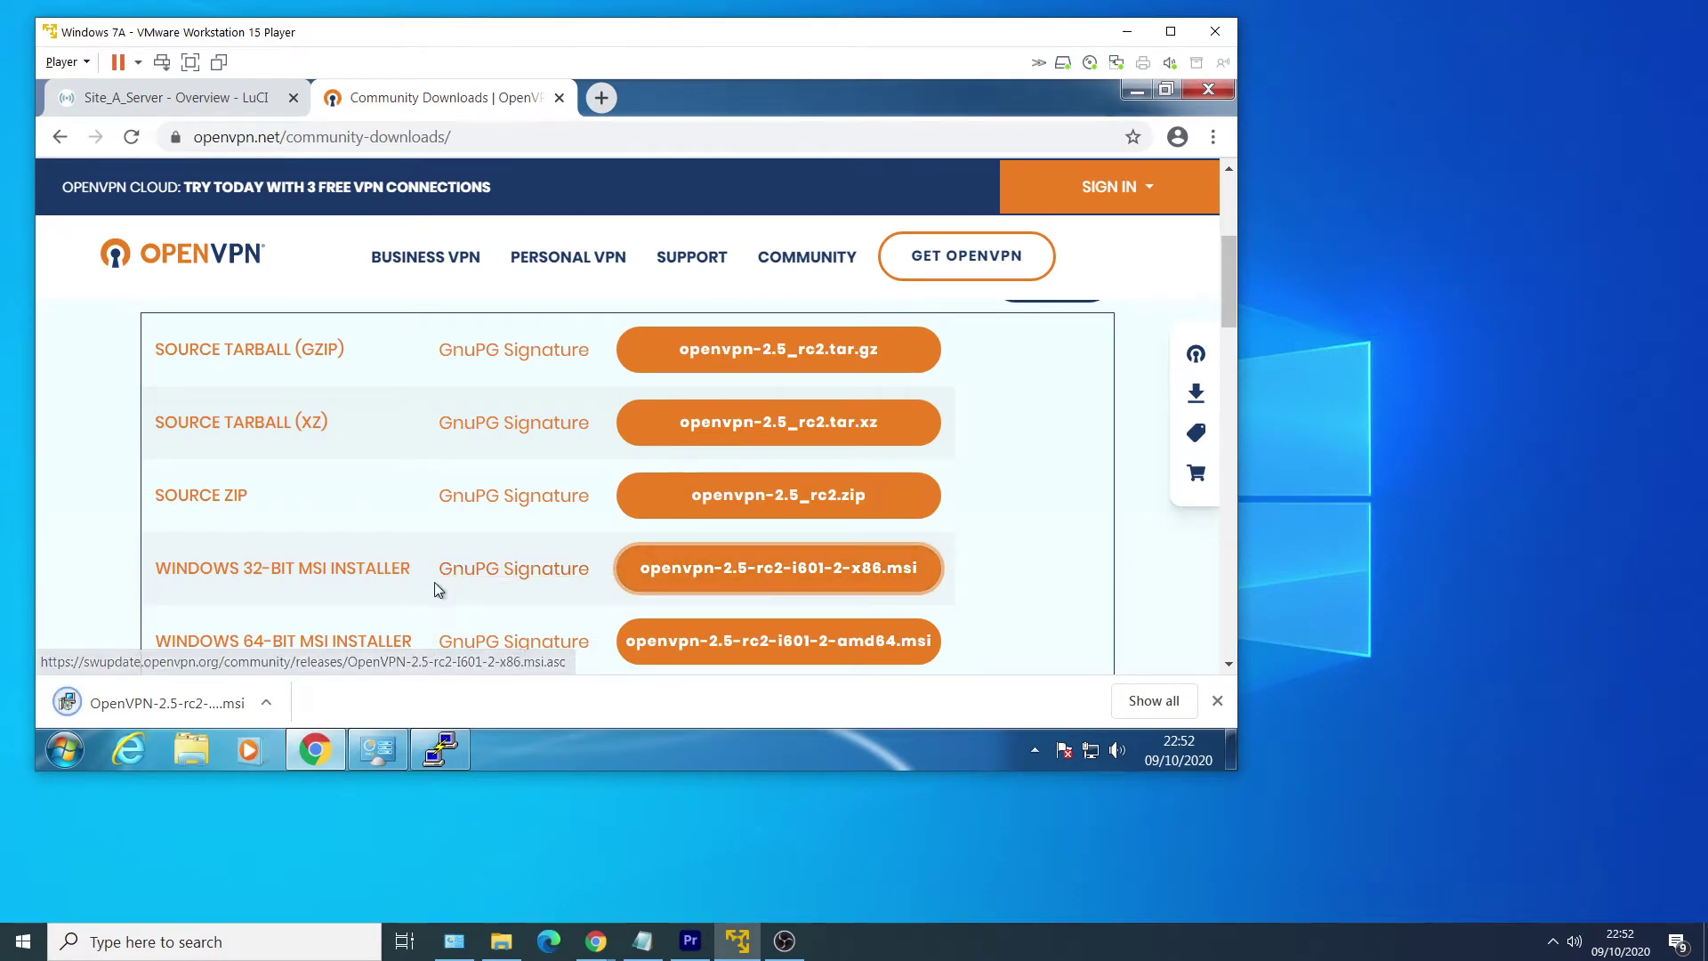
# Run the OpenVPN installer as a custom install that includes the EasyRSA 3 scripts.
pyautogui.click(203, 703)
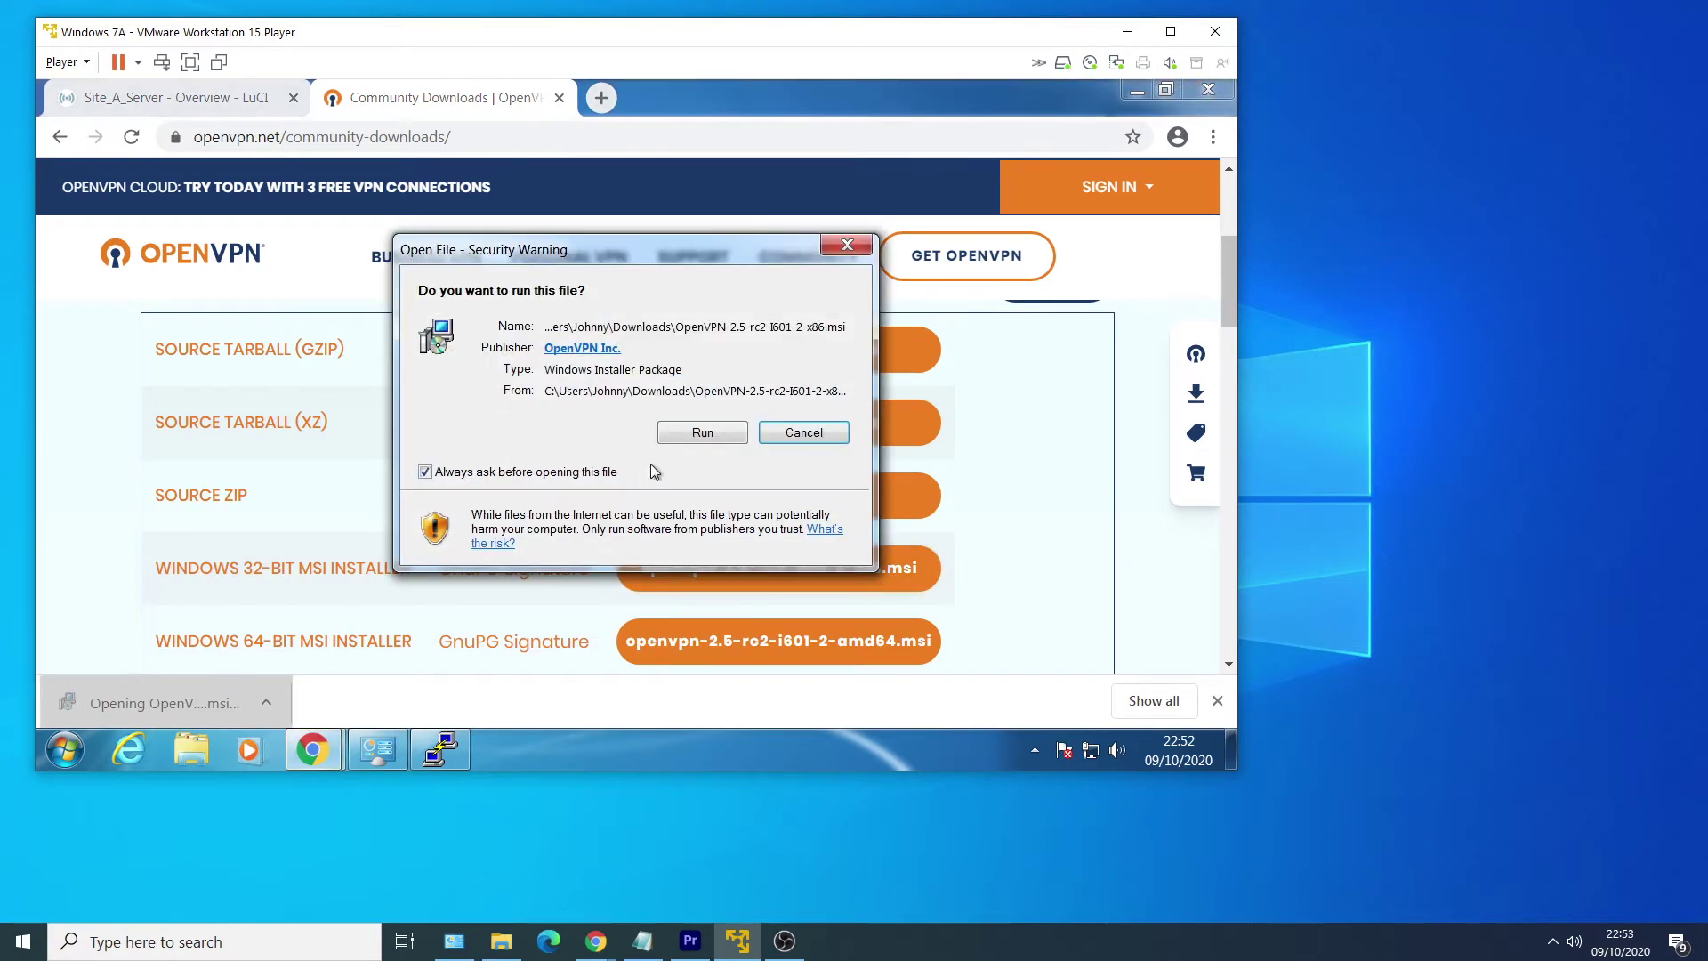
pyautogui.click(702, 437)
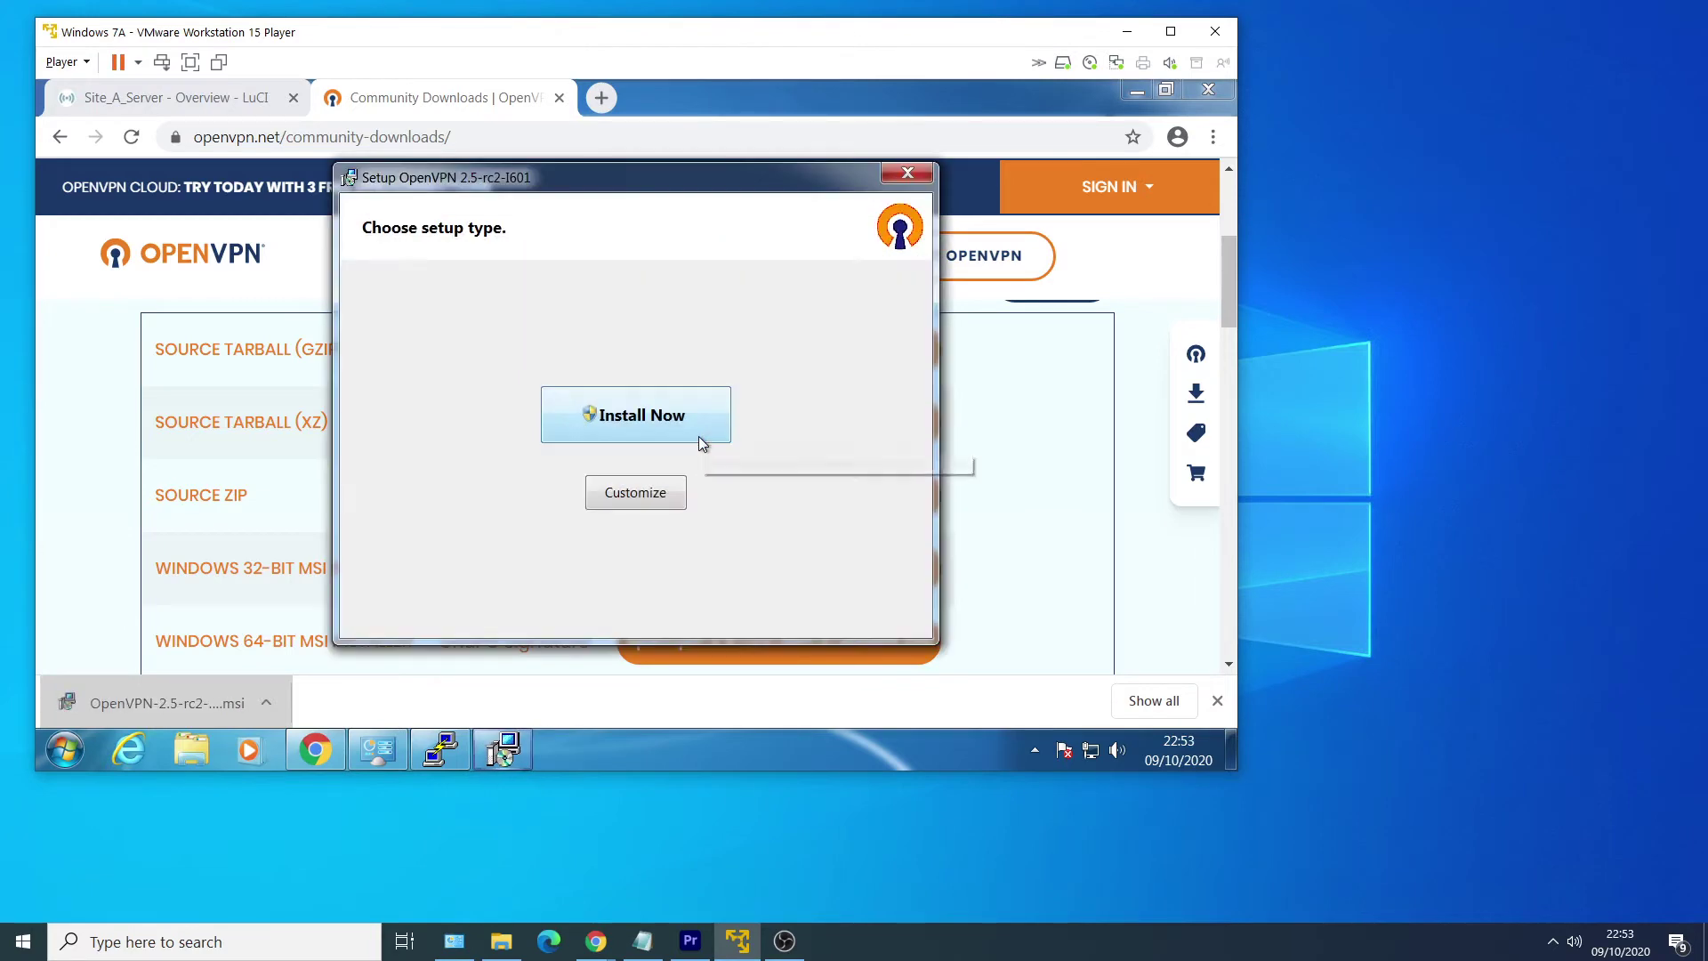
pyautogui.click(646, 503)
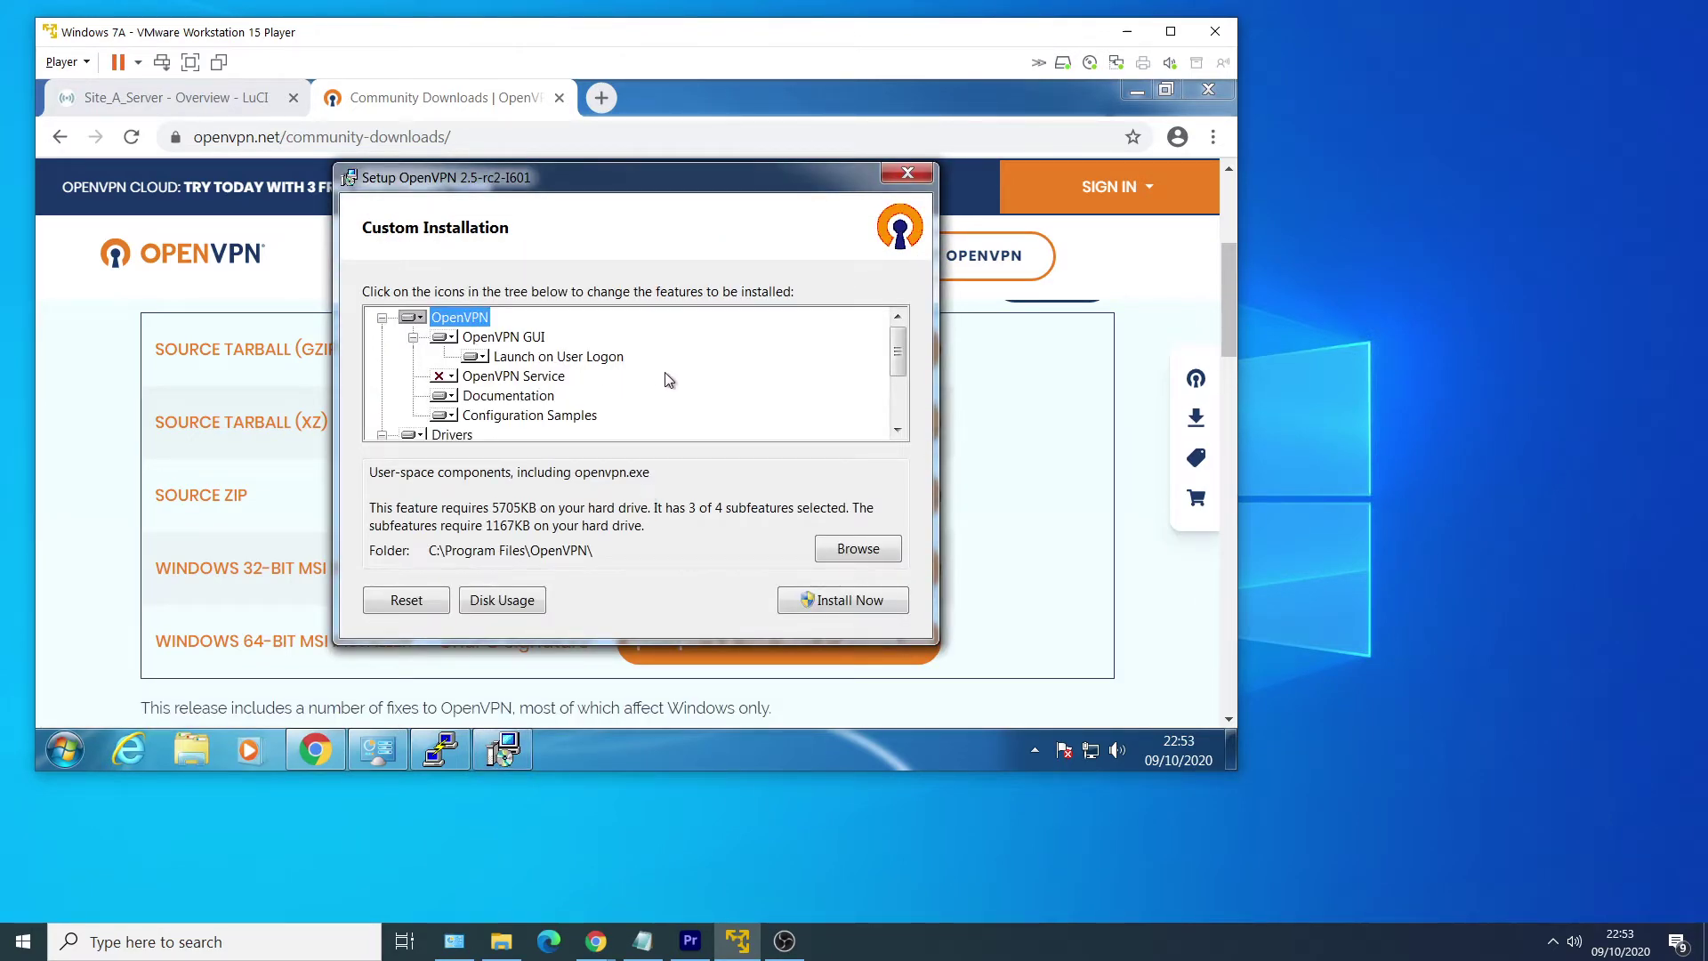
pyautogui.moveTo(896, 373); pyautogui.dragTo(896, 424)
pyautogui.click(442, 415)
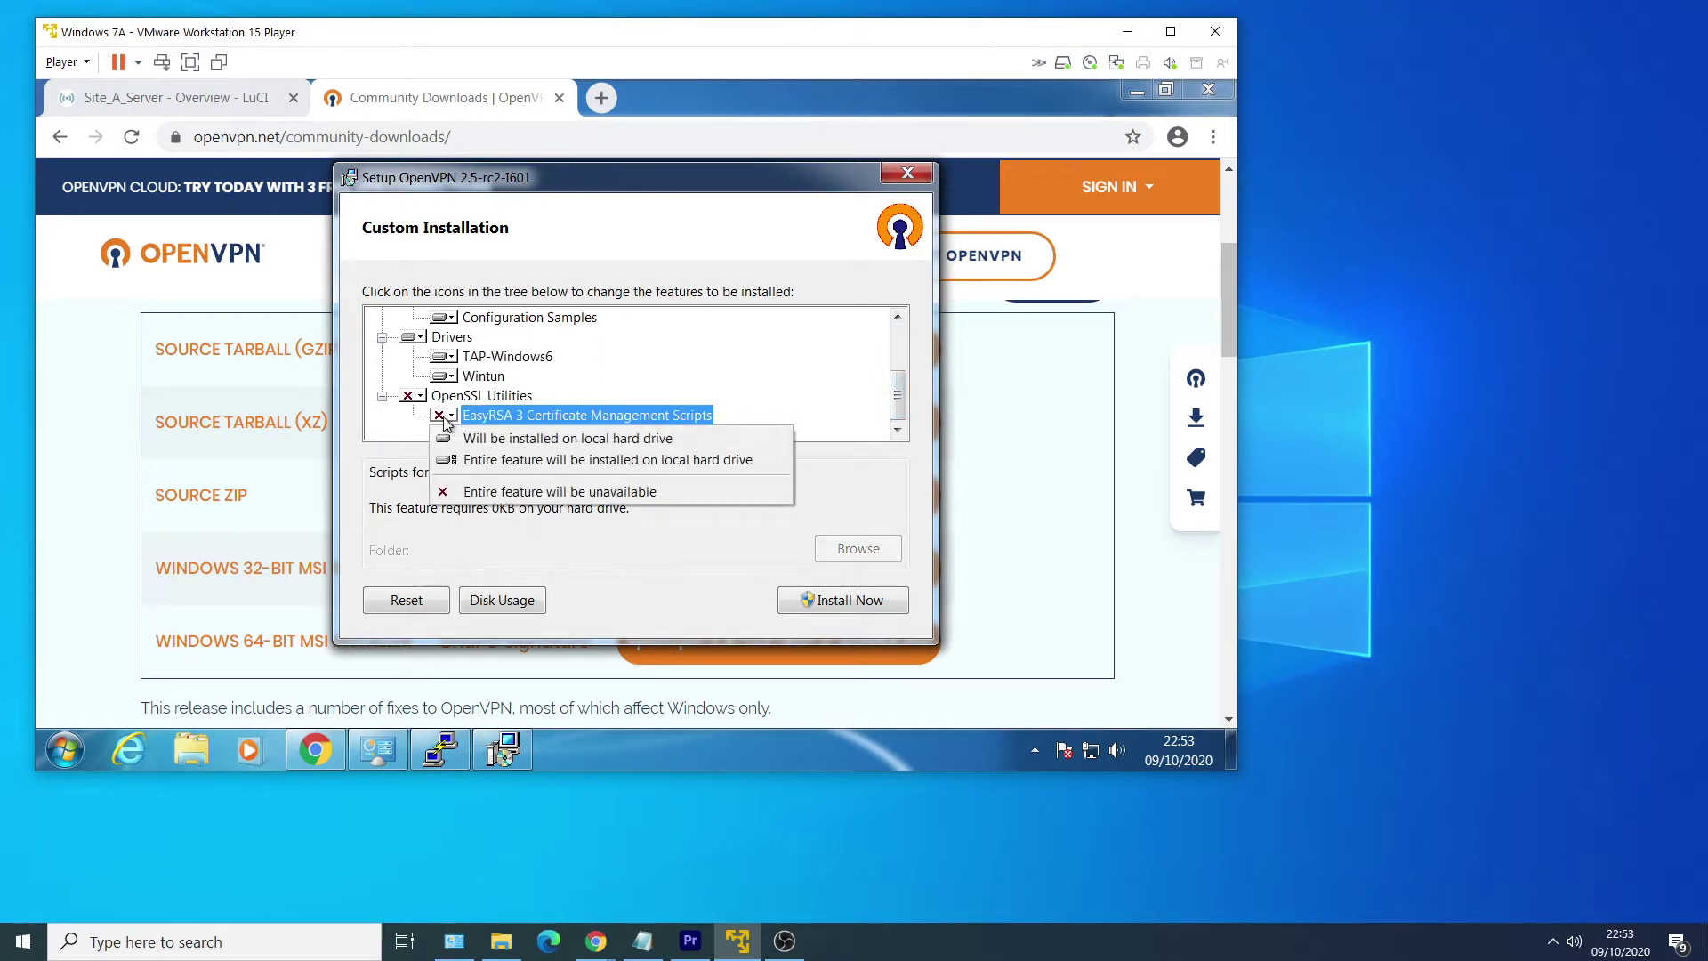
pyautogui.click(528, 438)
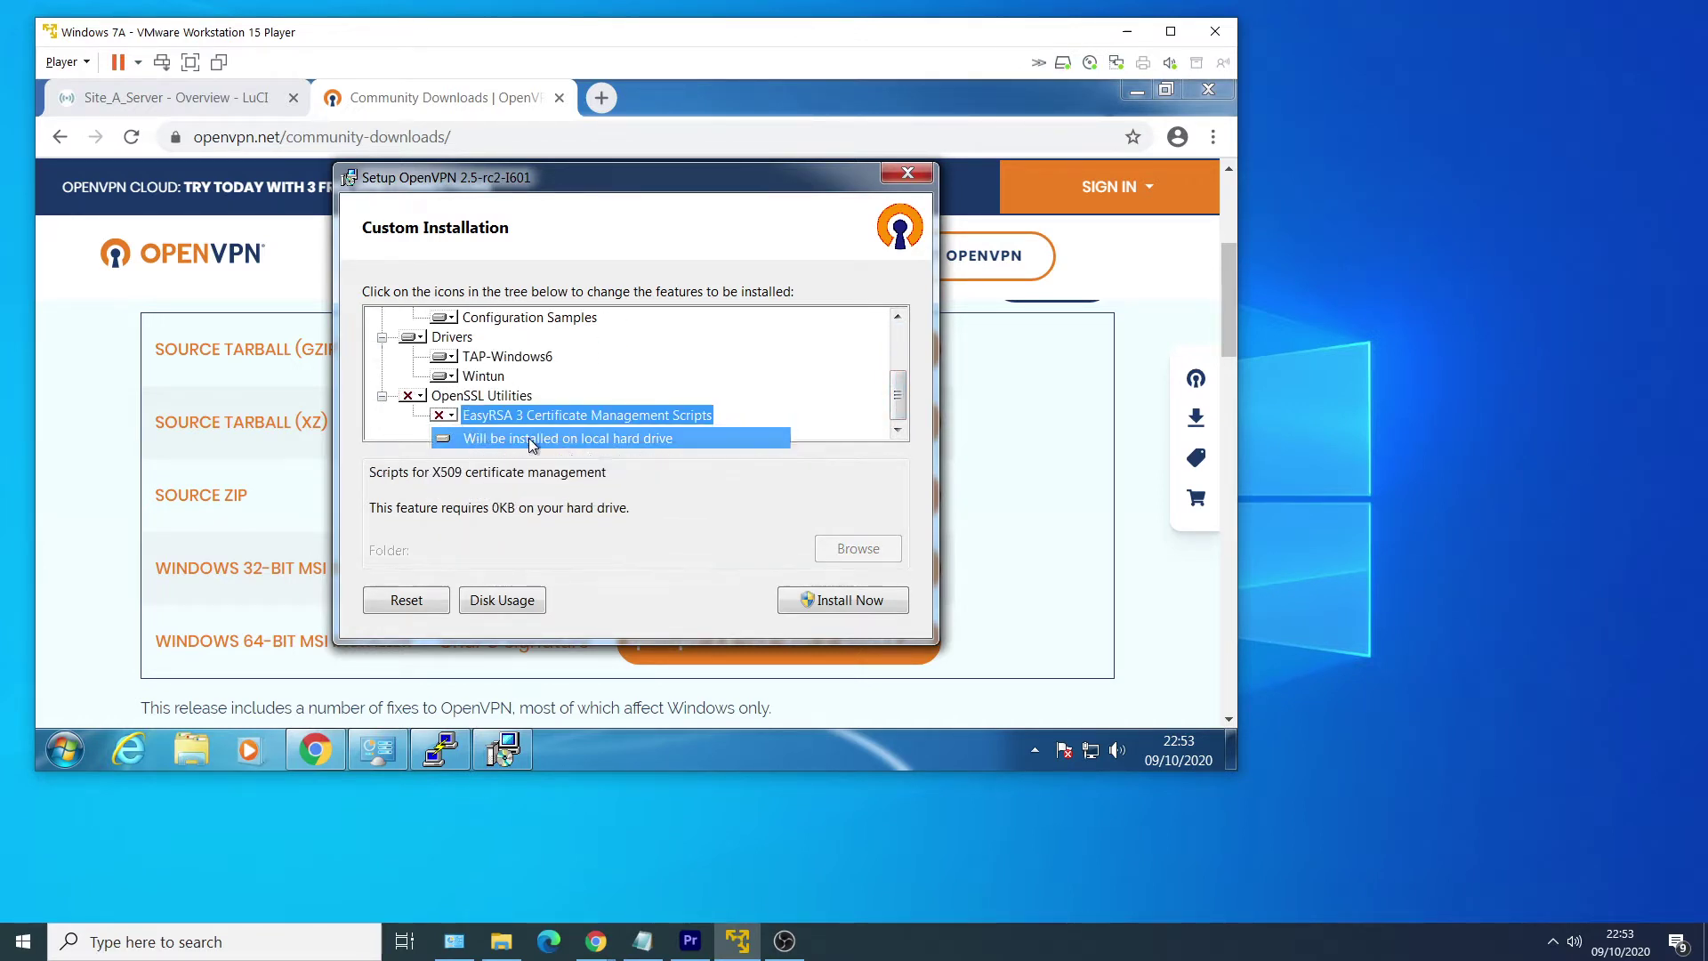
pyautogui.click(818, 605)
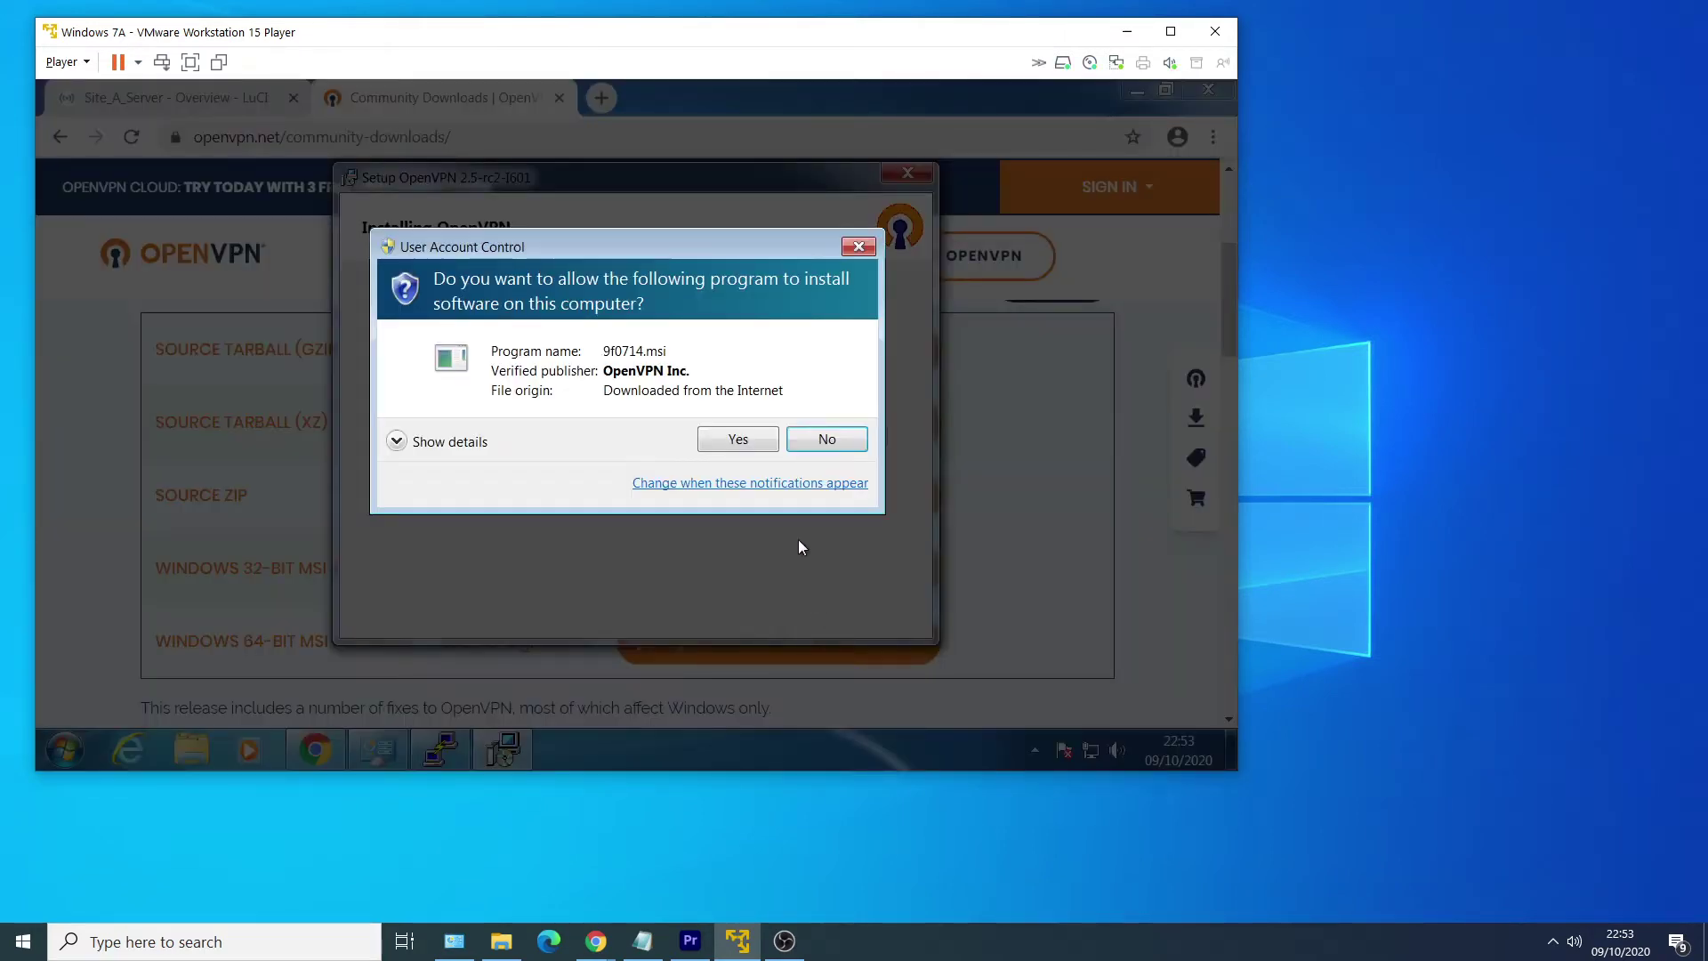
# Approve setup, trust and install the WireGuard and TAP-Windows drivers, then launch OpenVPN GUI.
pyautogui.click(737, 439)
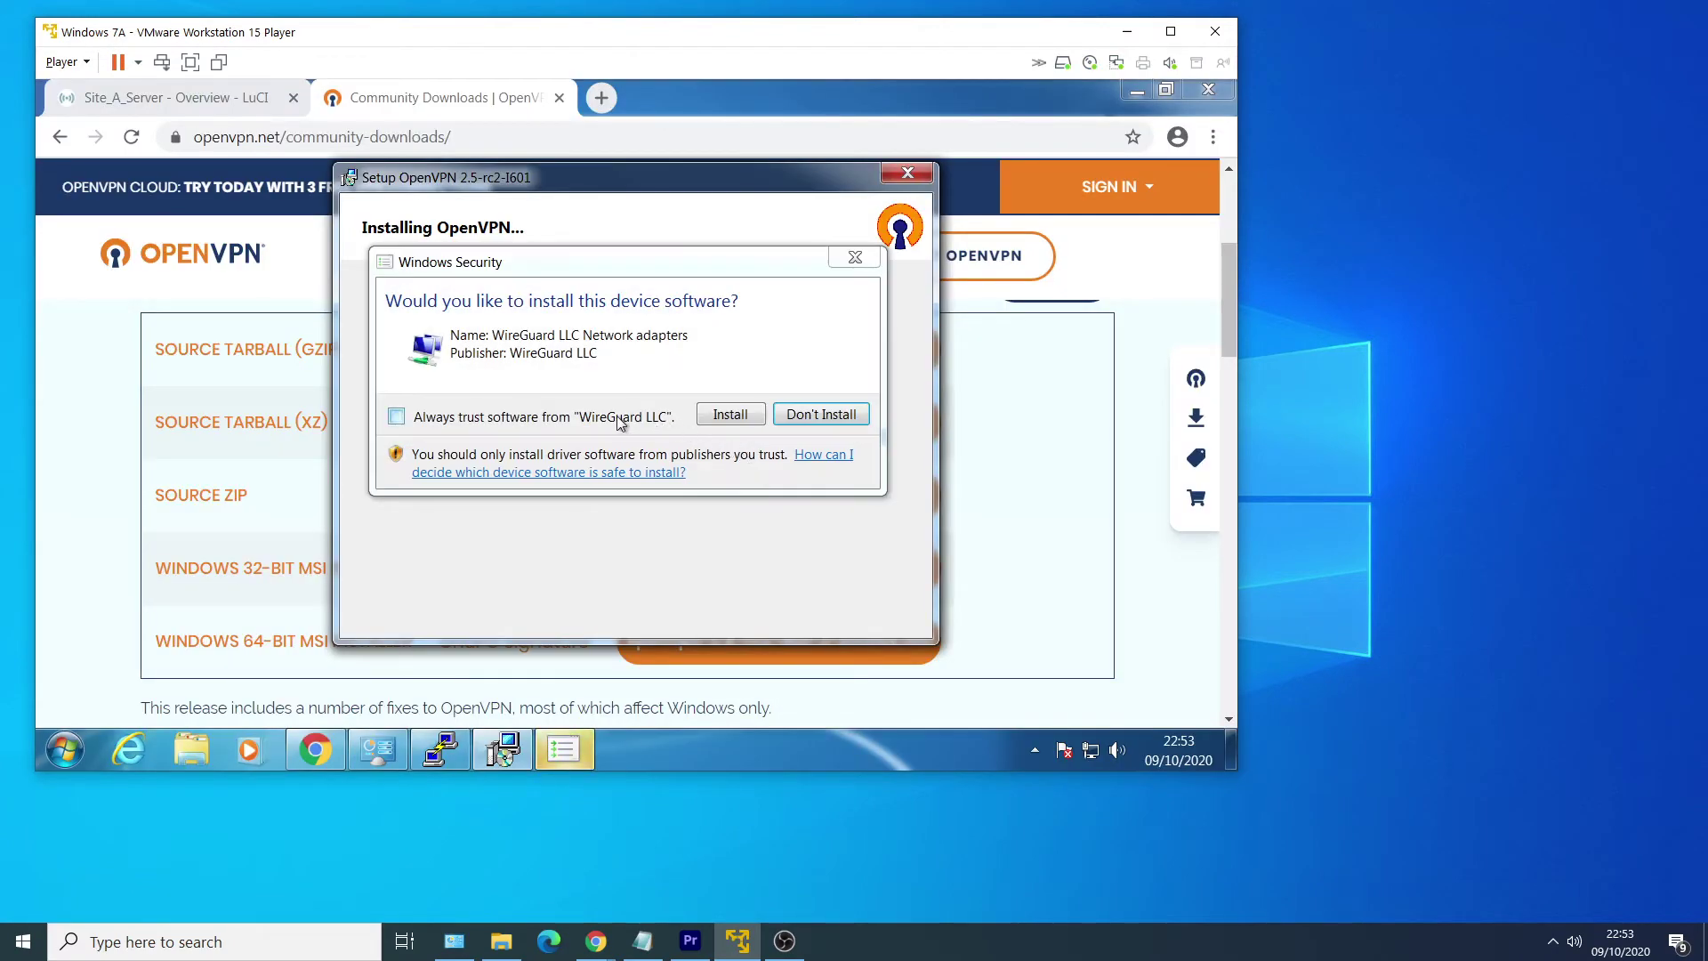
pyautogui.click(635, 424)
pyautogui.click(744, 416)
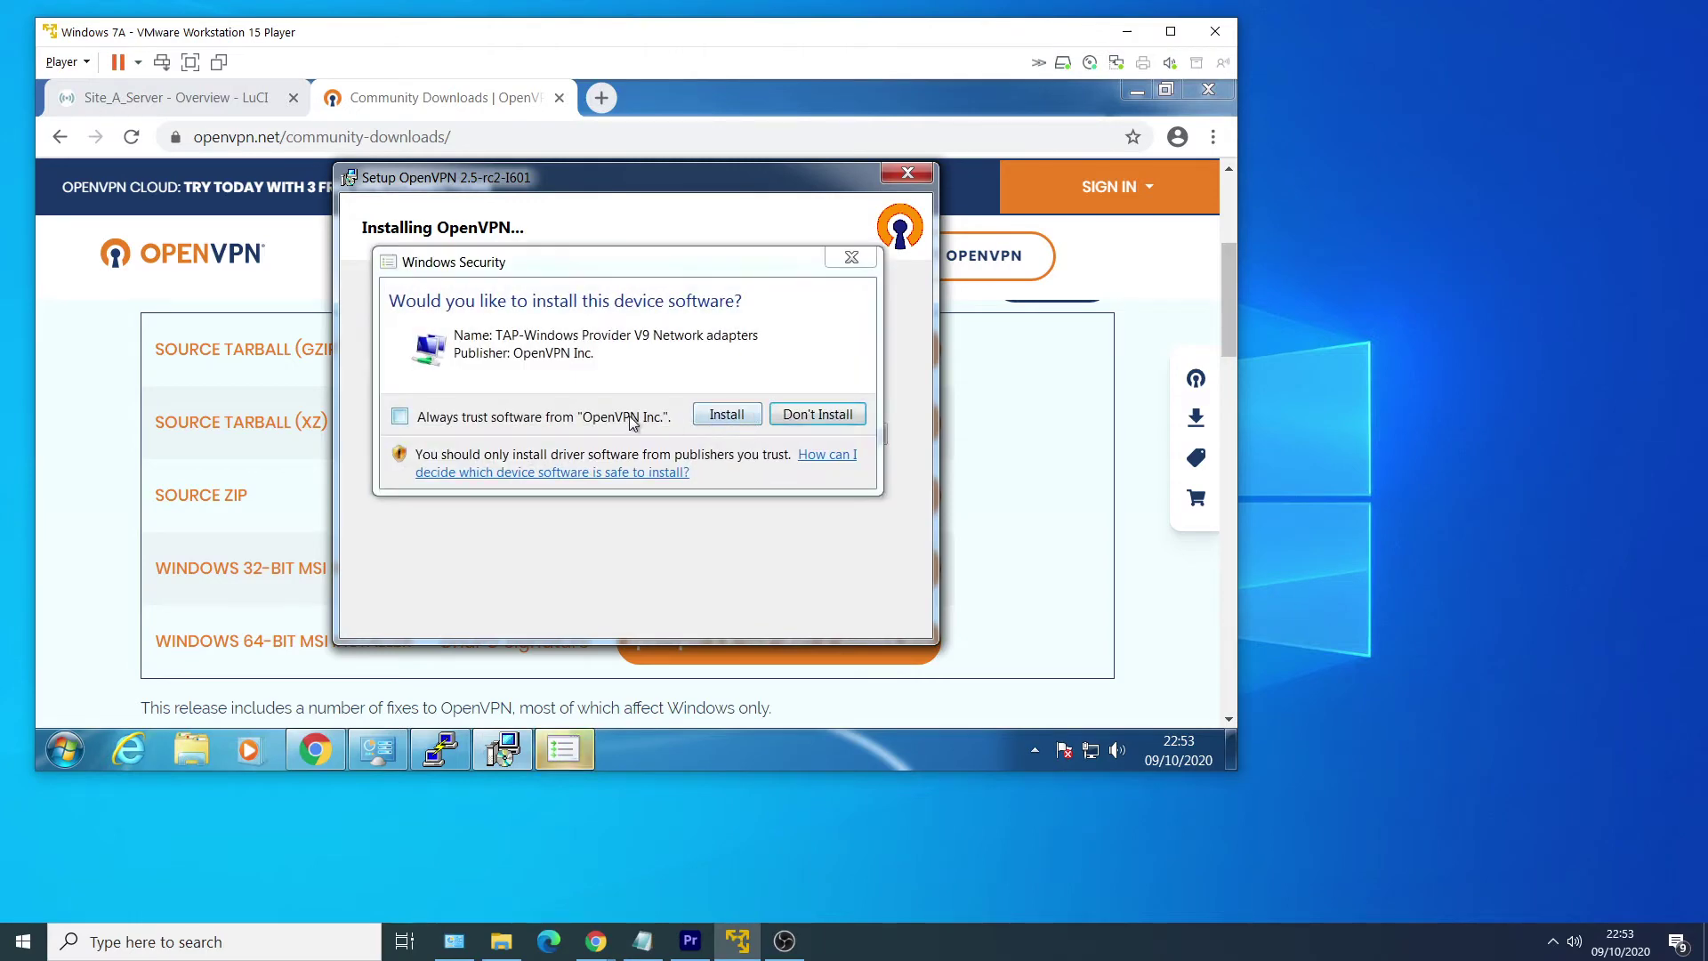
pyautogui.click(628, 420)
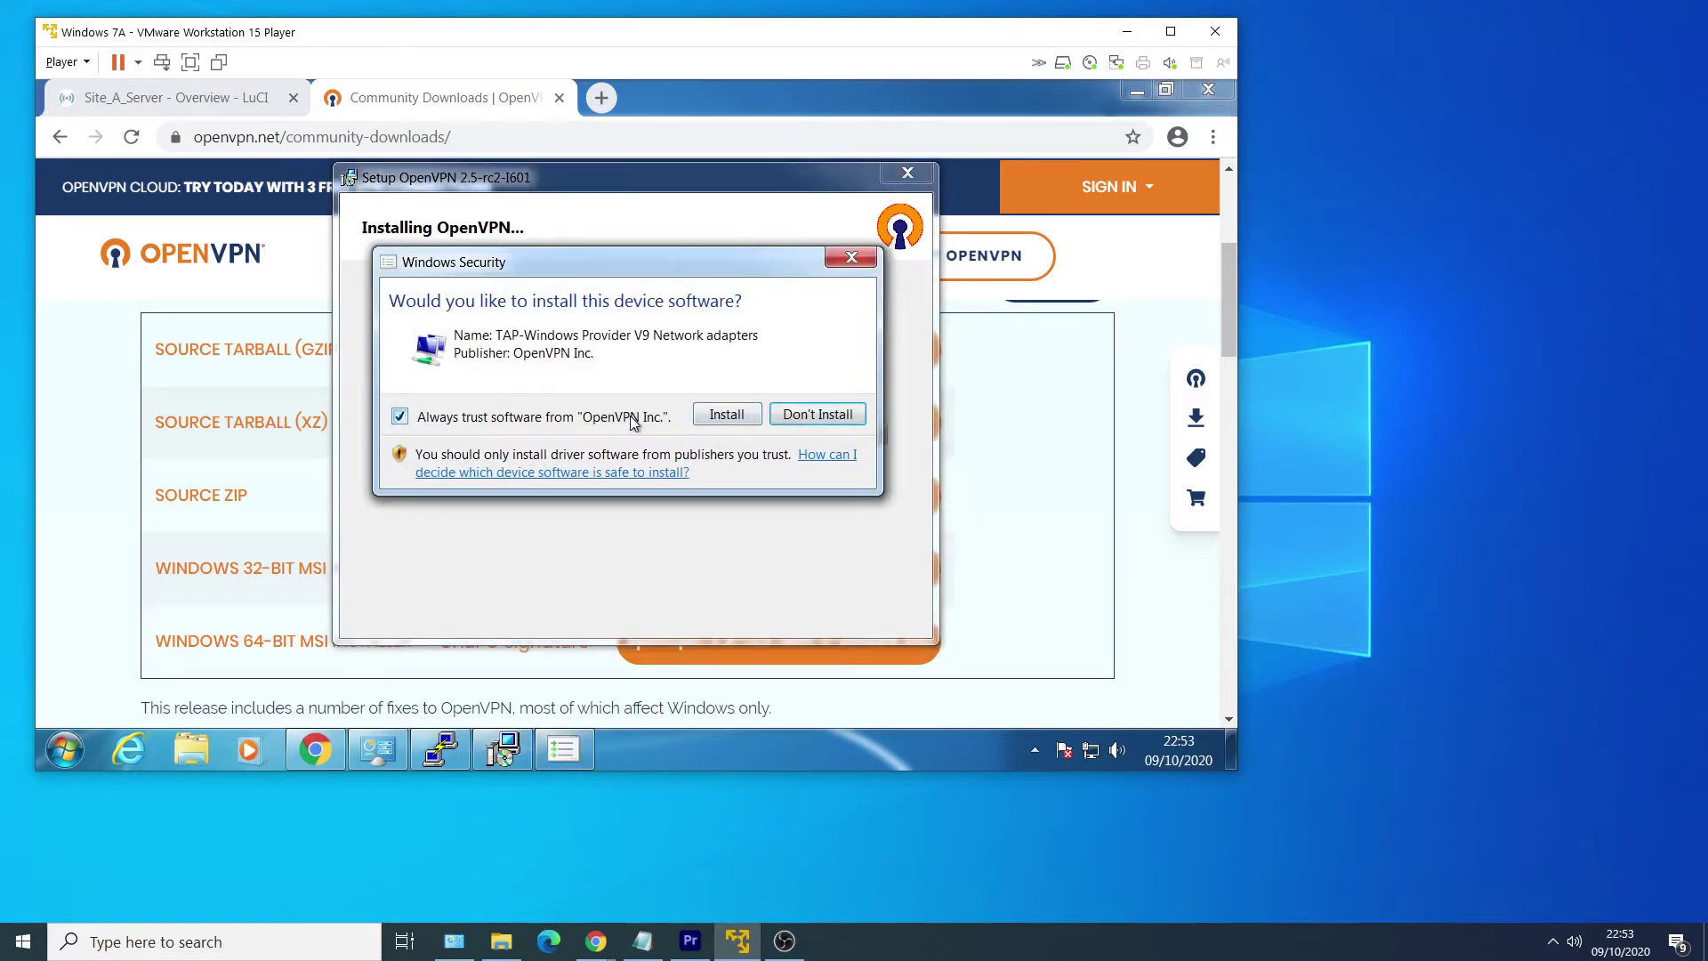
pyautogui.click(726, 414)
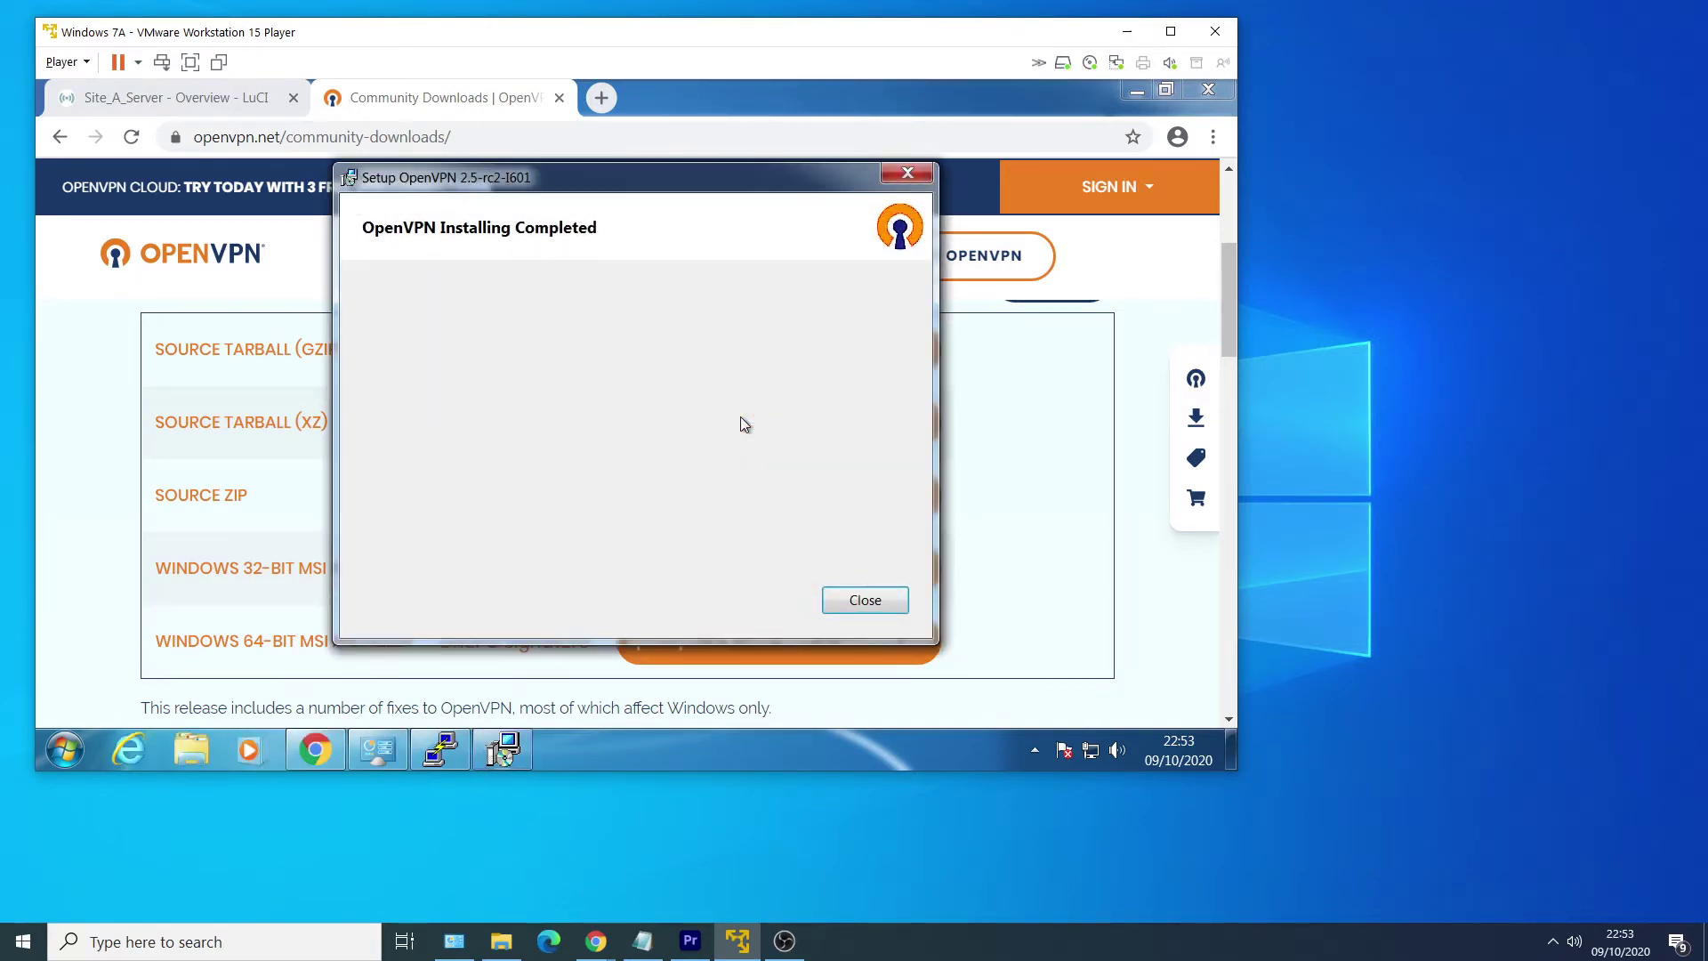
pyautogui.click(881, 602)
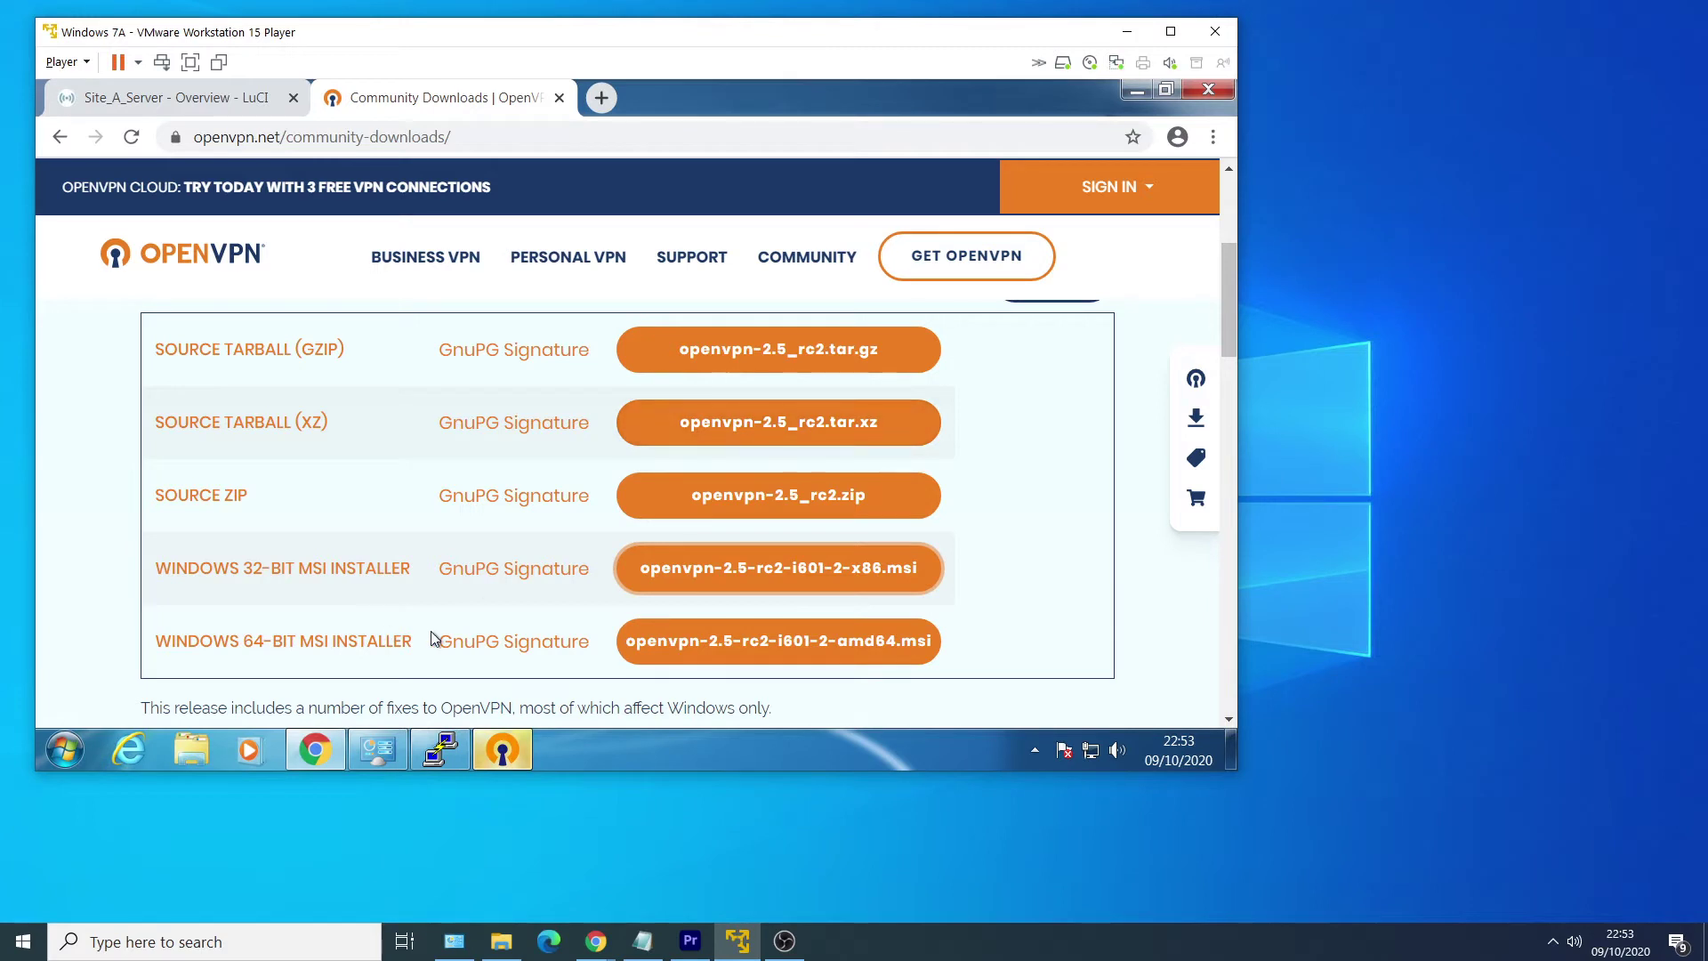
pyautogui.click(503, 750)
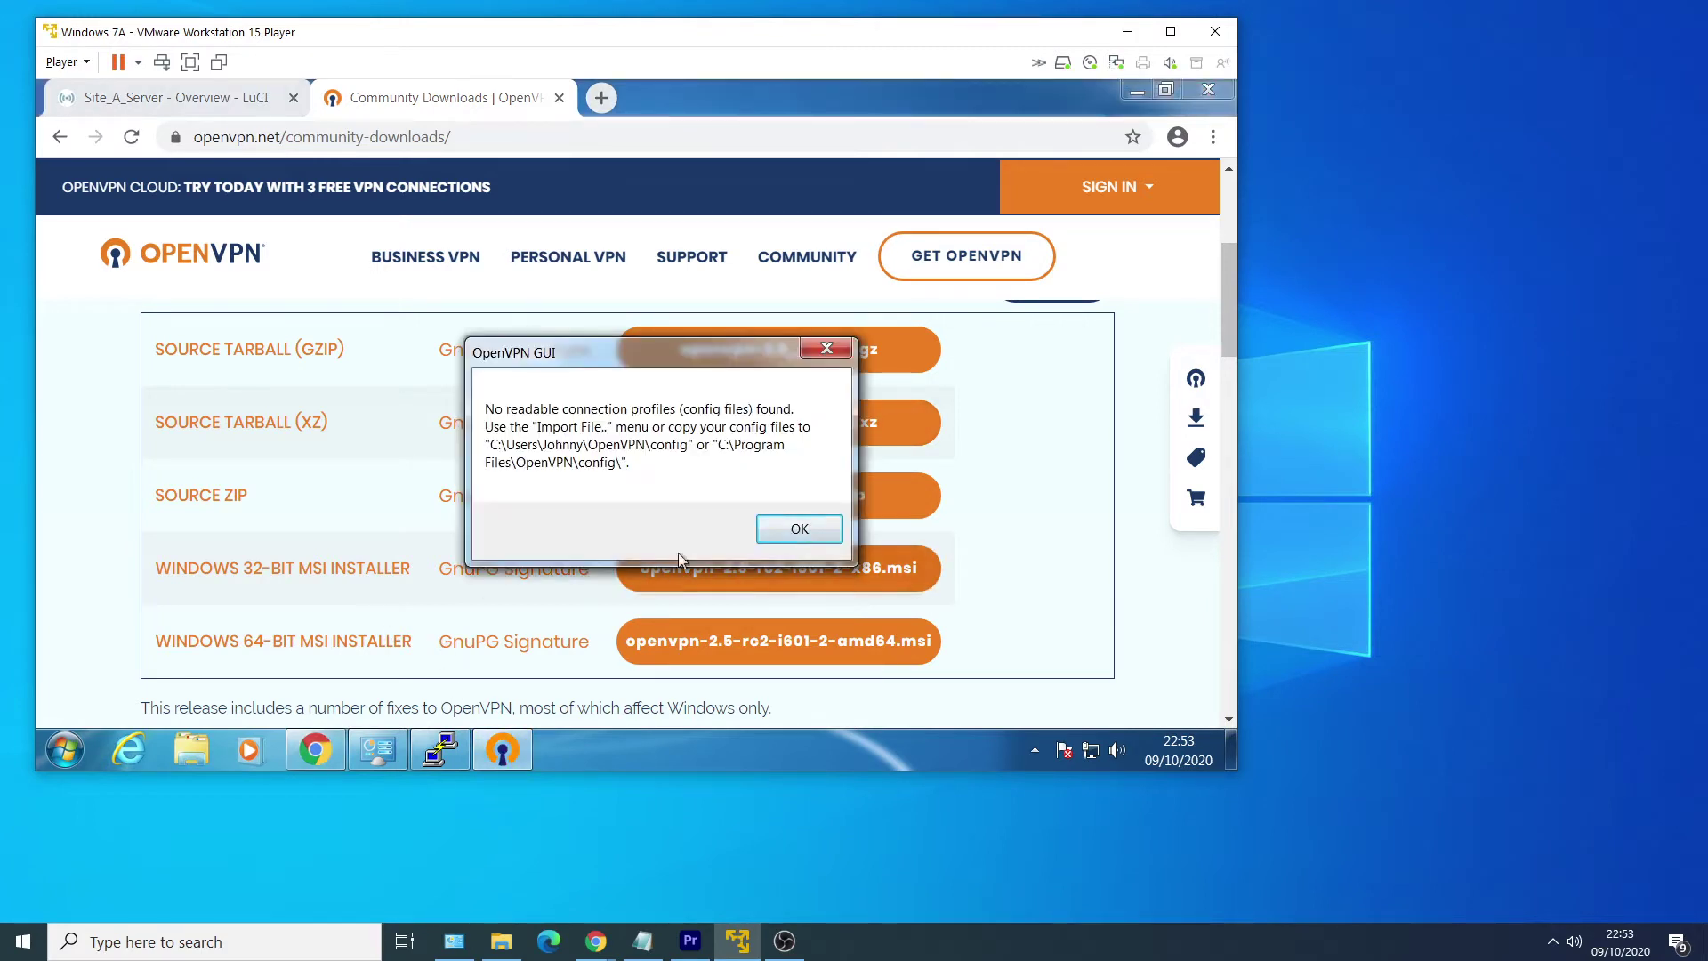
# Dismiss the no-profiles notice and untick Launch on User Logon in OpenVPN GUI's tray Settings.
pyautogui.click(793, 537)
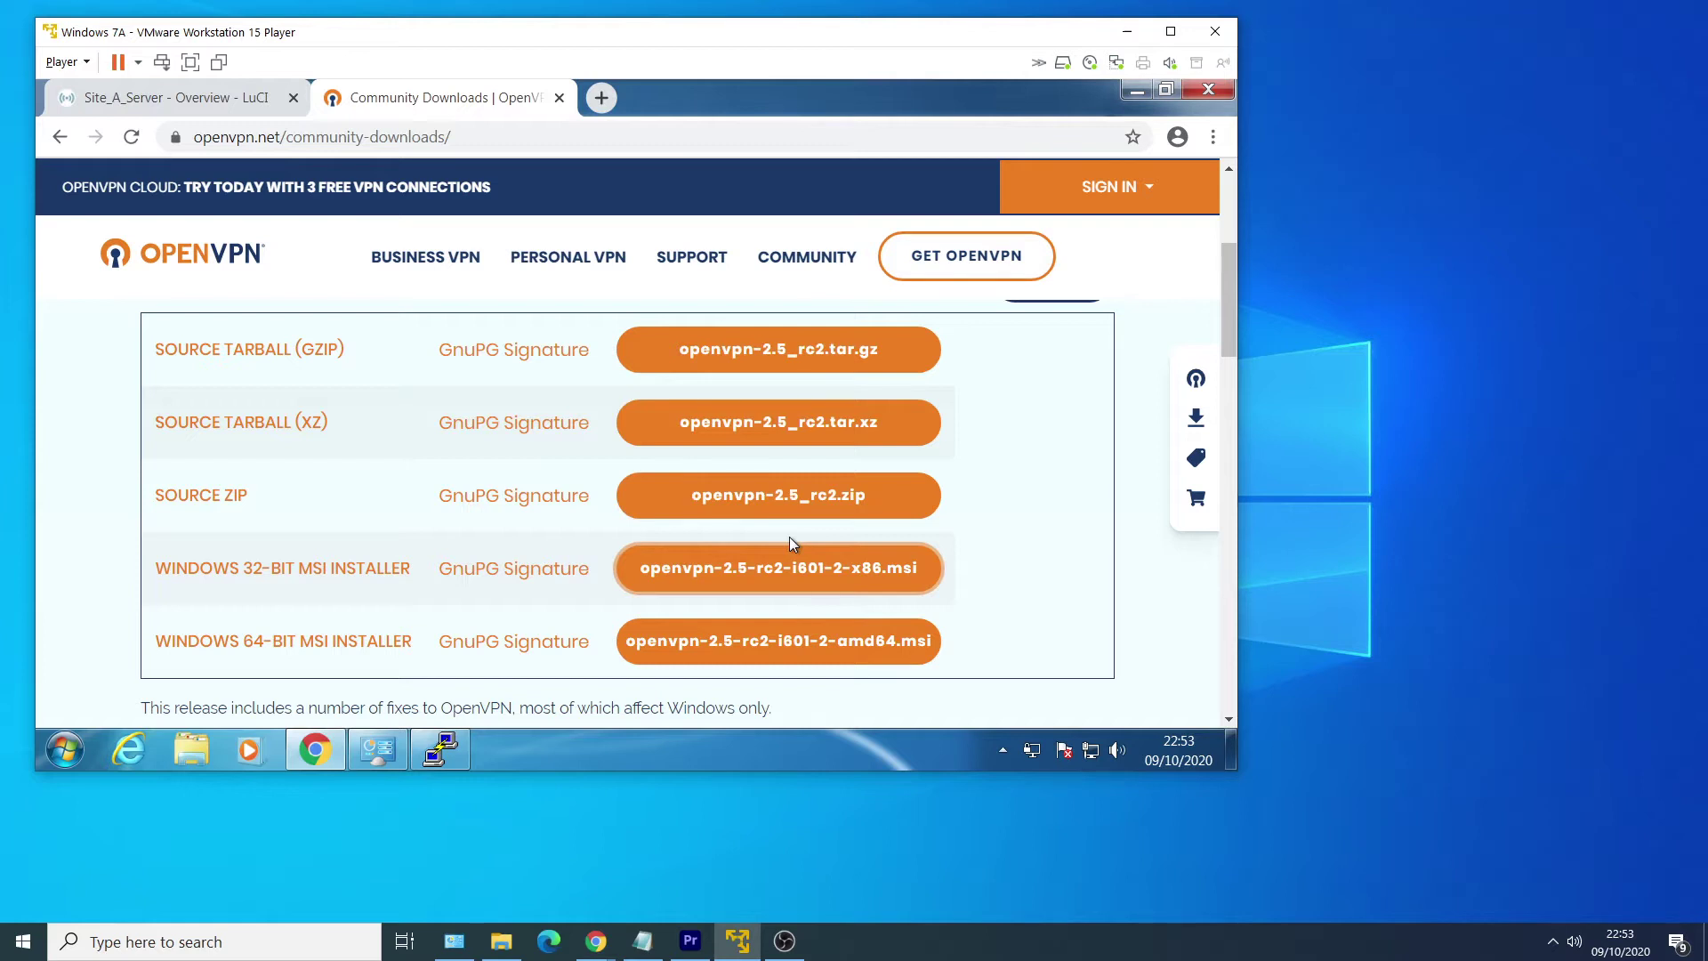
pyautogui.click(1004, 750)
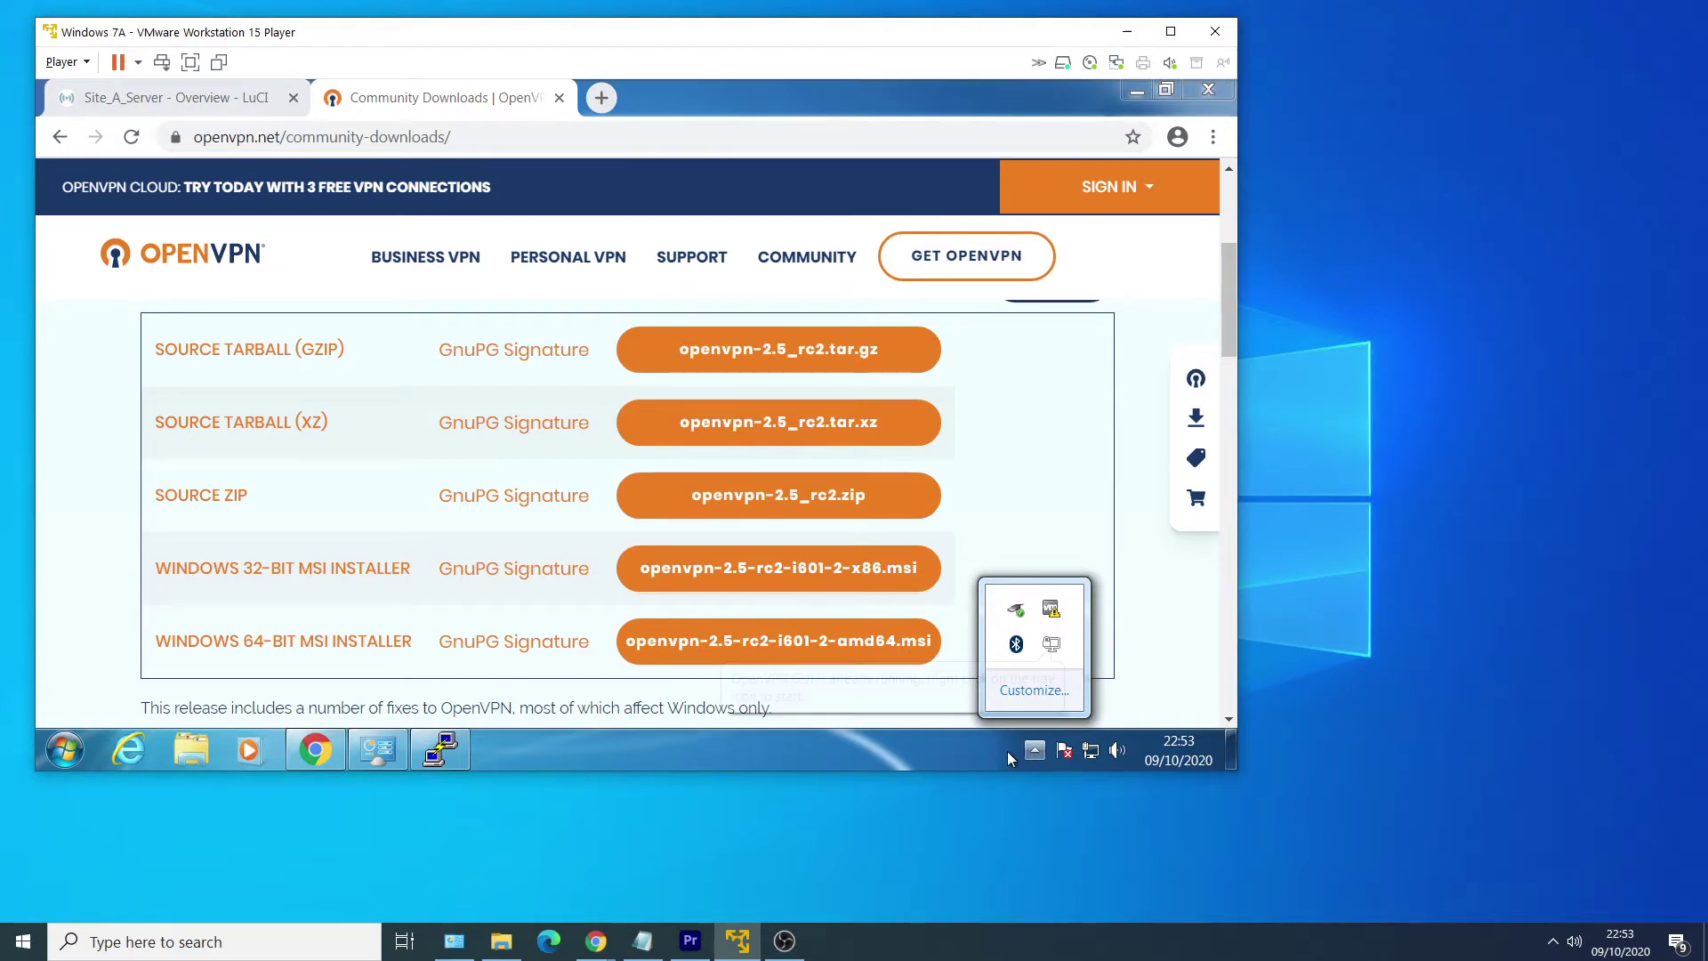
pyautogui.rightClick(1045, 644)
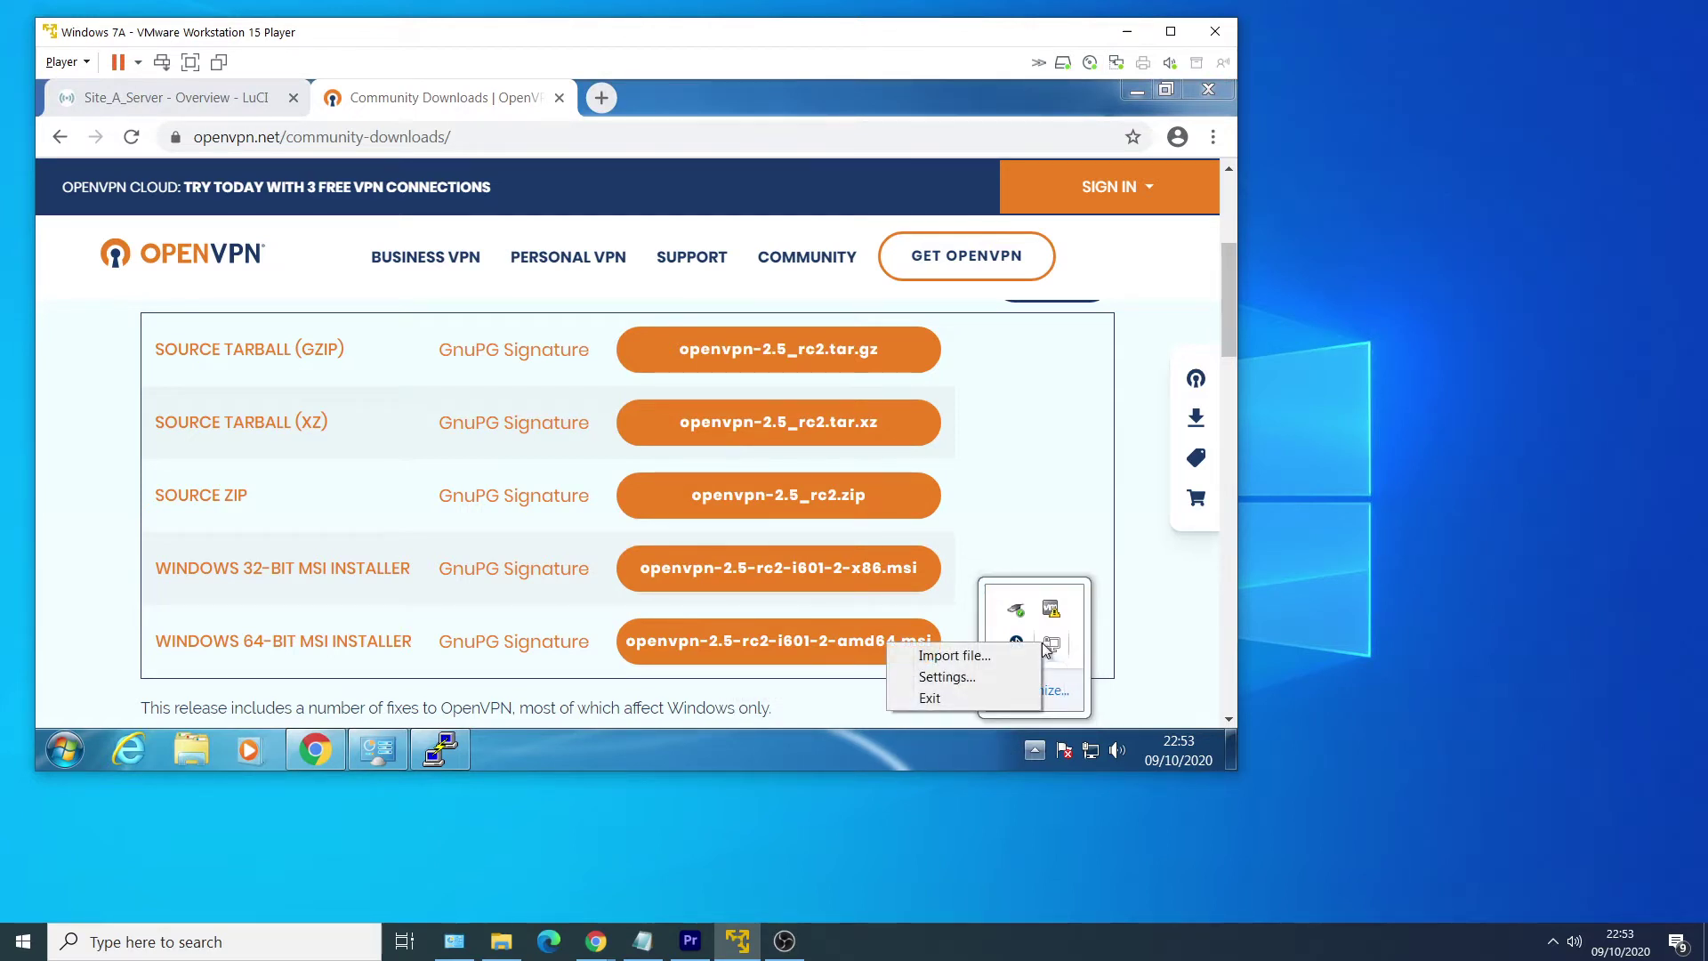
pyautogui.click(989, 678)
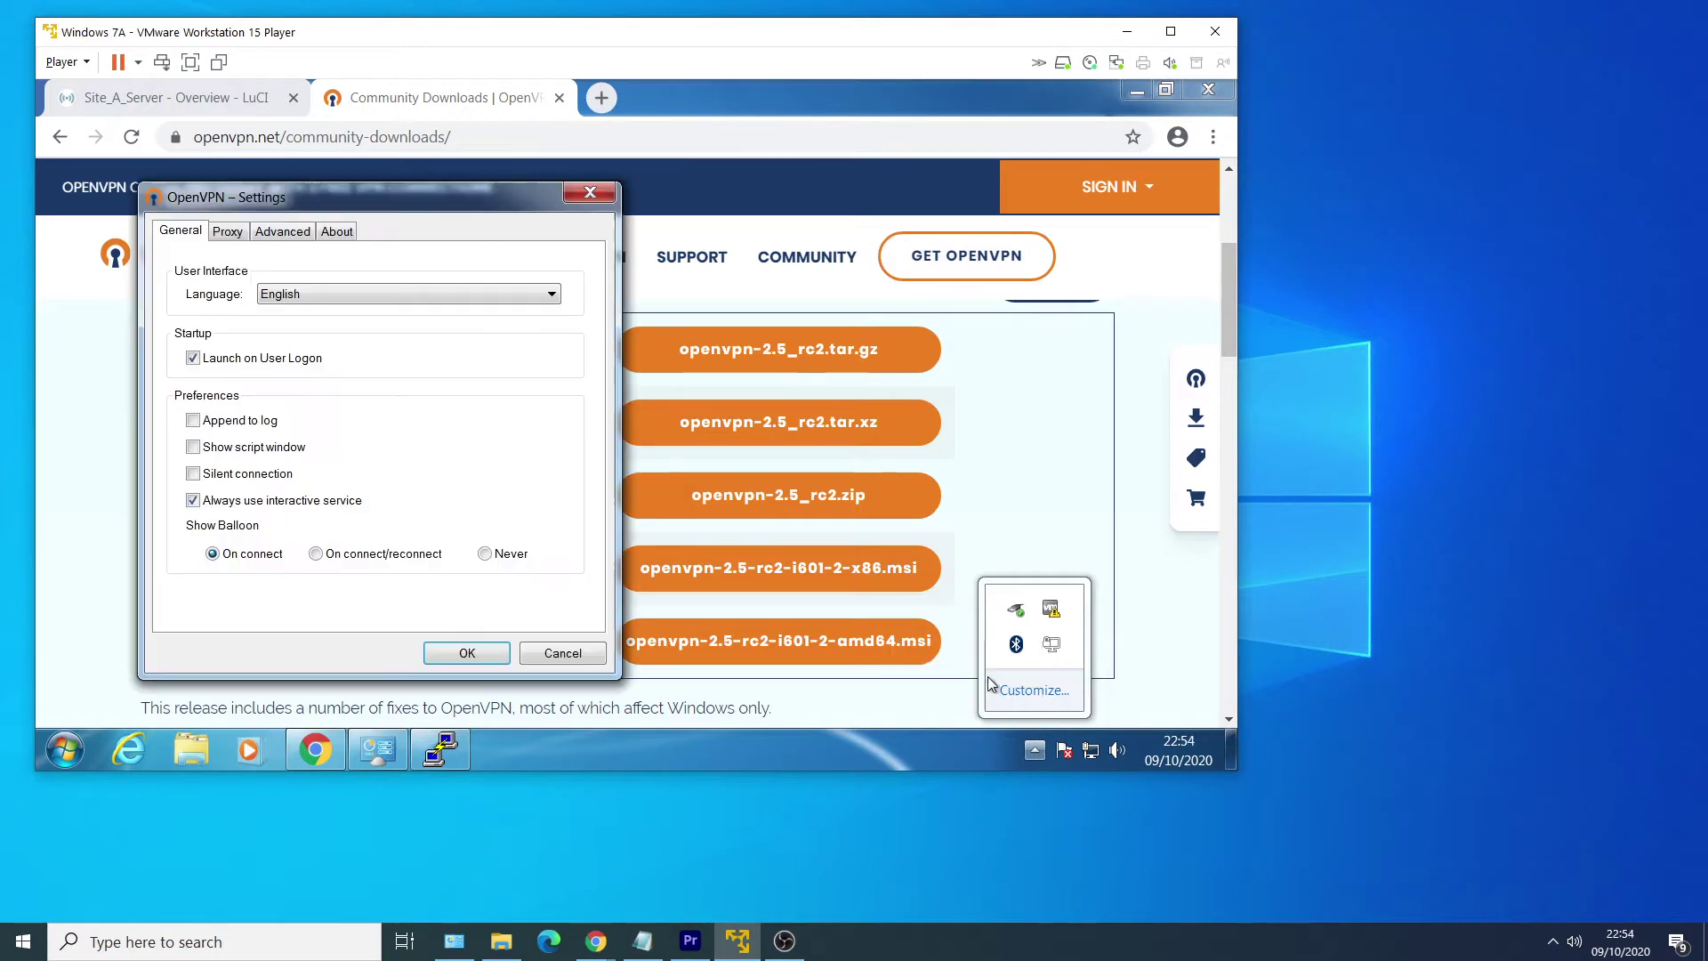
pyautogui.click(305, 361)
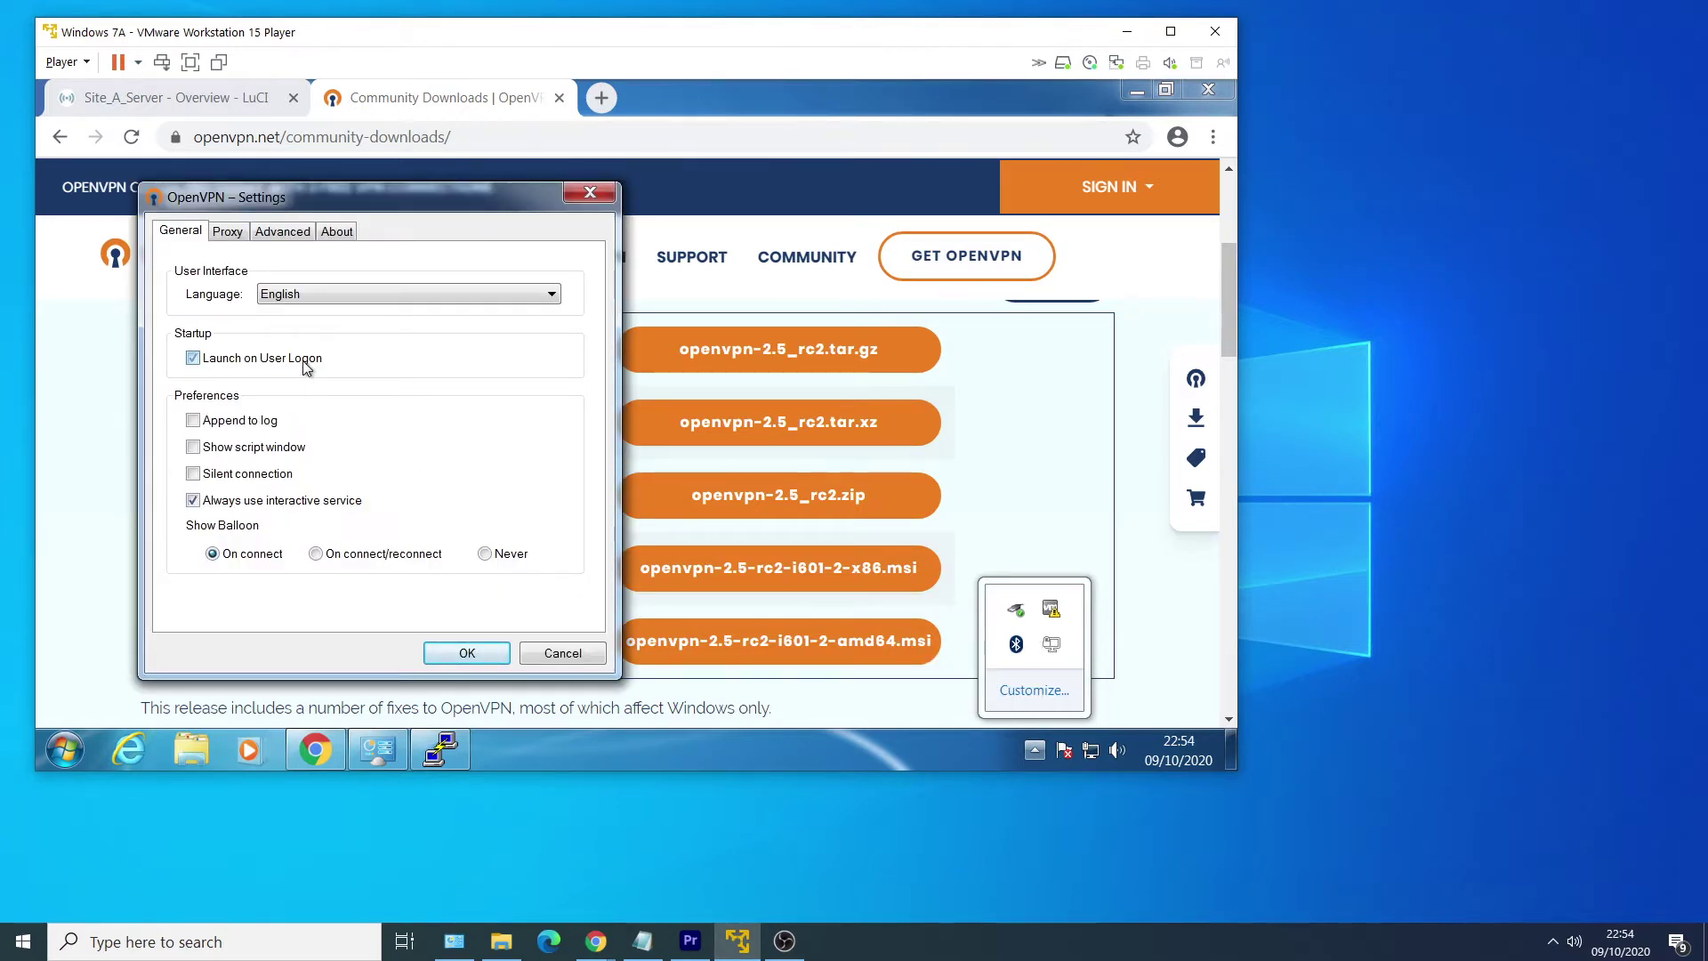
pyautogui.click(489, 661)
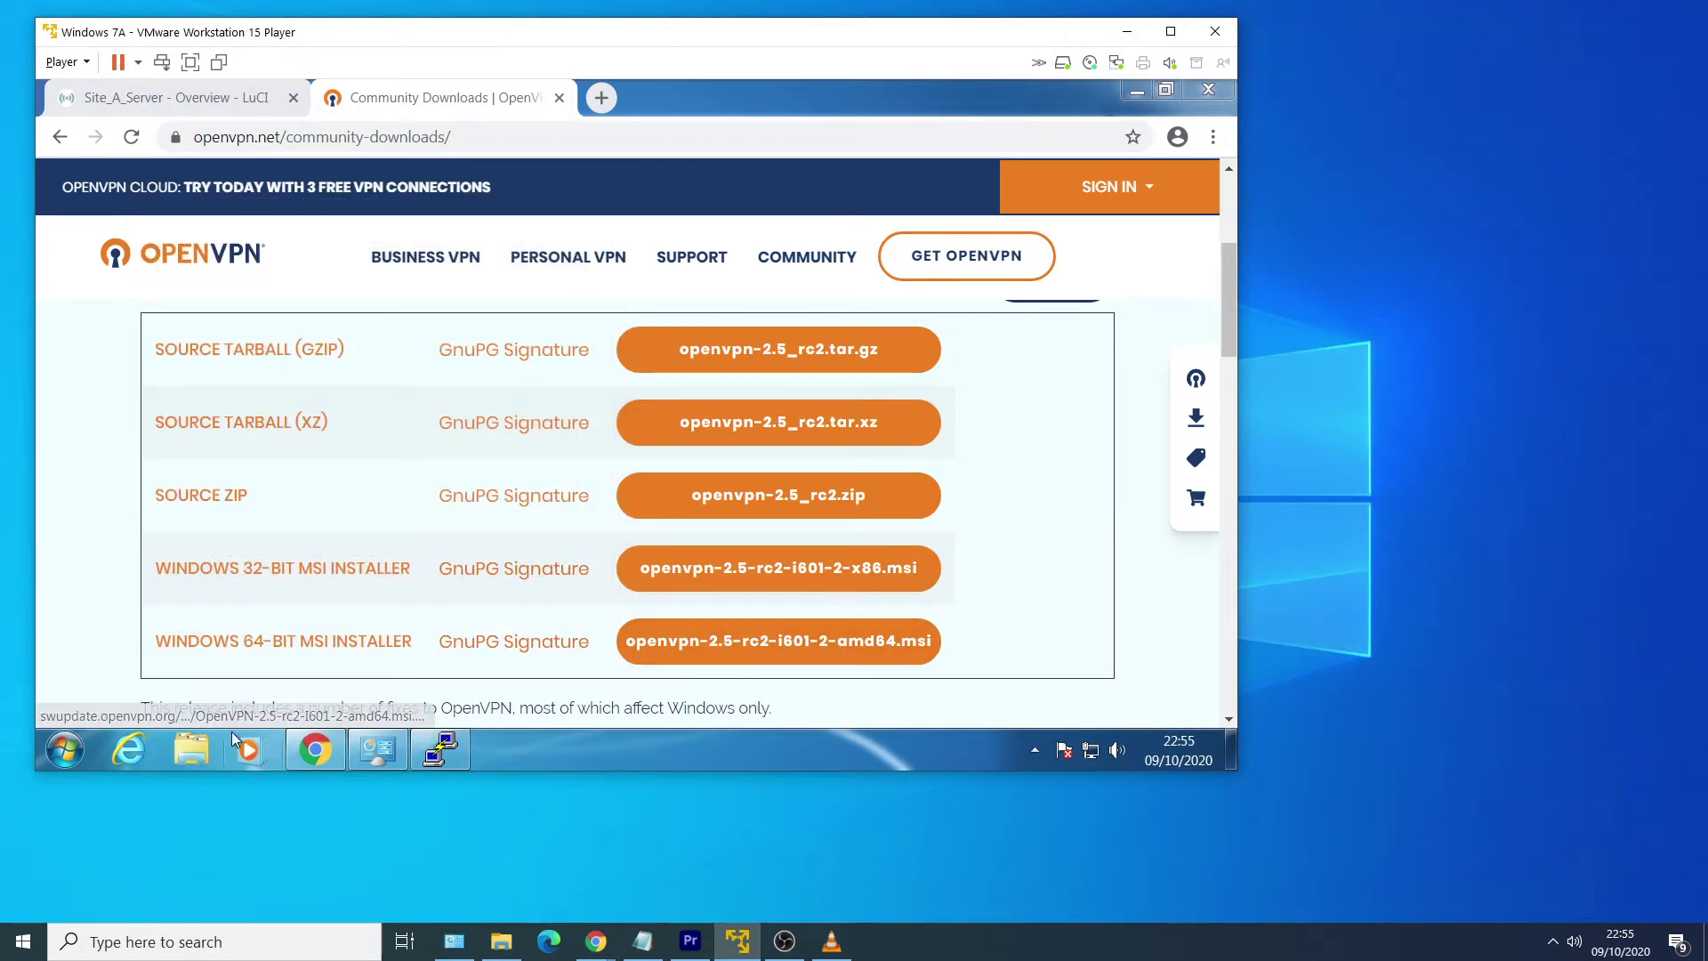
# Browse to C:\Program Files\OpenVPN\easy-rsa and open the easyrsa script in Notepad++.
pyautogui.click(201, 753)
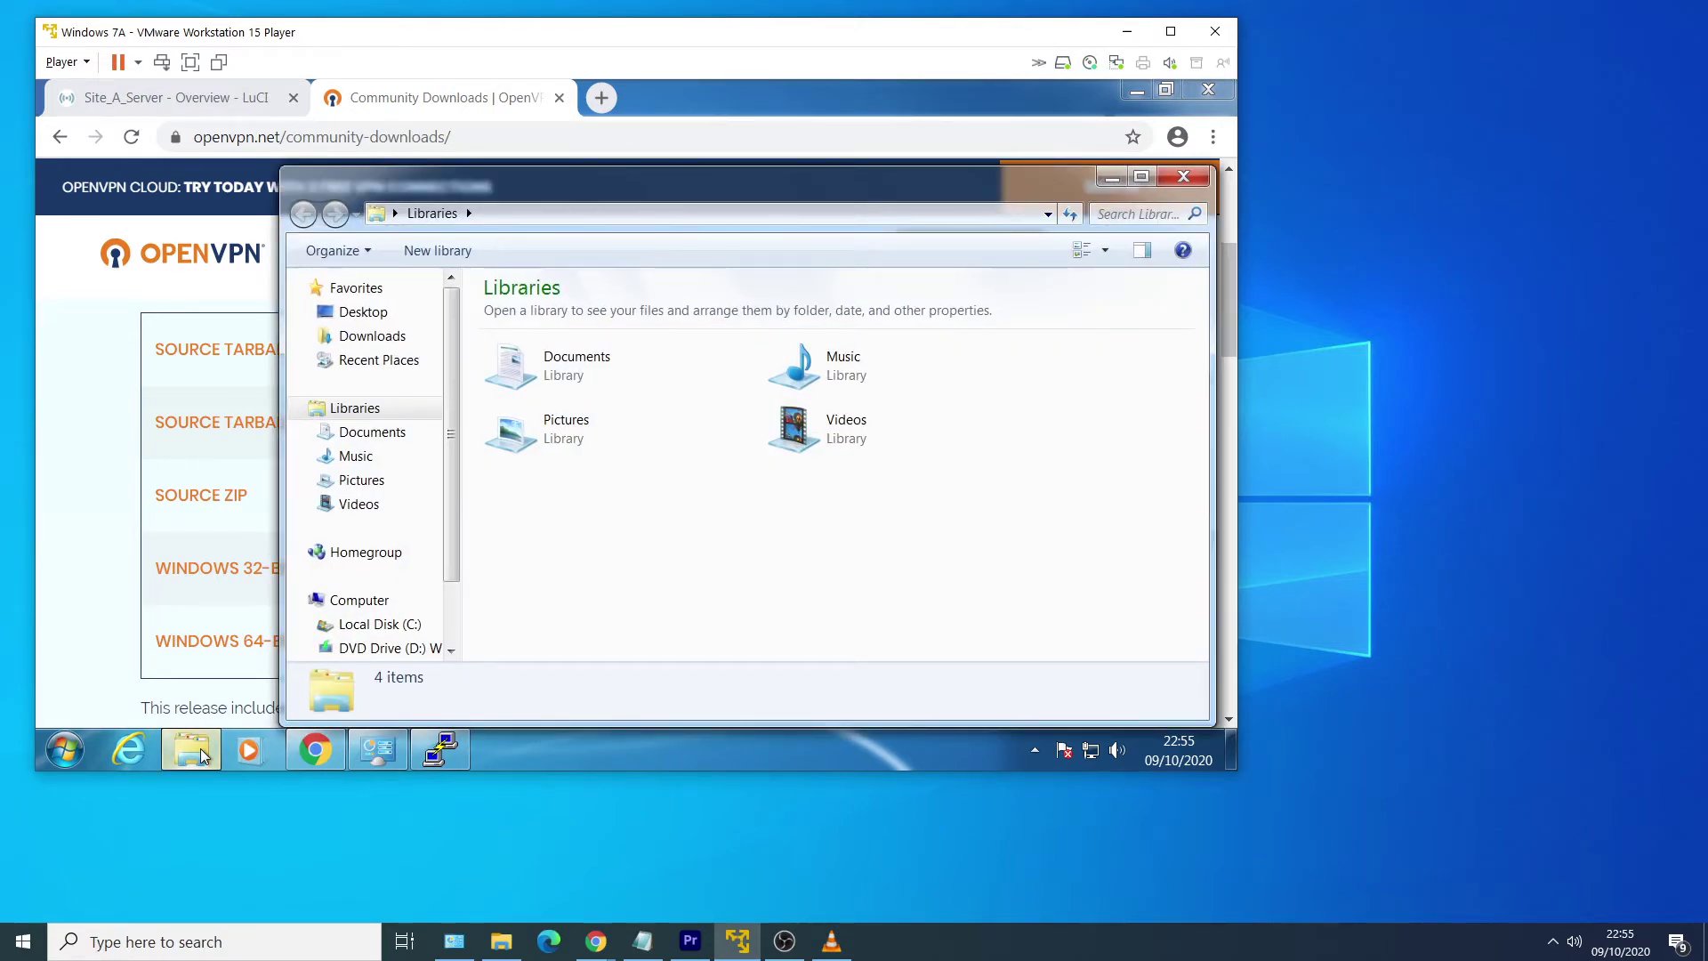
pyautogui.click(405, 624)
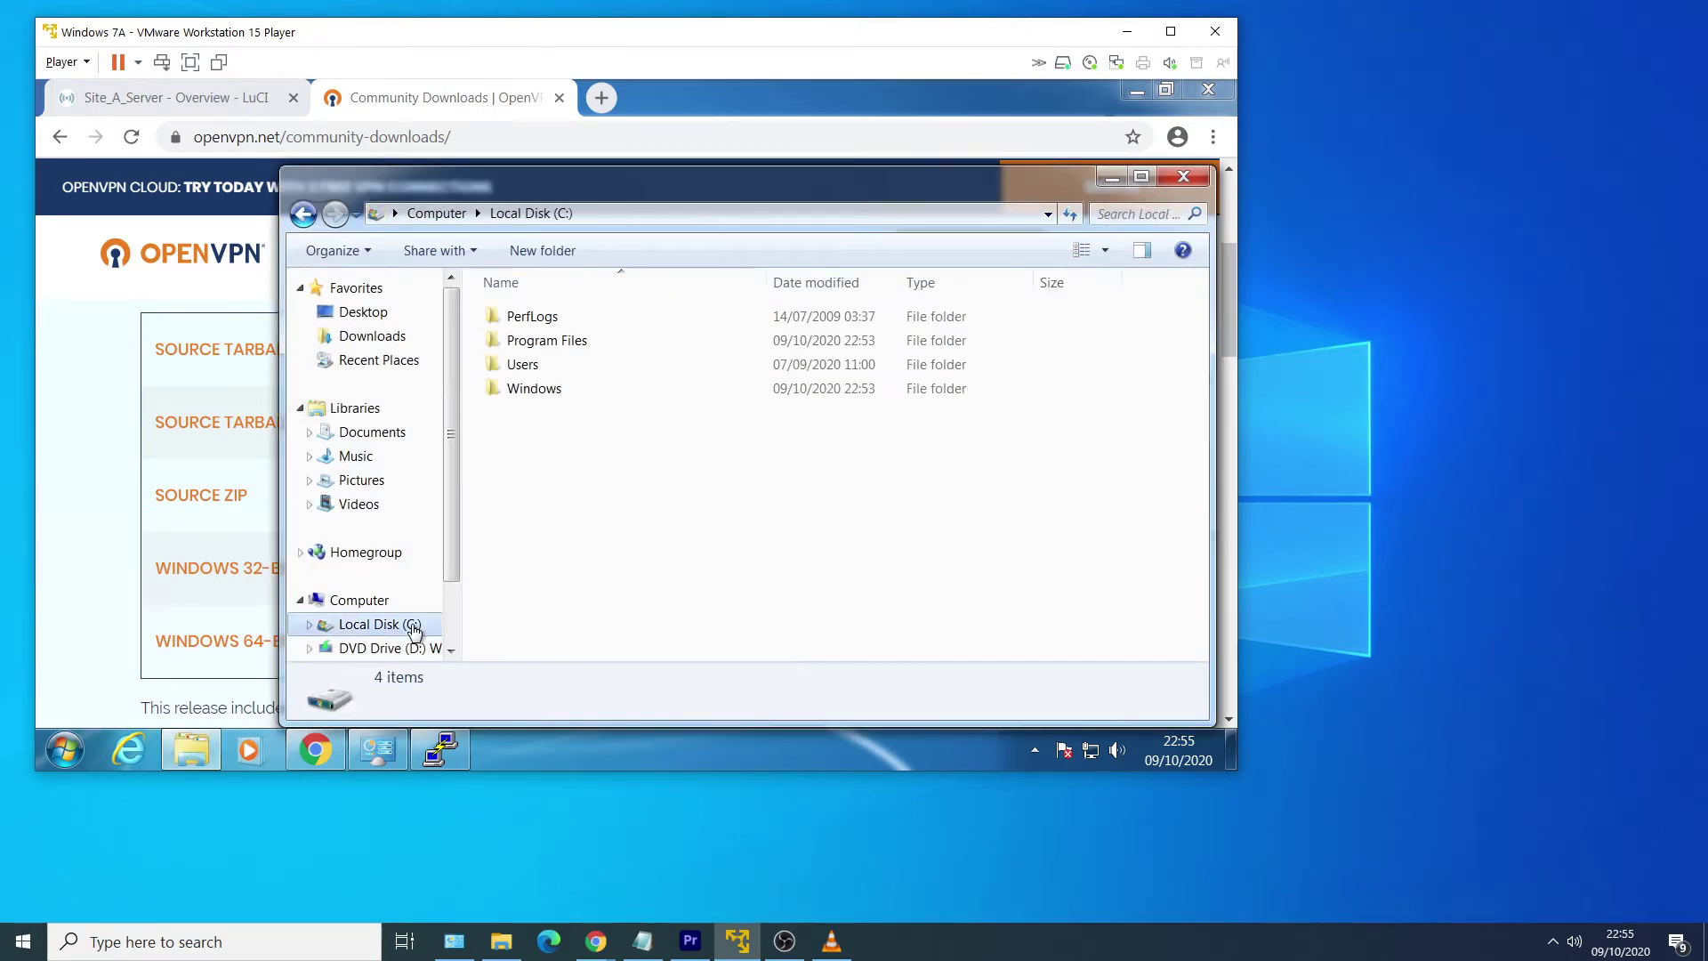
pyautogui.doubleClick(646, 345)
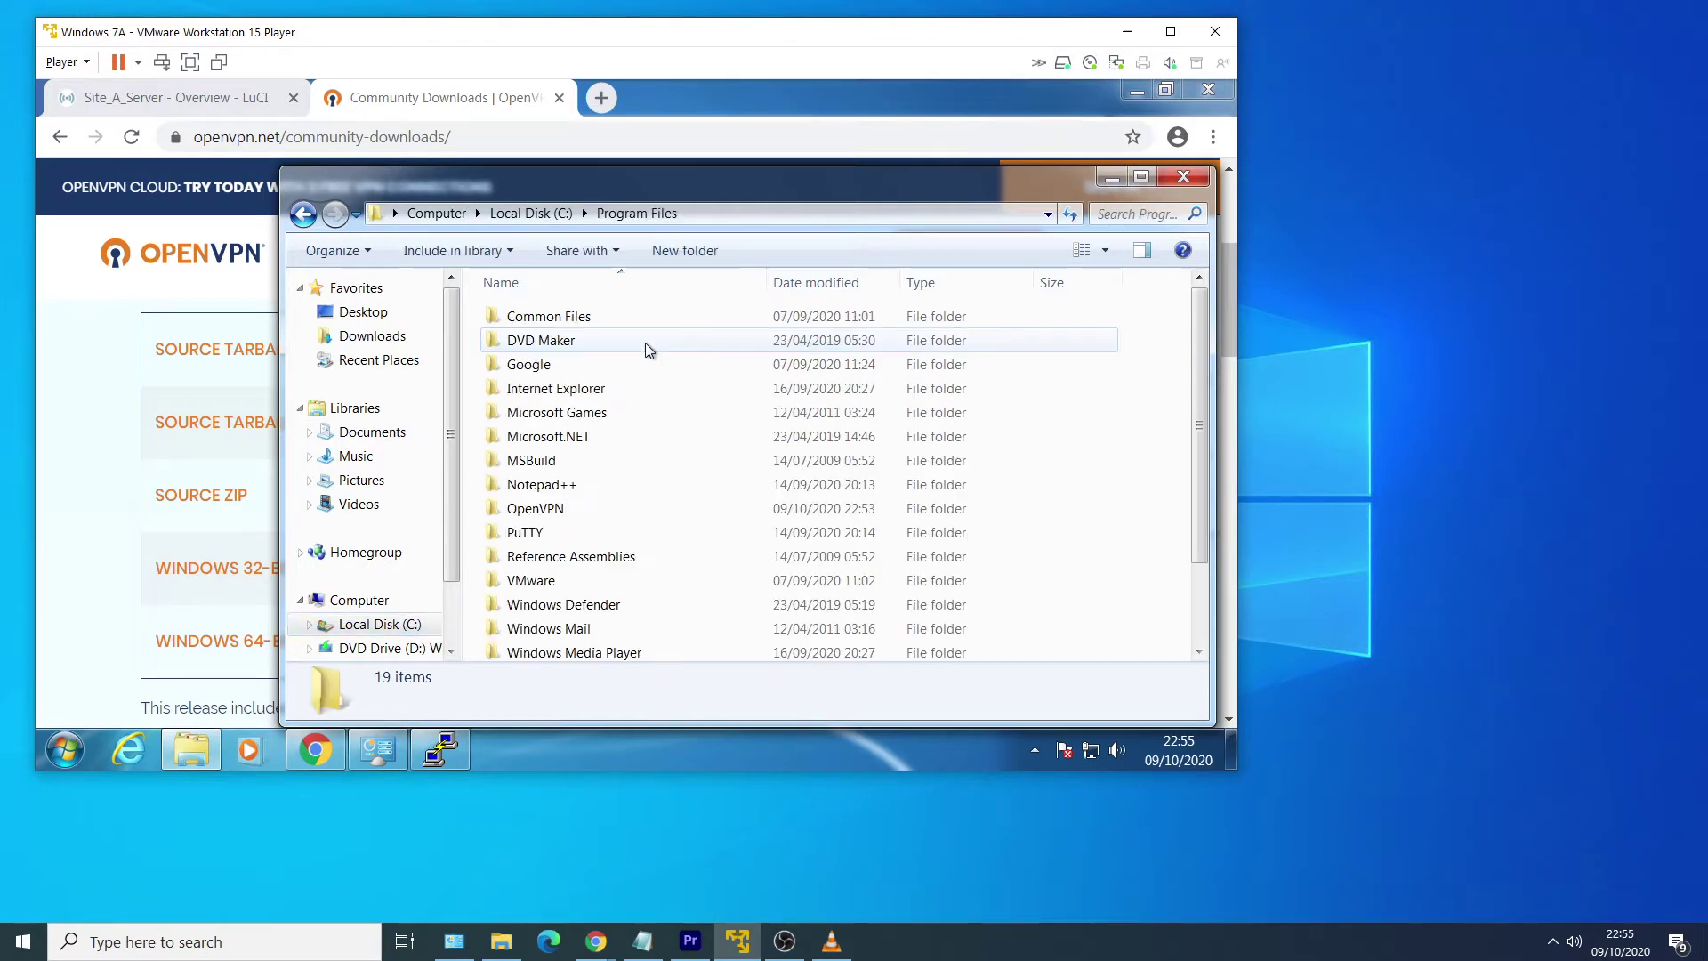
pyautogui.doubleClick(678, 511)
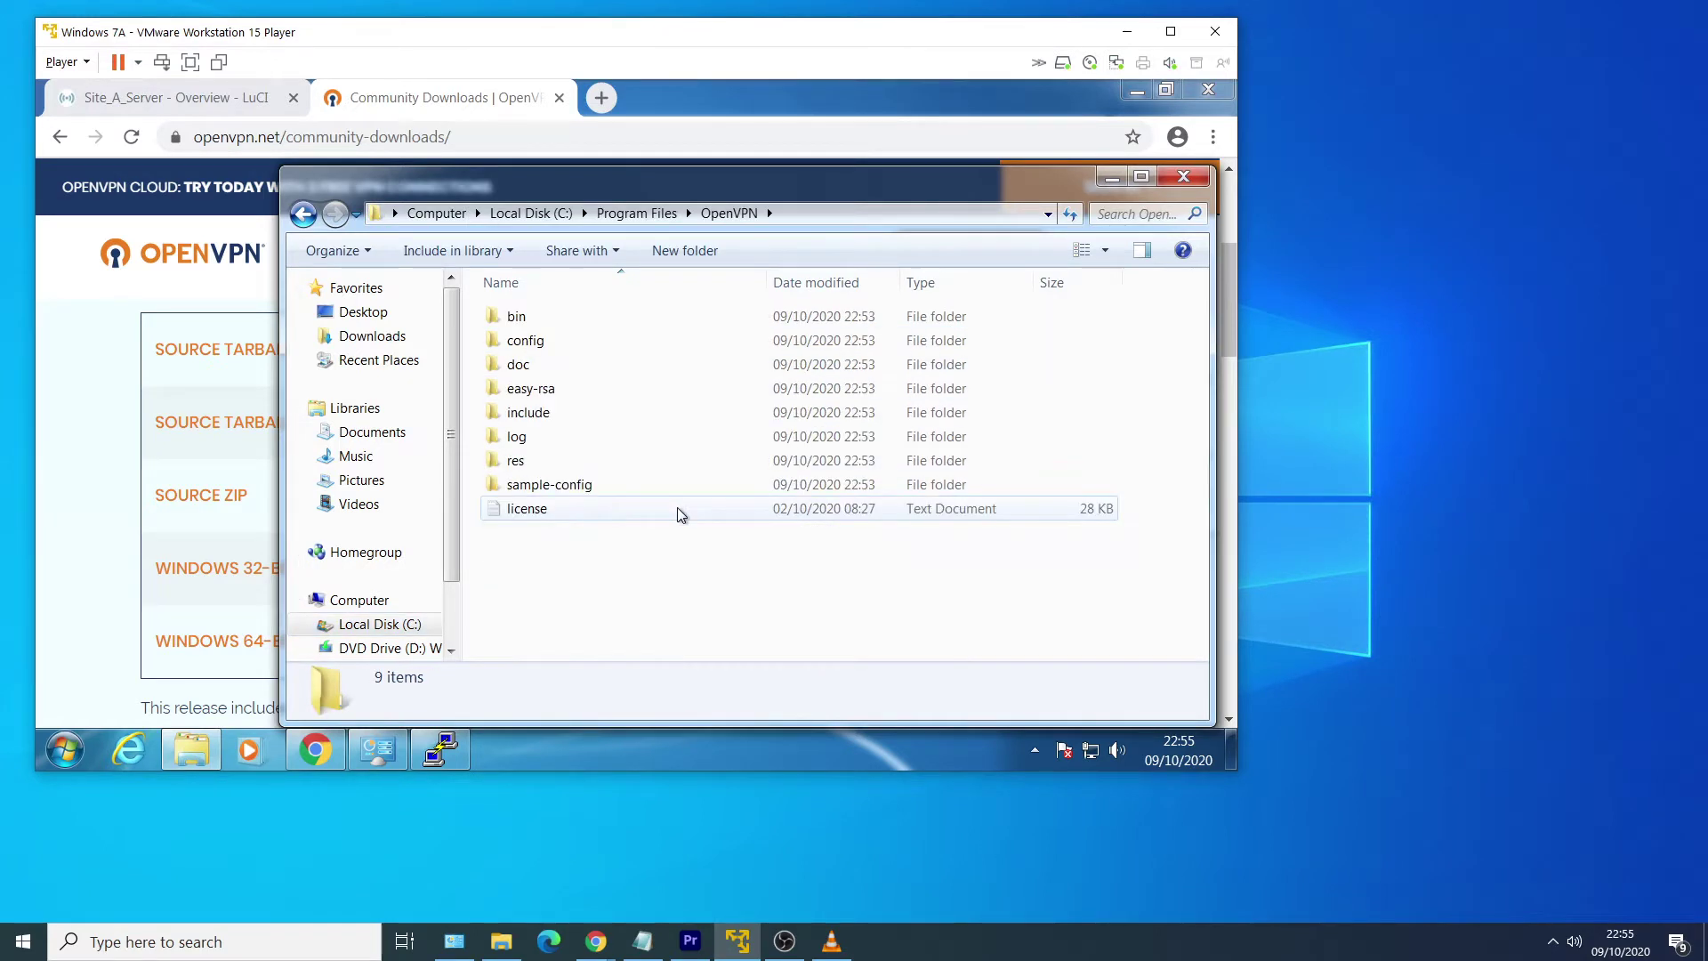
pyautogui.doubleClick(646, 388)
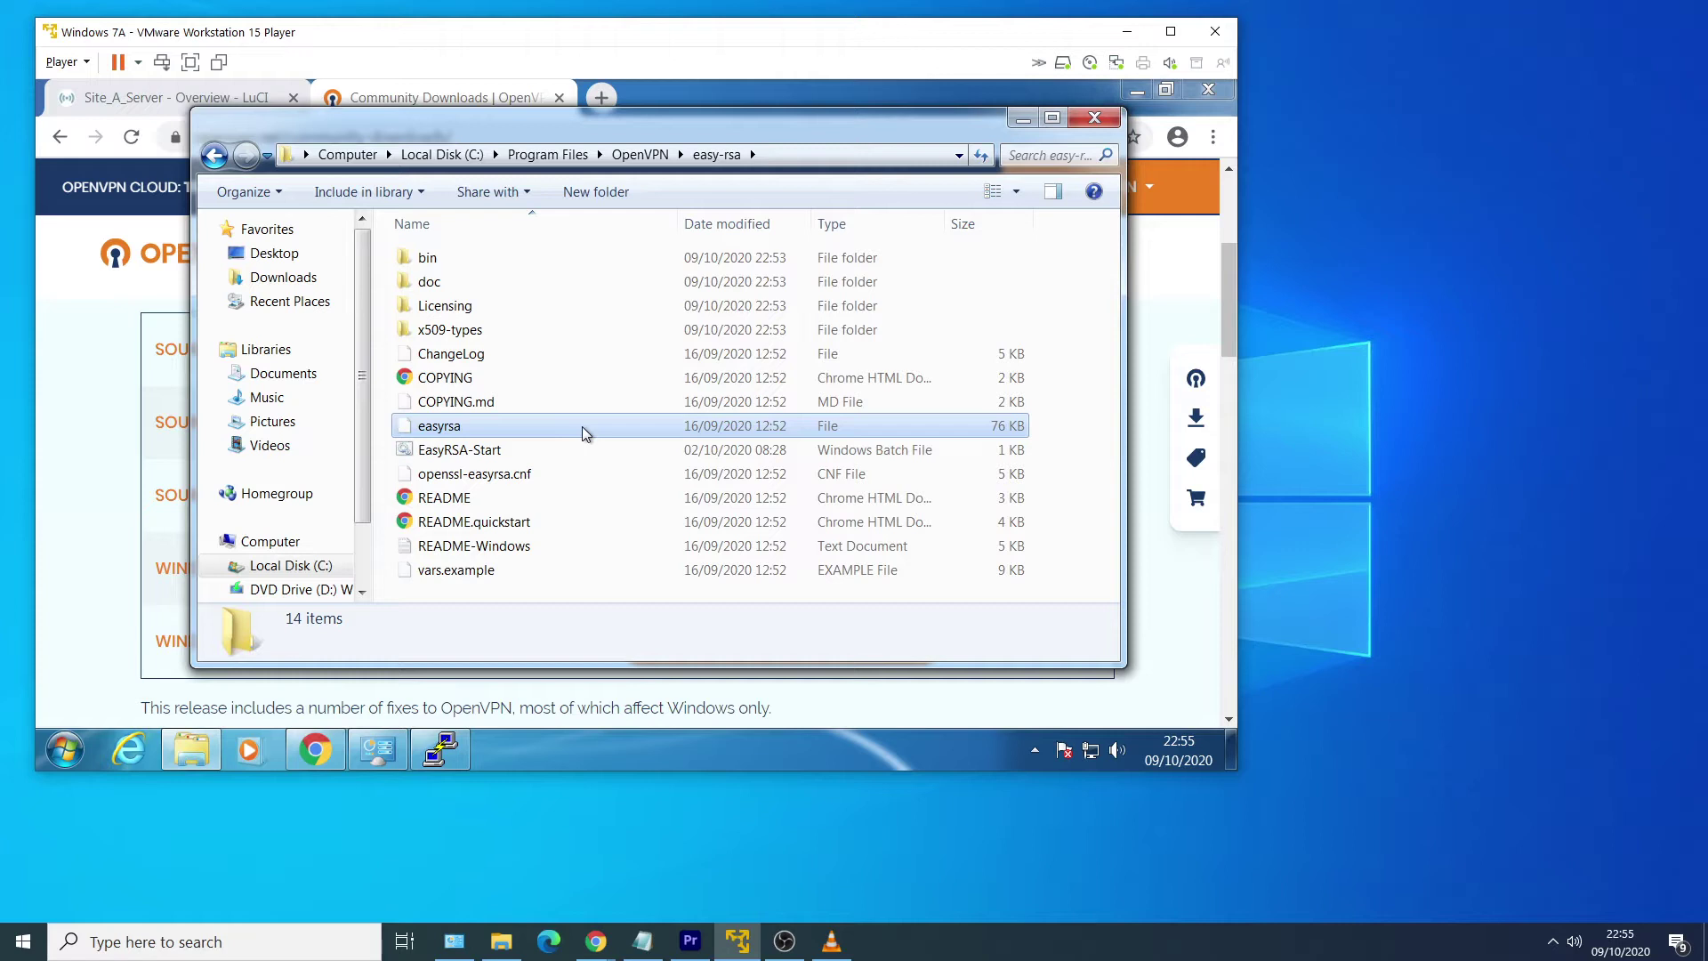
pyautogui.click(580, 425)
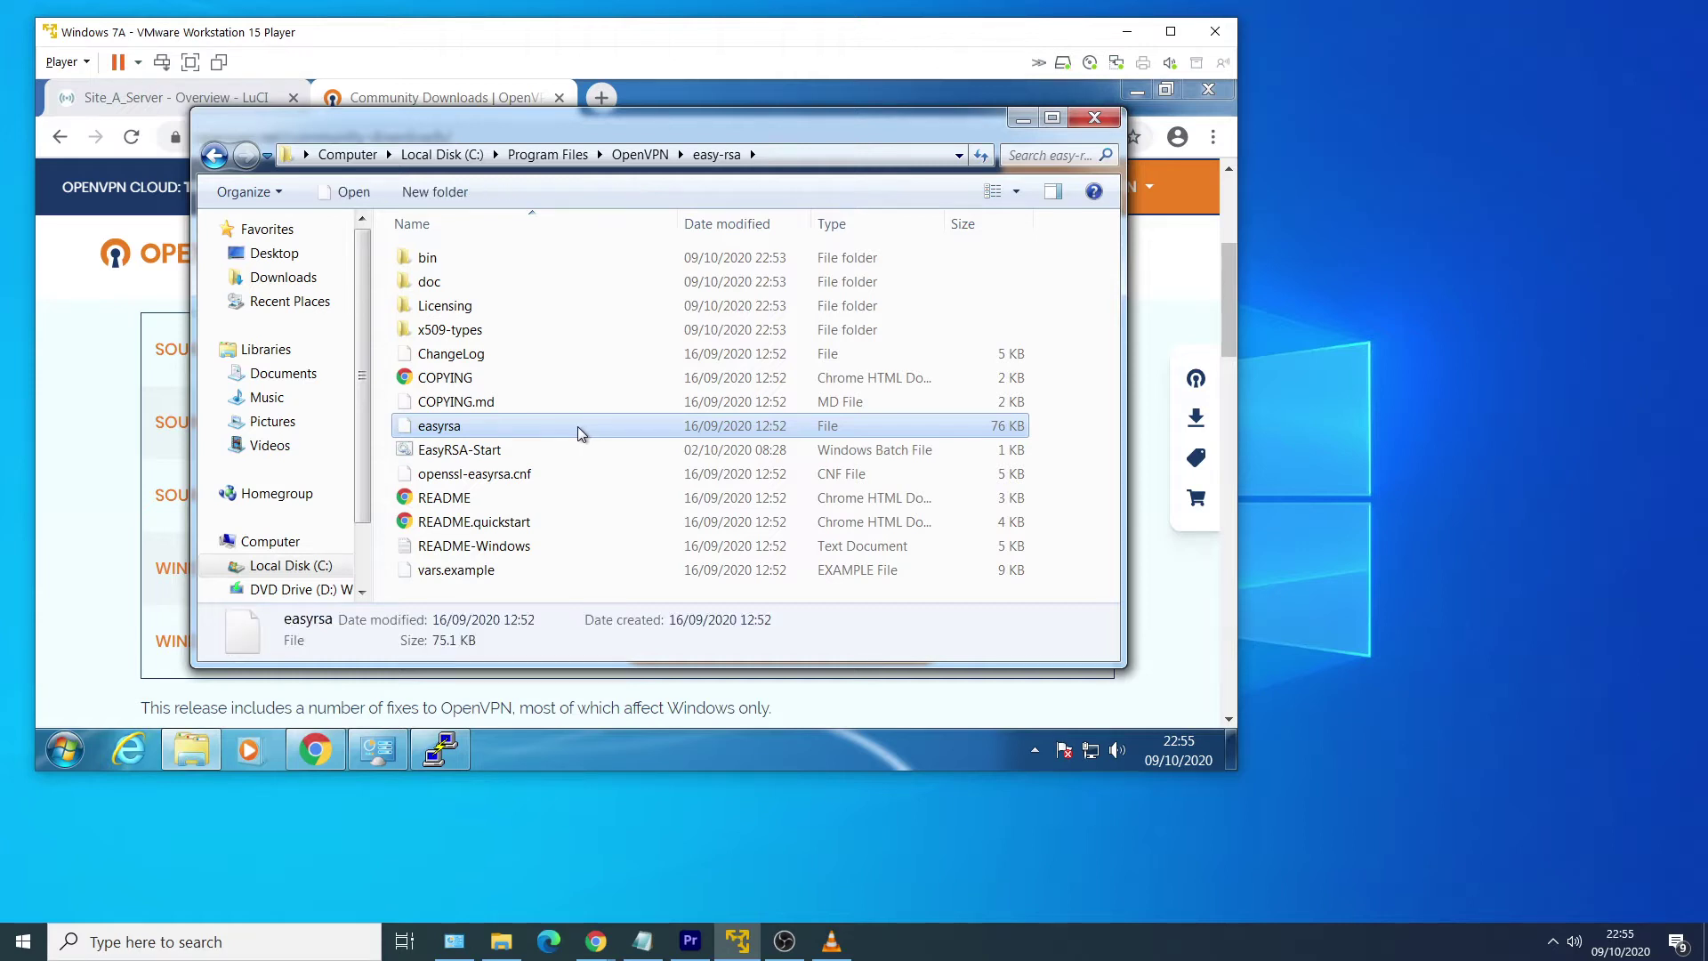
pyautogui.rightClick(579, 425)
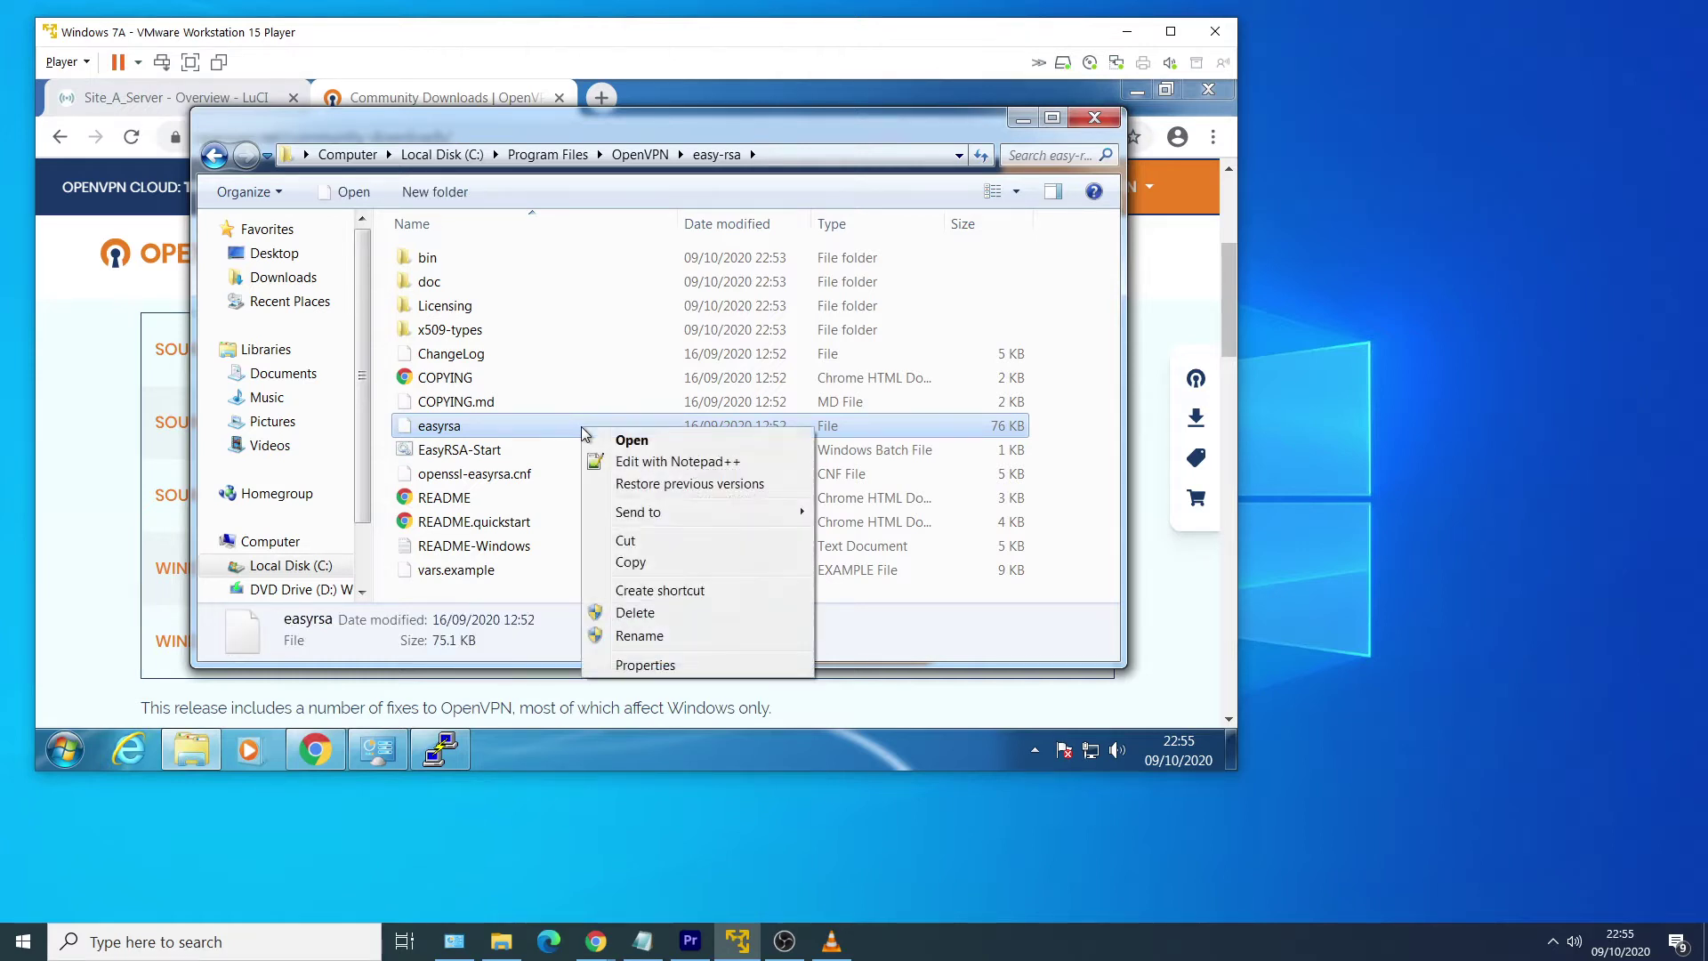
pyautogui.click(700, 464)
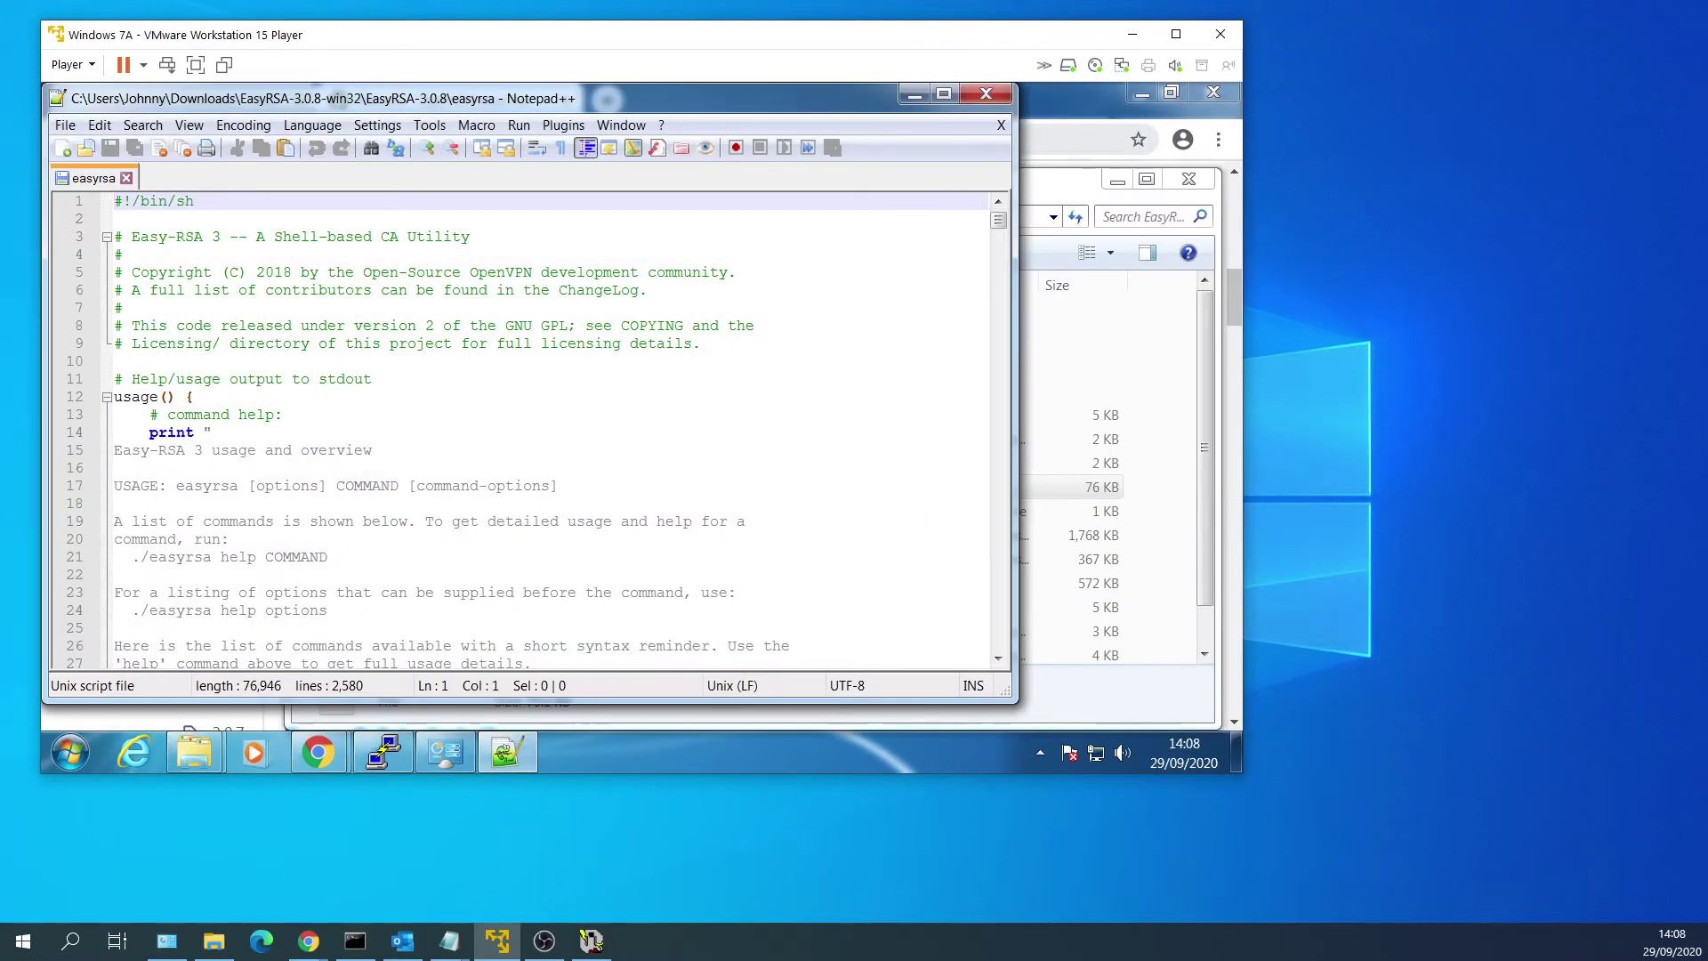
# Search the easyrsa script for EASYRSA_REQ_COUNTRY to reach the default values around line 1715.
pyautogui.click(435, 344)
pyautogui.doubleClick(436, 343)
pyautogui.hotkey('ctrl', 'f')
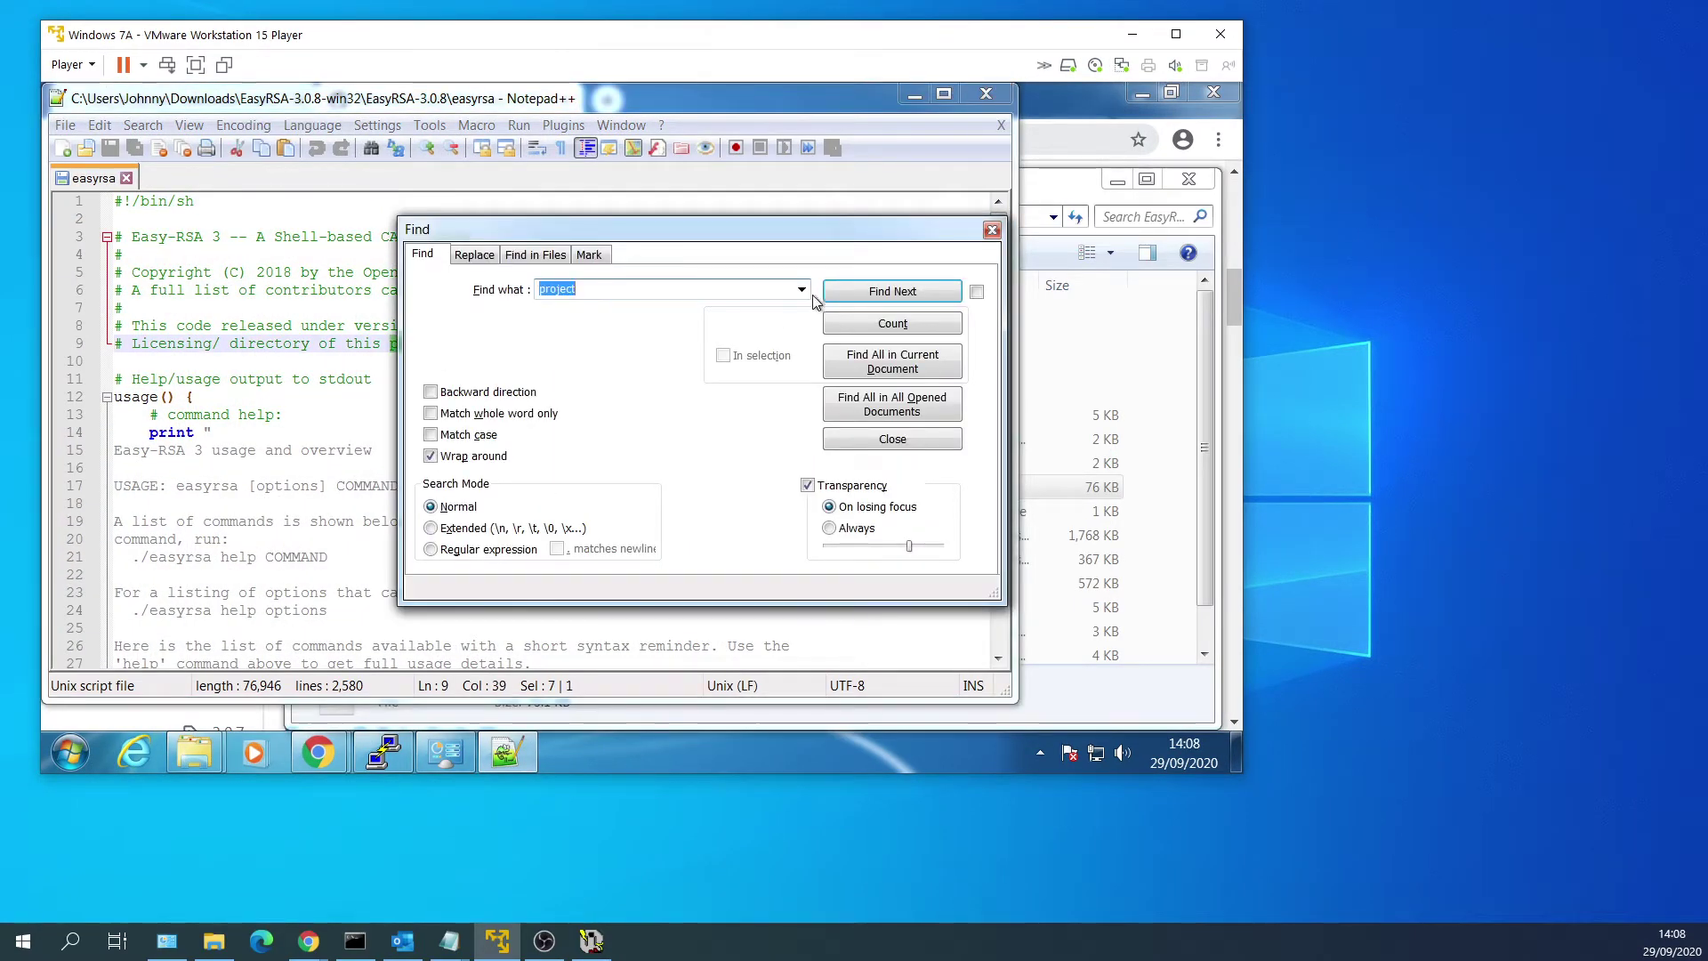
pyautogui.click(801, 290)
pyautogui.click(614, 308)
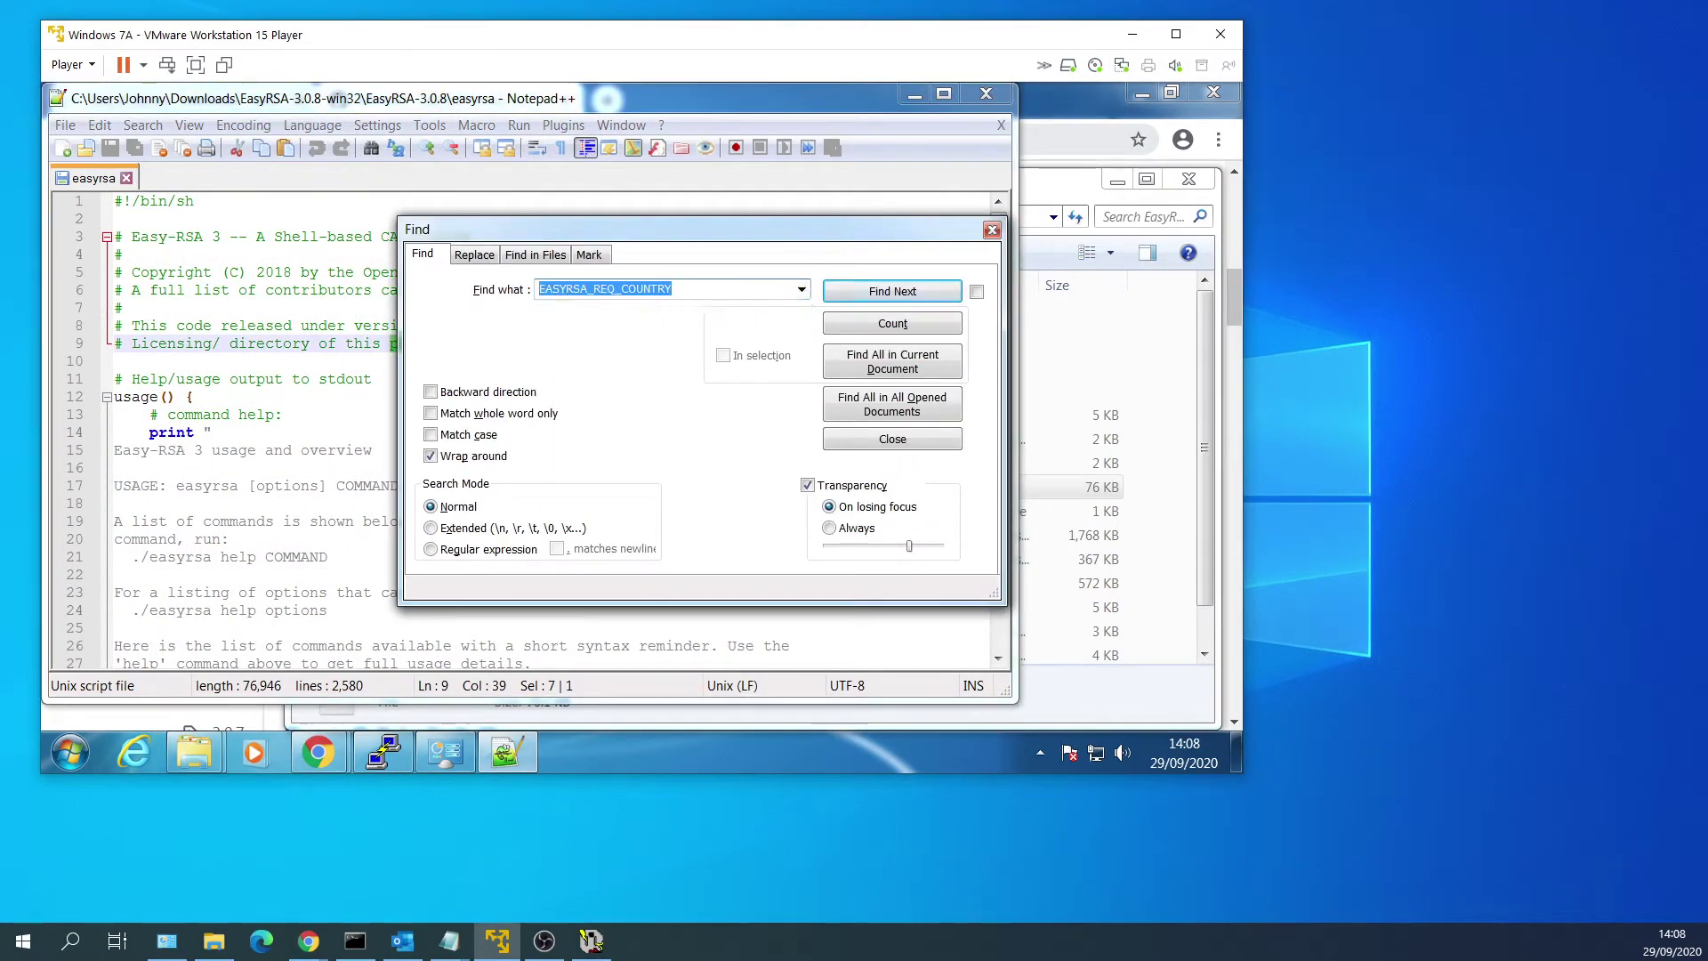
pyautogui.click(892, 293)
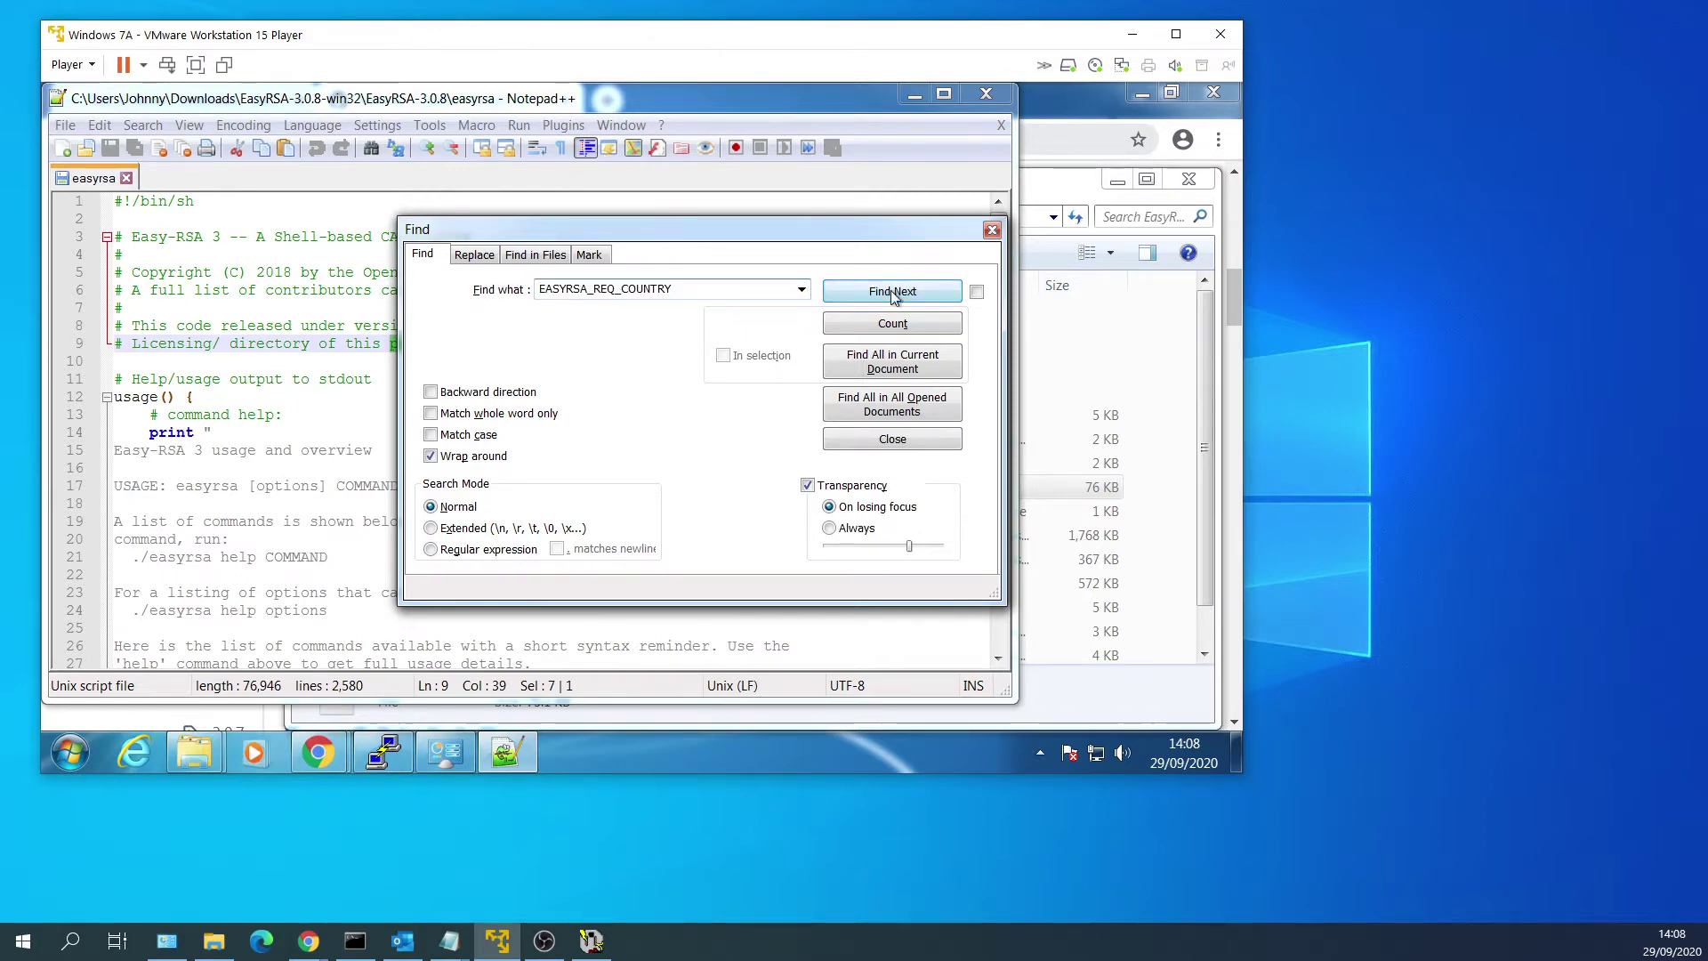
pyautogui.click(991, 230)
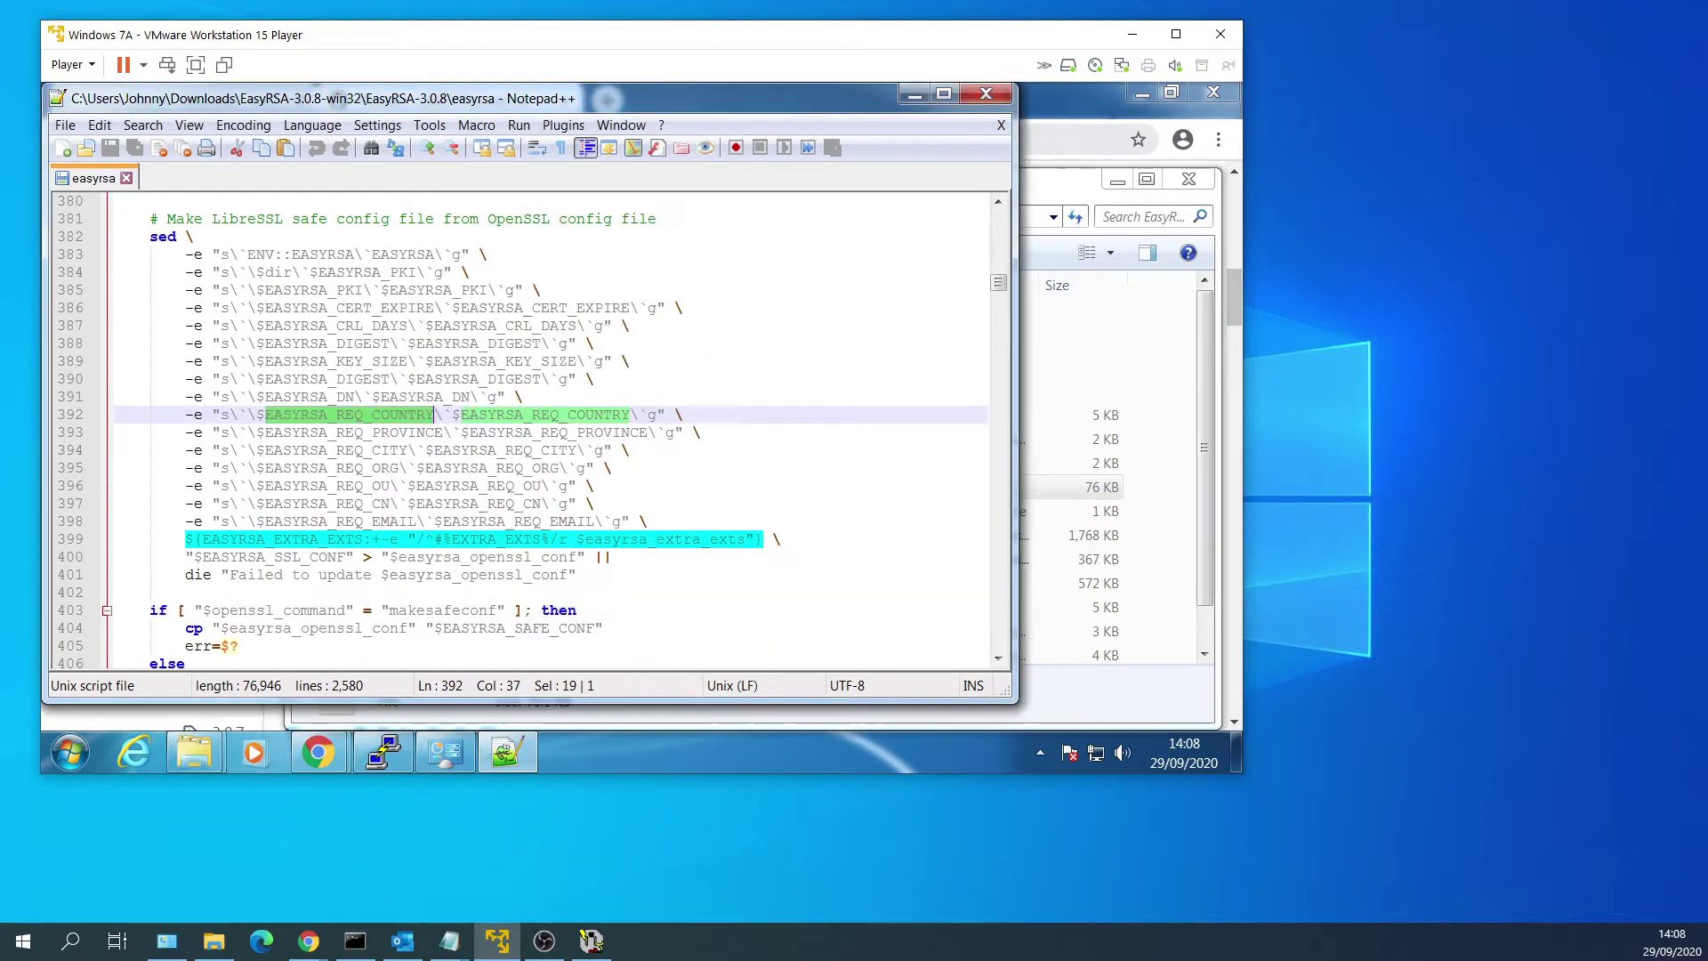
pyautogui.hotkey('ctrl', 'f')
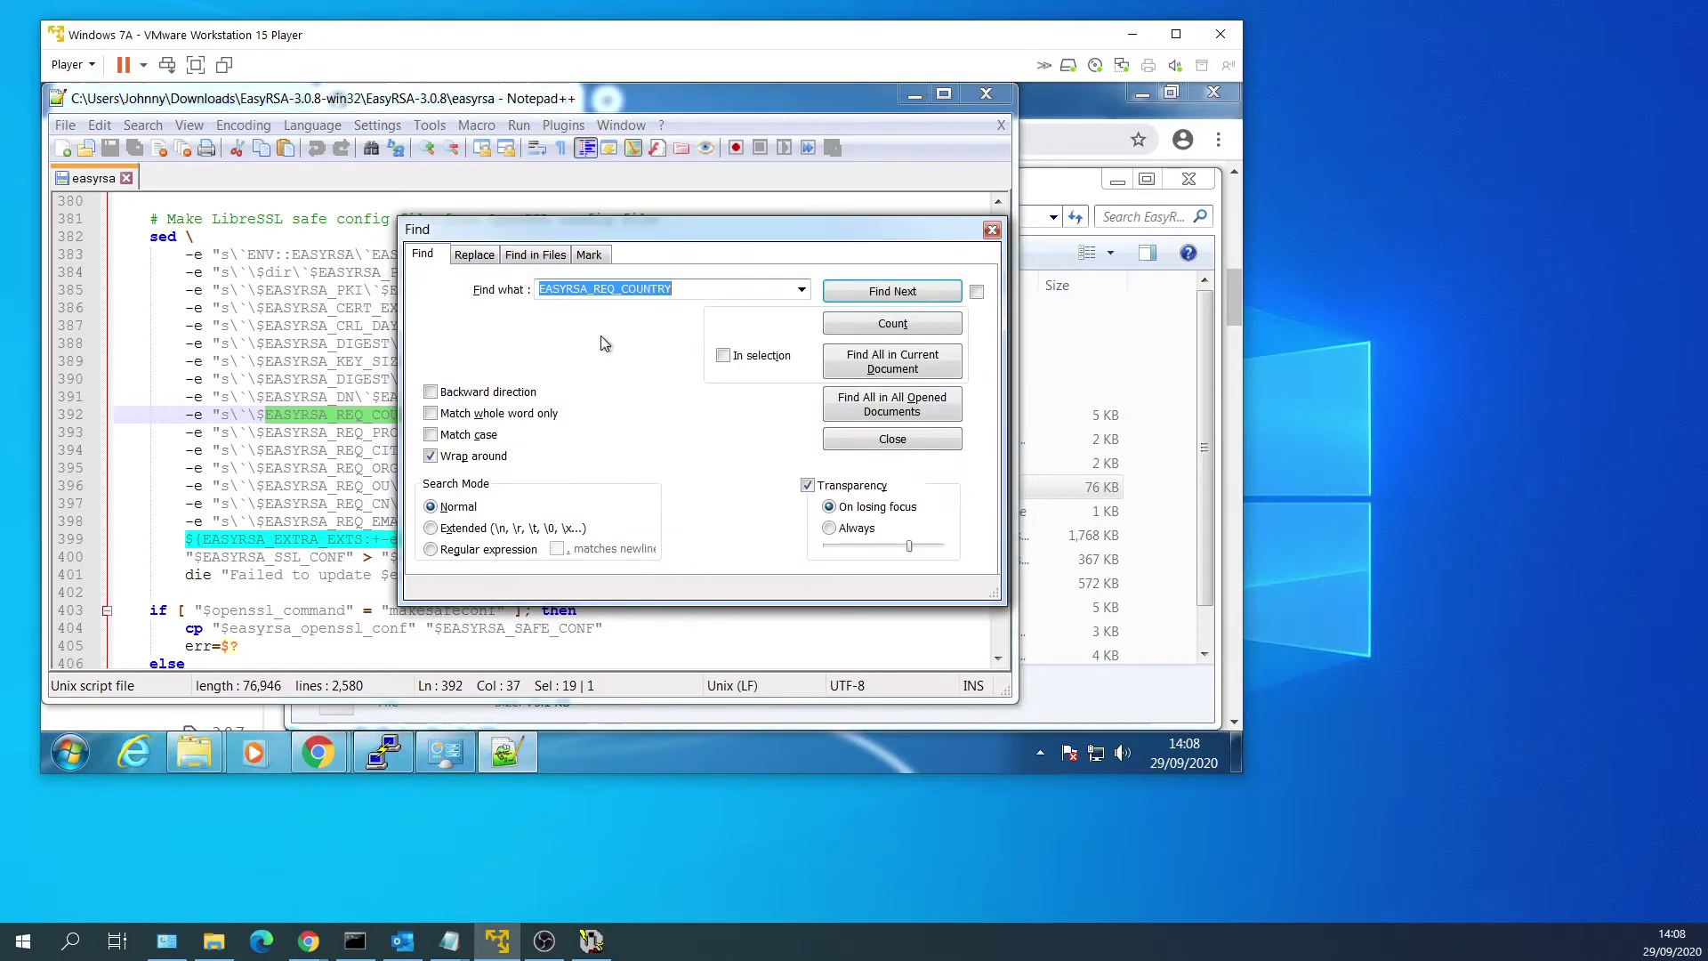
pyautogui.click(881, 290)
pyautogui.click(881, 290)
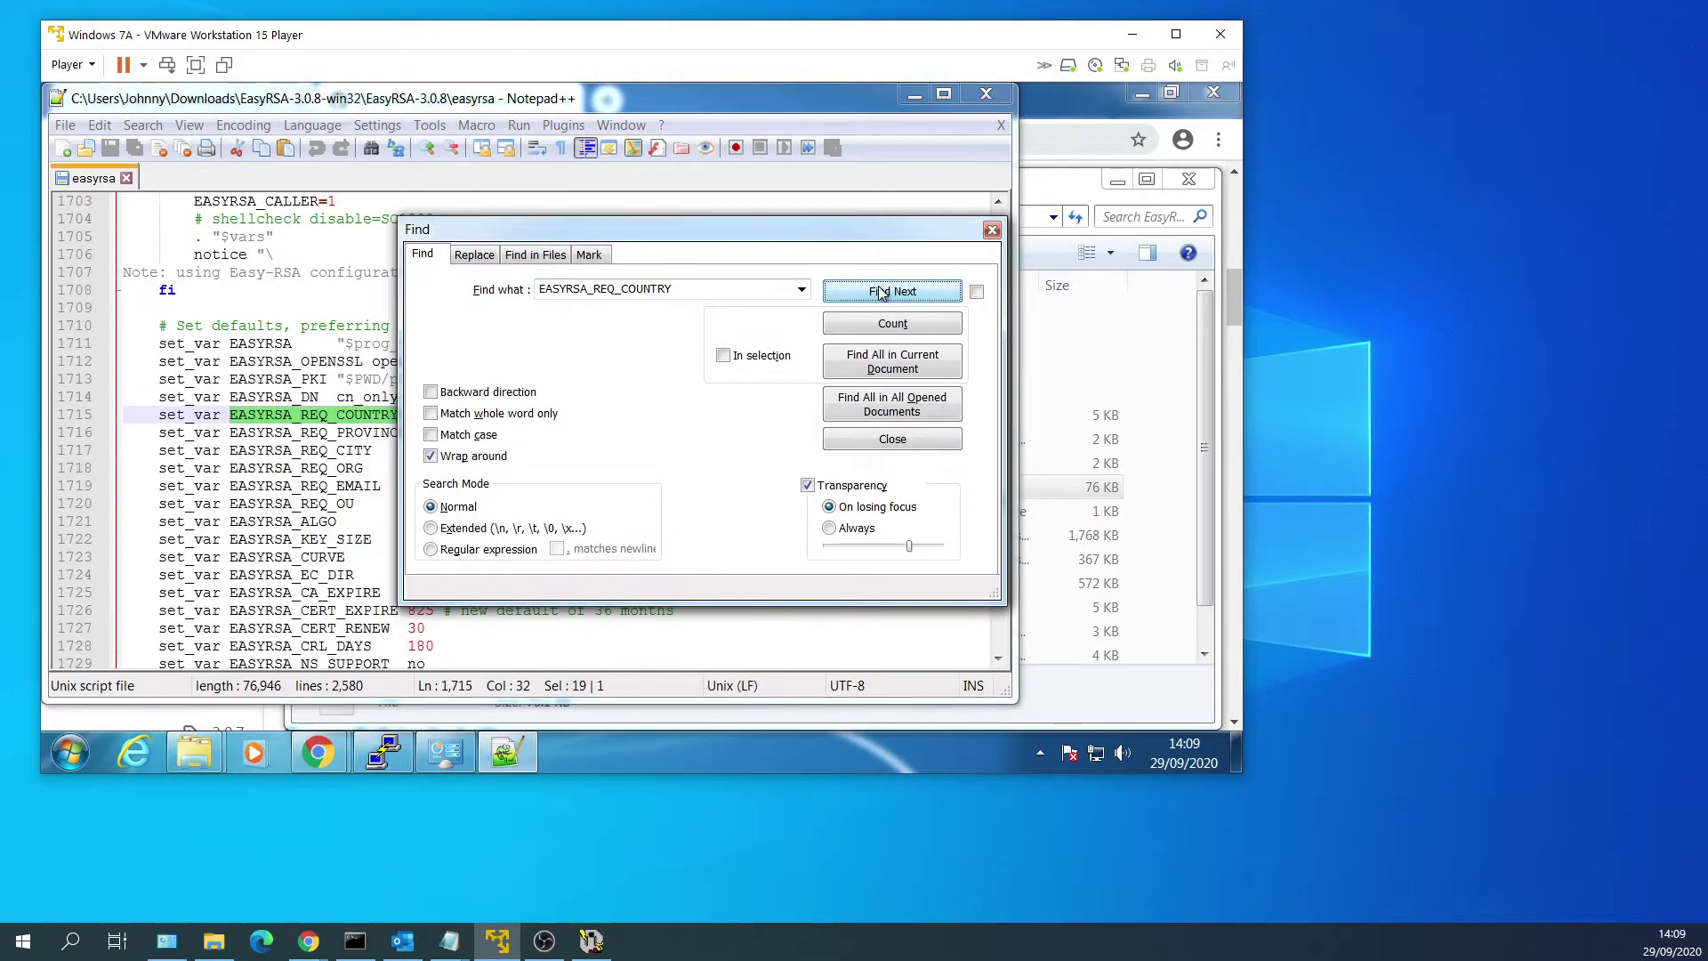
pyautogui.press('Escape')
pyautogui.scroll(-1, 392, 375)
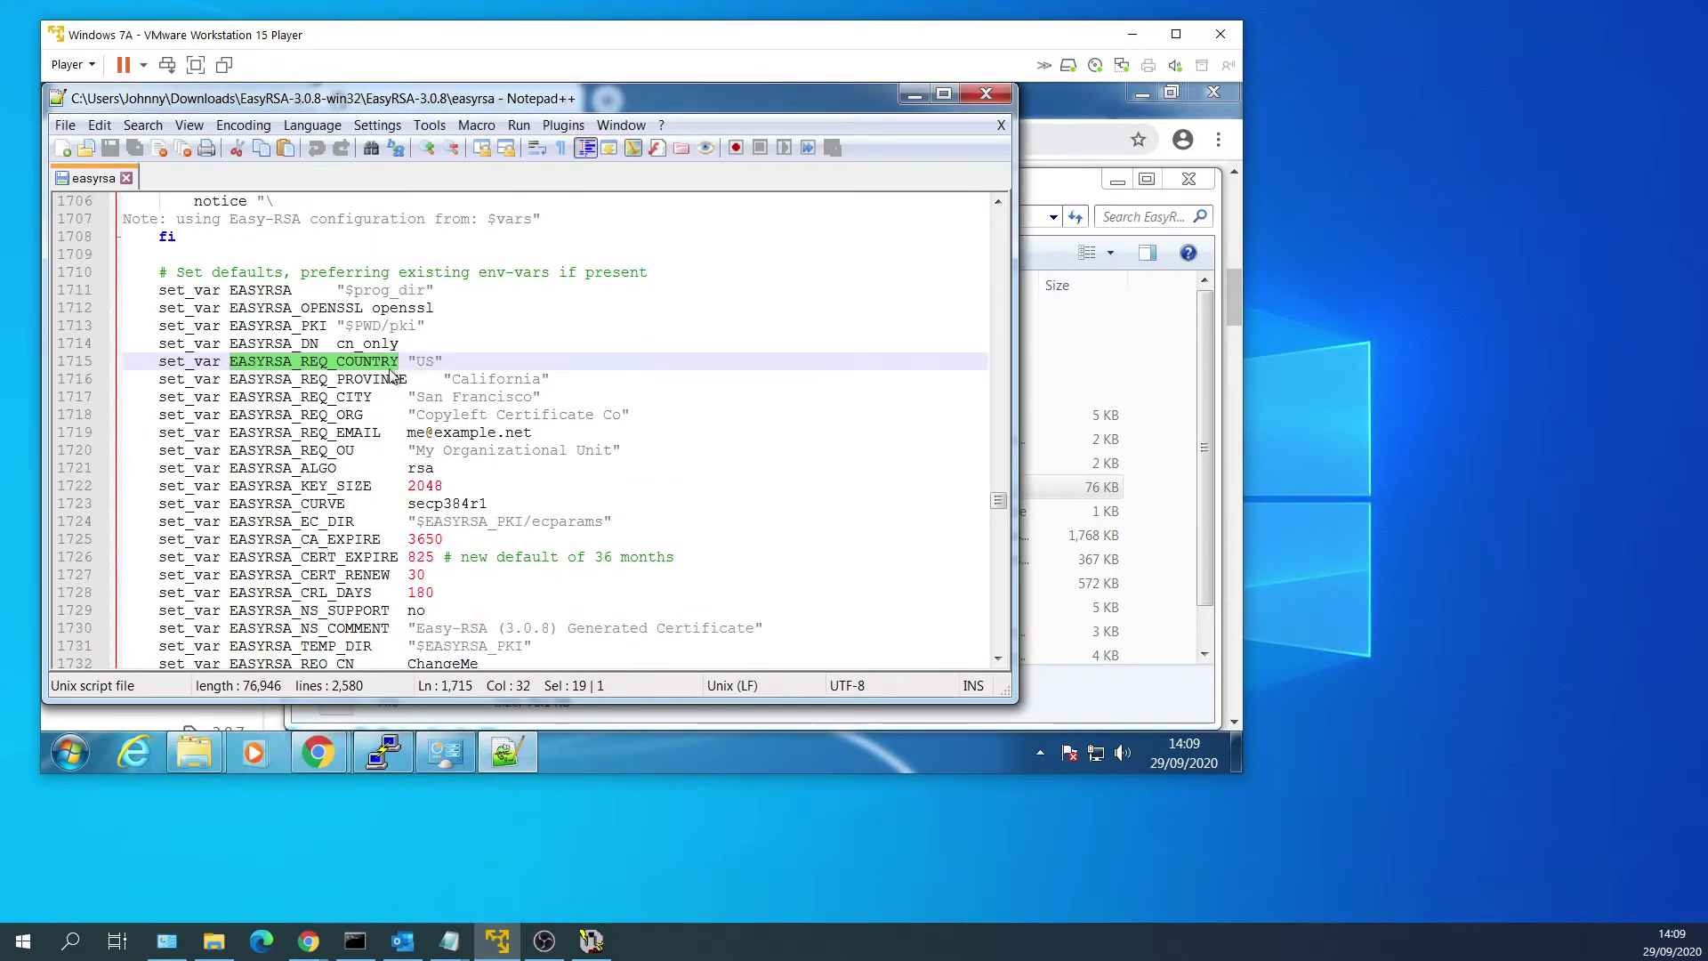
pyautogui.click(381, 360)
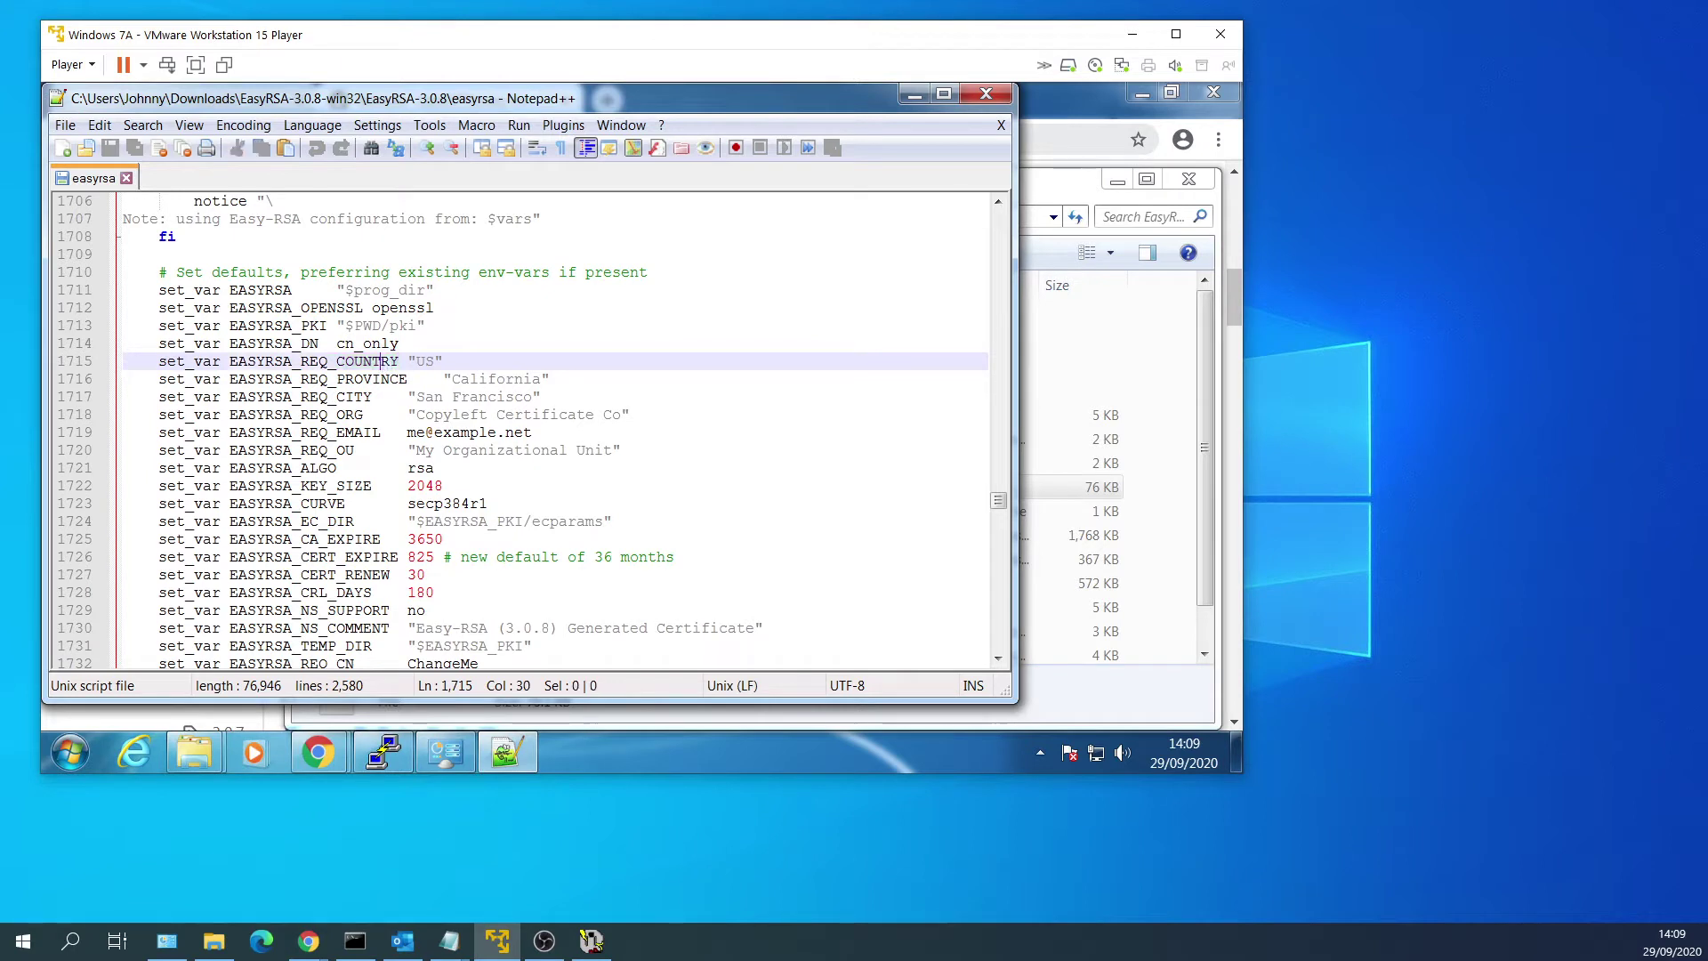
# Review the default request fields, change CA expiry 3650 and certificate expiry 825 to 9125, and save.
pyautogui.doubleClick(425, 360)
pyautogui.moveTo(452, 378); pyautogui.dragTo(540, 378)
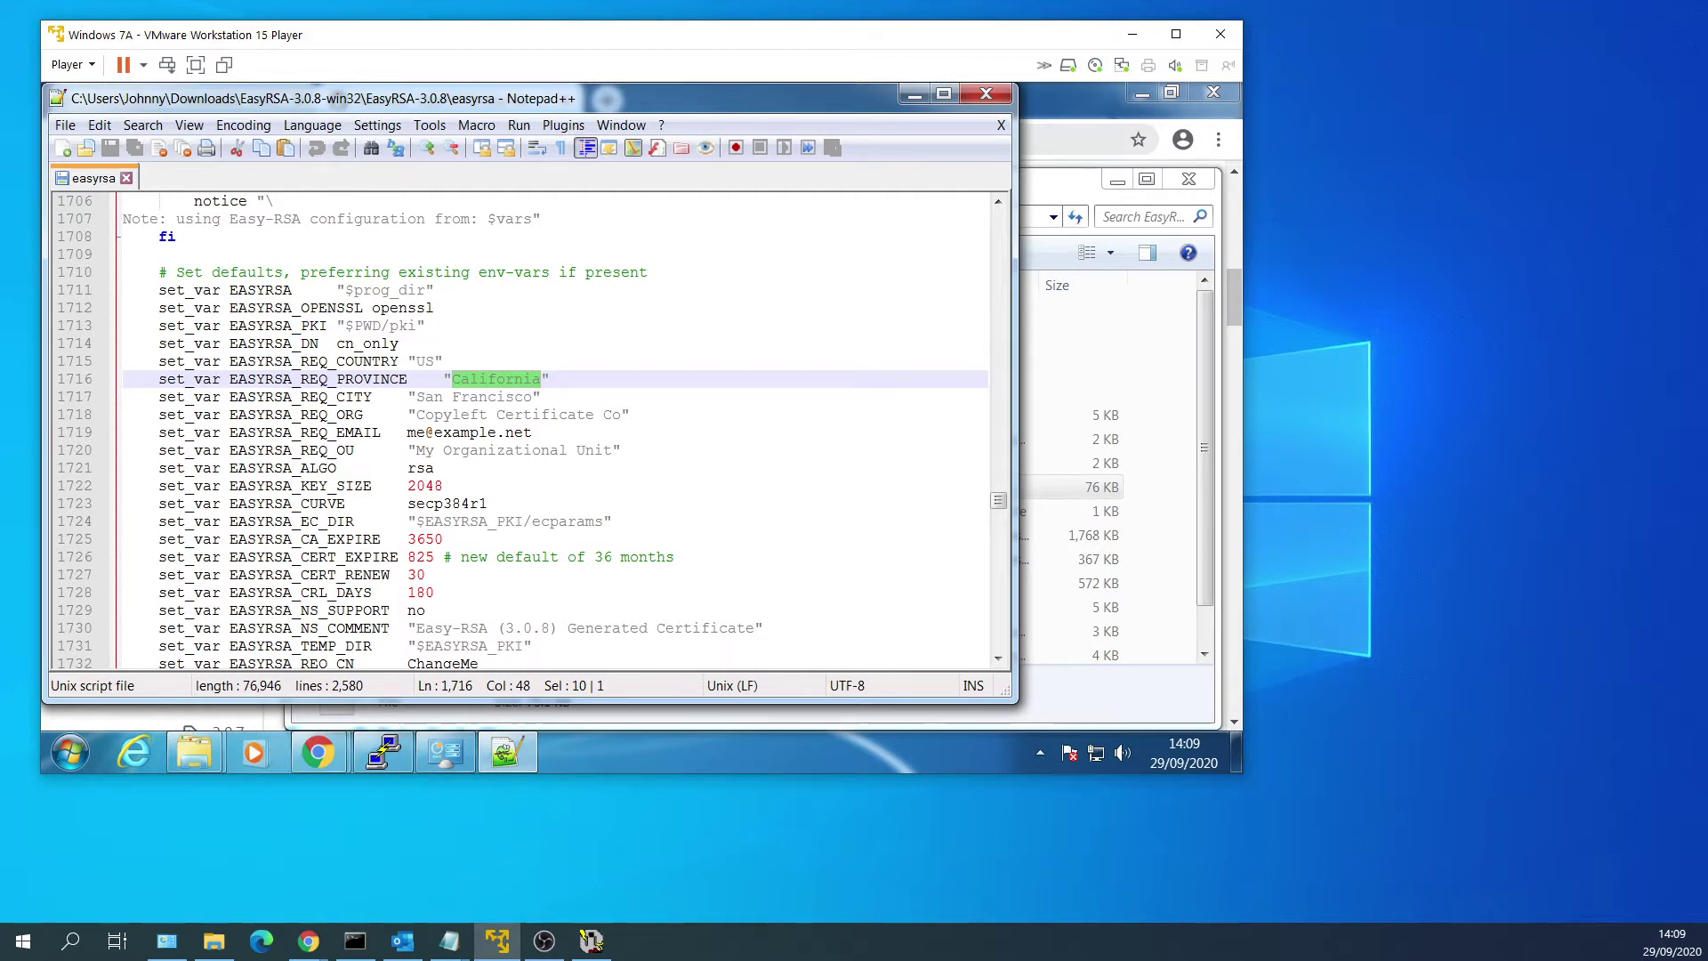
pyautogui.moveTo(417, 396); pyautogui.dragTo(535, 396)
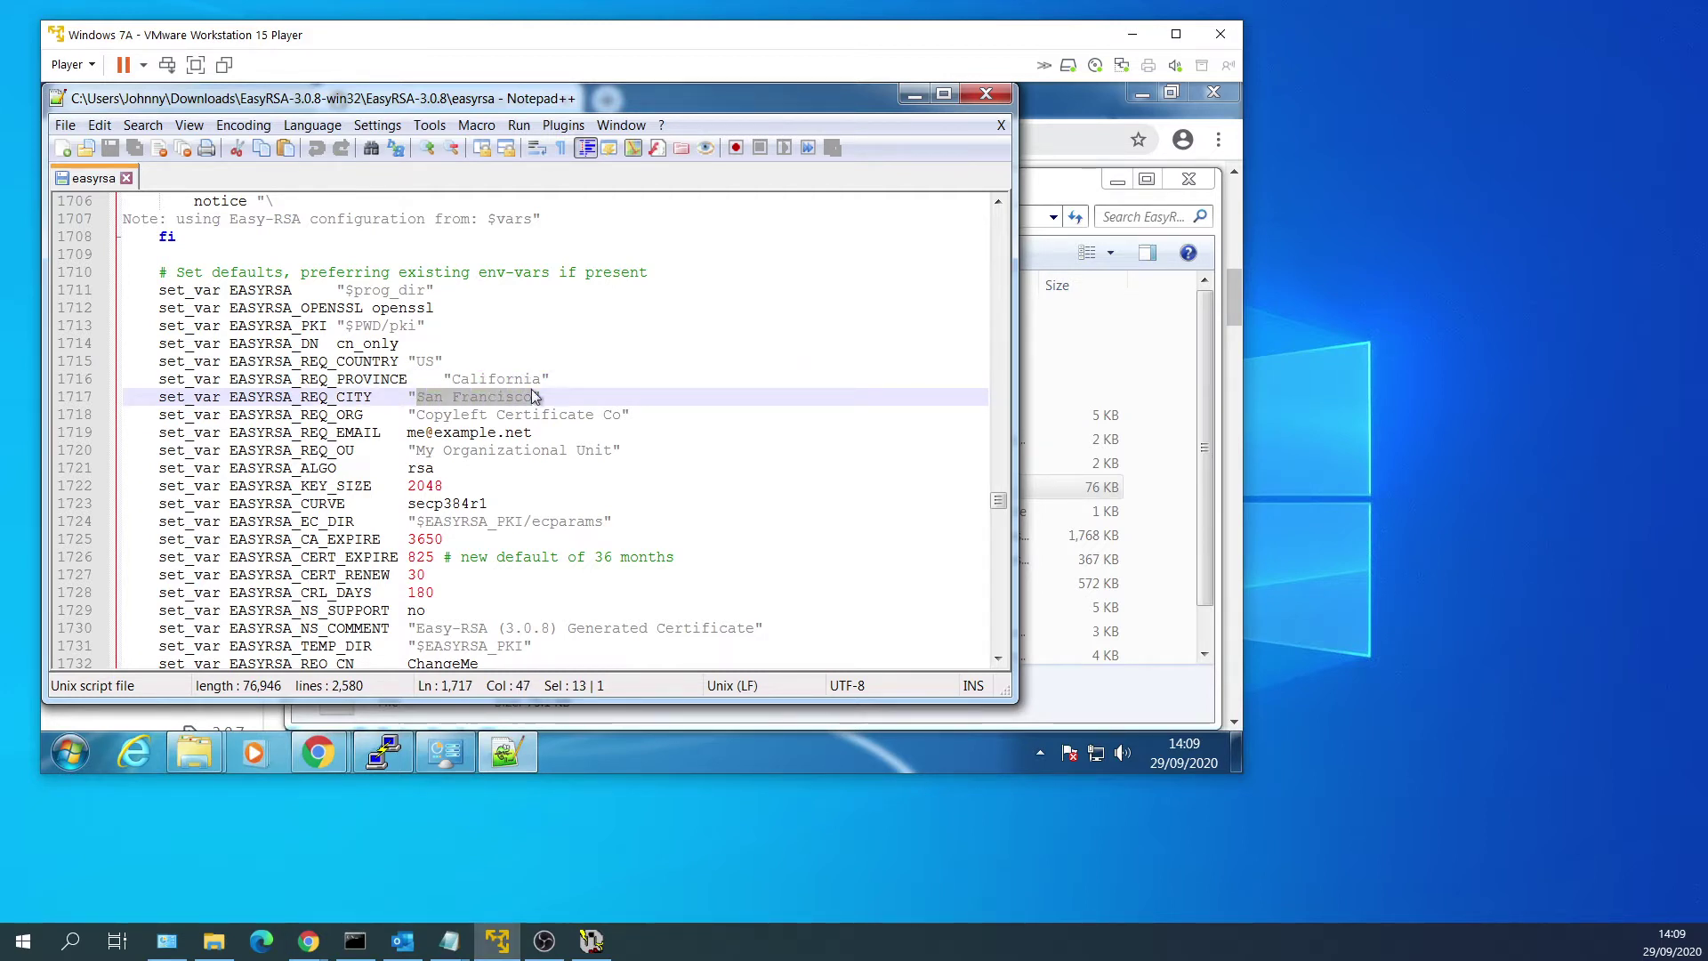
pyautogui.doubleClick(425, 539)
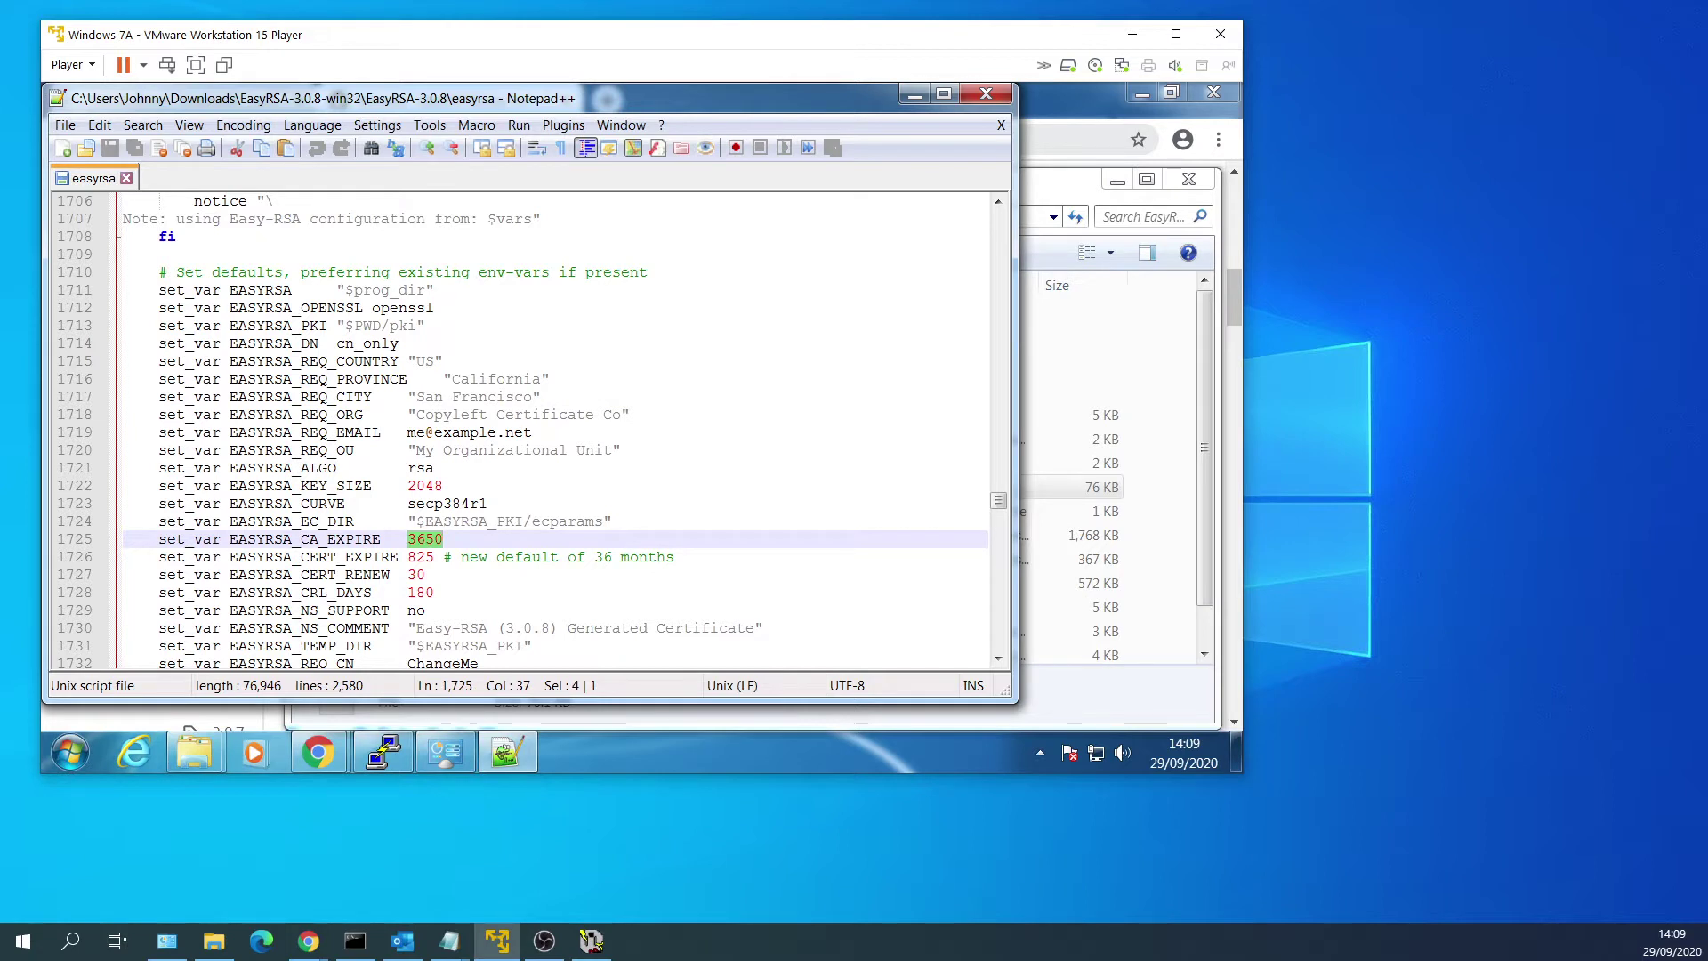
pyautogui.write('9125')
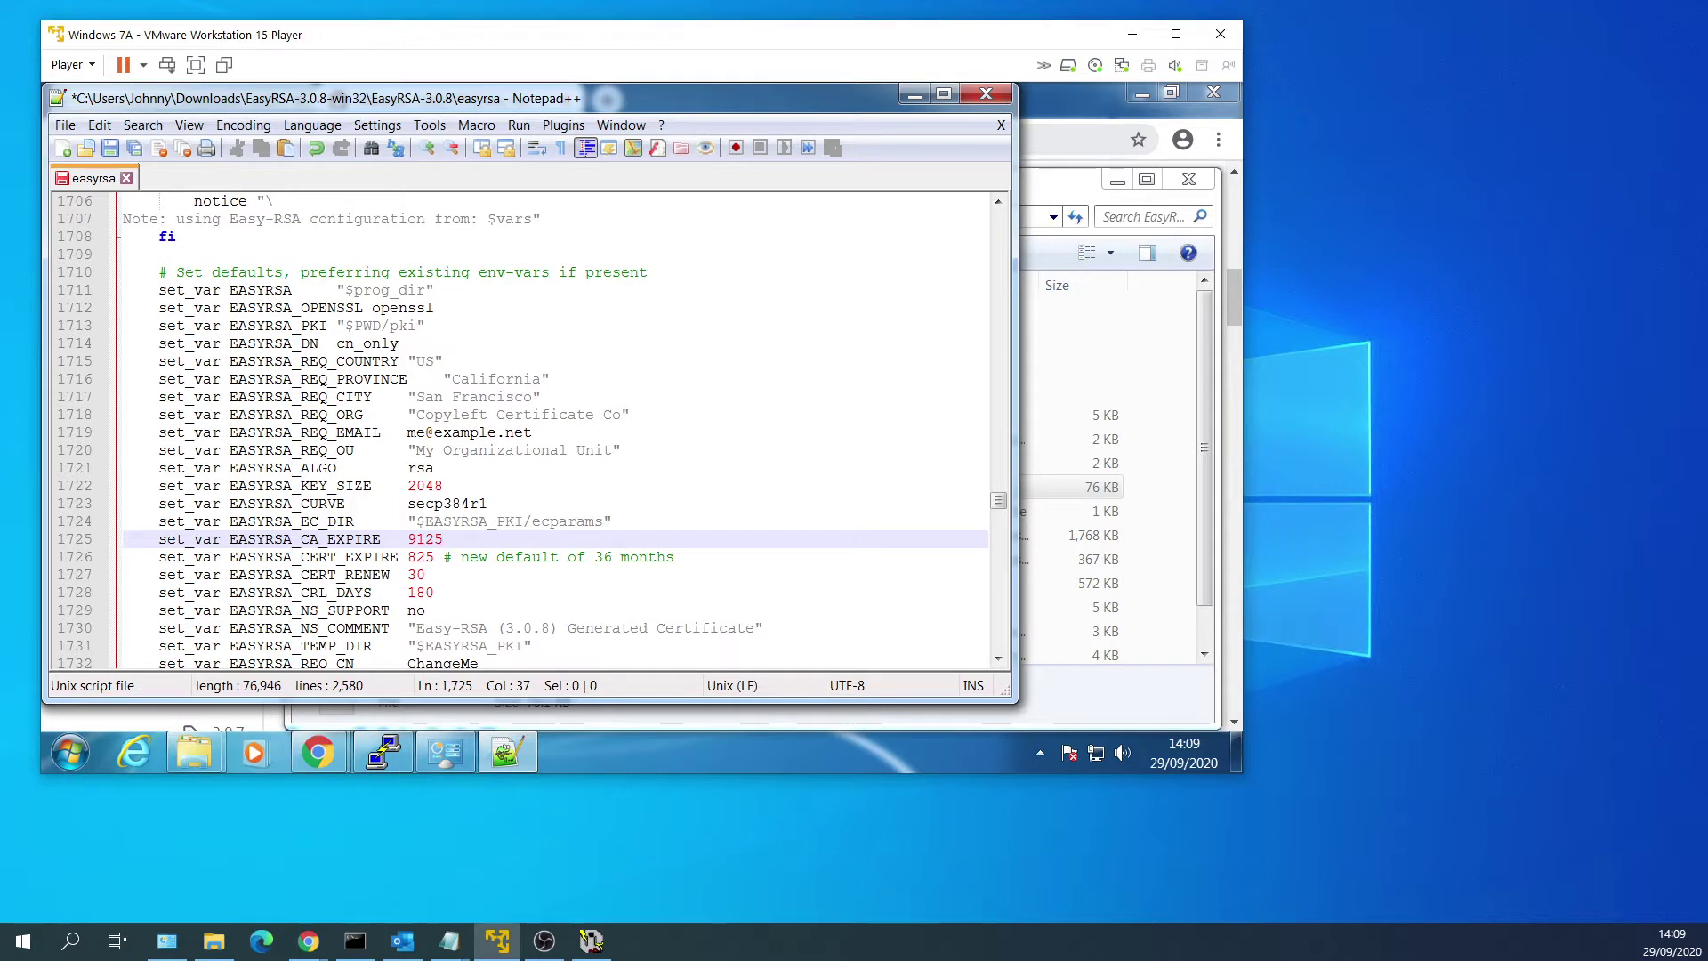
pyautogui.click(434, 557)
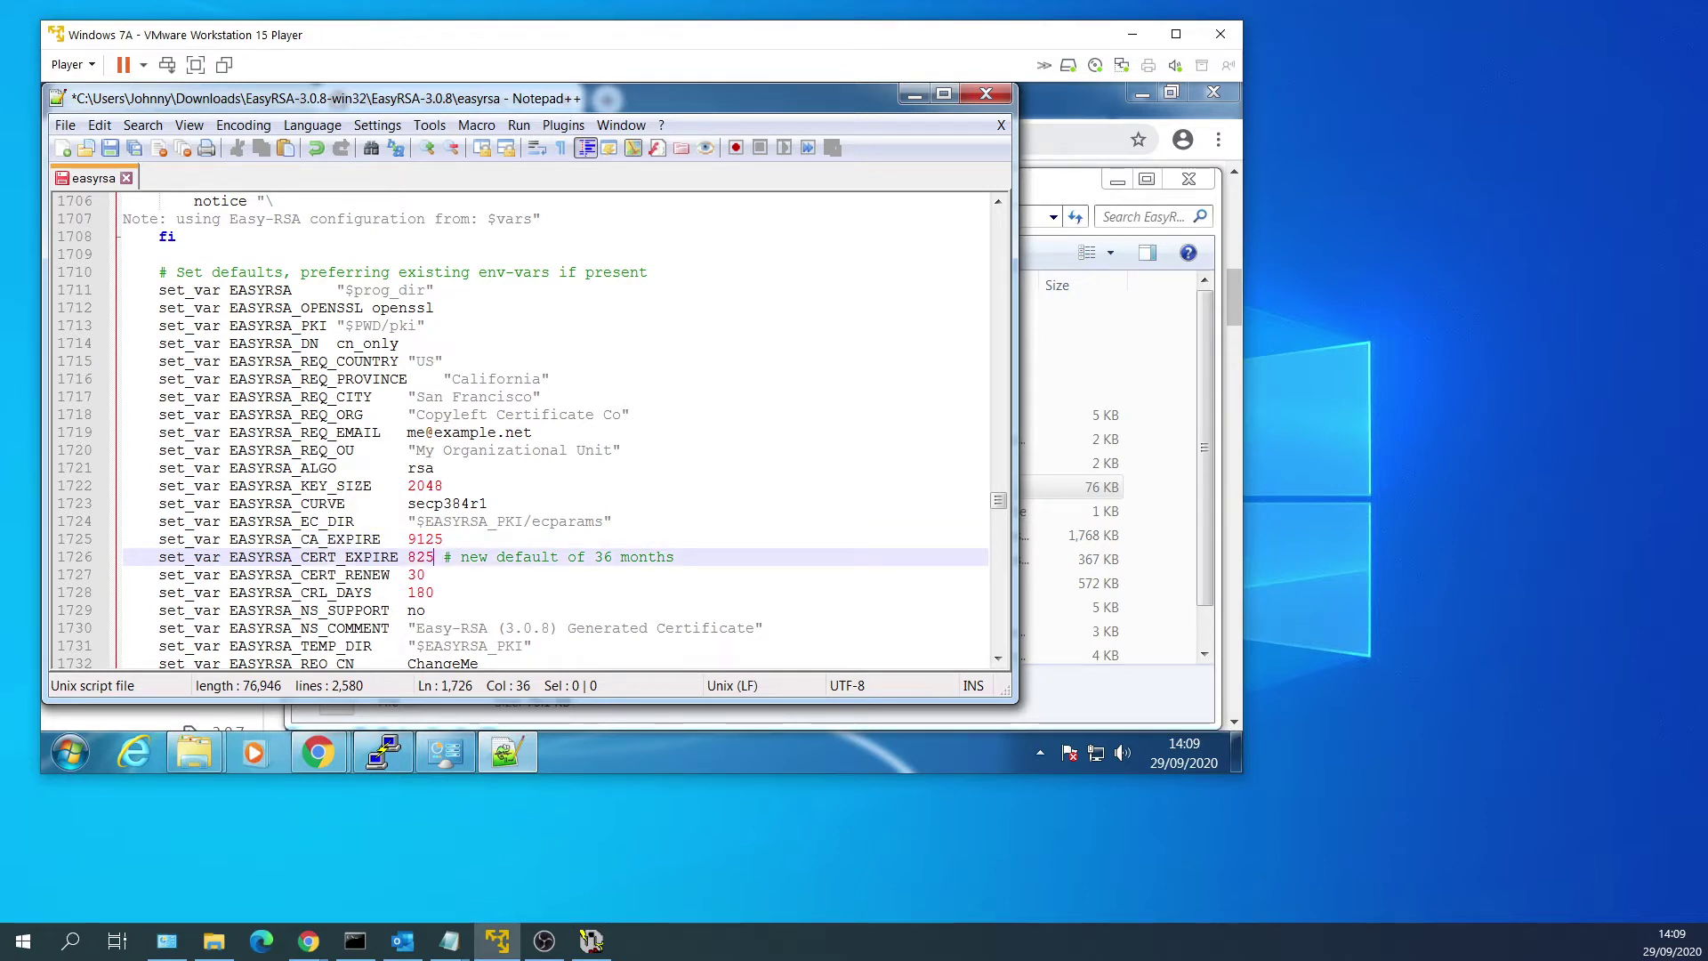
pyautogui.press('BackSpace')
pyautogui.press('BackSpace')
pyautogui.press('BackSpace')
pyautogui.write('9125')
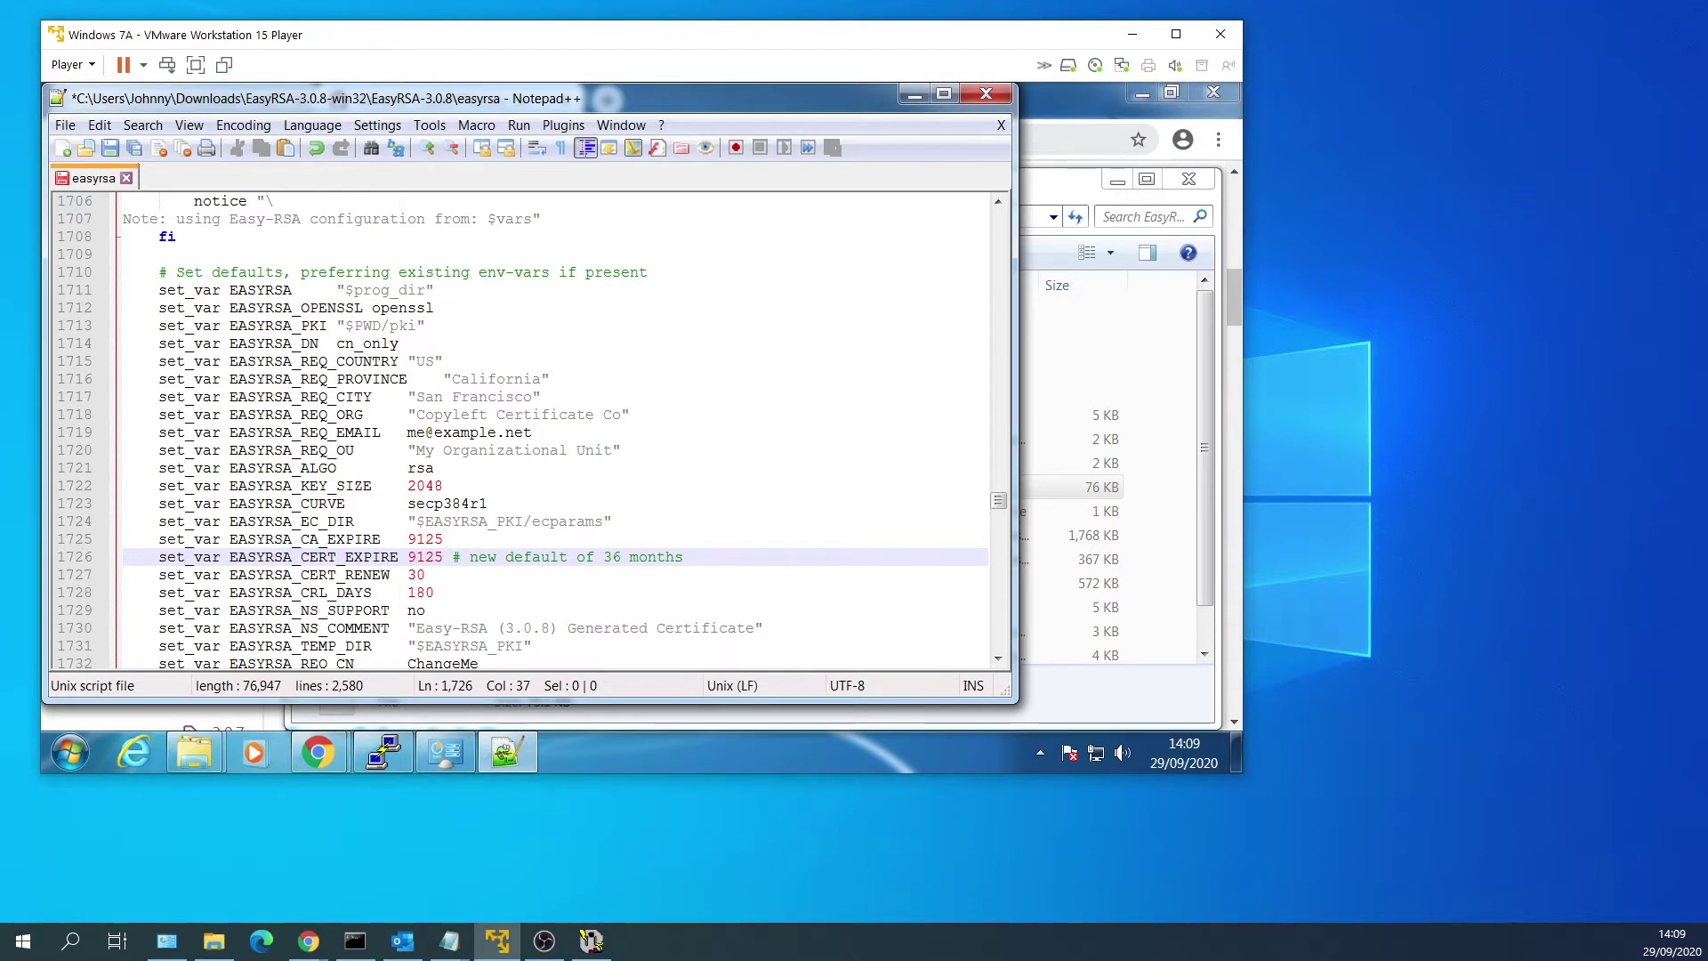
pyautogui.click(110, 151)
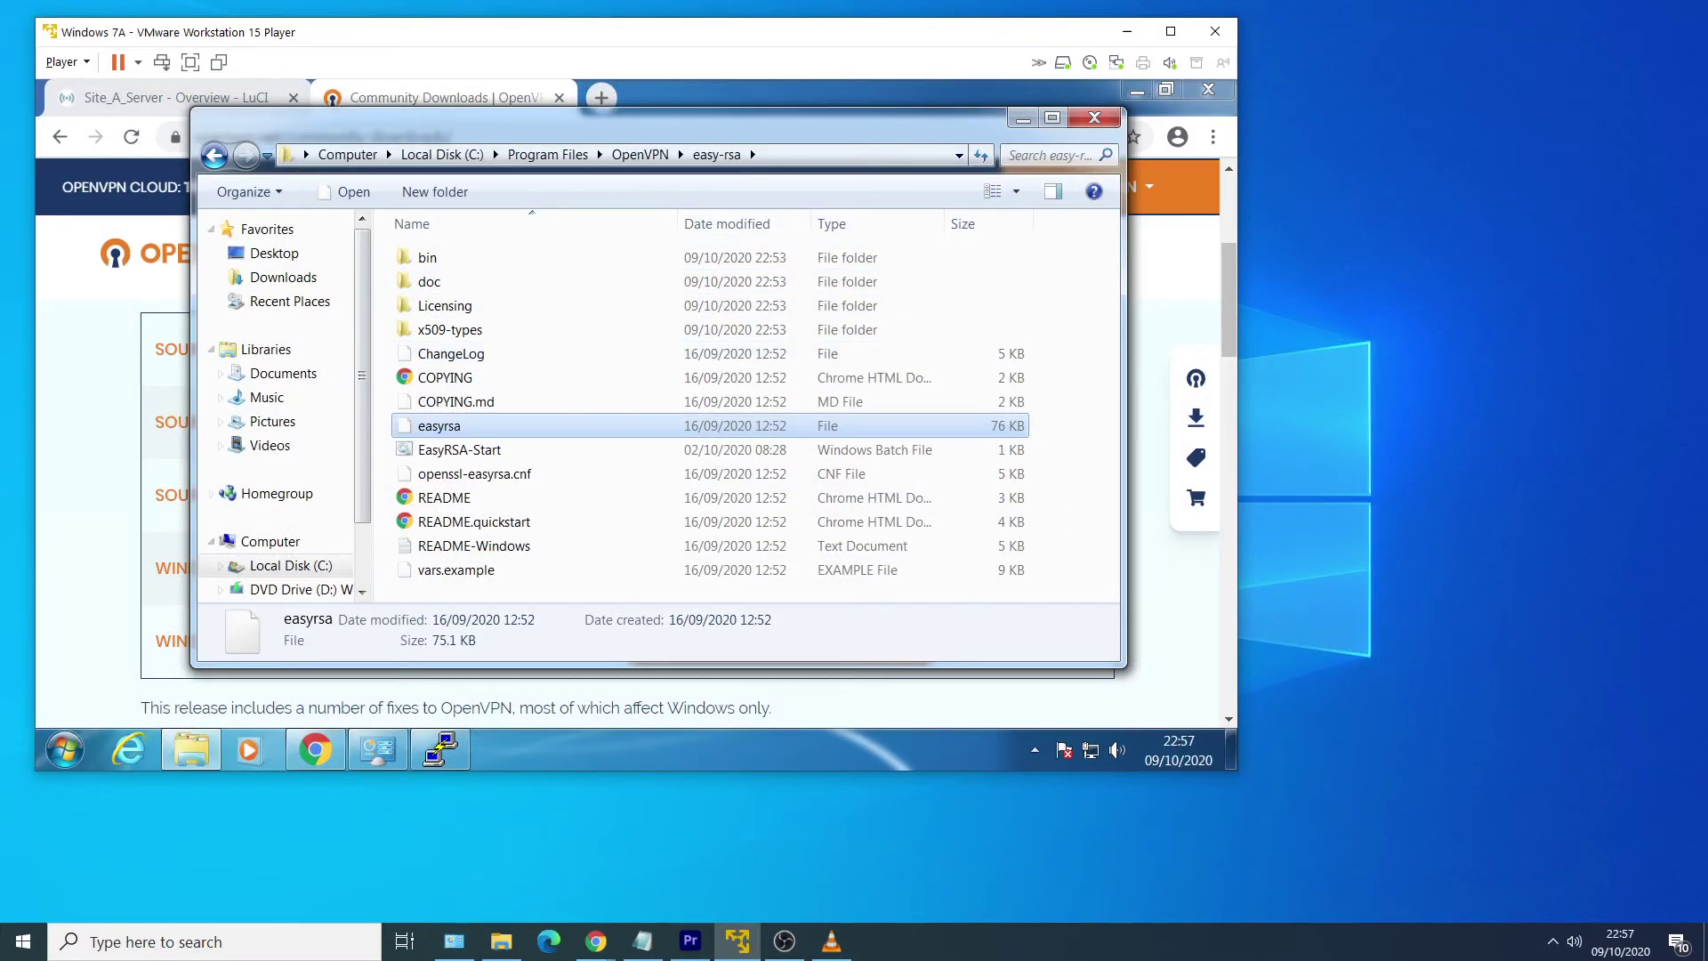
# Search the Start menu for cmd and bring up the options for the cmd result.
pyautogui.hotkey('alt', 'Tab')
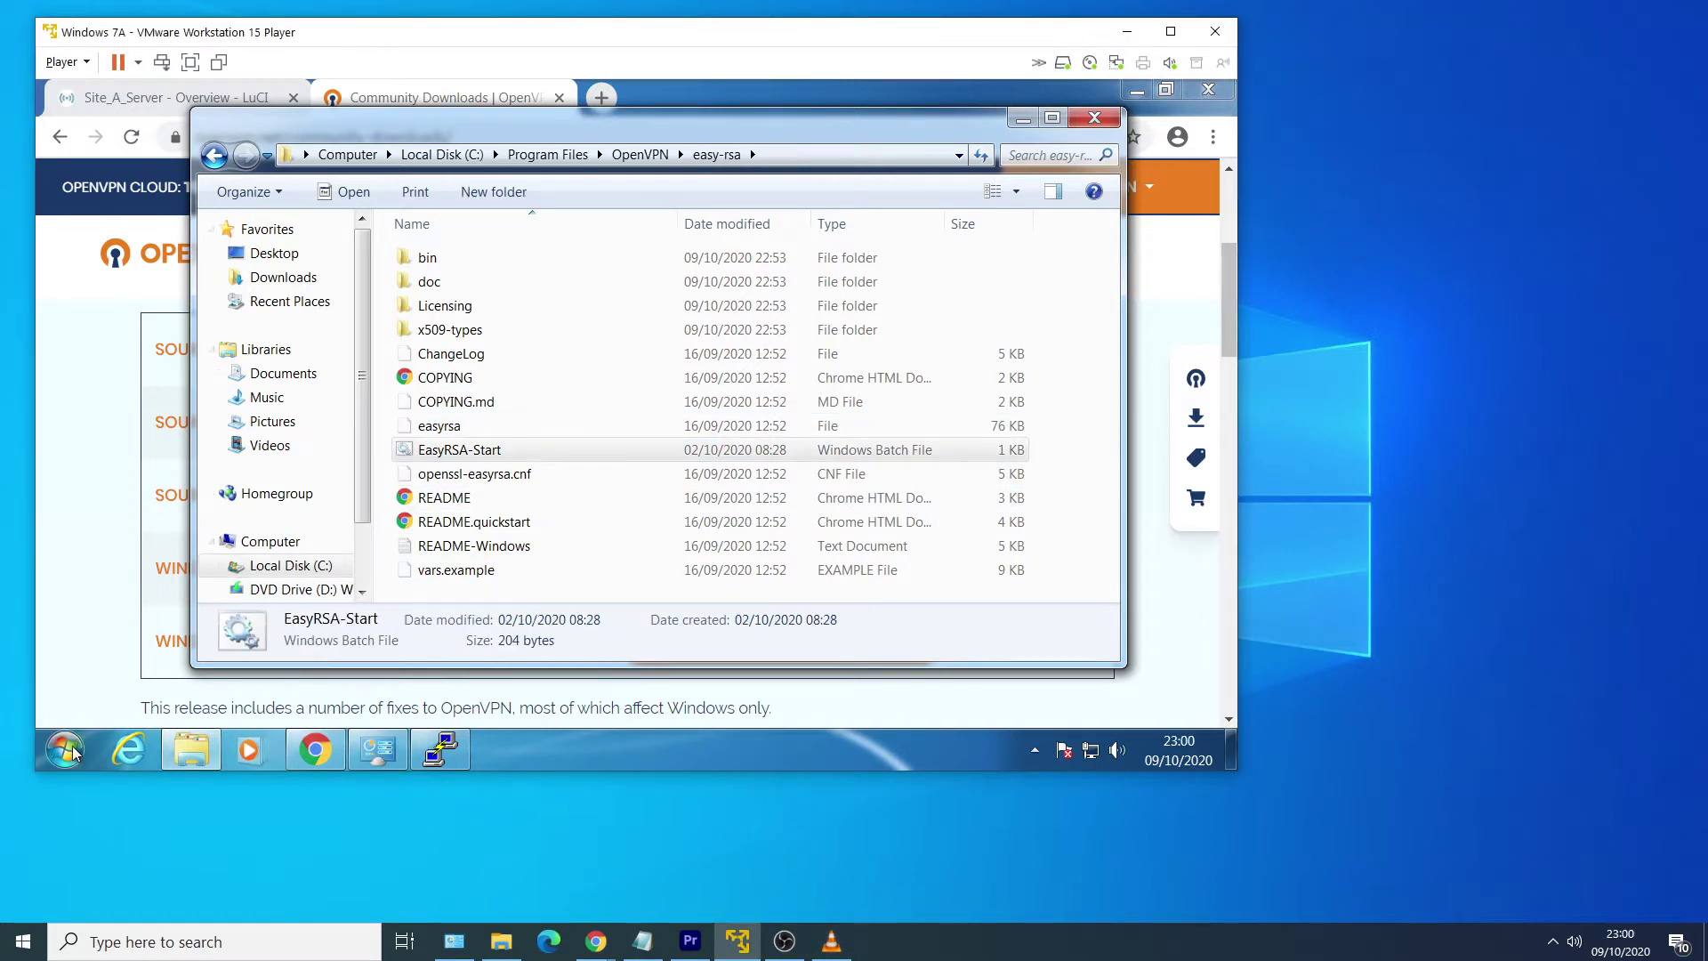
pyautogui.click(67, 750)
pyautogui.write('cmd')
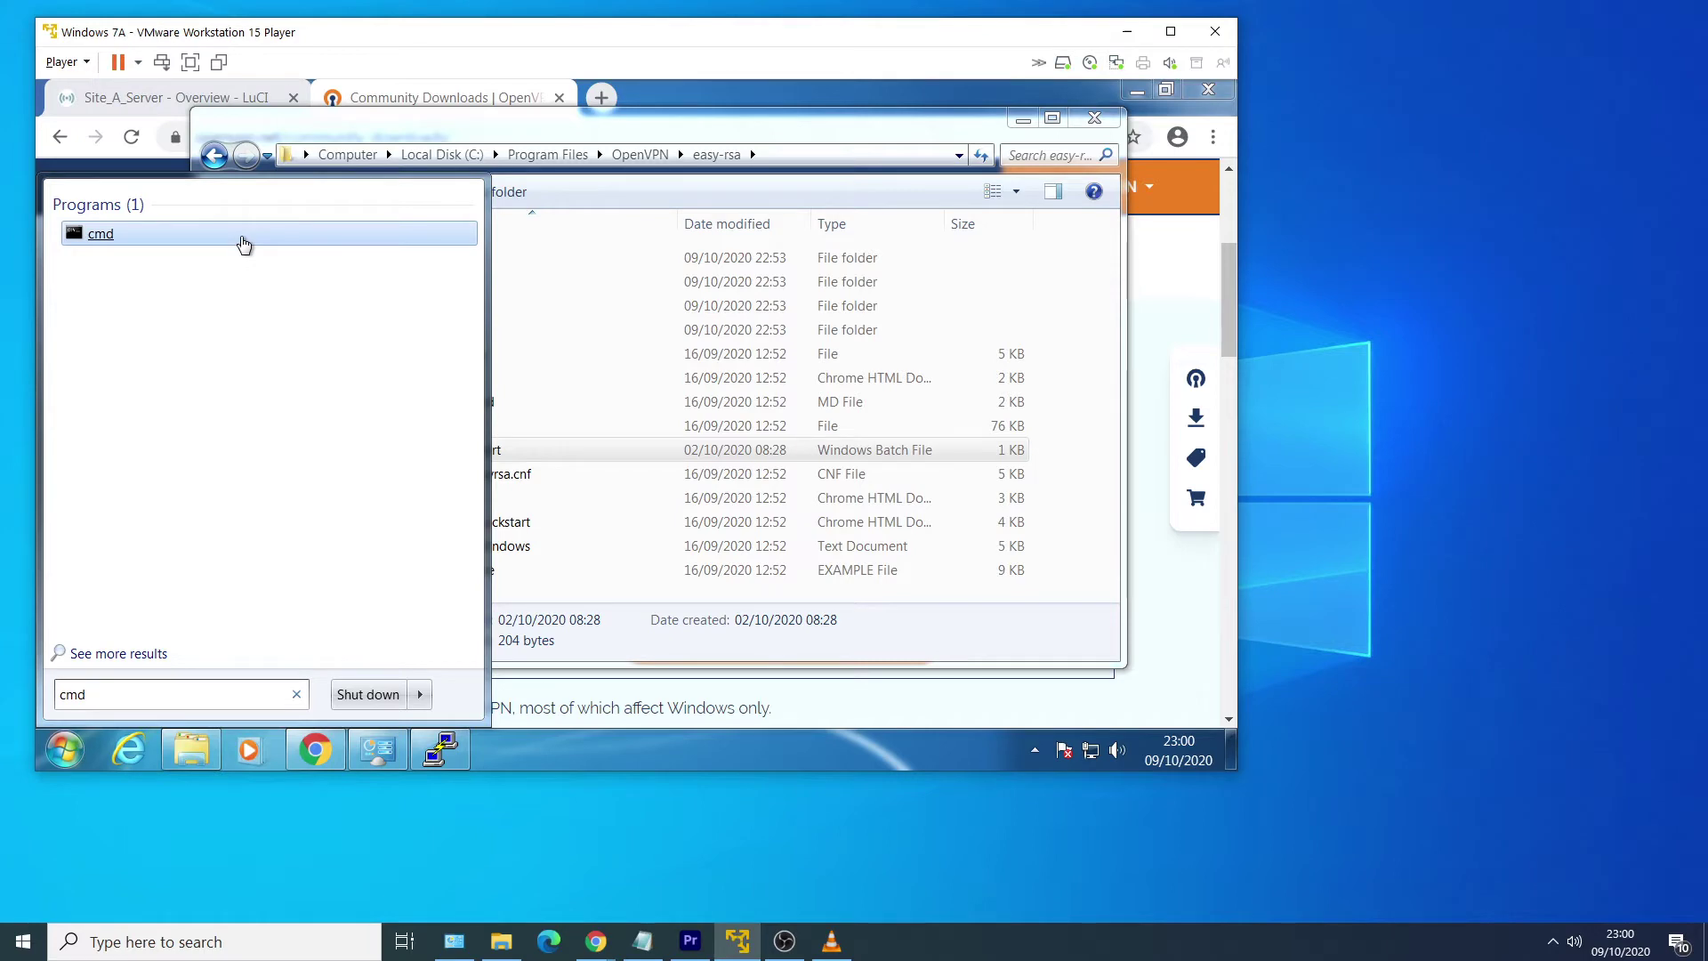
pyautogui.rightClick(241, 237)
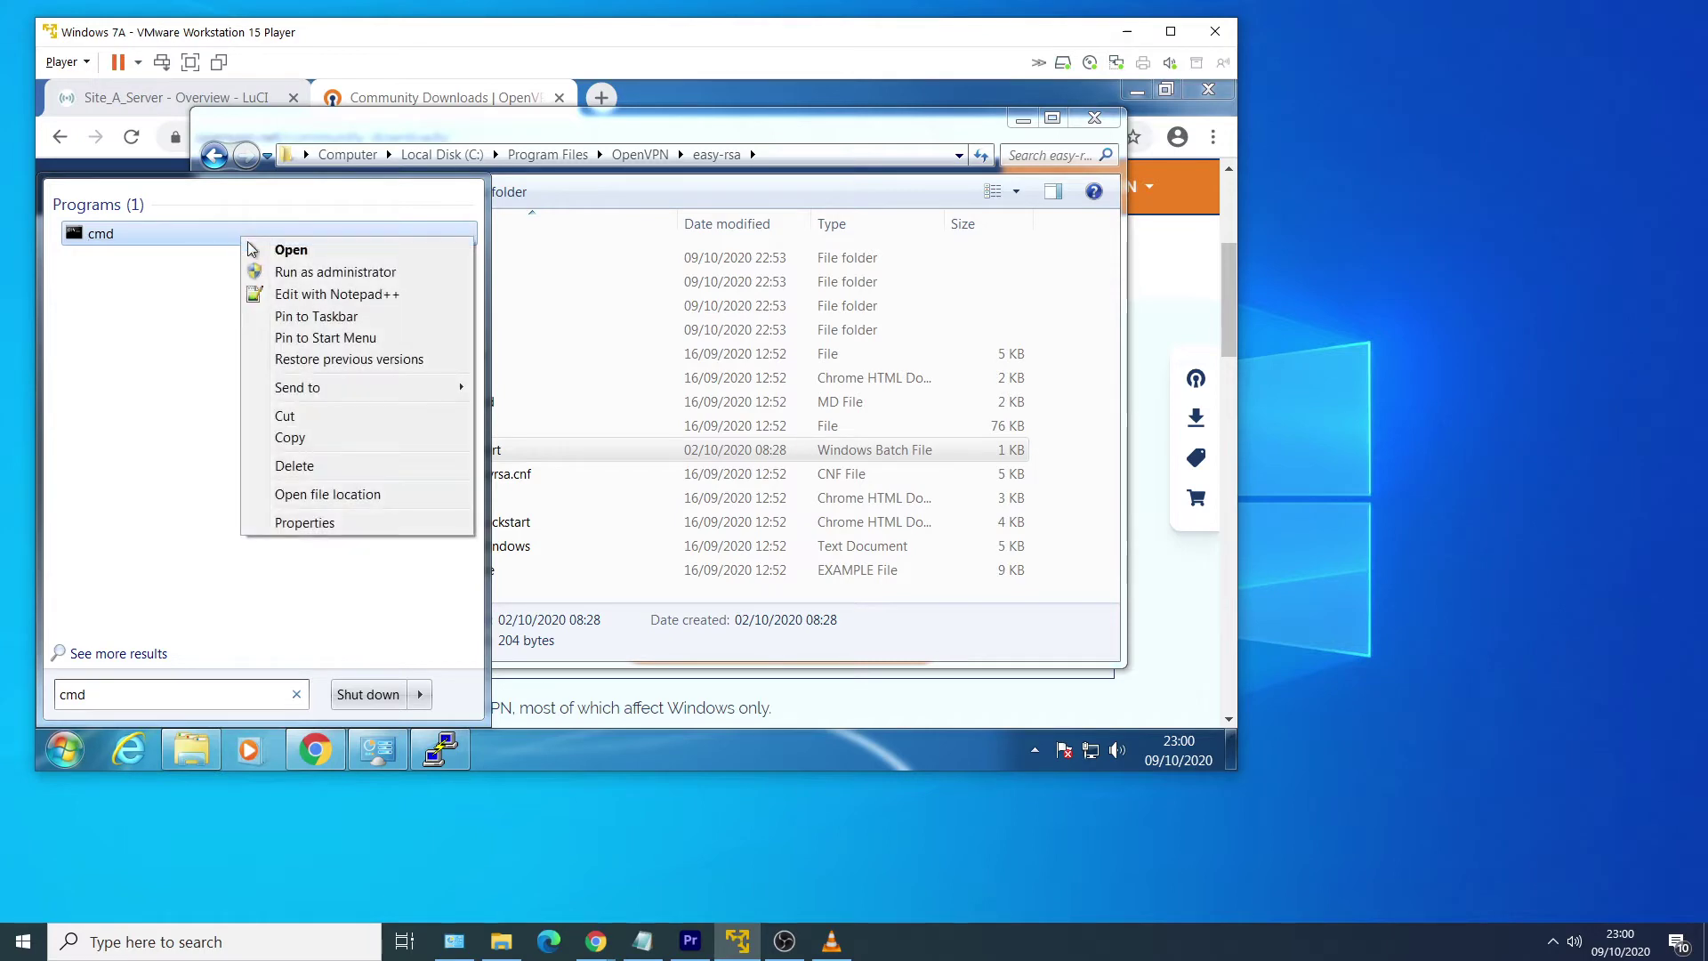
# Open an administrator Command Prompt and change into C:\Program Files\OpenVPN, listing its contents.
pyautogui.click(346, 273)
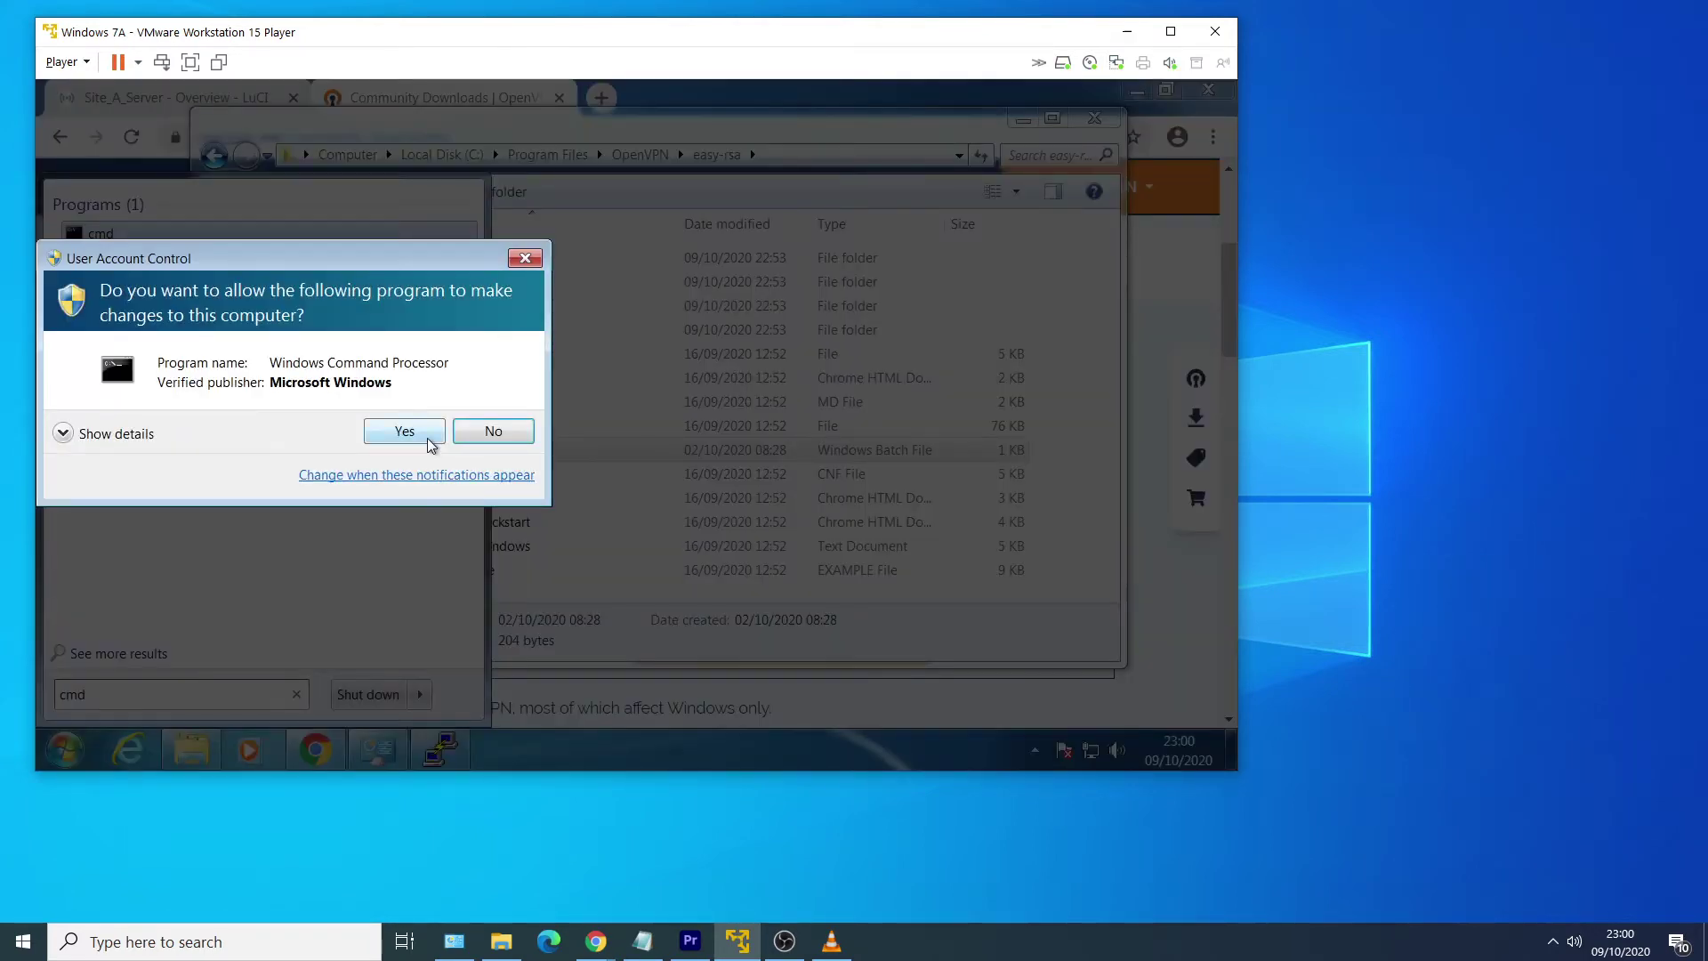
pyautogui.click(429, 439)
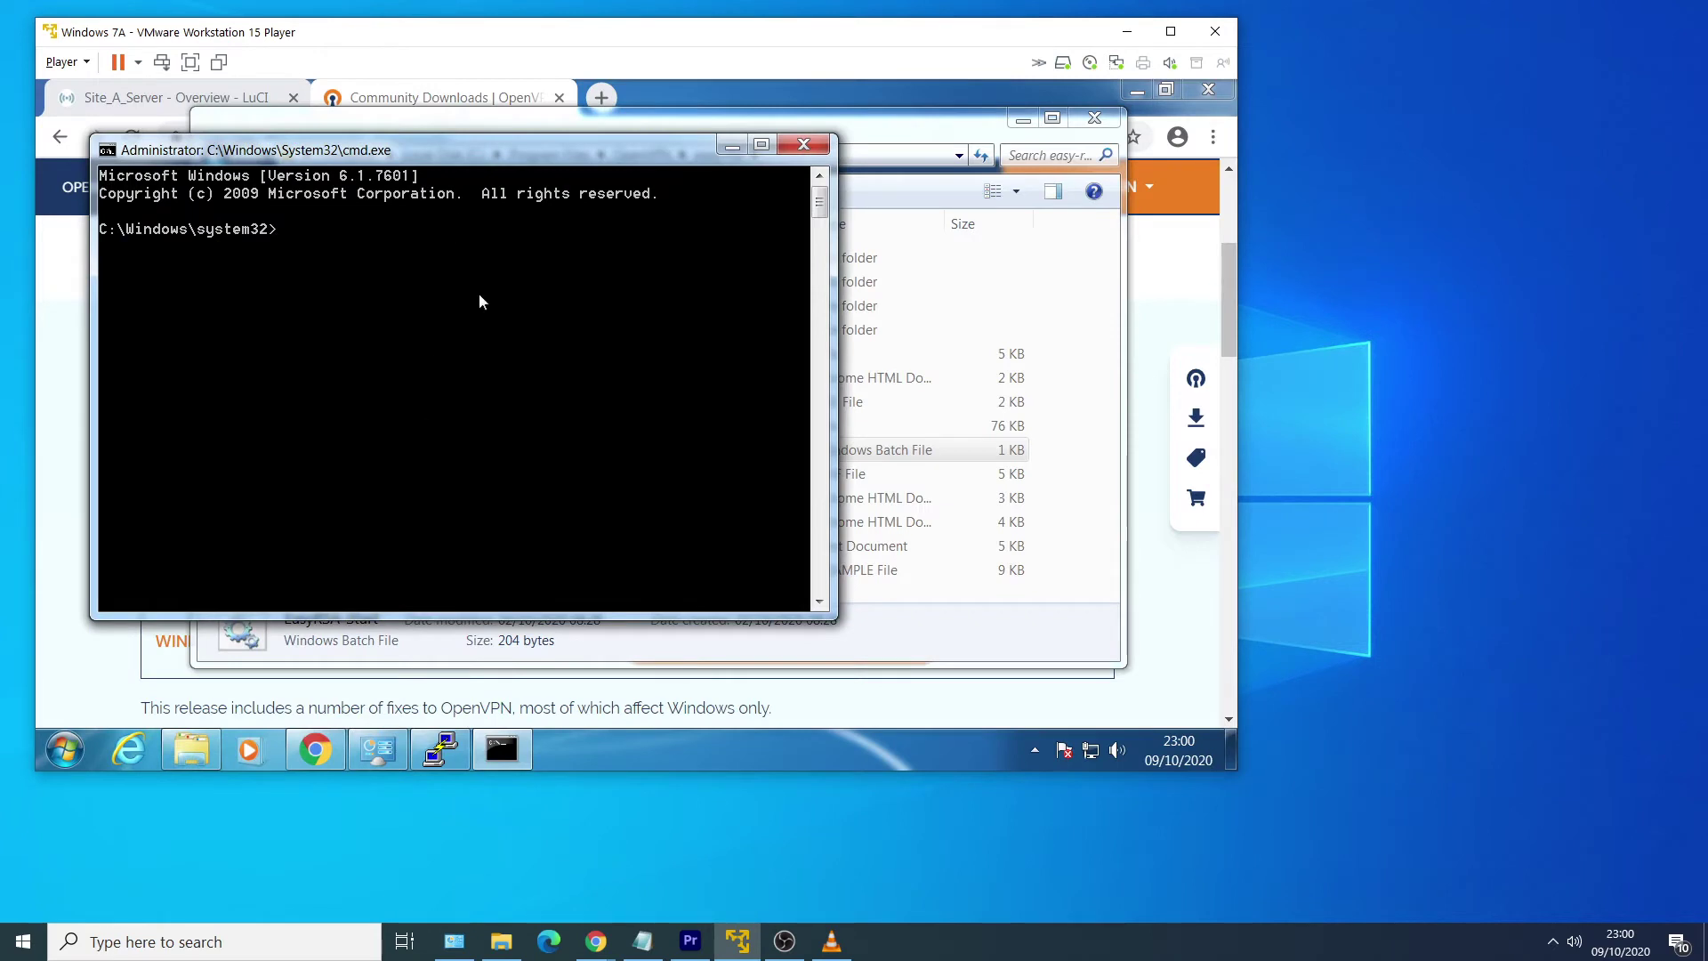
pyautogui.write('cd\\program files\\openvpn')
pyautogui.press('Return')
pyautogui.write('dir')
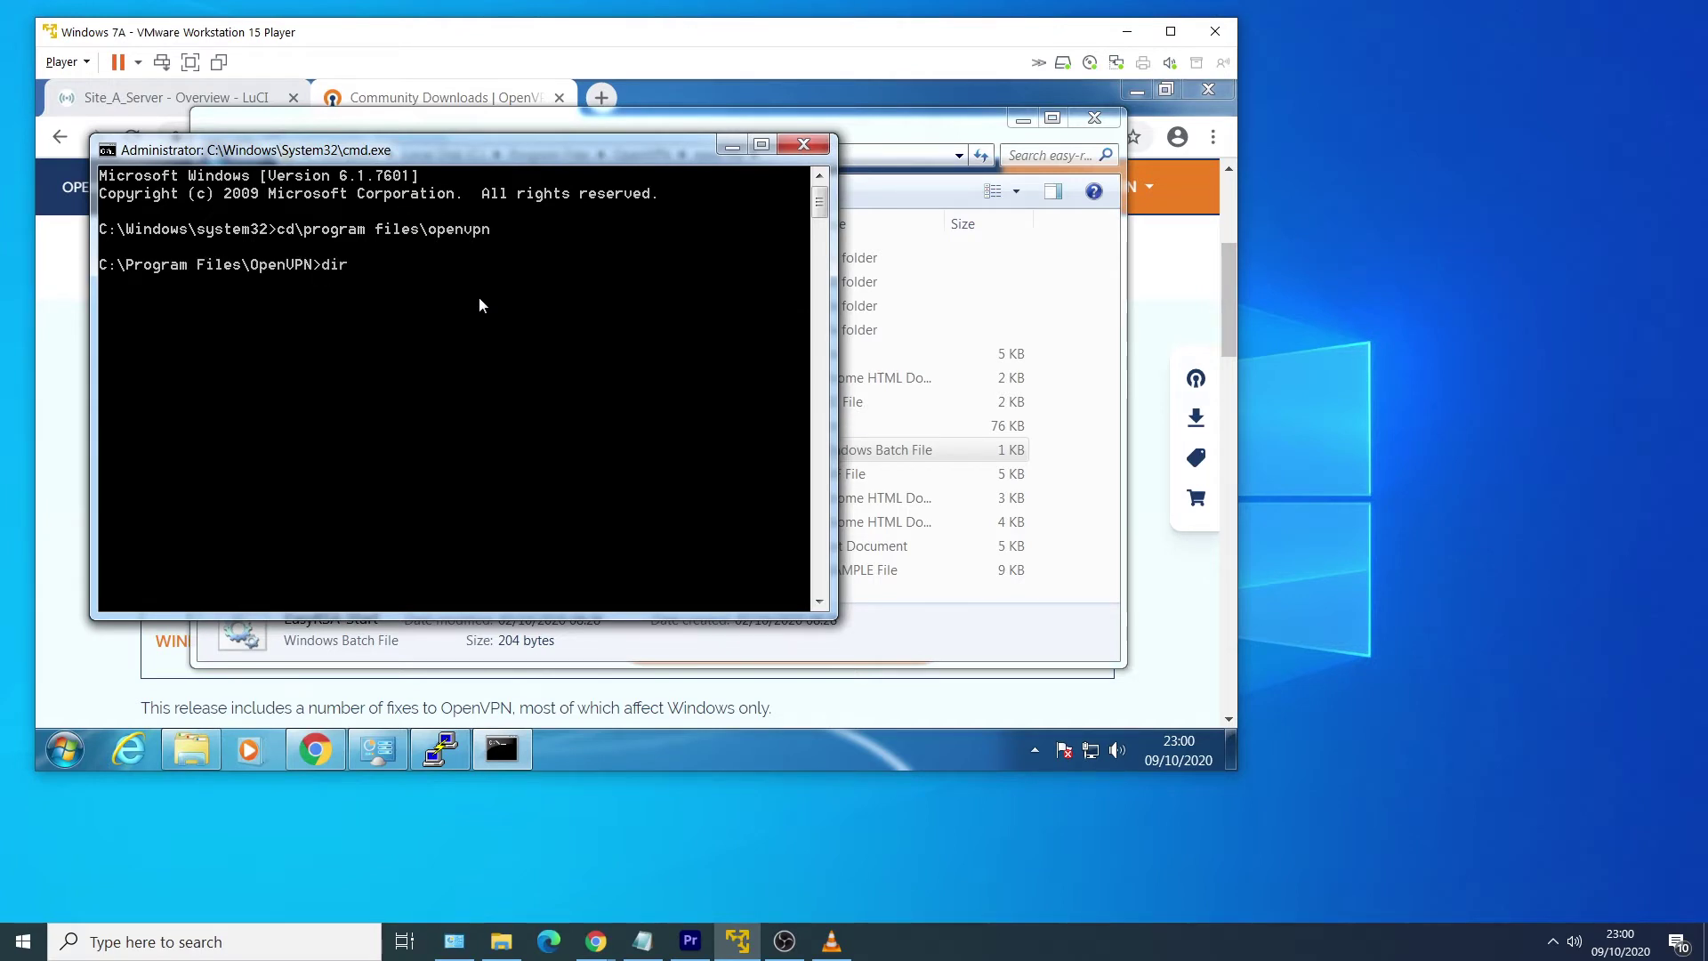
pyautogui.press('Return')
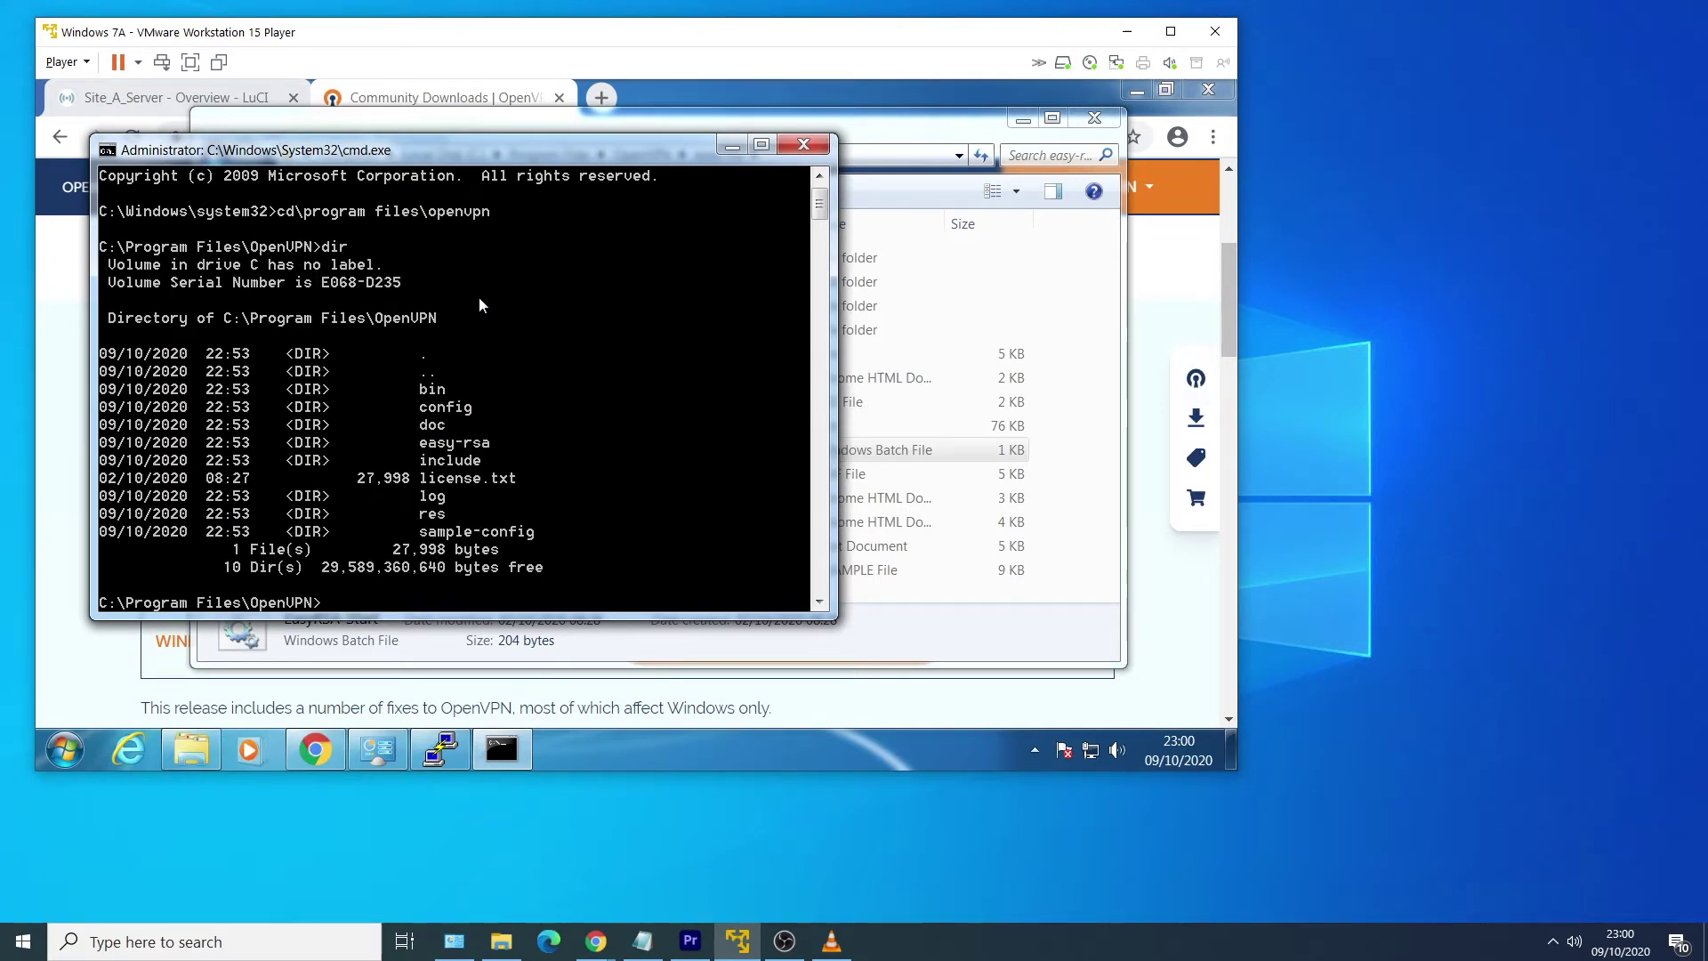
# Move into the easy-rsa folder, list its files, and launch easyrsa-start.
pyautogui.write('cd easy-rsa')
pyautogui.press('Return')
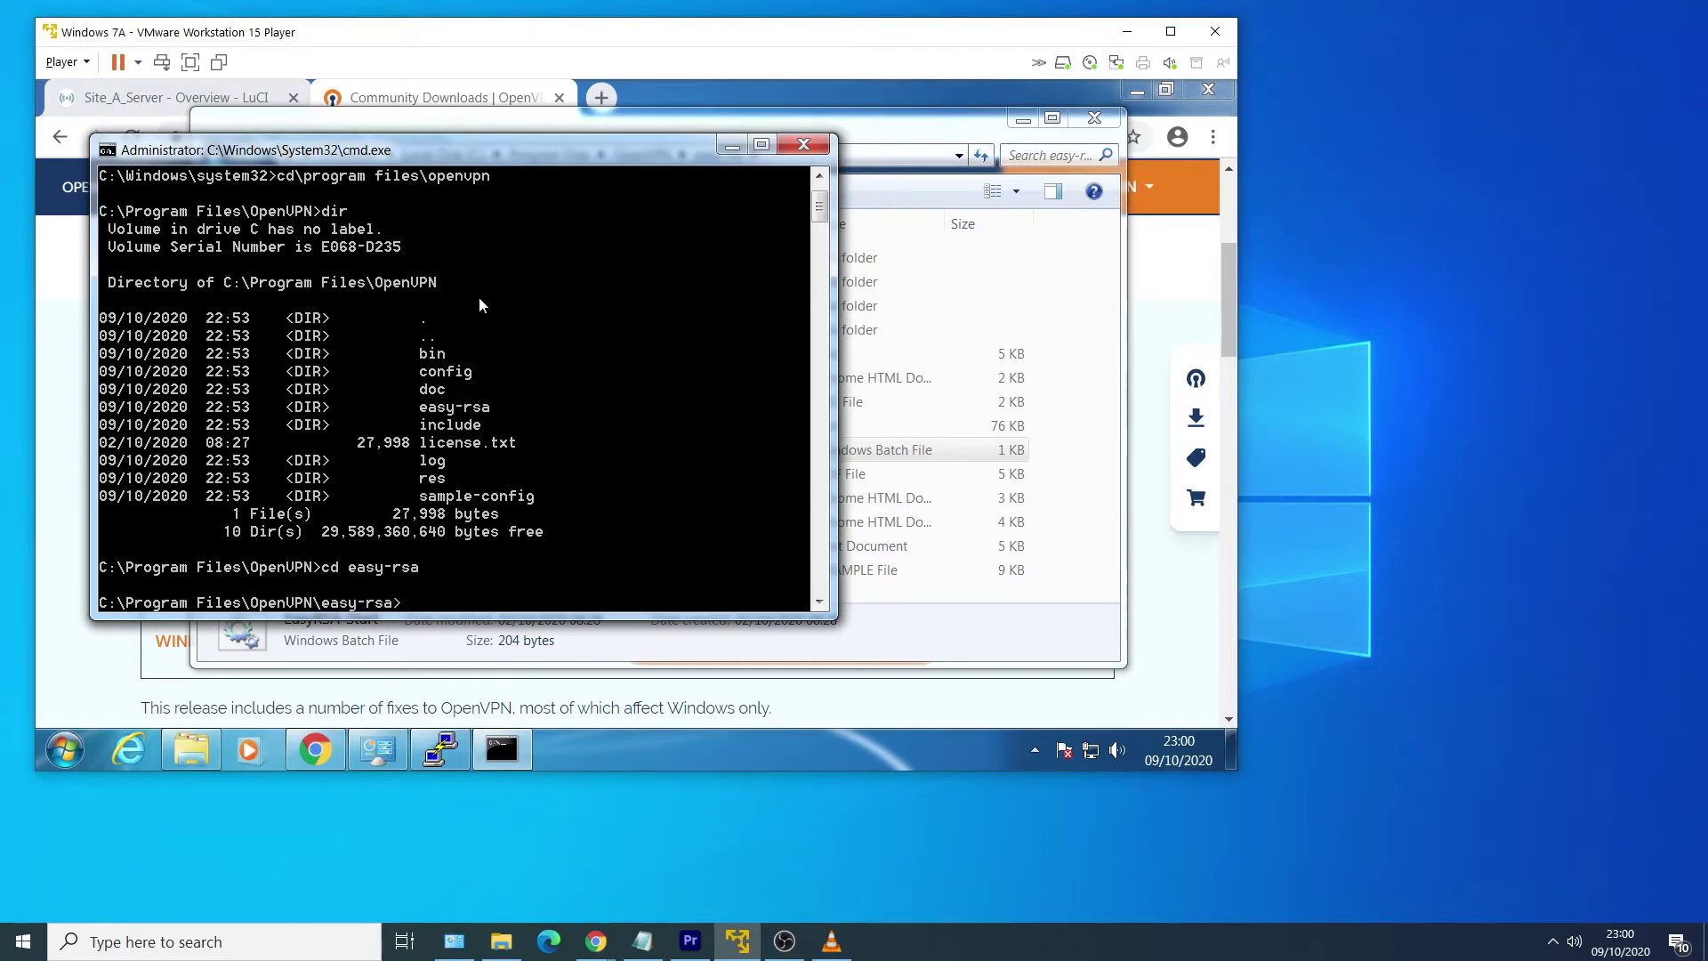
pyautogui.write('dir')
pyautogui.press('Return')
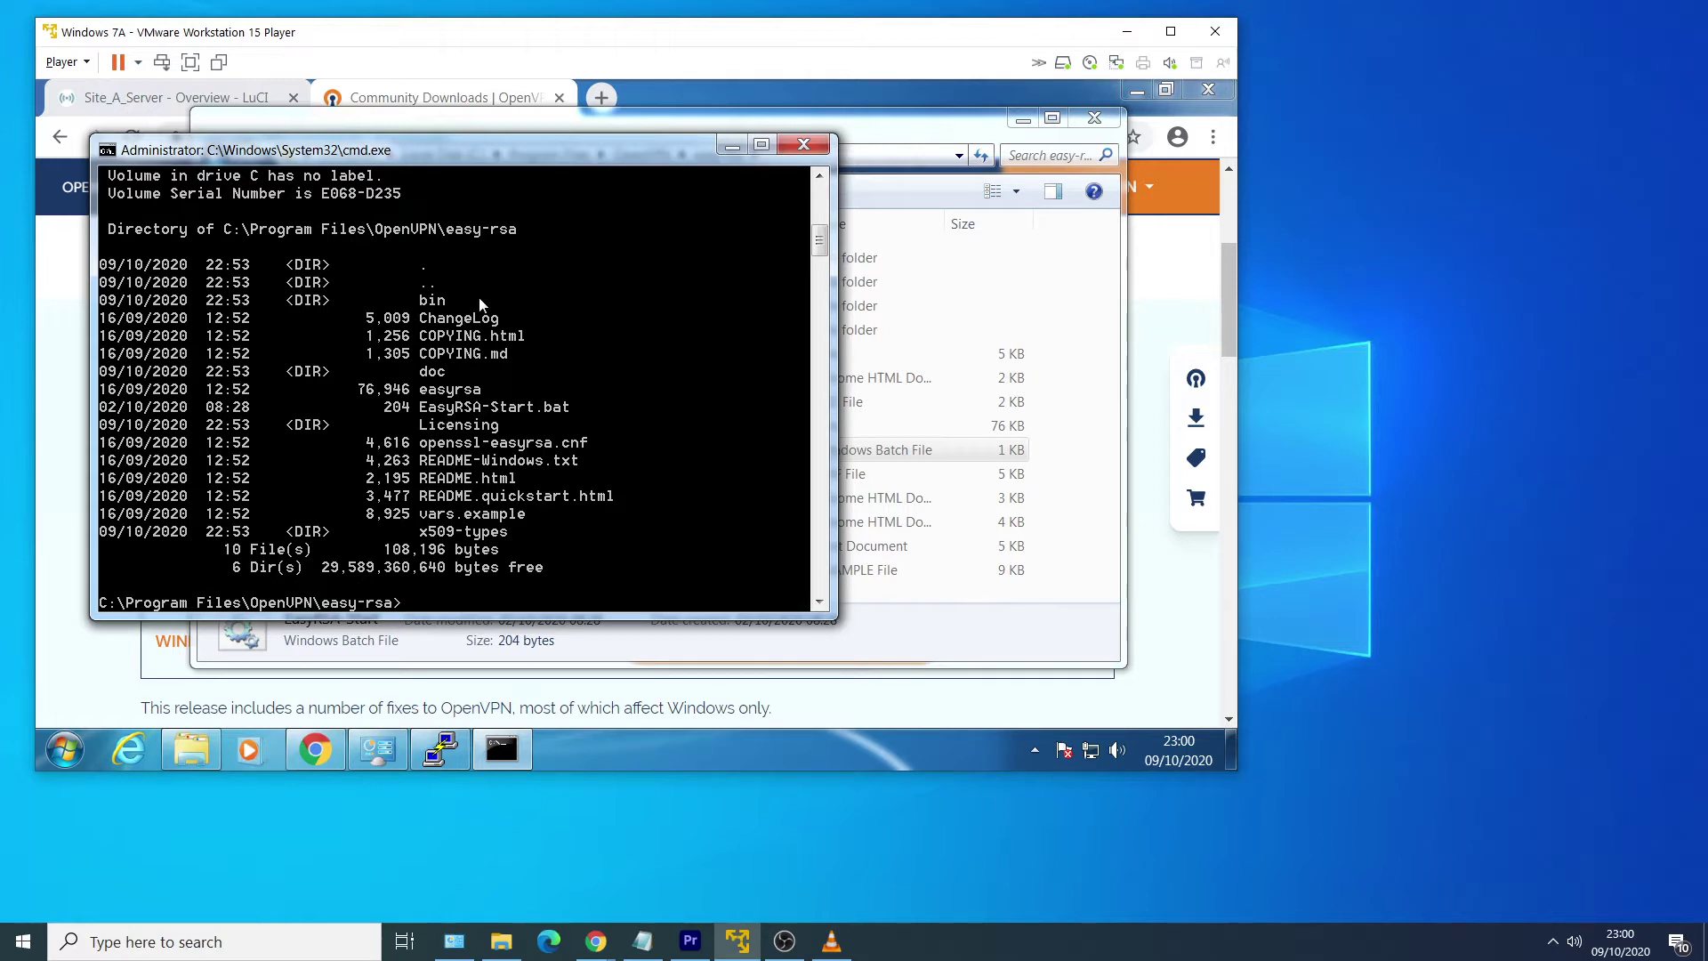
pyautogui.write('easyrsa-start')
pyautogui.press('Return')
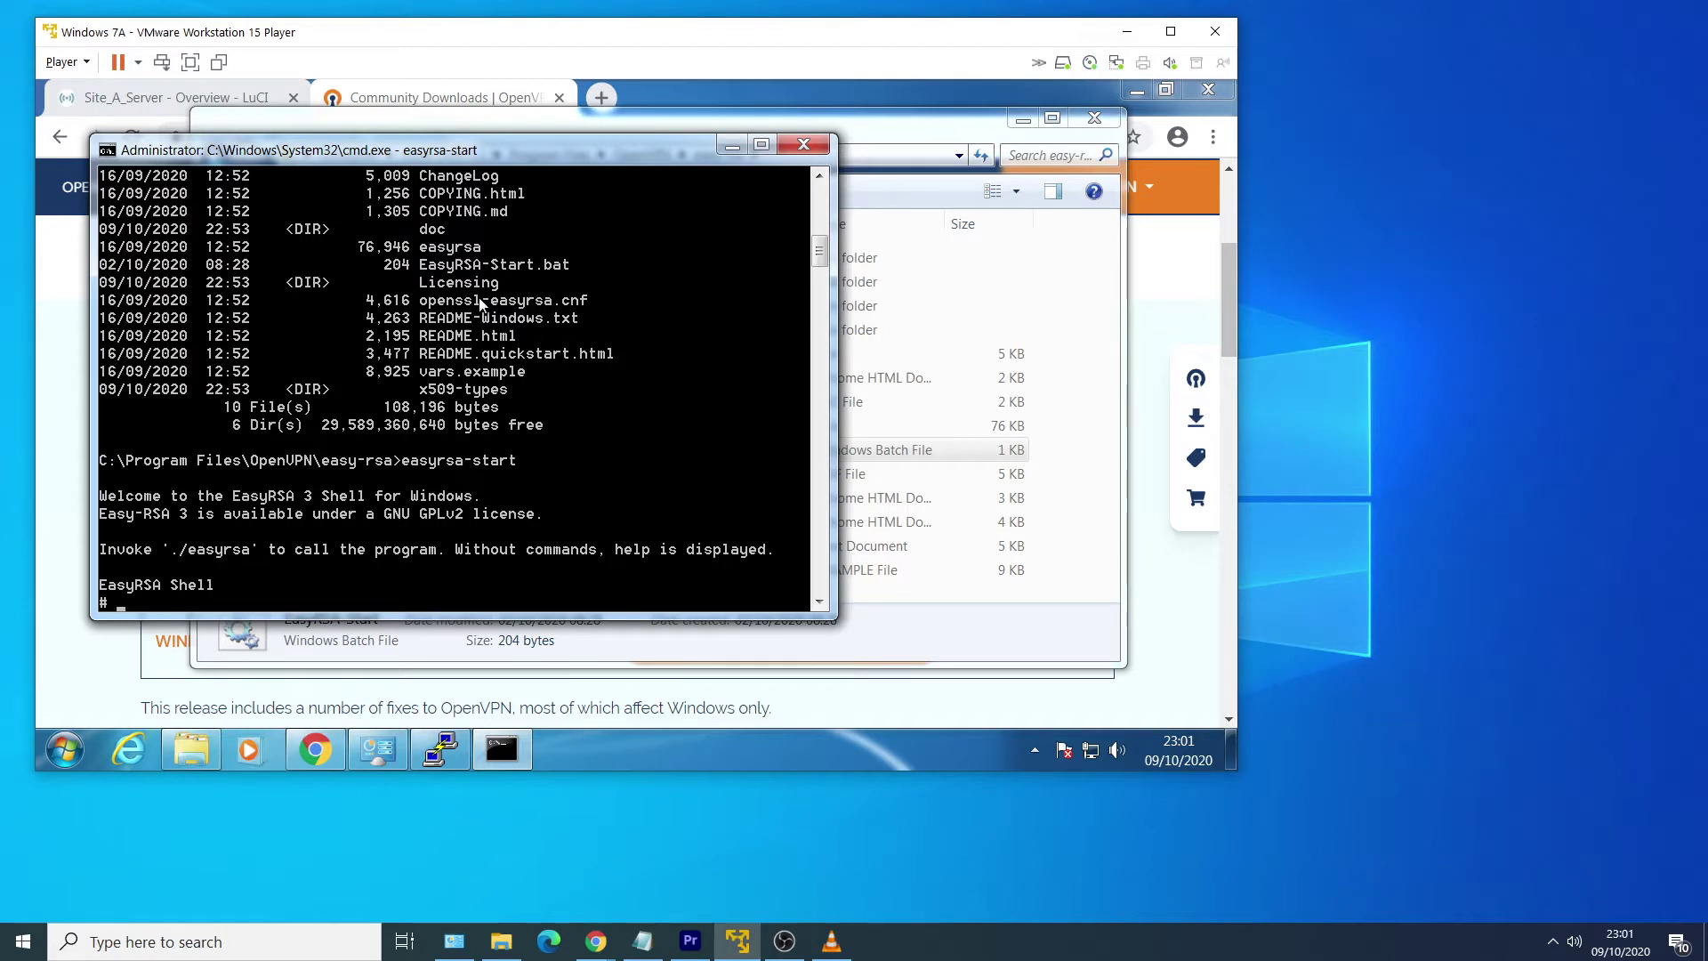
# Run init-pki and build-ca nopass with common name SiteA, then enter the Server_SiteA build-server-full command.
pyautogui.write('easyrsa init-pki')
pyautogui.press('Return')
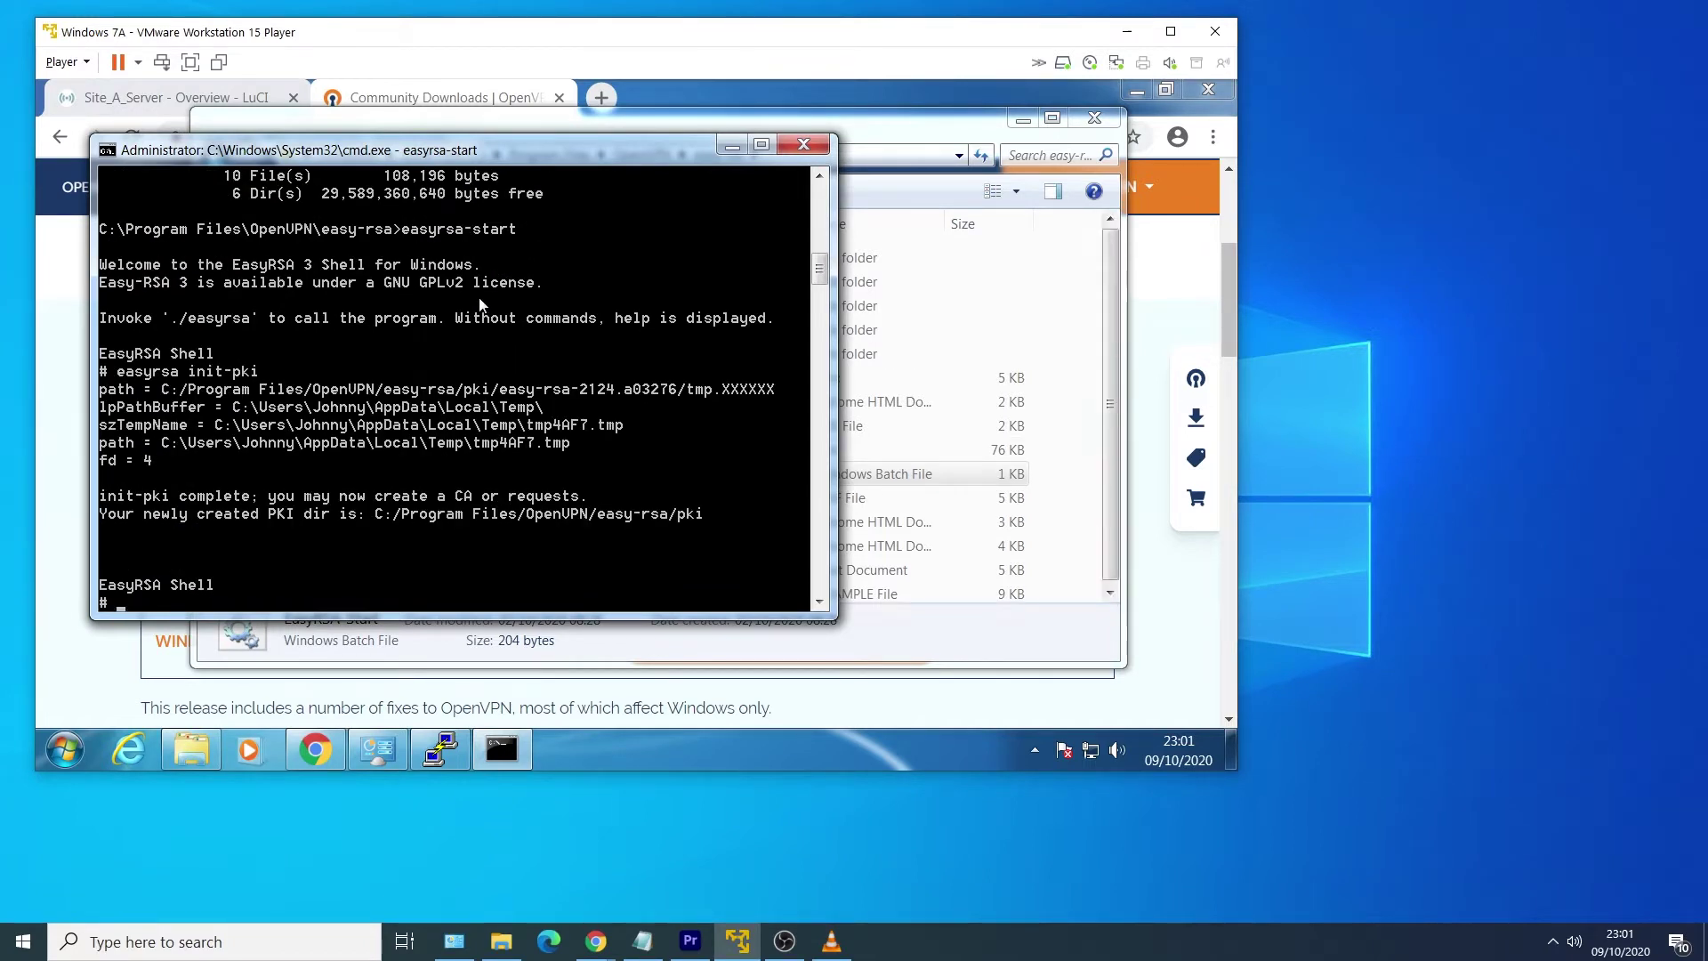
pyautogui.write('easyrsa build-ca nopass')
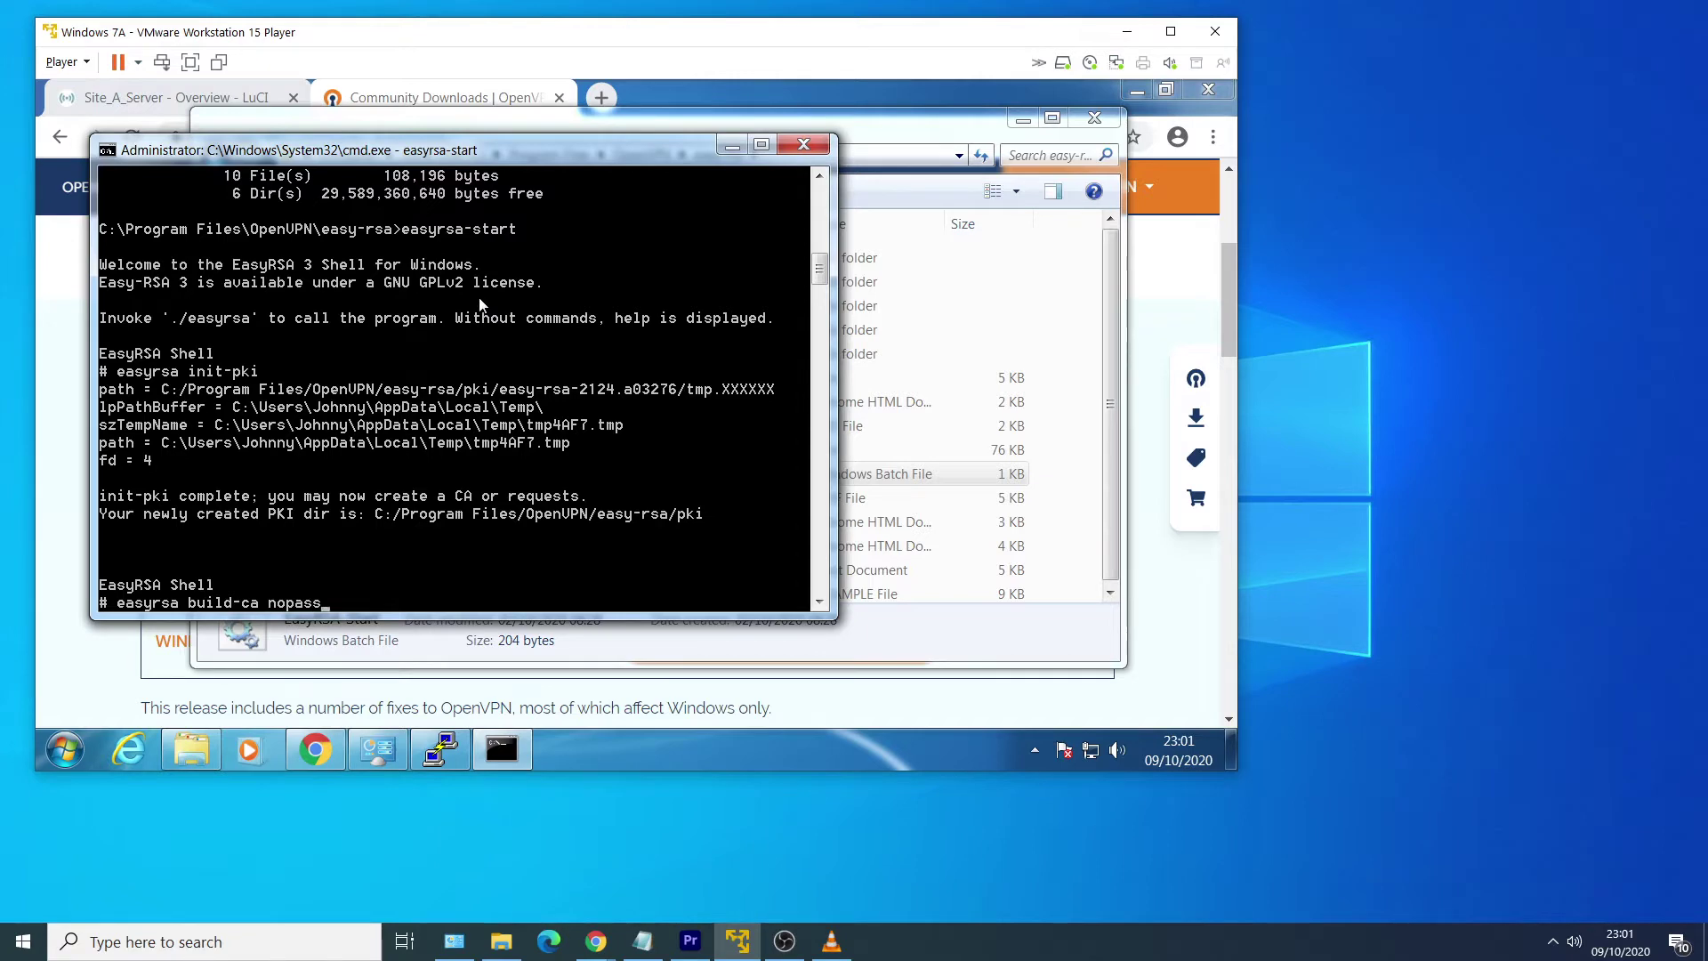
pyautogui.press('Return')
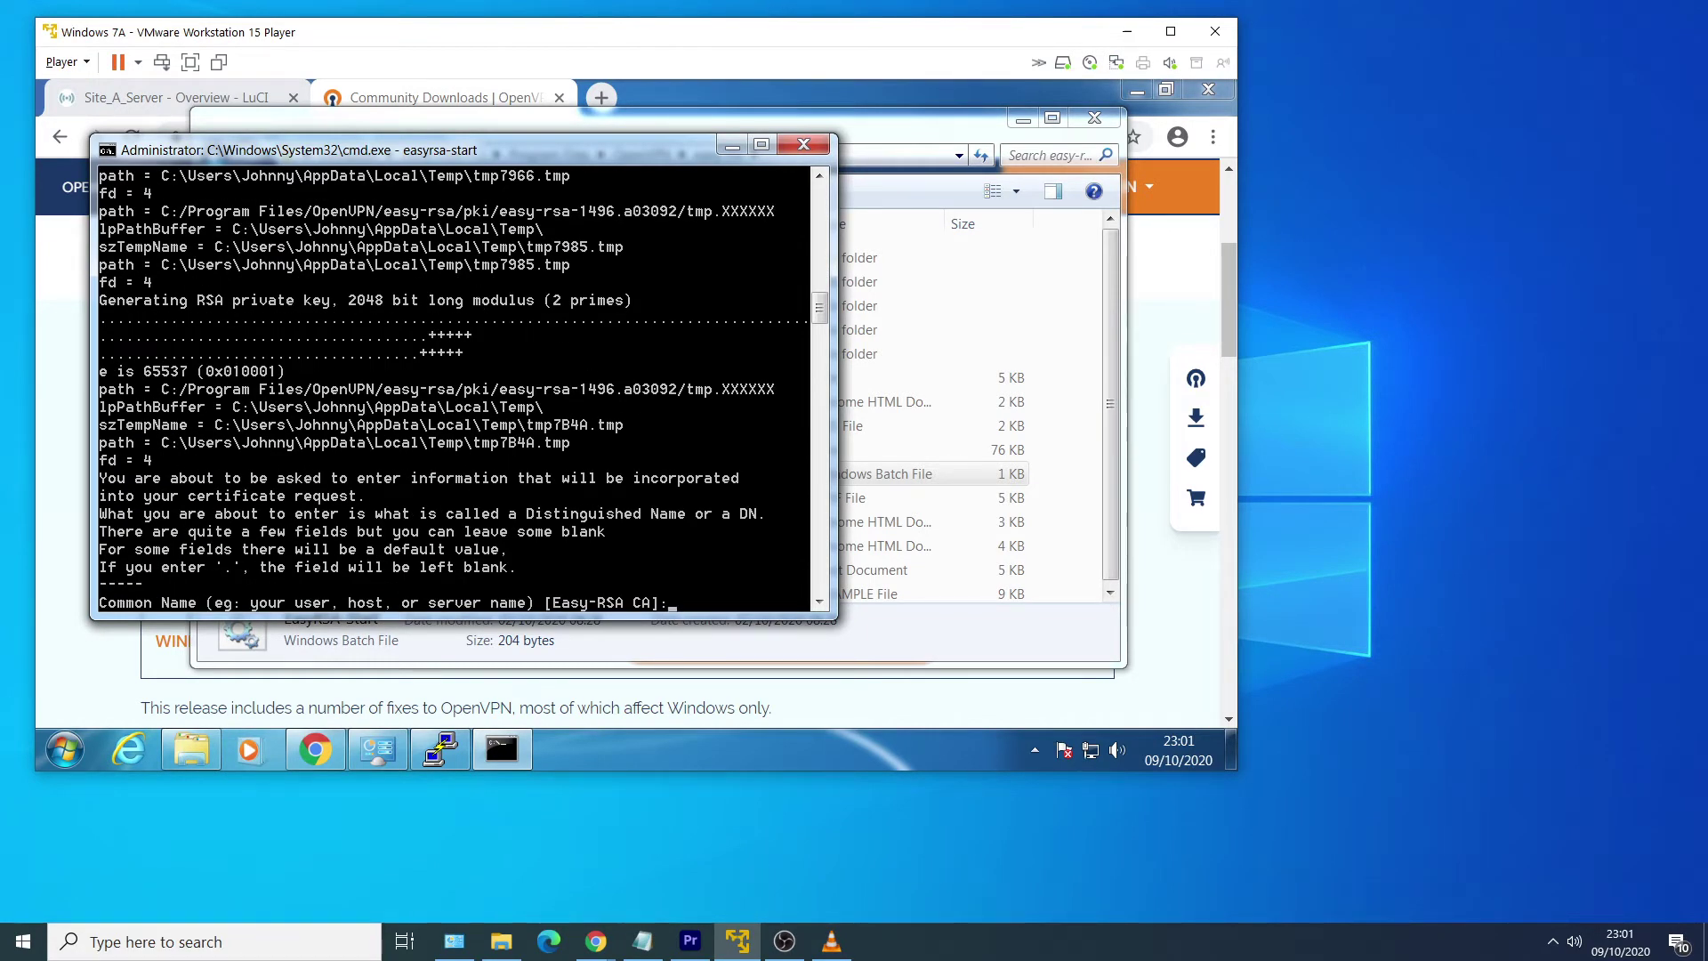
pyautogui.hotkey('alt', 'Tab')
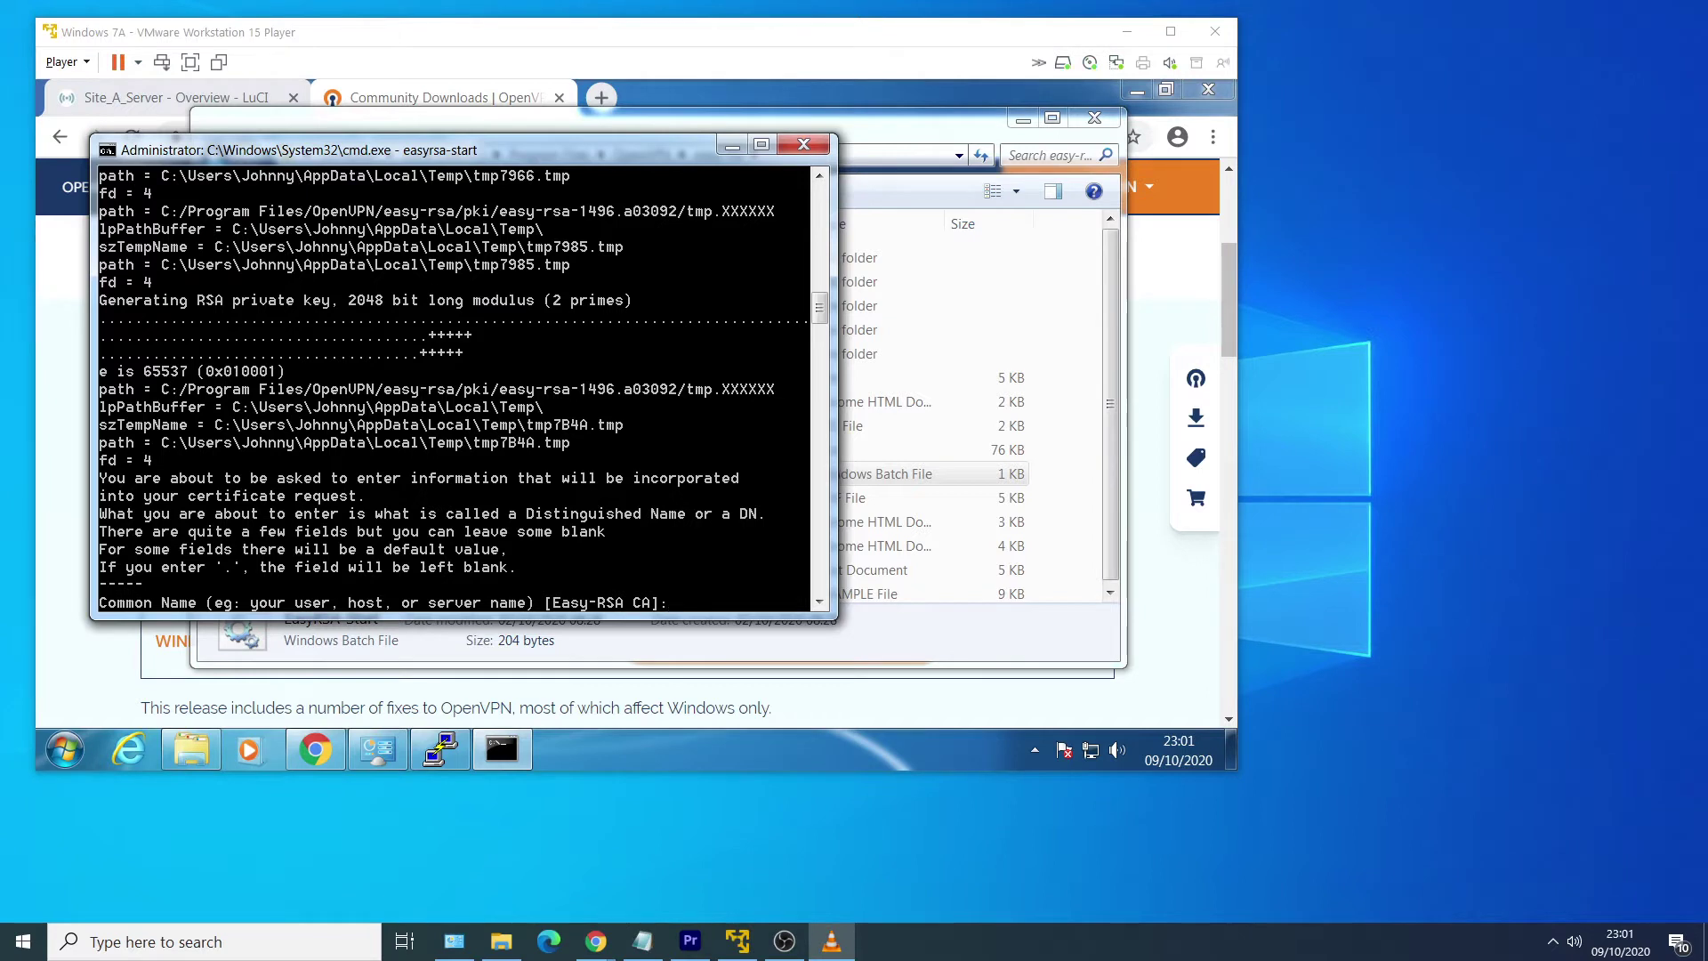
pyautogui.click(726, 281)
pyautogui.write('S')
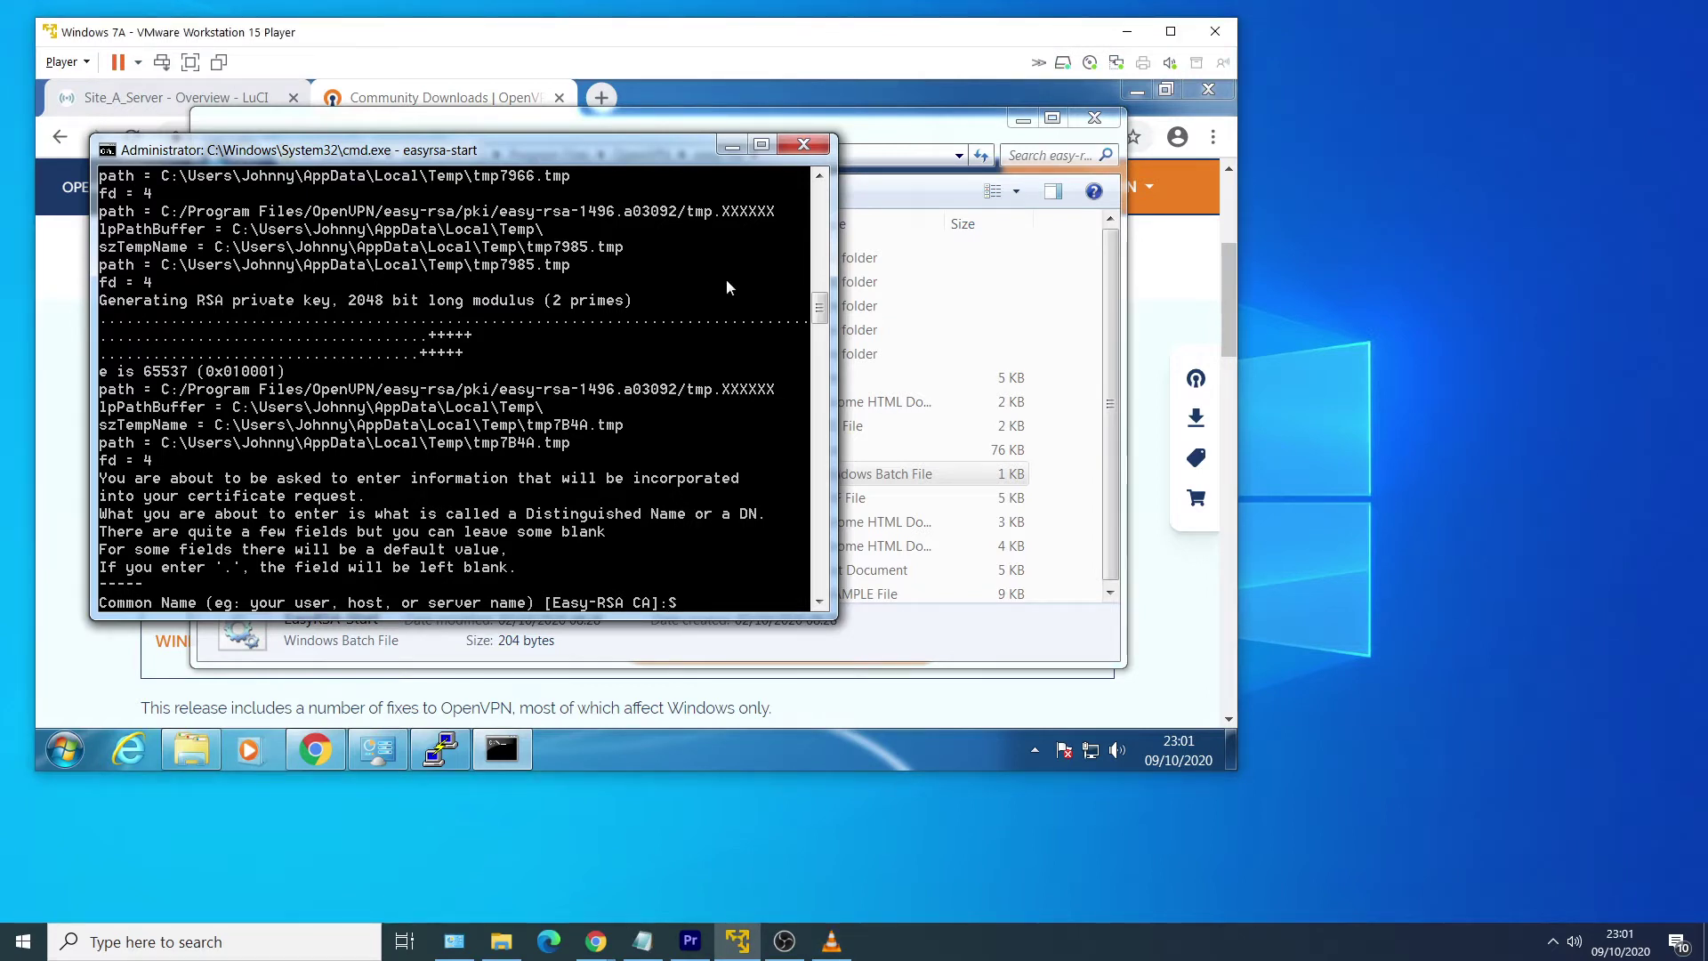
pyautogui.write('iteA')
pyautogui.press('Return')
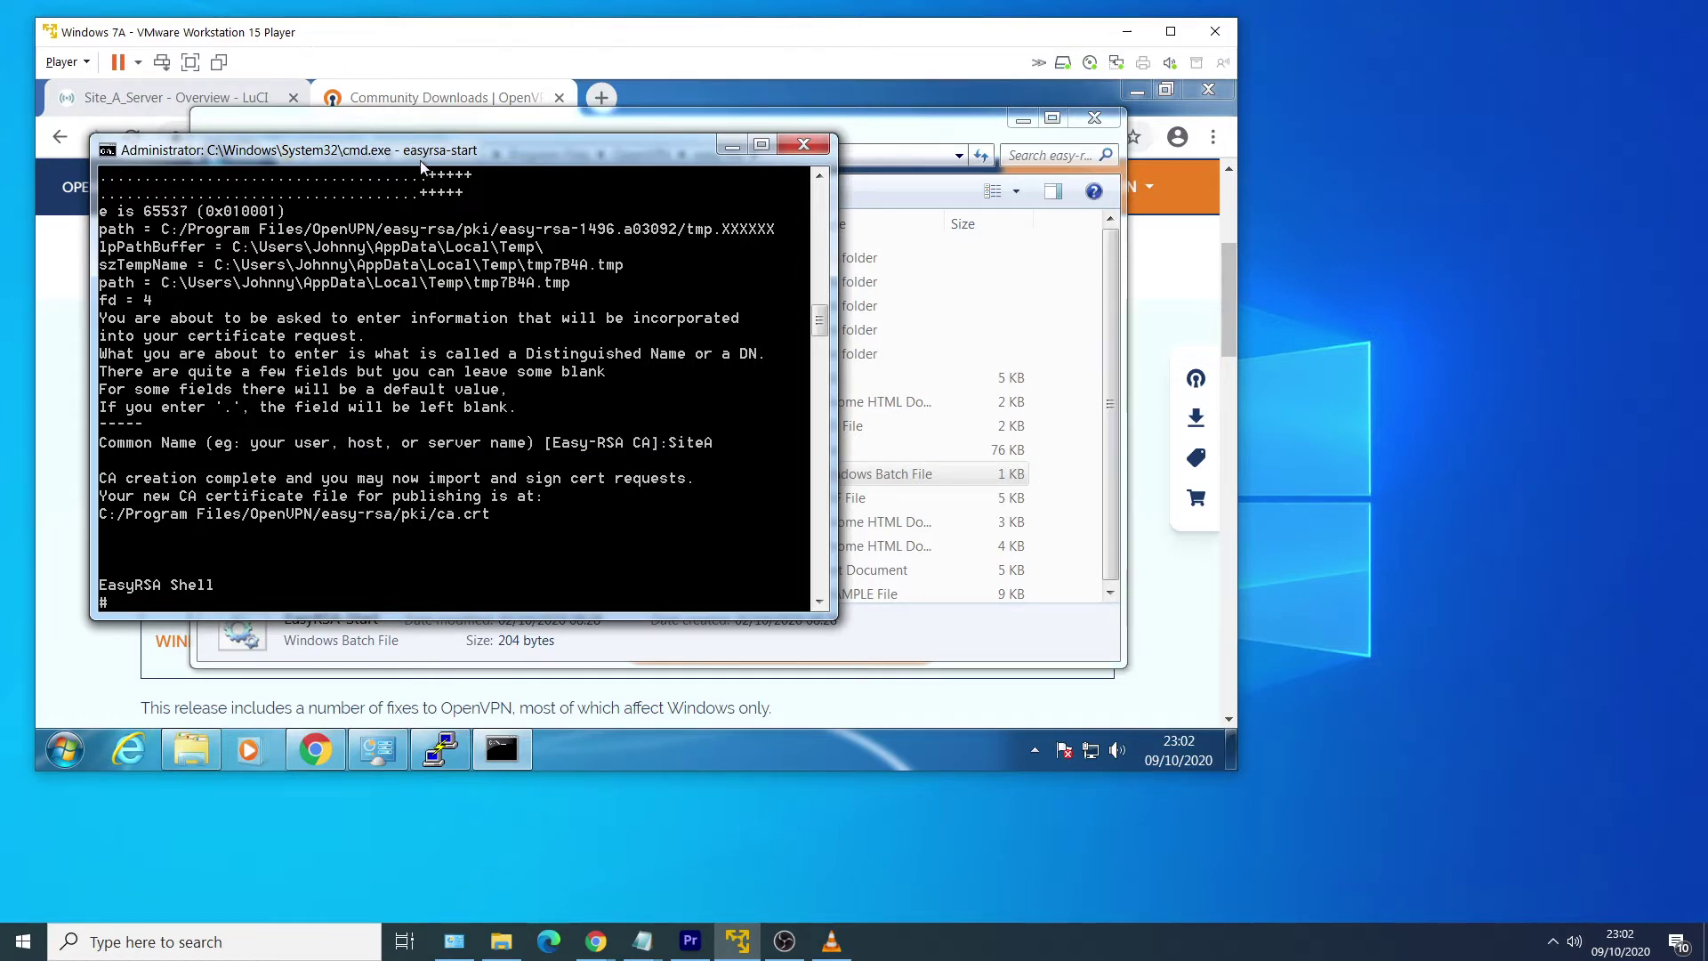
pyautogui.write('easyrsa build-server-full')
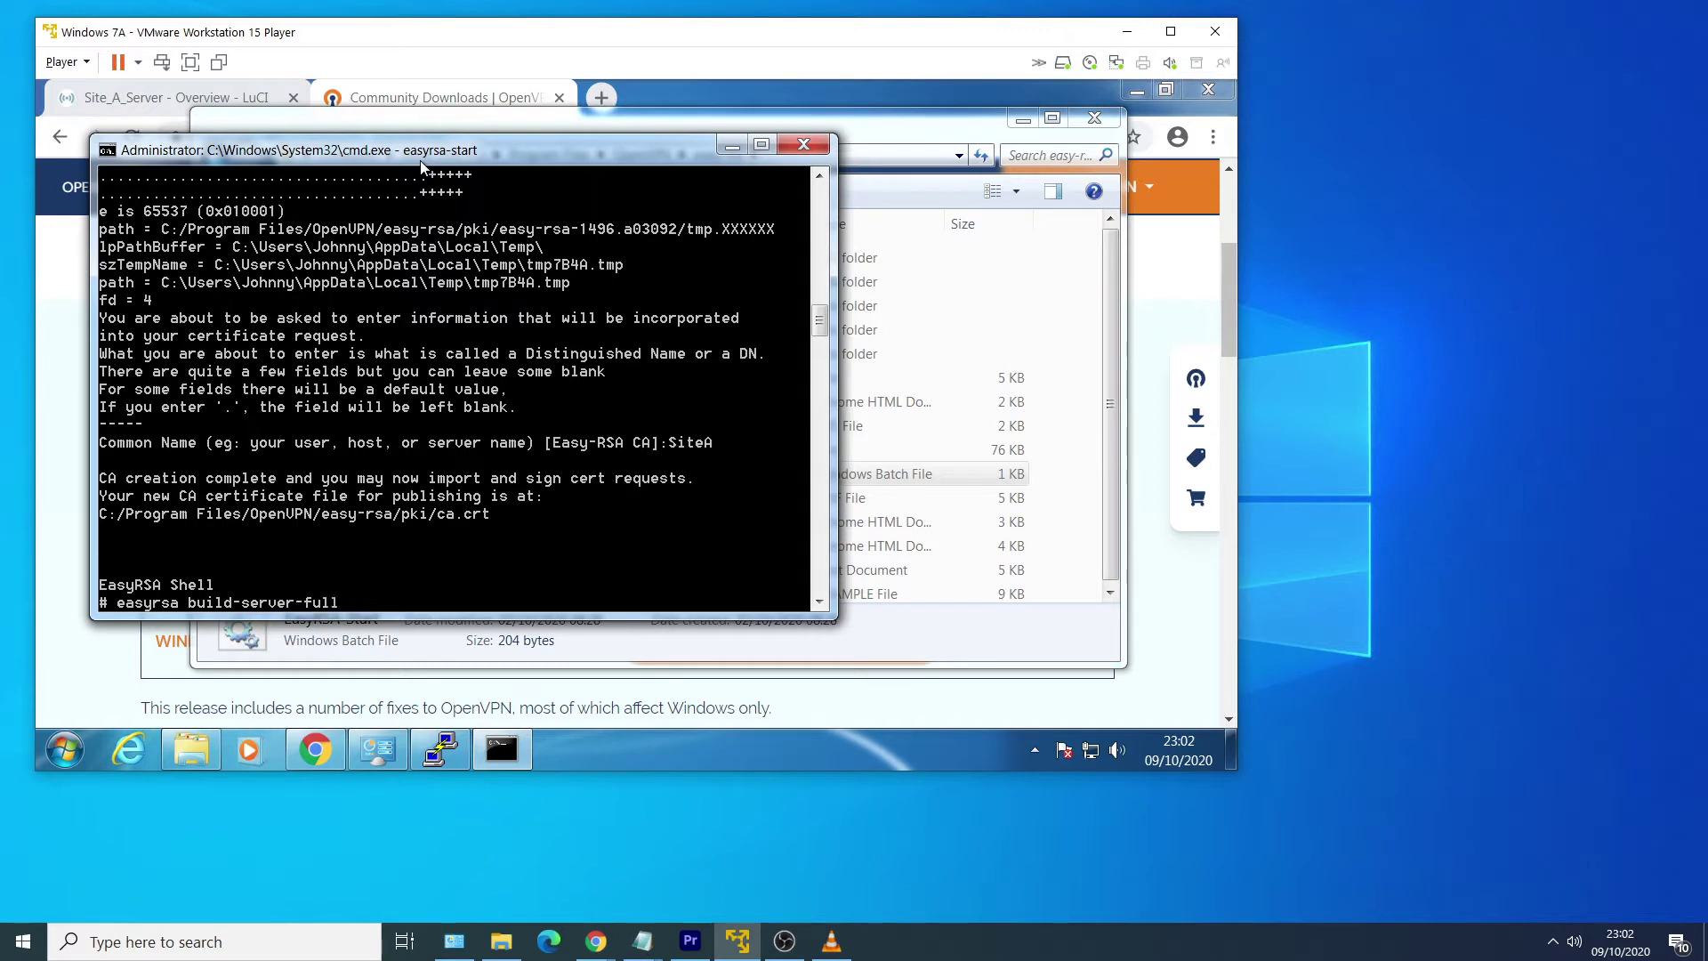
pyautogui.write(' Server_SiteA nopass')
# Issue passwordless Server_SiteA and Client_SiteB_SiteA certificates, then generate DH parameters with easyrsa gen-dh.
pyautogui.press('Return')
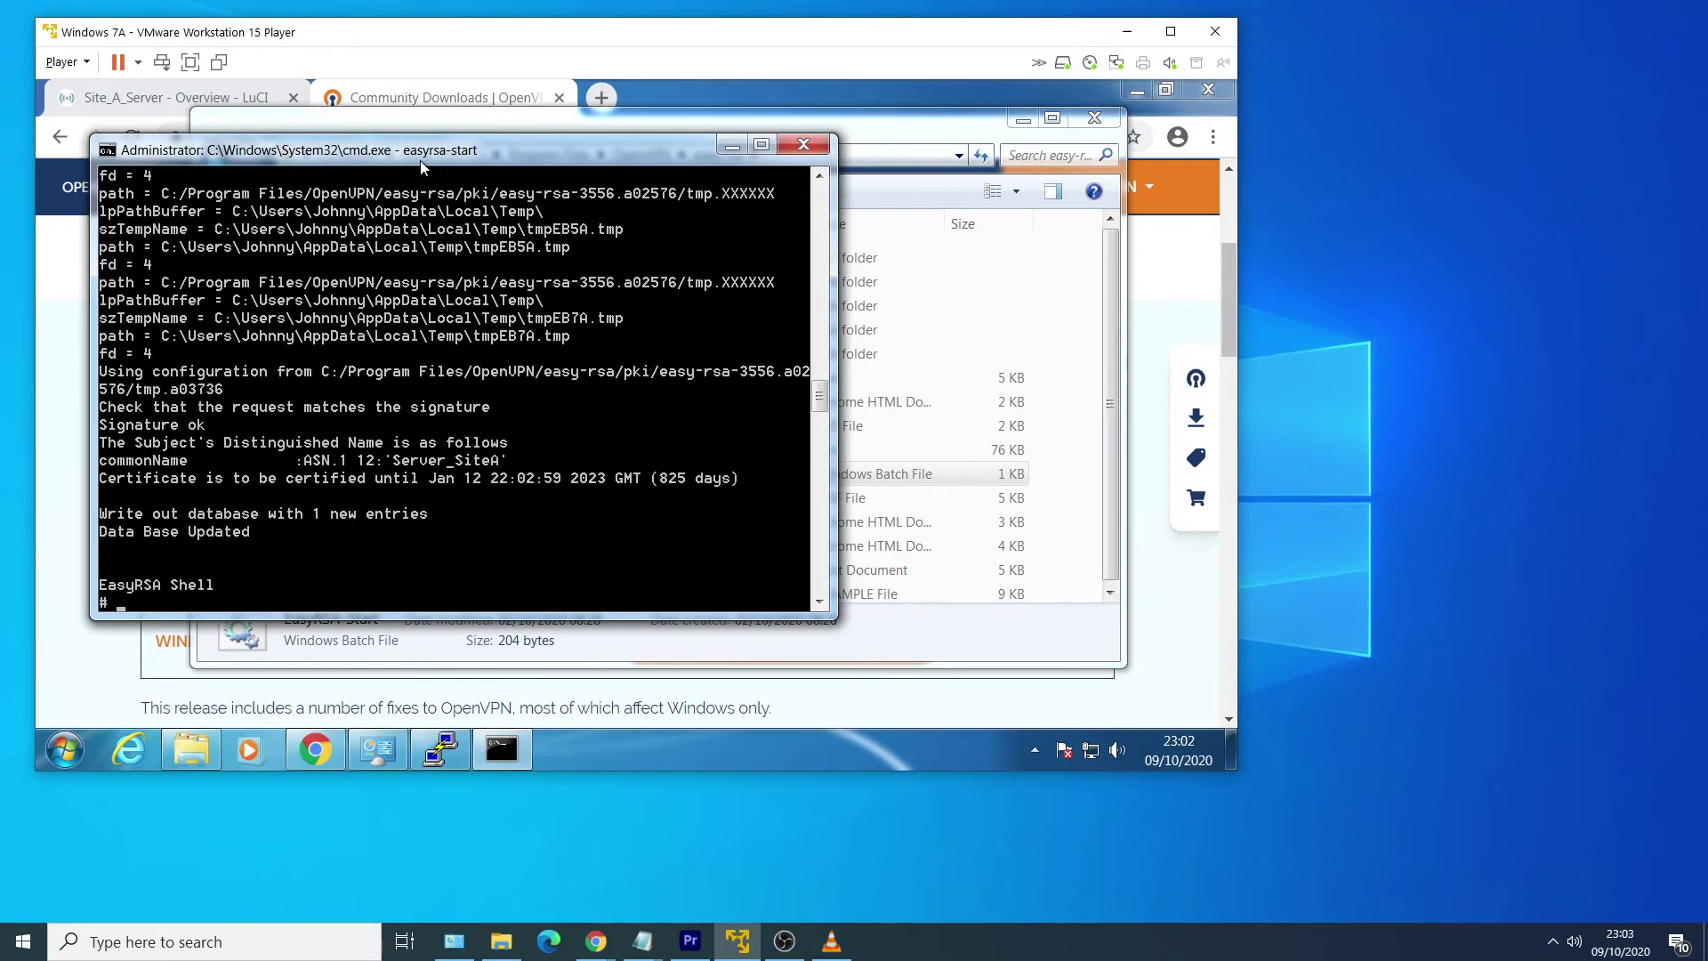
pyautogui.write('easyrsa build-client')
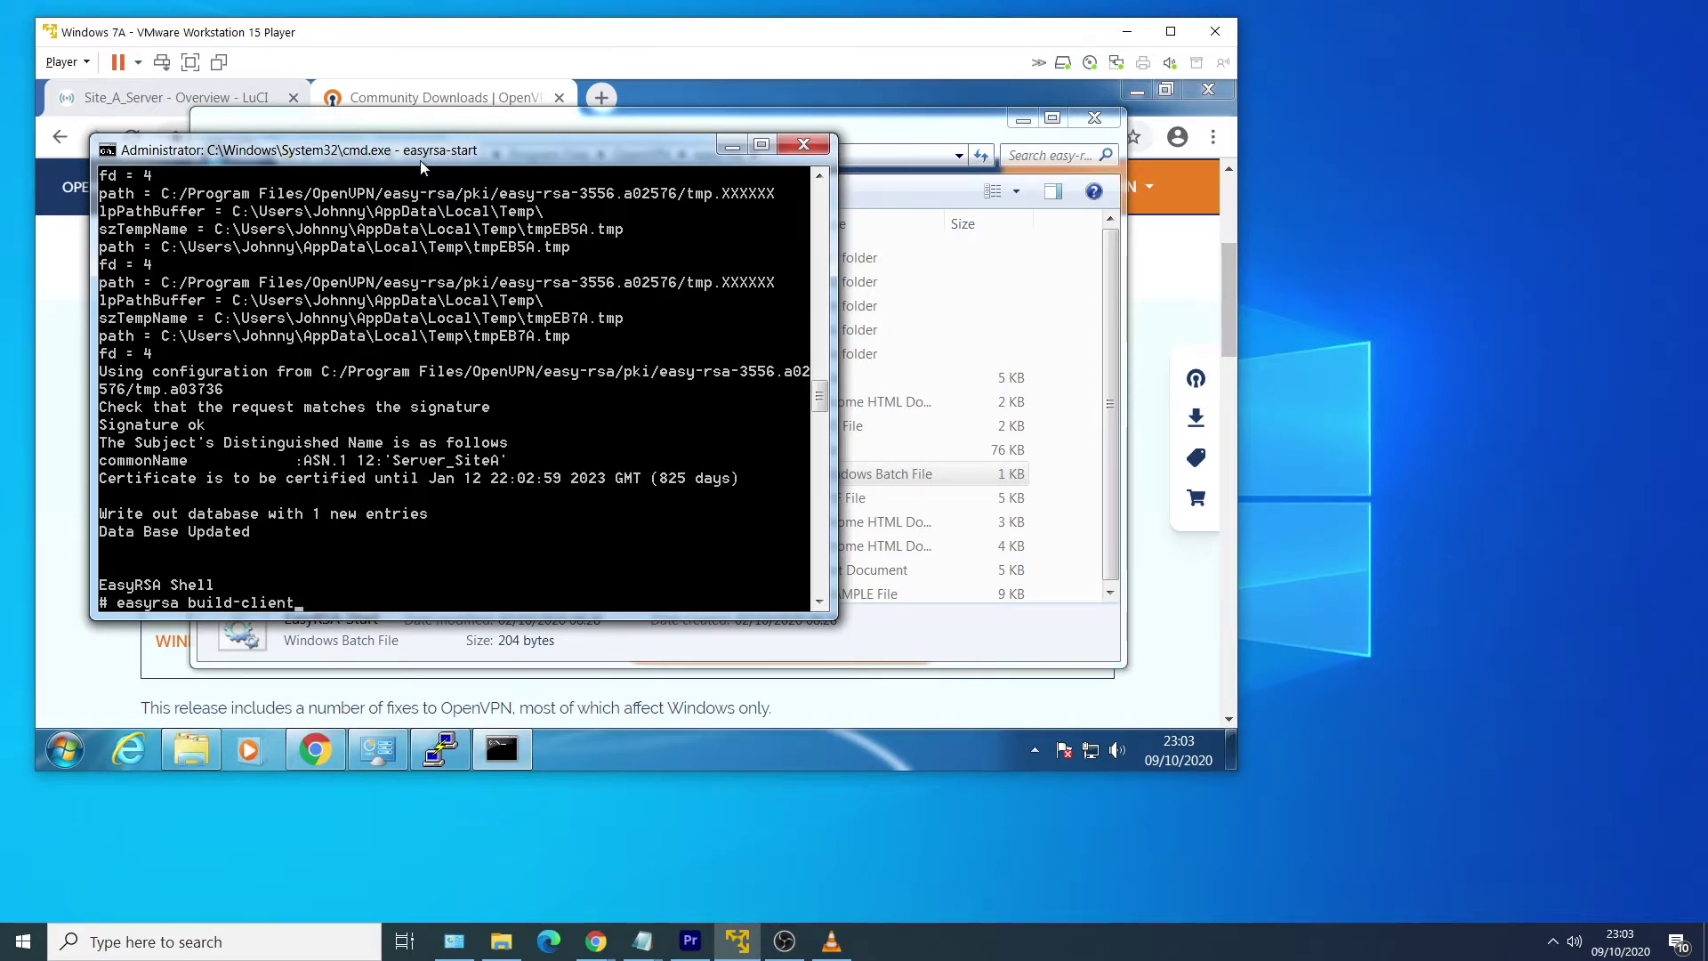
pyautogui.write('-full Client_')
pyautogui.write('SiteB_SiteA ')
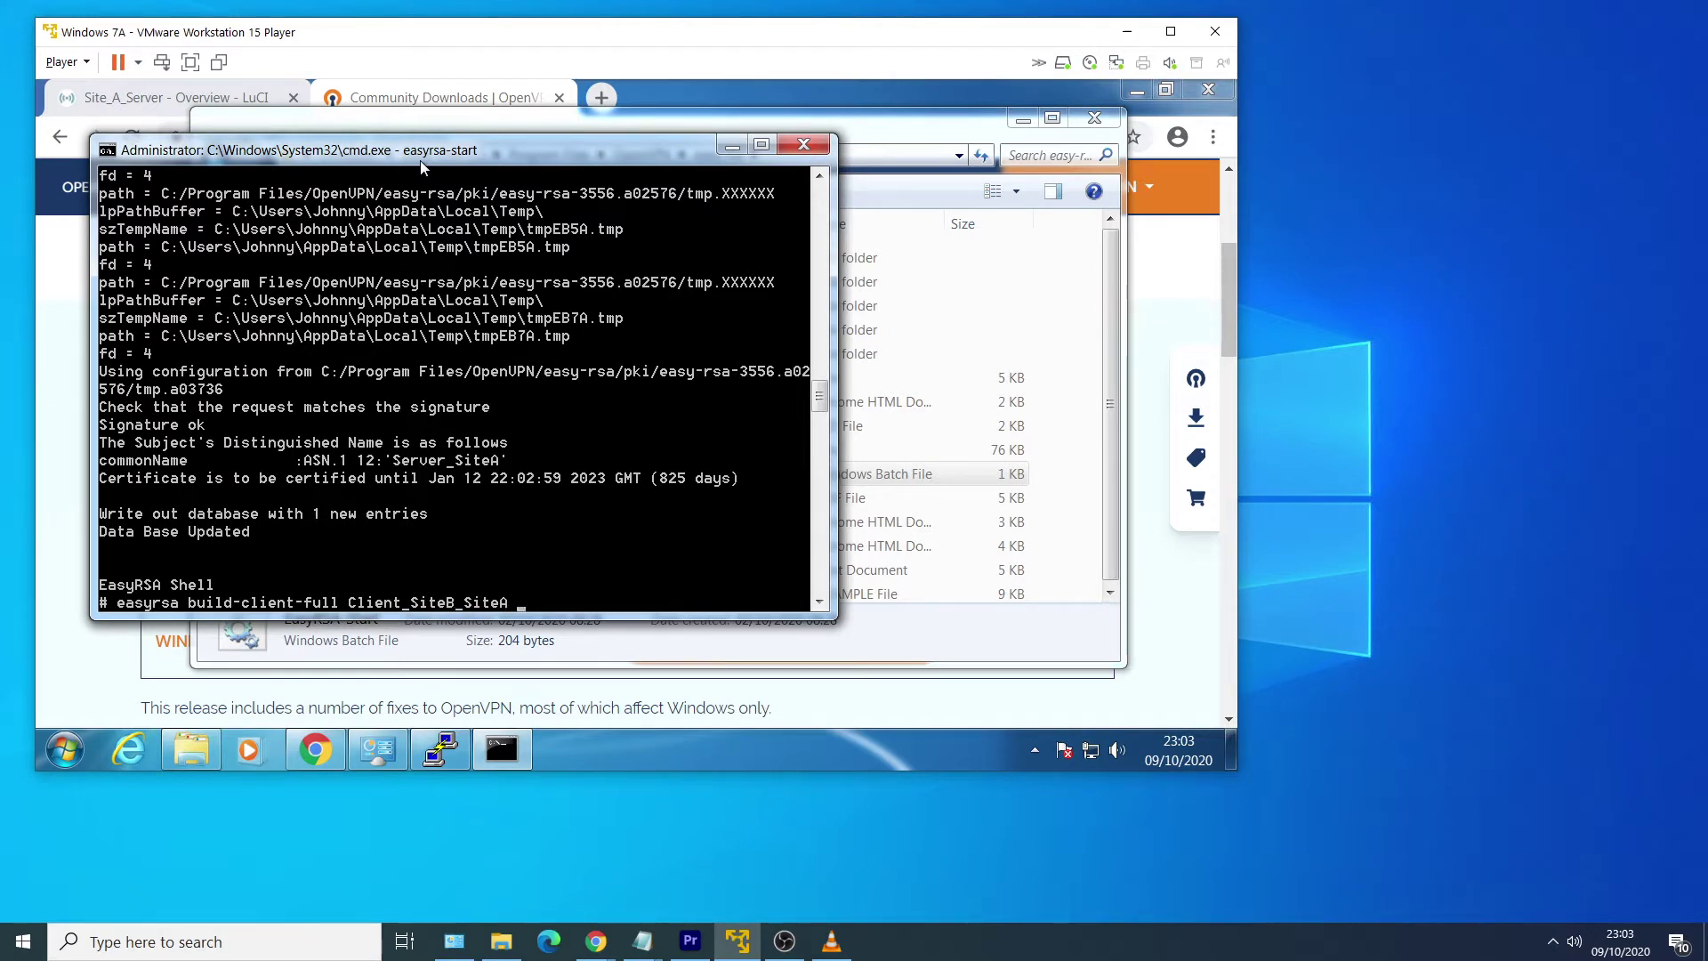
pyautogui.write('nopass')
pyautogui.press('Return')
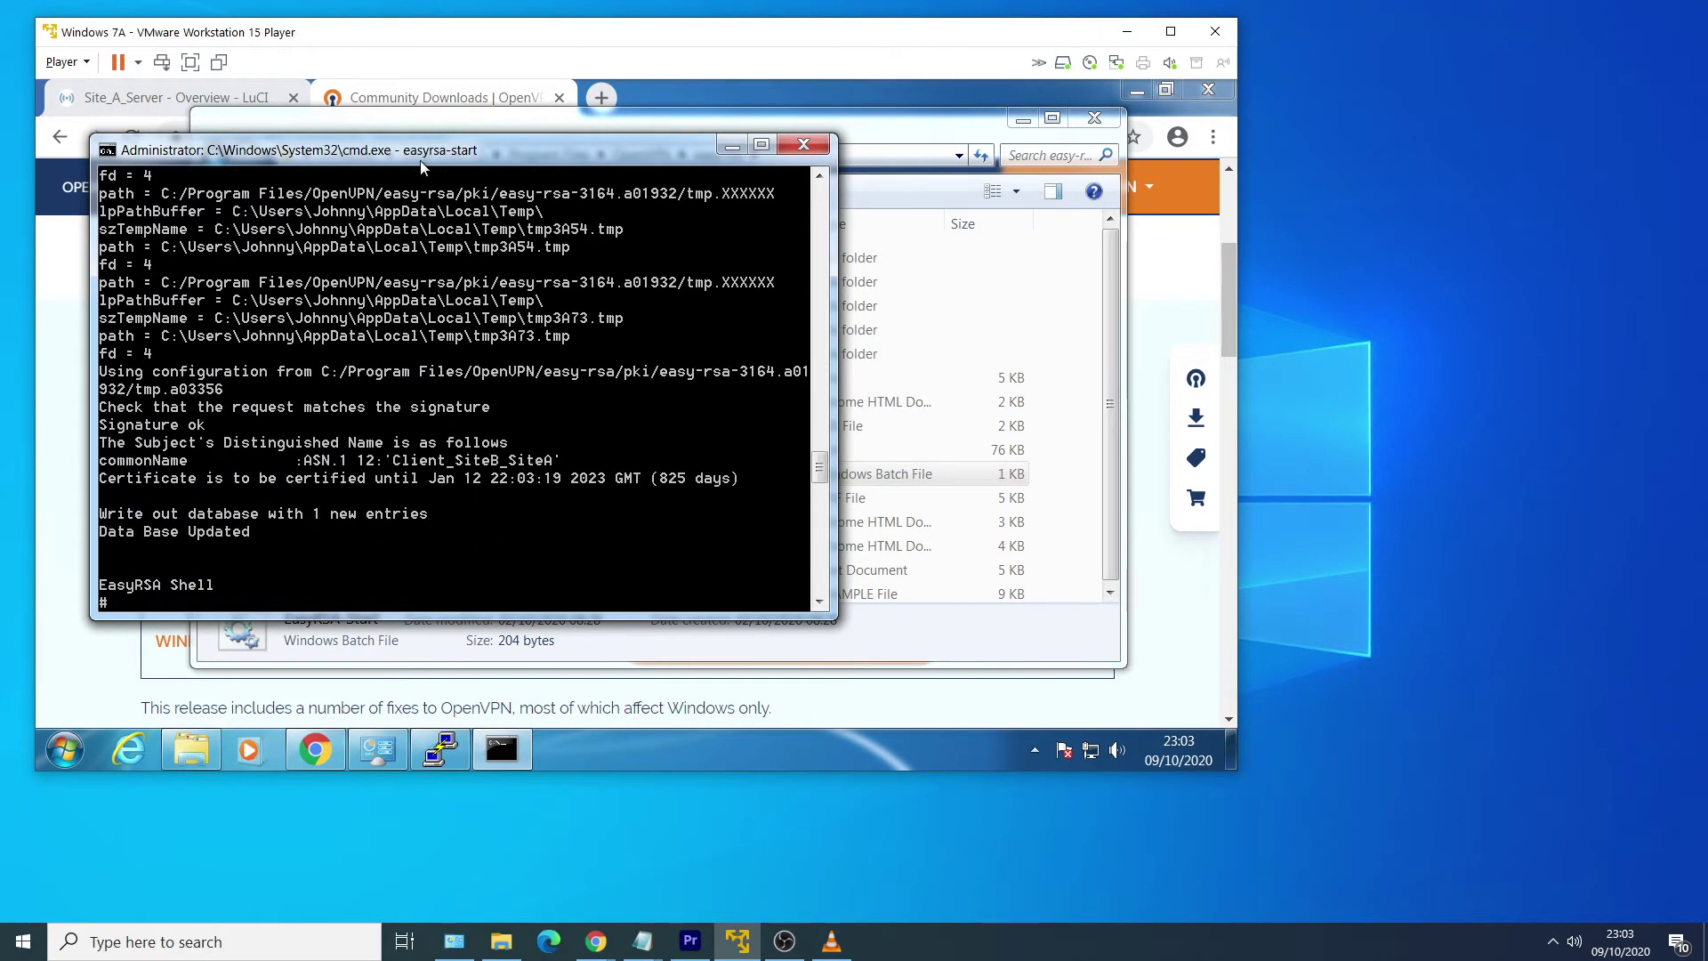
pyautogui.write('easyrsa gen-dh')
pyautogui.press('Return')
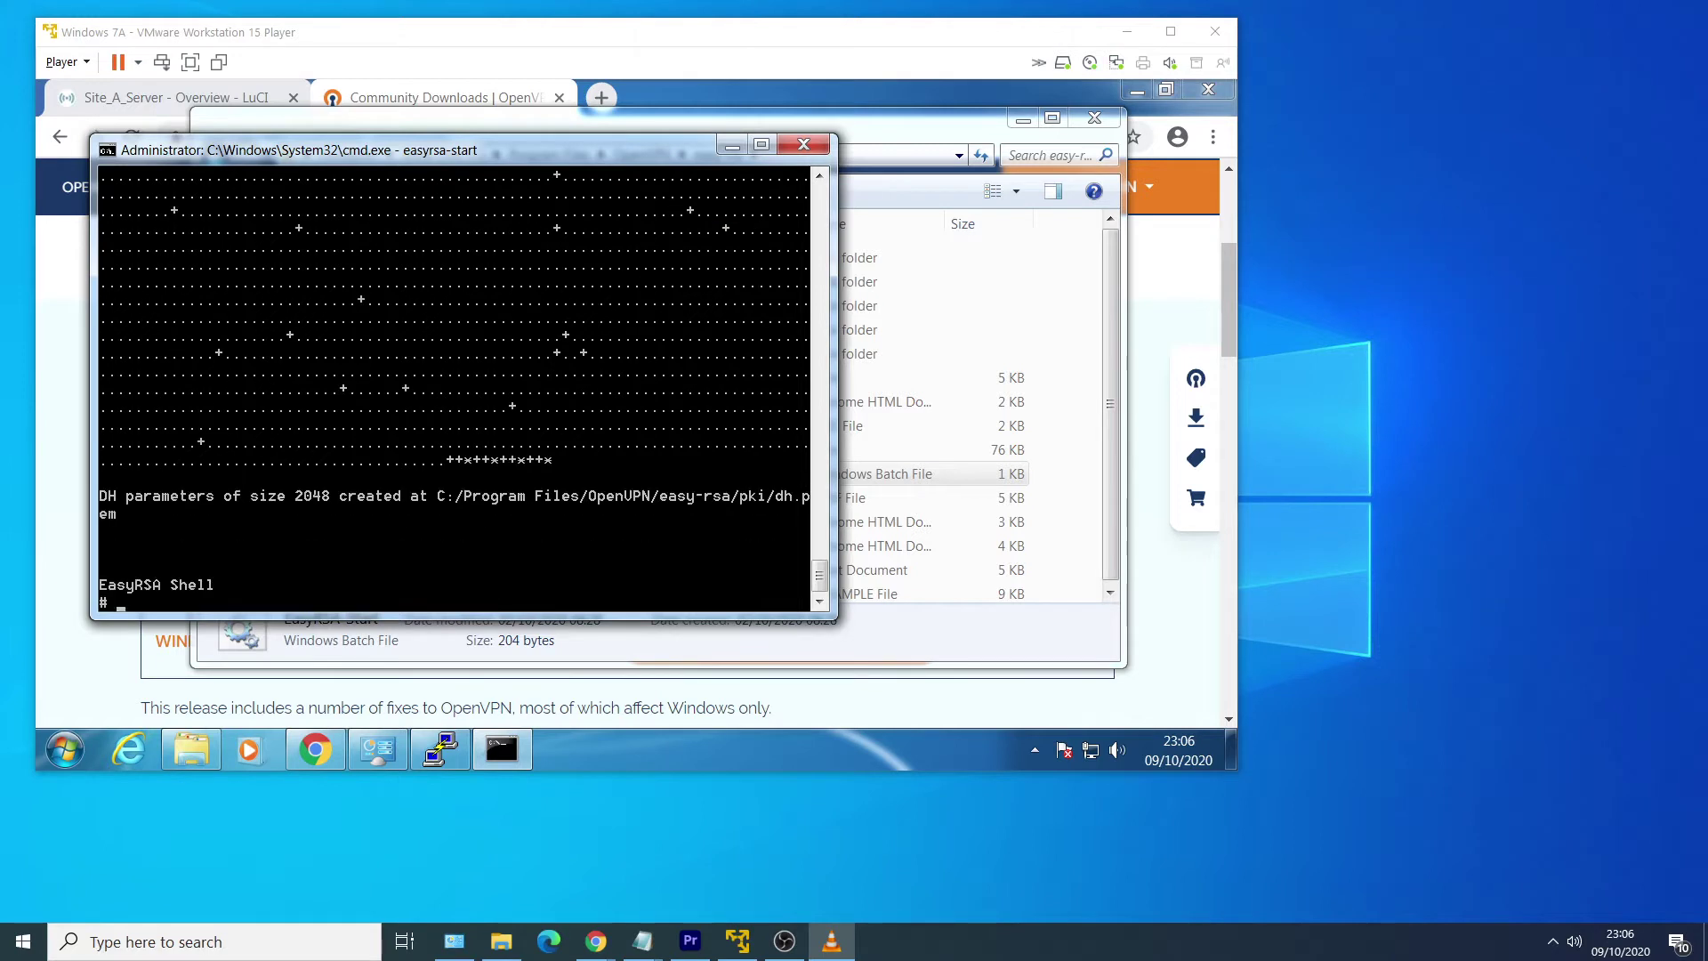
# Check dh.pem and the ca certificate in easy-rsa\pki, then view the issued and private folders.
pyautogui.click(952, 630)
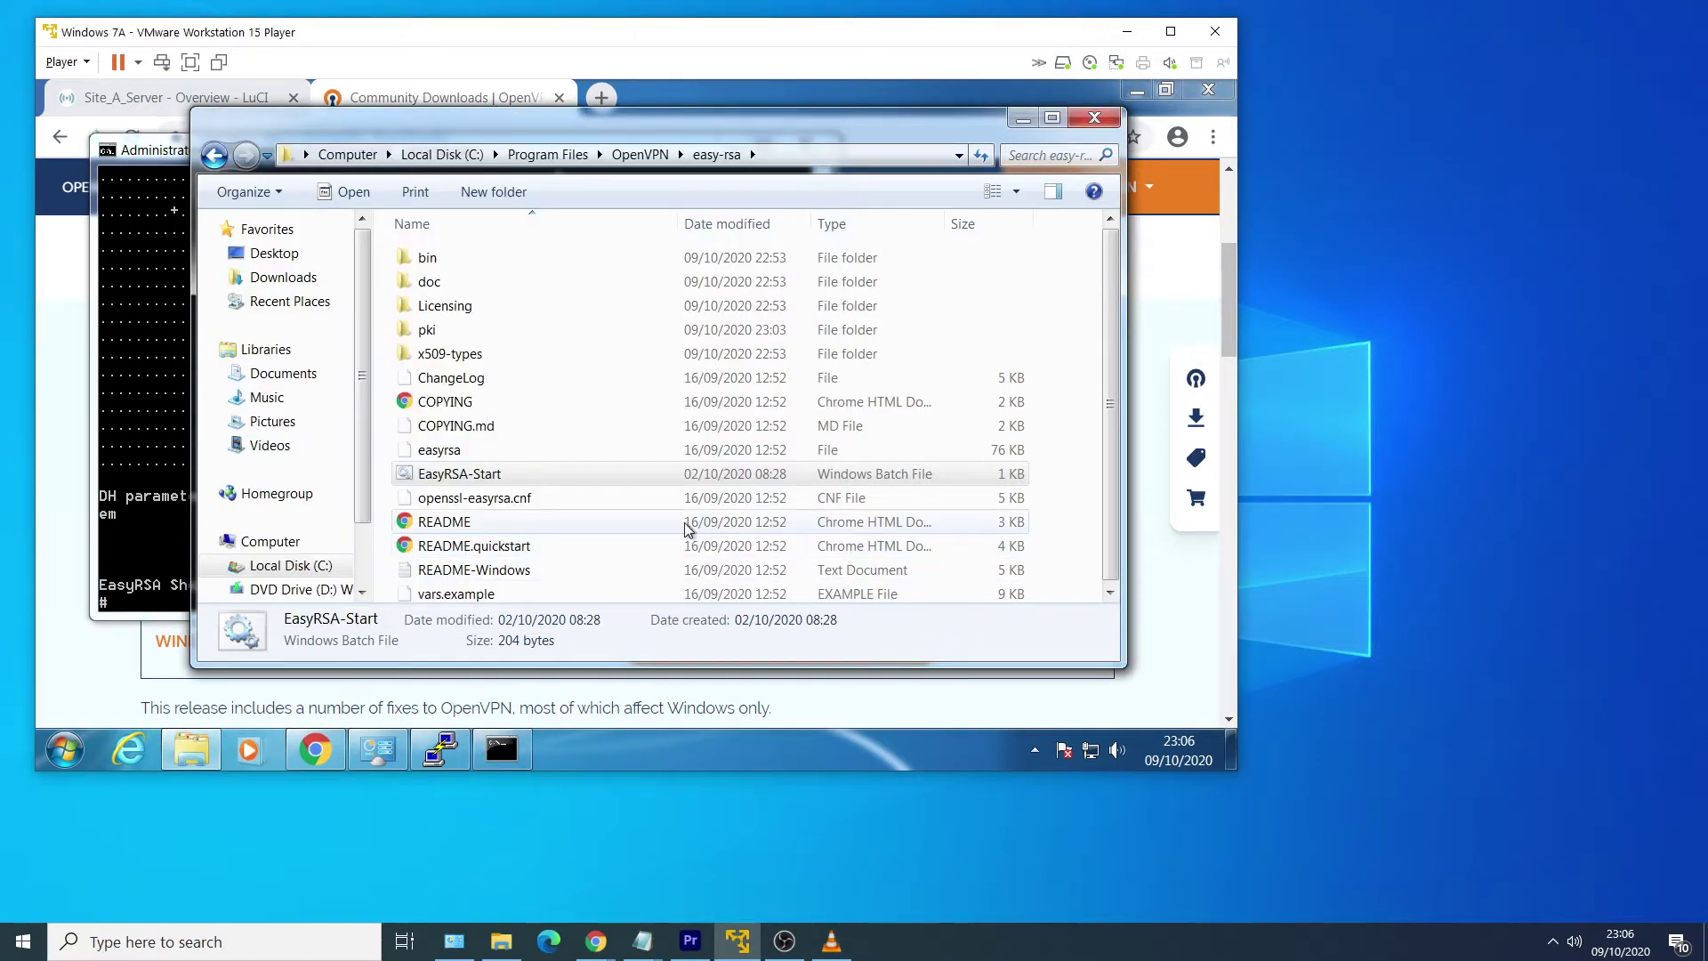
pyautogui.click(575, 333)
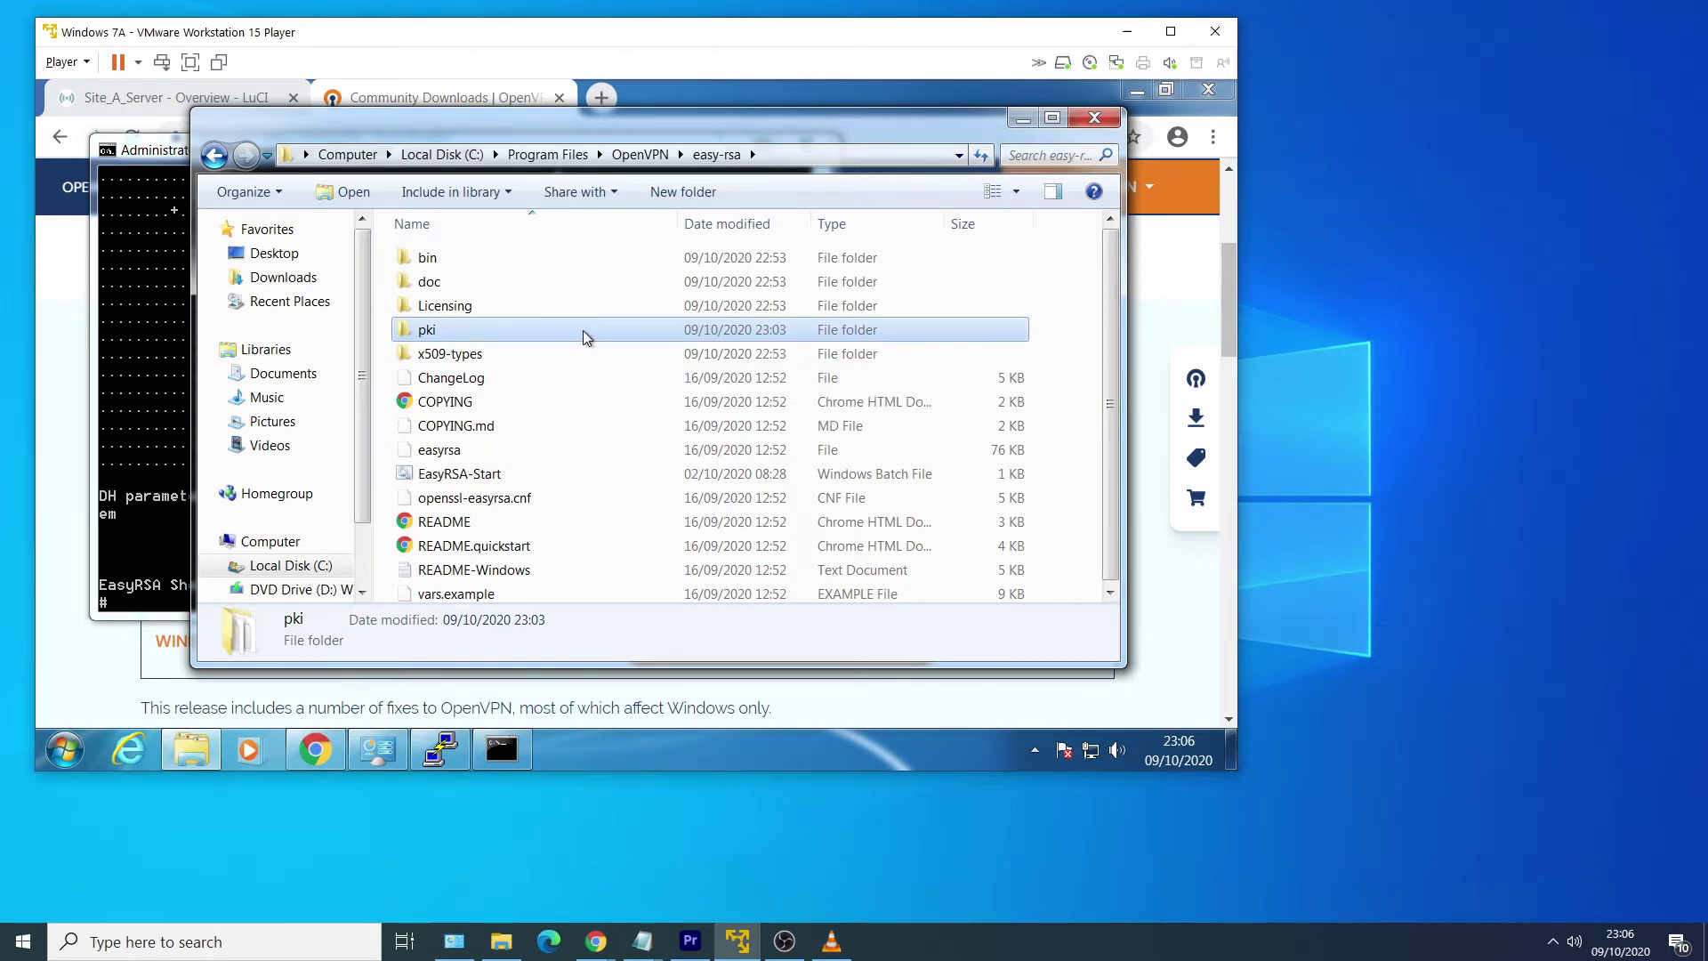
pyautogui.doubleClick(583, 329)
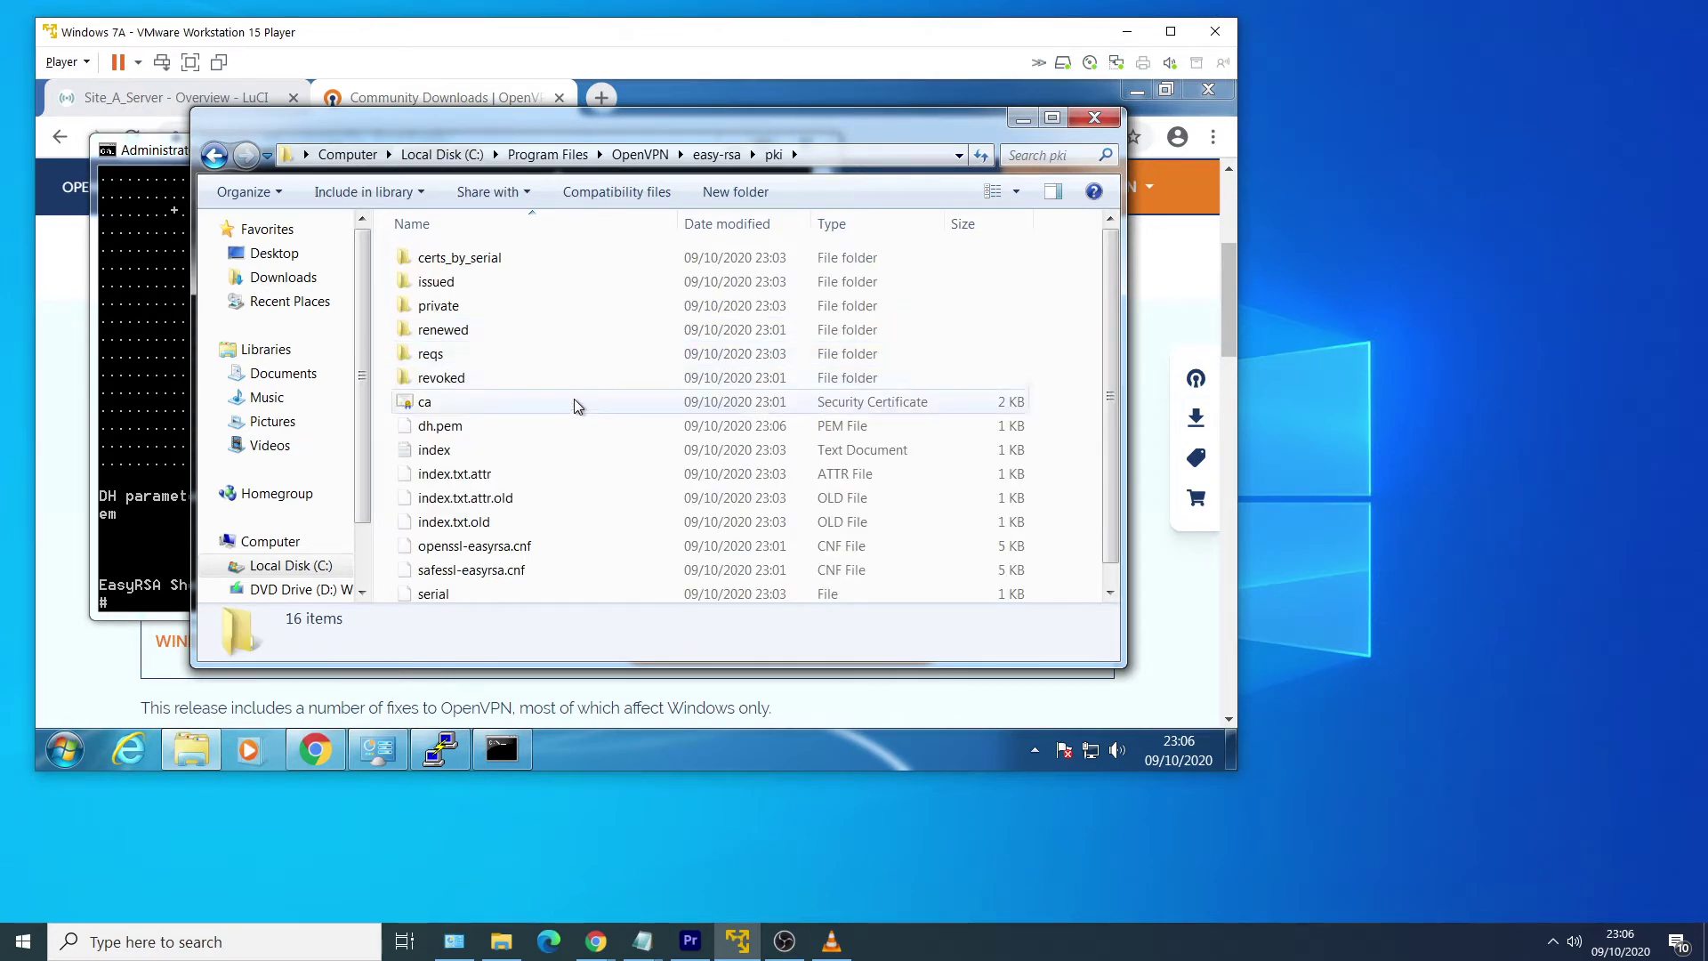
pyautogui.click(592, 428)
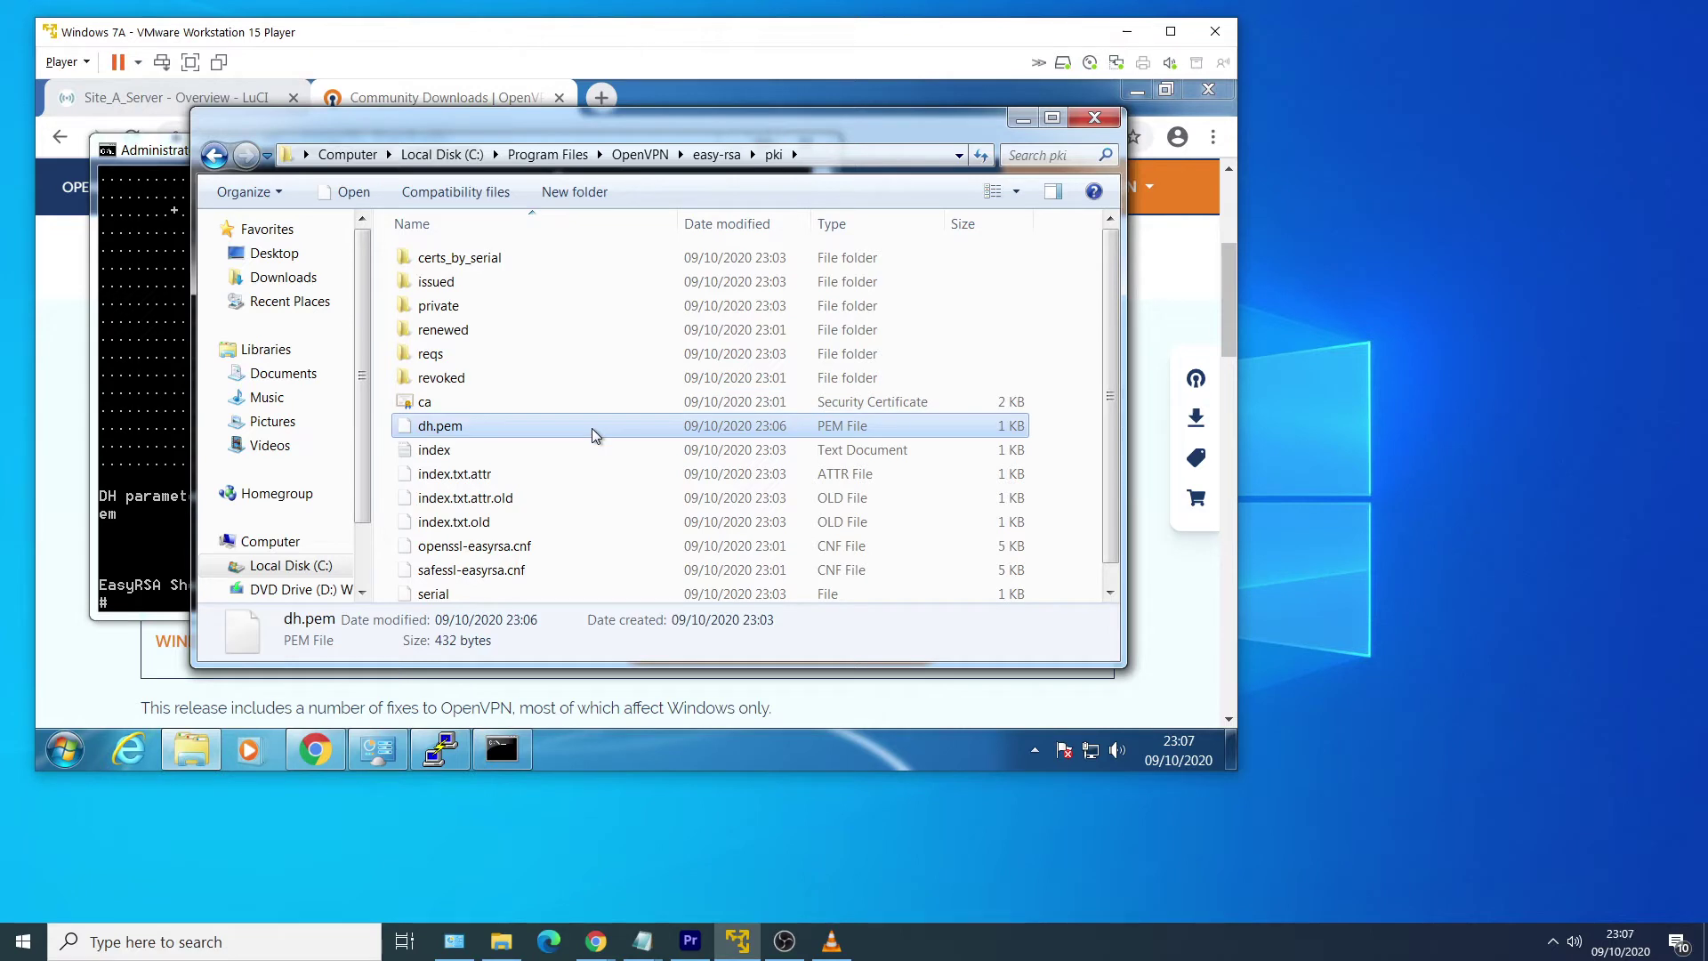
pyautogui.click(594, 404)
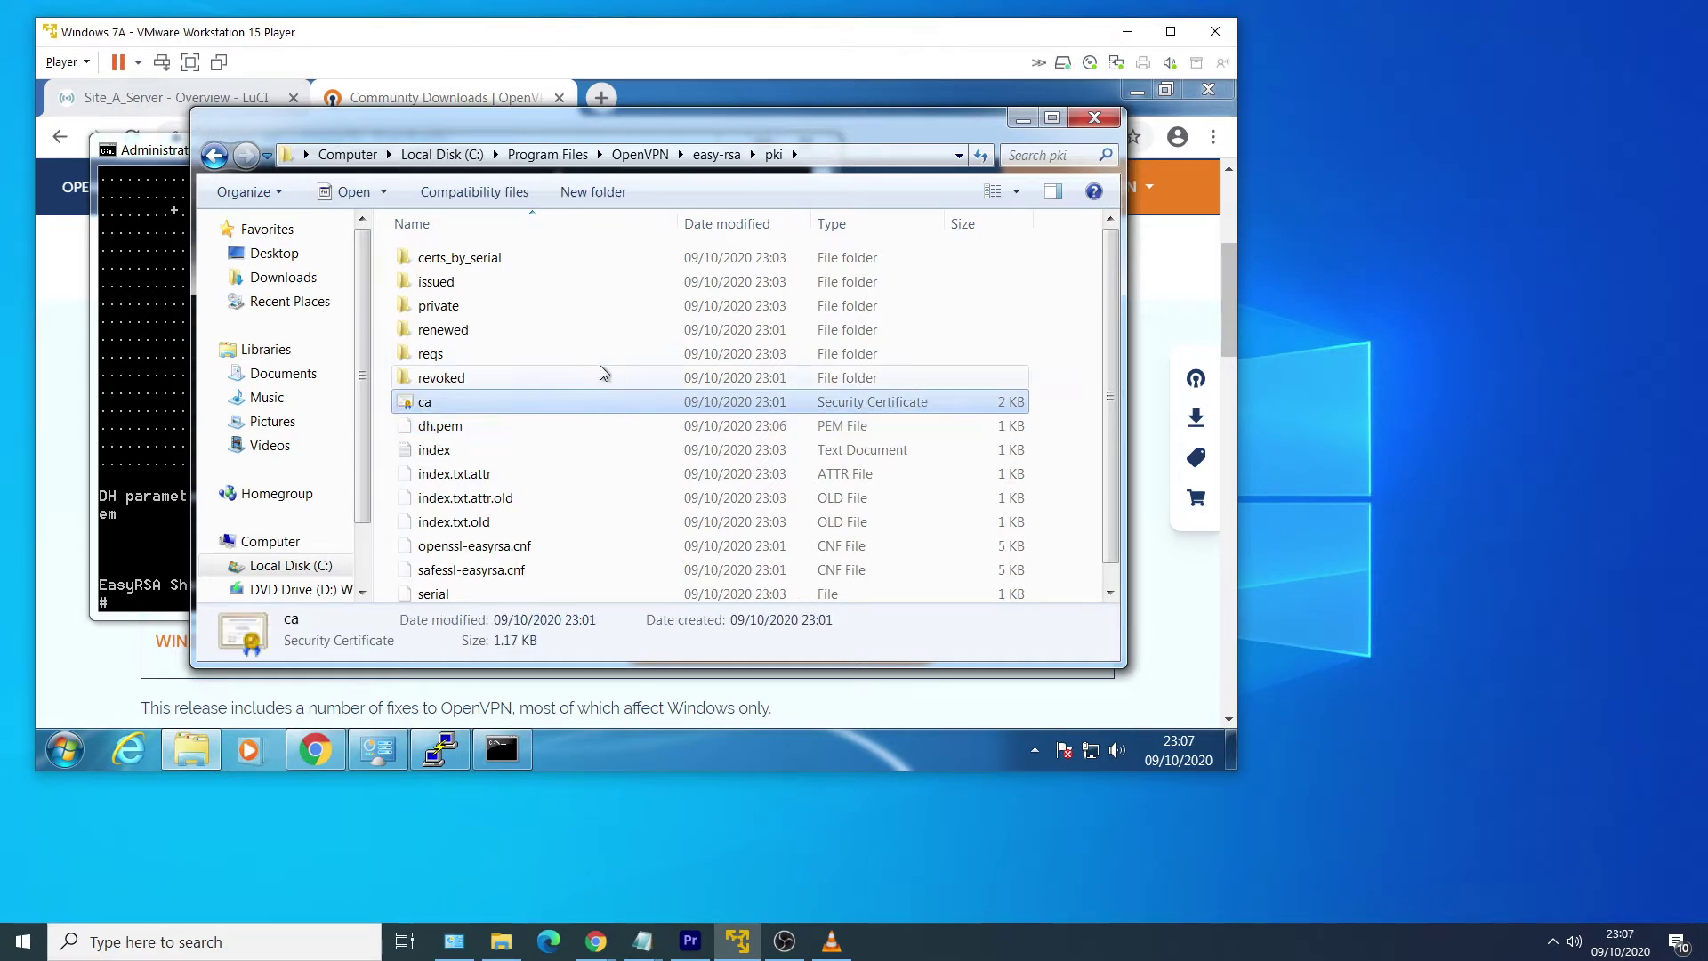
pyautogui.click(597, 286)
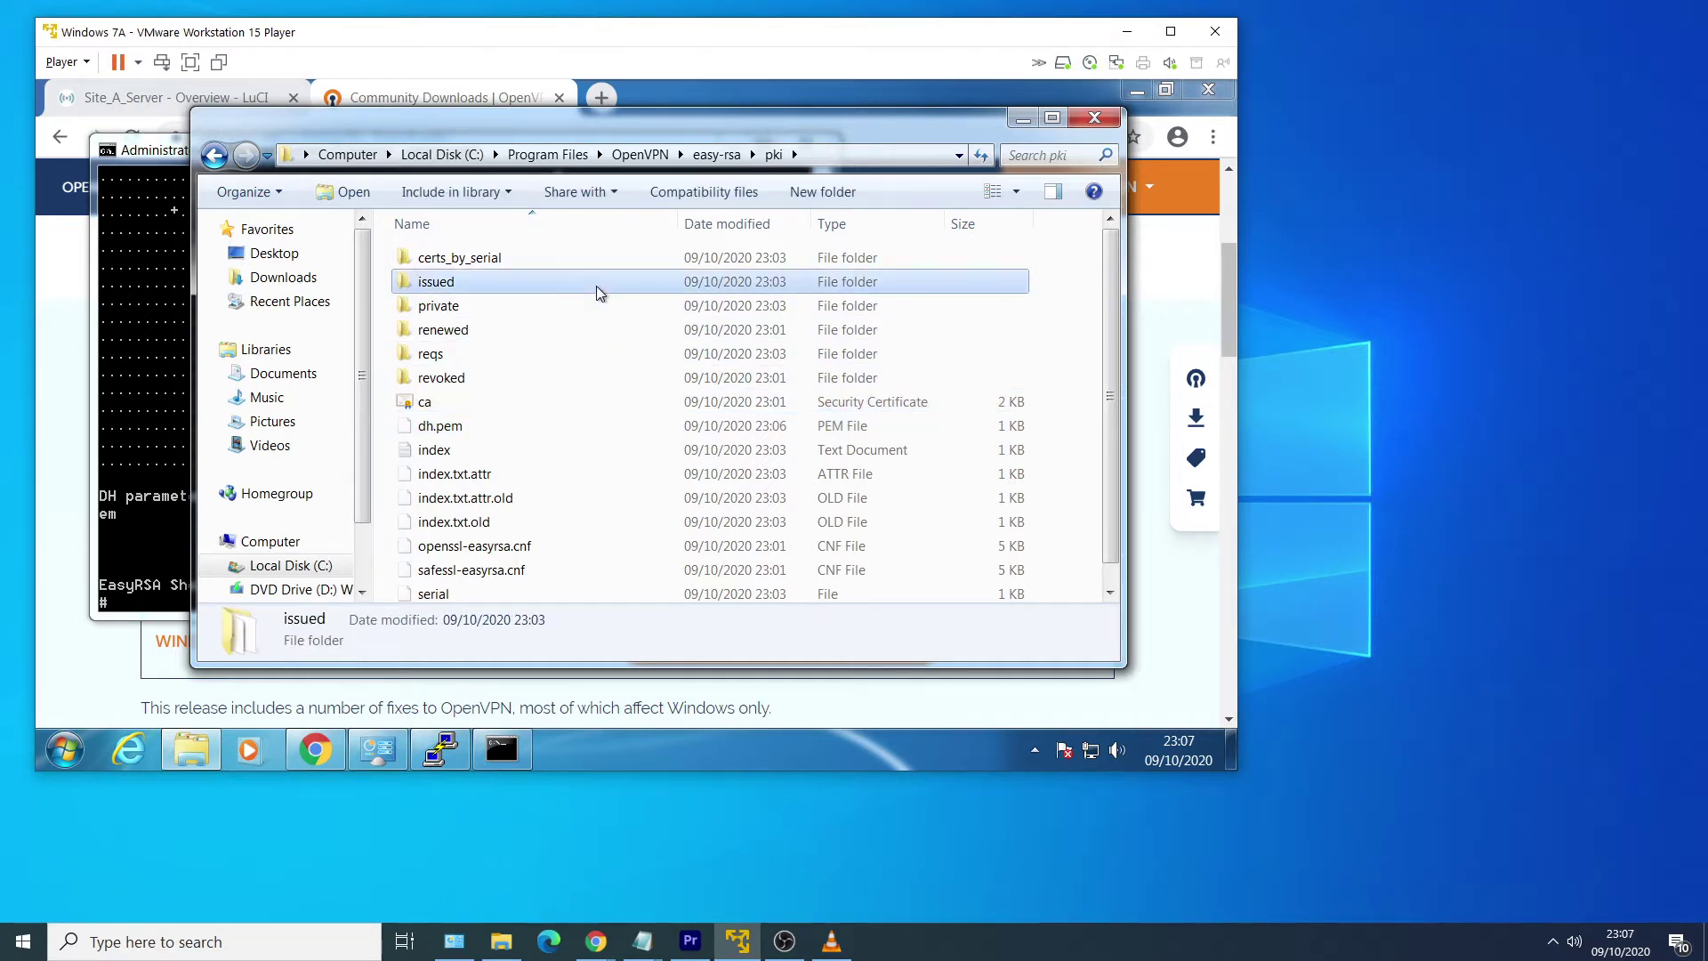
pyautogui.doubleClick(596, 285)
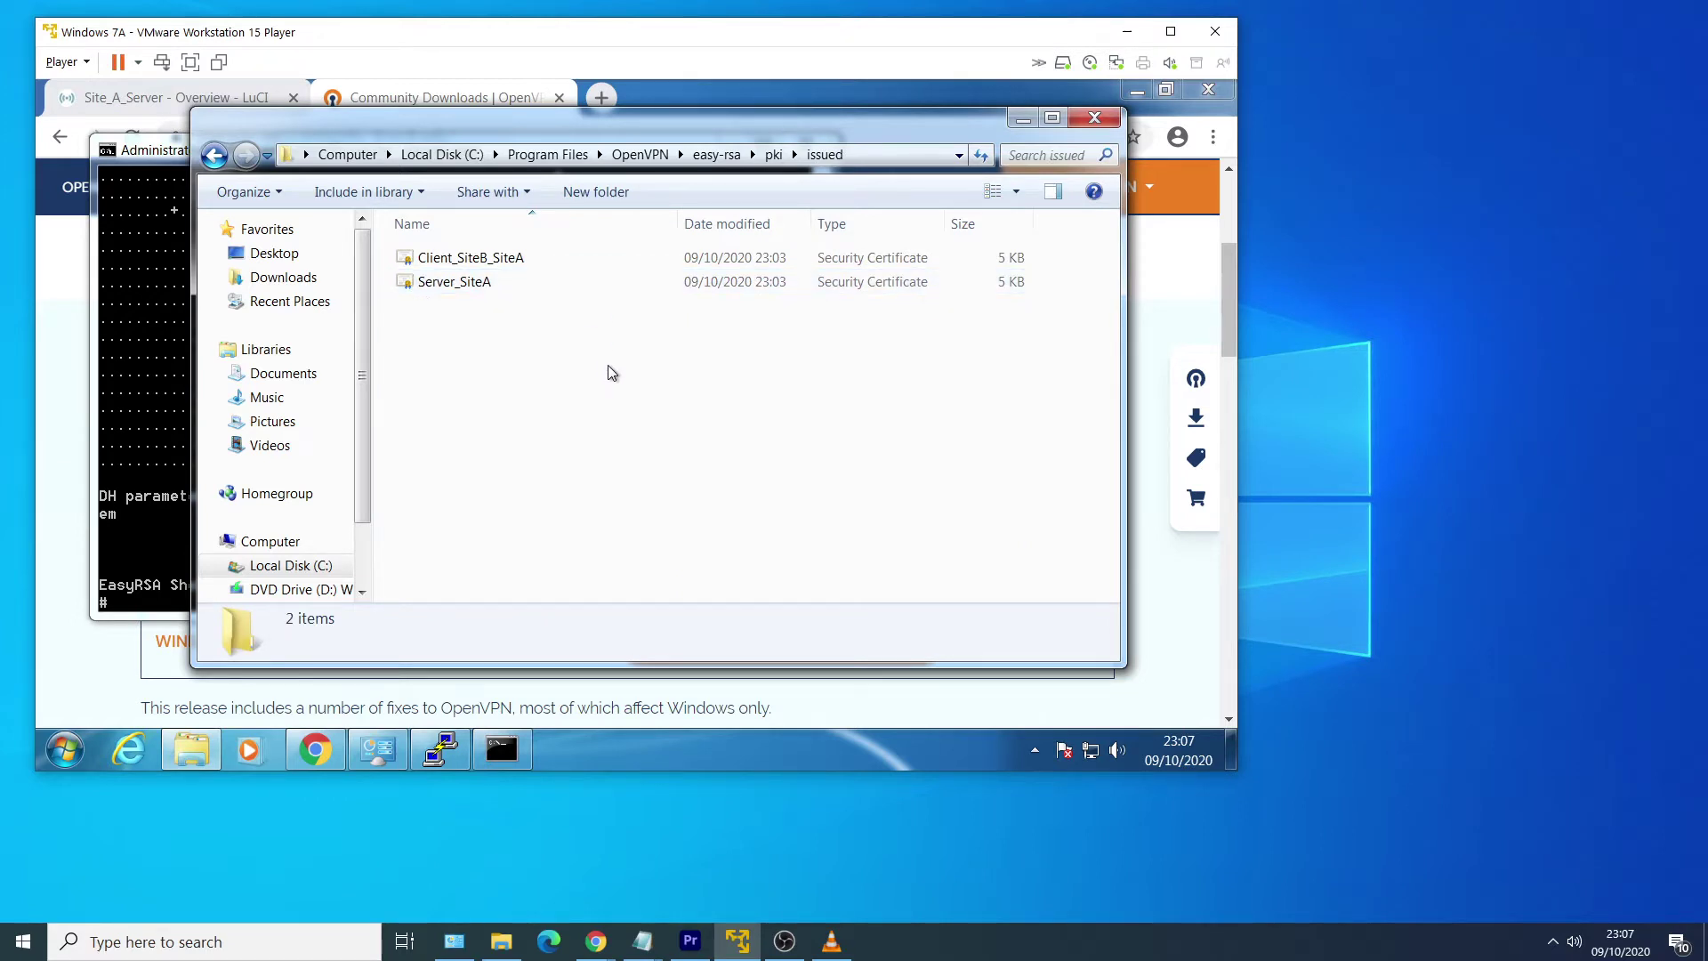
pyautogui.click(771, 157)
pyautogui.click(584, 303)
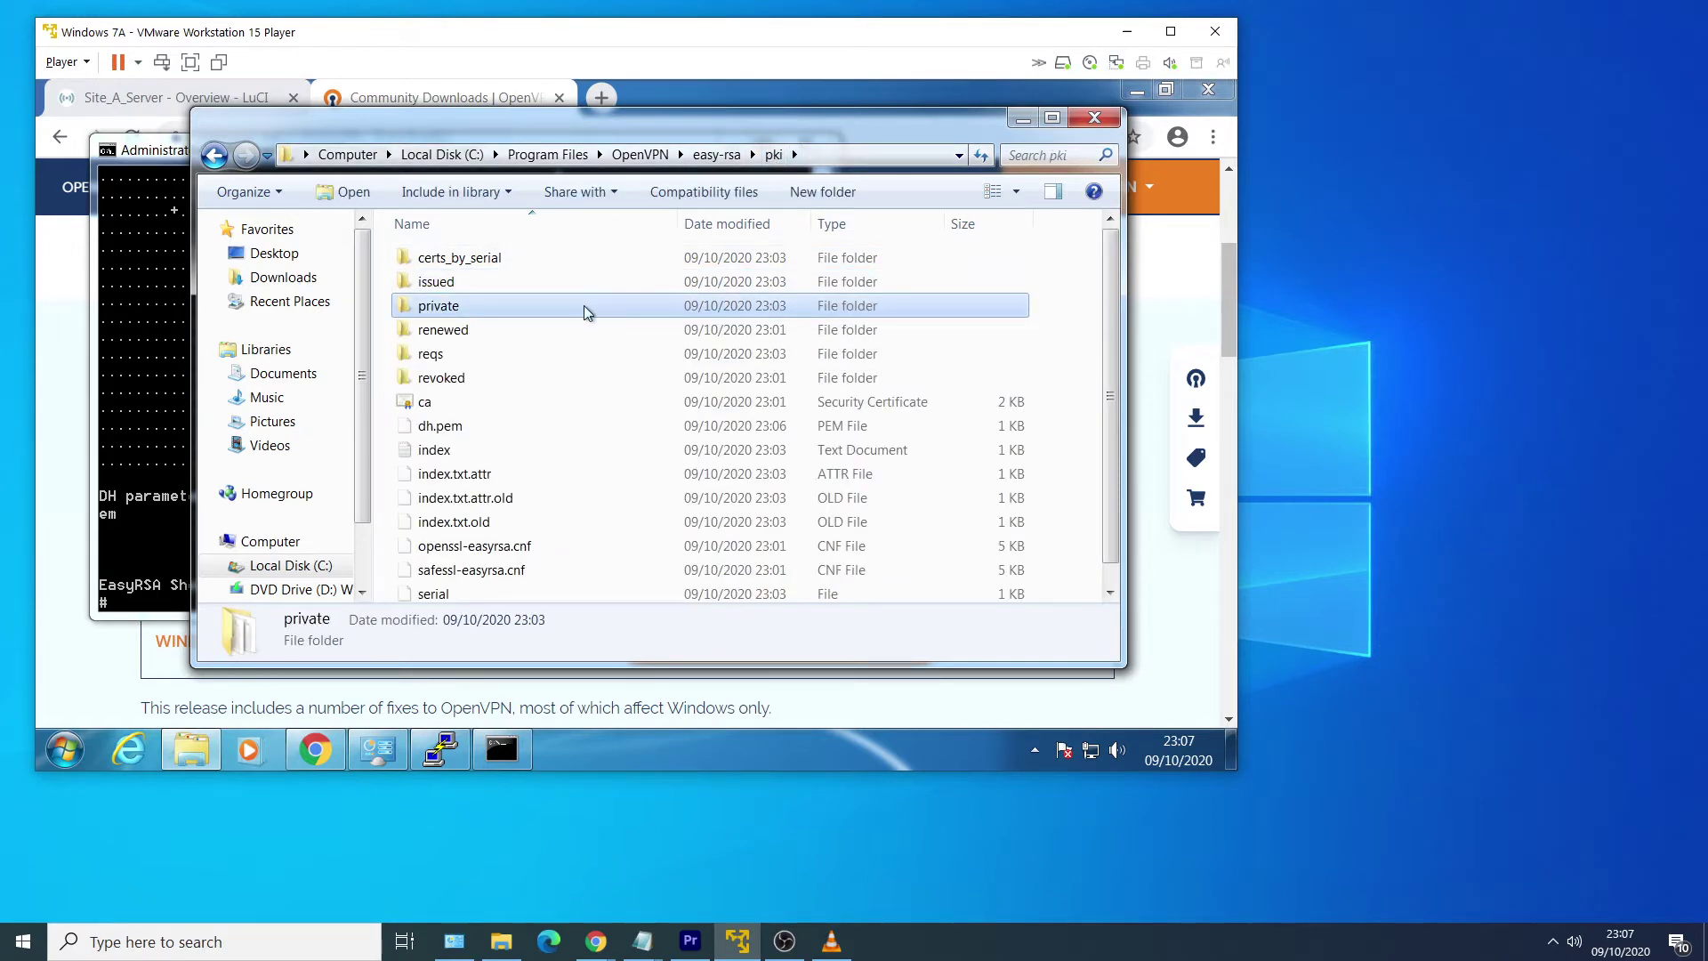
pyautogui.doubleClick(584, 306)
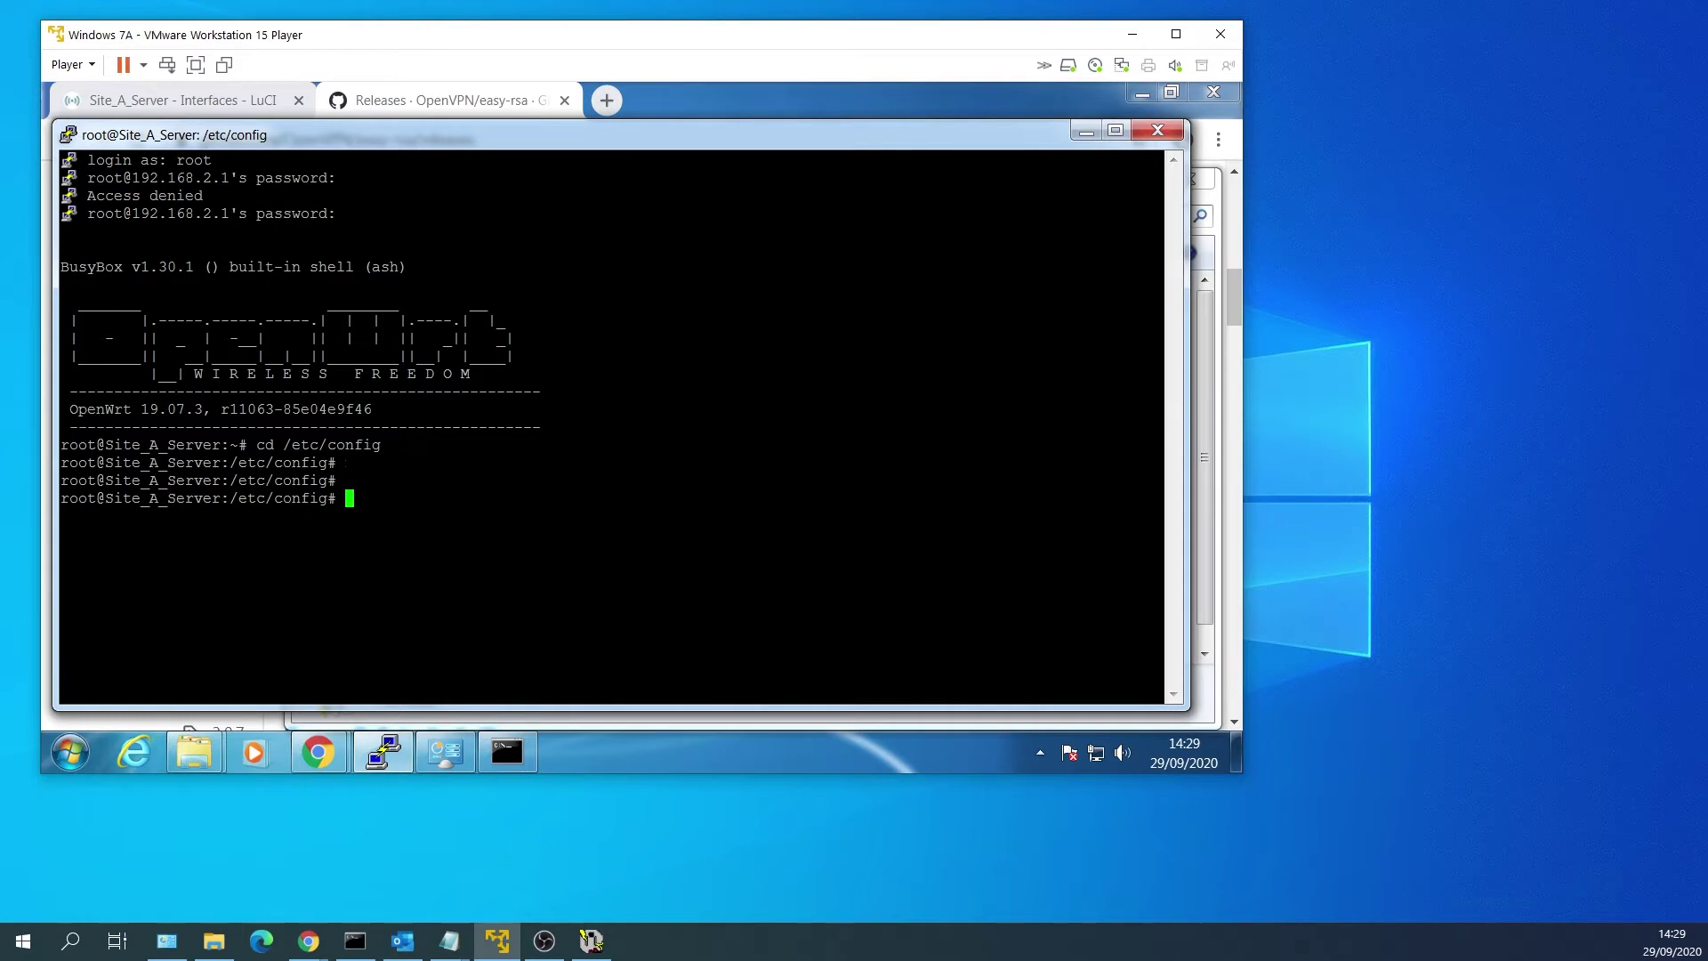
# In /etc/config, empty the openvpn file and open it in nano.
pyautogui.write('cd /etc/config')
pyautogui.press('BackSpace')
pyautogui.press('BackSpace')
pyautogui.press('BackSpace')
pyautogui.press('BackSpace')
pyautogui.press('BackSpace')
pyautogui.write('onfig')
pyautogui.press('Return')
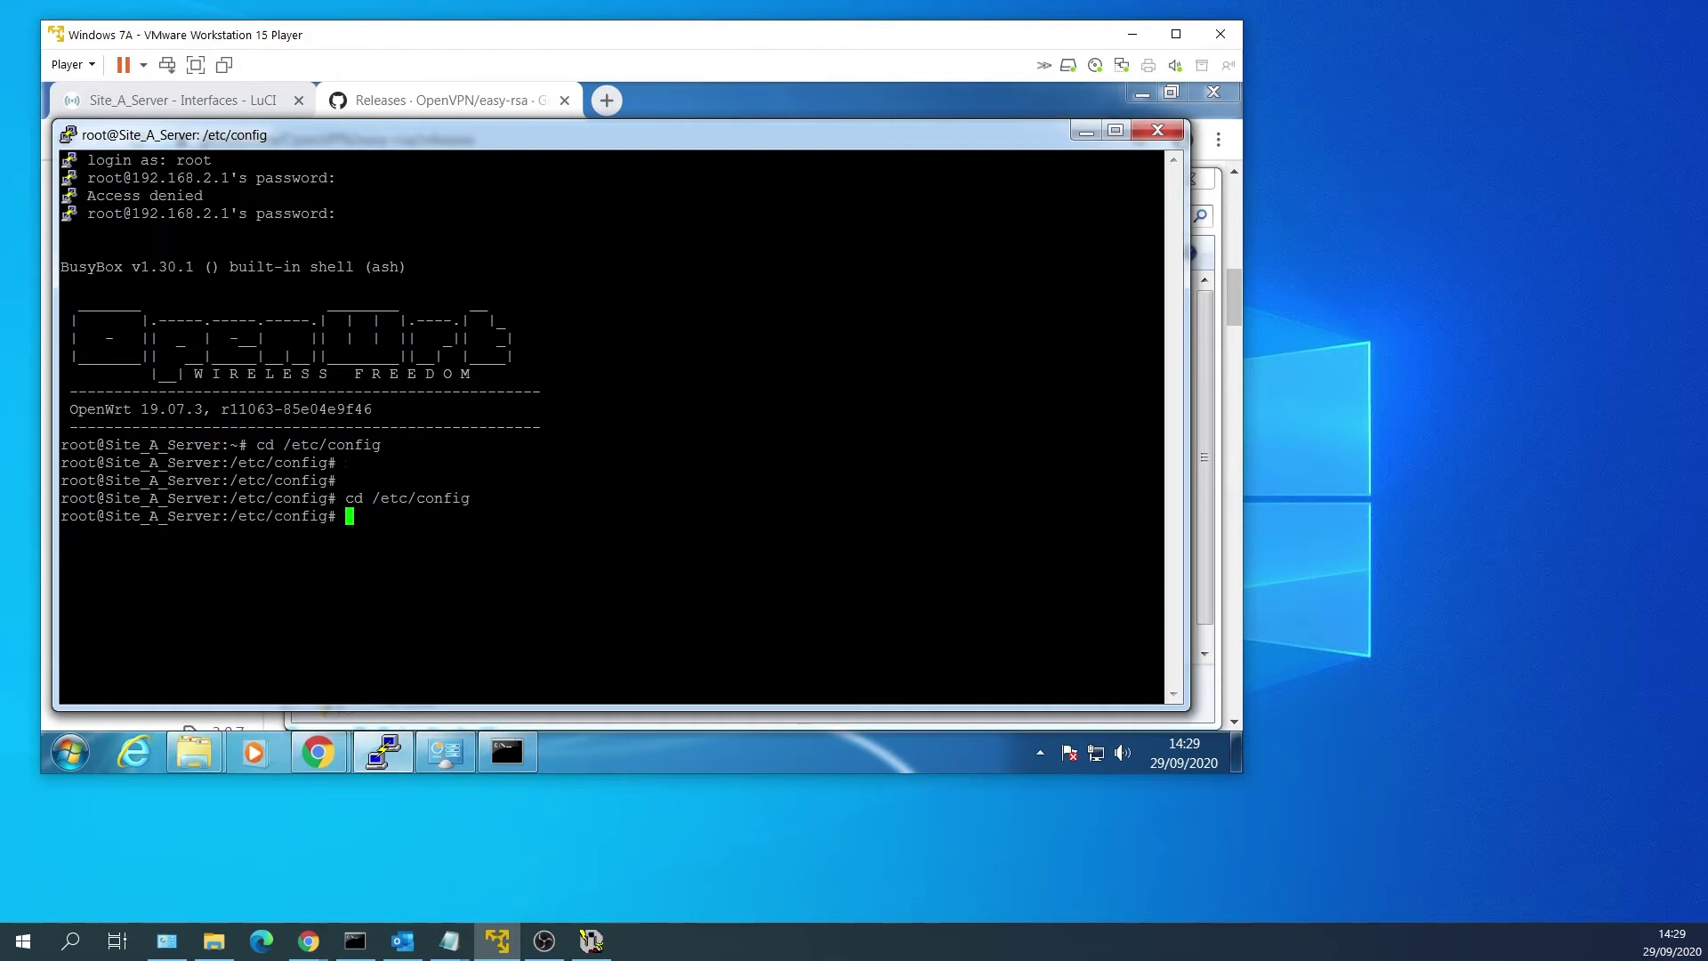
pyautogui.write('> openvpn')
pyautogui.press('Return')
pyautogui.write('nano openvpn')
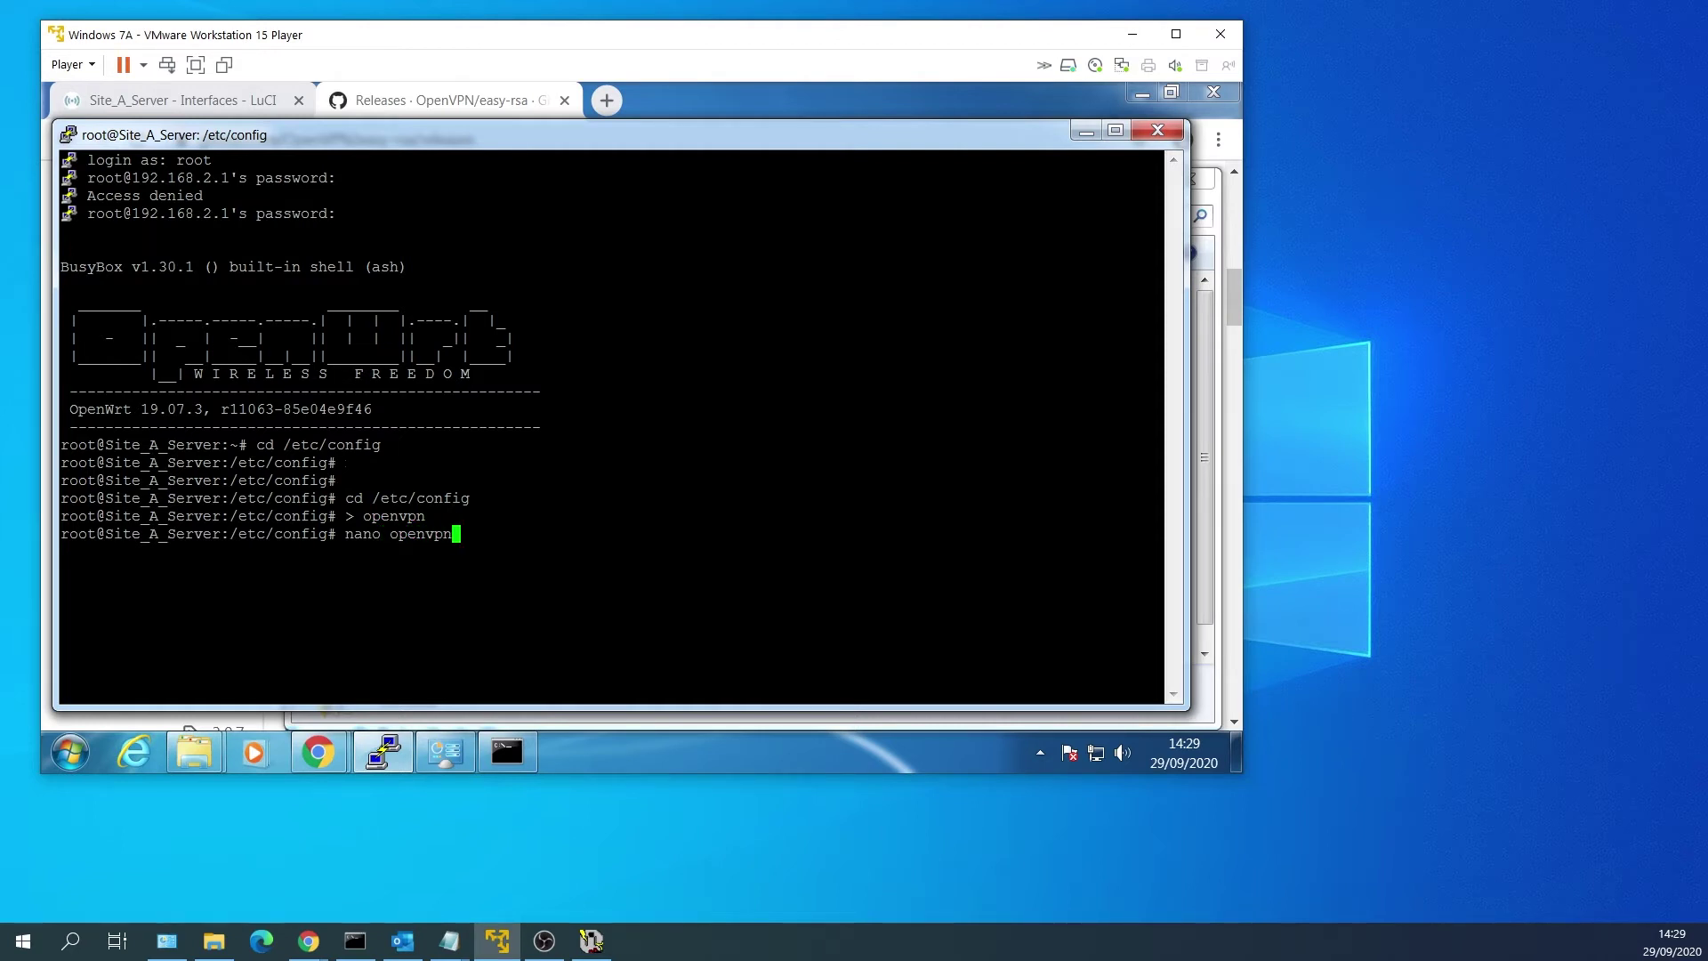
pyautogui.press('Return')
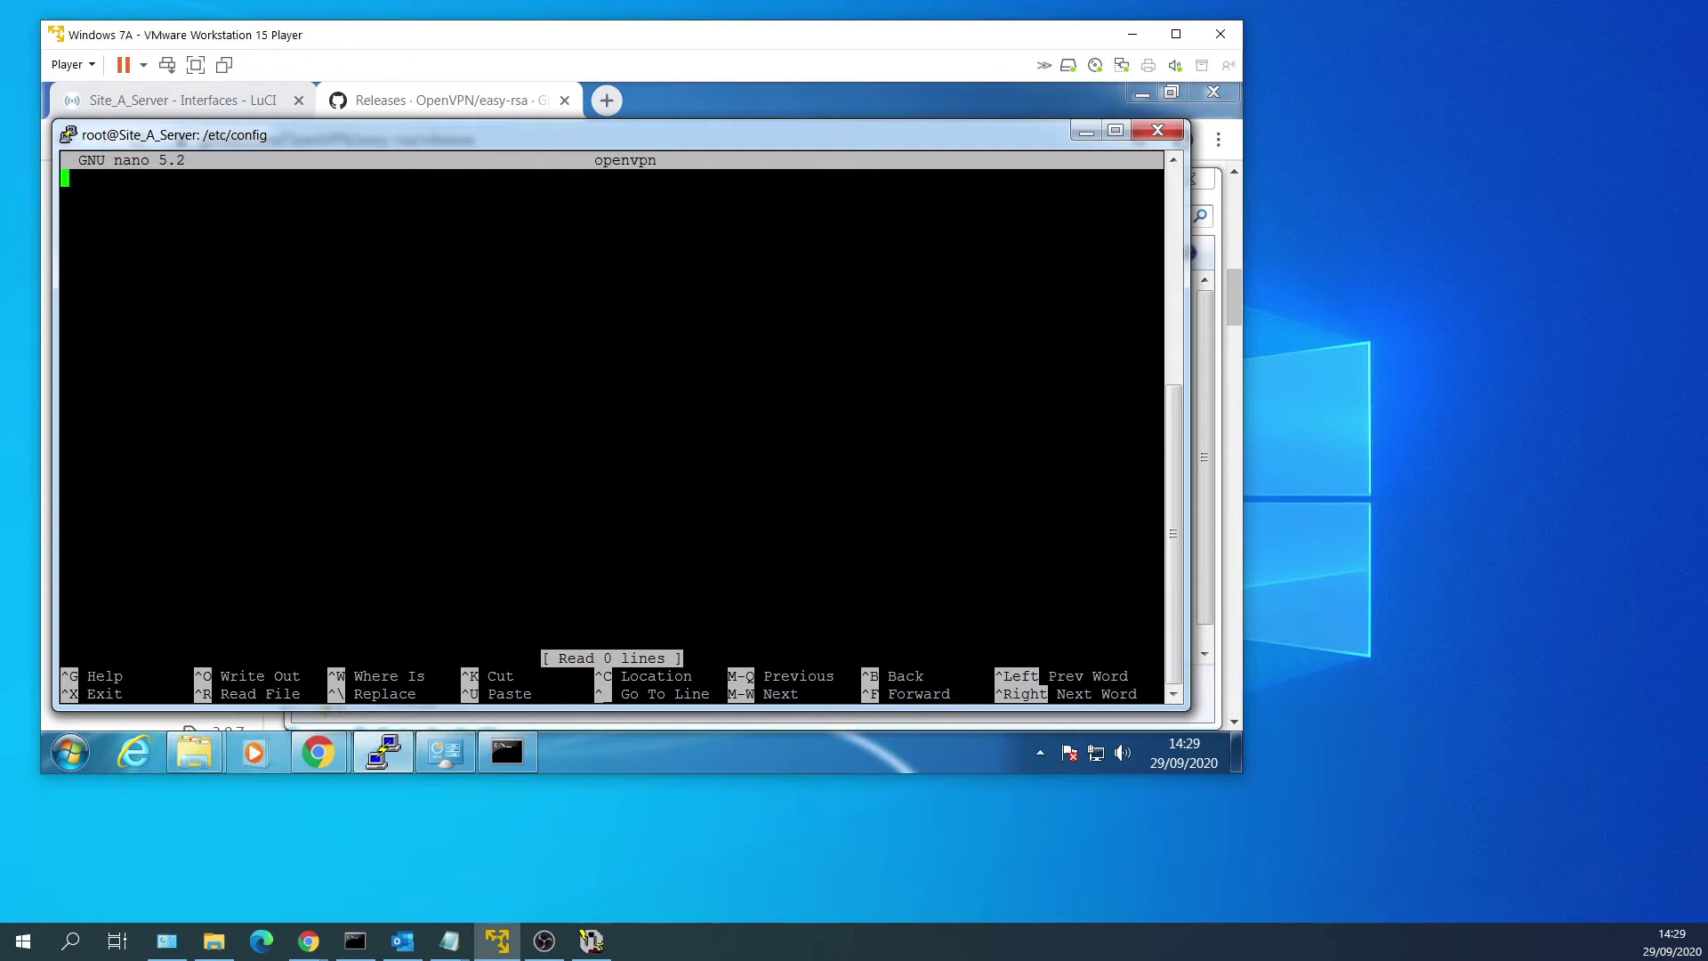
# Paste the VPN_Tap_Server config (port 7500, tap_vpn), adjust its addresses, and save it.
pyautogui.write("config openvpn 'VPN_Tap_Server' \tlist push 'dhcp-option DNS 192.168.2.1' \toption cipher 'AES-256-GCM' \toption client_to_client '1' \toption comp_lzo 'no' \toption dev 'tap_vpn' \toption keepalive '10 60' \toption mssfix '1420' \toption persist_key '1' \toption persist_tun '1' \toption port '7500' \toption proto 'udp' \toption remote_cert_tls 'client' \toption reneg_sec '0' \toption server_bridge '192.168.50.1 255.255.255.0 192.168.50.35 192.168.50.45' \toption verb '5' \toption enabled '1' \toption ca '/etc/openvpn/ca_taptest.crt' \toption dh '/etc/openvpn/dh_taptest.pem' \toption cert '/etc/openvpn/taptest_Server.crt' \toption key '/etc/openvpn/taptest_Server.key'")
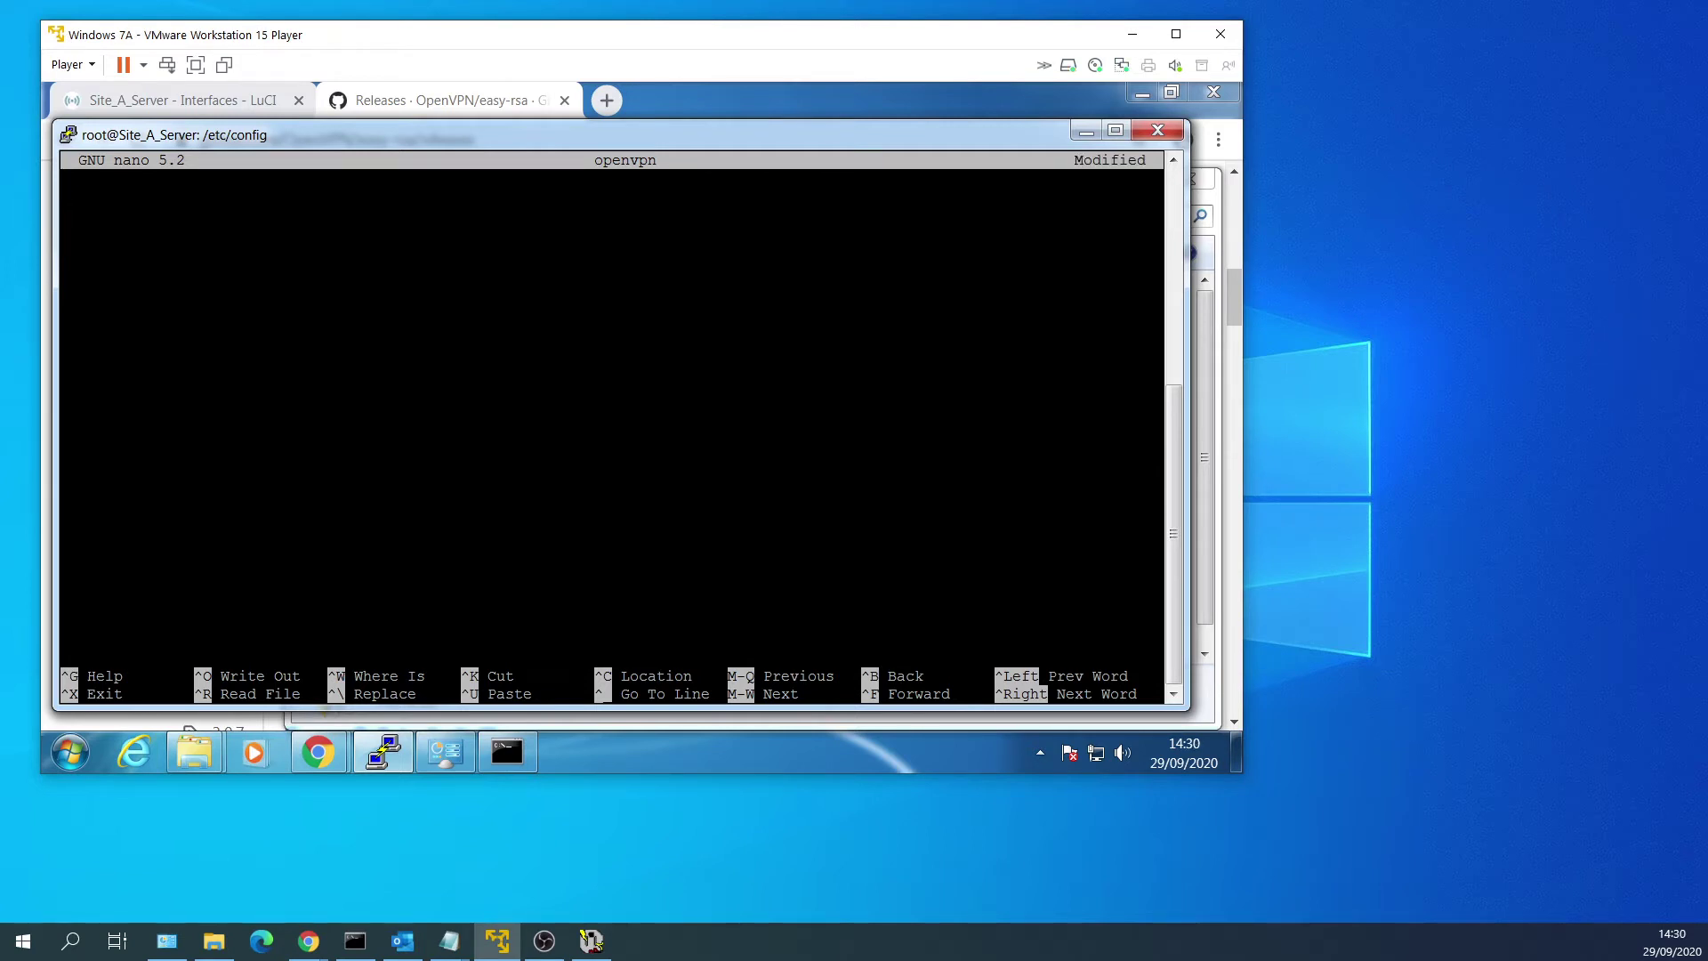
pyautogui.press('Return')
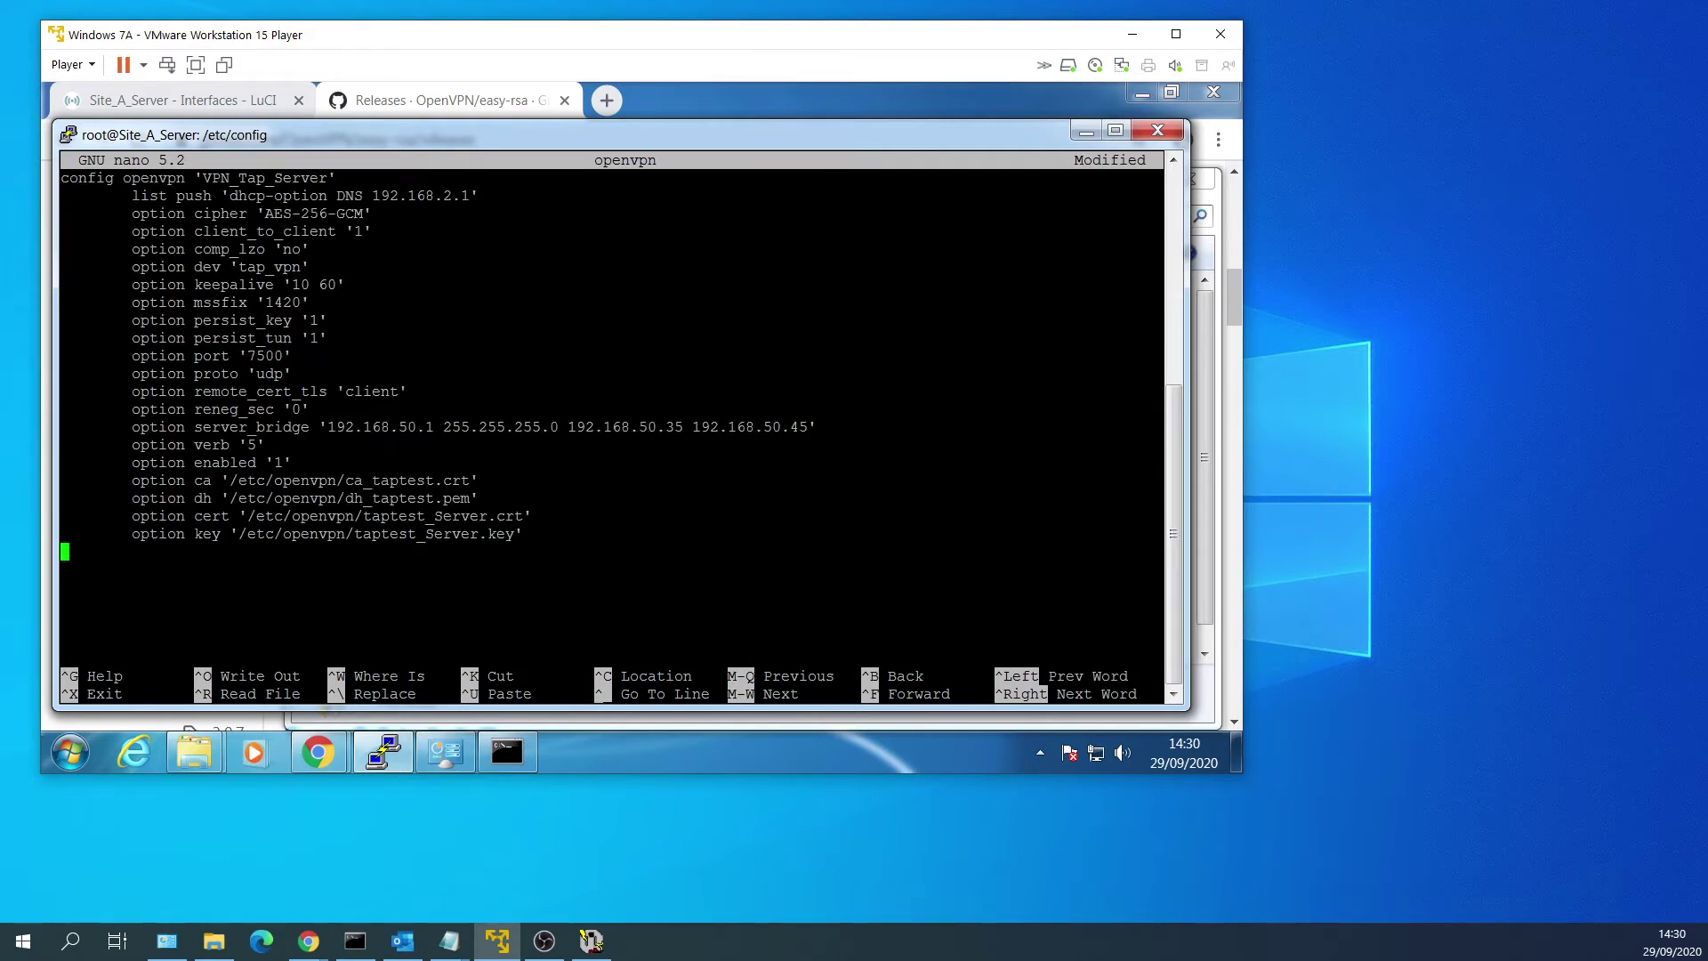
pyautogui.press('Right')
pyautogui.press('Down')
pyautogui.press('Right')
pyautogui.press('Right')
pyautogui.press('Right')
pyautogui.press('Right')
pyautogui.press('Right')
pyautogui.press('Right')
pyautogui.press('Right')
pyautogui.press('Right')
pyautogui.press('Right')
pyautogui.press('Right')
pyautogui.press('Right')
pyautogui.press('Right')
pyautogui.press('Right')
pyautogui.press('Right')
pyautogui.press('Right')
pyautogui.press('Right')
pyautogui.press('Right')
pyautogui.press('Right')
pyautogui.press('Right')
pyautogui.press('Right')
pyautogui.press('Right')
pyautogui.press('Right')
pyautogui.press('Right')
pyautogui.press('Right')
pyautogui.press('Right')
pyautogui.press('Right')
pyautogui.press('Right')
pyautogui.press('Down')
pyautogui.press('Down')
pyautogui.press('Down')
pyautogui.press('Down')
pyautogui.press('Down')
pyautogui.press('Down')
pyautogui.press('Down')
pyautogui.press('Down')
pyautogui.press('Down')
pyautogui.press('Down')
pyautogui.press('Down')
pyautogui.press('Down')
pyautogui.press('Down')
pyautogui.press('Left')
pyautogui.press('Left')
pyautogui.press('Left')
pyautogui.press('Left')
pyautogui.press('Left')
pyautogui.press('Left')
pyautogui.press('Left')
pyautogui.press('Right')
pyautogui.press('Right')
pyautogui.press('Right')
pyautogui.press('Right')
pyautogui.press('Right')
pyautogui.press('Right')
pyautogui.press('Right')
pyautogui.press('Right')
pyautogui.press('Right')
pyautogui.press('Right')
pyautogui.press('Right')
pyautogui.press('Right')
pyautogui.press('Right')
pyautogui.press('Right')
pyautogui.press('Right')
pyautogui.press('Right')
pyautogui.press('Right')
pyautogui.press('Right')
pyautogui.press('Right')
pyautogui.press('Right')
pyautogui.press('Right')
pyautogui.press('Right')
pyautogui.press('Right')
pyautogui.press('Right')
pyautogui.press('Right')
pyautogui.press('Right')
pyautogui.press('Right')
pyautogui.press('Right')
pyautogui.press('Right')
pyautogui.press('Right')
pyautogui.press('Right')
pyautogui.press('Right')
pyautogui.press('Right')
pyautogui.press('Right')
pyautogui.press('Right')
pyautogui.press('Right')
pyautogui.press('Right')
pyautogui.press('Right')
pyautogui.press('Right')
pyautogui.press('pageup')
pyautogui.hotkey('ctrl', 's')
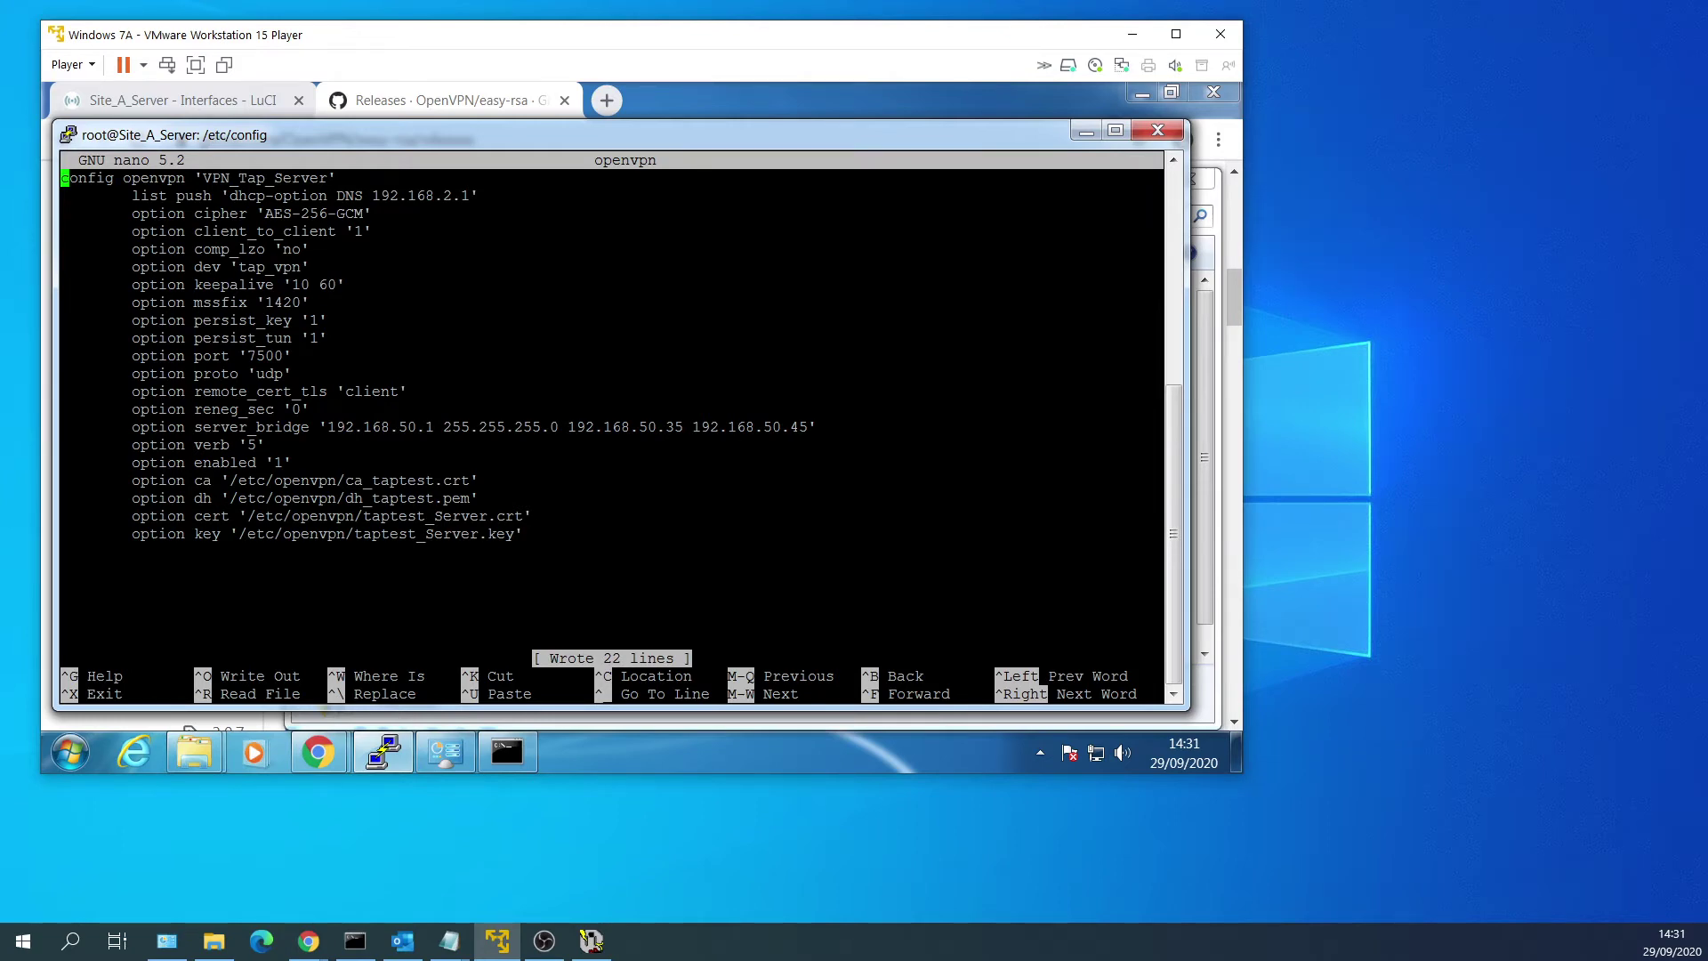
pyautogui.hotkey('ctrl', 'x')
# Remove the wireless client network on the Site_A_Server router and apply the change.
pyautogui.click(818, 105)
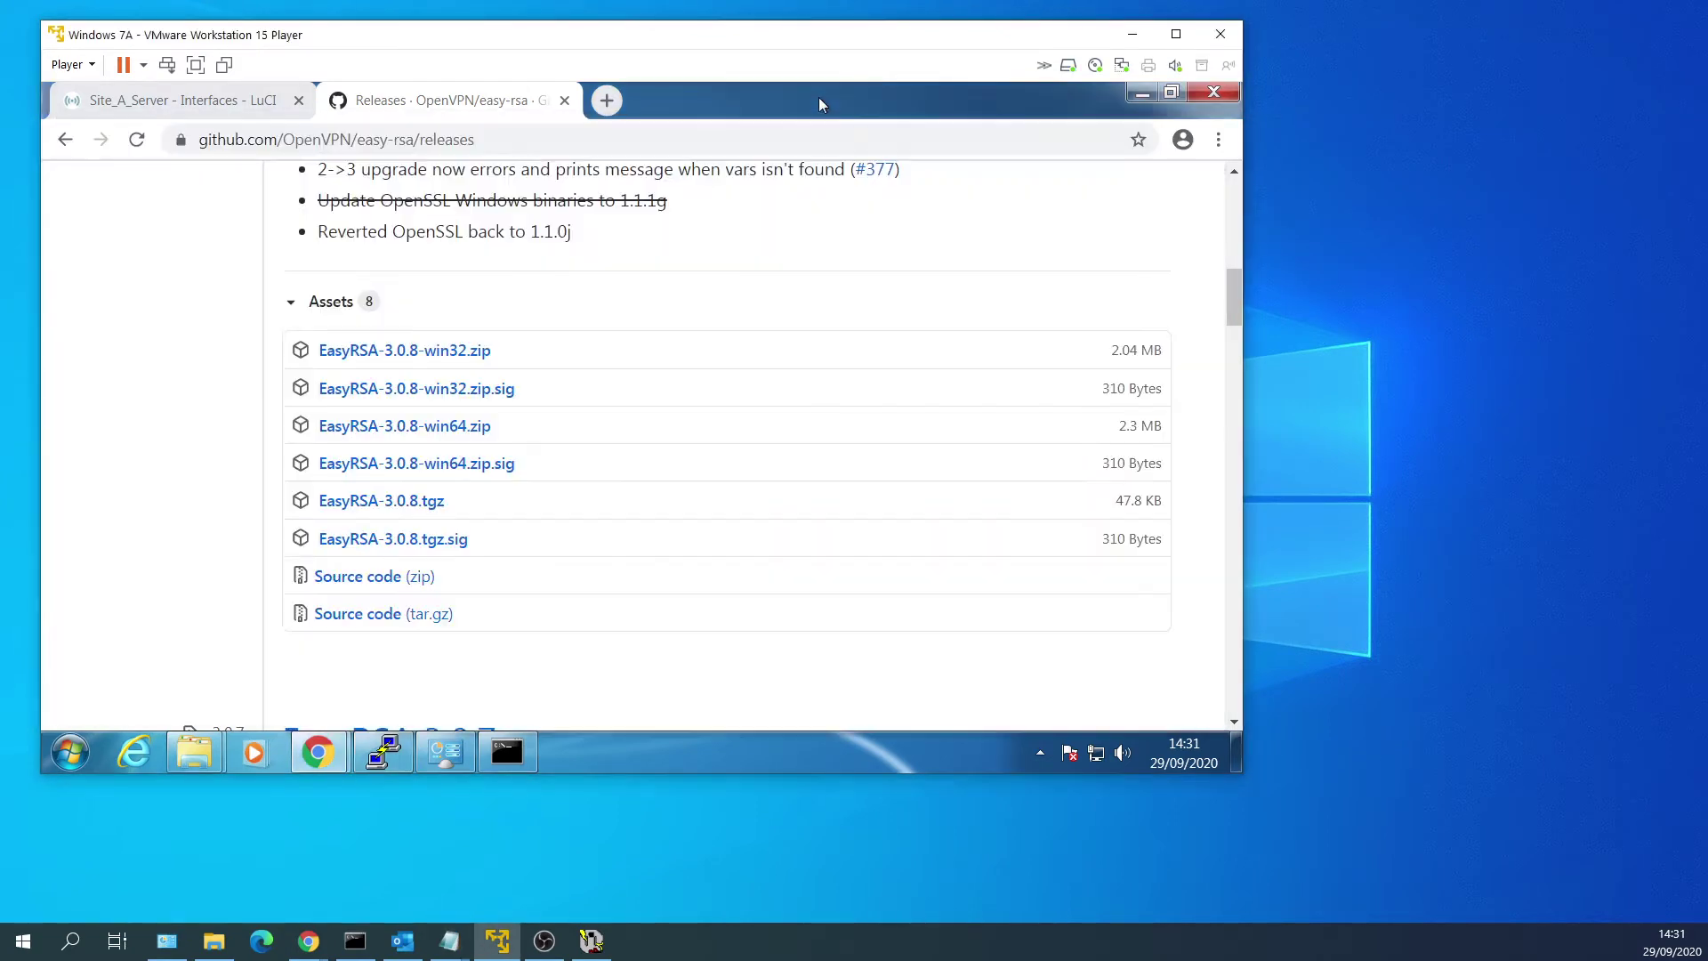
pyautogui.click(253, 102)
pyautogui.moveTo(528, 187)
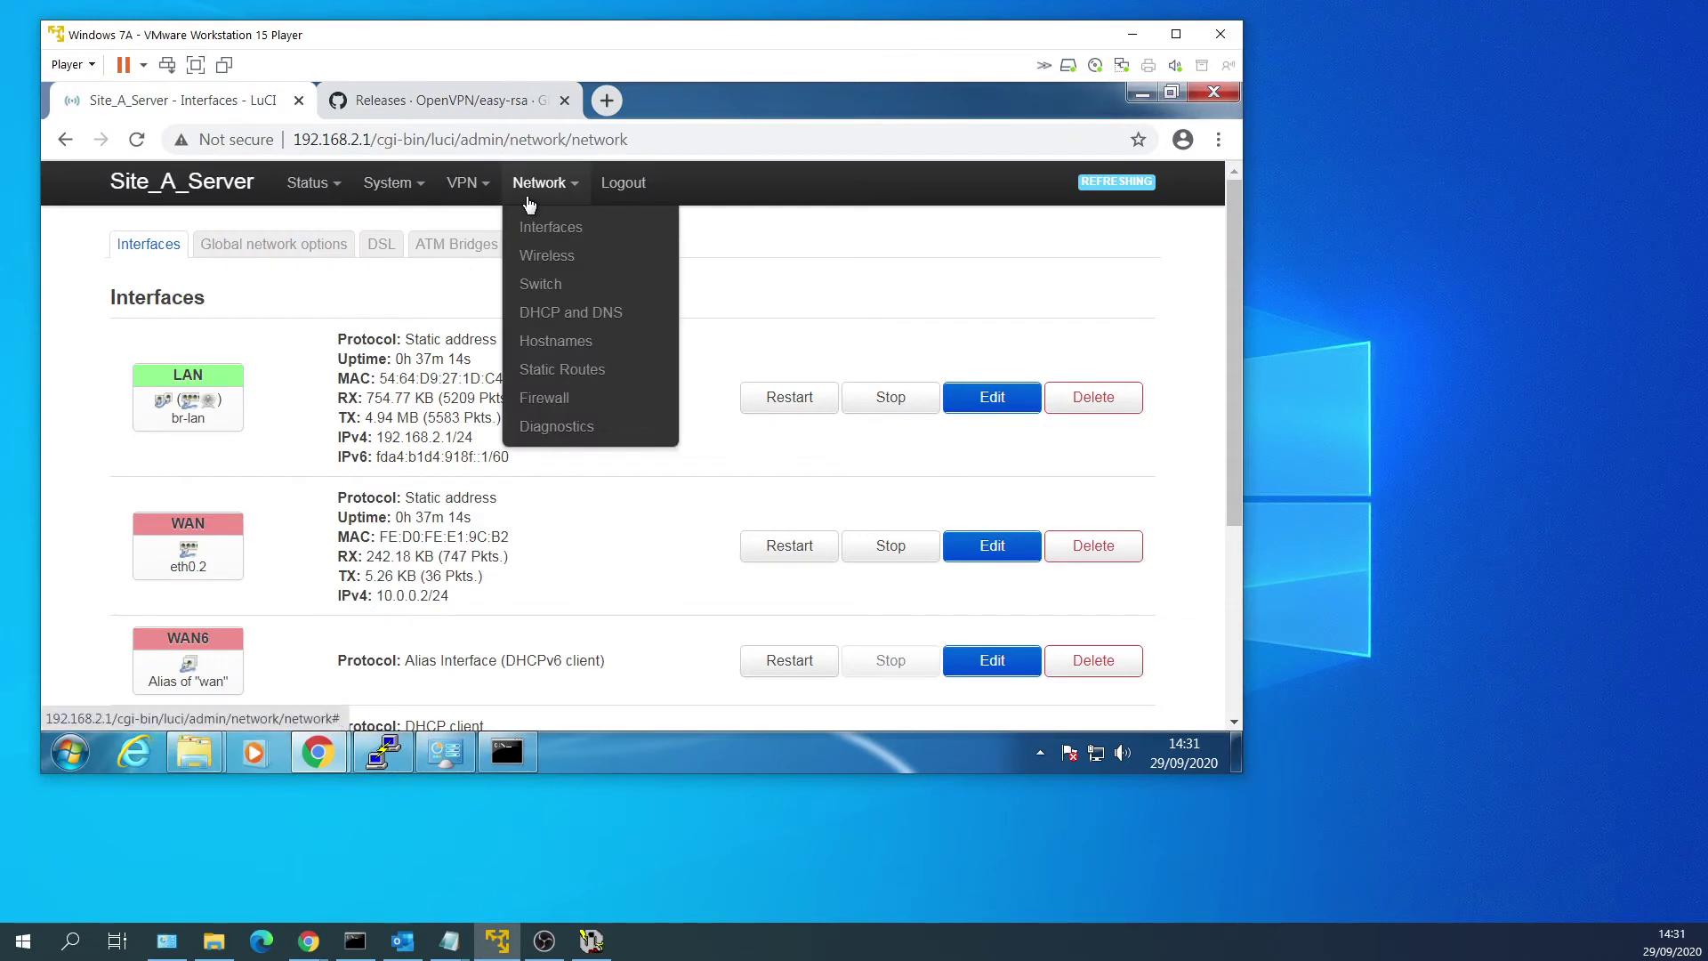
pyautogui.click(546, 255)
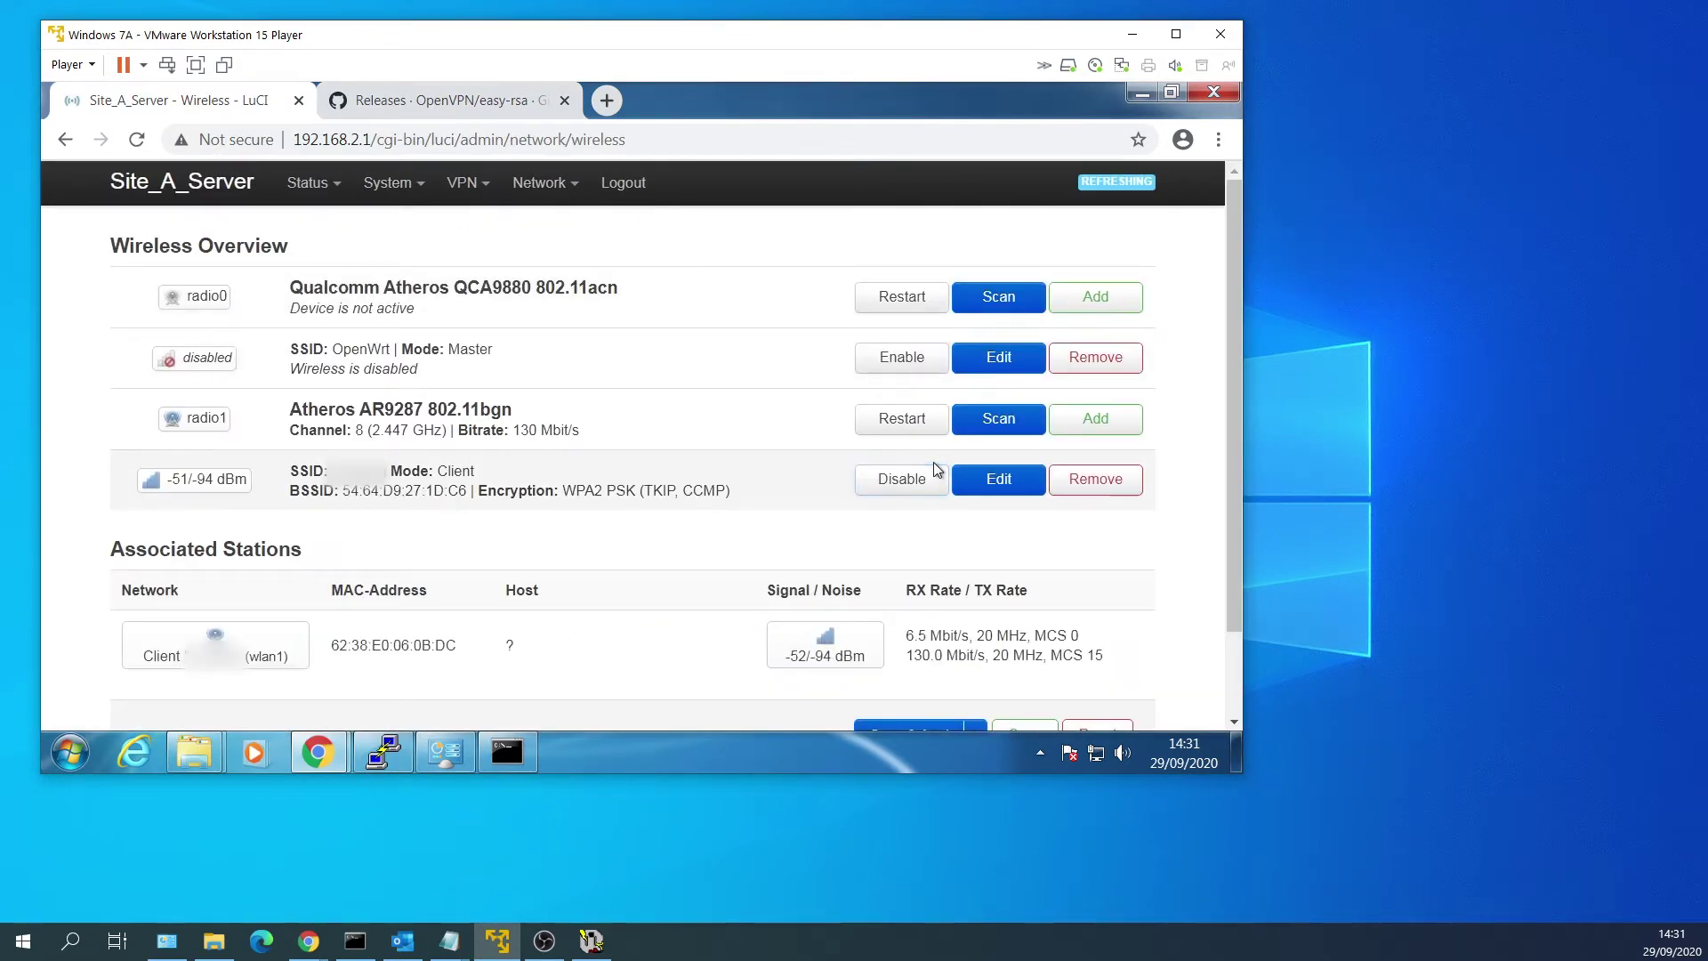
pyautogui.click(1107, 486)
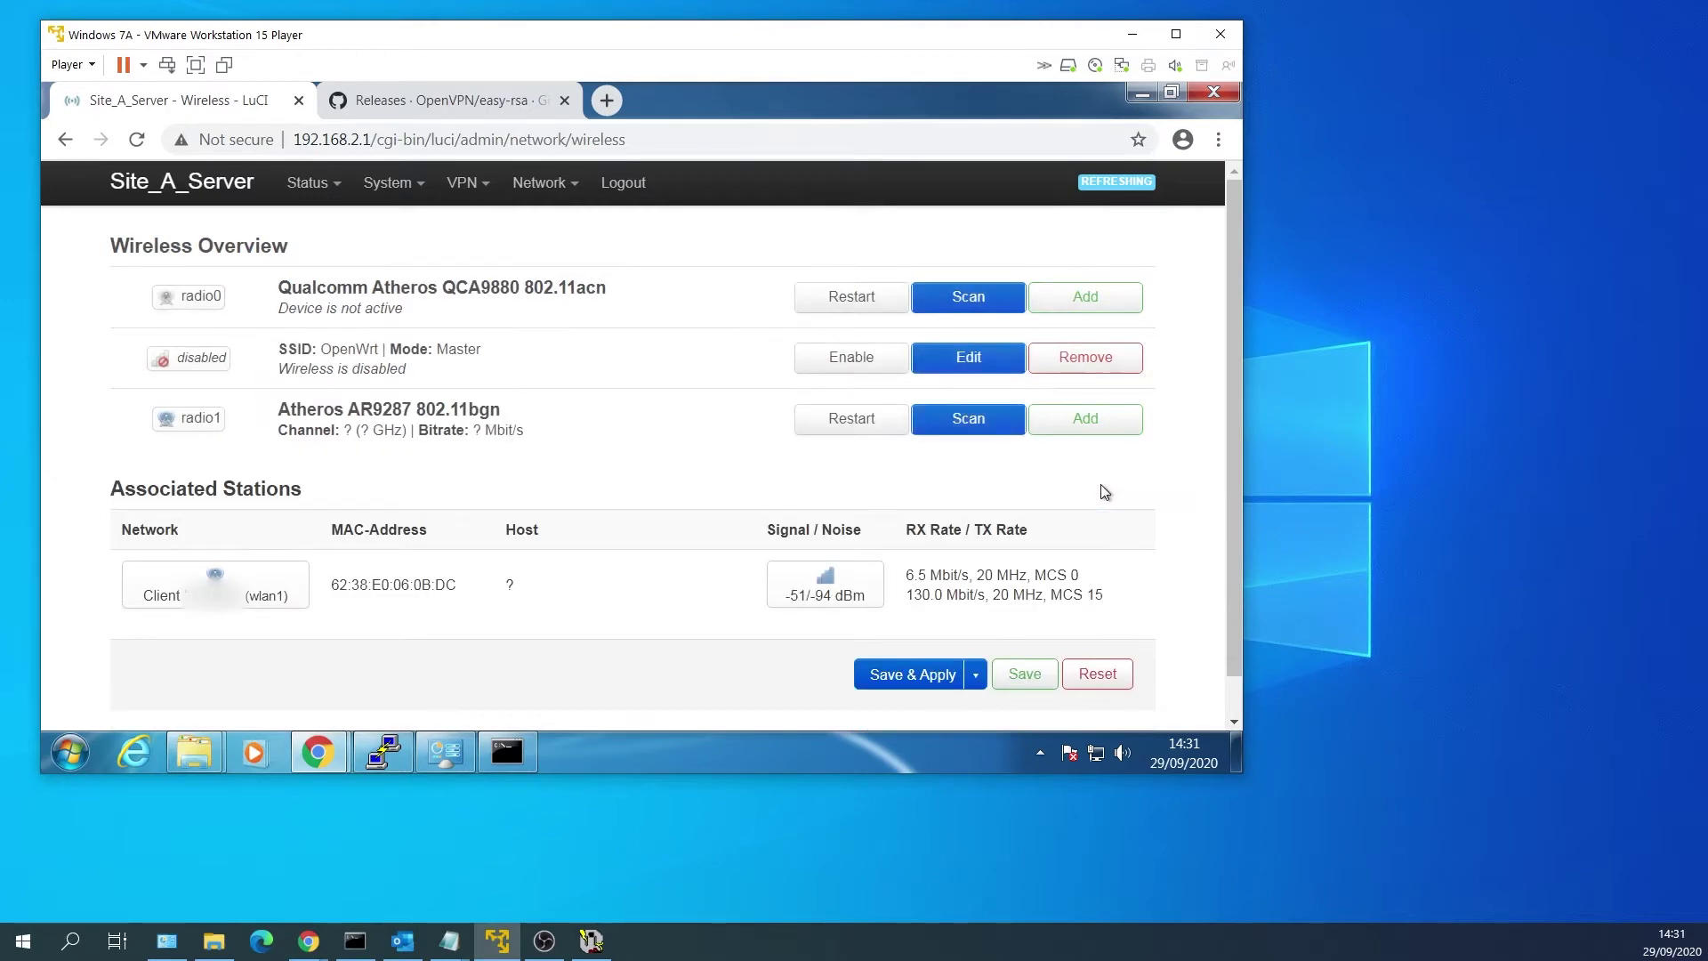
pyautogui.click(911, 674)
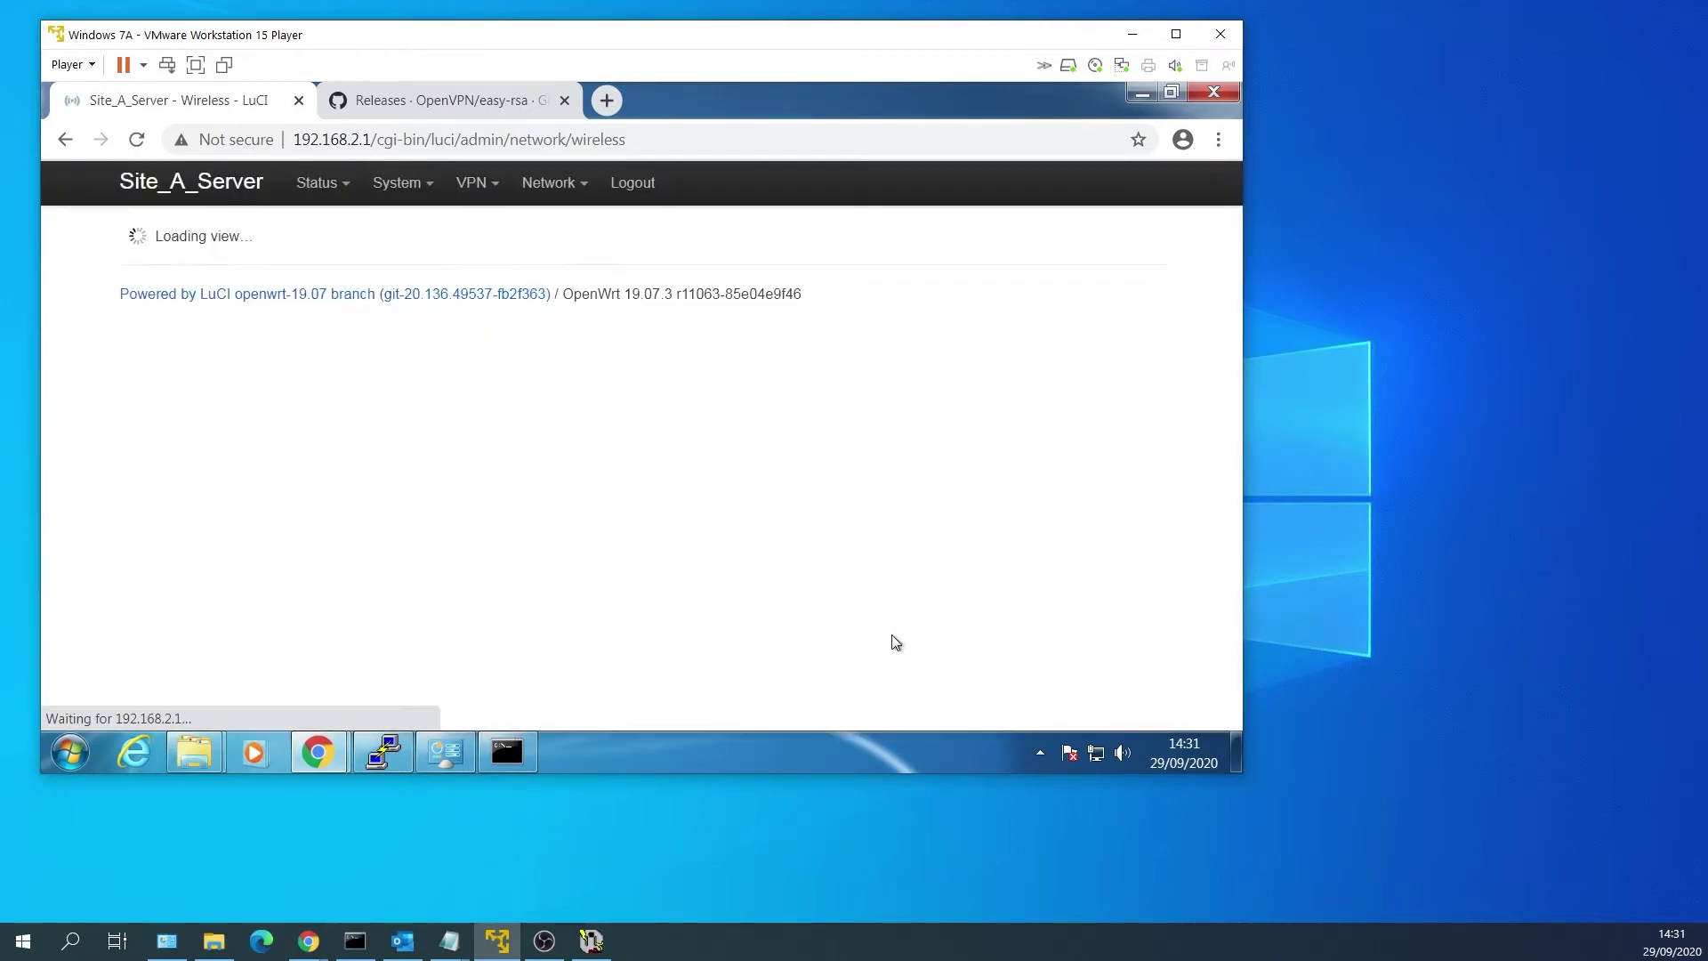
# Delete the WWAN interface so only LAN, WAN and WAN6 remain, and apply.
pyautogui.moveTo(550, 187)
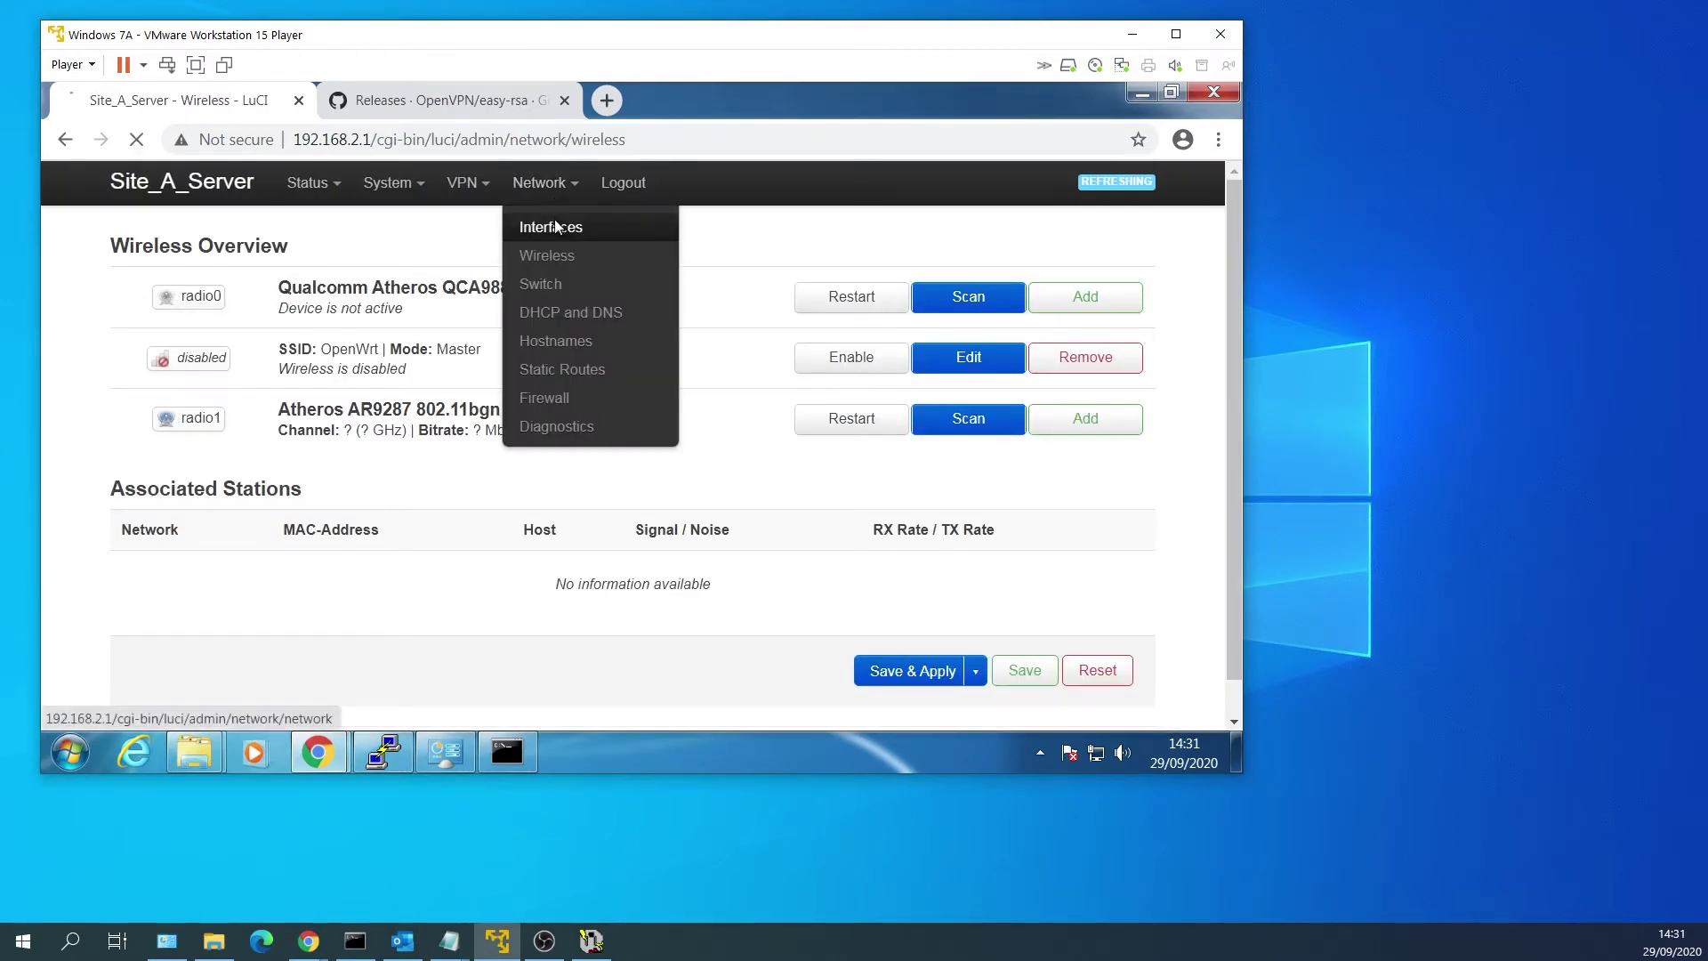
pyautogui.click(556, 228)
pyautogui.scroll(-5, 633, 389)
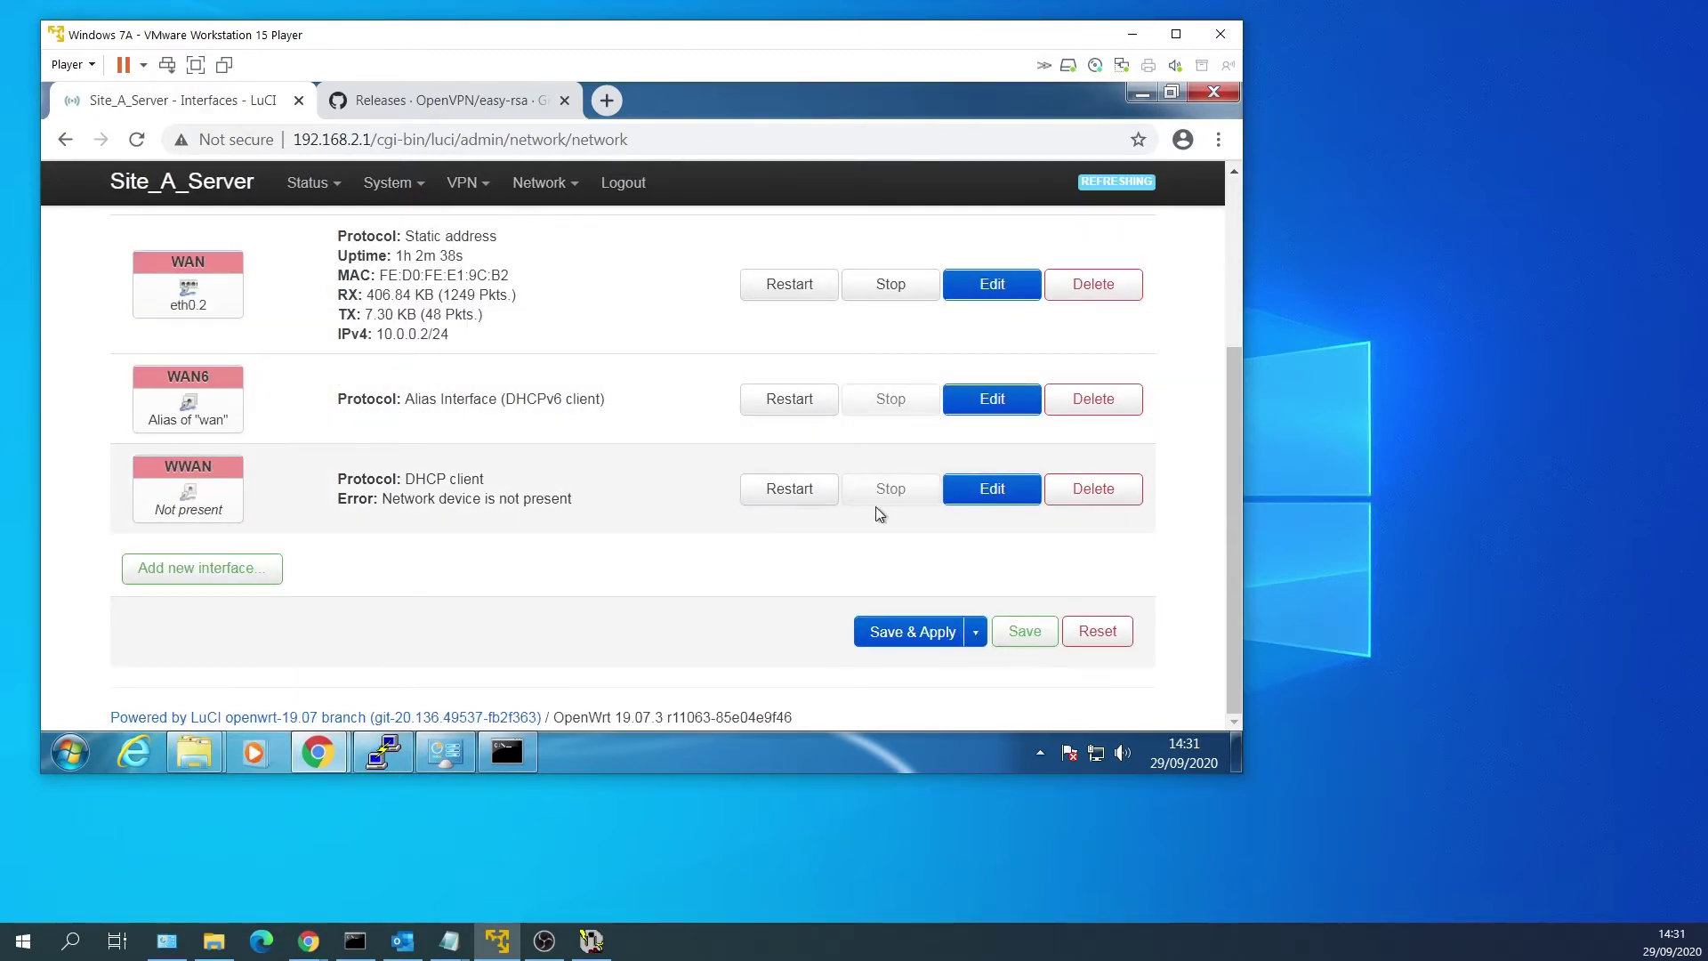
pyautogui.click(1090, 490)
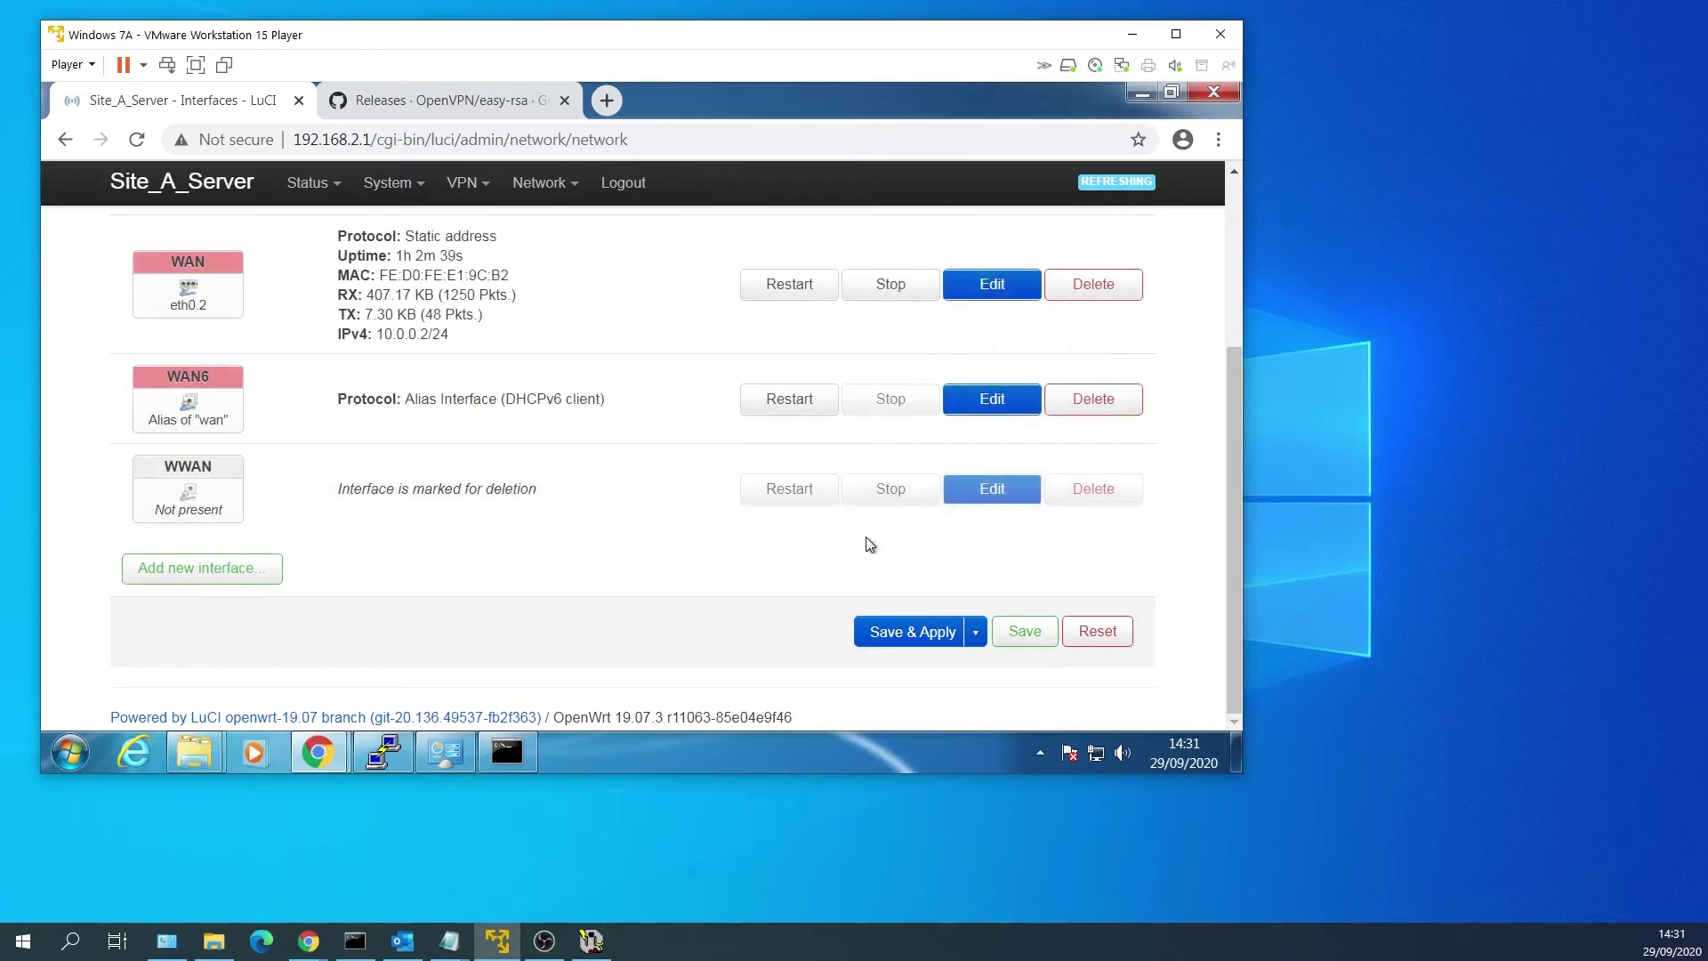
pyautogui.click(877, 630)
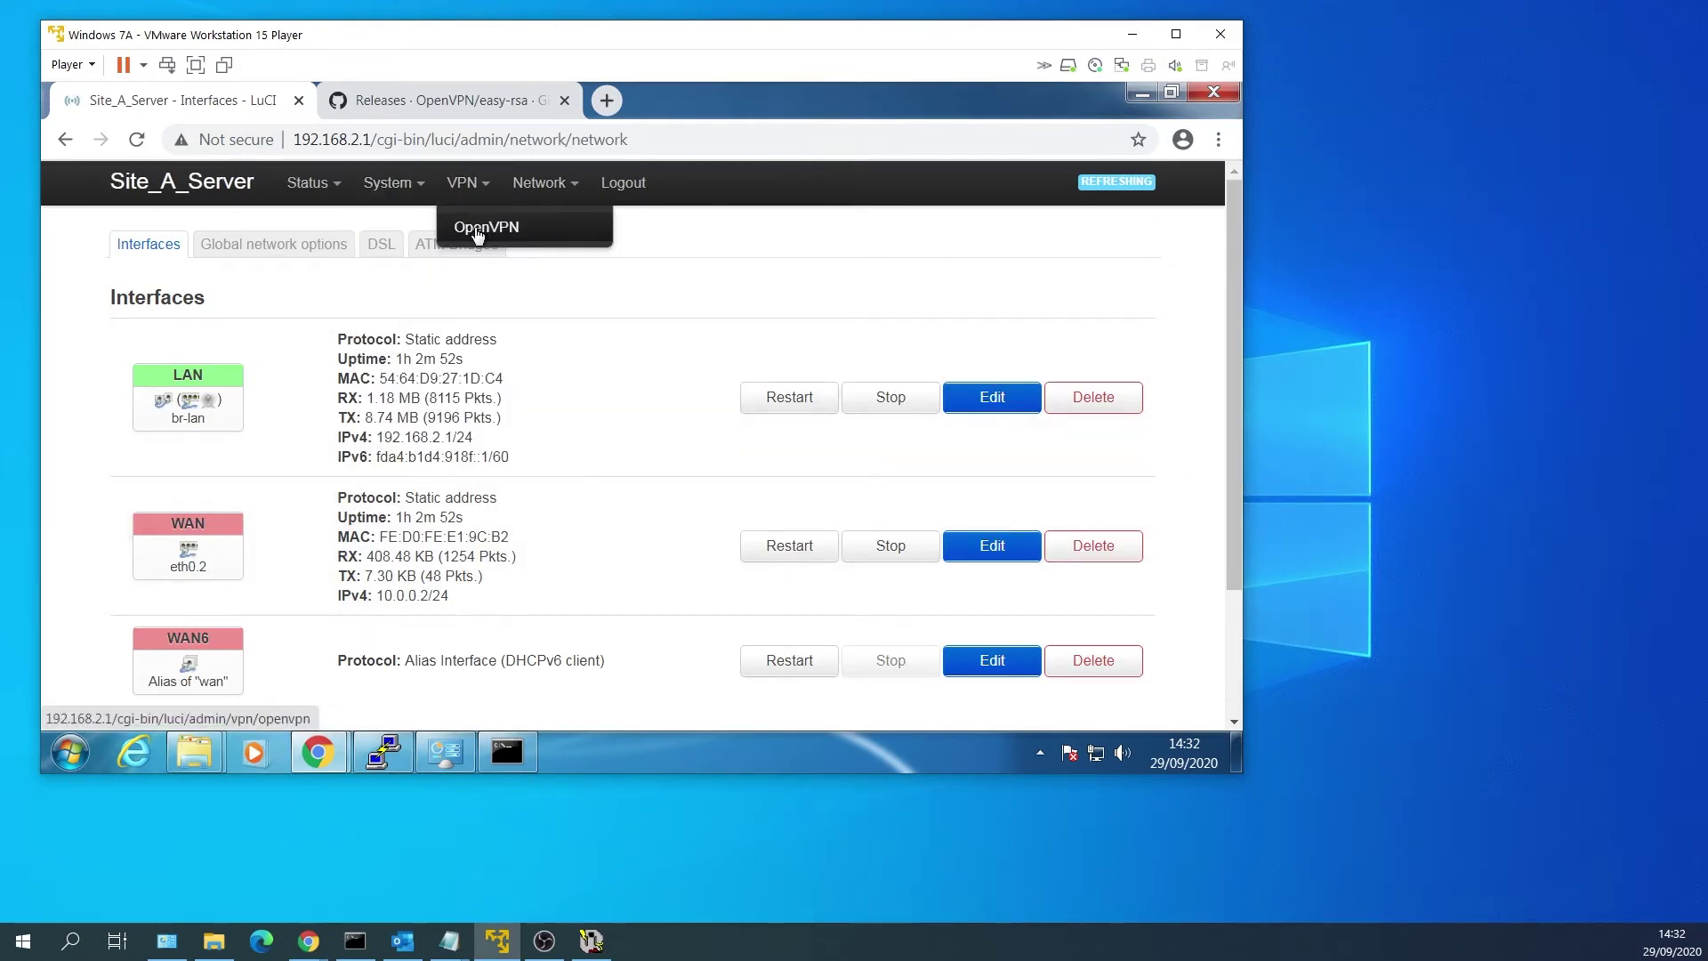
pyautogui.click(478, 230)
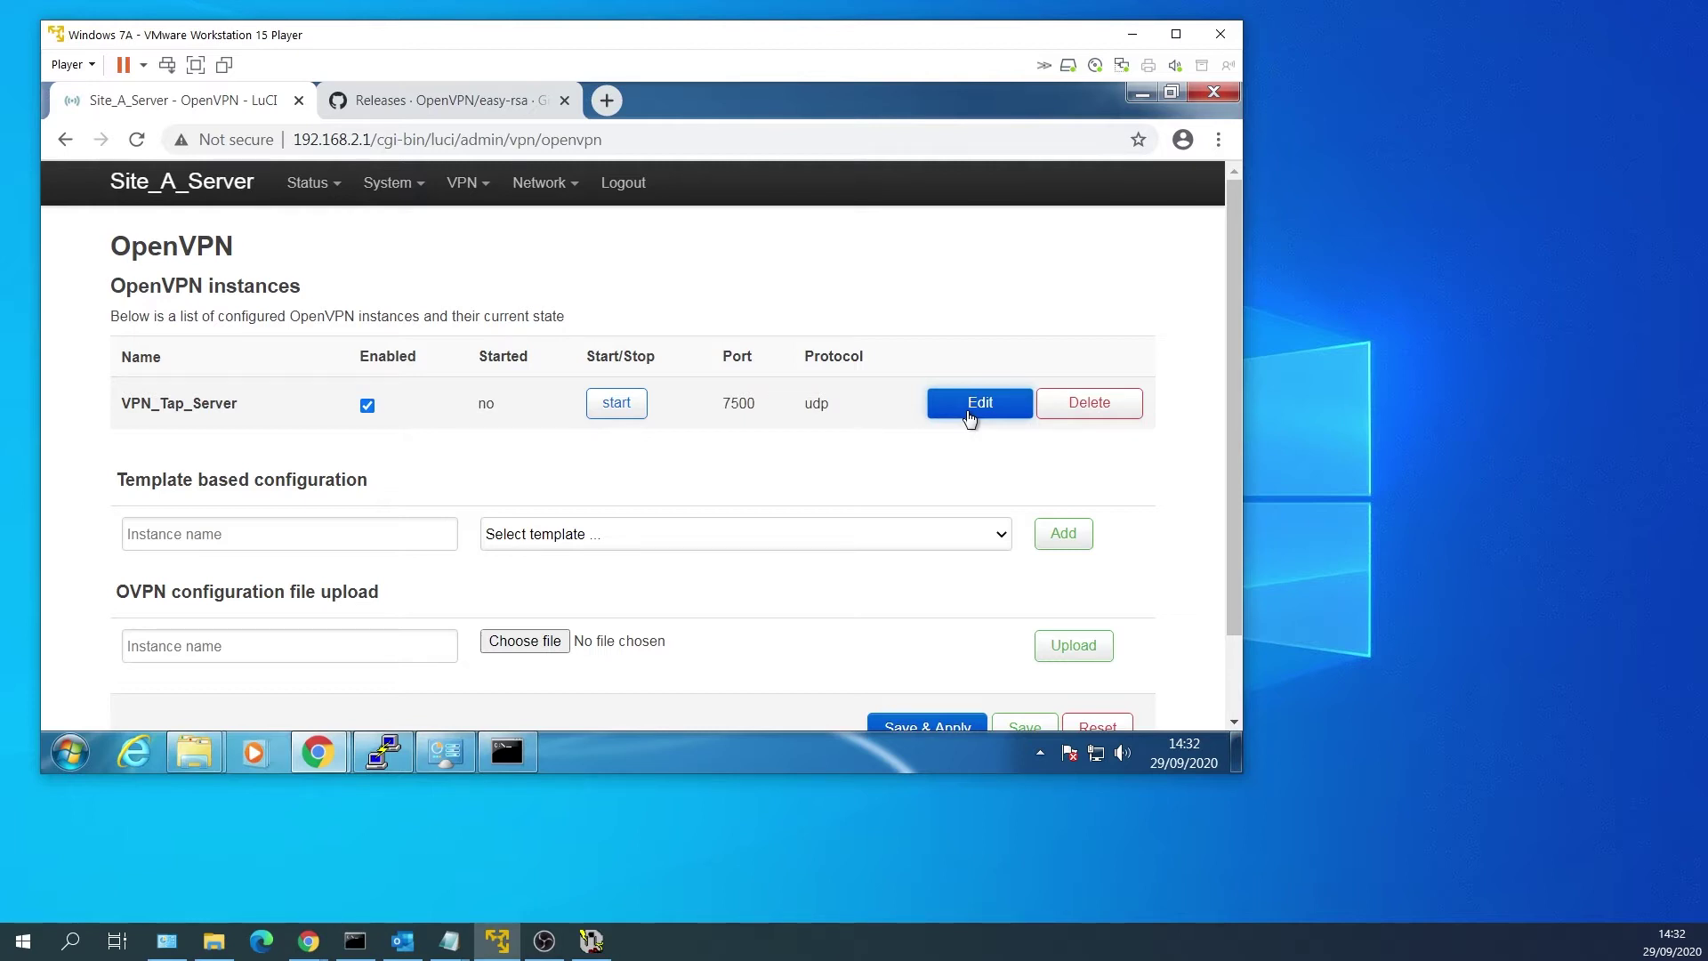
# Edit the VPN_Tap_Server instance and start choosing a file for its ca certificate.
pyautogui.click(969, 411)
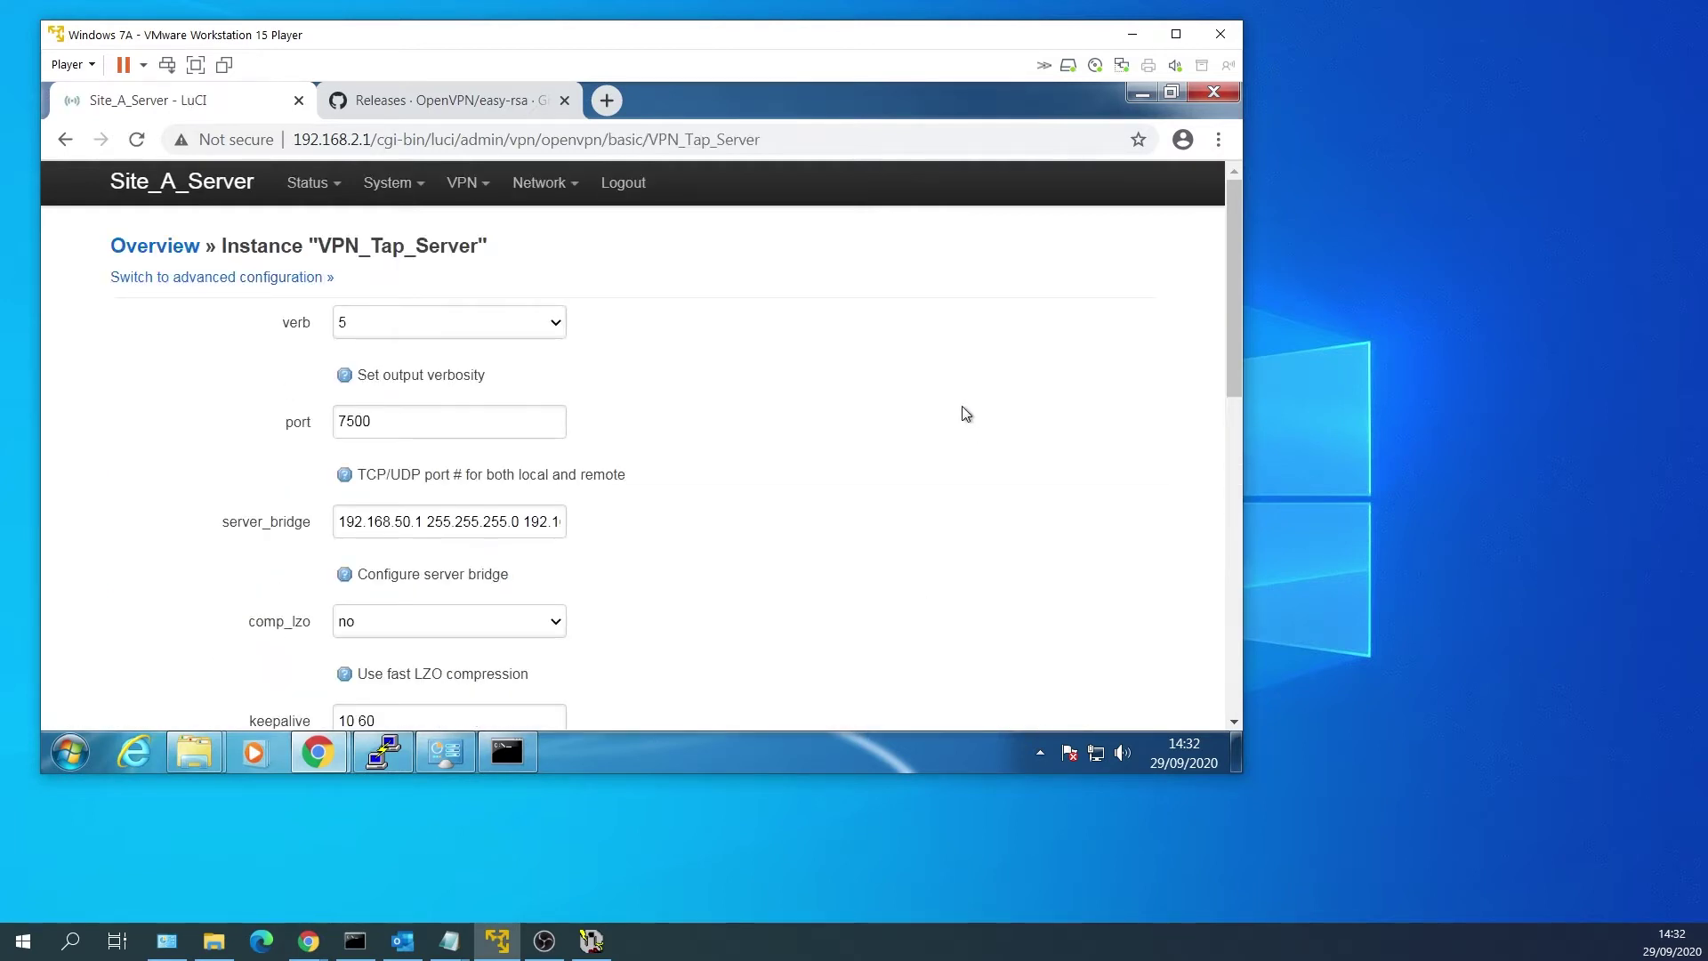
pyautogui.scroll(-3, 790, 379)
pyautogui.scroll(-3, 789, 378)
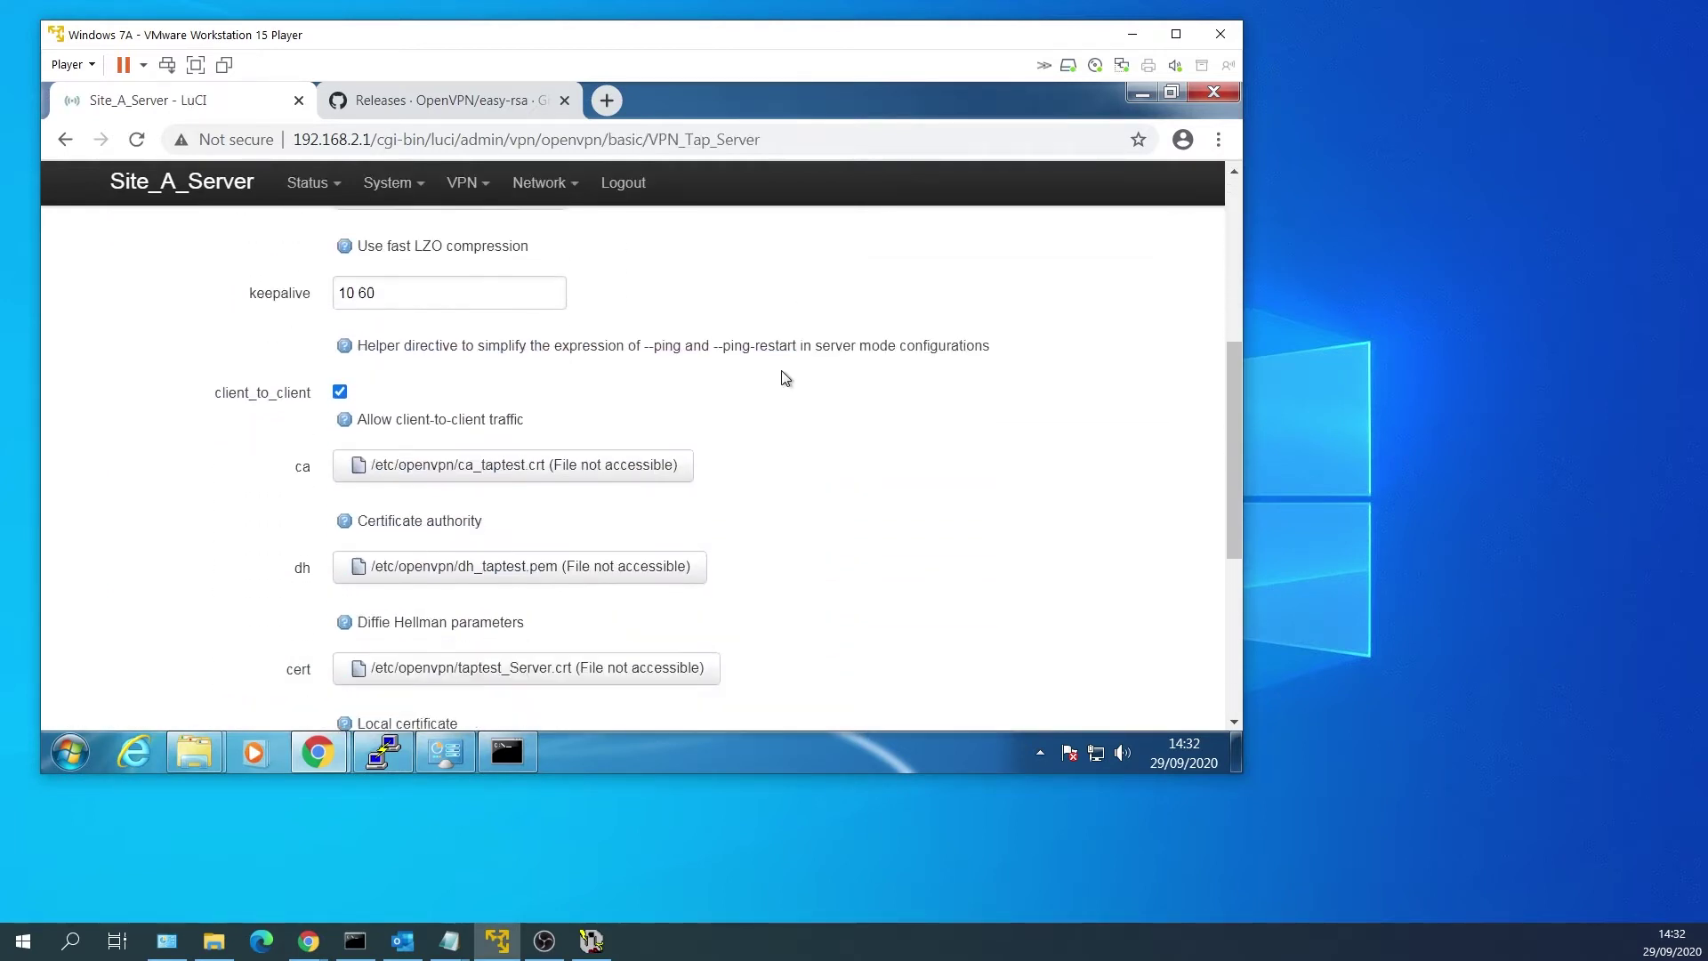
pyautogui.scroll(-2, 782, 377)
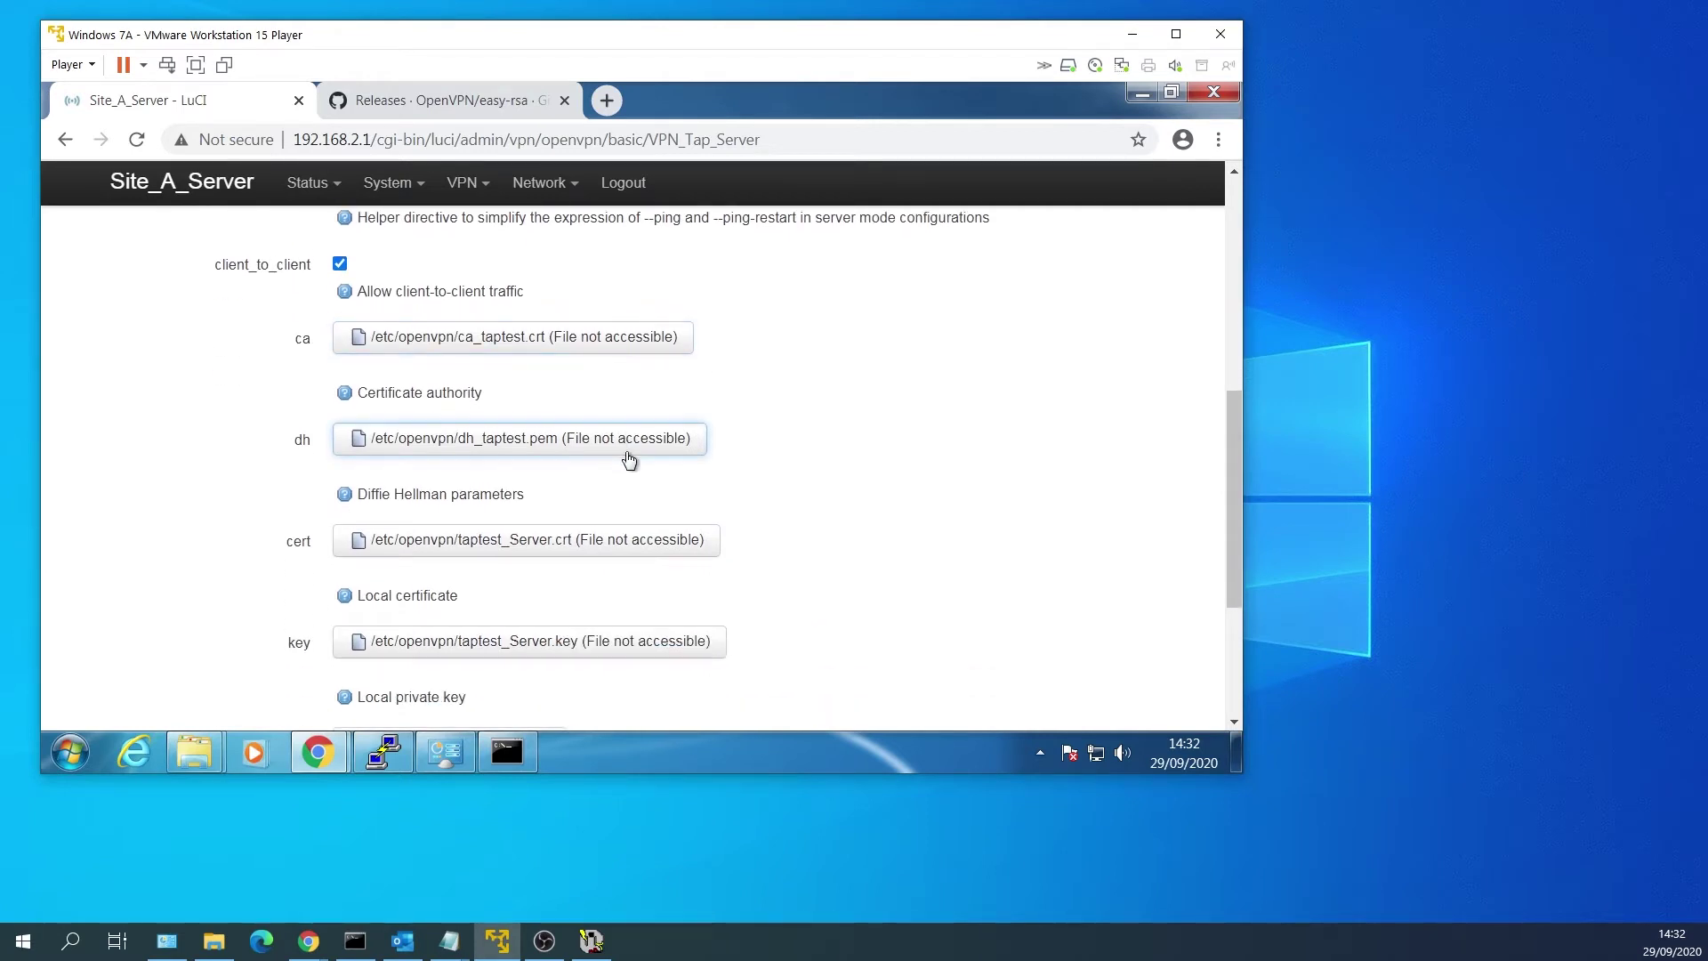
pyautogui.click(603, 352)
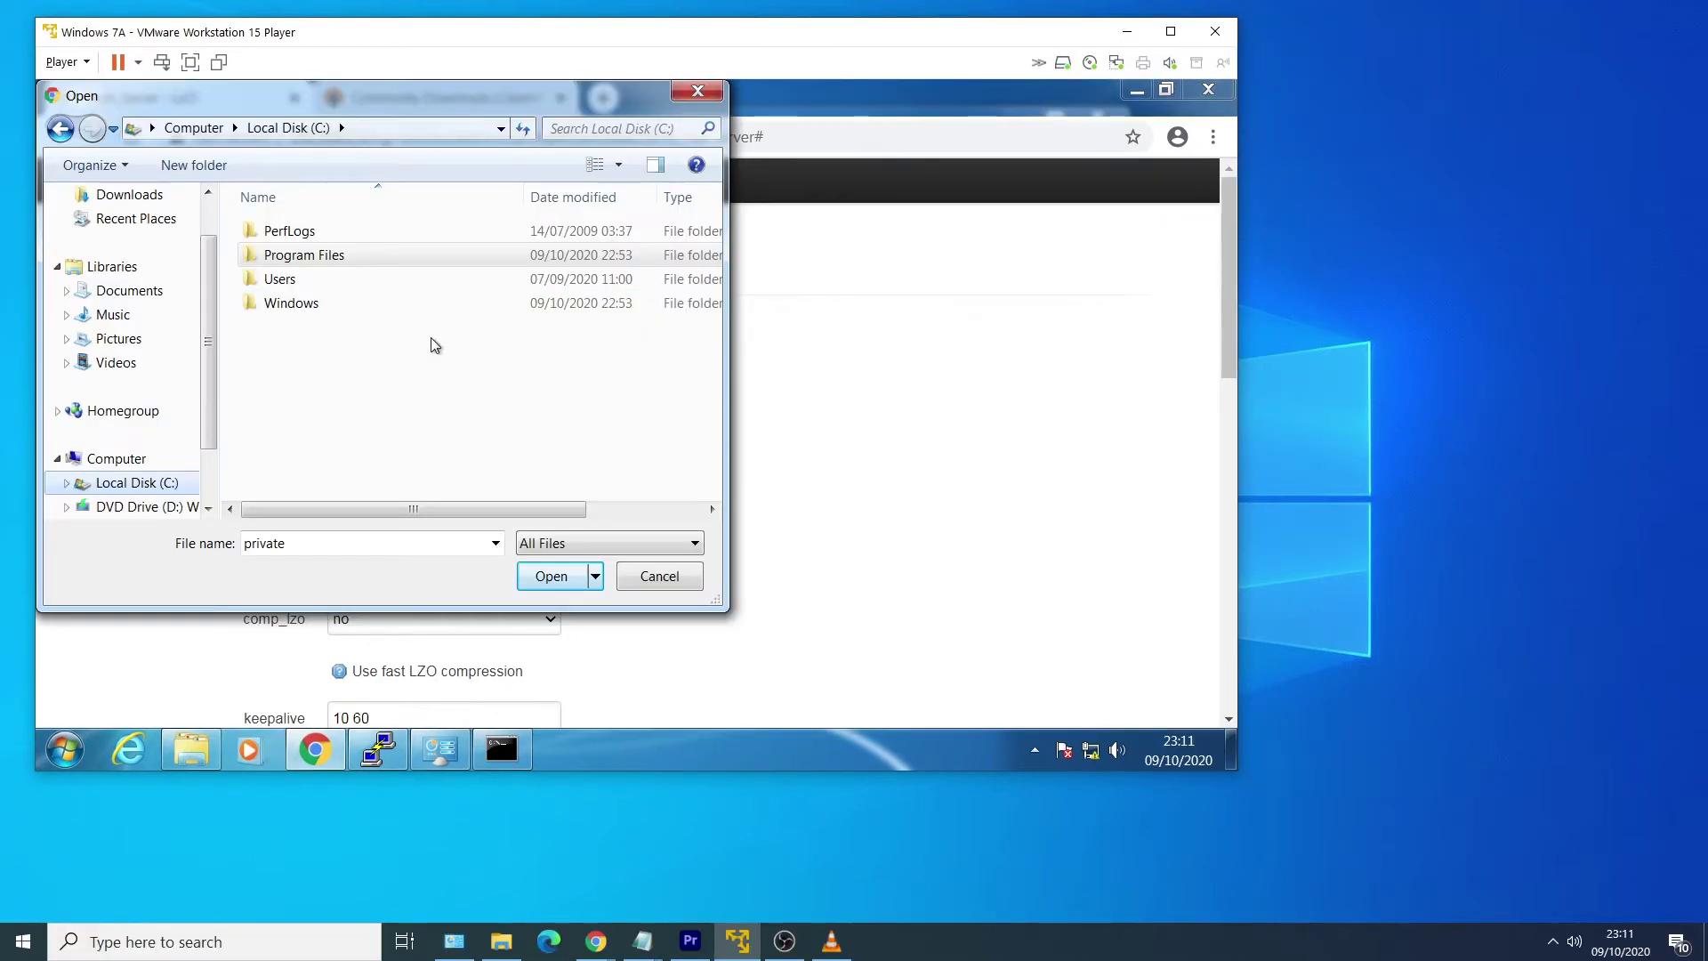
# Browse to C:\Program Files\OpenVPN\easy-rsa\pki and pick the CA certificate file.
pyautogui.doubleClick(409, 255)
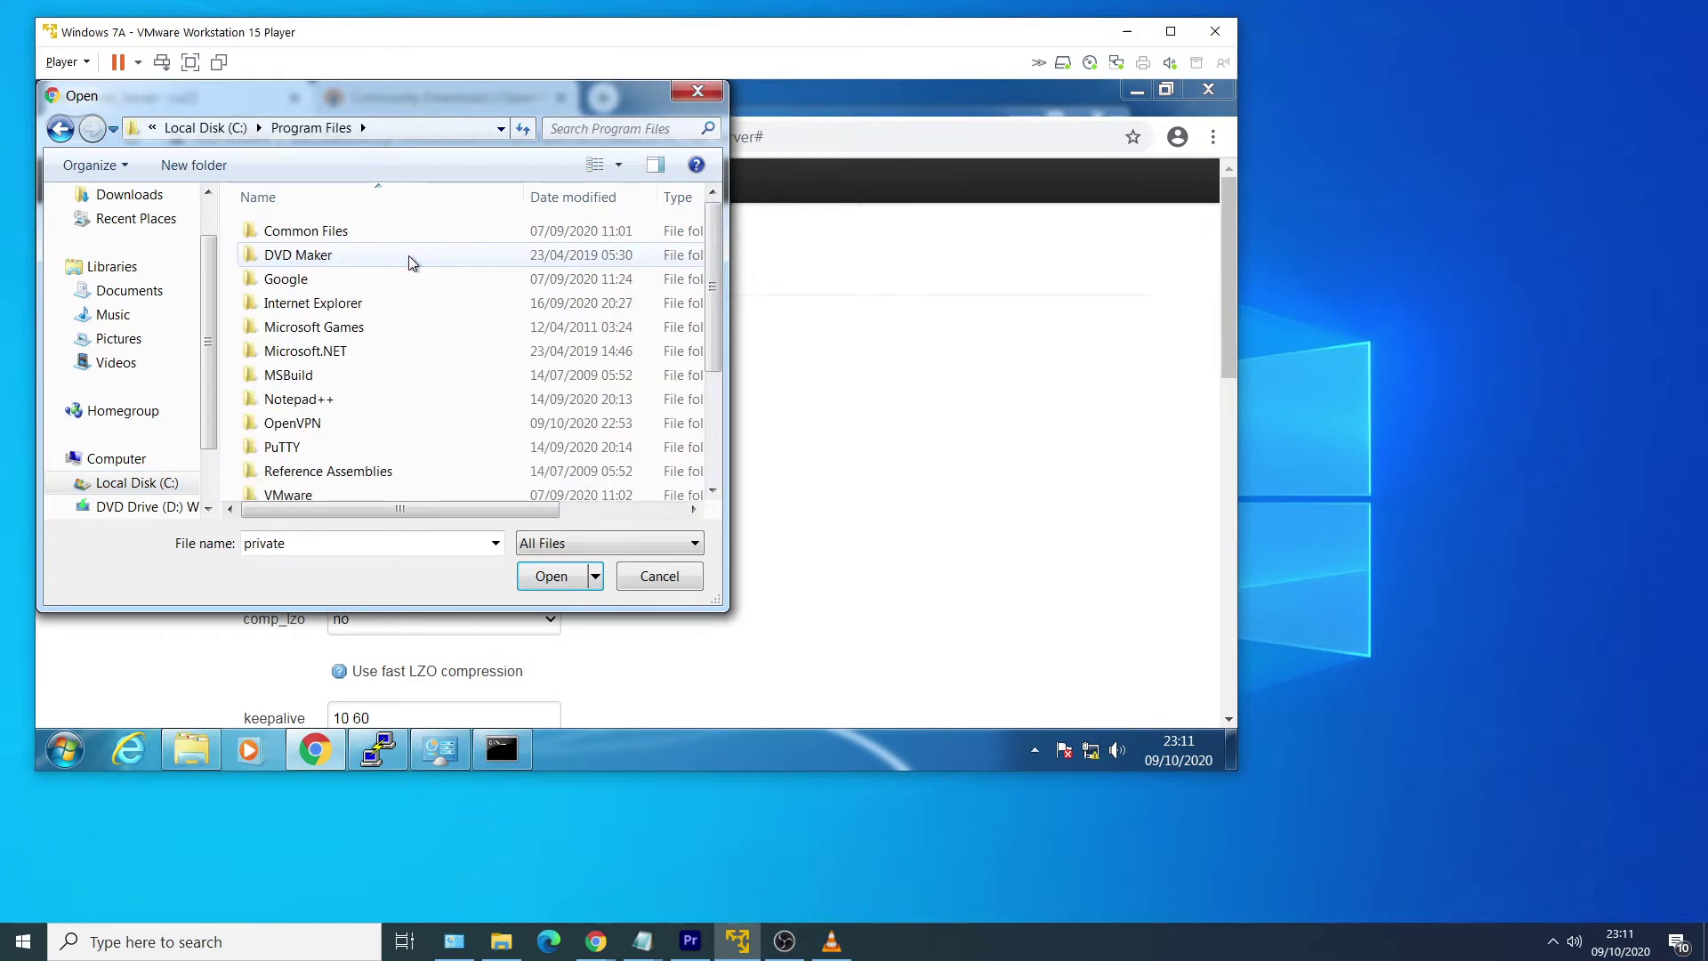
pyautogui.doubleClick(420, 424)
pyautogui.click(400, 308)
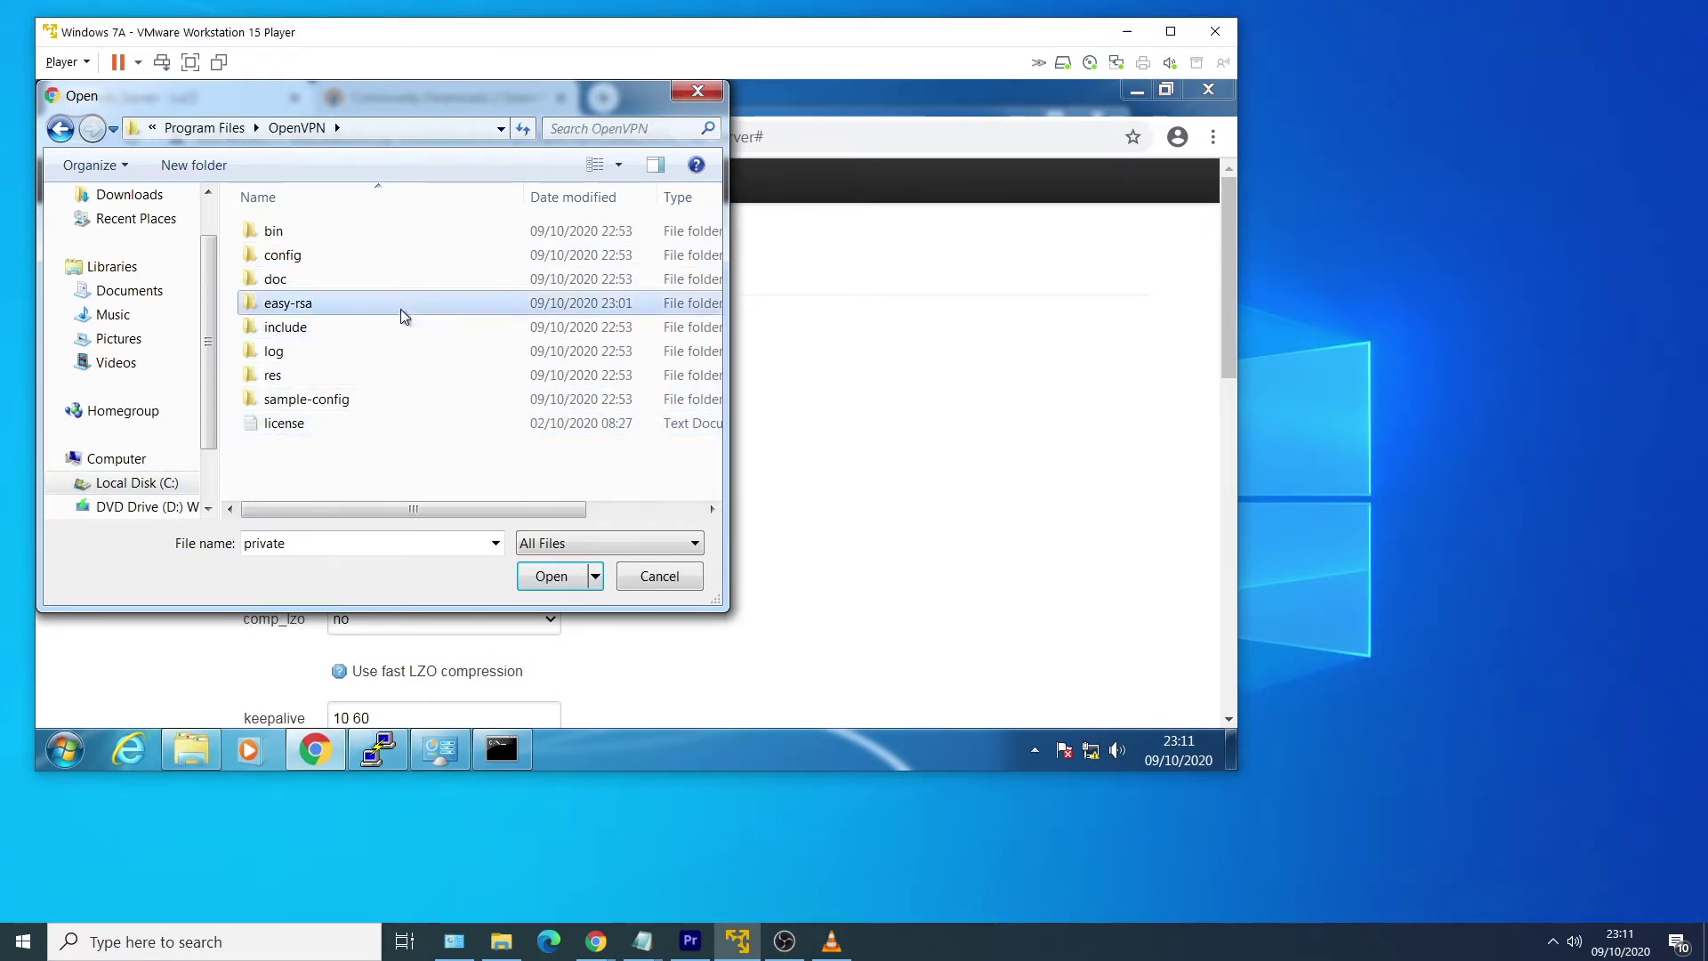
pyautogui.doubleClick(415, 306)
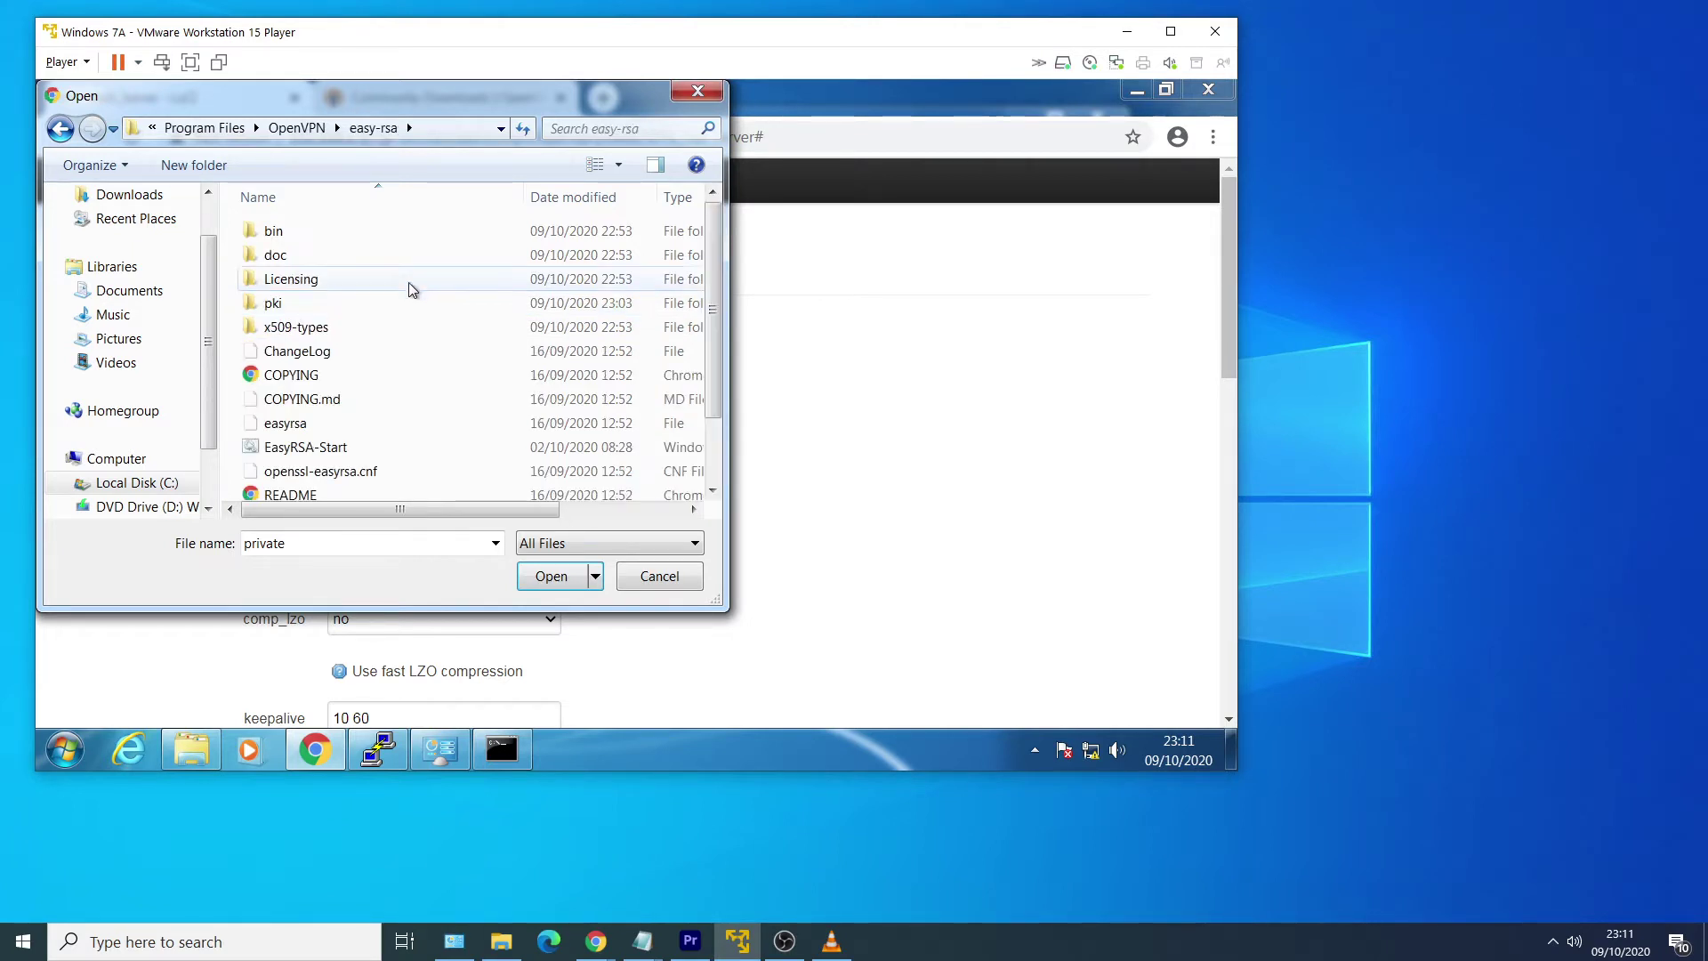
pyautogui.doubleClick(417, 304)
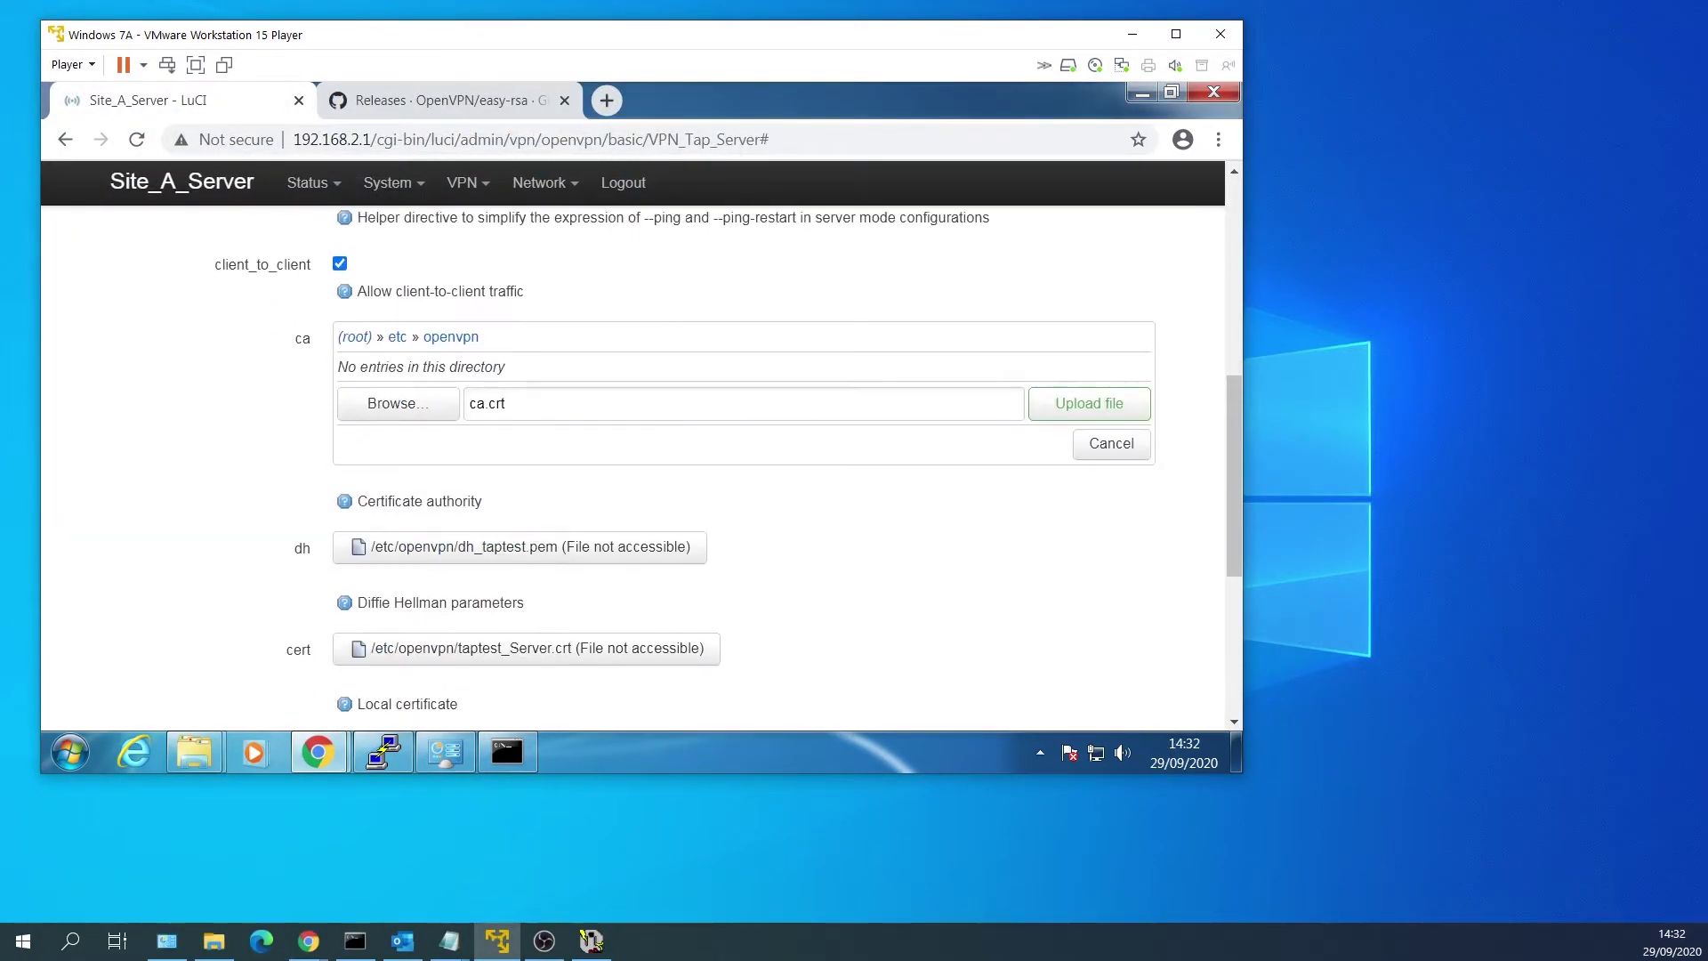
# Upload the CA certificate and set /etc/openvpn/ca.crt as the ca file.
pyautogui.scroll(1, 892, 445)
pyautogui.click(1074, 513)
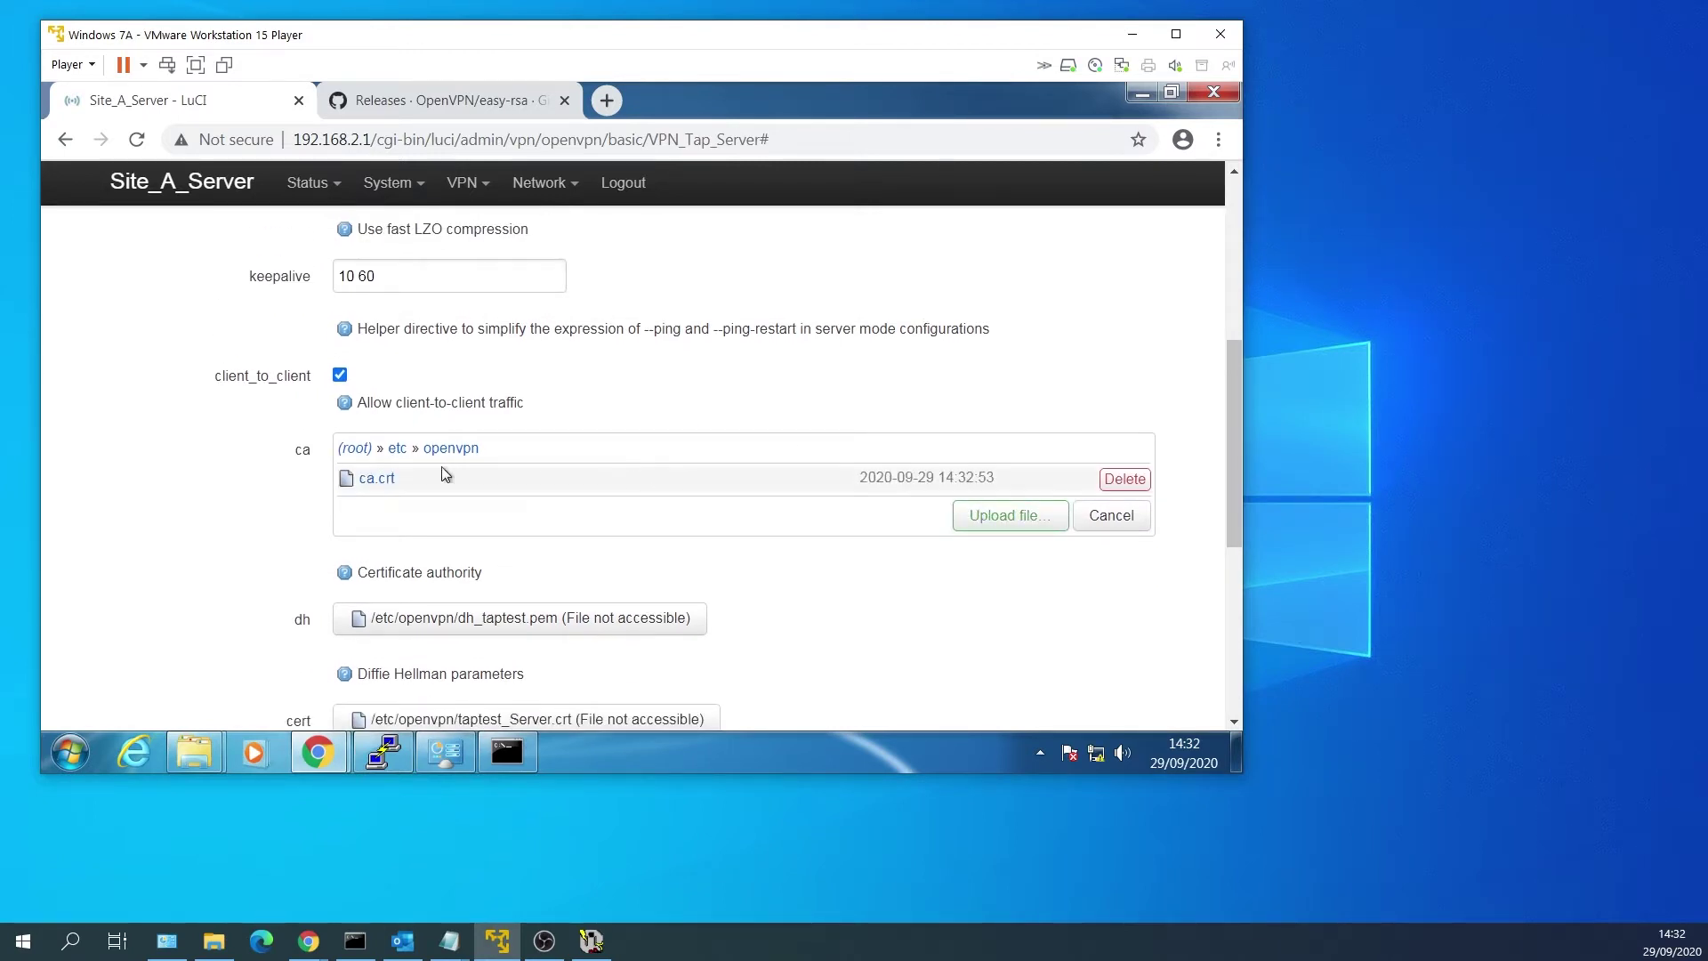
pyautogui.click(369, 481)
# Upload dh.pem and set /etc/openvpn/dh.pem as the Diffie-Hellman parameters file.
pyautogui.scroll(-5, 591, 458)
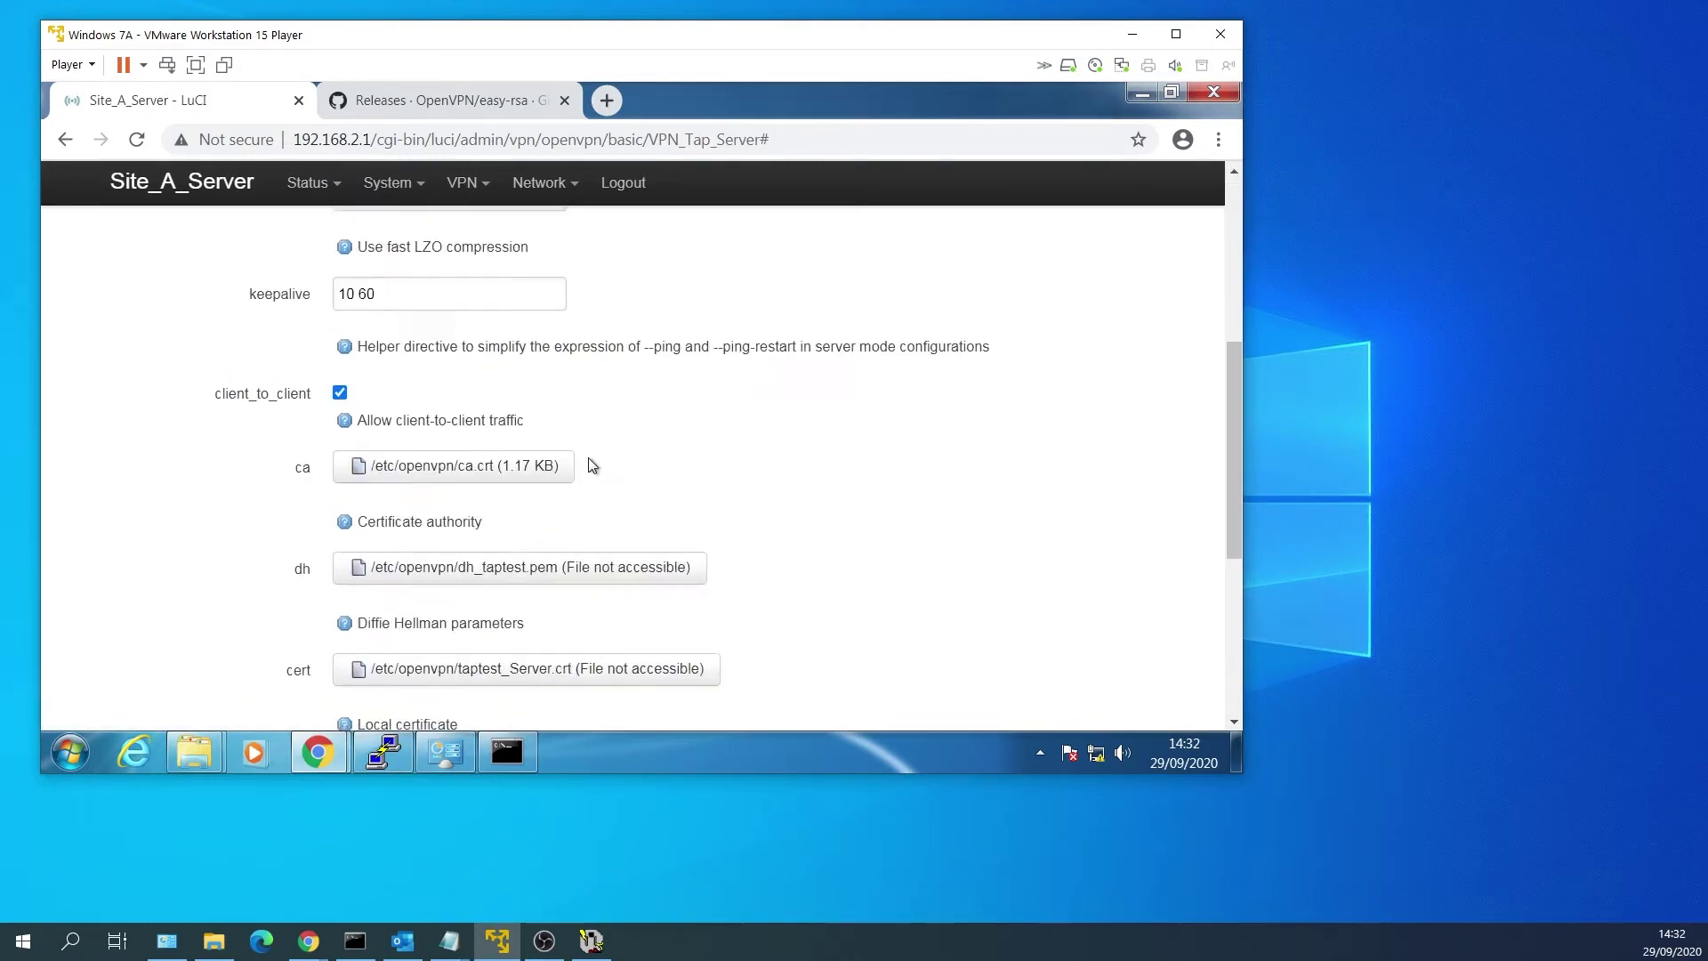
pyautogui.scroll(-1, 601, 532)
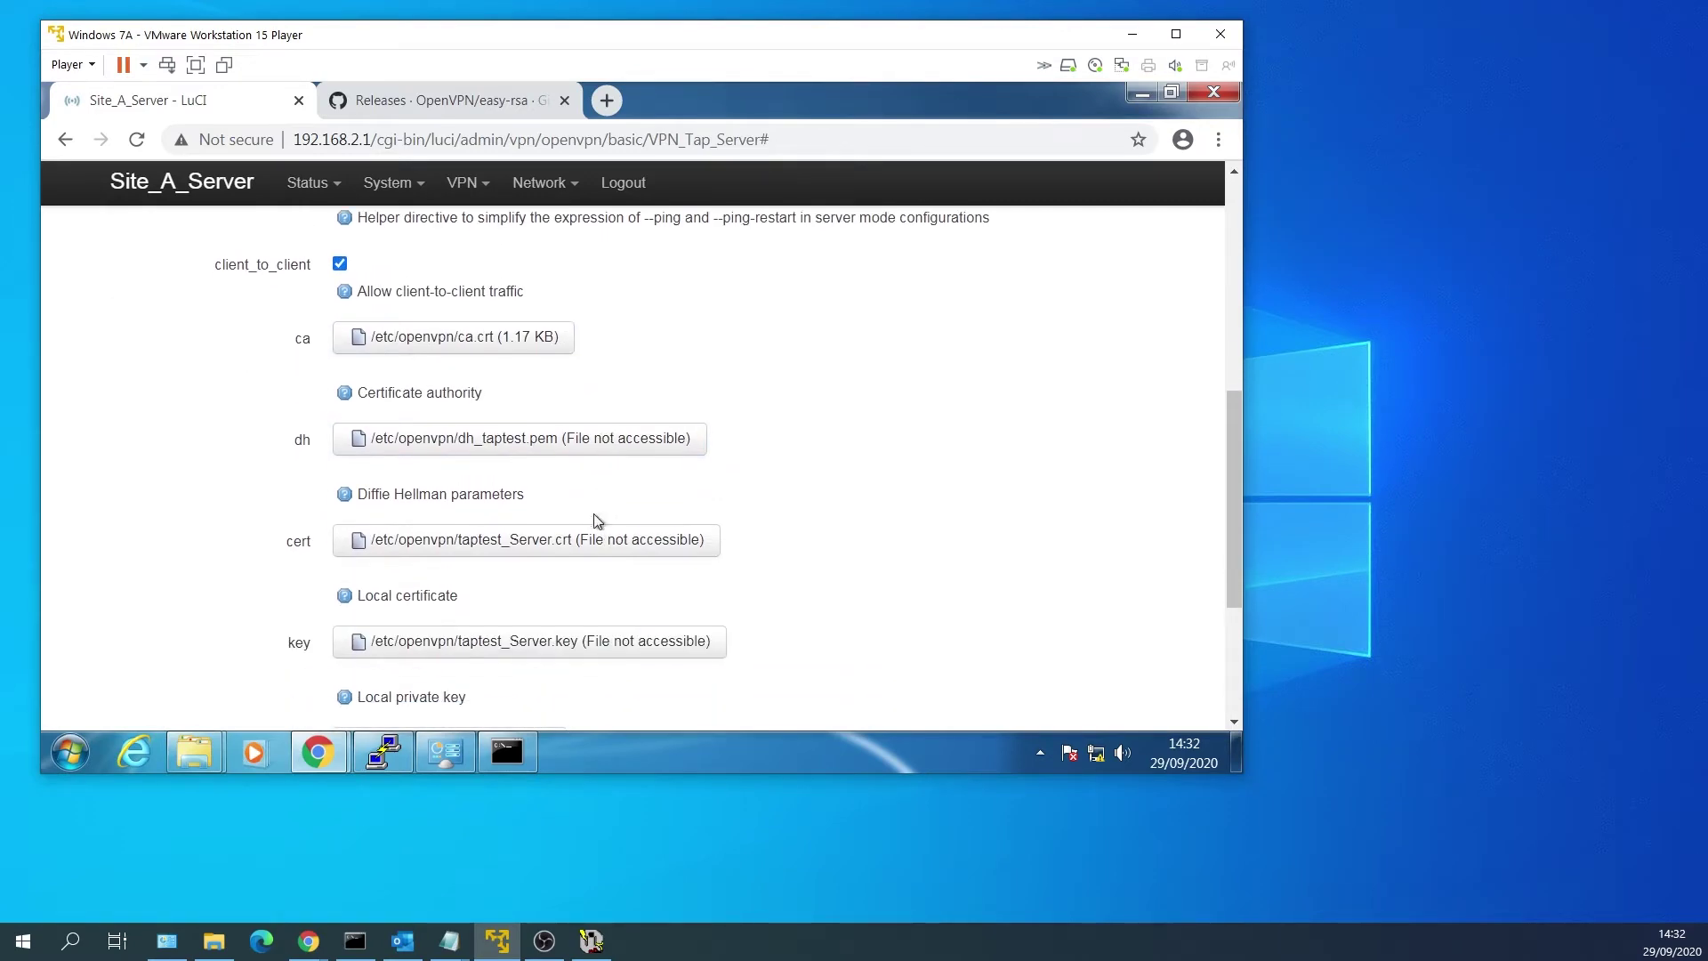
pyautogui.click(600, 446)
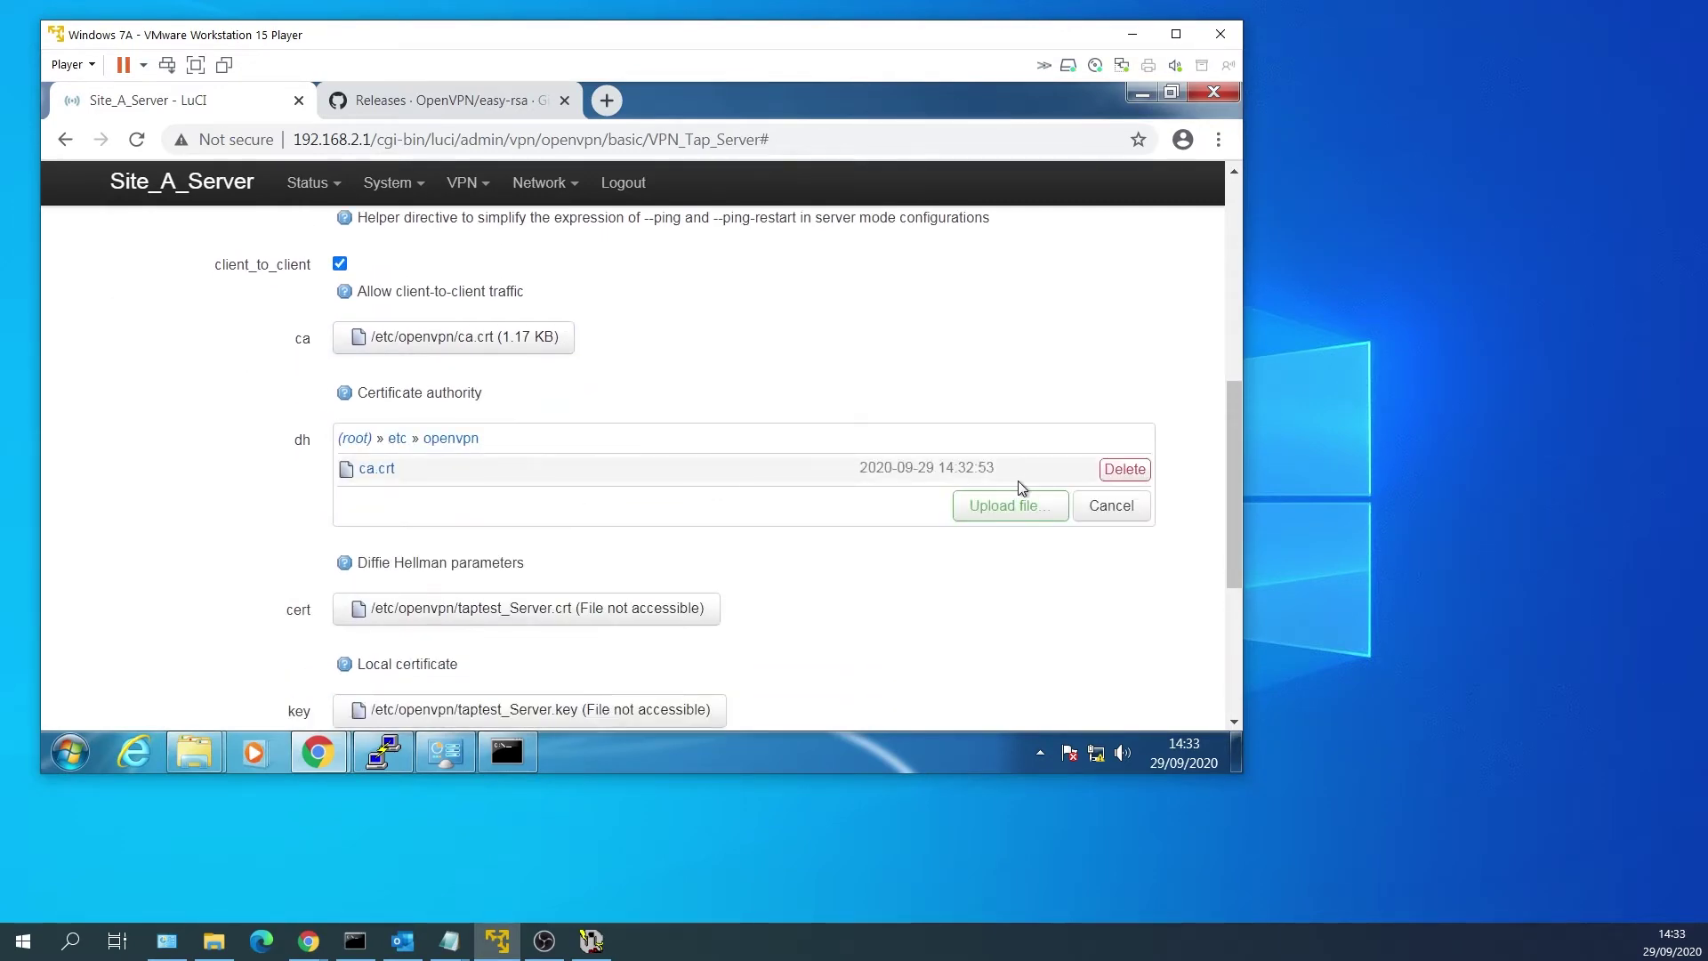
pyautogui.click(993, 504)
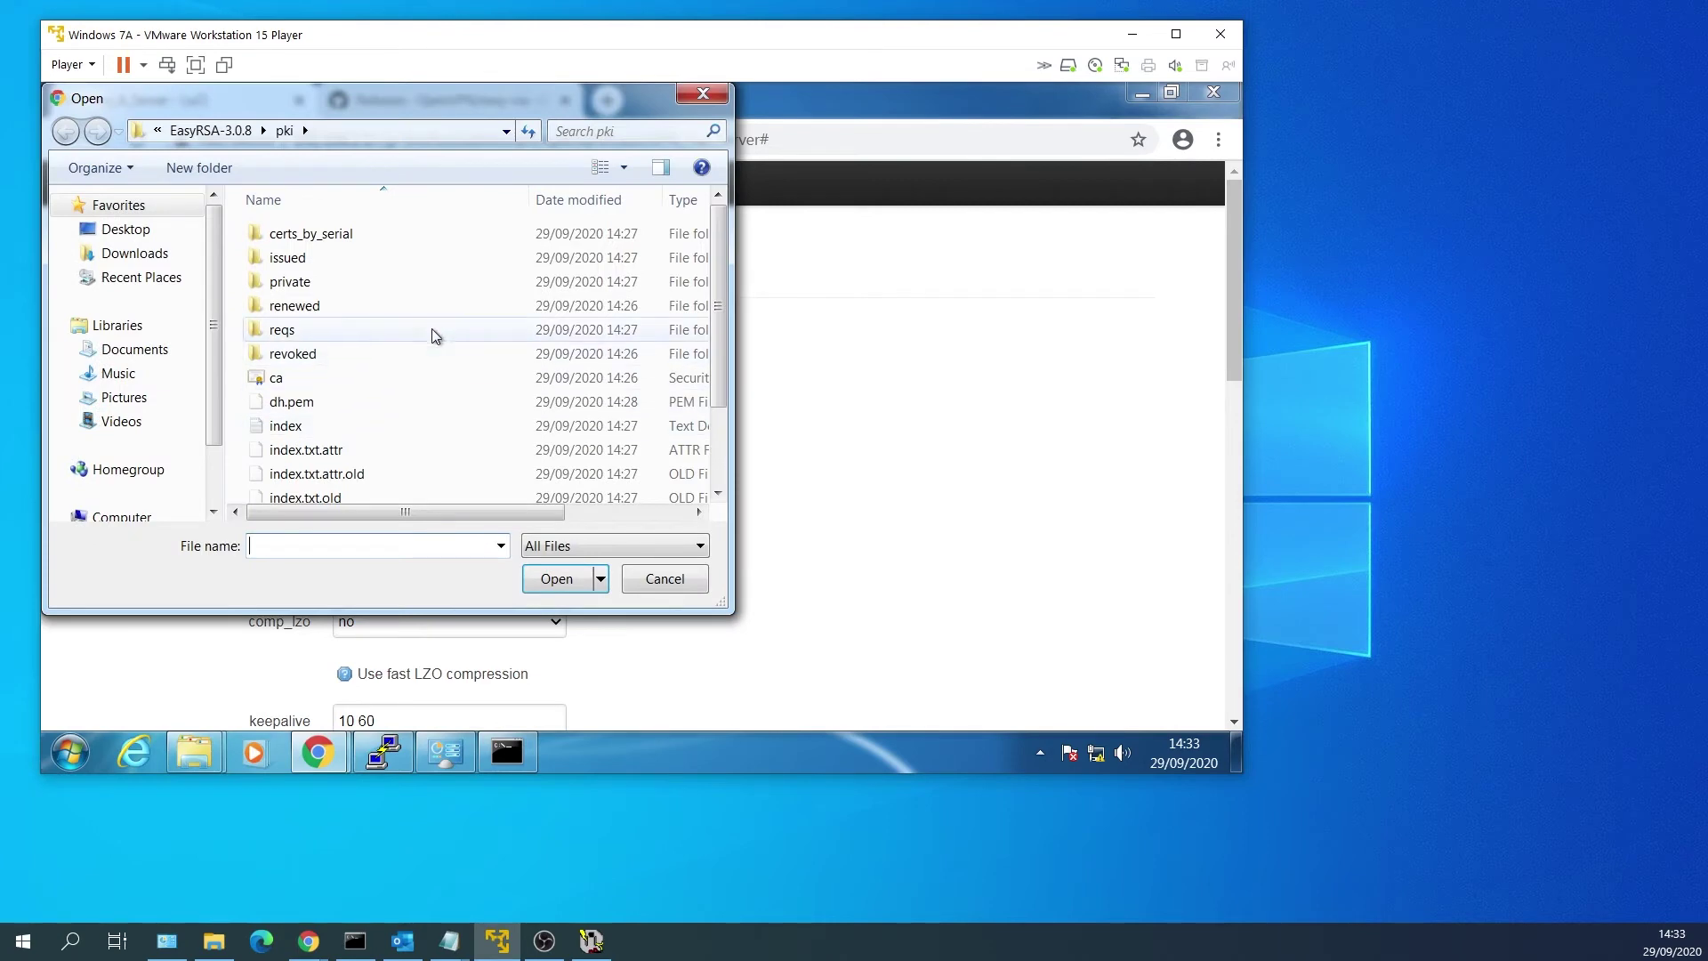
pyautogui.click(405, 402)
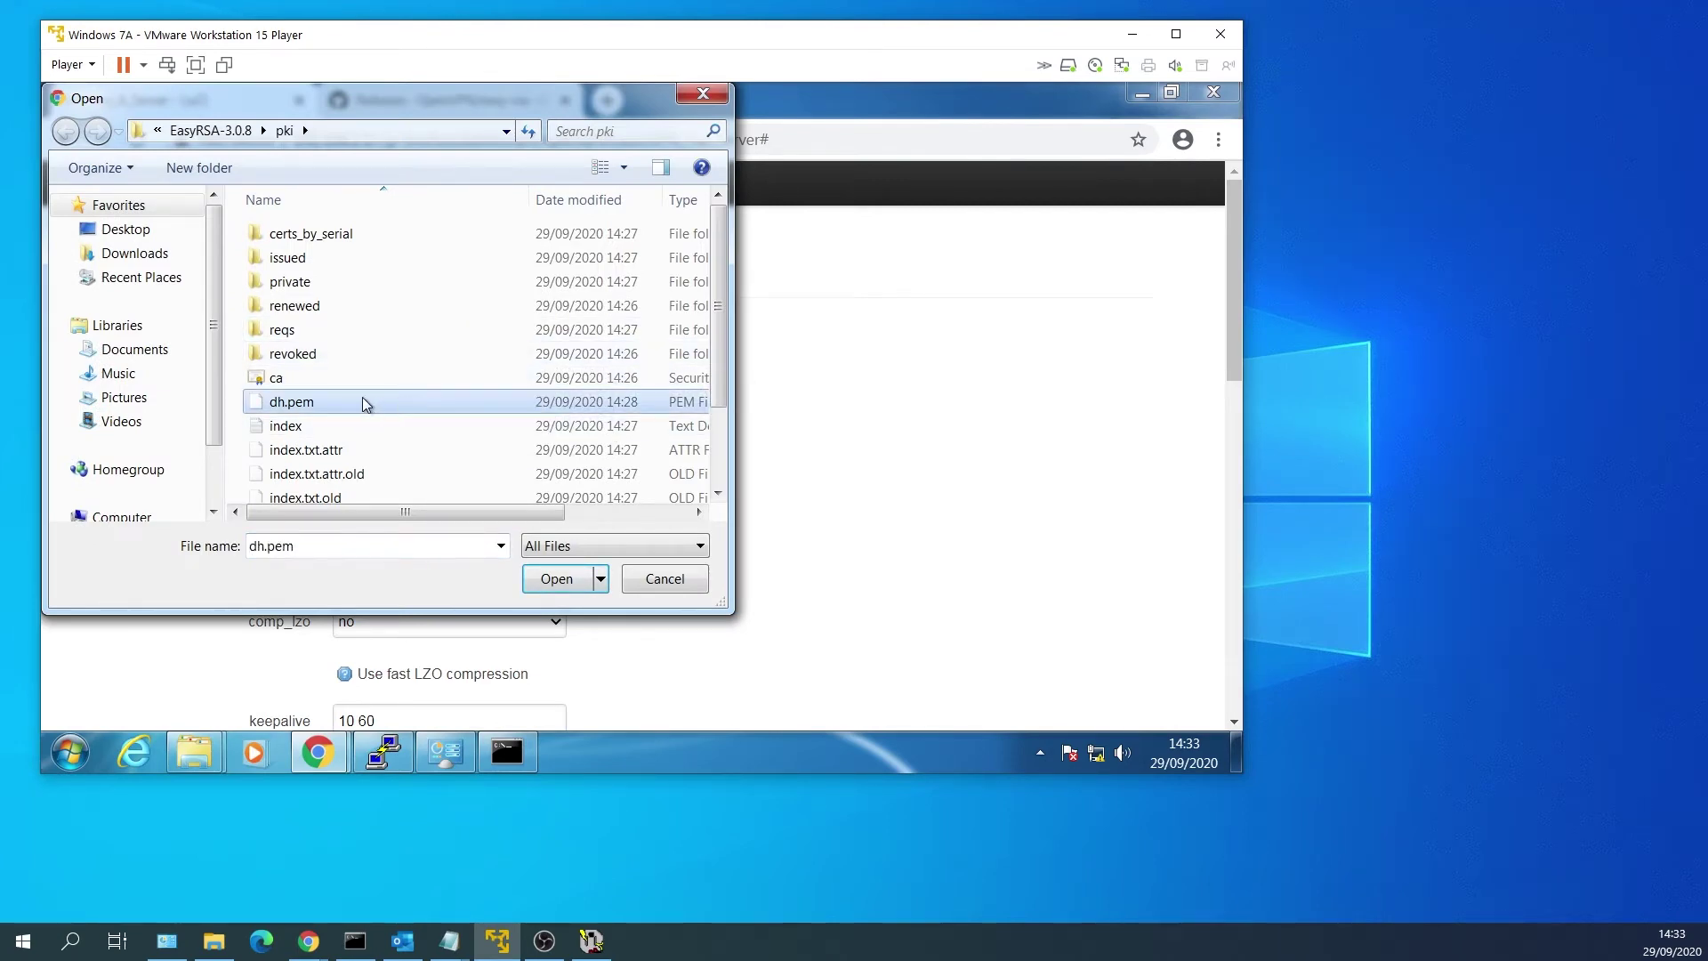
pyautogui.doubleClick(376, 403)
pyautogui.scroll(-5, 717, 449)
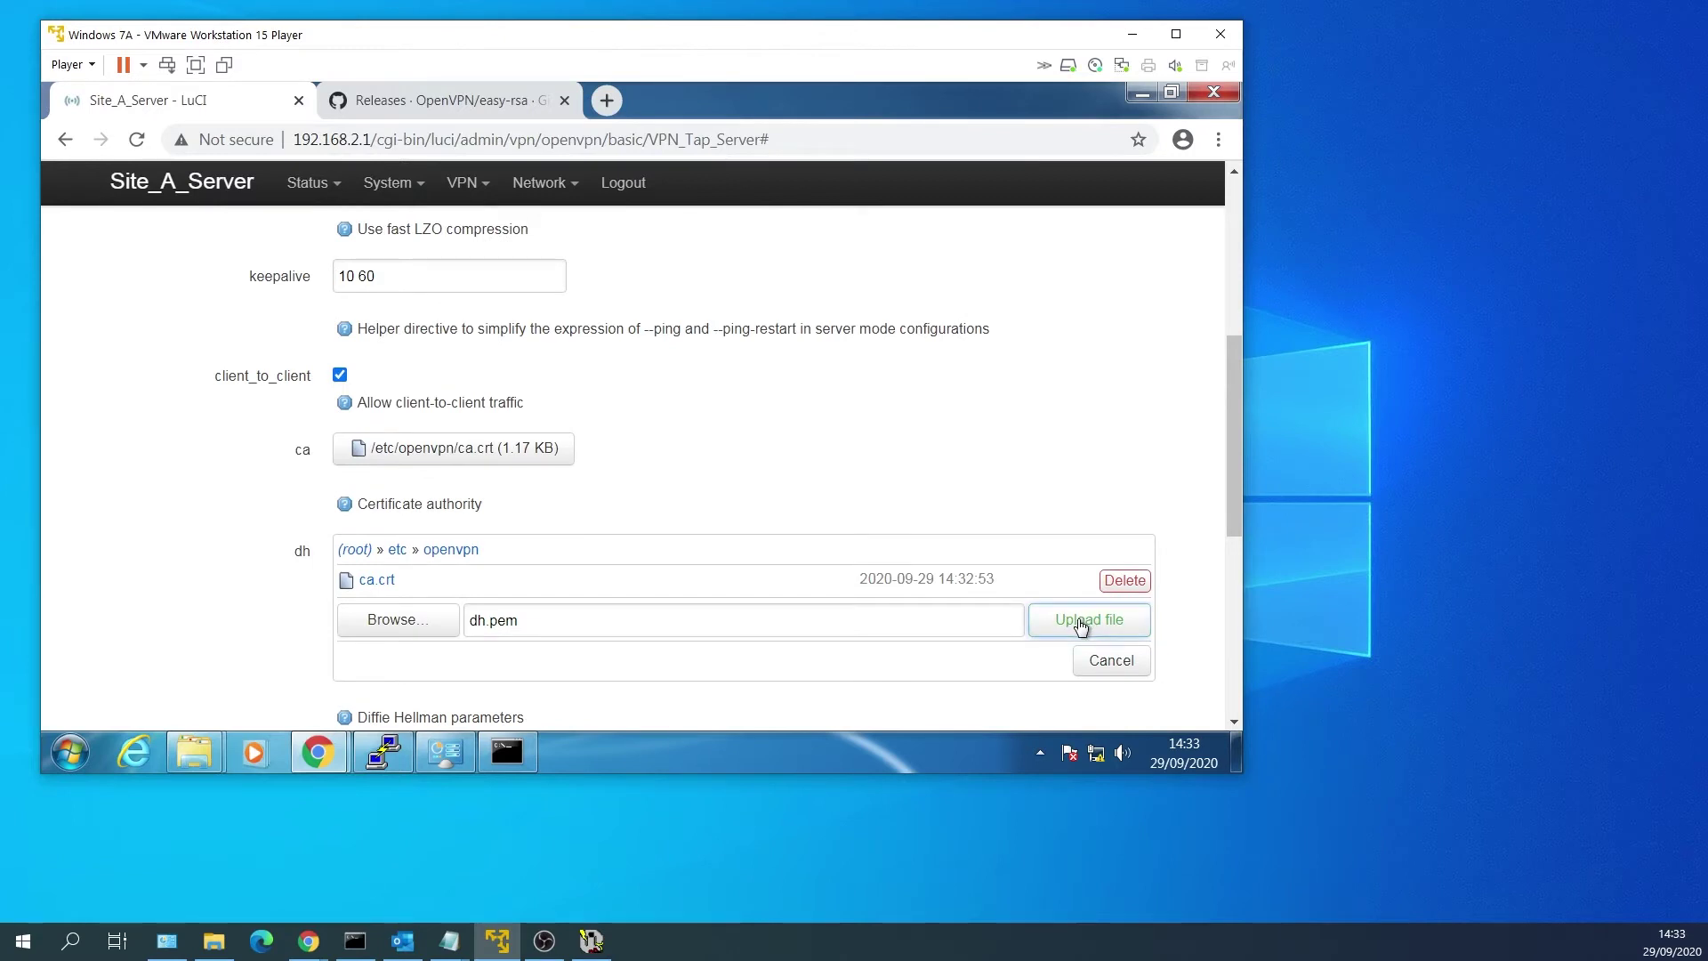
pyautogui.click(1081, 622)
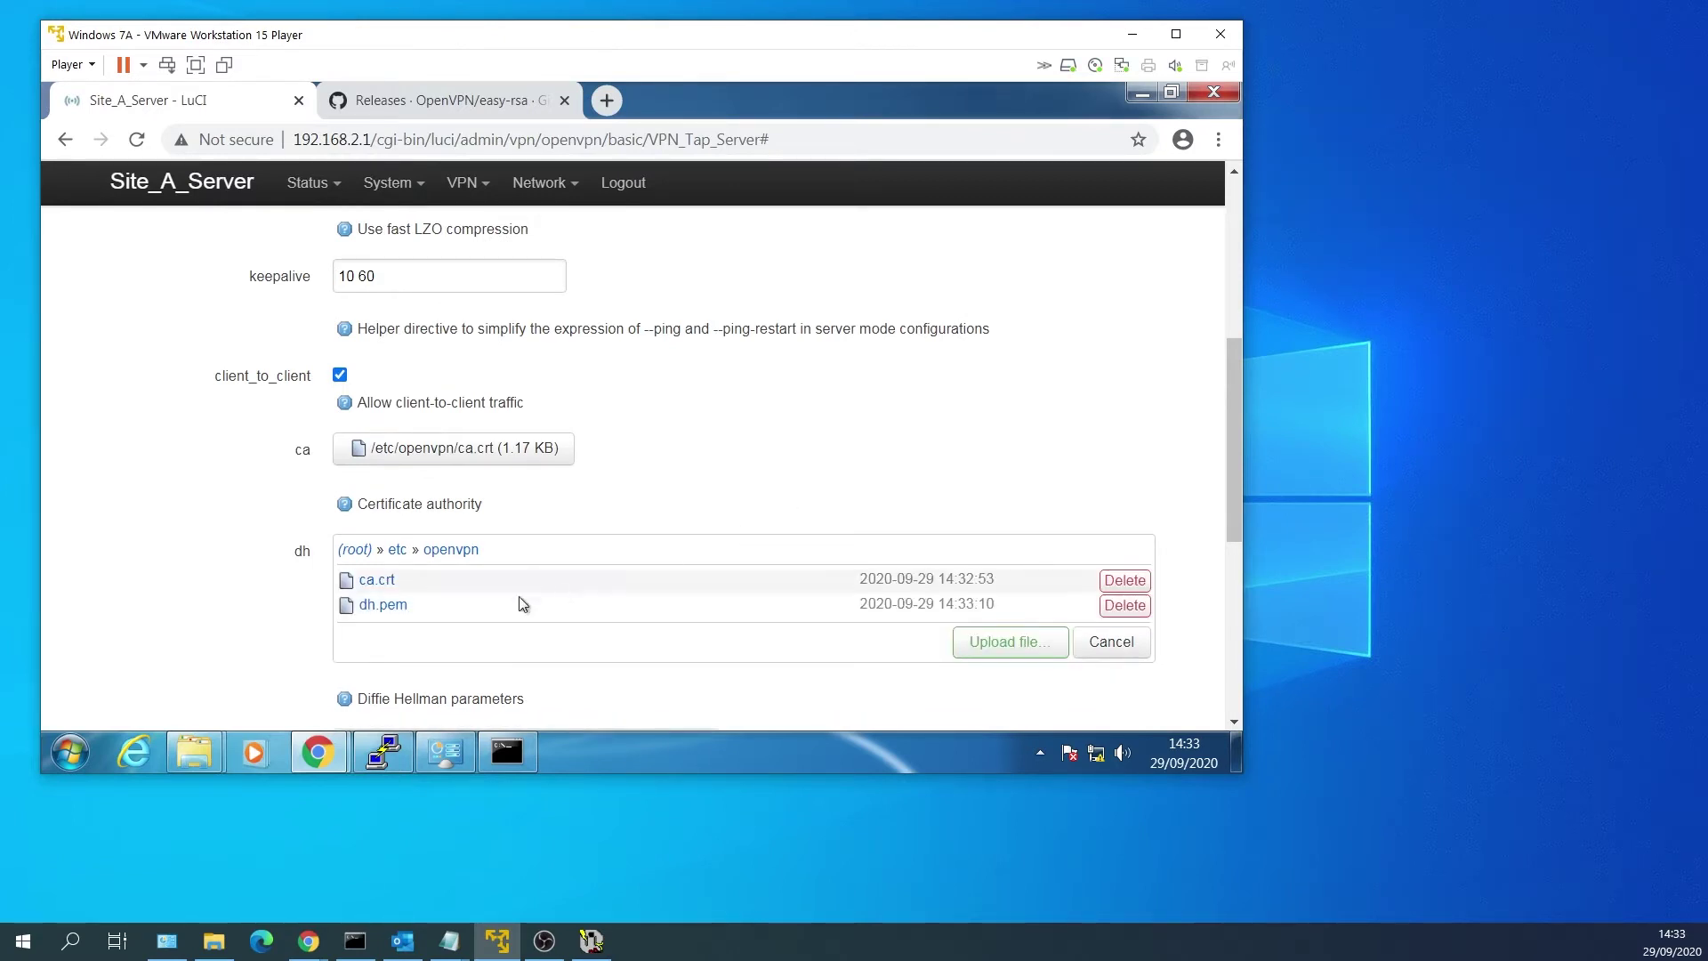
pyautogui.click(392, 606)
pyautogui.scroll(-5, 629, 499)
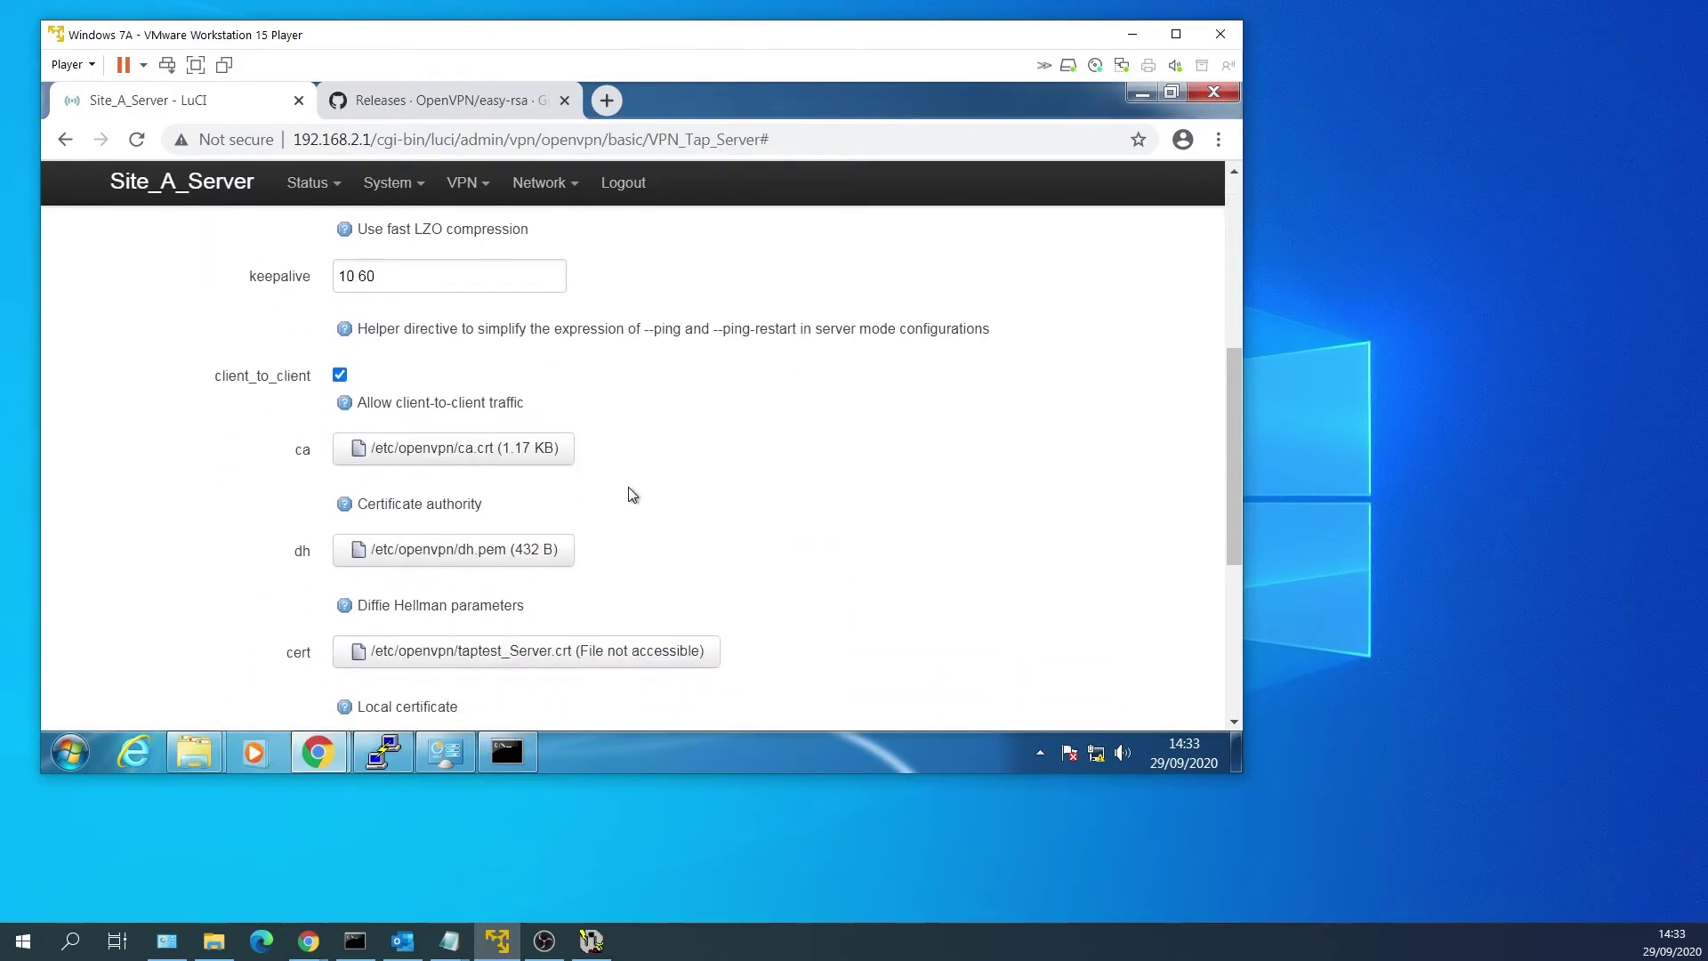
pyautogui.scroll(-3, 629, 491)
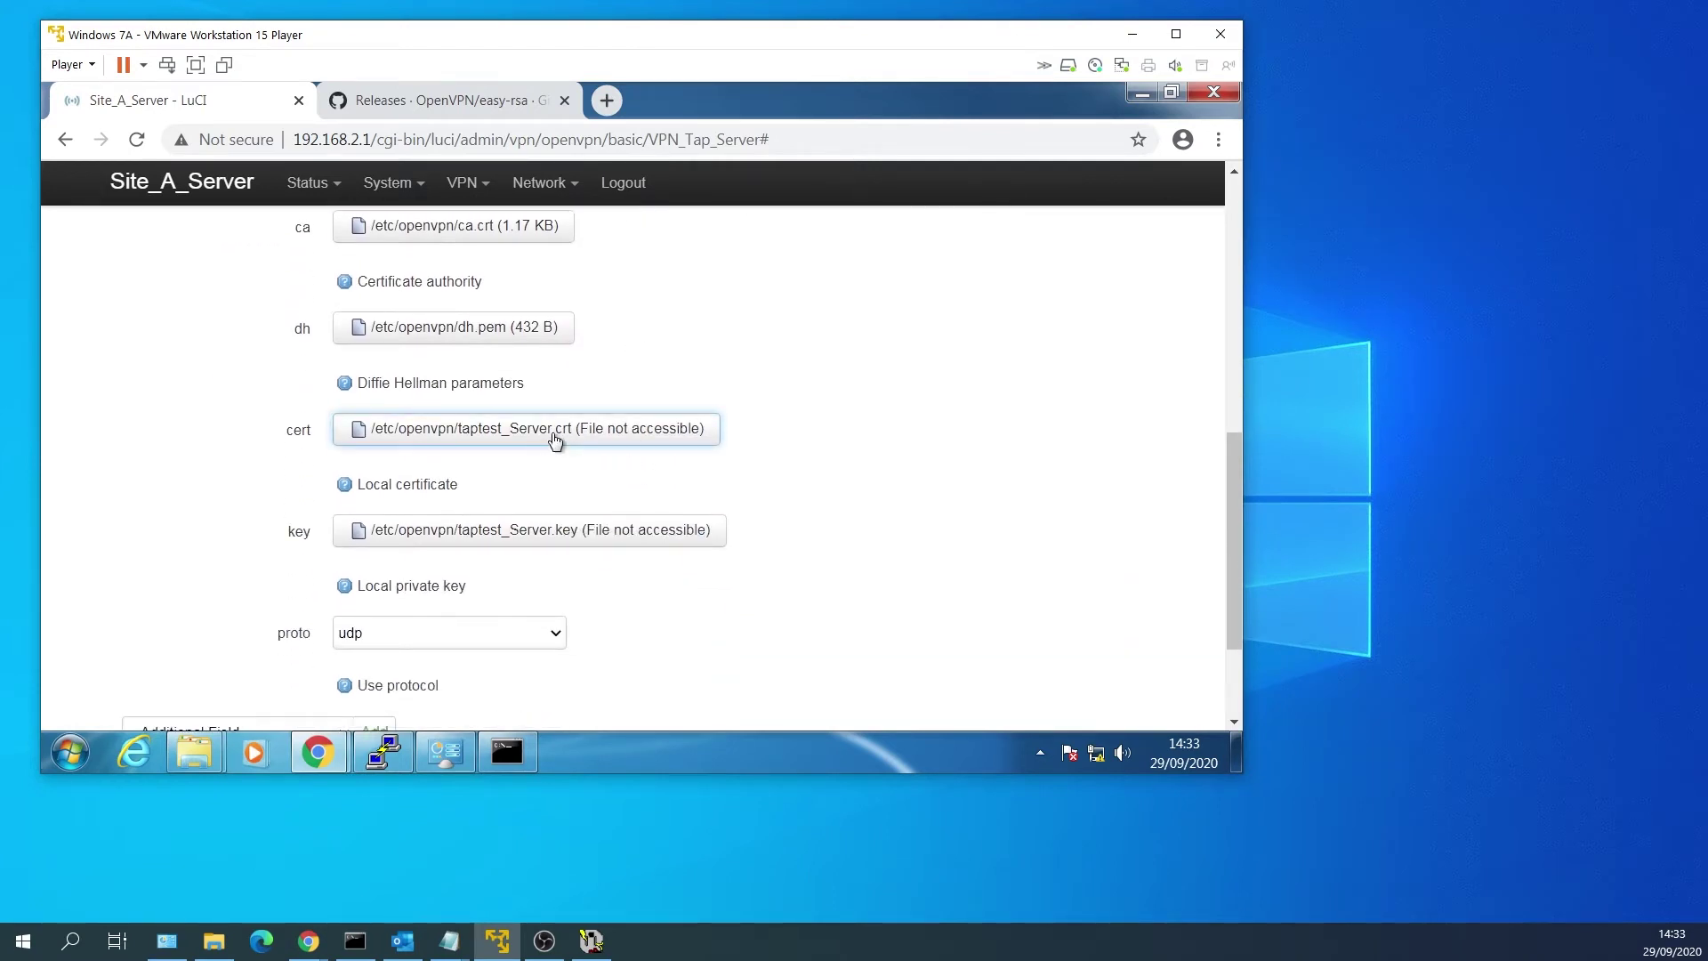
# Upload Server_SiteA.crt from pki\issued and set it as the instance's cert.
pyautogui.click(554, 436)
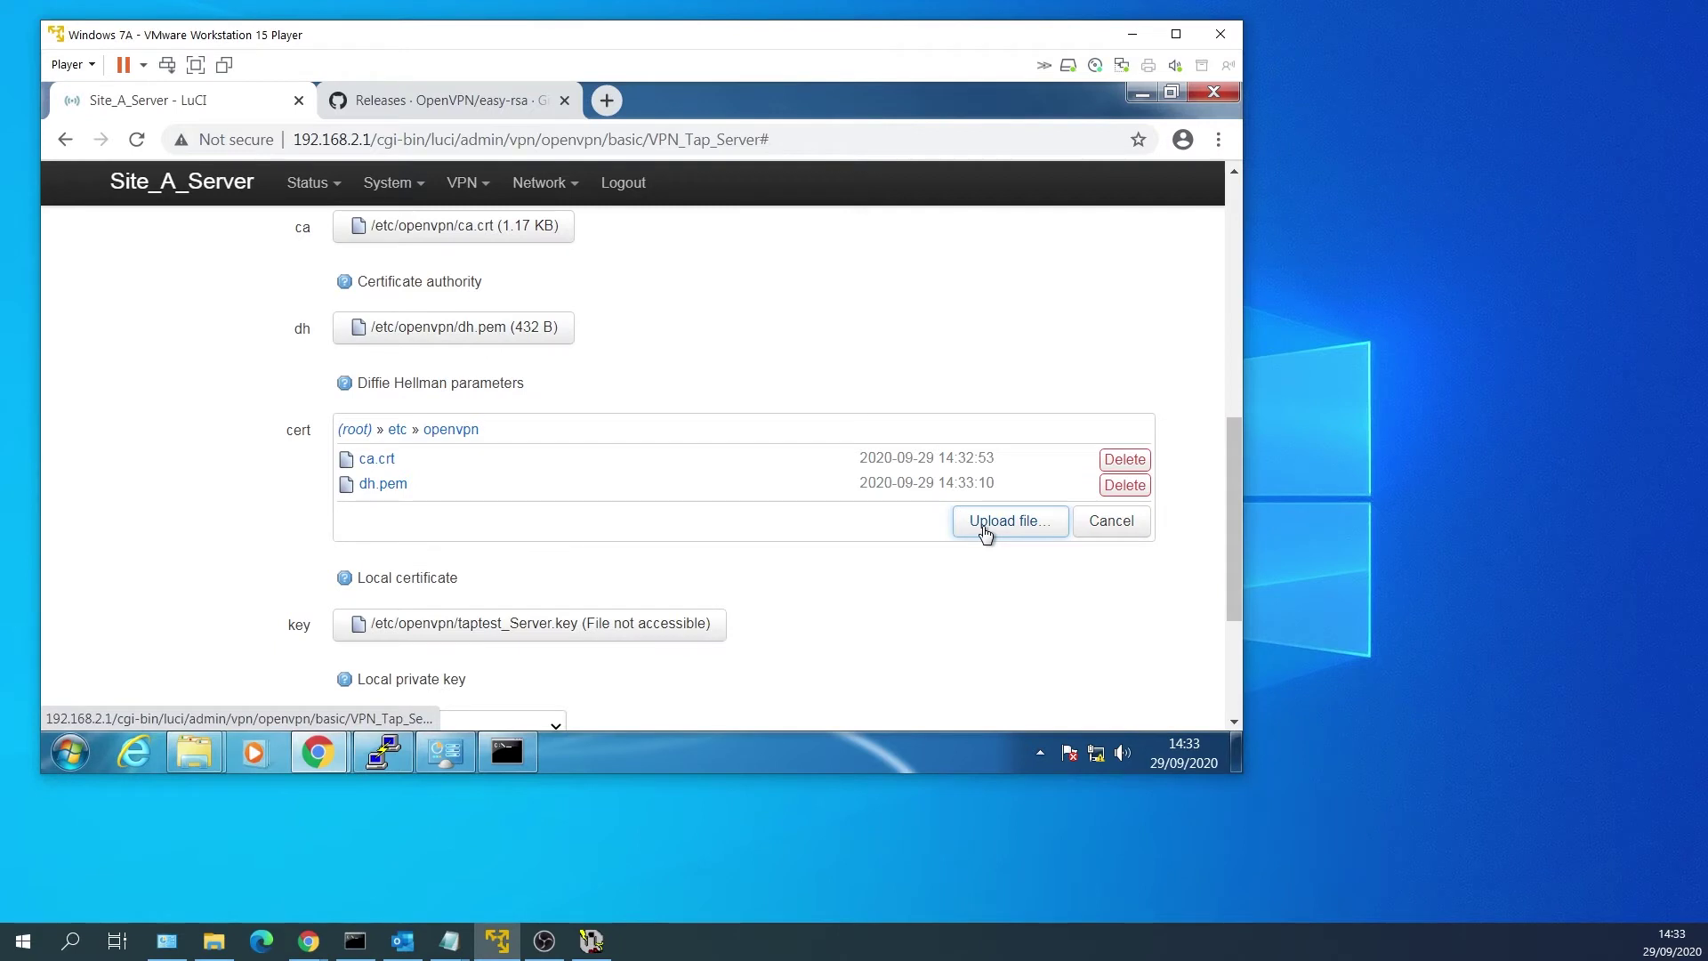
pyautogui.click(985, 531)
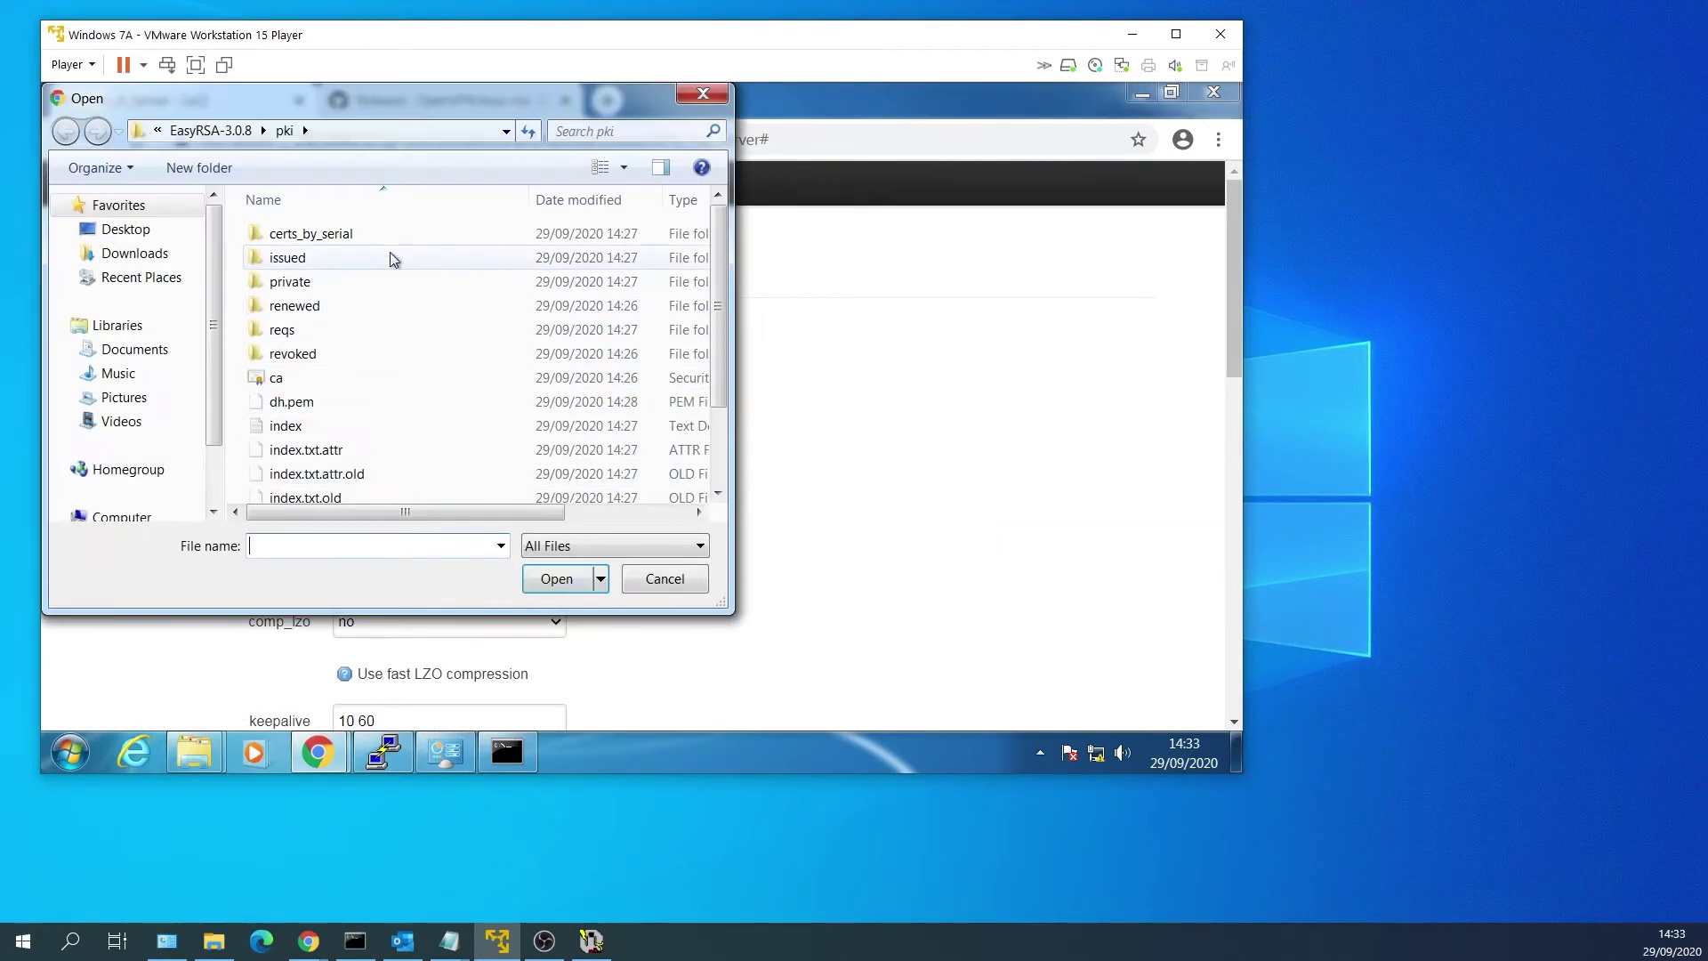
pyautogui.click(390, 258)
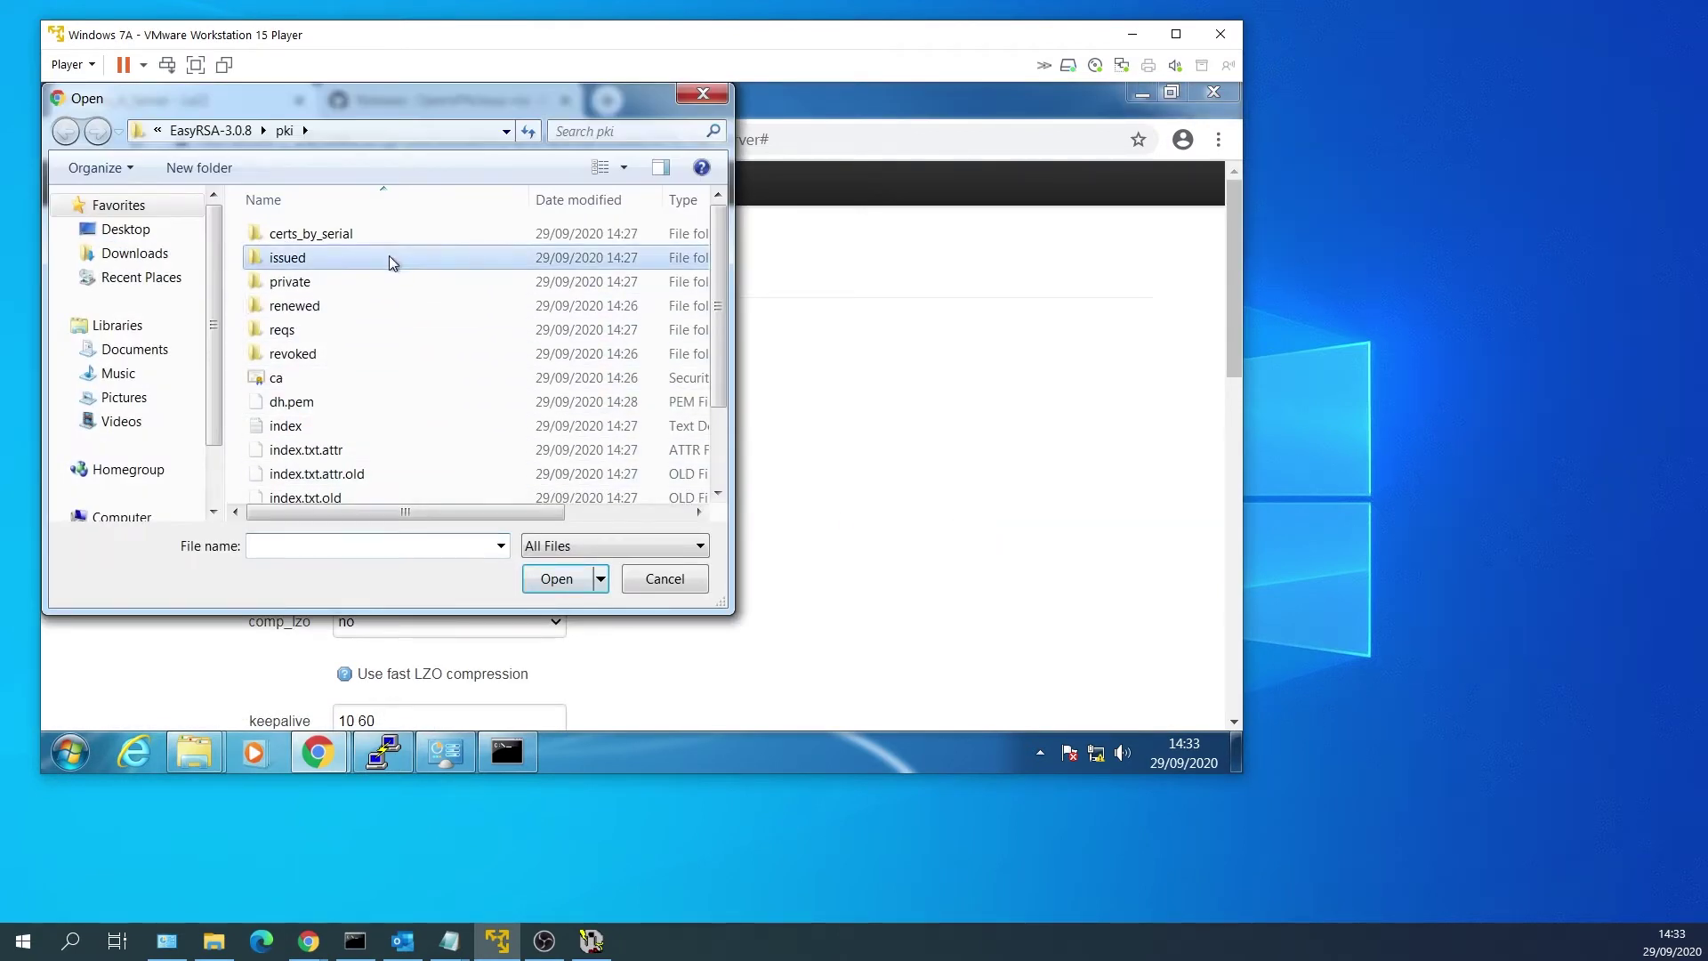
pyautogui.doubleClick(454, 258)
pyautogui.click(454, 258)
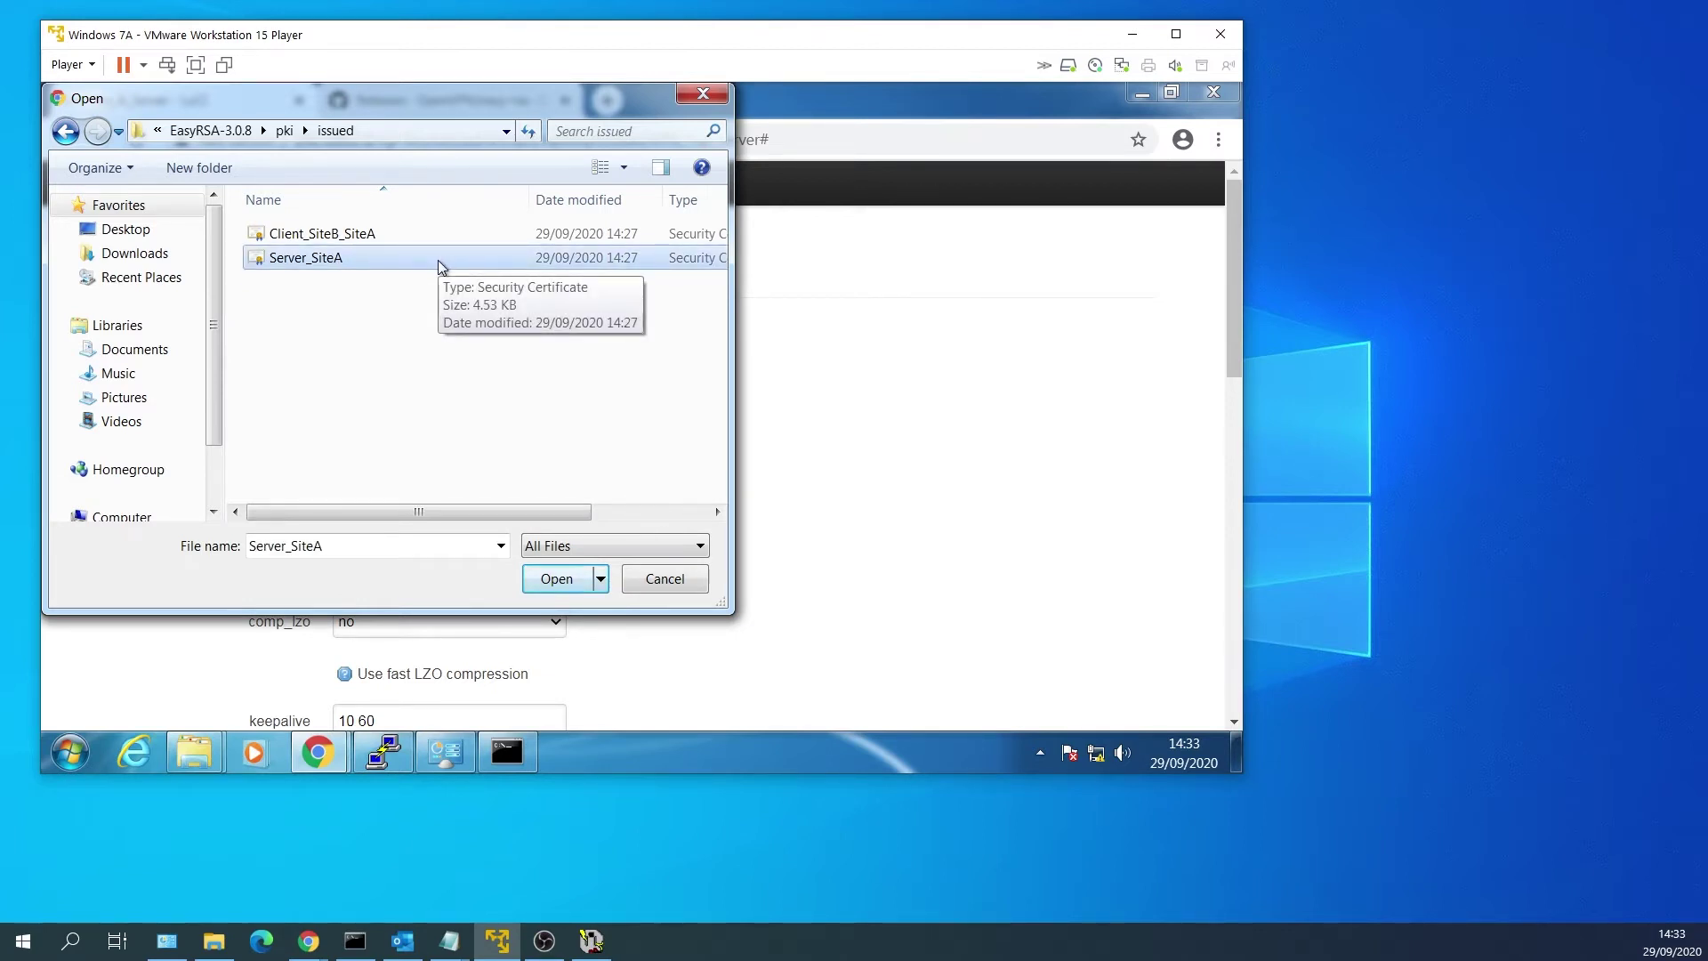
pyautogui.doubleClick(438, 260)
pyautogui.scroll(-5, 711, 452)
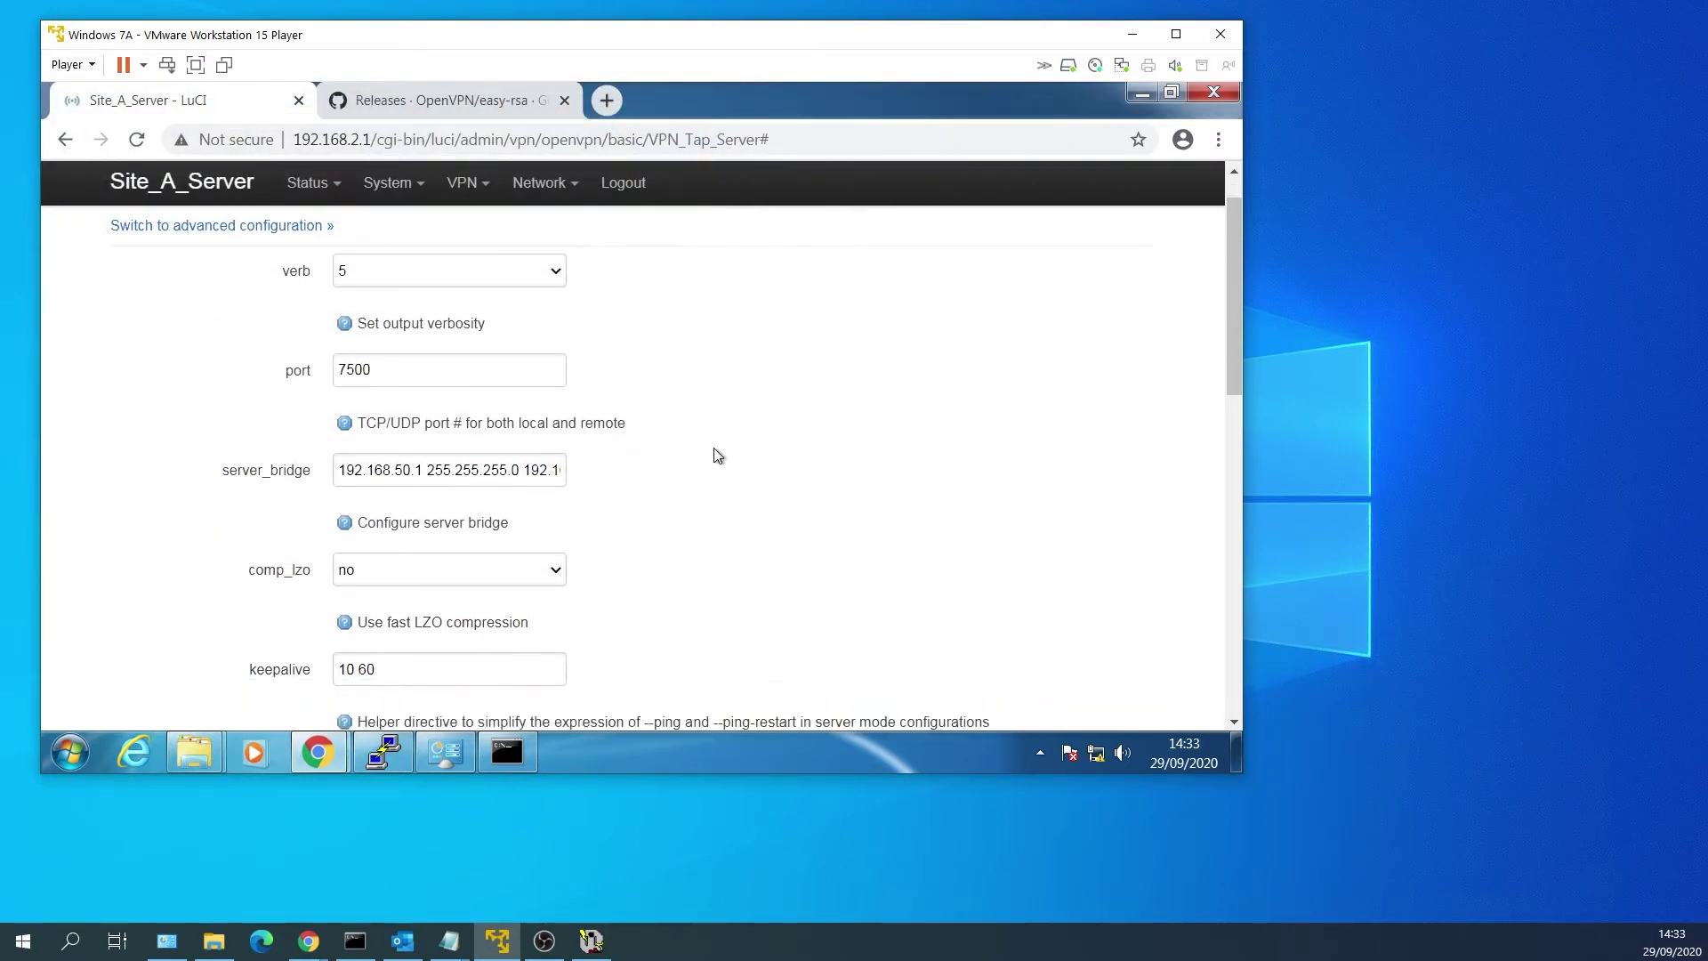
pyautogui.scroll(-4, 718, 454)
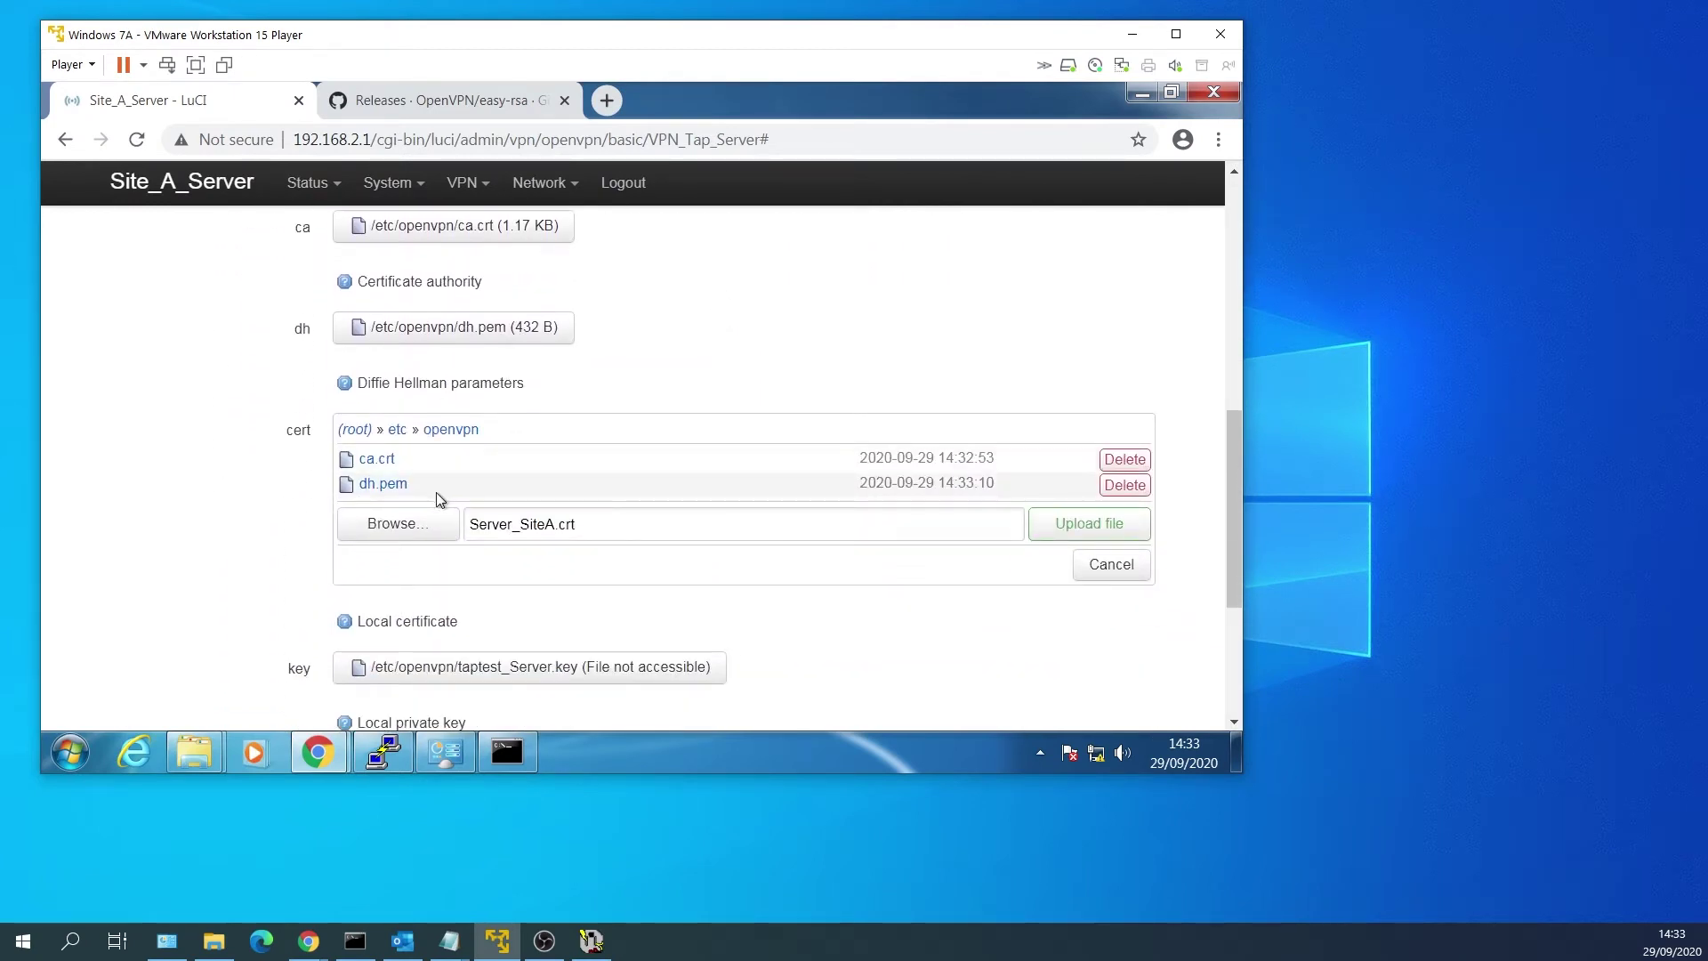
pyautogui.click(1109, 539)
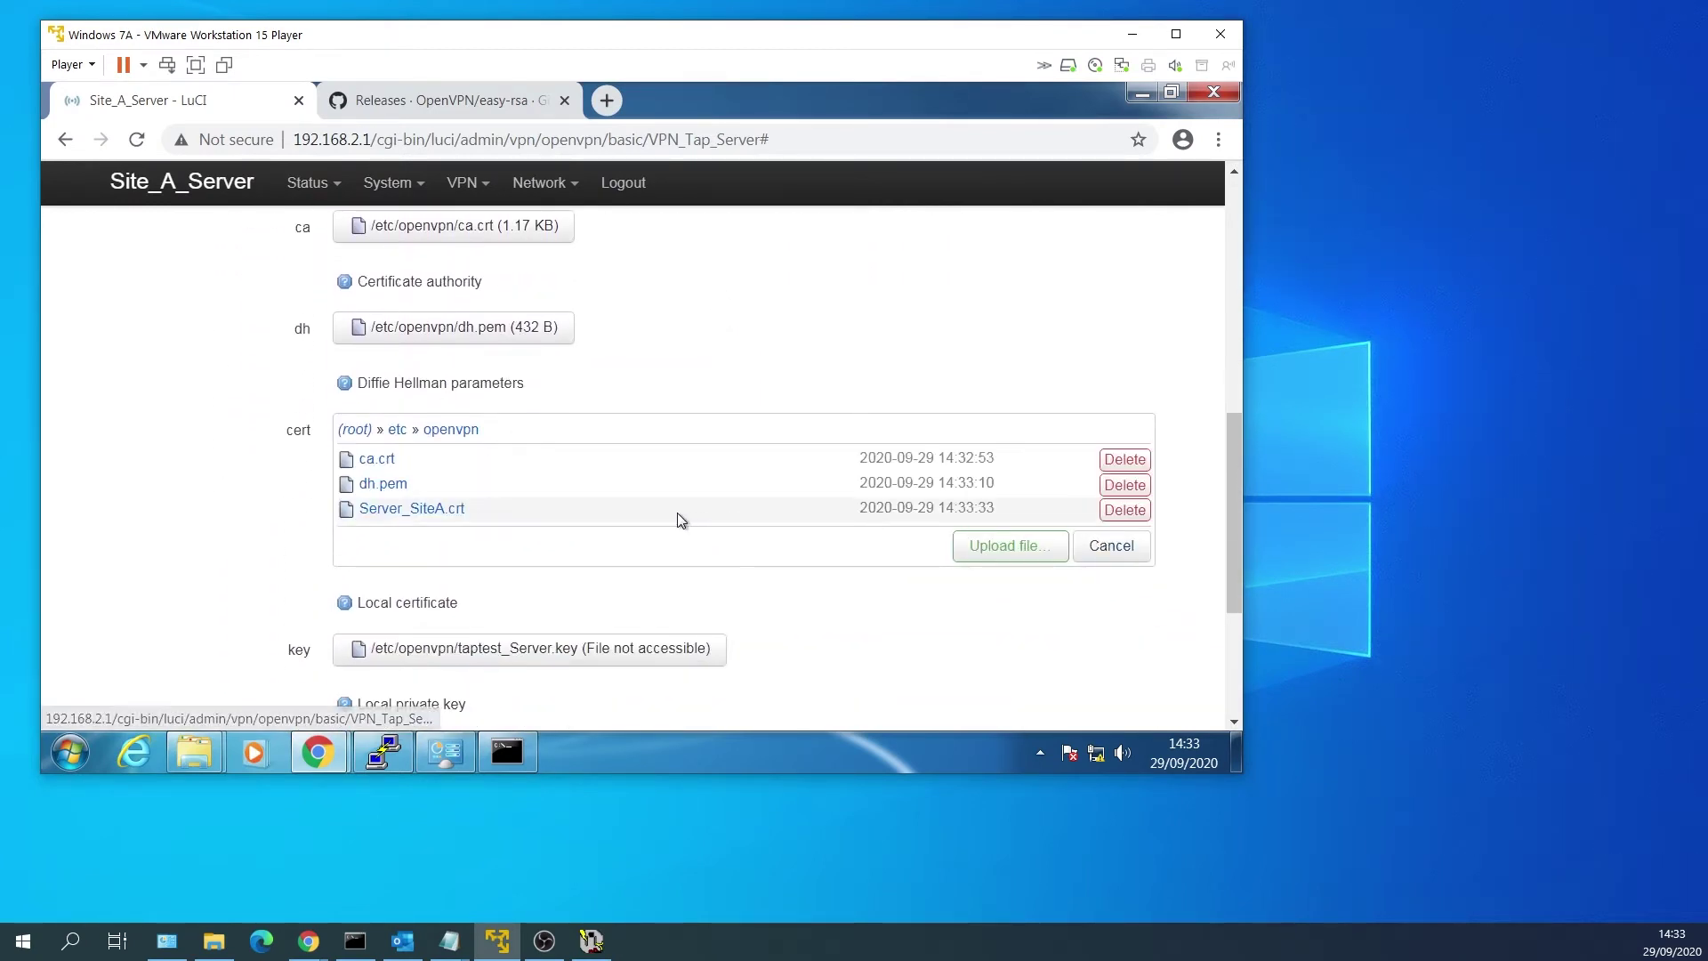
pyautogui.click(412, 508)
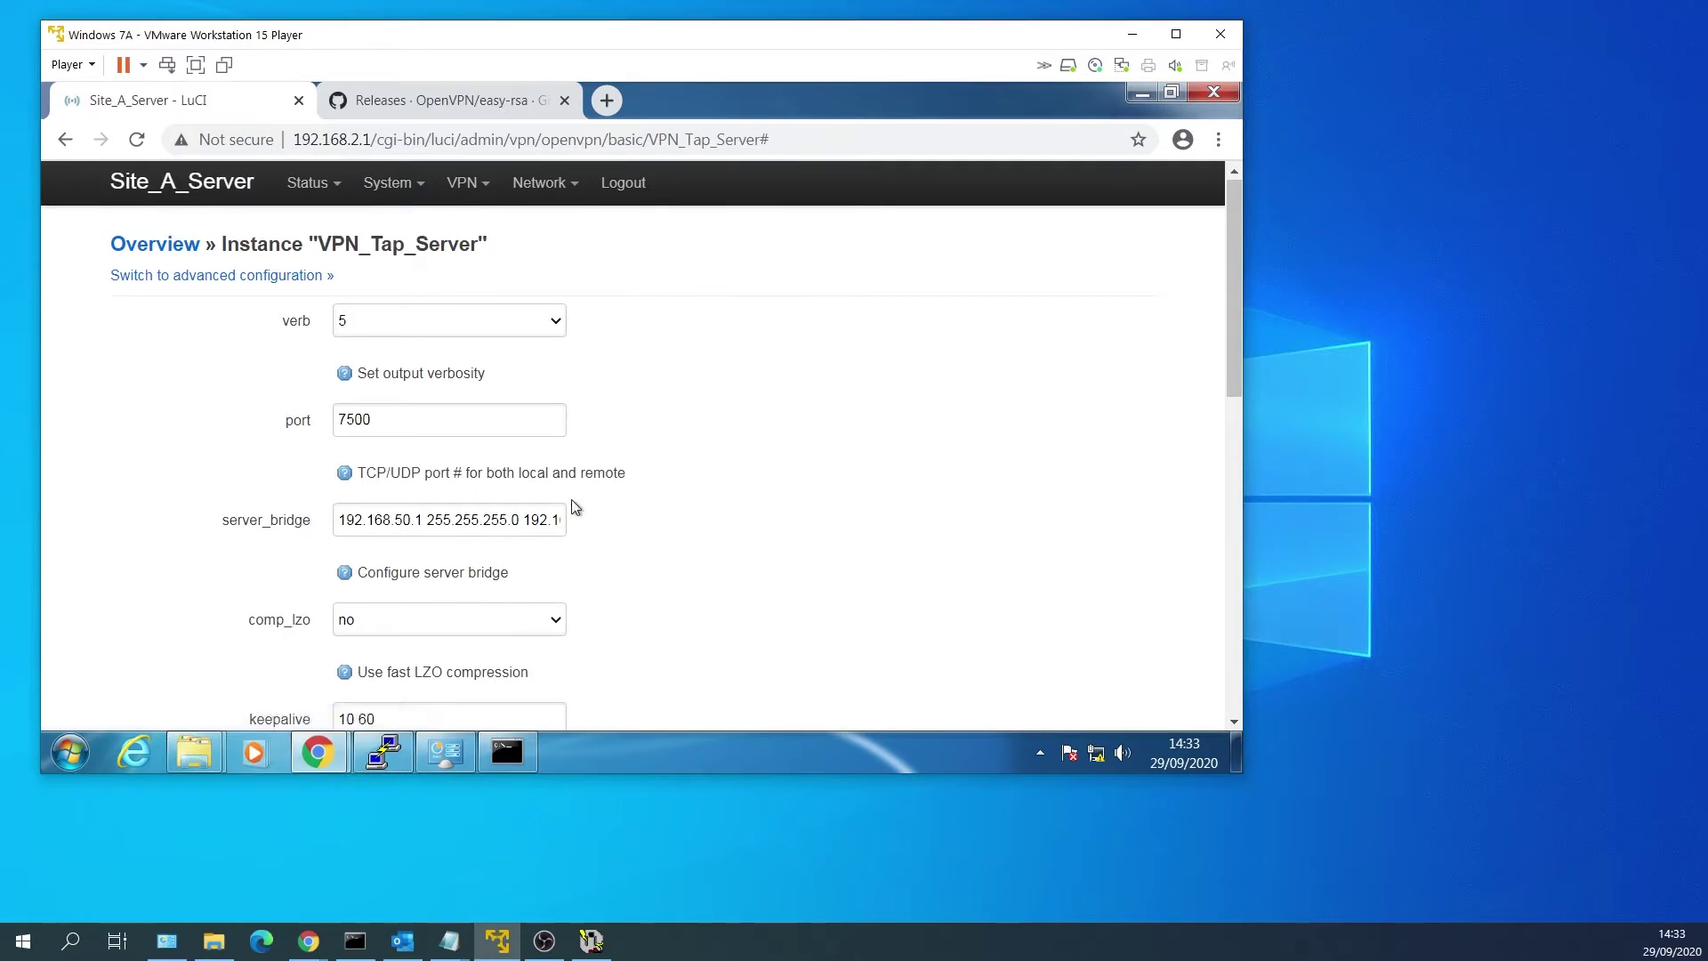
pyautogui.scroll(-6, 578, 507)
pyautogui.scroll(-2, 682, 504)
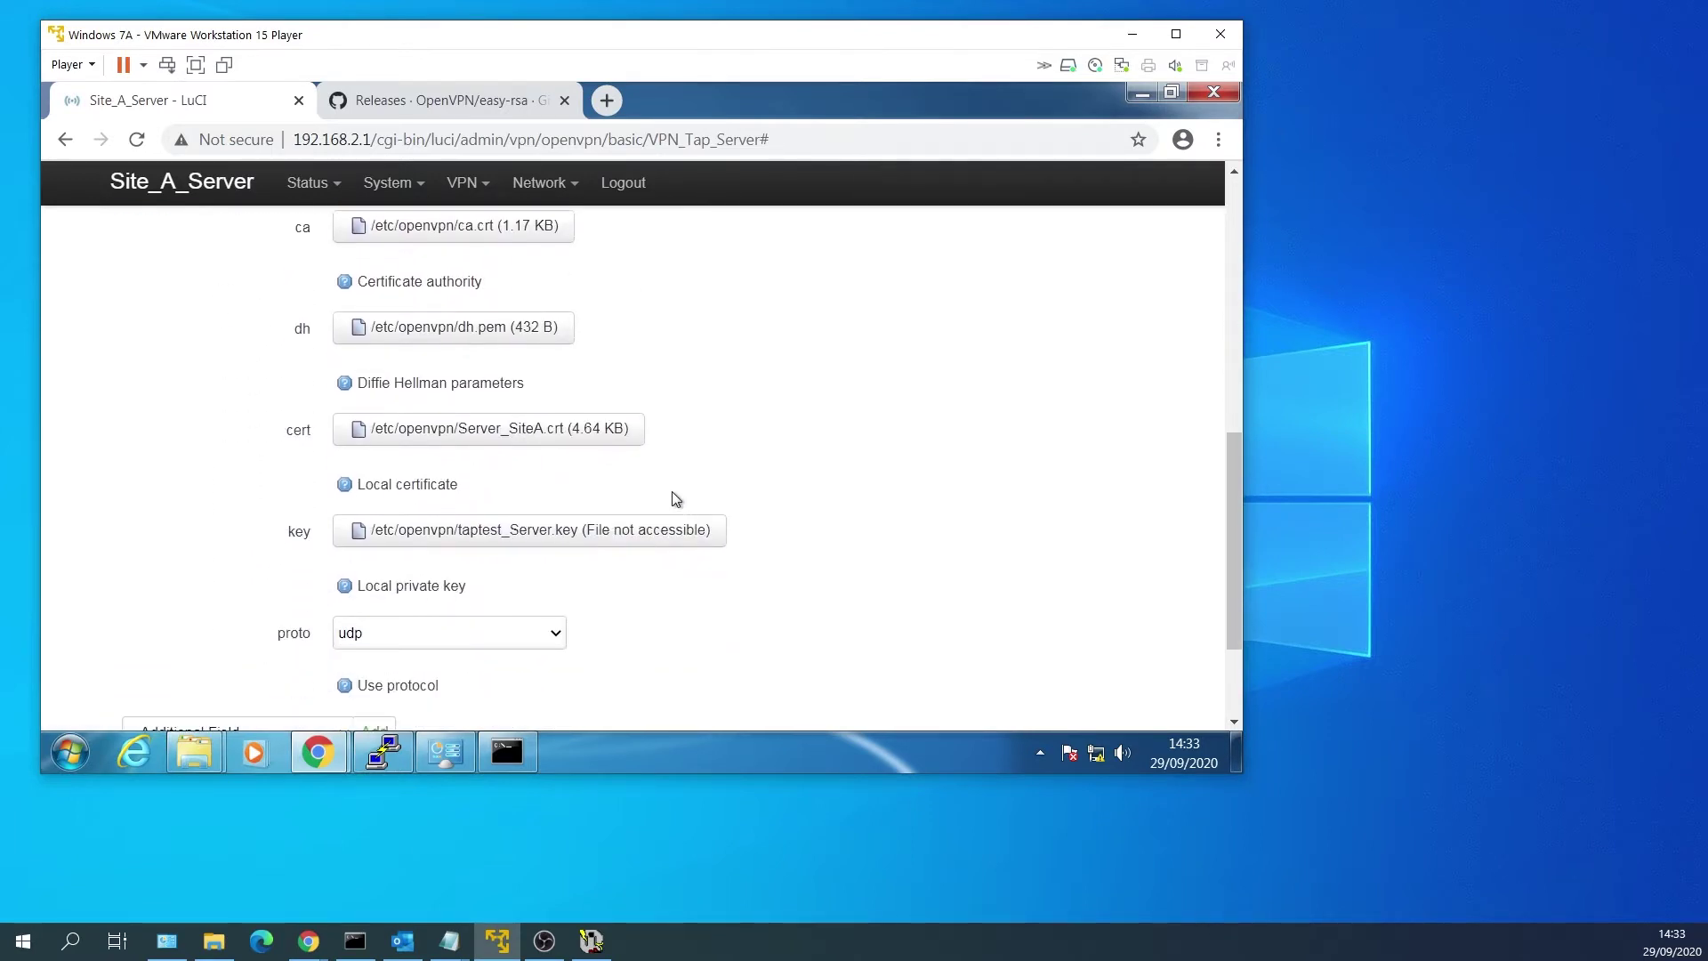
# Upload Server_SiteA.key from pki\private and set it as the instance's key.
pyautogui.click(568, 540)
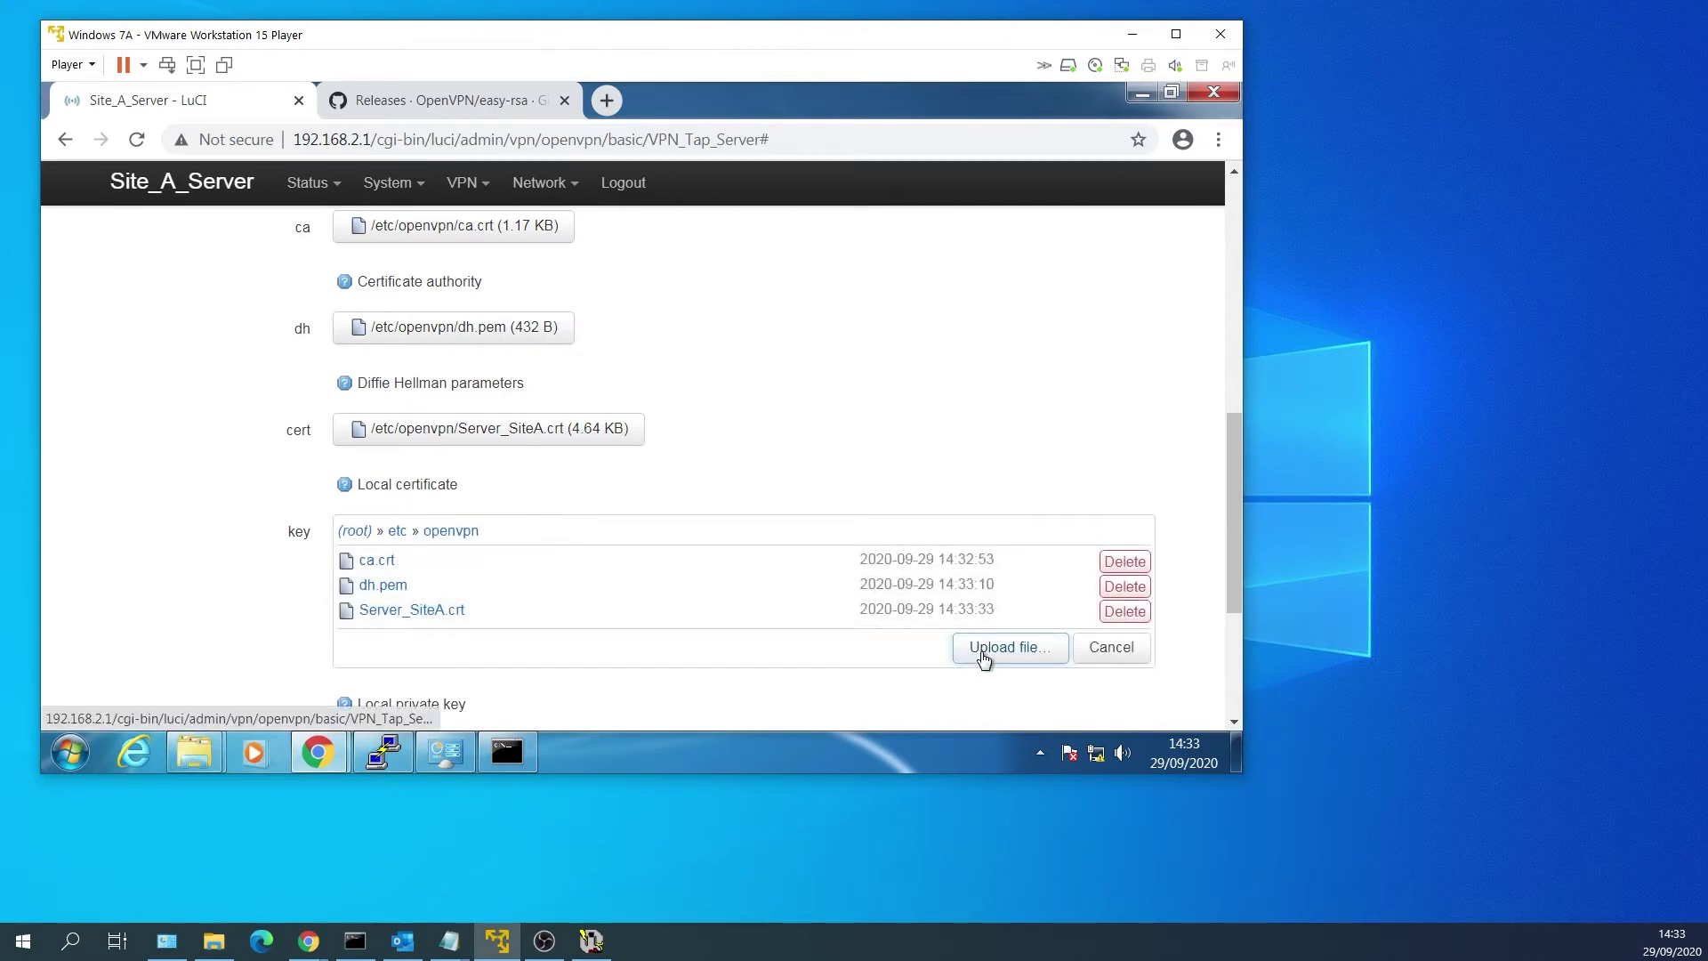
pyautogui.click(985, 654)
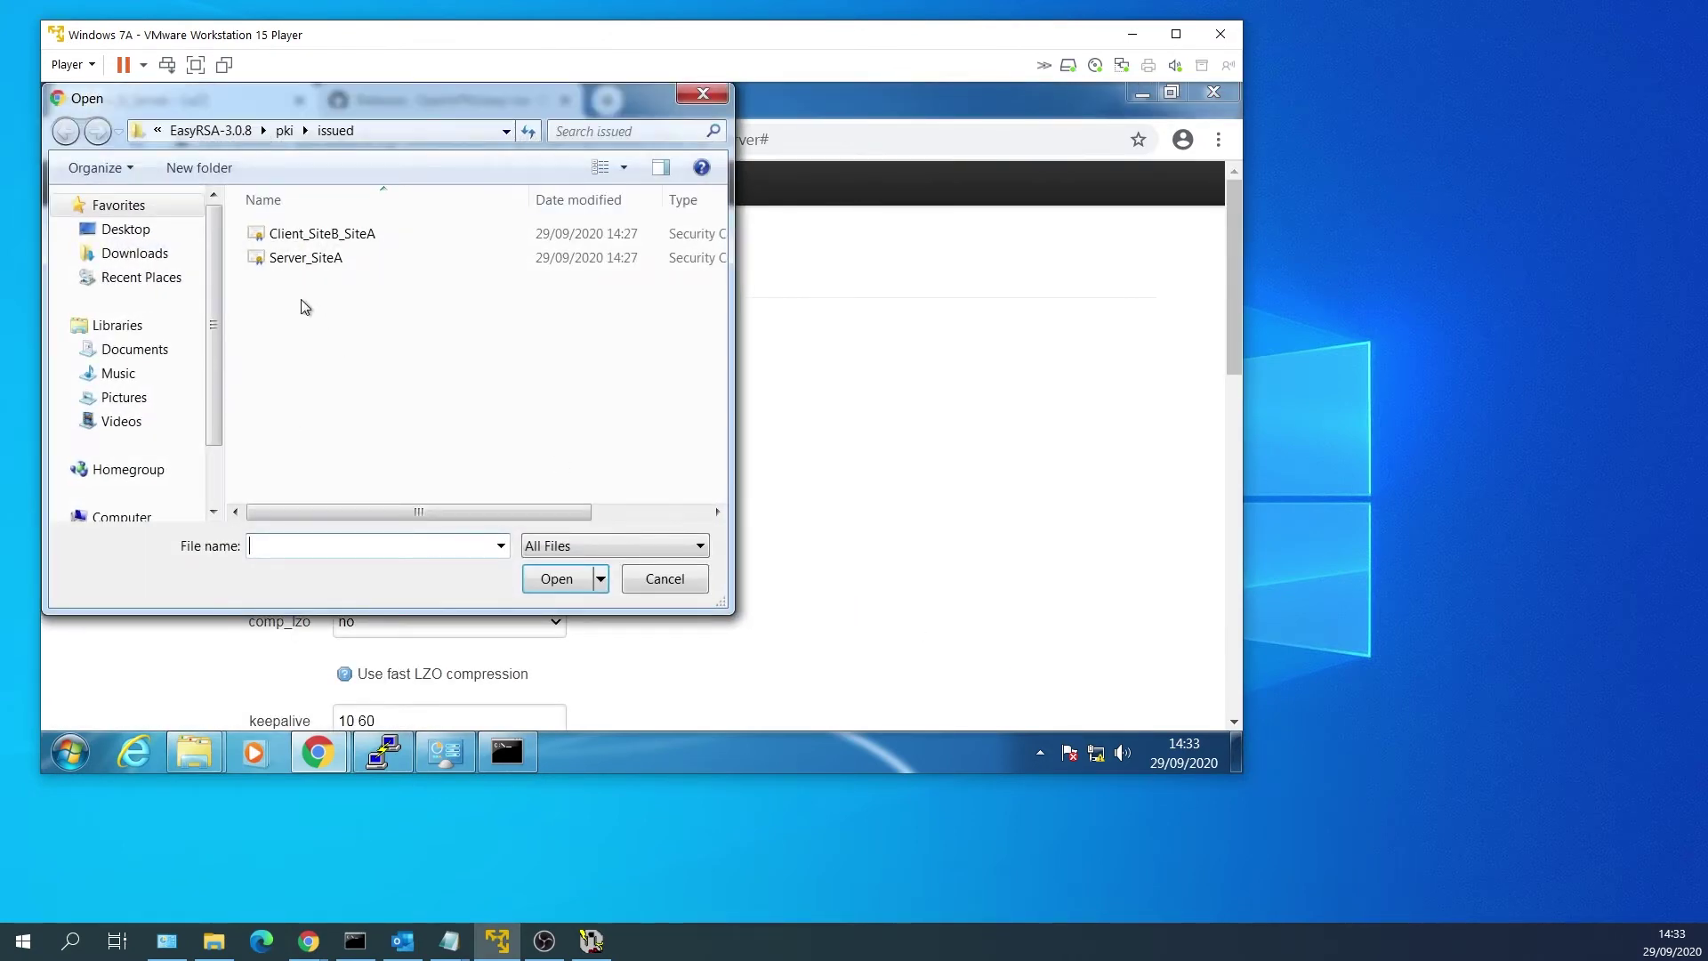
pyautogui.click(285, 130)
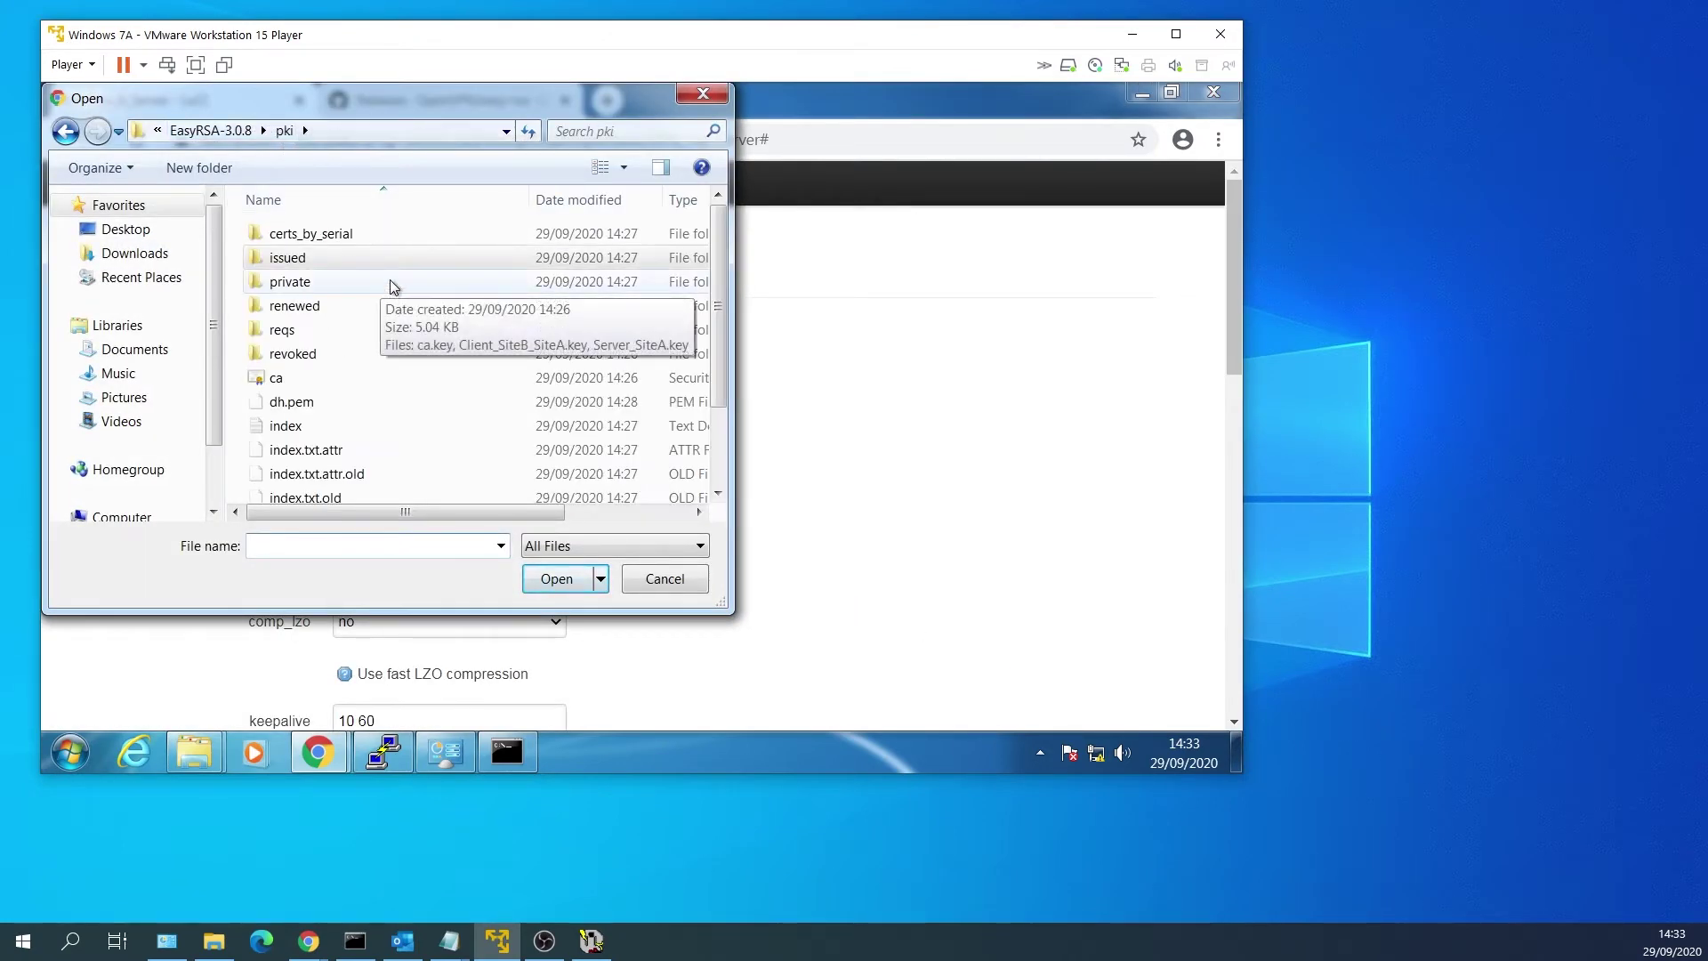
pyautogui.click(326, 283)
pyautogui.doubleClick(307, 283)
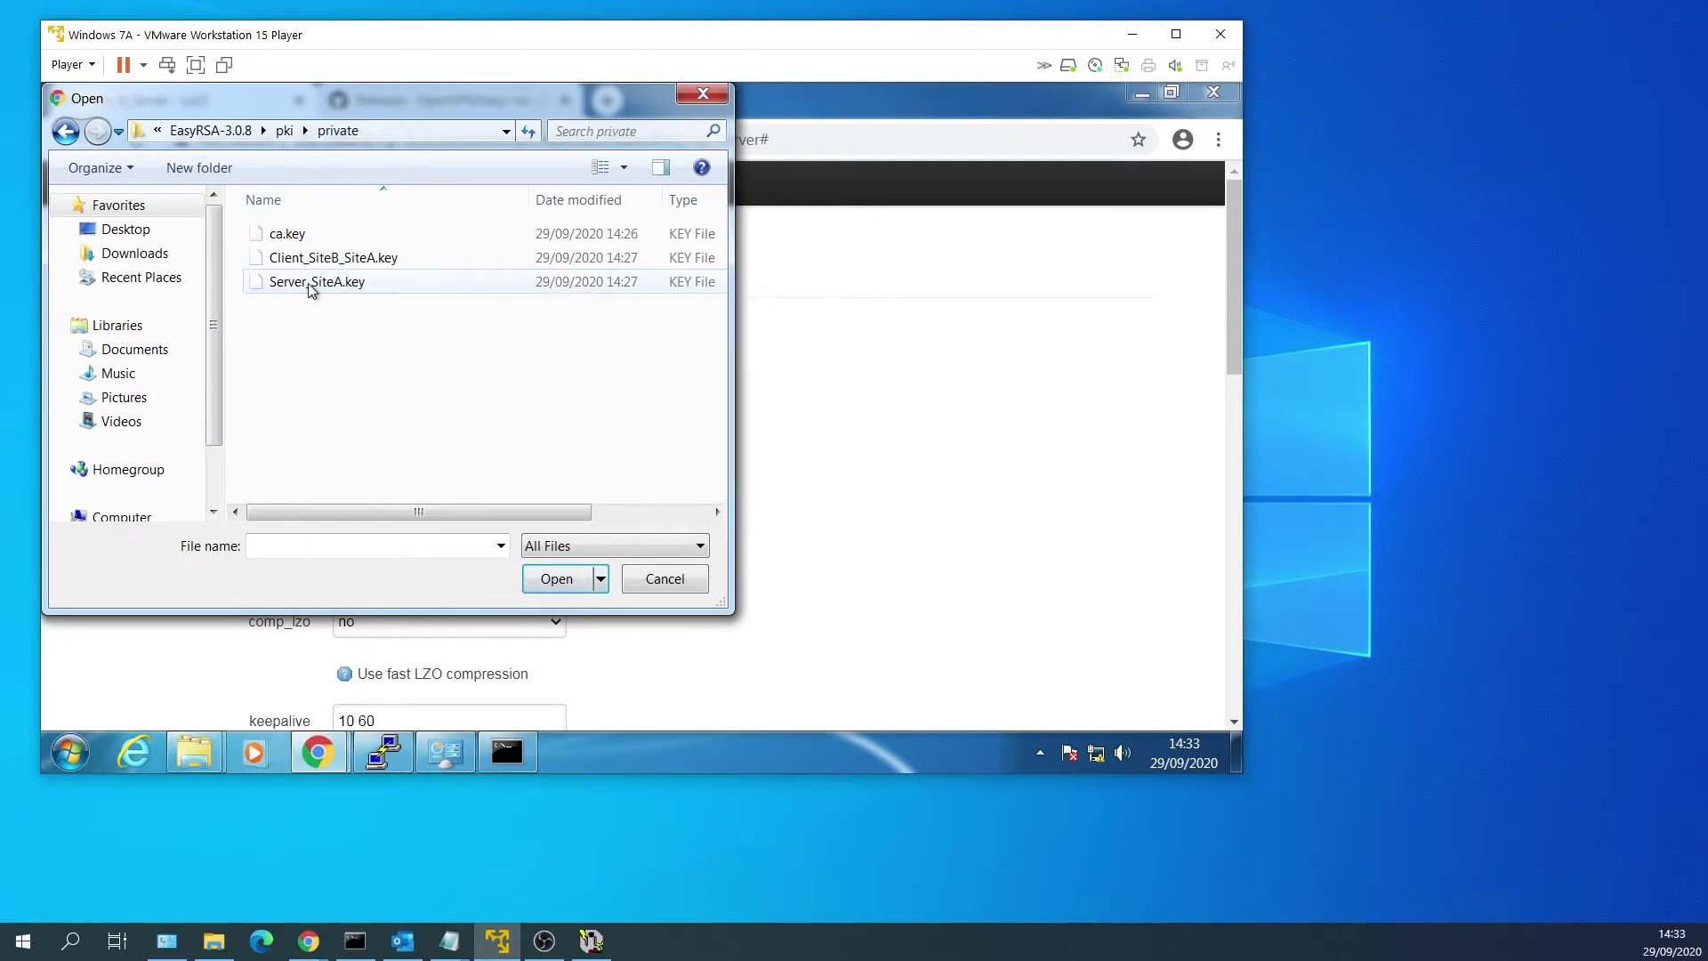
pyautogui.click(383, 285)
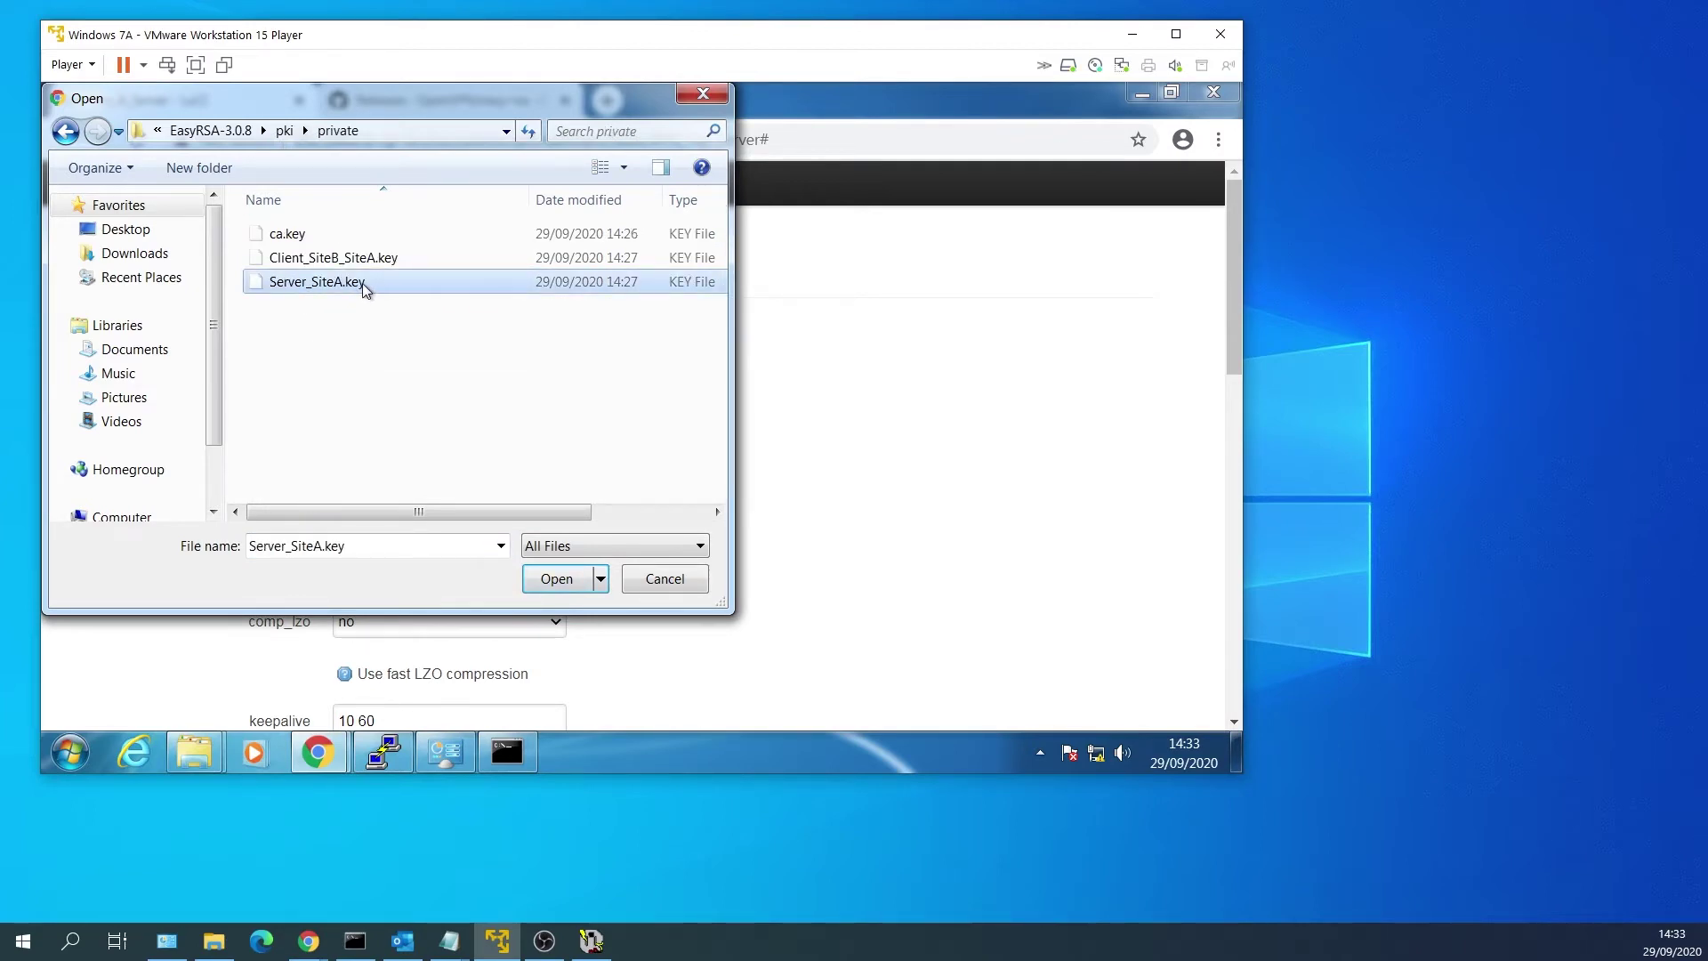
pyautogui.doubleClick(362, 283)
pyautogui.scroll(-5, 669, 450)
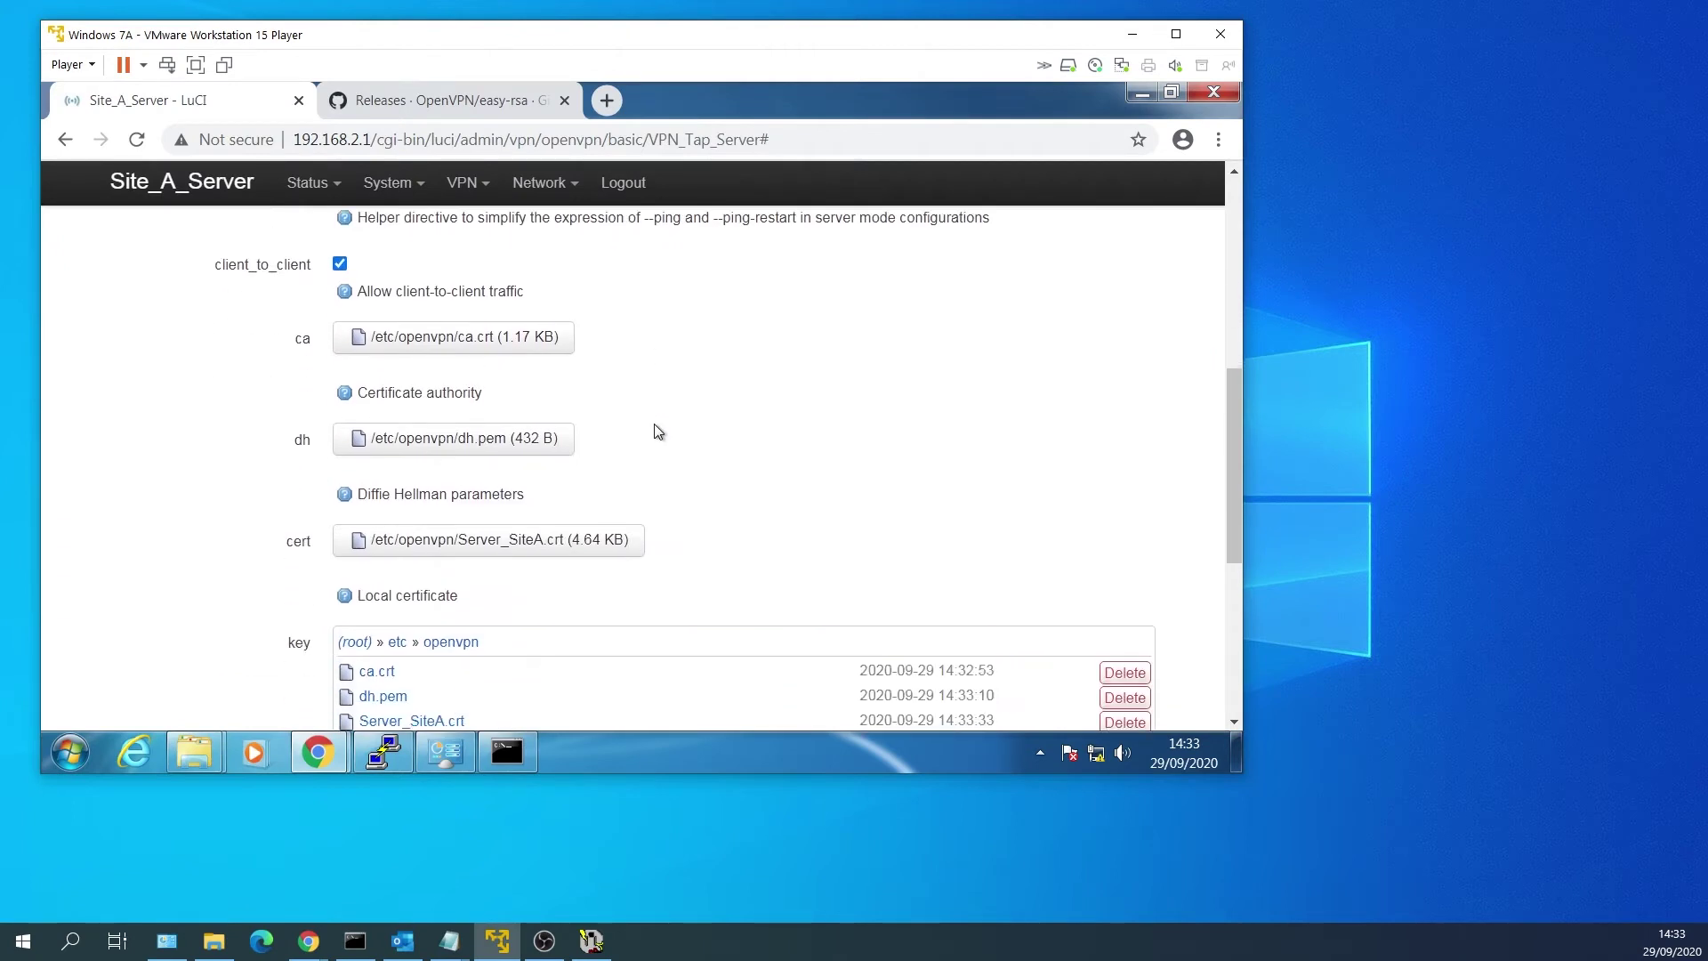
pyautogui.scroll(-3, 670, 503)
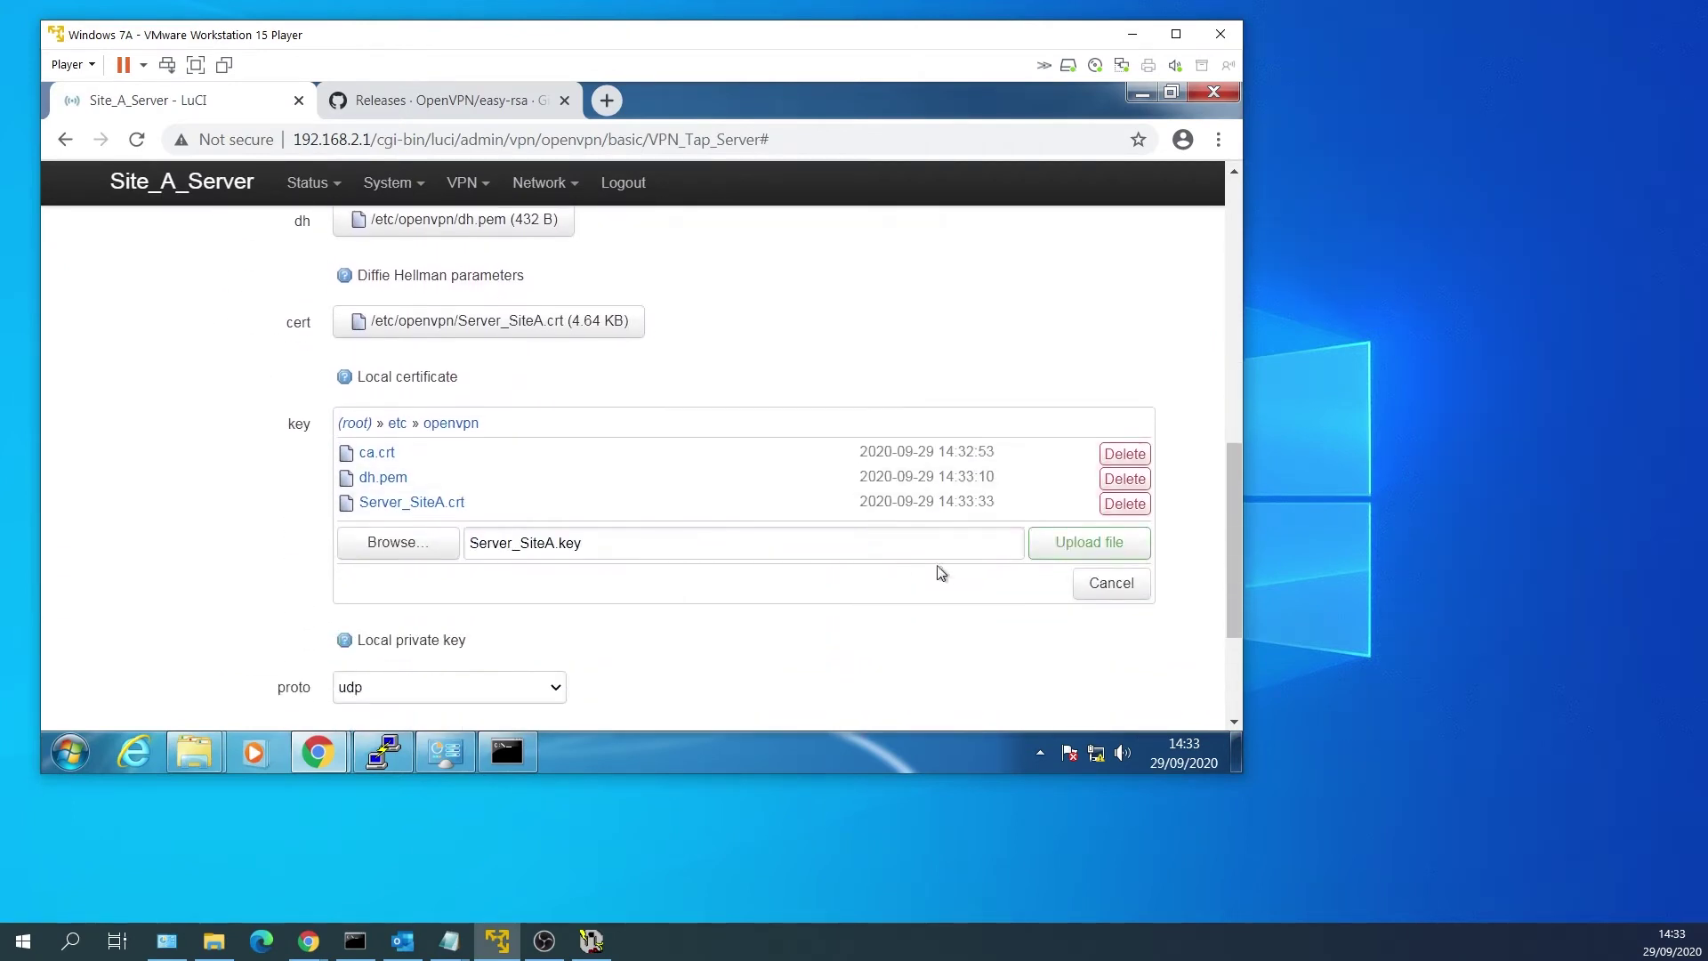
pyautogui.click(1053, 541)
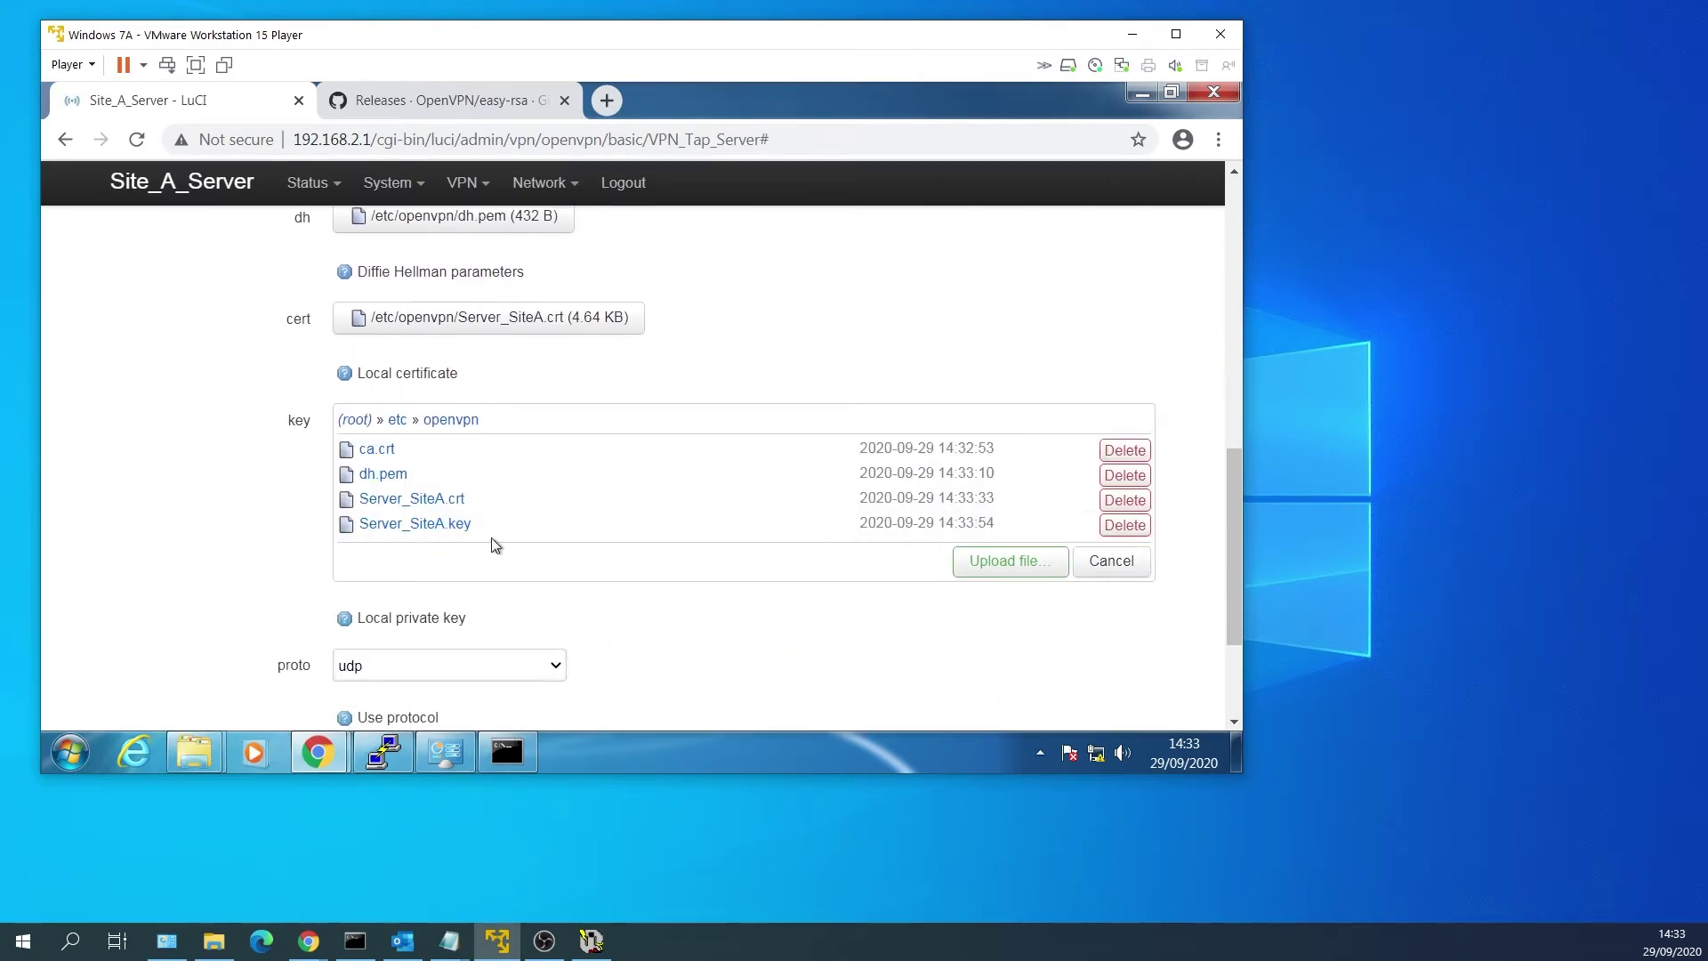
pyautogui.click(419, 524)
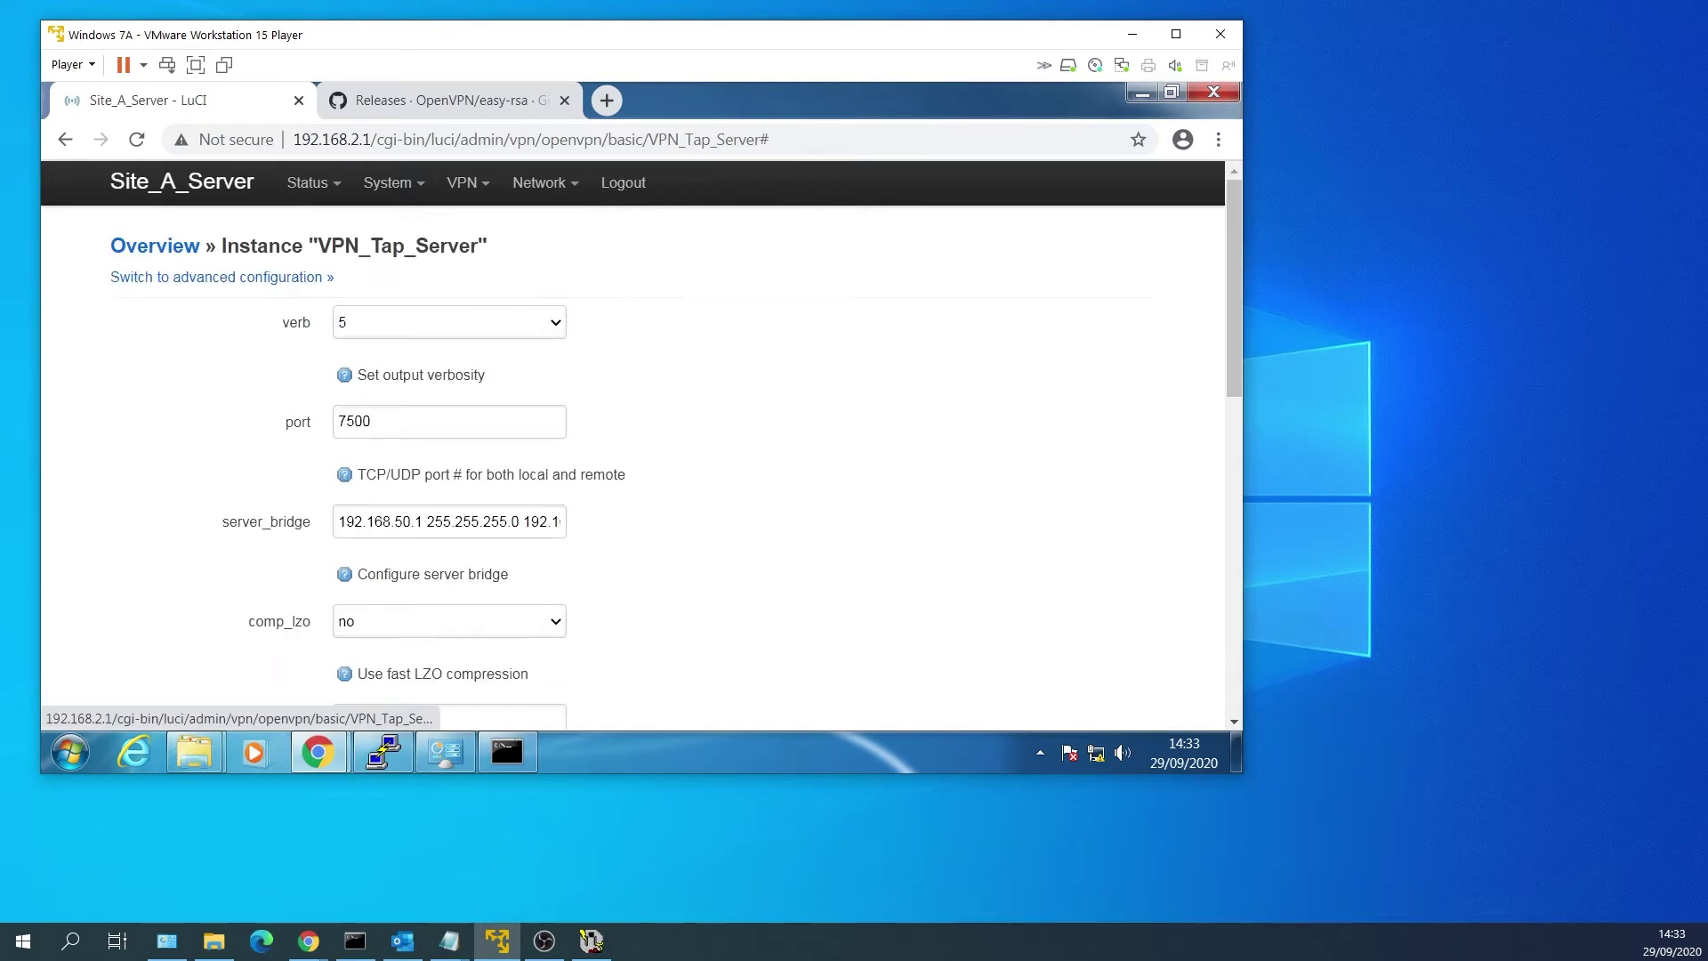
# Save & Apply the VPN_Tap_Server form with its ca, dh, cert and key files.
pyautogui.scroll(-10, 759, 461)
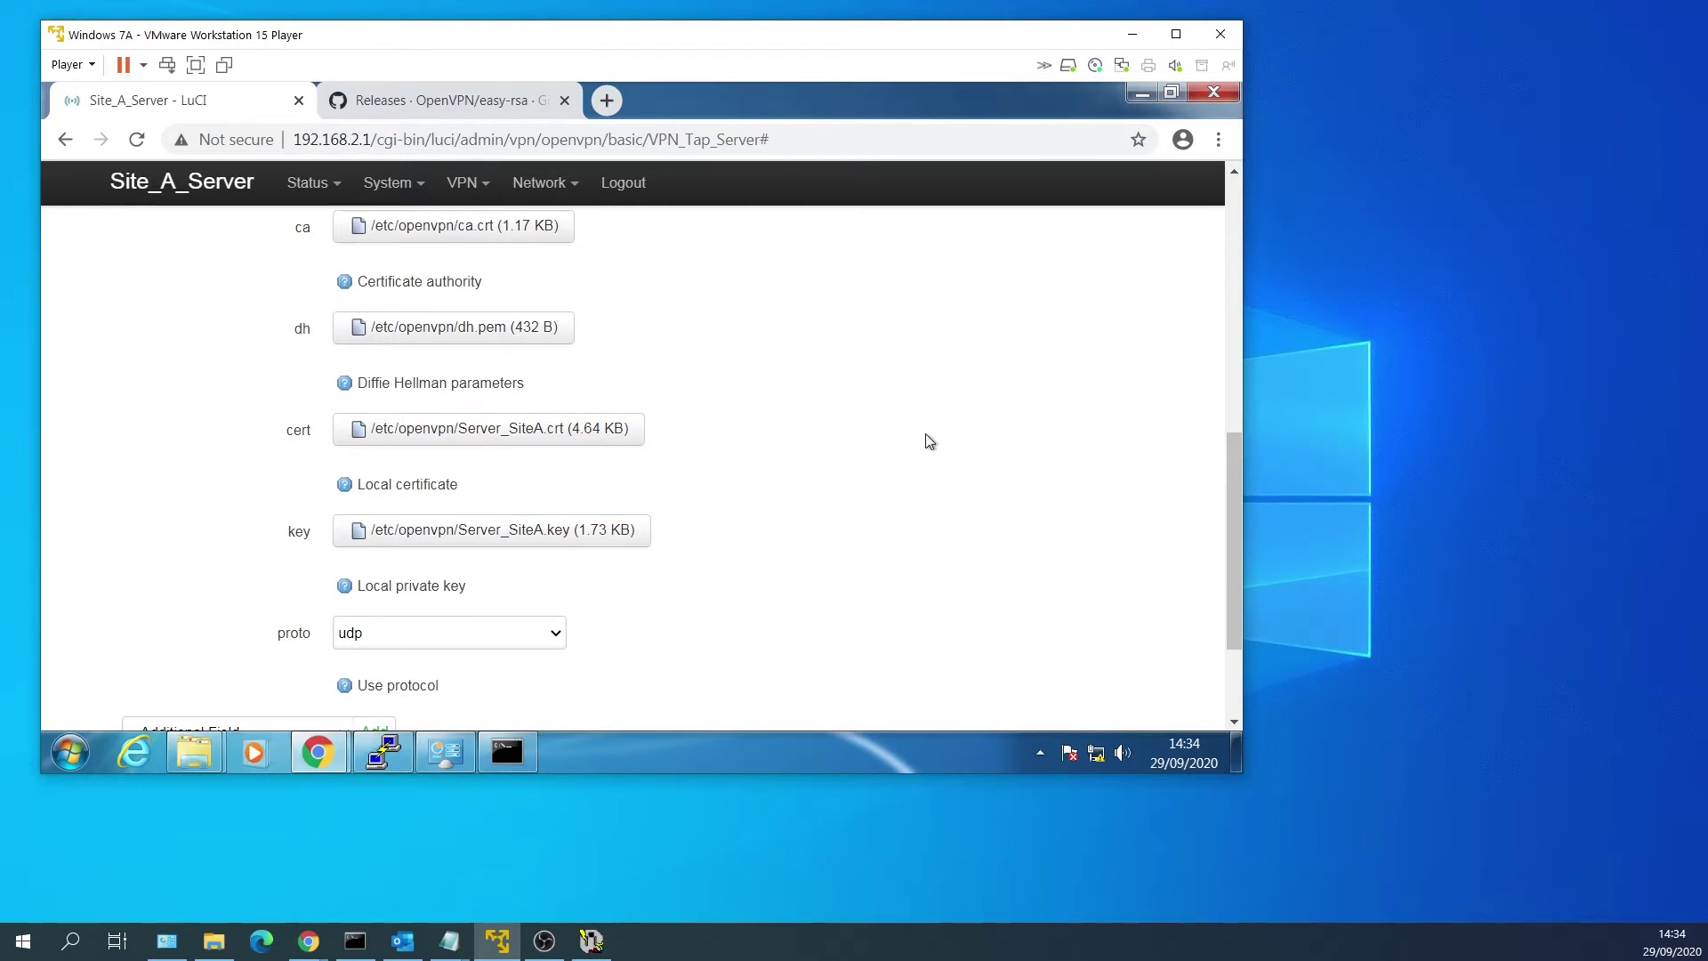
pyautogui.scroll(1, 928, 439)
pyautogui.scroll(-3, 928, 440)
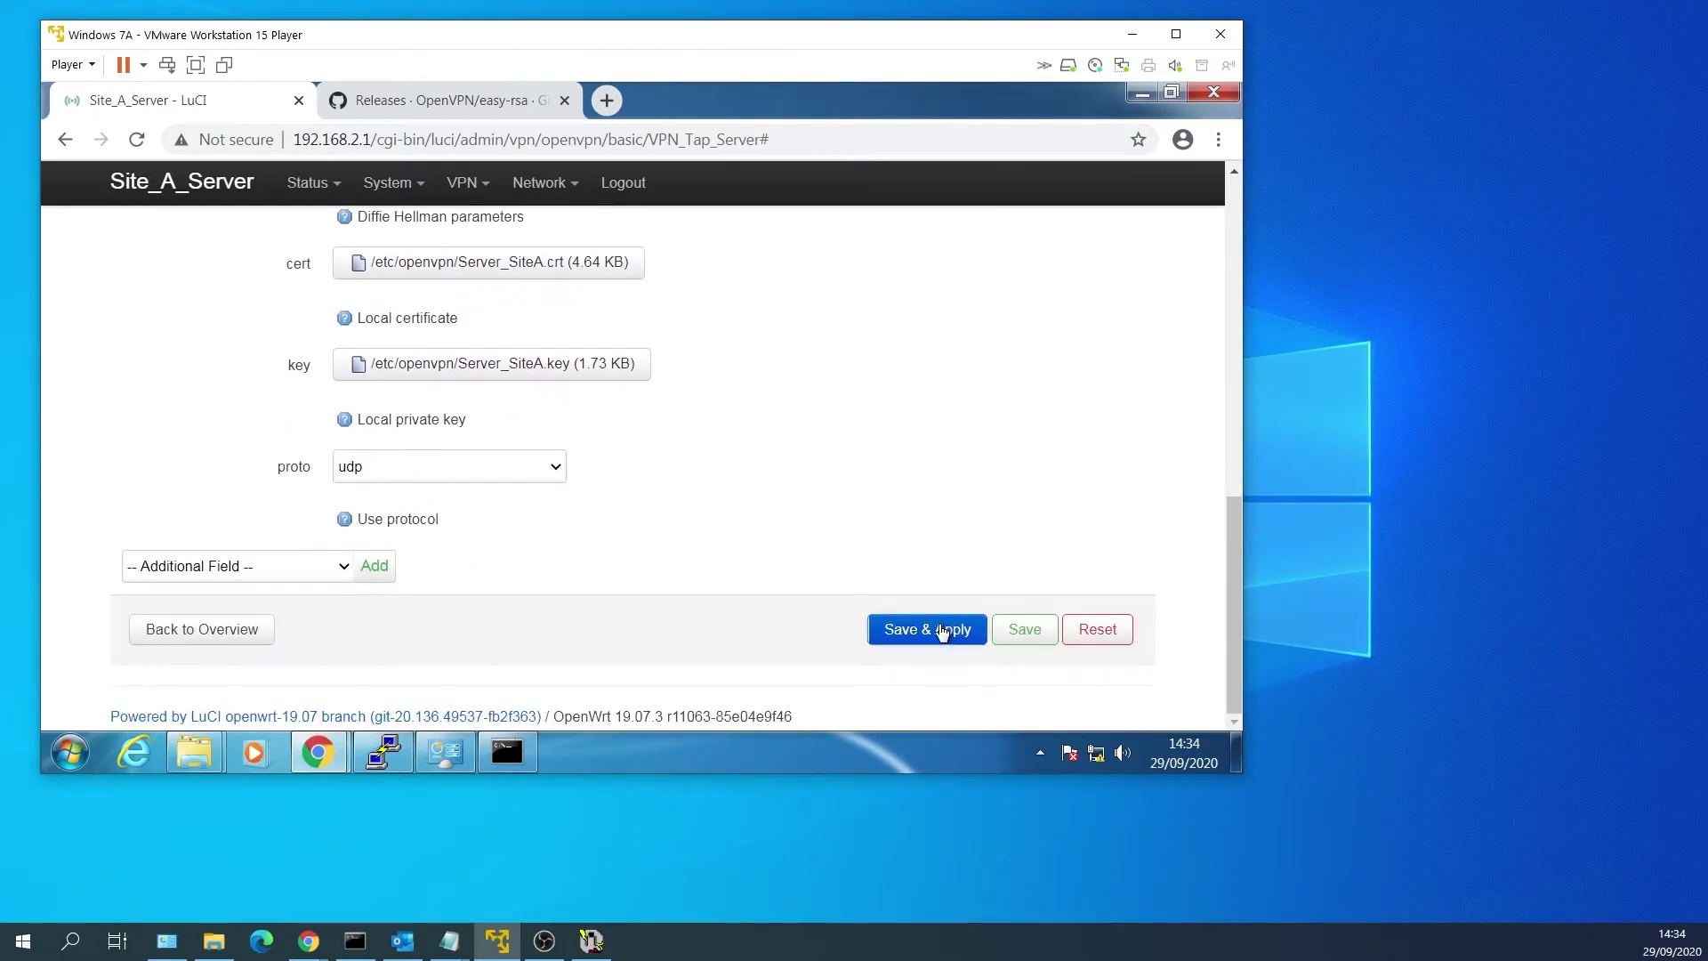
pyautogui.click(943, 631)
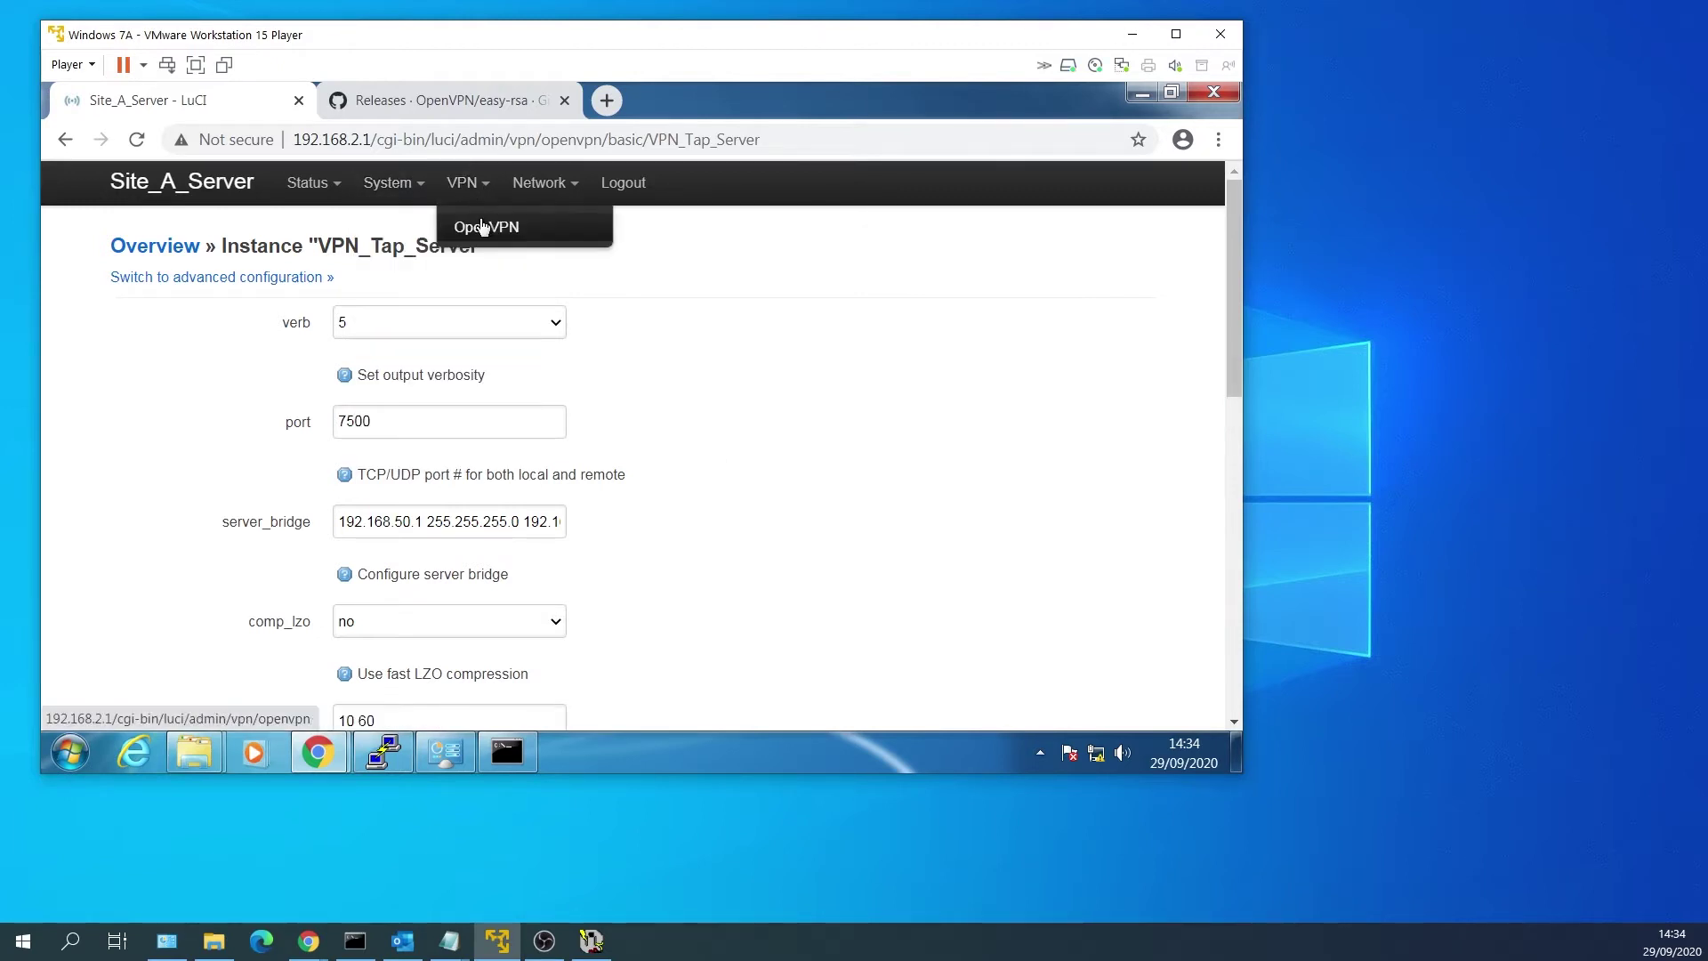
# Check VPN_Tap_Server is running on UDP port 7500, then view the System Log.
pyautogui.click(483, 228)
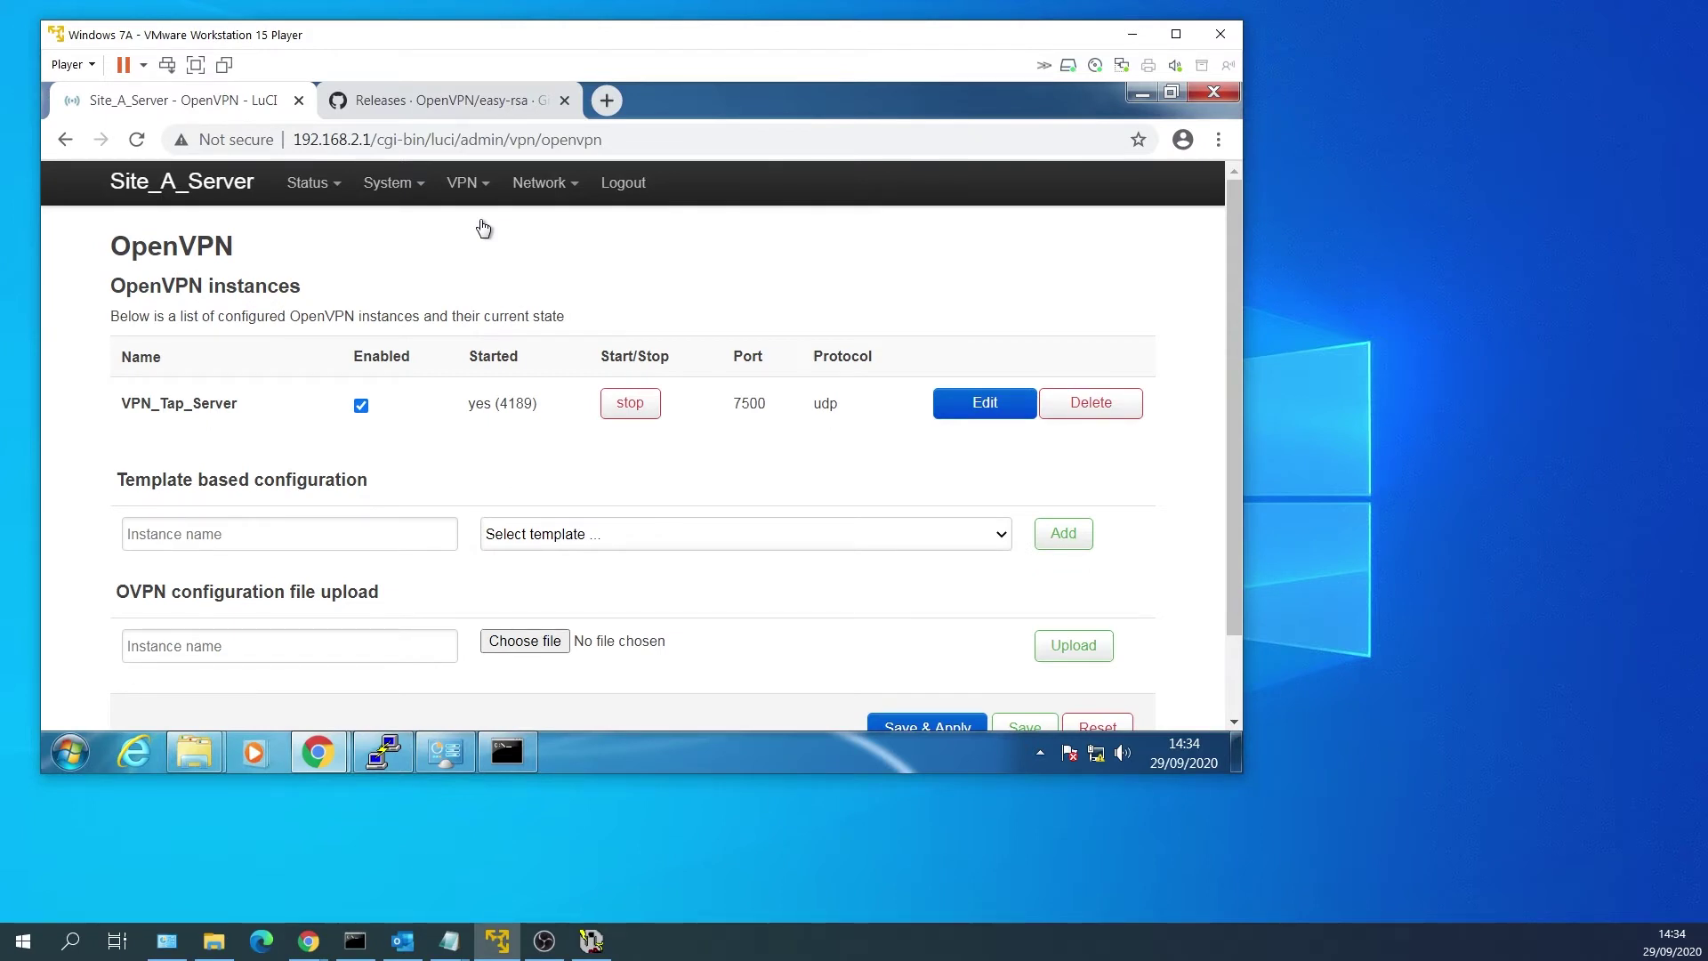
pyautogui.moveTo(331, 197)
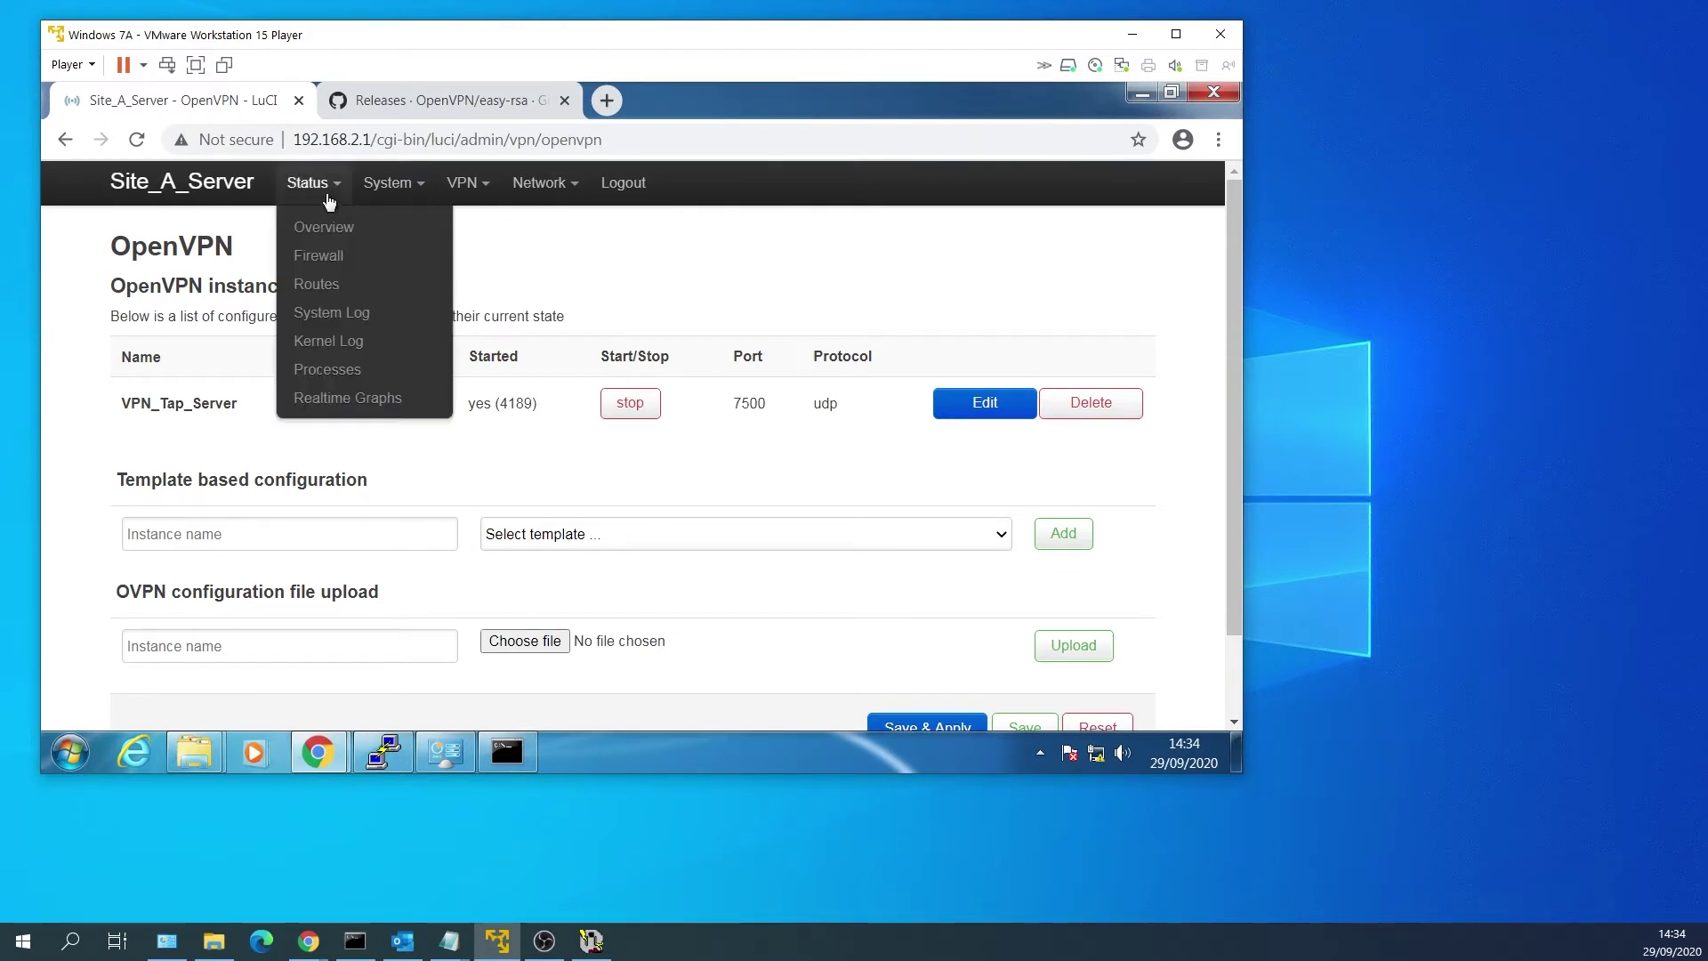
pyautogui.click(327, 319)
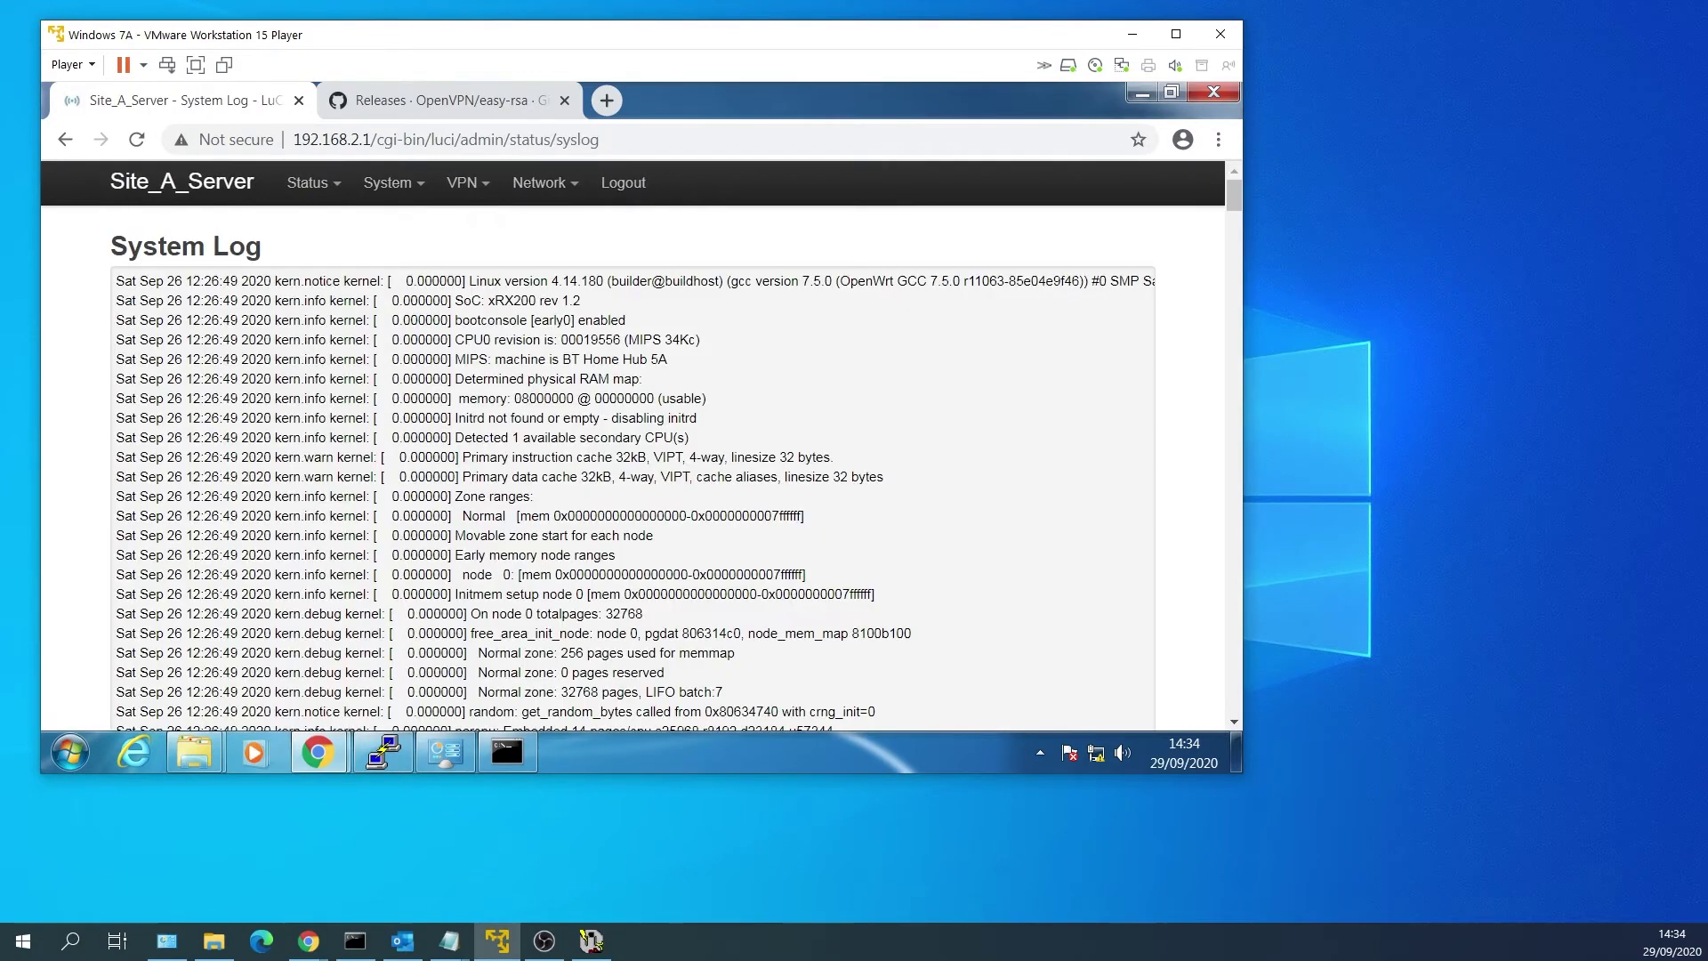
pyautogui.scroll(-20, 1039, 523)
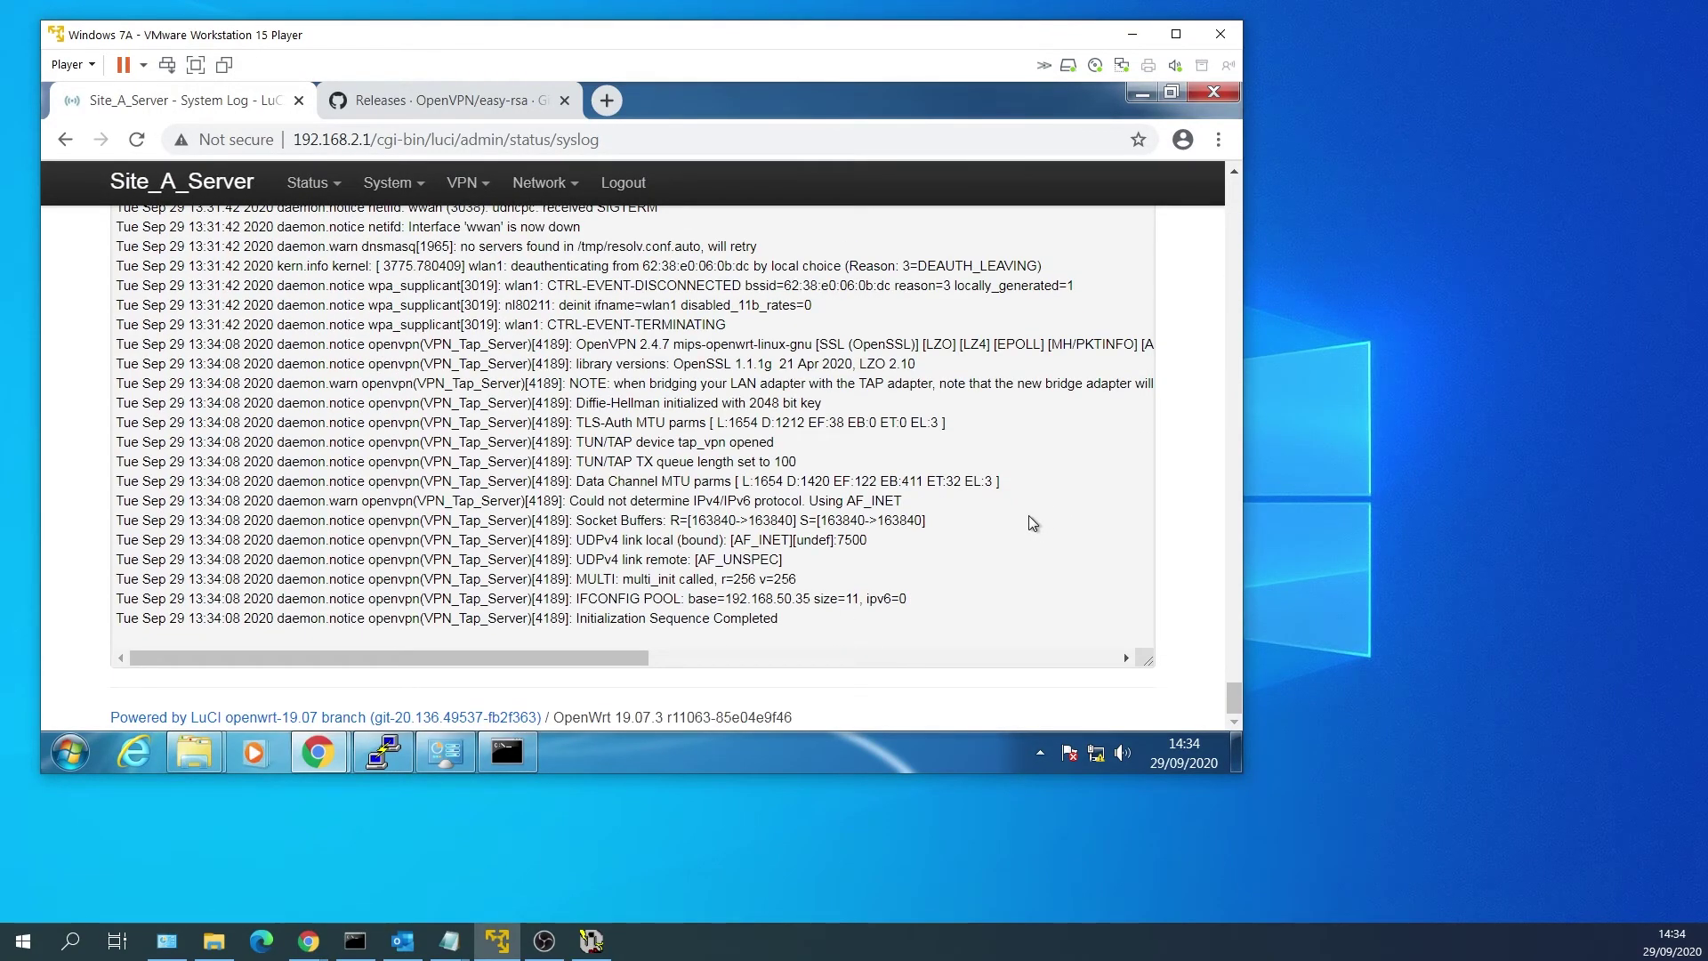
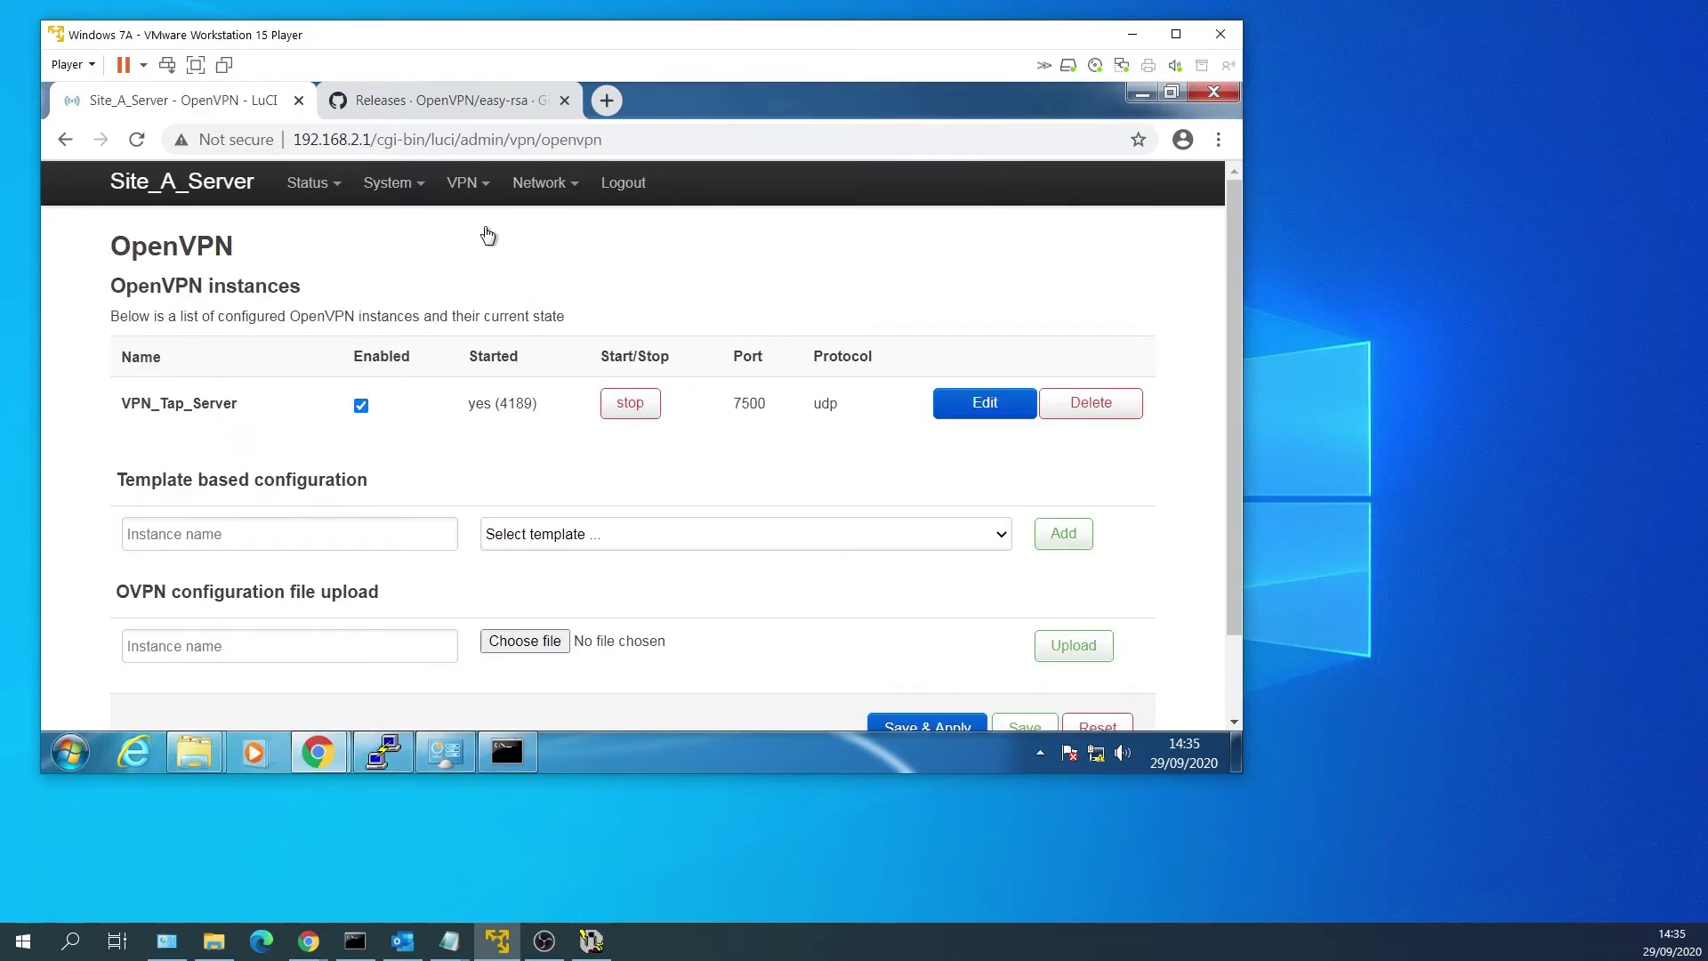
# Add tap_vpn to Site A's LAN bridge with eth0.1 and radio0.network1, then save and apply.
pyautogui.moveTo(531, 230)
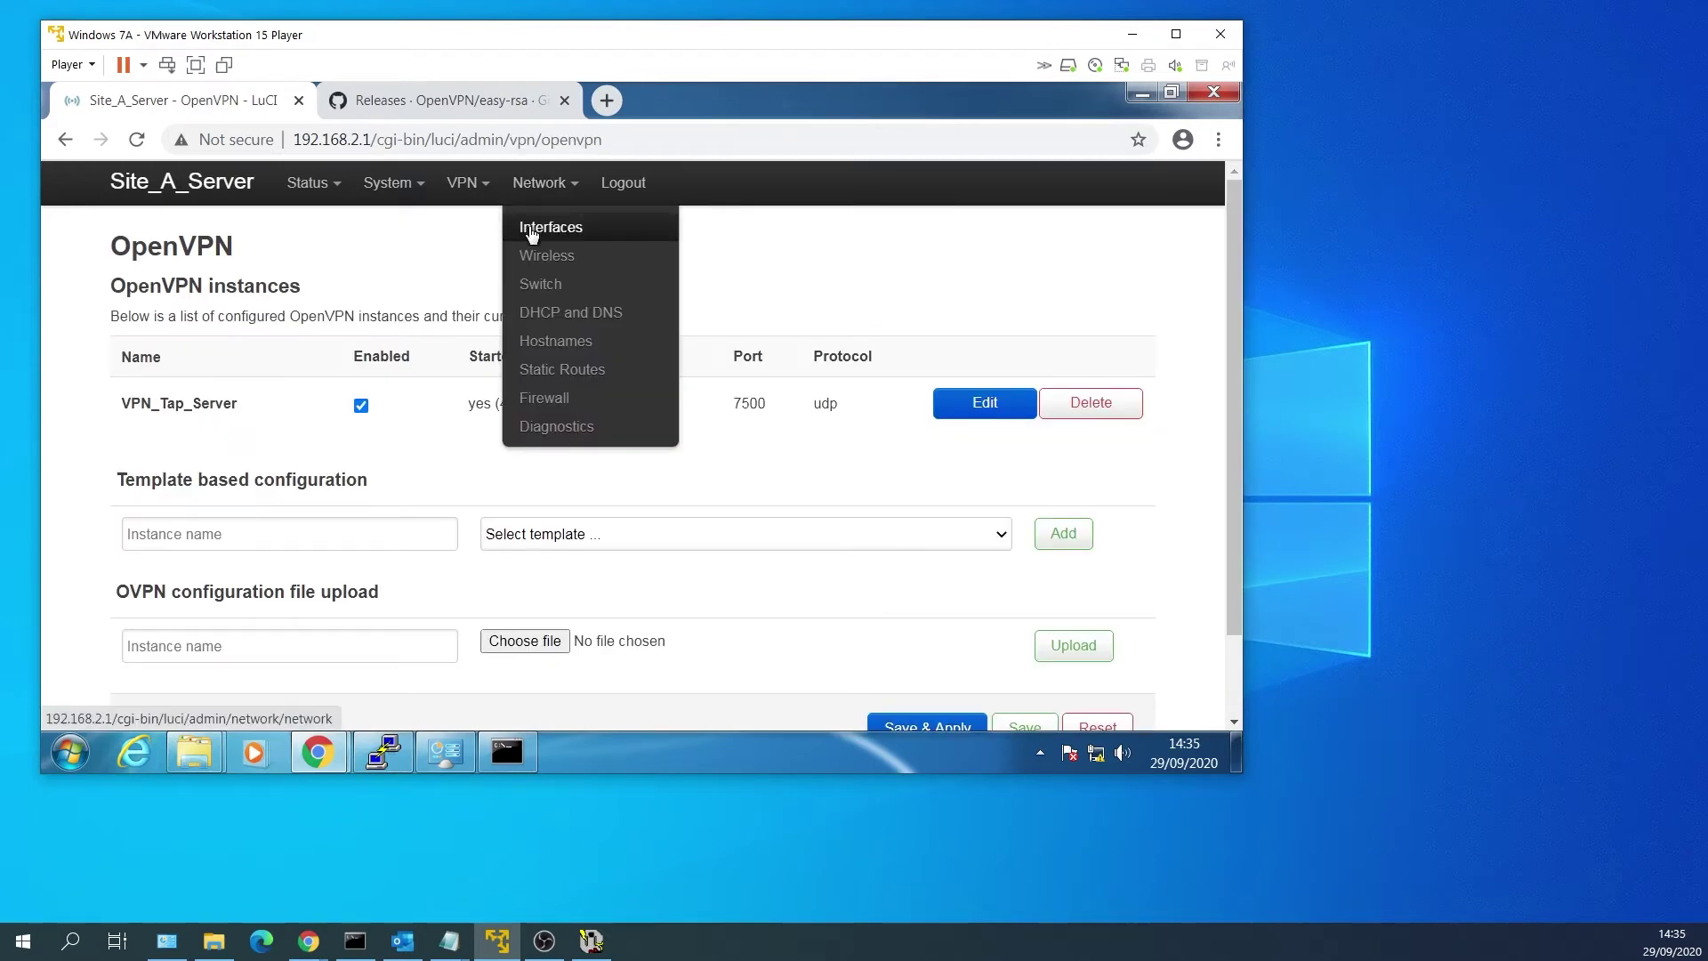
pyautogui.click(531, 230)
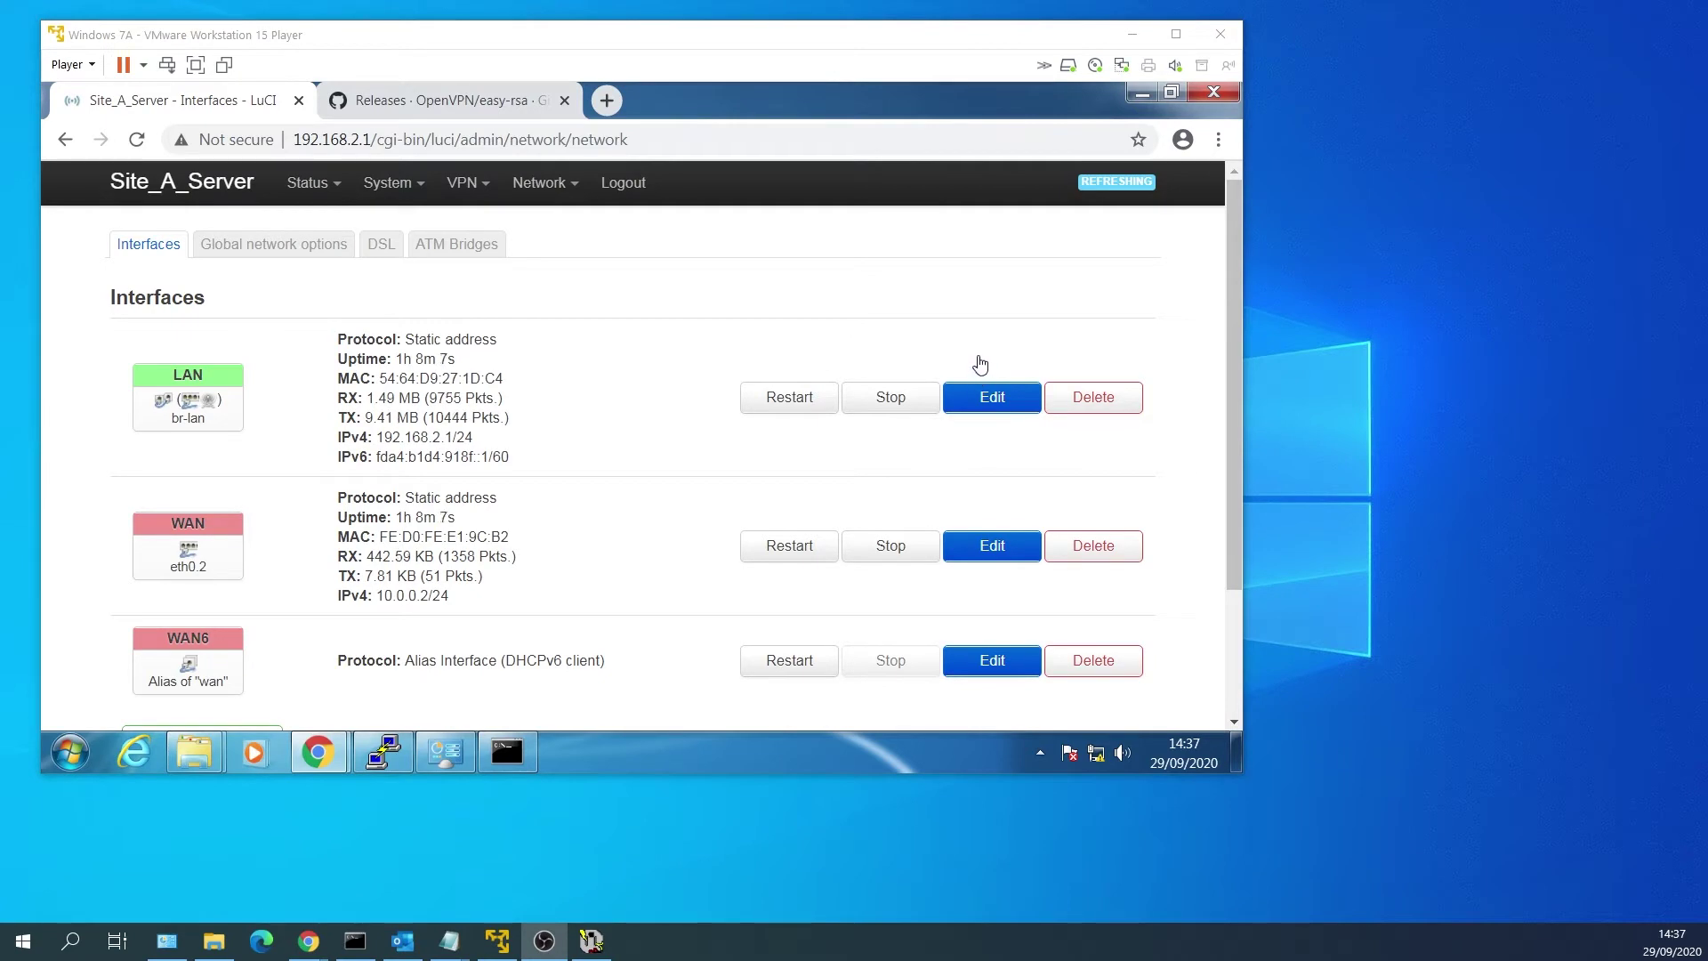
pyautogui.click(1006, 399)
pyautogui.click(1004, 403)
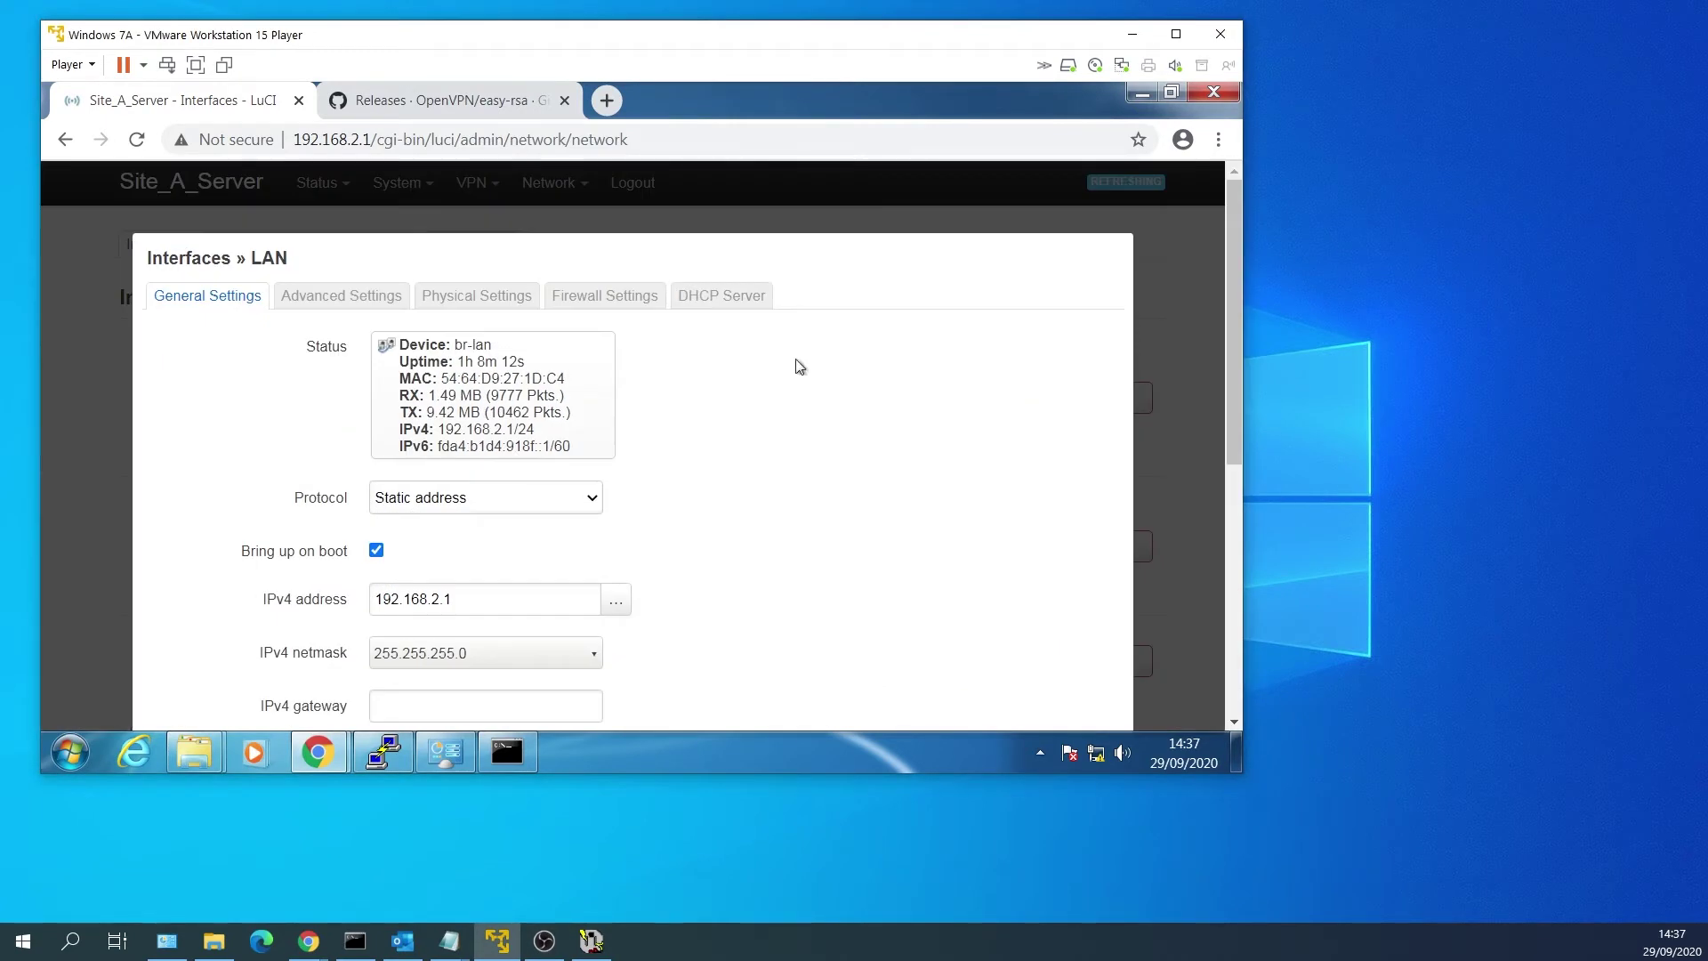
pyautogui.click(449, 307)
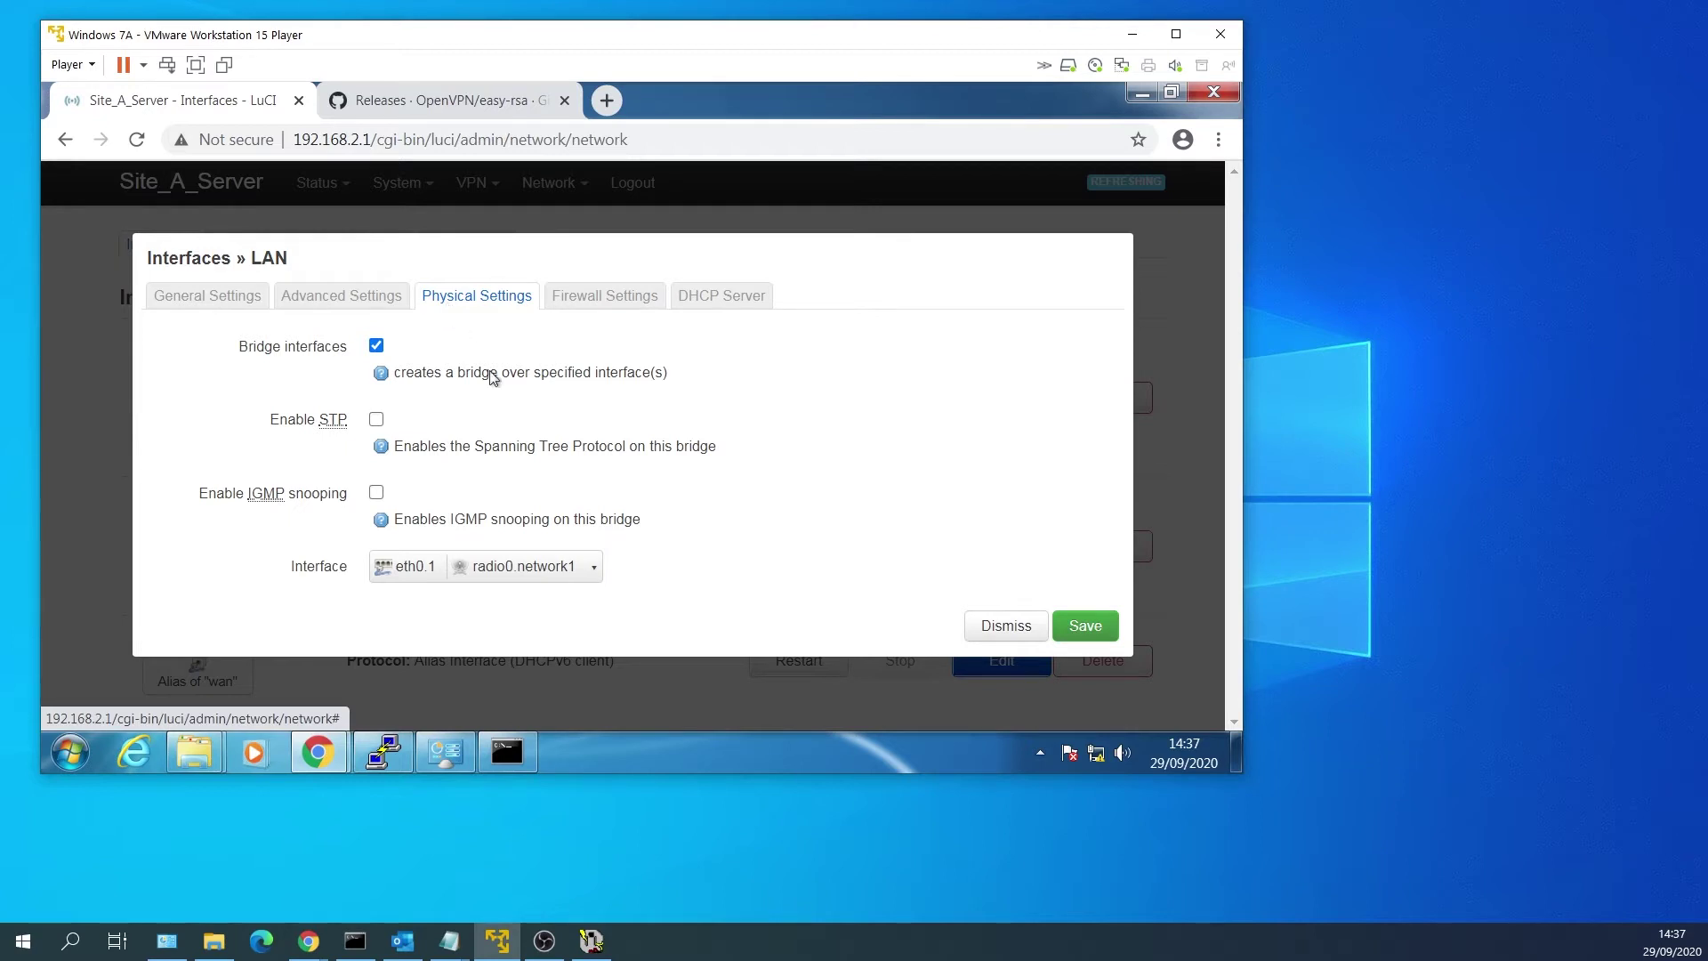
pyautogui.click(595, 572)
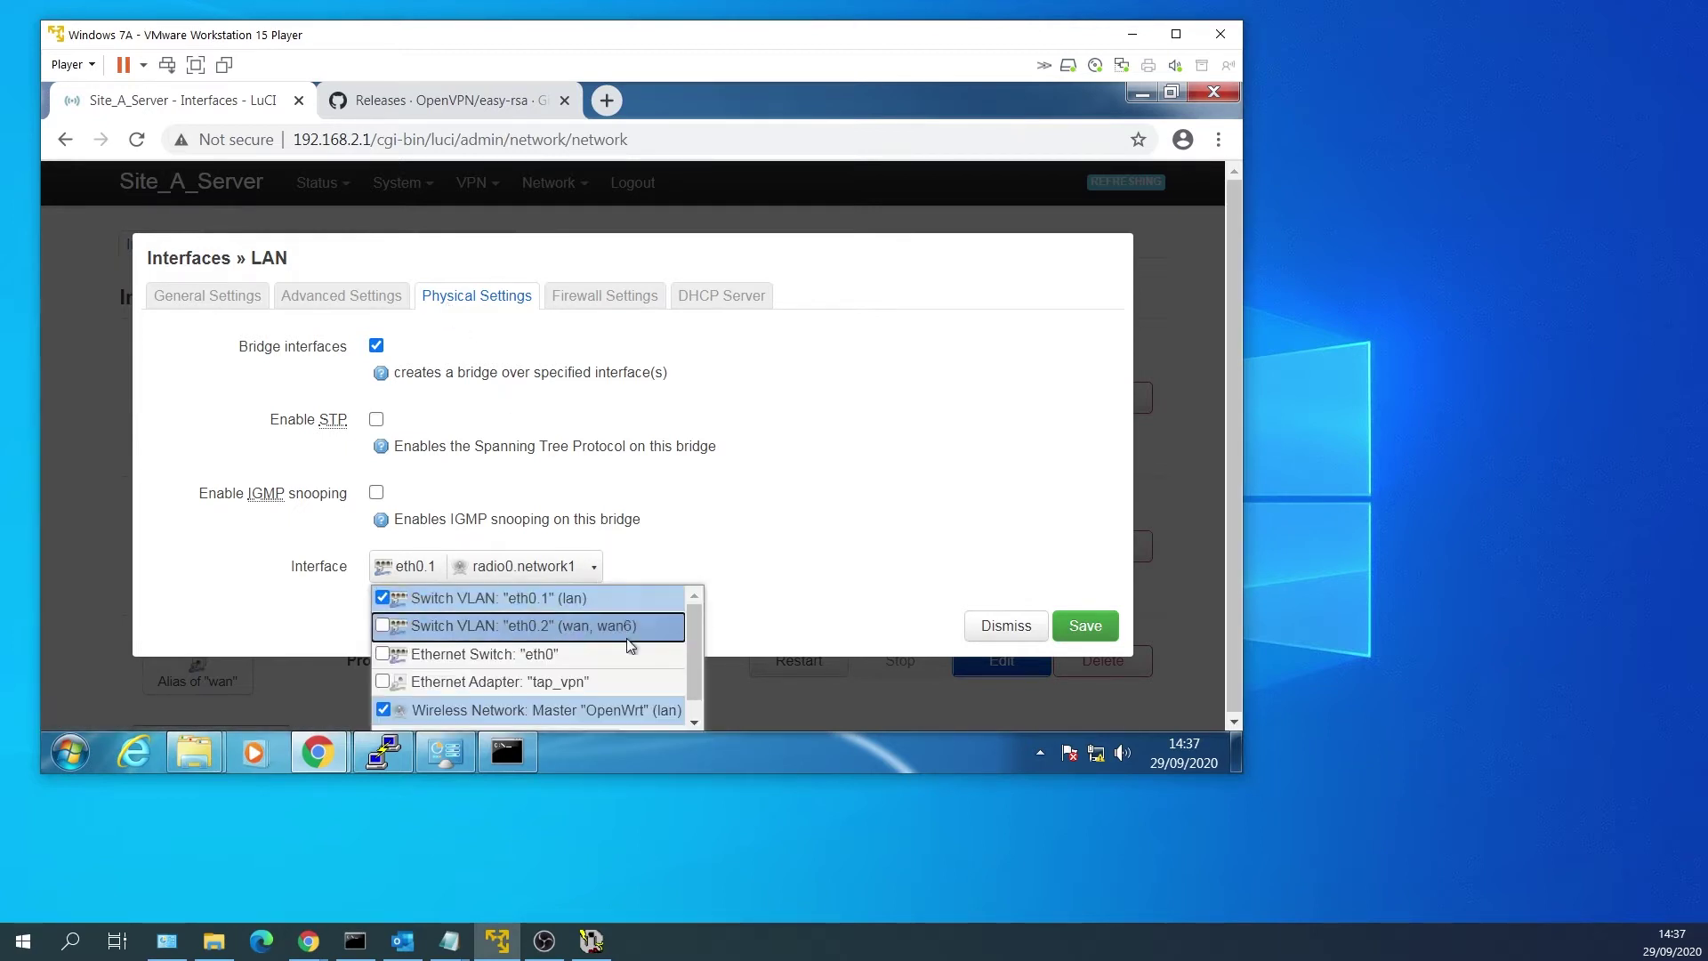
pyautogui.click(595, 683)
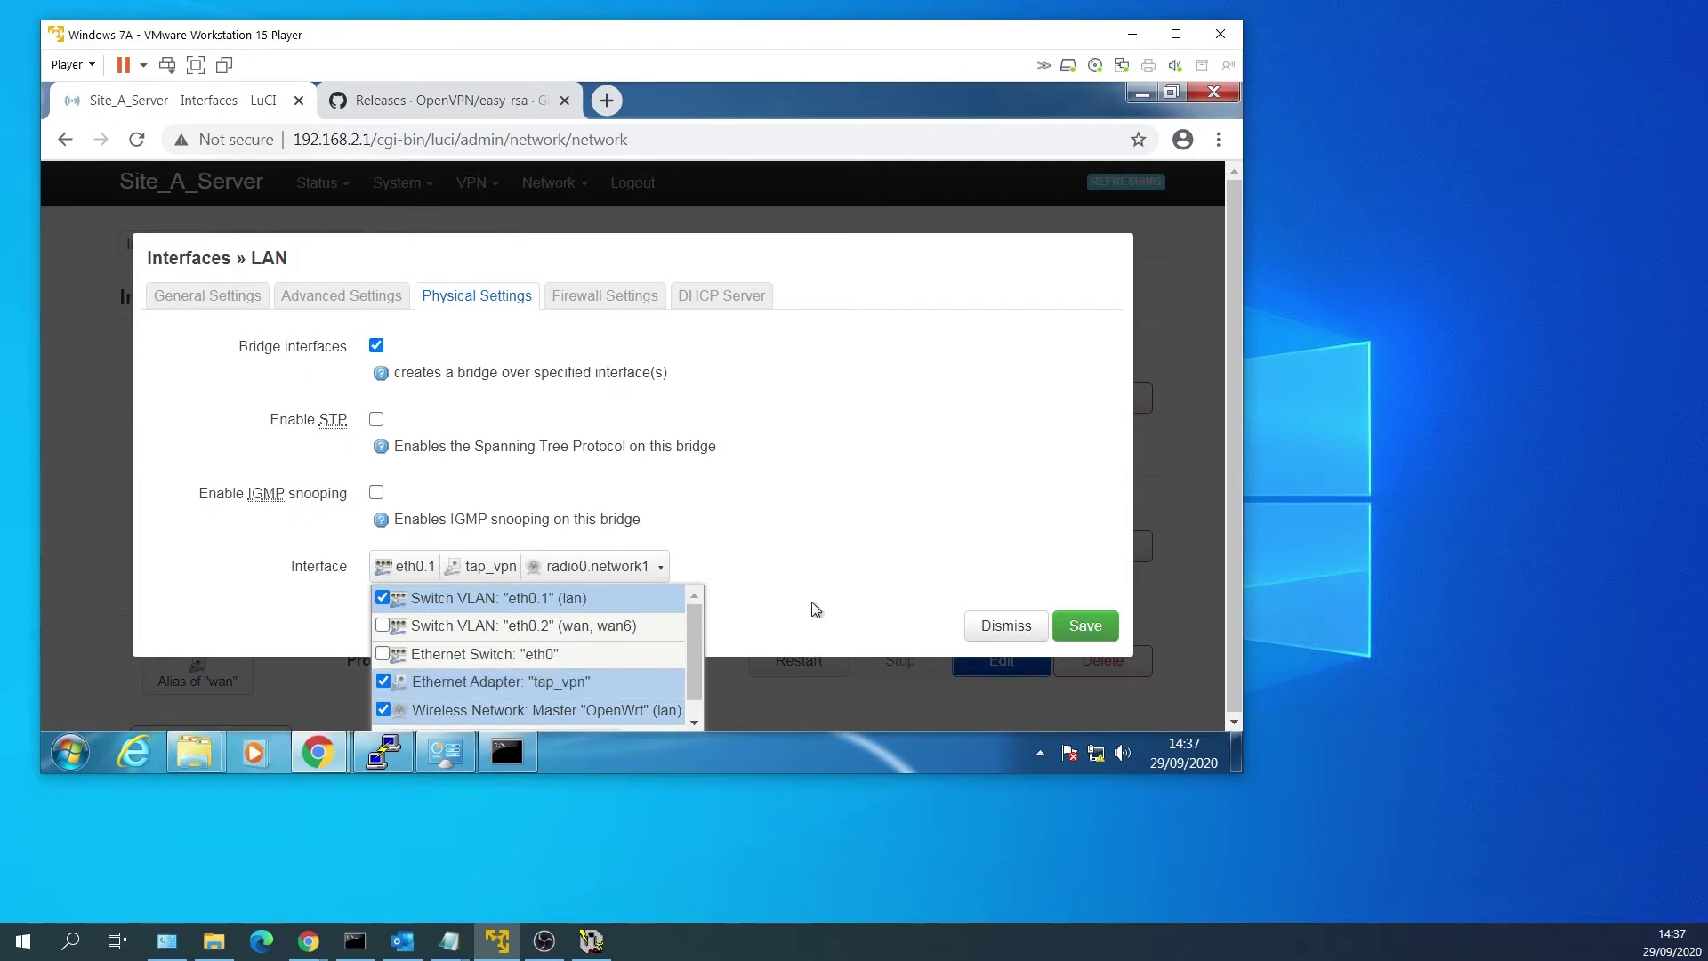
pyautogui.click(833, 606)
pyautogui.click(1076, 626)
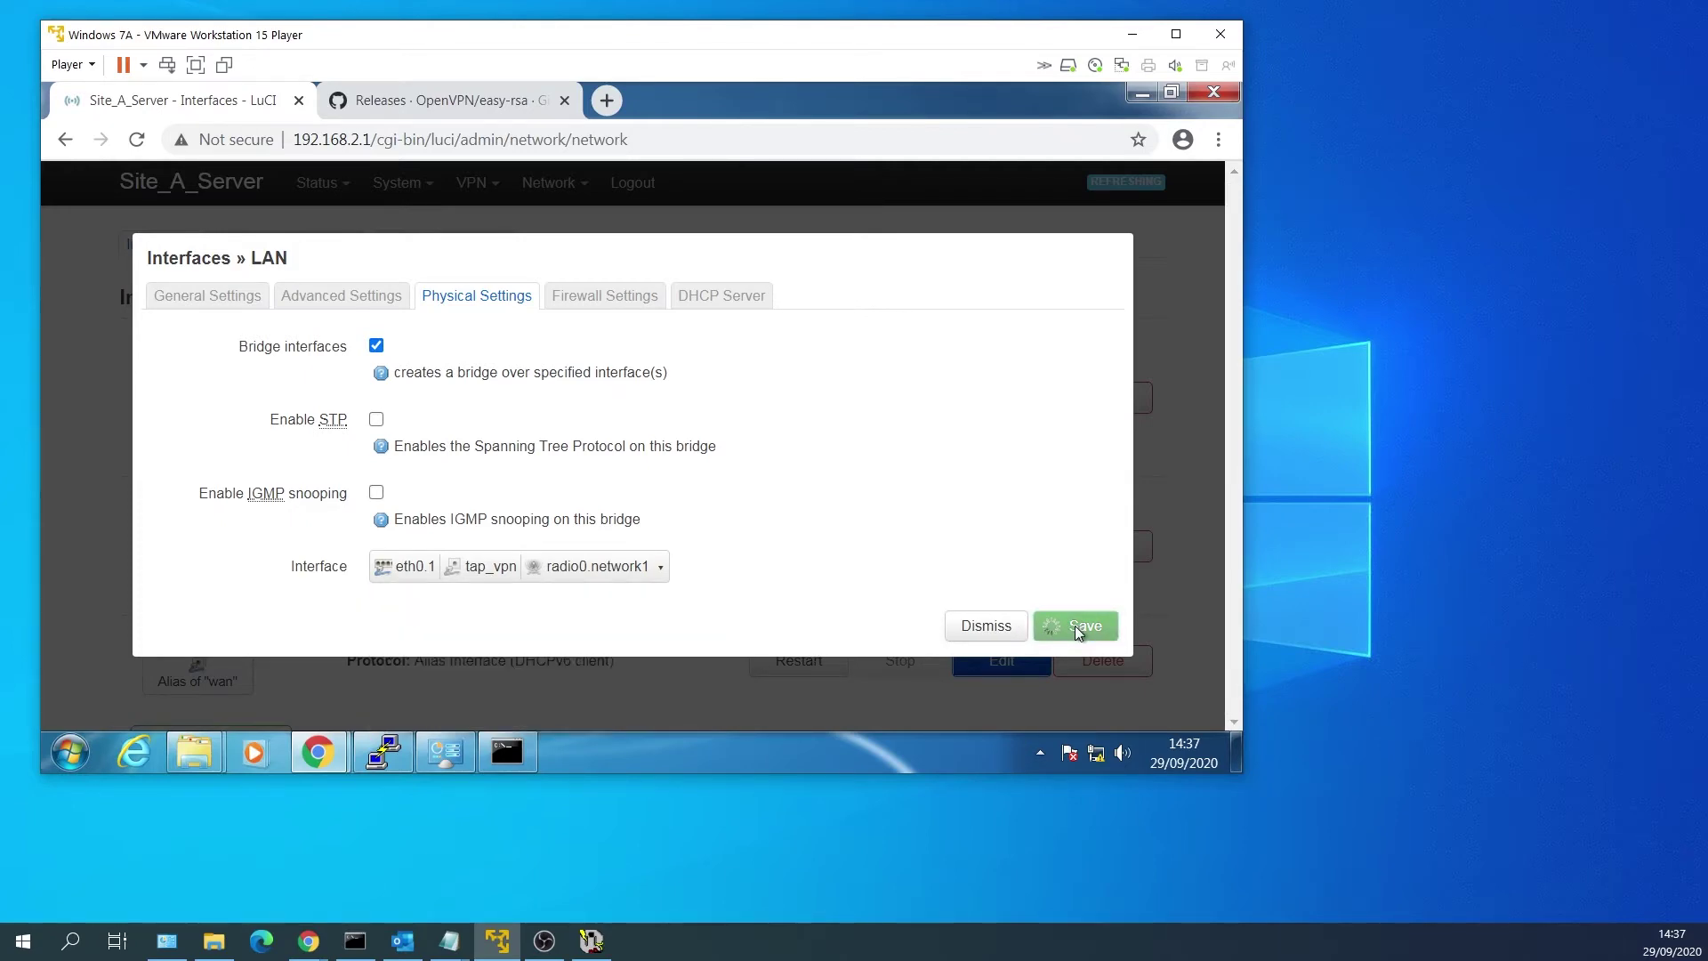
pyautogui.scroll(-2, 958, 579)
pyautogui.click(916, 636)
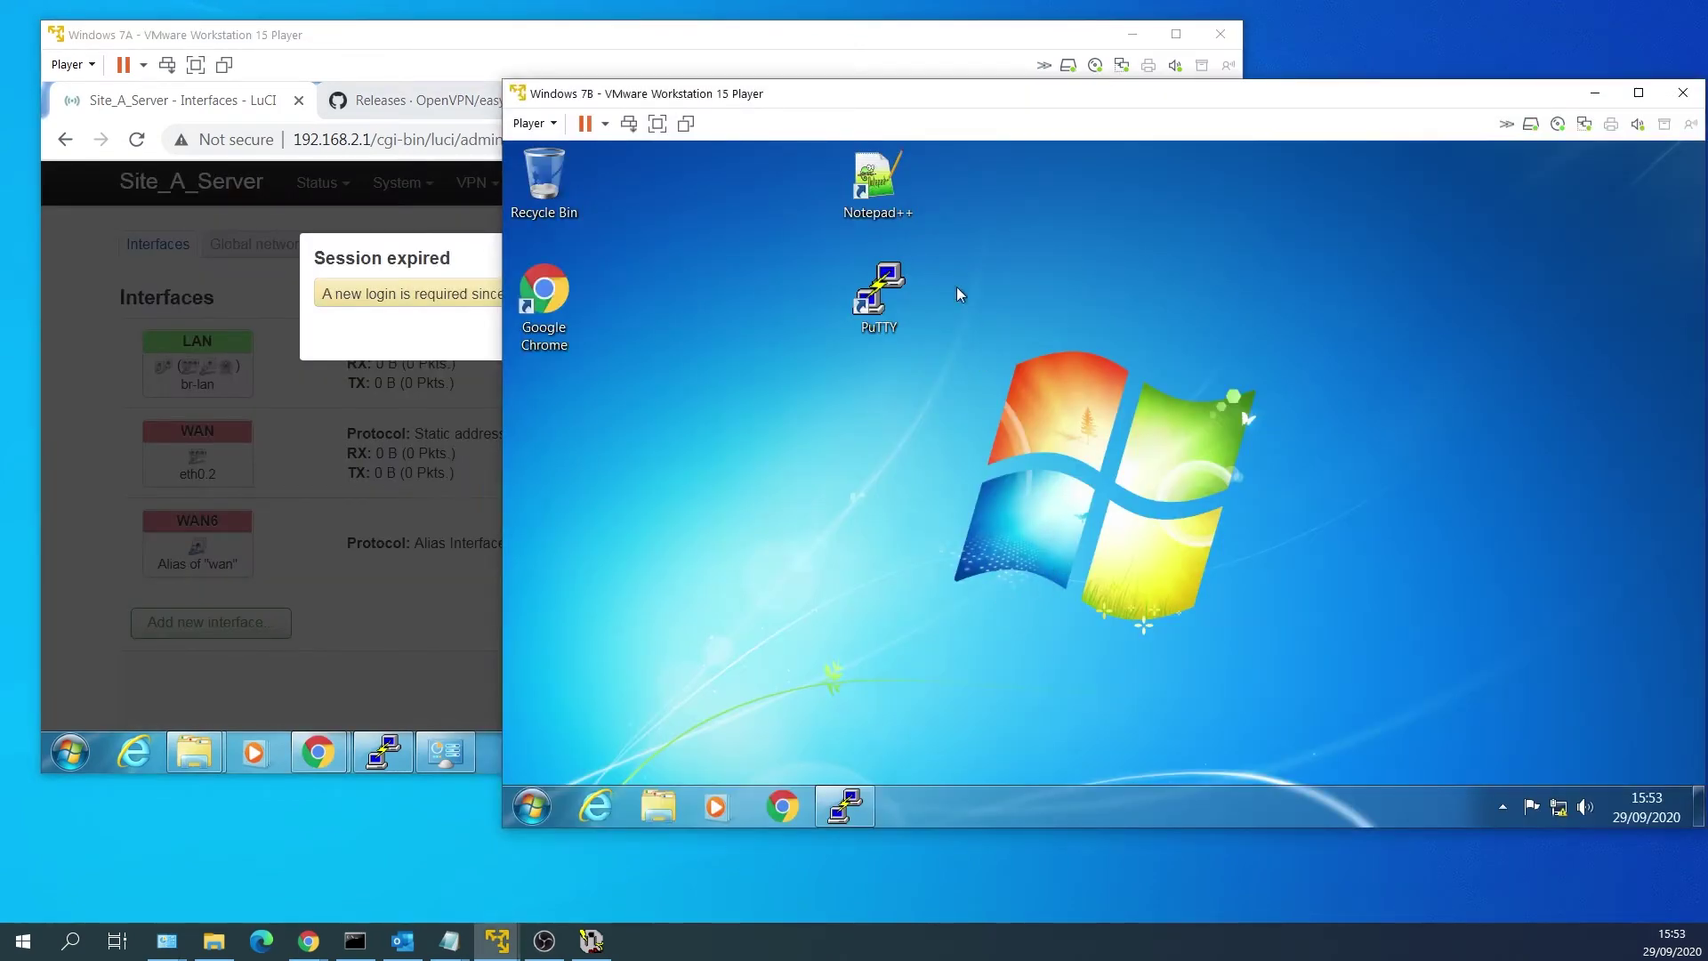
# Open Chrome on the Site B PC, browse to 192.168.2.1 and log in as root.
pyautogui.doubleClick(576, 291)
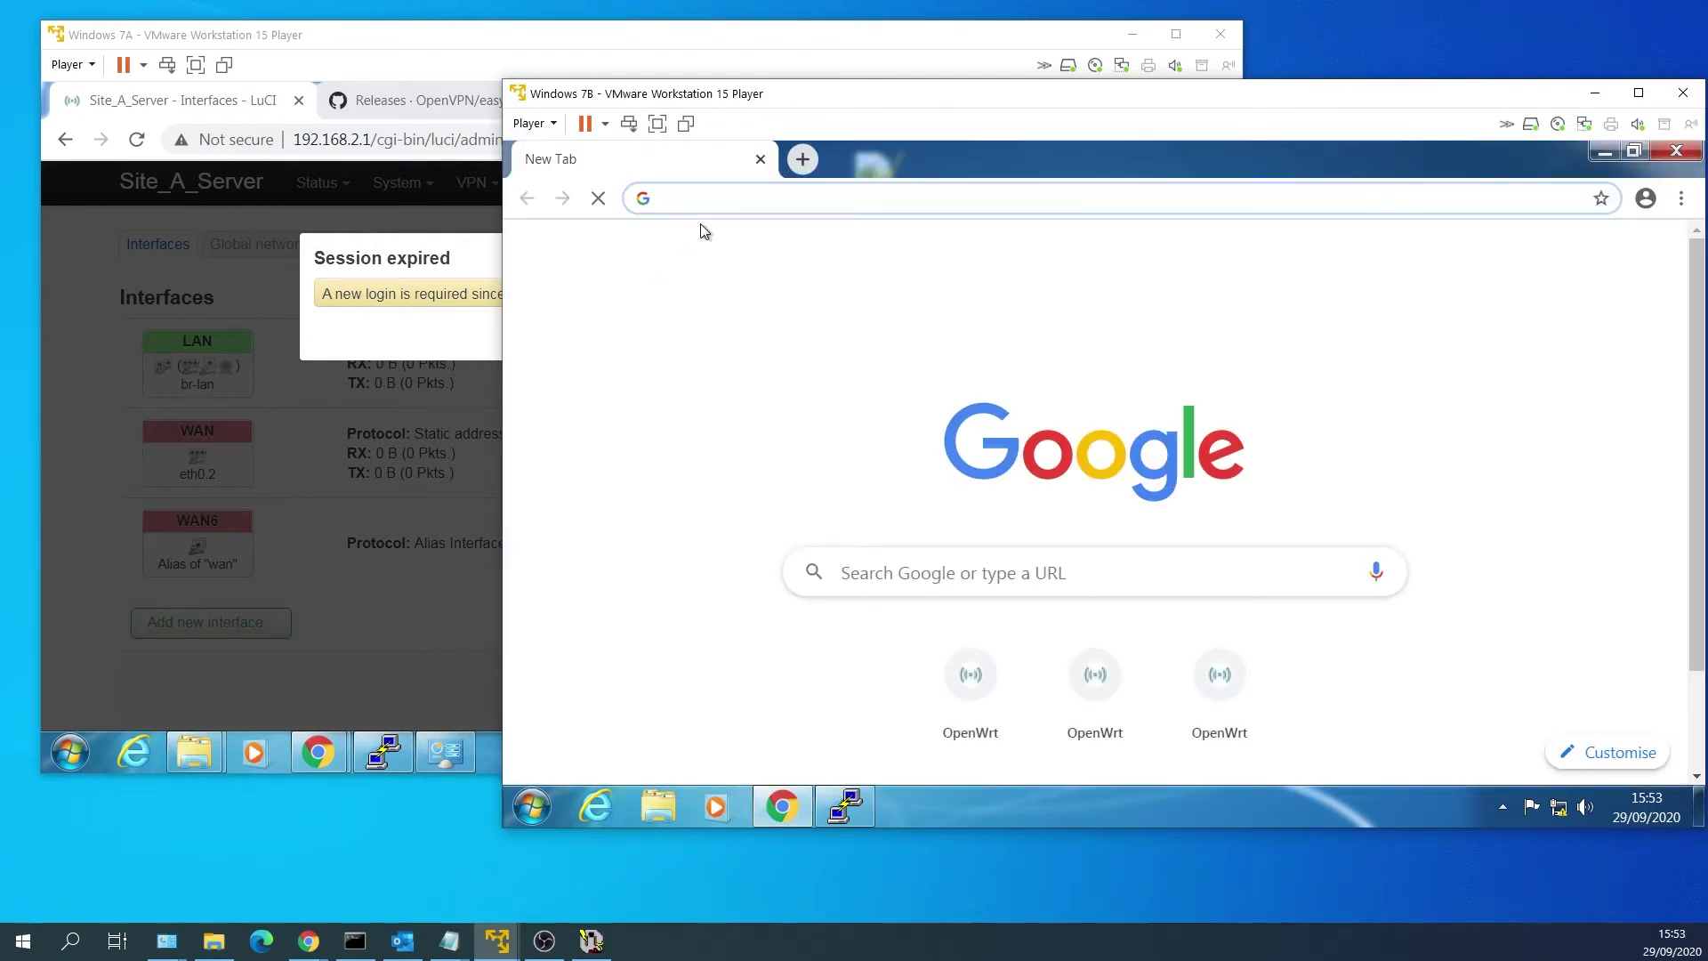
pyautogui.write('192')
pyautogui.press('Right')
pyautogui.press('Left')
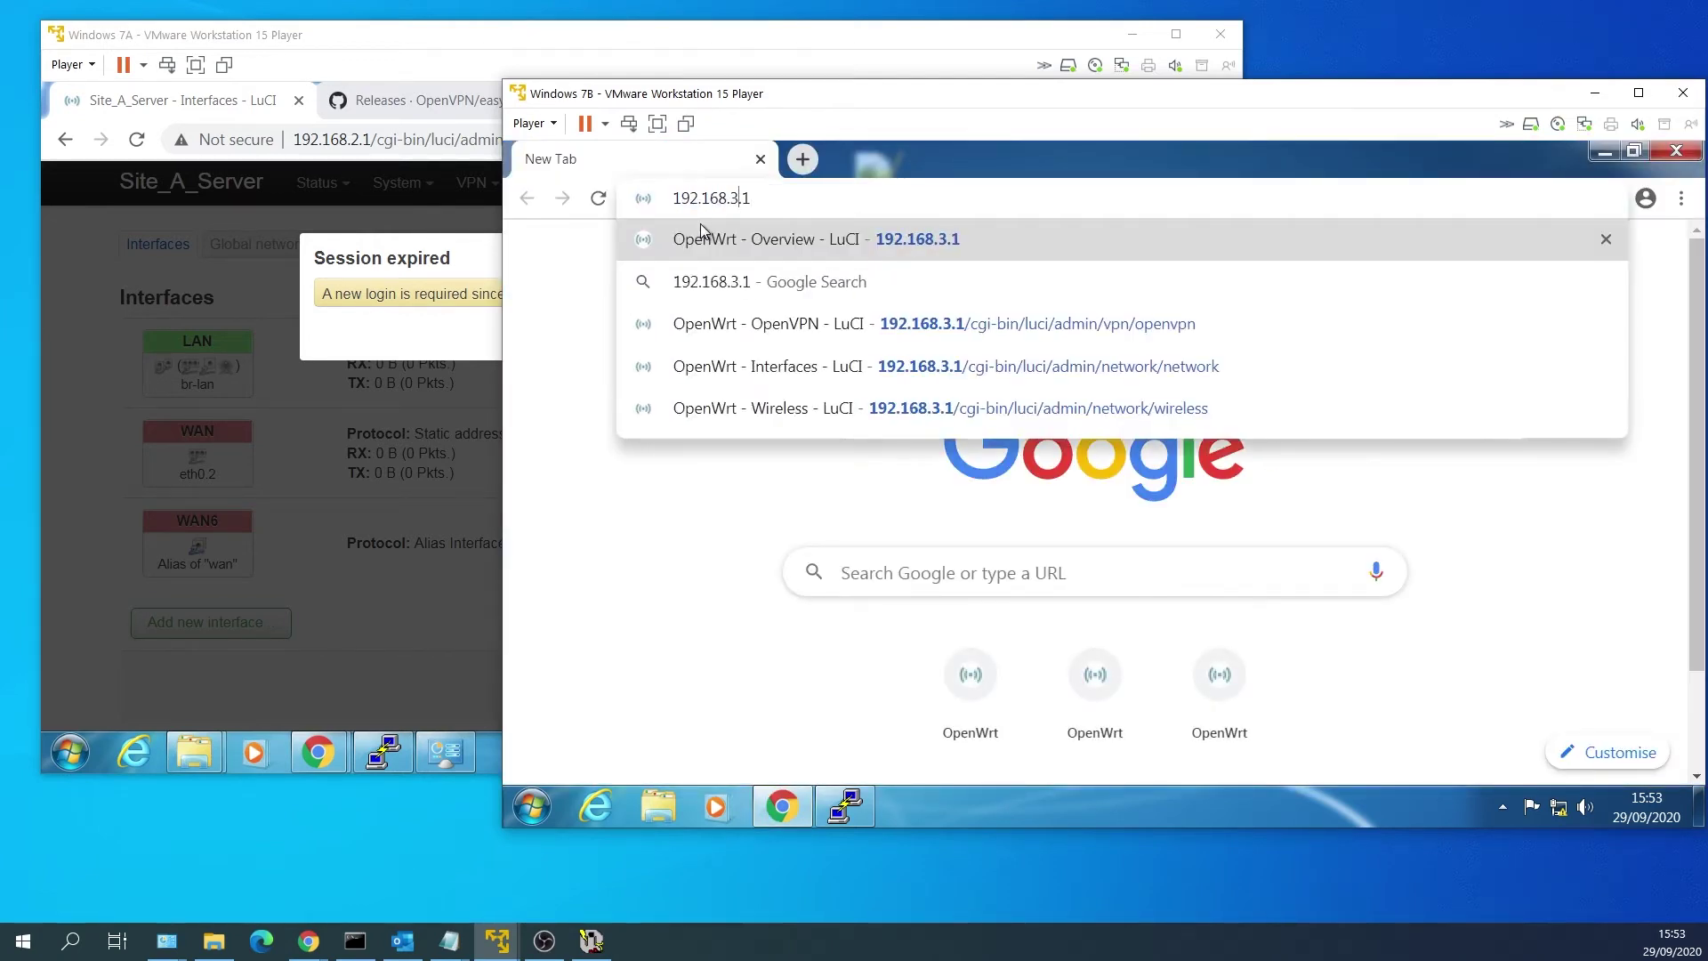
pyautogui.press('BackSpace')
pyautogui.write('2')
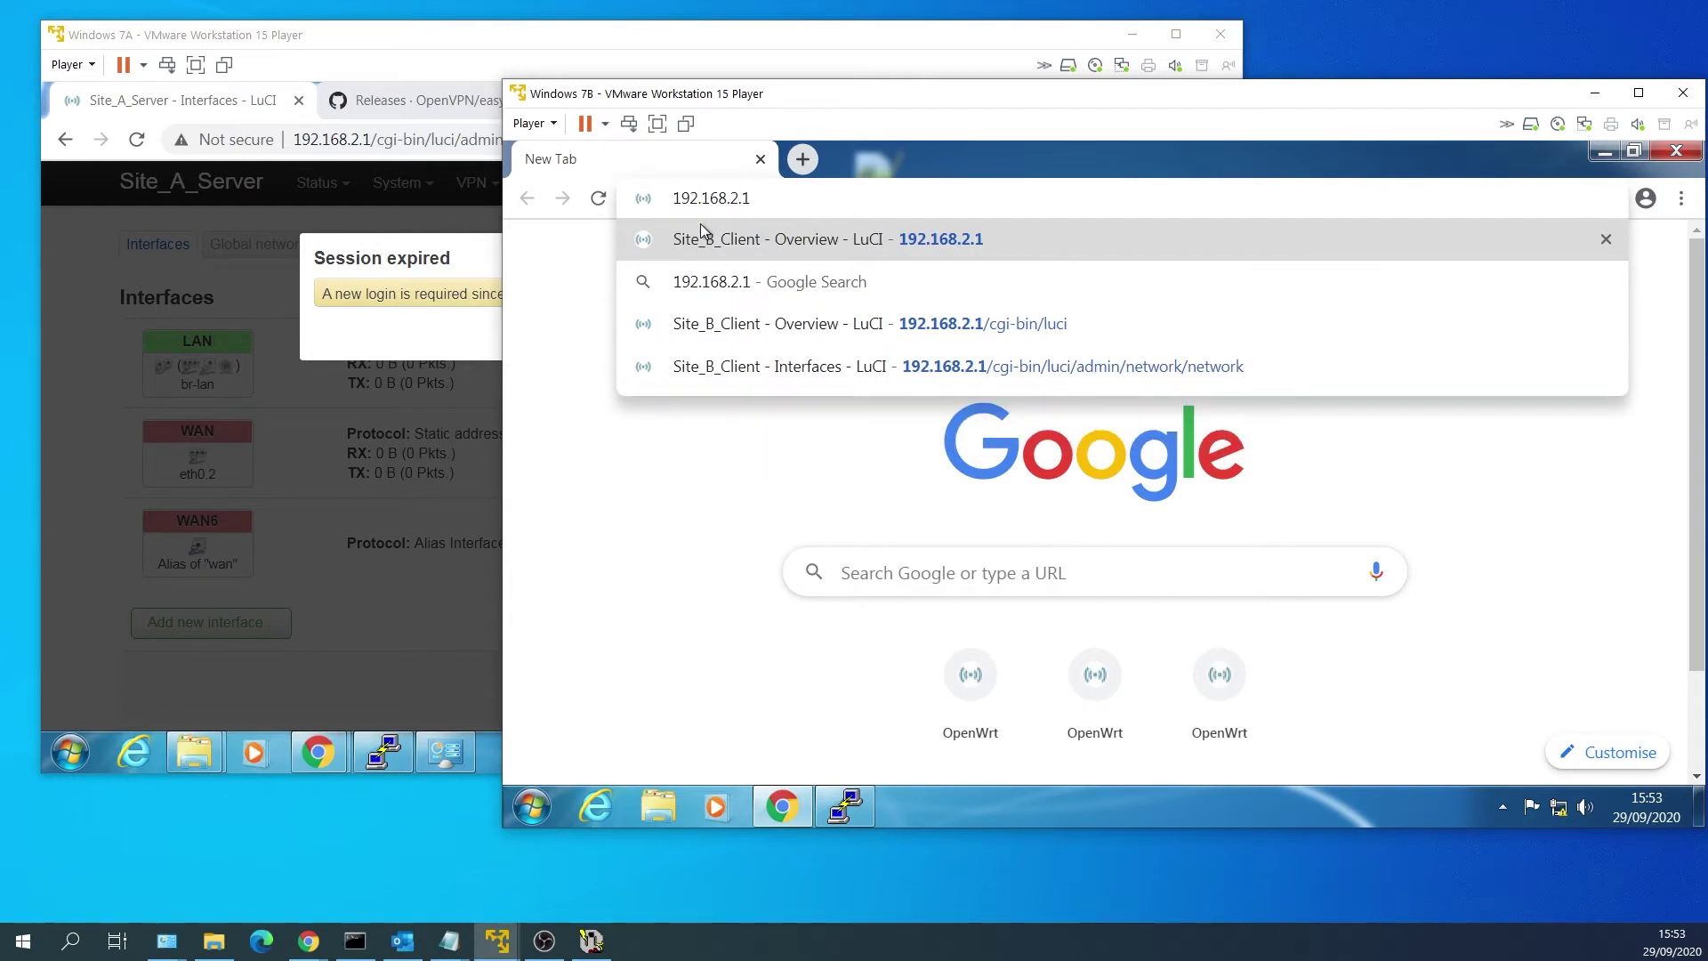
pyautogui.press('Return')
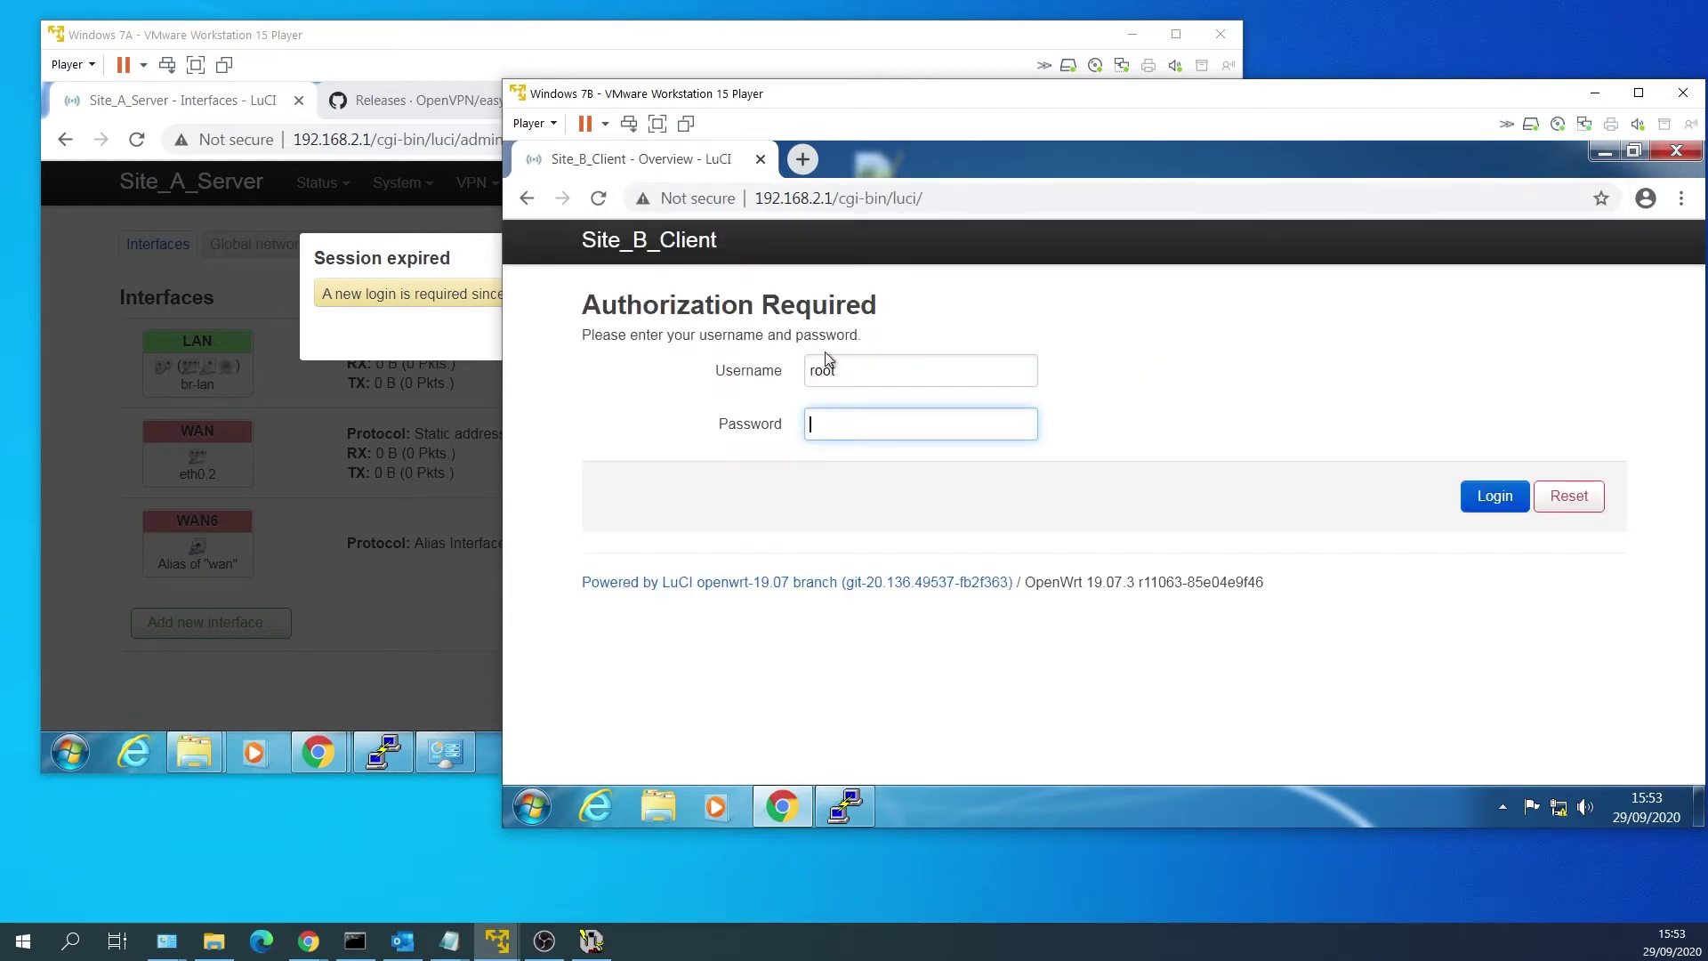
pyautogui.write('********')
pyautogui.press('Return')
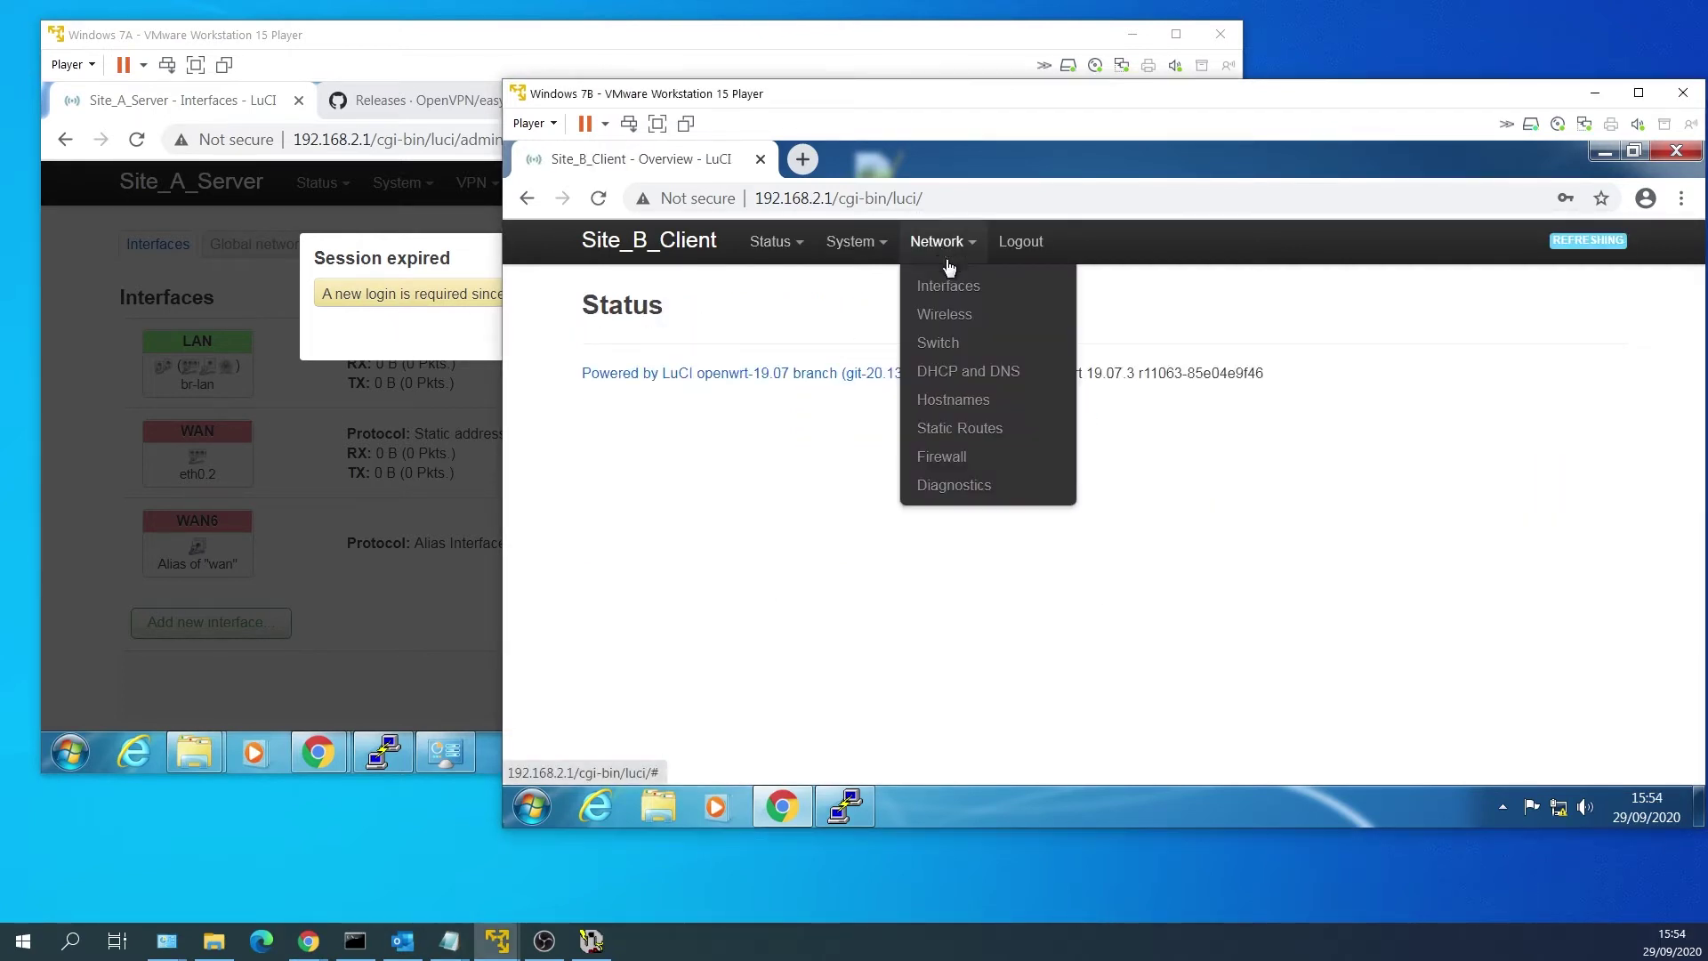
# Set Site_B_Client's WAN IPv4 address to 10.0.0.3 with netmask 255.255.255.0.
pyautogui.click(952, 282)
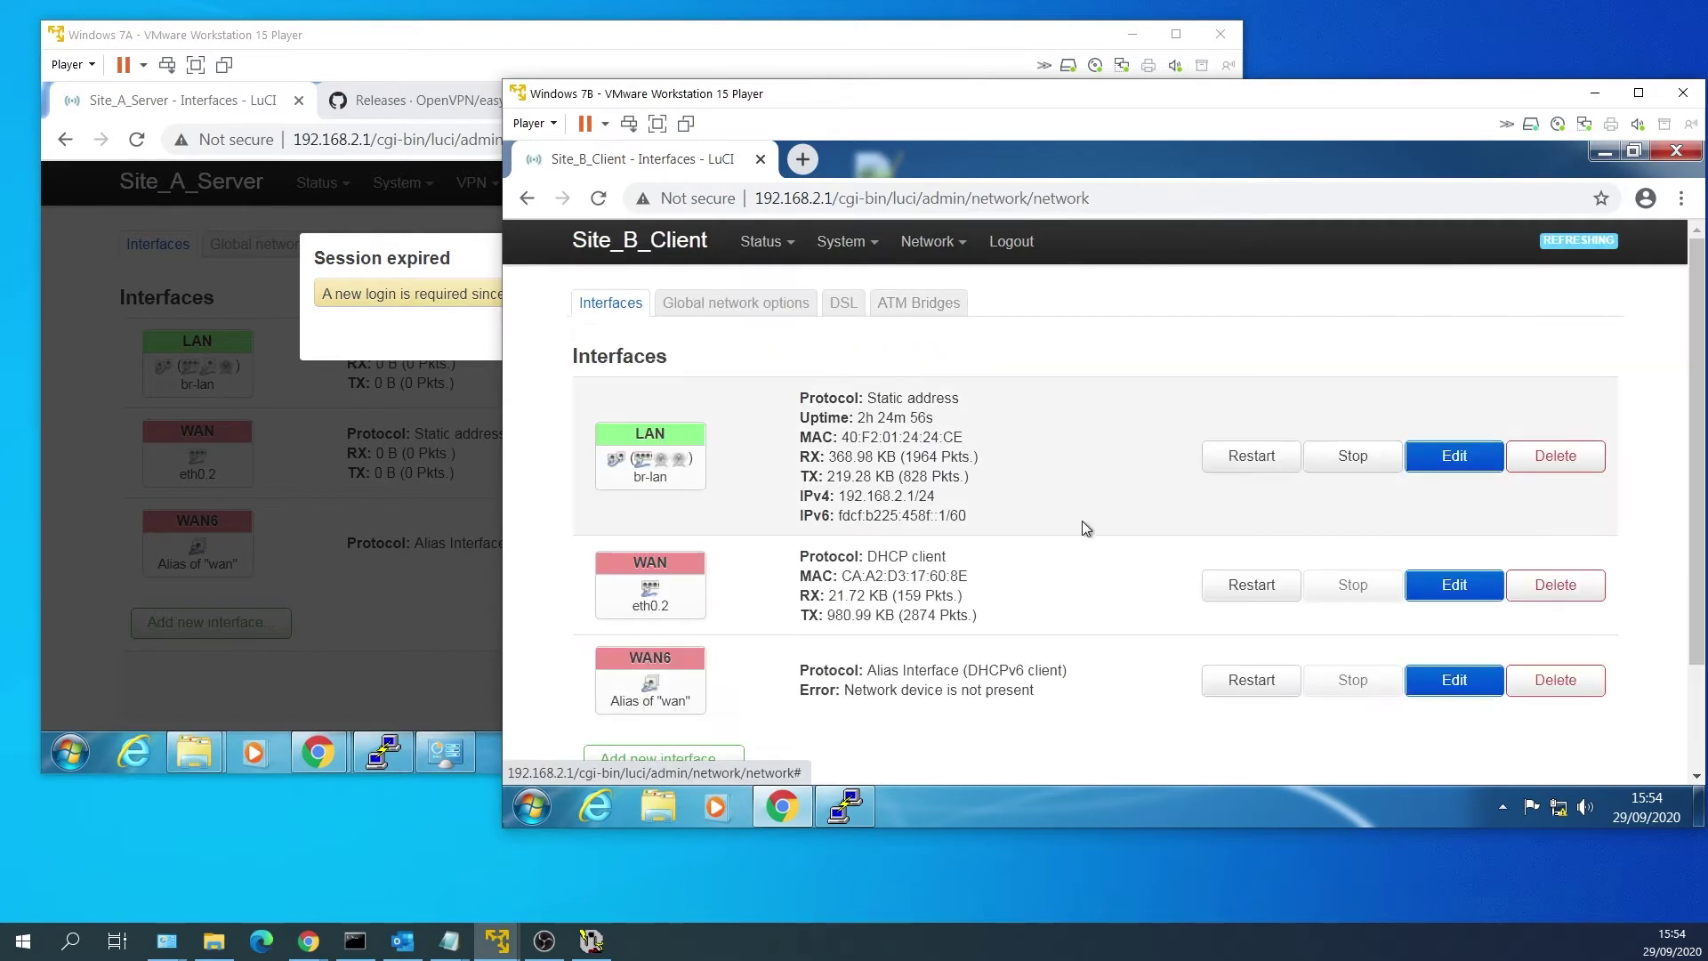
pyautogui.click(1449, 595)
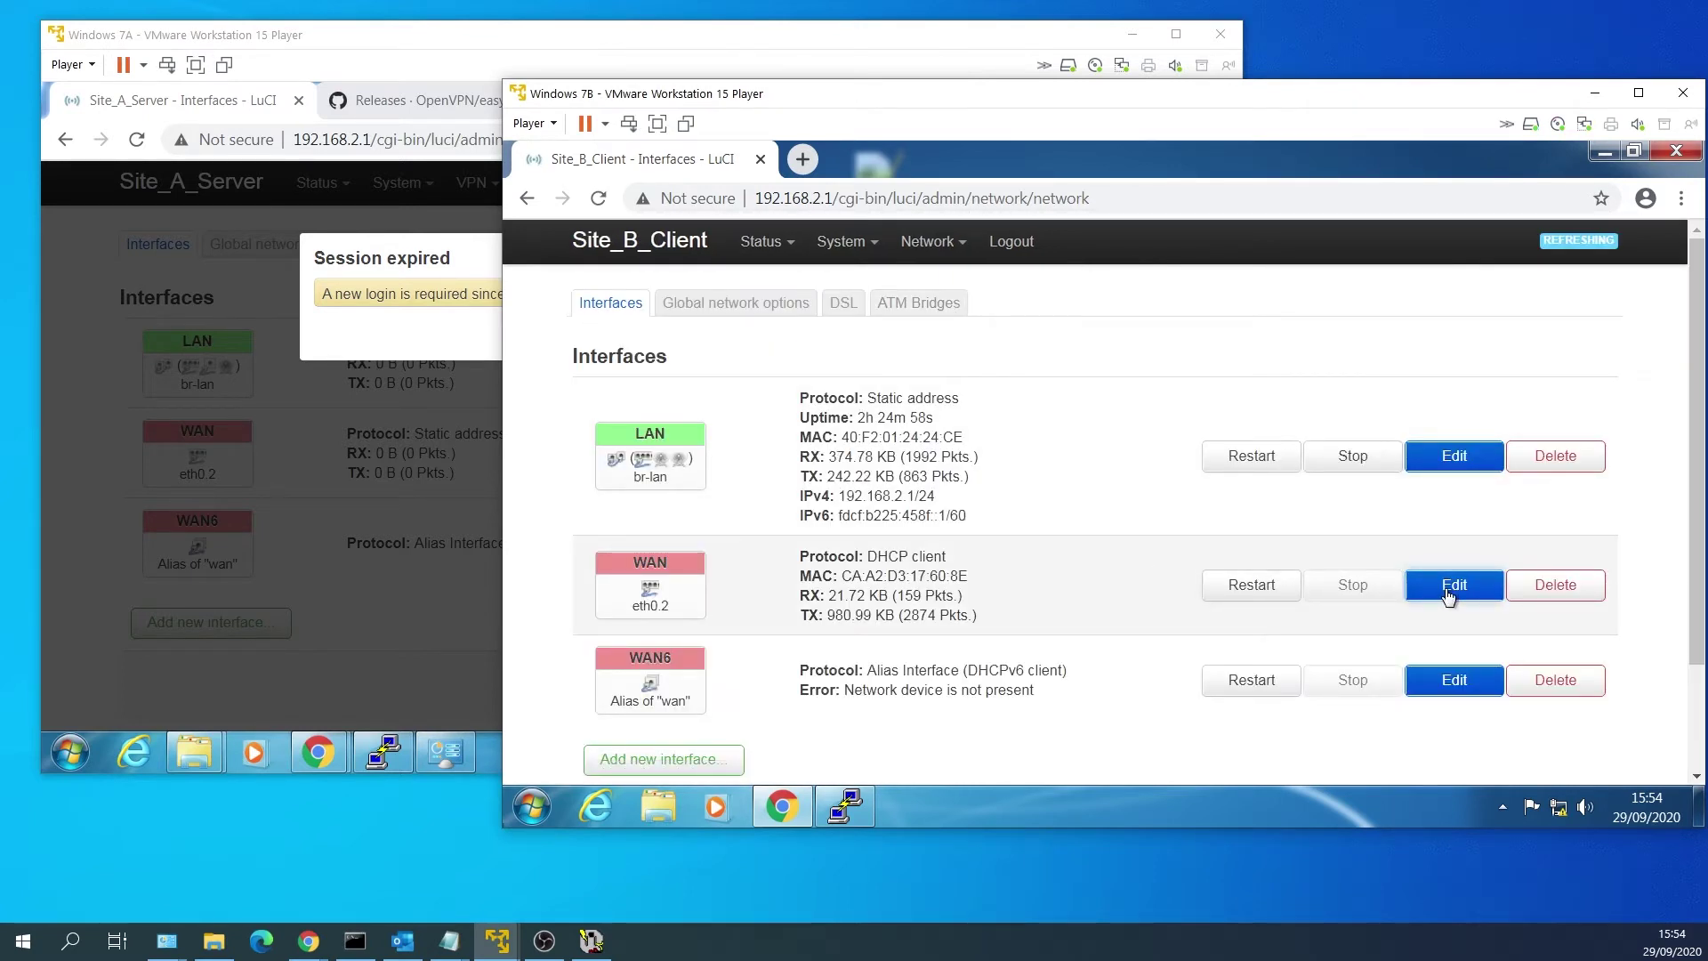
pyautogui.click(943, 607)
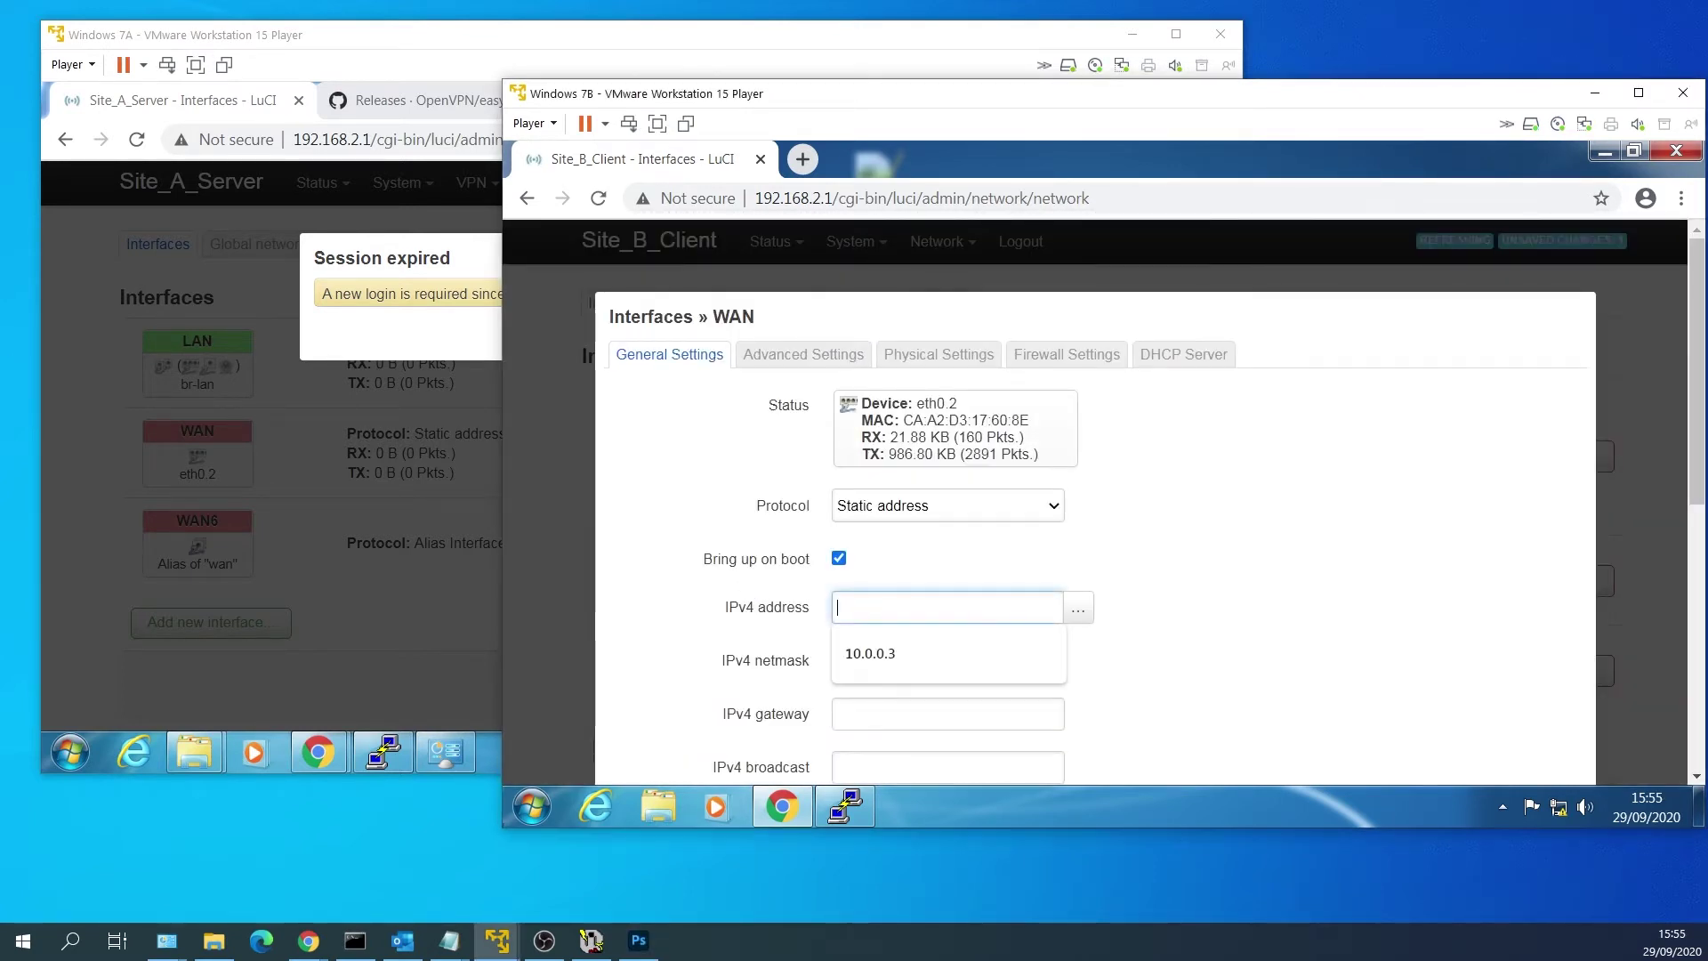
pyautogui.write('10.0.0.3')
pyautogui.press('BackSpace')
pyautogui.write('.3')
pyautogui.scroll(-1, 1161, 607)
pyautogui.click(1002, 551)
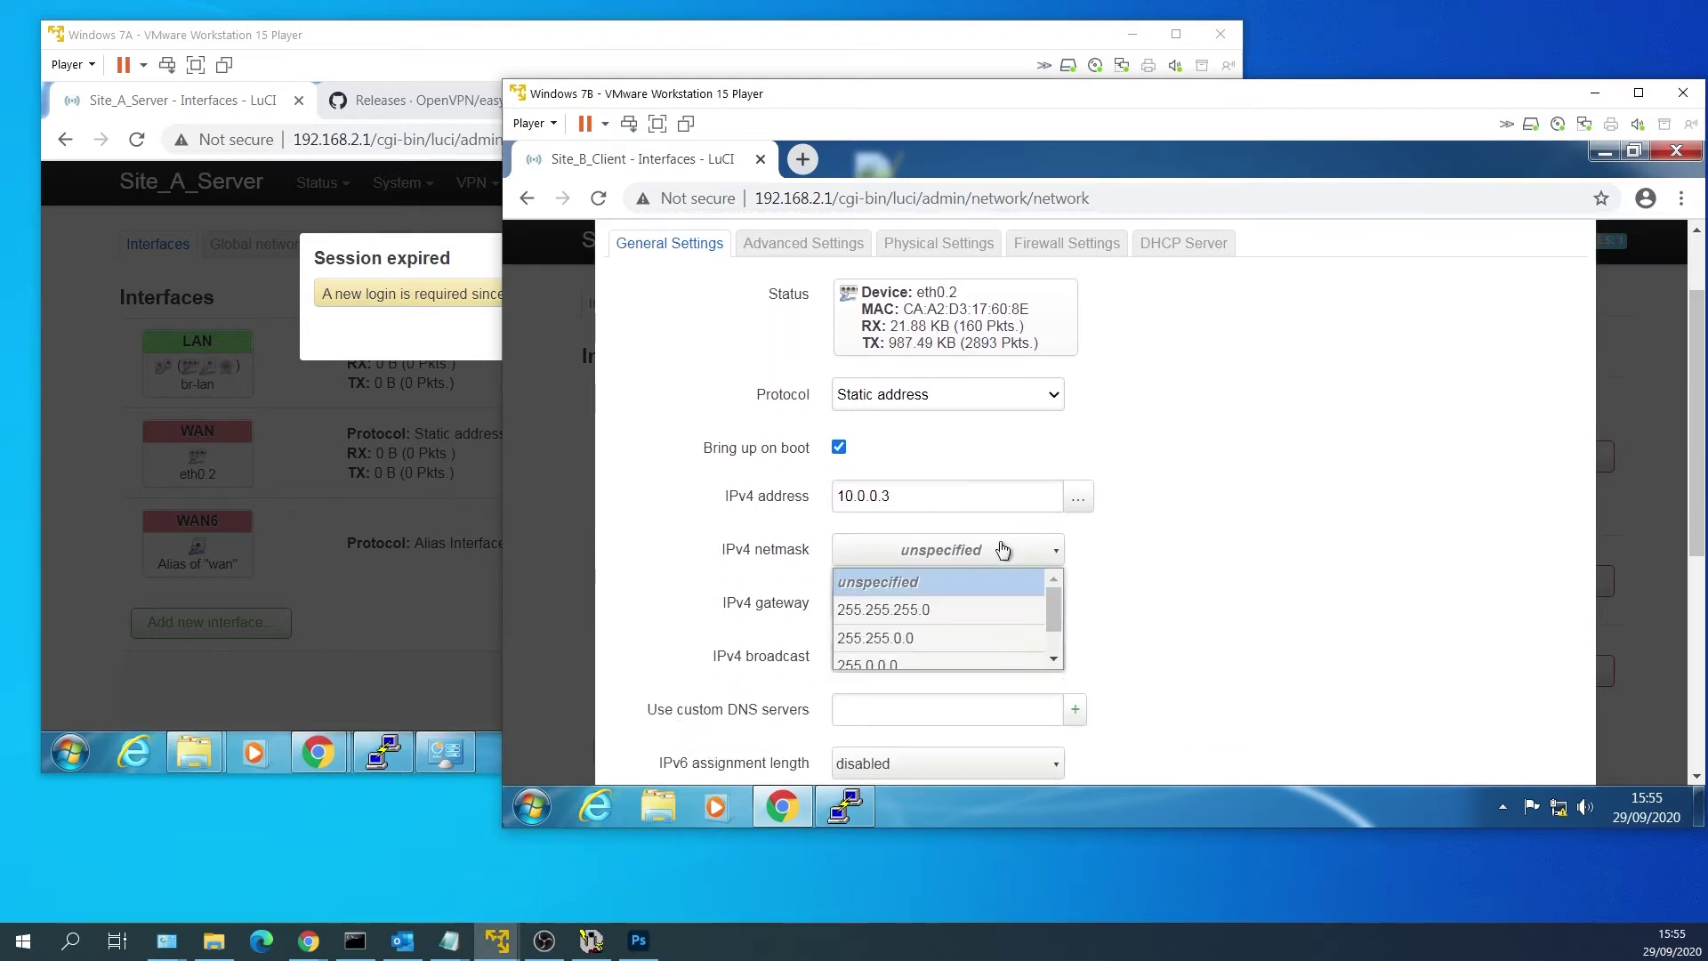
pyautogui.click(999, 608)
# Review the WAN physical, firewall and DHCP tabs, then save and apply the WAN change.
pyautogui.scroll(-5, 1263, 605)
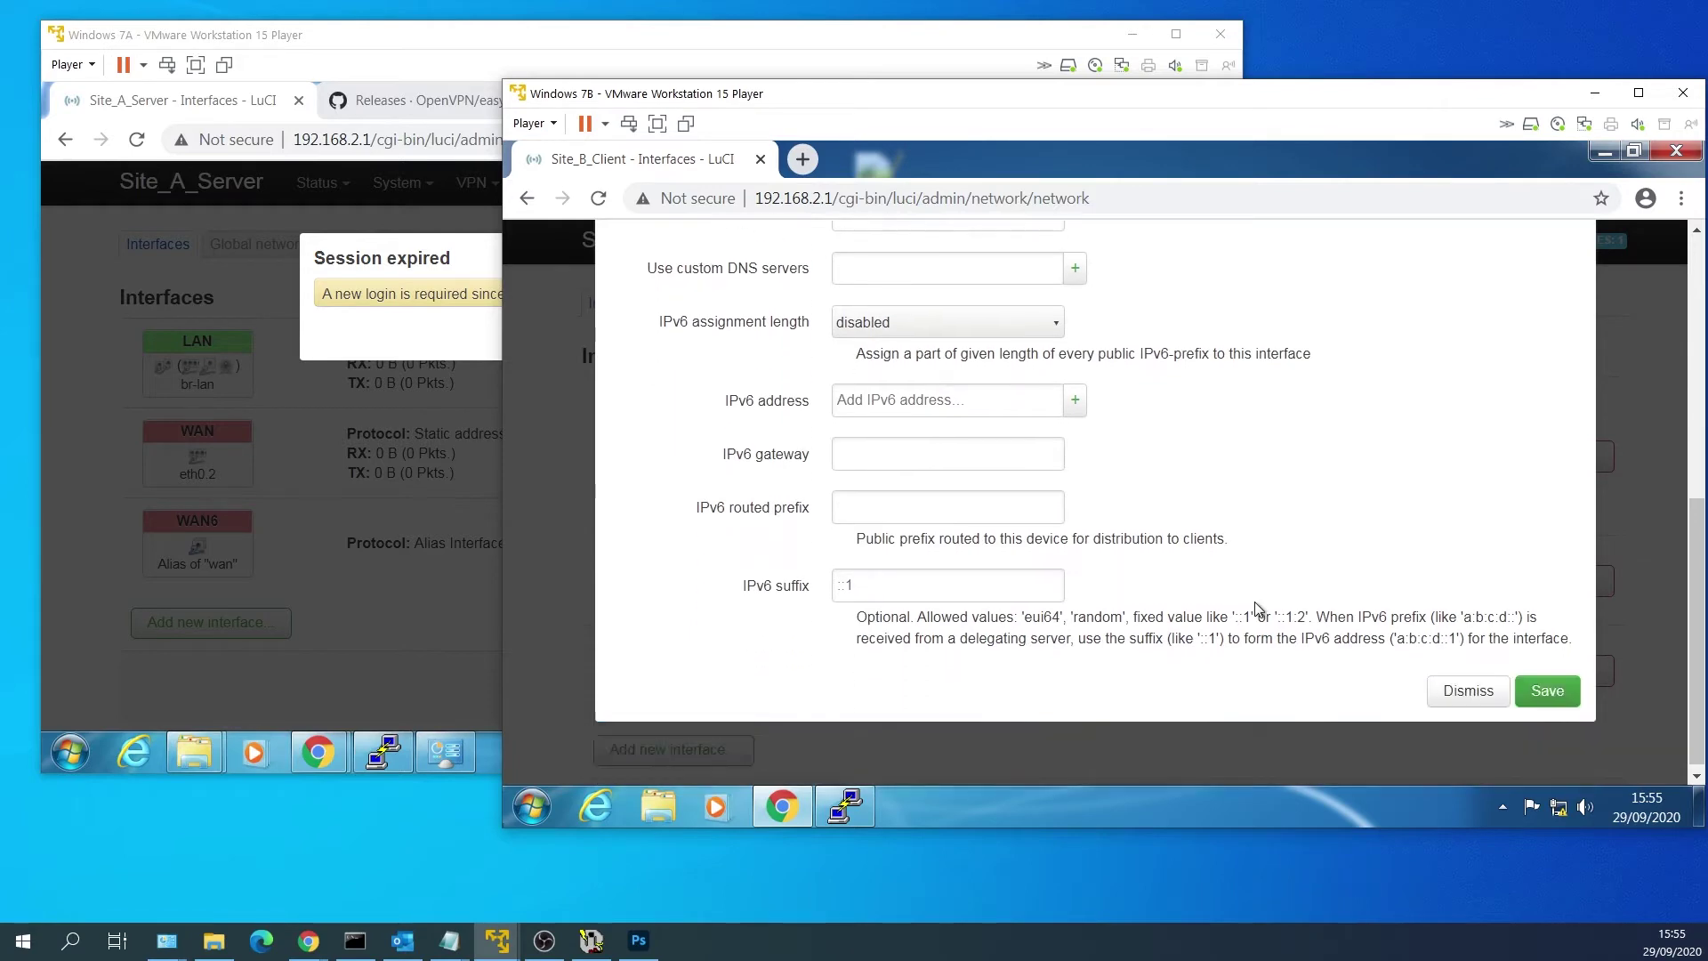
pyautogui.scroll(6, 1213, 591)
pyautogui.click(938, 354)
pyautogui.click(1066, 354)
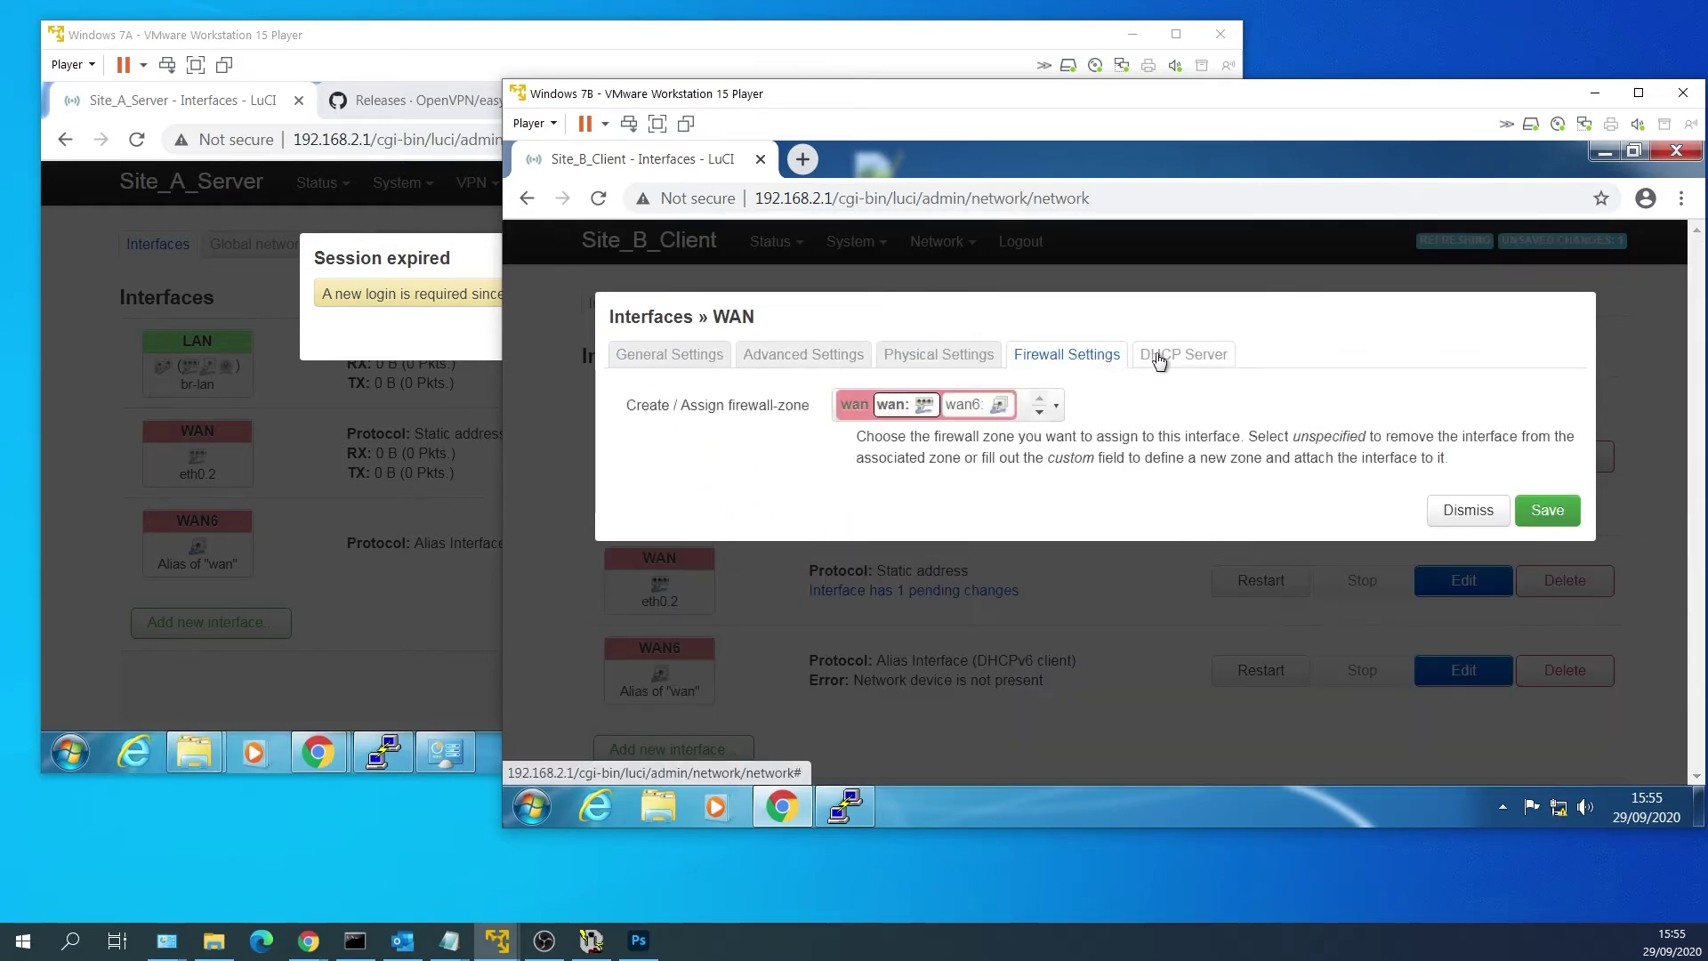
pyautogui.click(1183, 354)
pyautogui.click(1546, 558)
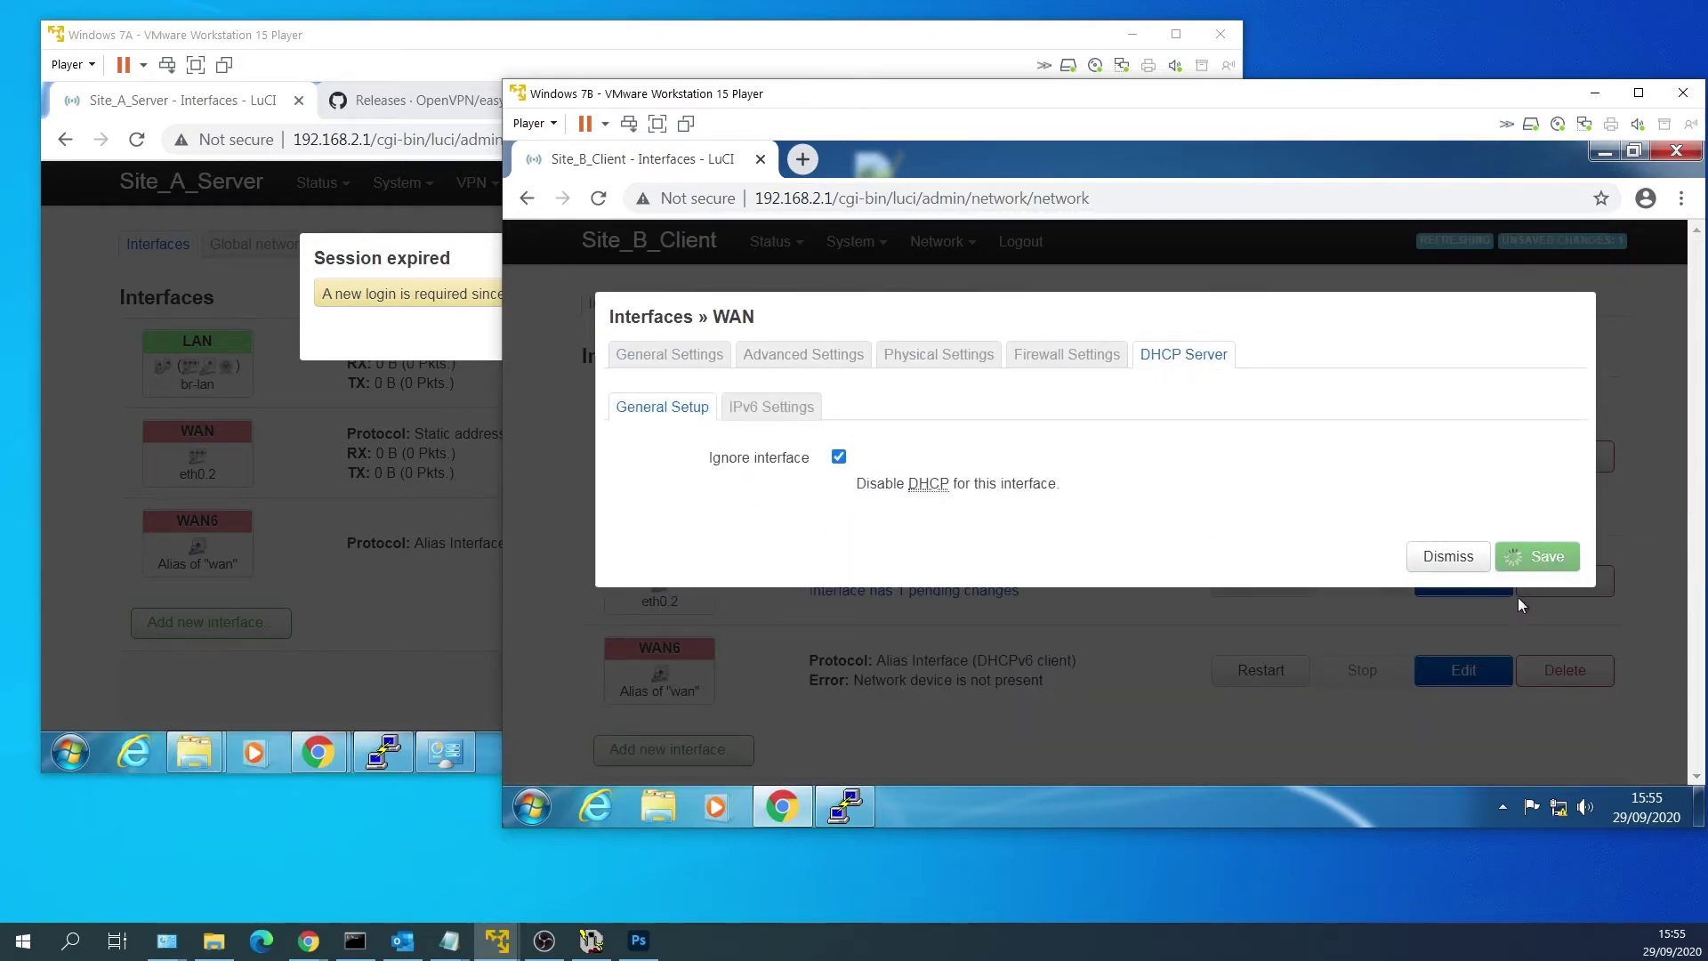
pyautogui.scroll(-2, 1254, 637)
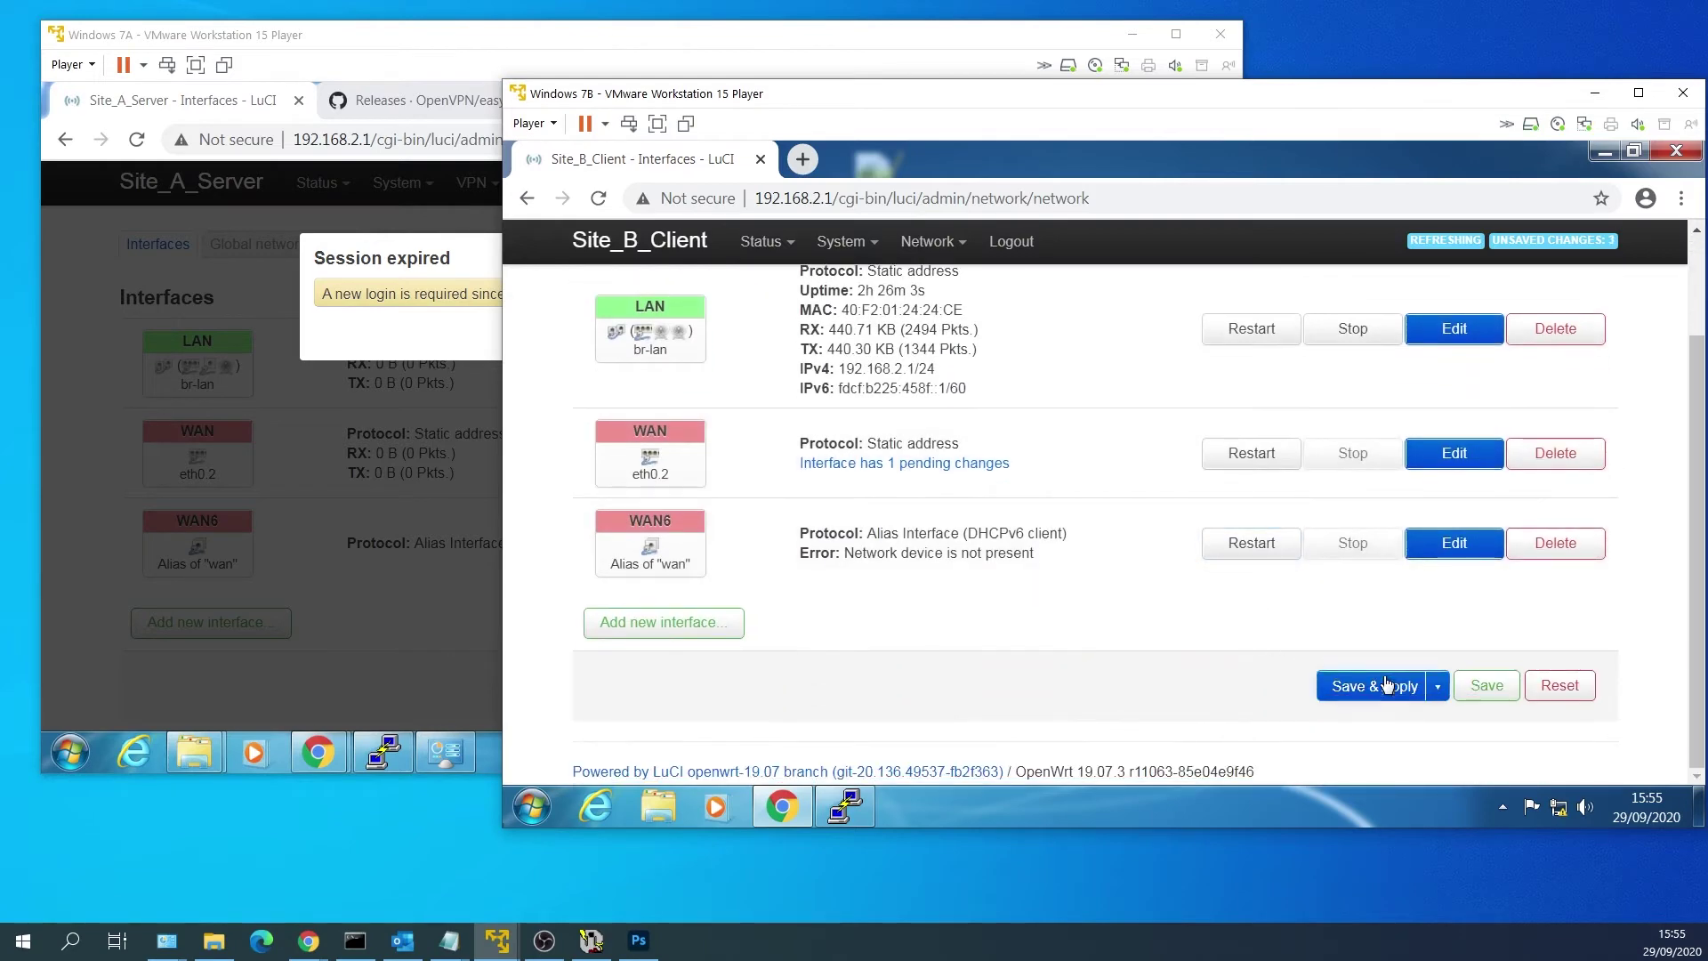
pyautogui.click(1384, 690)
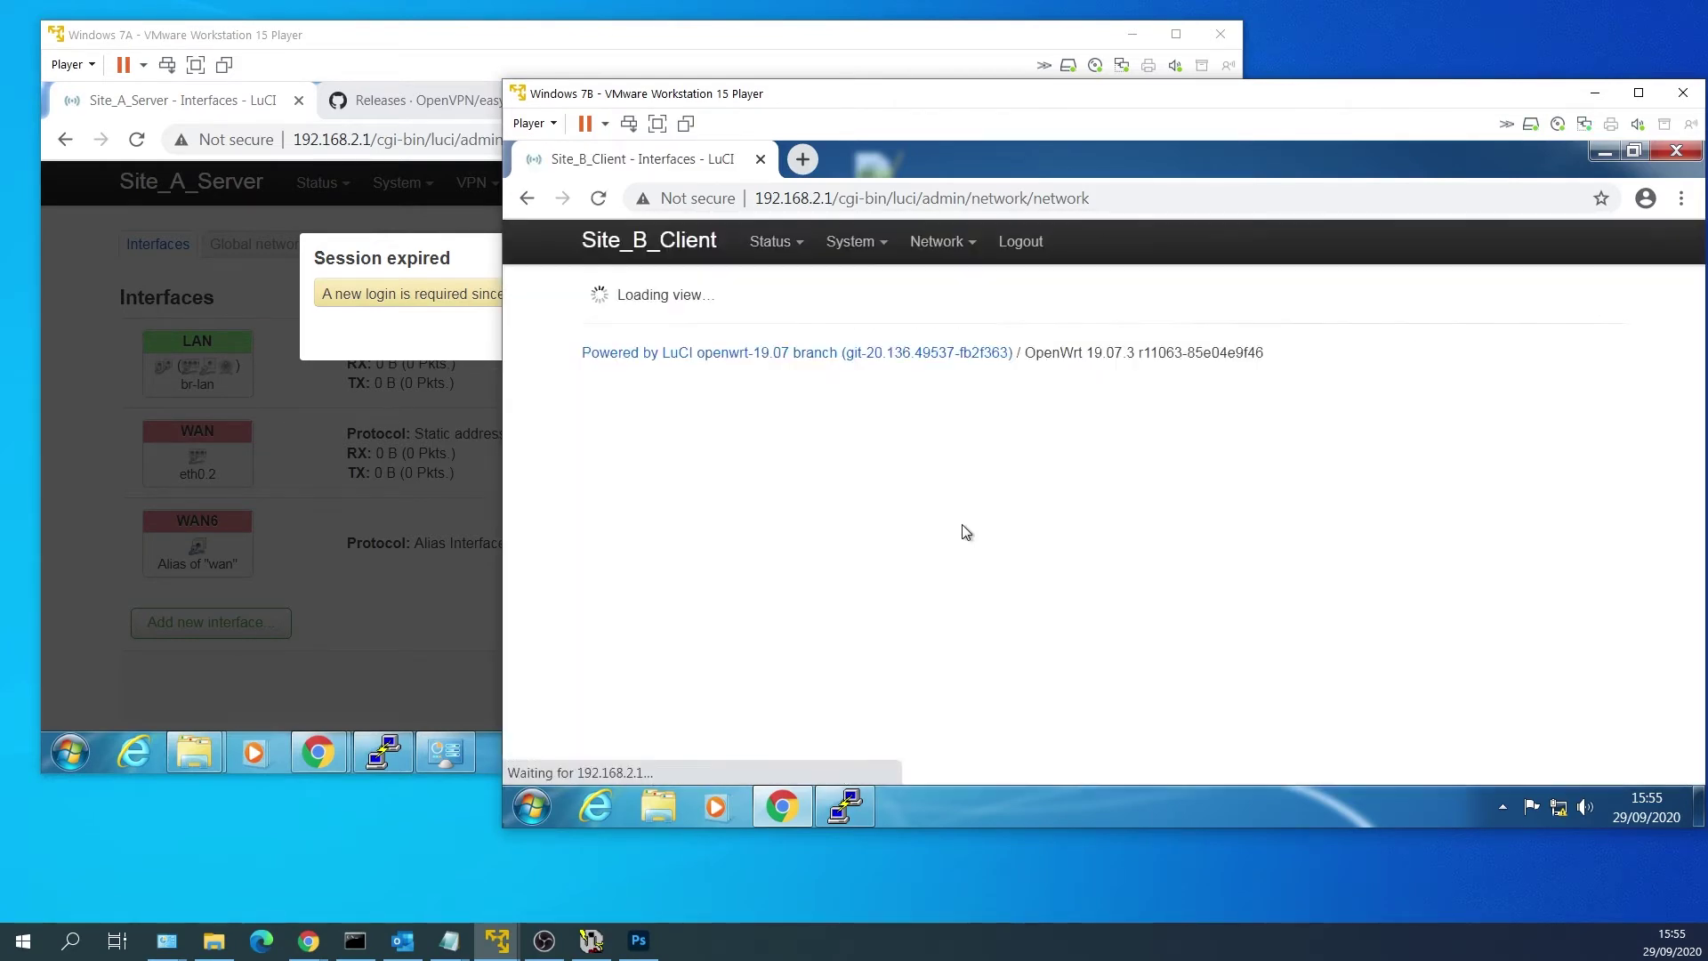
# Change the Site B LAN's IPv4 address to 192.168.3.1.
pyautogui.scroll(-2, 957, 524)
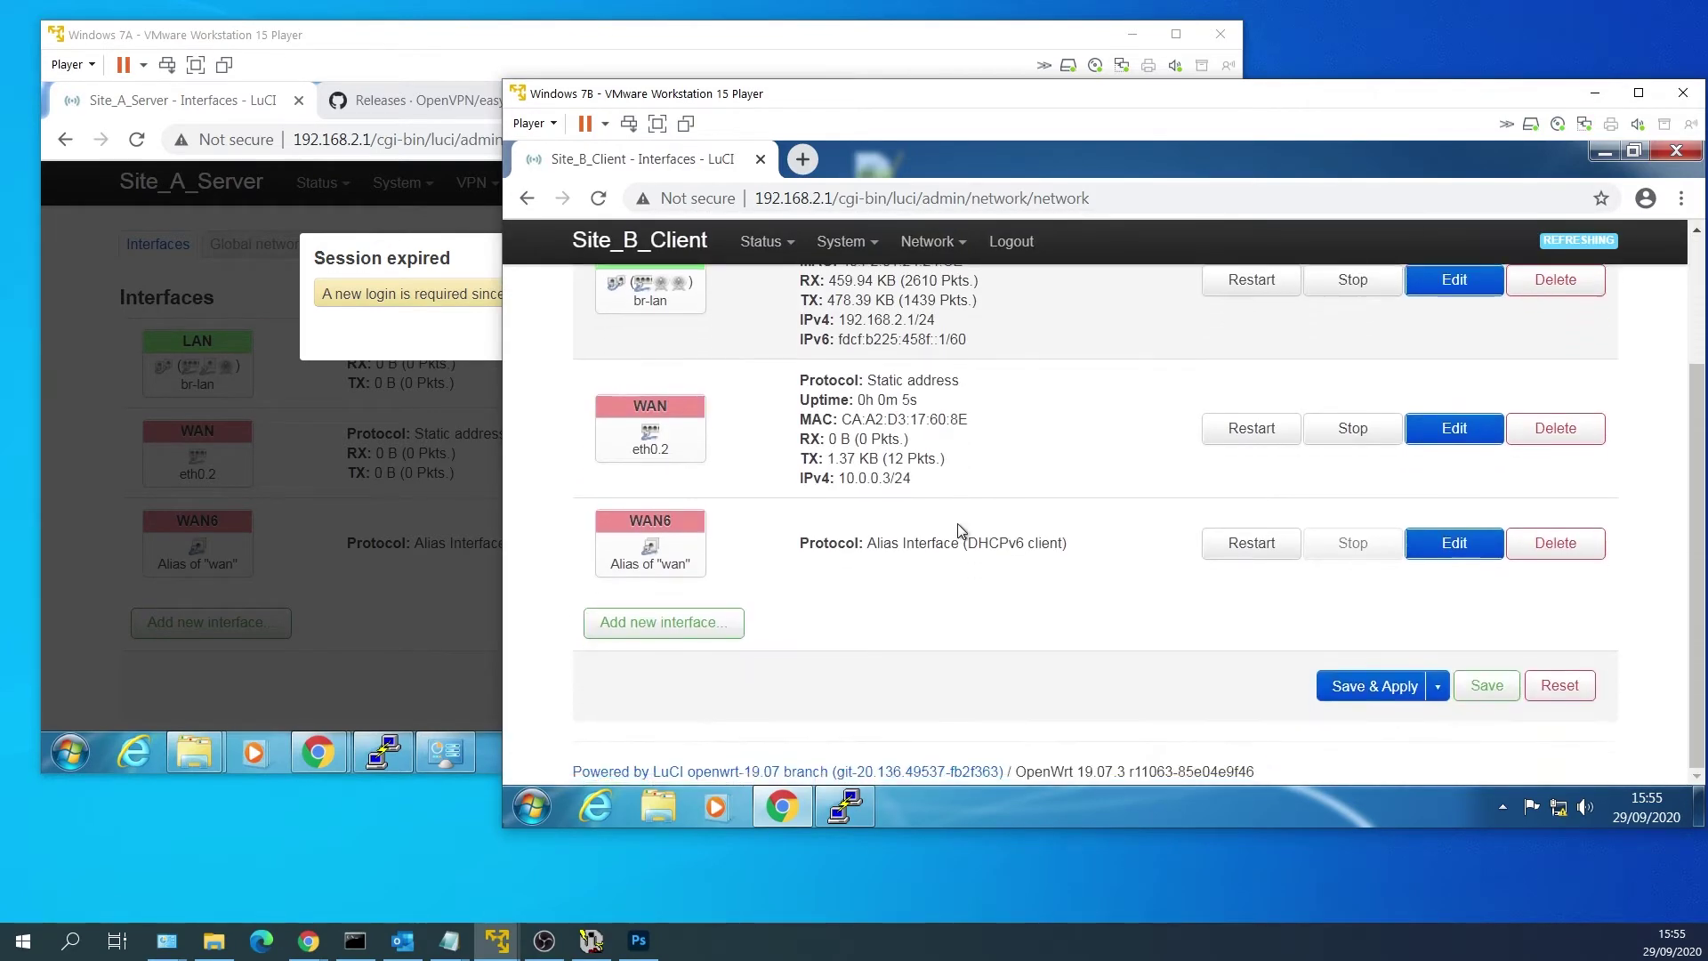
pyautogui.scroll(2, 950, 521)
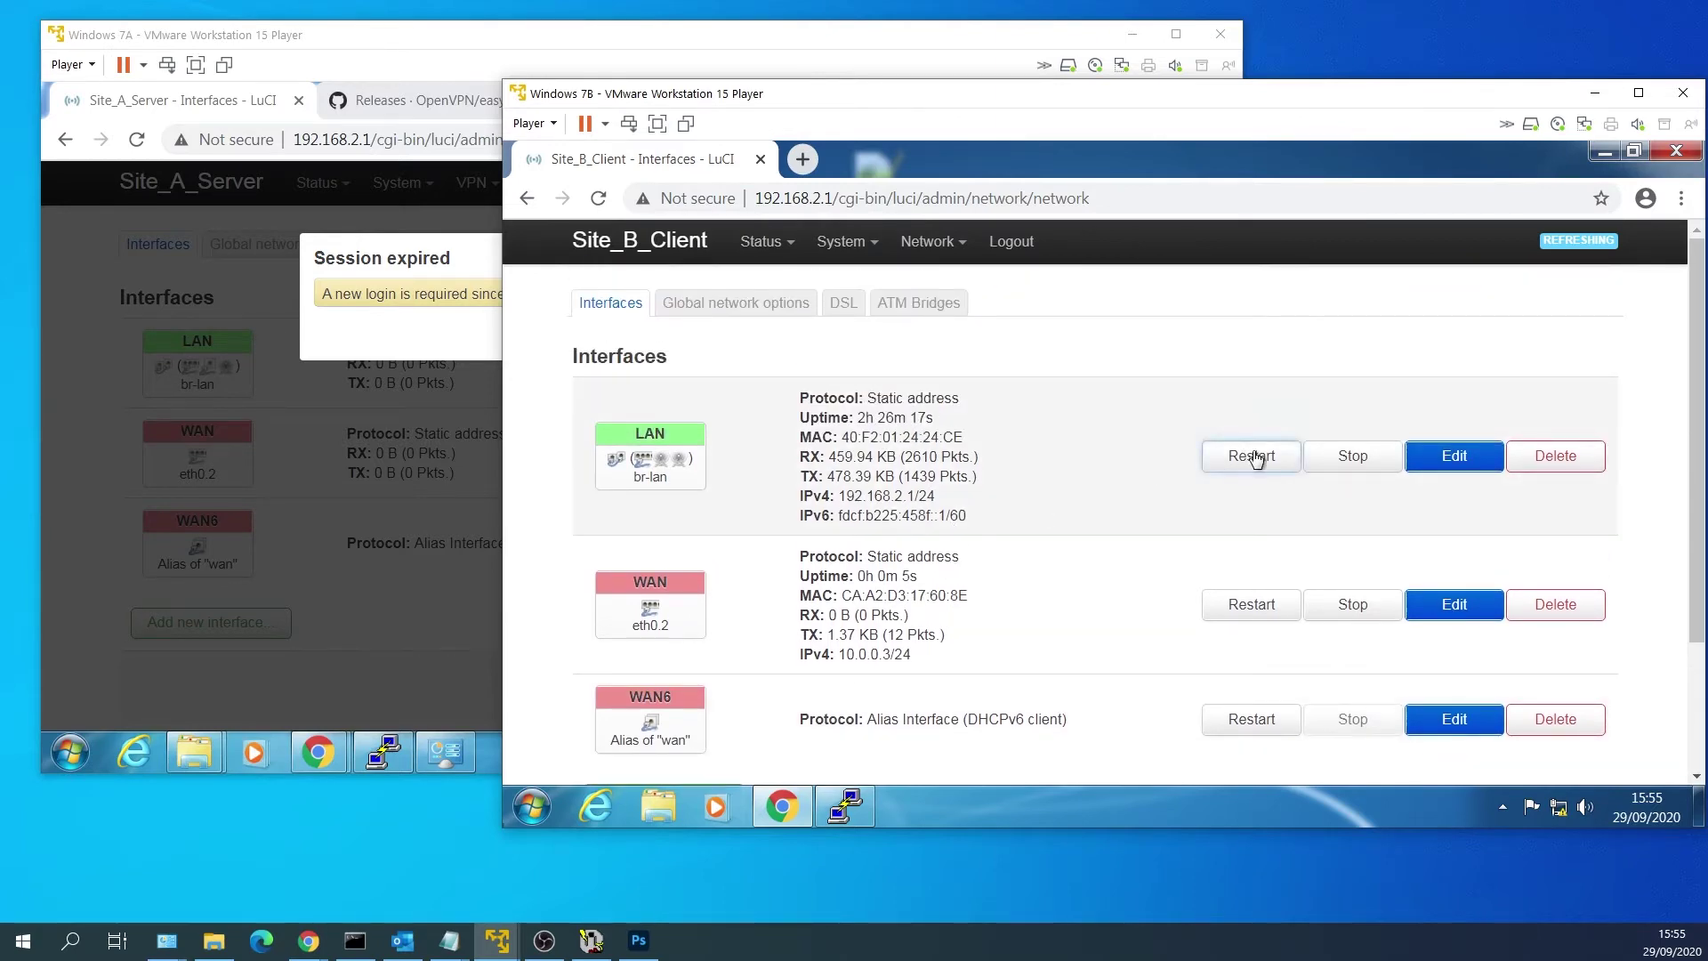
pyautogui.click(1437, 457)
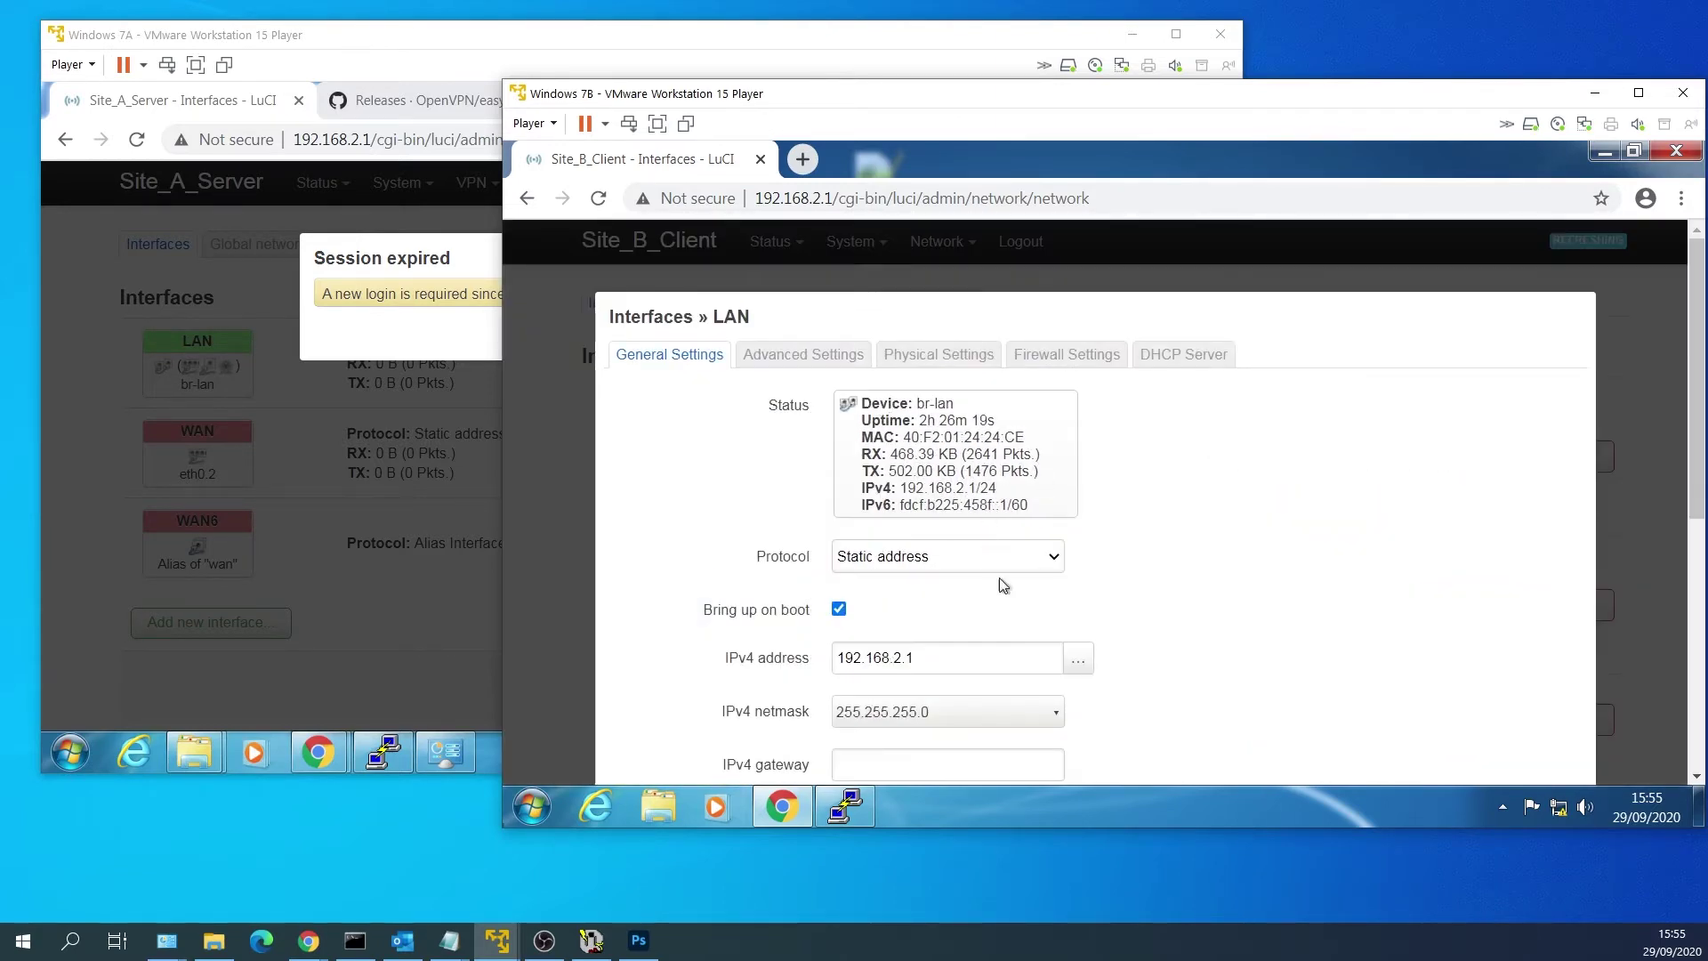
pyautogui.scroll(-3, 999, 578)
pyautogui.click(906, 436)
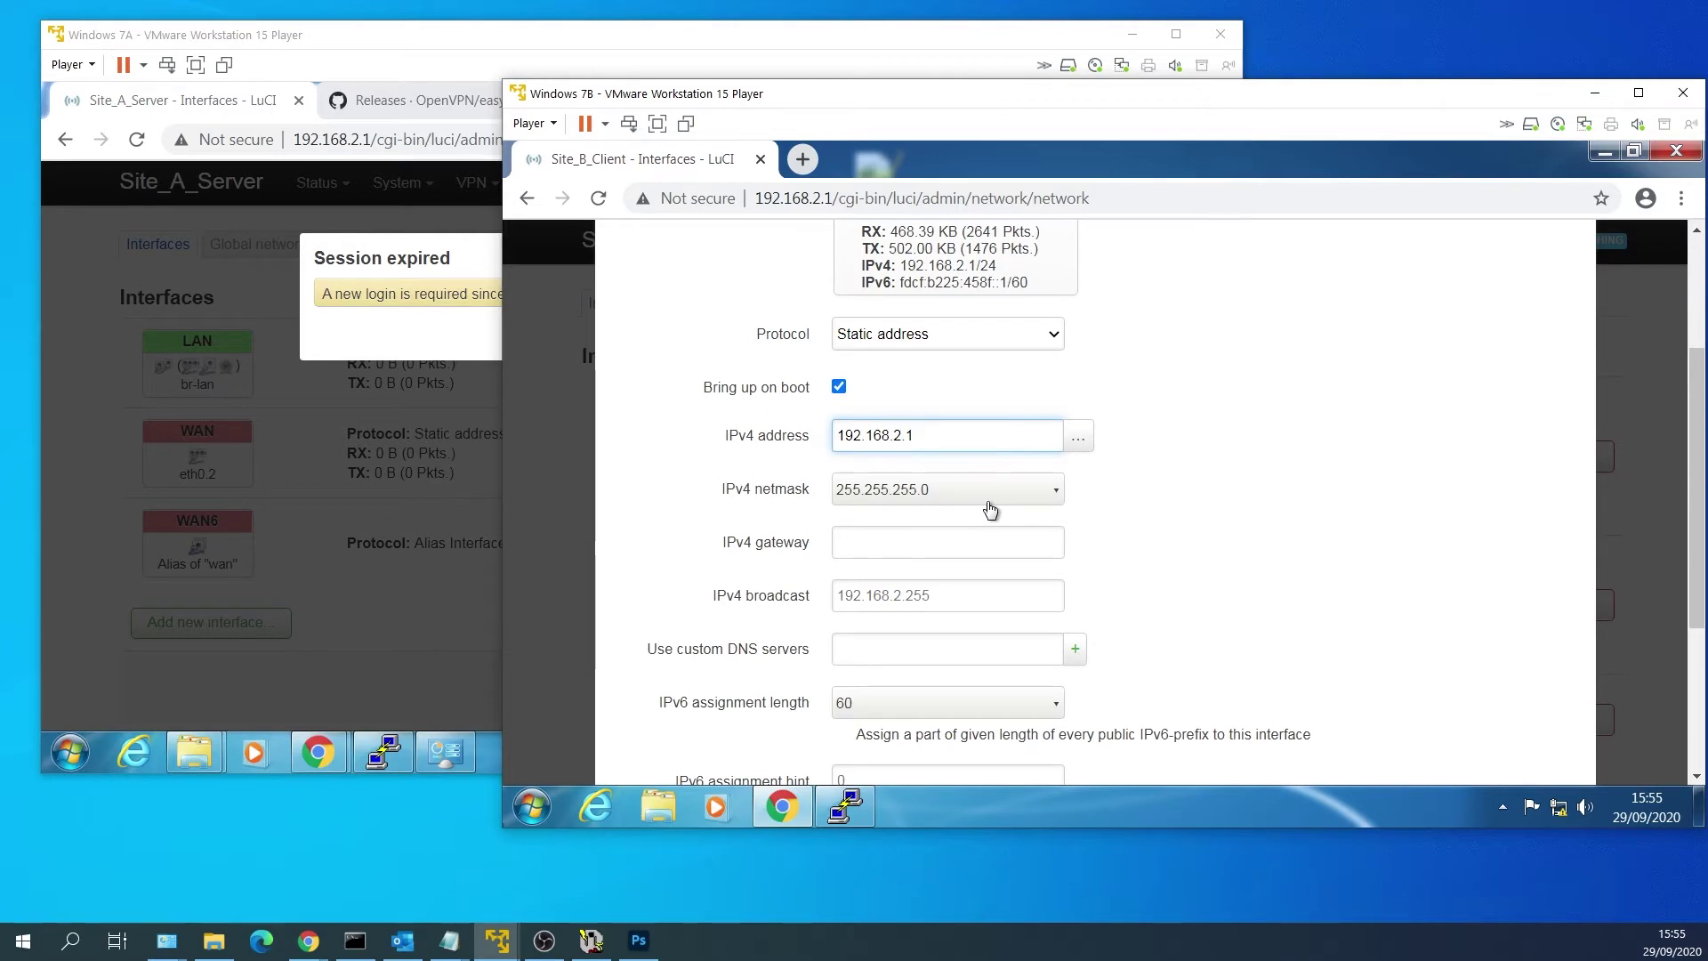
pyautogui.write('.3')
pyautogui.scroll(-5, 1147, 471)
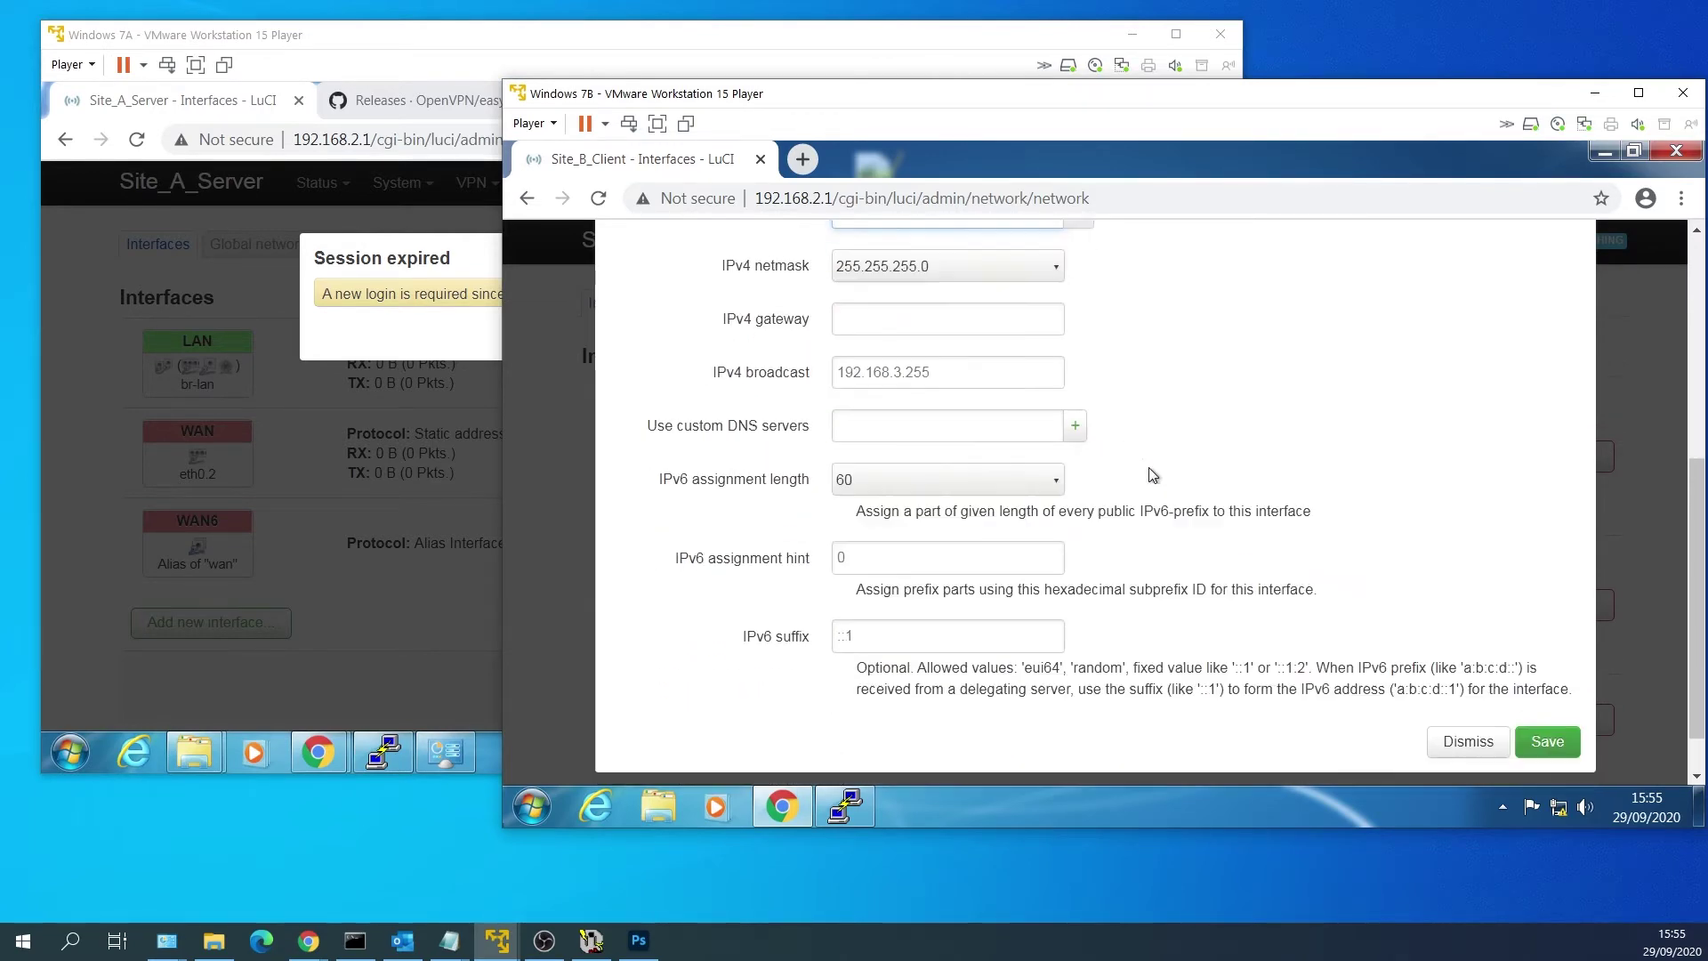
pyautogui.scroll(10, 1148, 471)
# Tick Force in the LAN DHCP Server advanced settings, then save and apply the changes.
pyautogui.click(831, 360)
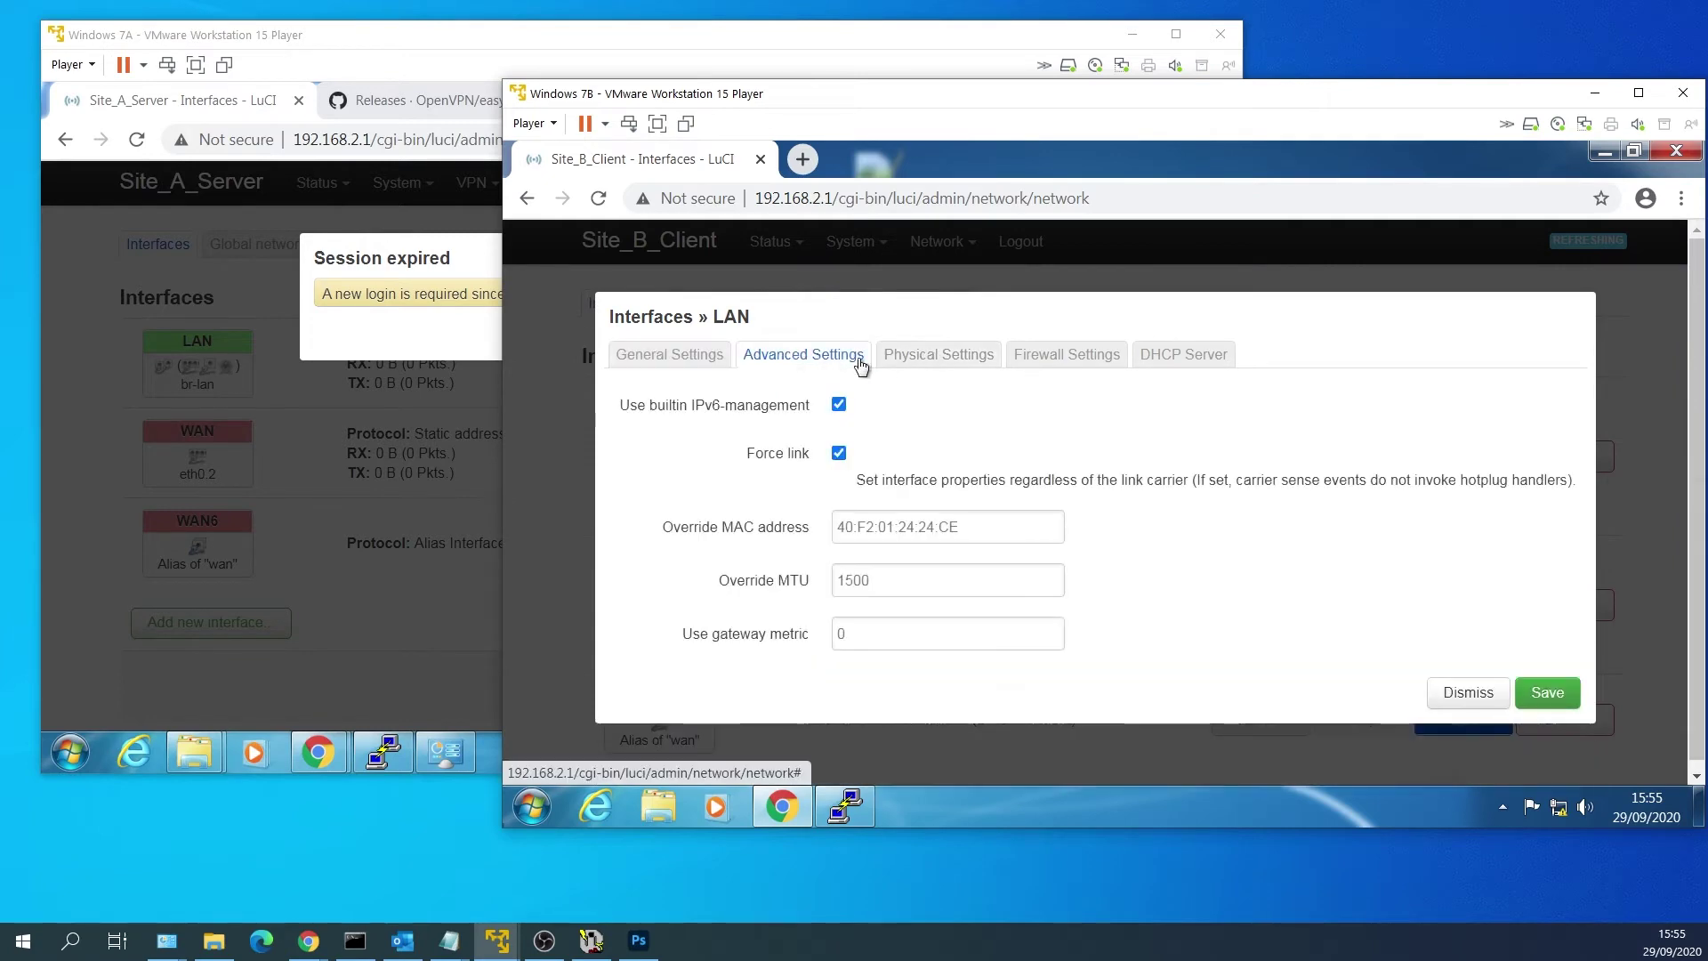
pyautogui.click(981, 357)
pyautogui.click(1063, 354)
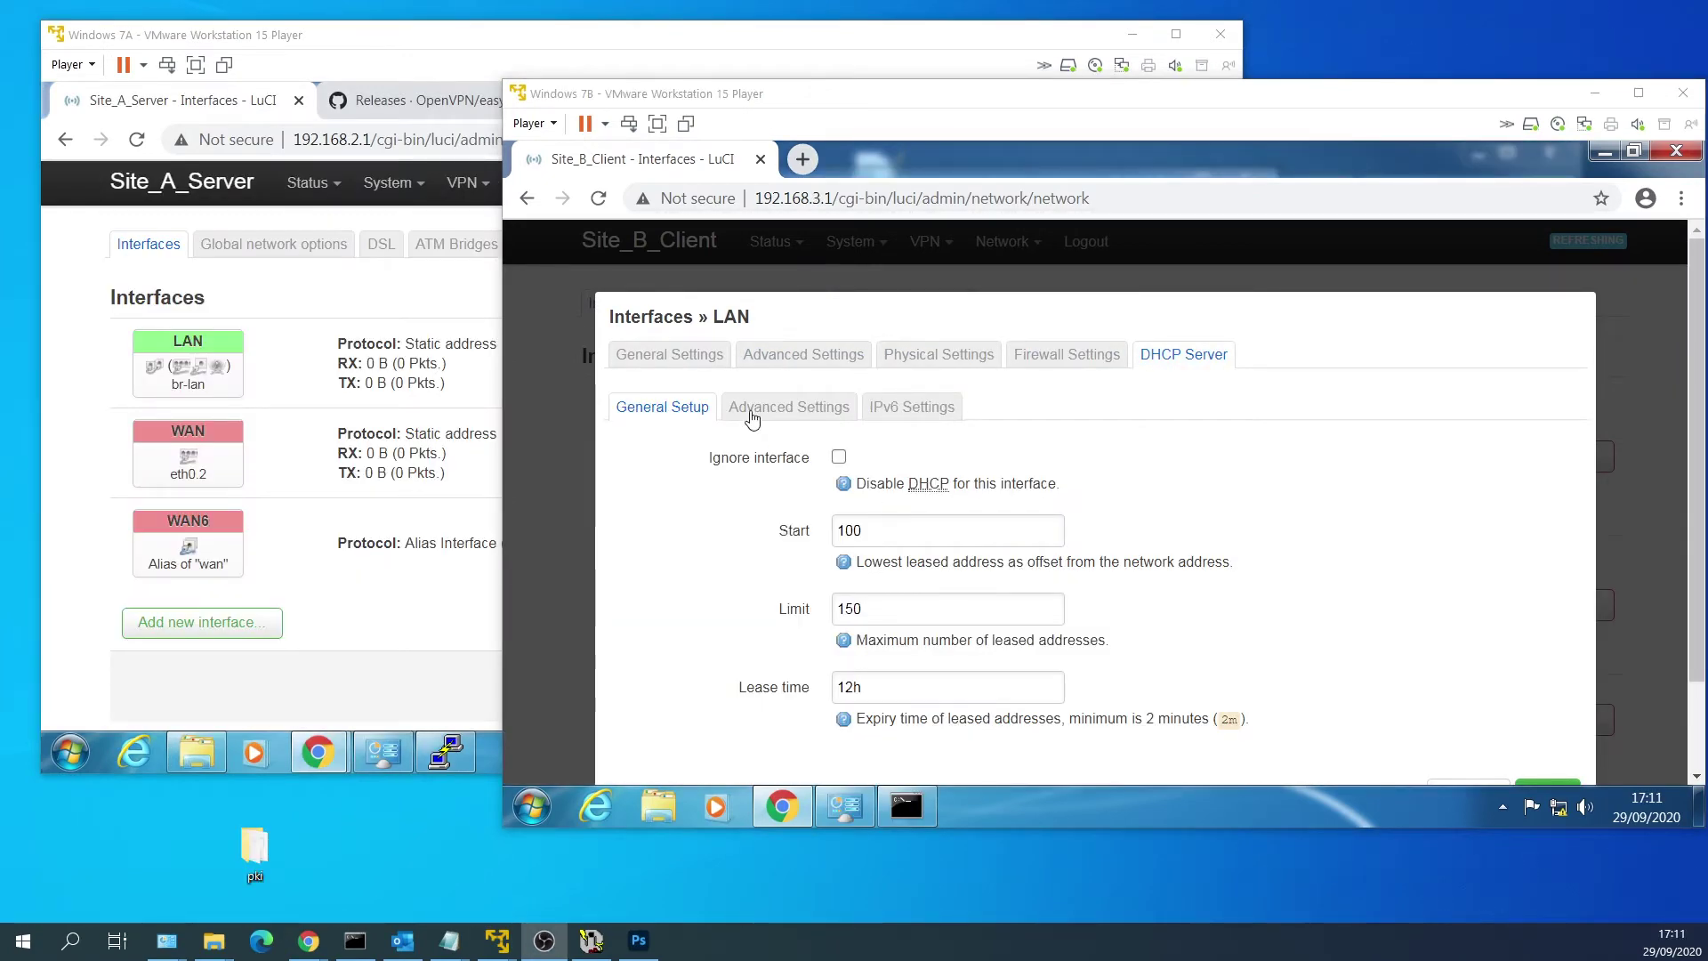
pyautogui.click(752, 419)
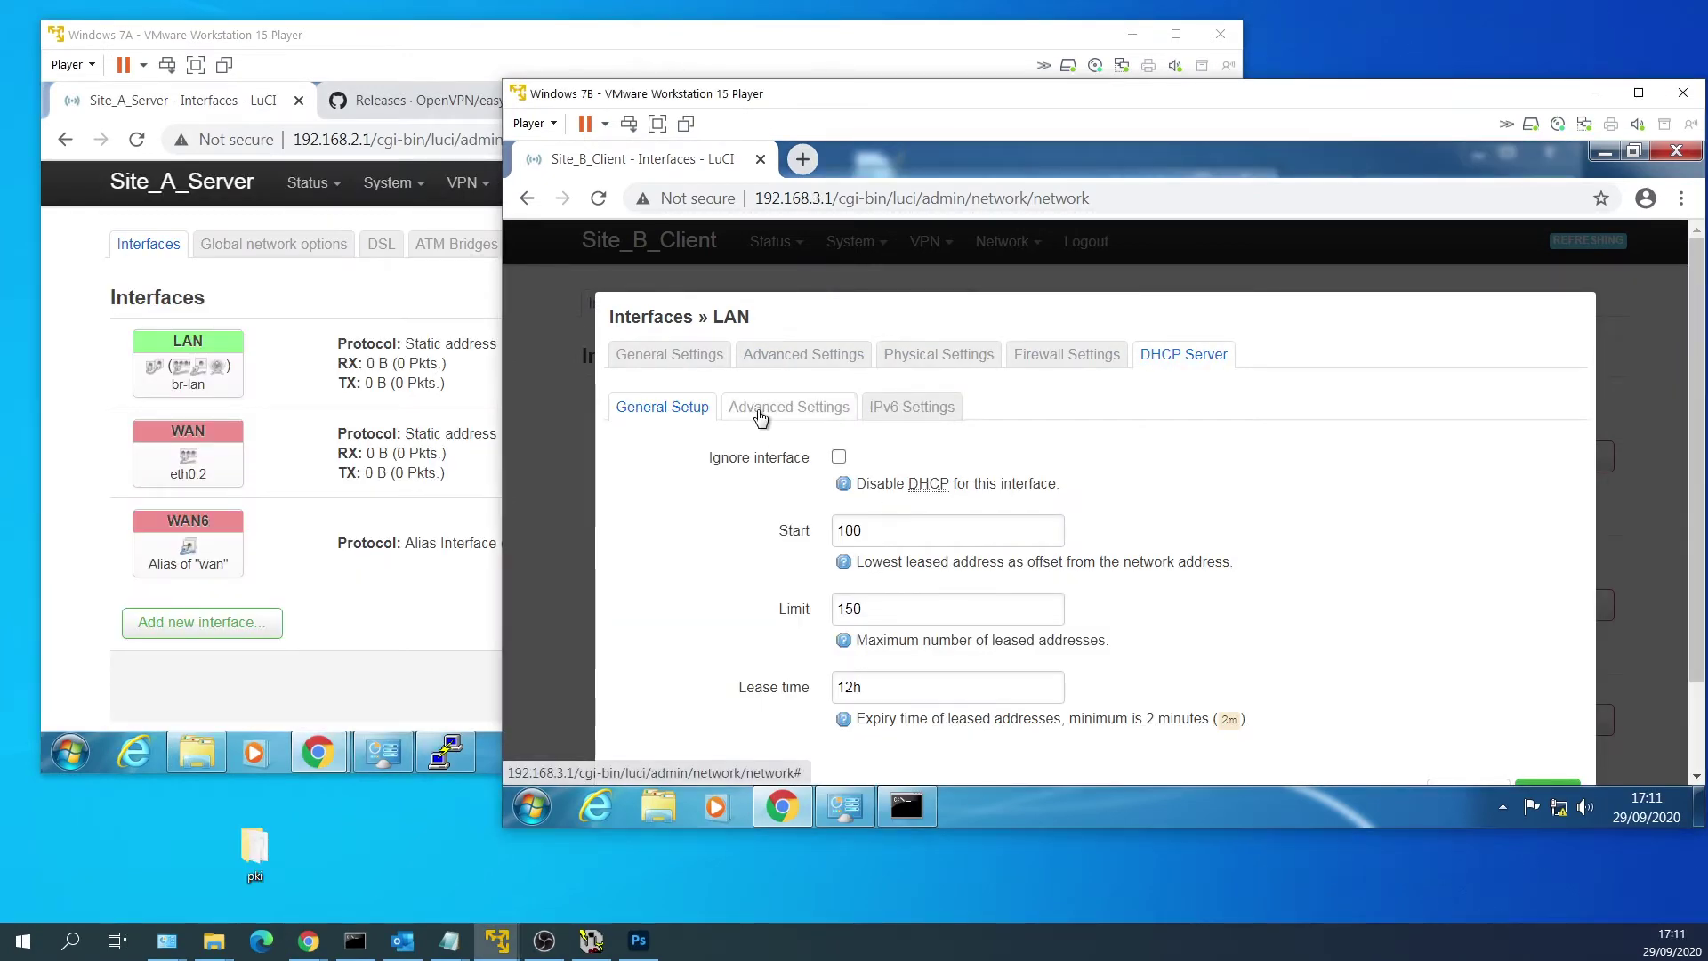
pyautogui.click(768, 411)
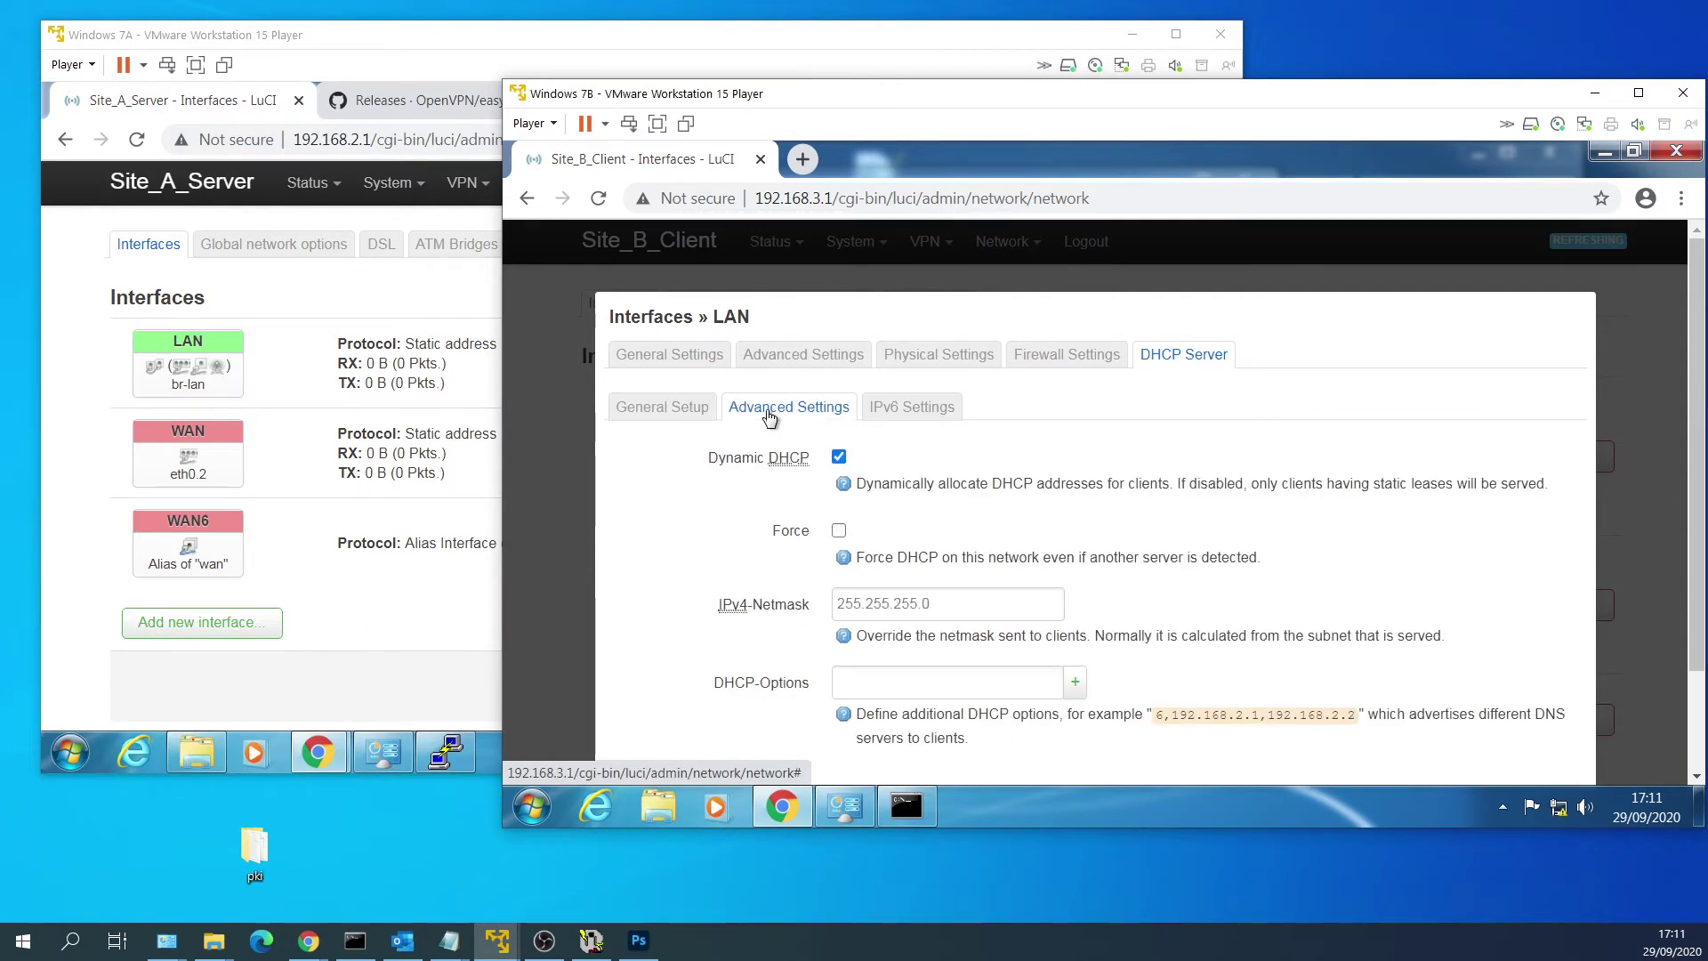
pyautogui.click(839, 531)
pyautogui.scroll(-2, 1209, 516)
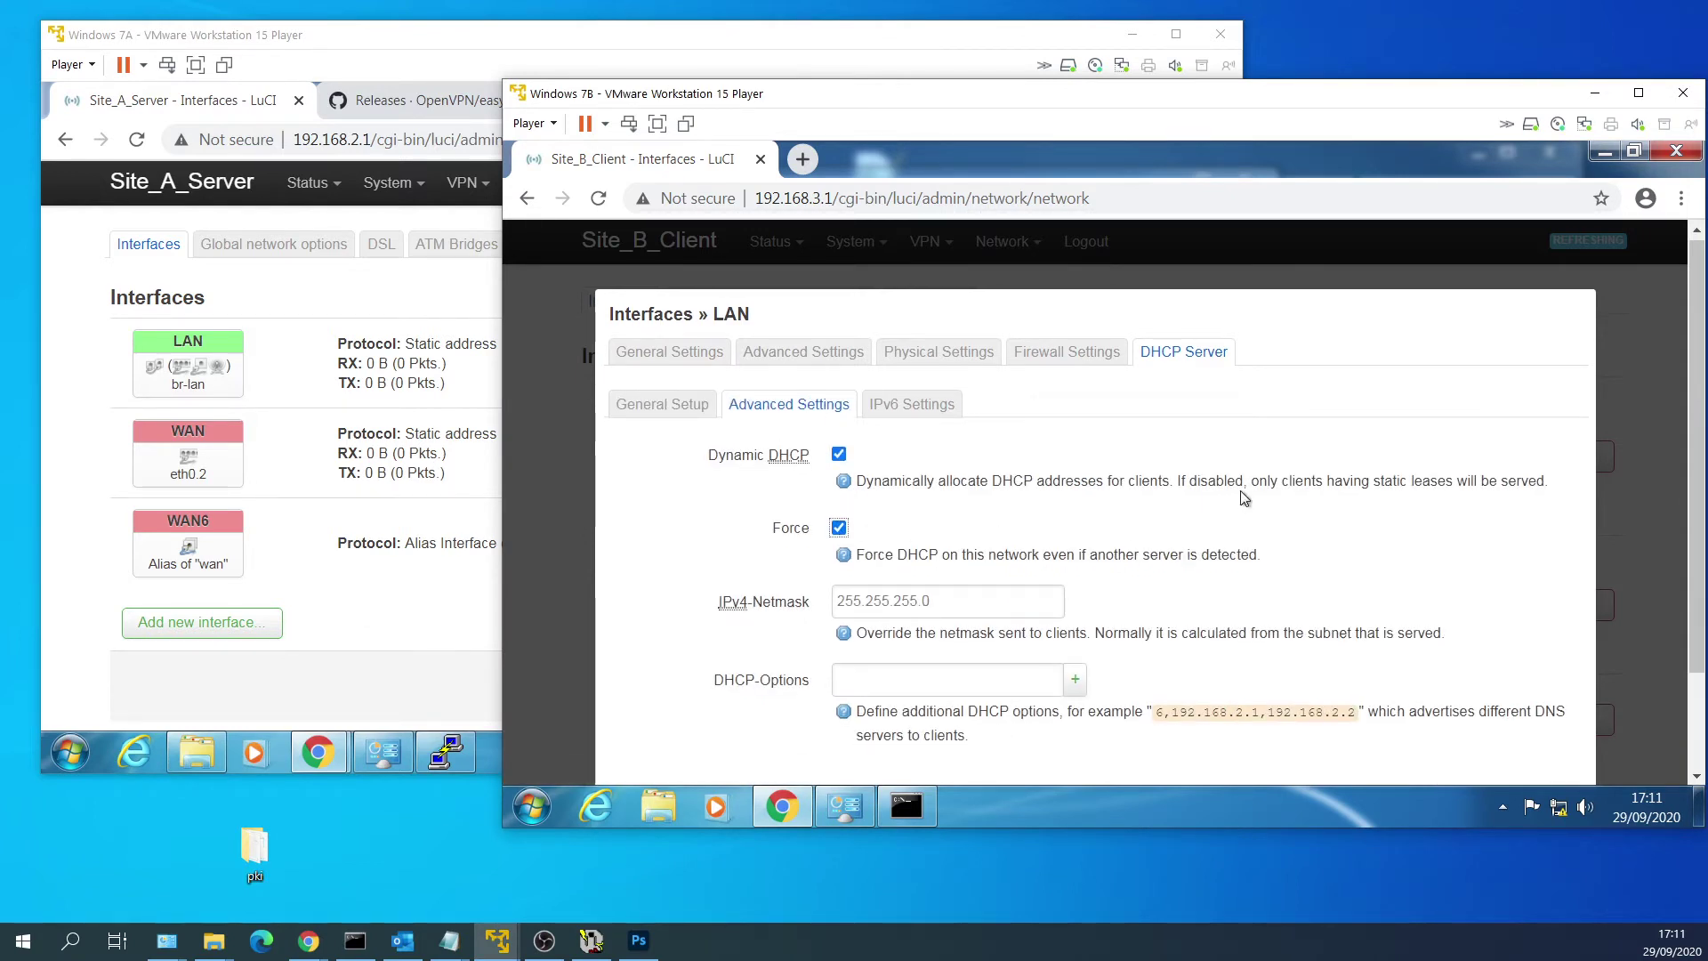
pyautogui.click(1549, 685)
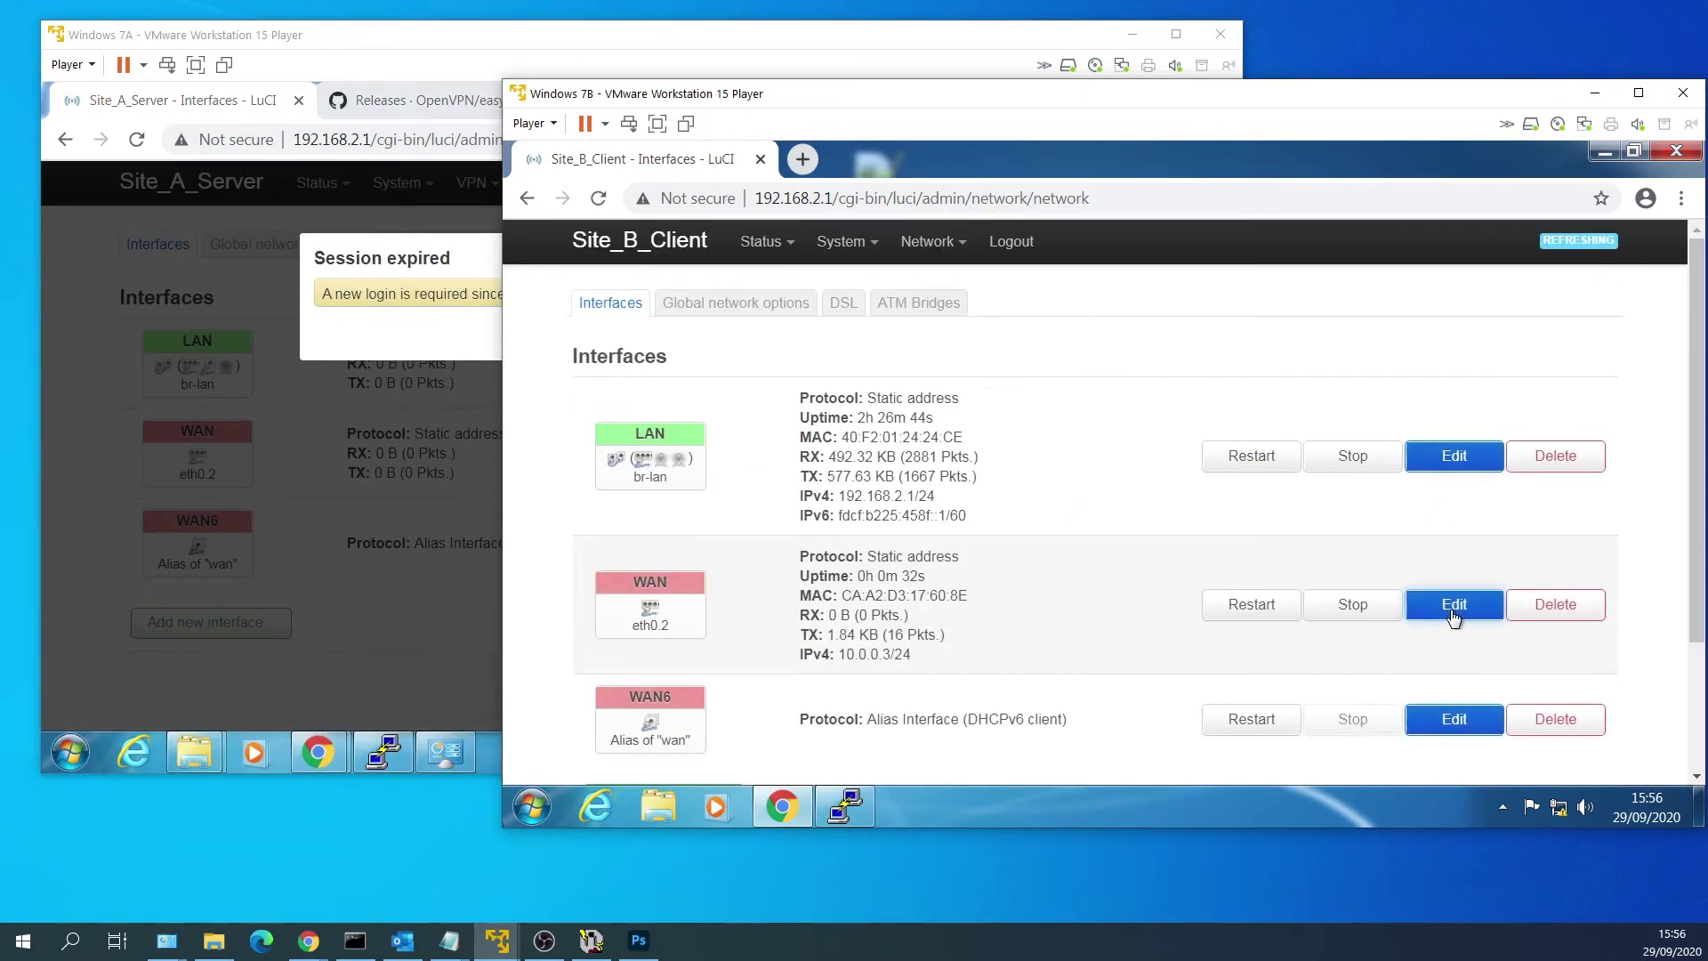
pyautogui.scroll(-2, 1452, 610)
pyautogui.click(1401, 683)
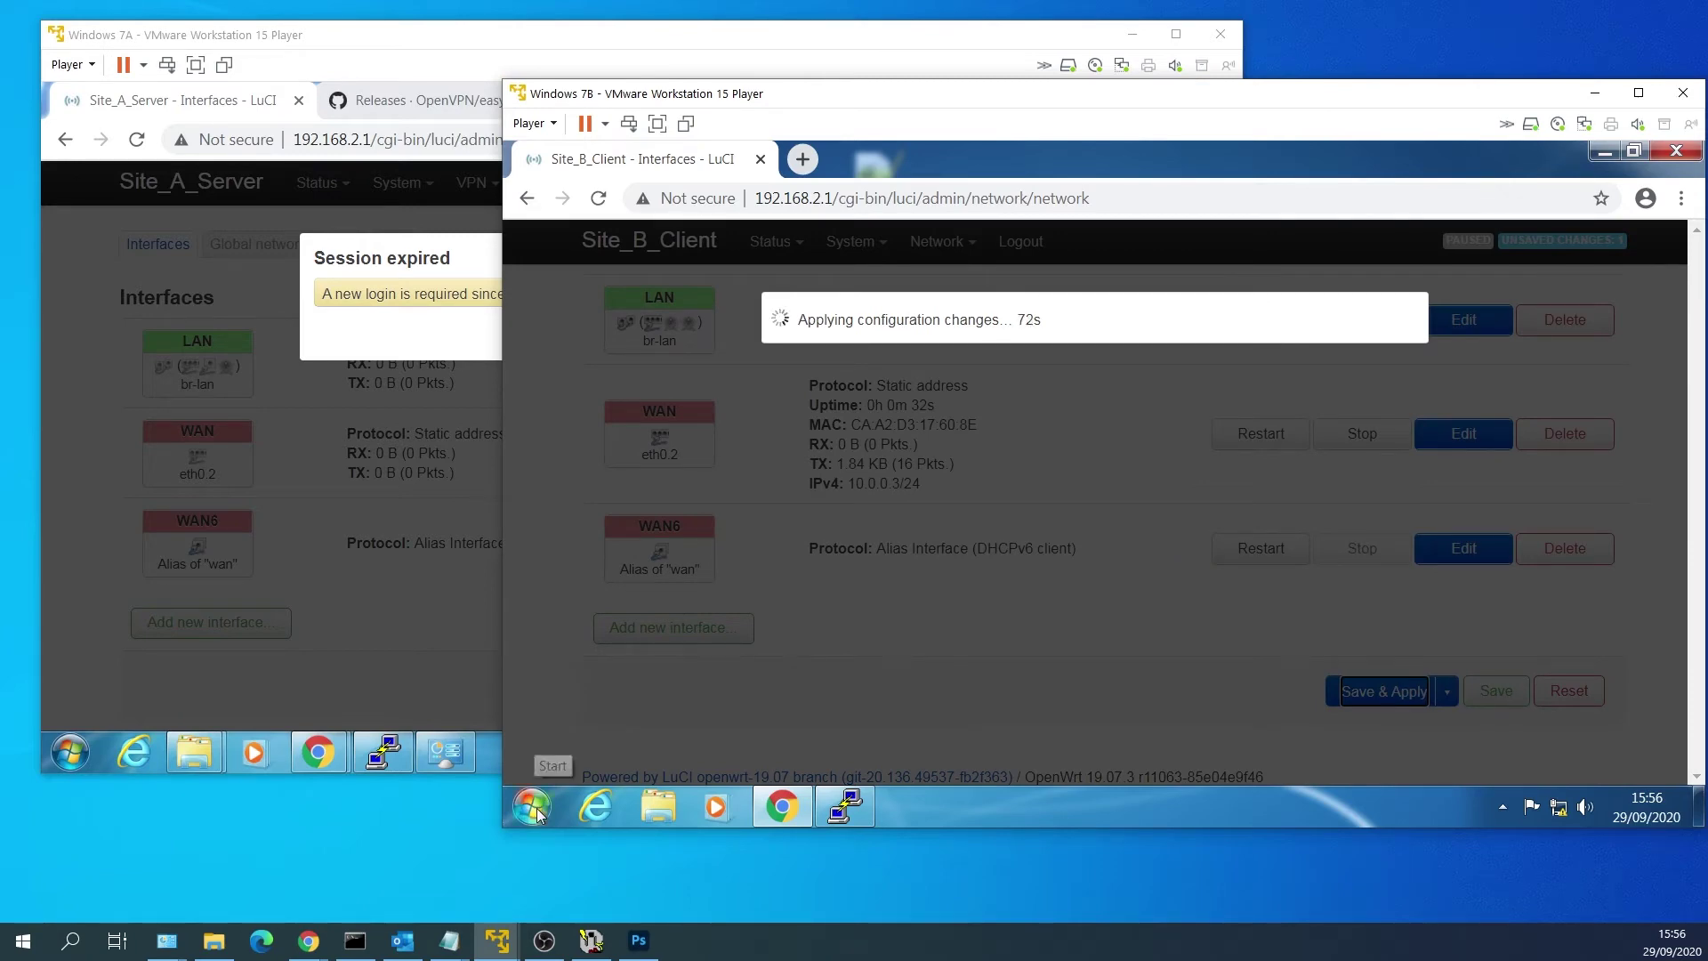
pyautogui.click(531, 806)
# Give Local Area Connection static IPv4 192.168.3.10, mask 255.255.255.0, gateway 192.168.3.1.
pyautogui.click(772, 591)
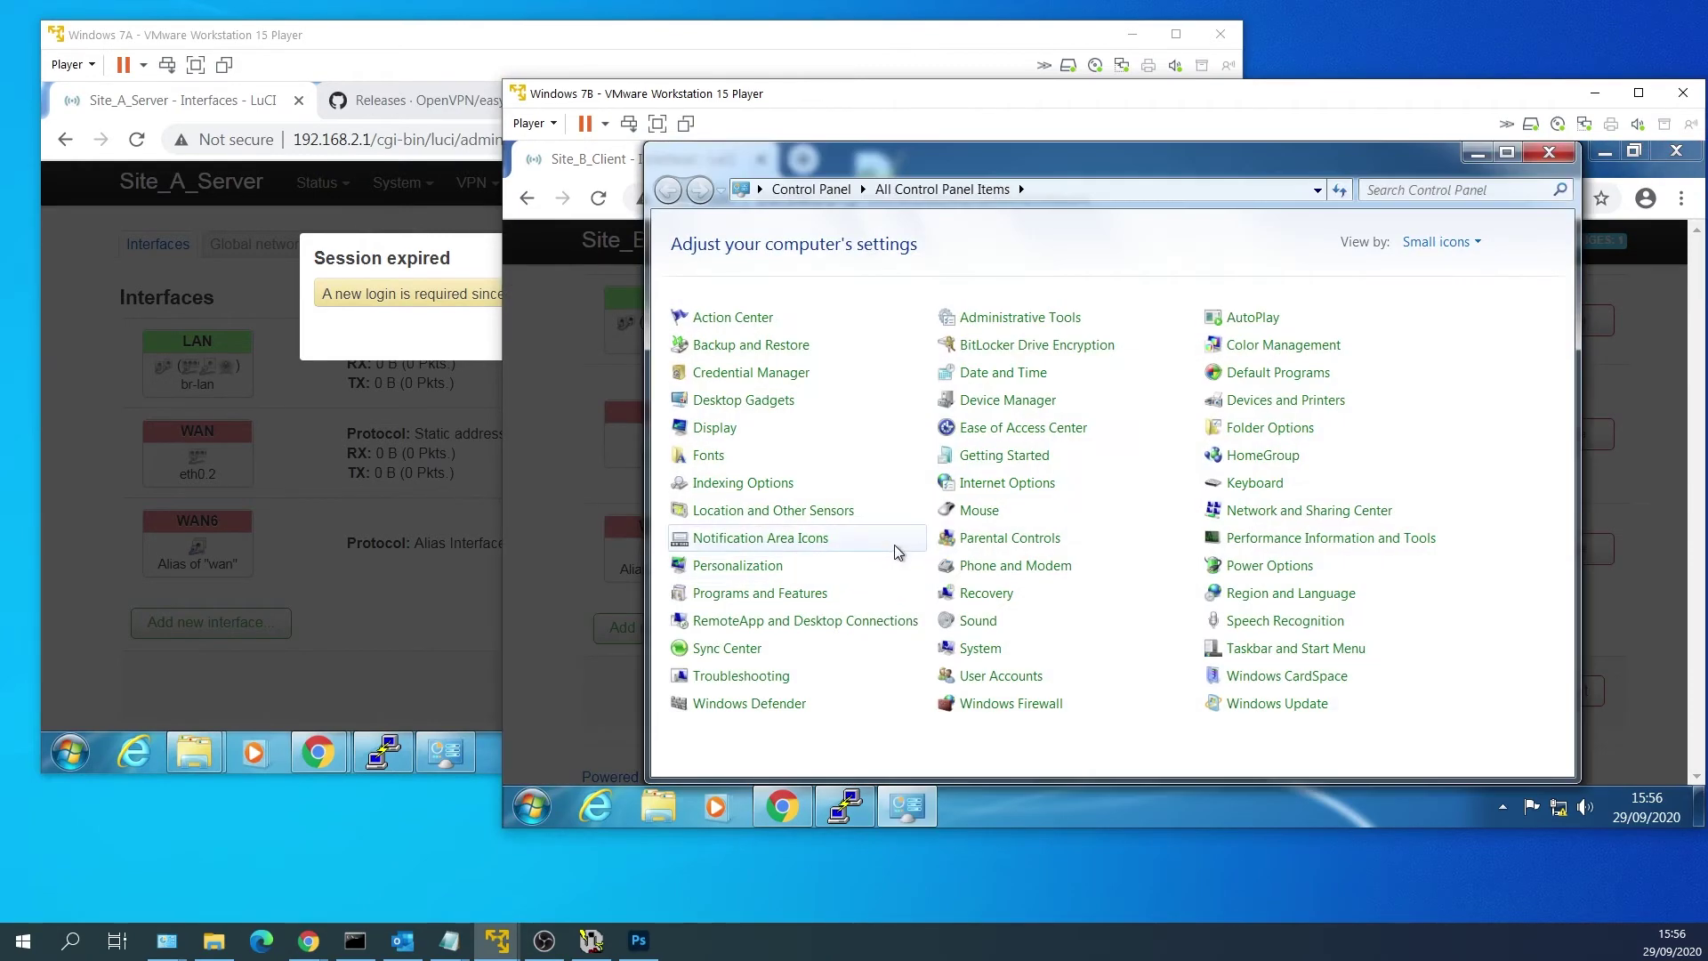
pyautogui.click(1223, 520)
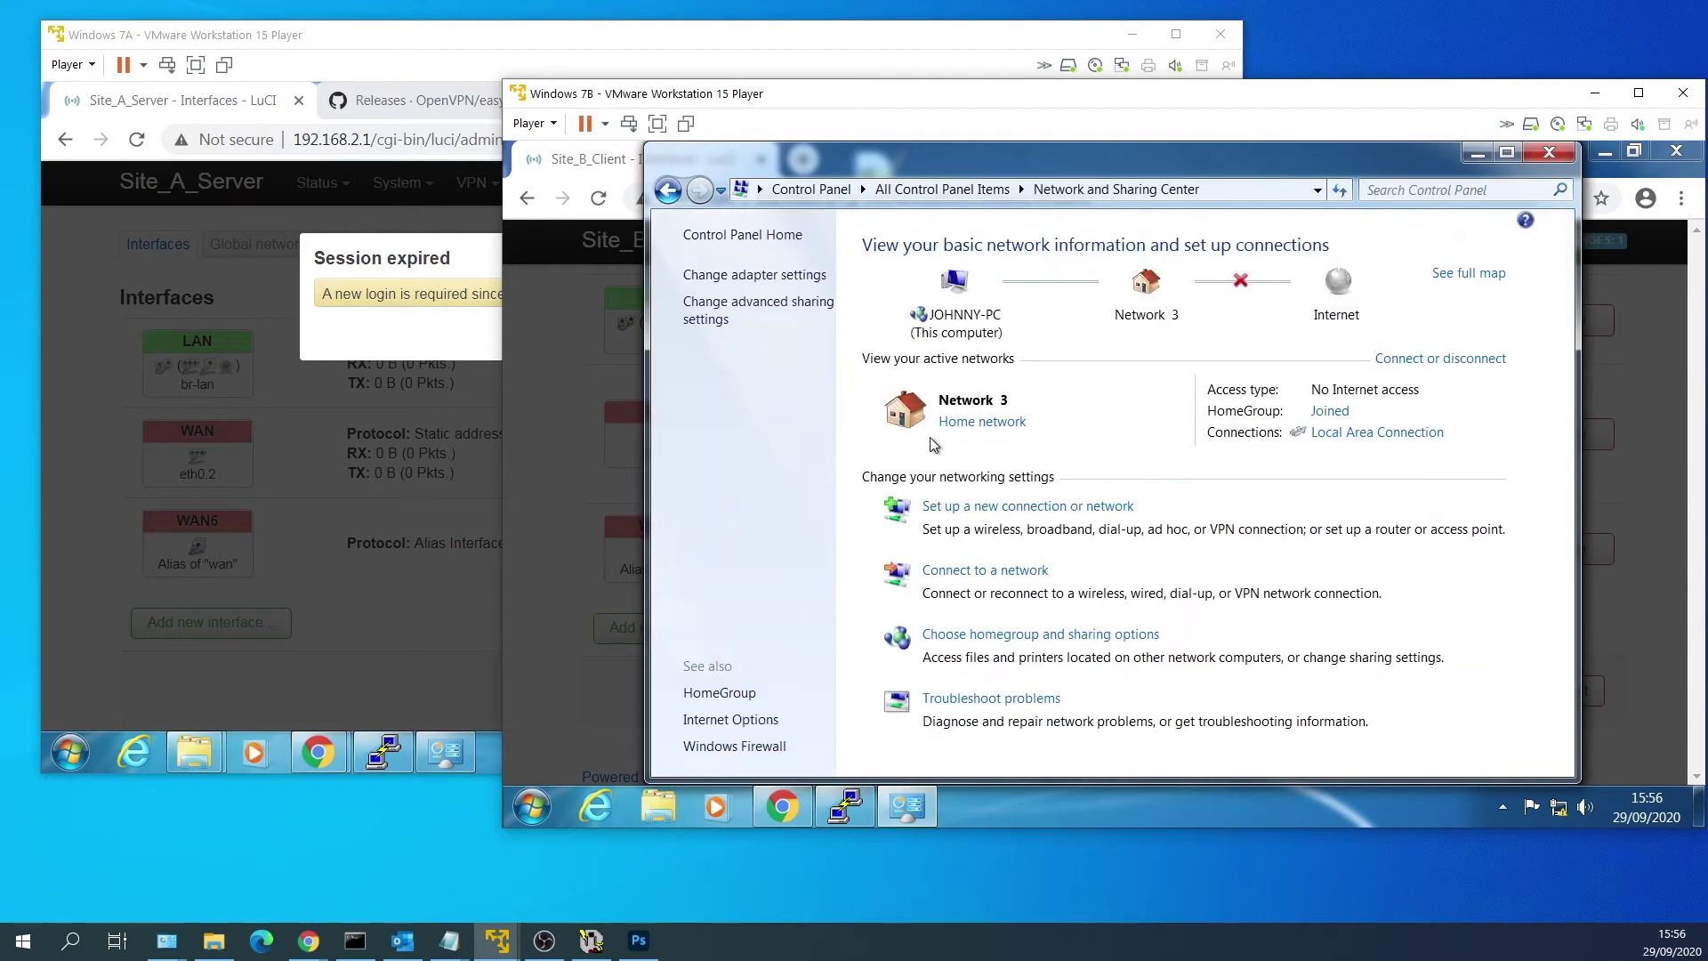
pyautogui.click(789, 277)
pyautogui.rightClick(1028, 281)
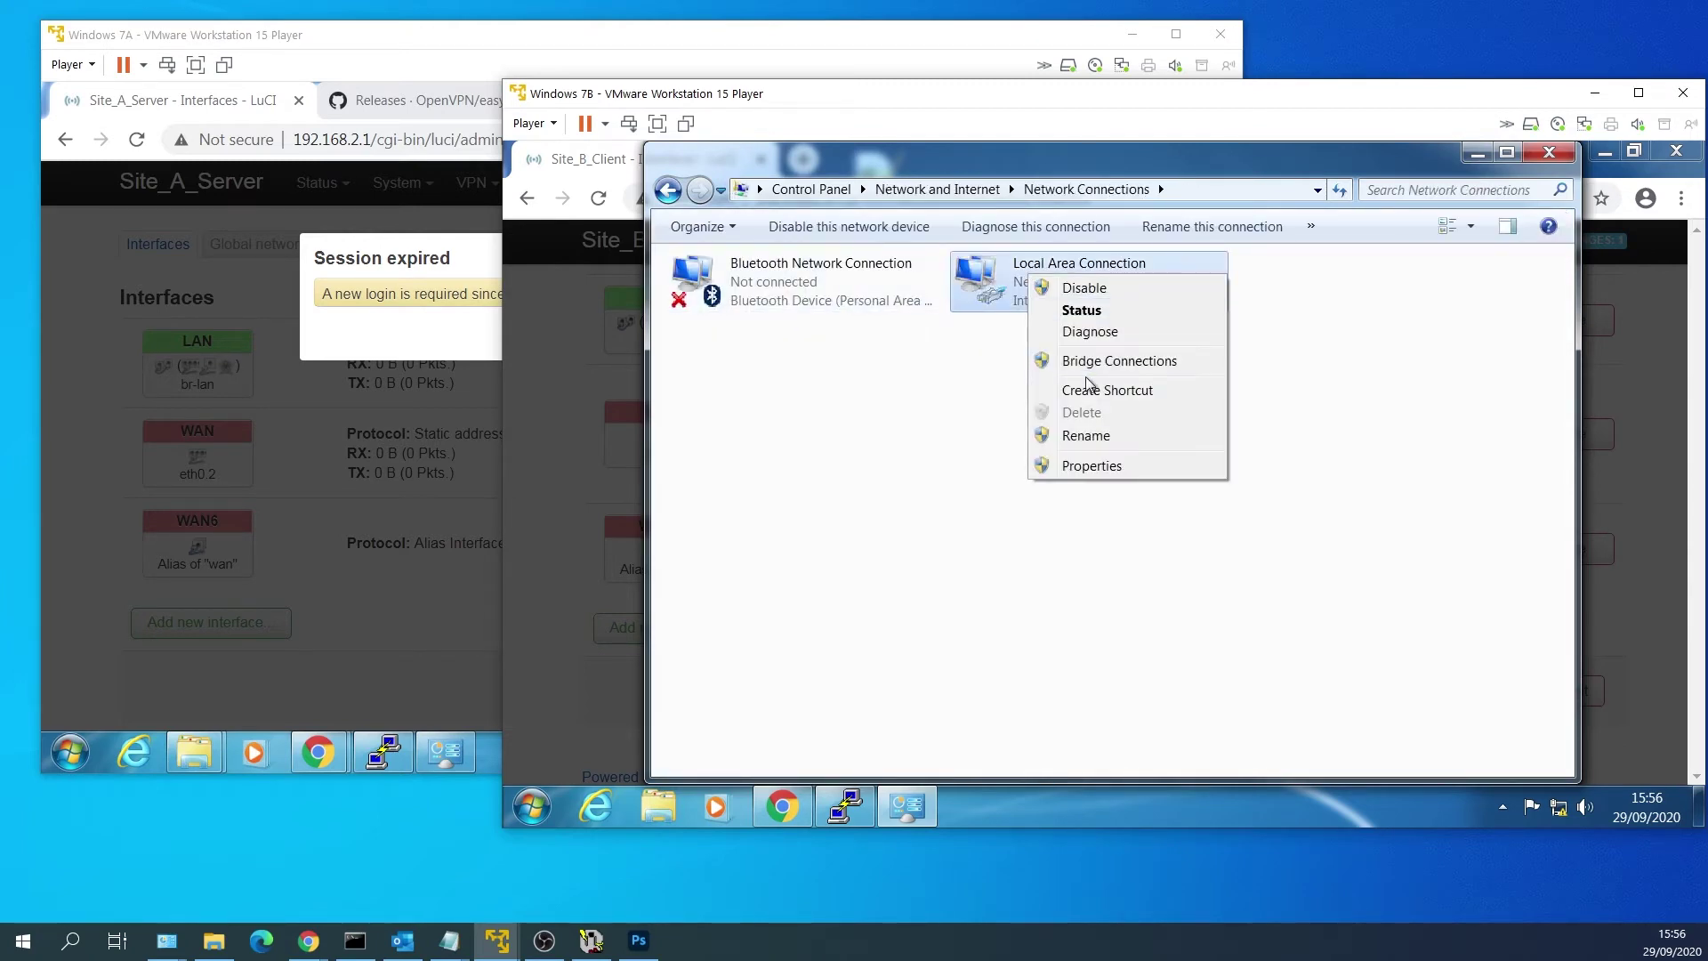
pyautogui.click(1112, 465)
pyautogui.click(921, 492)
pyautogui.doubleClick(922, 492)
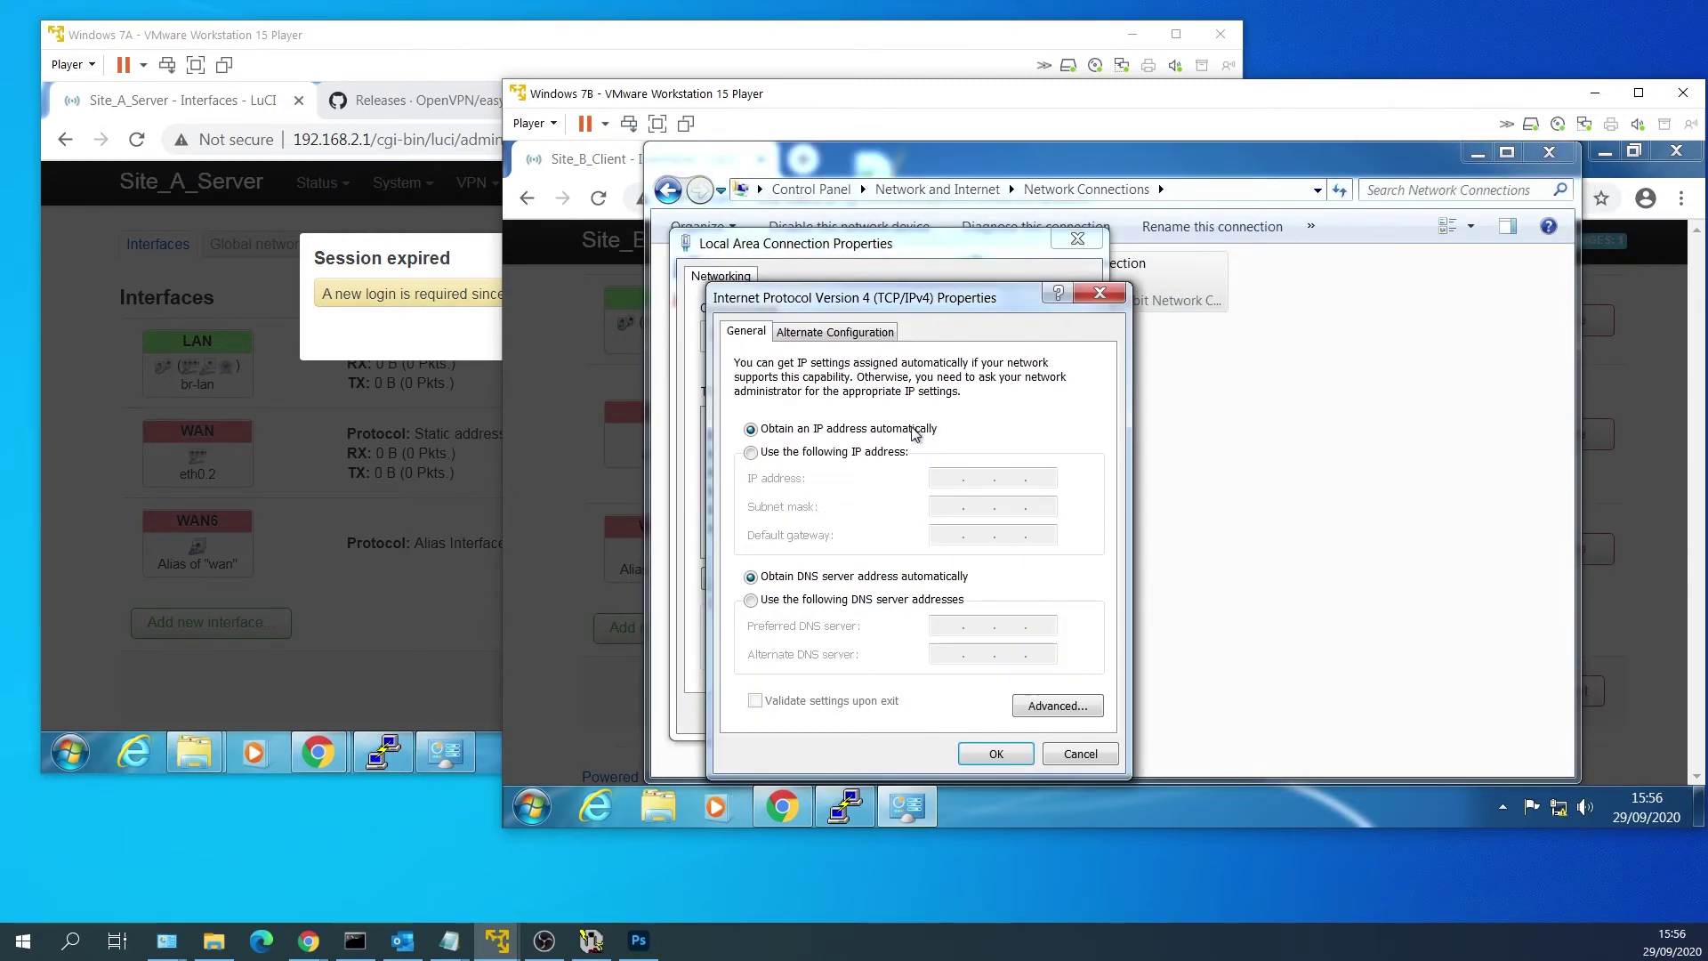
pyautogui.click(900, 454)
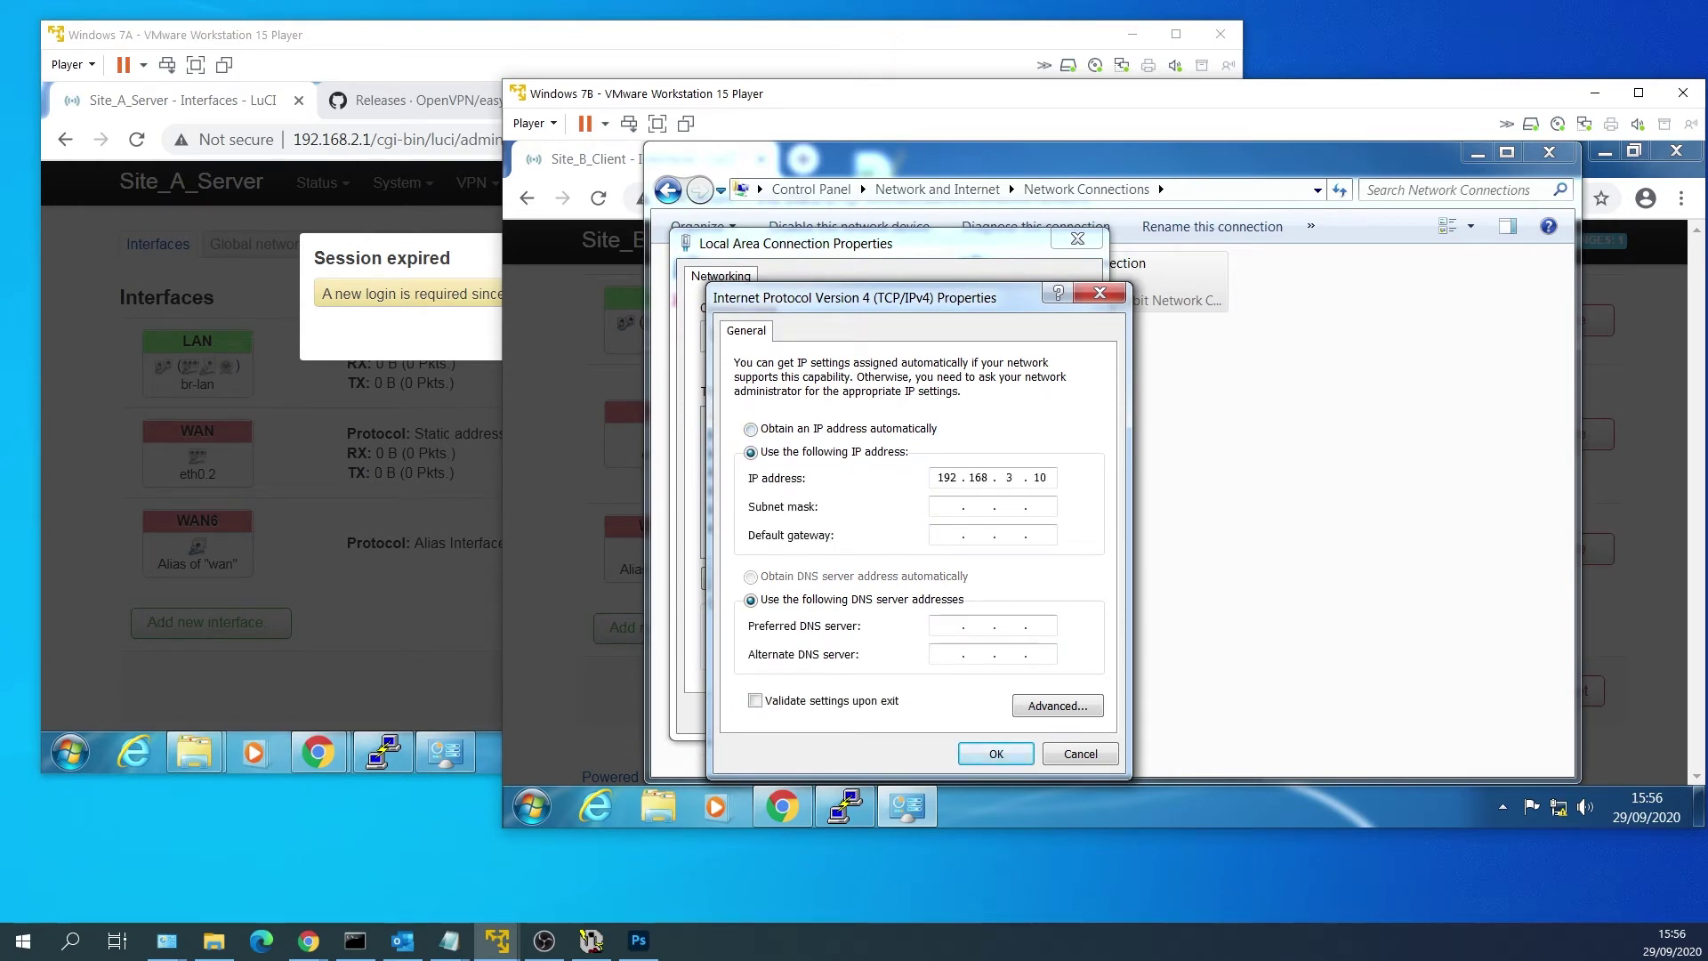
pyautogui.click(947, 533)
pyautogui.click(996, 754)
pyautogui.click(969, 712)
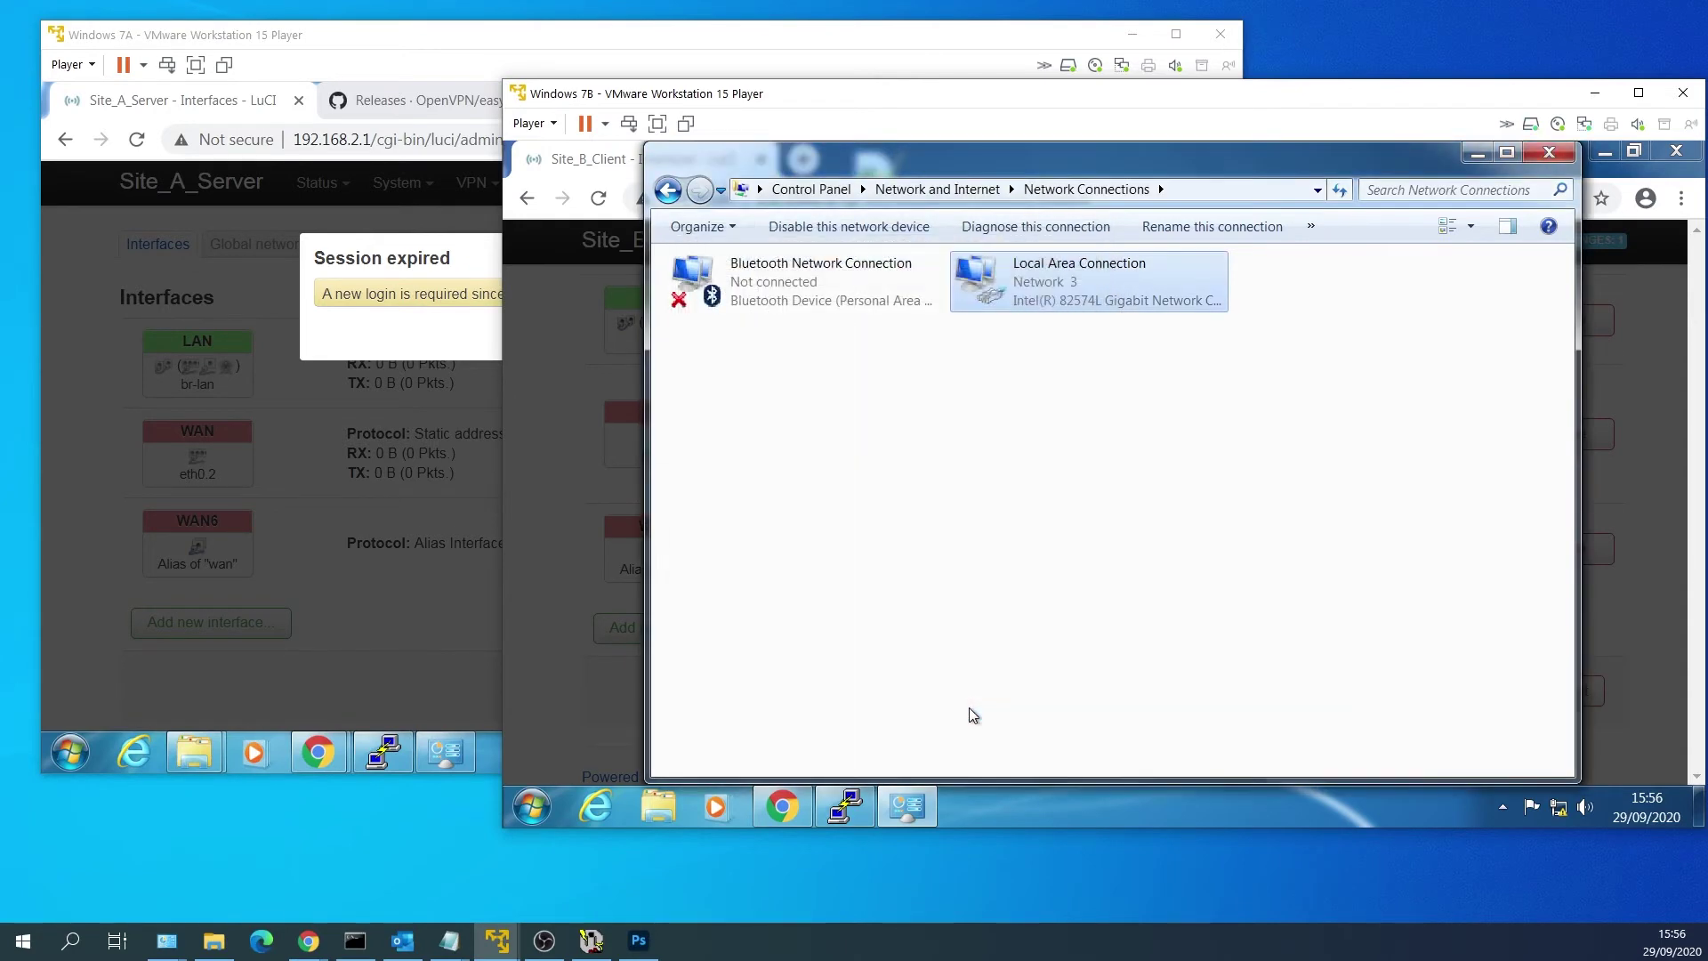
# Reload Site_B_Client's LuCI in Chrome at the new address 192.168.3.1.
pyautogui.click(576, 594)
pyautogui.click(826, 201)
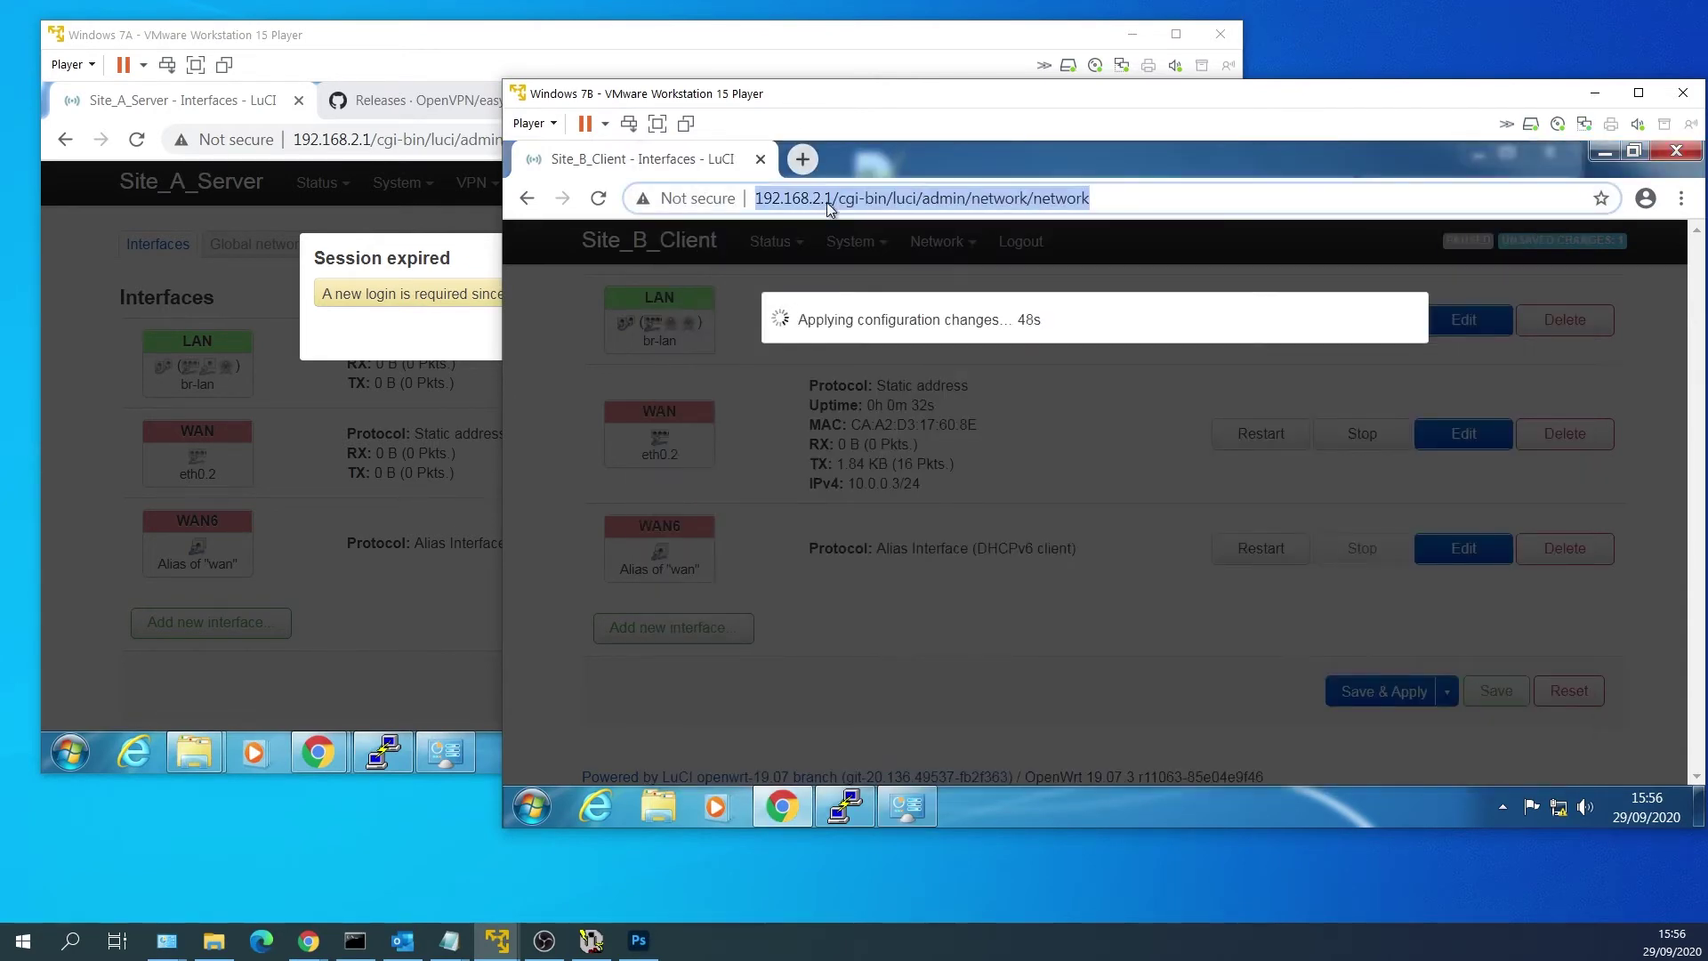
pyautogui.write('192')
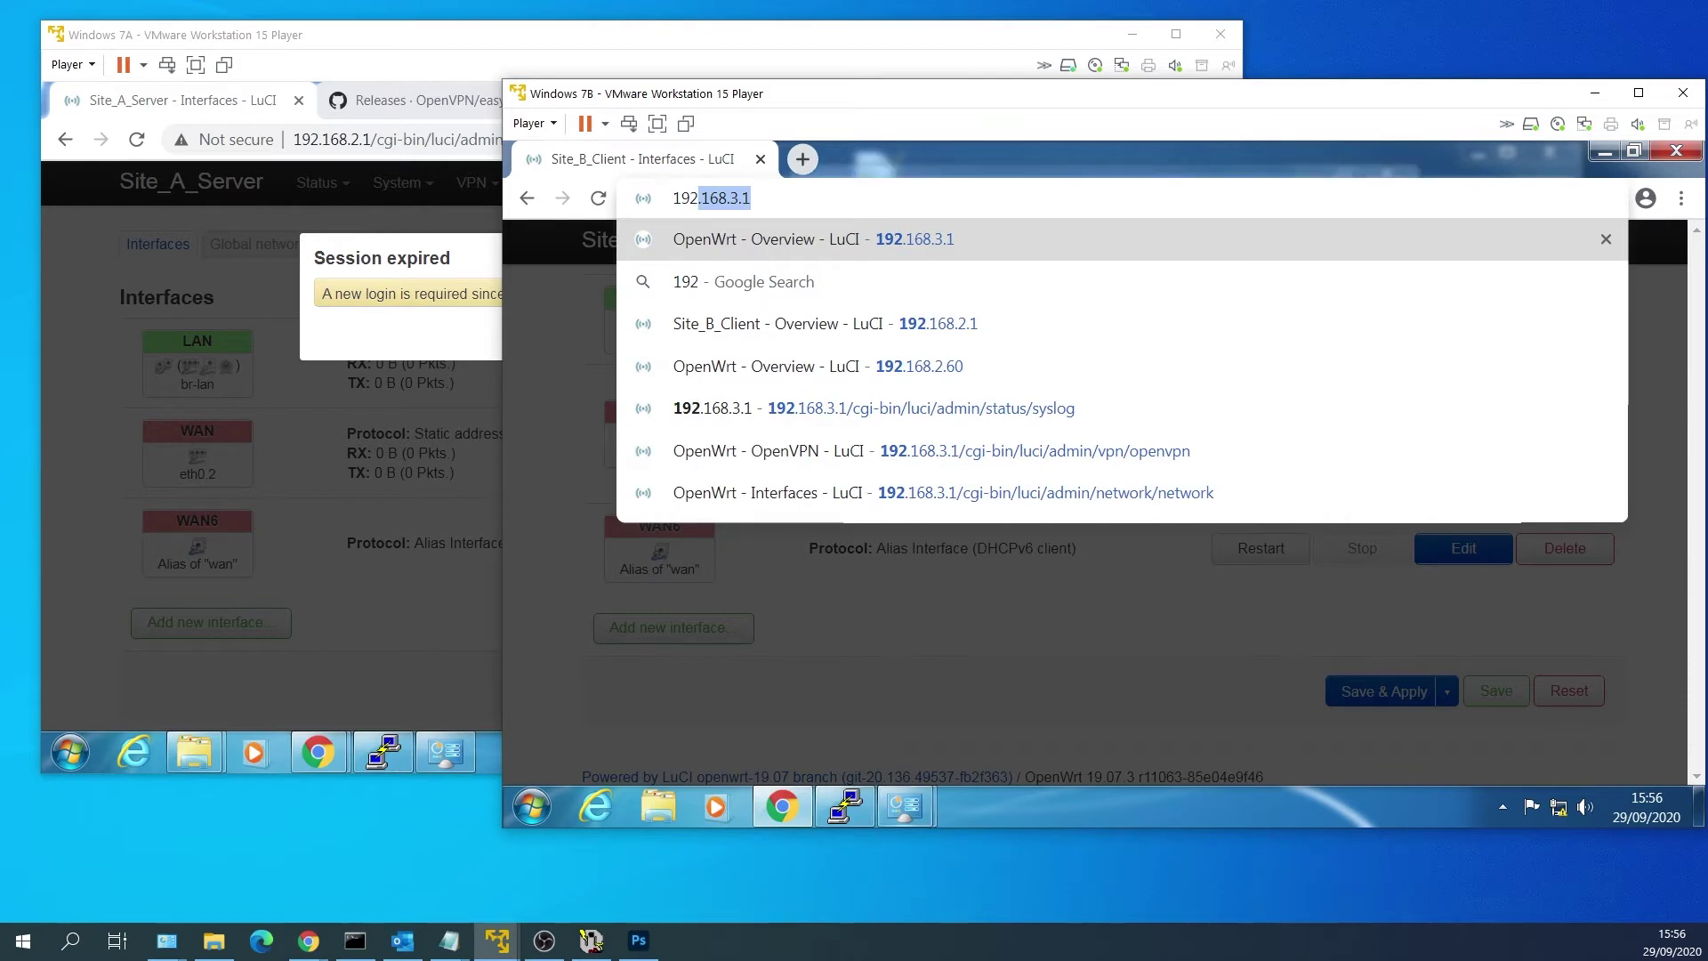
pyautogui.press('Return')
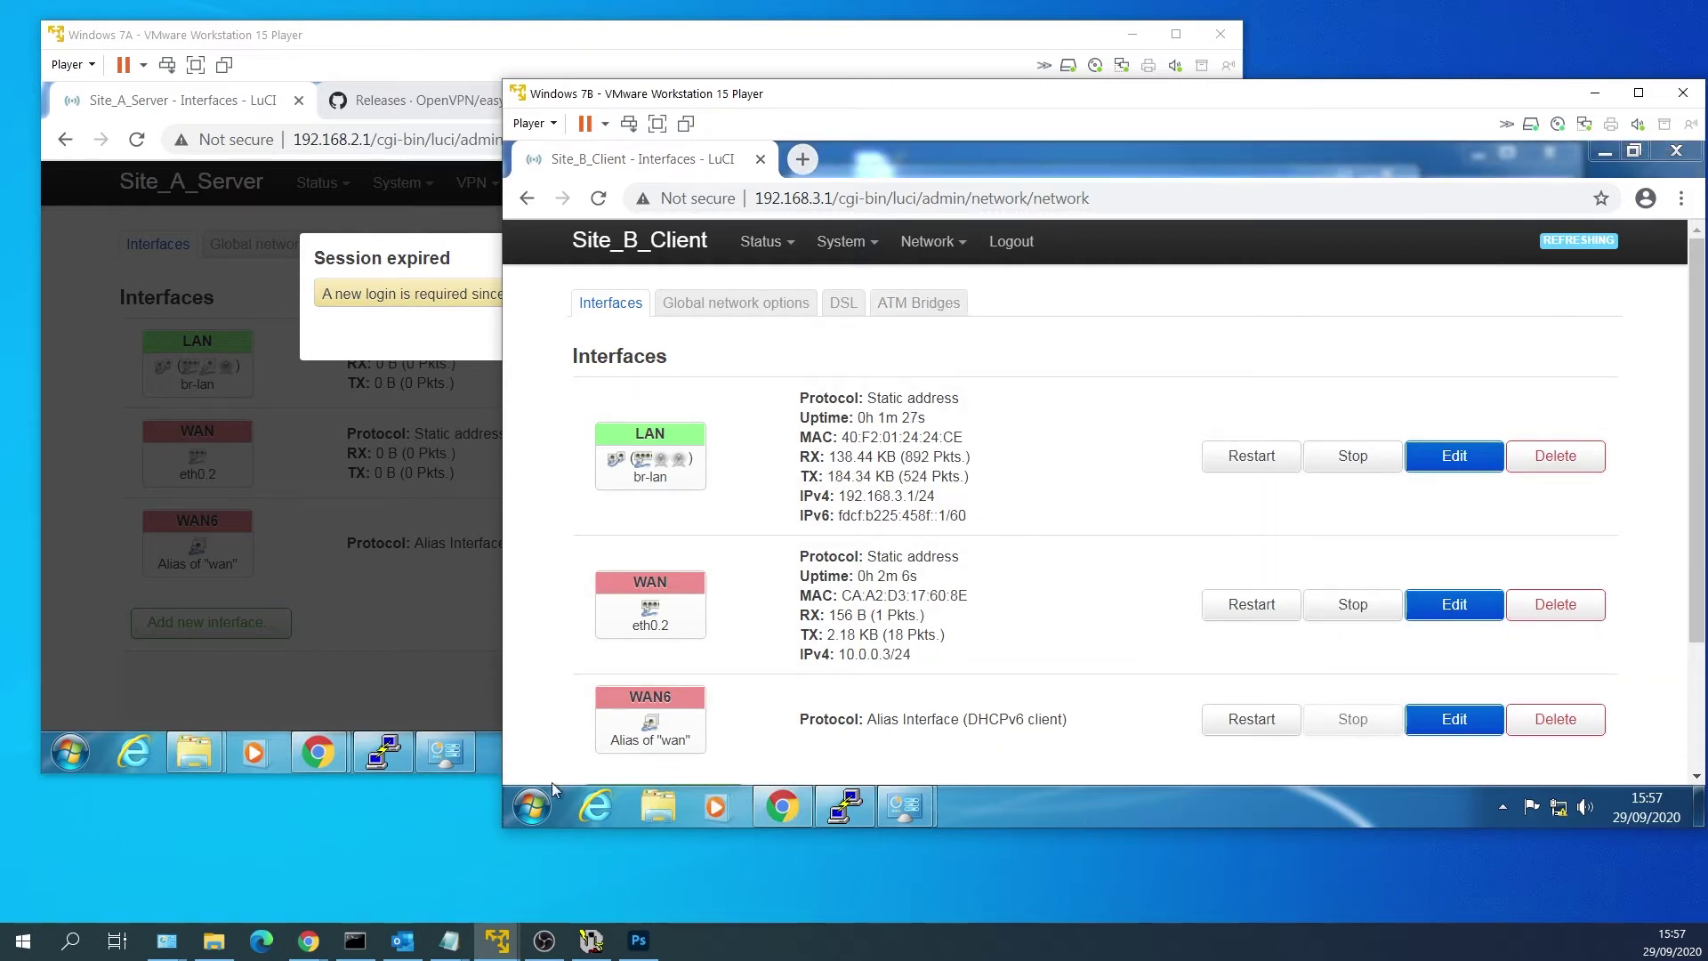
pyautogui.click(552, 784)
# From a Command Prompt, ping 10.0.0.3 and 10.0.0.2, both replying with 0% loss.
pyautogui.write('c')
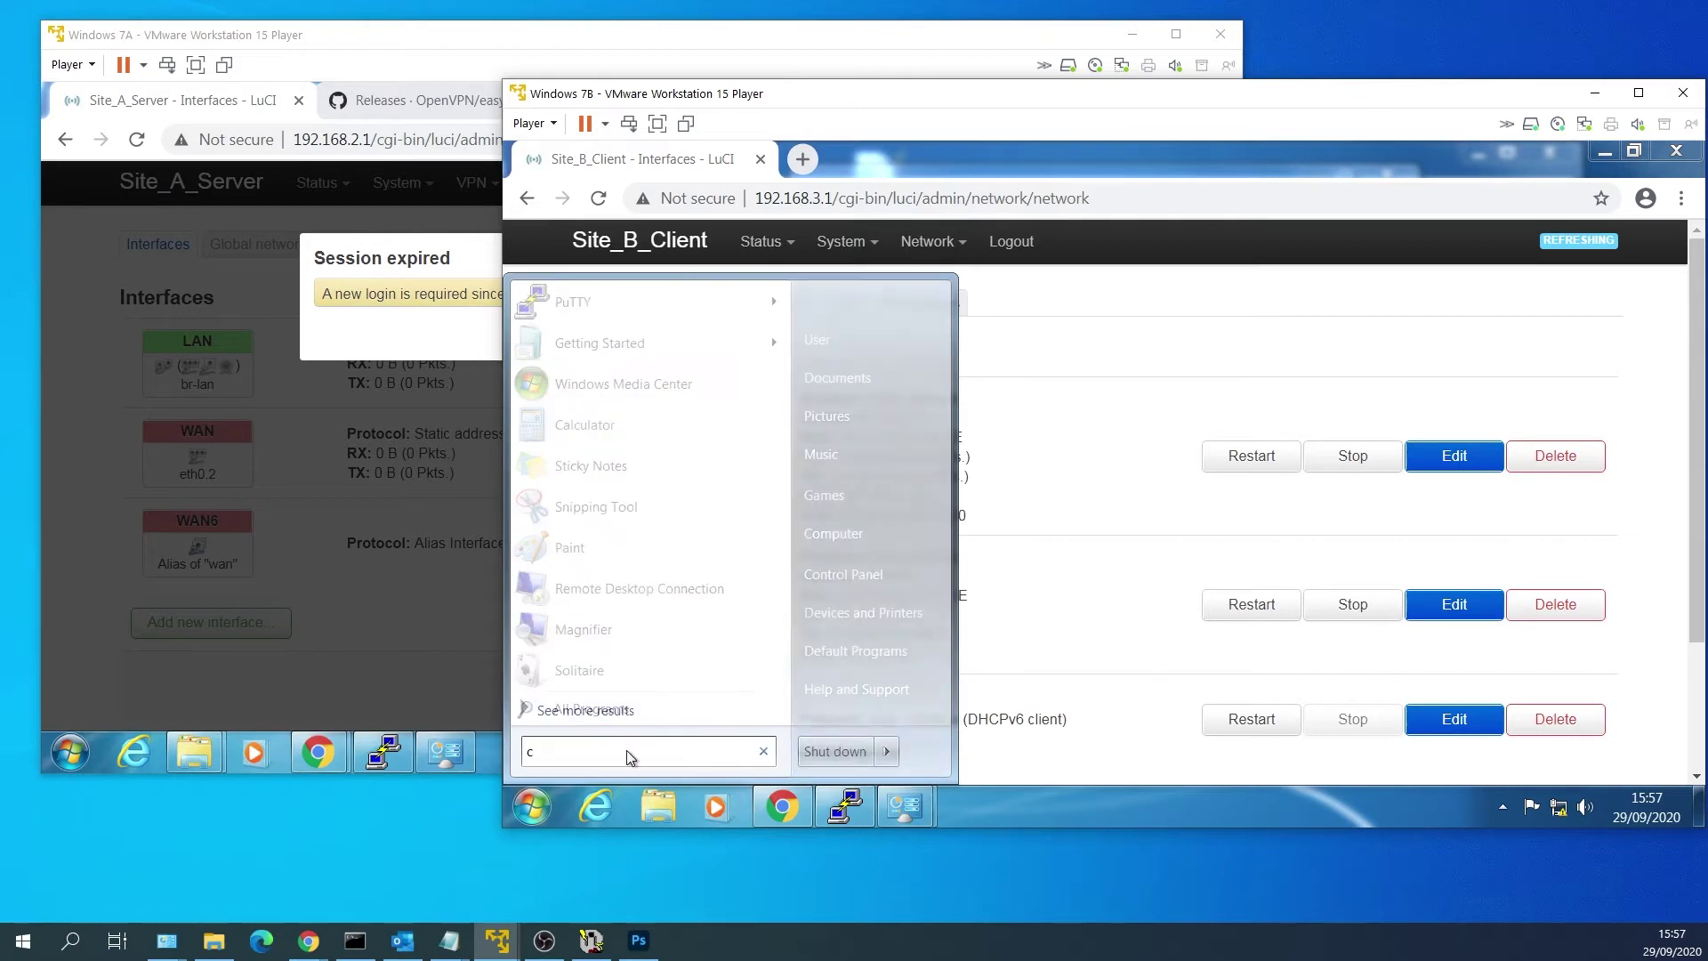
pyautogui.write('md')
pyautogui.press('Return')
pyautogui.write('ping')
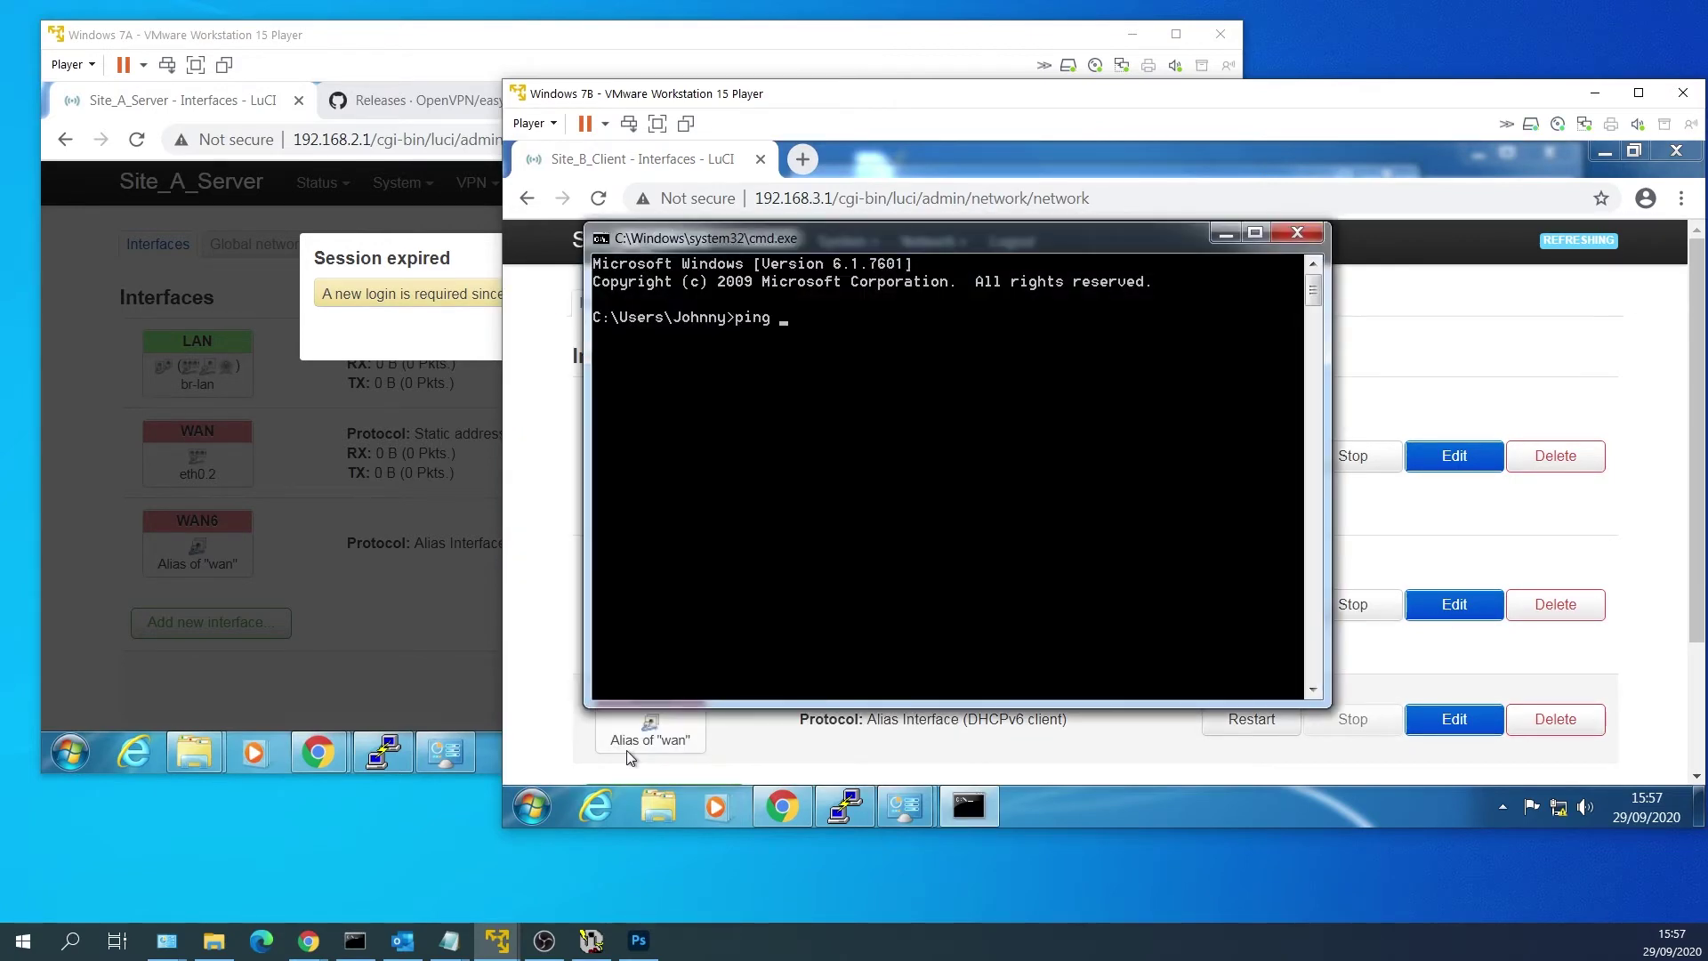
pyautogui.write(' 10.0.0.3')
pyautogui.press('Return')
pyautogui.hotkey('ctrl', 'c')
pyautogui.press('Up')
pyautogui.press('BackSpace')
pyautogui.write('2')
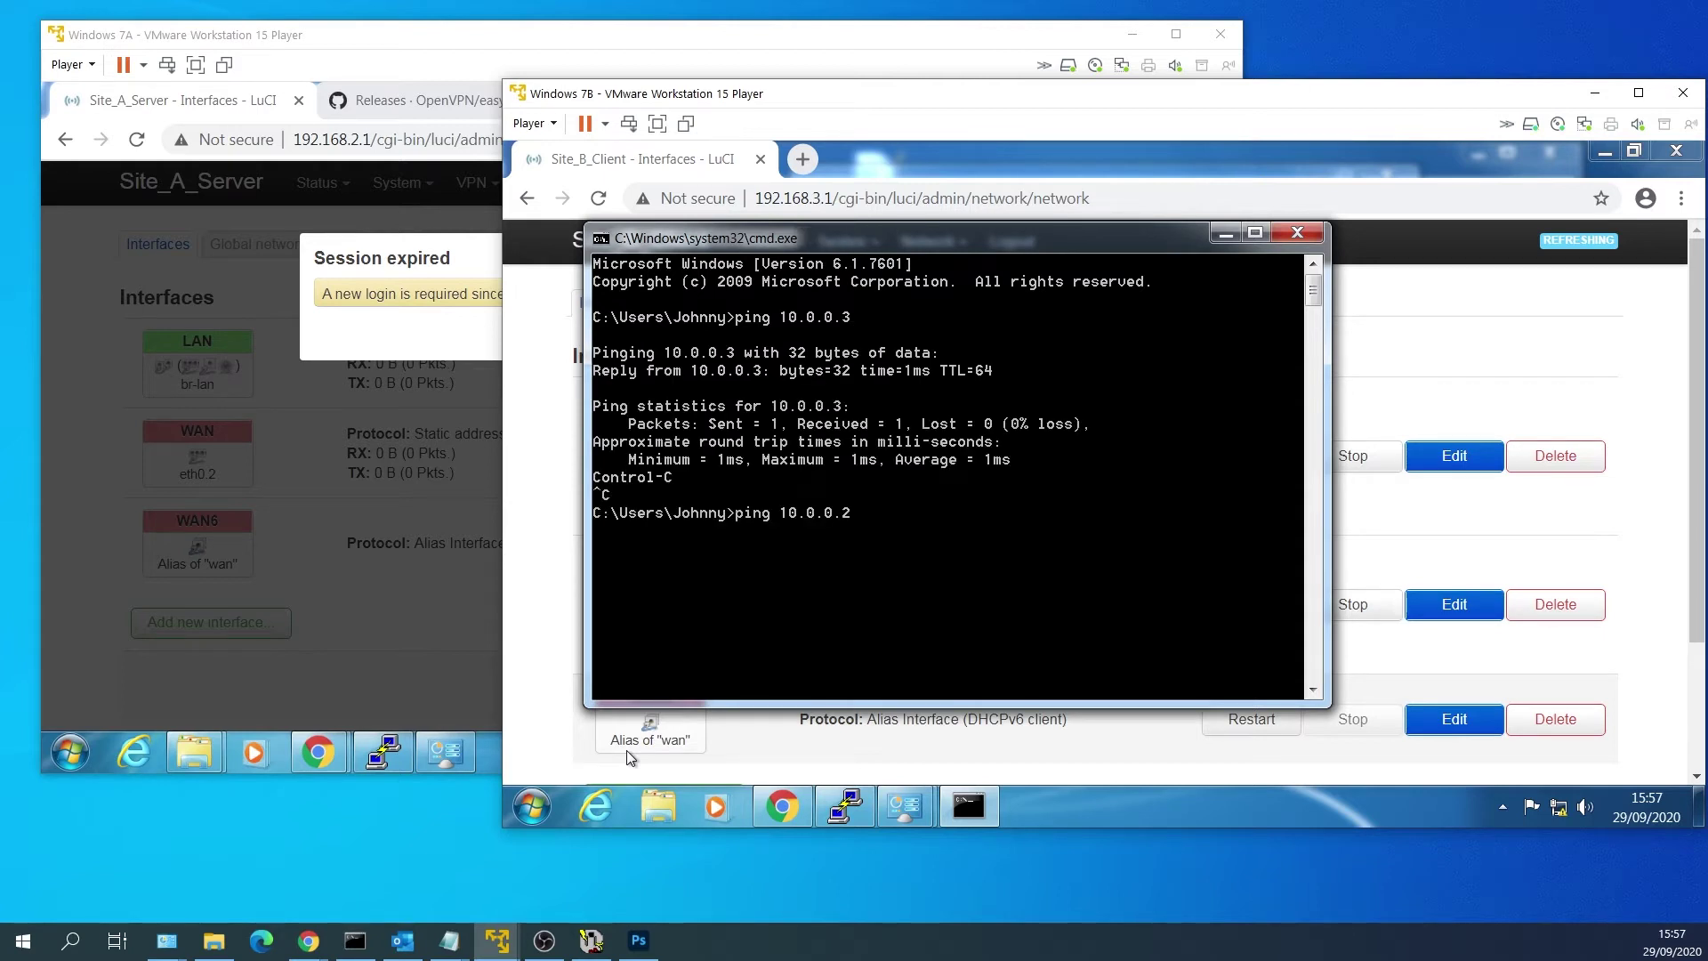
pyautogui.press('Return')
pyautogui.hotkey('ctrl', 'c')
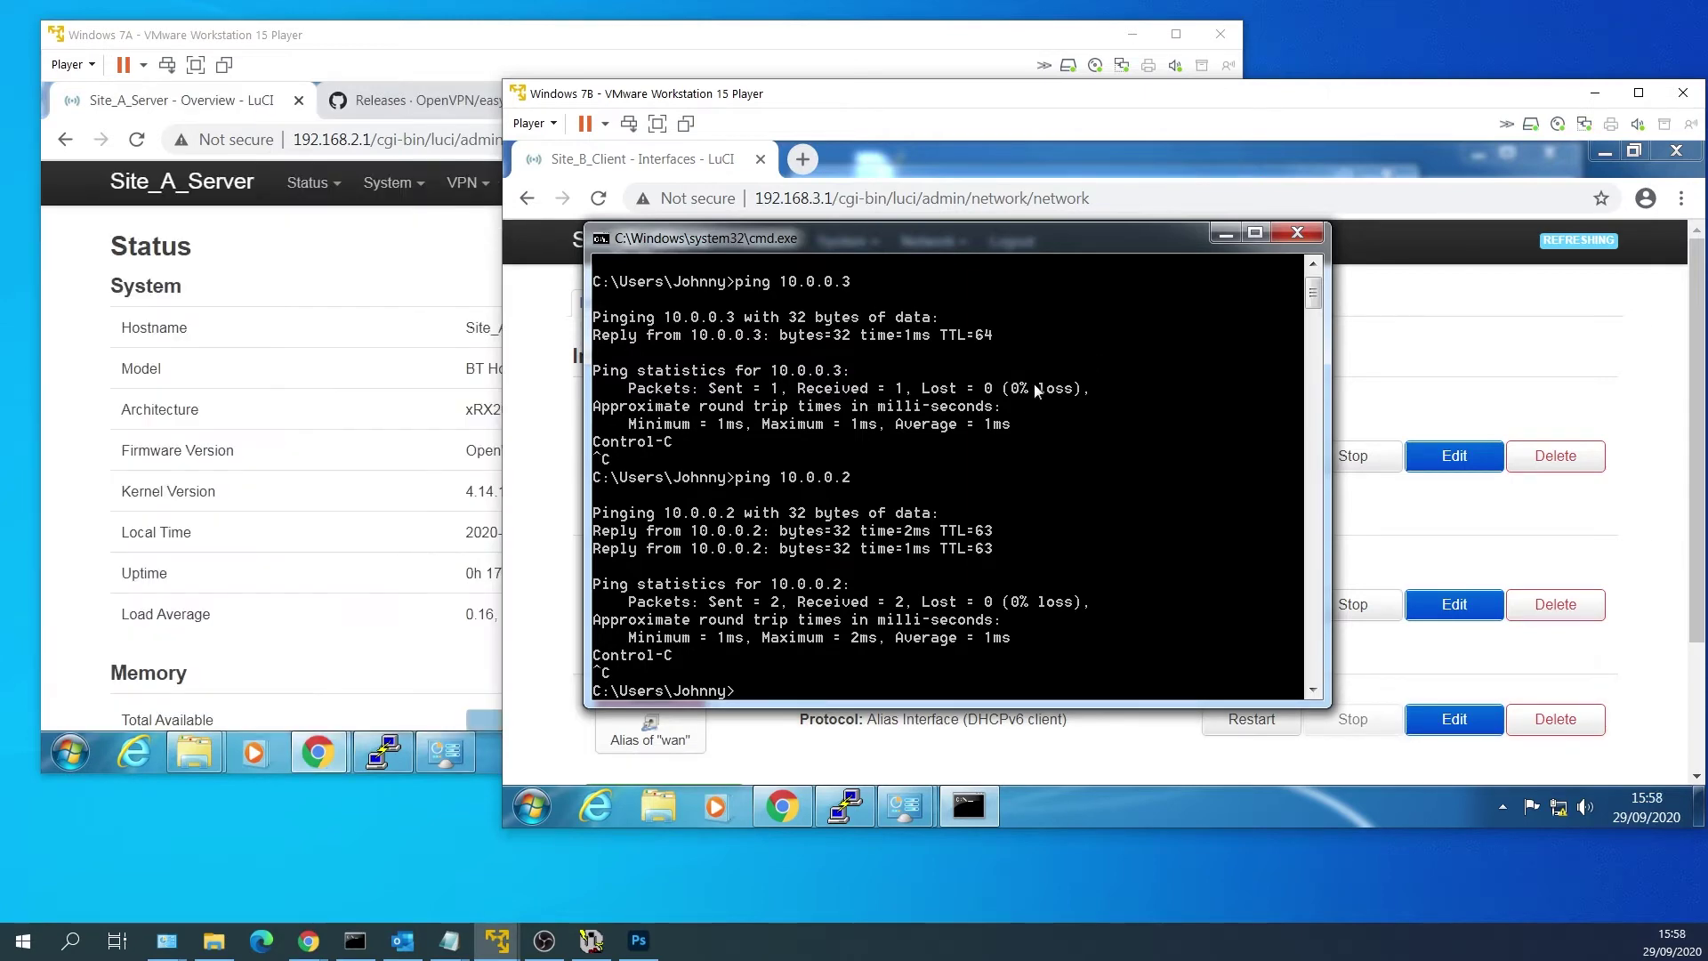
# Sync Site_B_Client's clock with the browser time (29/09/2020) and save and apply.
pyautogui.click(1612, 384)
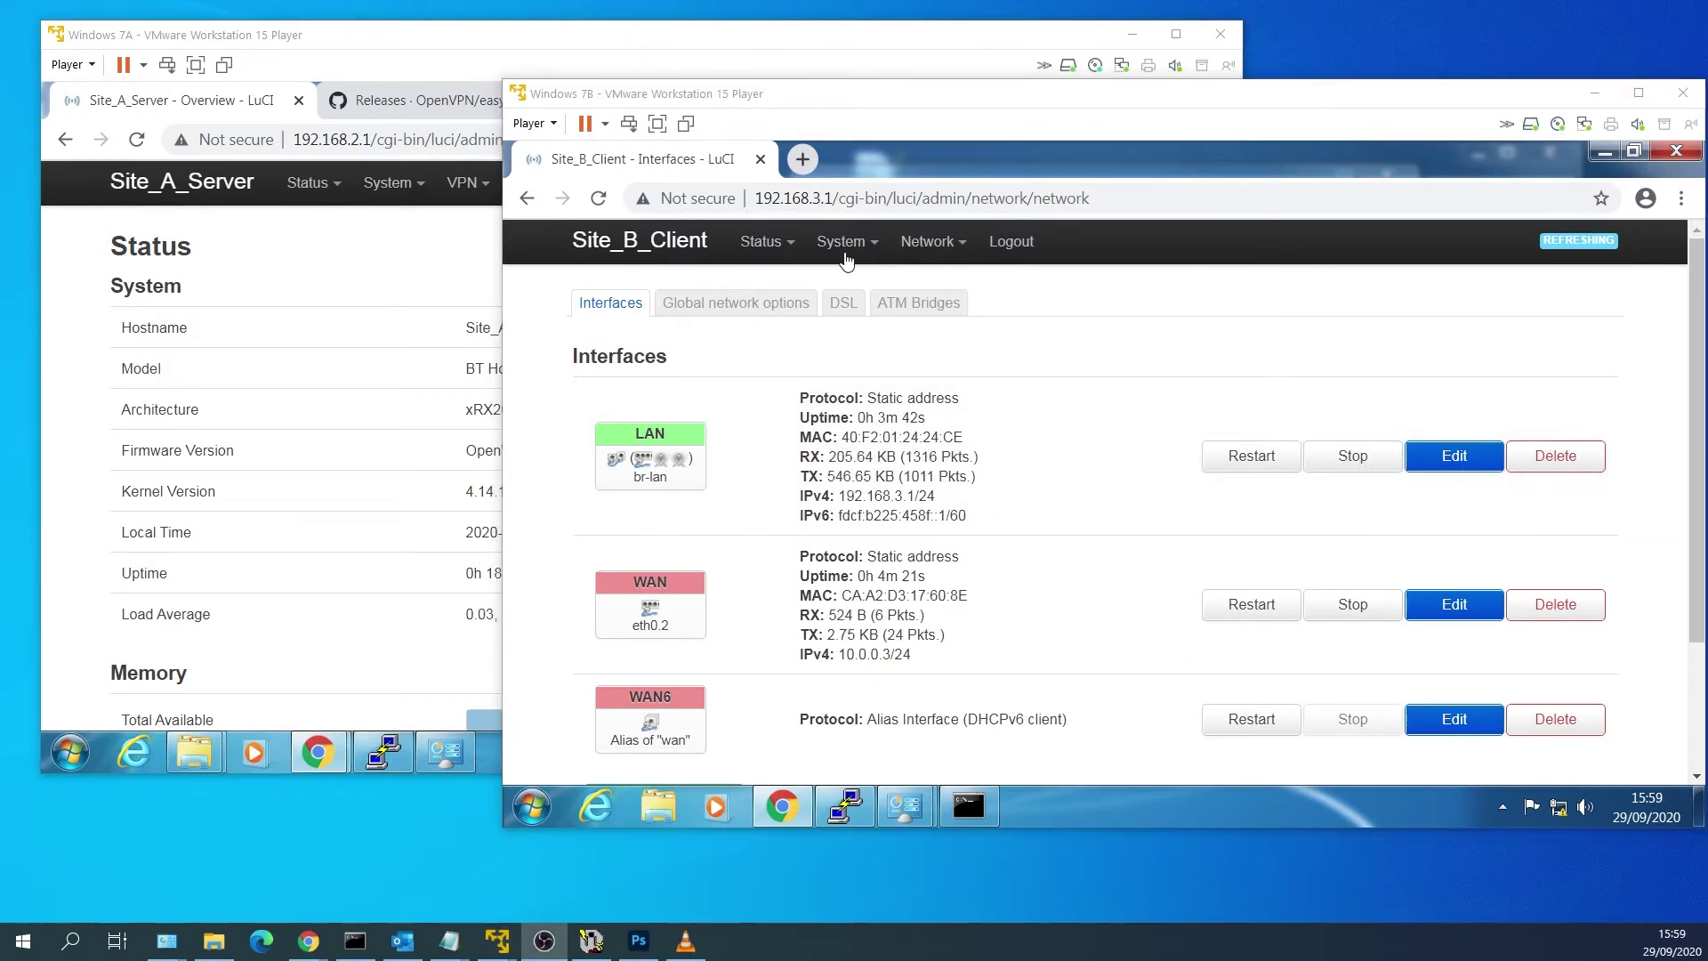
pyautogui.moveTo(845, 258)
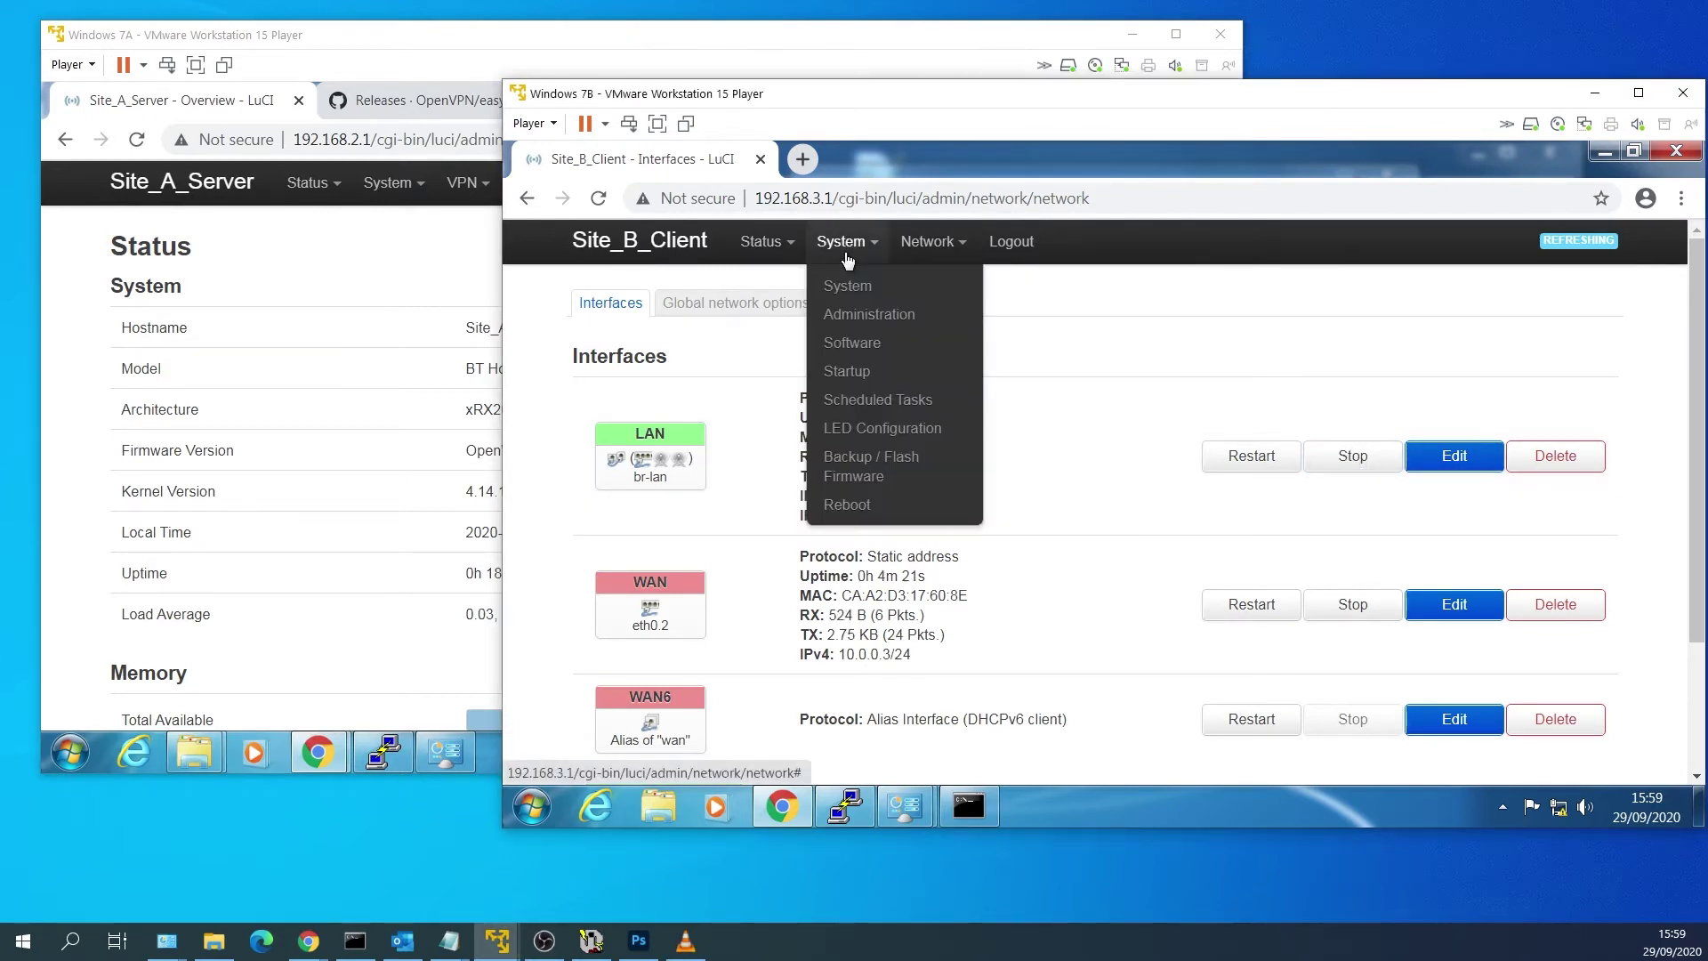
pyautogui.click(850, 289)
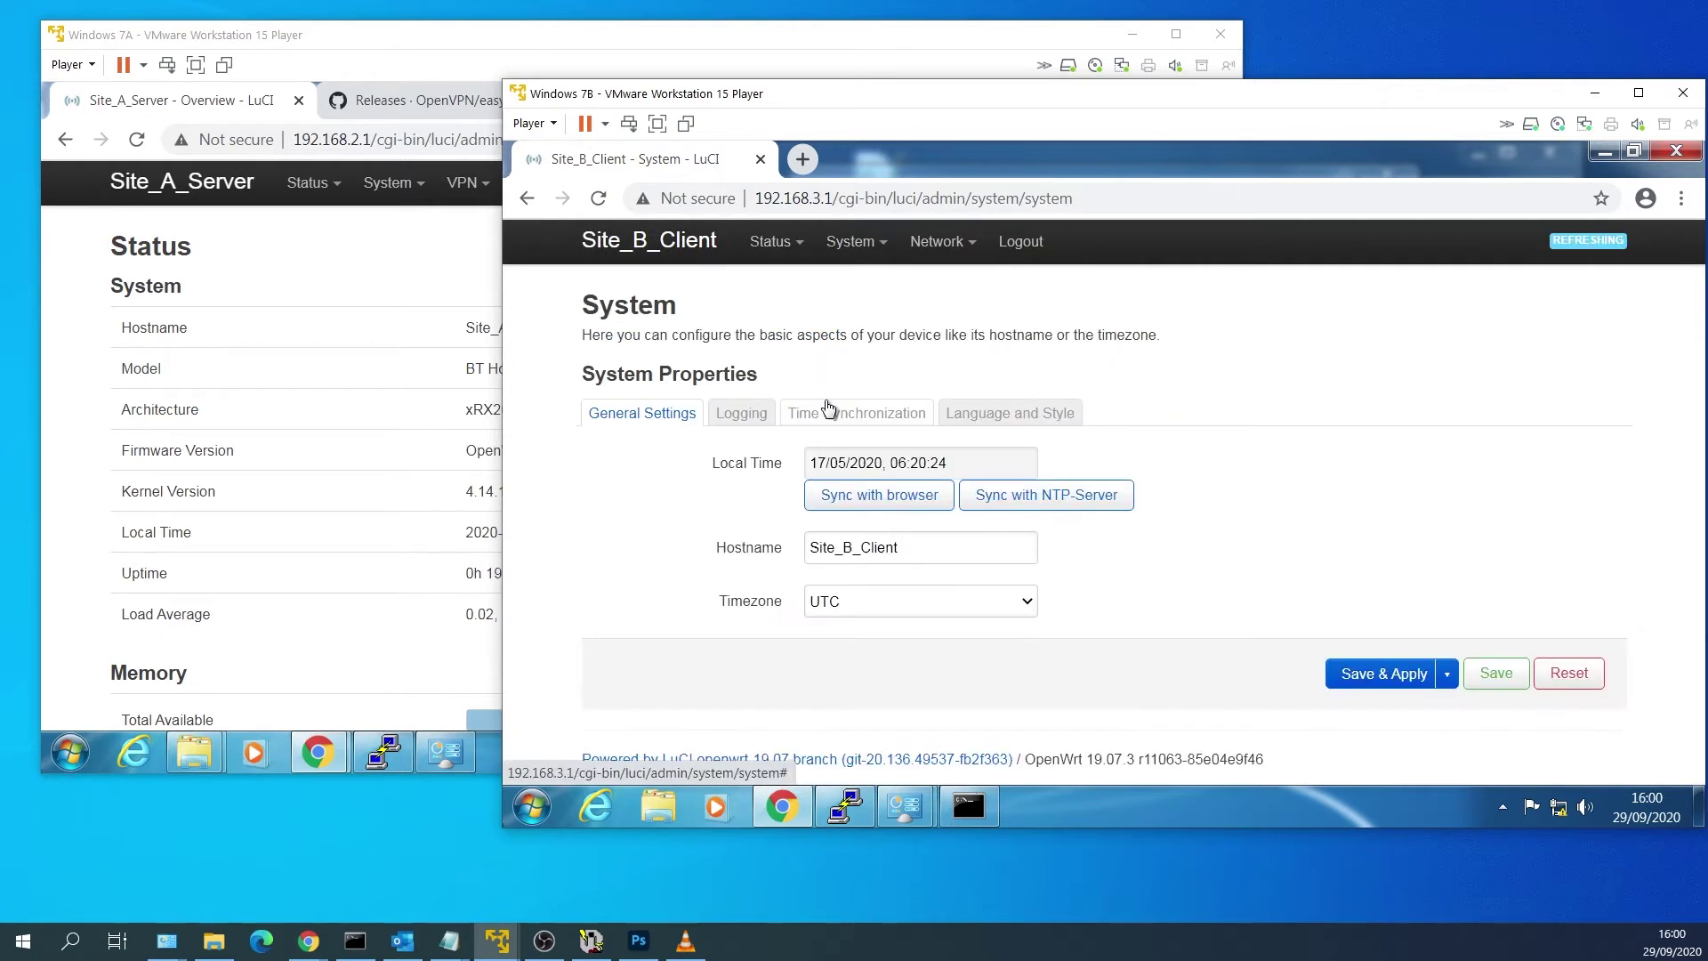
pyautogui.click(738, 559)
pyautogui.click(897, 547)
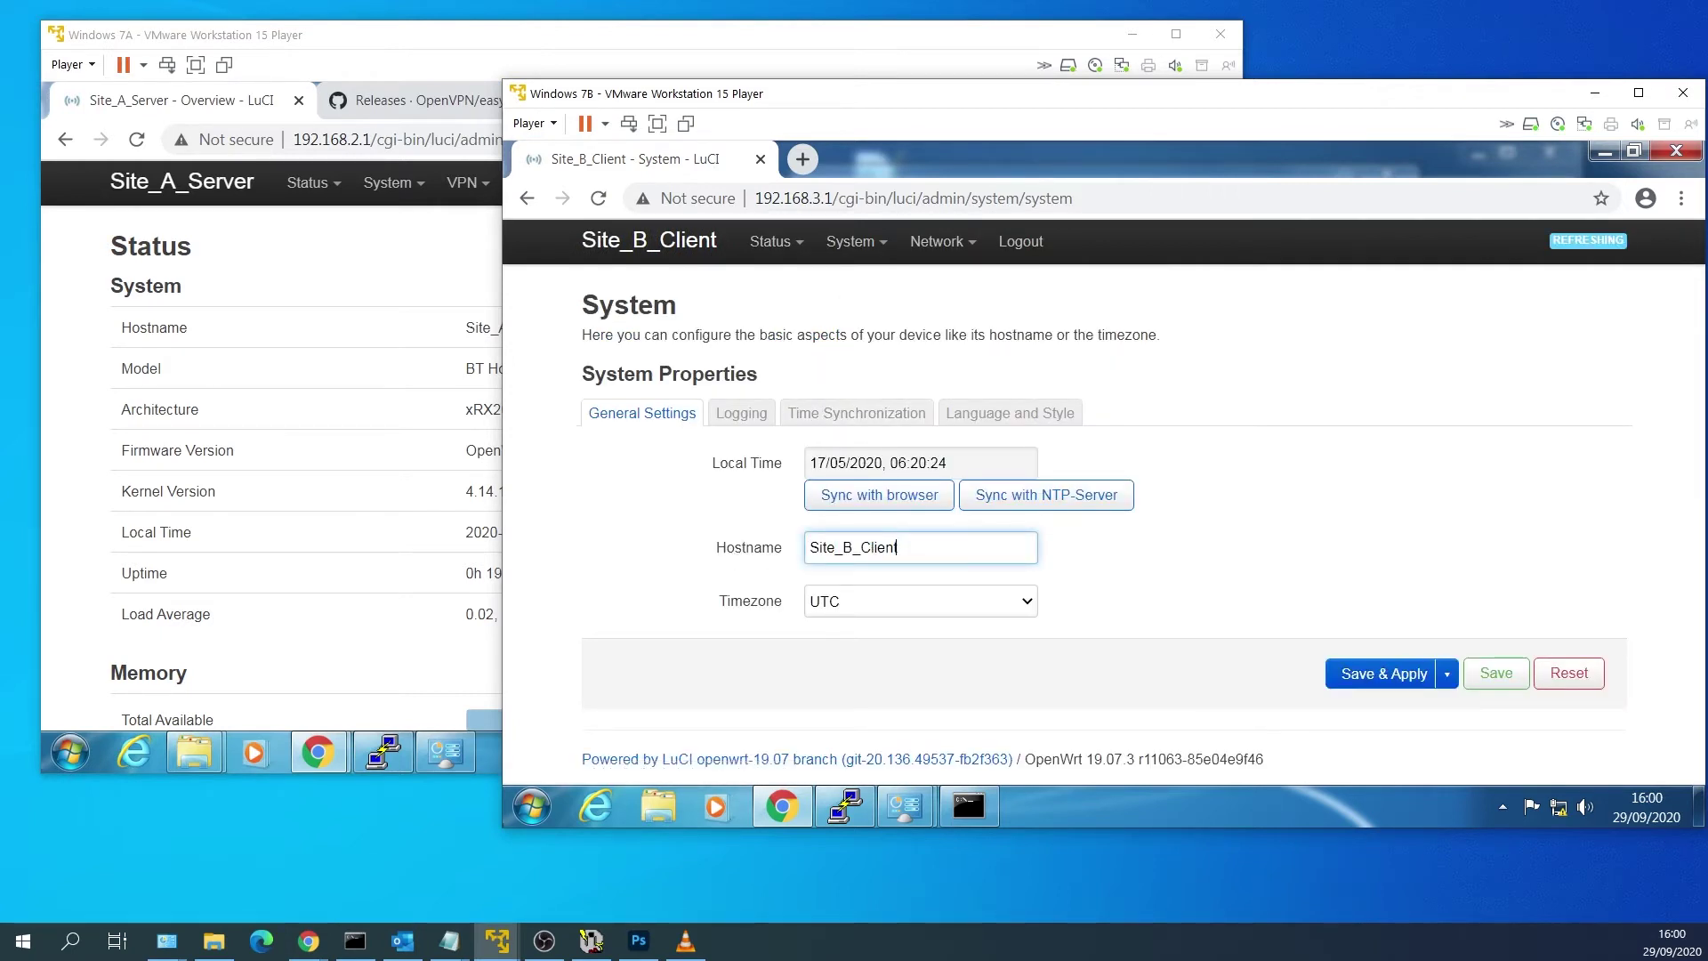
pyautogui.click(916, 509)
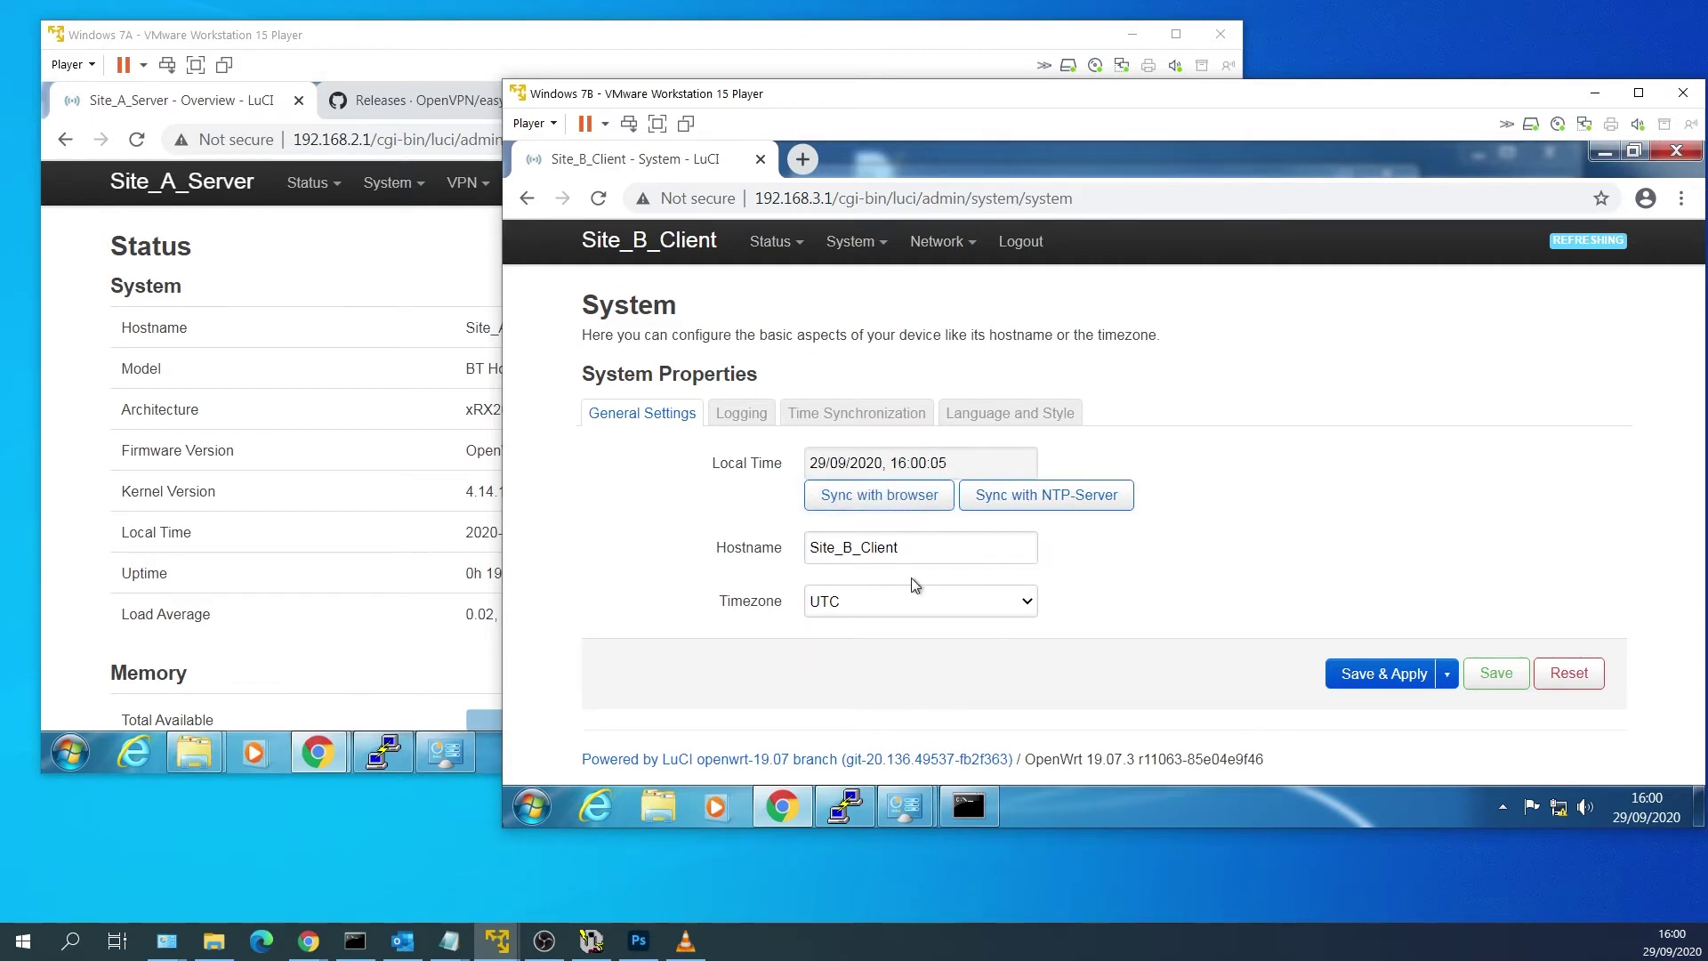
pyautogui.click(1347, 678)
# Scan on radio1 and join the strongest wireless network using its WPA2 passphrase.
pyautogui.moveTo(930, 250)
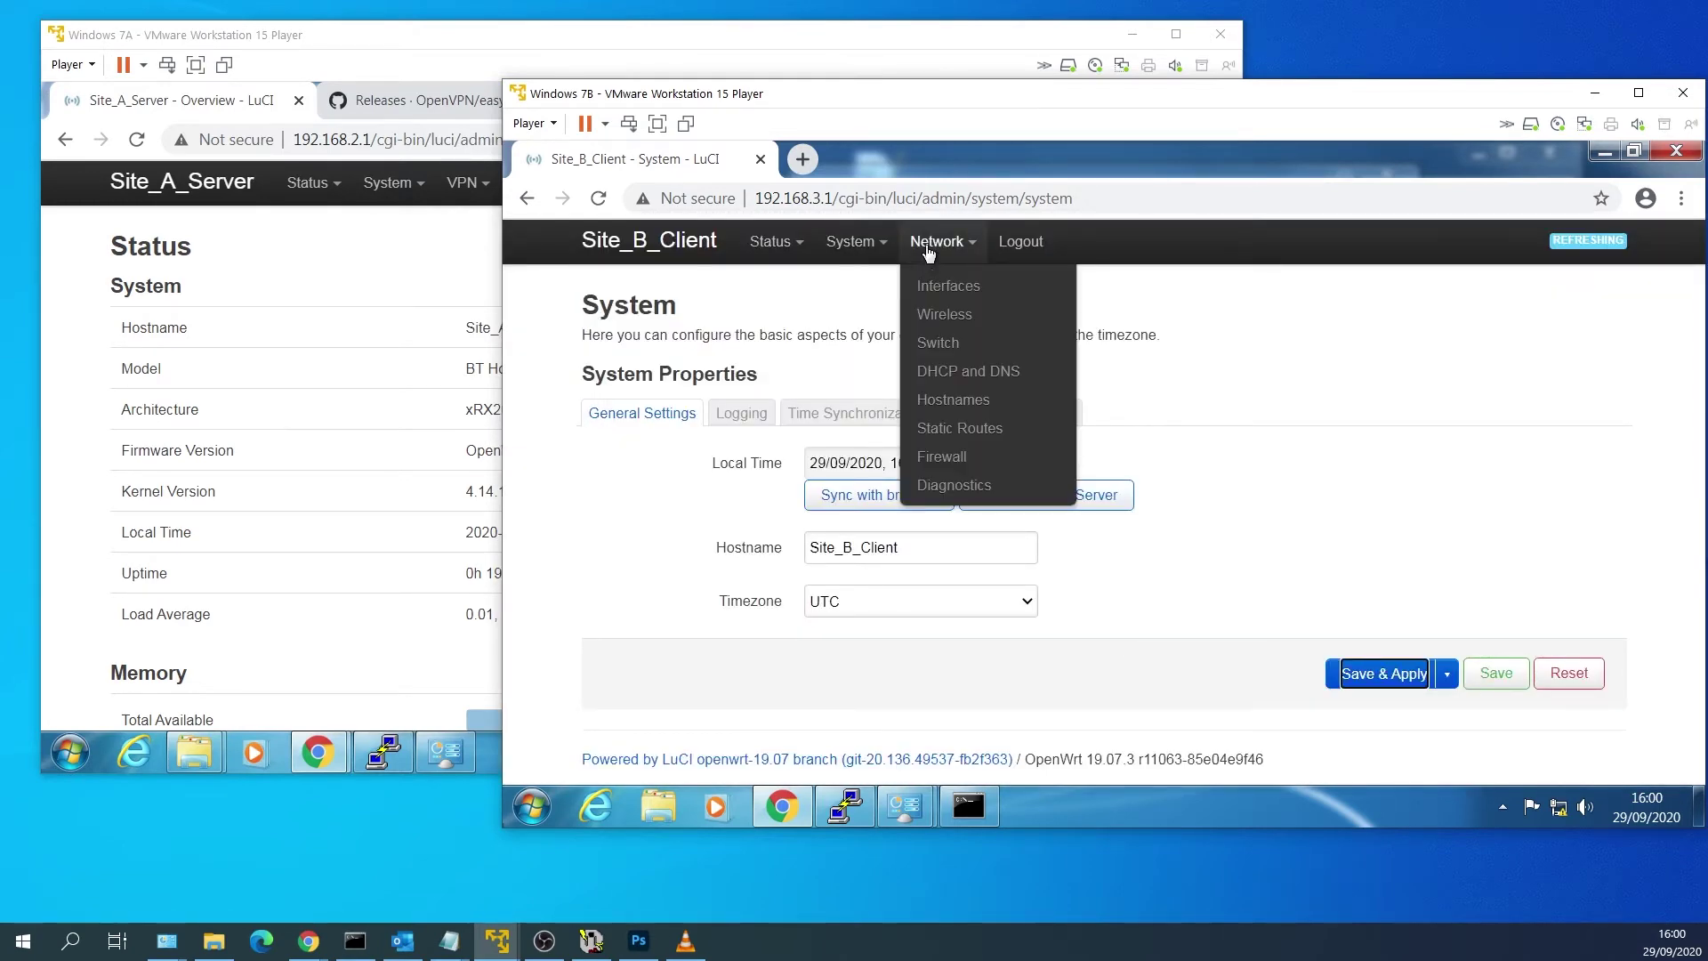
pyautogui.click(946, 315)
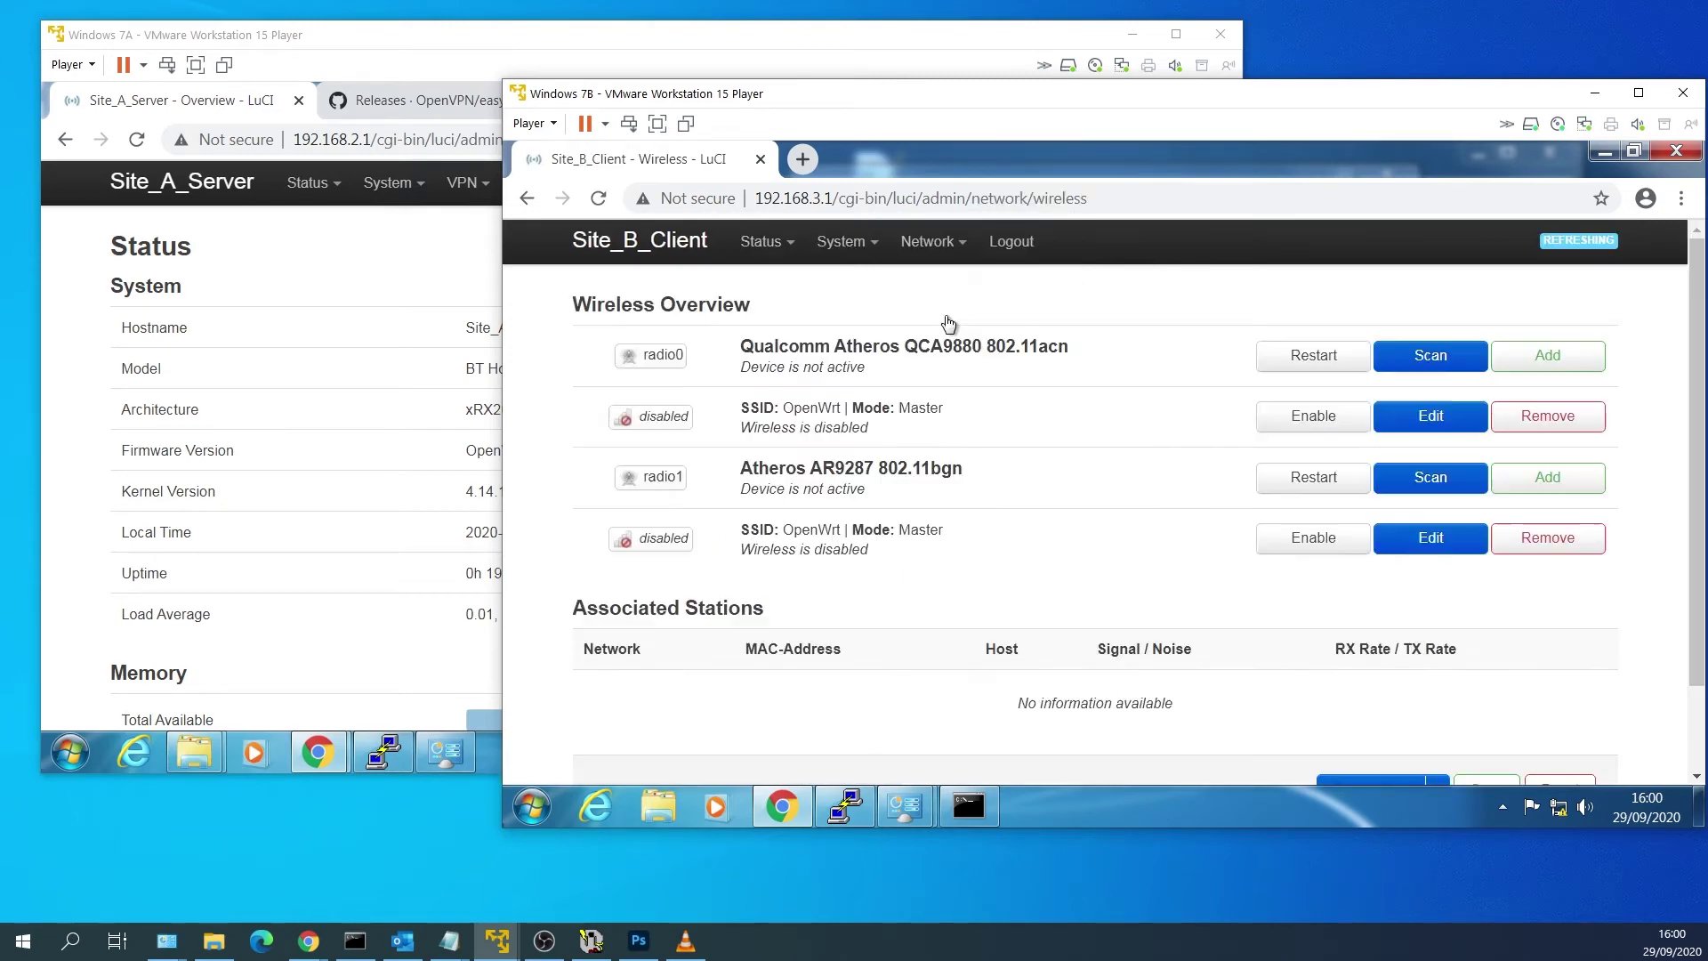
pyautogui.click(1420, 483)
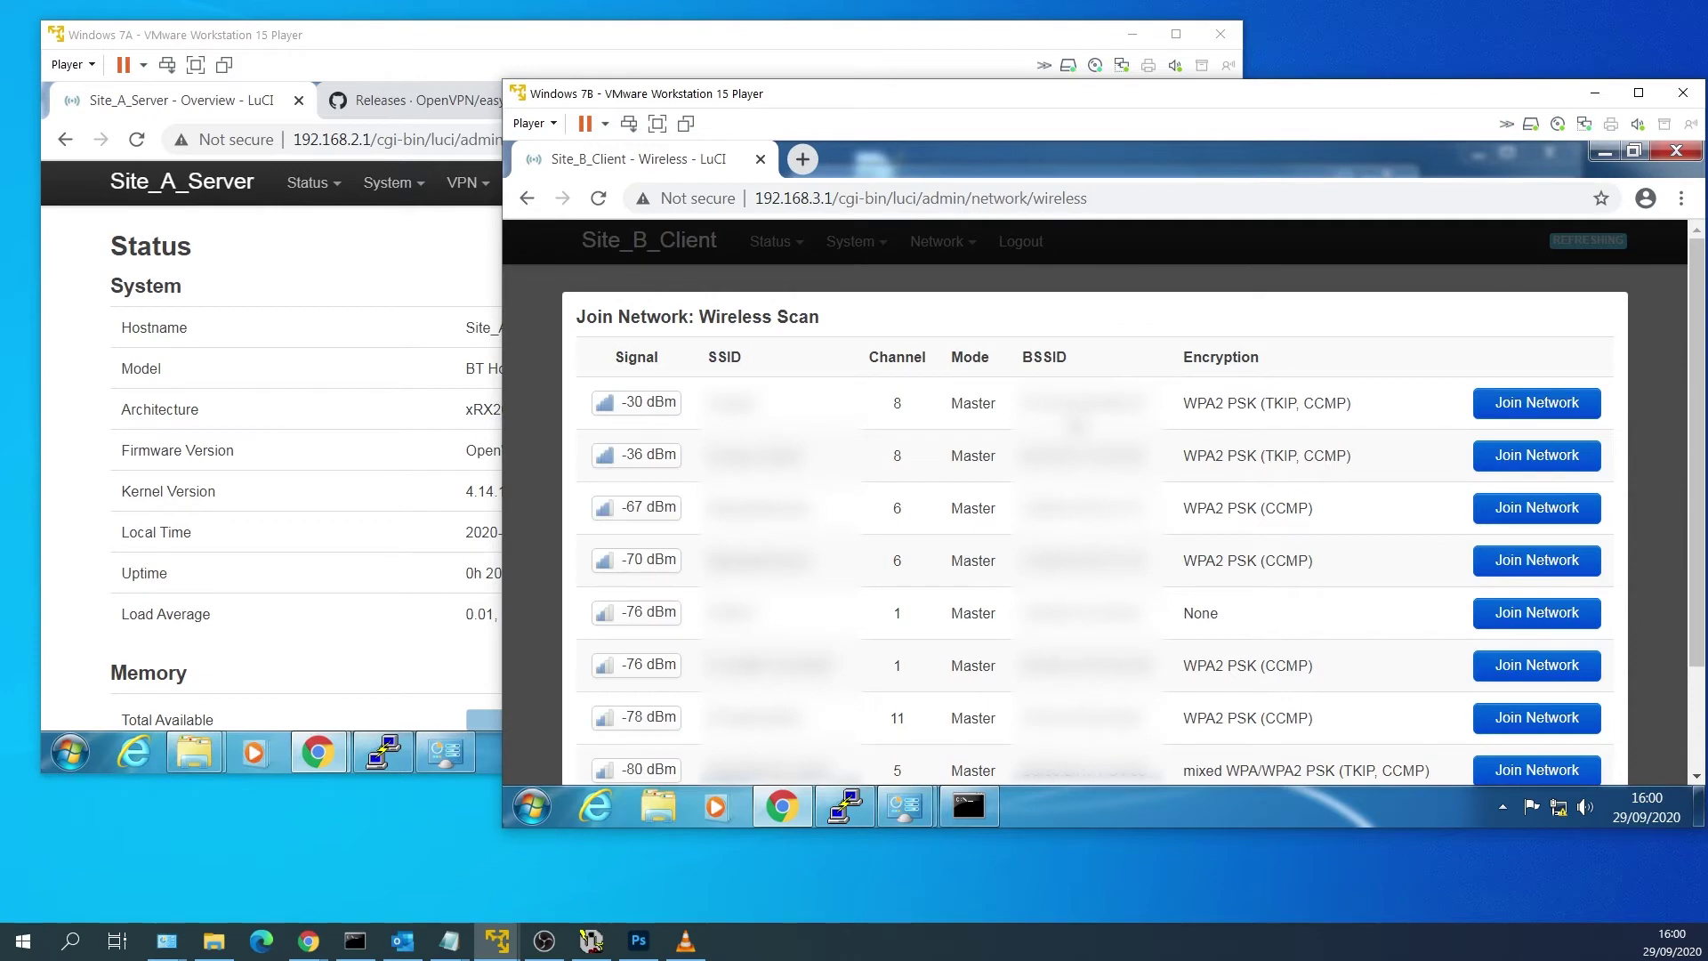
pyautogui.click(1548, 410)
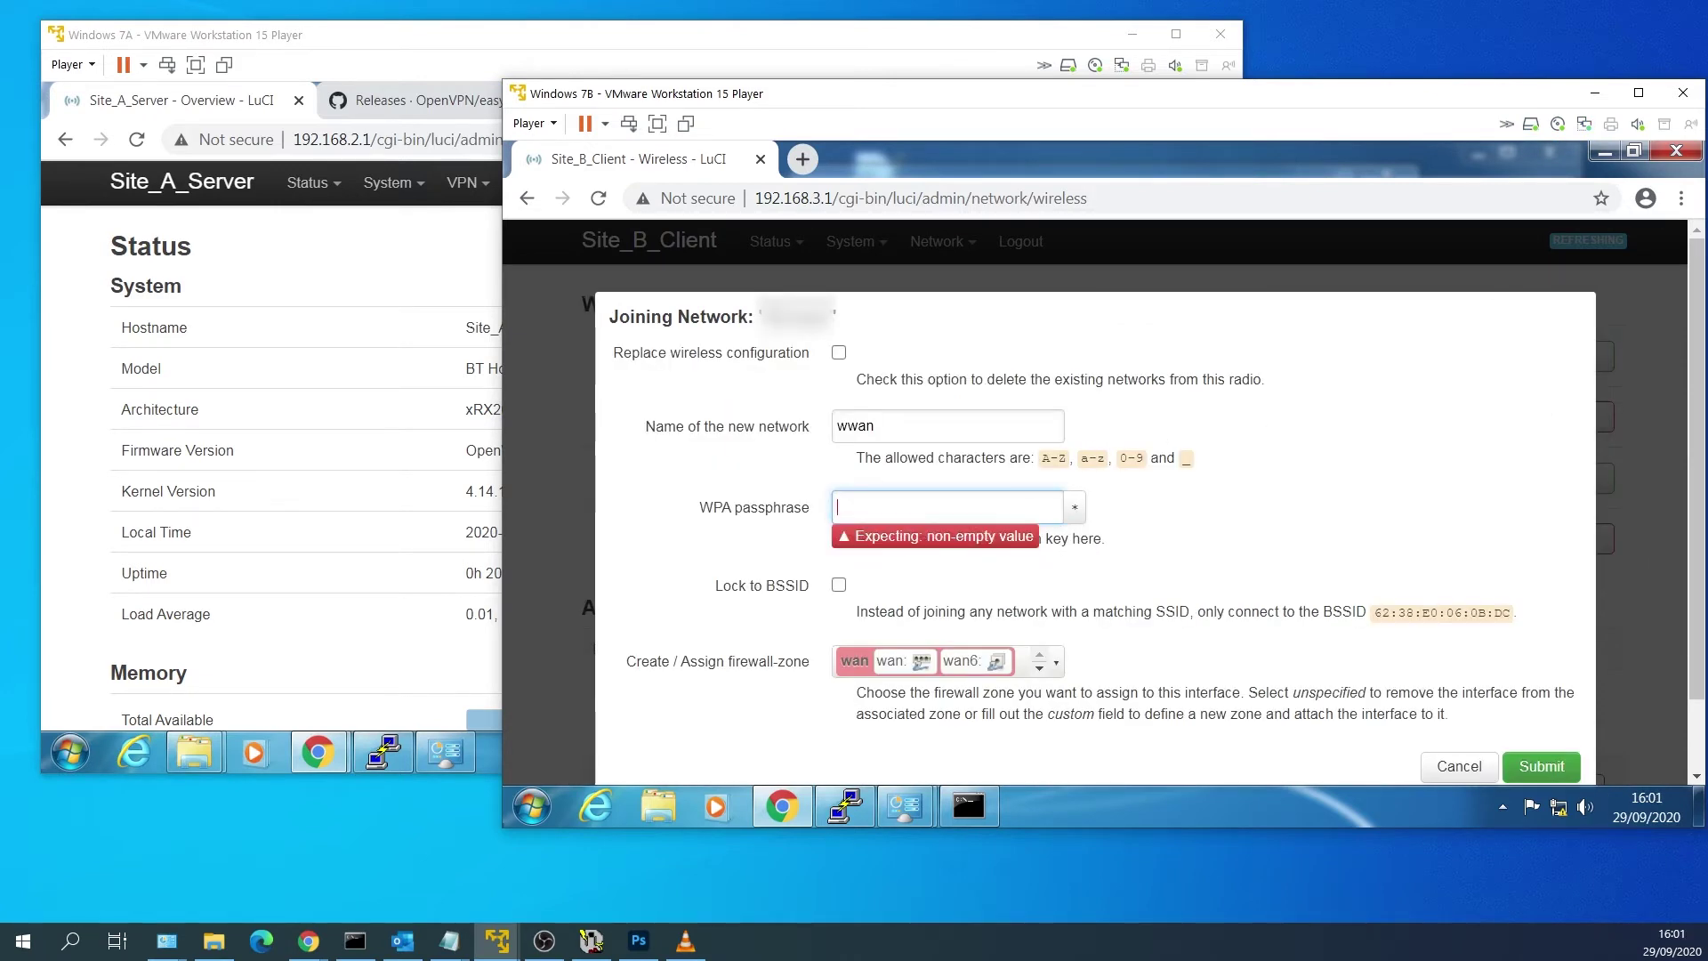
pyautogui.write('••••••••••')
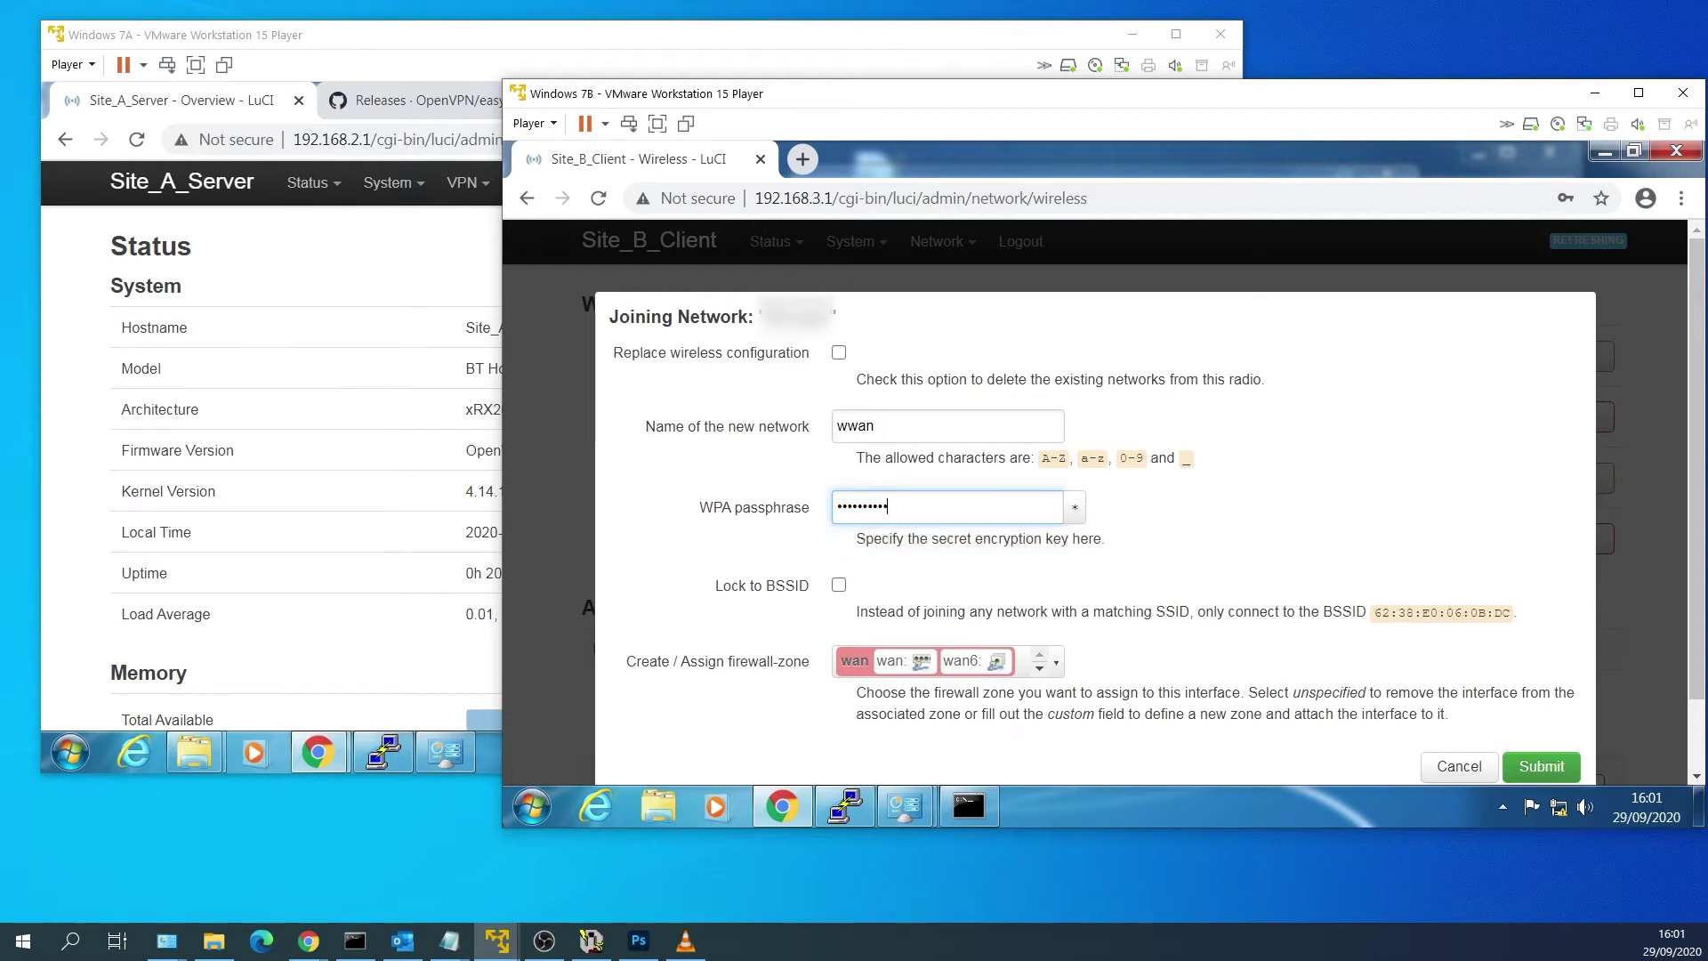
pyautogui.click(839, 352)
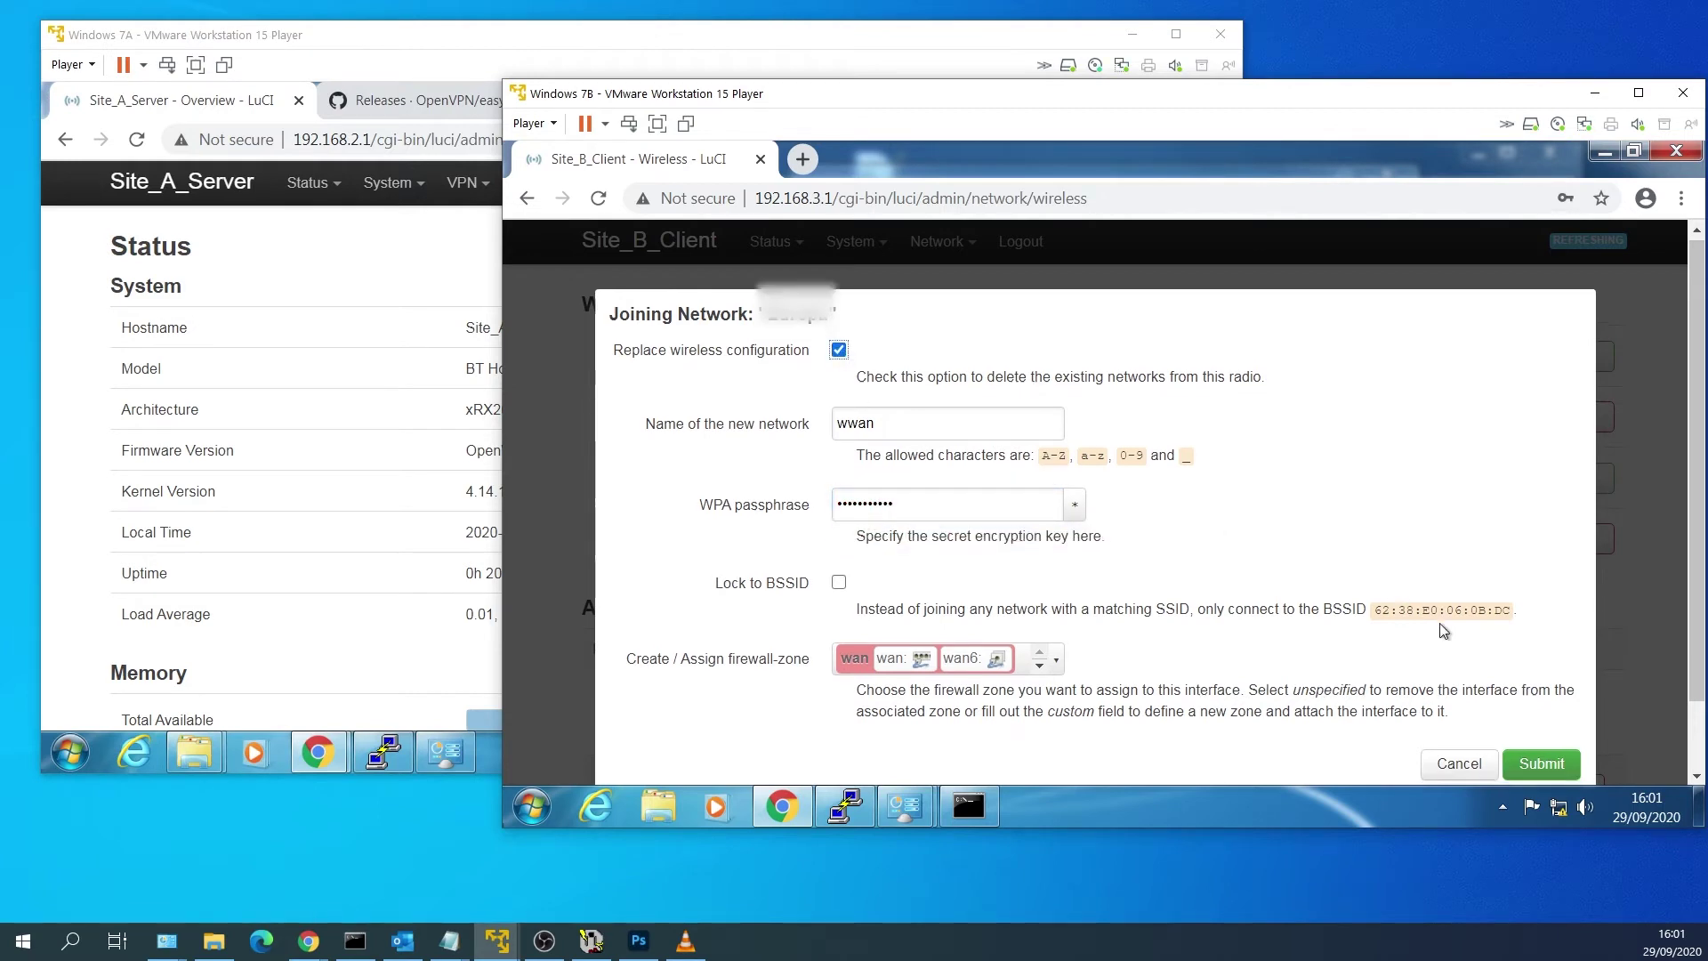
pyautogui.scroll(-1, 1530, 688)
pyautogui.click(1530, 688)
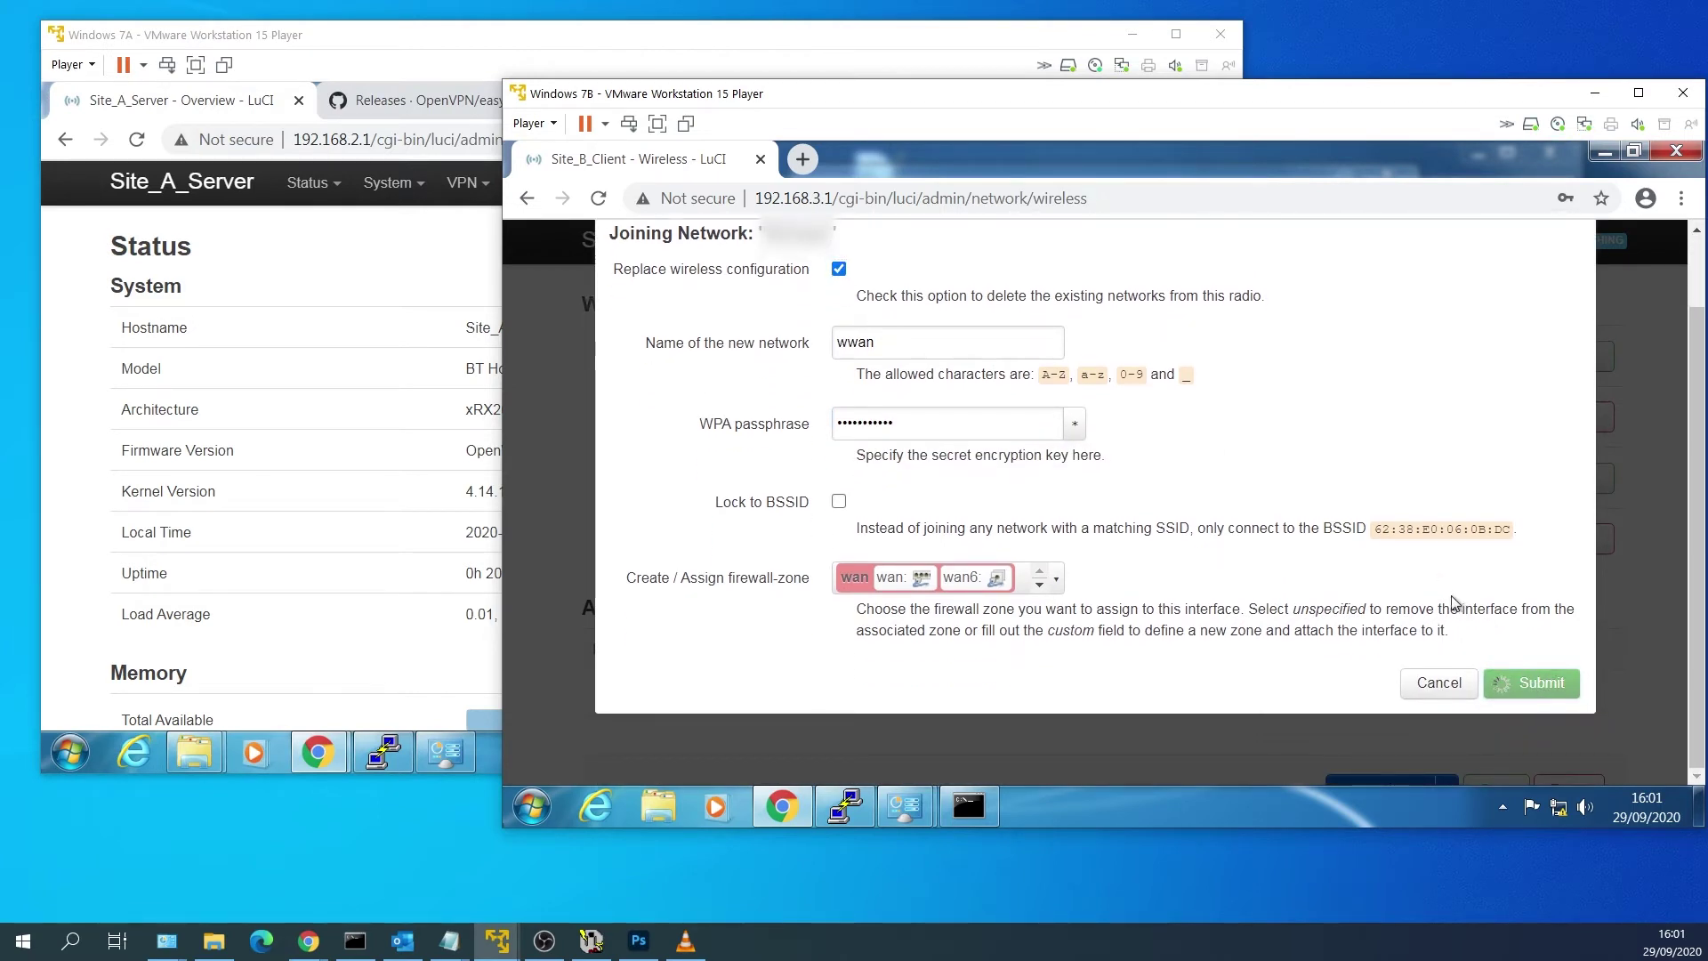
# Save and apply the wwan wireless client settings, then return to Network > Interfaces.
pyautogui.scroll(-5, 1448, 601)
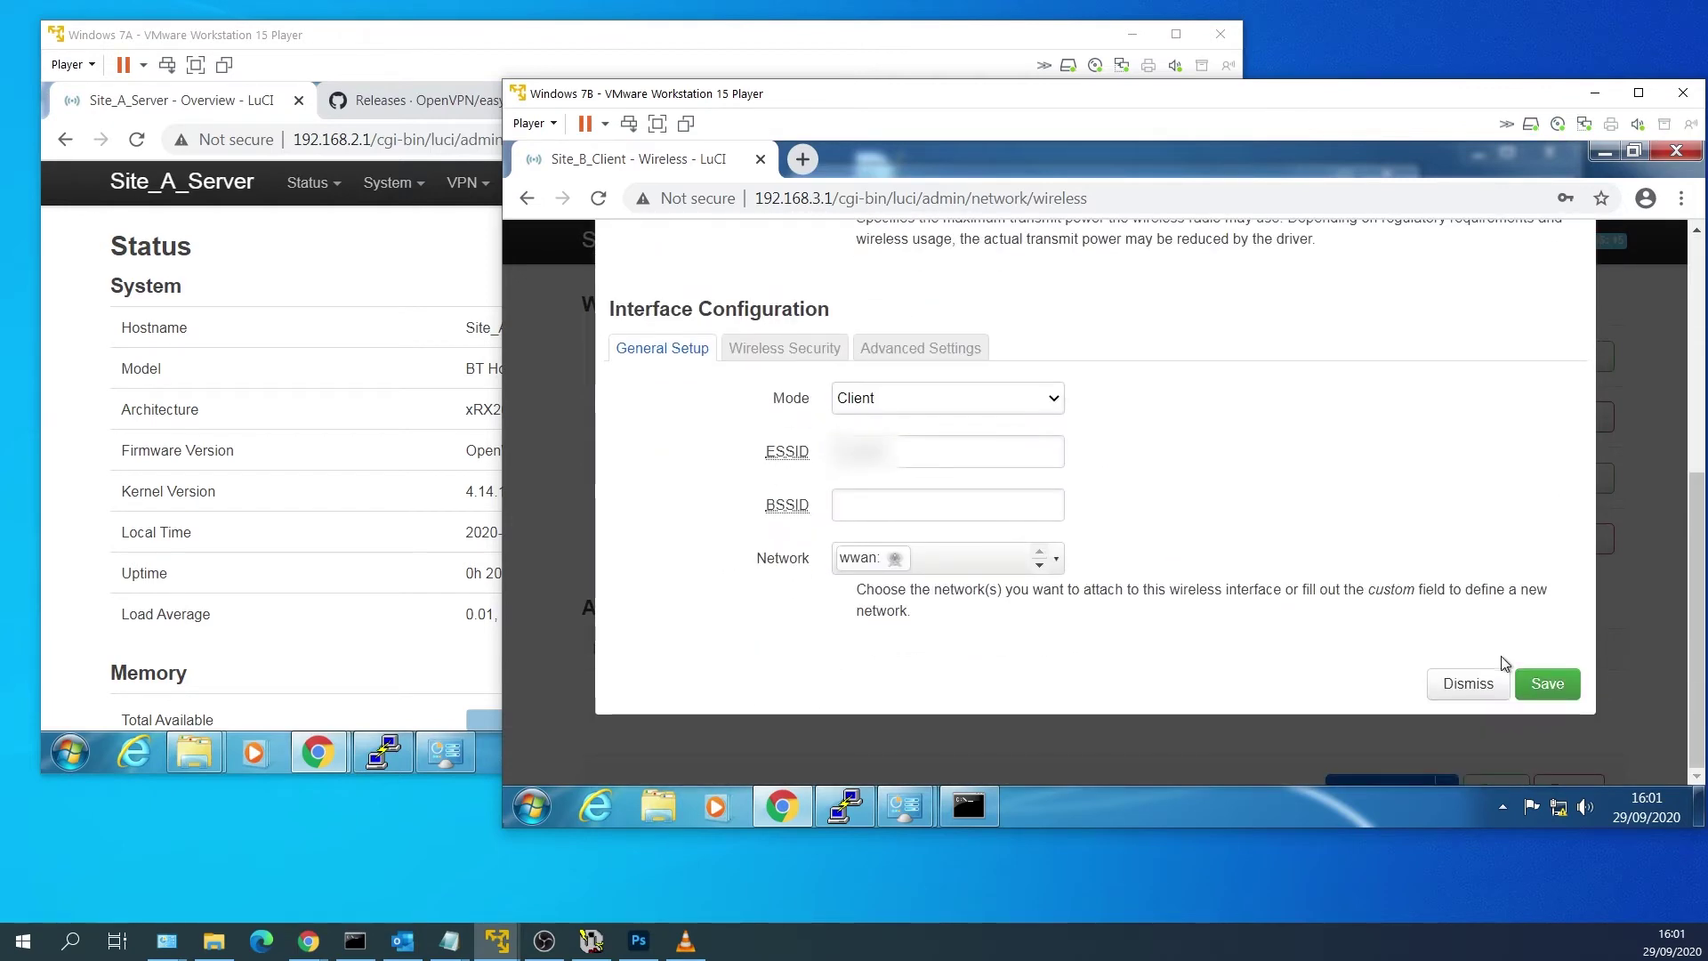
pyautogui.click(1556, 684)
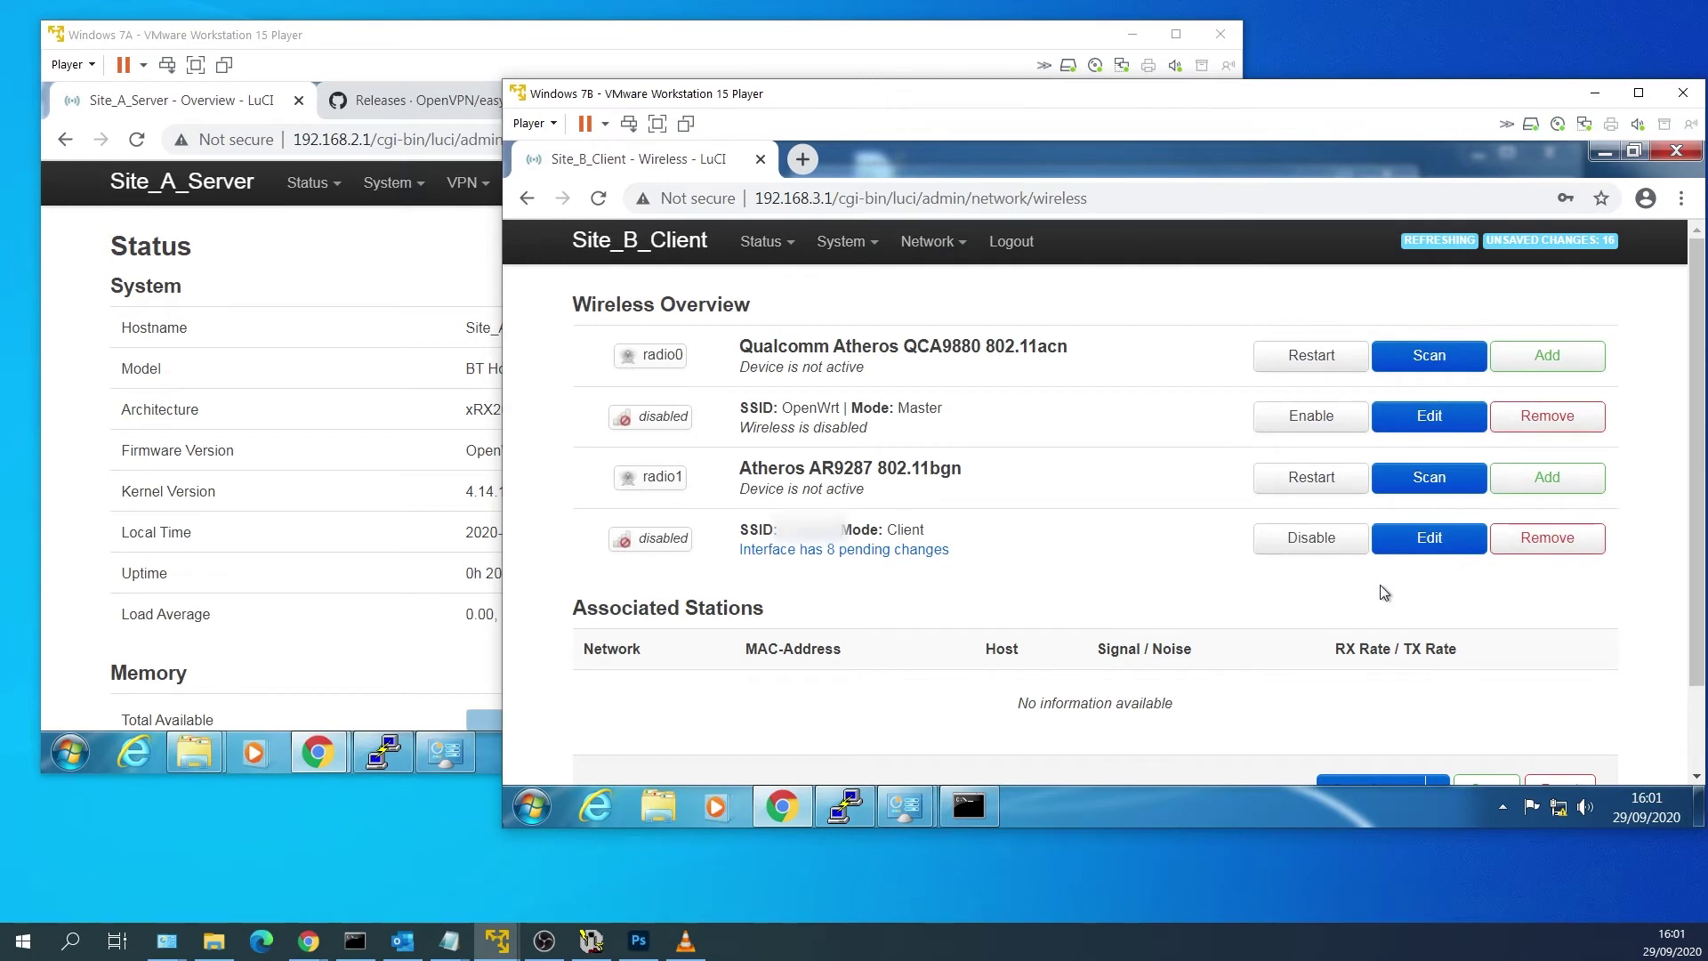
pyautogui.click(1379, 688)
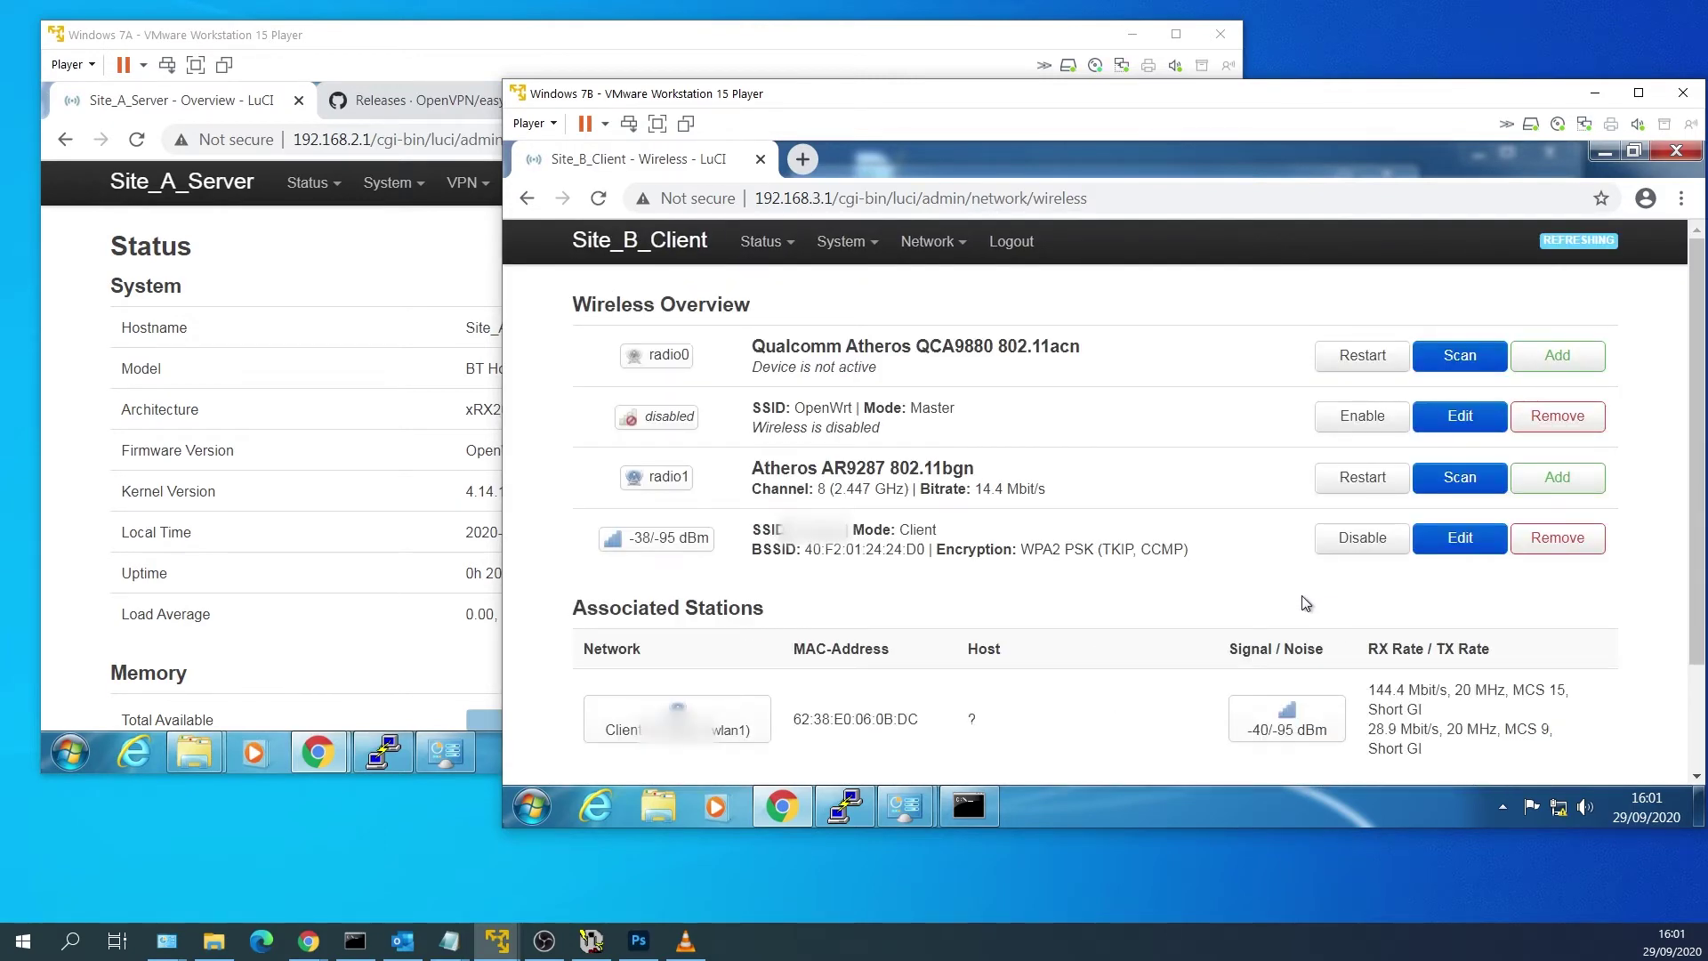
pyautogui.moveTo(934, 241)
pyautogui.click(937, 290)
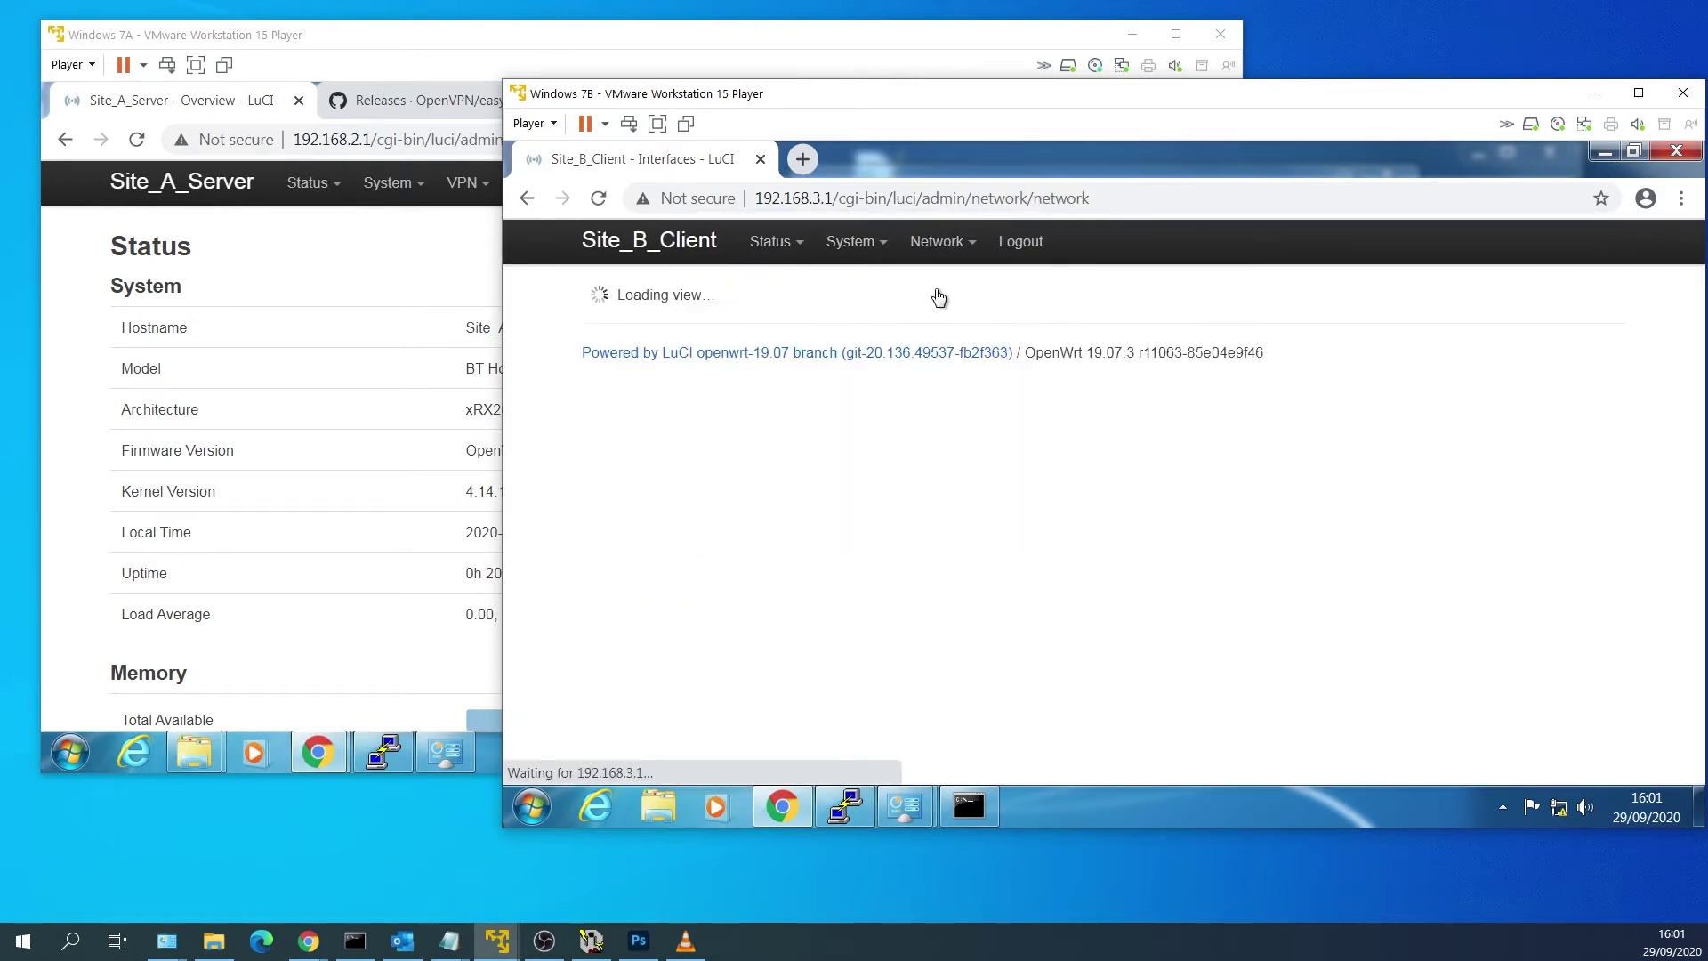
# Open PuTTY's saved 192.168.3.1 session, accept the host key and log in as root.
pyautogui.click(533, 807)
pyautogui.click(685, 311)
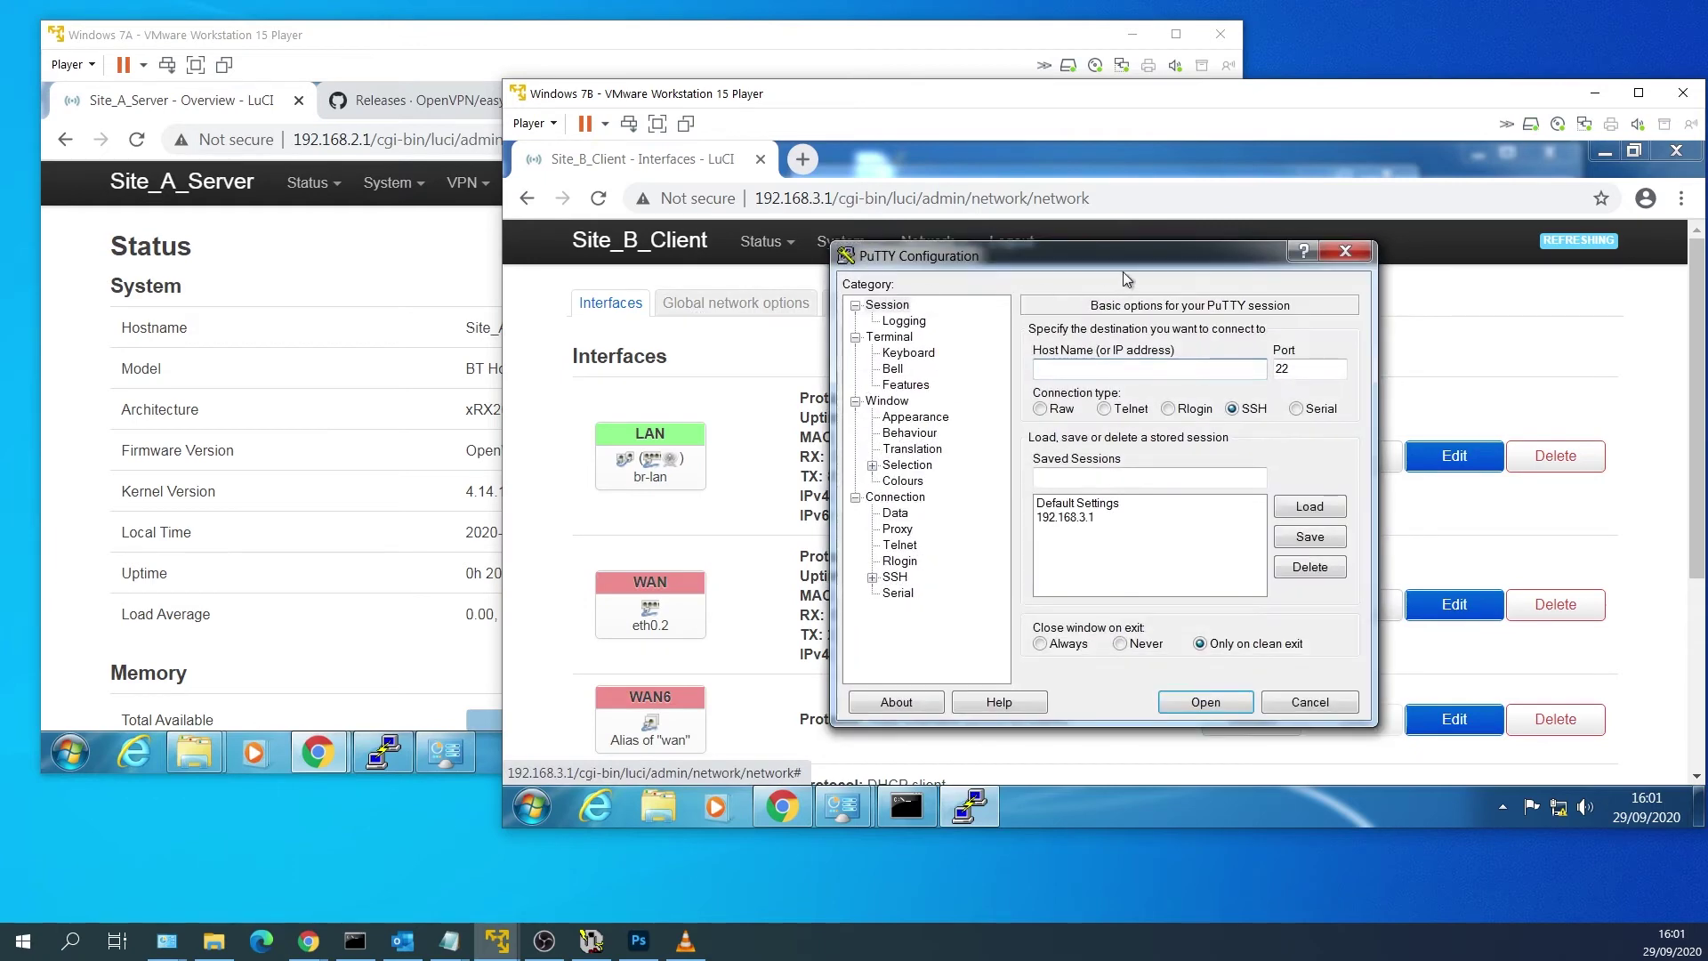
pyautogui.click(1152, 516)
pyautogui.click(1294, 518)
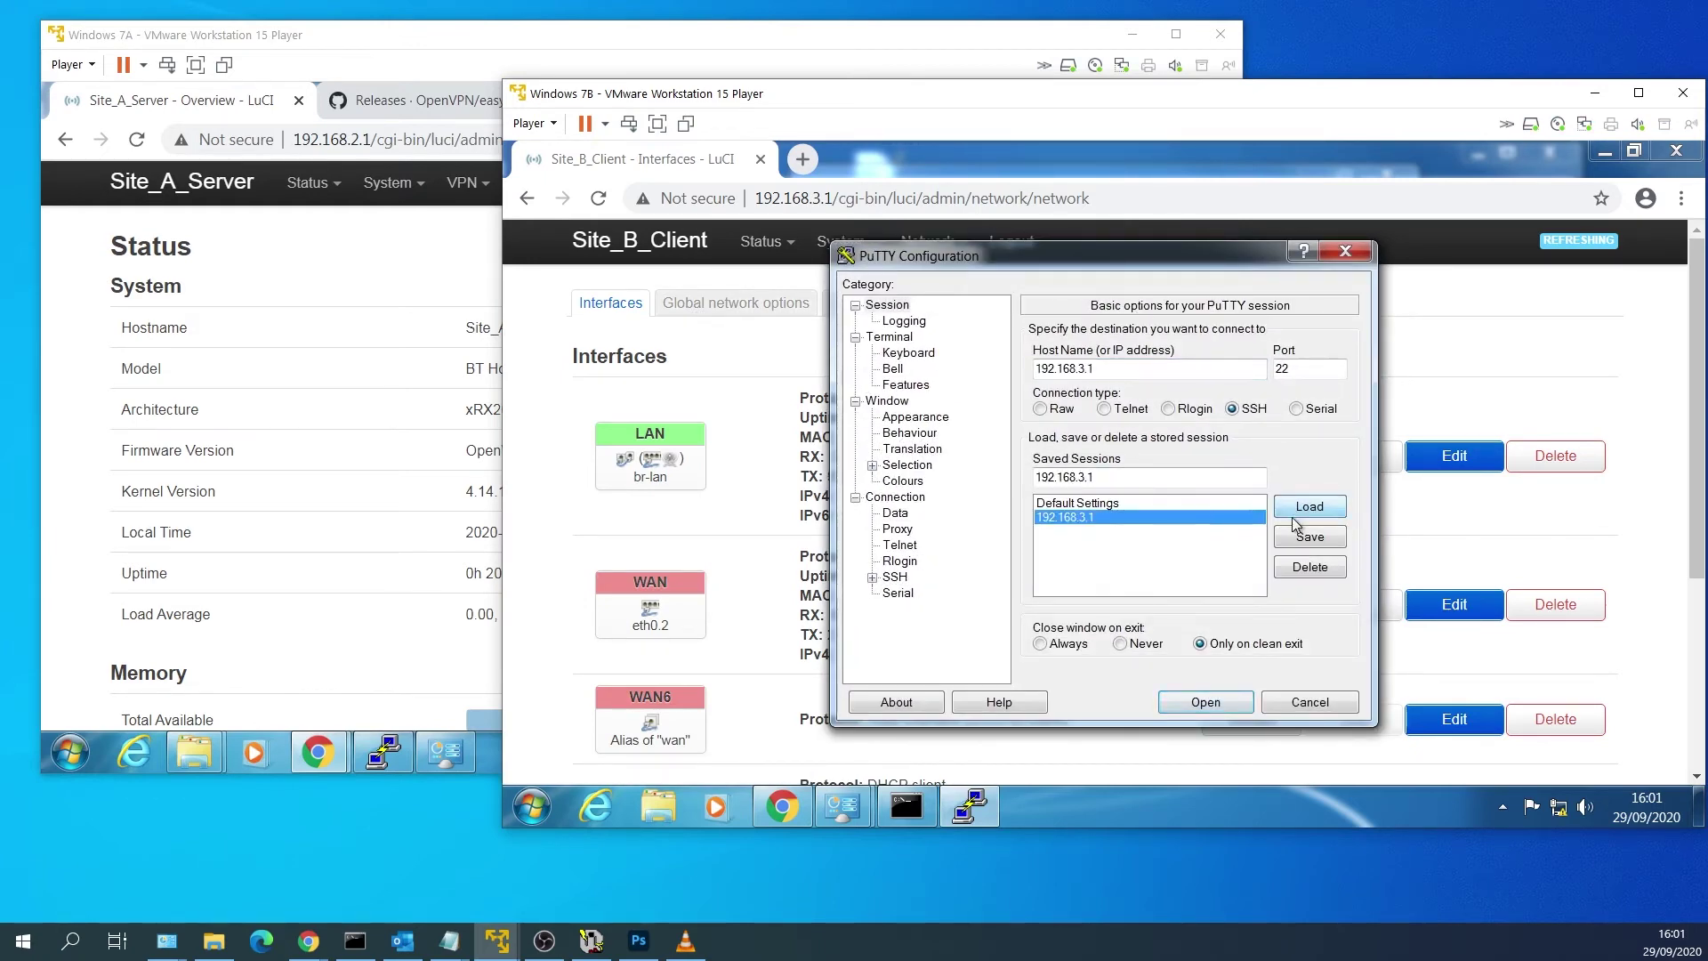
pyautogui.click(1217, 709)
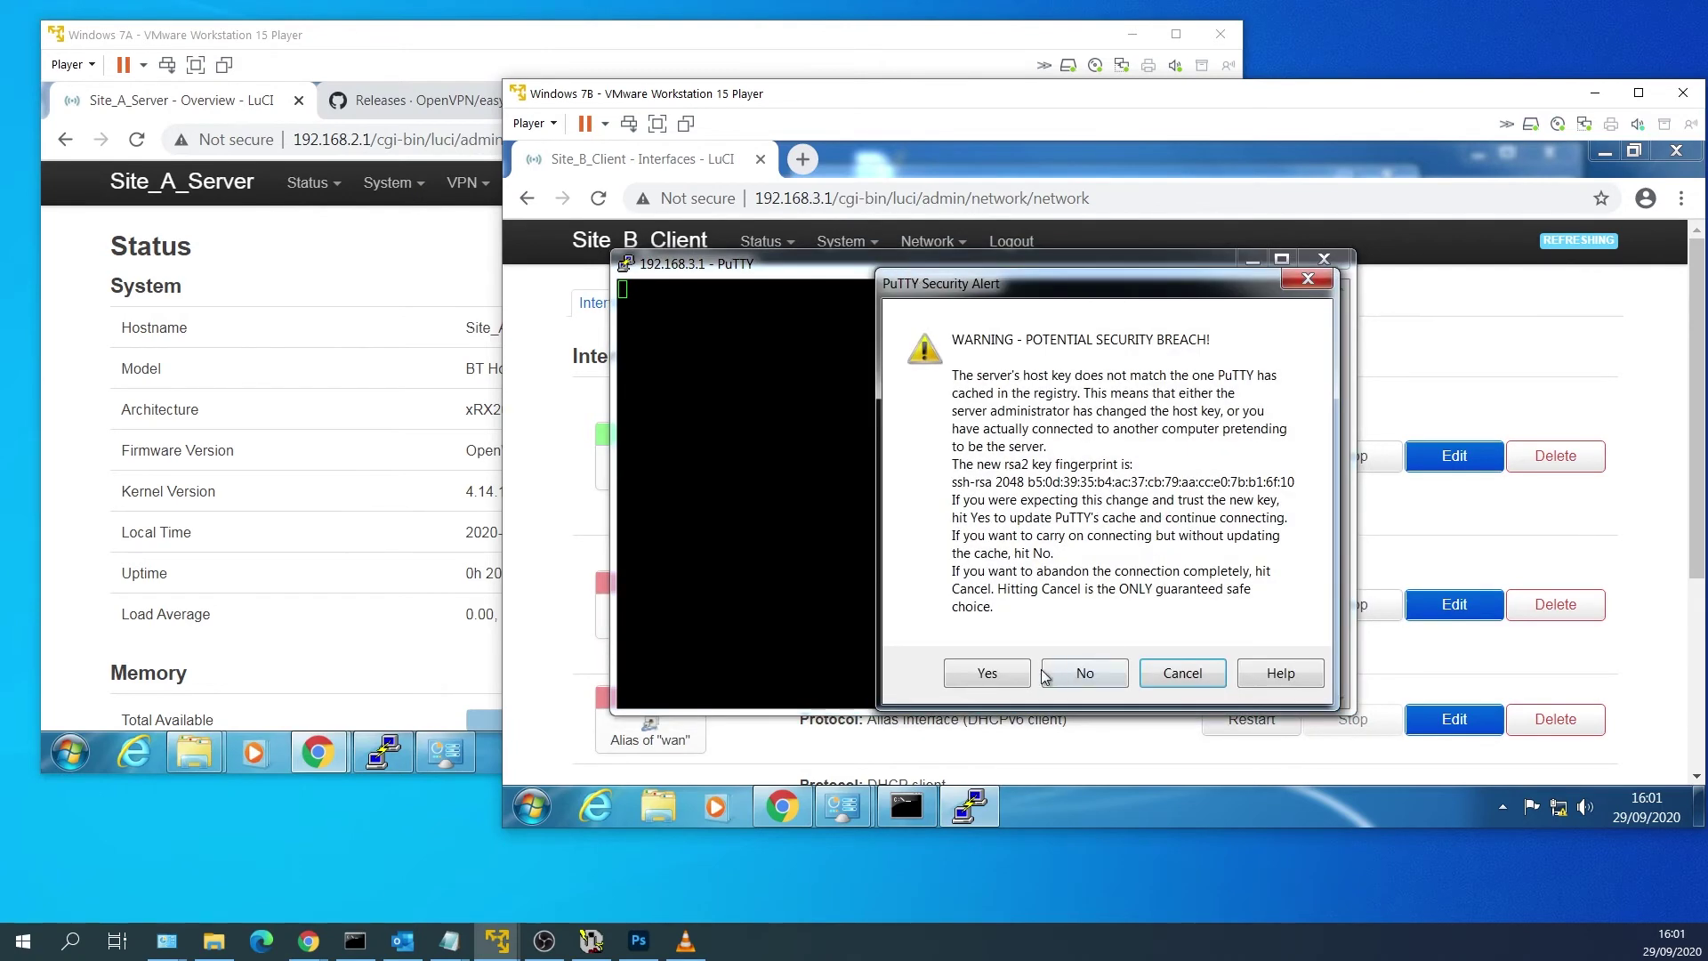
pyautogui.click(1047, 674)
pyautogui.moveTo(909, 280); pyautogui.dragTo(824, 233)
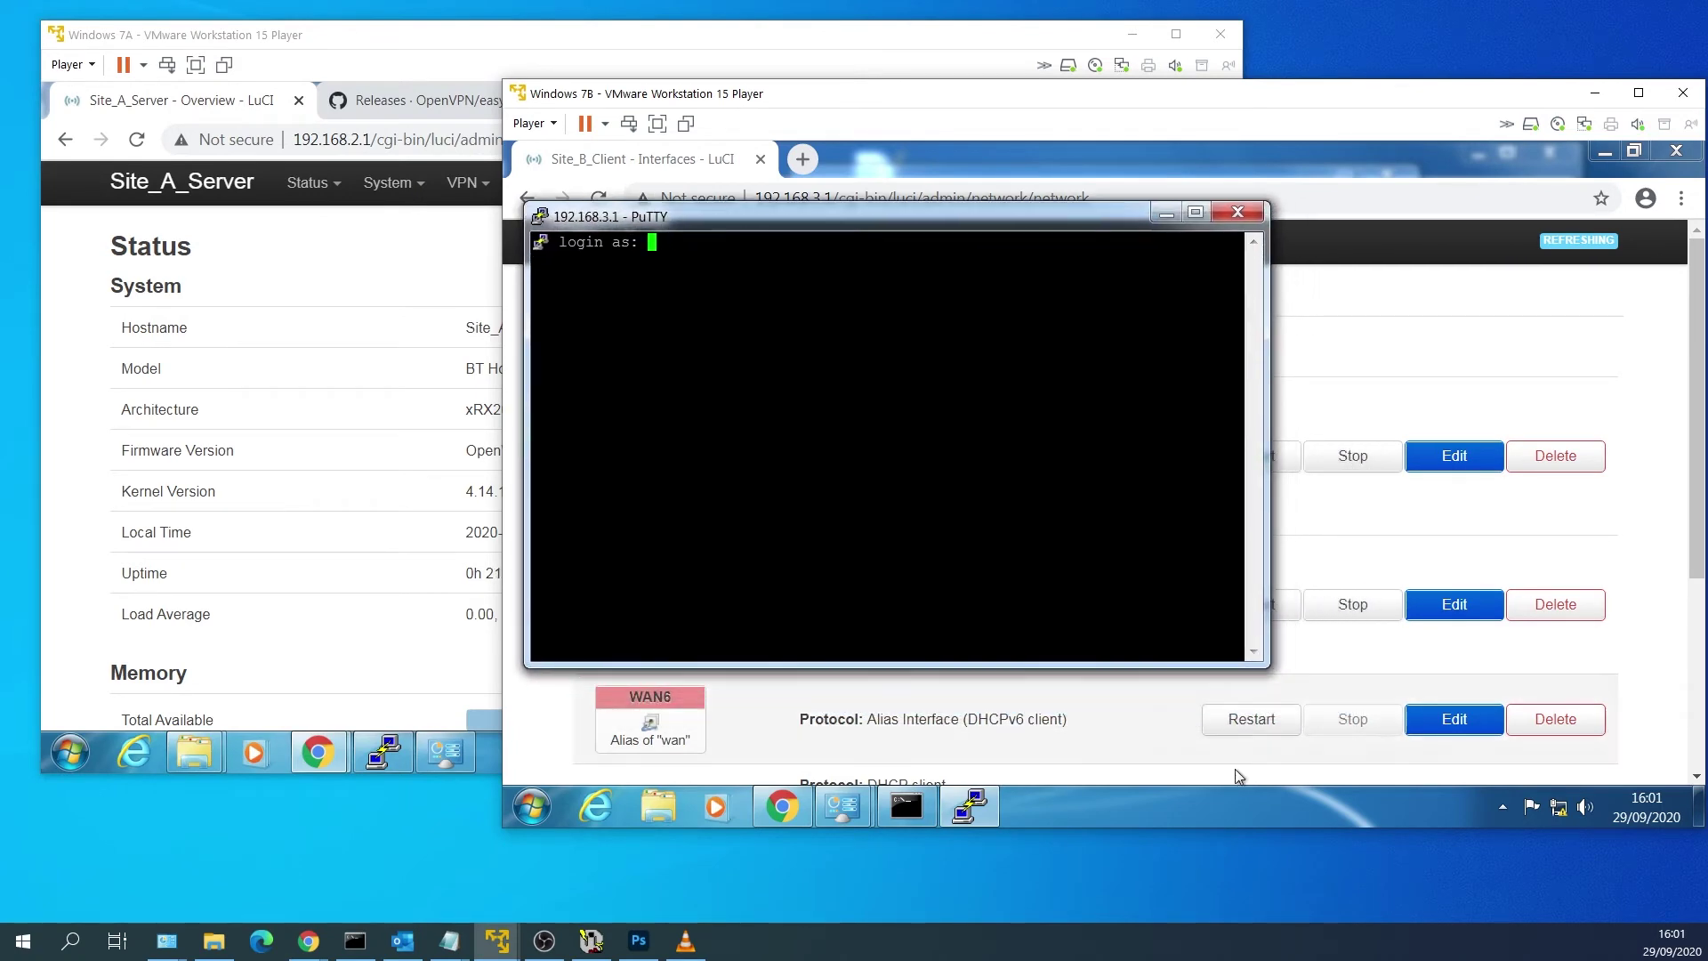
pyautogui.moveTo(1257, 665); pyautogui.dragTo(1626, 755)
pyautogui.write('root')
pyautogui.press('Return')
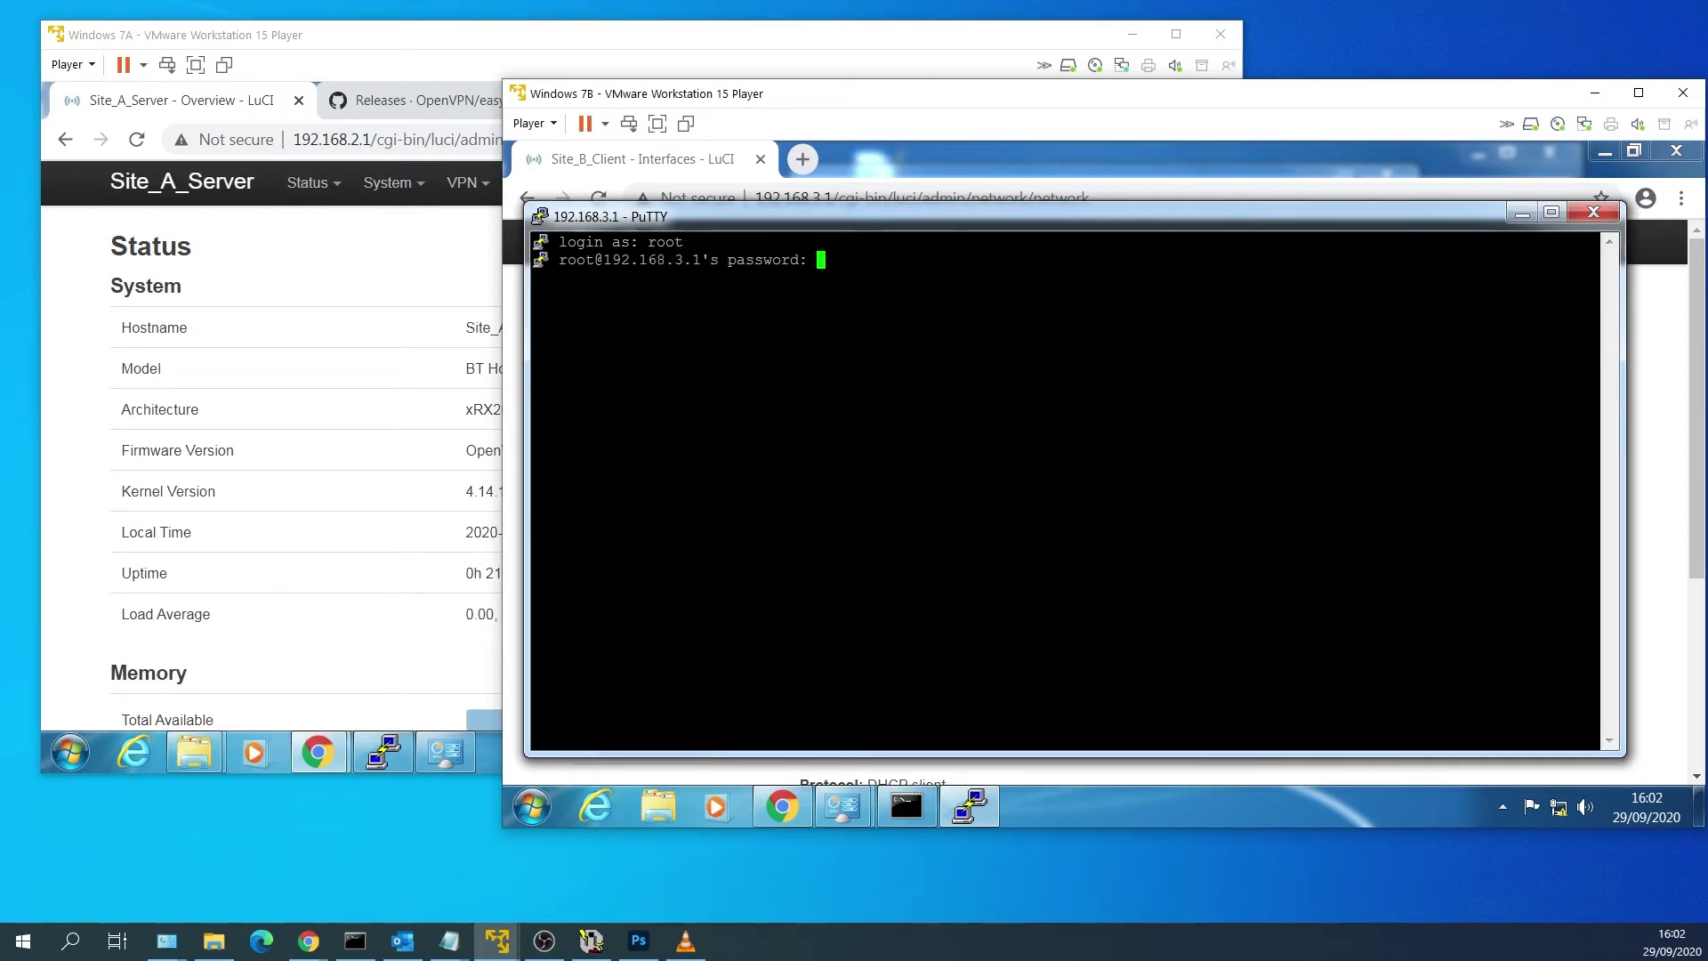
pyautogui.press('Return')
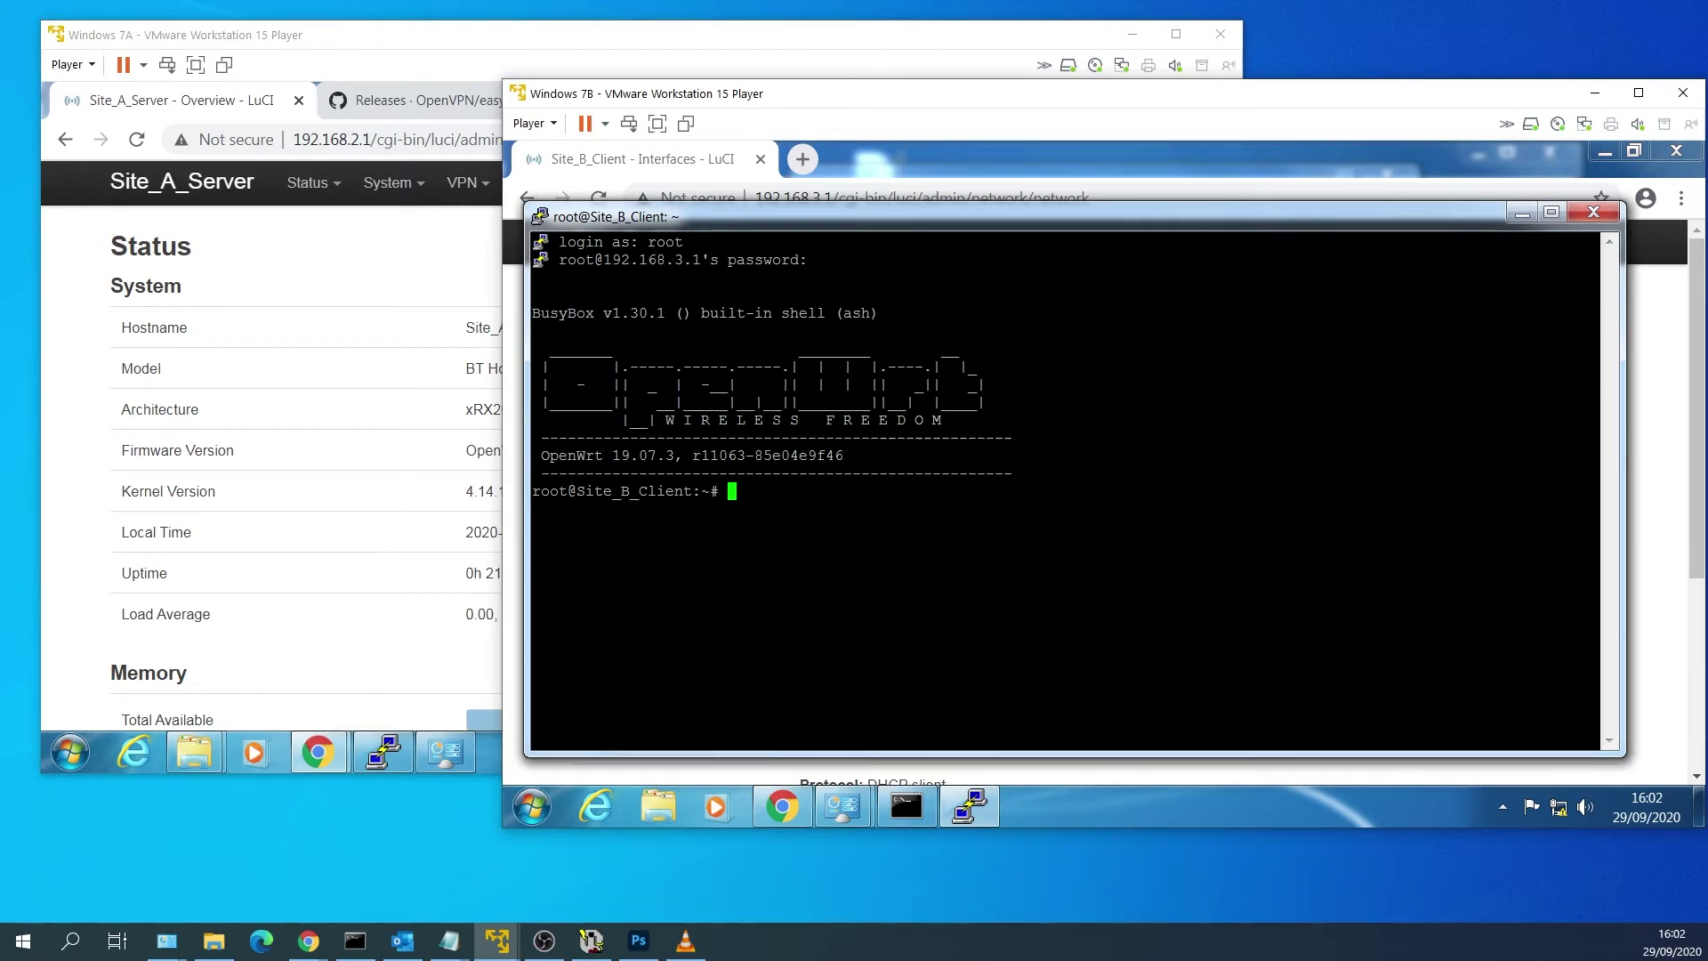
# Update opkg package lists and install luci-app-openvpn, openvpn-easy-rsa, openvpn-openssl, nano and tcpdump.
pyautogui.write('opkg update')
pyautogui.press('Return')
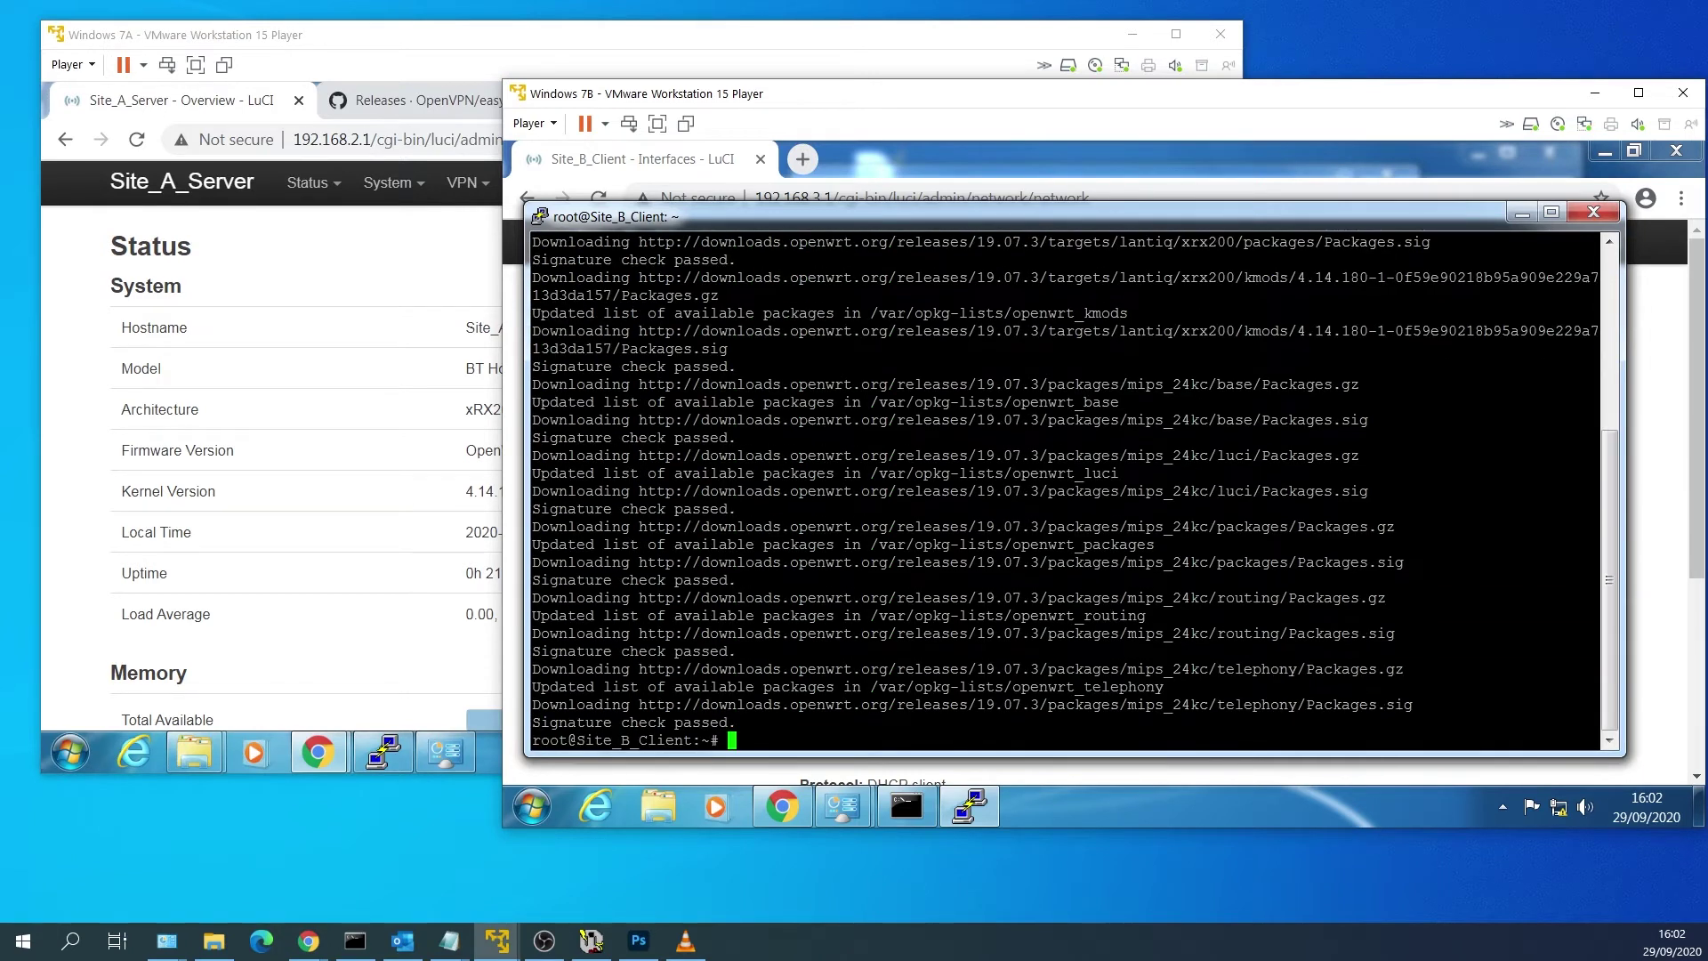
pyautogui.write('opkg install luci-app-open')
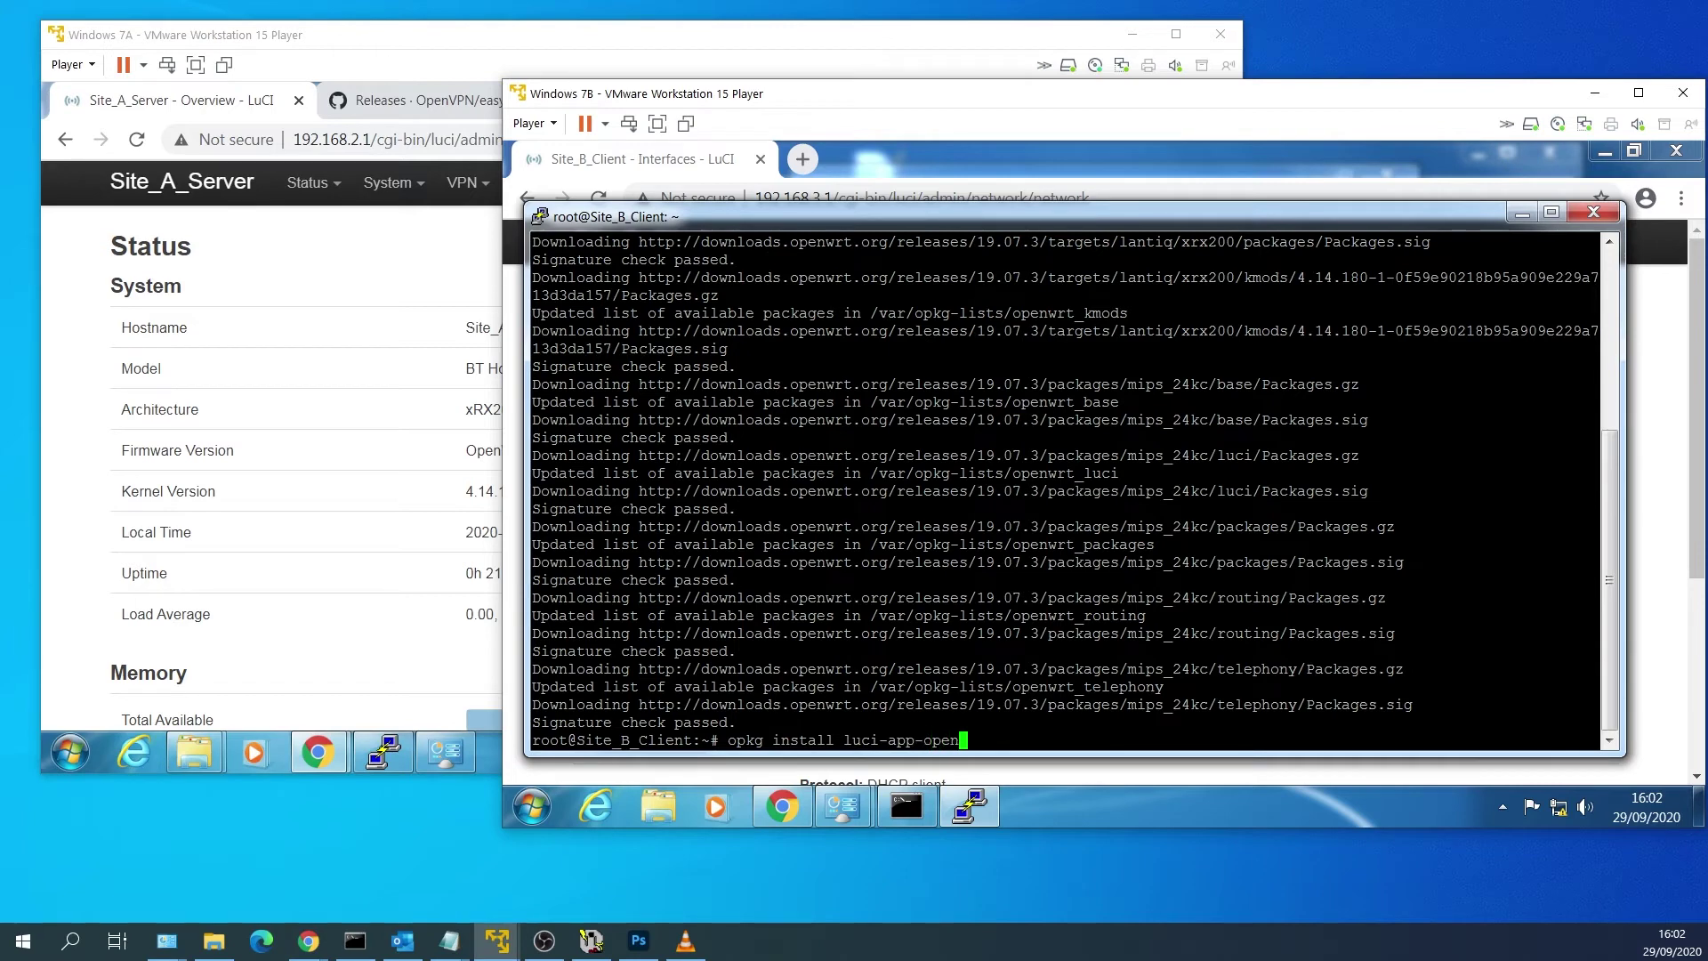
pyautogui.write('vpn openvpn-easy-rsa openvpn')
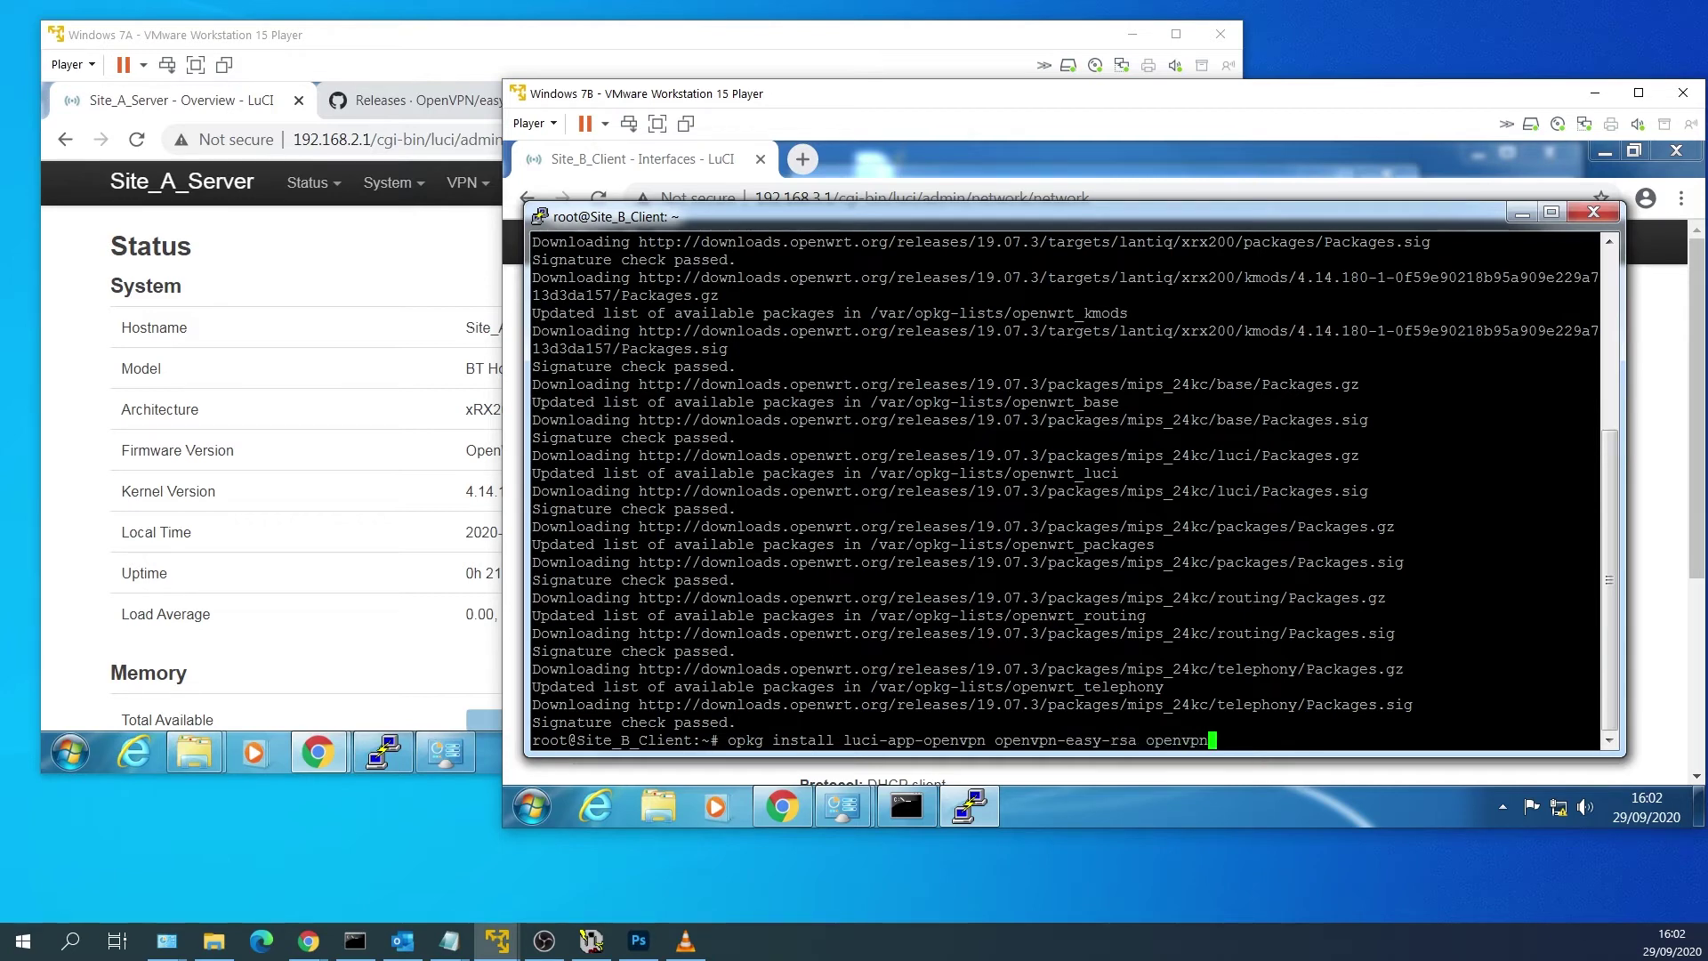
pyautogui.write('-openssl nano tcpdump')
pyautogui.press('Return')
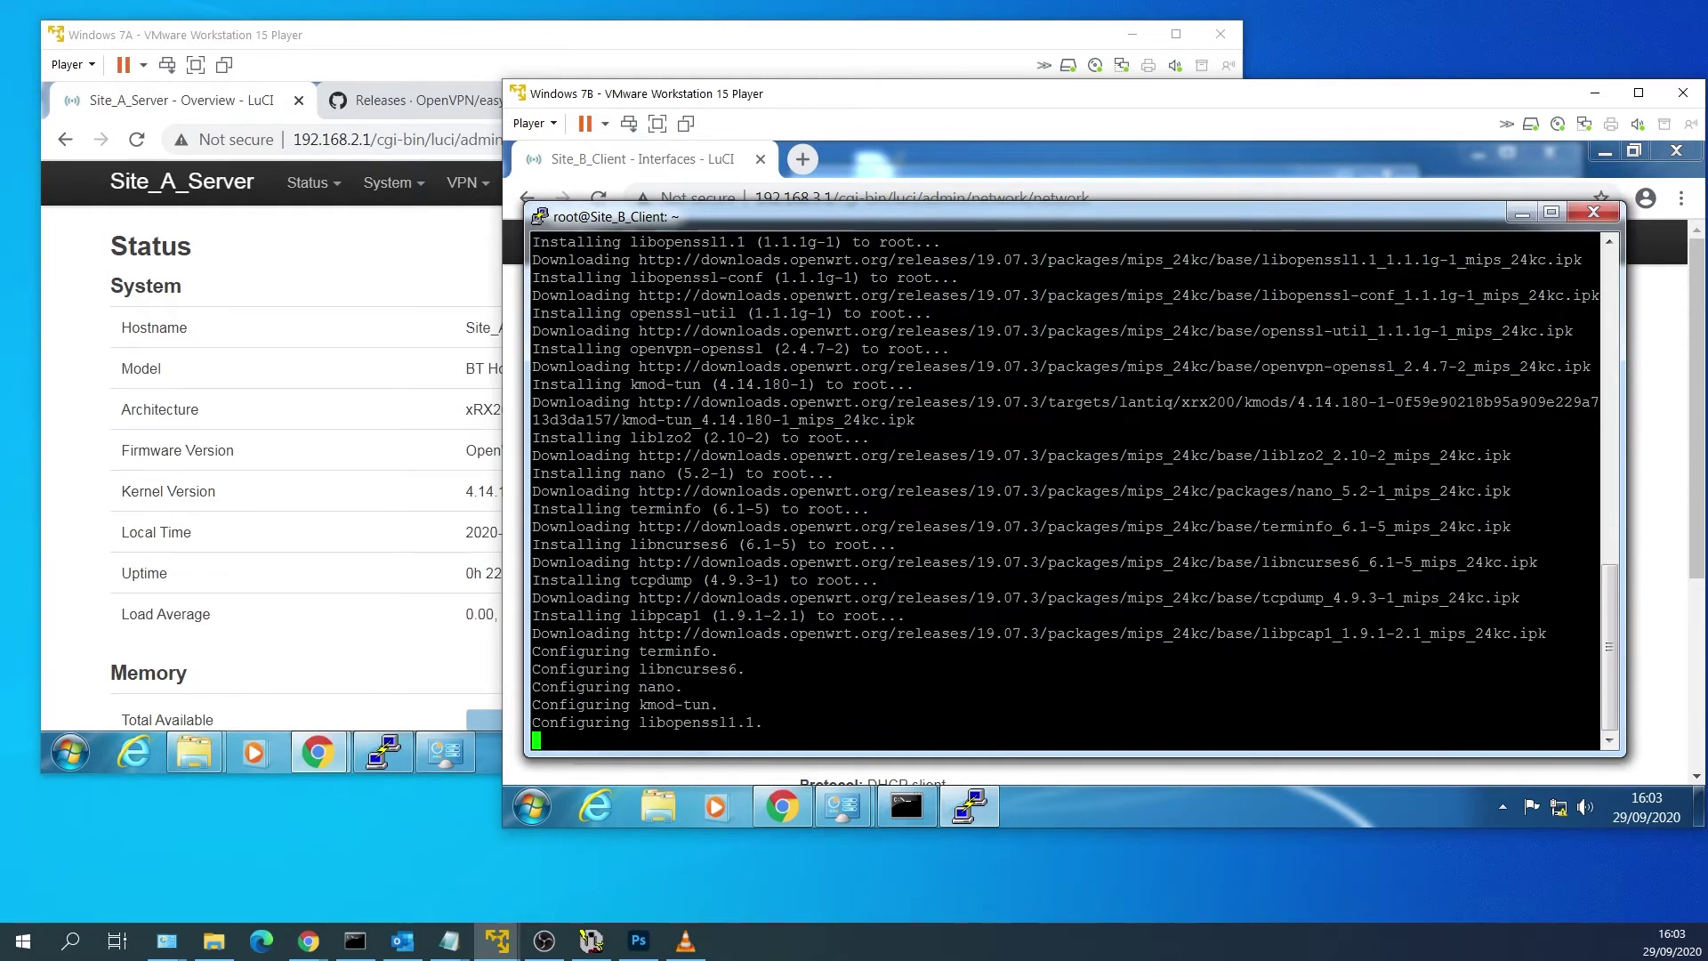
# Remove the wireless client network on Site_B_Client and apply the change.
pyautogui.click(1520, 215)
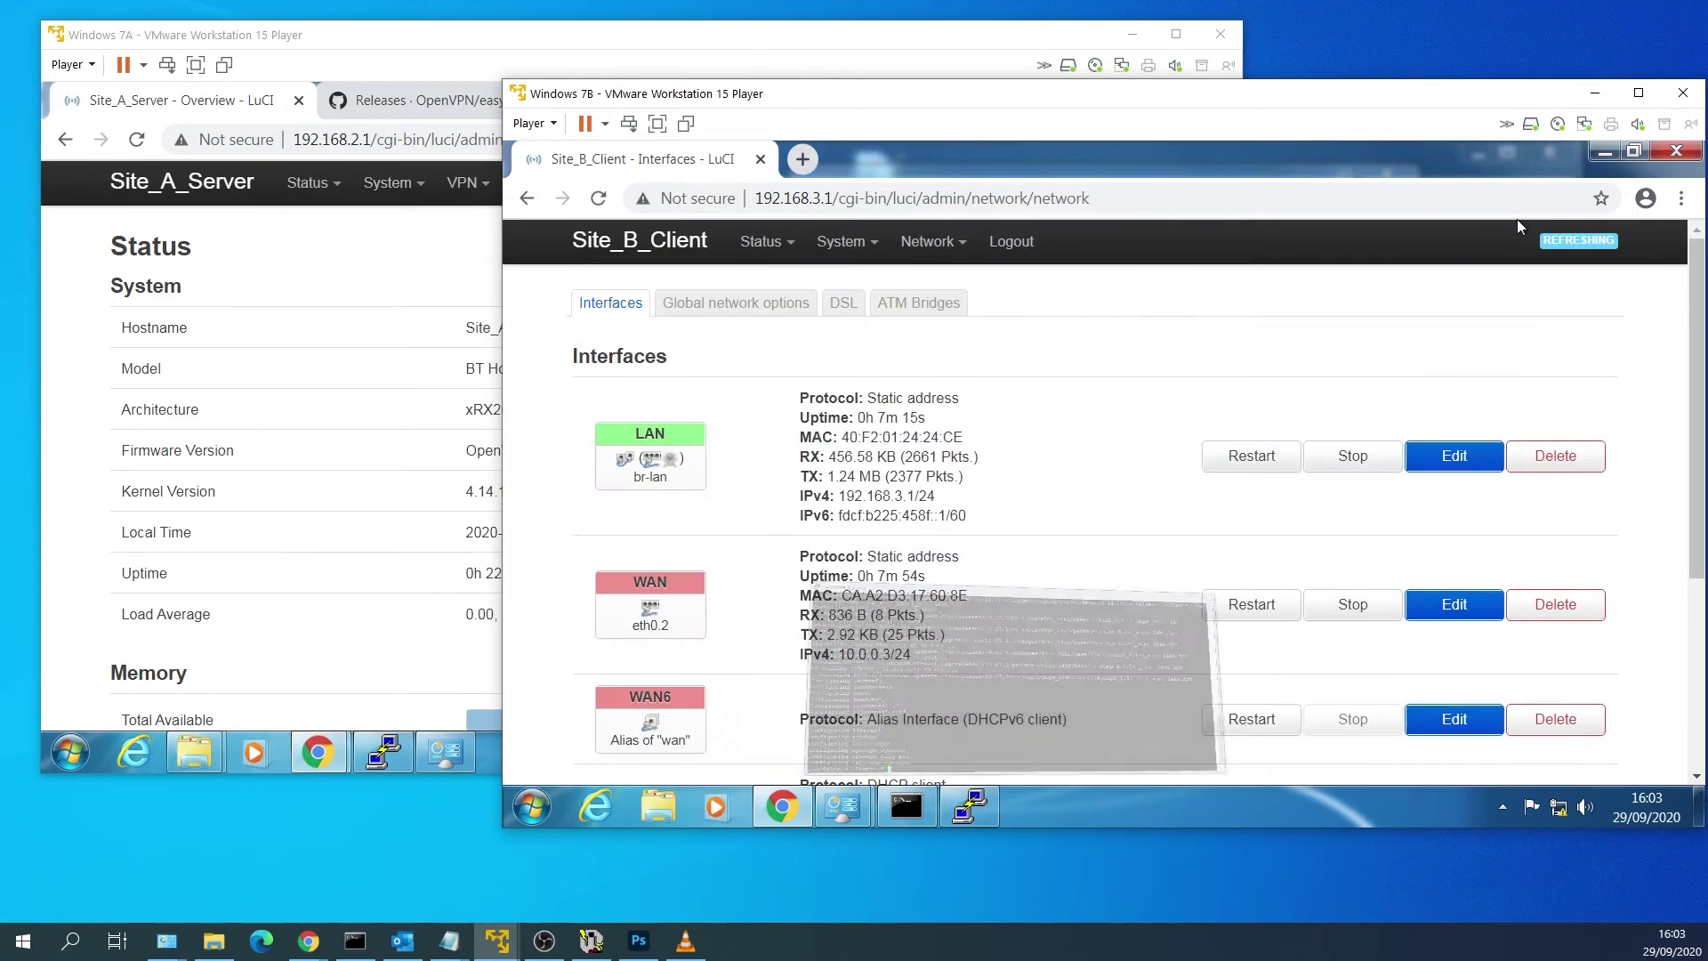
pyautogui.moveTo(941, 273)
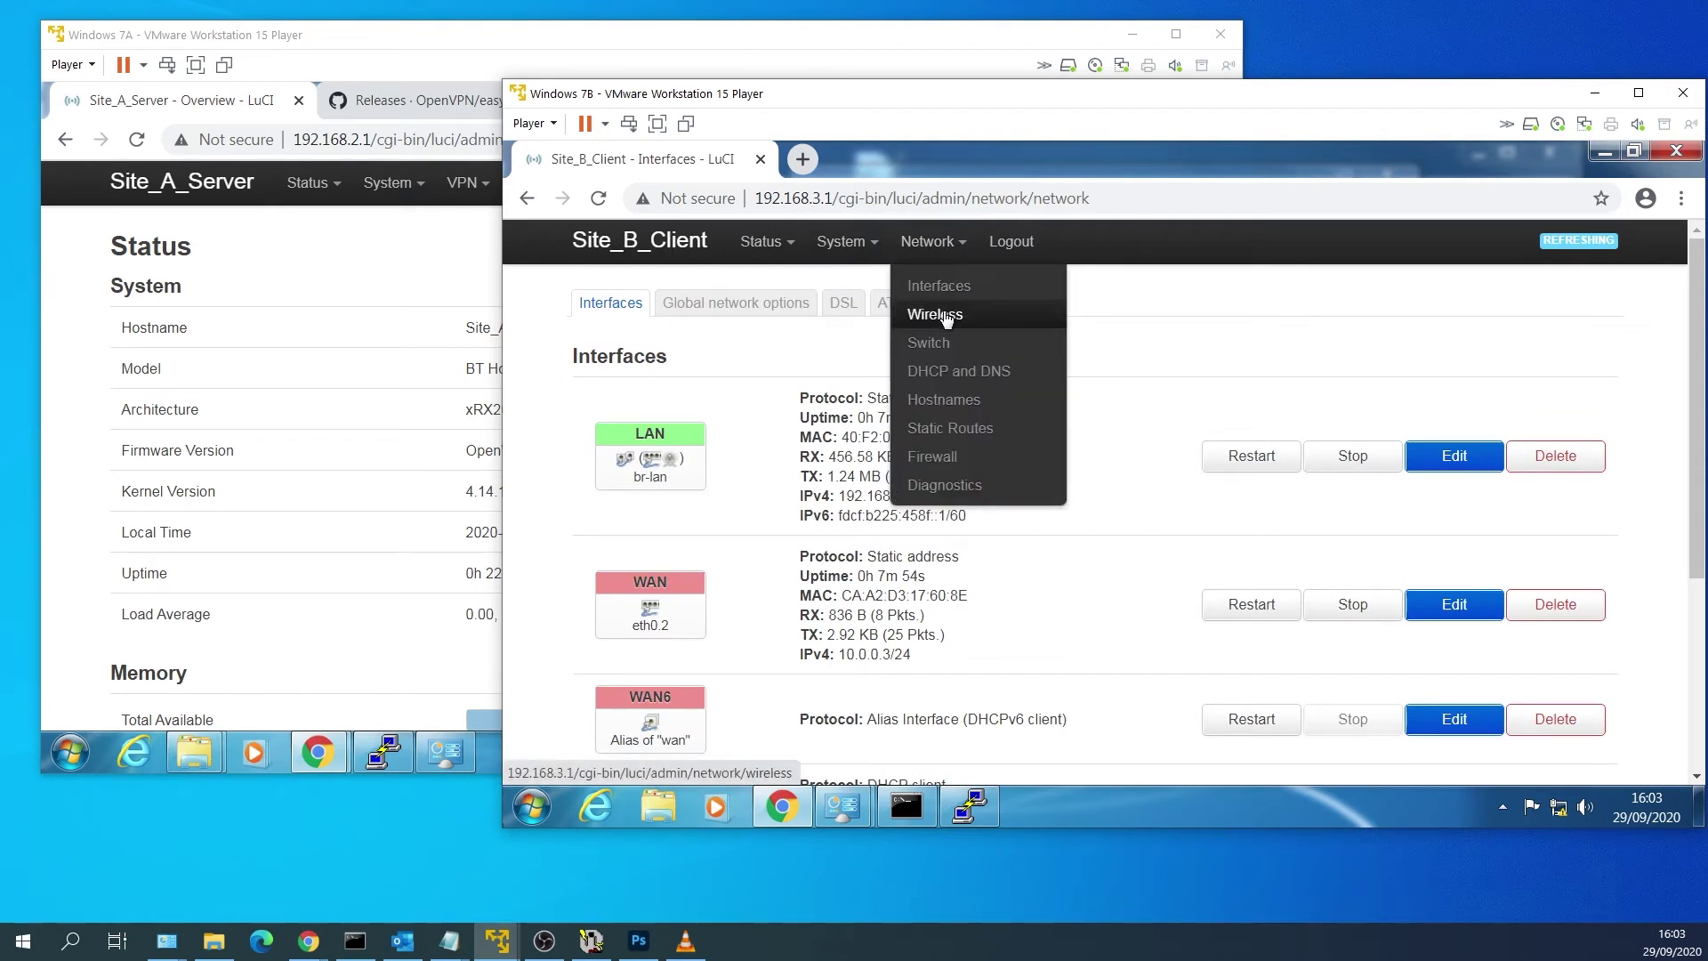
pyautogui.click(943, 315)
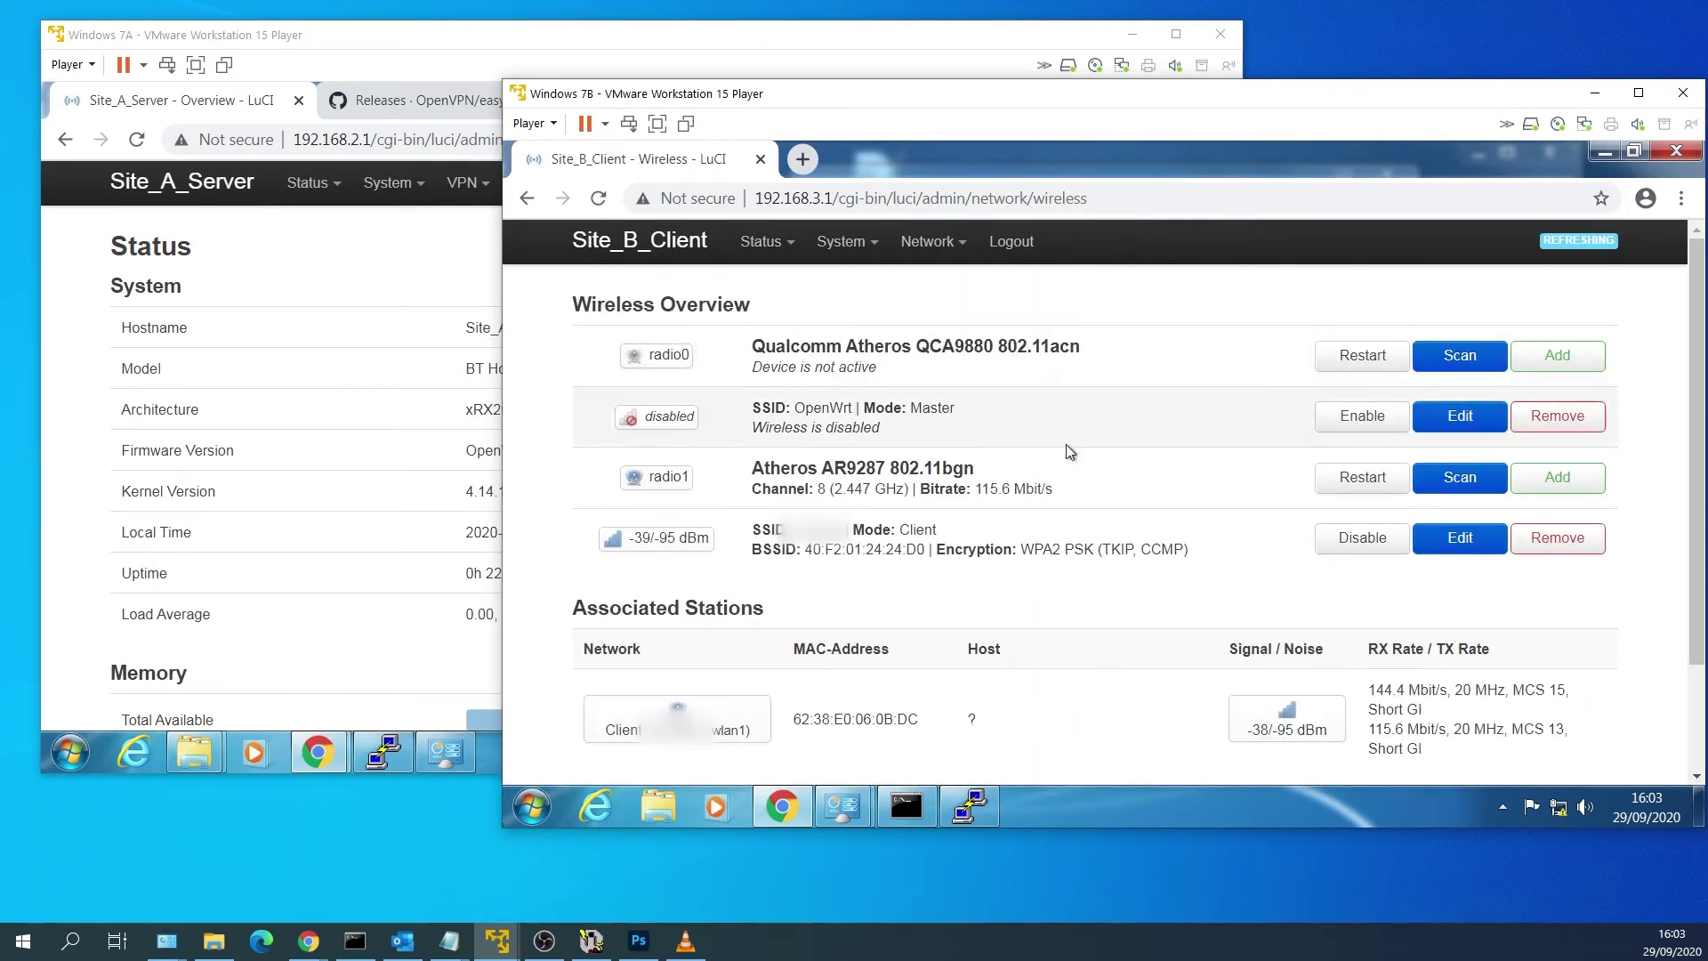
pyautogui.click(1574, 543)
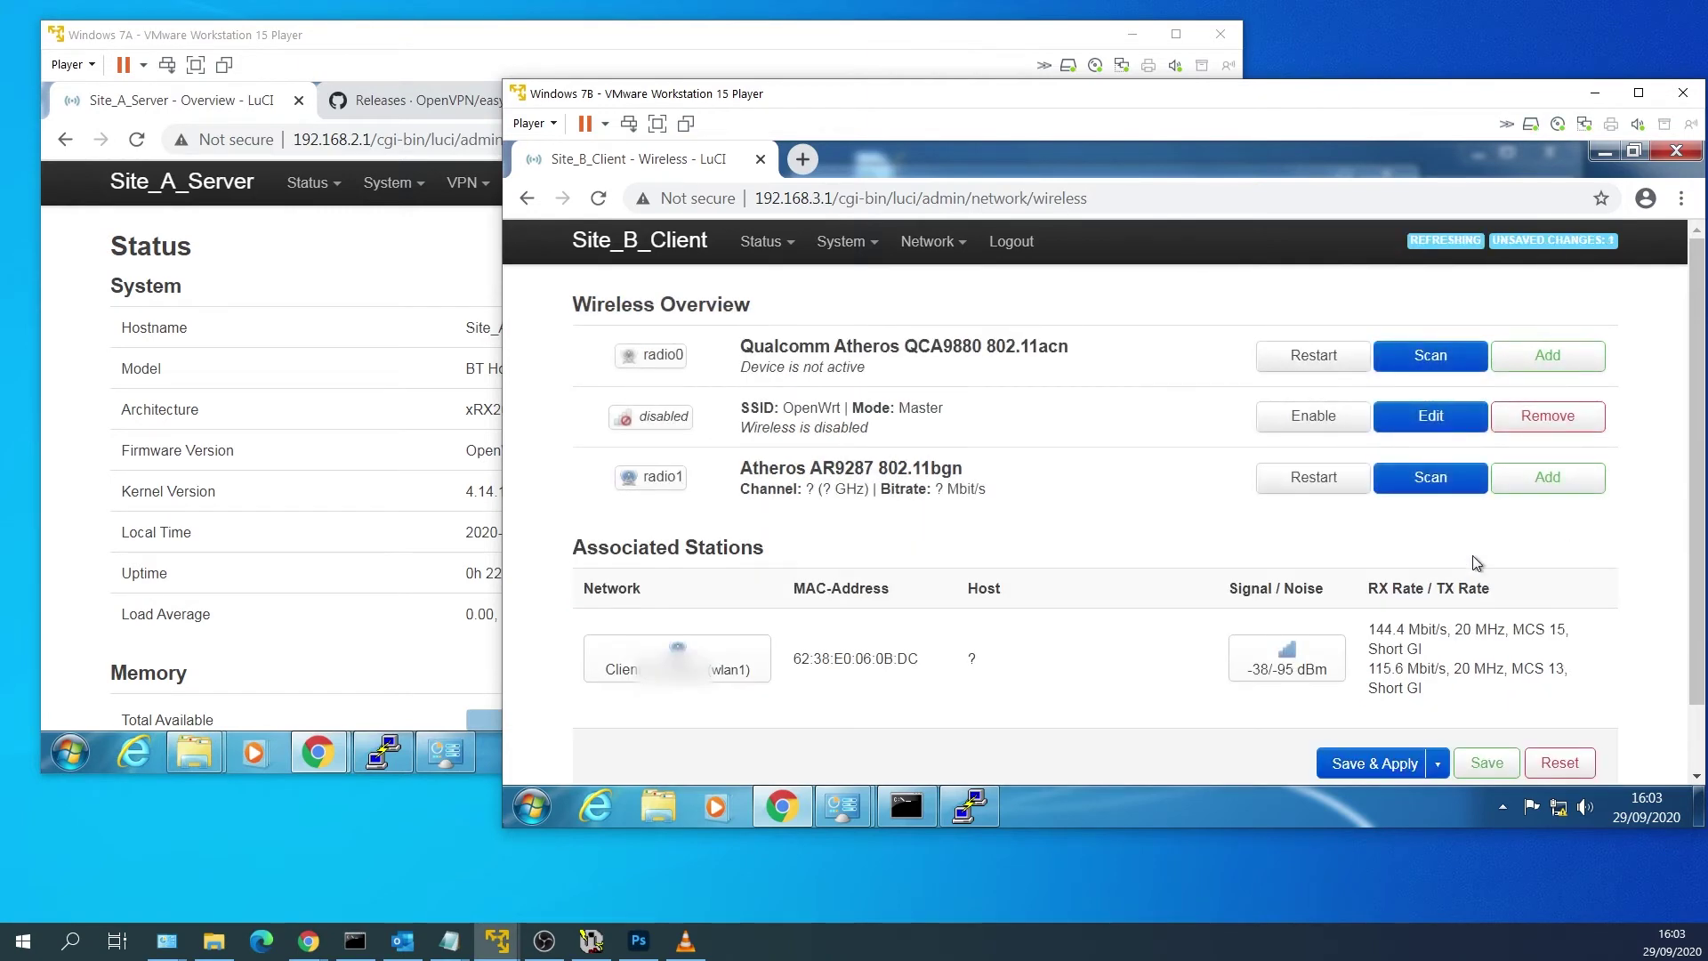
pyautogui.scroll(-1, 1468, 623)
pyautogui.click(1374, 690)
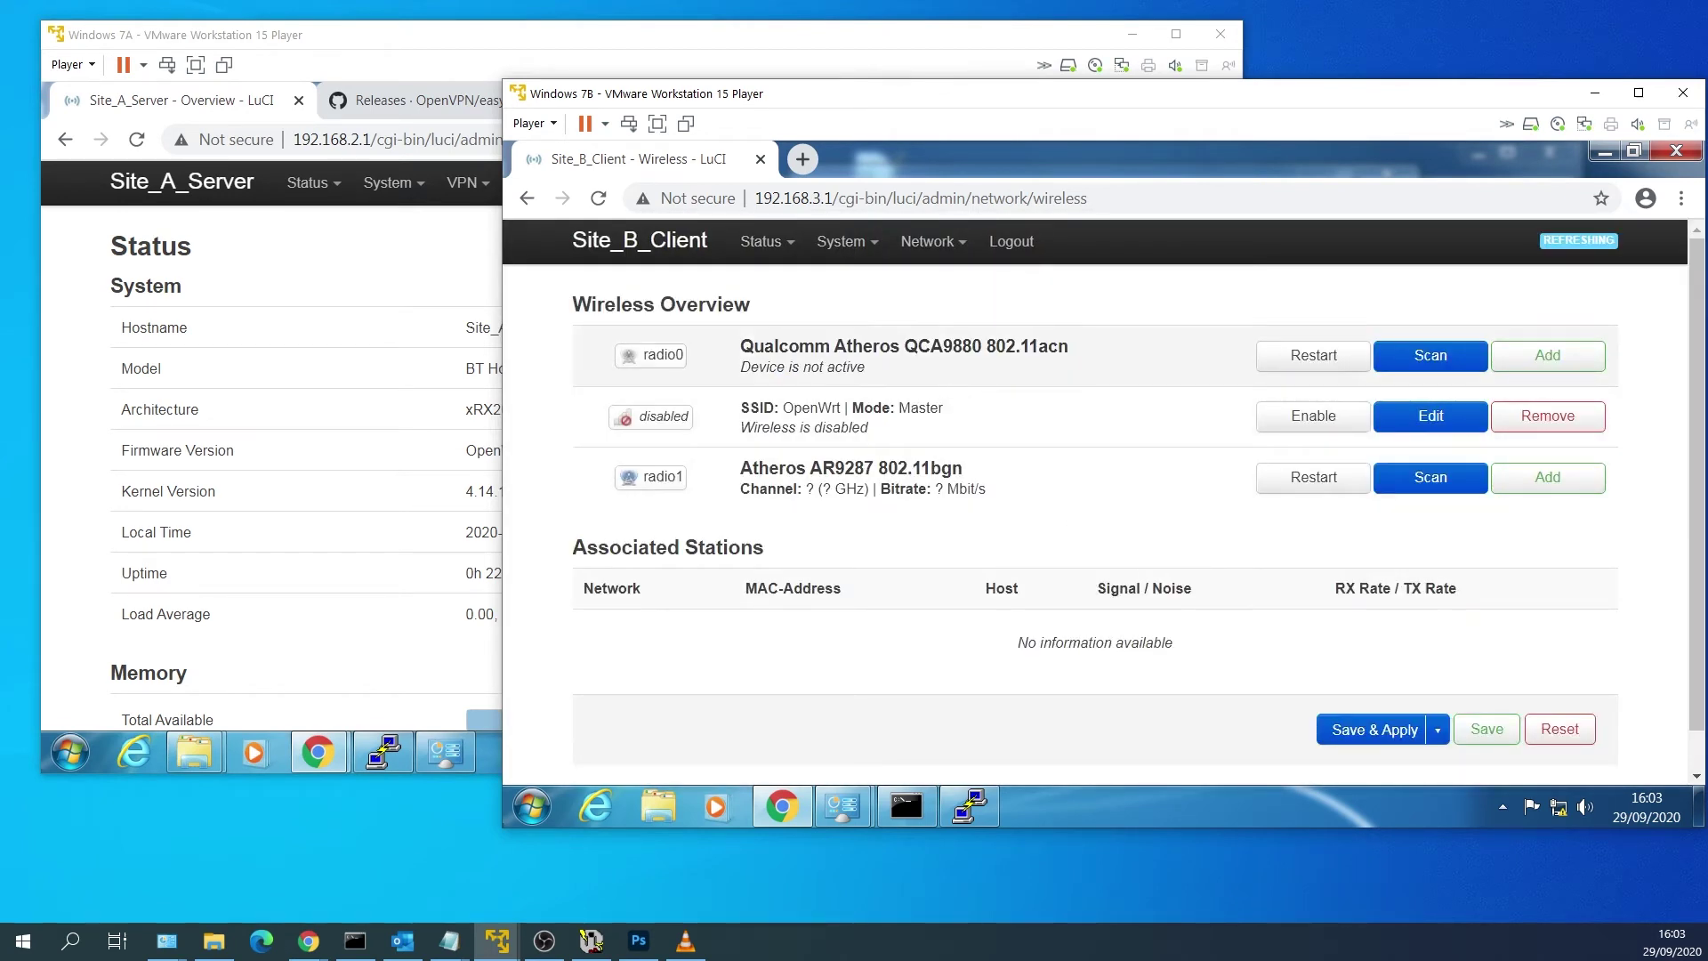
# Delete the WWAN interface and apply, leaving LAN, WAN and WAN6.
pyautogui.click(925, 284)
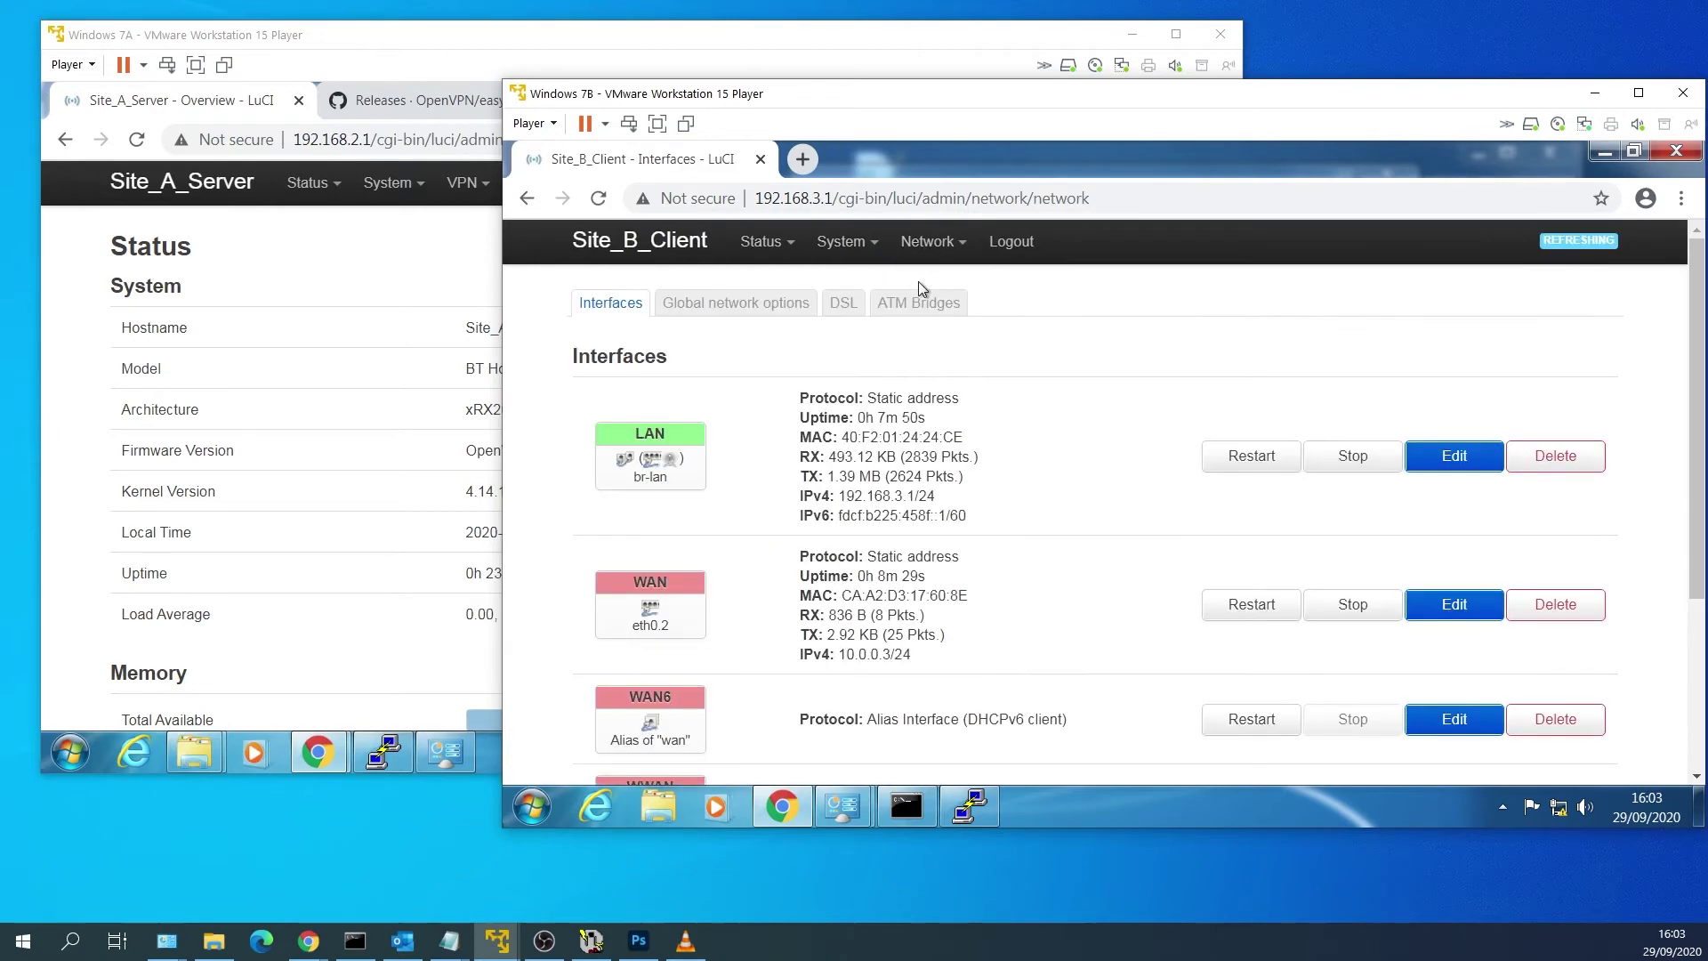
pyautogui.scroll(-3, 991, 369)
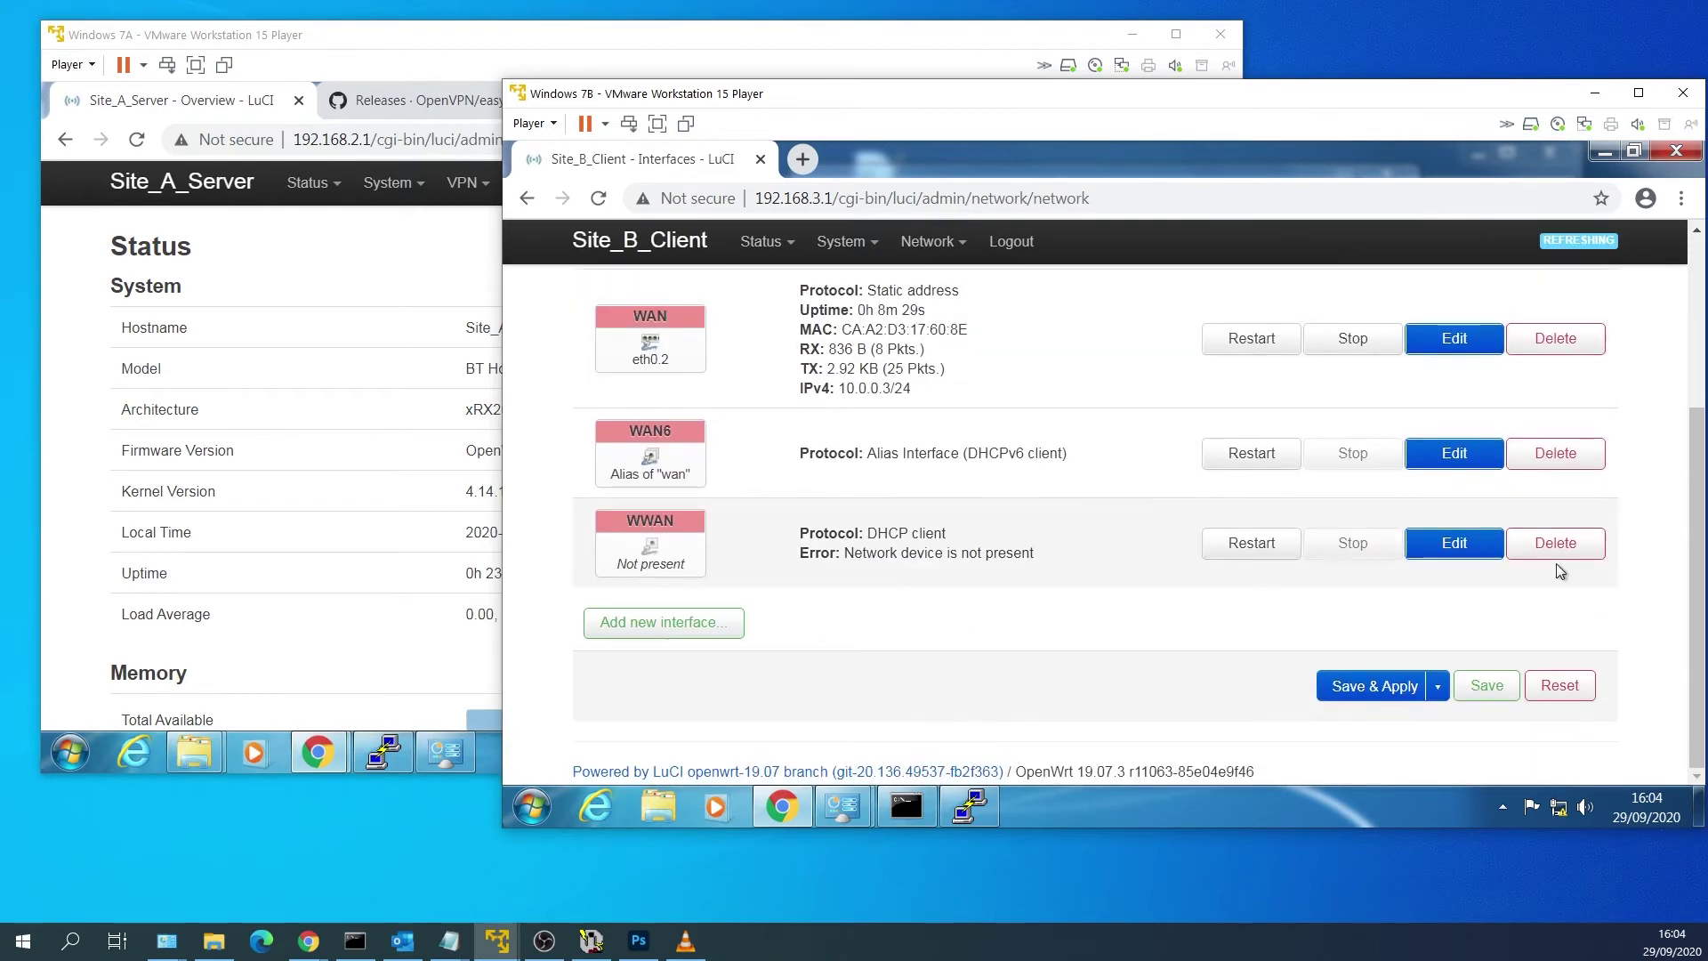
pyautogui.click(1589, 546)
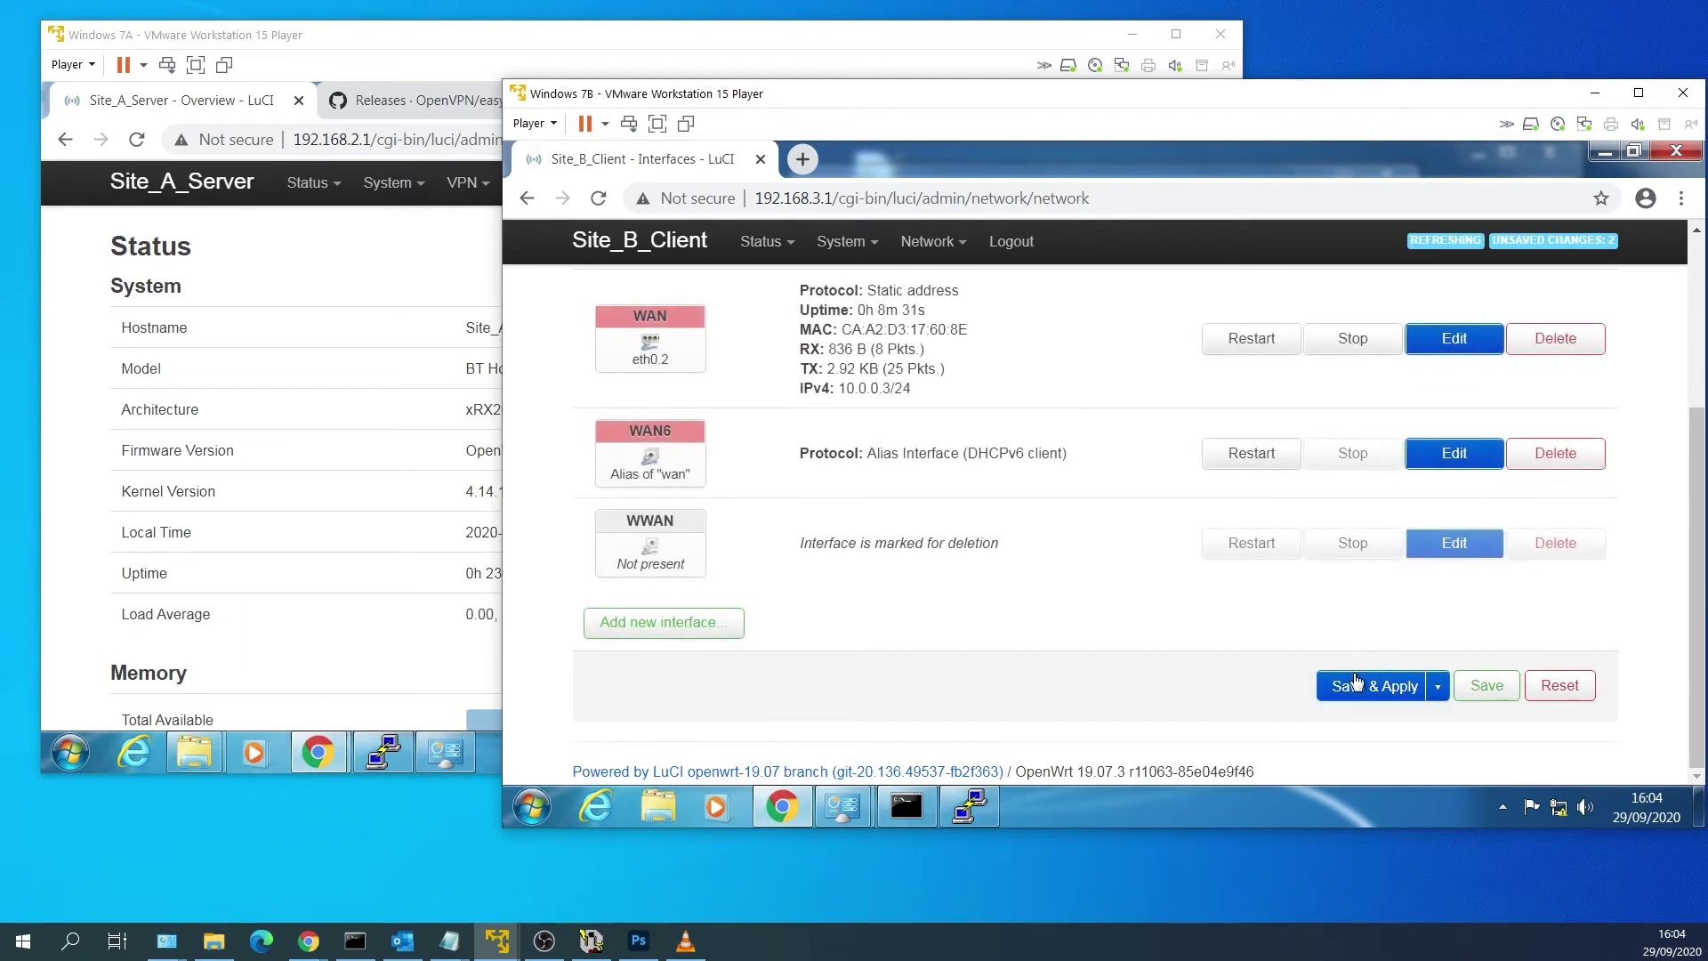
pyautogui.click(1374, 686)
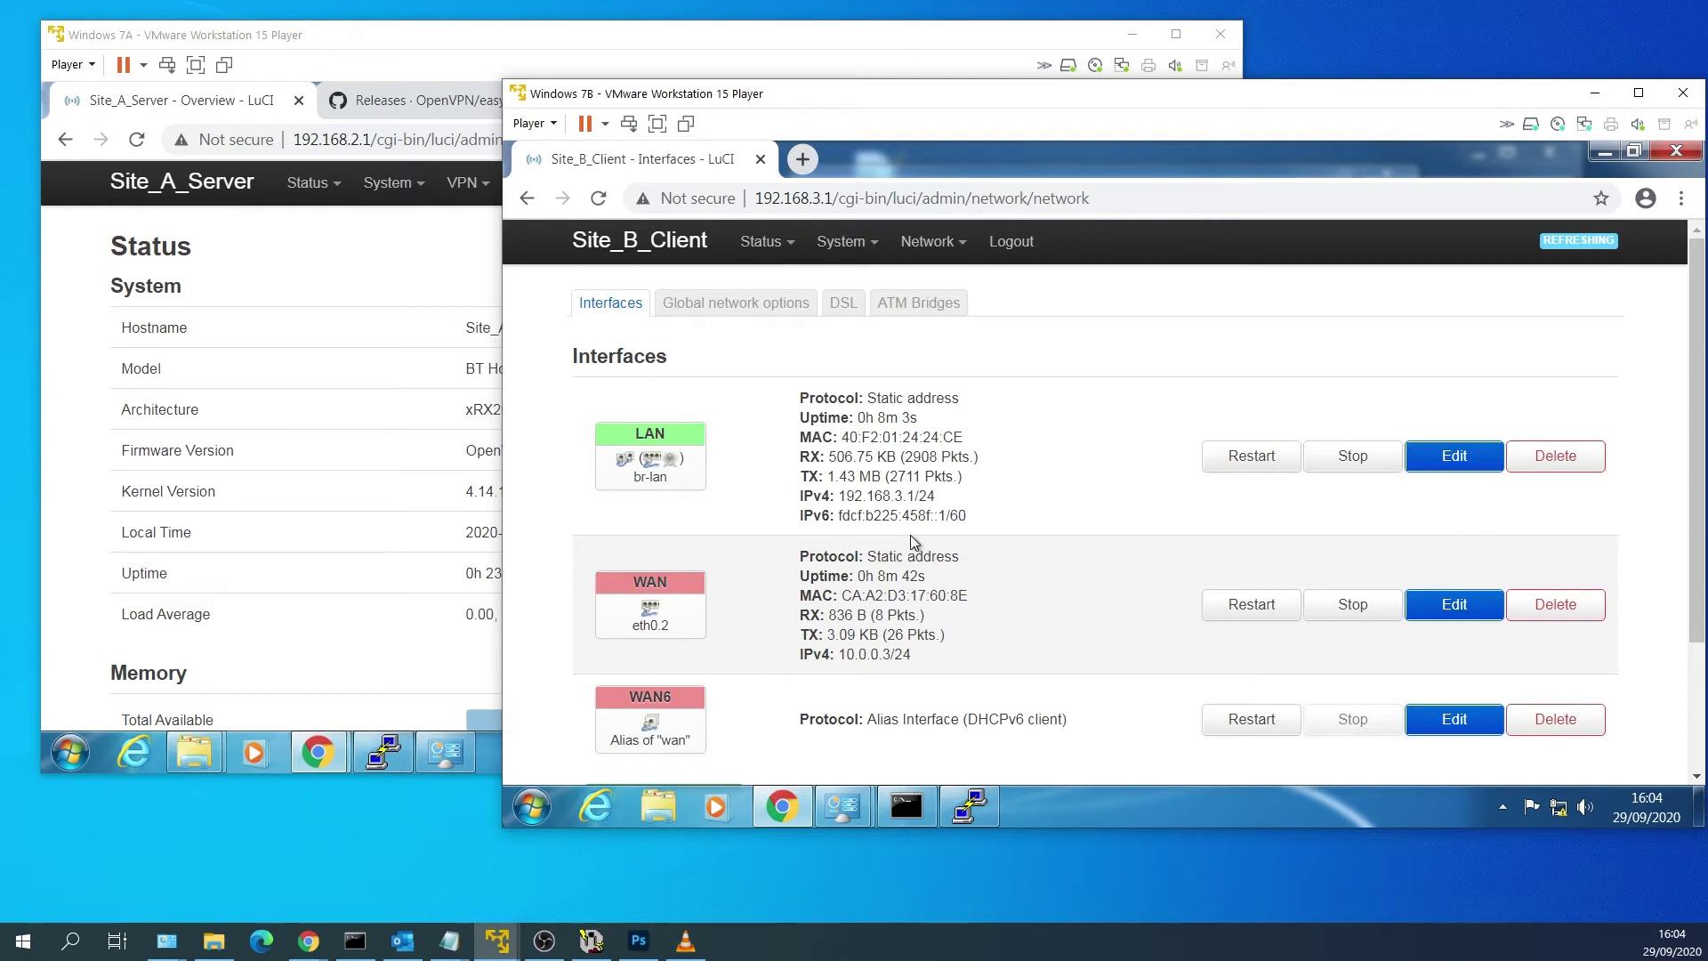
pyautogui.moveTo(928, 247)
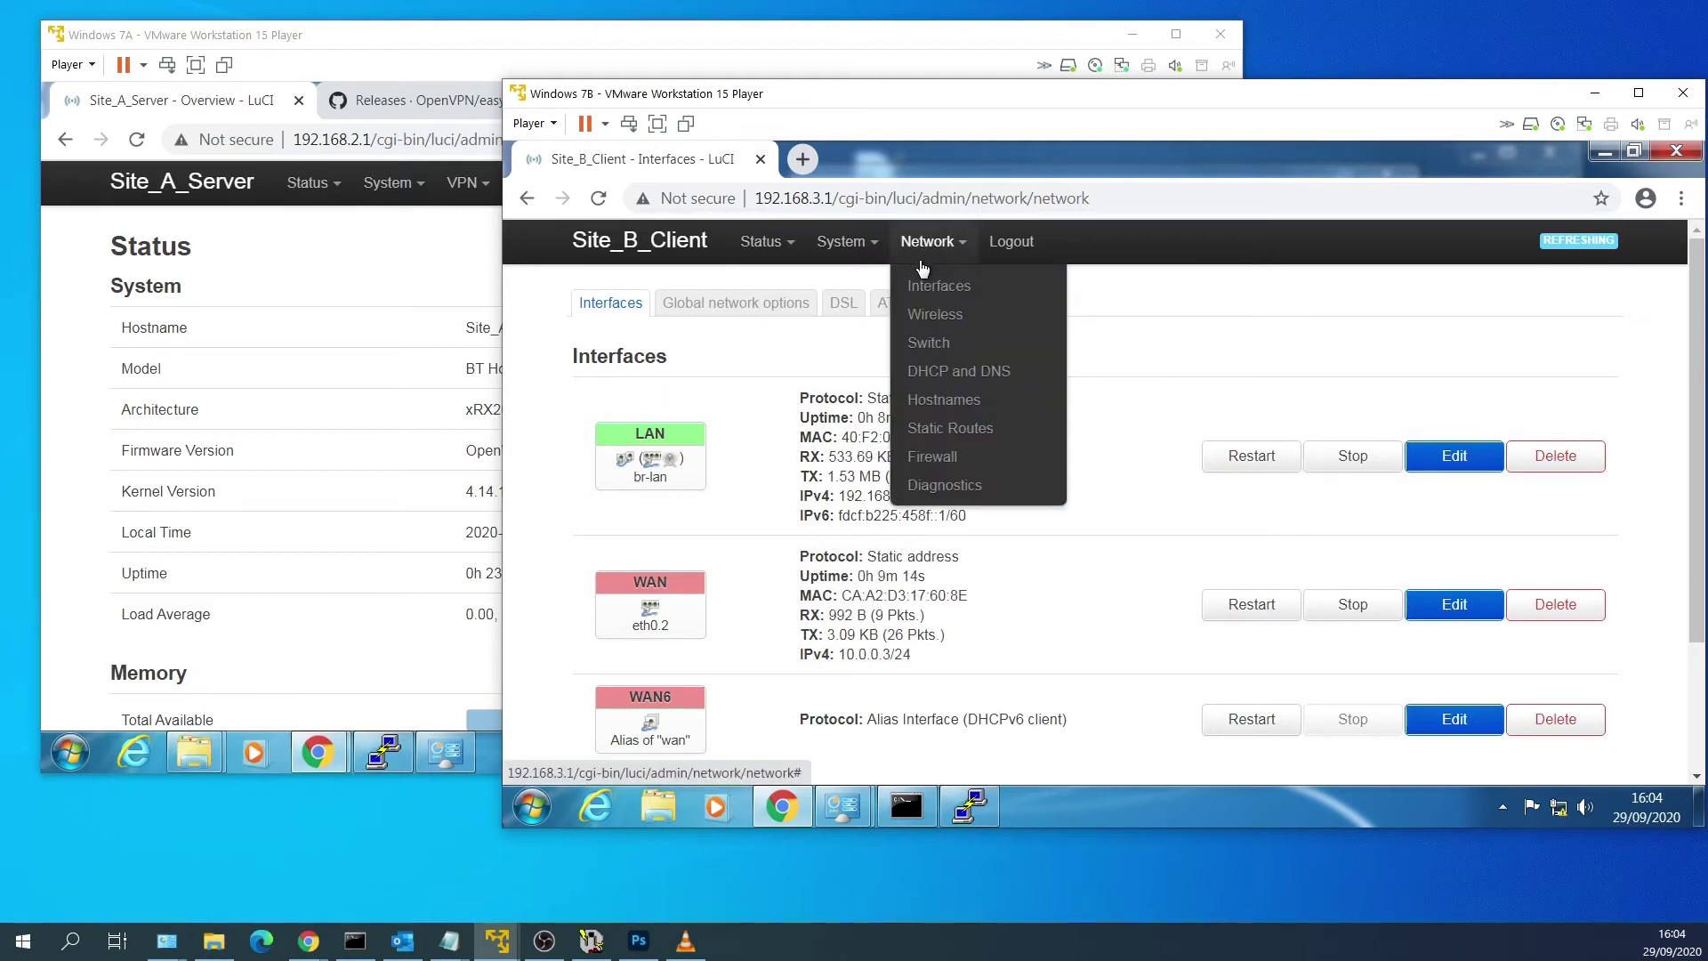
# Add switch VLAN 3 with the CPU port tagged.
pyautogui.click(930, 345)
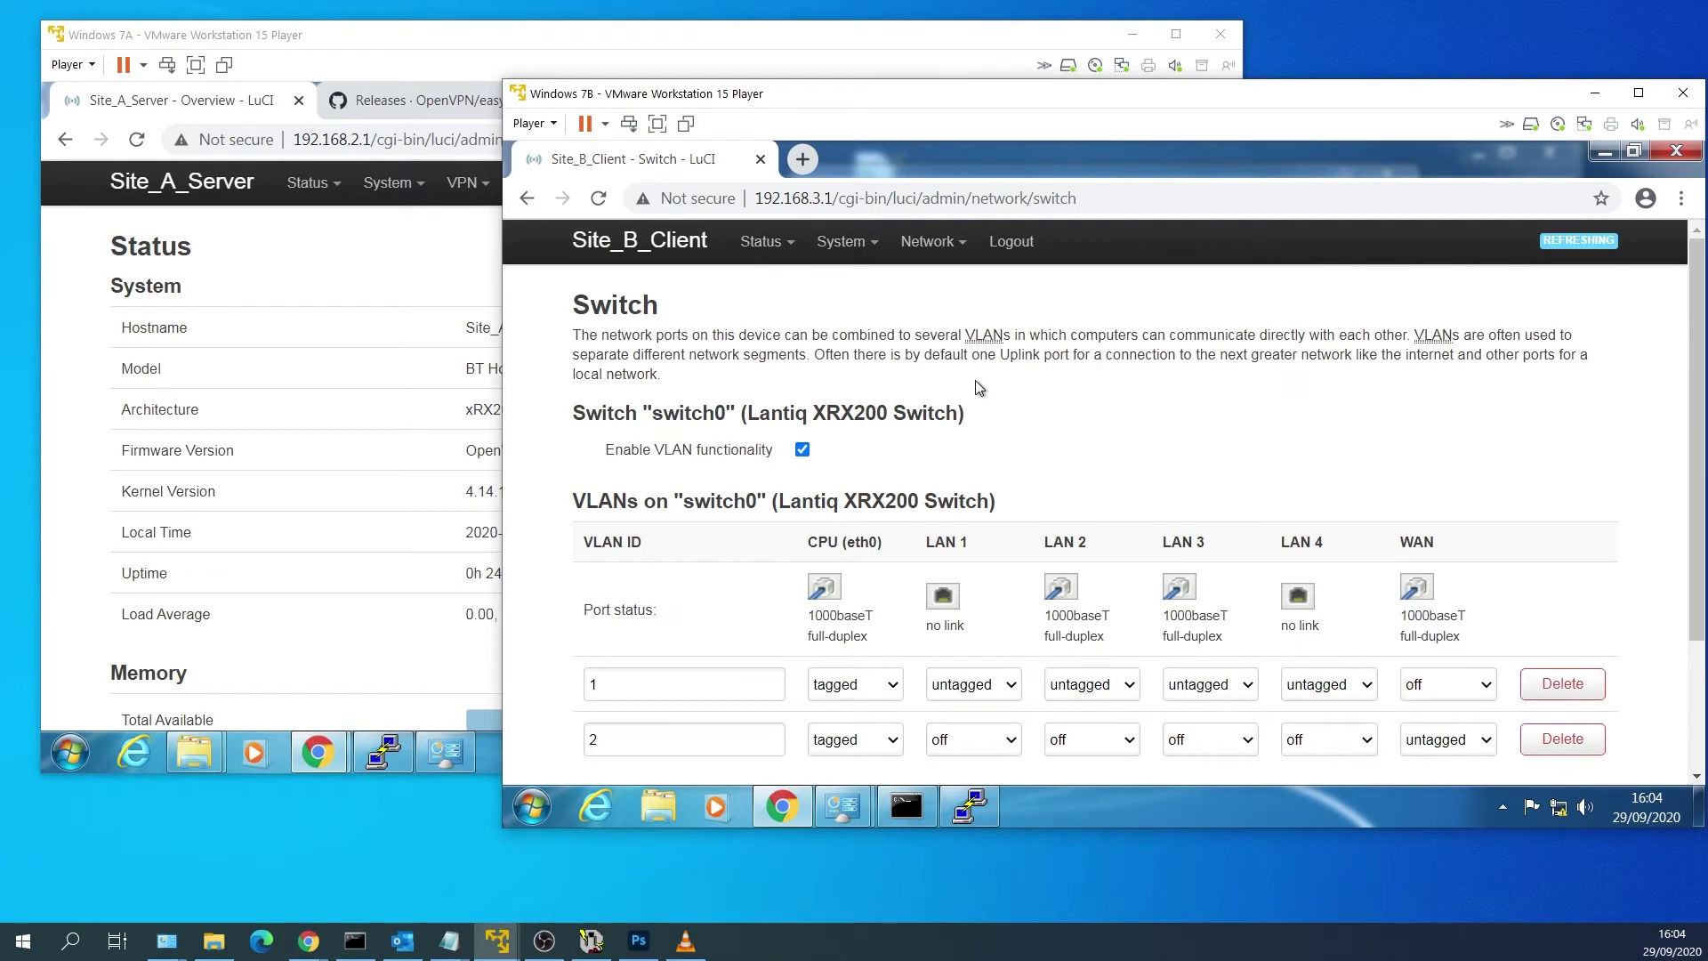
pyautogui.scroll(-2, 978, 388)
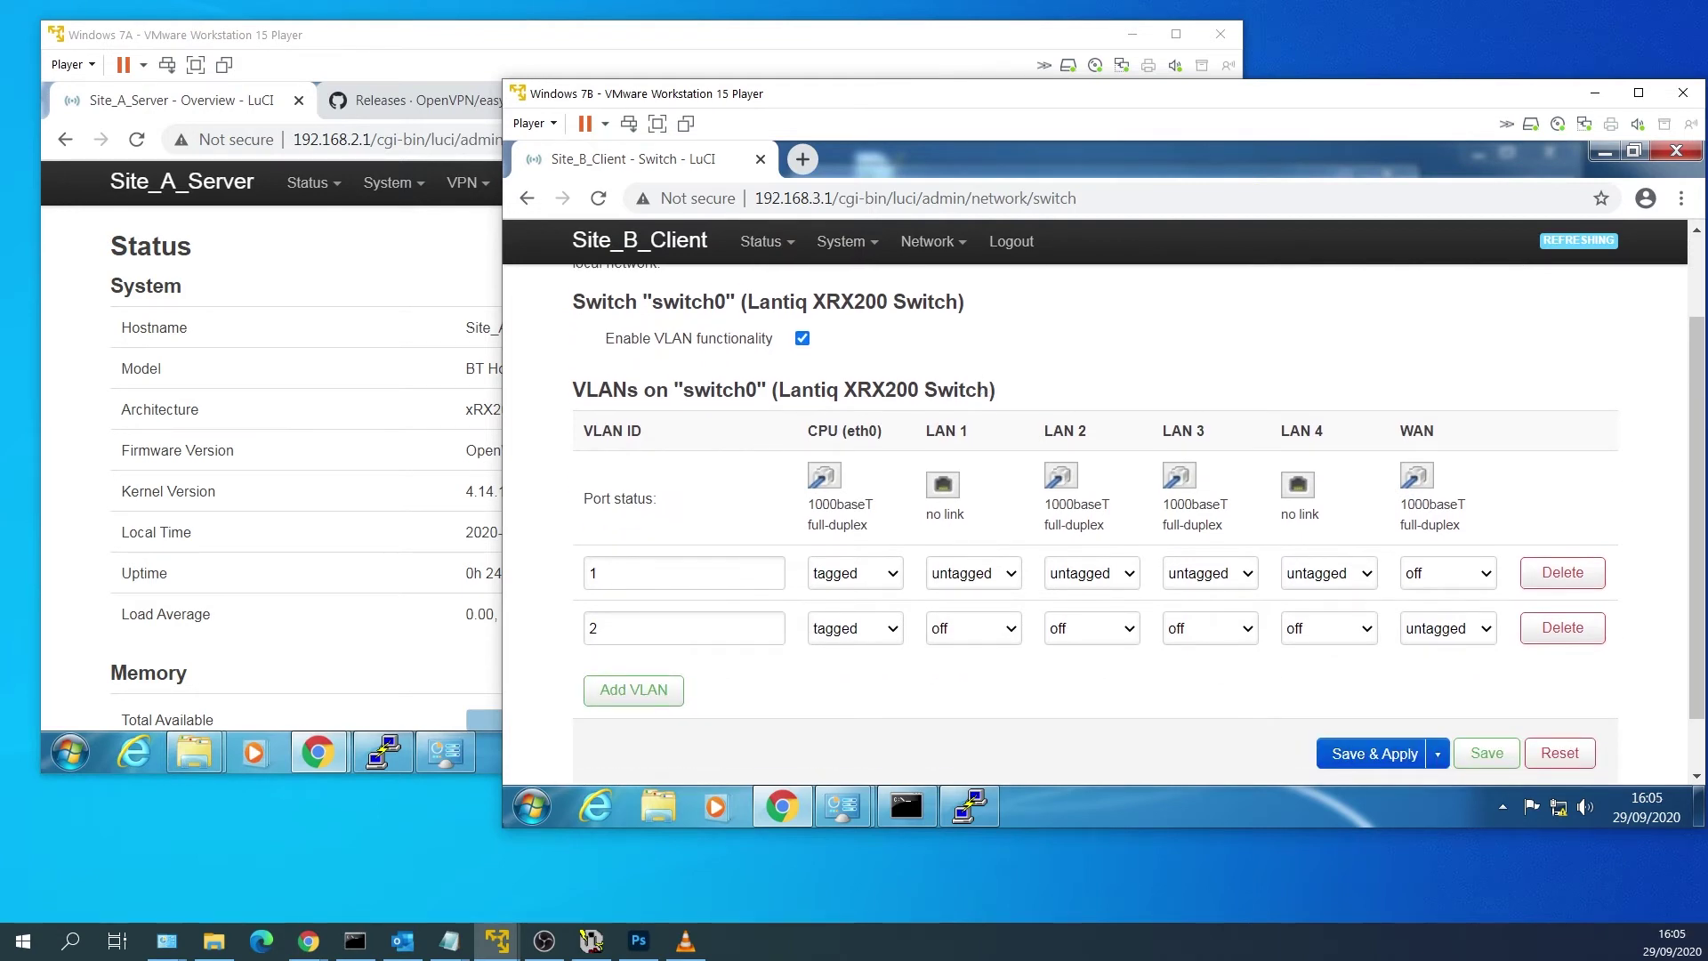
pyautogui.scroll(-1, 962, 501)
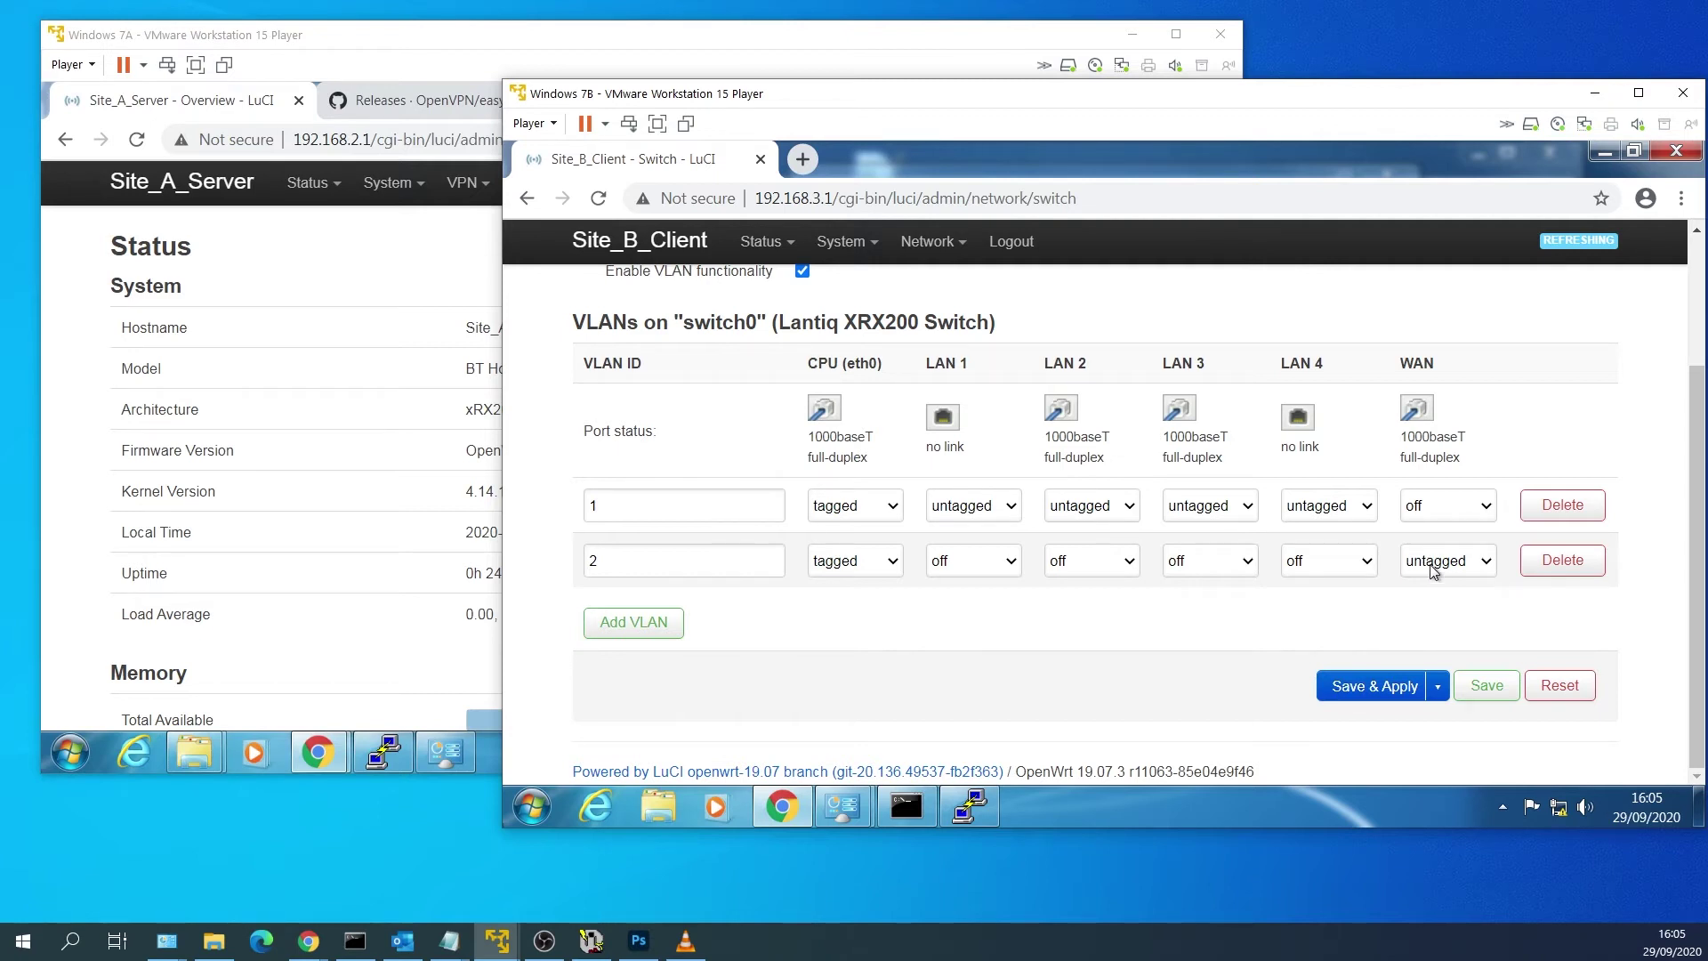
pyautogui.click(645, 628)
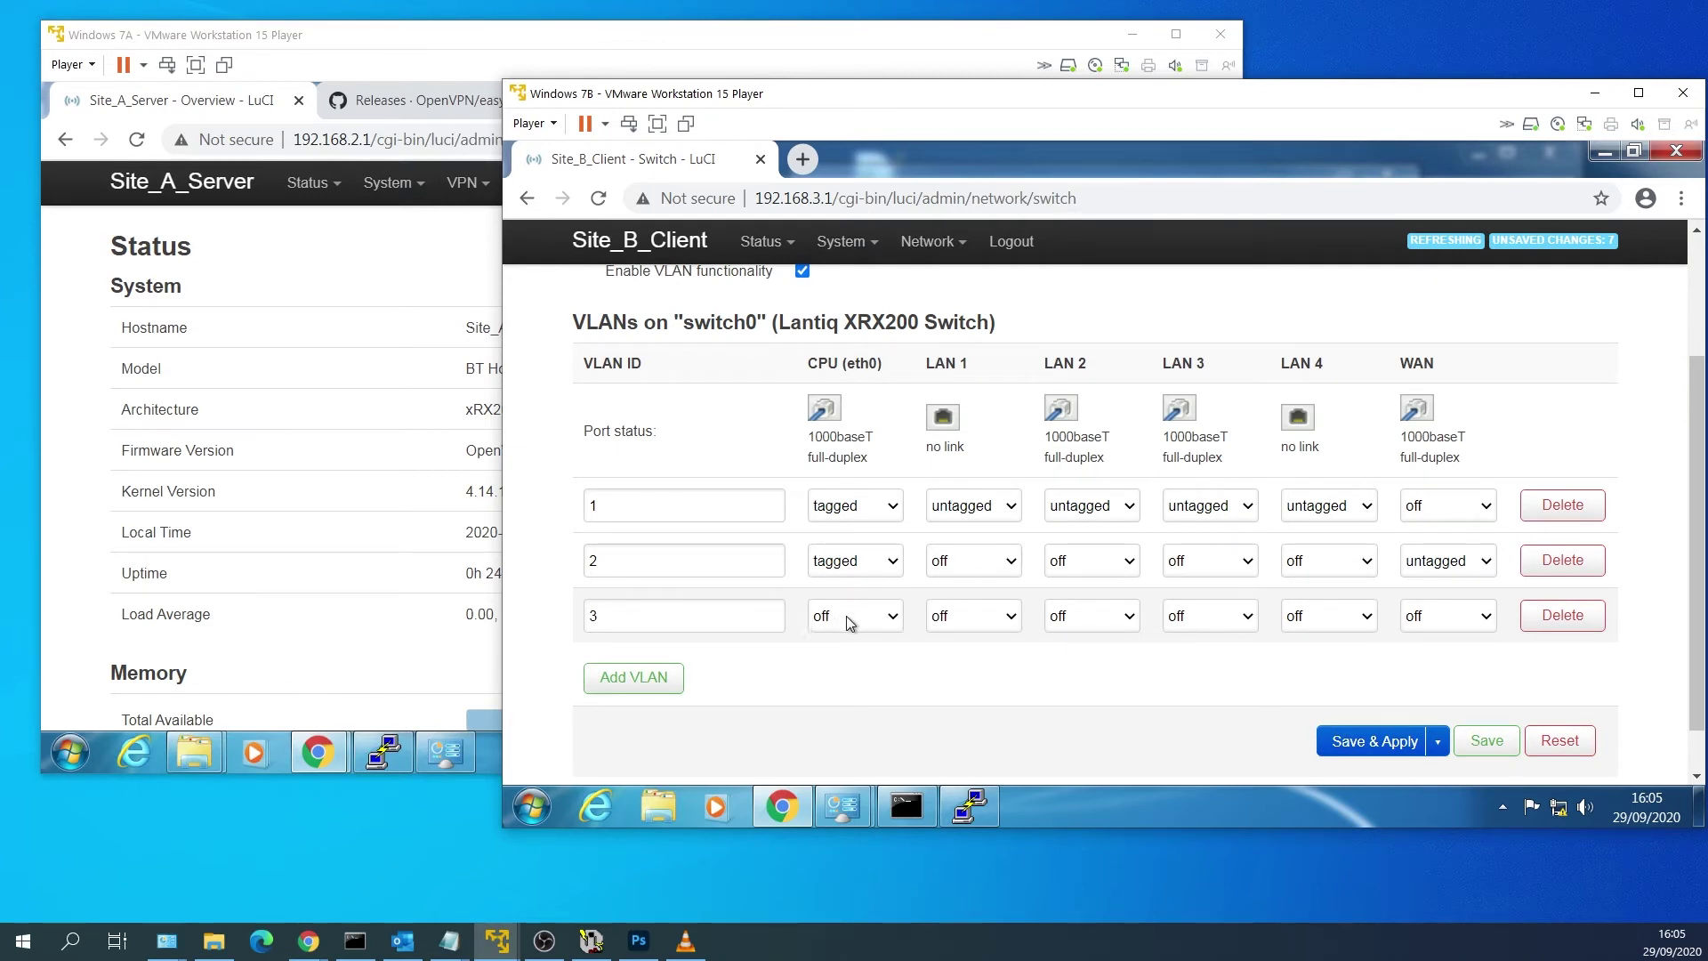
pyautogui.click(846, 615)
pyautogui.click(867, 676)
# Move LAN 1 off VLAN 1 to untagged on VLAN 3, then save and apply.
pyautogui.click(987, 516)
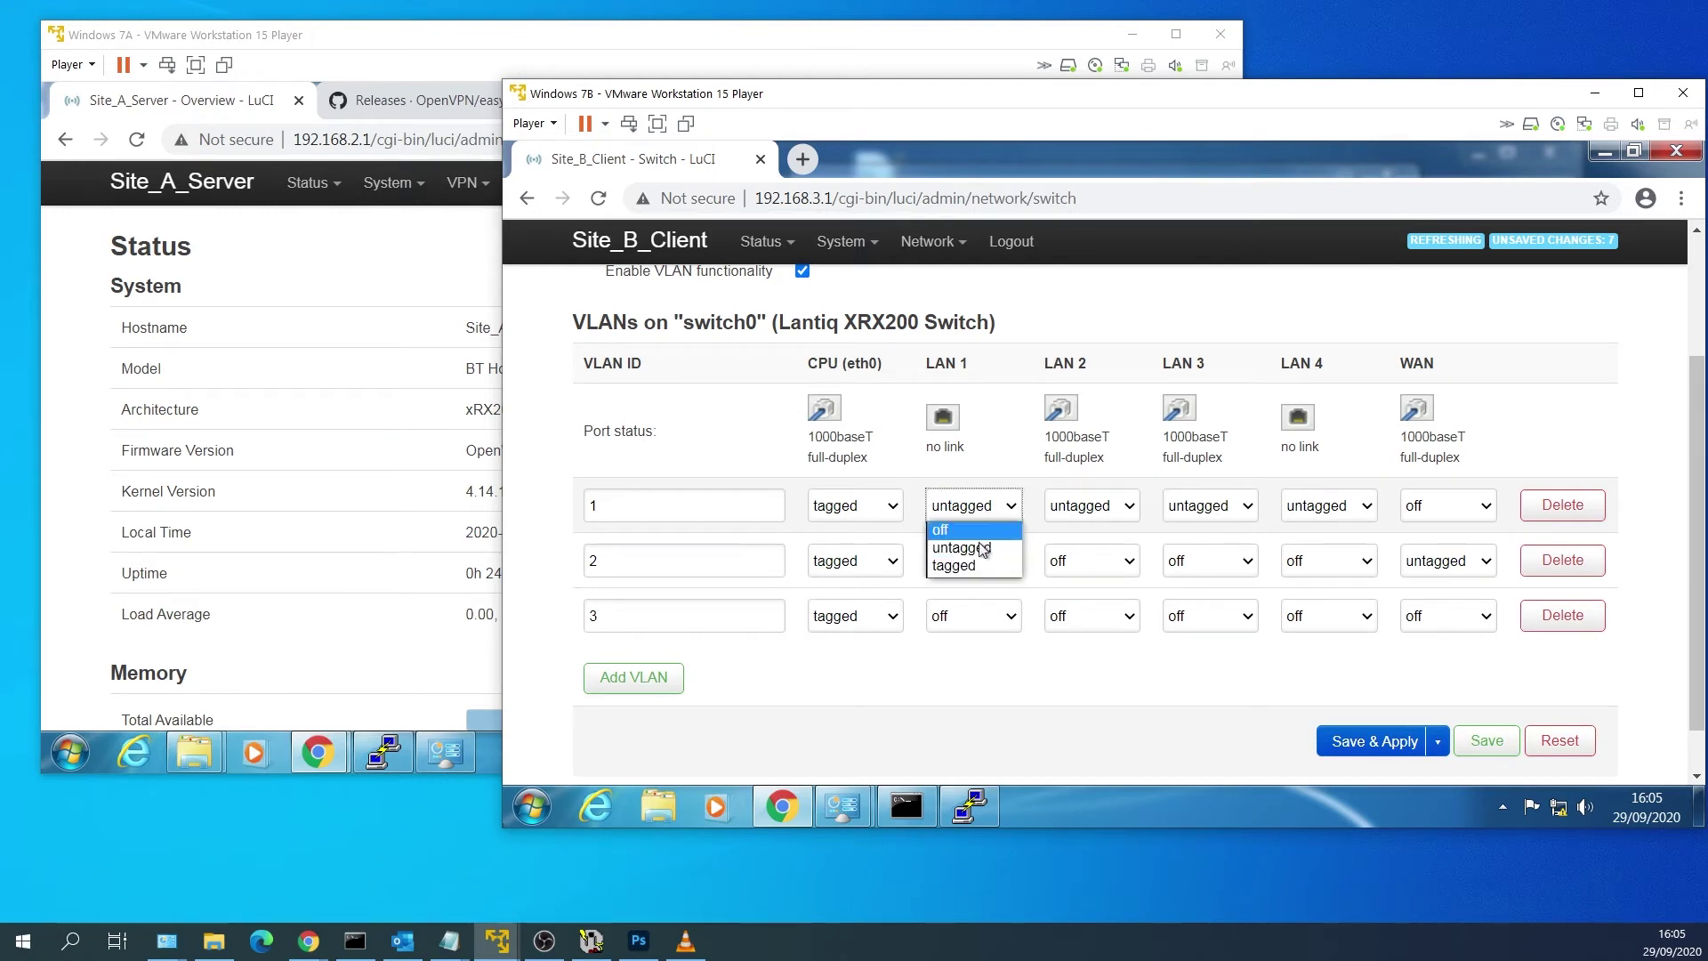
pyautogui.click(977, 530)
pyautogui.click(992, 614)
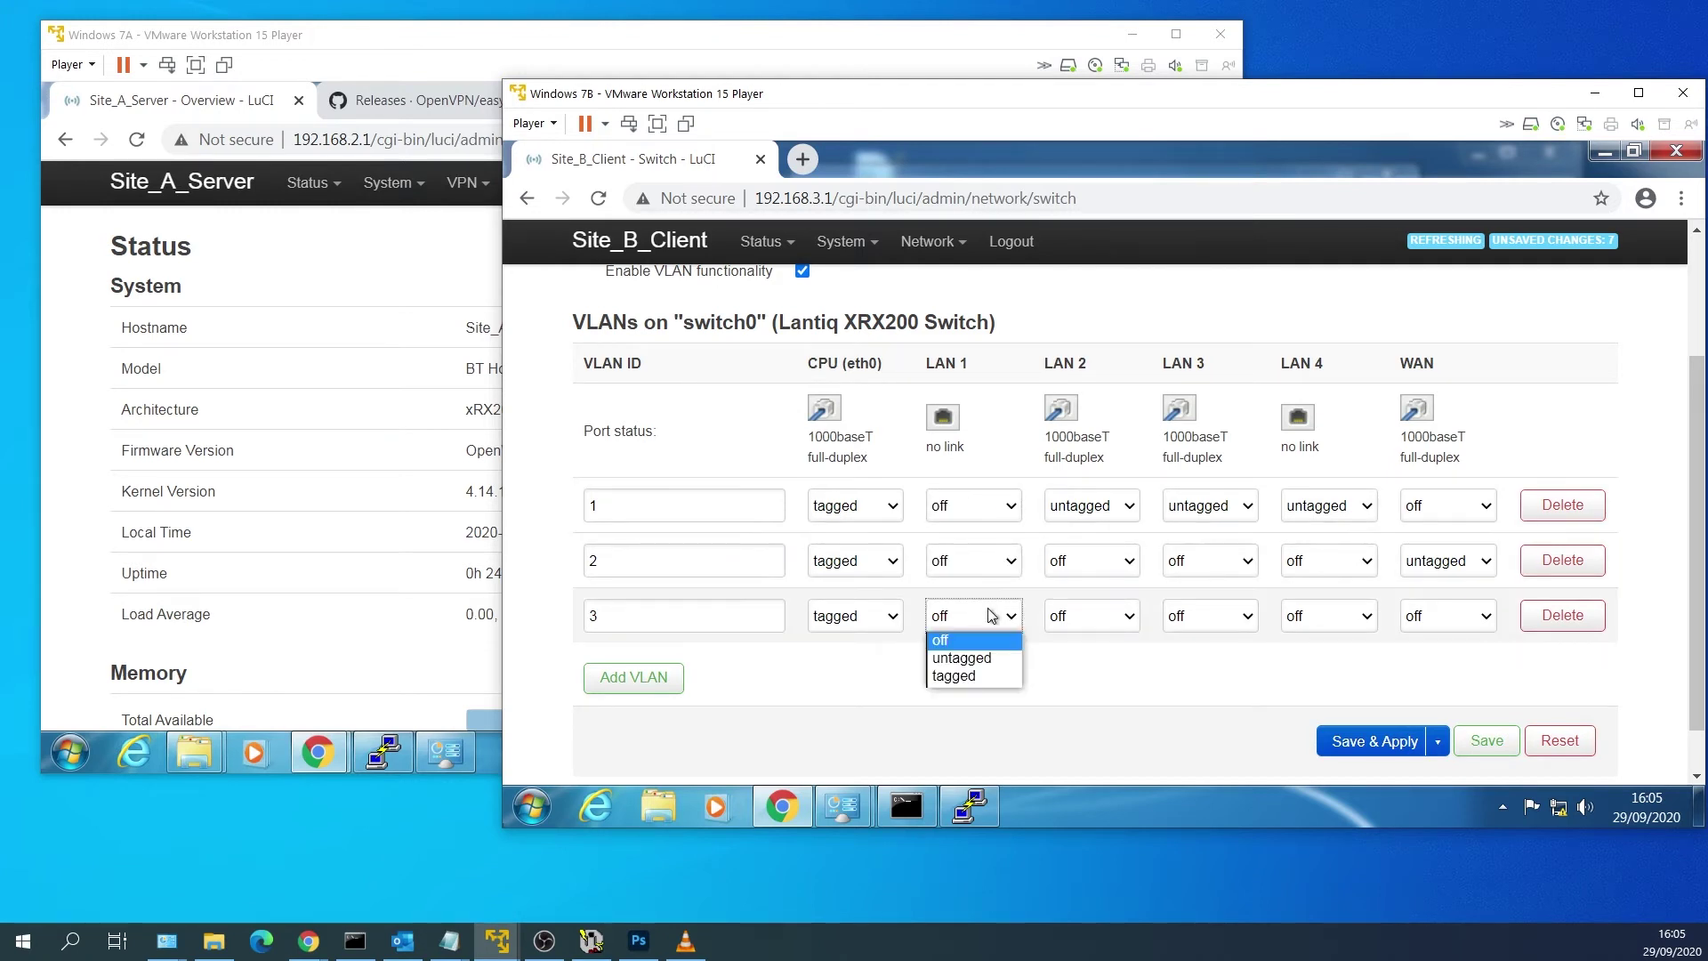
pyautogui.click(993, 659)
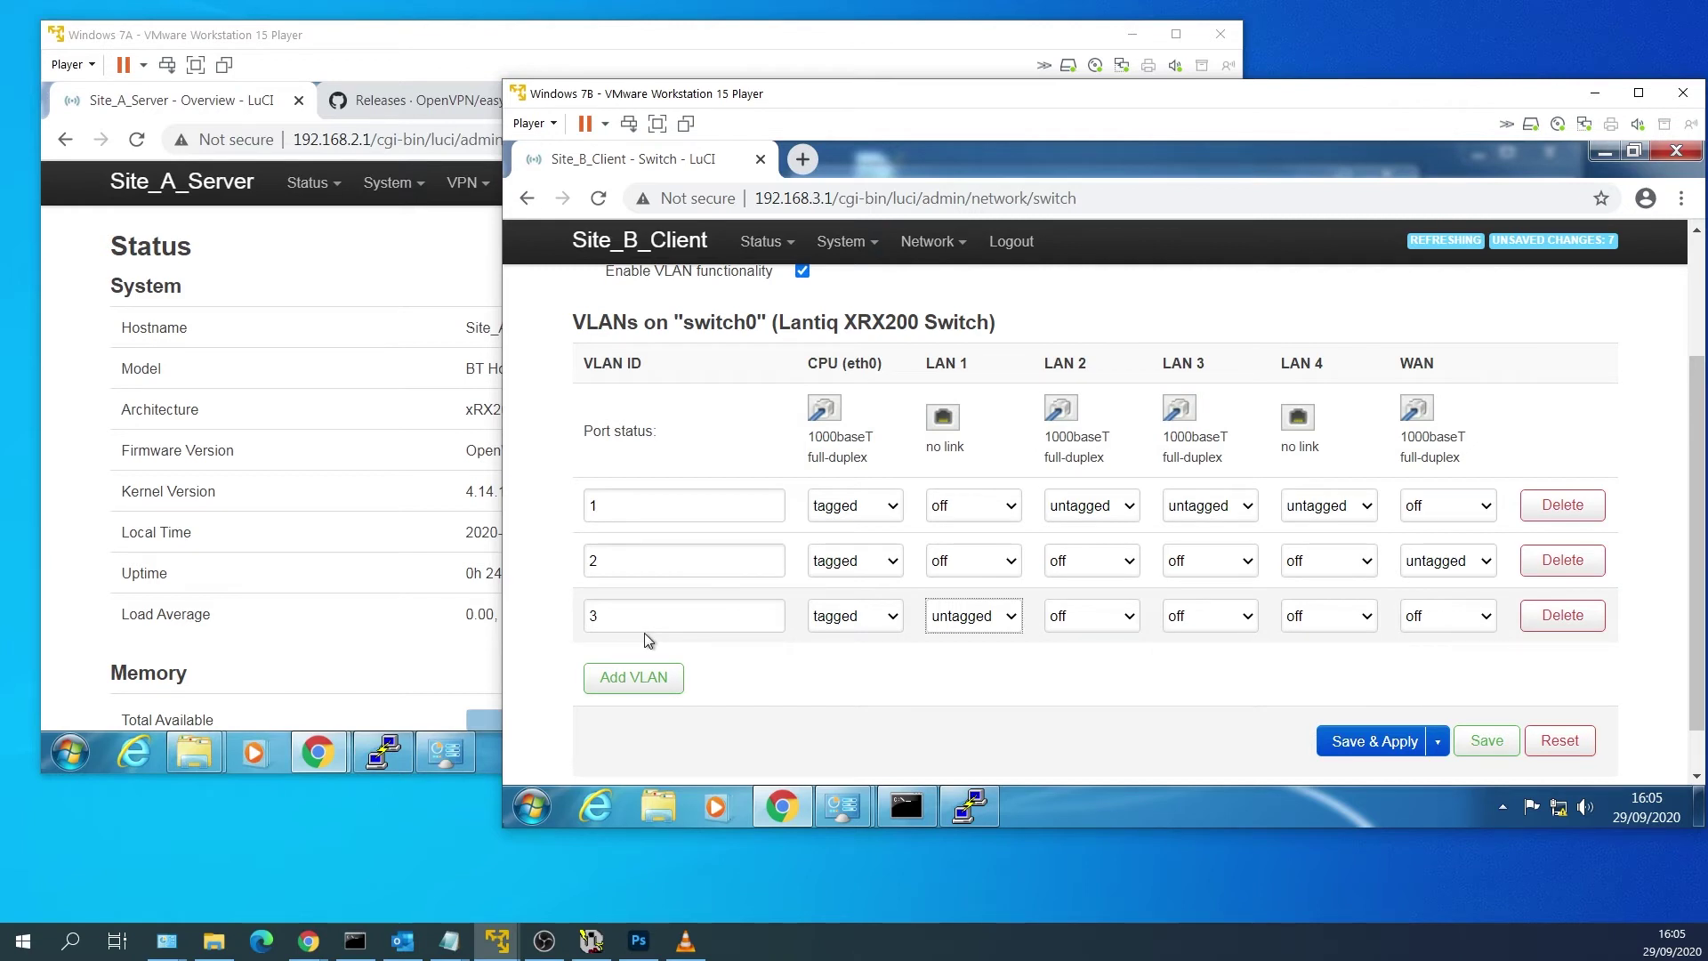
pyautogui.click(1374, 742)
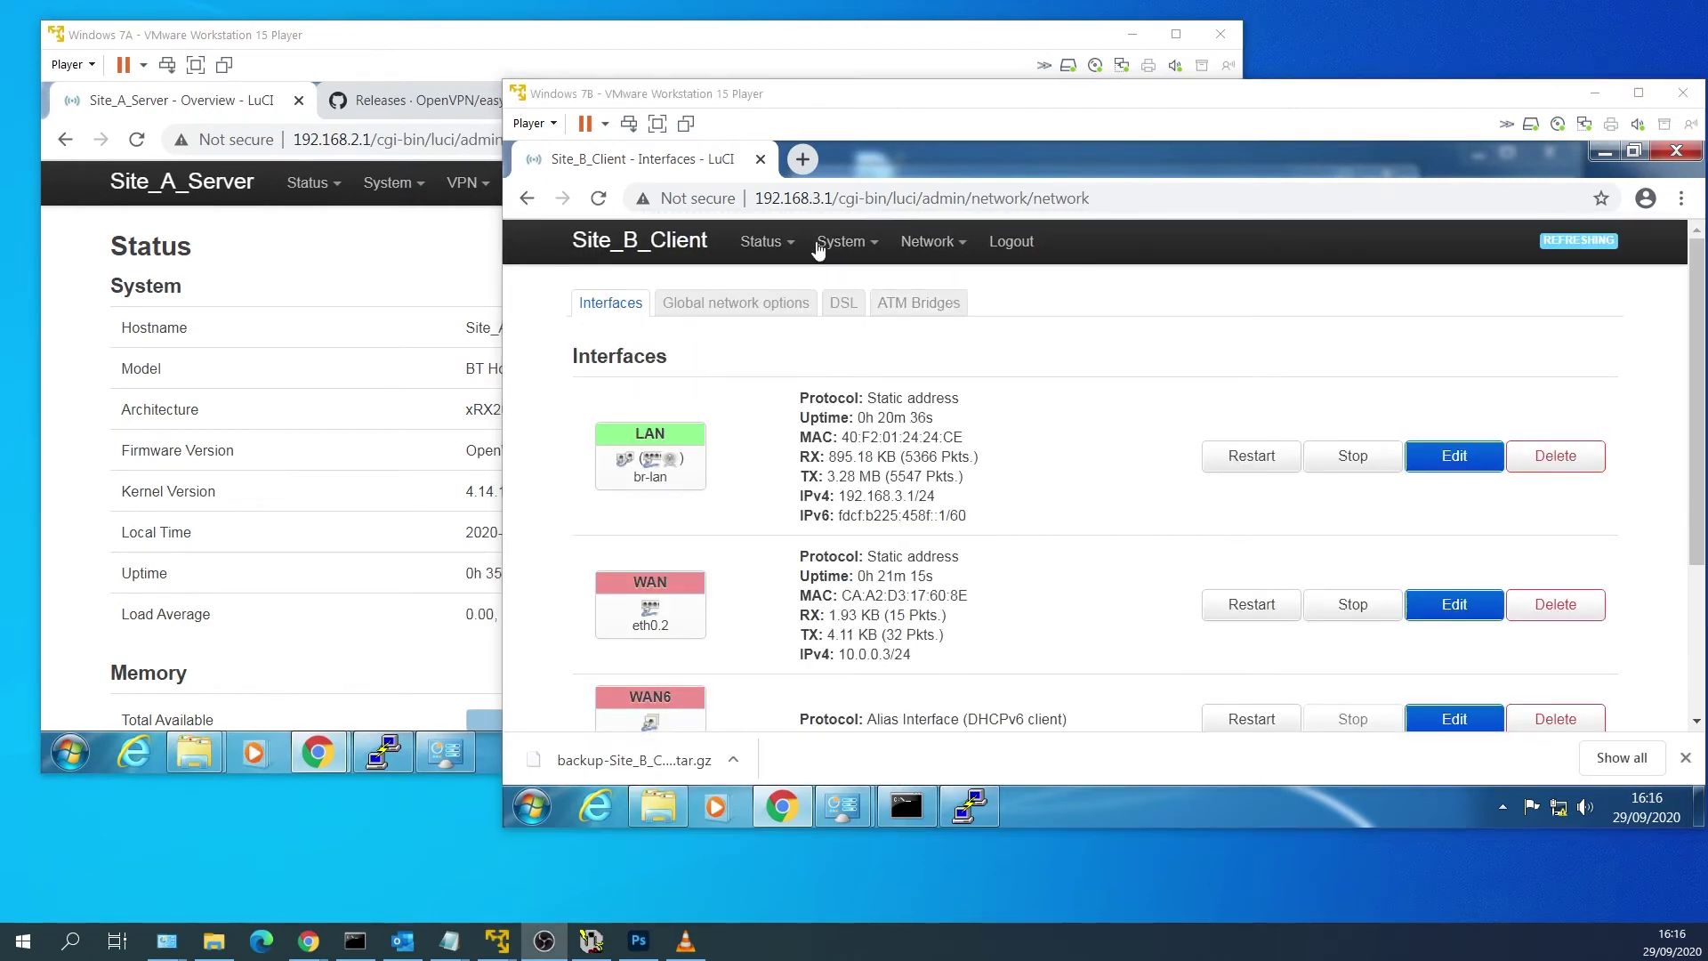
# Reboot the Site_B_Client router from System > Reboot.
pyautogui.moveTo(818, 250)
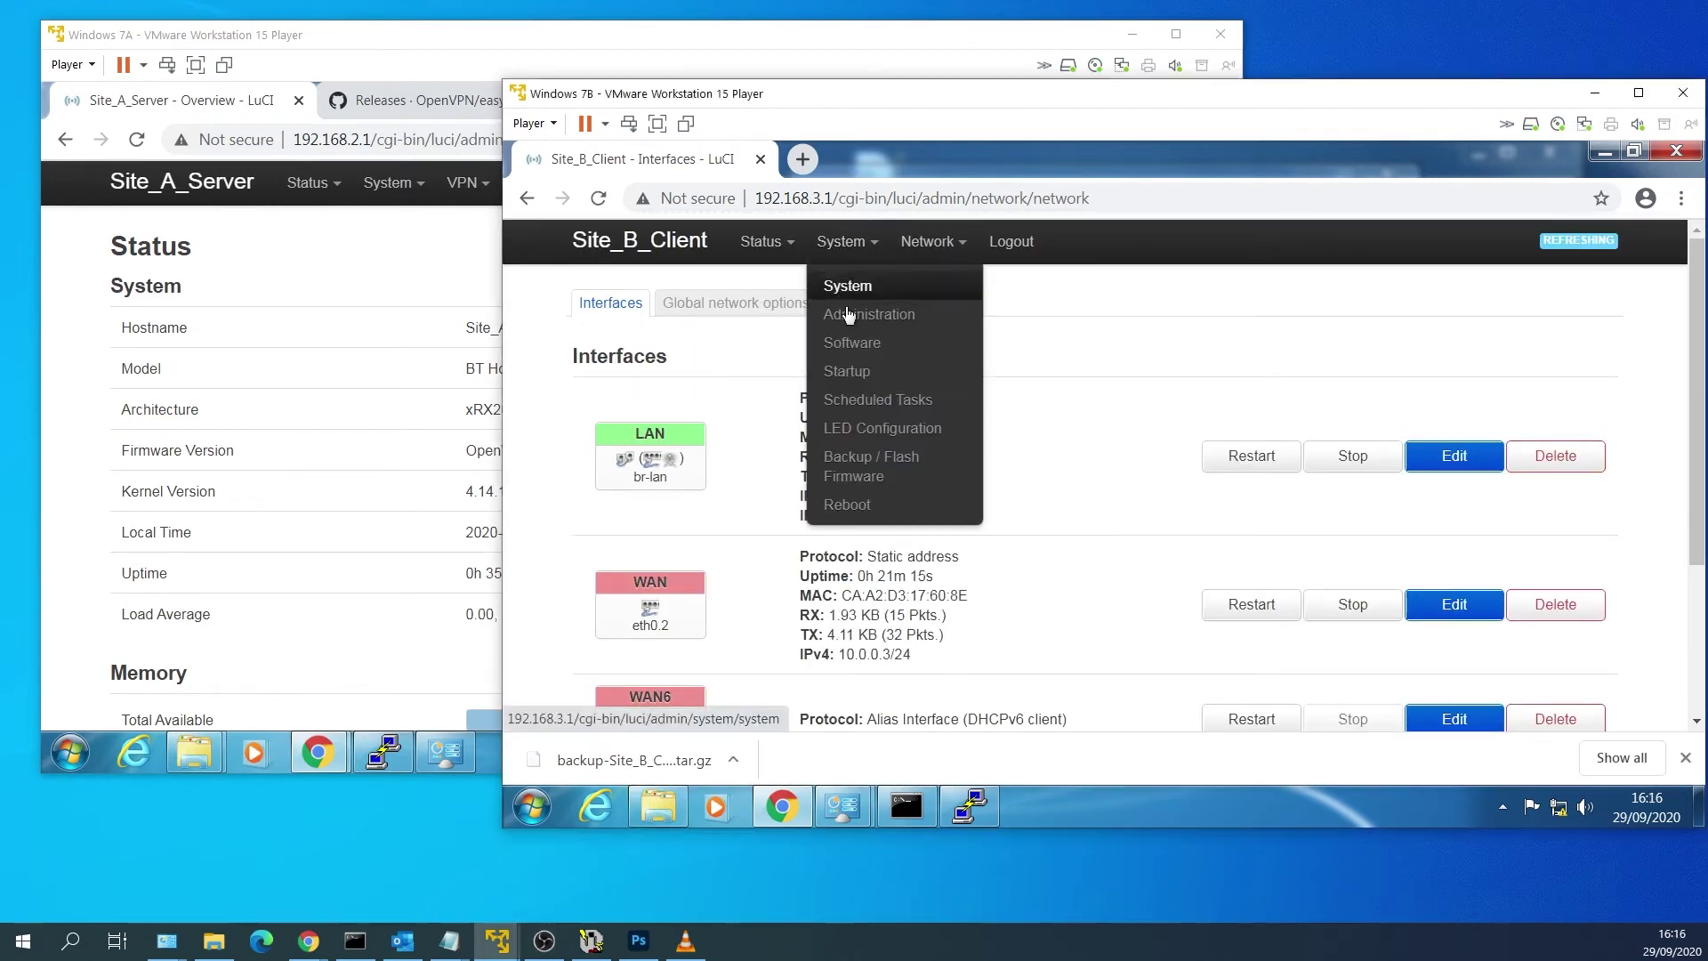
pyautogui.click(848, 505)
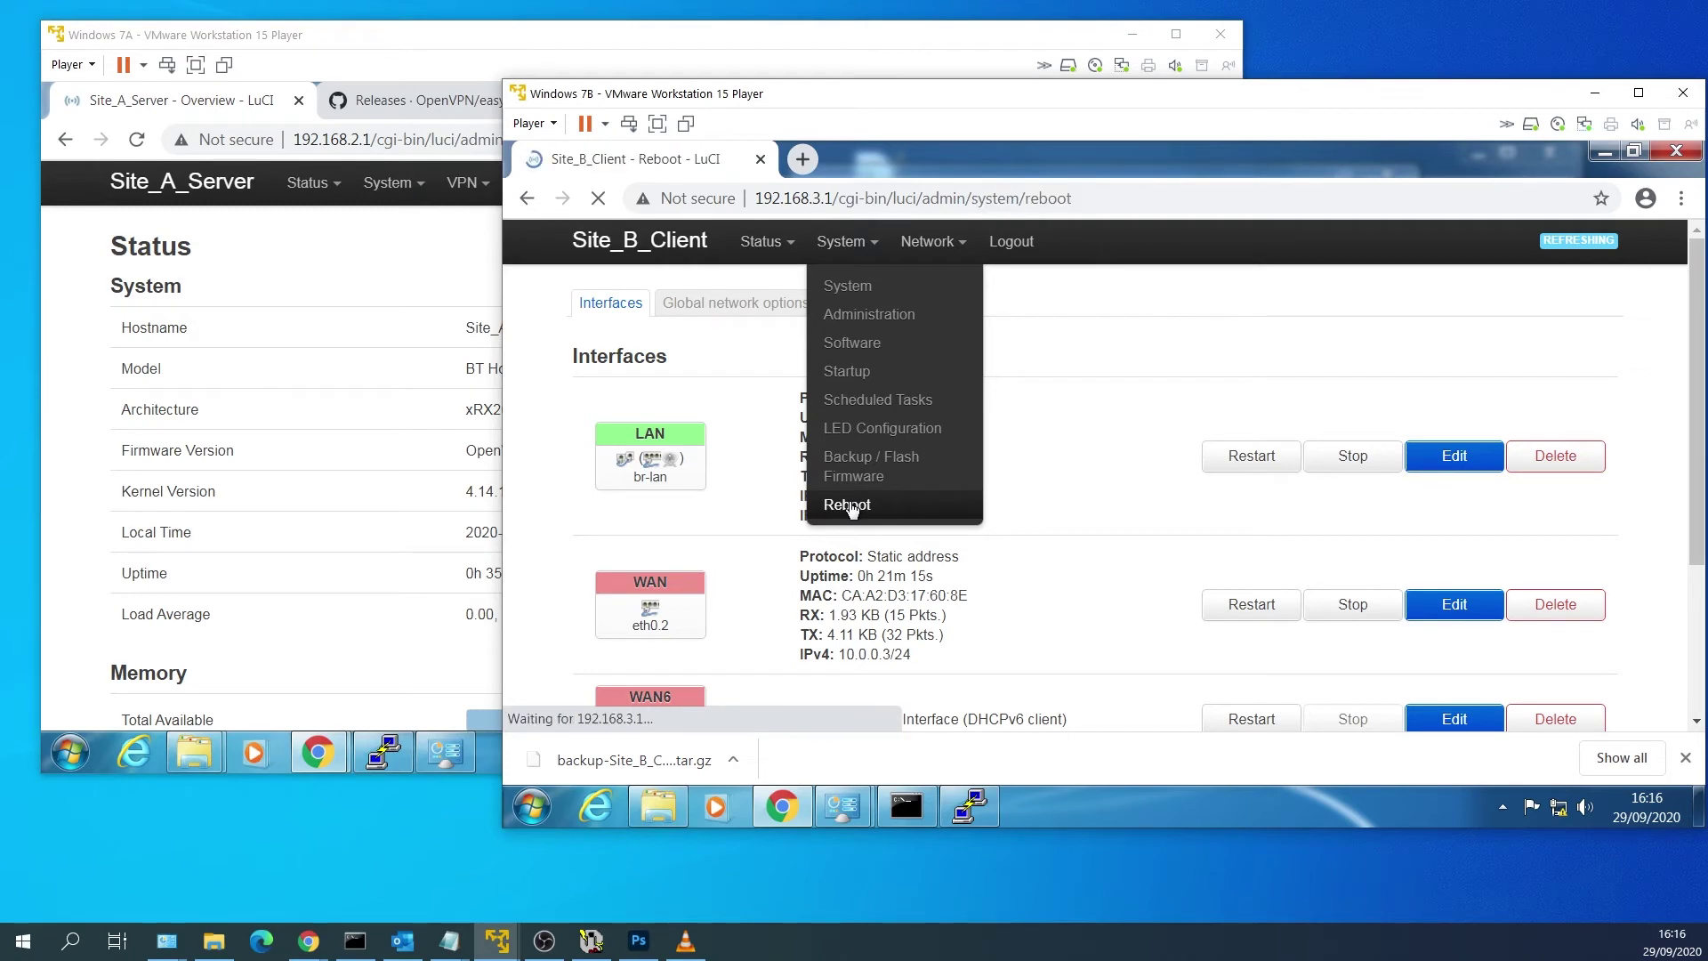
pyautogui.click(677, 404)
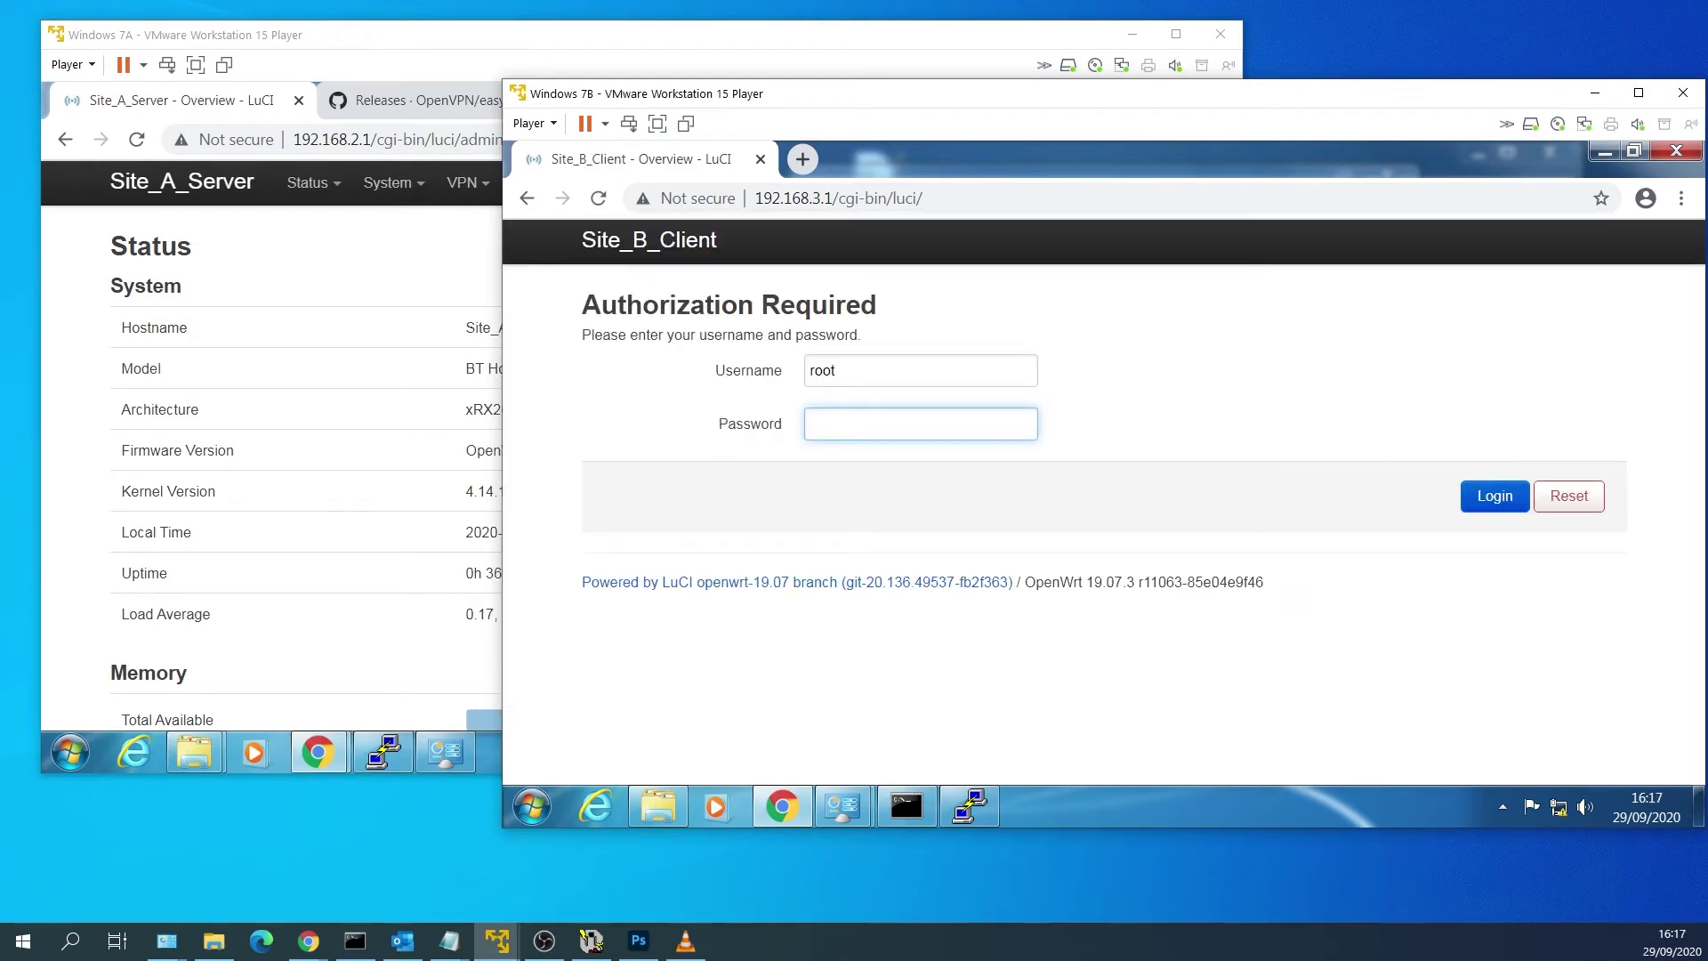
# Log back in as root and view the Interfaces list (LAN, WAN, WAN6).
pyautogui.write('********')
pyautogui.press('Return')
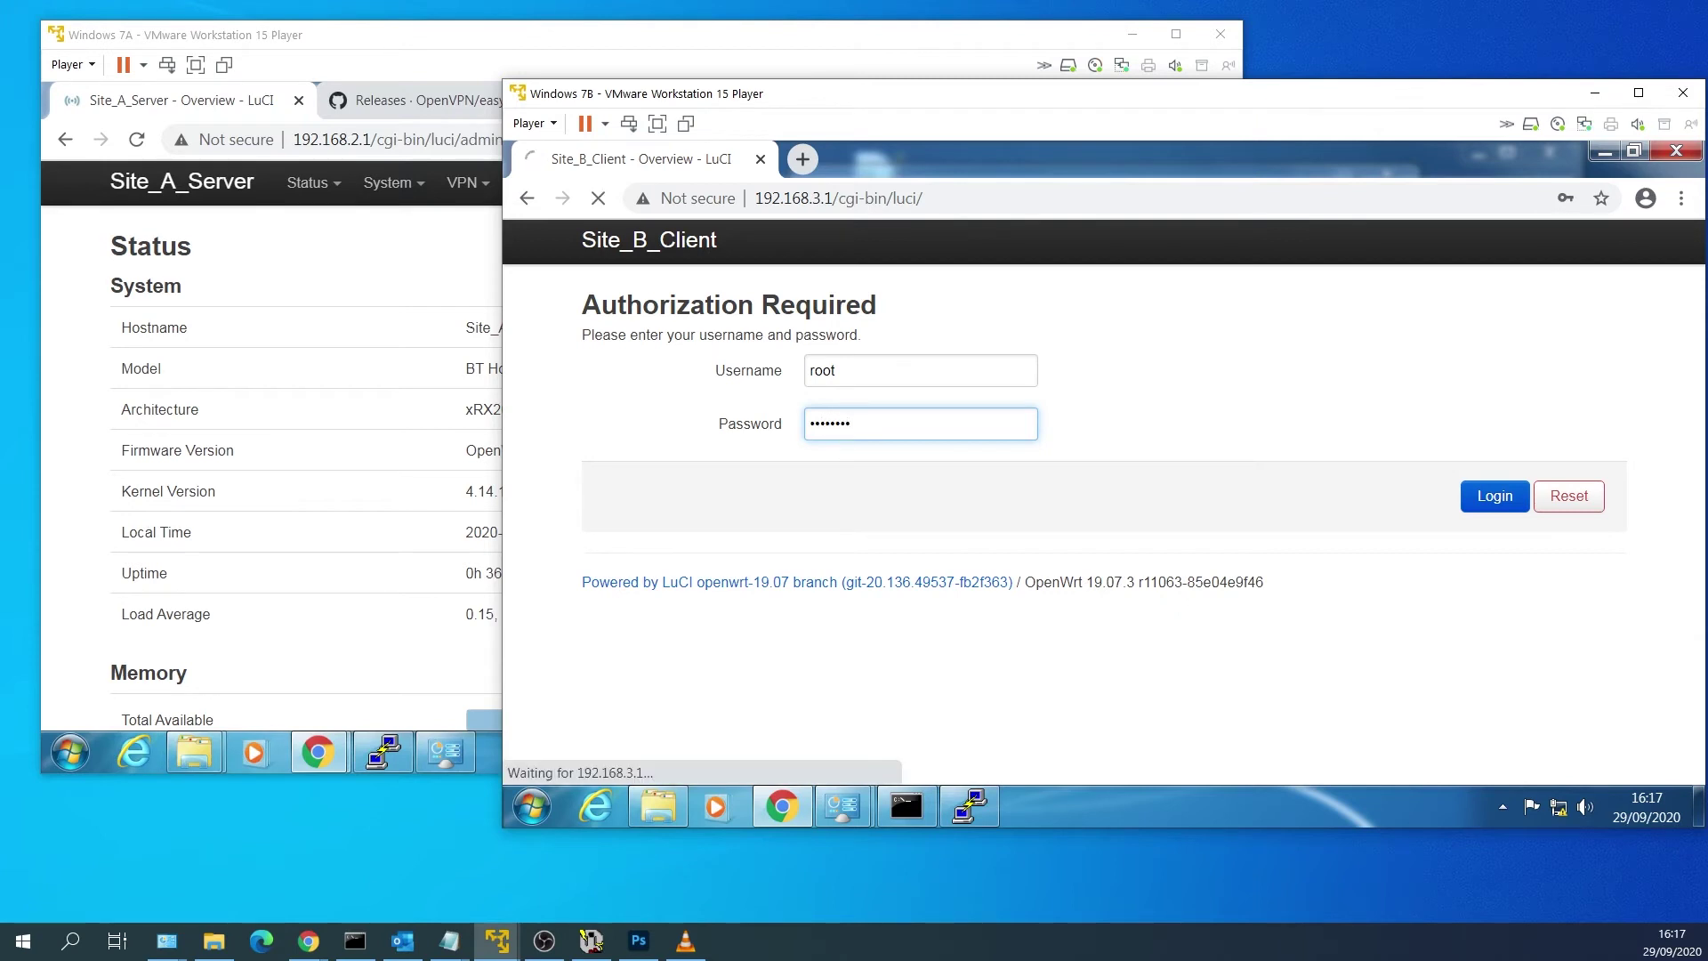
pyautogui.moveTo(993, 241)
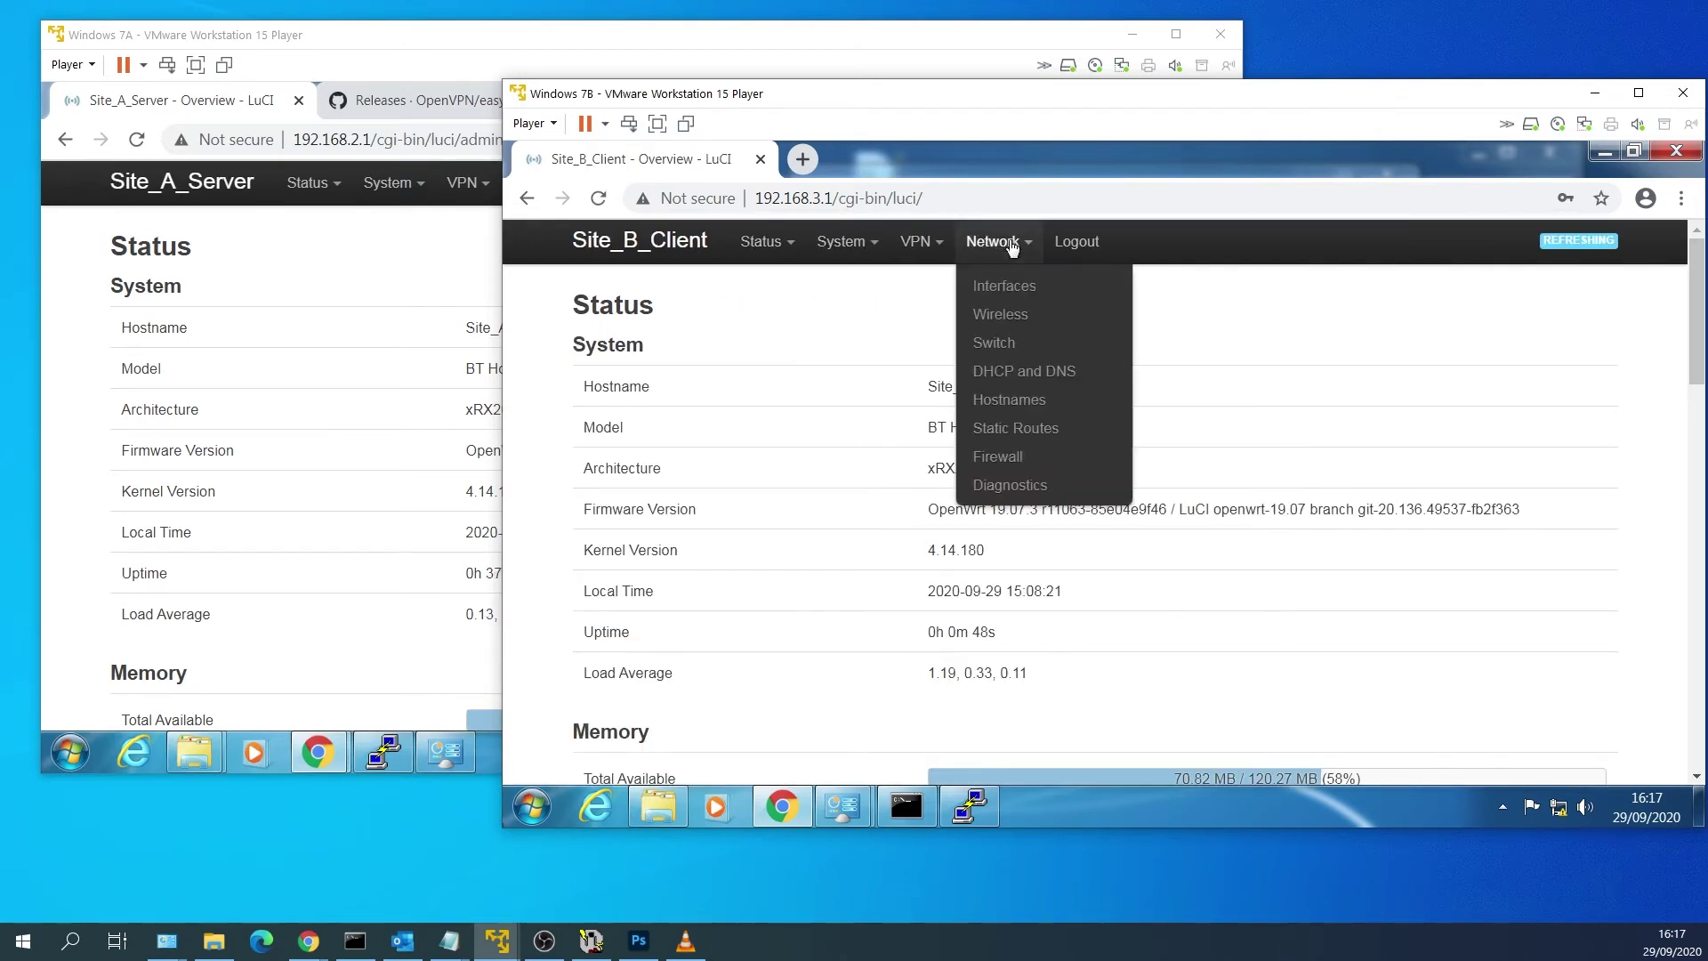
pyautogui.click(1014, 288)
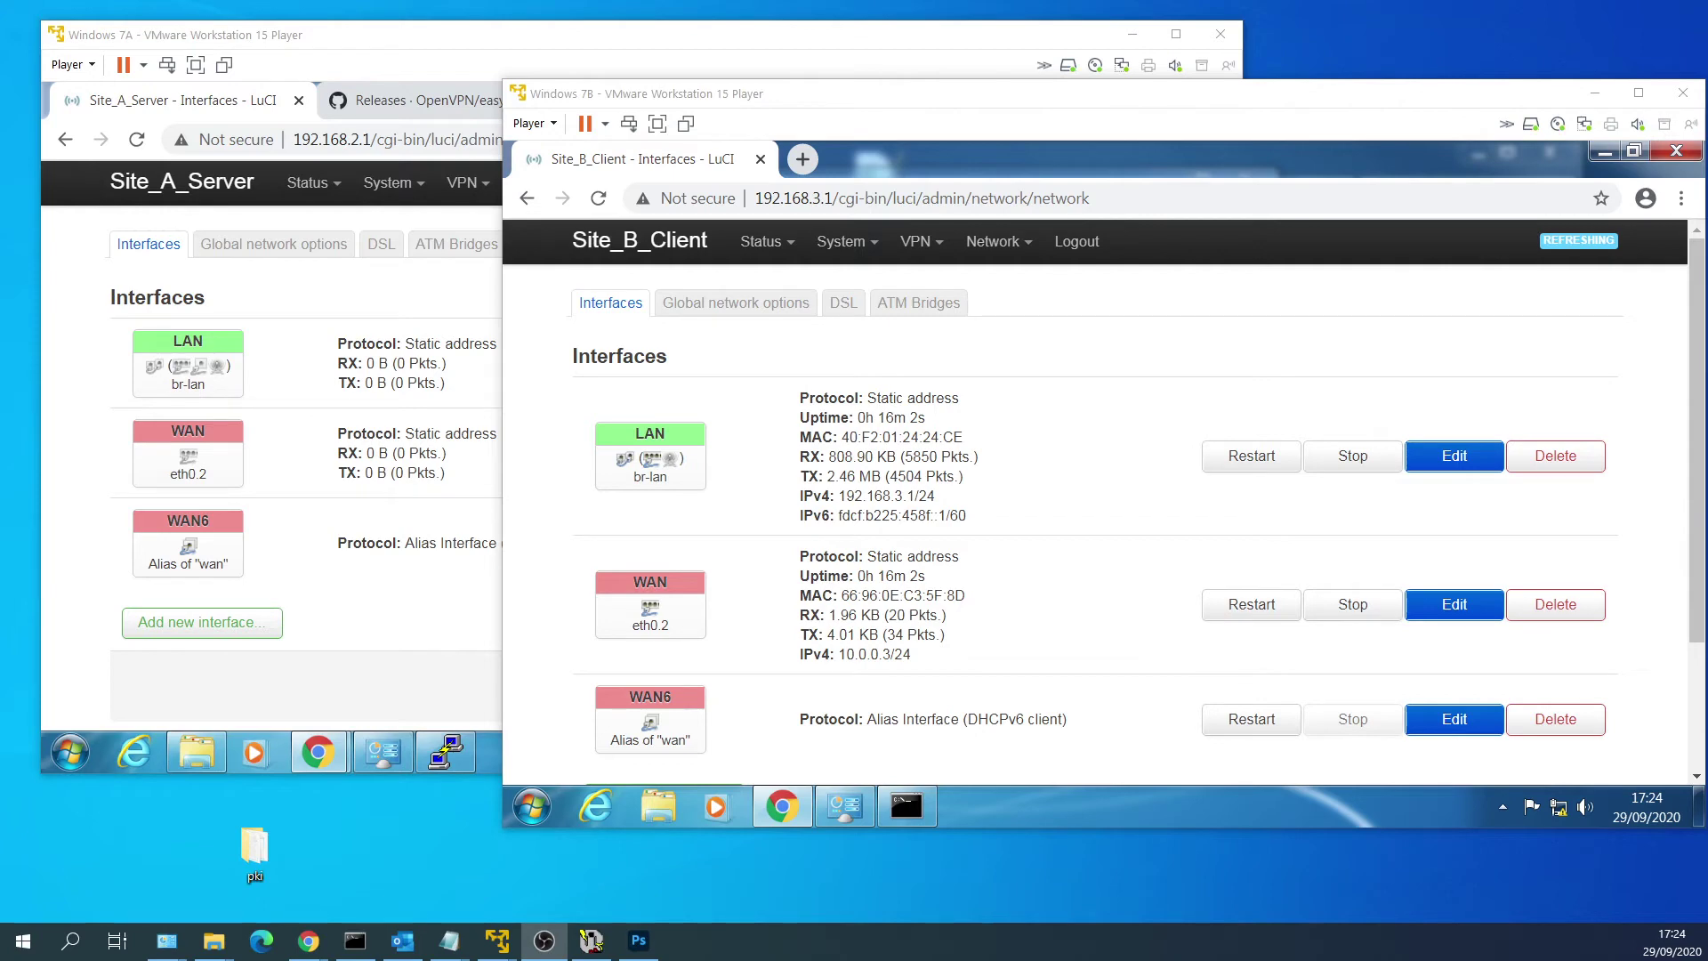
# Create a new interface 'lanvpn' with Static address protocol on device eth0.3.
pyautogui.click(547, 577)
pyautogui.scroll(-2, 547, 576)
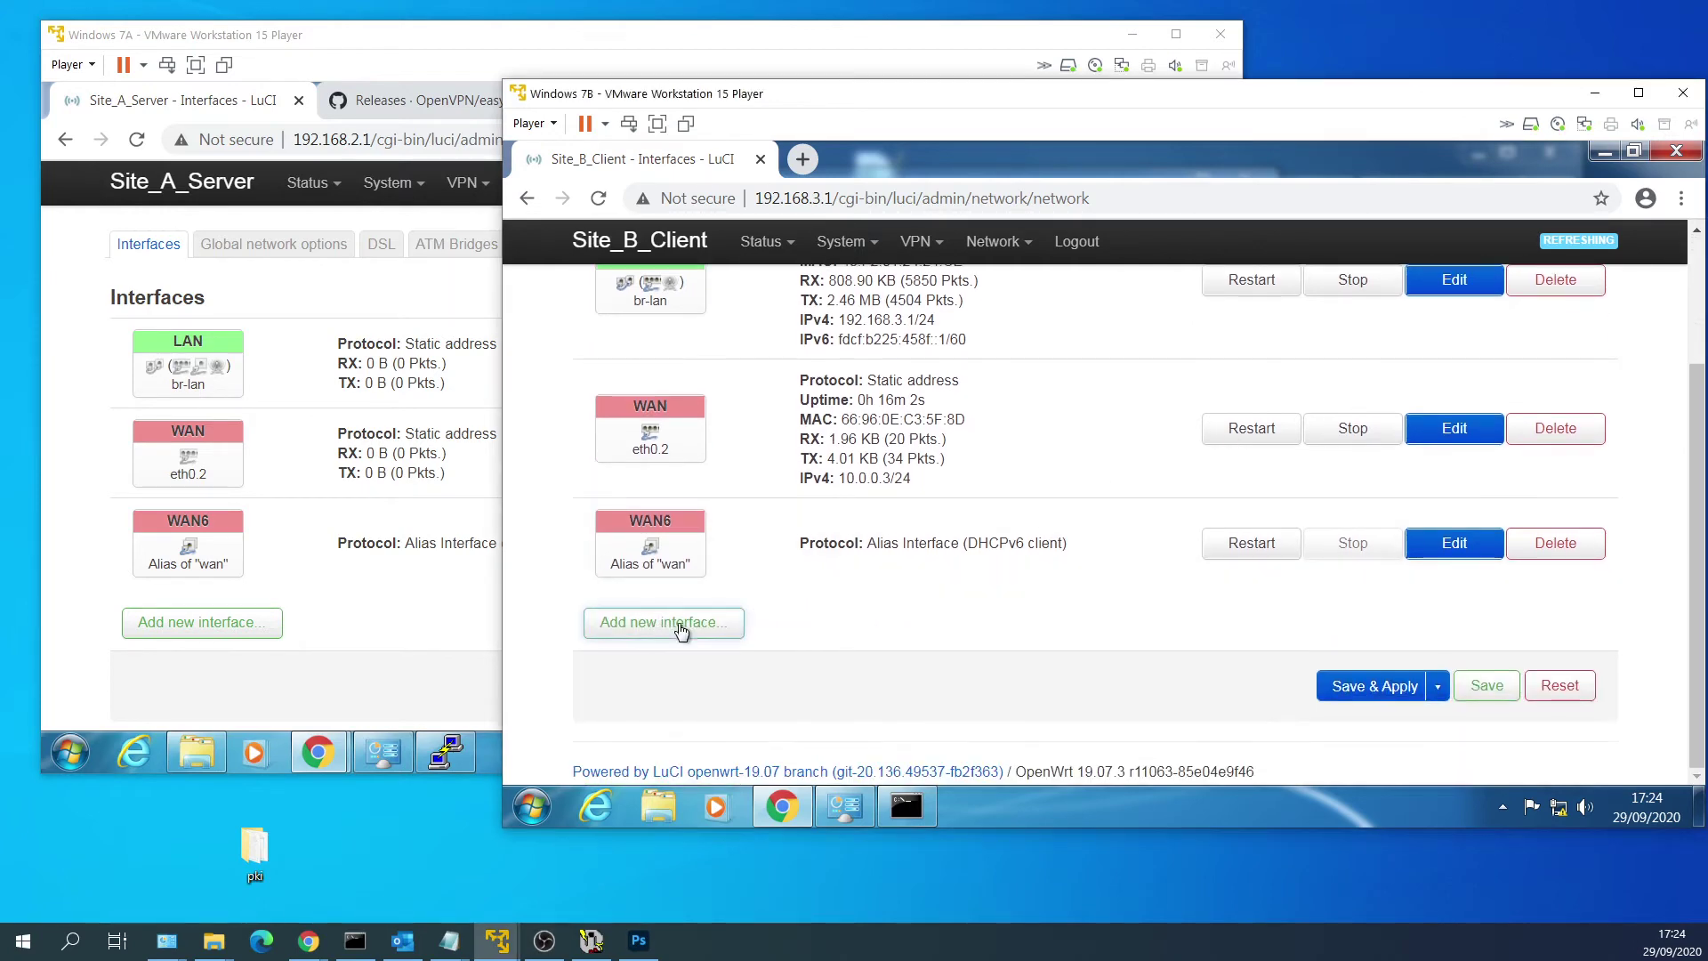
pyautogui.click(681, 630)
pyautogui.click(880, 354)
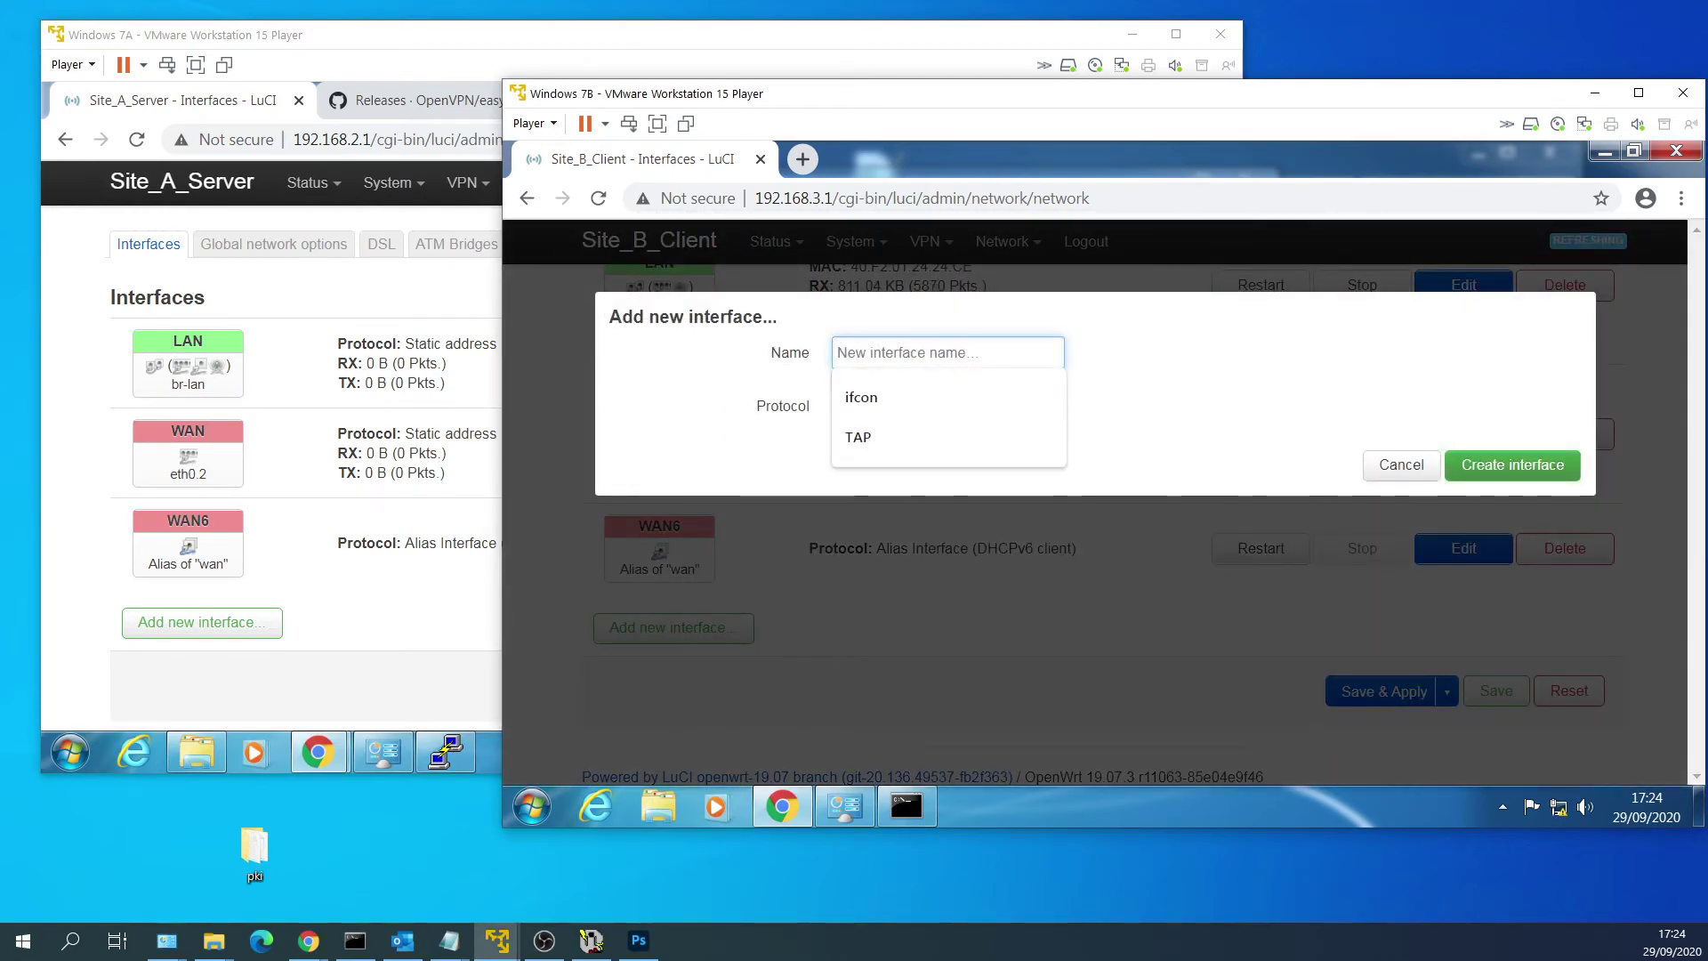
pyautogui.write('lanvpn')
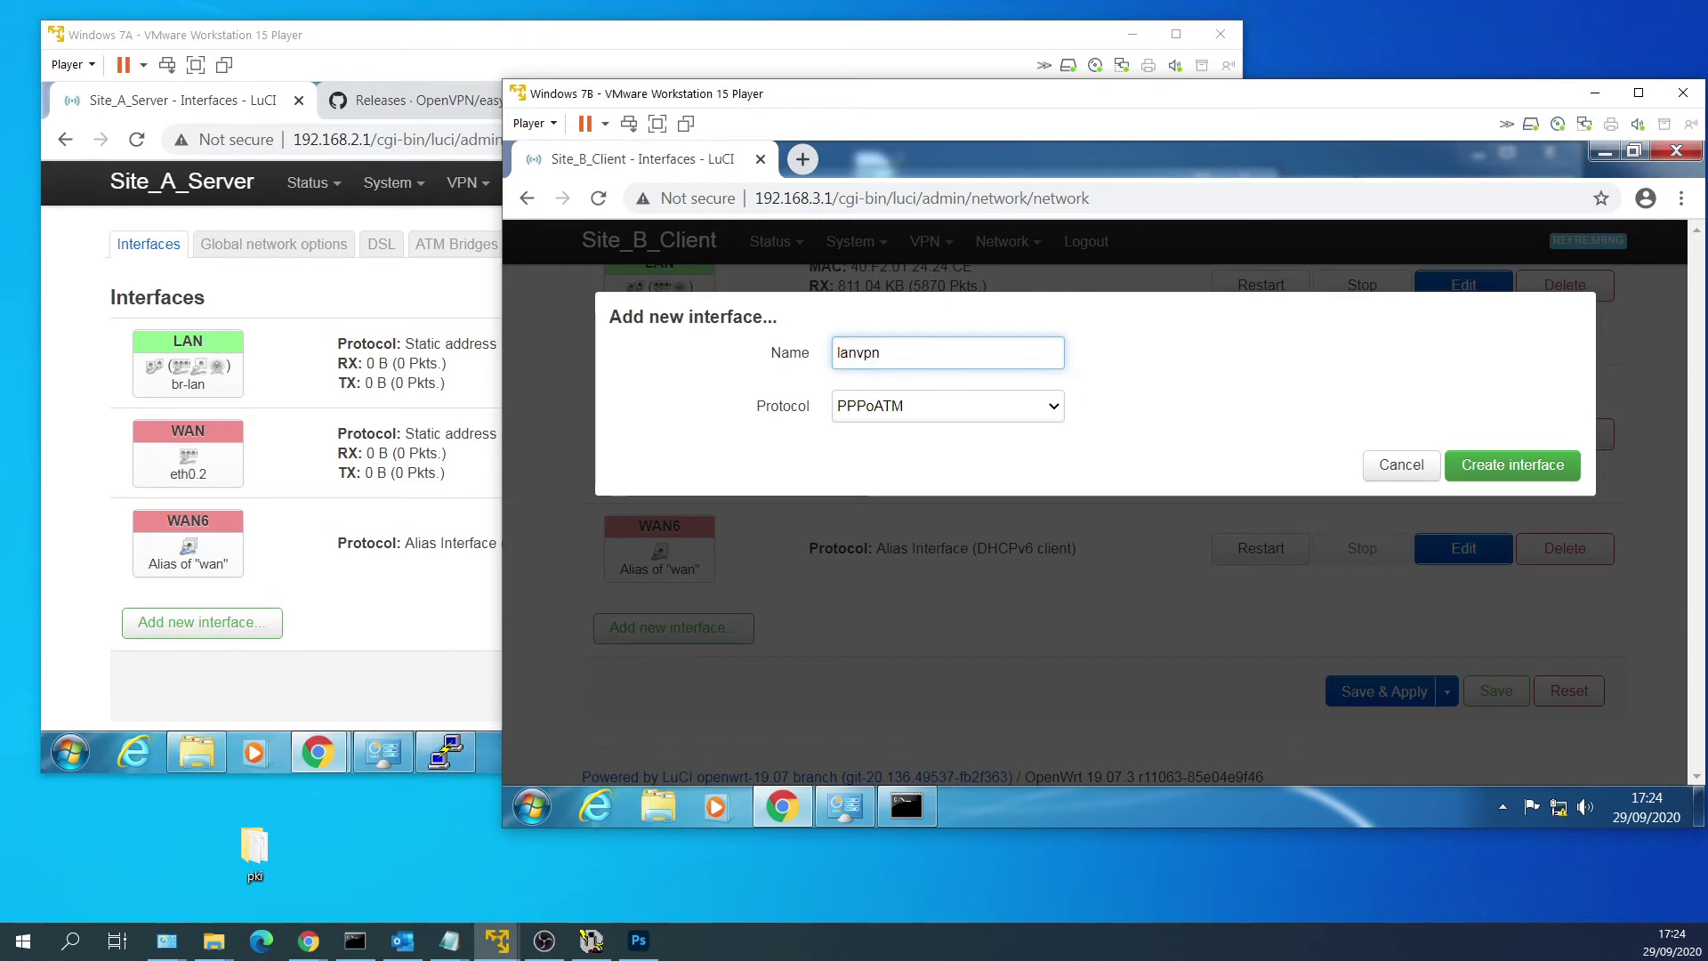
pyautogui.click(1037, 412)
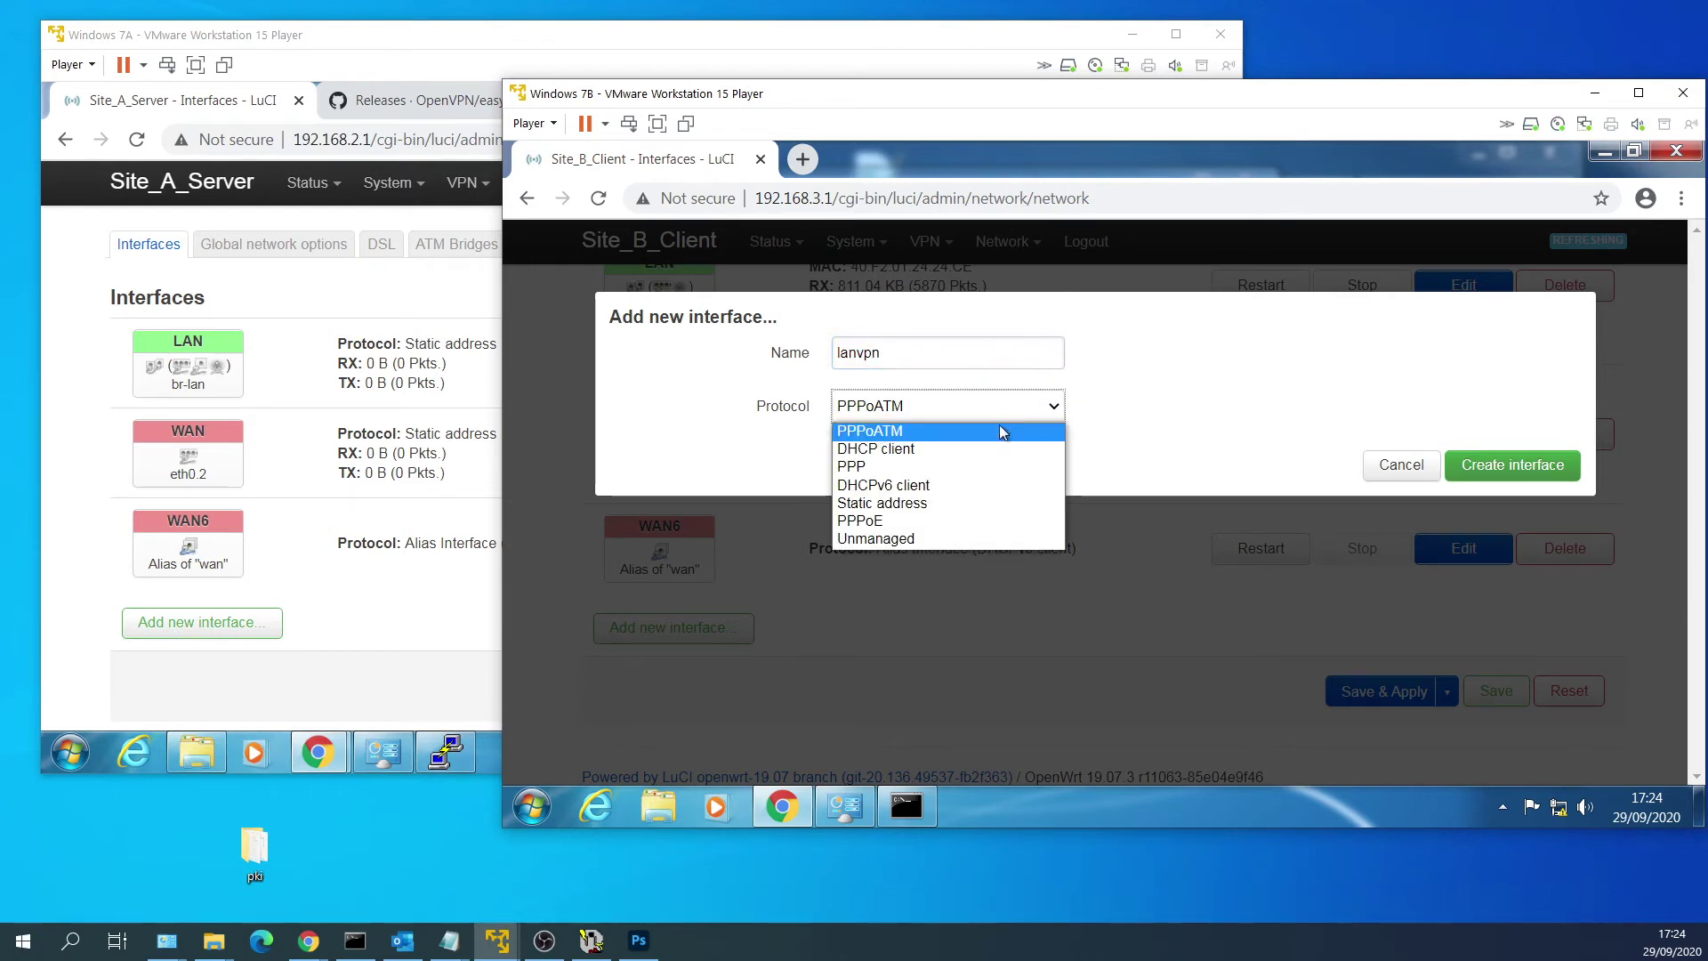
pyautogui.click(997, 503)
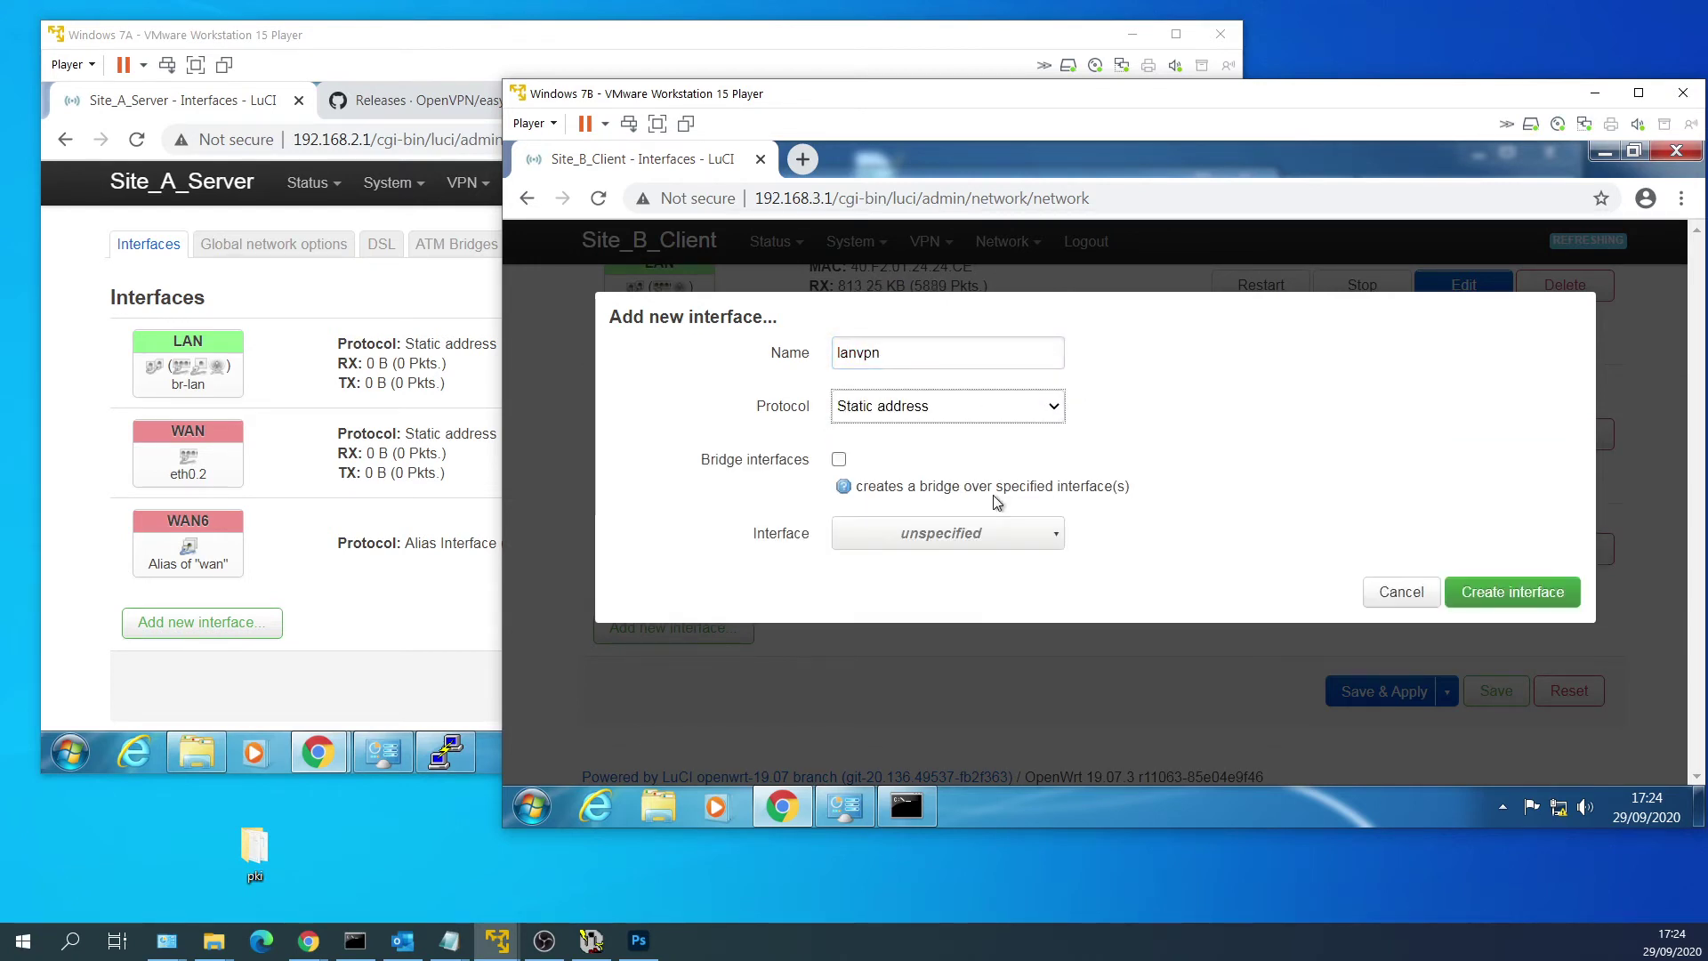
pyautogui.click(954, 528)
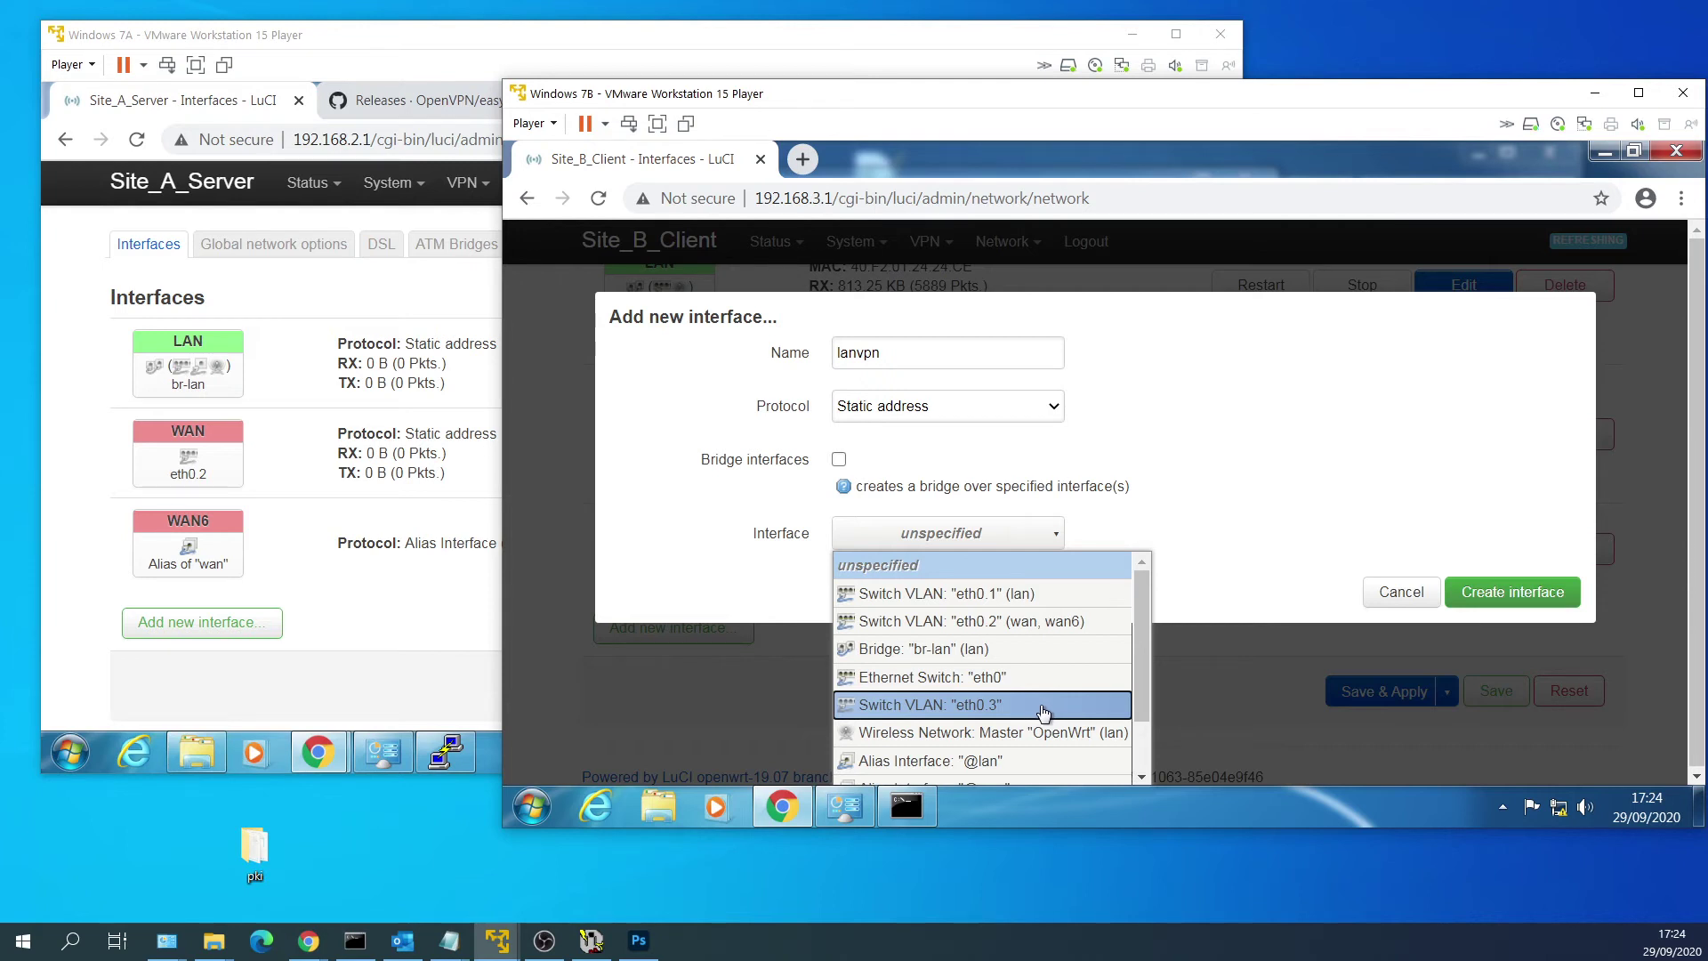
pyautogui.click(1023, 706)
pyautogui.click(1463, 602)
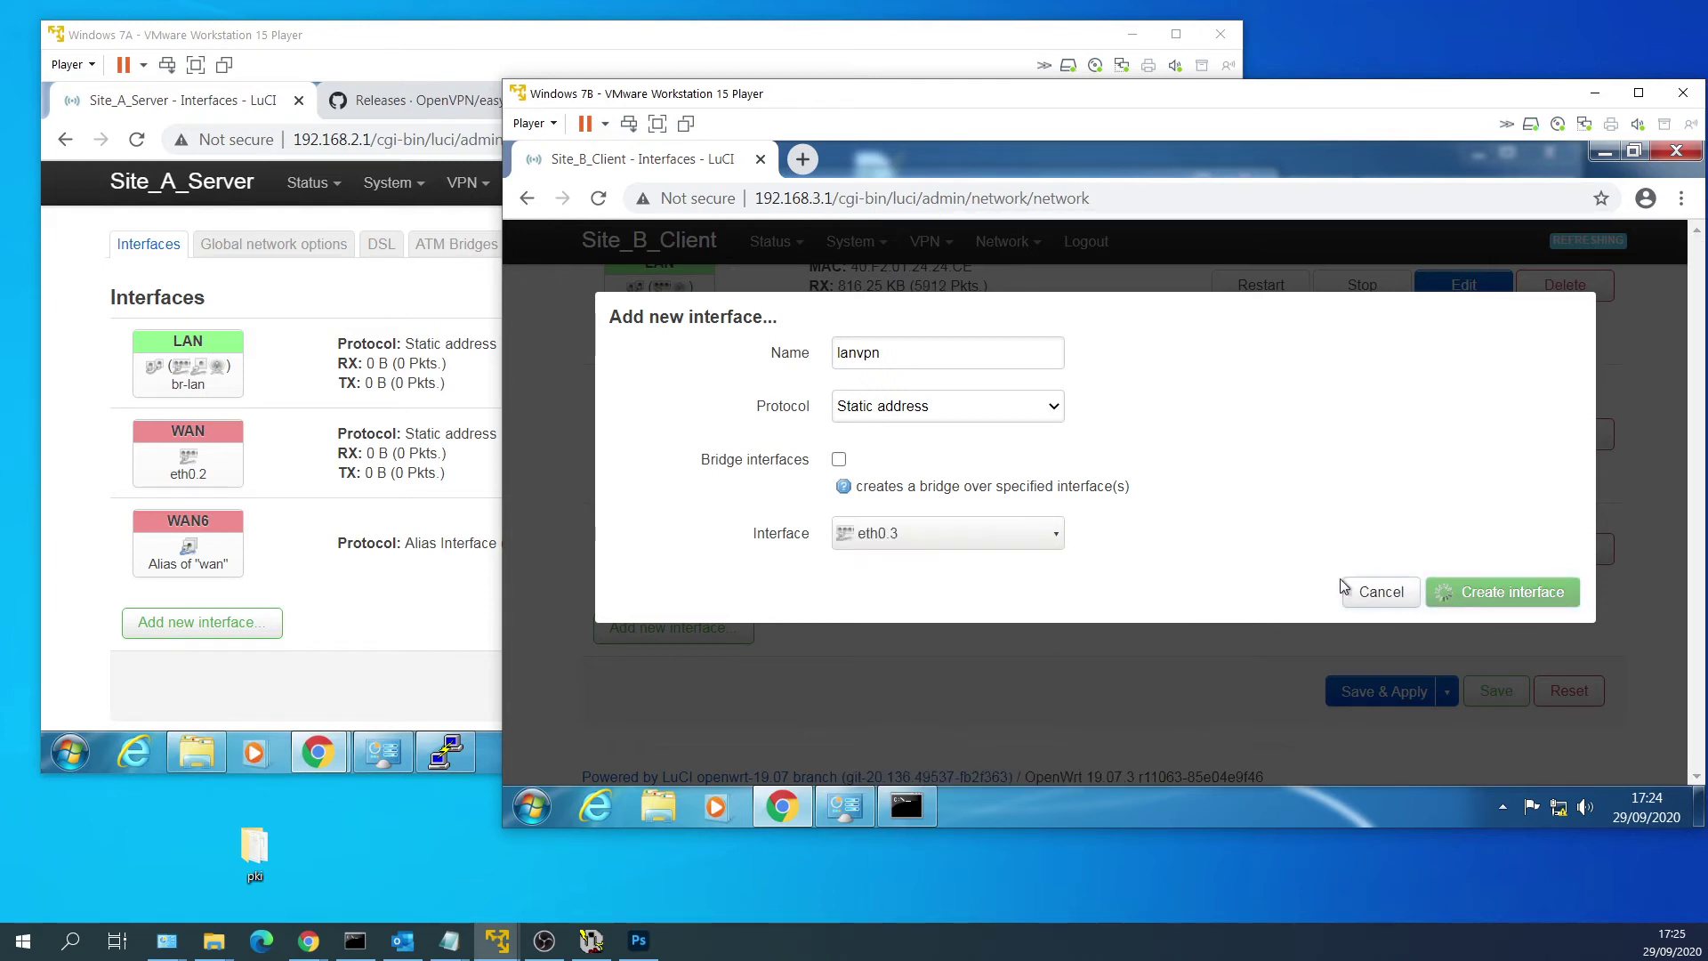
# Give lanvpn IPv4 192.168.2.2 with netmask 255.255.255.0, then save and apply.
pyautogui.click(1012, 589)
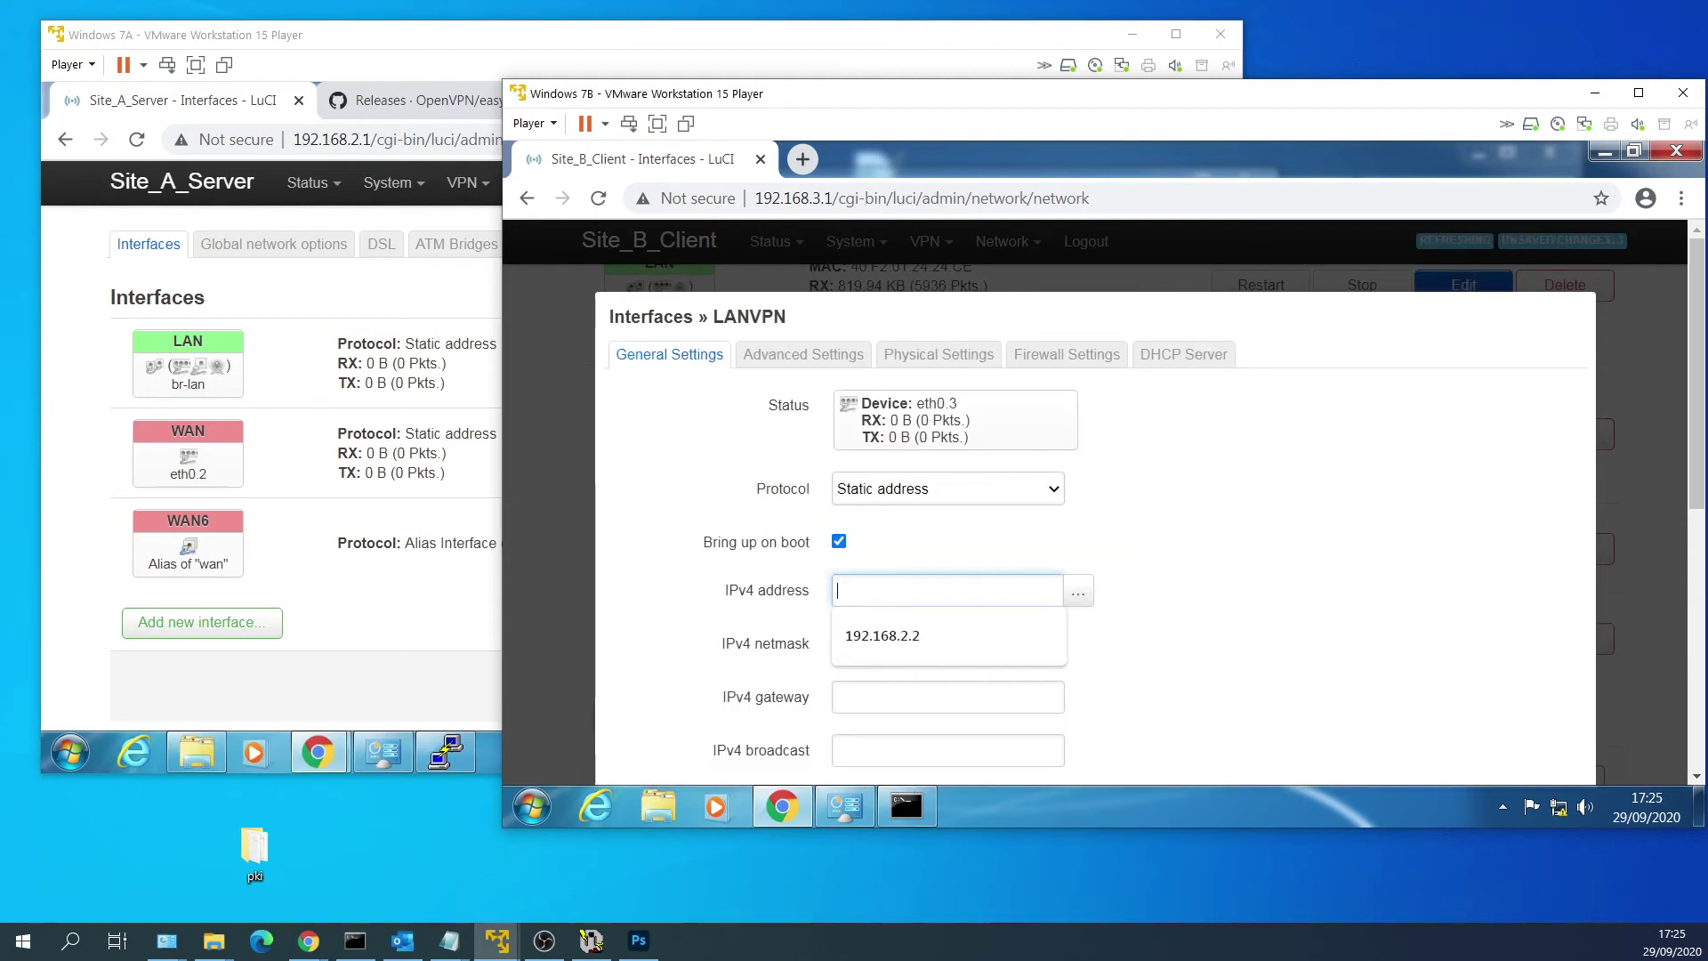
pyautogui.write('192.168.2.2')
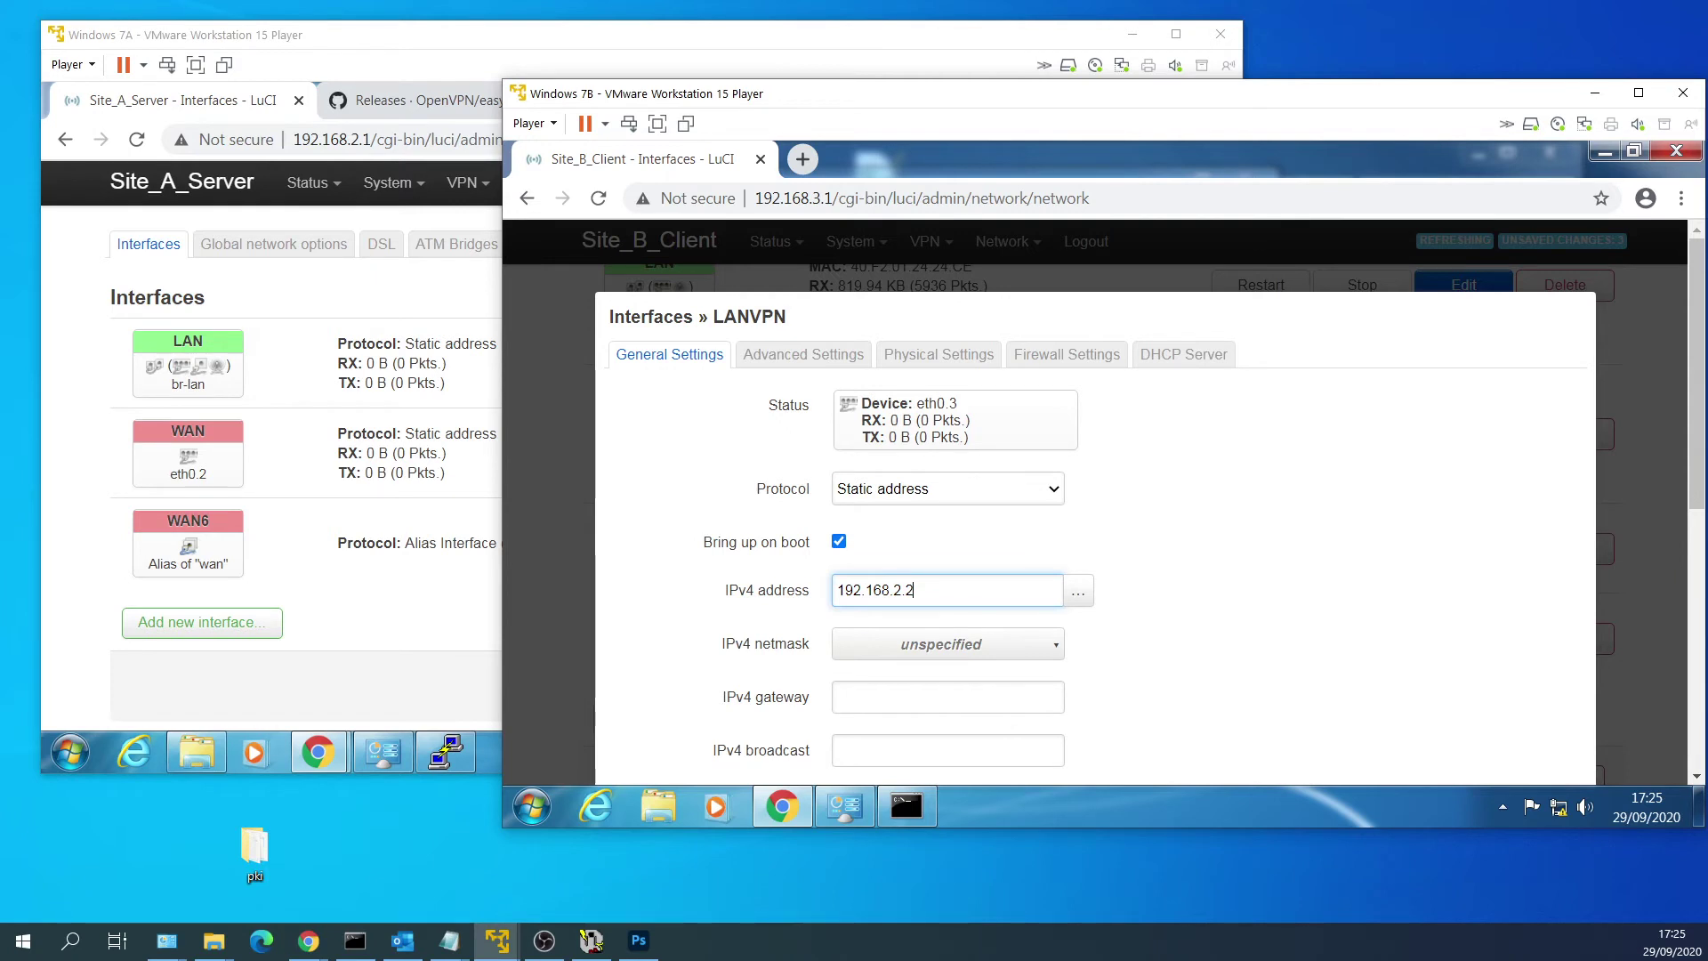
pyautogui.click(999, 656)
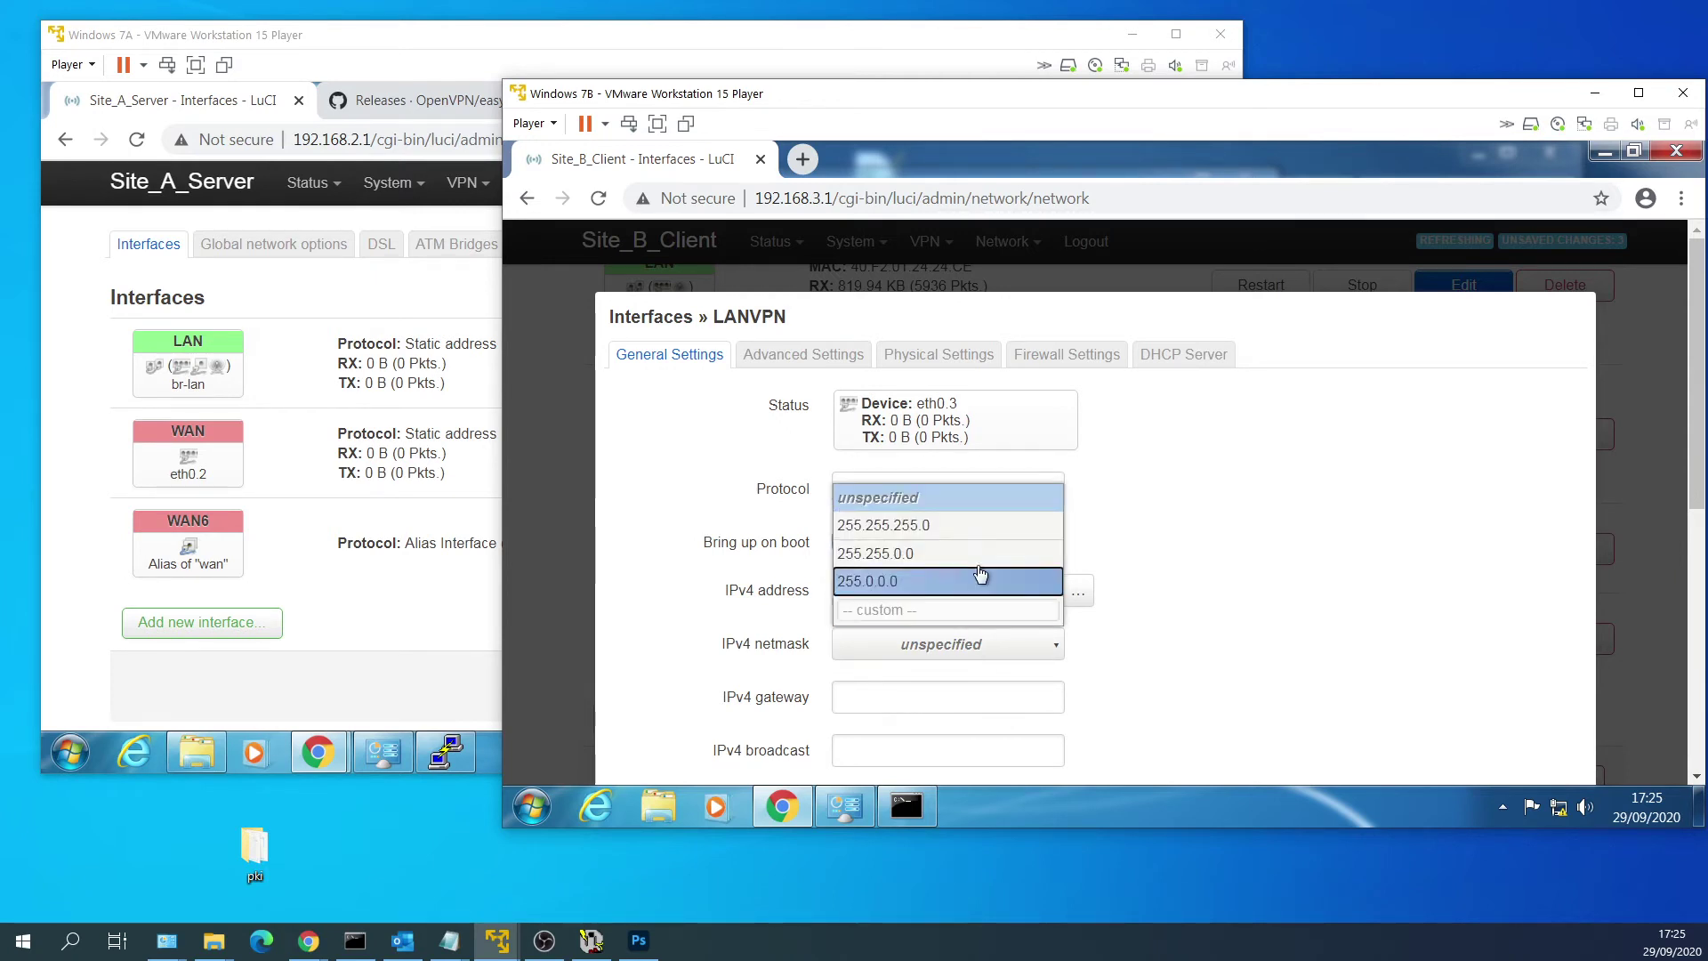
pyautogui.click(968, 524)
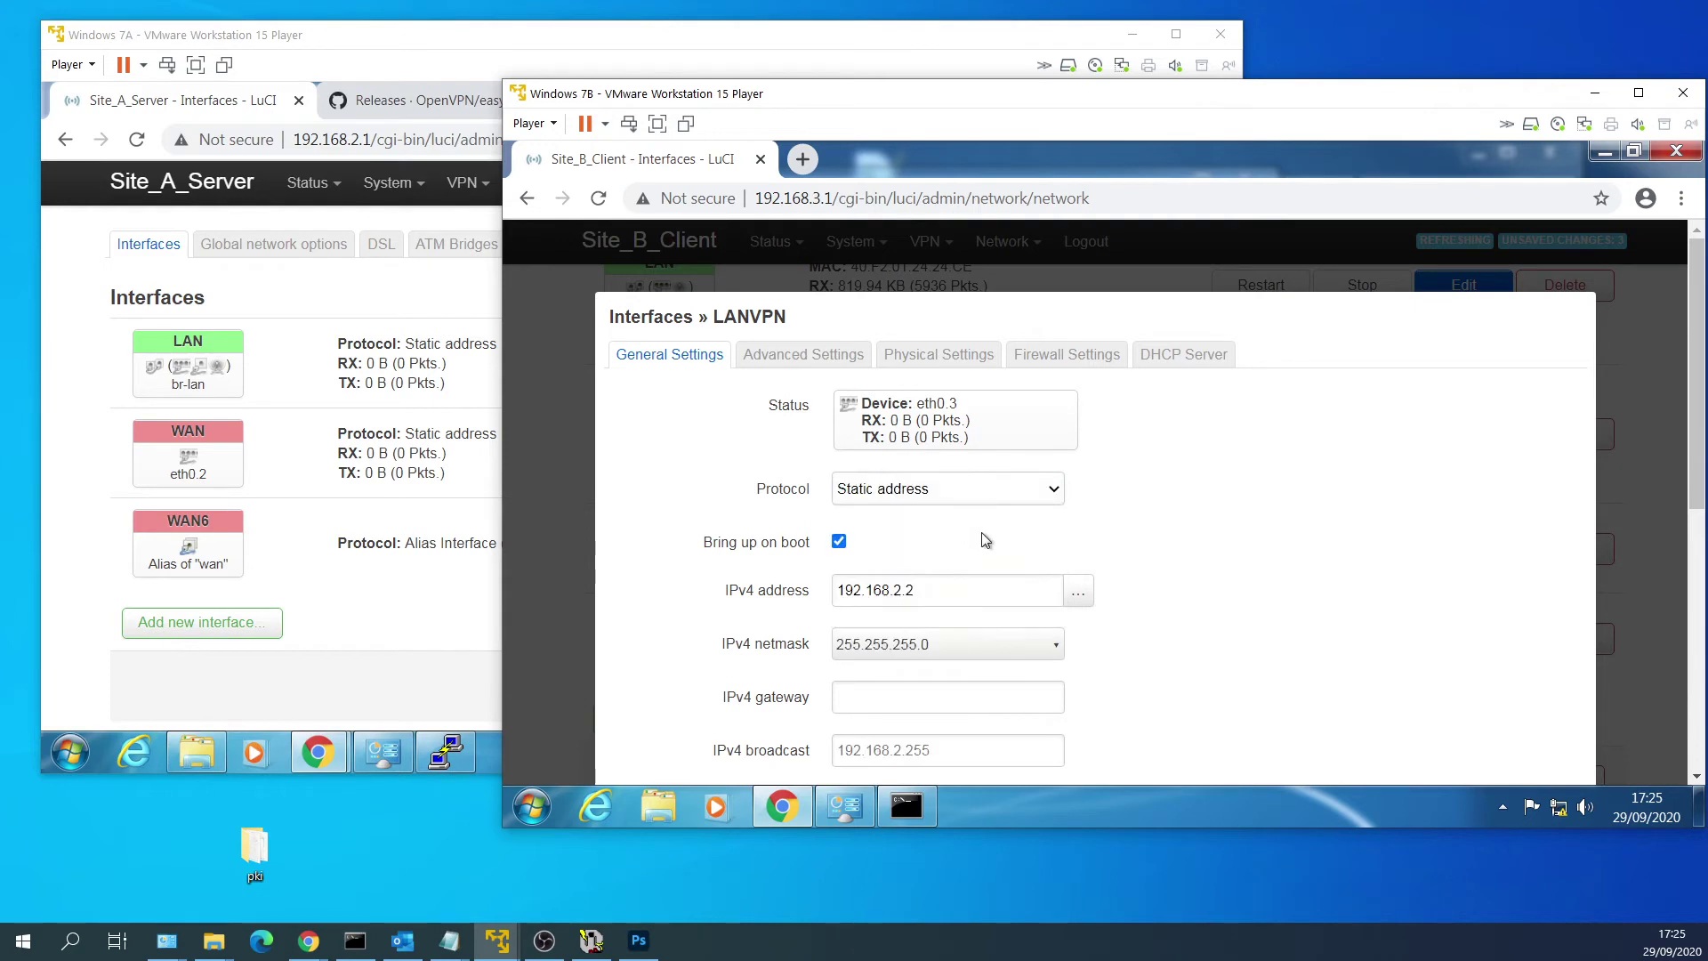
pyautogui.click(818, 368)
pyautogui.click(973, 356)
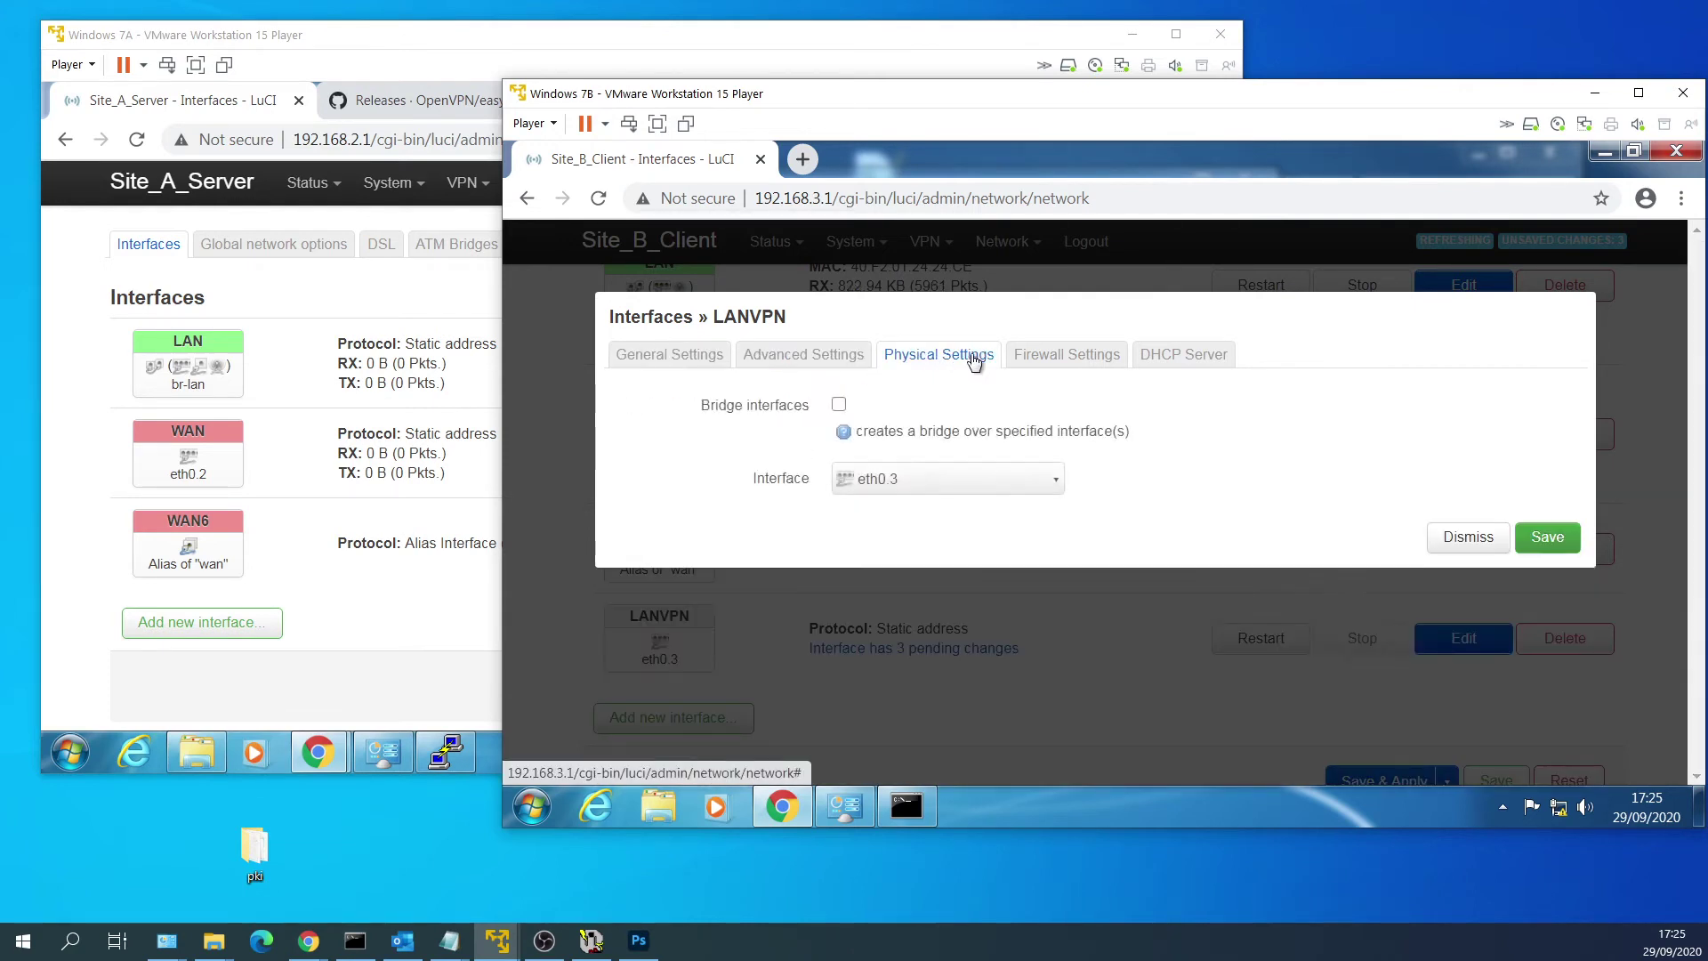
pyautogui.click(1112, 356)
pyautogui.click(1165, 354)
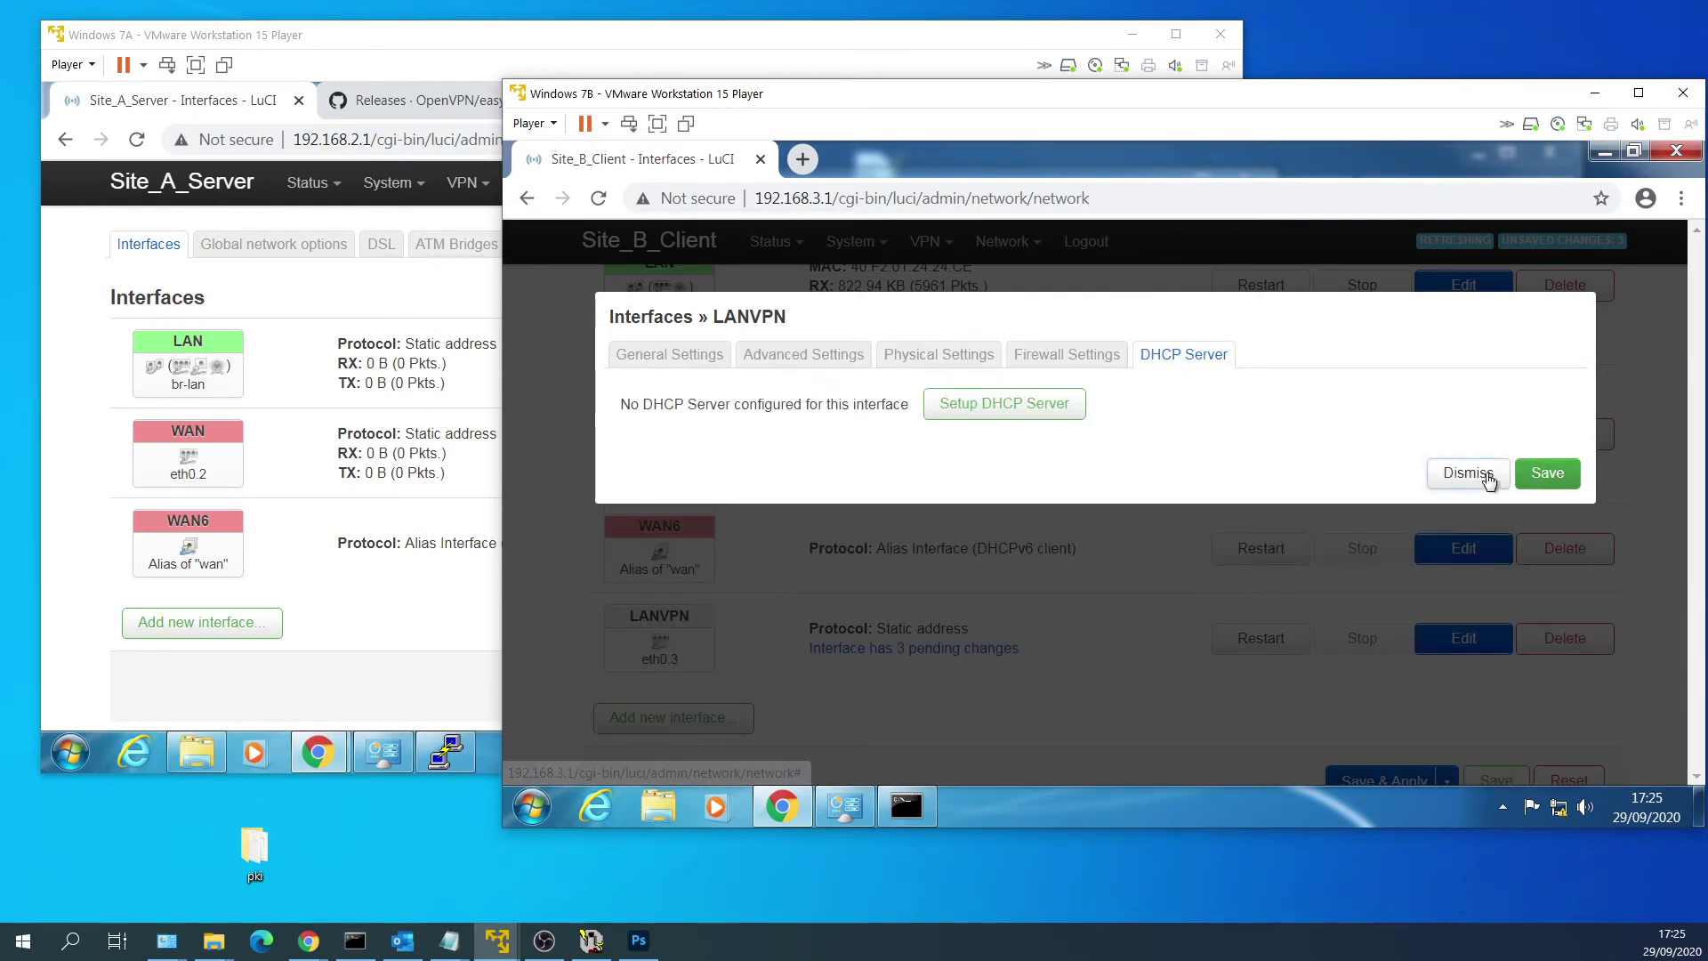
pyautogui.click(1543, 473)
pyautogui.scroll(-2, 1245, 534)
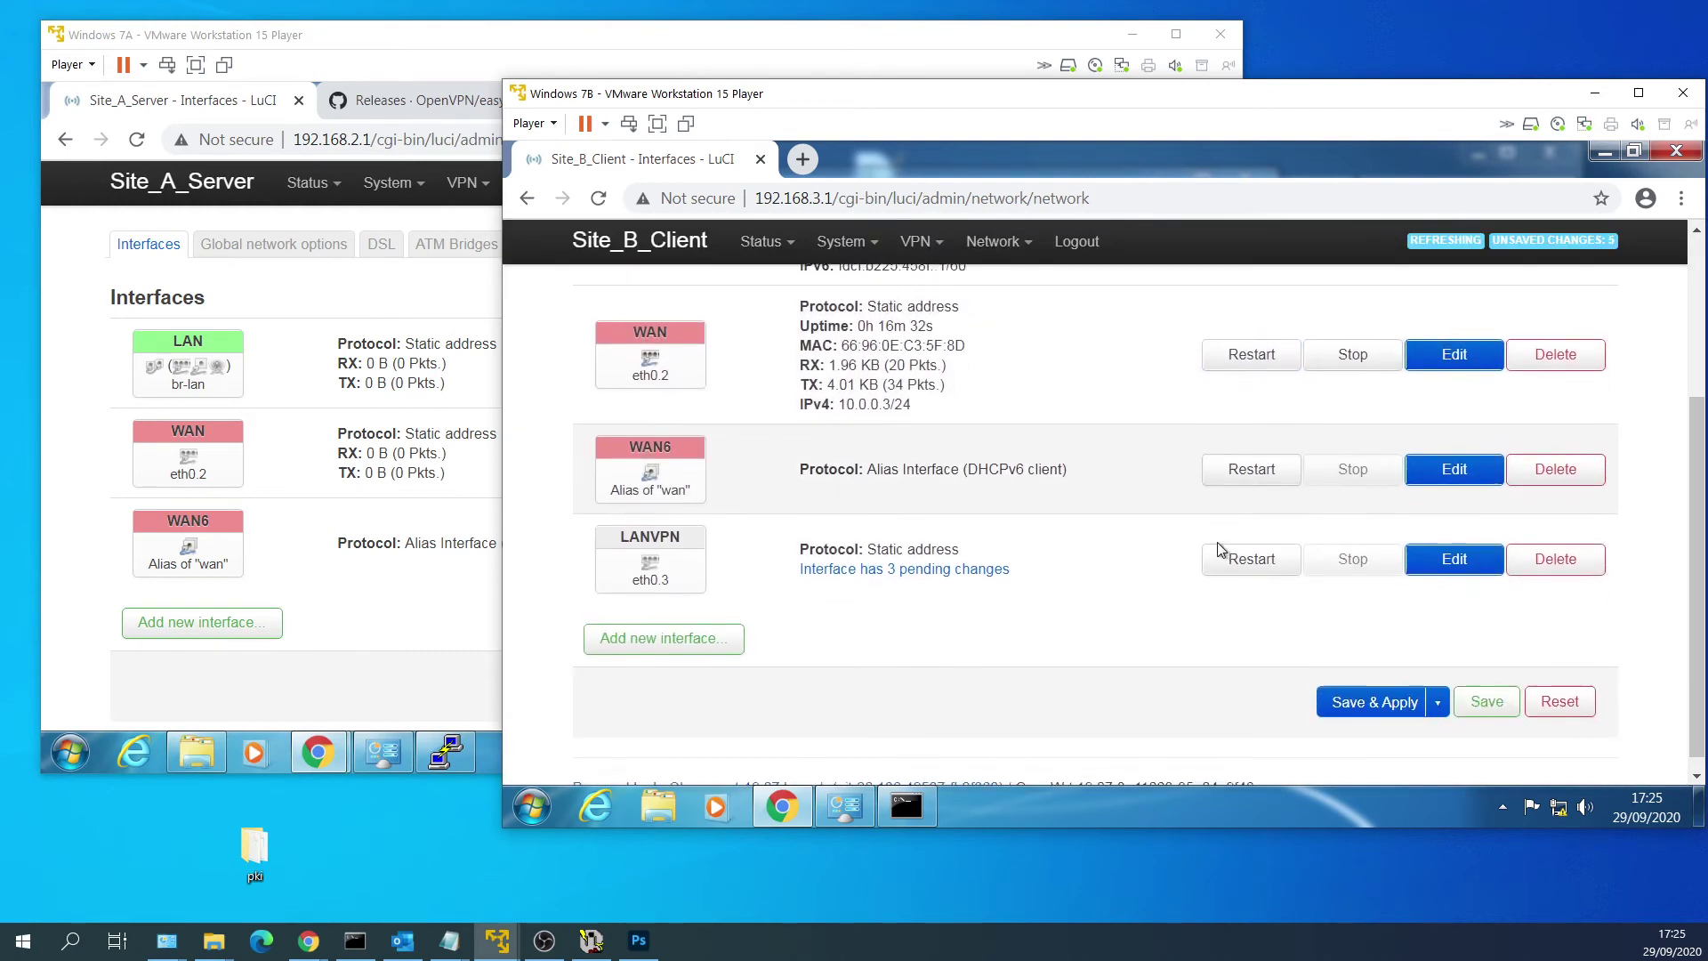
pyautogui.click(1345, 692)
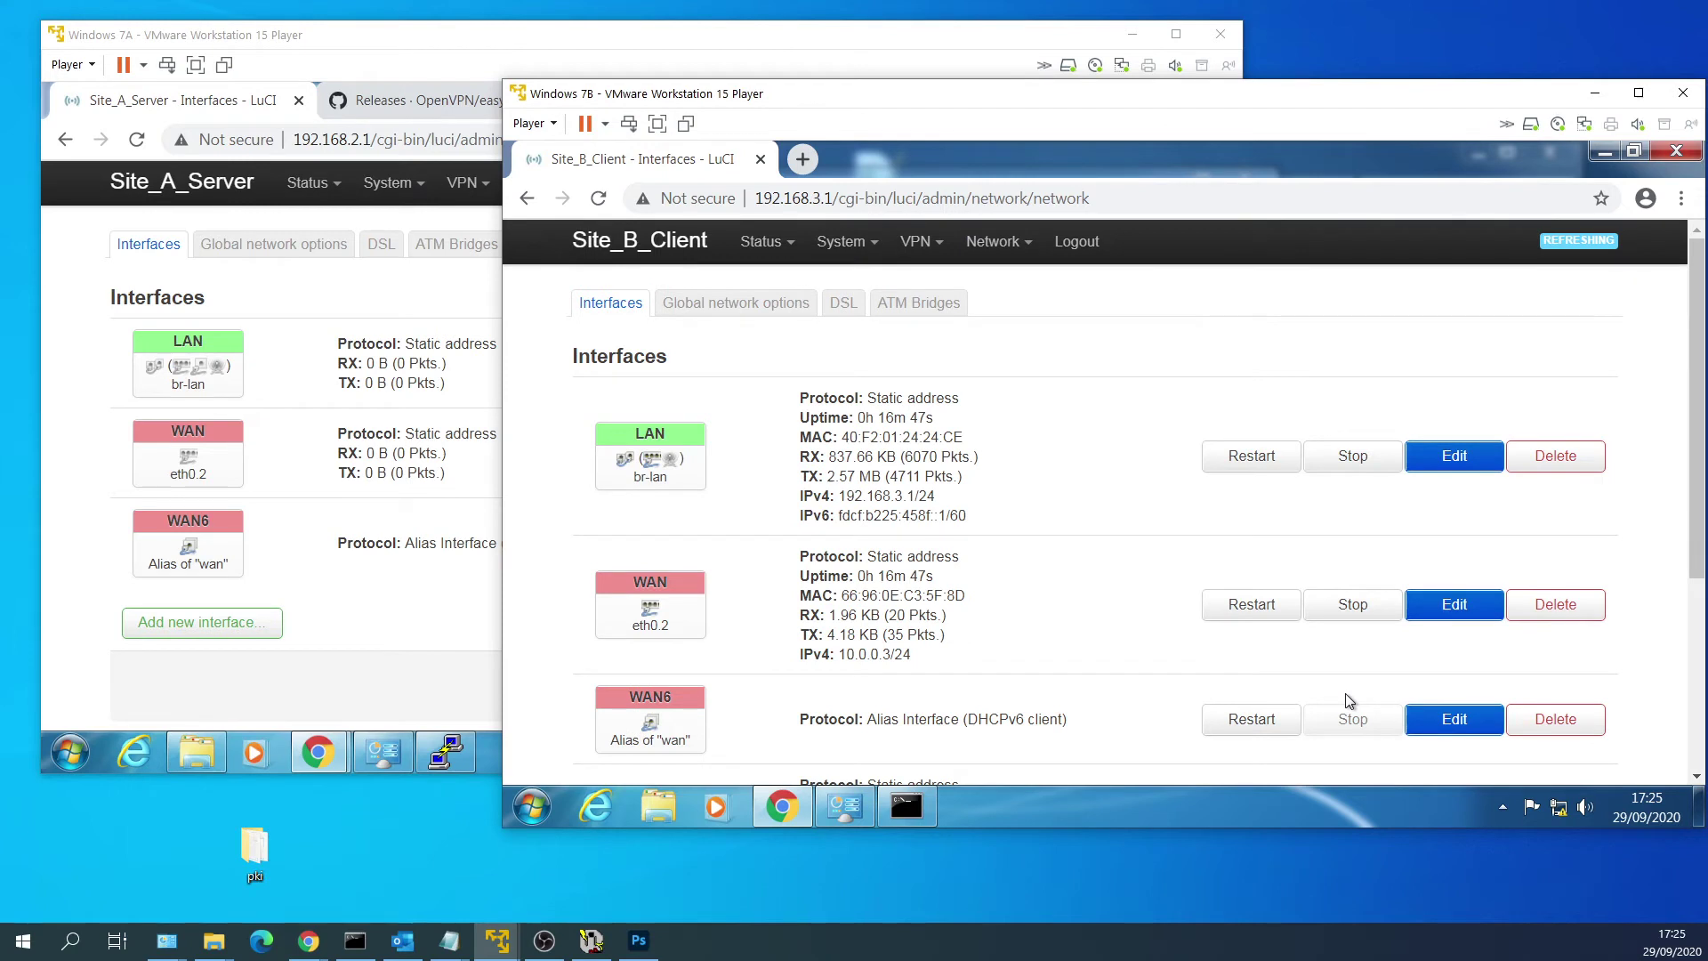
# Go to the Network > Firewall zone settings page.
pyautogui.scroll(-3, 1233, 638)
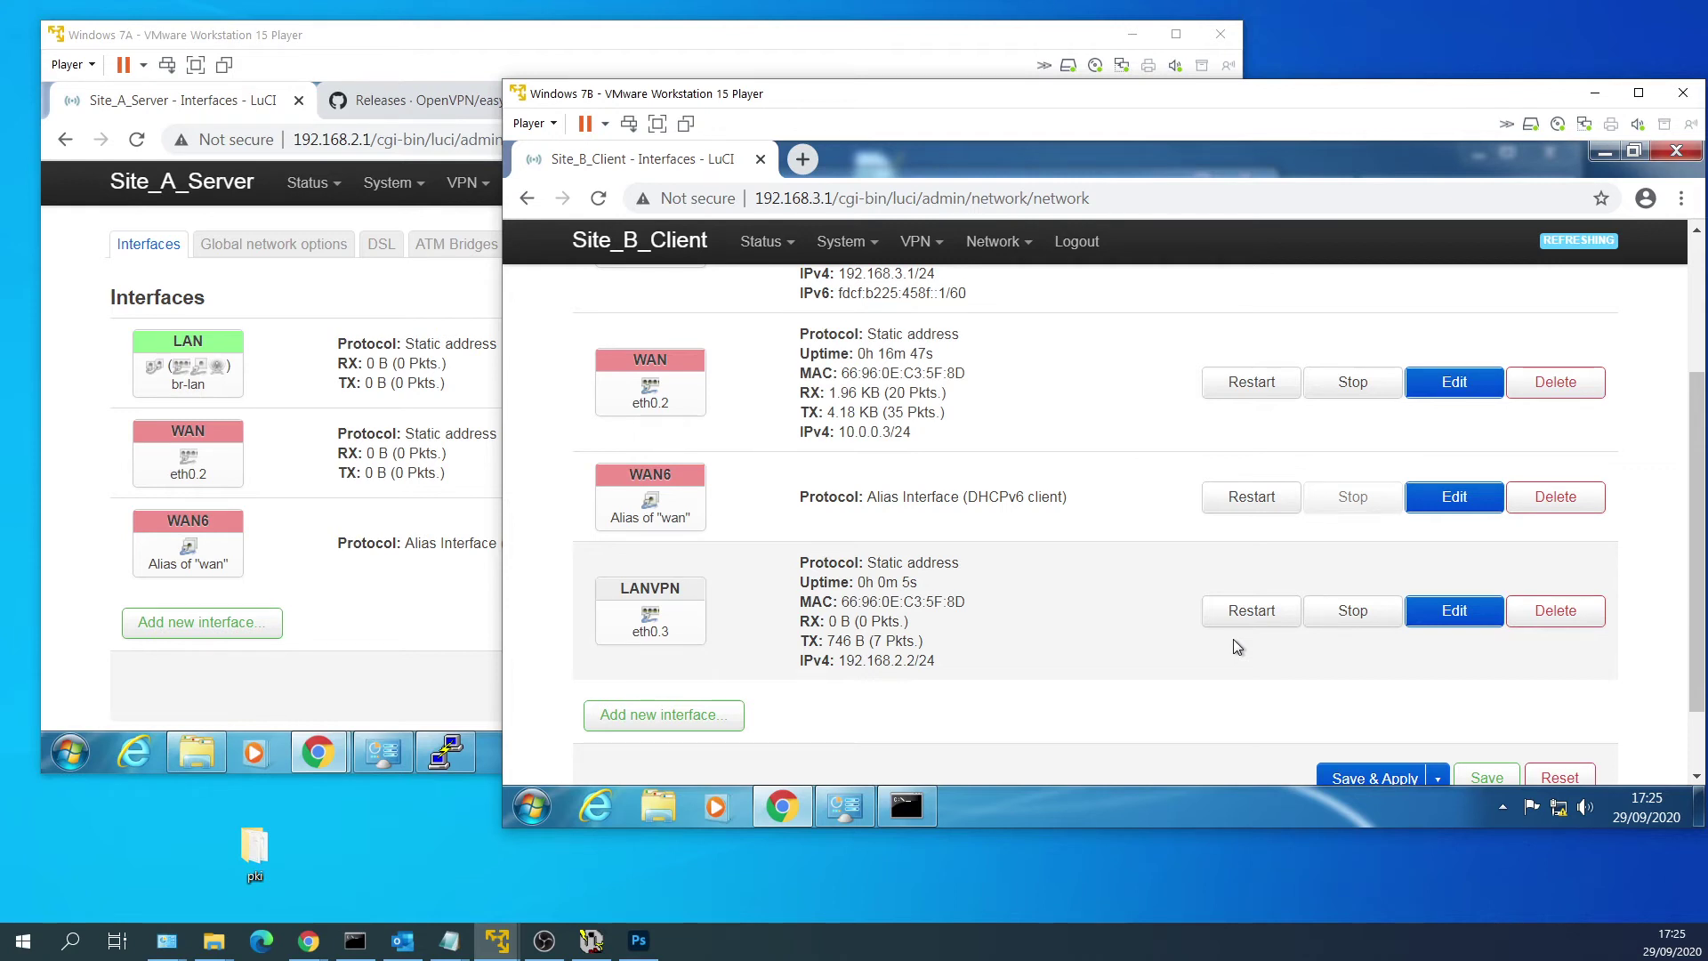
pyautogui.scroll(3, 1233, 639)
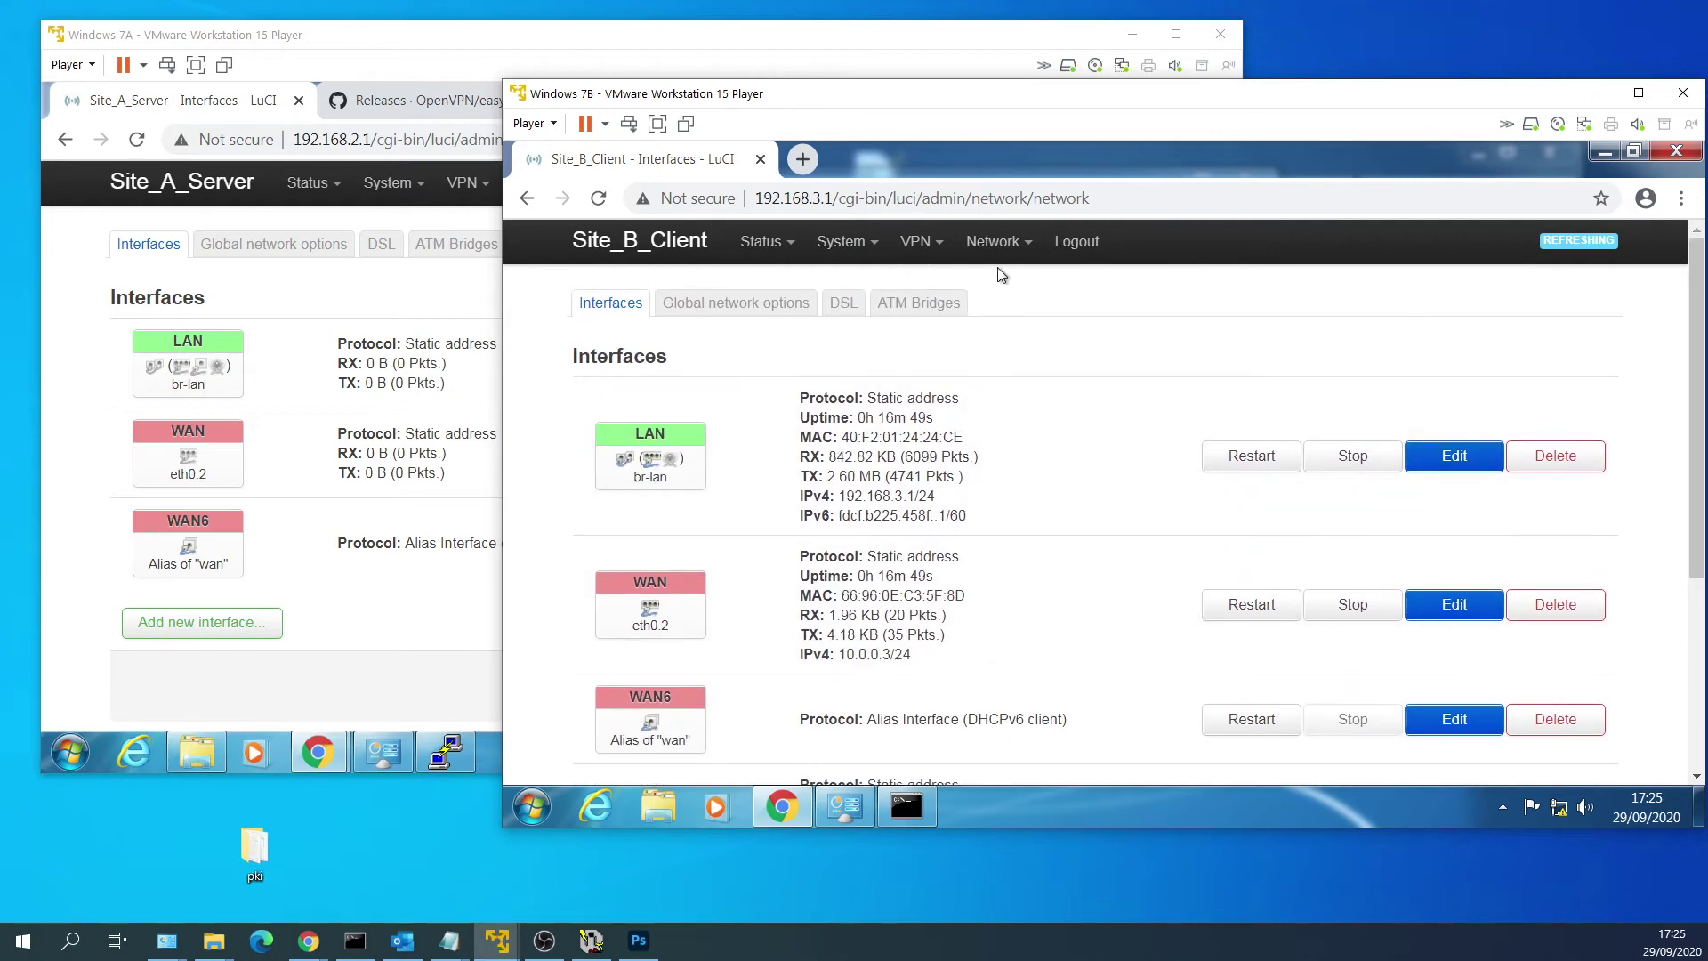
pyautogui.moveTo(996, 258)
pyautogui.click(1008, 458)
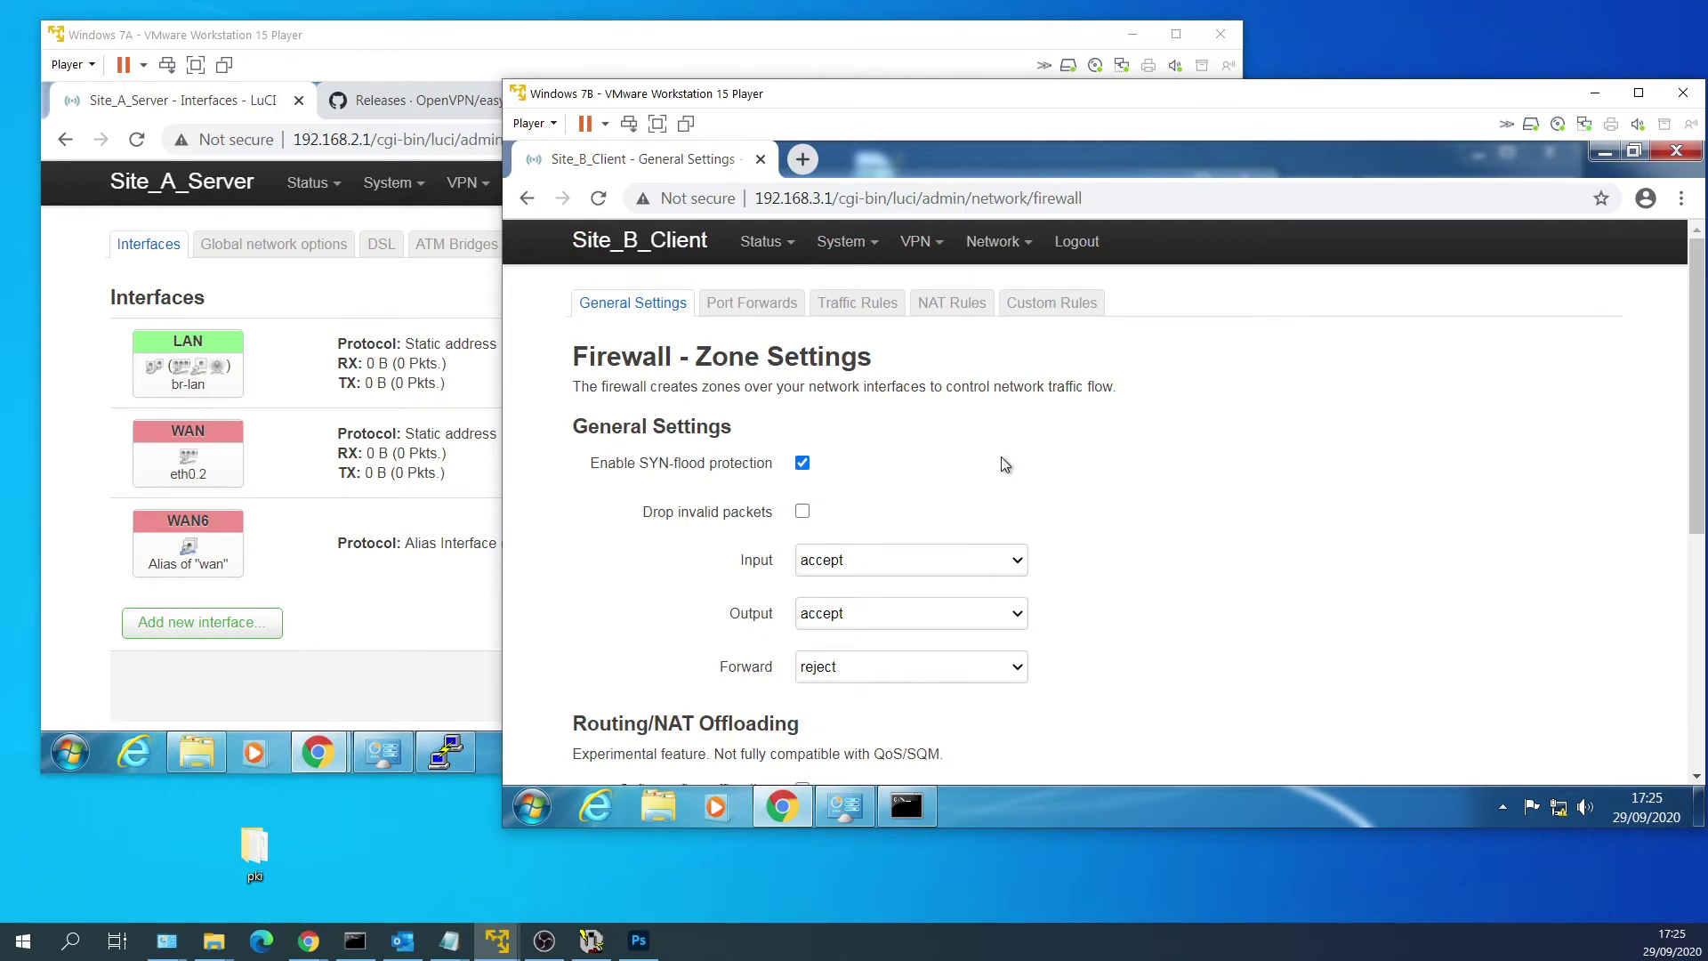
# Add a firewall zone 'lanvpn' with forward policy accept, covering the lanvpn network.
pyautogui.scroll(-5, 1003, 462)
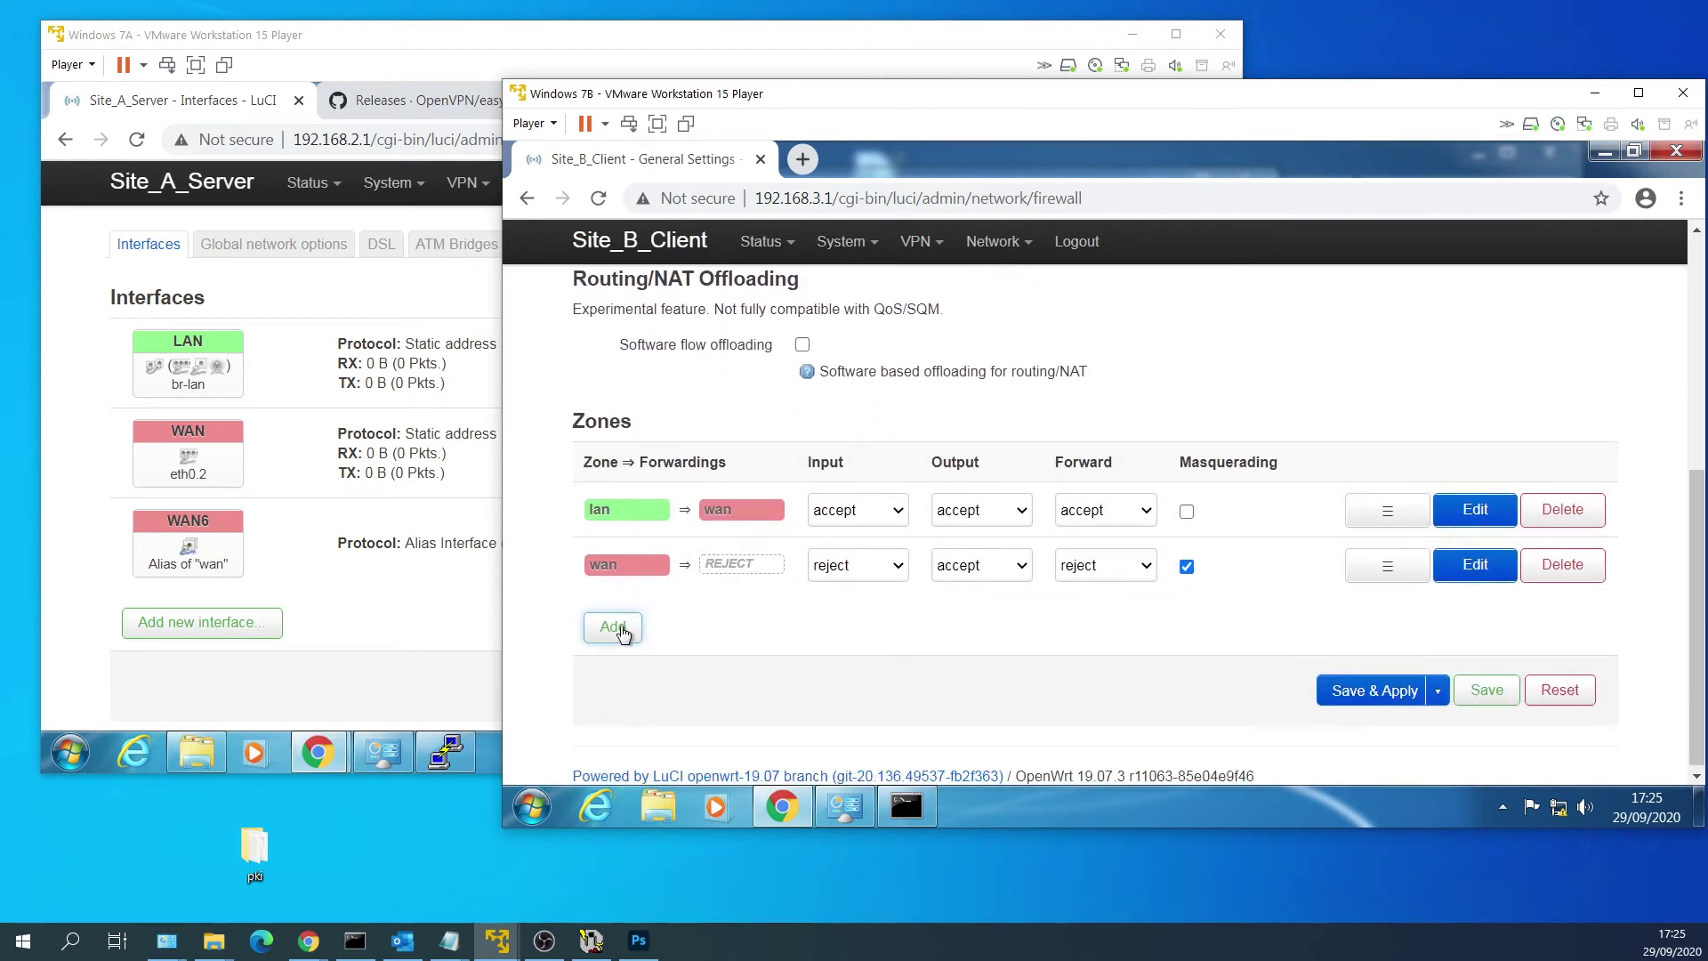
pyautogui.click(613, 628)
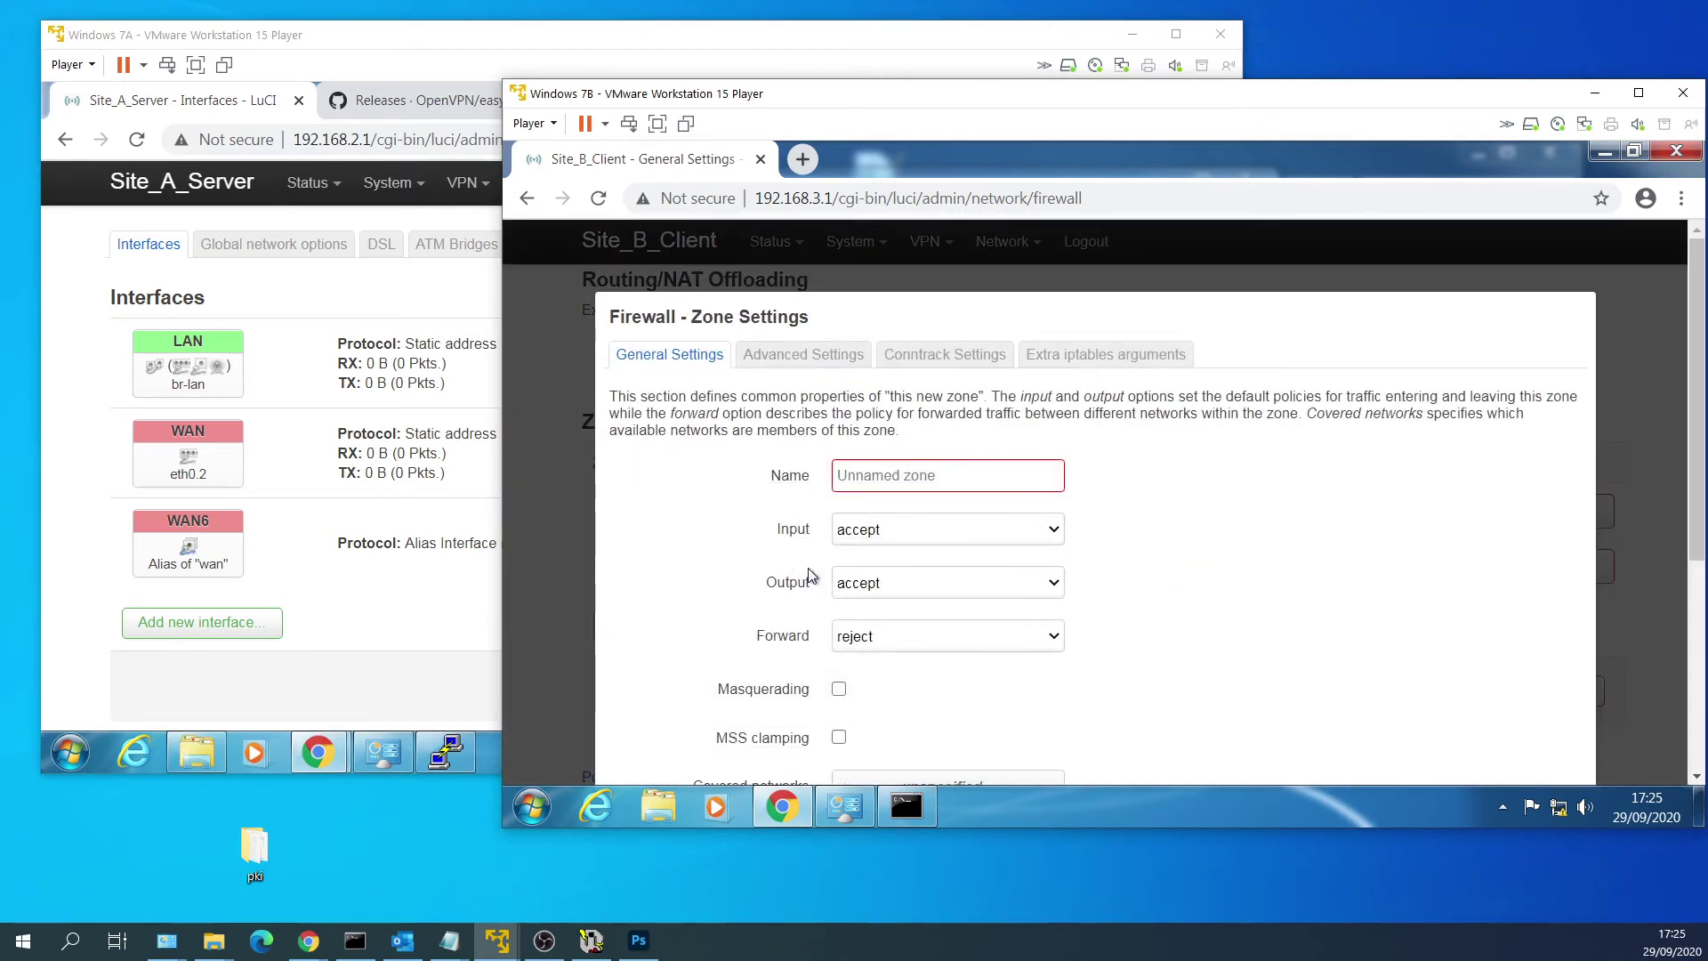
pyautogui.write('lanvpn')
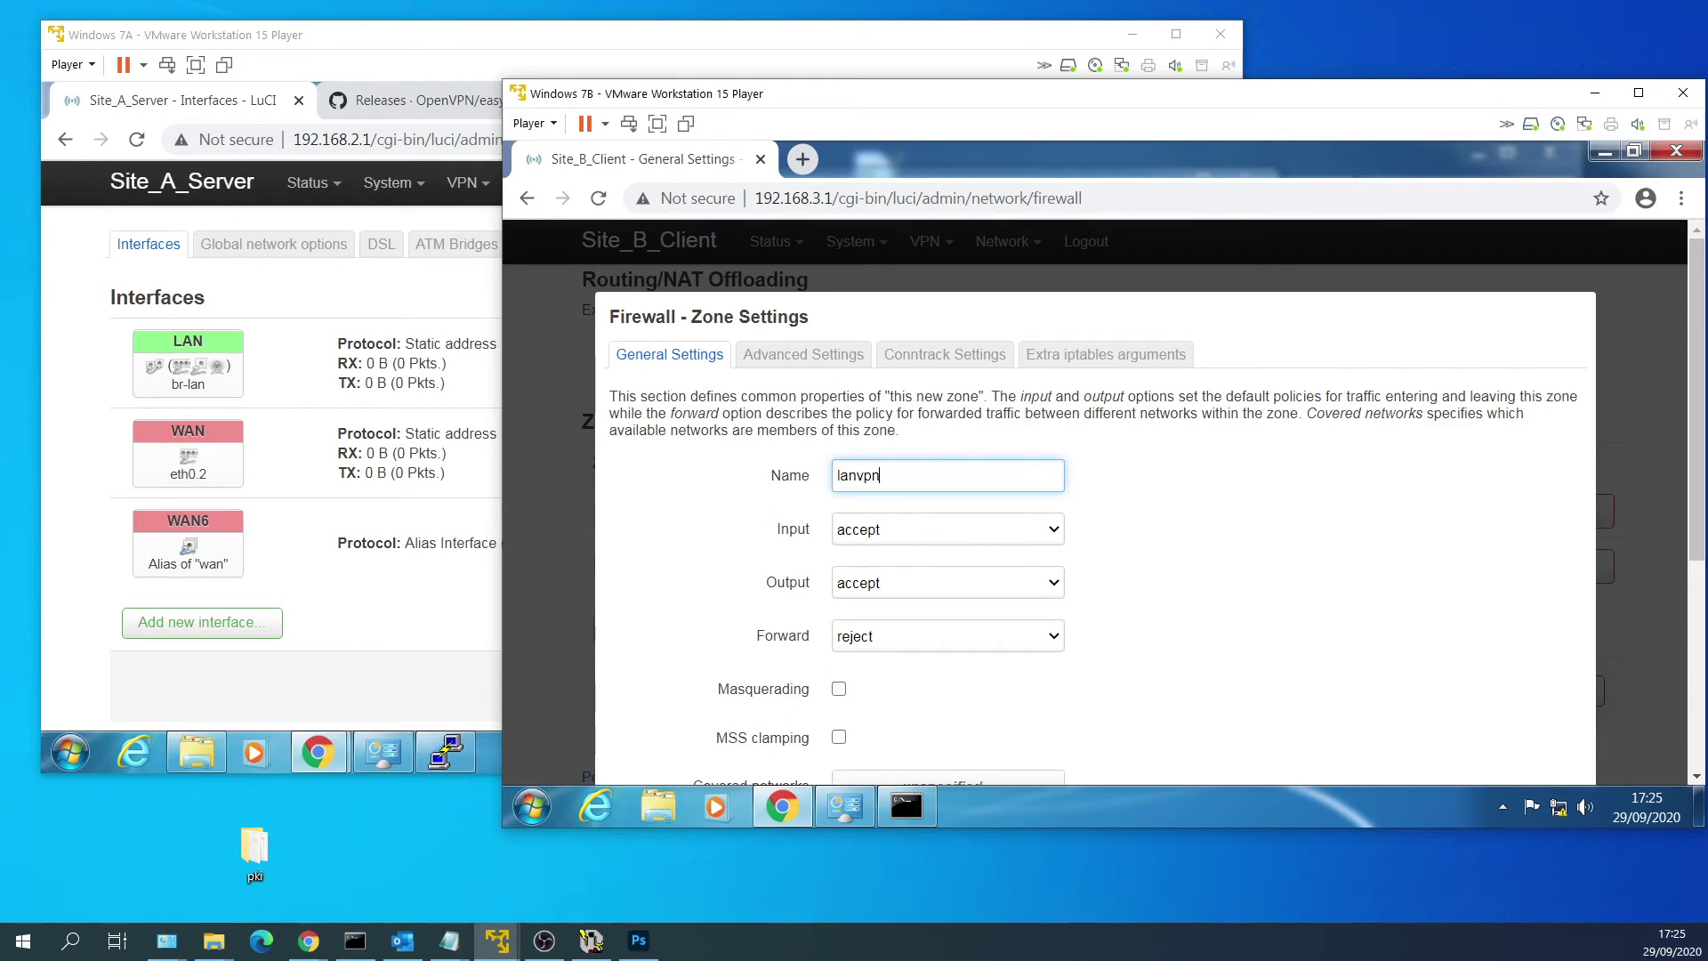
pyautogui.scroll(-5, 926, 391)
pyautogui.scroll(2, 925, 392)
pyautogui.click(943, 411)
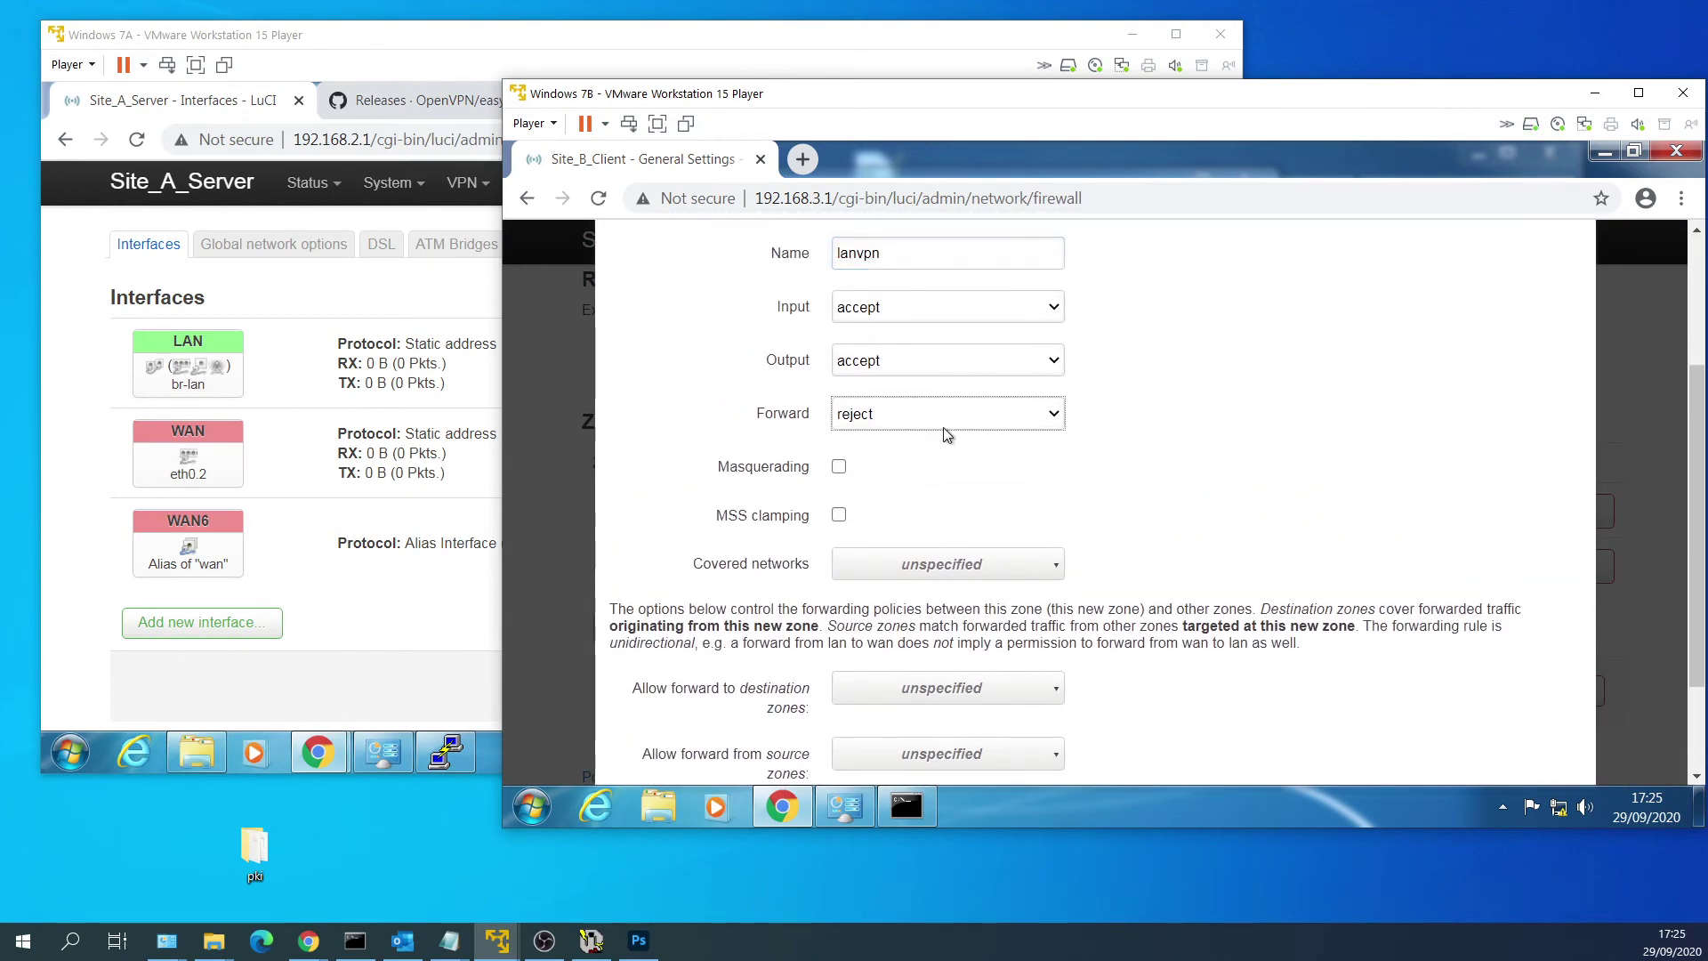
pyautogui.click(955, 469)
pyautogui.click(996, 566)
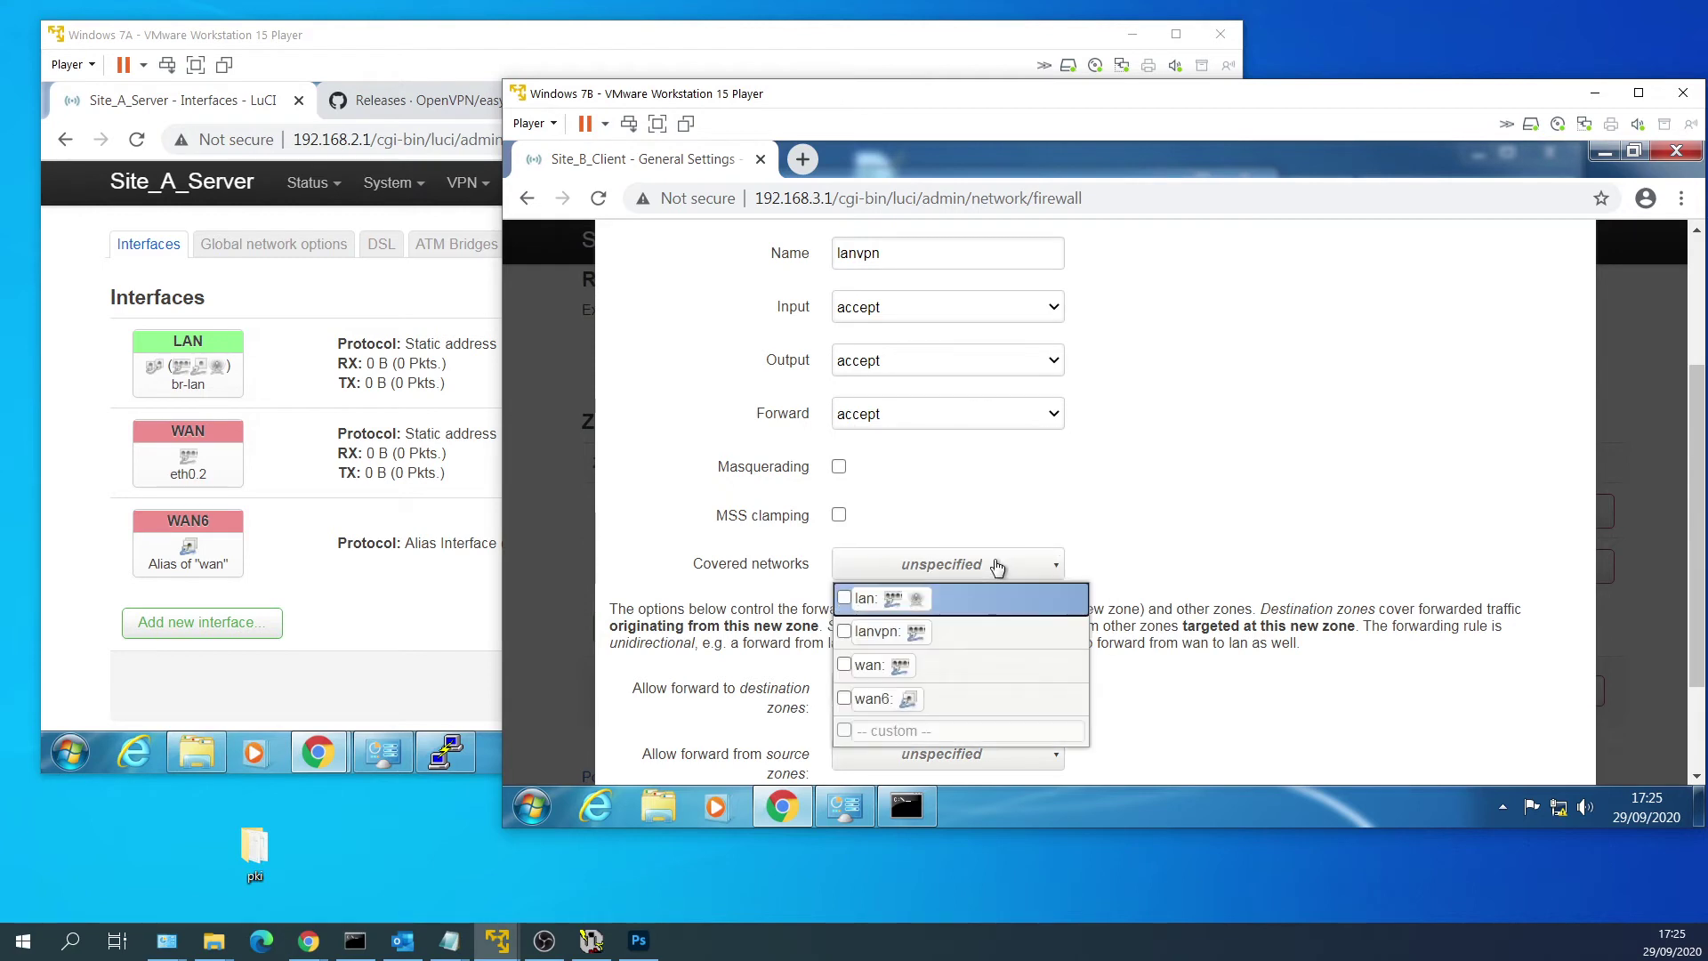
pyautogui.click(1000, 628)
pyautogui.scroll(-2, 1241, 548)
pyautogui.click(1246, 546)
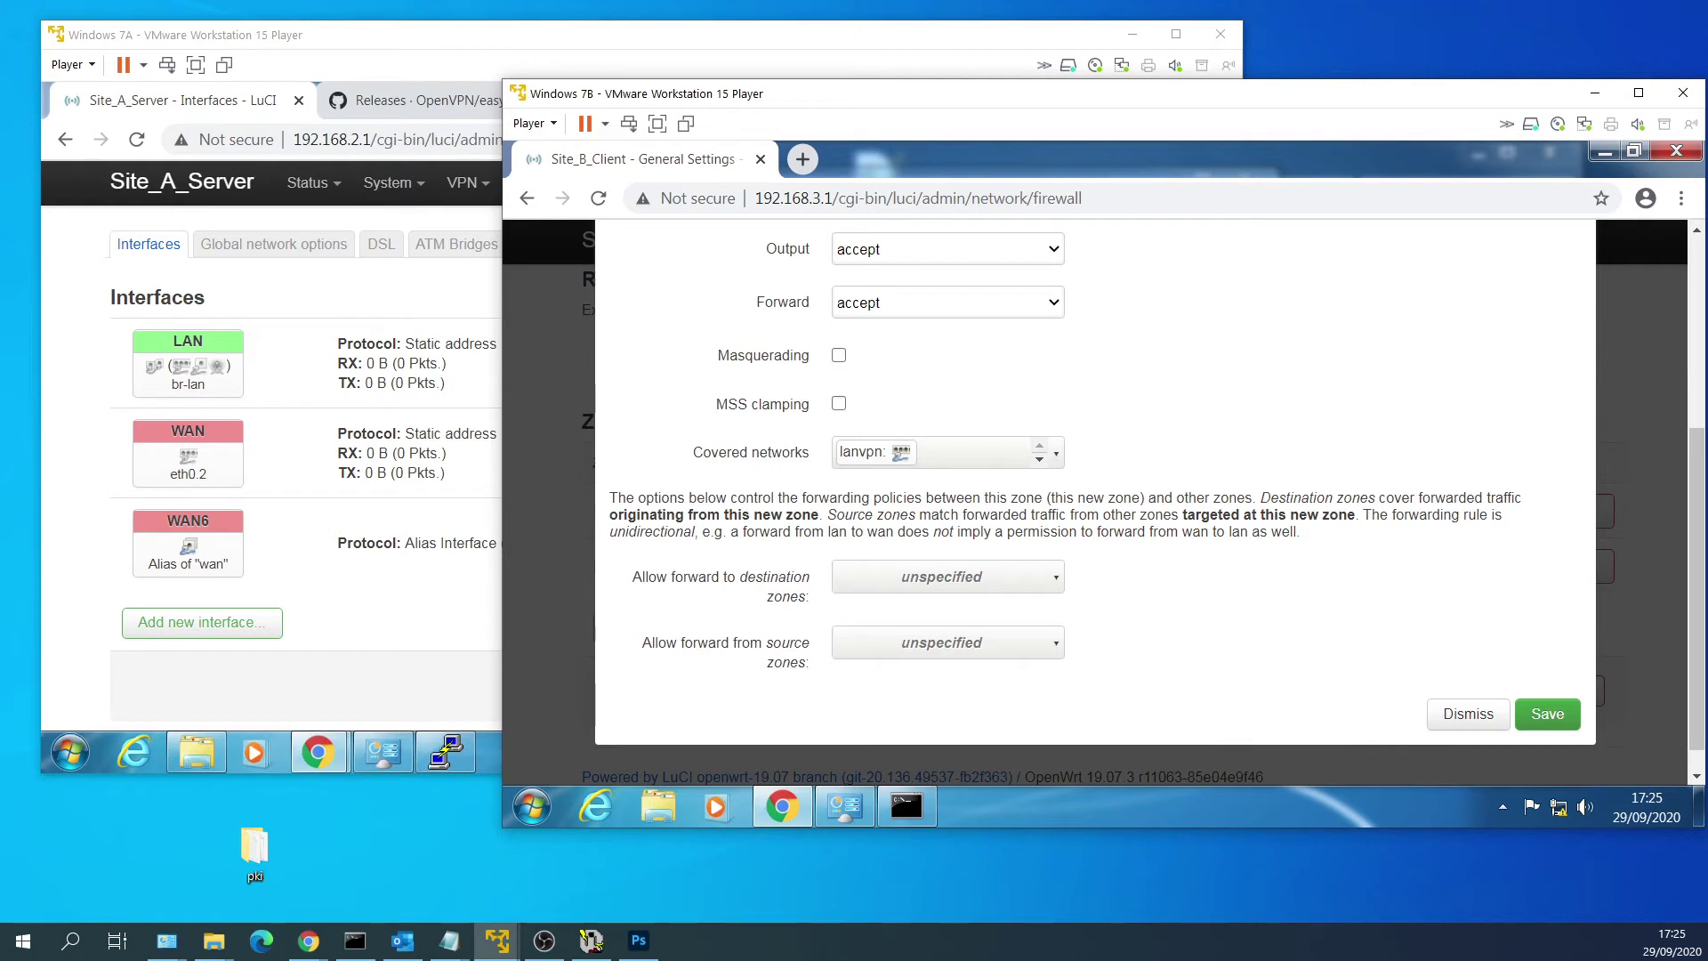
# Allow lanvpn forwarding to wan, save and apply, and return to Interfaces.
pyautogui.scroll(-1, 1277, 546)
pyautogui.click(1013, 555)
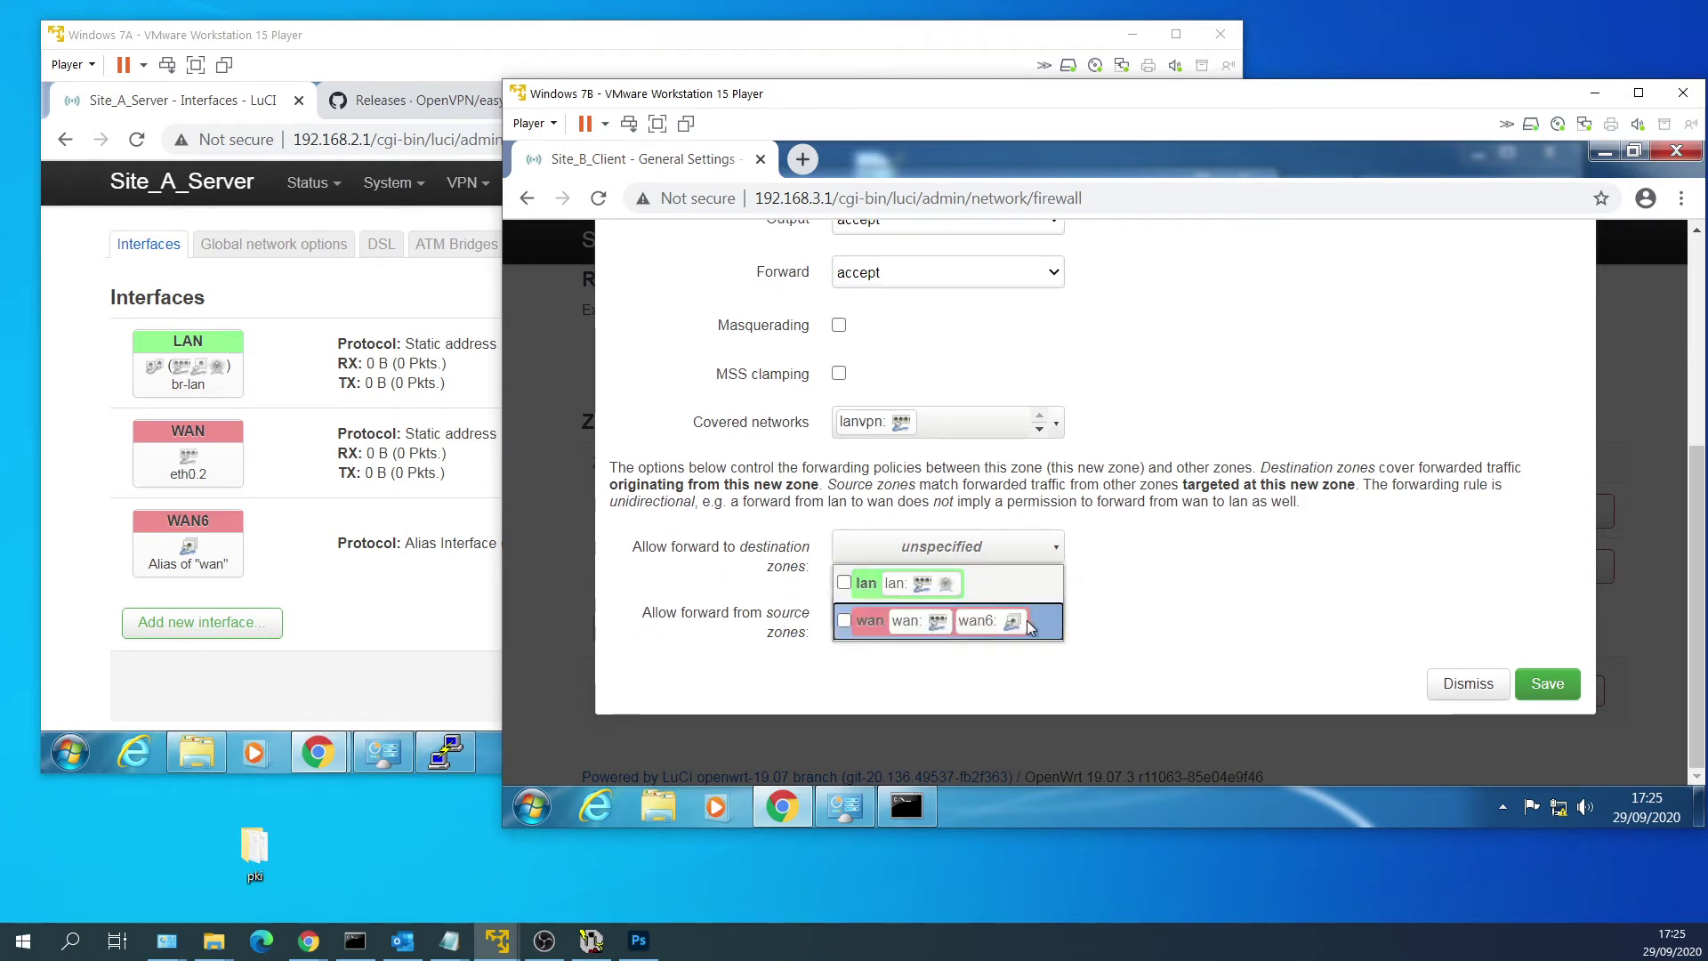
pyautogui.click(1033, 625)
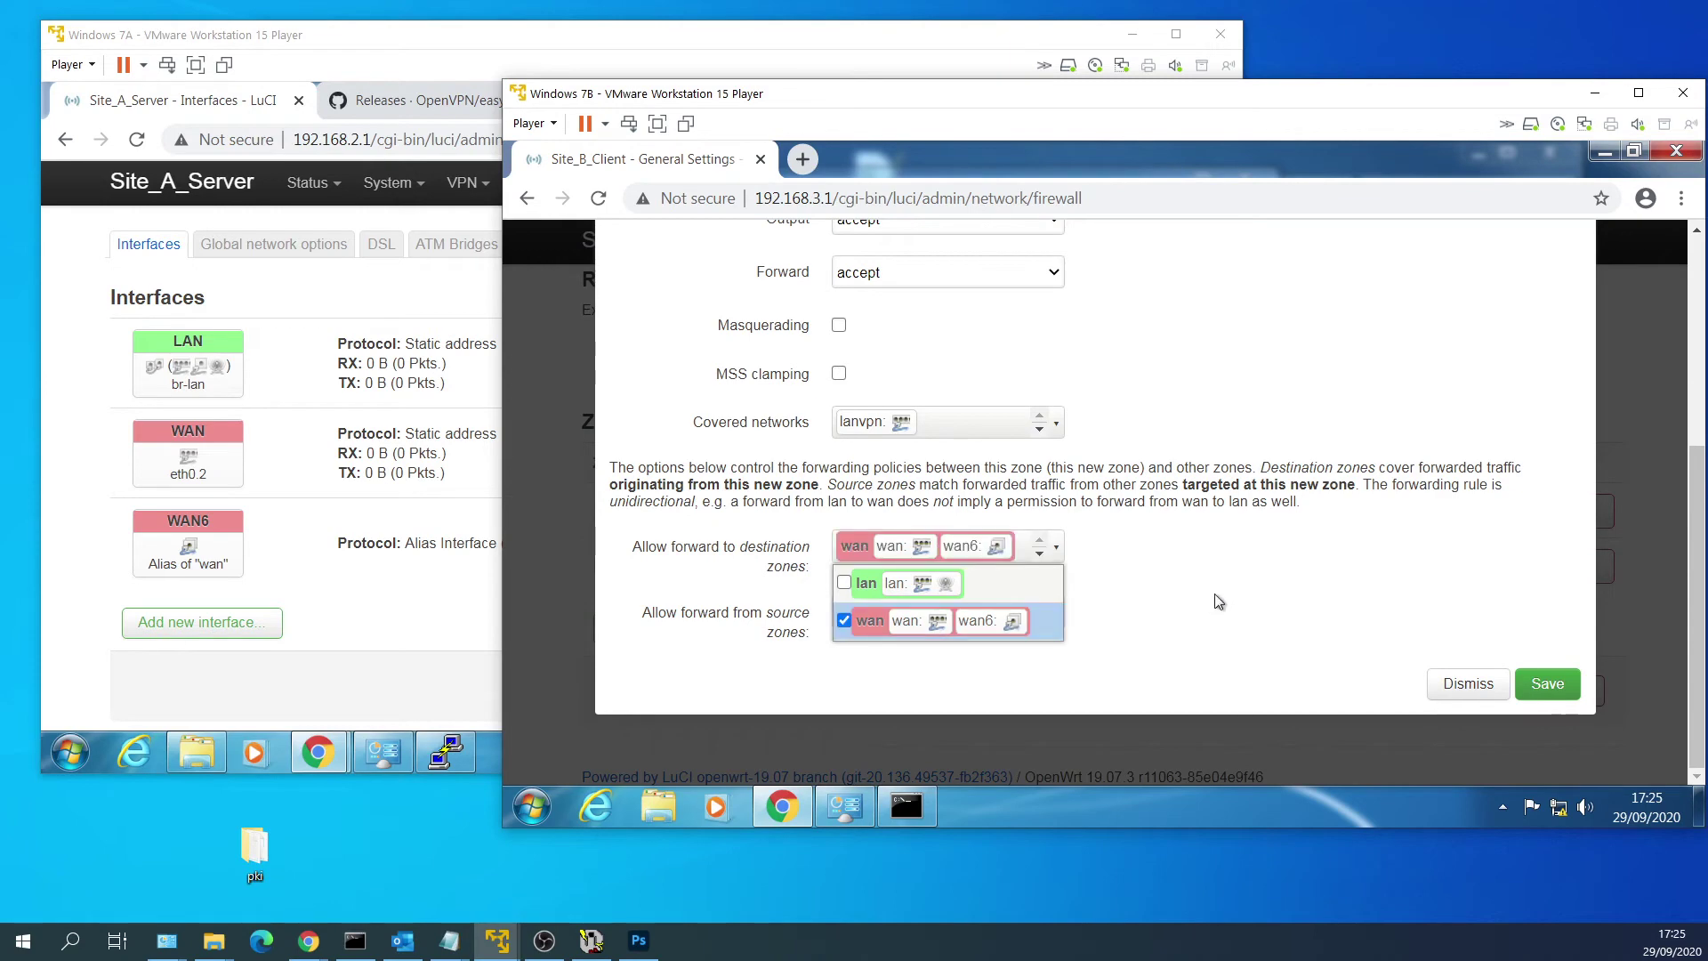
pyautogui.click(1226, 598)
pyautogui.click(1550, 685)
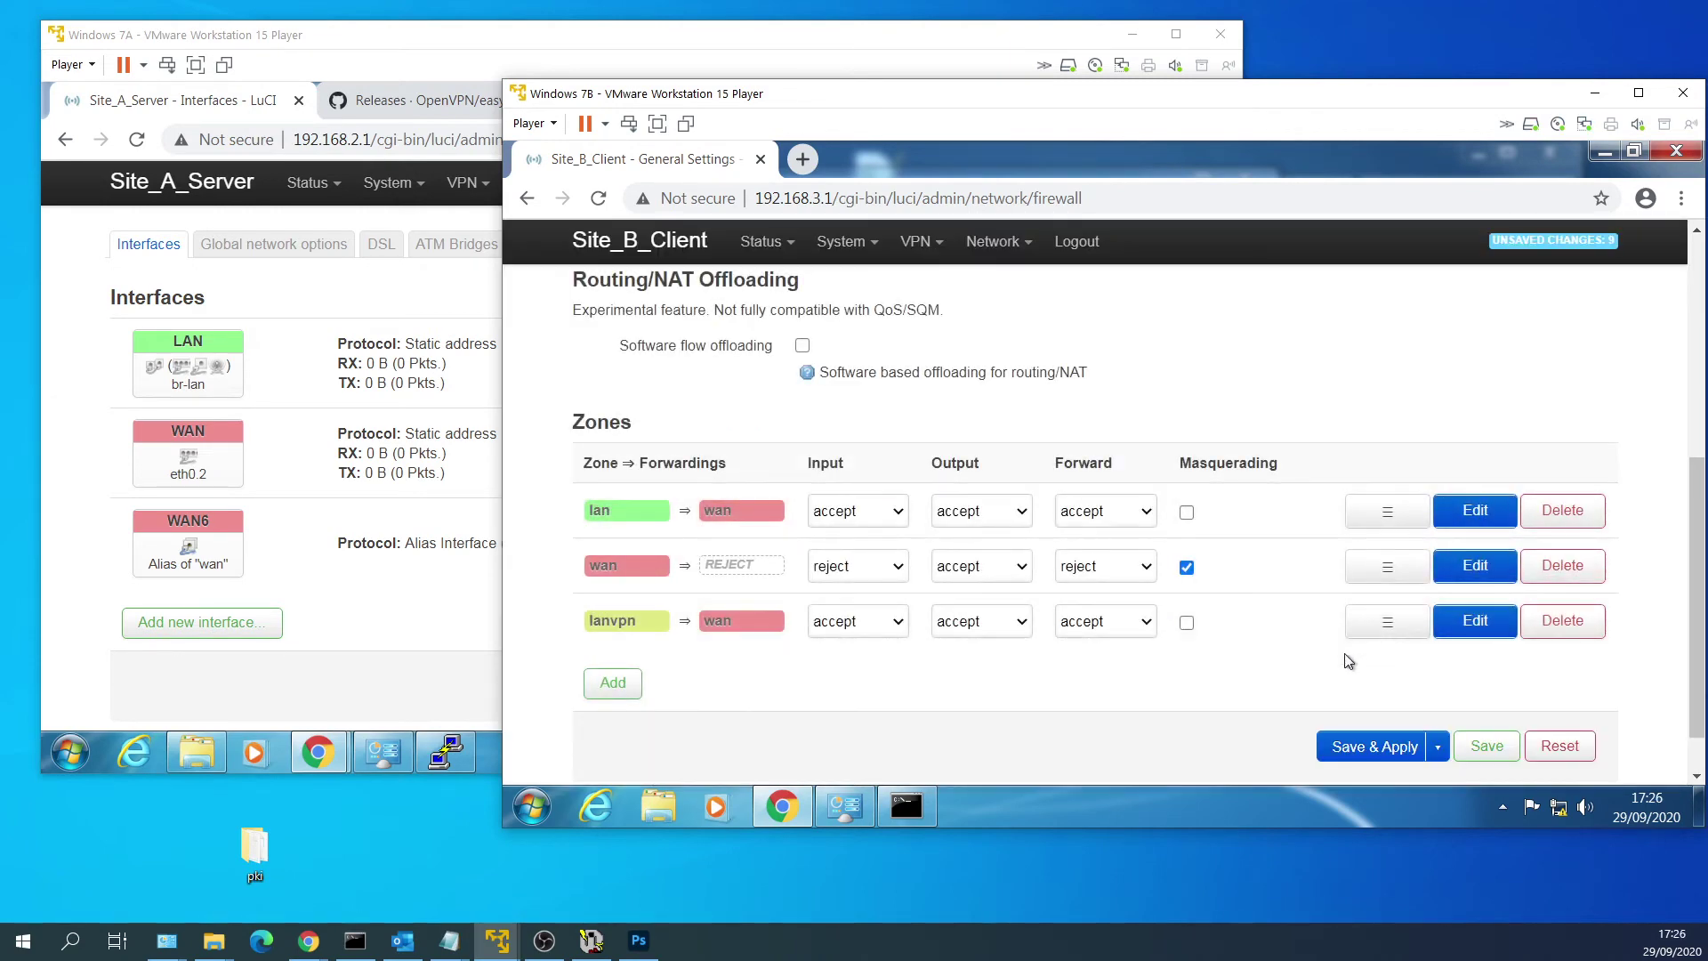
pyautogui.click(1375, 746)
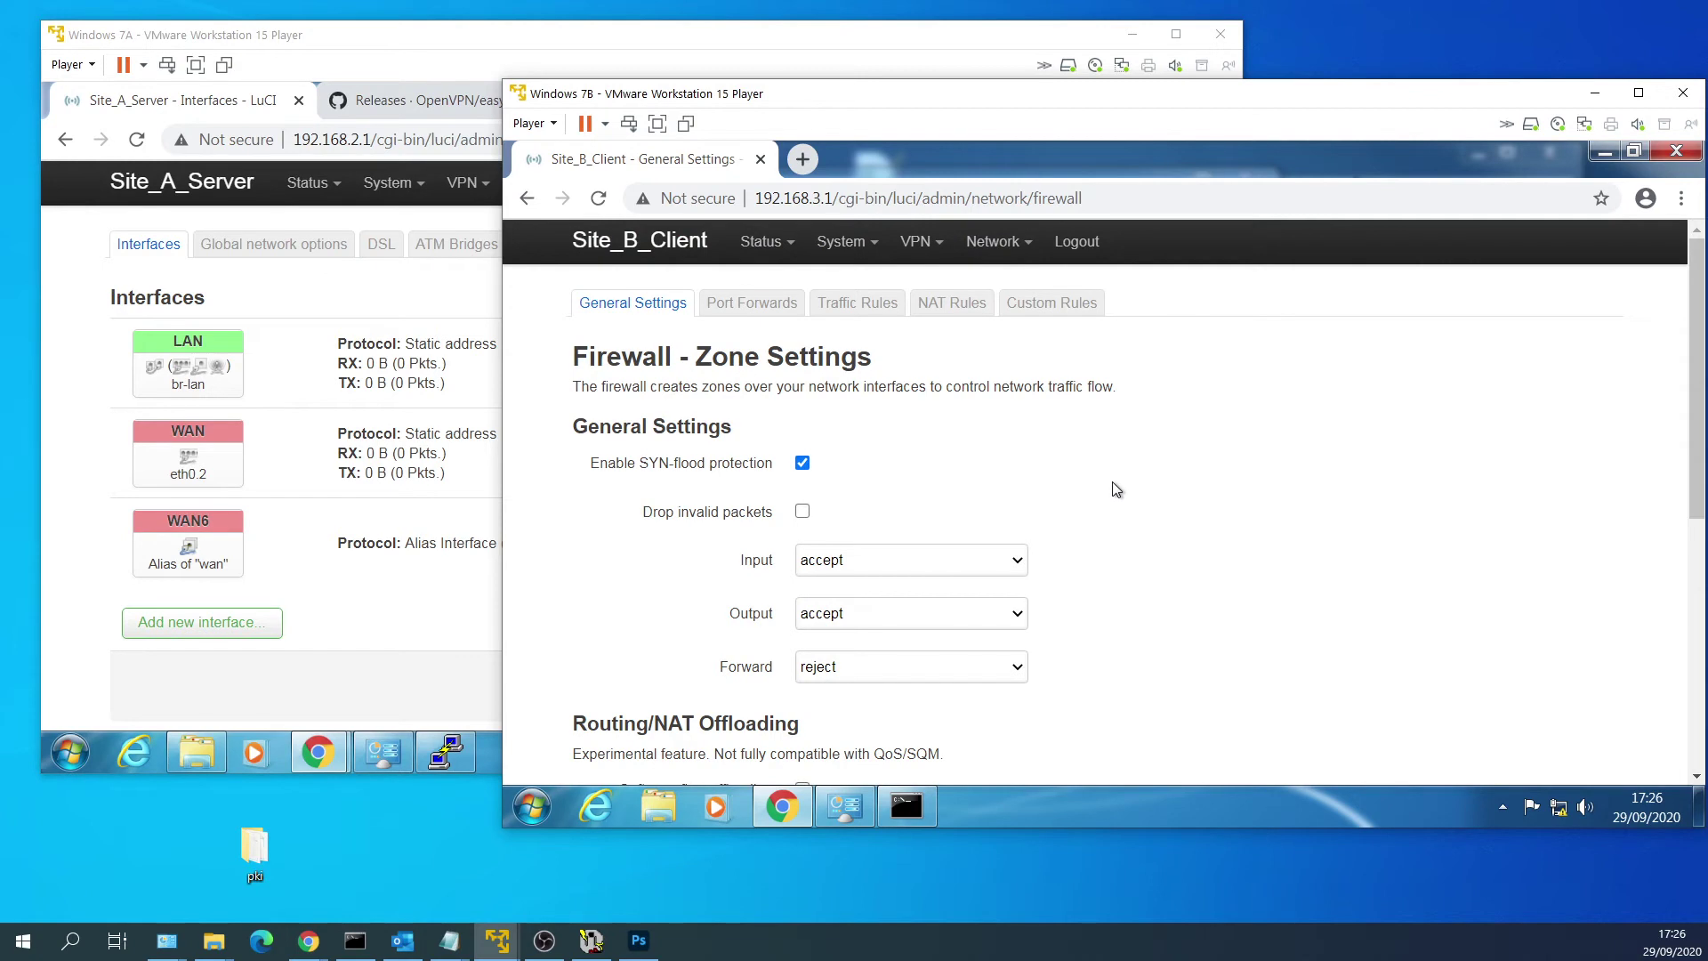
pyautogui.moveTo(1000, 245)
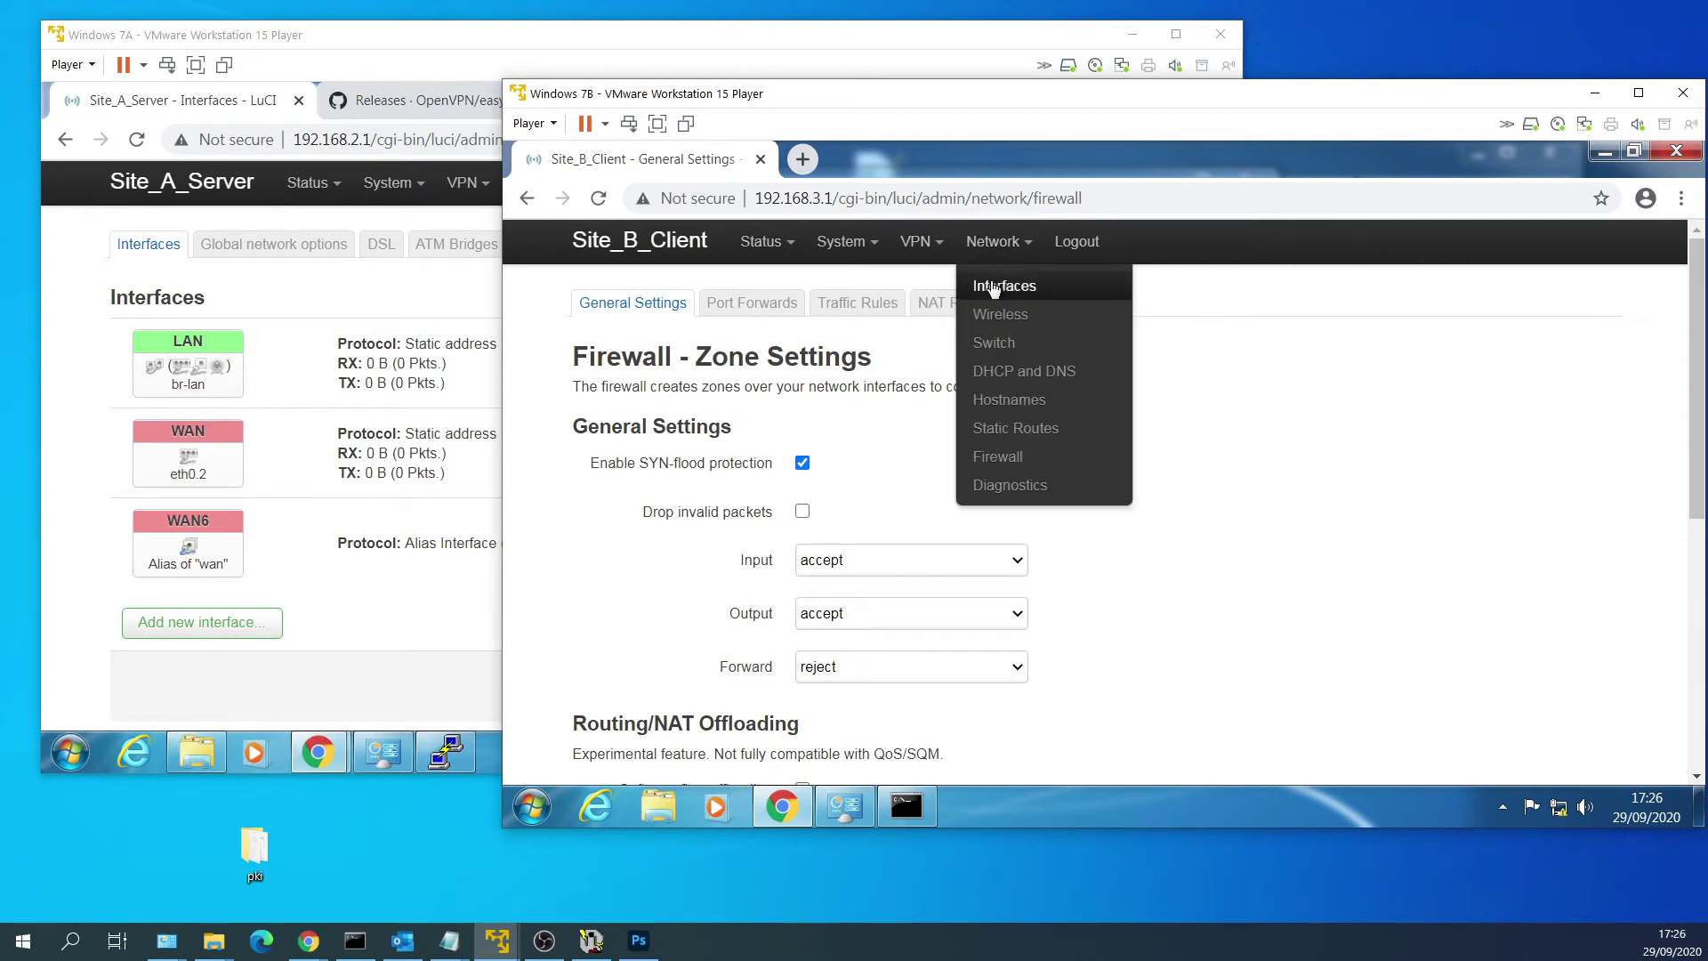
pyautogui.click(998, 283)
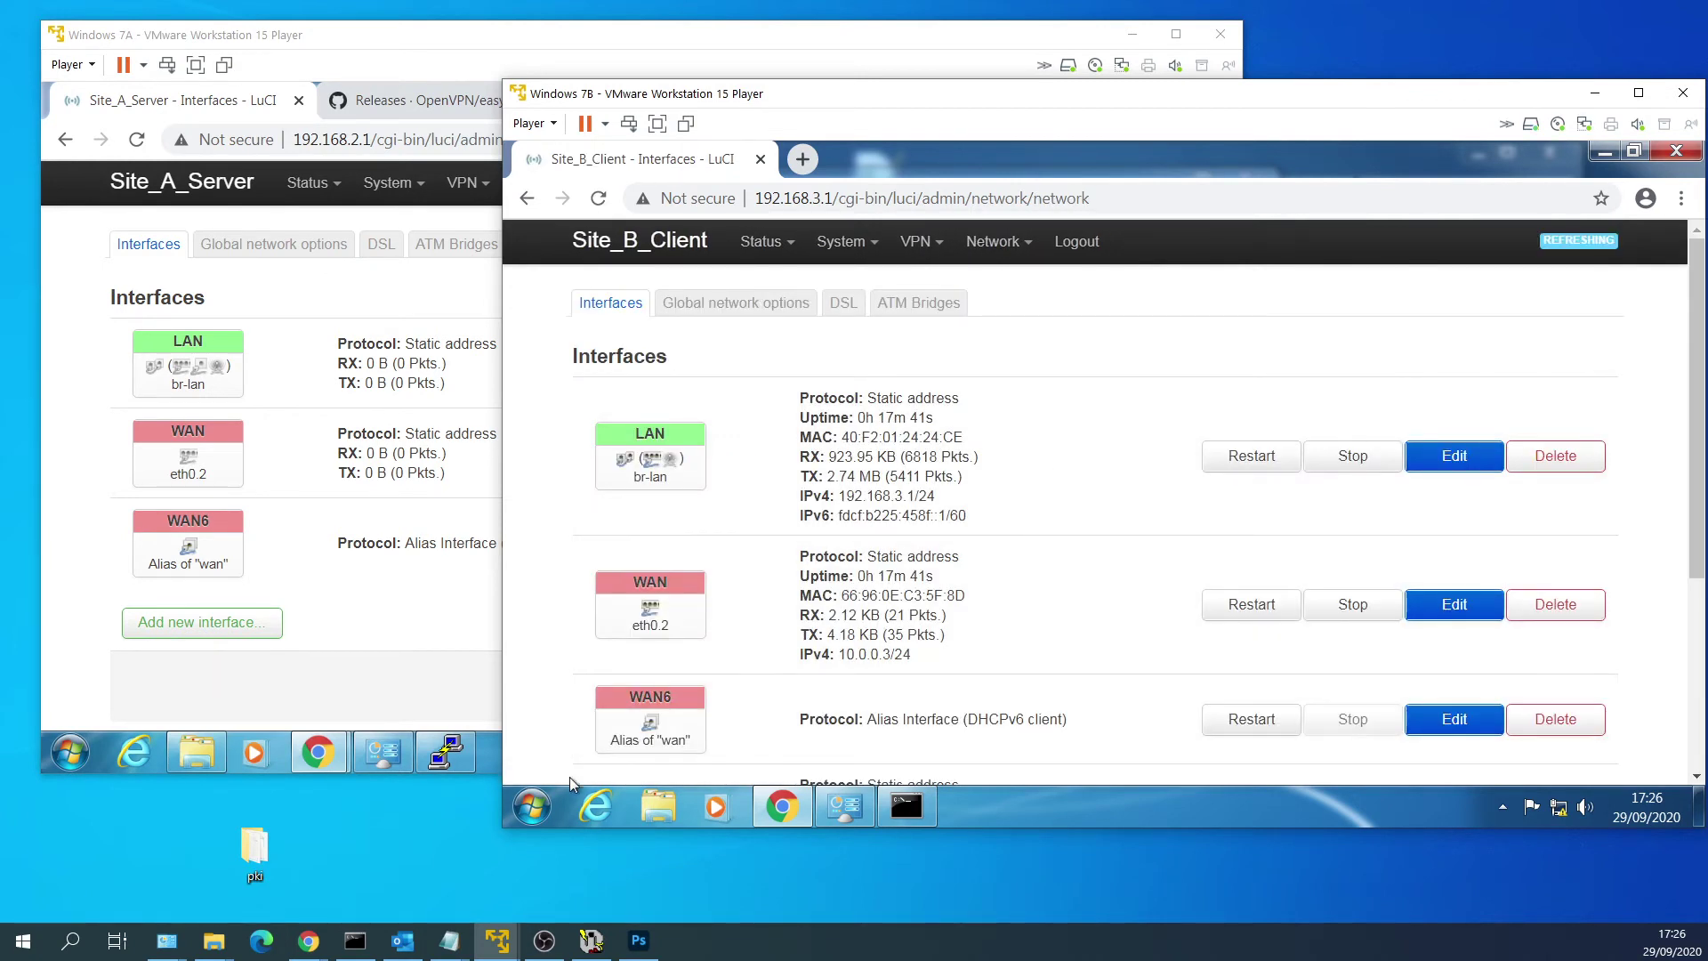
pyautogui.click(532, 809)
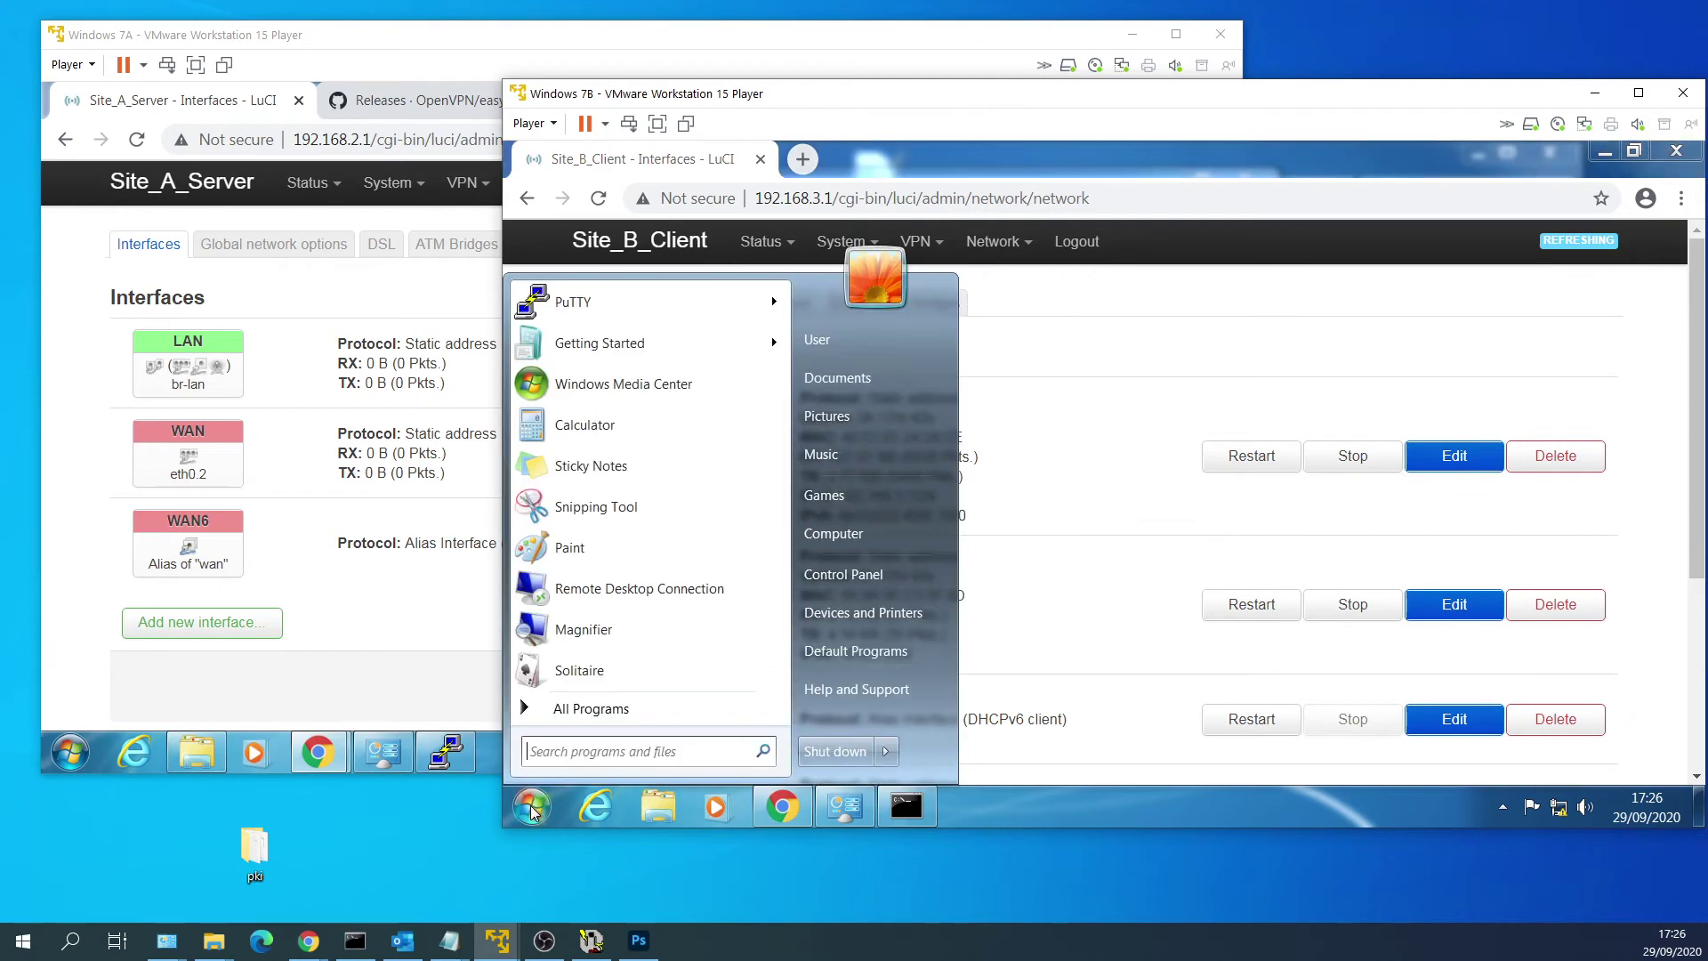
# Open a PuTTY SSH session to the saved 192.168.3.1 host and enlarge the window.
pyautogui.click(670, 302)
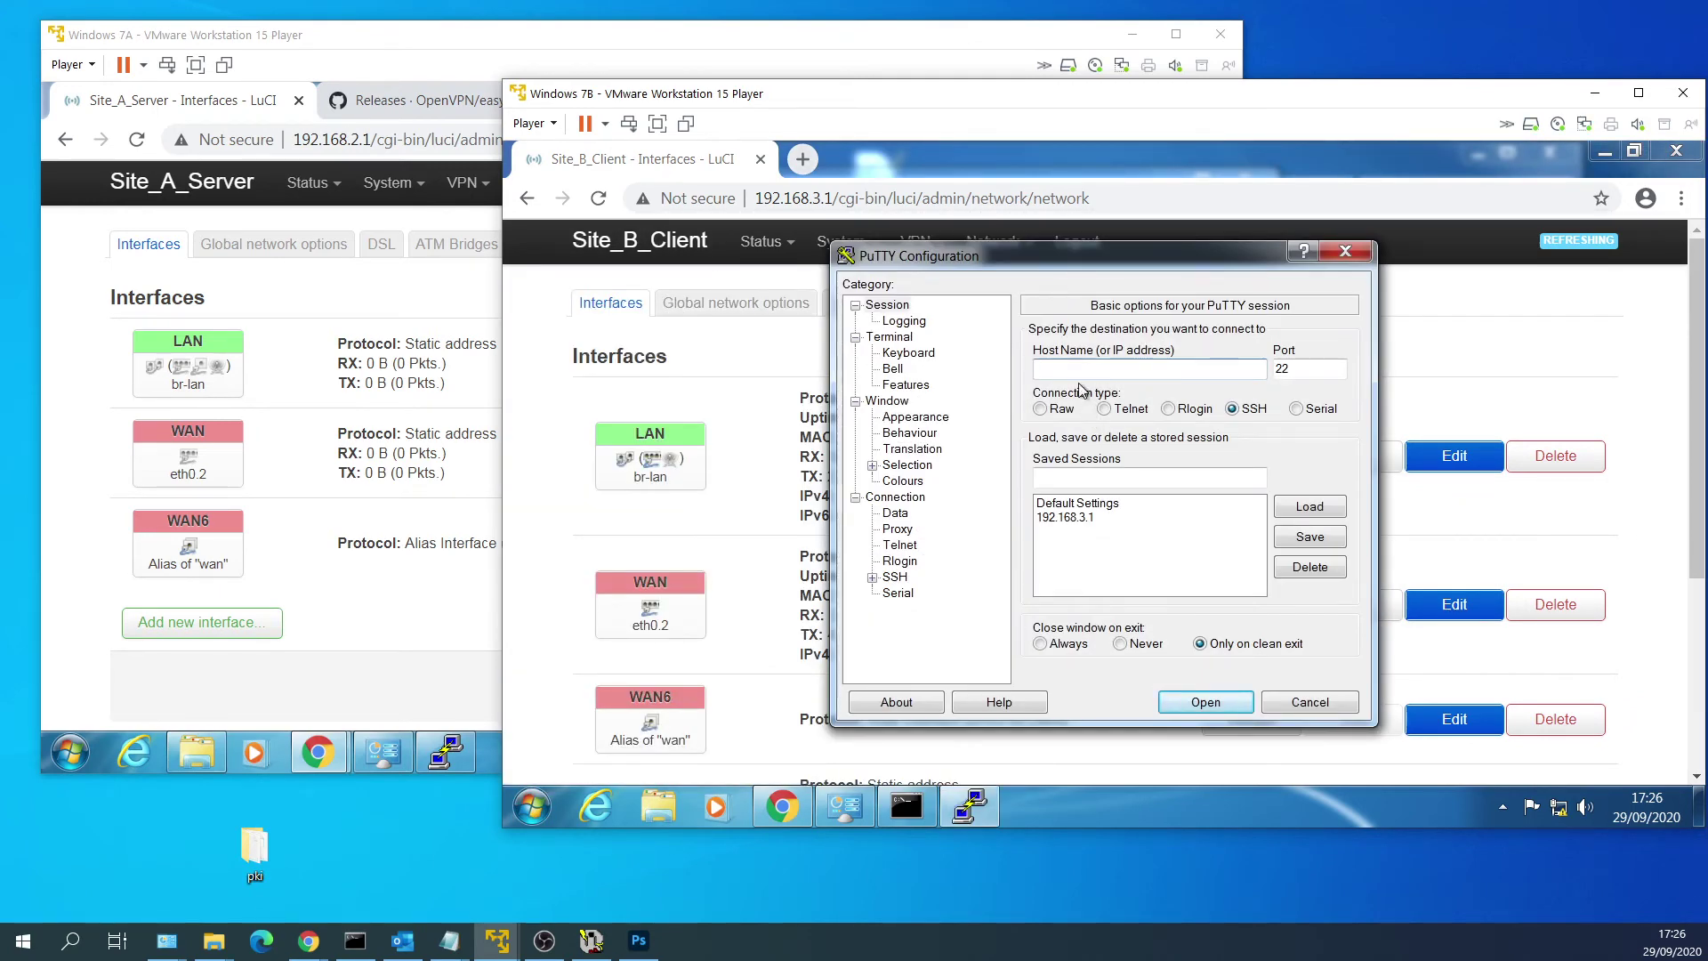
pyautogui.click(1108, 519)
pyautogui.click(1310, 509)
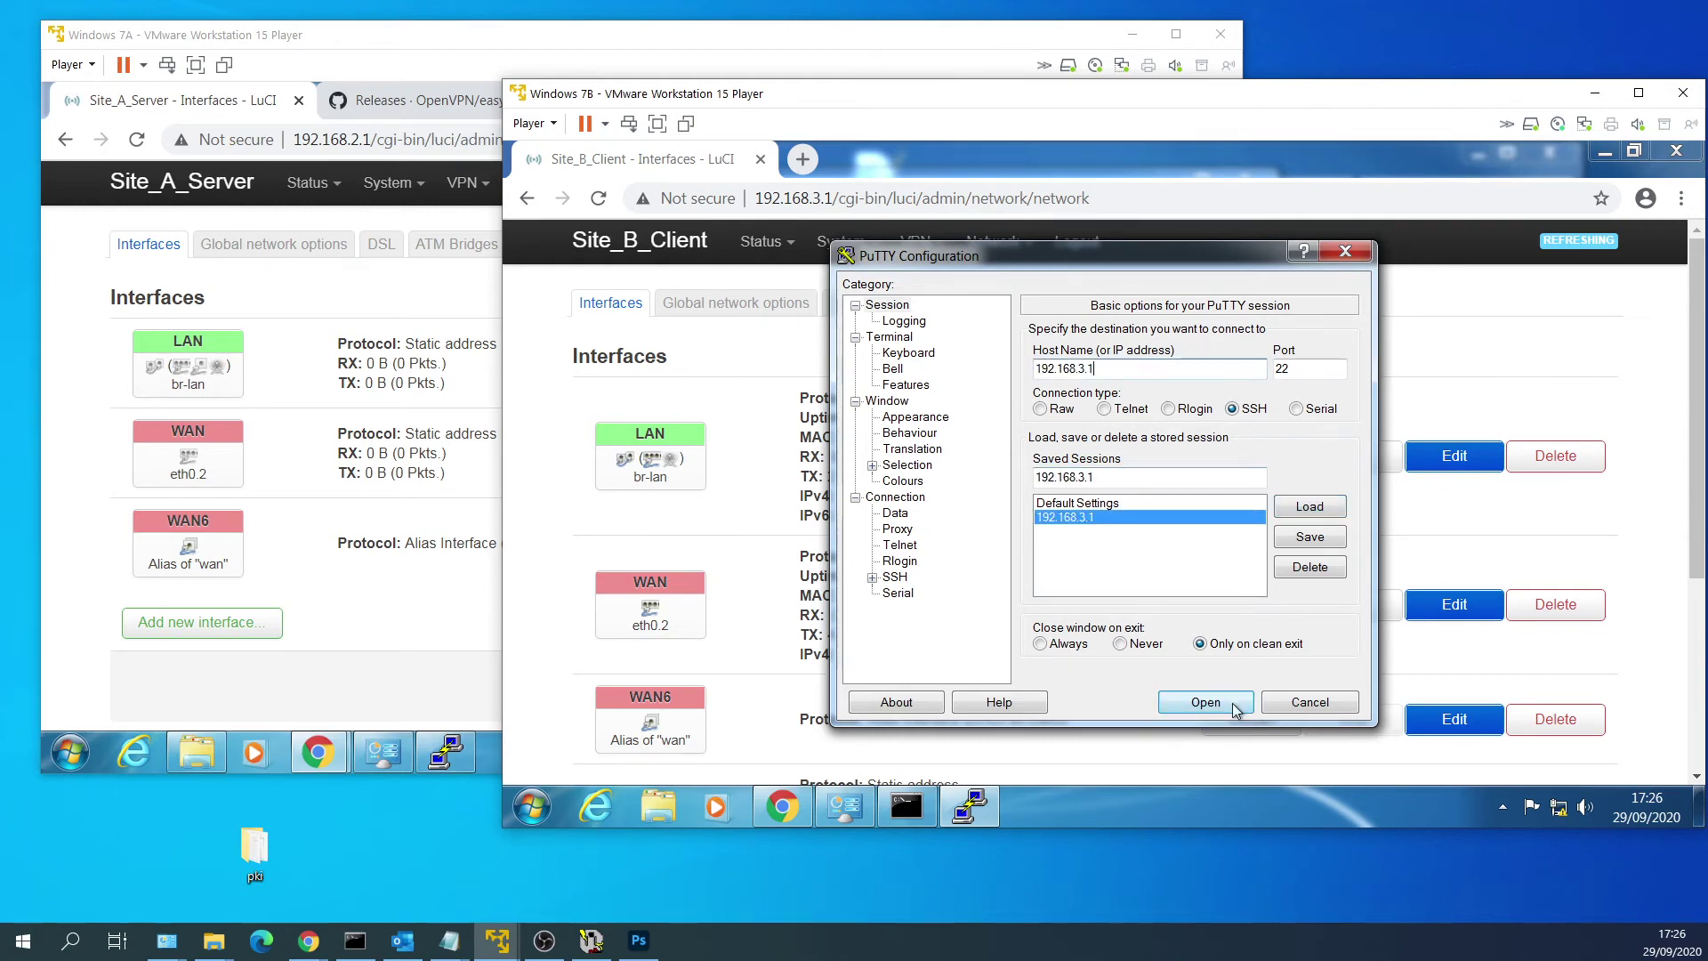
pyautogui.click(1206, 702)
pyautogui.moveTo(906, 240); pyautogui.dragTo(836, 180)
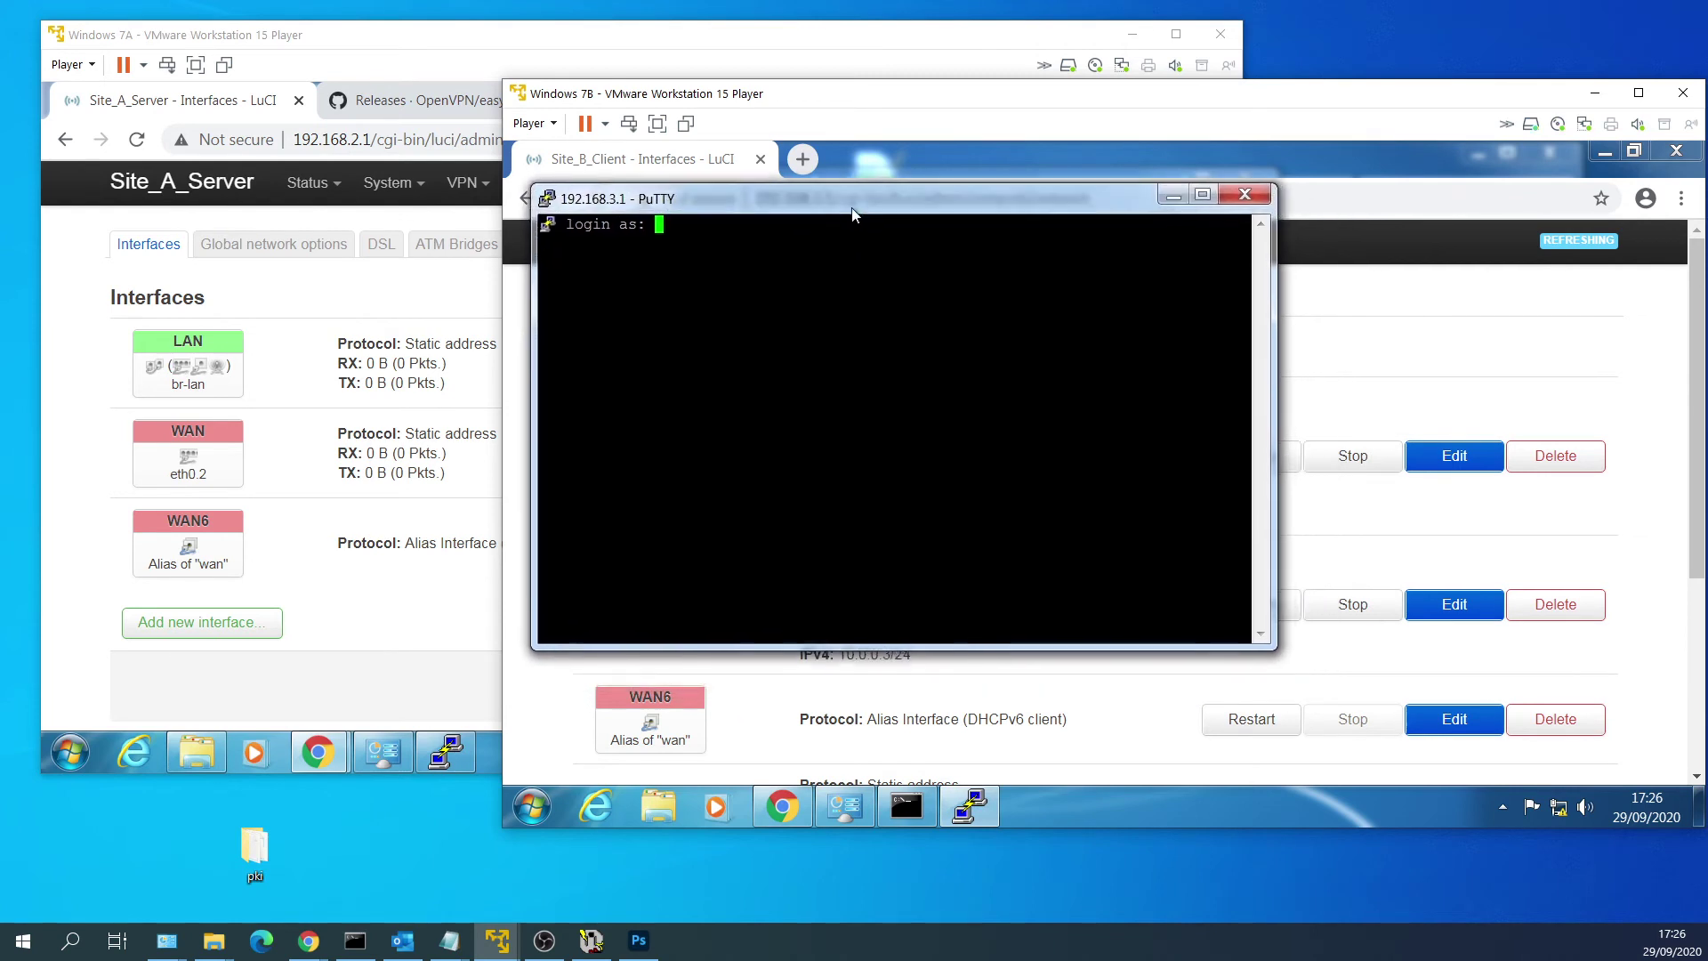
pyautogui.moveTo(1245, 631); pyautogui.dragTo(1633, 767)
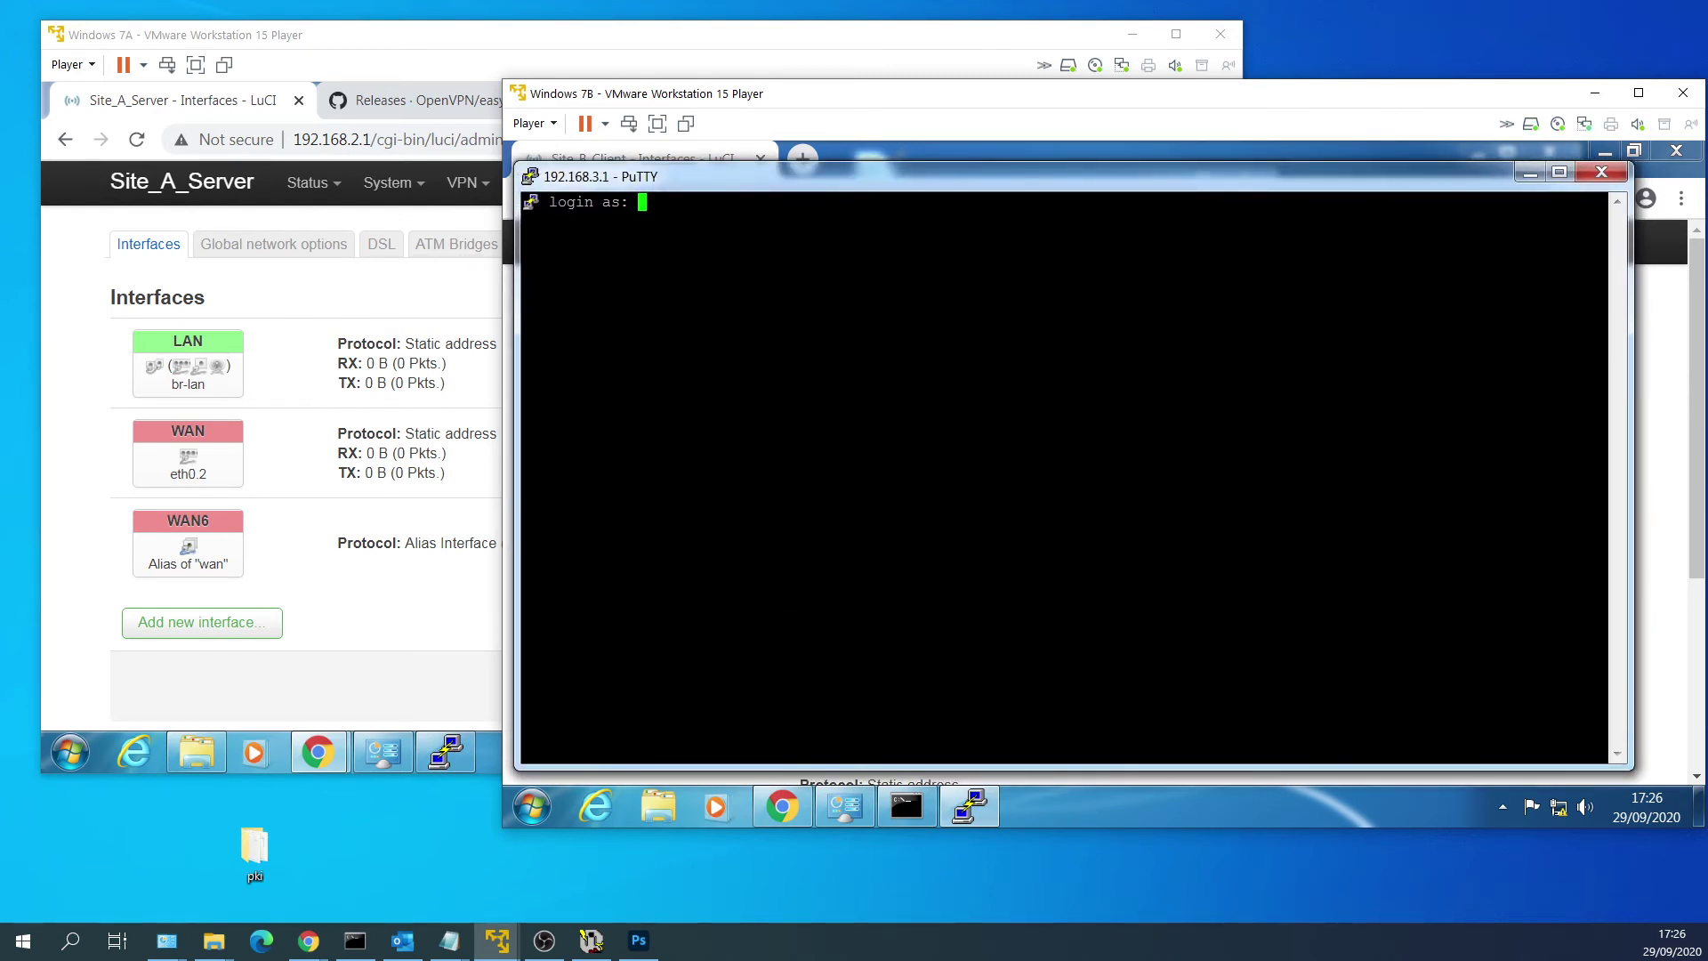
# Log in as root, change to /etc/config and list its files with ls -l.
pyautogui.write('root')
pyautogui.press('Return')
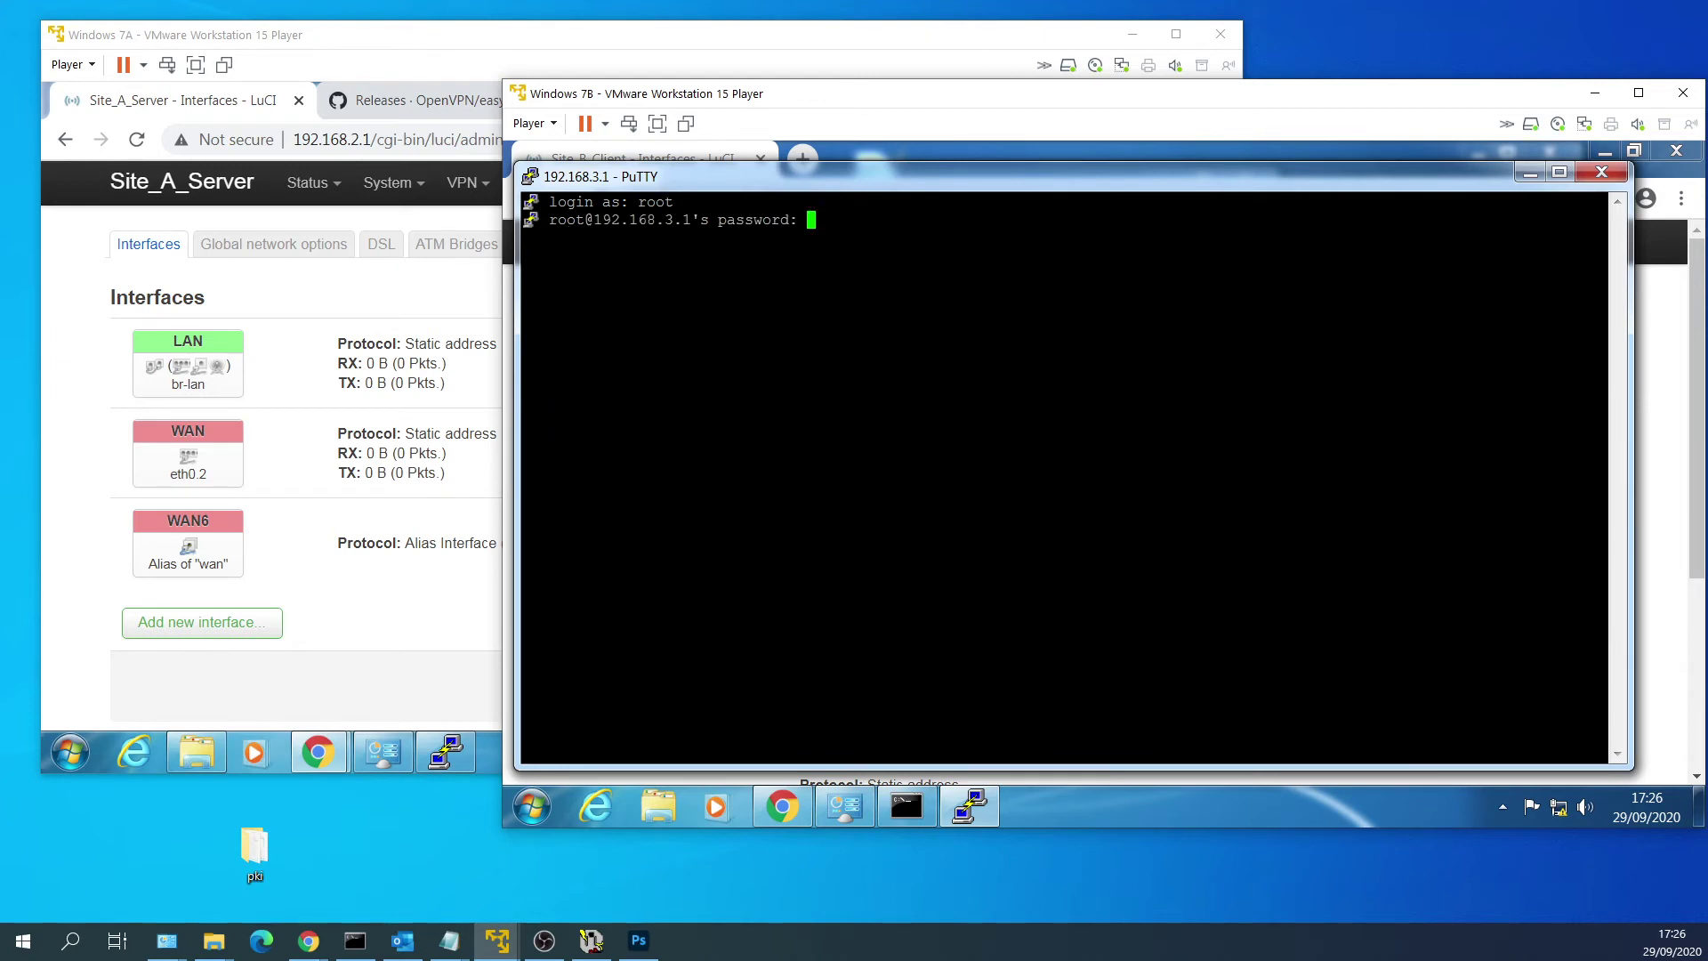
pyautogui.press('Return')
pyautogui.write('cd /et')
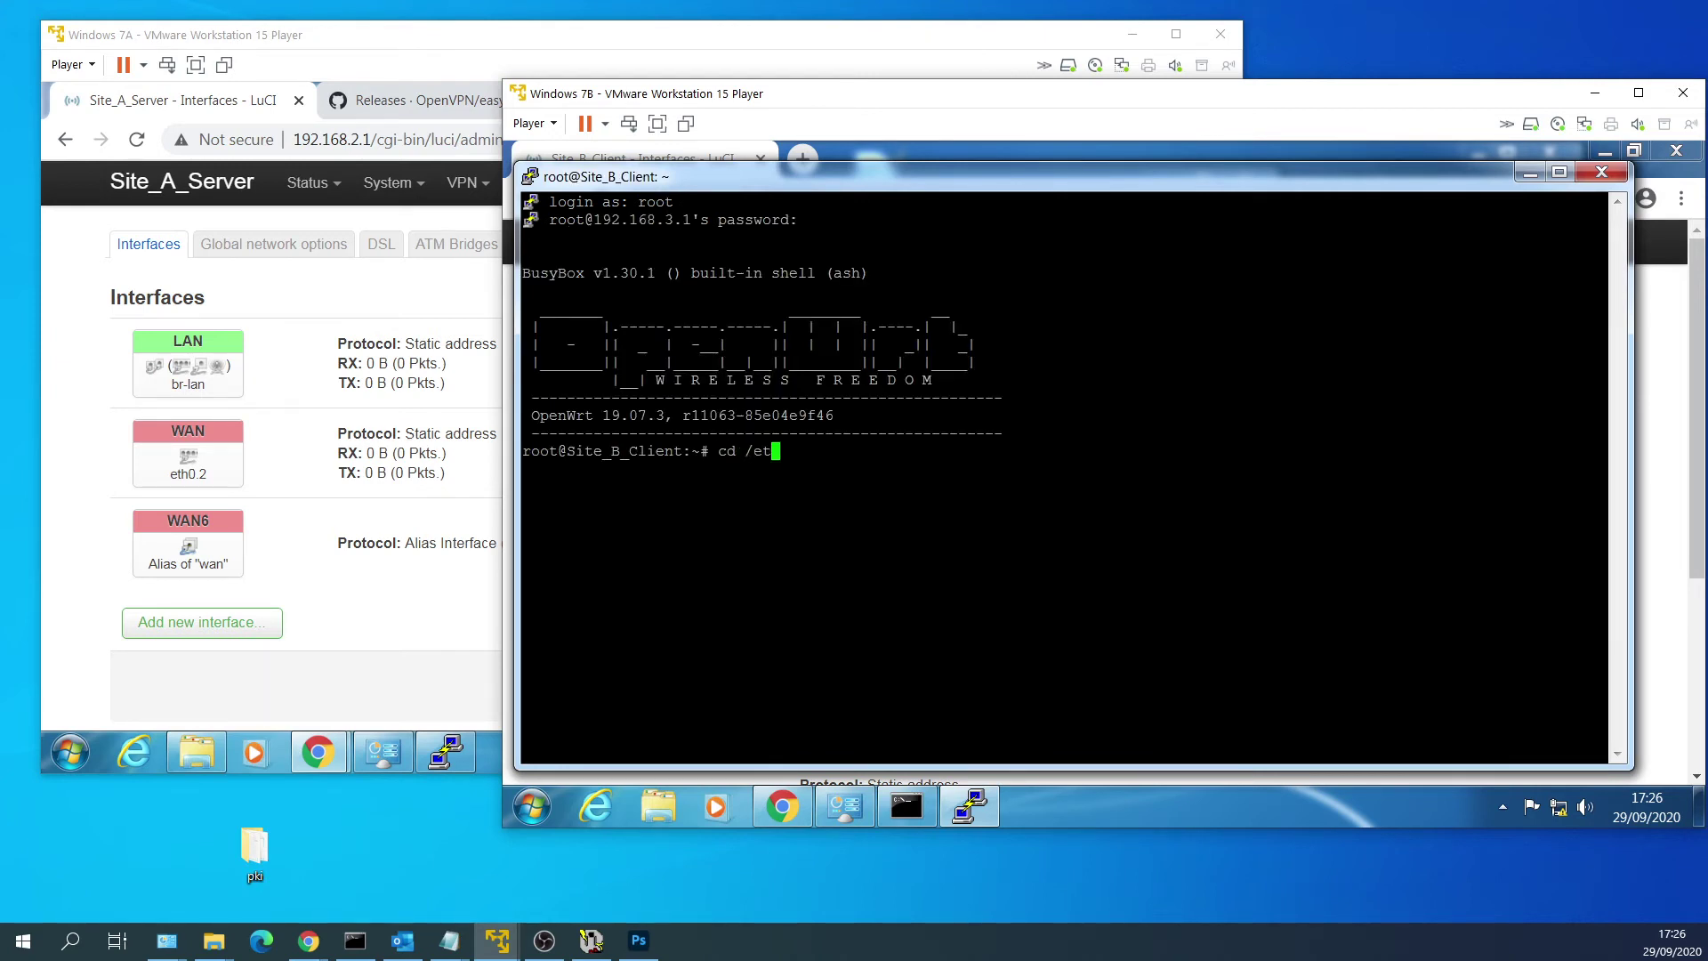
pyautogui.write('c/config')
pyautogui.press('Return')
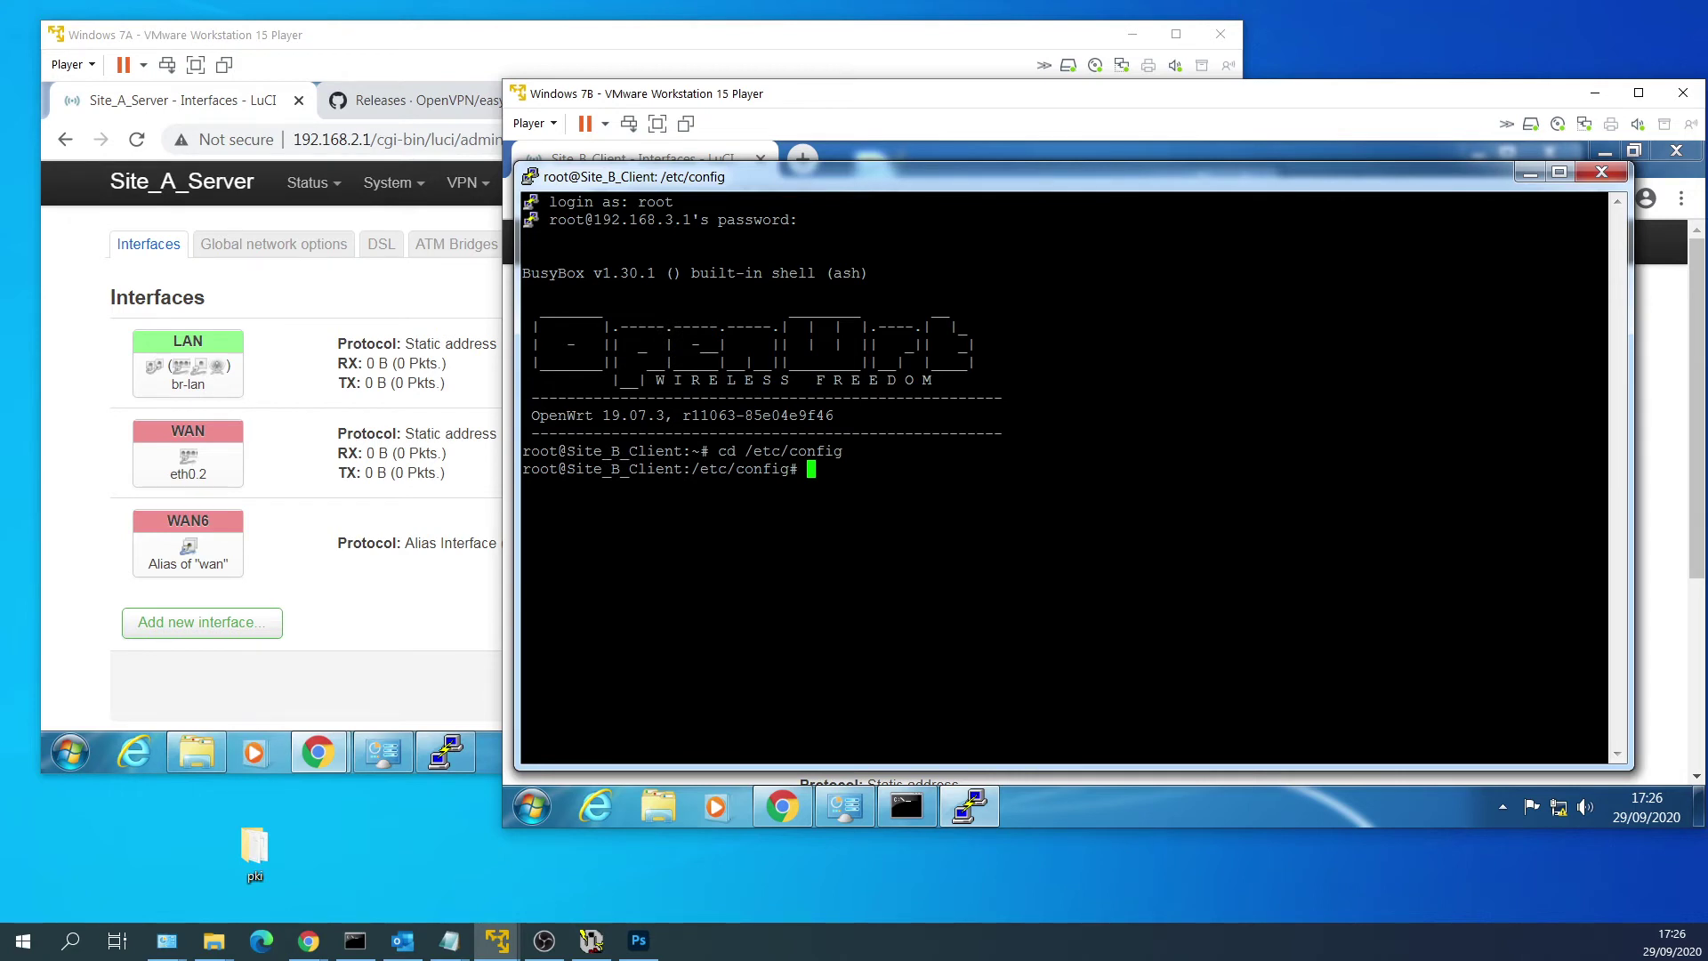
pyautogui.write('ls -l')
pyautogui.press('Return')
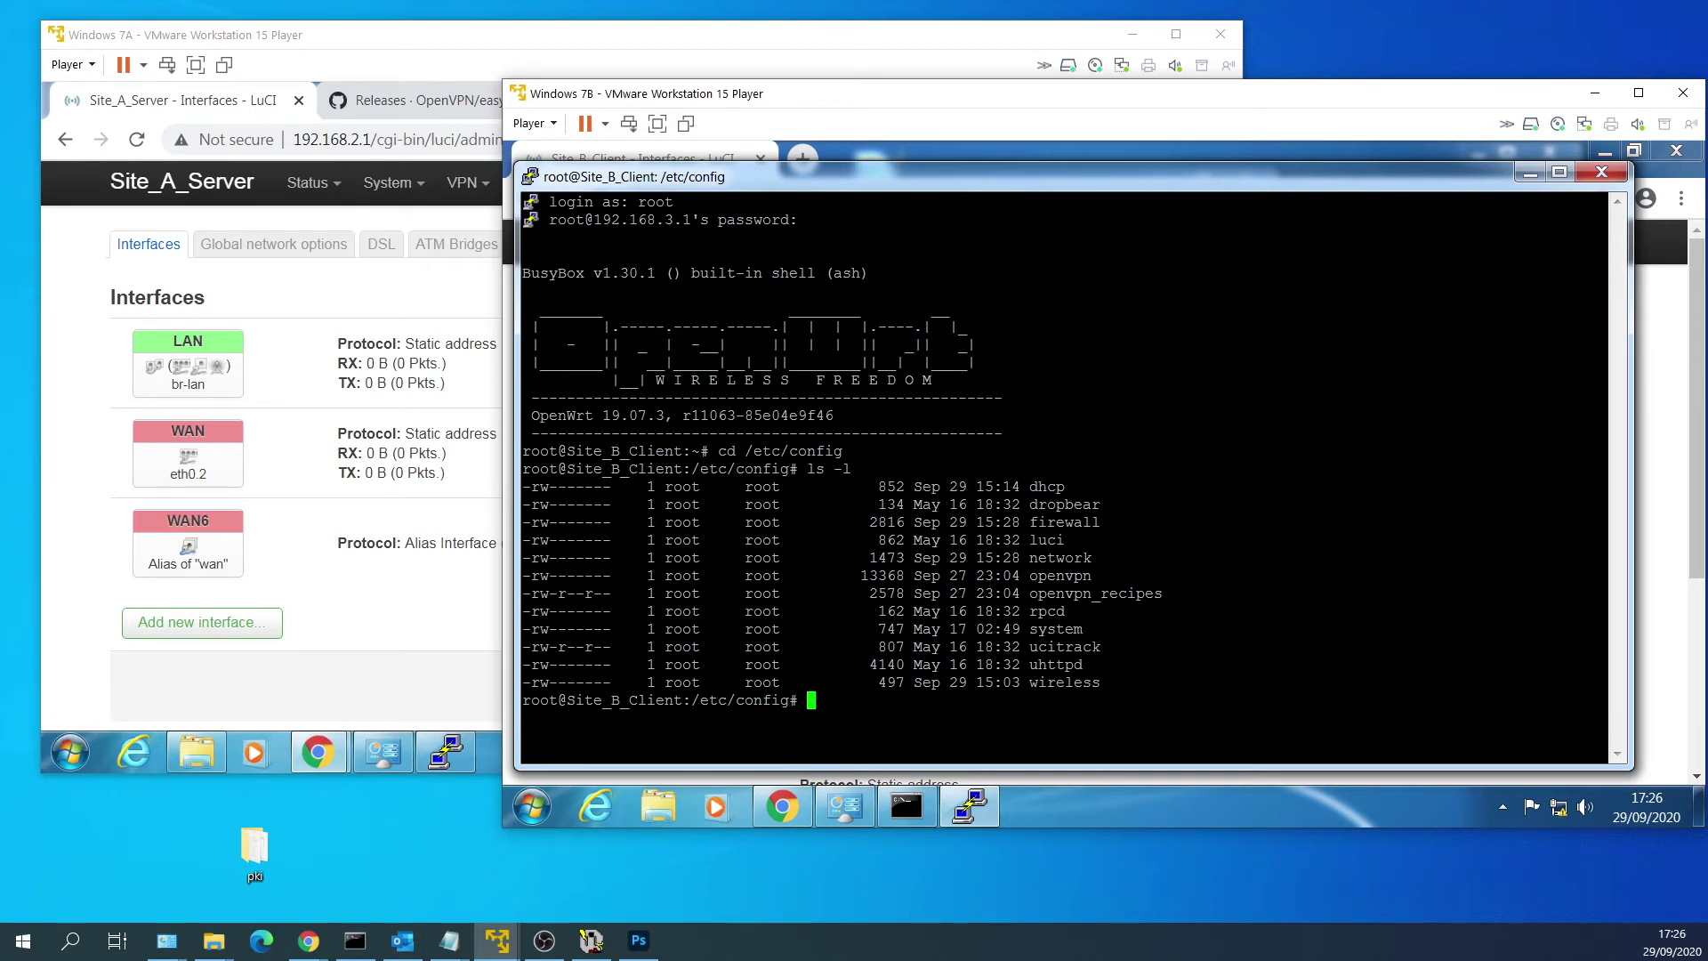
# Empty the openvpn config file and open it in nano.
pyautogui.write('> openvpn')
pyautogui.press('Return')
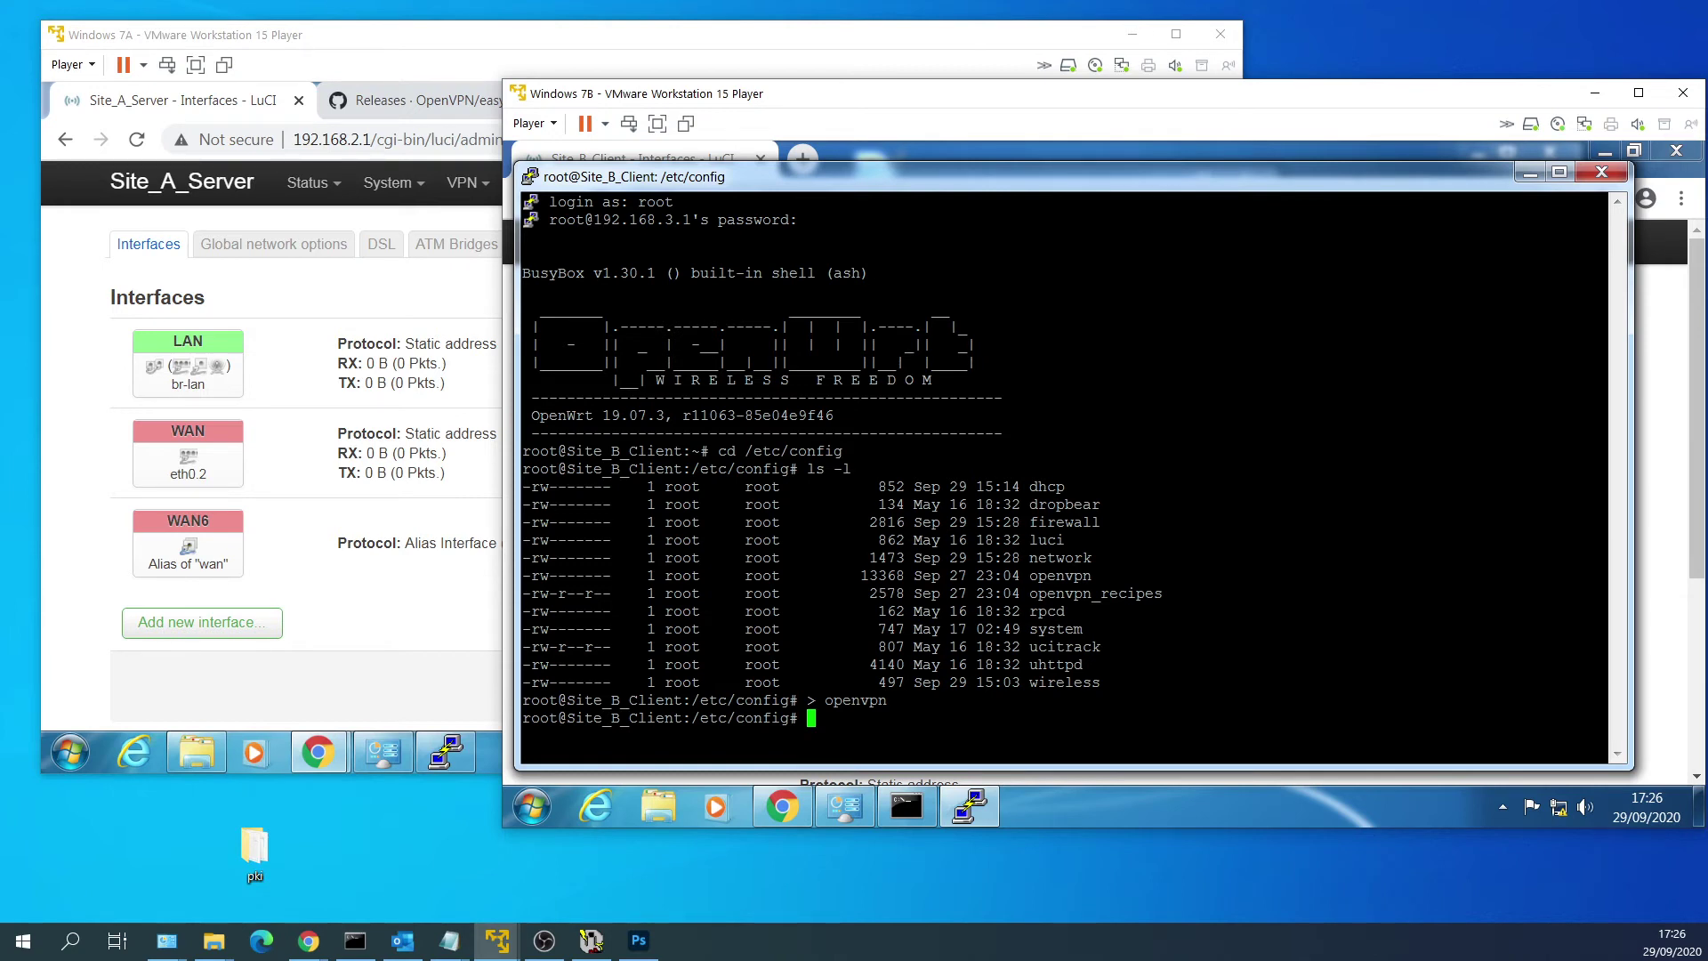
pyautogui.write('nano openvpn')
pyautogui.press('Return')
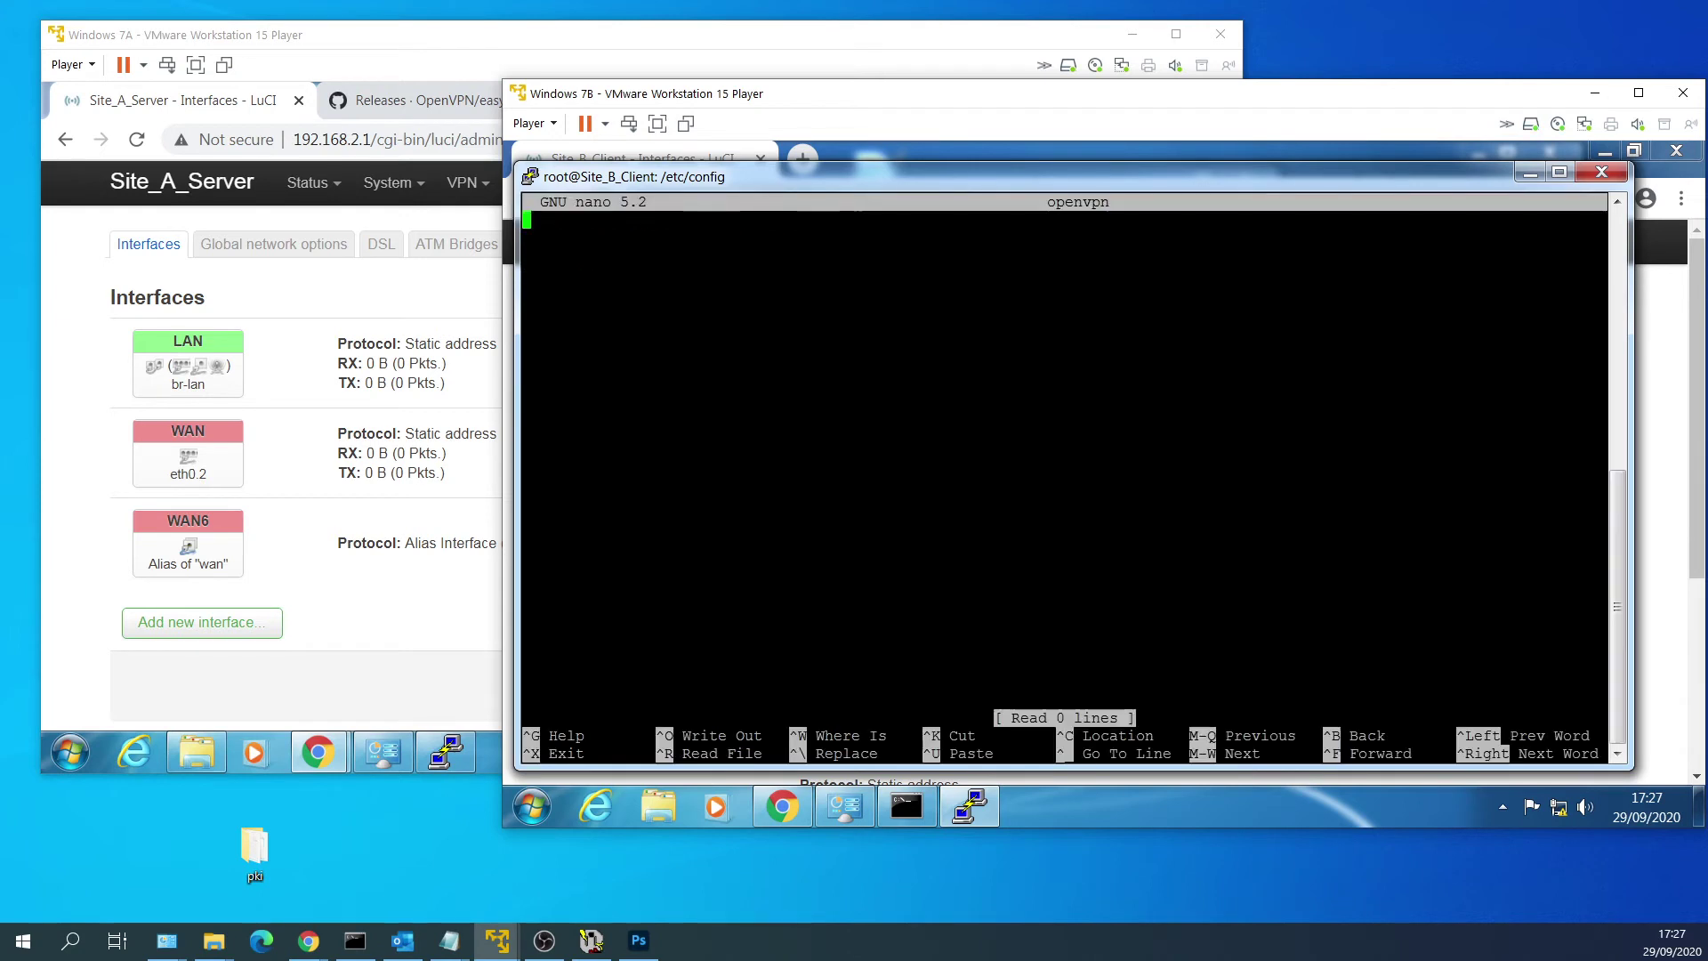
# Paste the VPN_Tap_Client config and change list remote to '10.0.0.2'.
pyautogui.click(822, 334)
pyautogui.write("config openvpn 'VPN_Tap_Client' \toption auth_nocache '1' \toption cipher 'AES-256-GCM' \toption client '1' \toption comp_lzo 'no' \toption connect_retry '5 60' \toption dev 'tap_vpn' \toption float '1' \toption nobind '1' \toption persist_key '1' \toption persist_tun '1' \toption port '7500' \toption proto 'udp' \toption remote_cert_tls 'server' \toption reneg_sec '0' \toption verb '5' \toption enabled '1' \tlist remote 'server.dyndns.org' \toption ca '/etc/openvpn/ca_taptest.crt' \toption cert '/etc/openvpn/taptest_Client.crt' \toption key '/etc/openvpn/taptest_Client.key'")
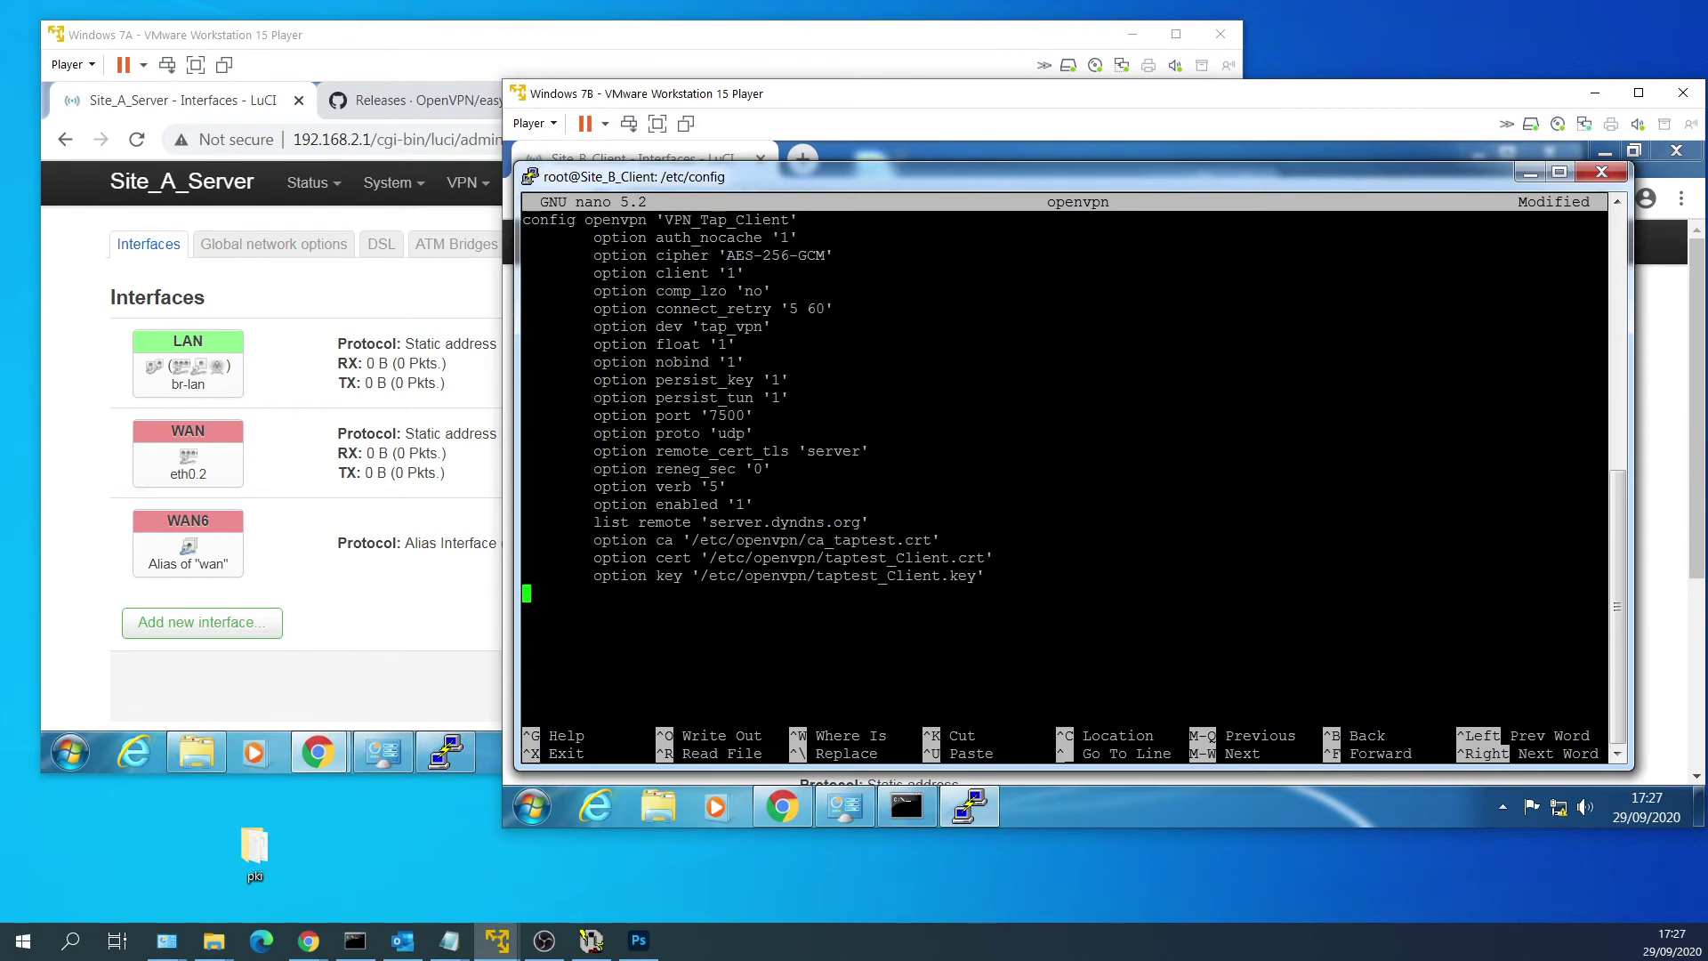
pyautogui.press('Up')
pyautogui.press('Up')
pyautogui.press('Up')
pyautogui.press('Up')
pyautogui.press('End')
pyautogui.press('Left')
pyautogui.press('BackSpace')
pyautogui.press('BackSpace')
pyautogui.press('BackSpace')
pyautogui.press('BackSpace')
pyautogui.press('BackSpace')
pyautogui.press('BackSpace')
pyautogui.press('BackSpace')
pyautogui.press('BackSpace')
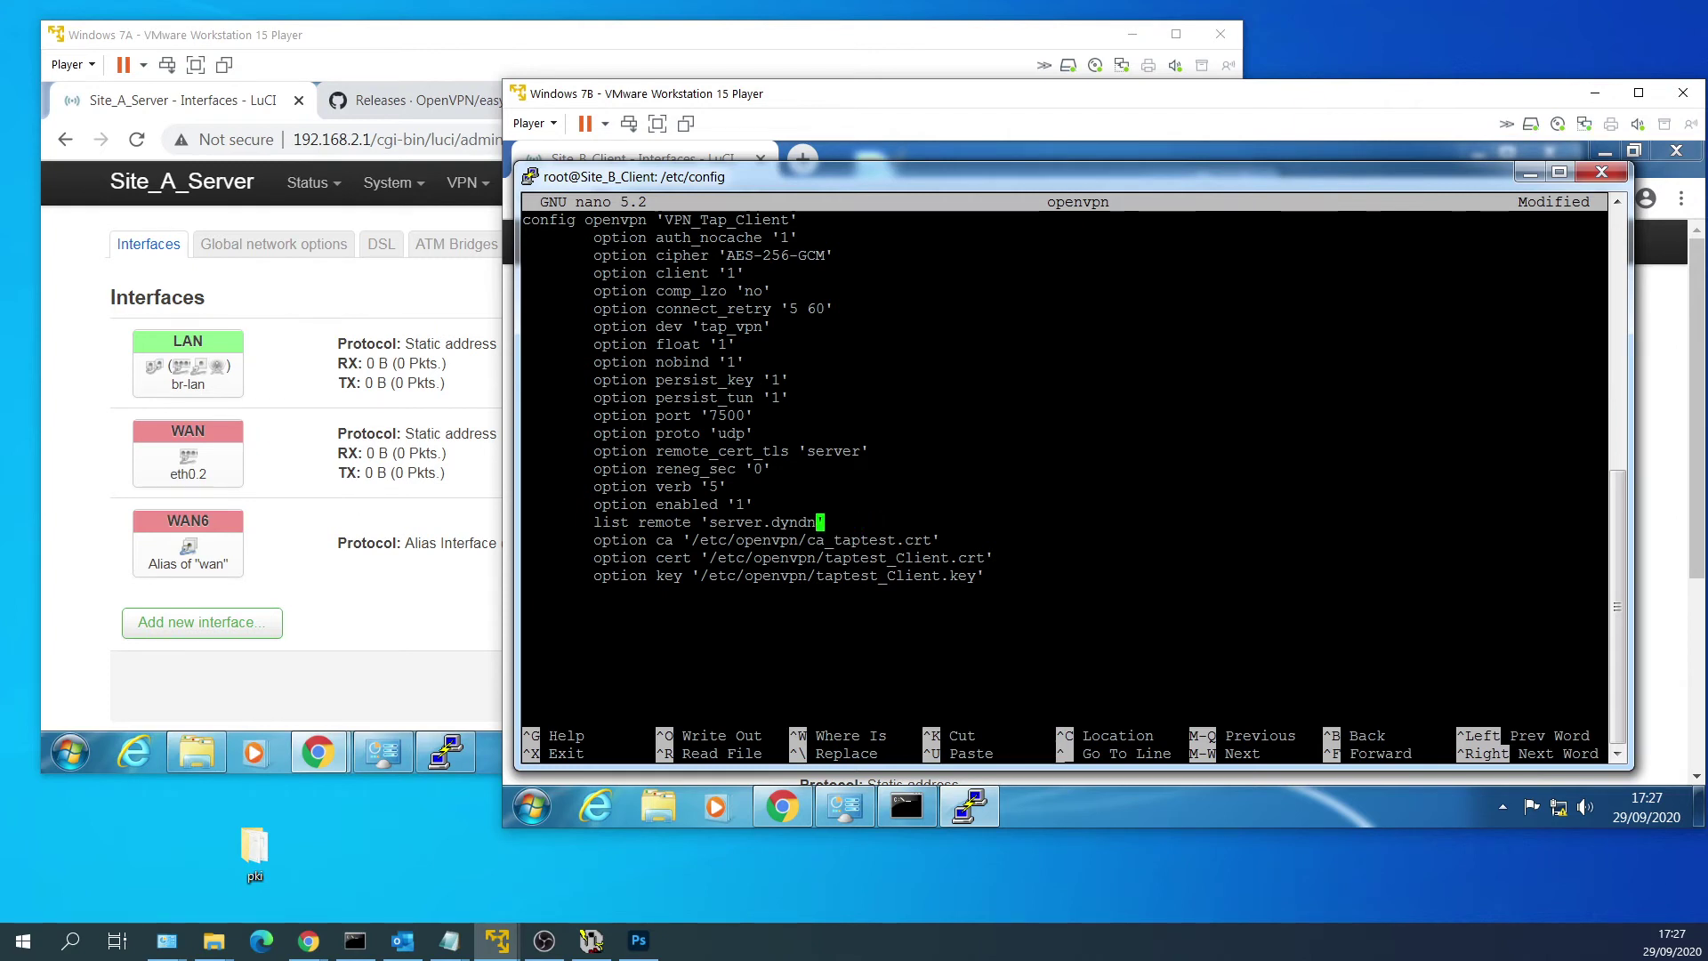
pyautogui.press('BackSpace')
pyautogui.press('BackSpace')
pyautogui.press('BackSpace')
pyautogui.press('BackSpace')
pyautogui.press('BackSpace')
pyautogui.press('BackSpace')
pyautogui.press('BackSpace')
pyautogui.press('BackSpace')
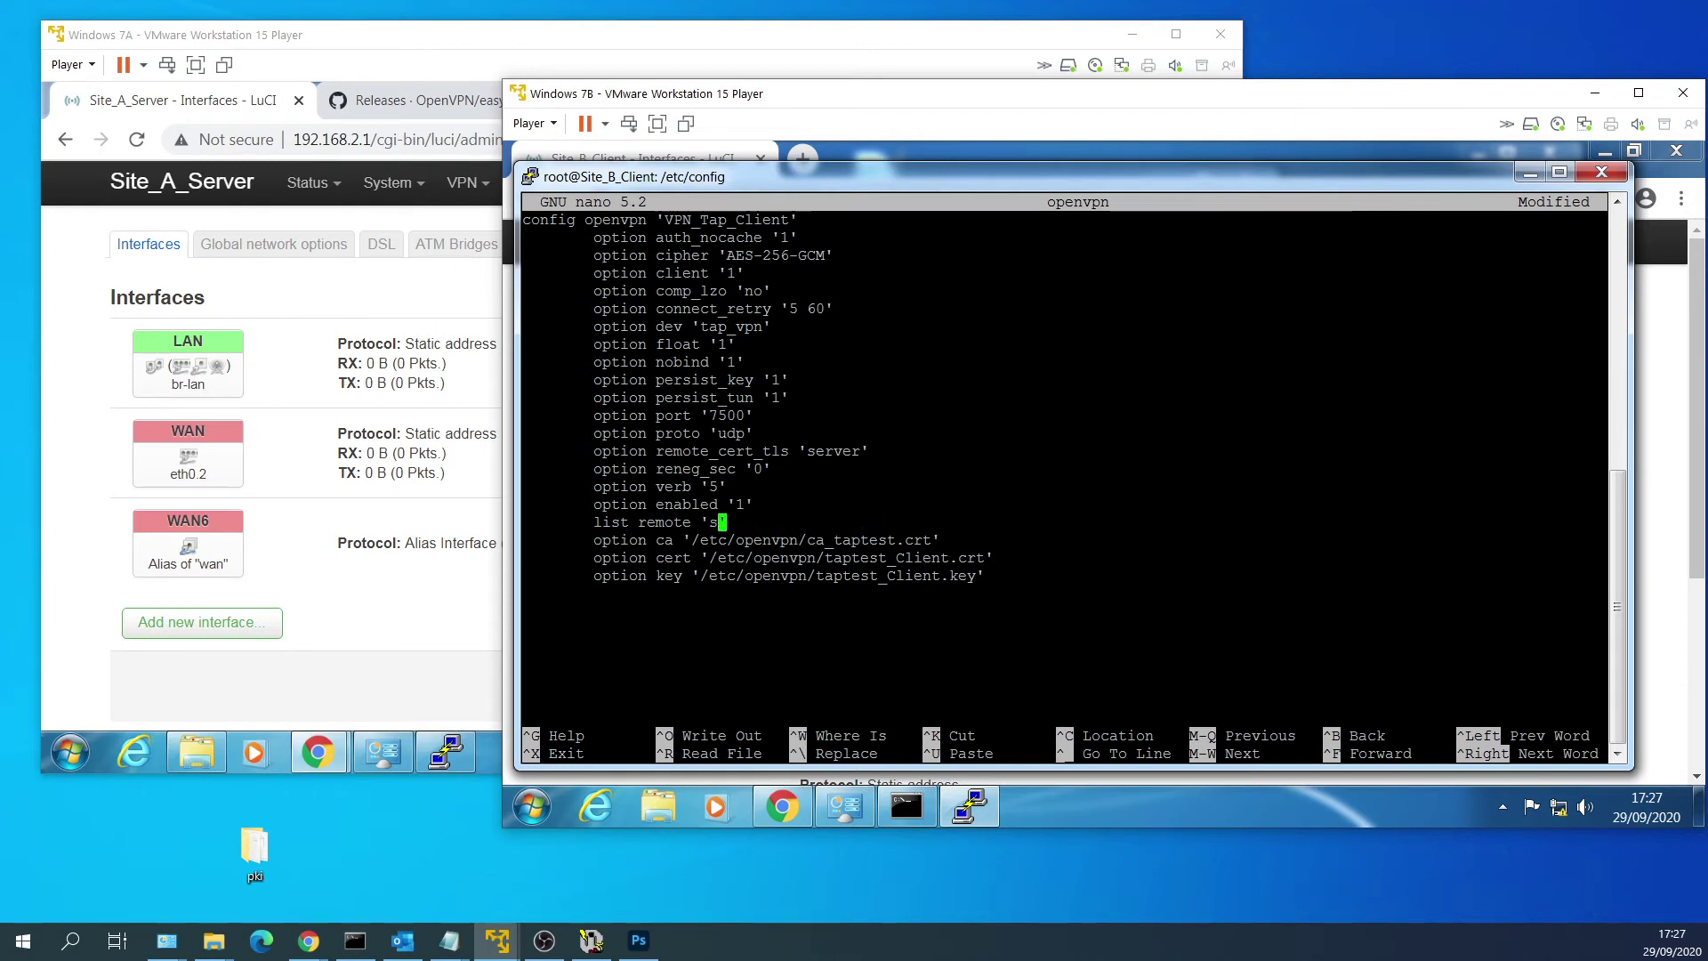
pyautogui.press('BackSpace')
pyautogui.write('10.0.0.2')
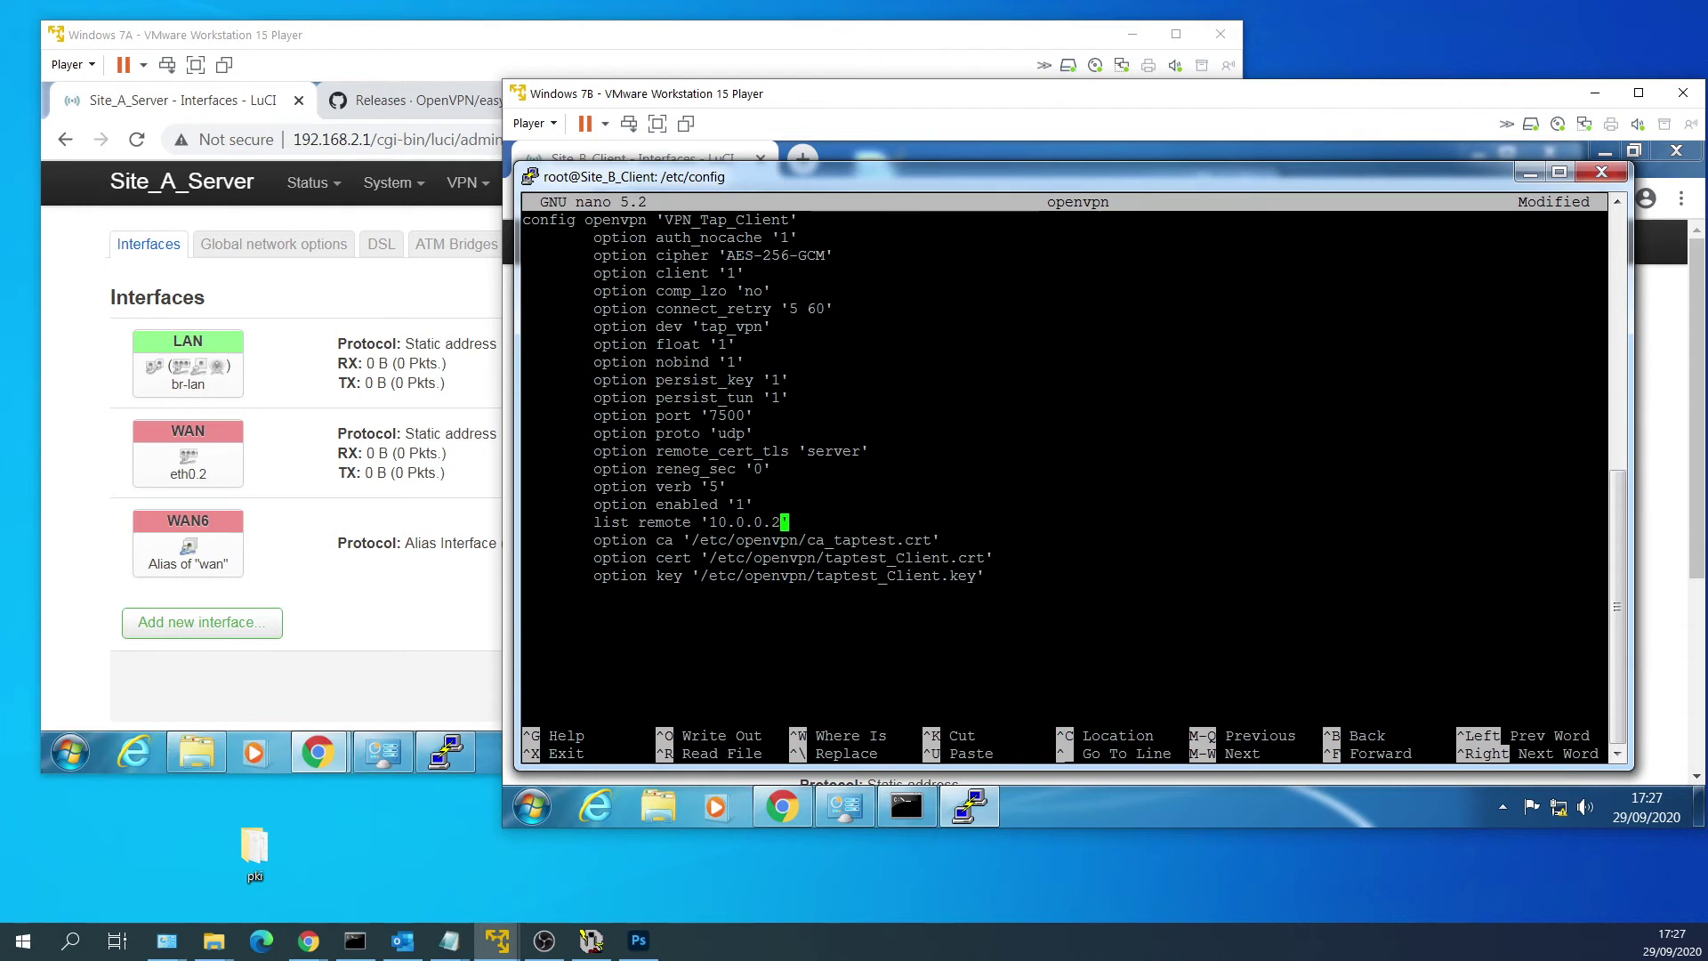
# Save the openvpn file and exit nano to the shell.
pyautogui.press('Down')
pyautogui.press('Down')
pyautogui.press('Down')
pyautogui.press('End')
pyautogui.hotkey('ctrl', 's')
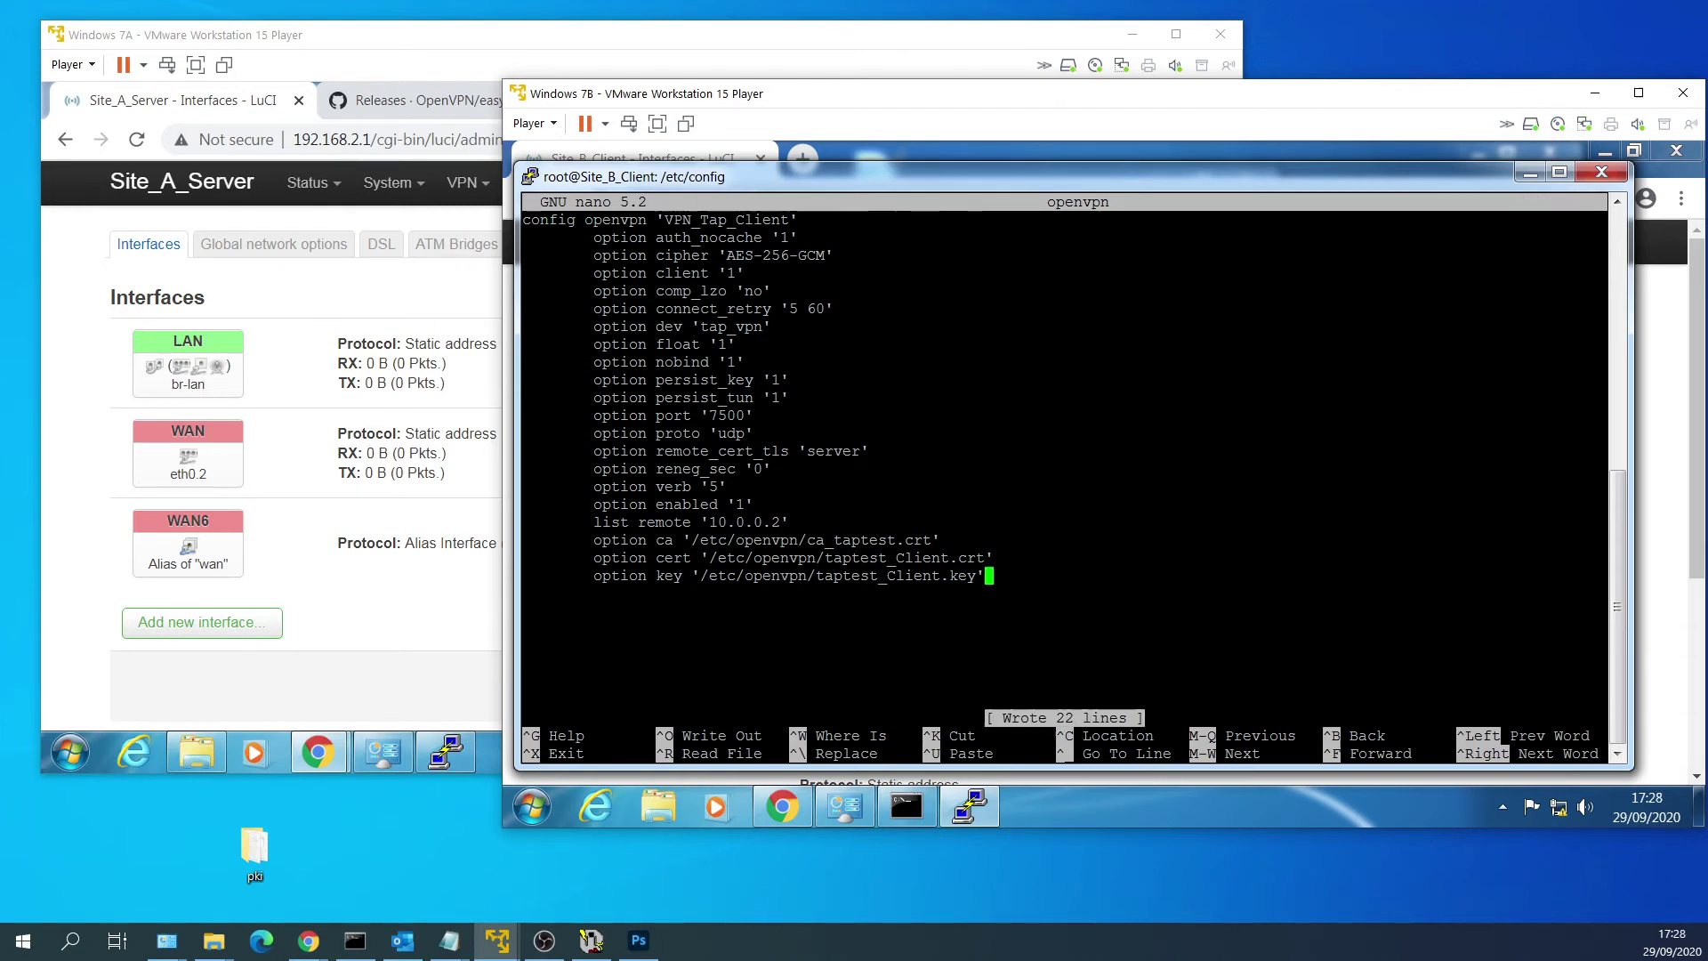
pyautogui.hotkey('ctrl', 'x')
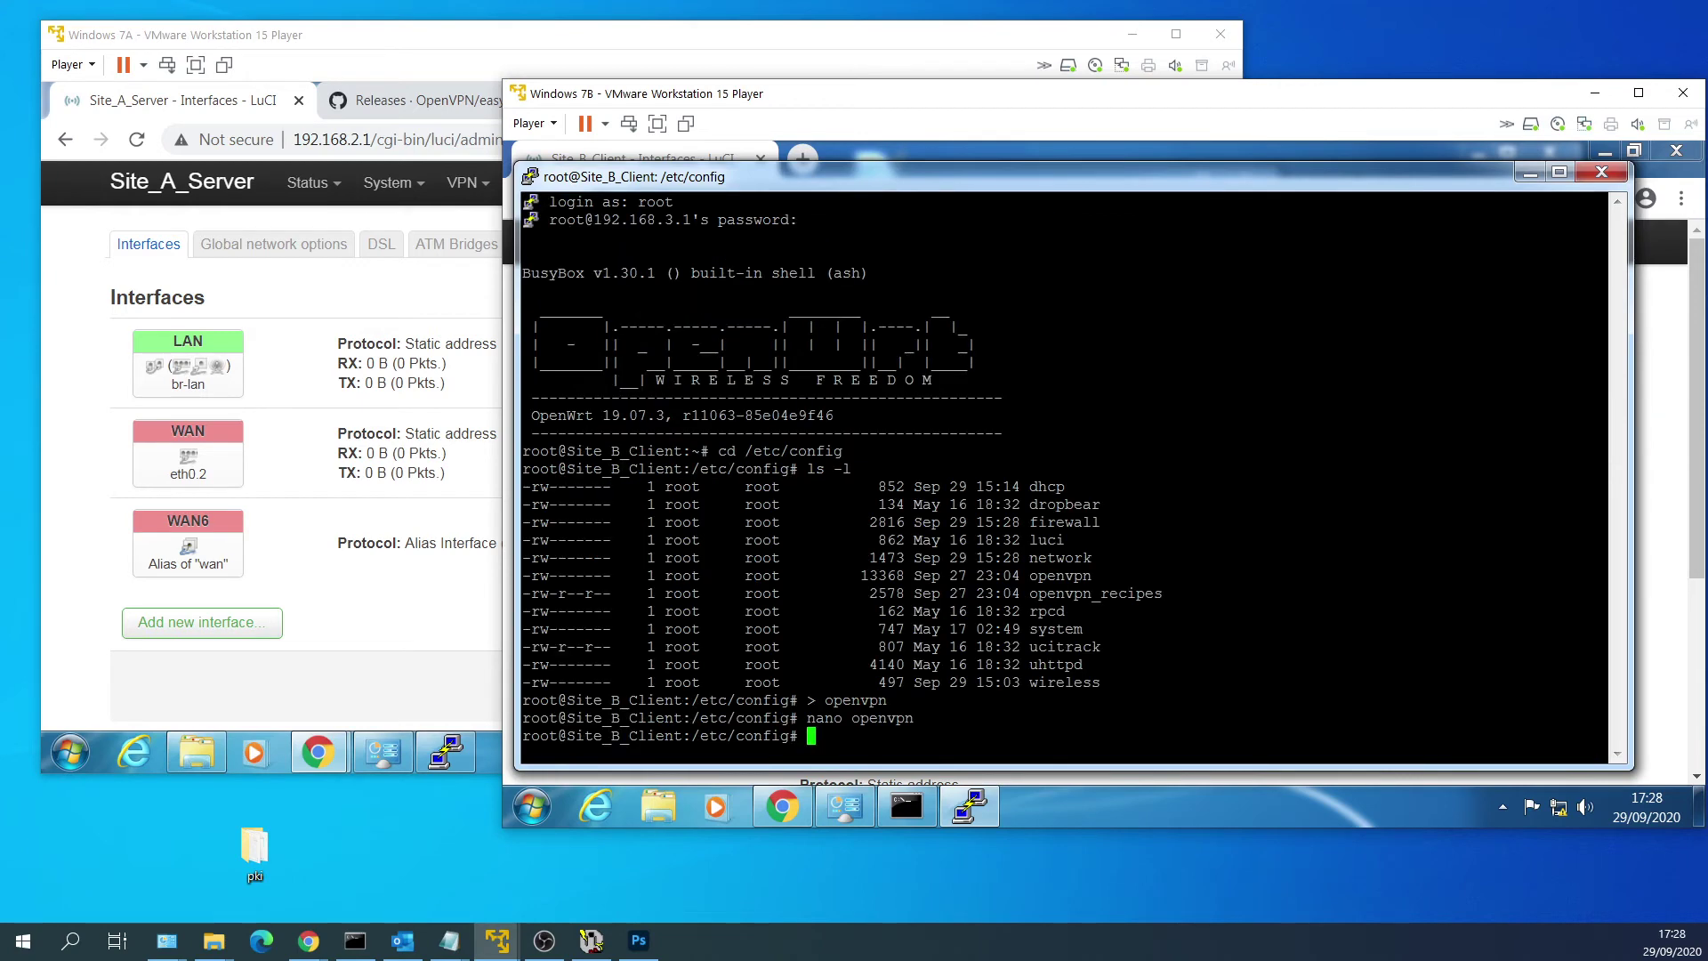
# Show Site B's OpenVPN page with VPN_Tap_Client on port 7500, then bring the Site A VM forward.
pyautogui.click(1527, 174)
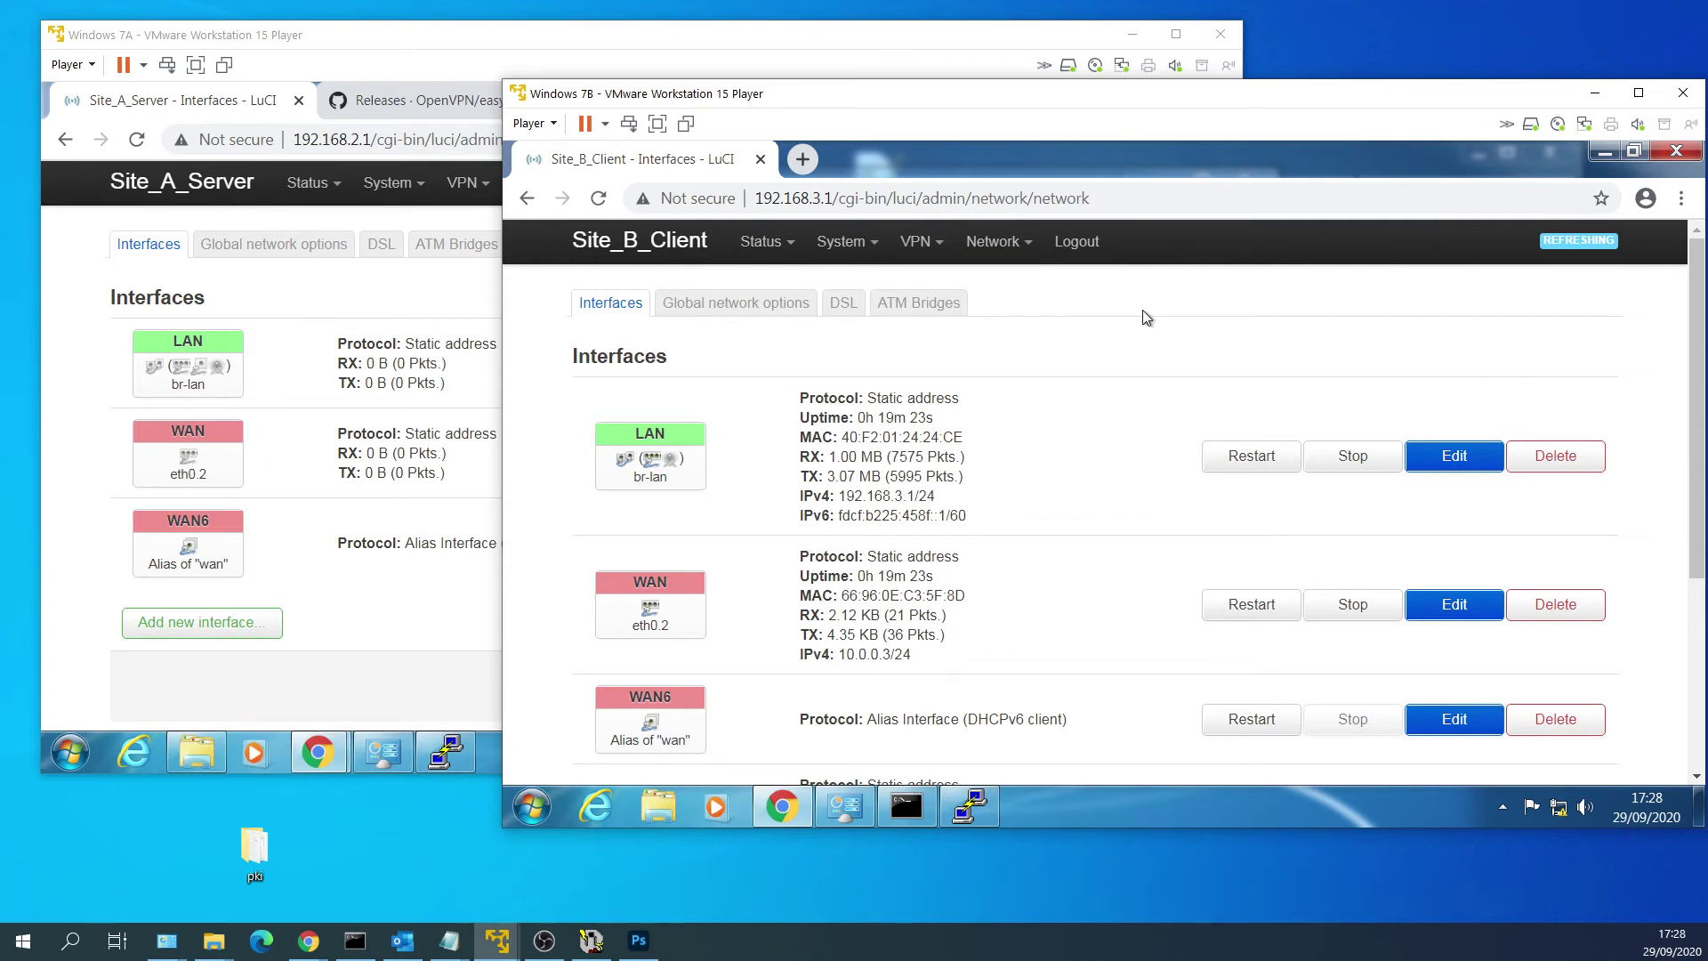
pyautogui.moveTo(921, 242)
pyautogui.click(929, 294)
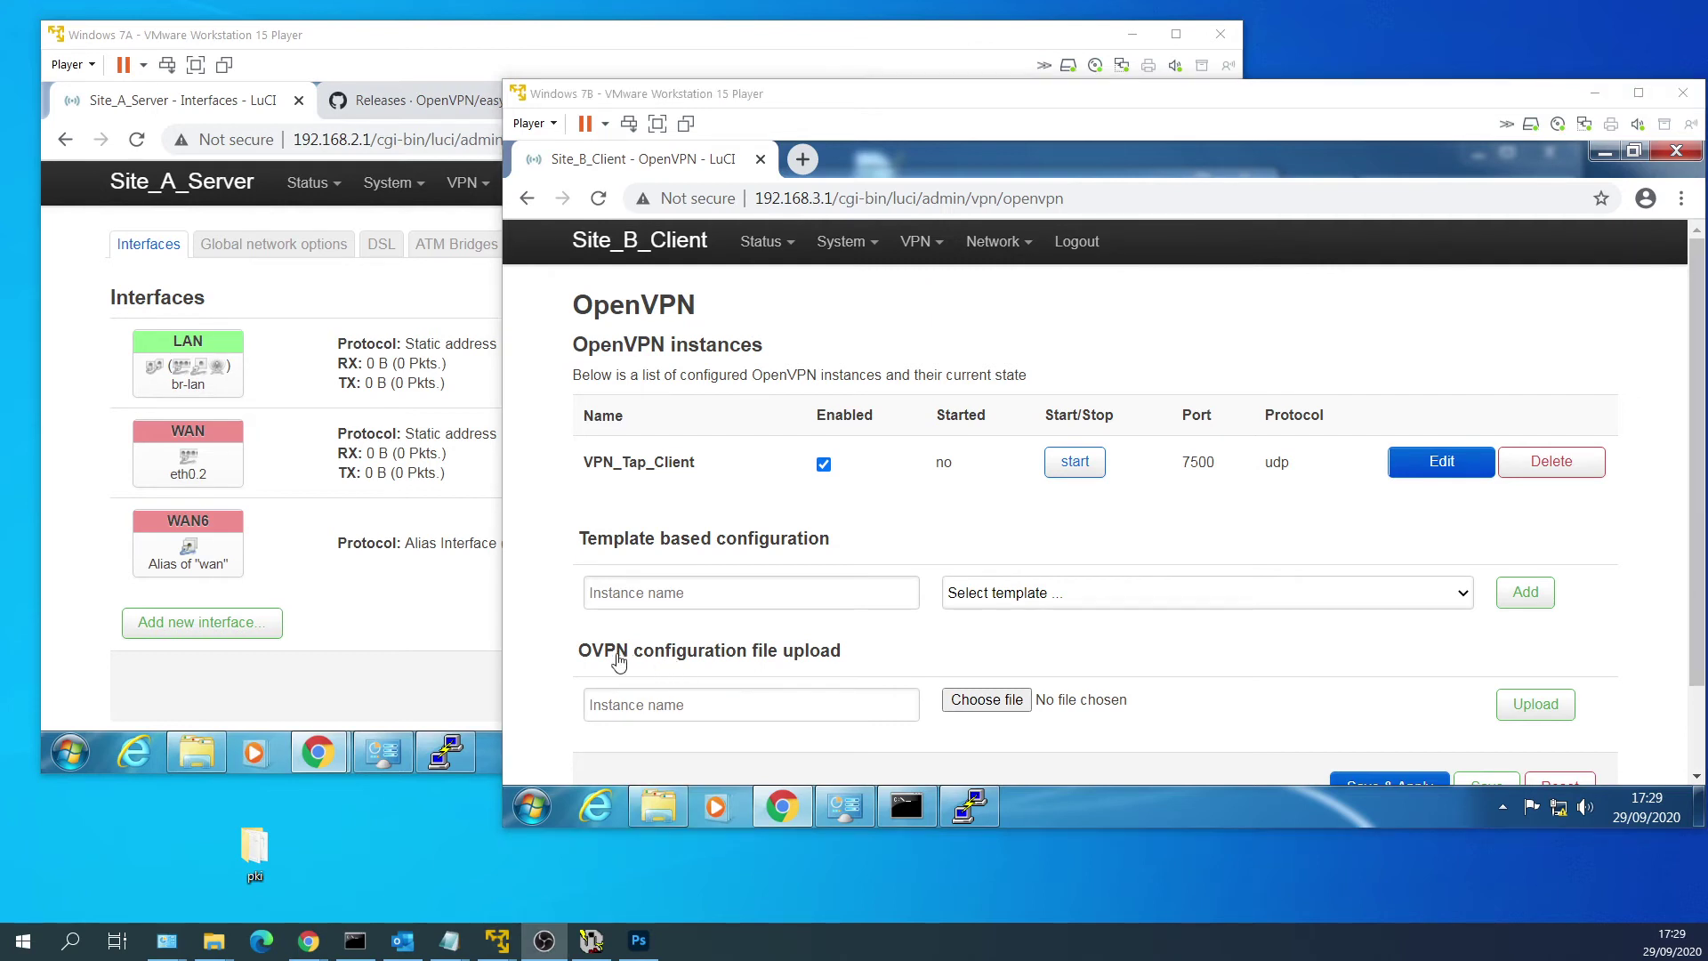
pyautogui.click(80, 618)
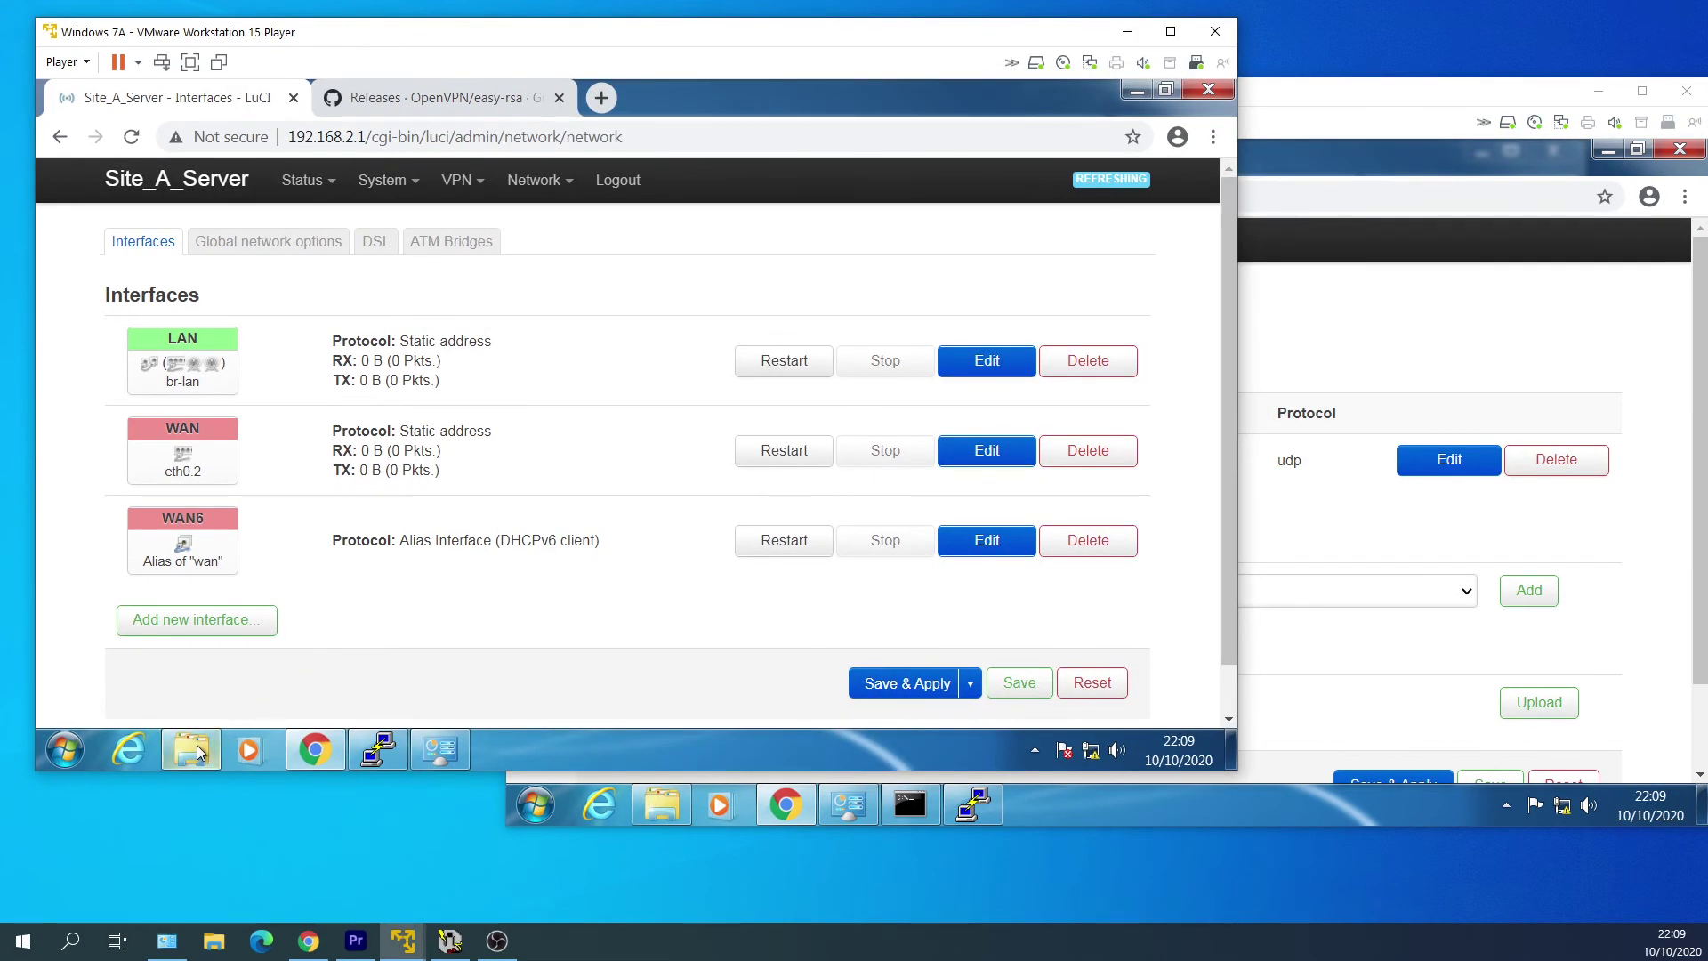
# Copy the pki folder from Program Files\OpenVPN\easy-rsa on Site A.
pyautogui.click(195, 745)
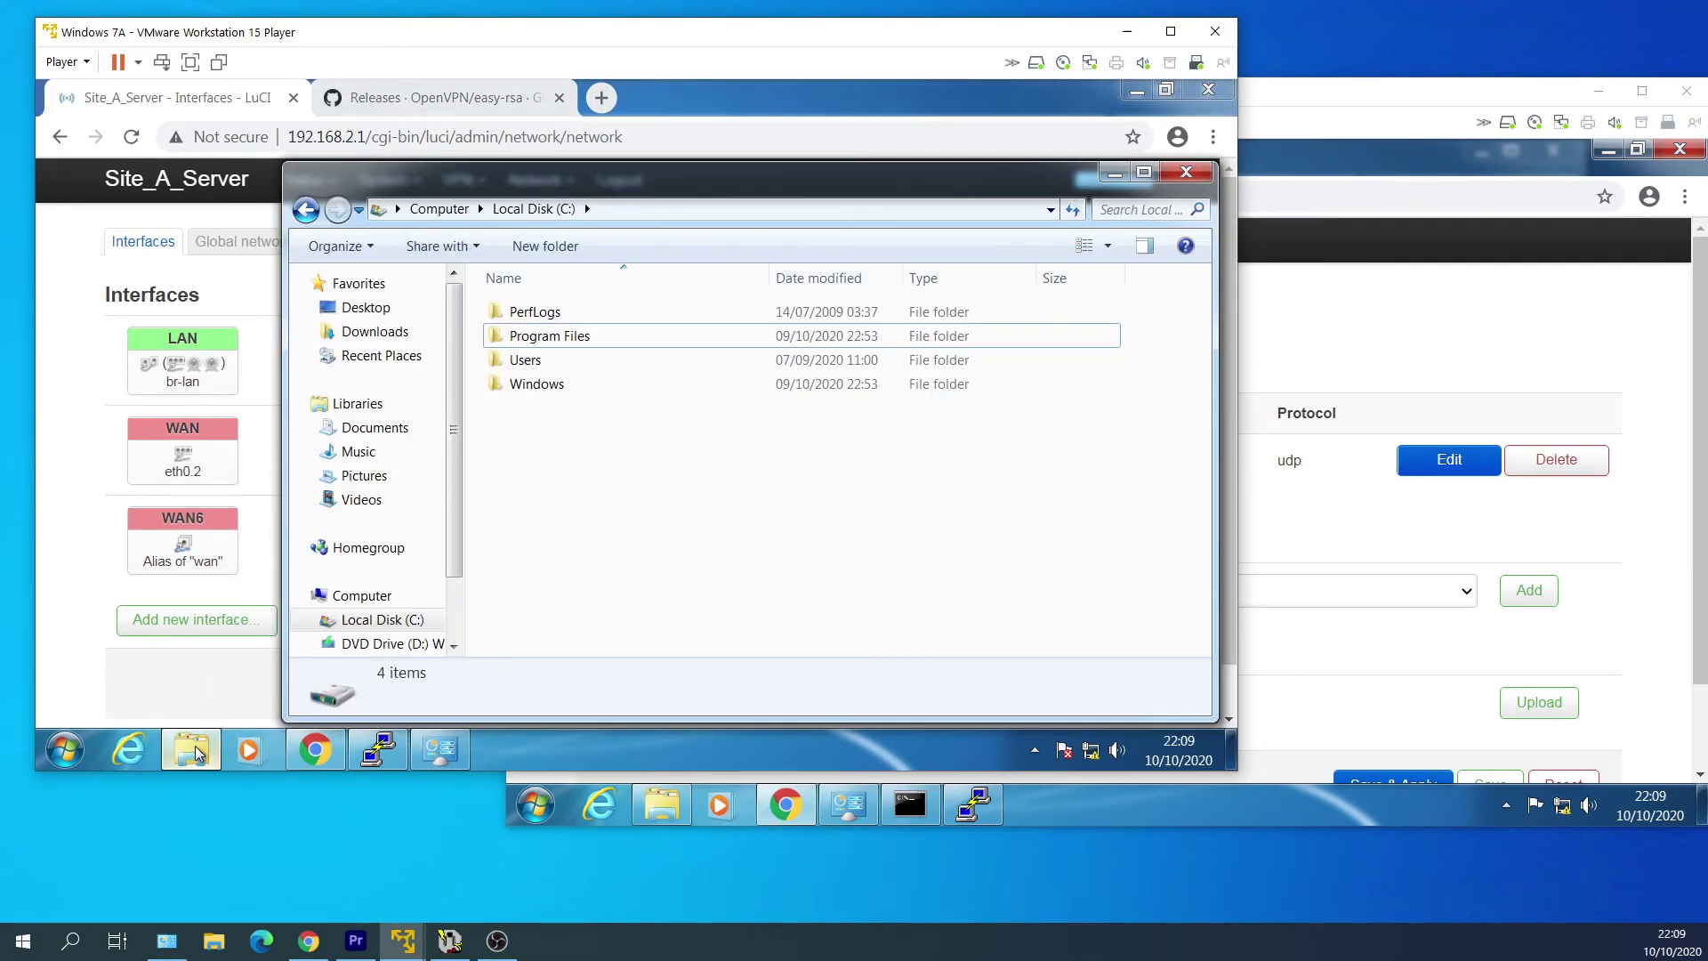
pyautogui.doubleClick(650, 338)
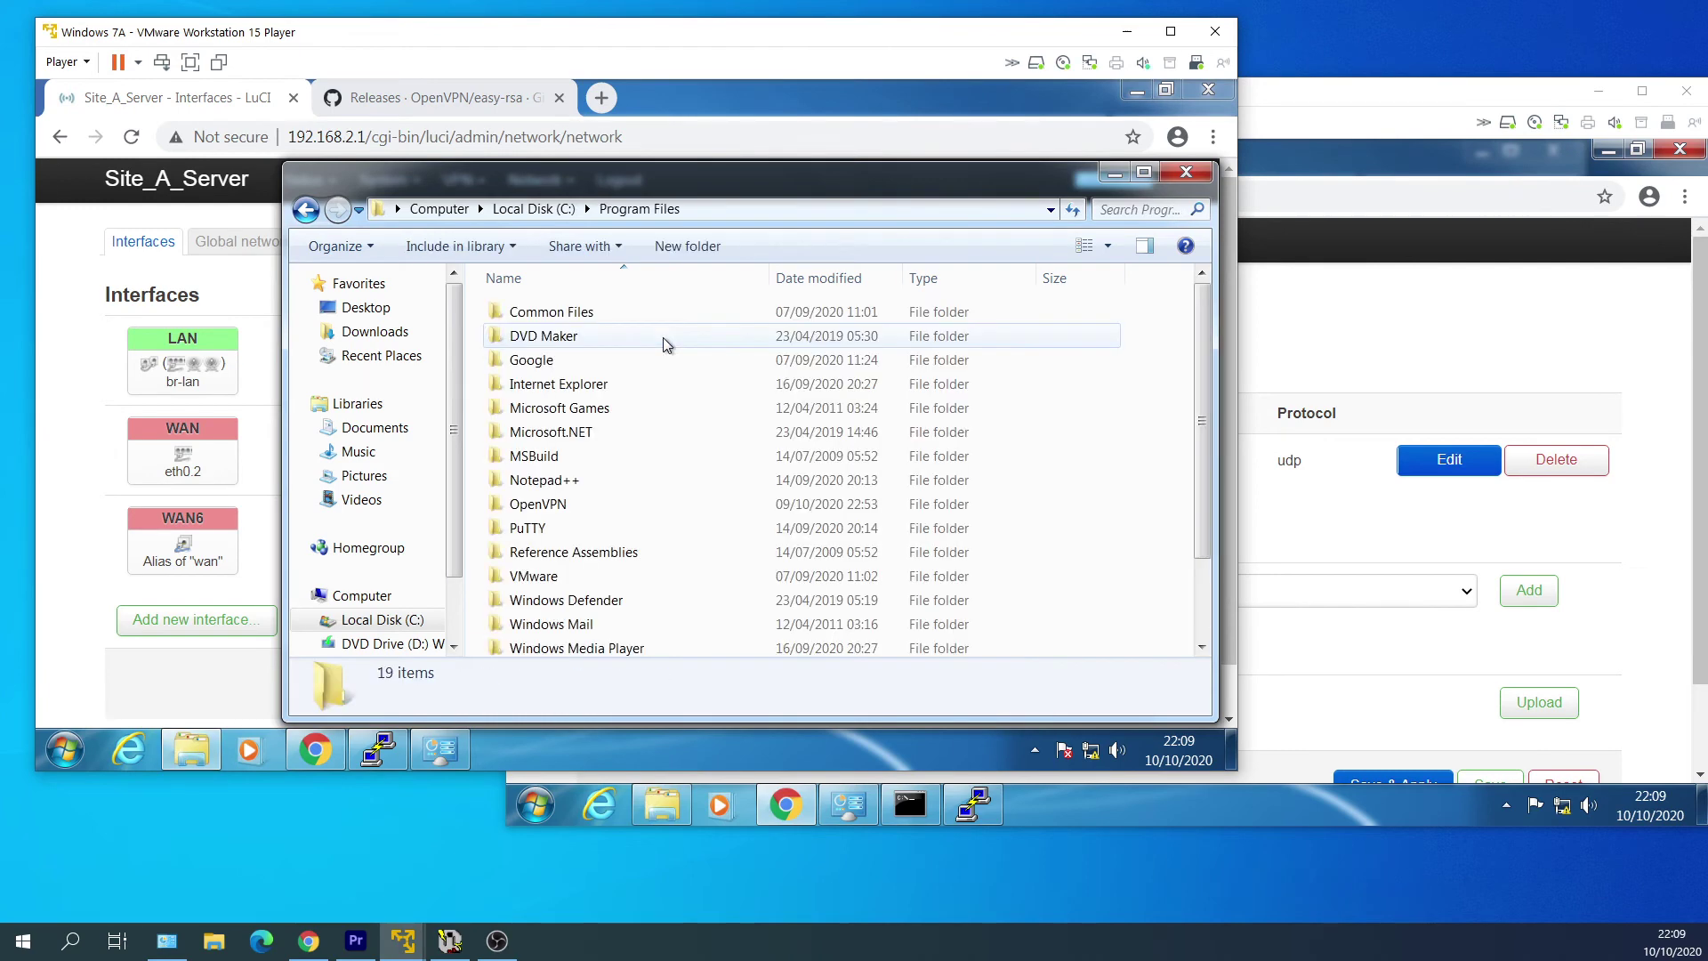
pyautogui.doubleClick(664, 504)
pyautogui.click(686, 384)
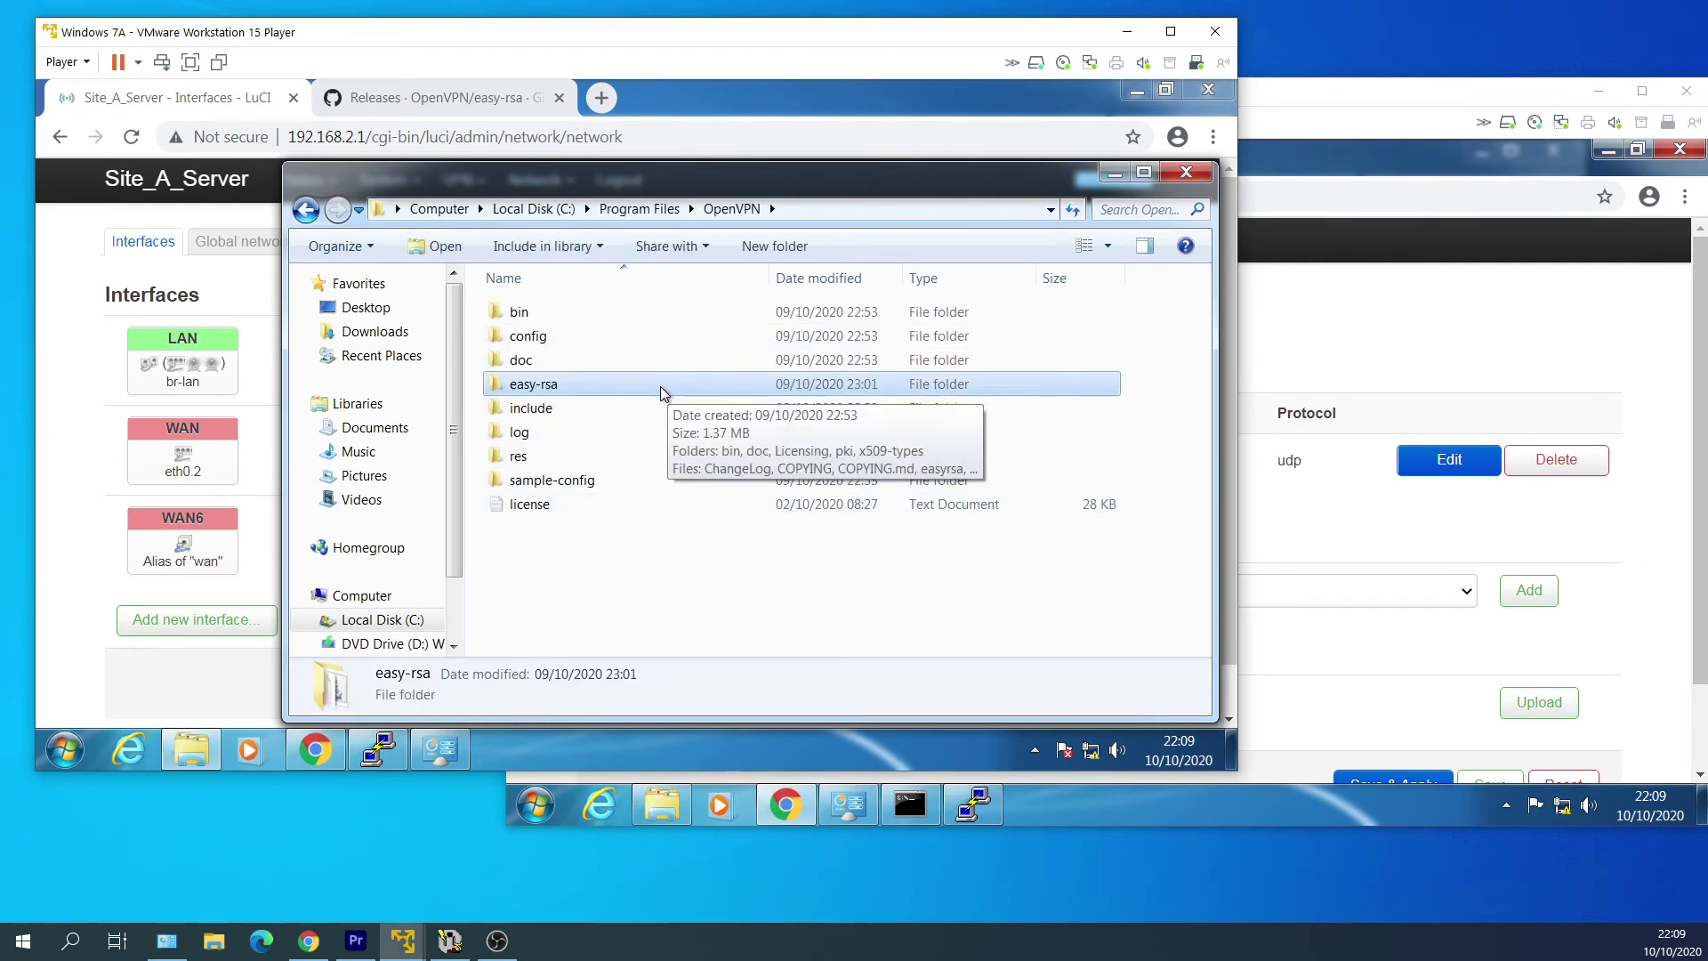
pyautogui.doubleClick(676, 389)
pyautogui.click(678, 388)
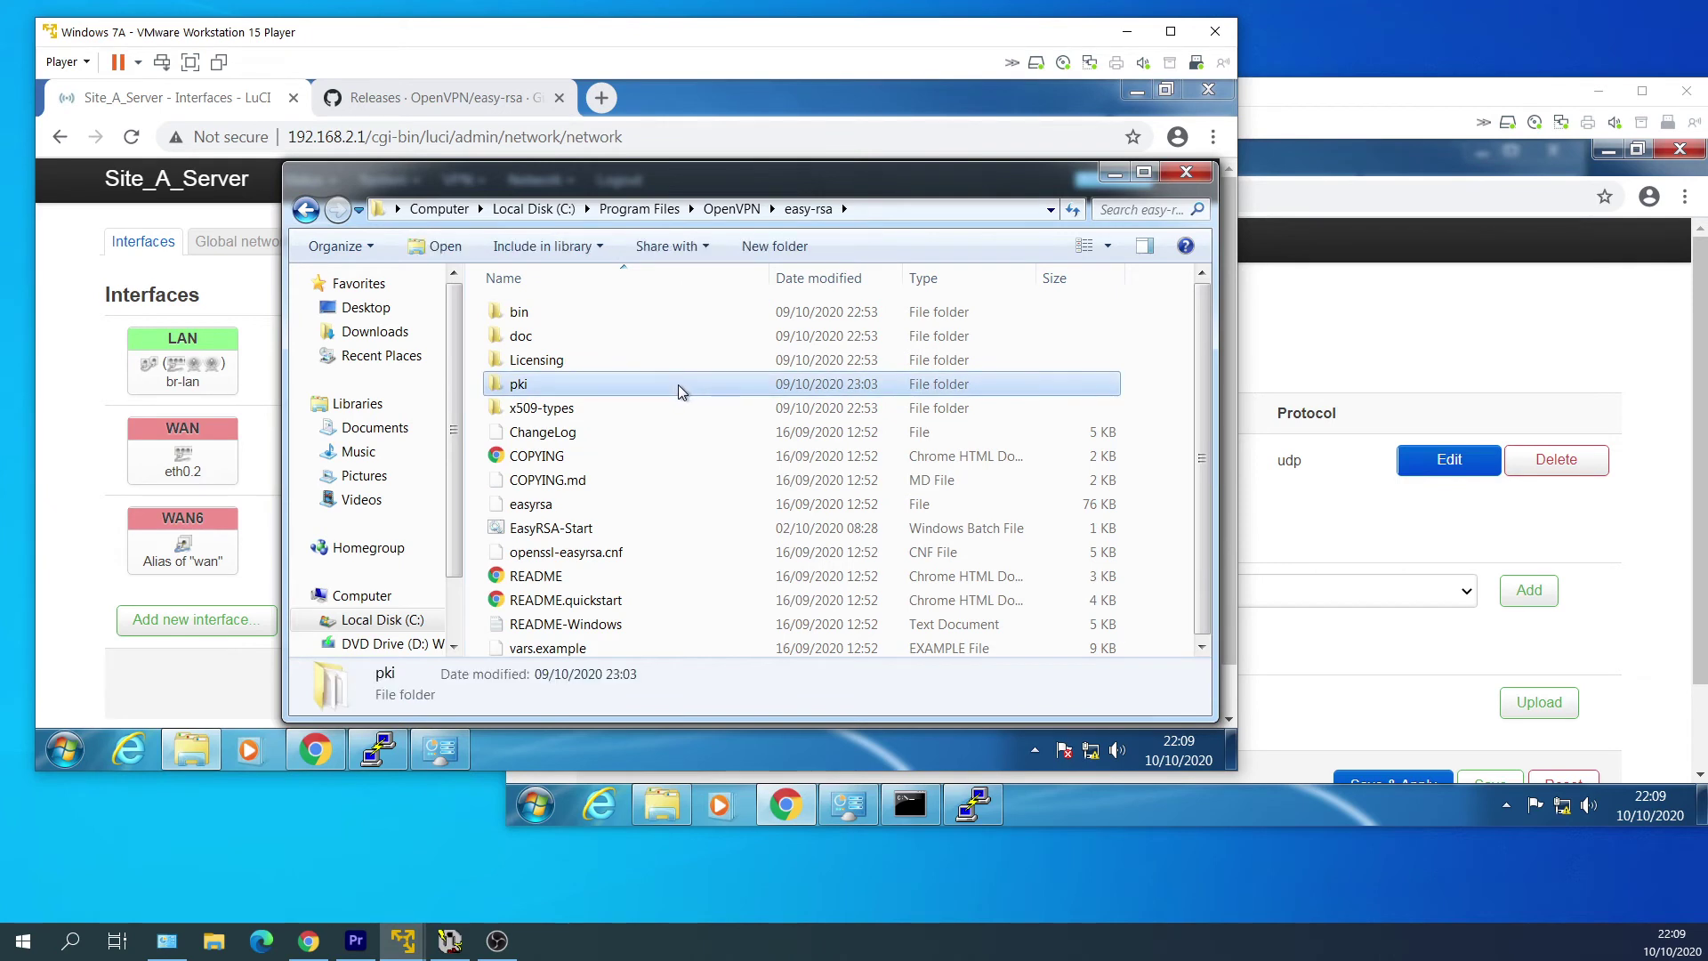
pyautogui.rightClick(679, 389)
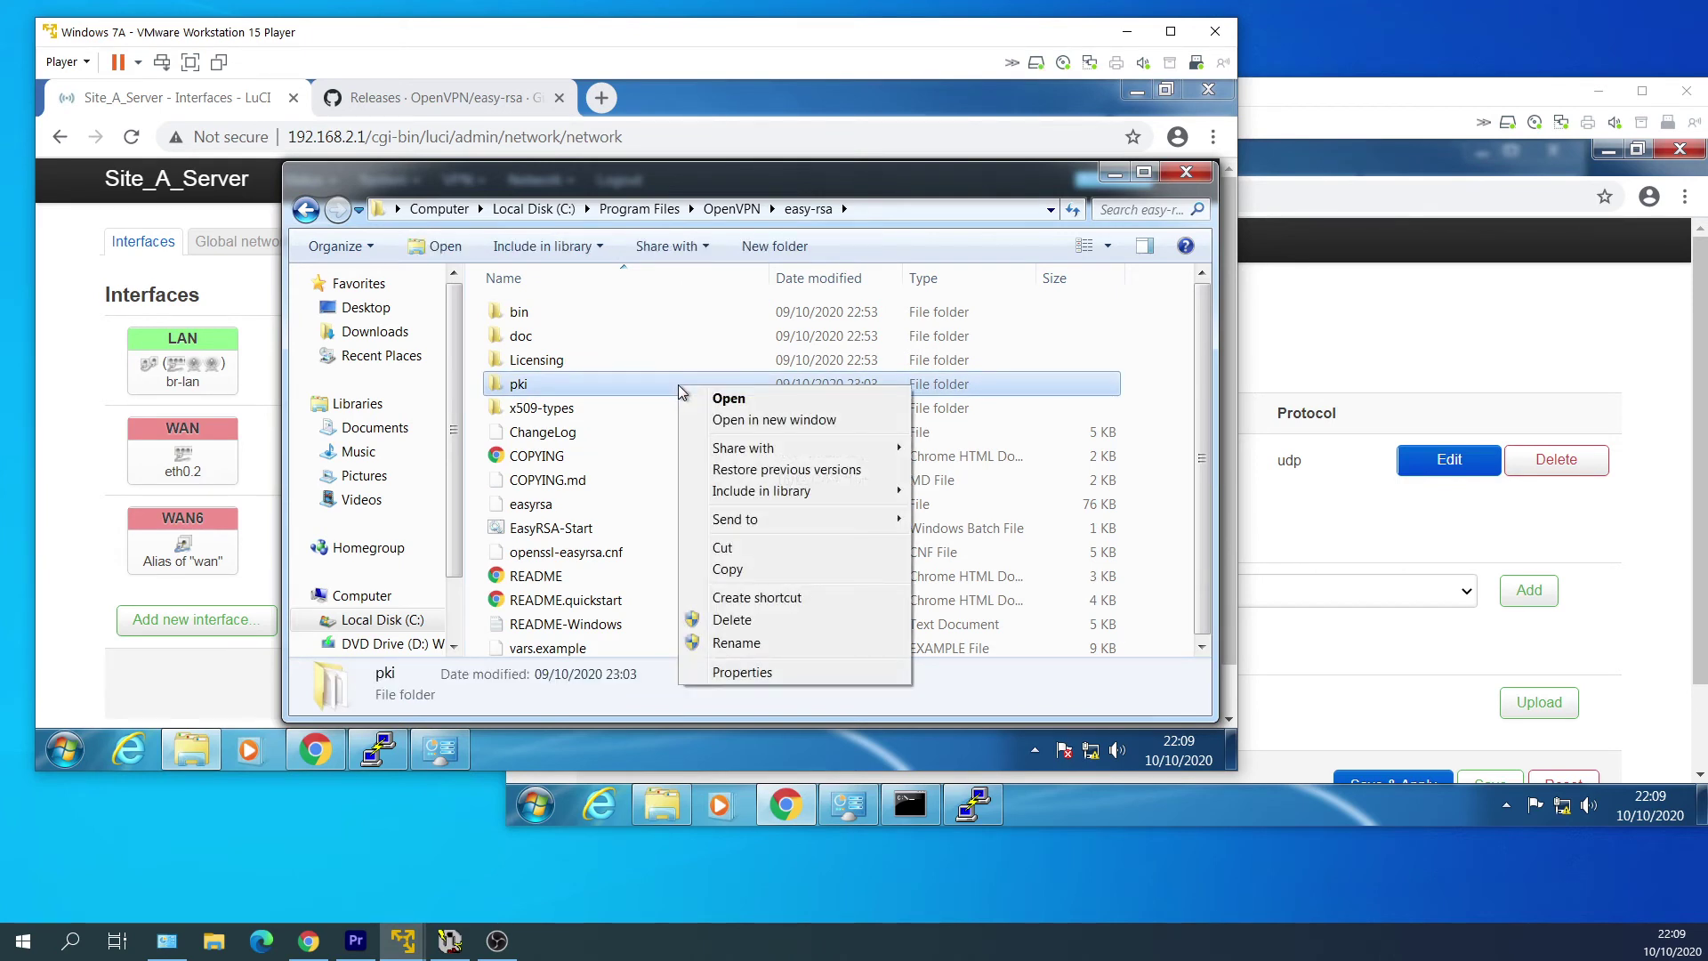
pyautogui.click(770, 569)
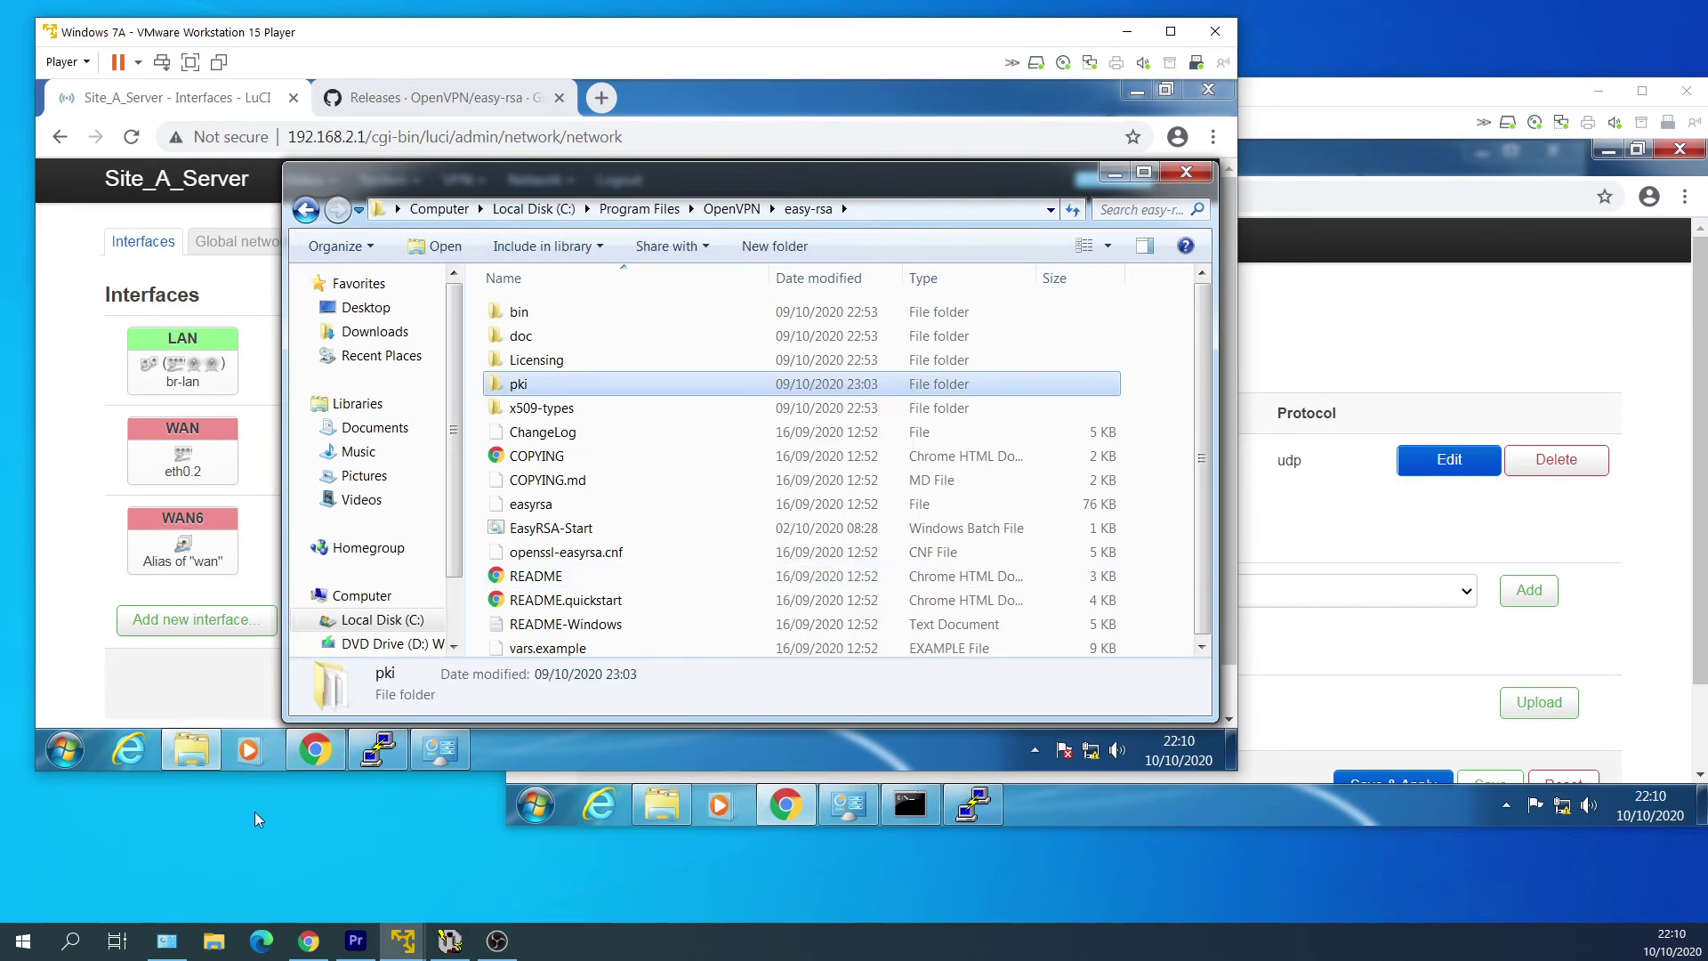
# Paste the pki folder onto the host desktop and copy it again.
pyautogui.rightClick(220, 819)
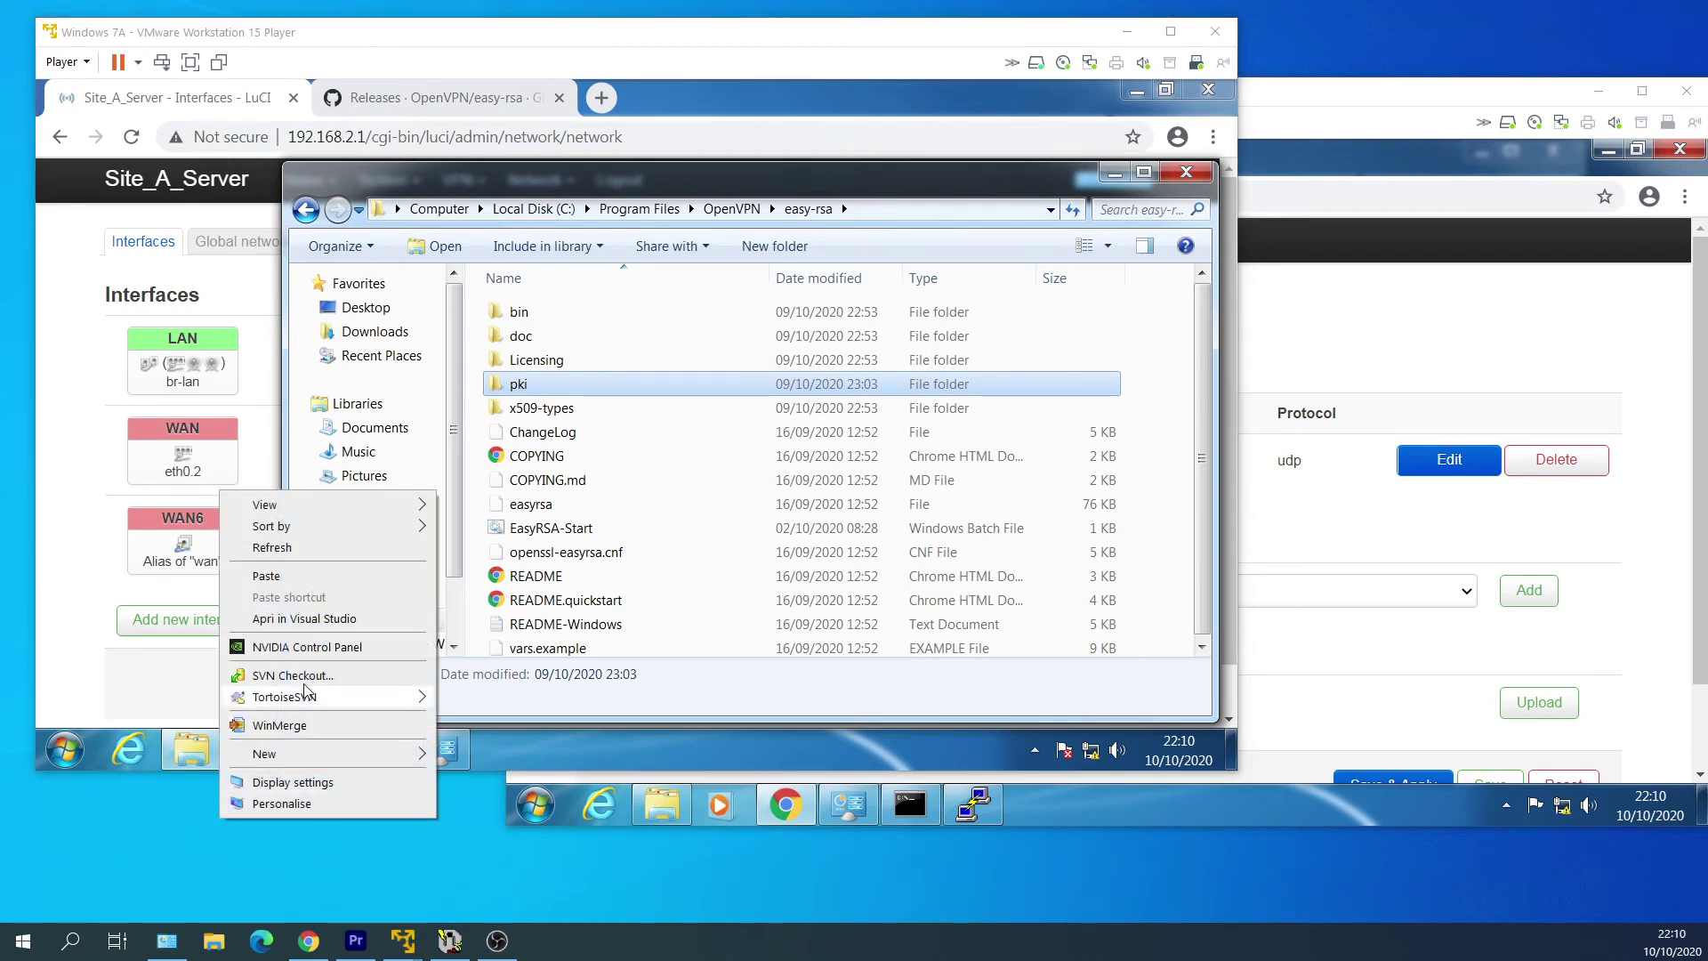
pyautogui.click(323, 575)
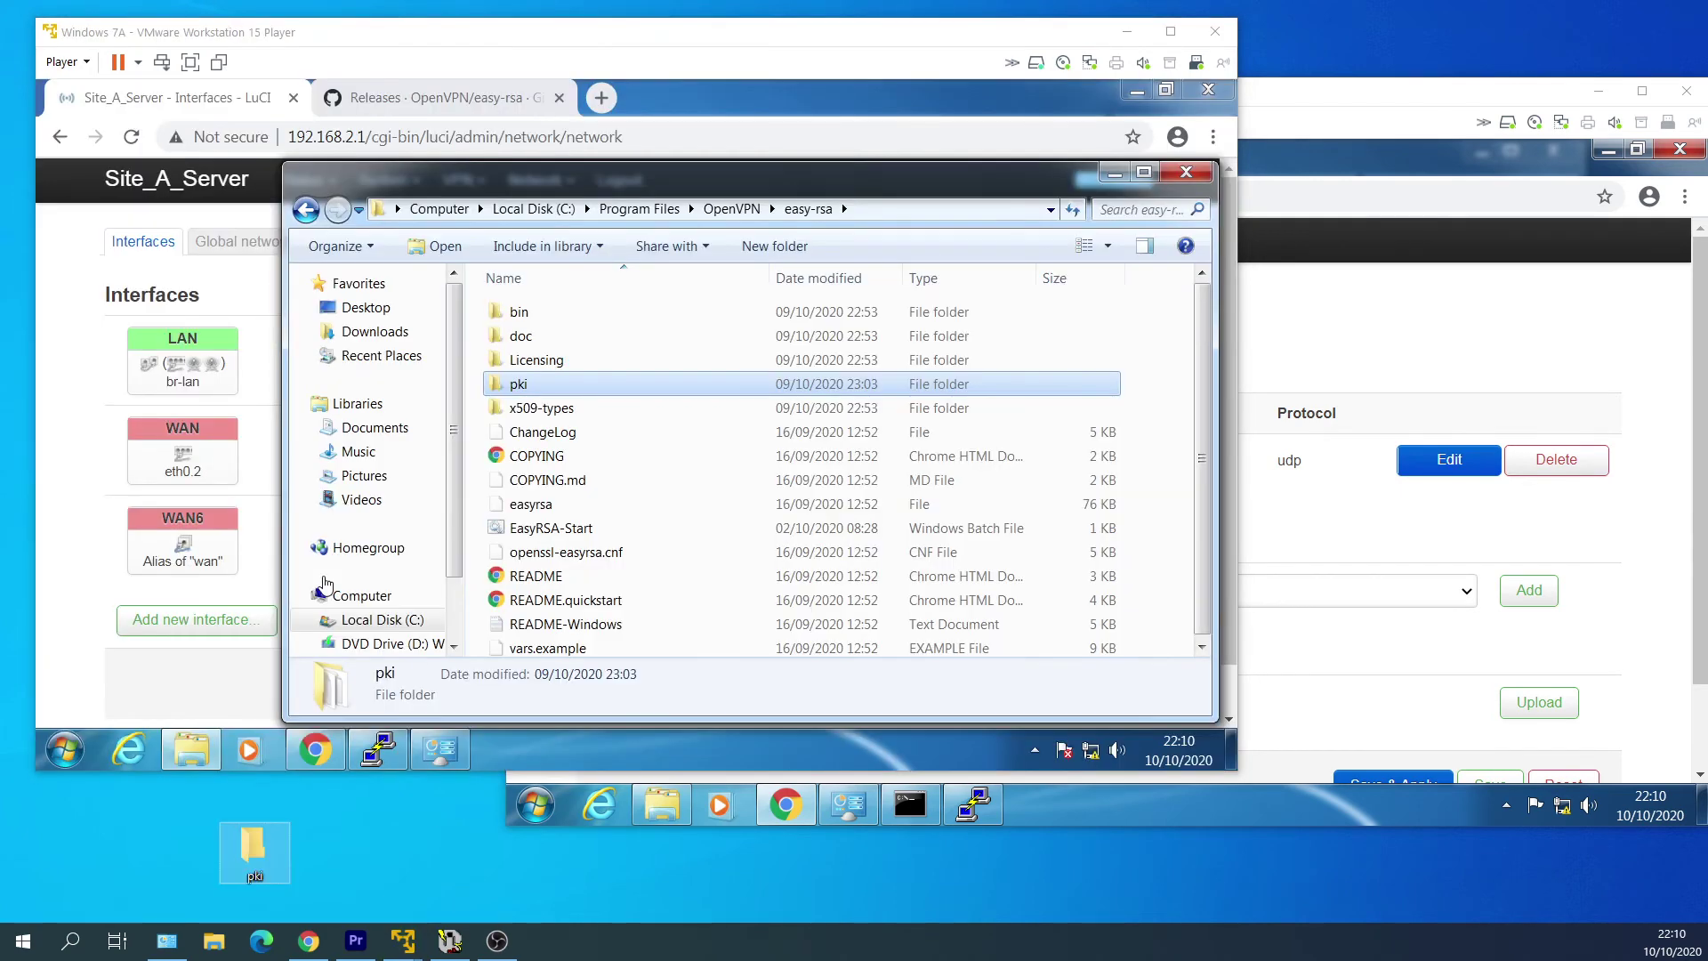
pyautogui.rightClick(278, 852)
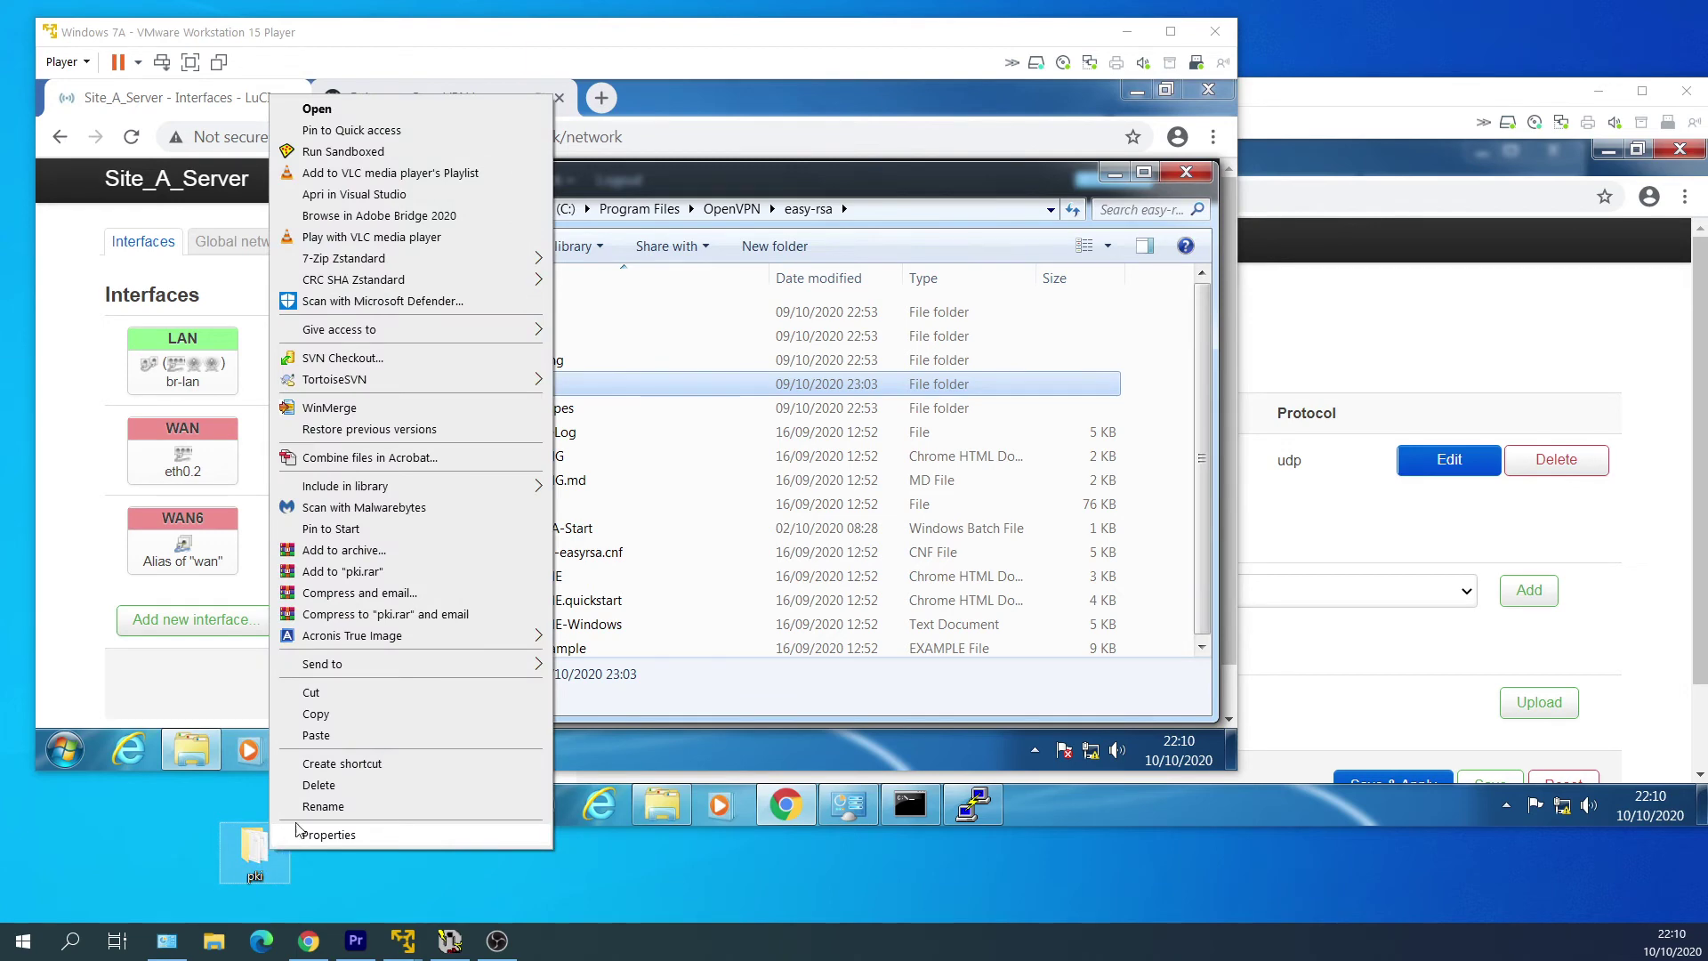
pyautogui.click(363, 717)
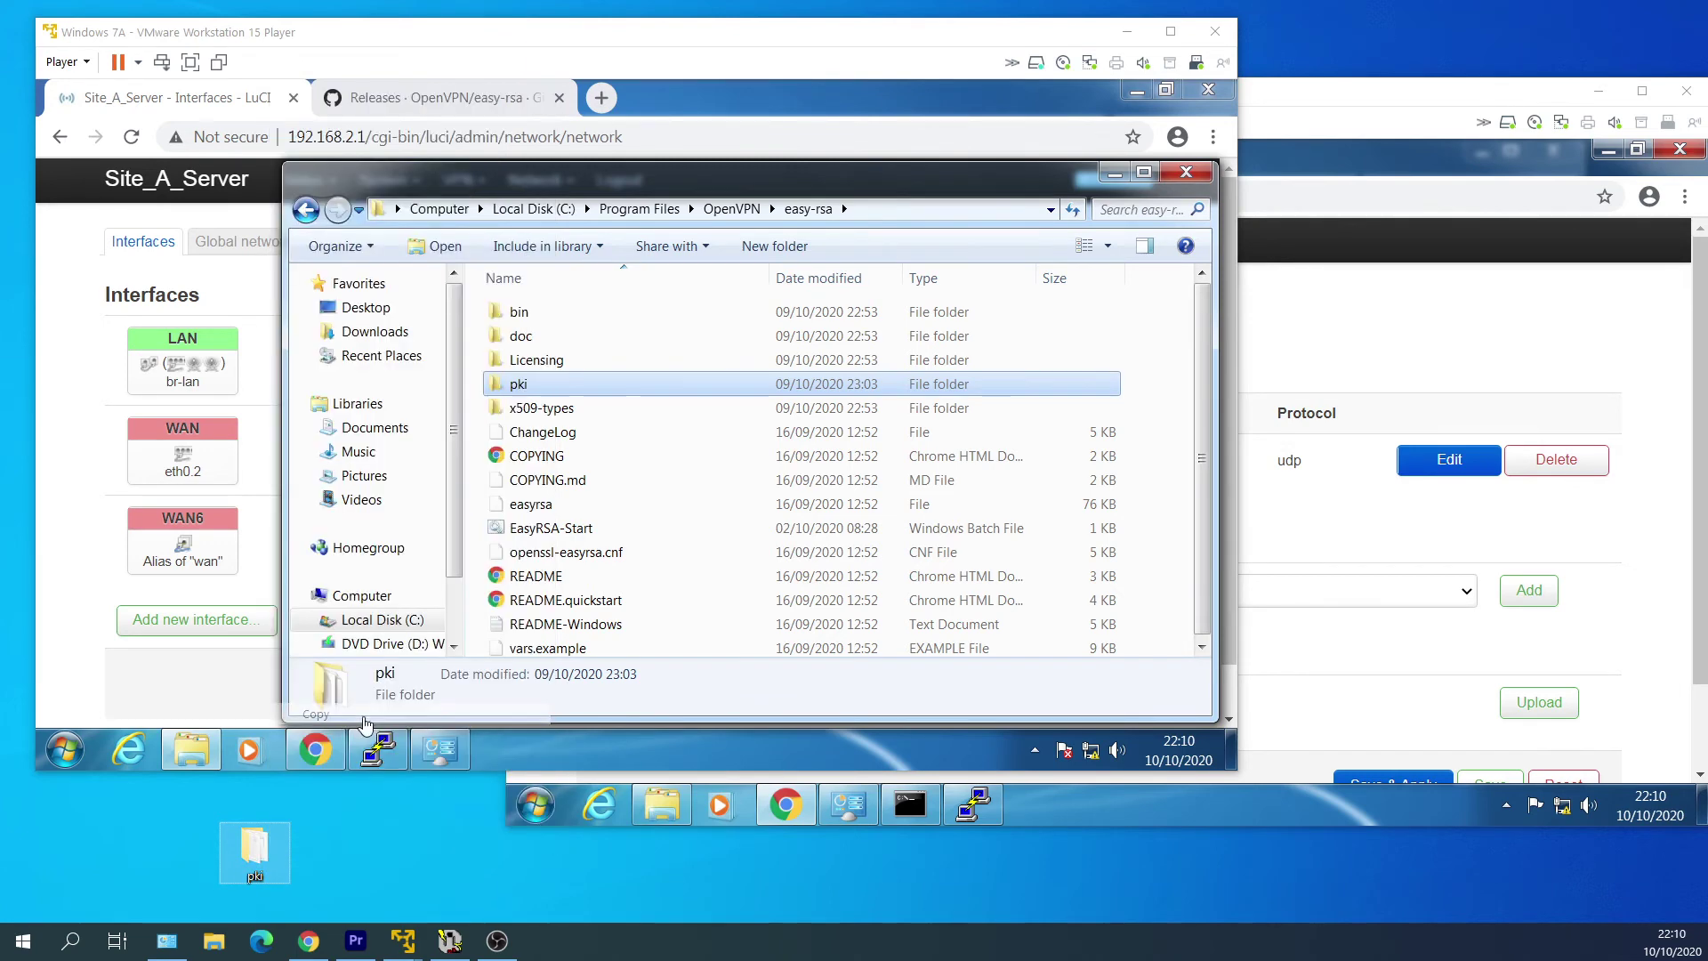
# Paste the pki folder into the Windows 7B Downloads folder.
pyautogui.click(1095, 813)
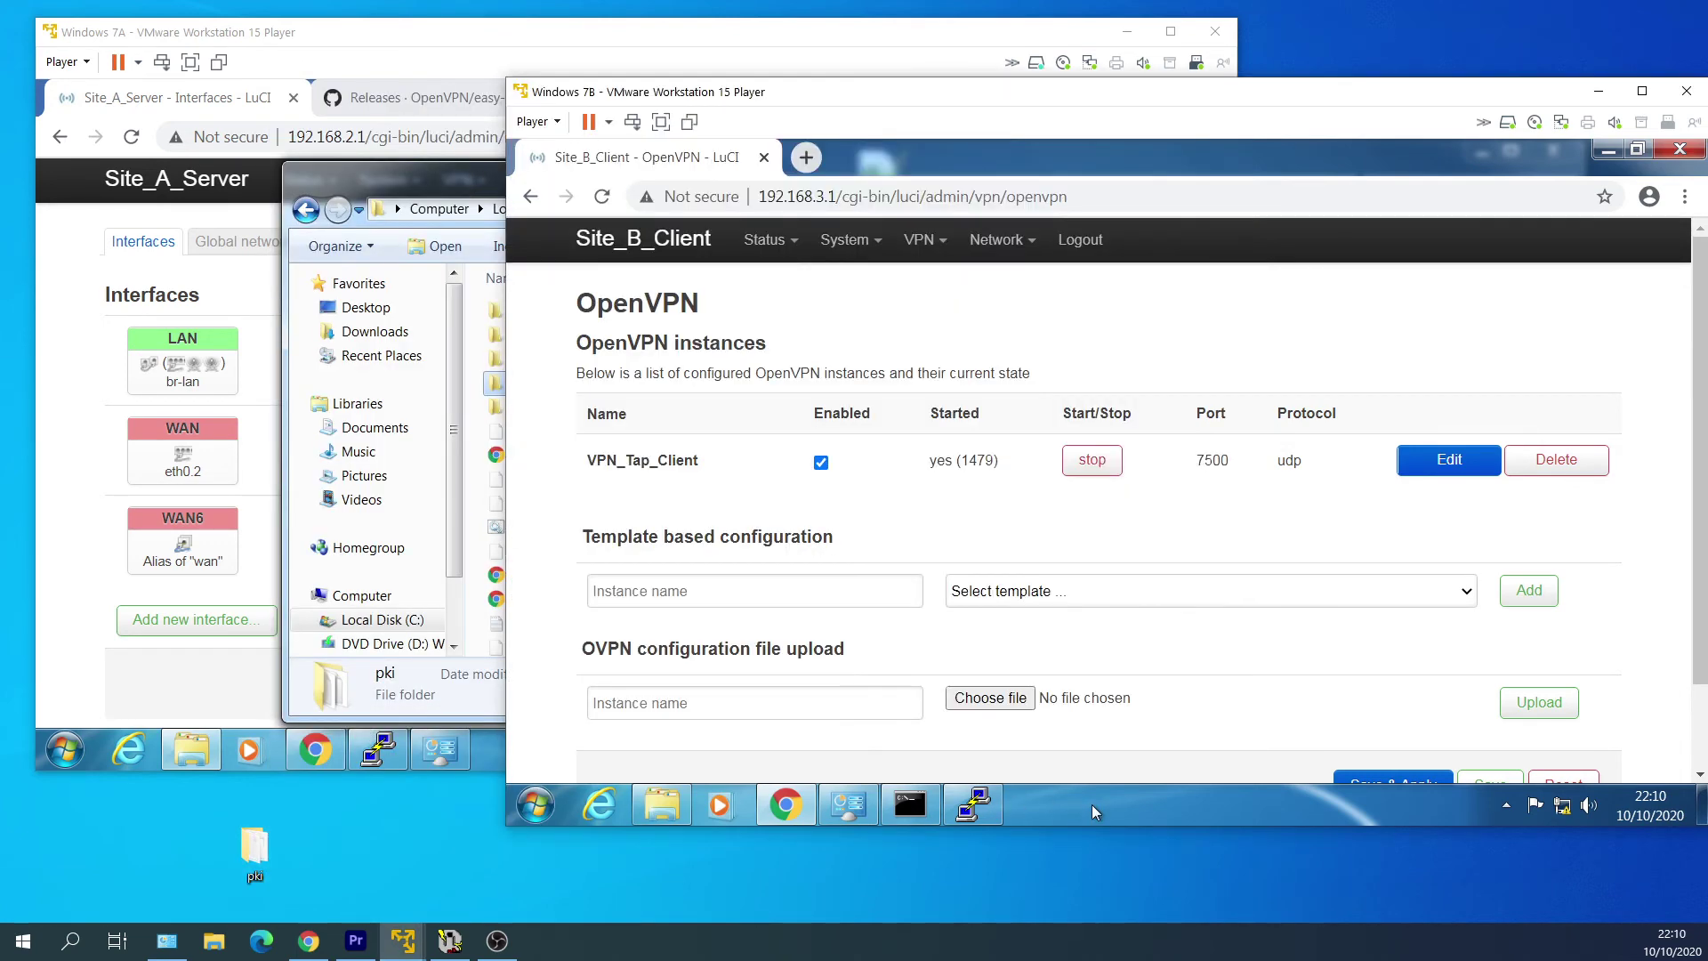
pyautogui.click(671, 811)
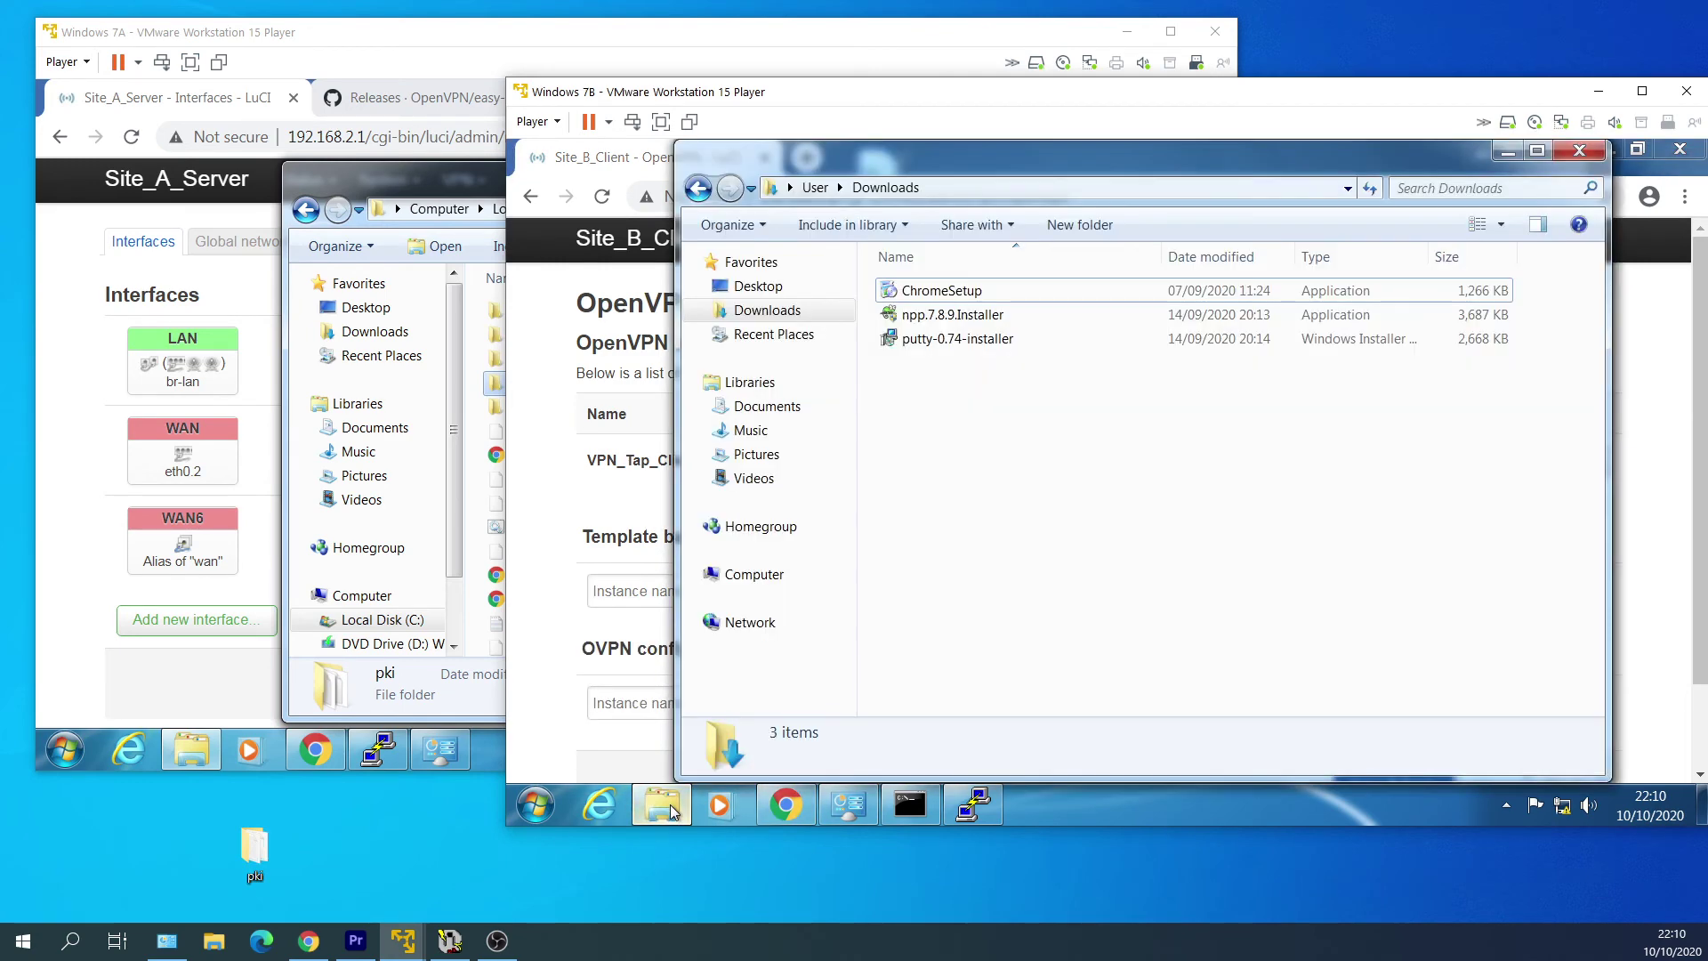
pyautogui.rightClick(997, 443)
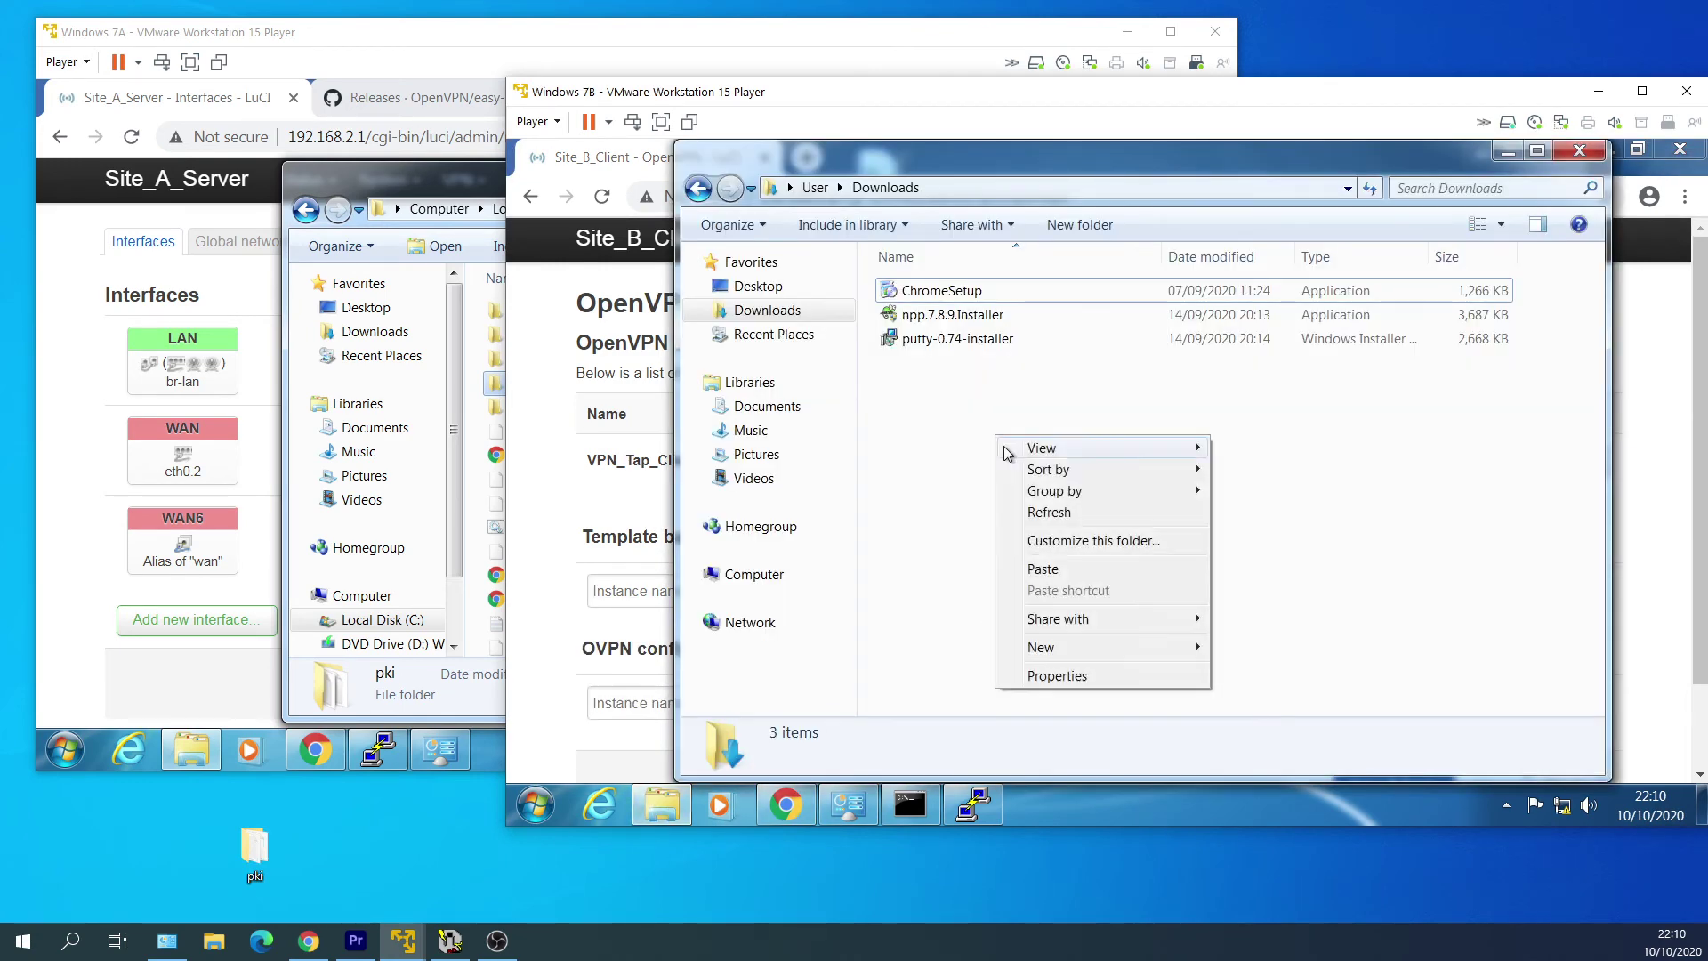
pyautogui.click(1112, 571)
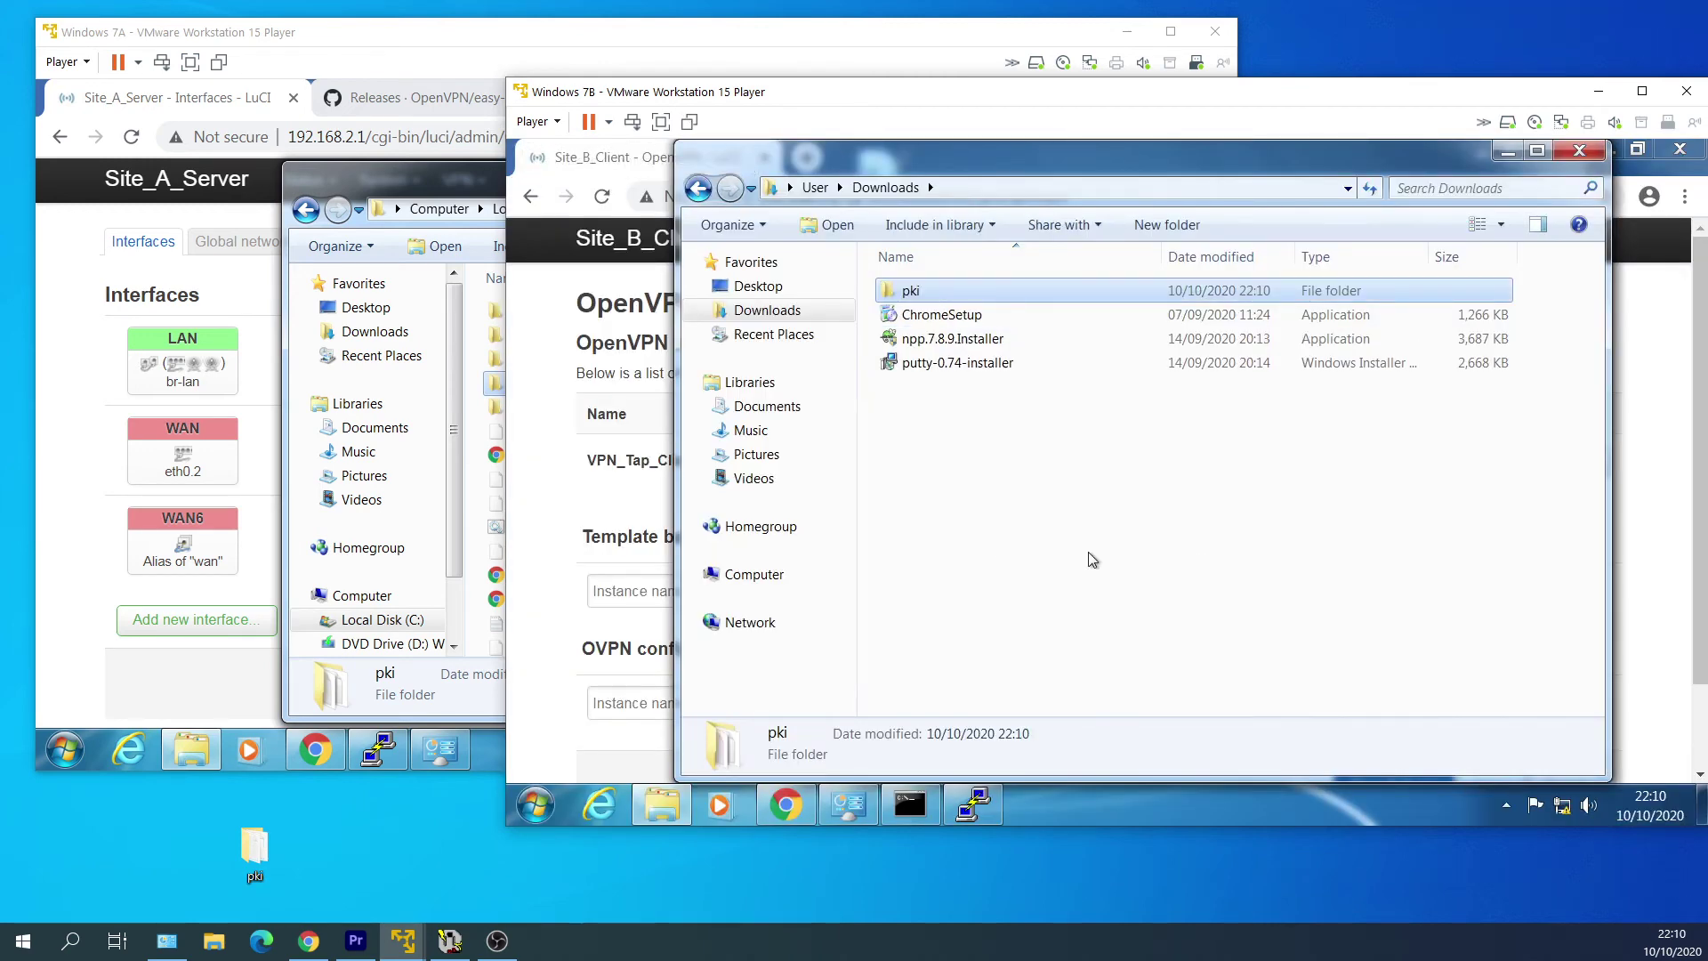
pyautogui.click(1098, 546)
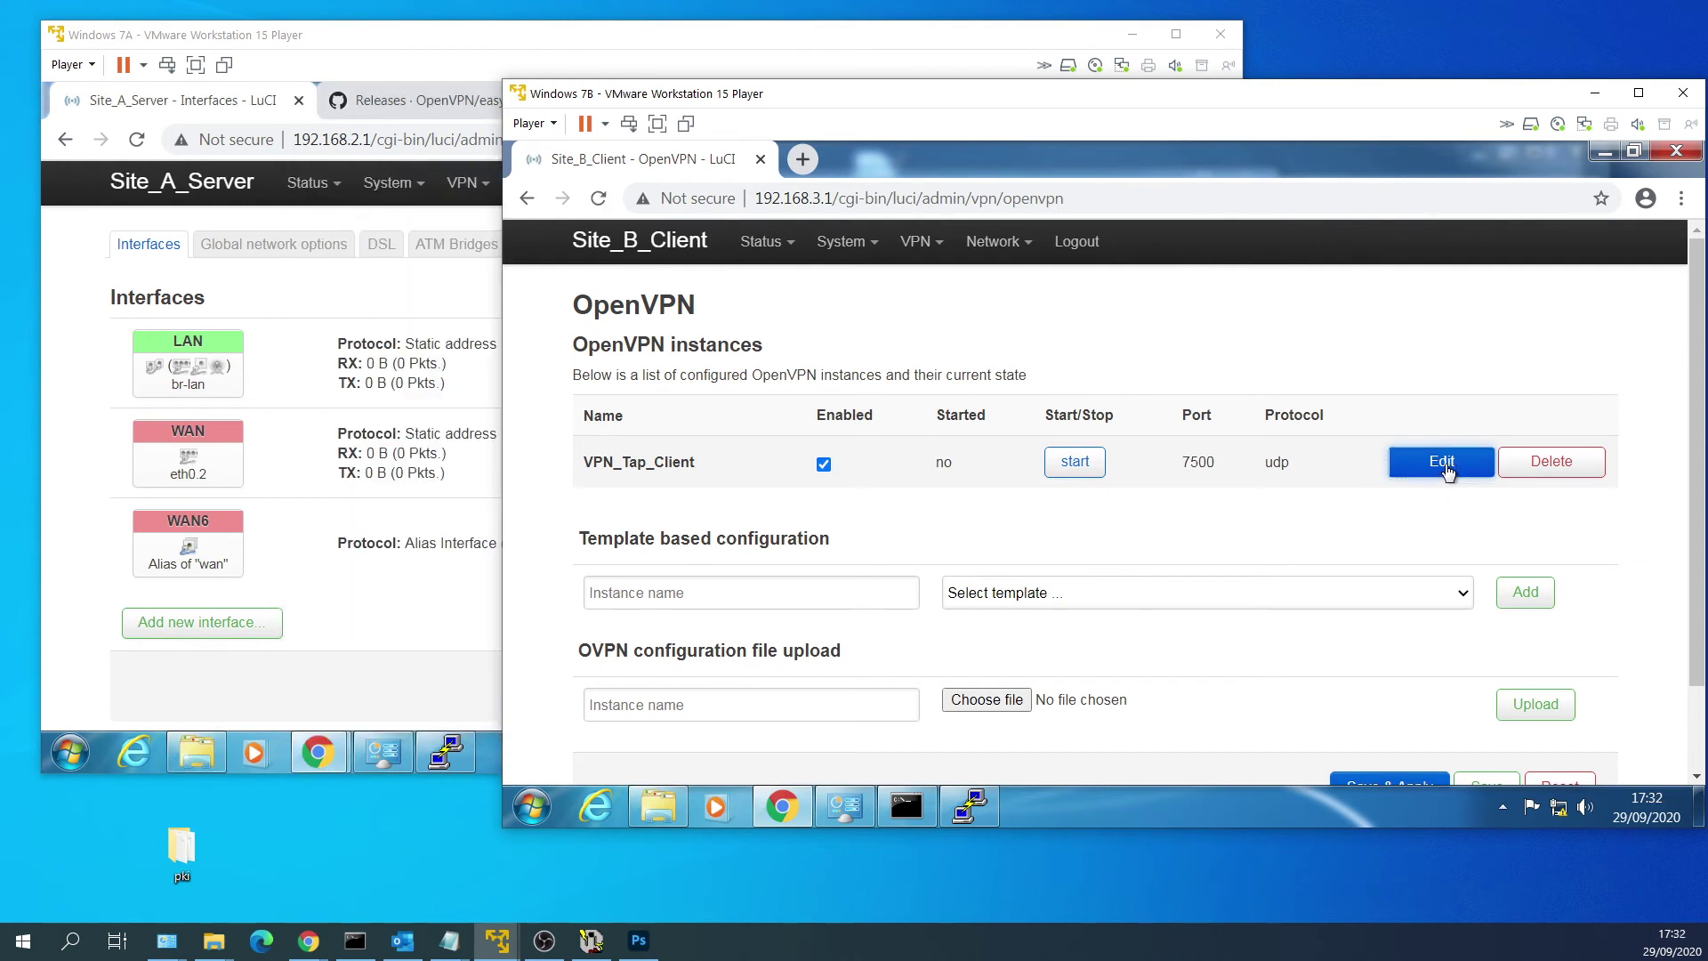
# Upload ca.crt from the pki folder into VPN_Tap_Client's /etc/openvpn.
pyautogui.click(1436, 463)
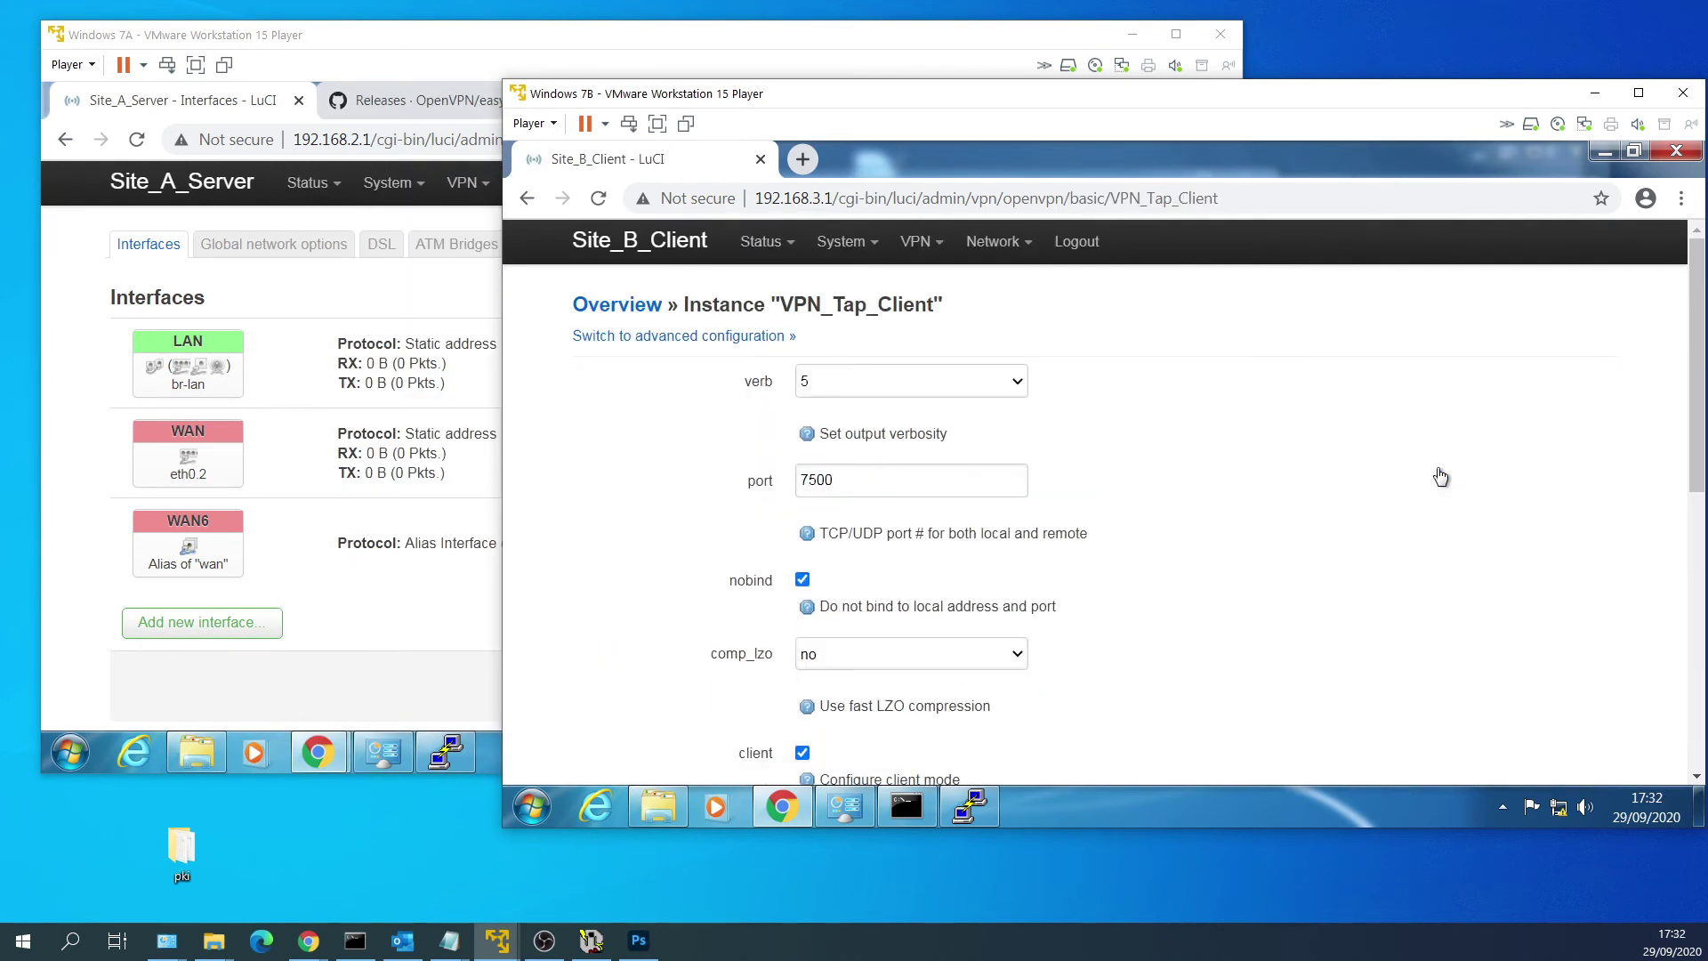
pyautogui.scroll(-5, 1159, 488)
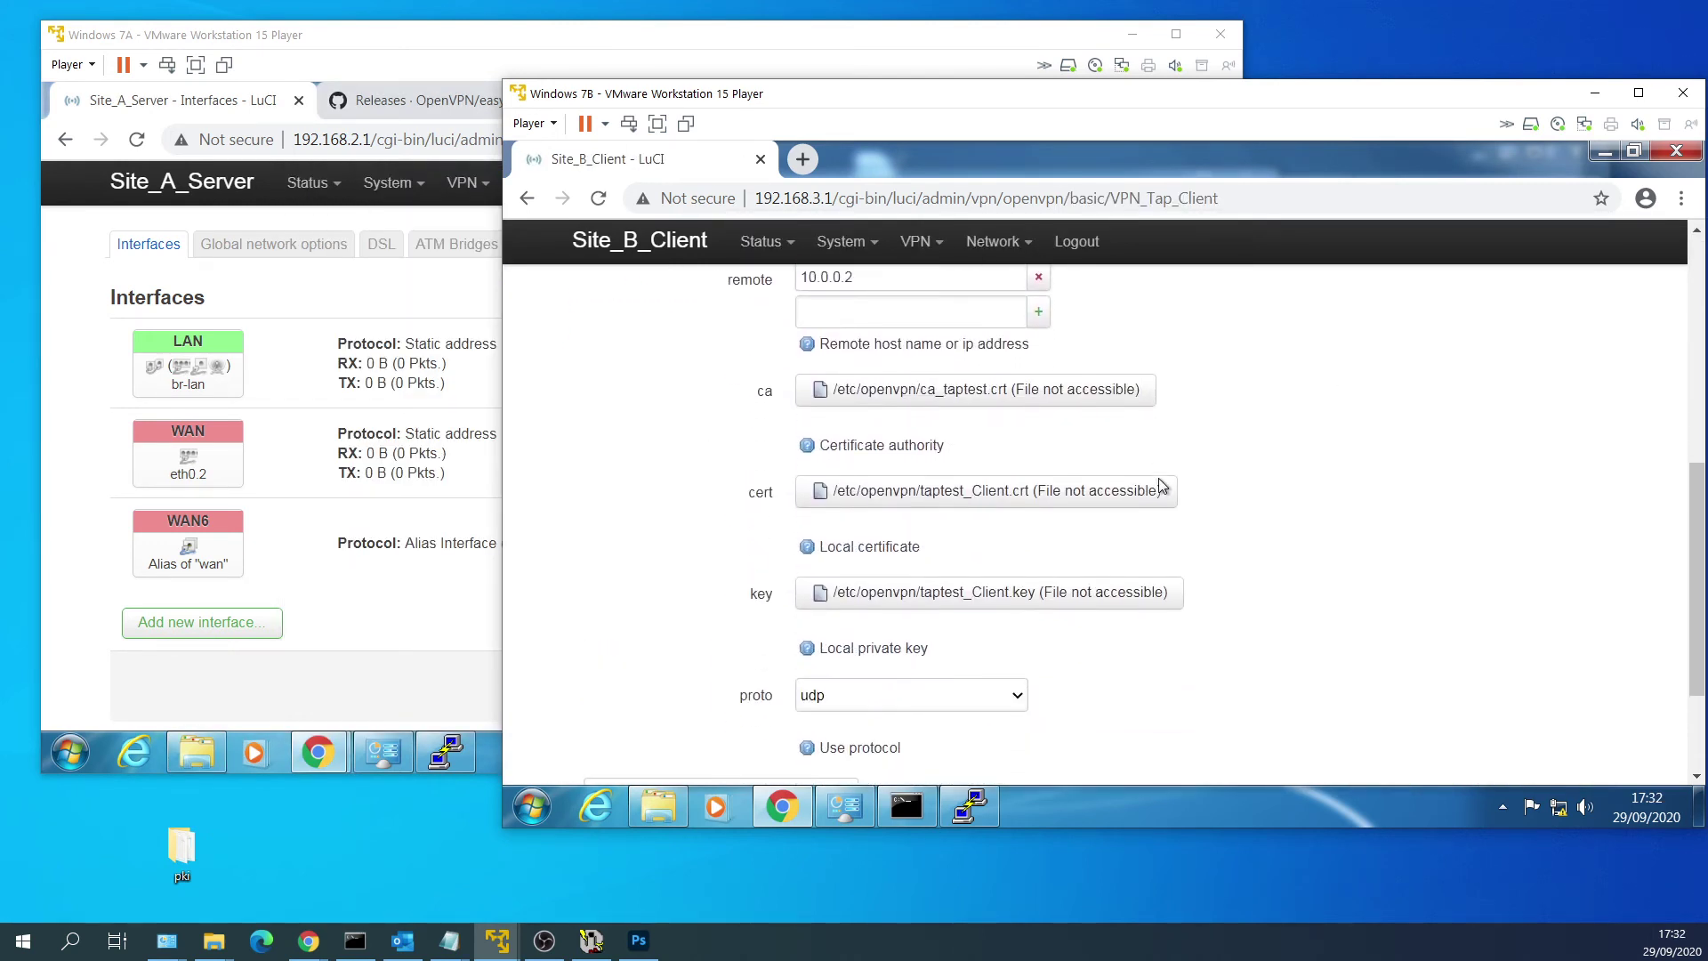
pyautogui.click(1092, 388)
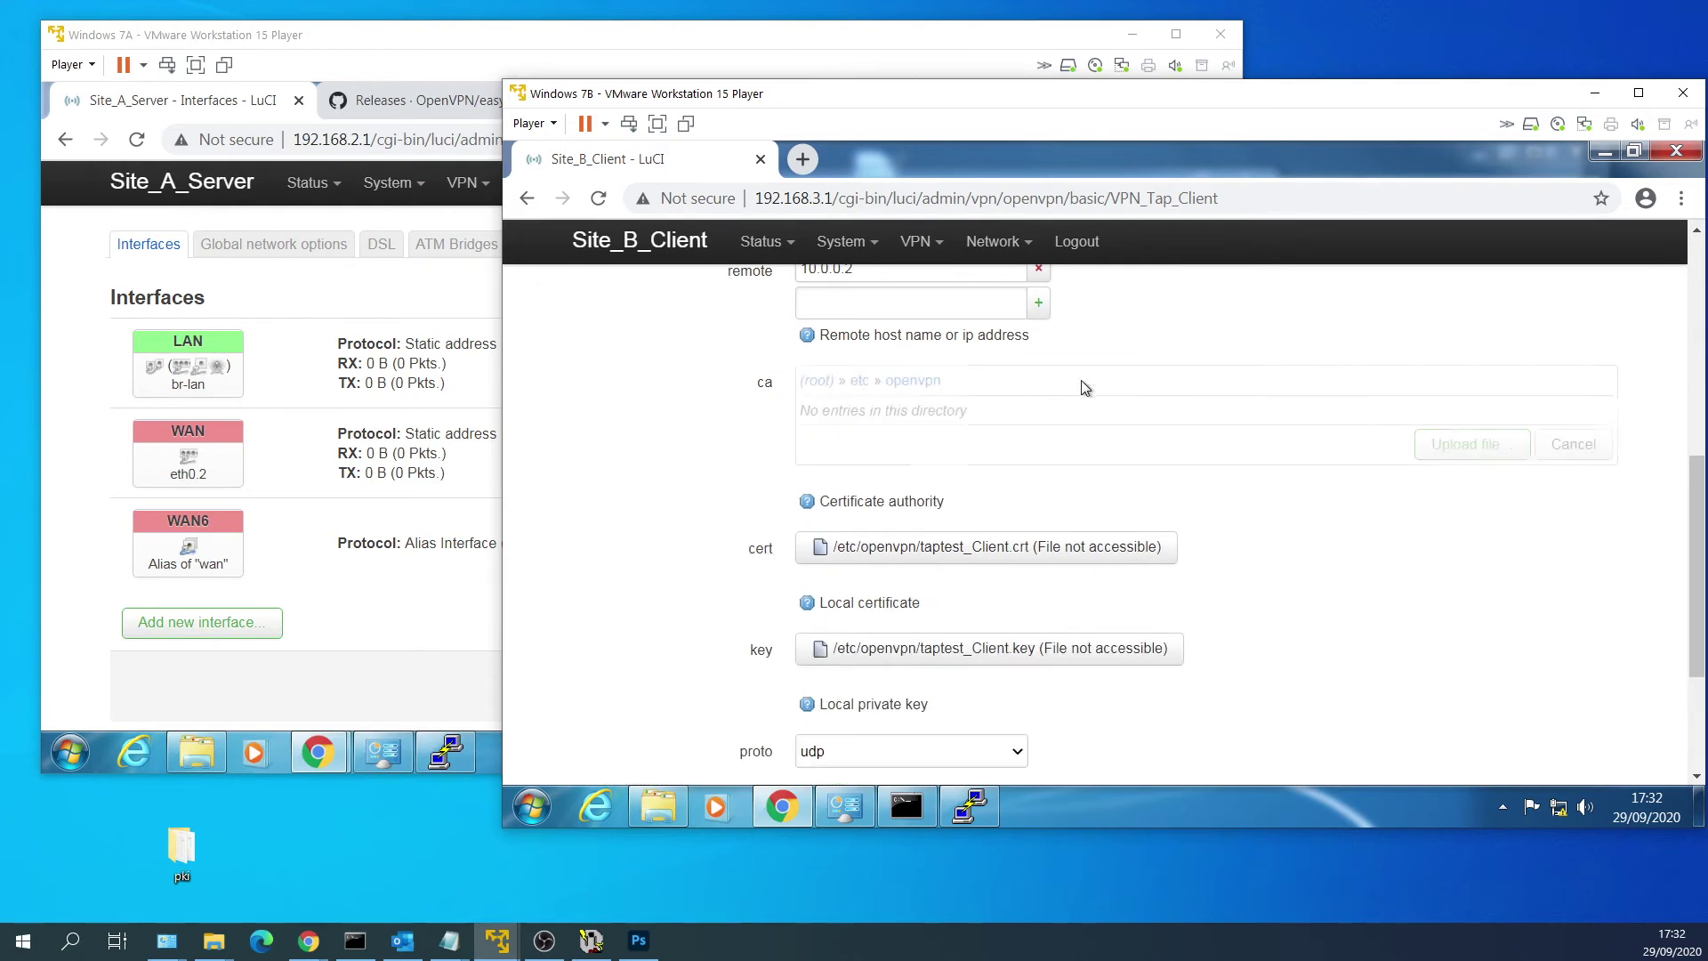
pyautogui.click(1430, 446)
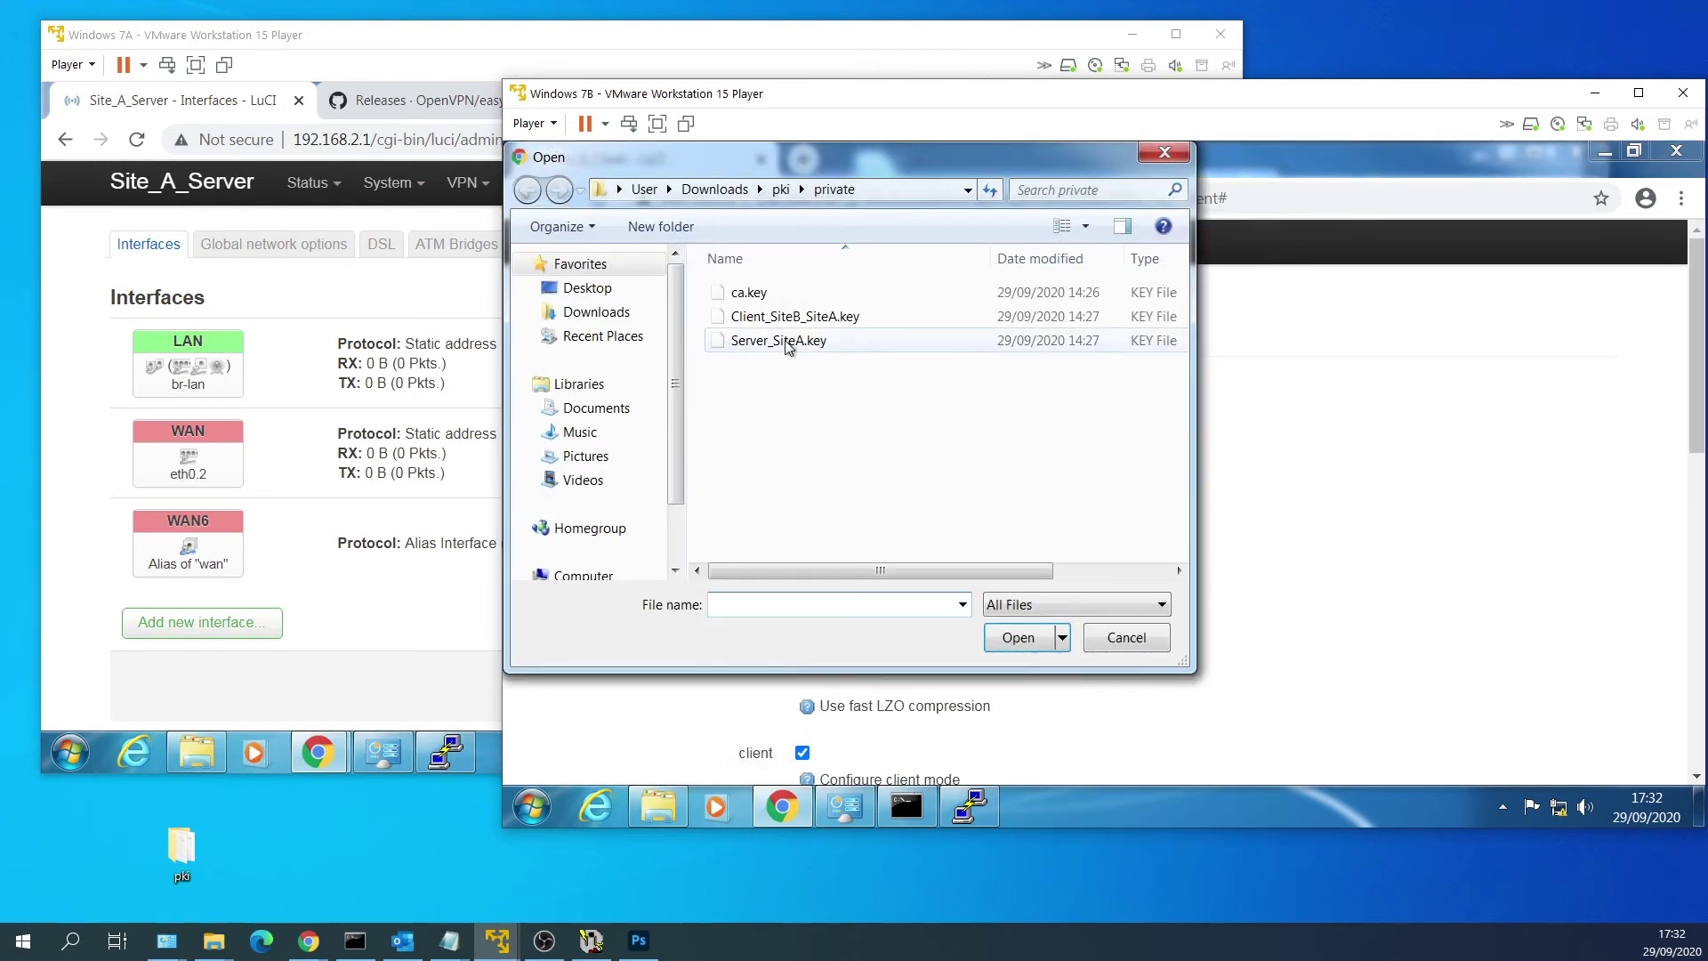
pyautogui.click(774, 190)
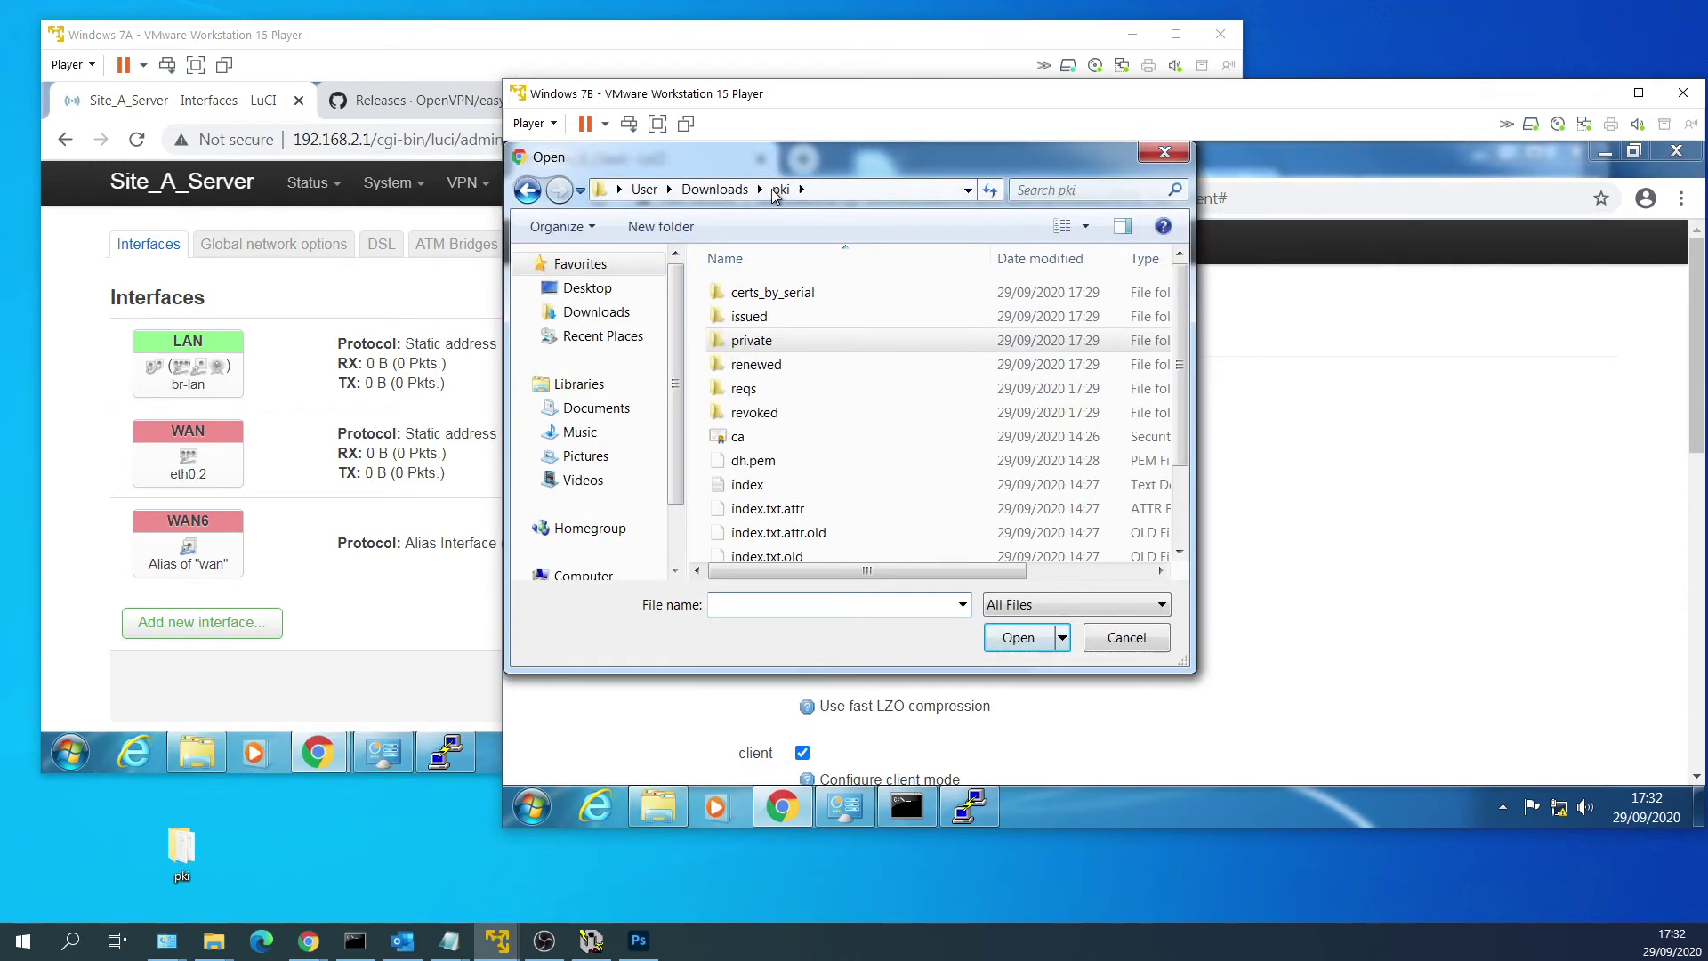
pyautogui.click(714, 188)
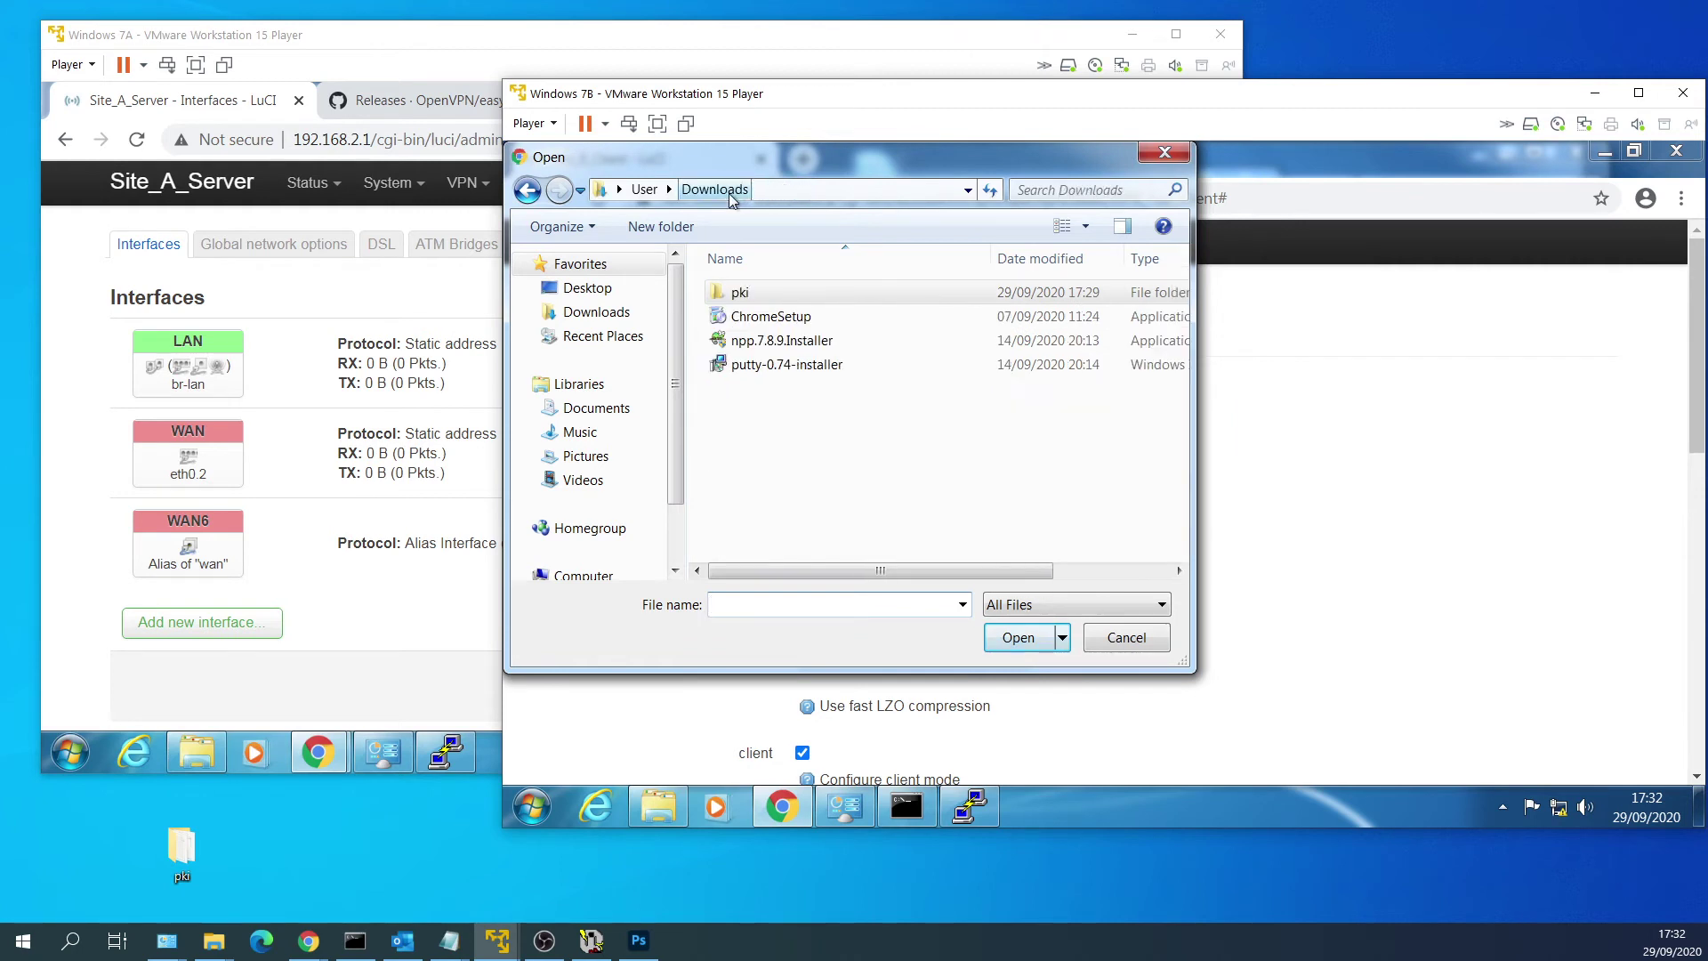
pyautogui.doubleClick(893, 296)
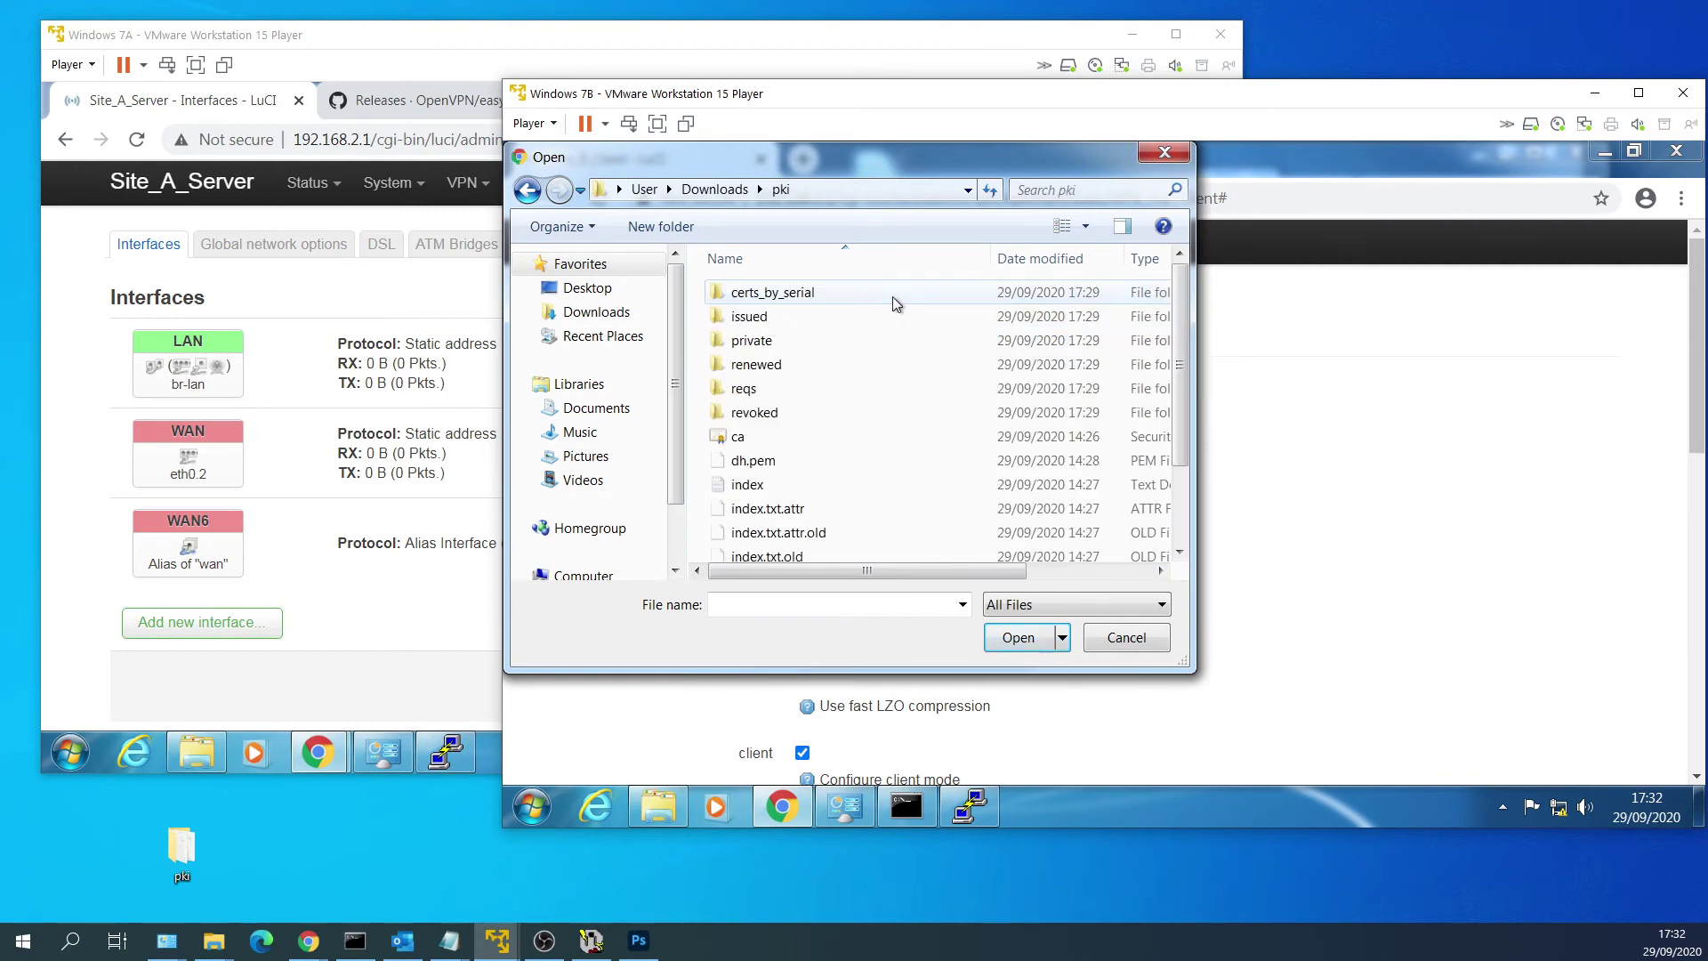
pyautogui.click(901, 436)
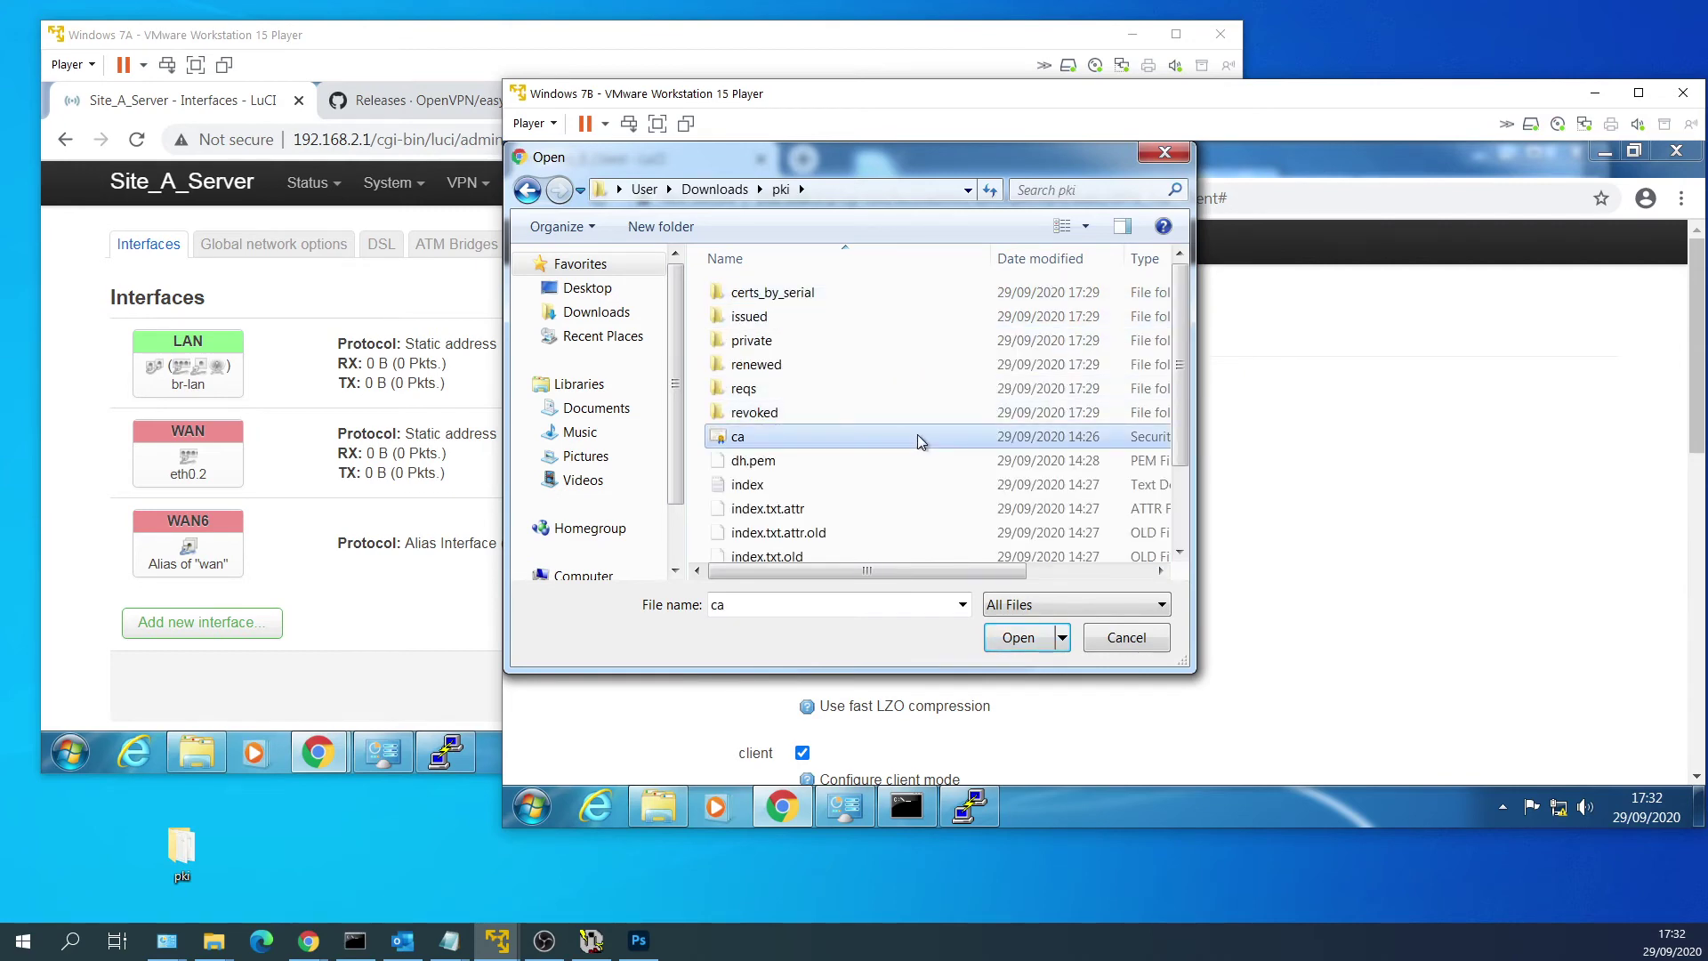
pyautogui.doubleClick(917, 434)
pyautogui.scroll(-5, 1210, 547)
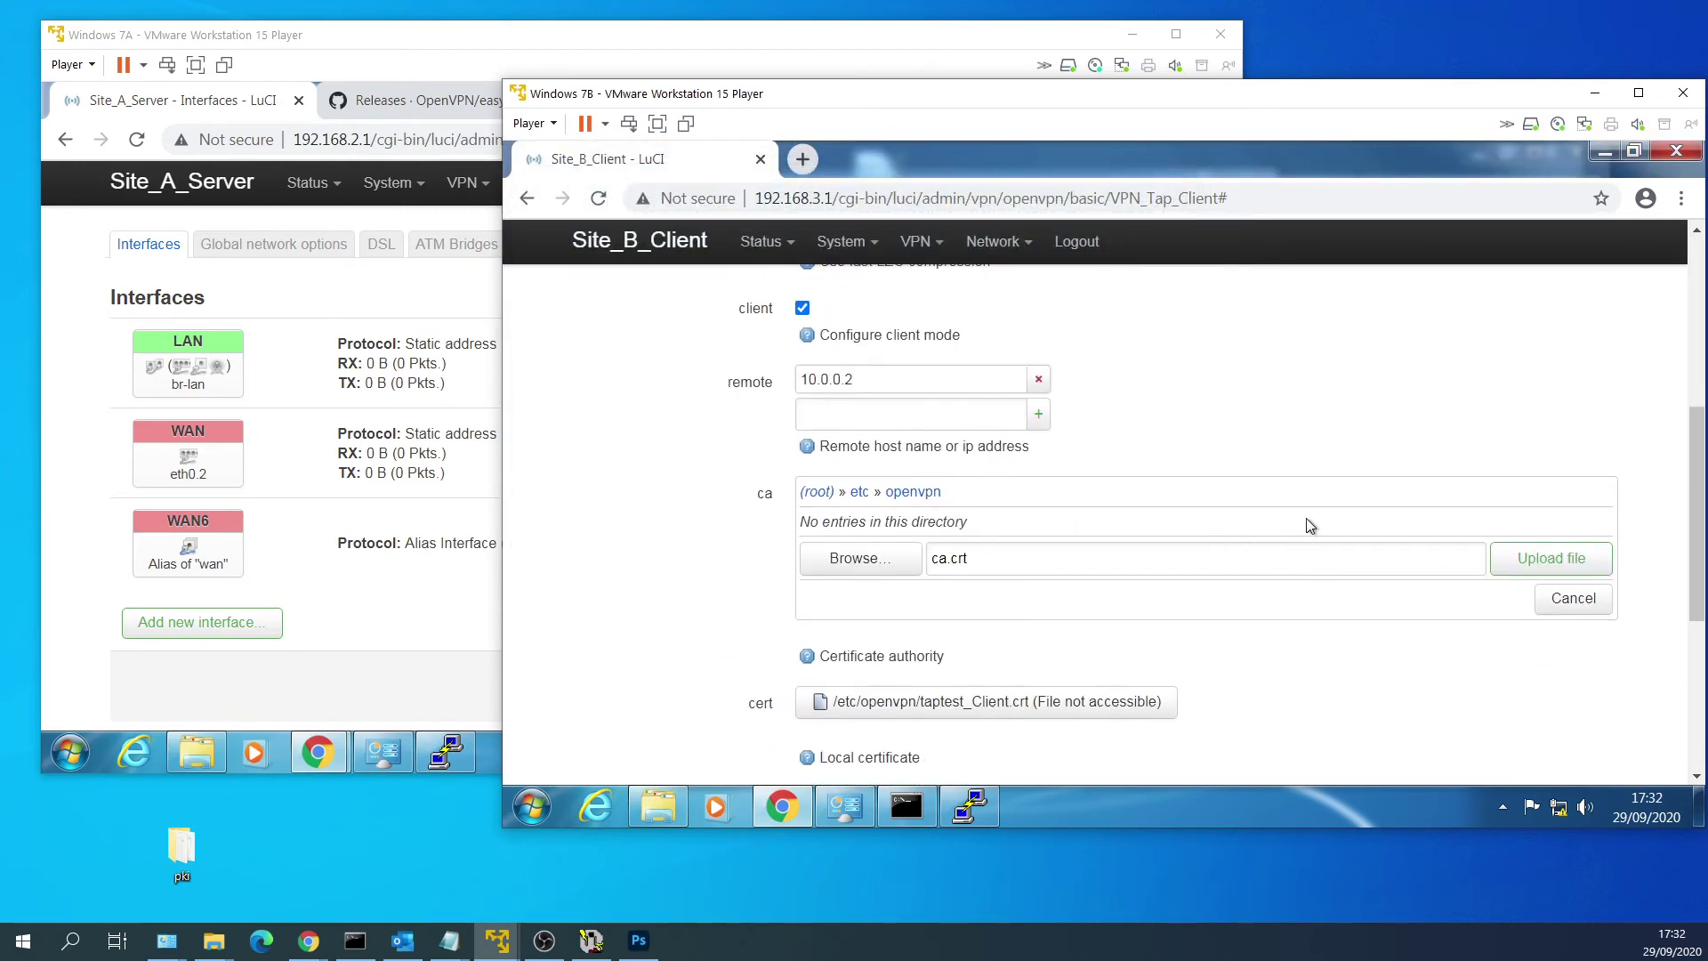
pyautogui.click(1524, 563)
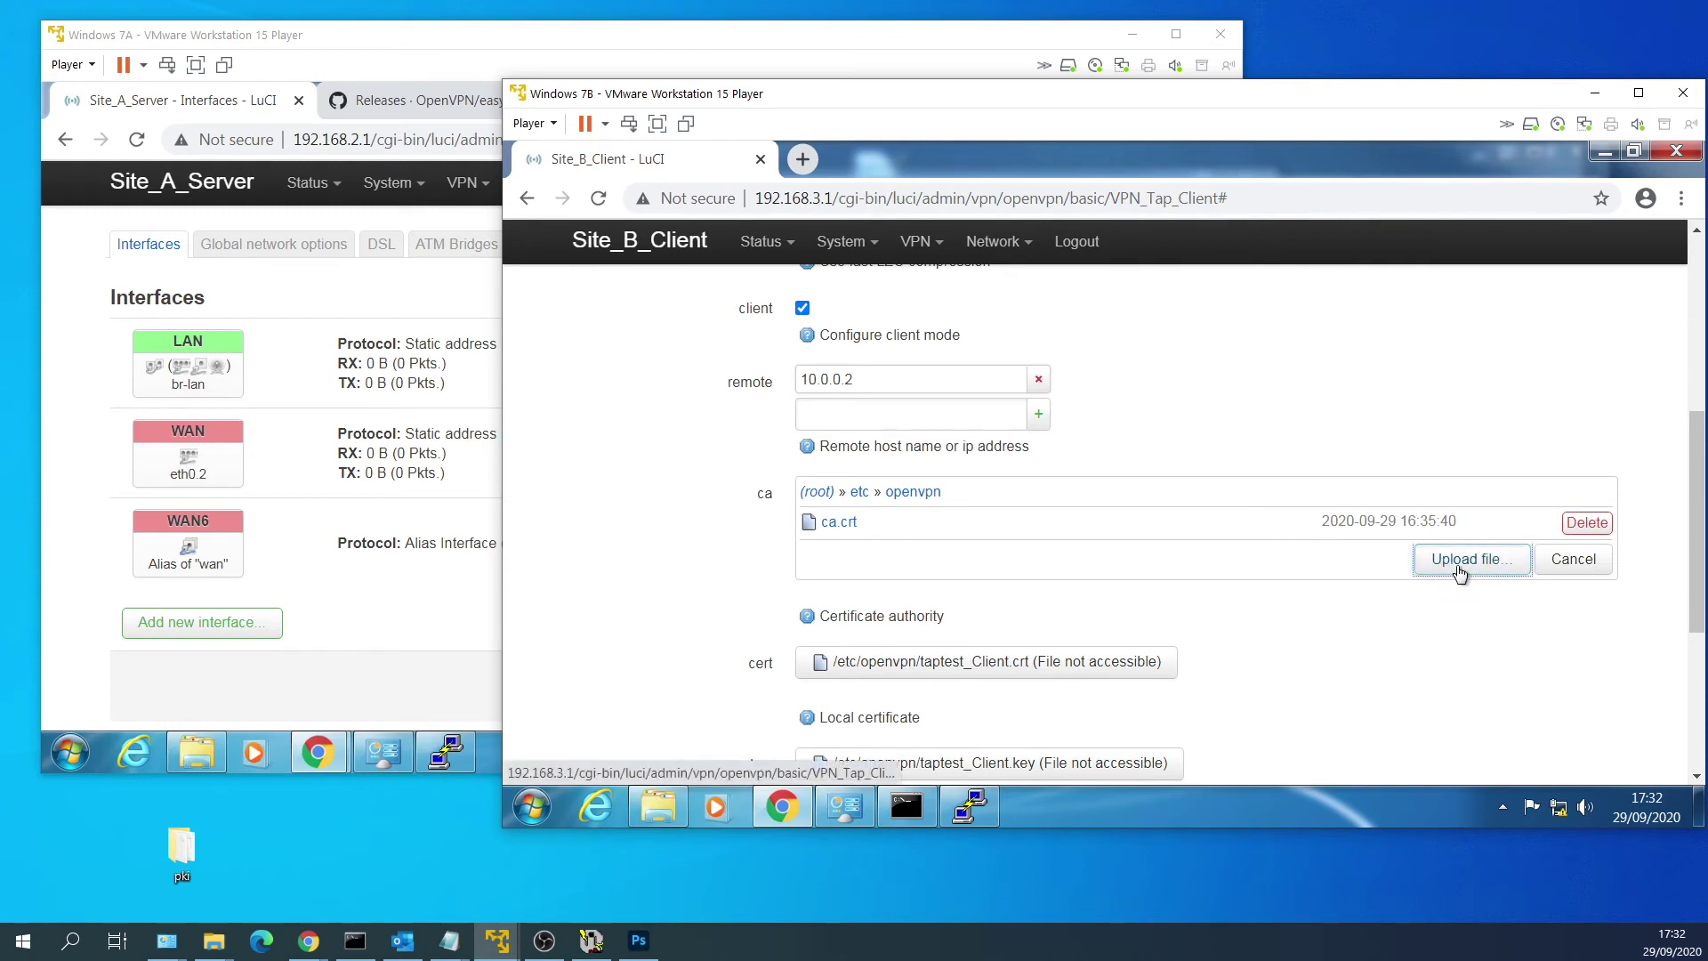
# Upload issued\Client_SiteB_SiteA.crt to /etc/openvpn on the router.
pyautogui.click(1460, 569)
pyautogui.doubleClick(846, 317)
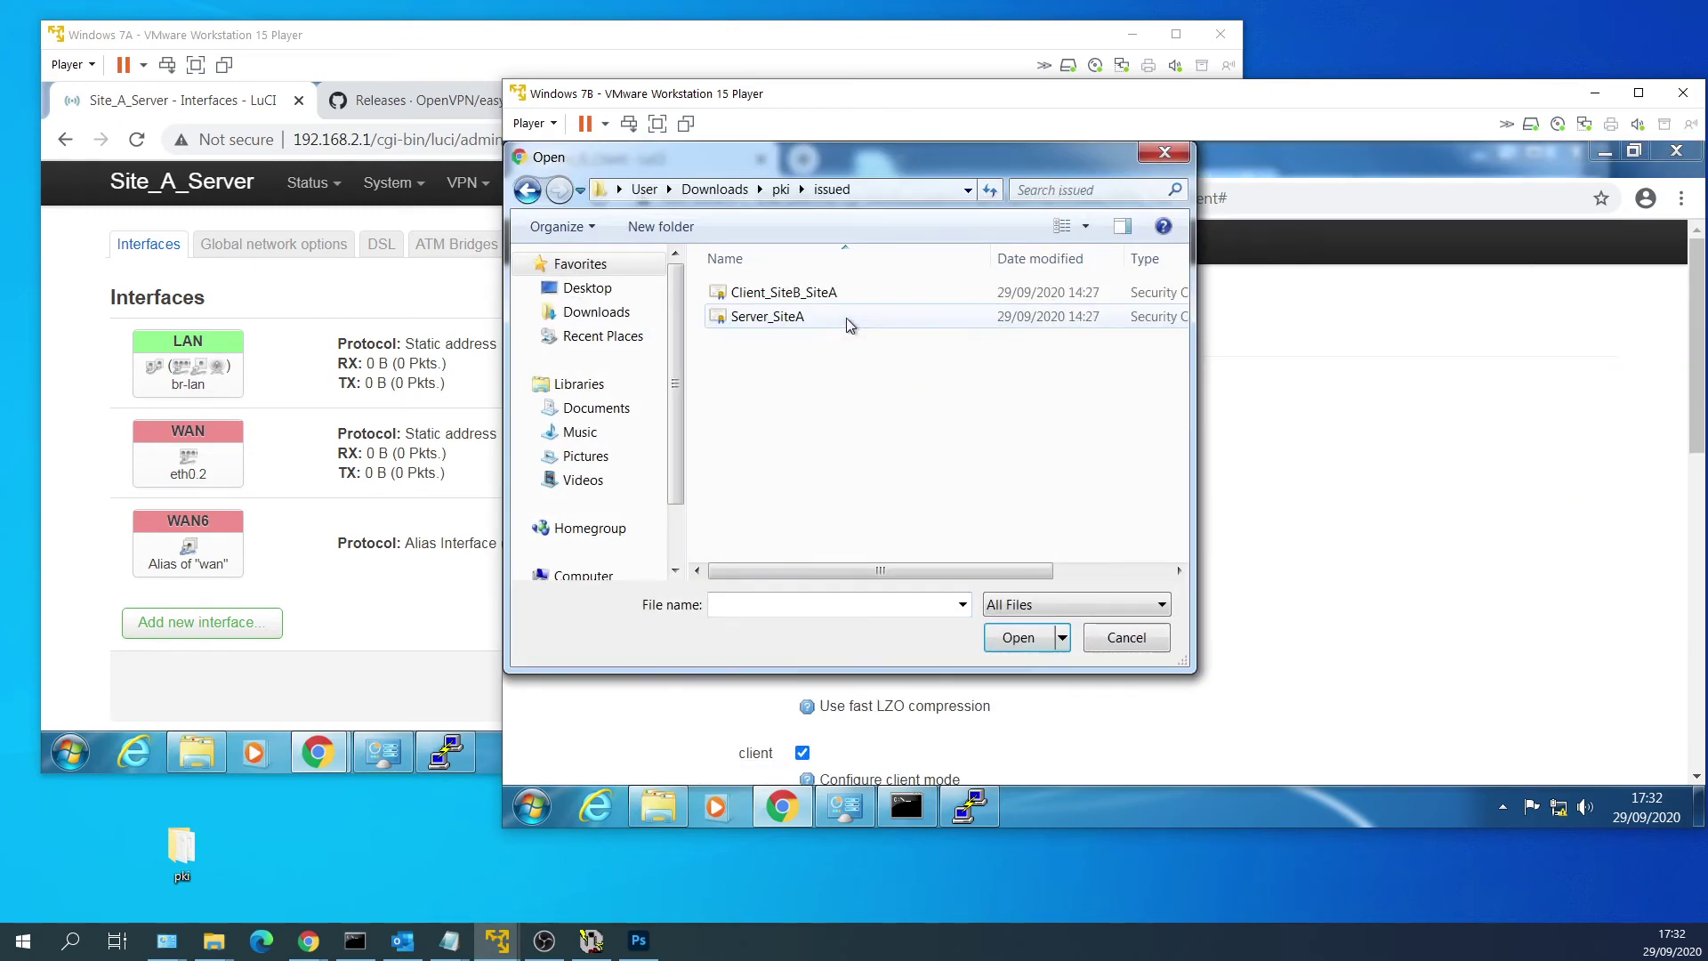
pyautogui.click(856, 293)
pyautogui.doubleClick(868, 290)
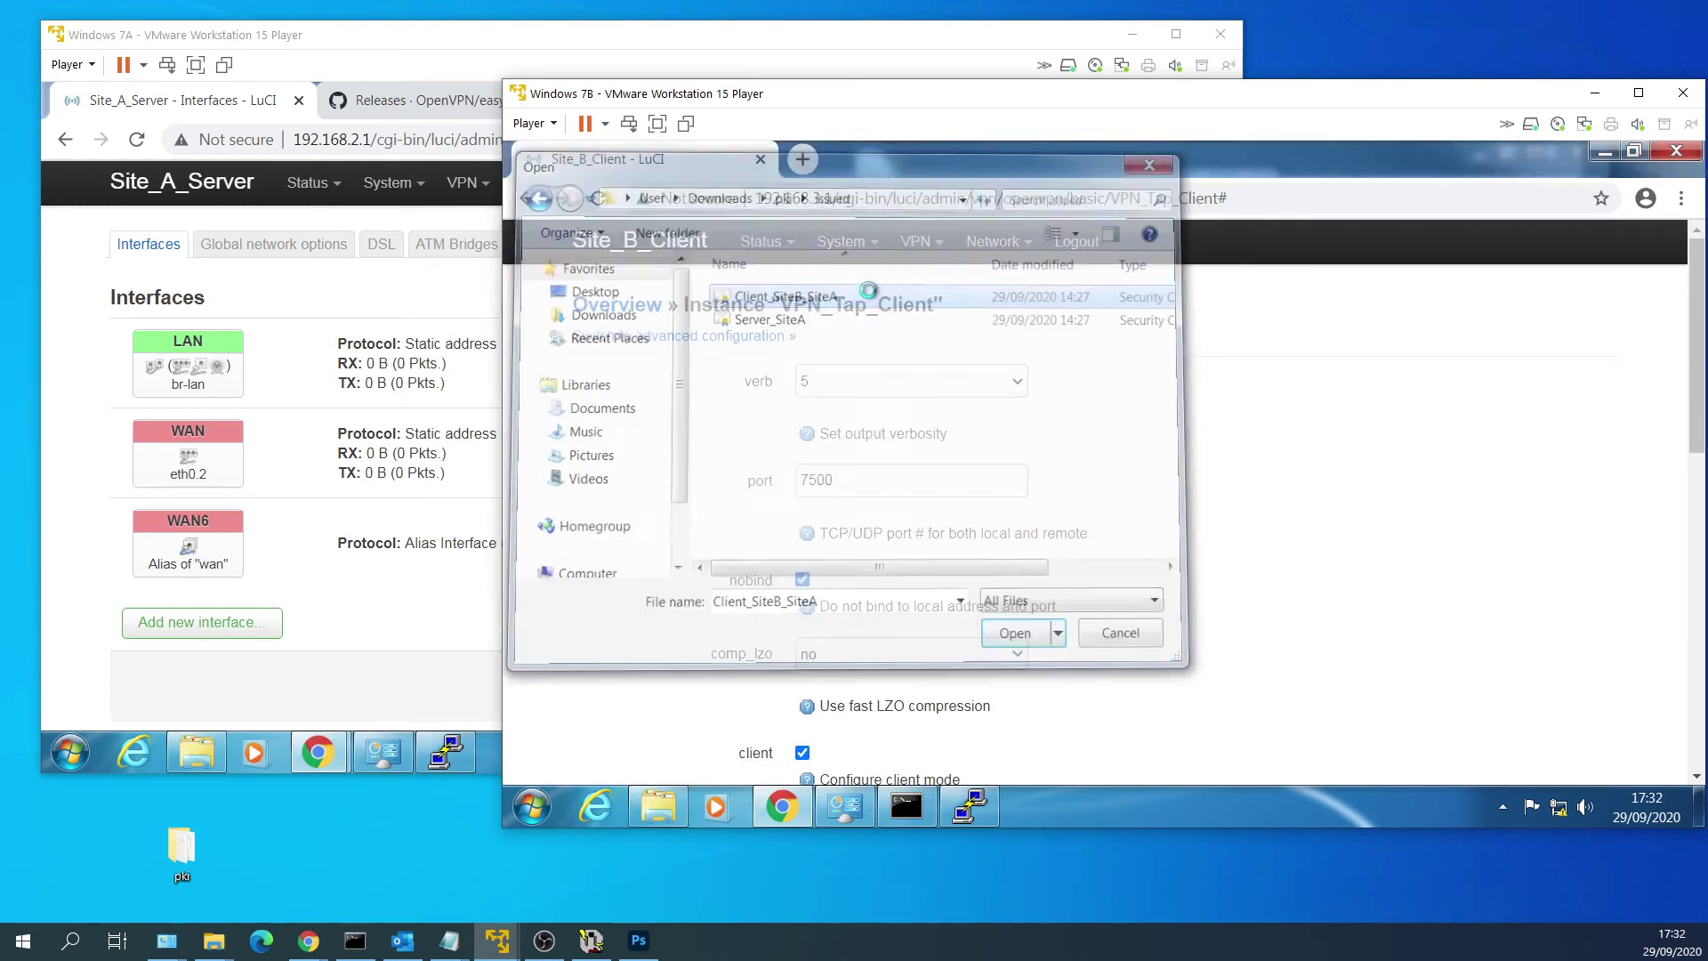
pyautogui.scroll(-5, 1264, 498)
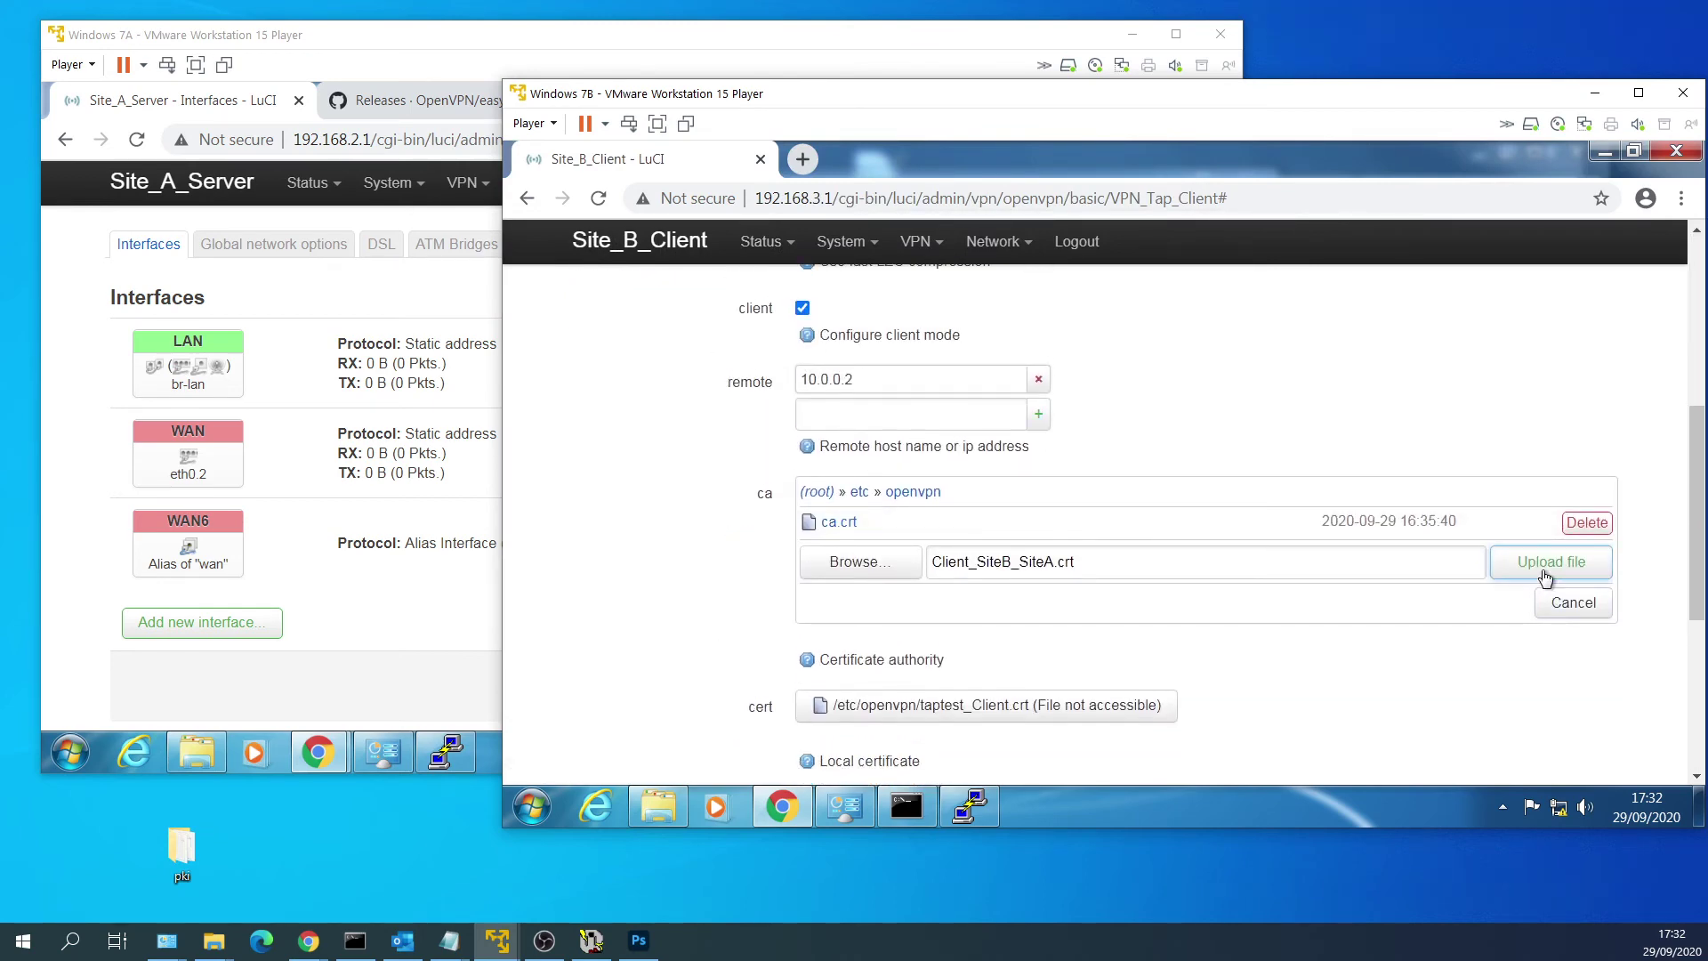
pyautogui.click(1547, 572)
# Upload private\Client_SiteB_SiteA.key to /etc/openvpn on the router.
pyautogui.click(1469, 584)
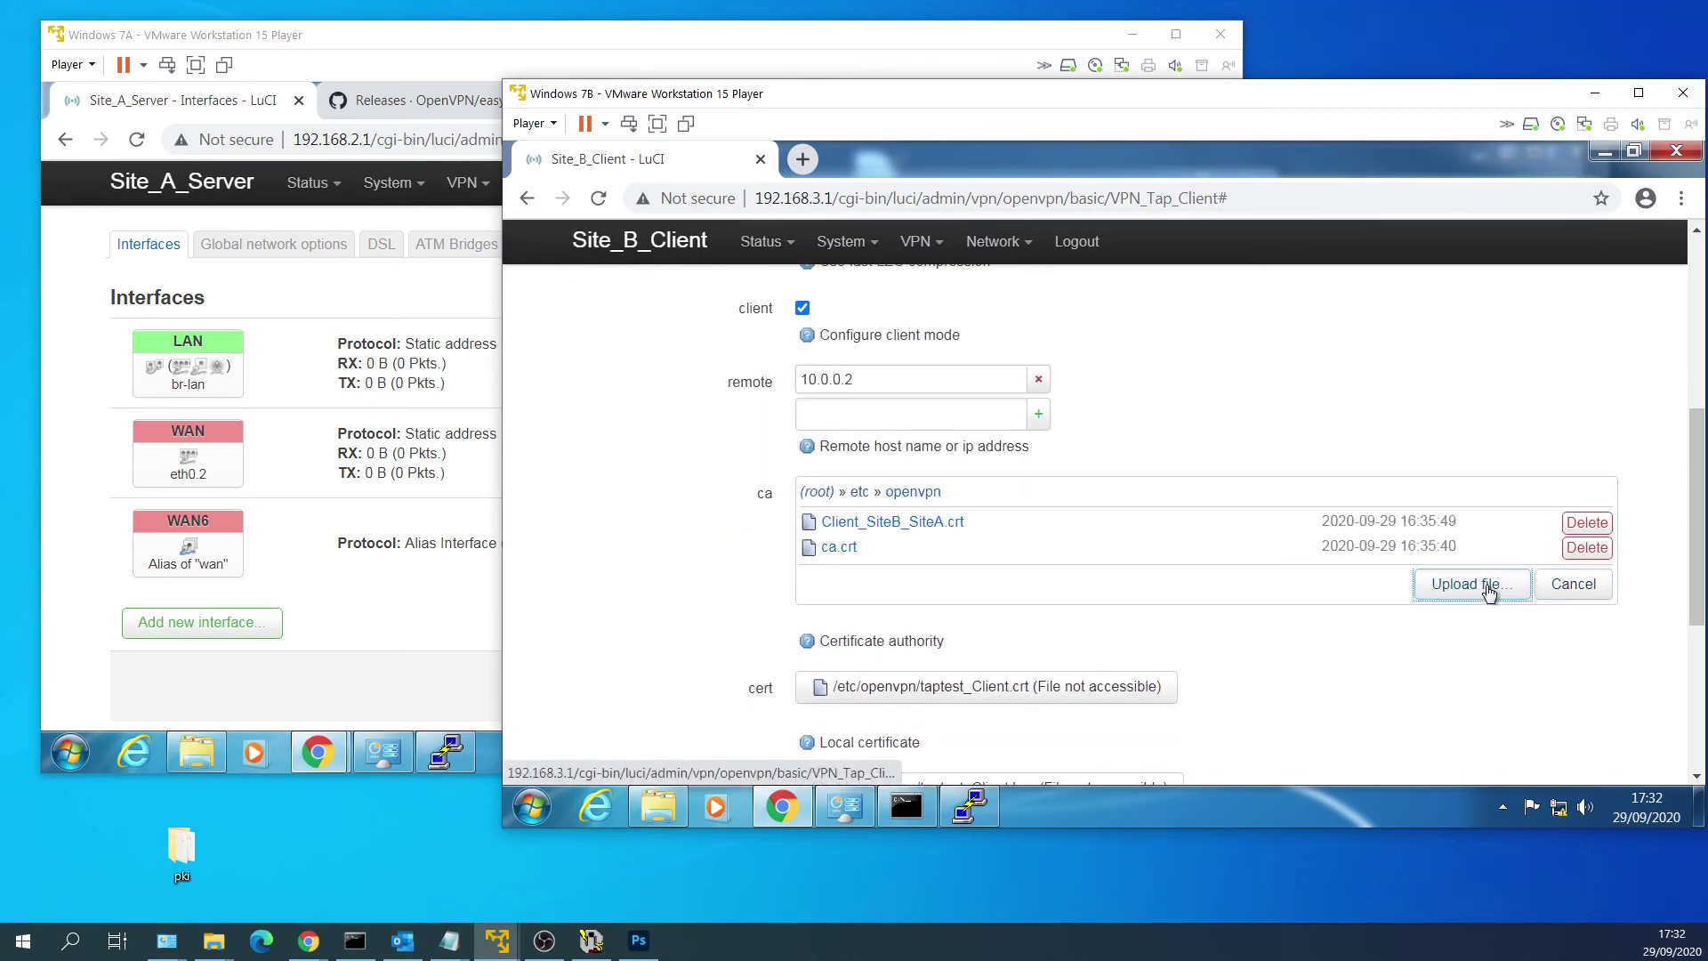
pyautogui.click(781, 190)
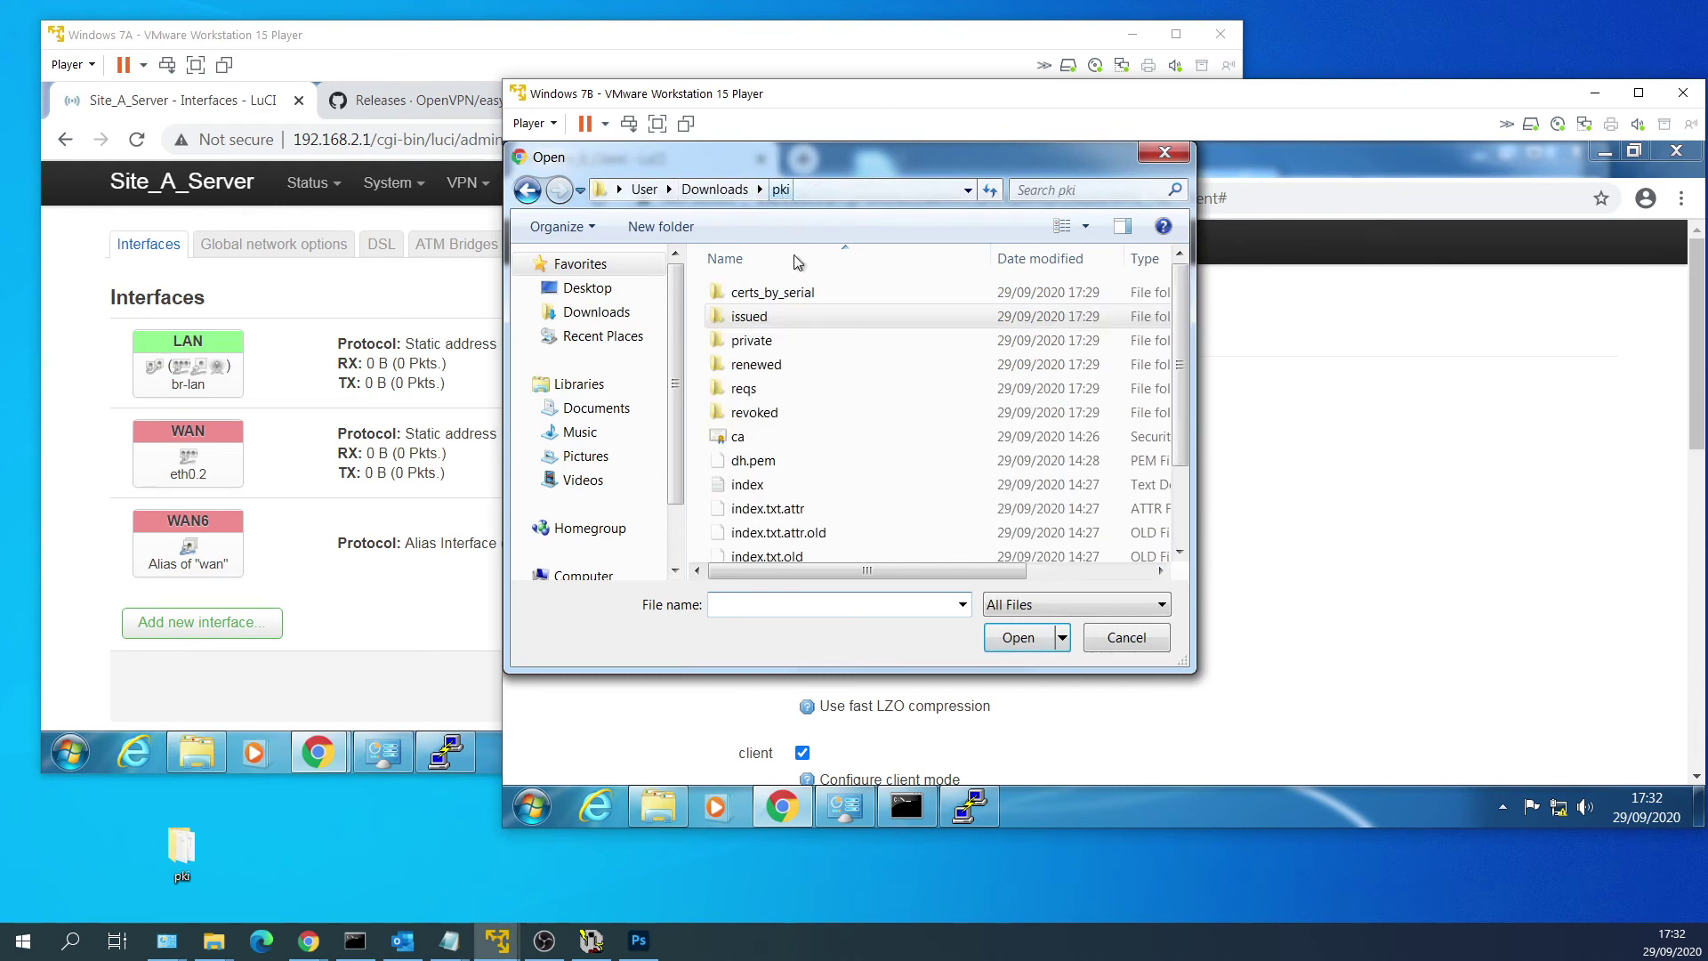
pyautogui.doubleClick(849, 340)
pyautogui.click(895, 318)
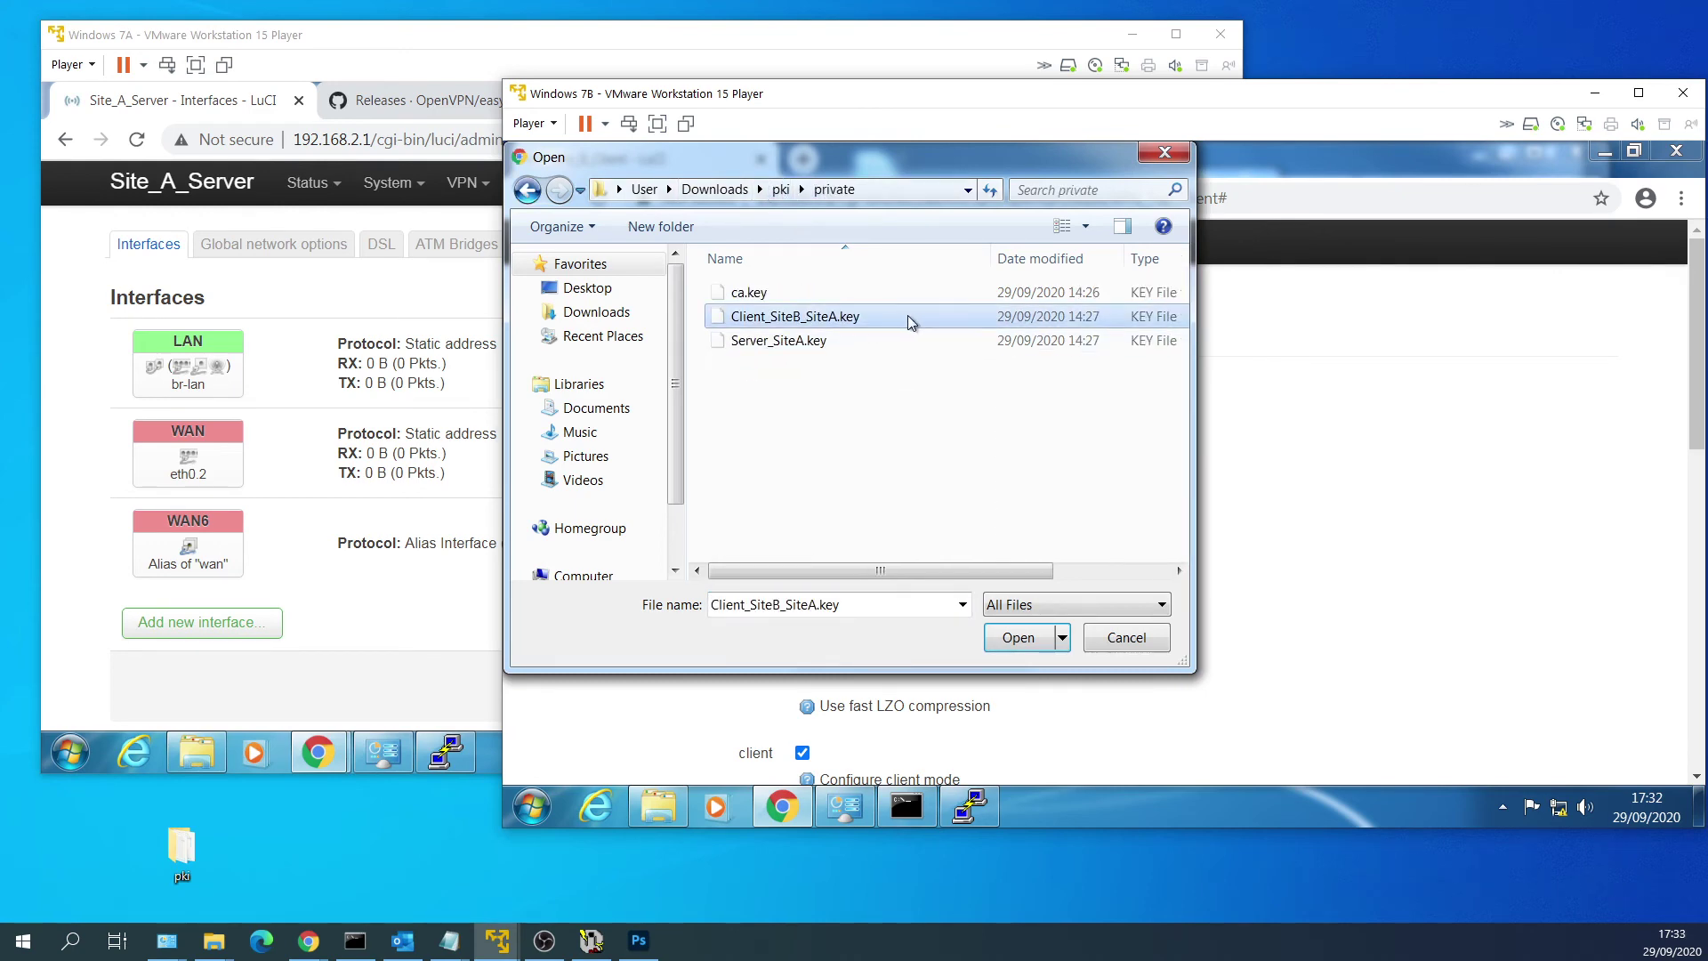
pyautogui.doubleClick(909, 320)
pyautogui.scroll(-5, 1317, 533)
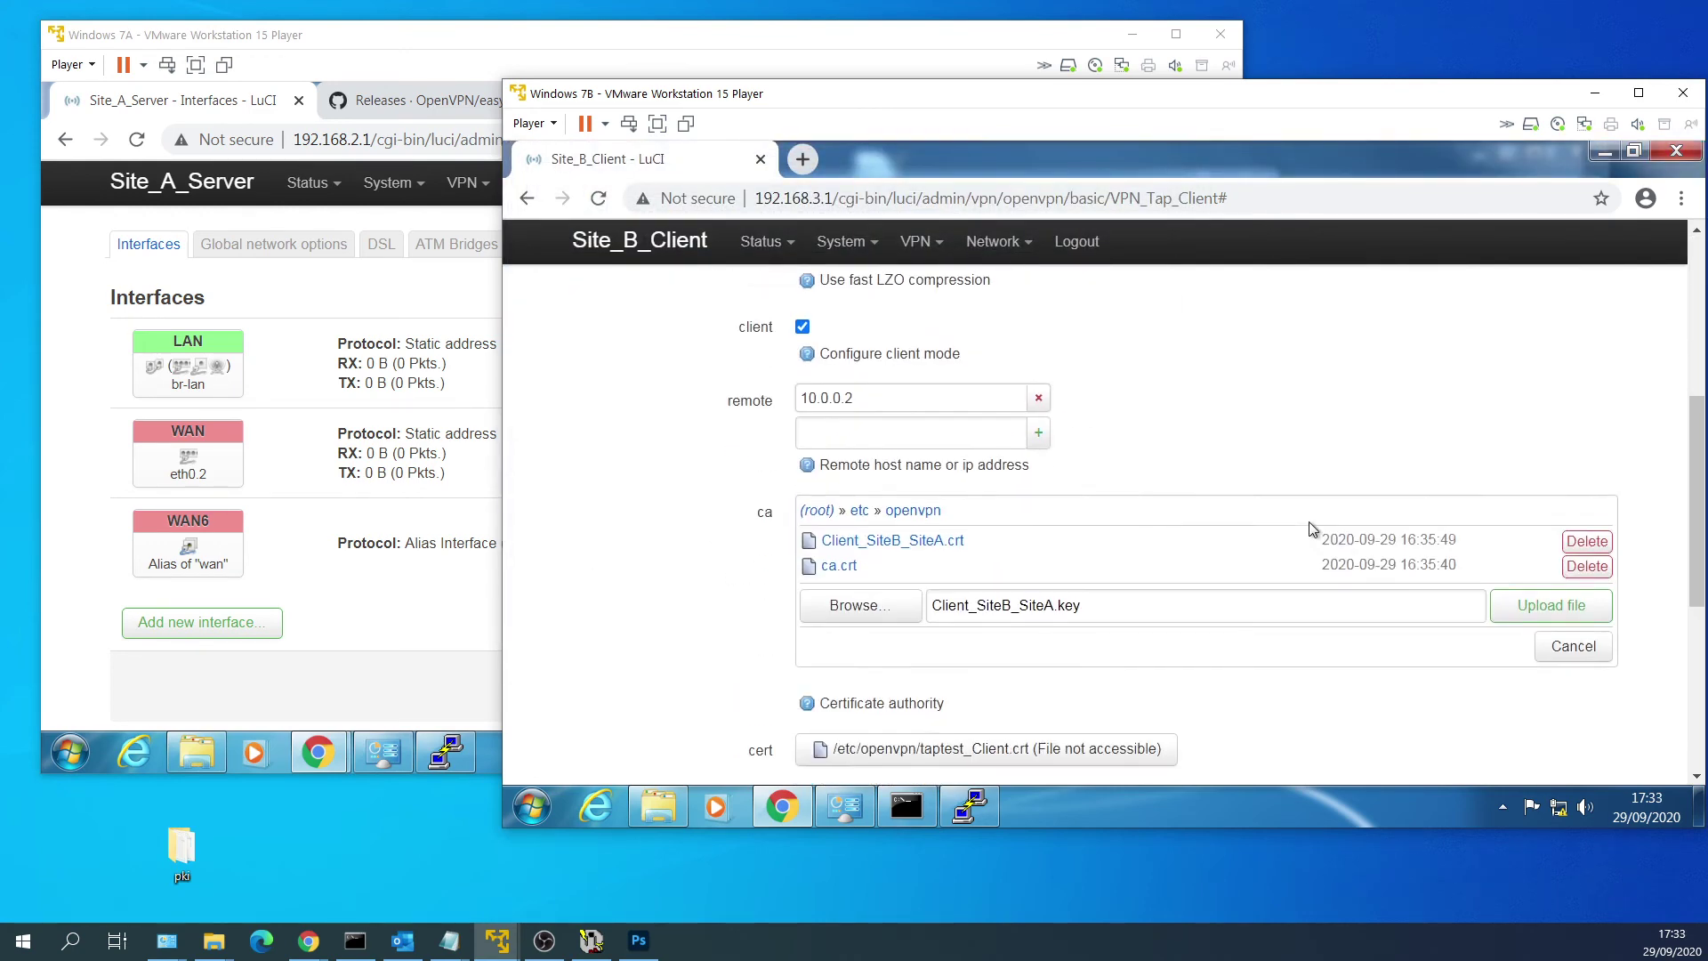
pyautogui.click(1570, 602)
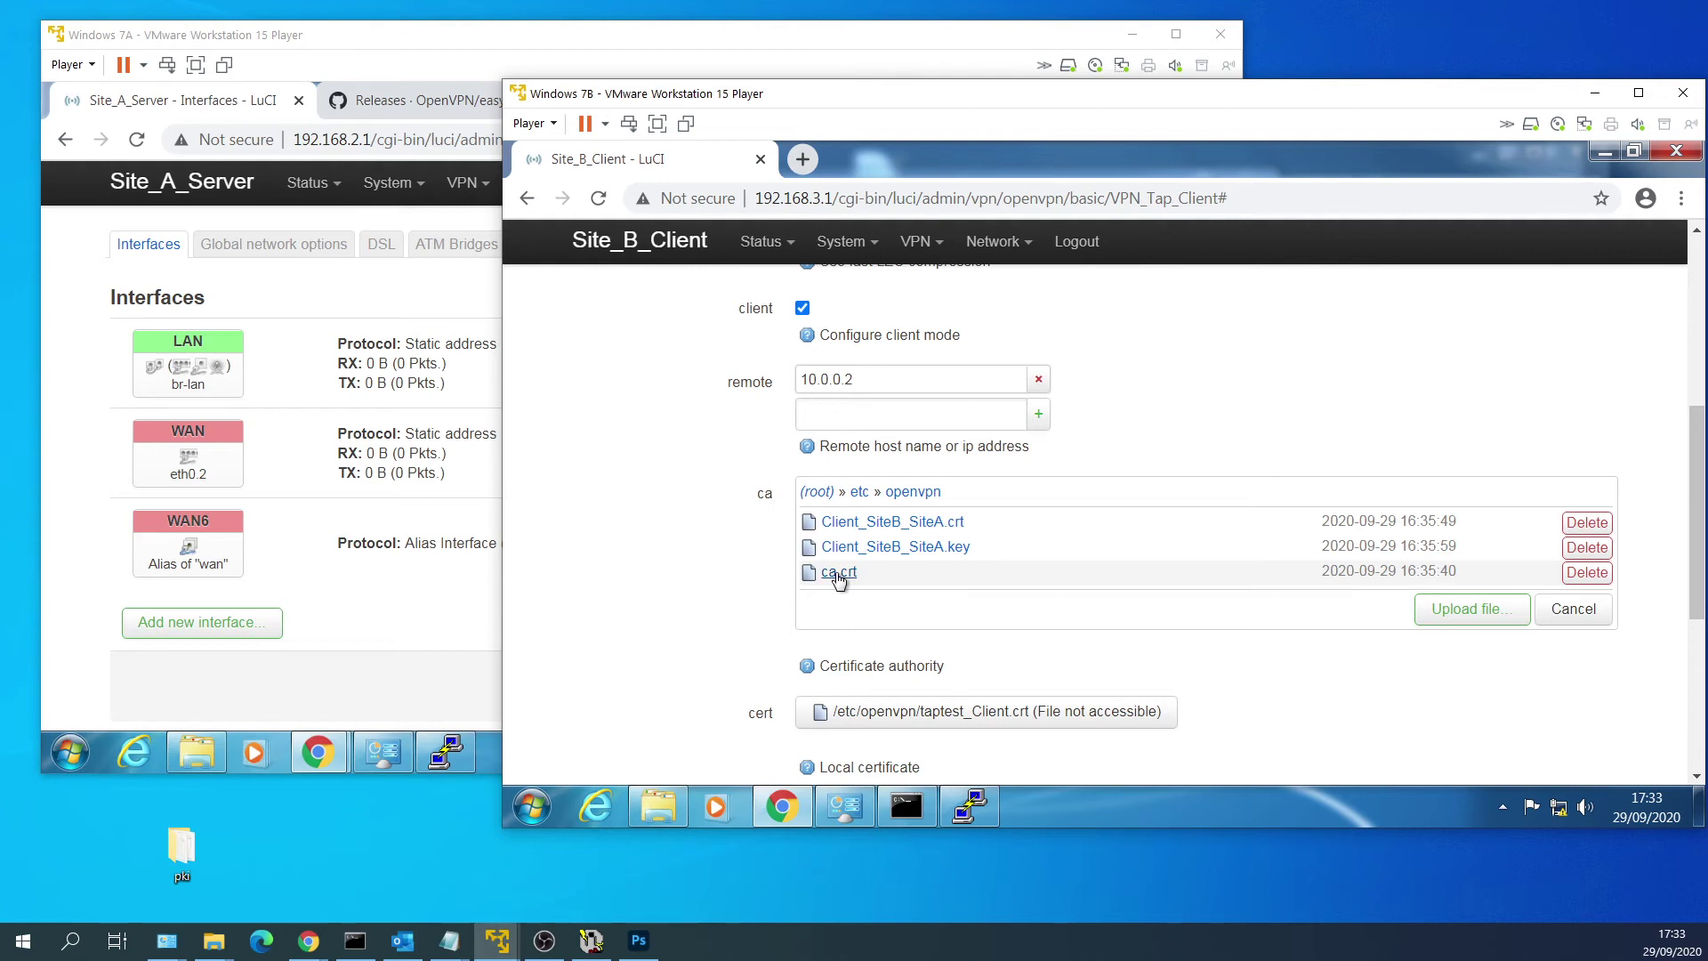
# Point VPN_Tap_Client's ca, cert and key settings to ca.crt, Client_SiteB_SiteA.crt and Client_SiteB_SiteA.key.
pyautogui.click(838, 573)
pyautogui.scroll(-6, 1094, 534)
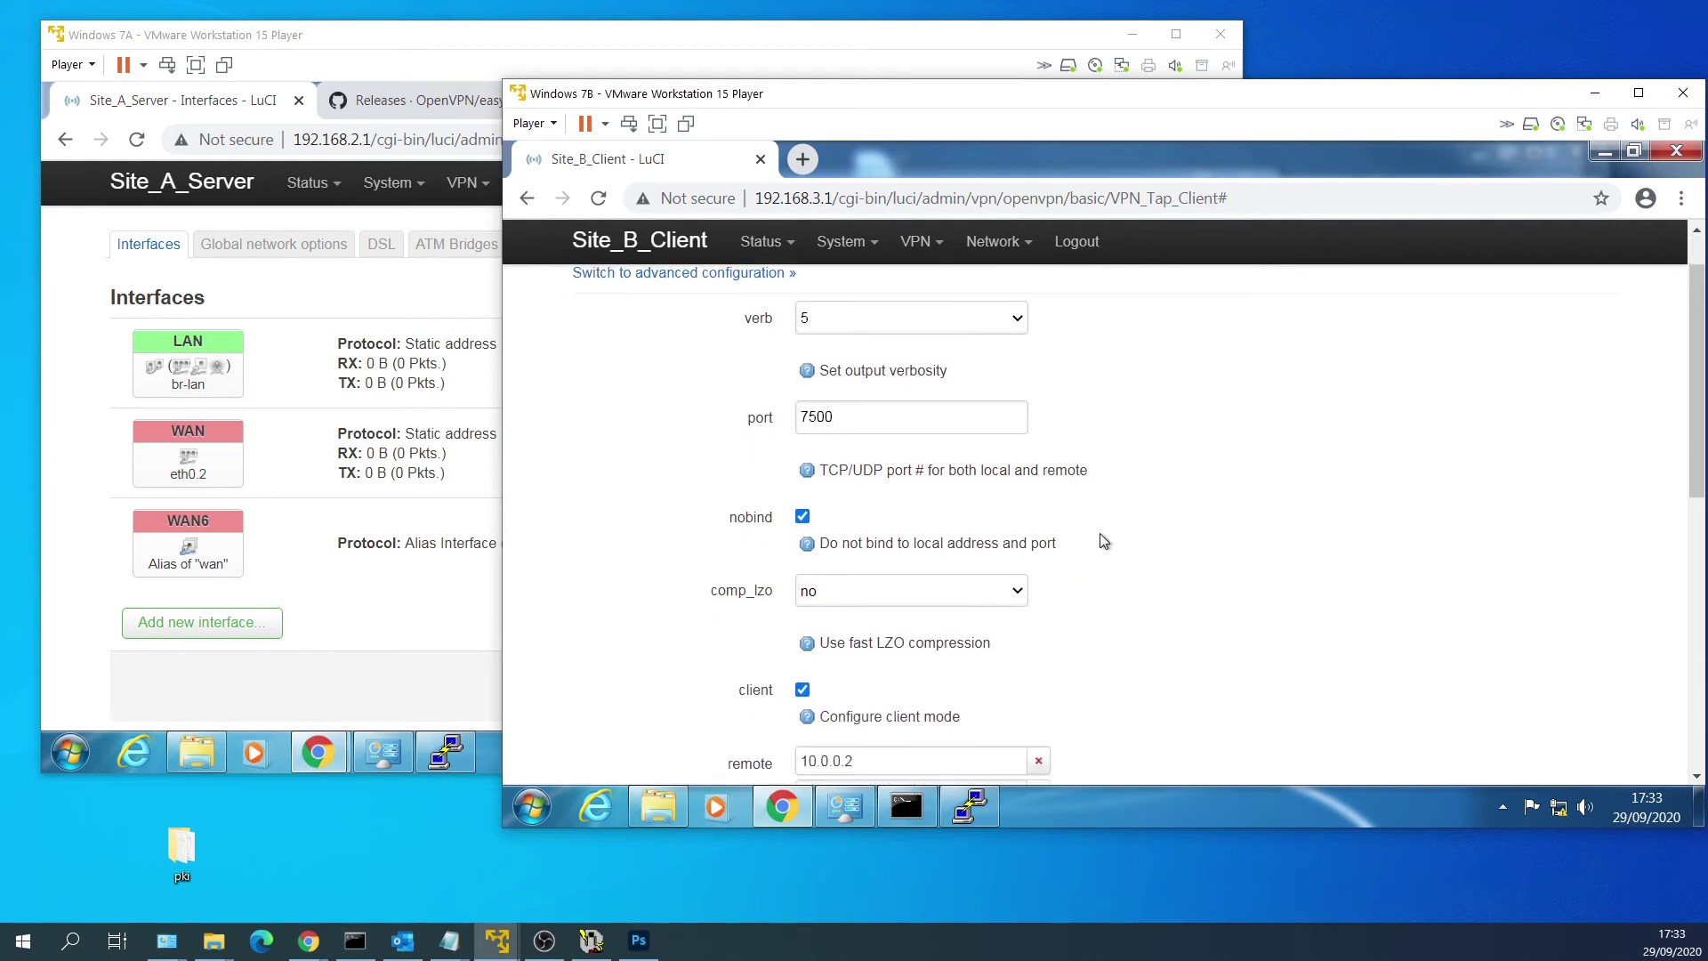
pyautogui.click(1065, 483)
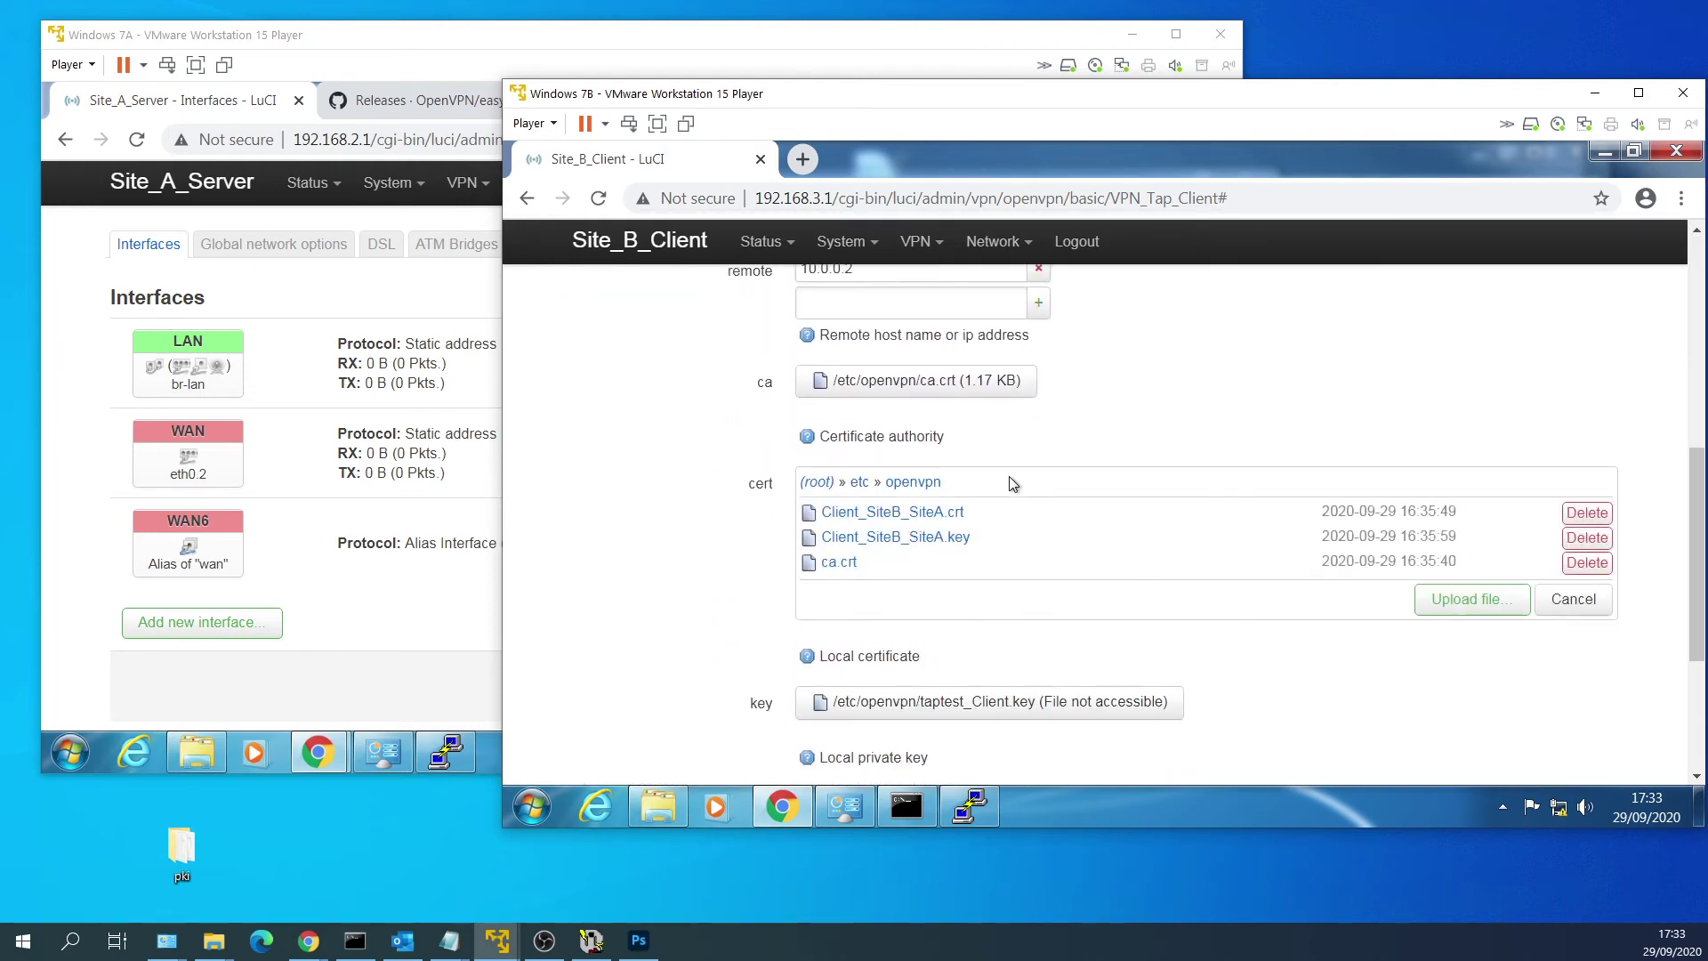
pyautogui.click(926, 516)
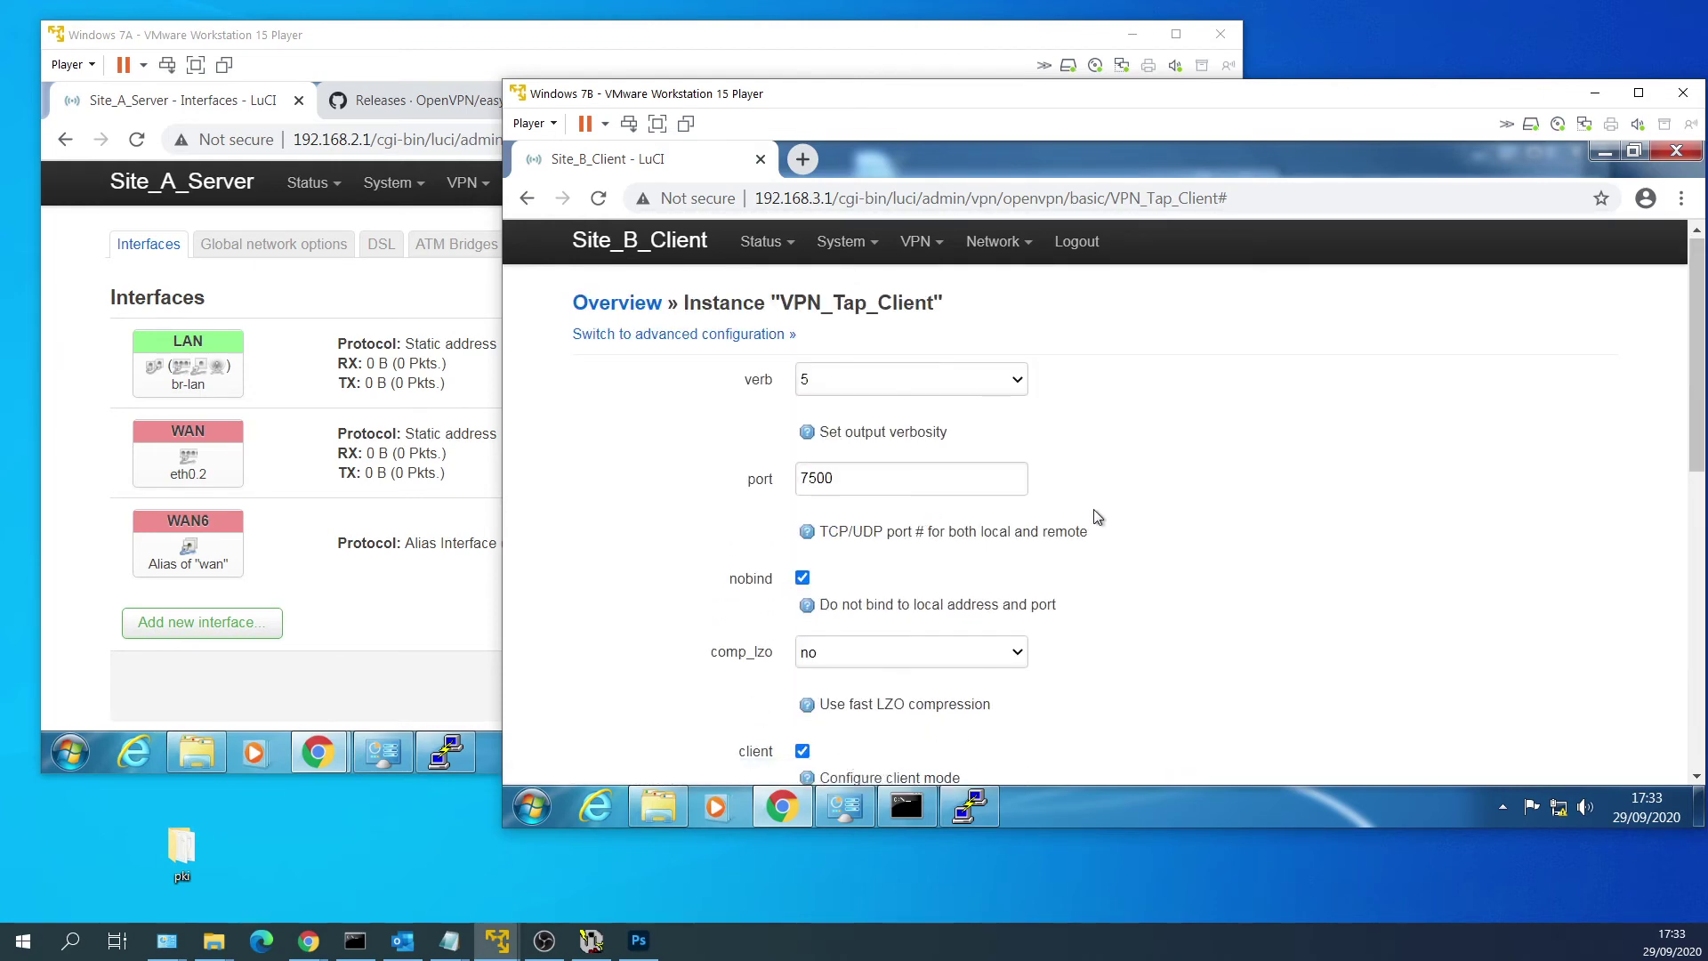
pyautogui.scroll(-6, 1094, 514)
pyautogui.click(1085, 583)
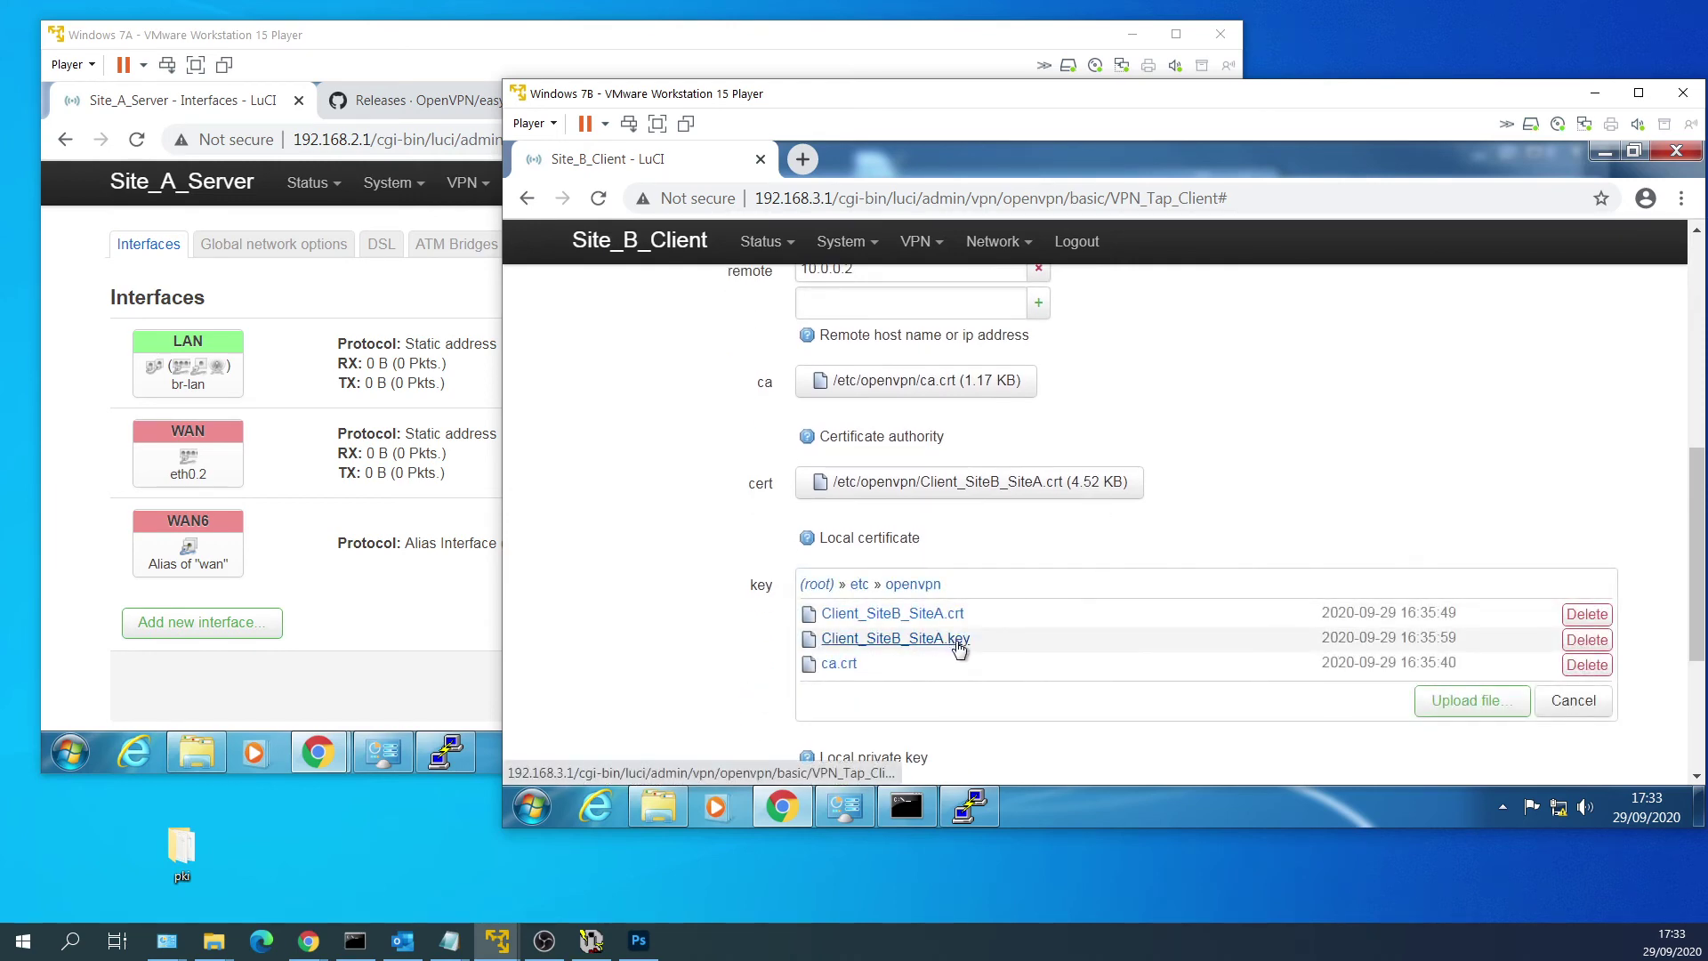
pyautogui.click(953, 641)
# Save and apply VPN_Tap_Client, then return to the OpenVPN instances list.
pyautogui.scroll(-5, 1156, 524)
pyautogui.scroll(-4, 1167, 521)
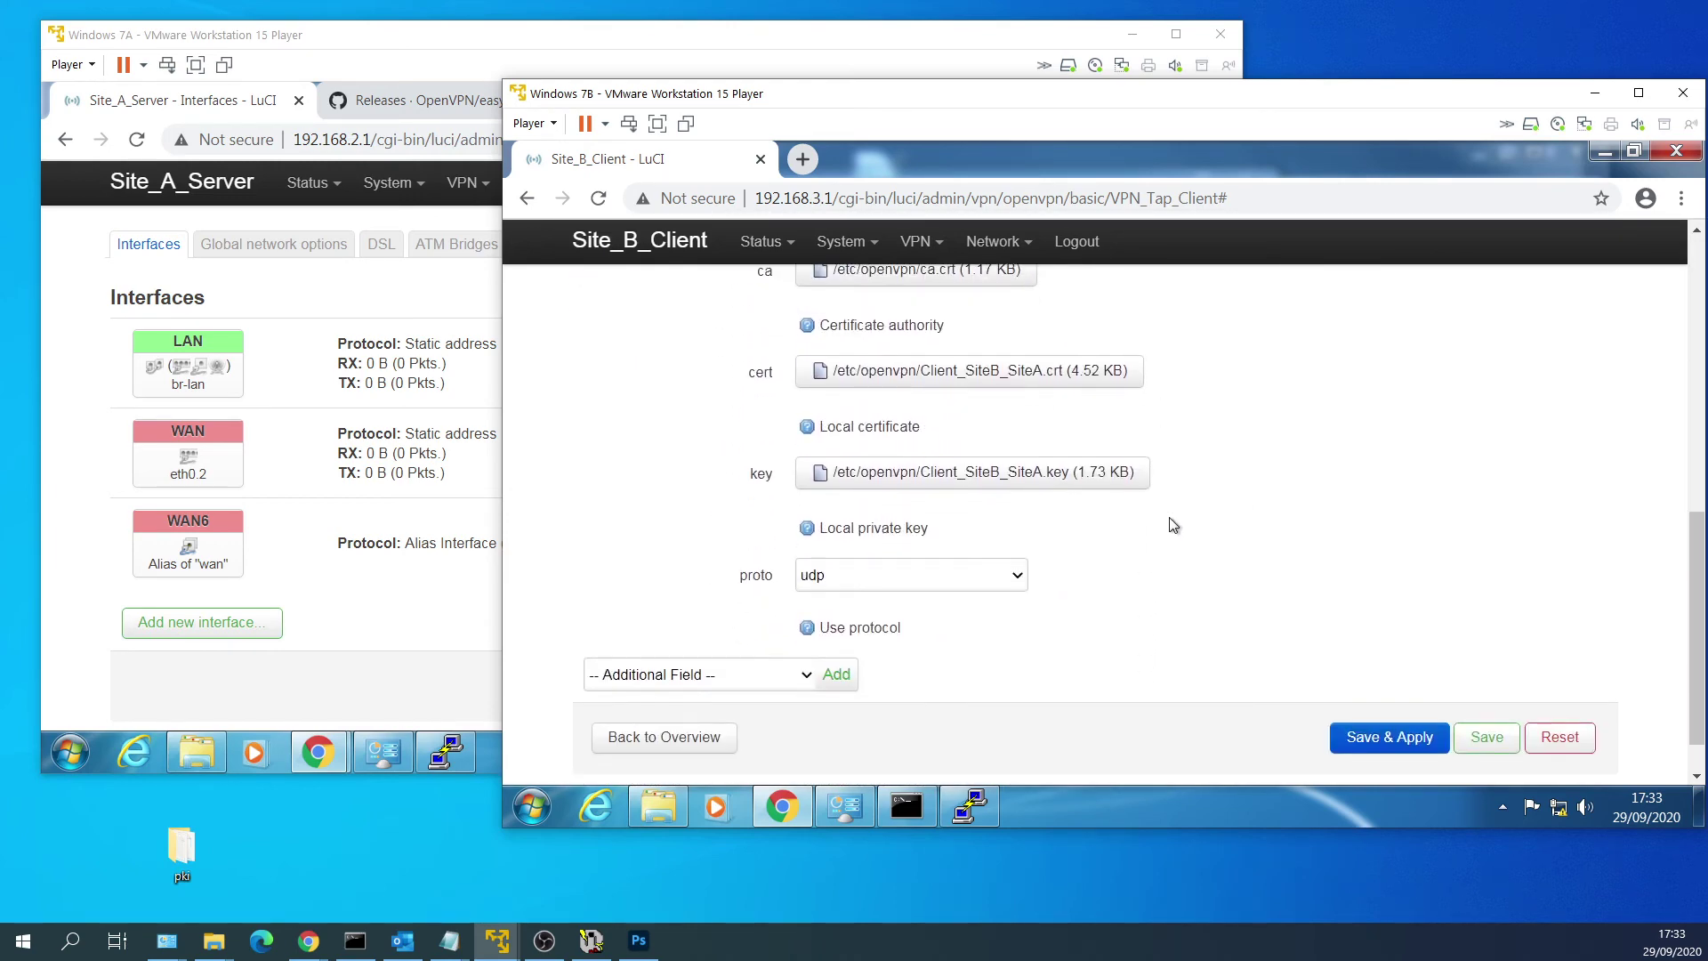
pyautogui.click(1349, 740)
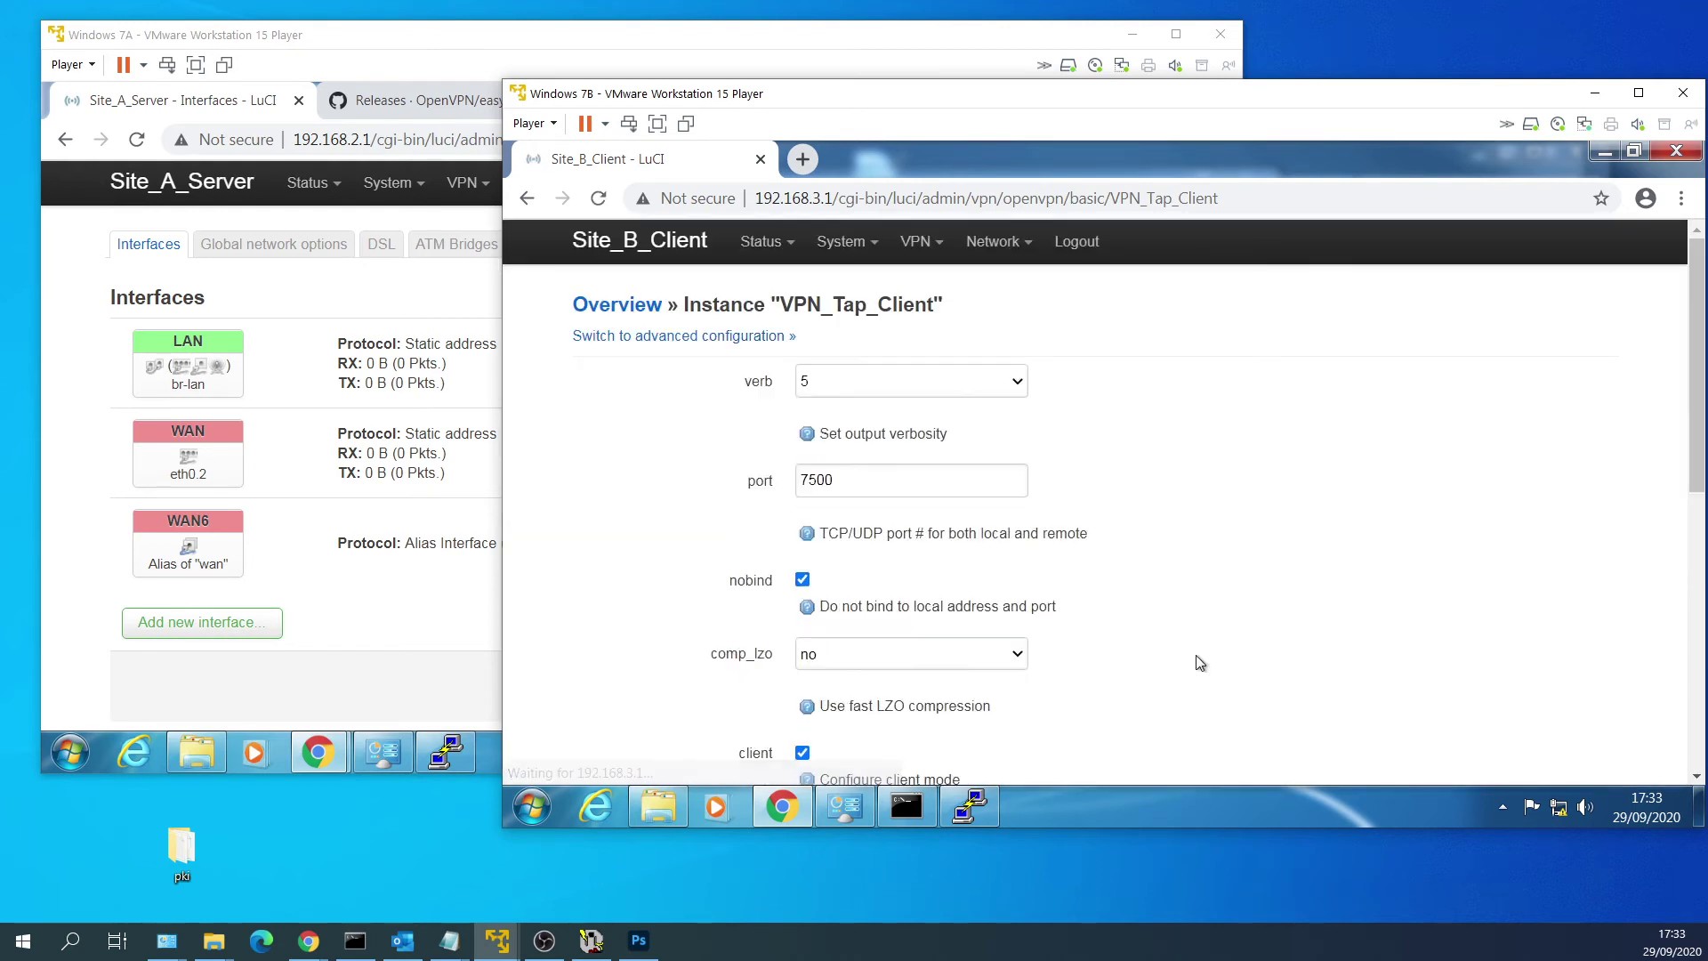
pyautogui.moveTo(919, 241)
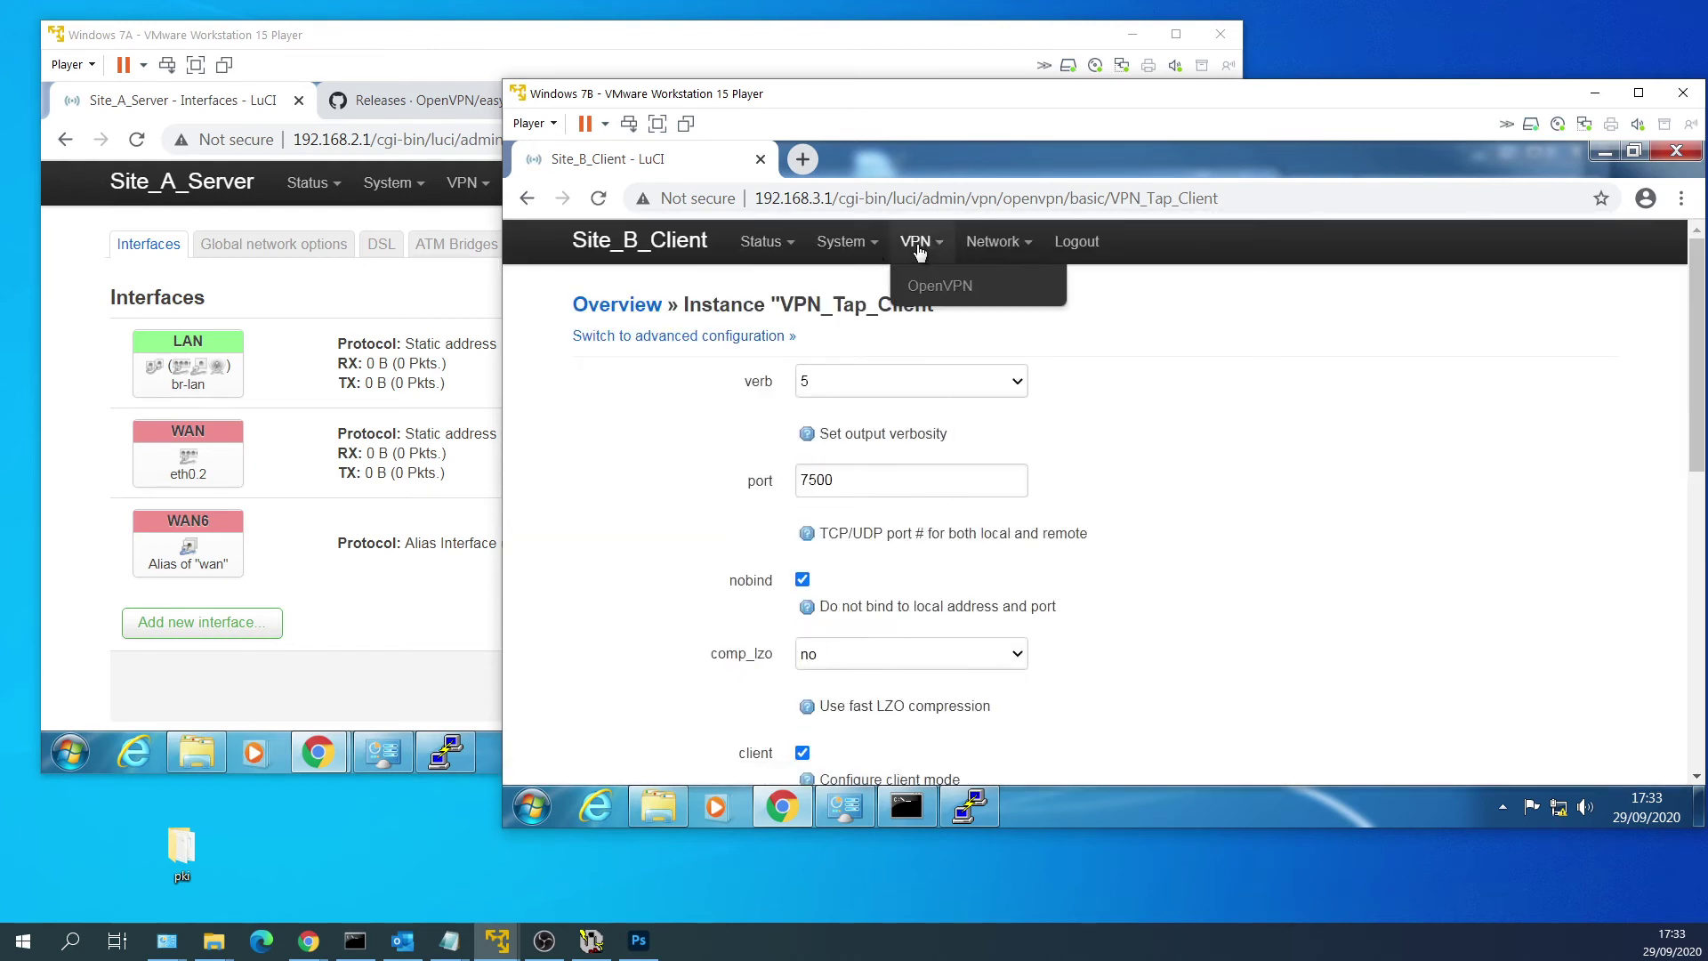
pyautogui.click(934, 290)
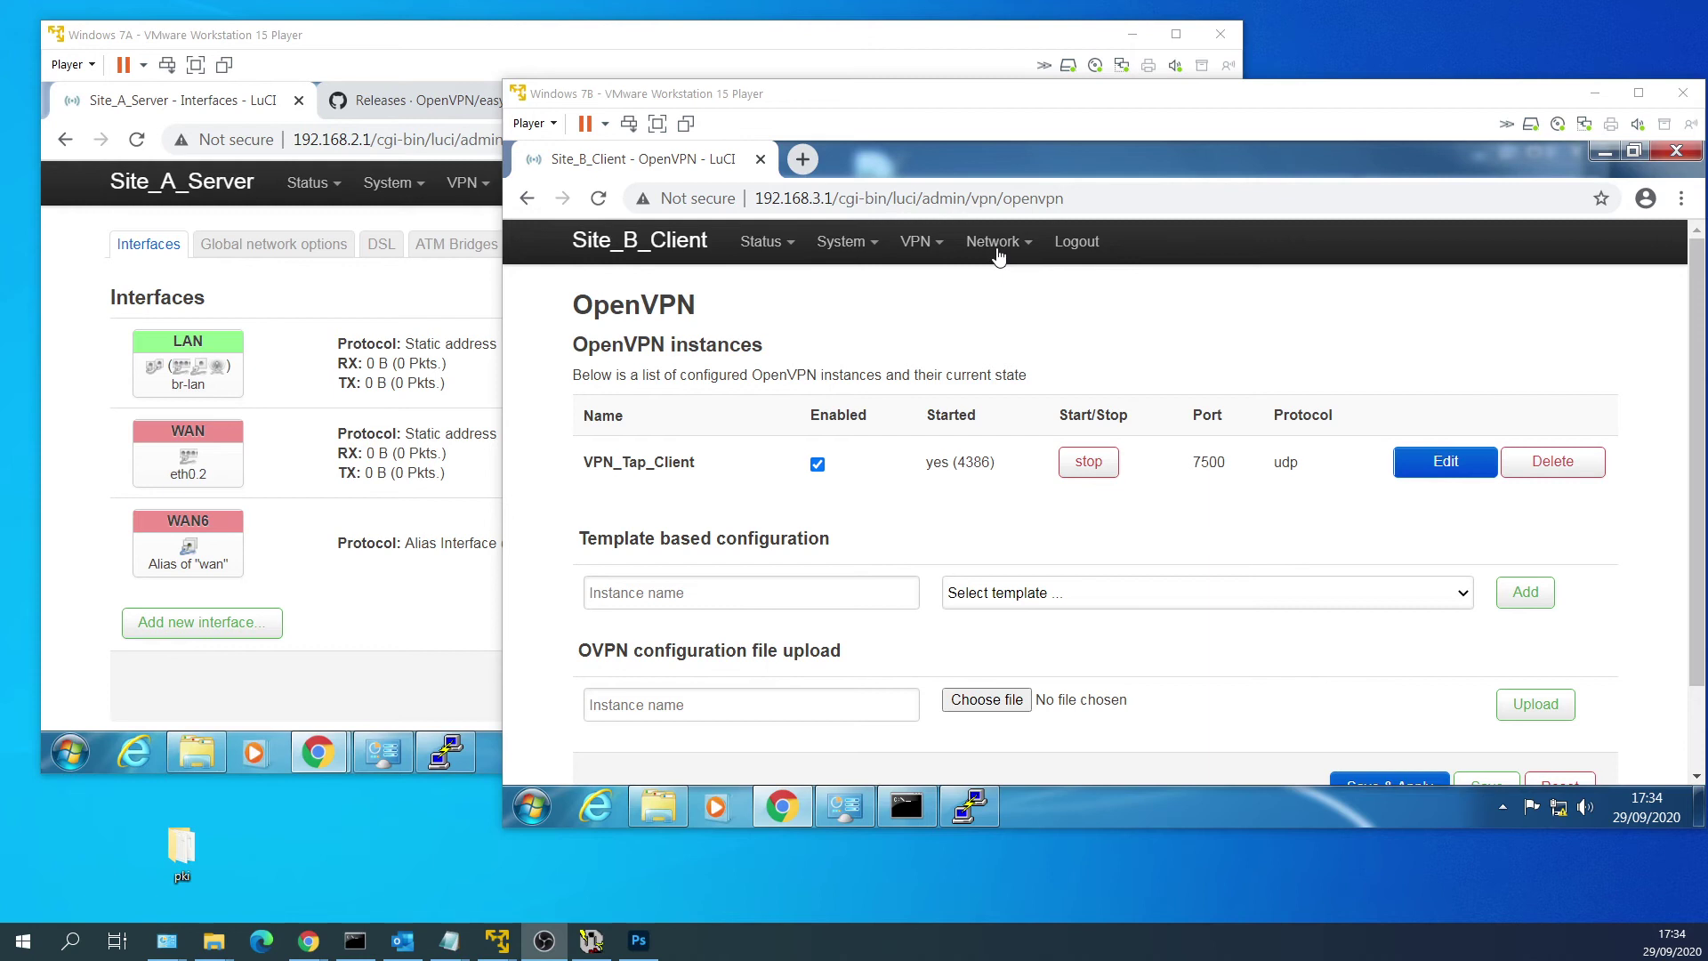
pyautogui.click(998, 255)
# Make LANVPN a bridge of eth0.3 and tap_vpn, then save and apply the change.
pyautogui.click(999, 282)
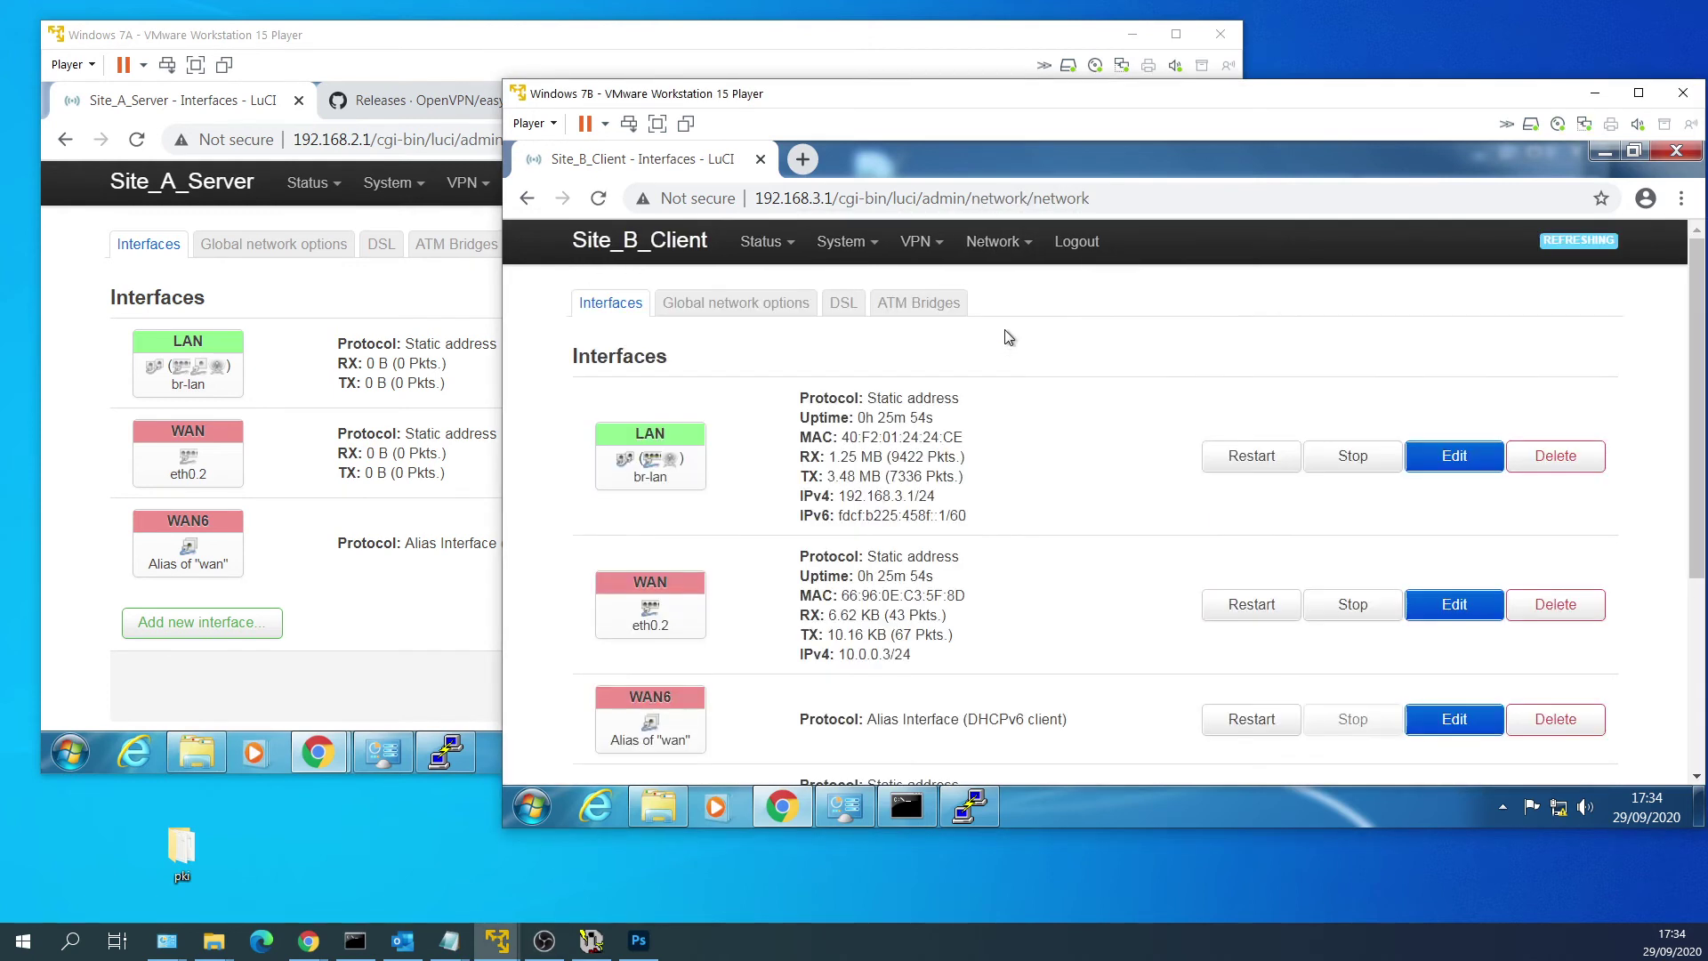
pyautogui.scroll(-3, 1029, 355)
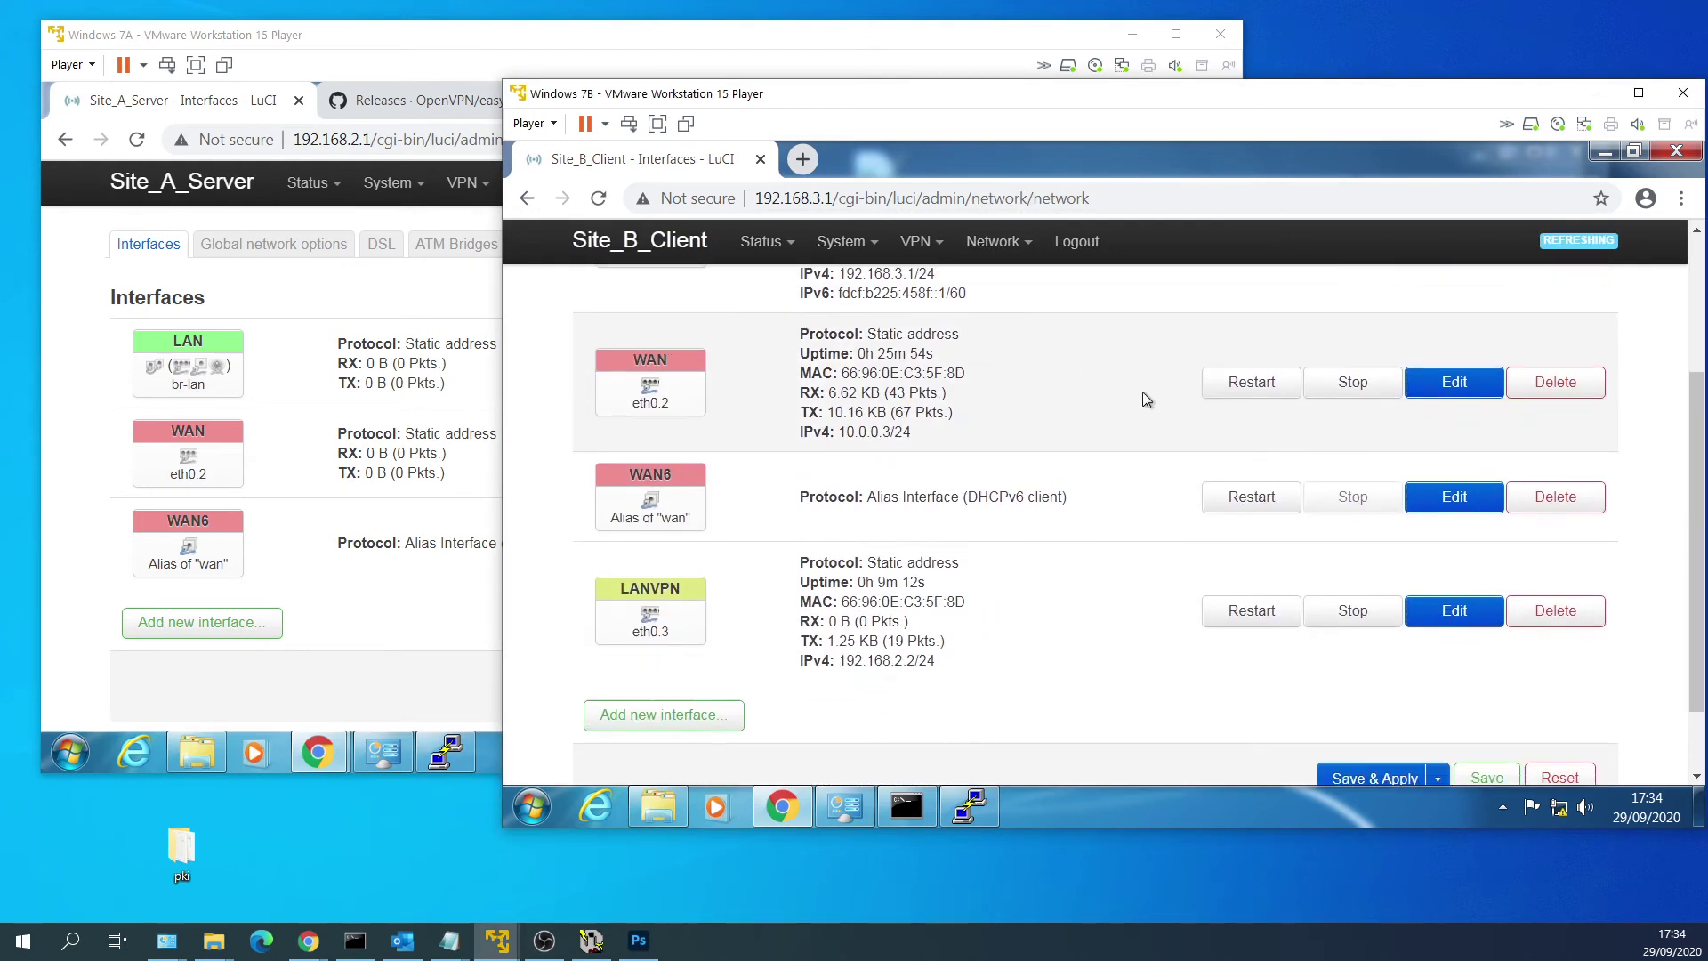
pyautogui.click(1454, 612)
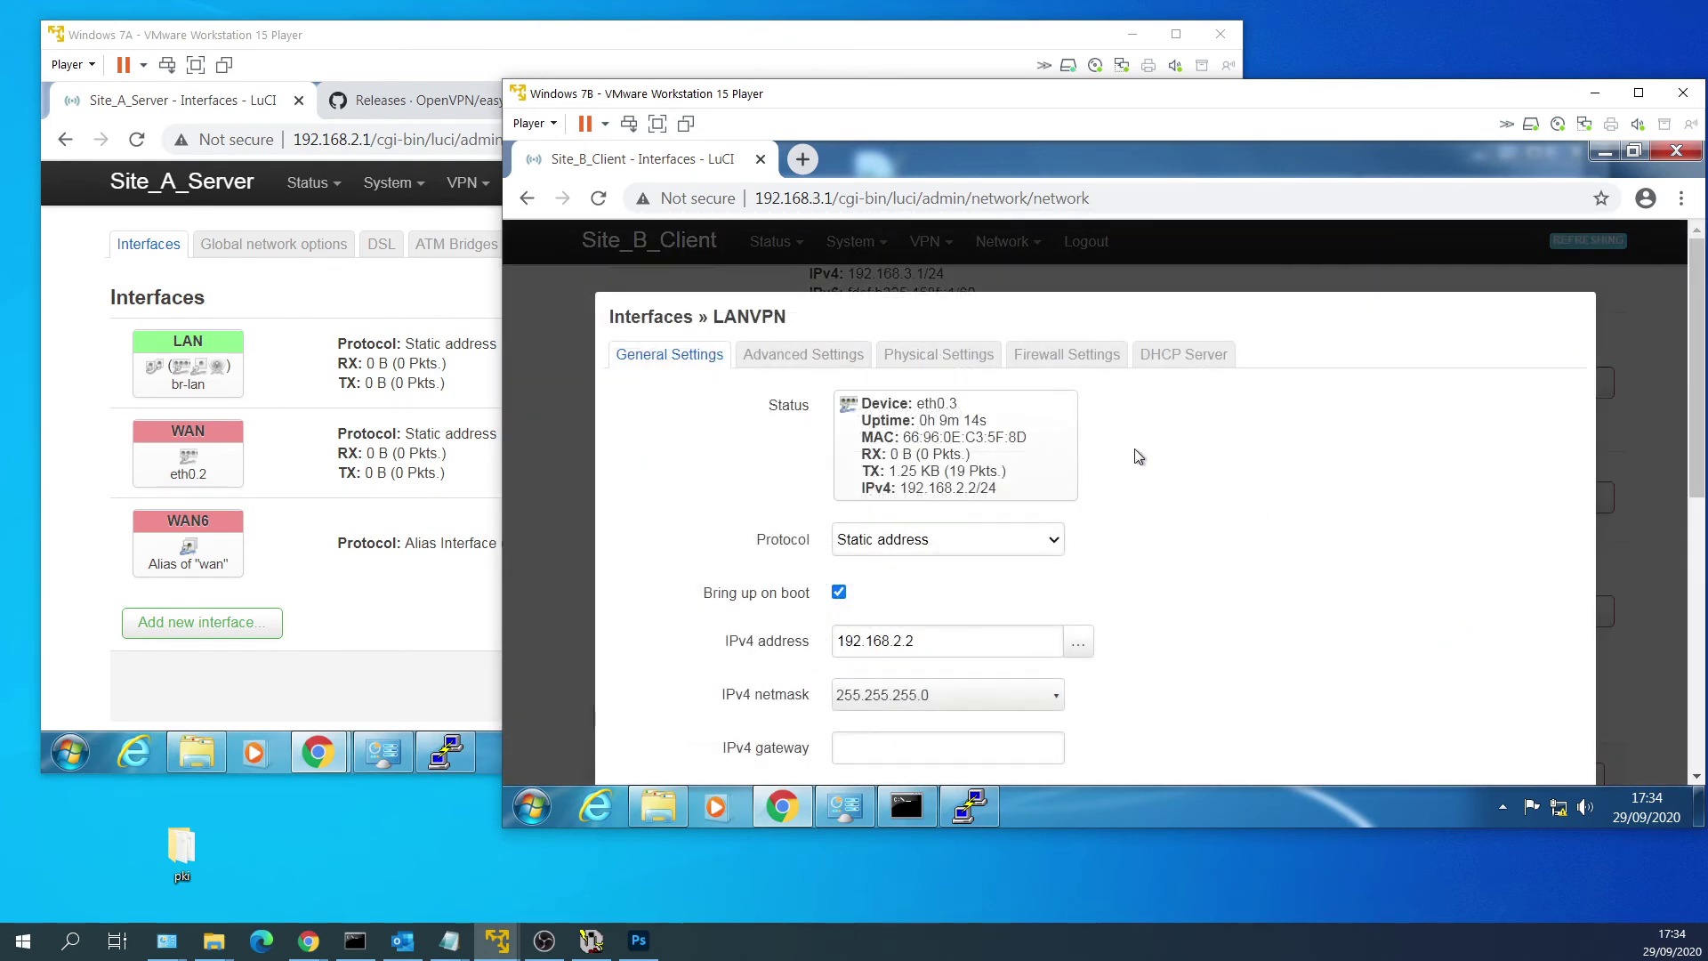
pyautogui.click(976, 363)
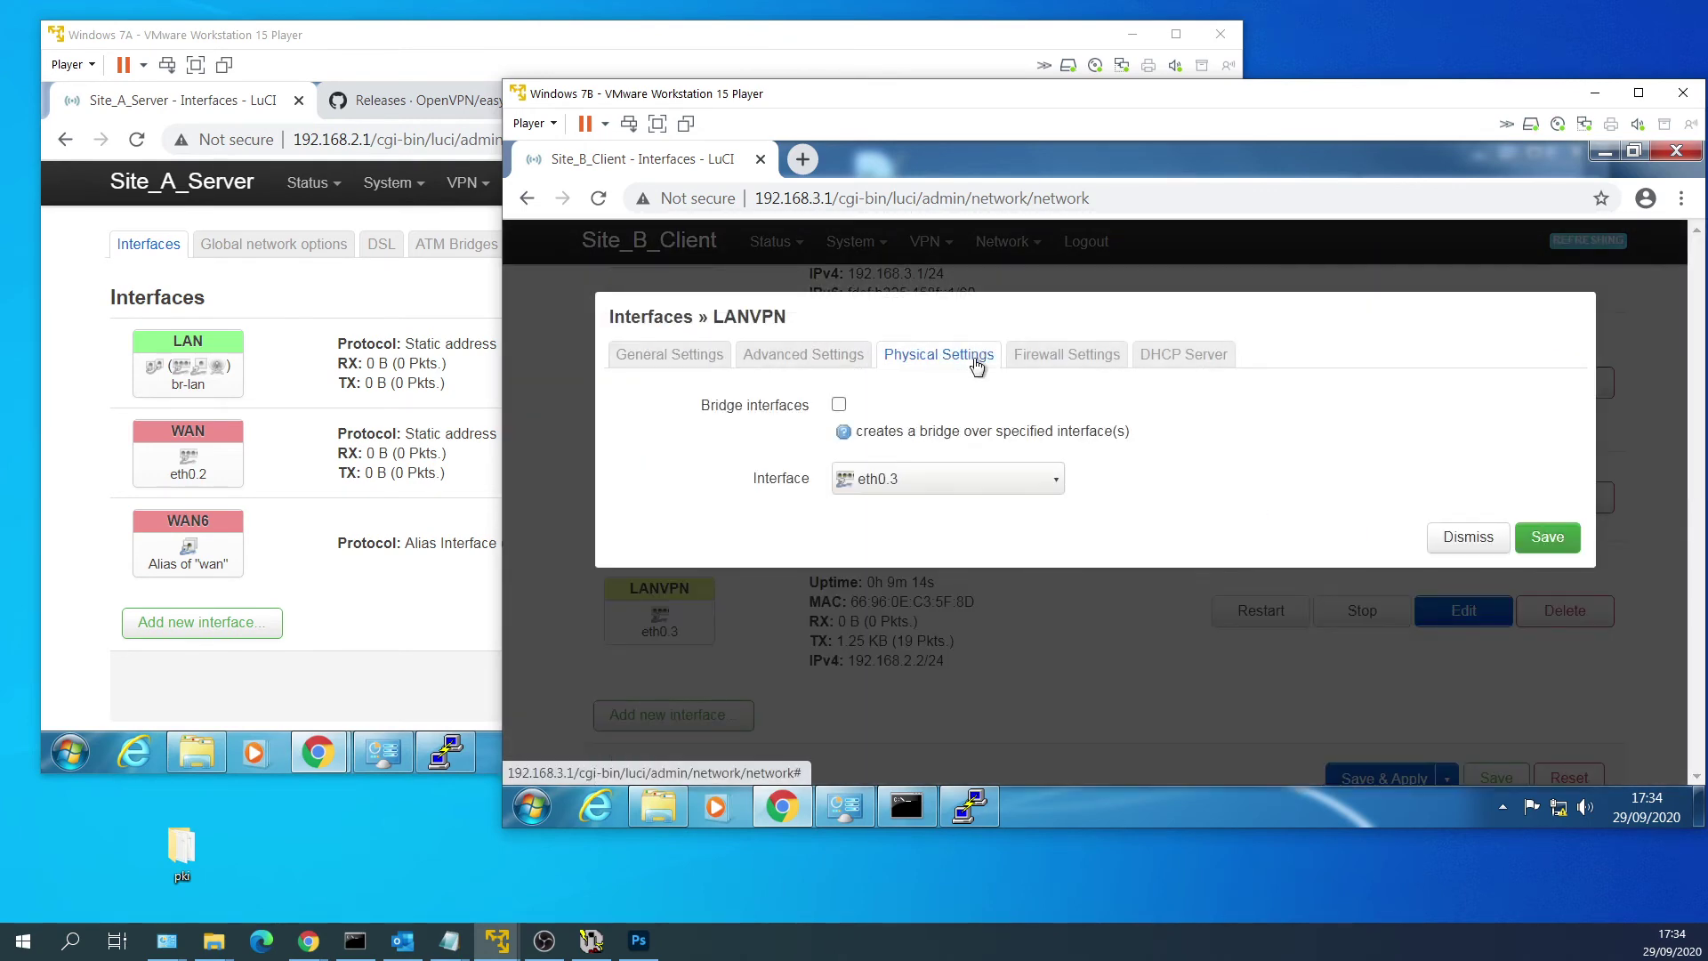
pyautogui.click(839, 405)
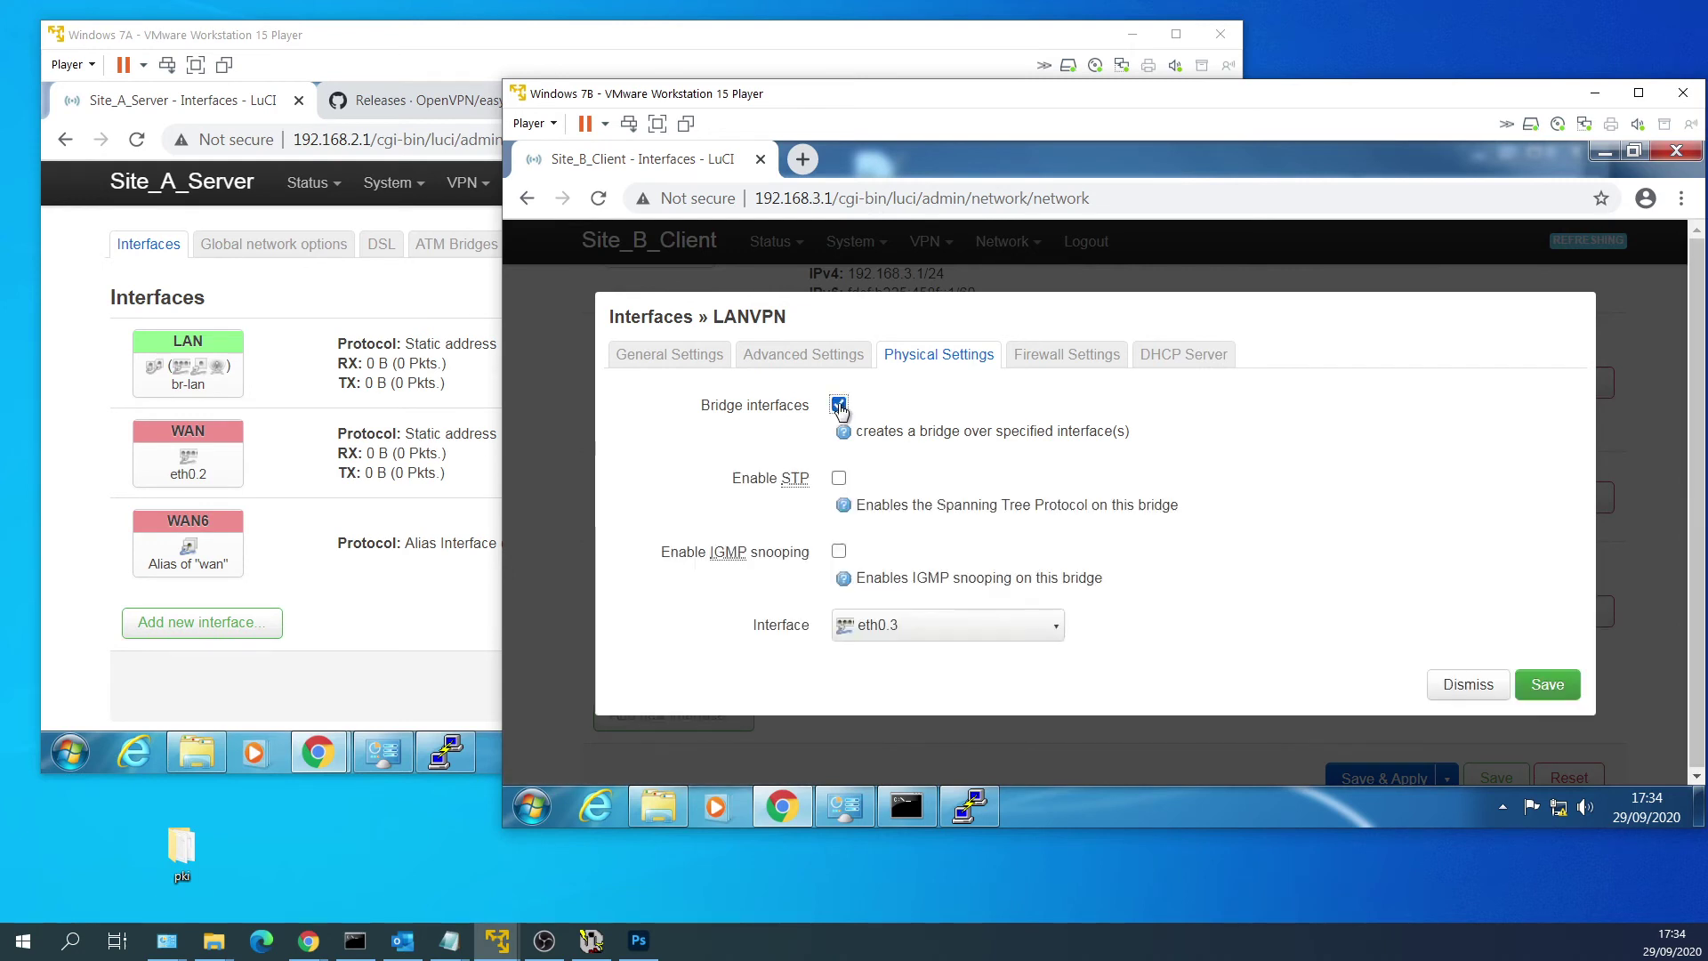
pyautogui.click(1001, 630)
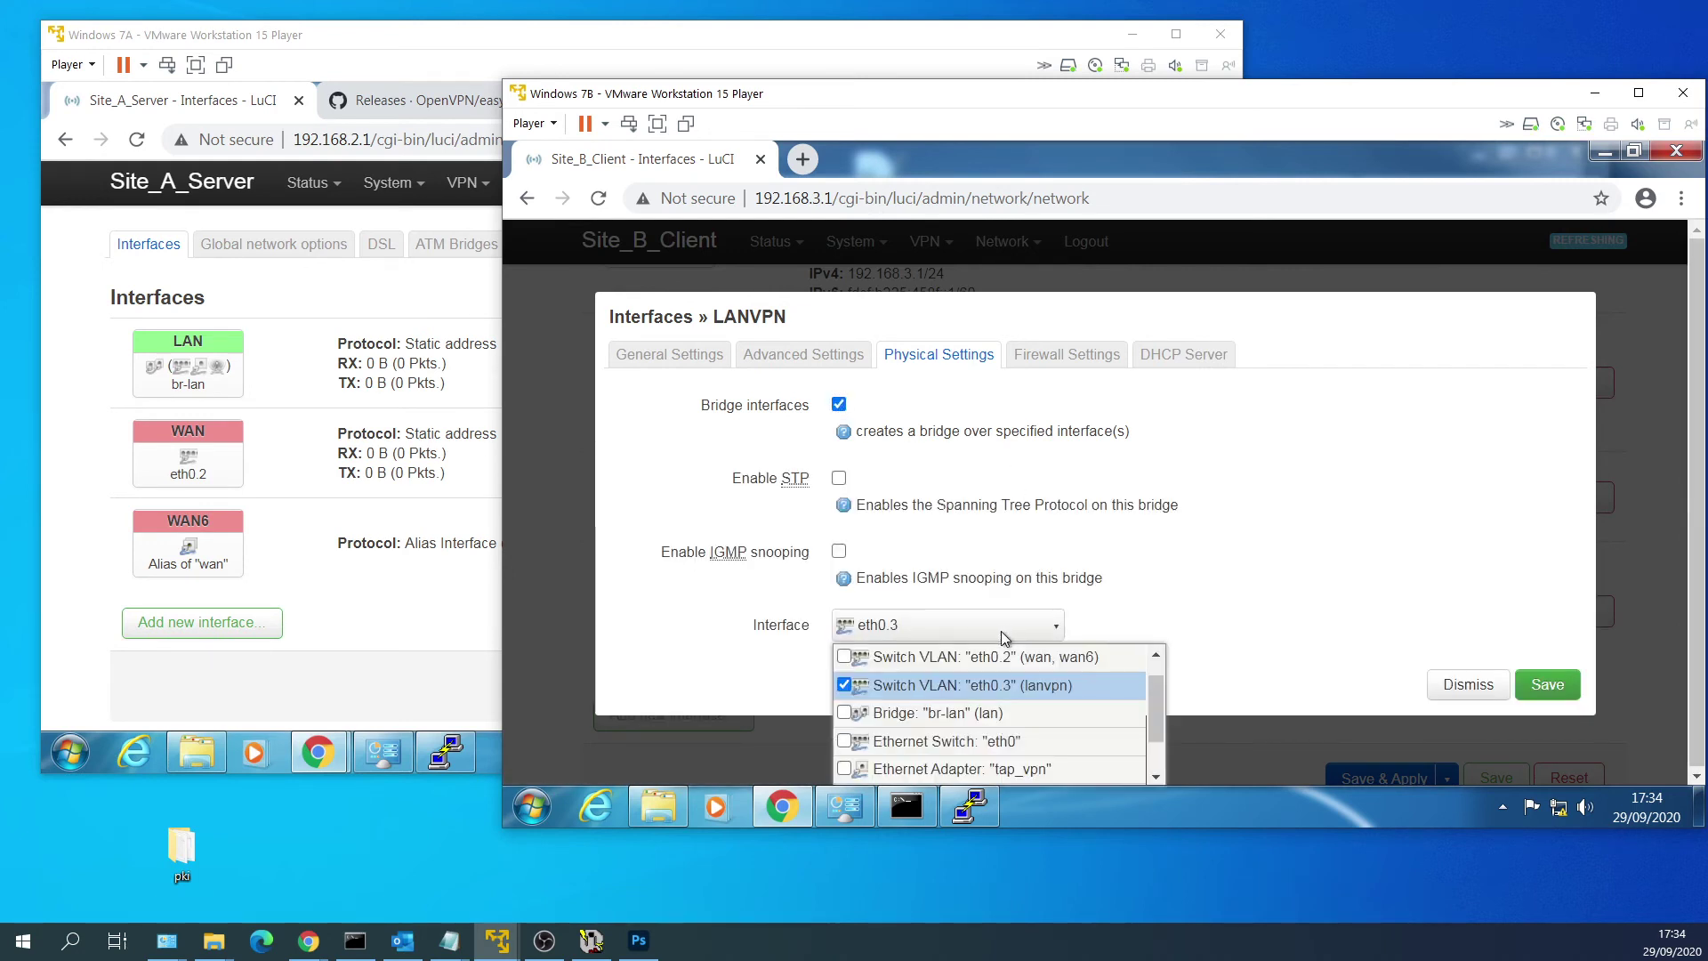
pyautogui.scroll(-2, 1023, 703)
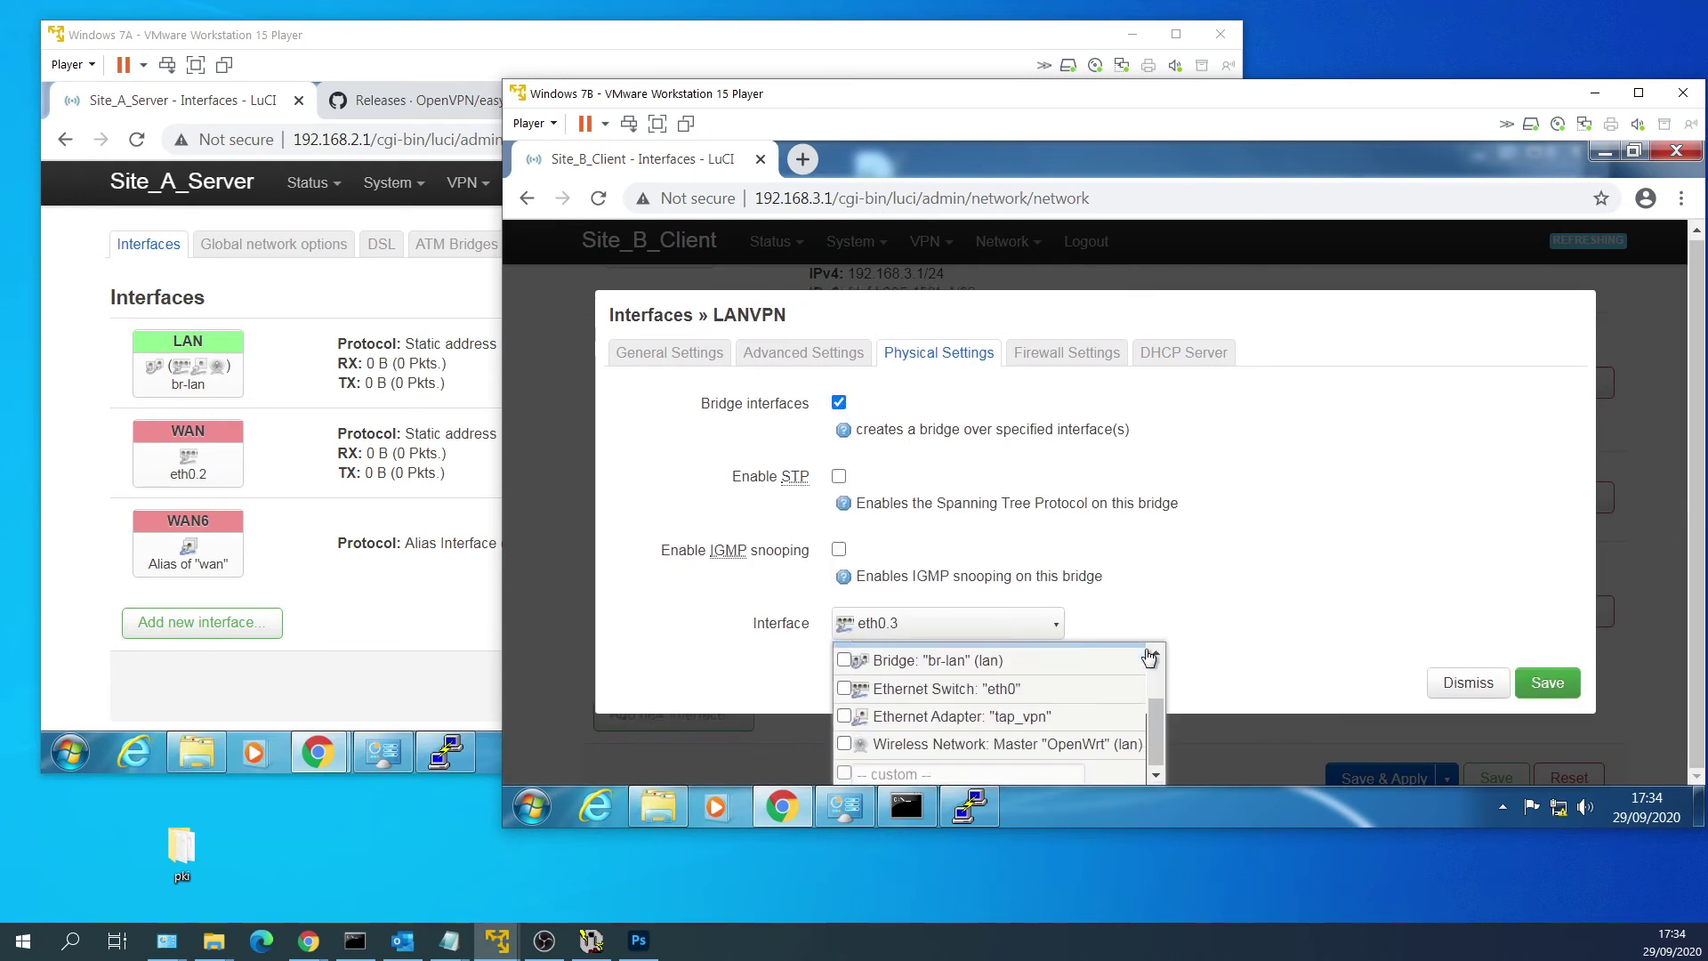
pyautogui.click(1074, 708)
pyautogui.click(1274, 639)
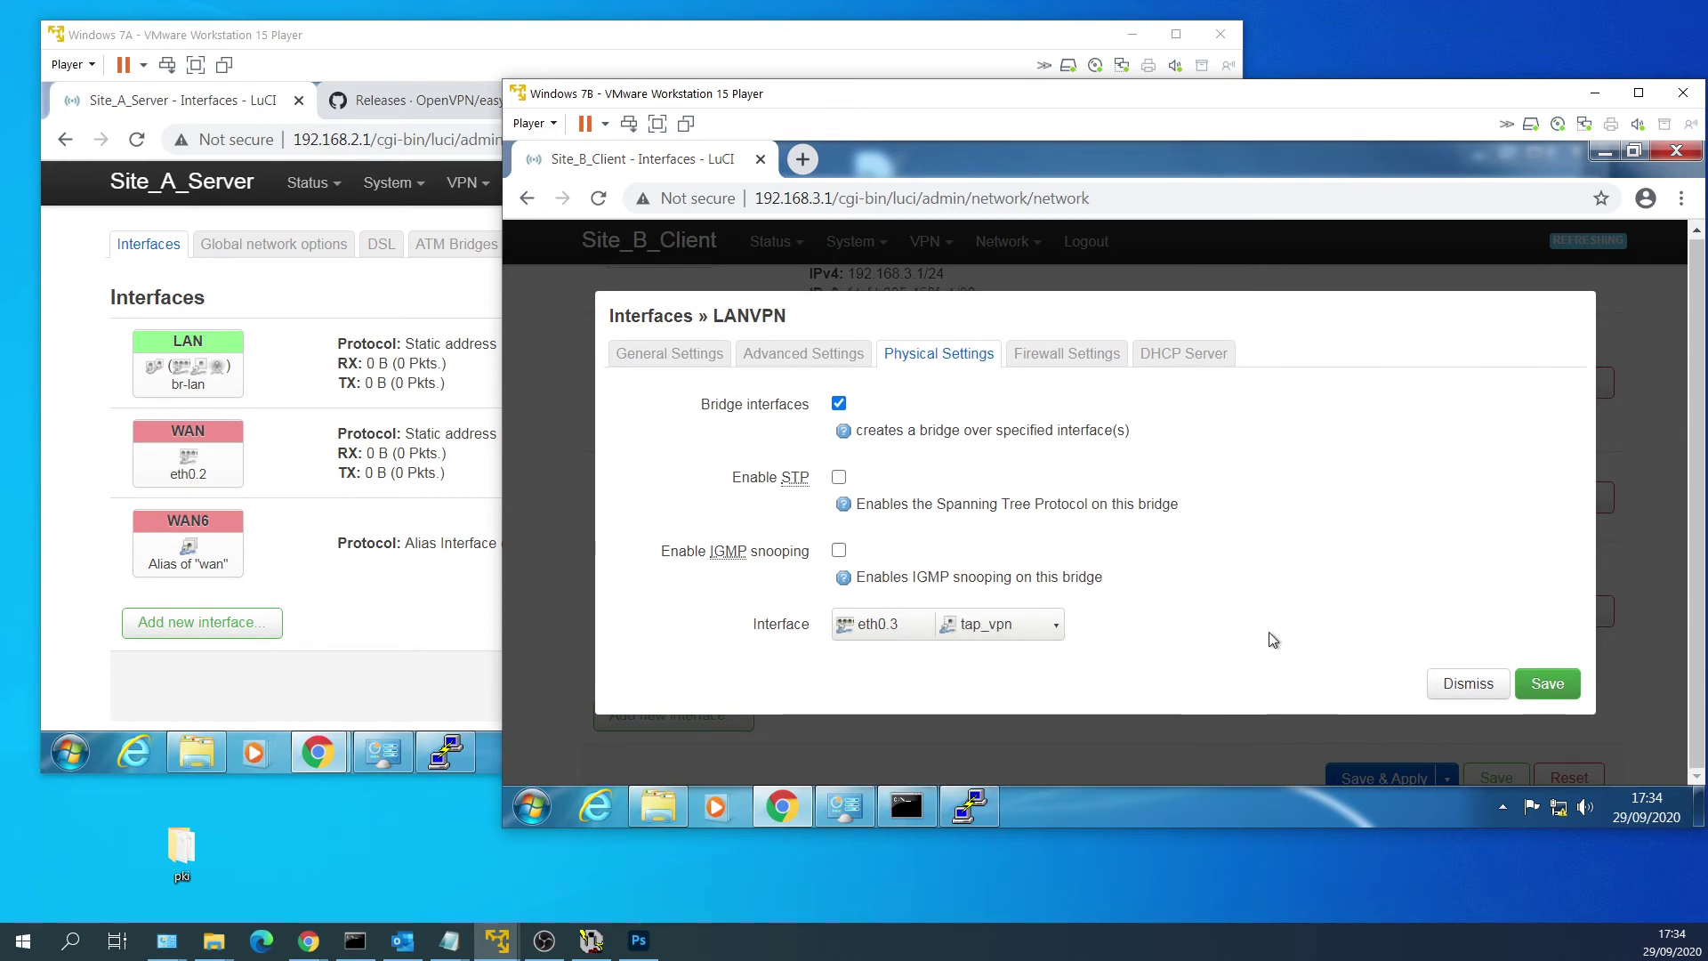
pyautogui.click(1552, 685)
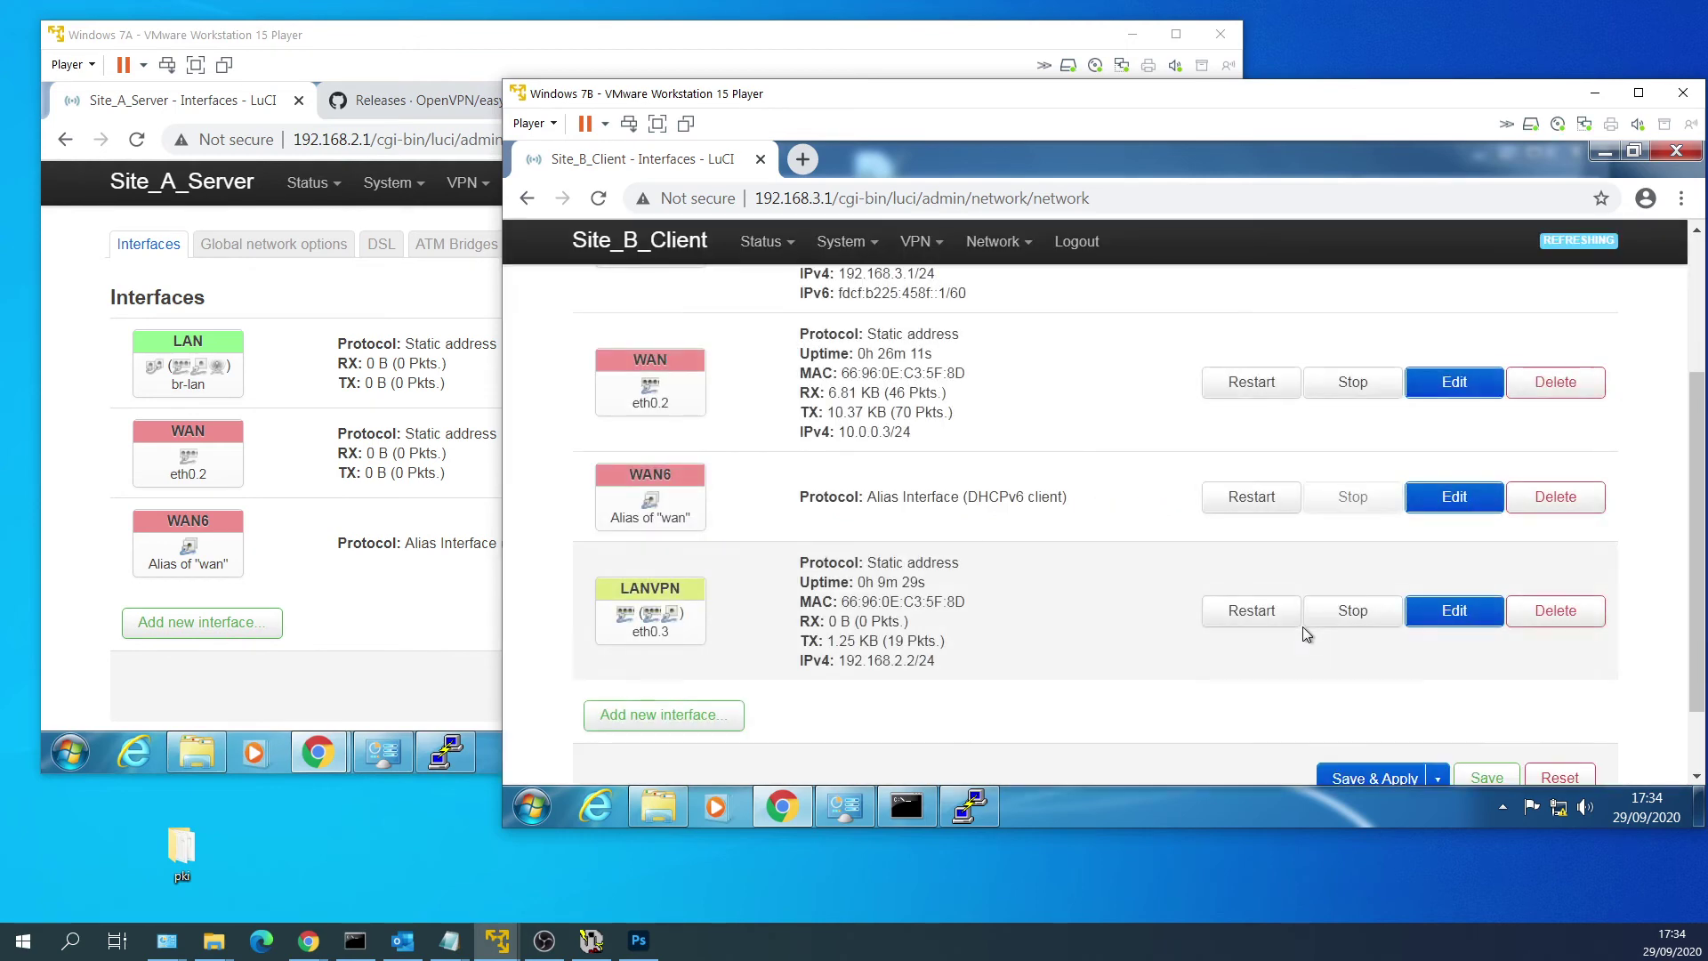
pyautogui.click(1343, 718)
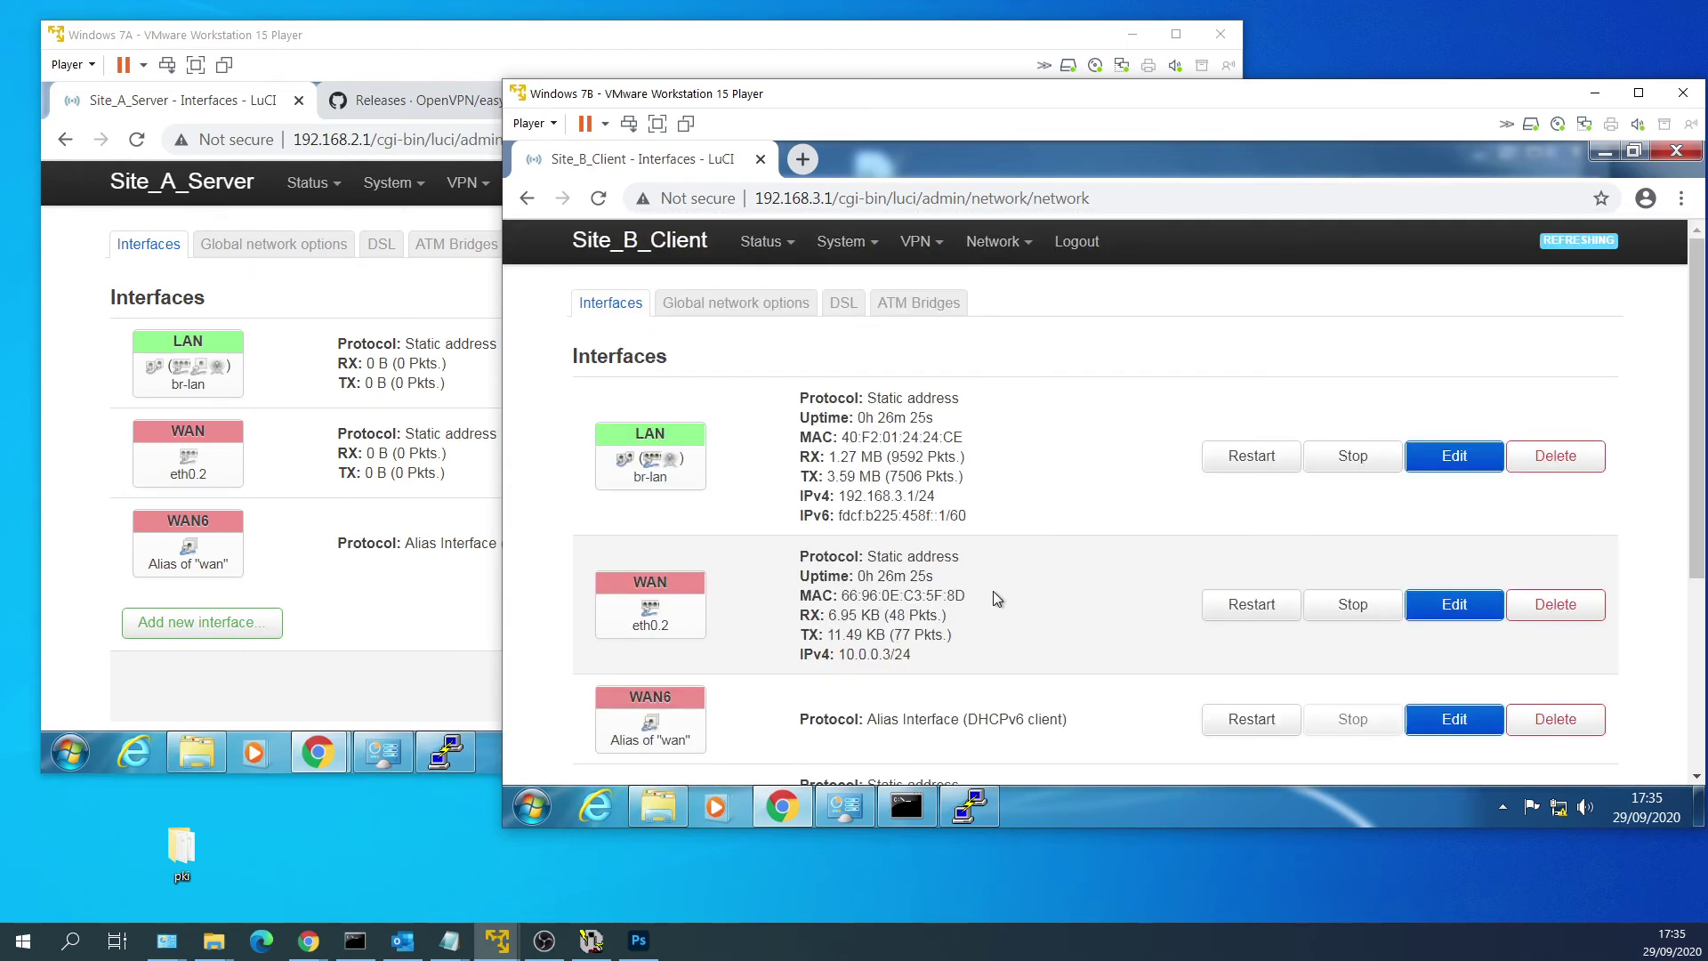
# Reboot the Site B router and check that VPN_Tap_Client is started again.
pyautogui.moveTo(843, 258)
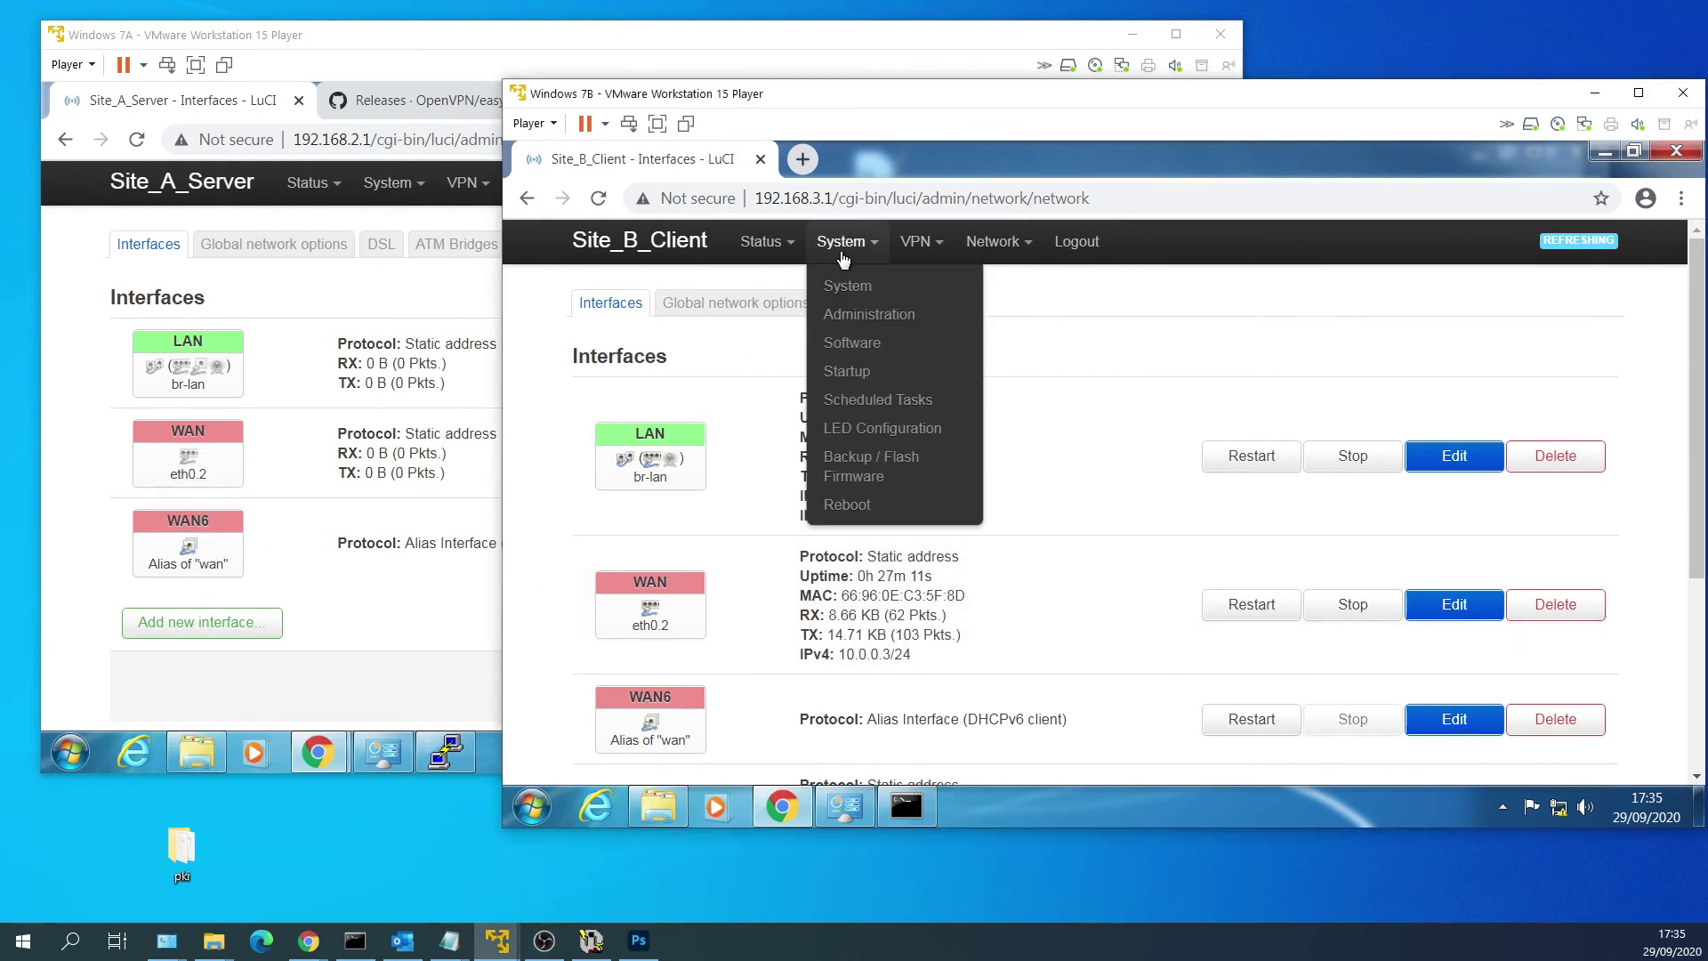
pyautogui.click(858, 506)
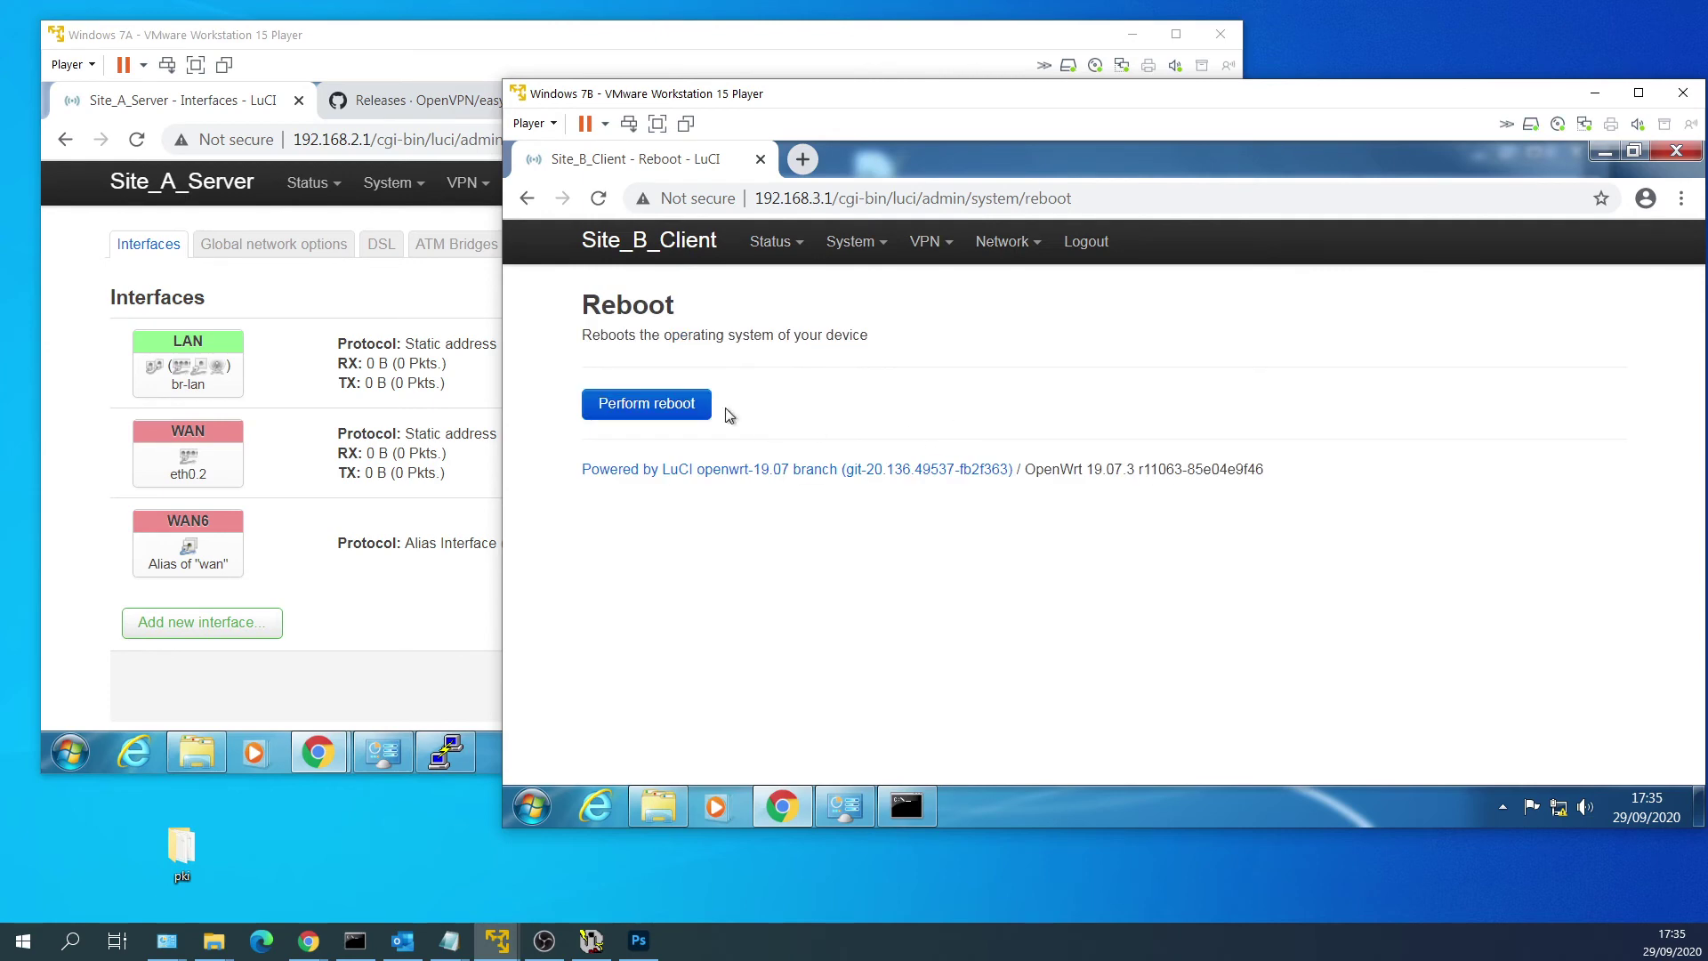
pyautogui.click(685, 408)
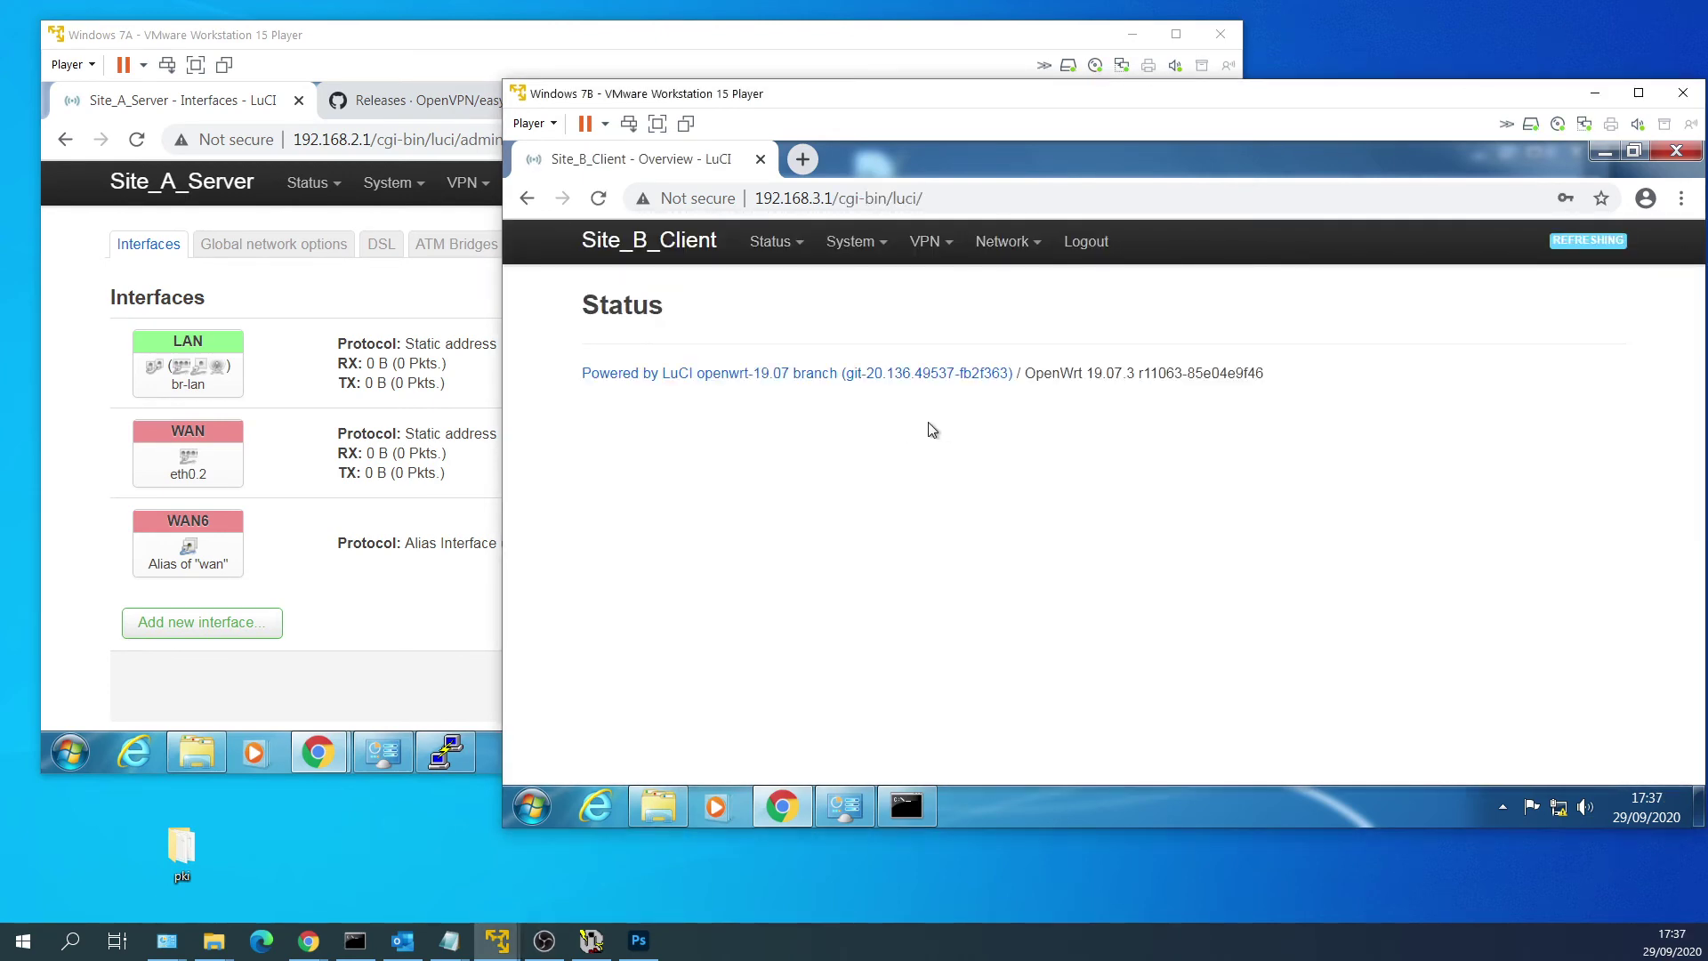
pyautogui.moveTo(927, 244)
pyautogui.click(936, 286)
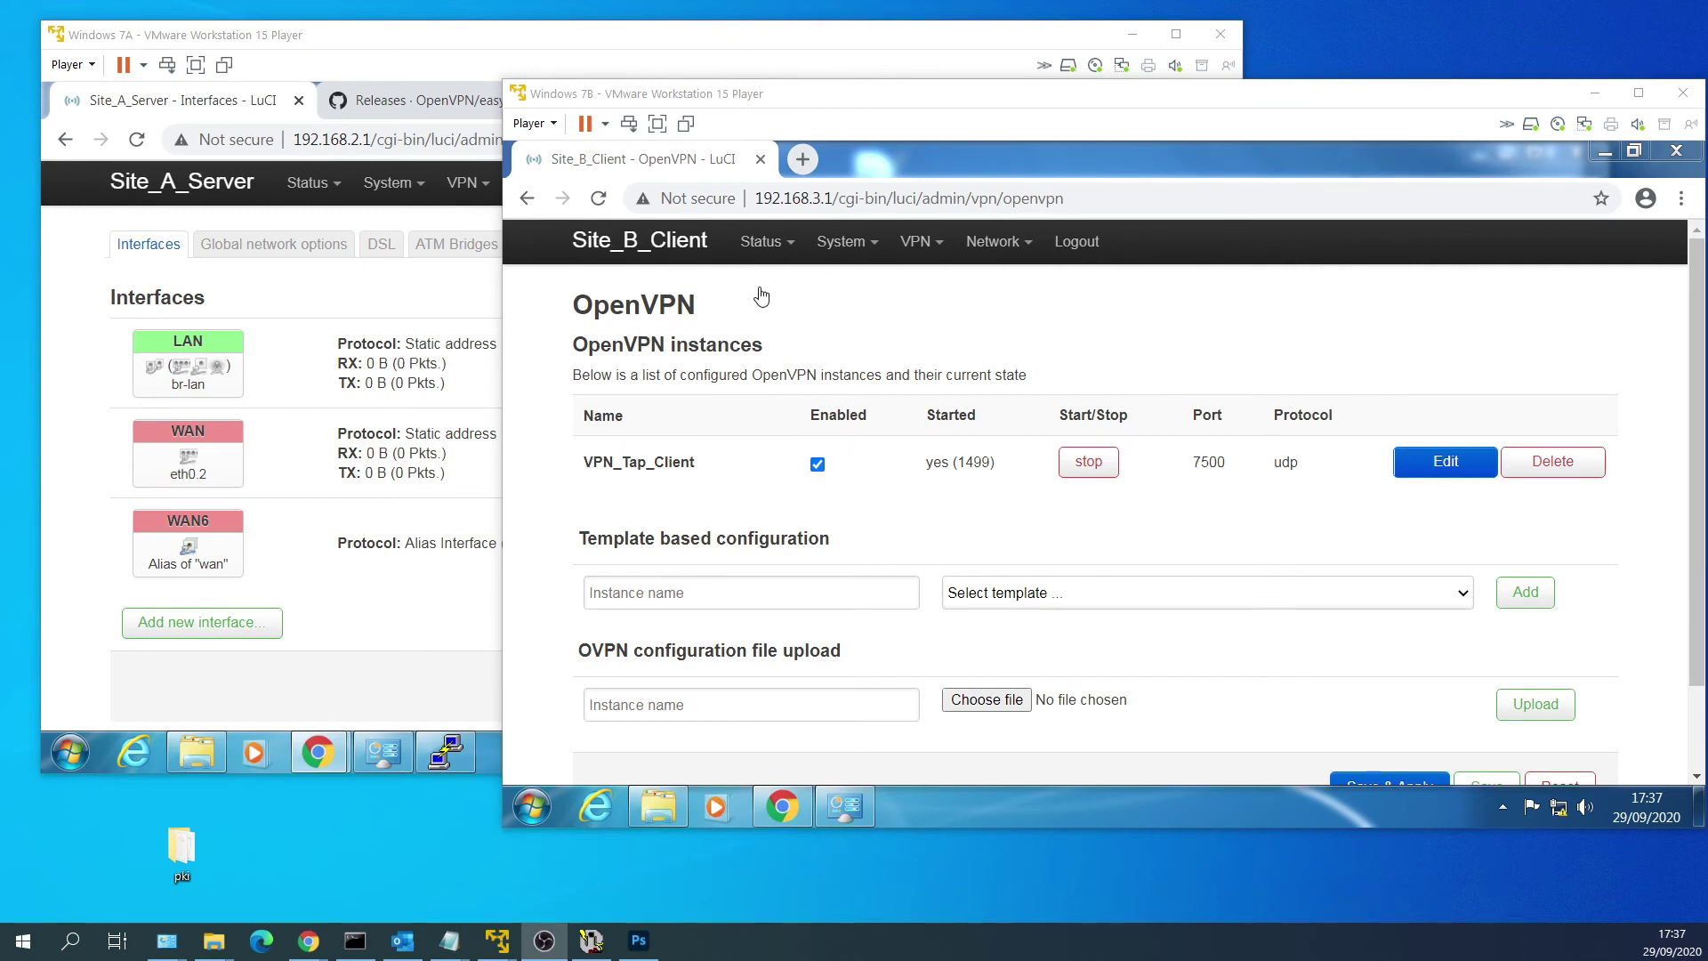
pyautogui.click(758, 254)
# Find the tap_vpn link-up line in the router's system log.
pyautogui.click(792, 371)
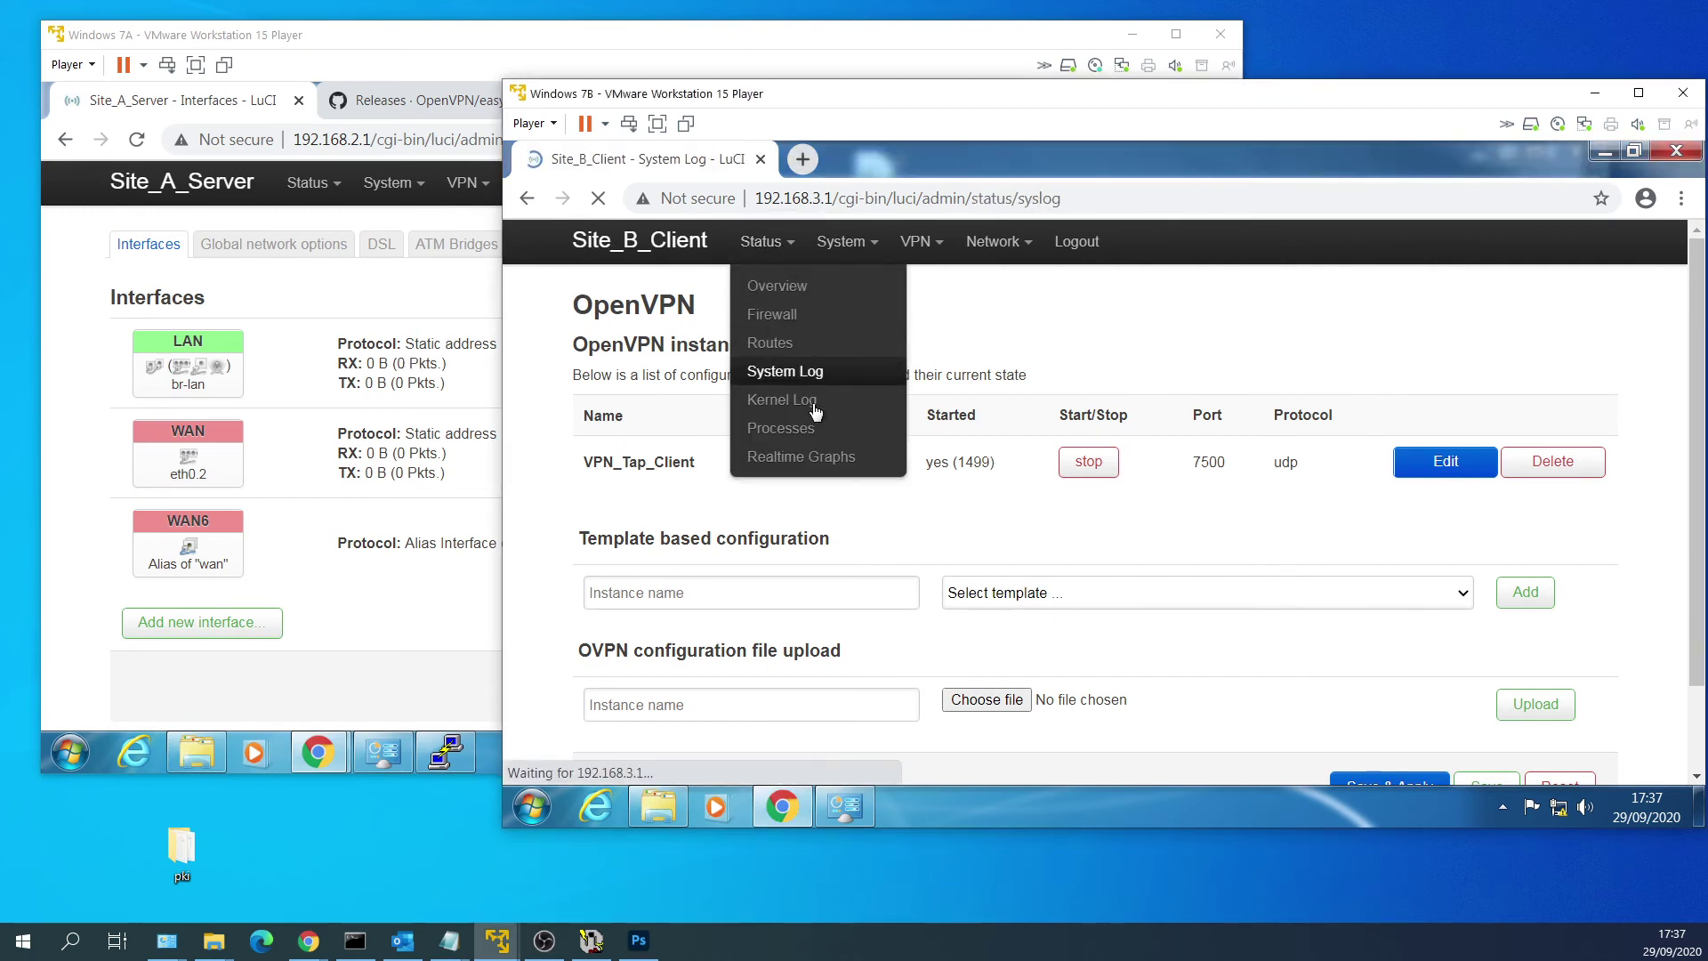
pyautogui.scroll(-15, 1360, 321)
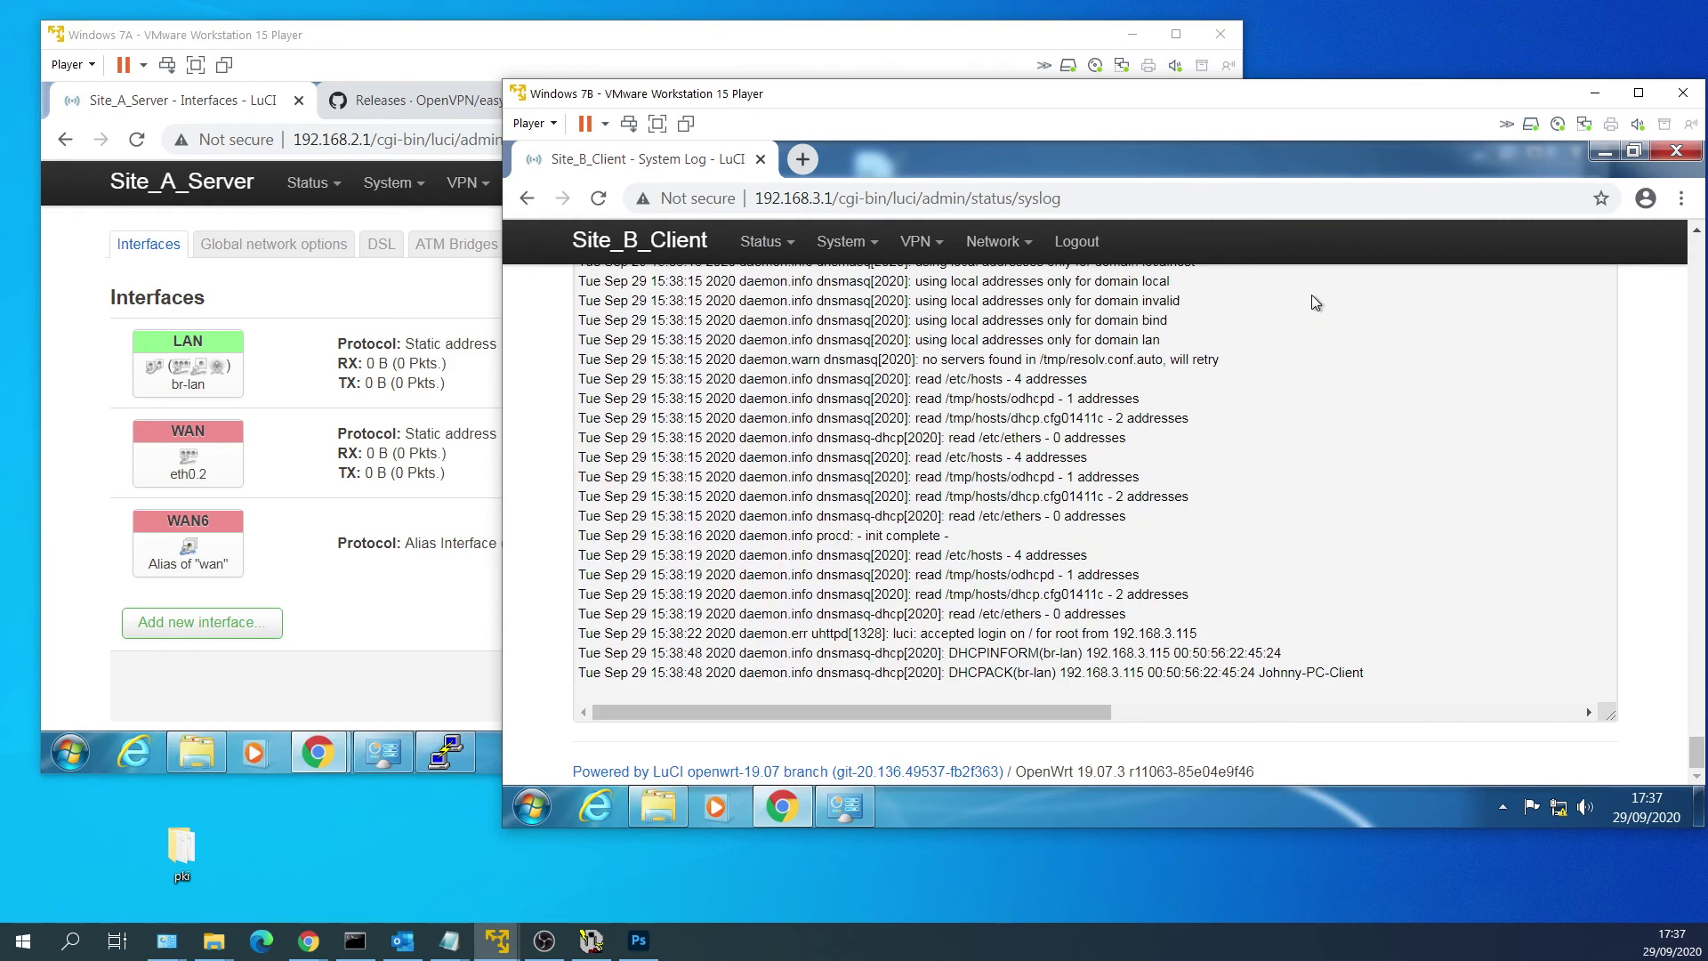
pyautogui.scroll(5, 1232, 457)
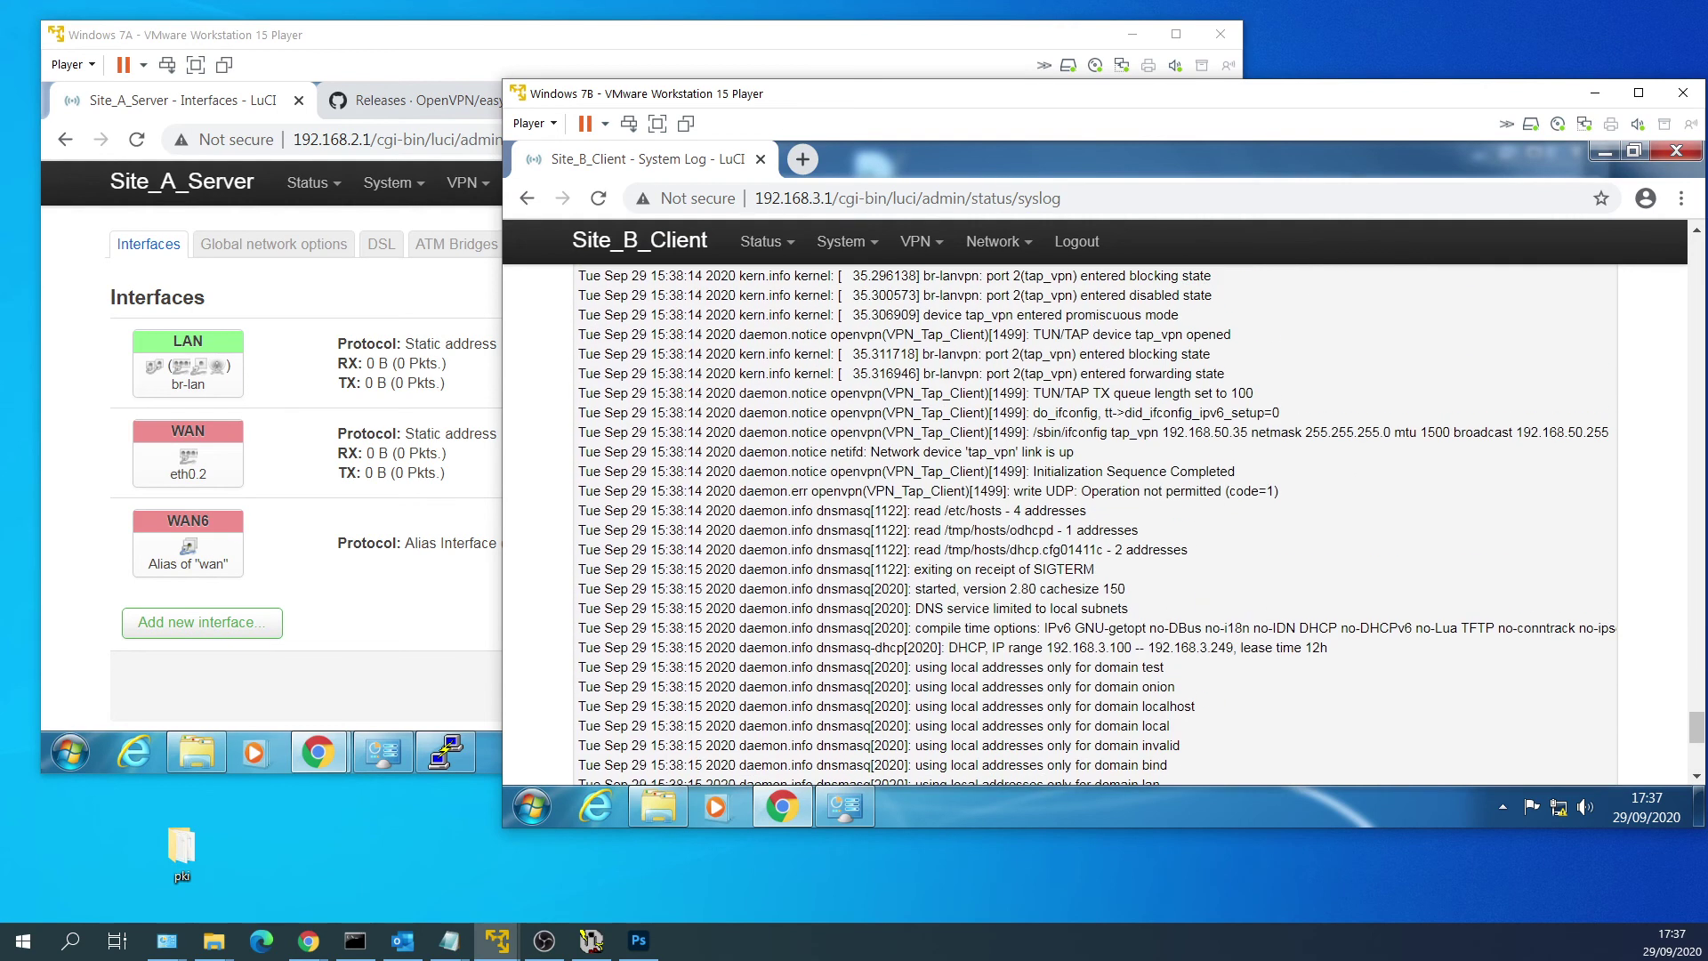
pyautogui.moveTo(1074, 452); pyautogui.dragTo(870, 452)
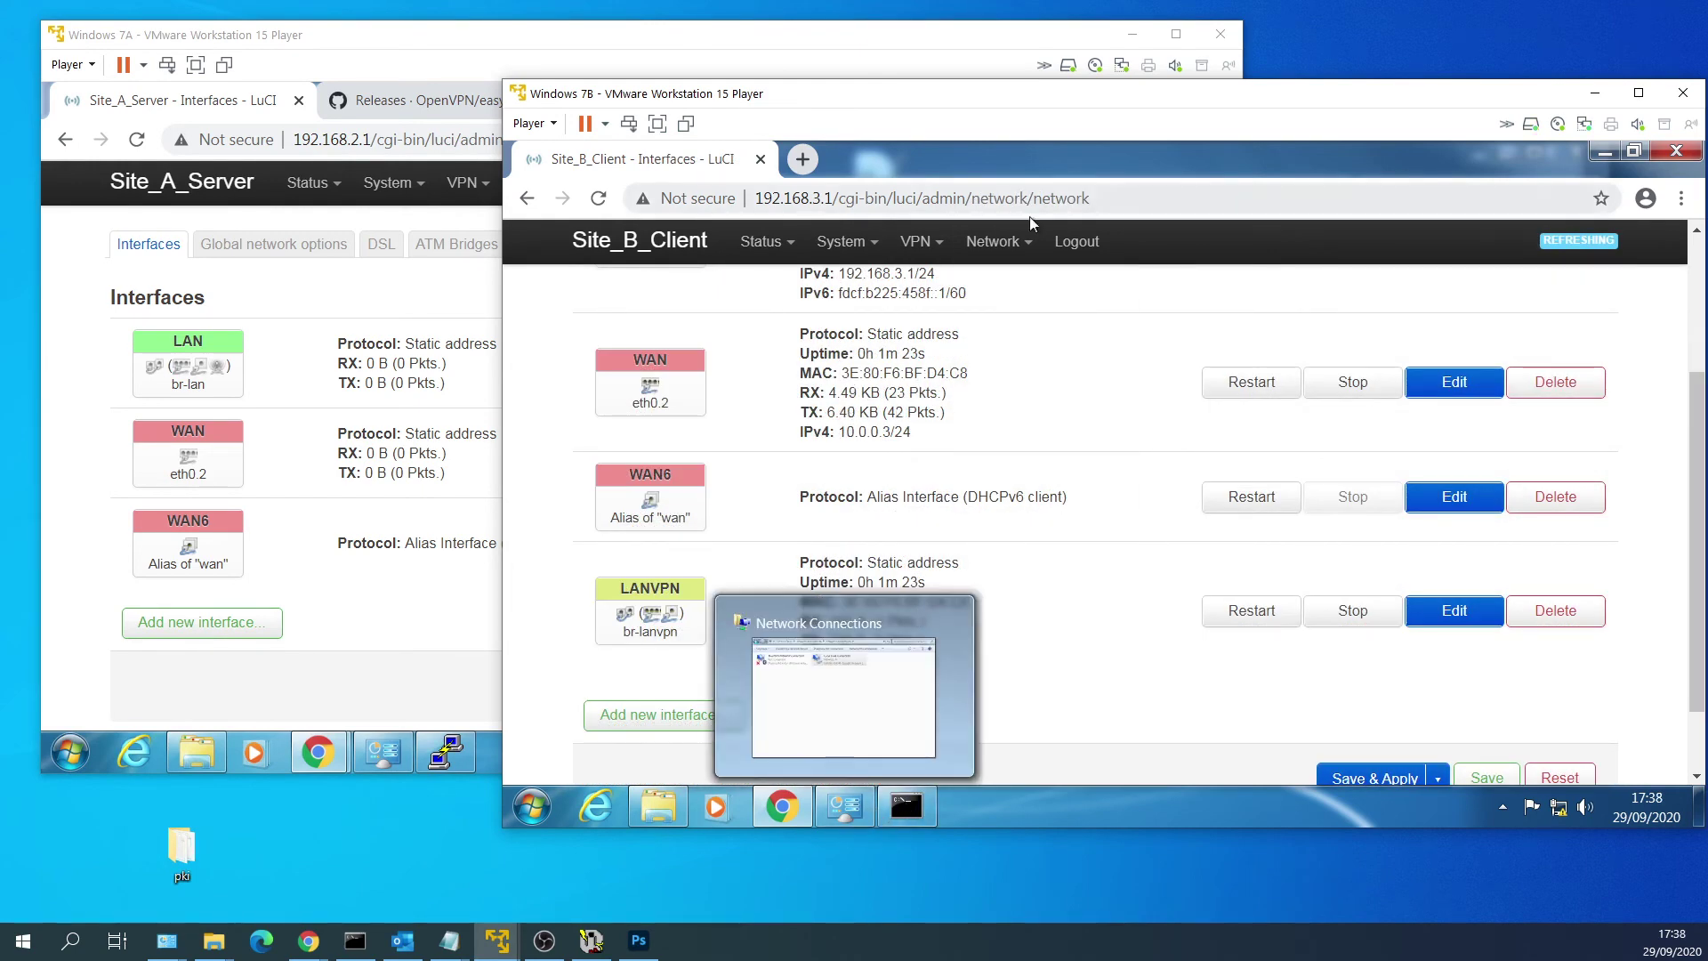
# Review the switch0 VLAN table, noting the LAN 1 column.
pyautogui.moveTo(994, 241)
pyautogui.click(994, 343)
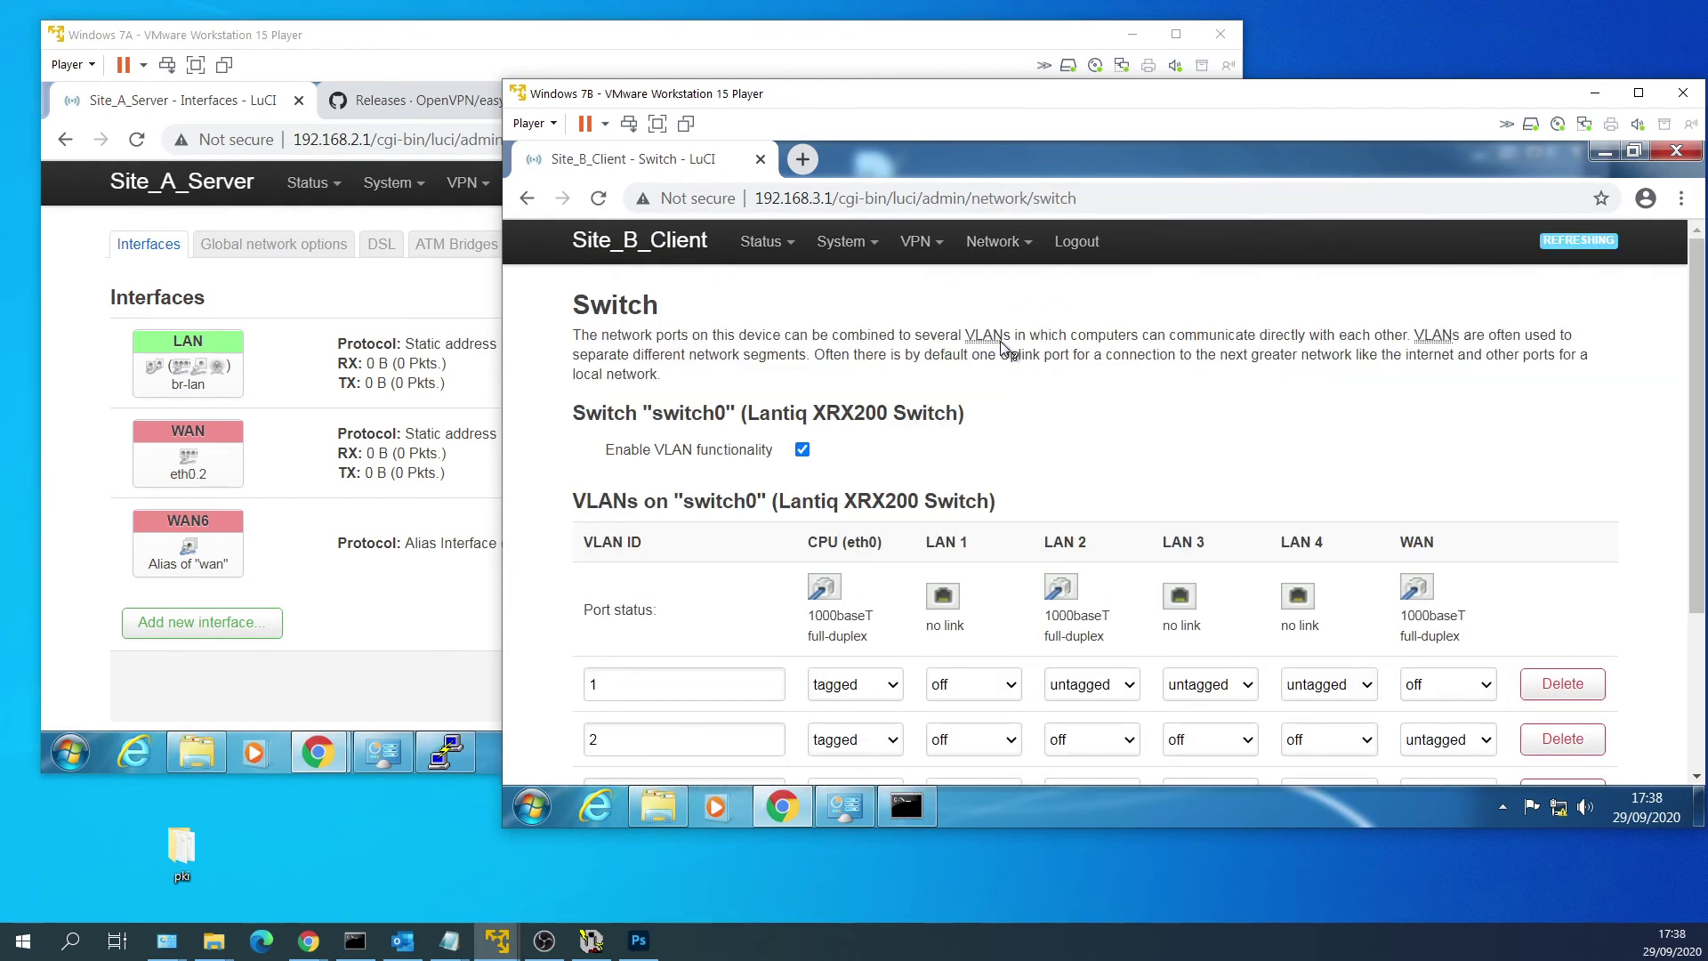
pyautogui.scroll(-3, 938, 542)
pyautogui.scroll(2, 963, 629)
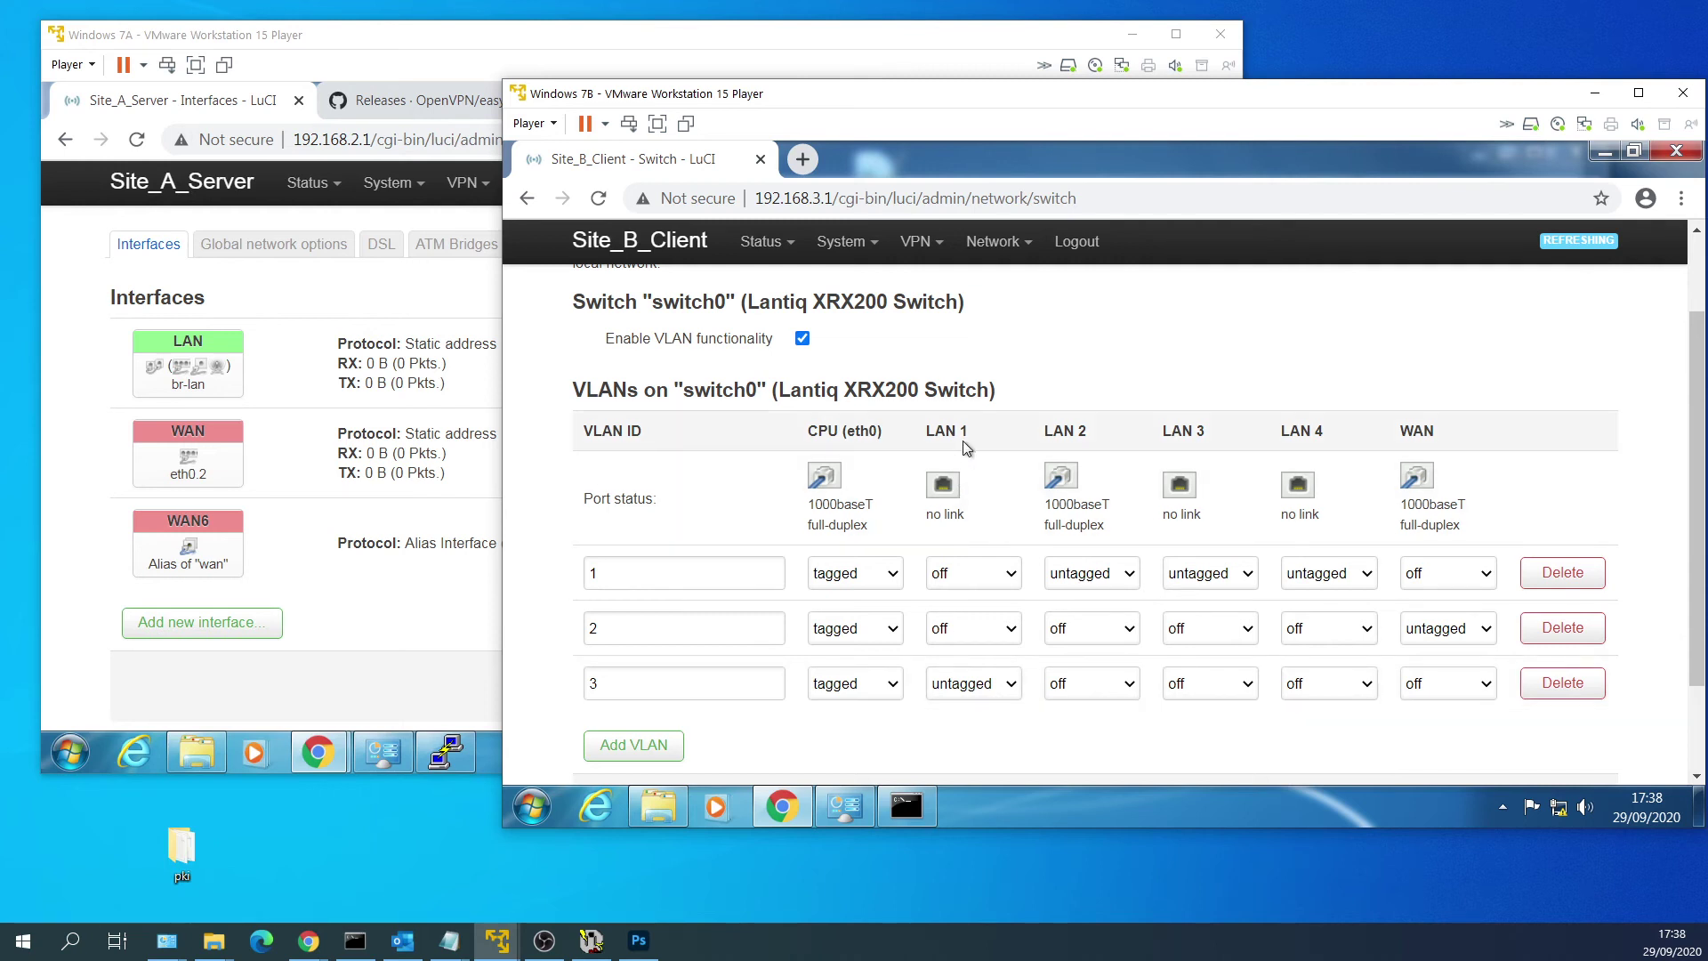
pyautogui.moveTo(968, 438); pyautogui.dragTo(926, 436)
pyautogui.click(928, 438)
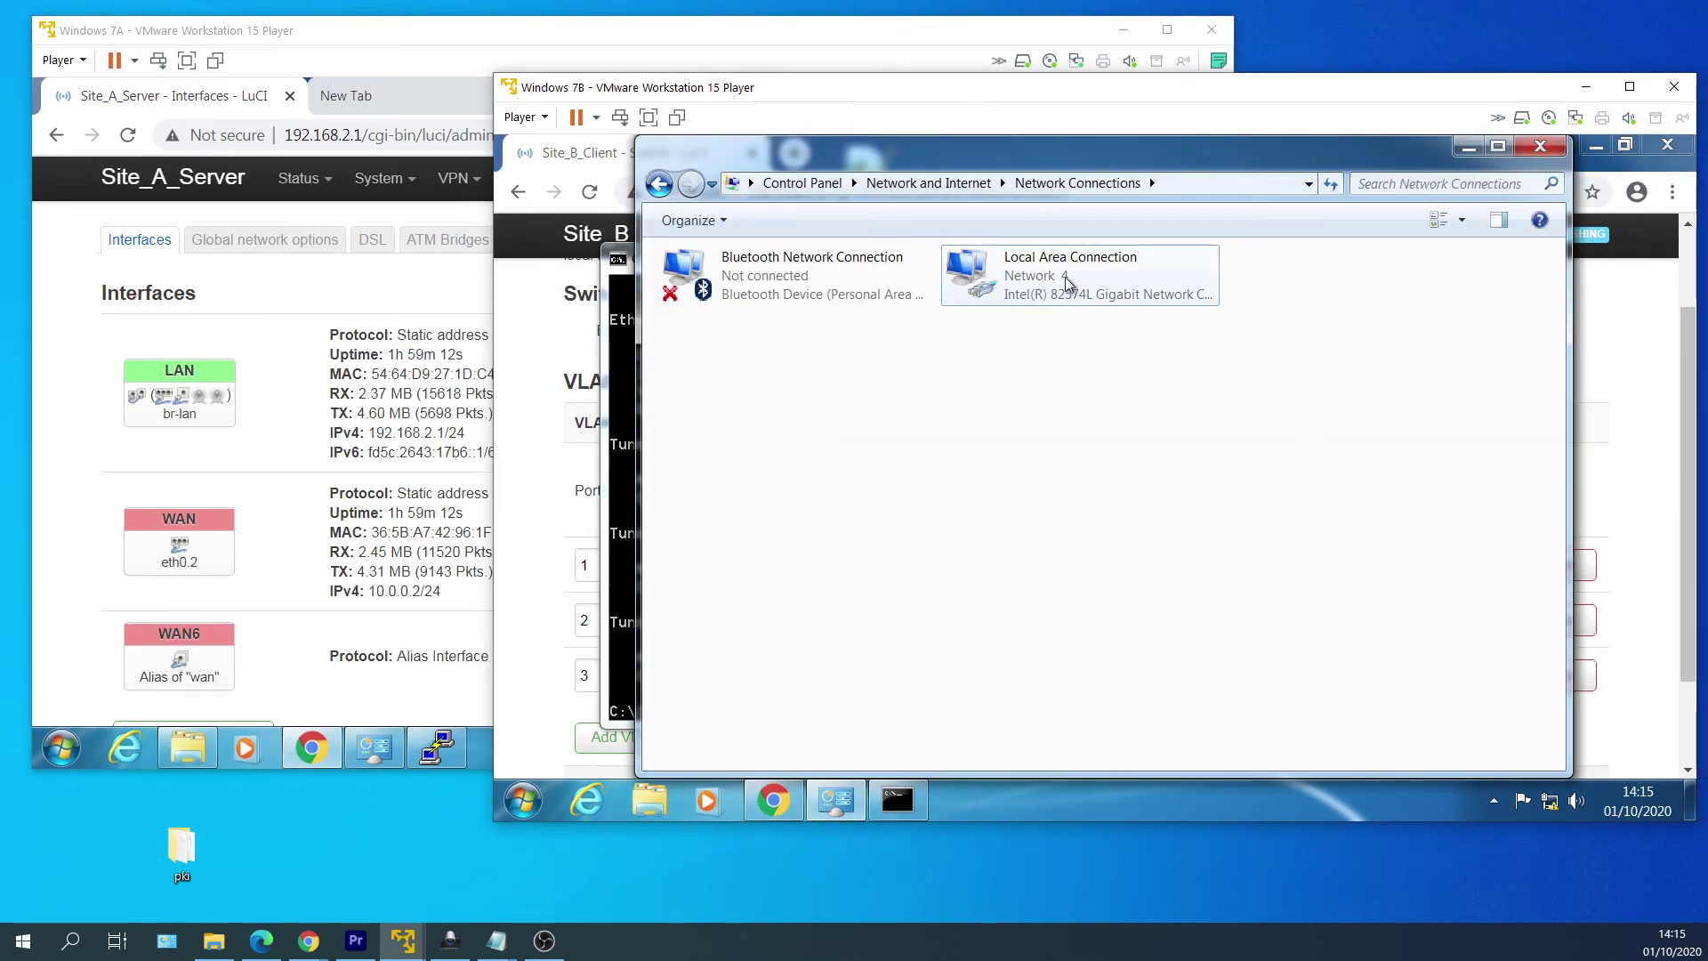
# Set Local Area Connection IPv4 to obtain IP and DNS addresses automatically.
pyautogui.click(1067, 279)
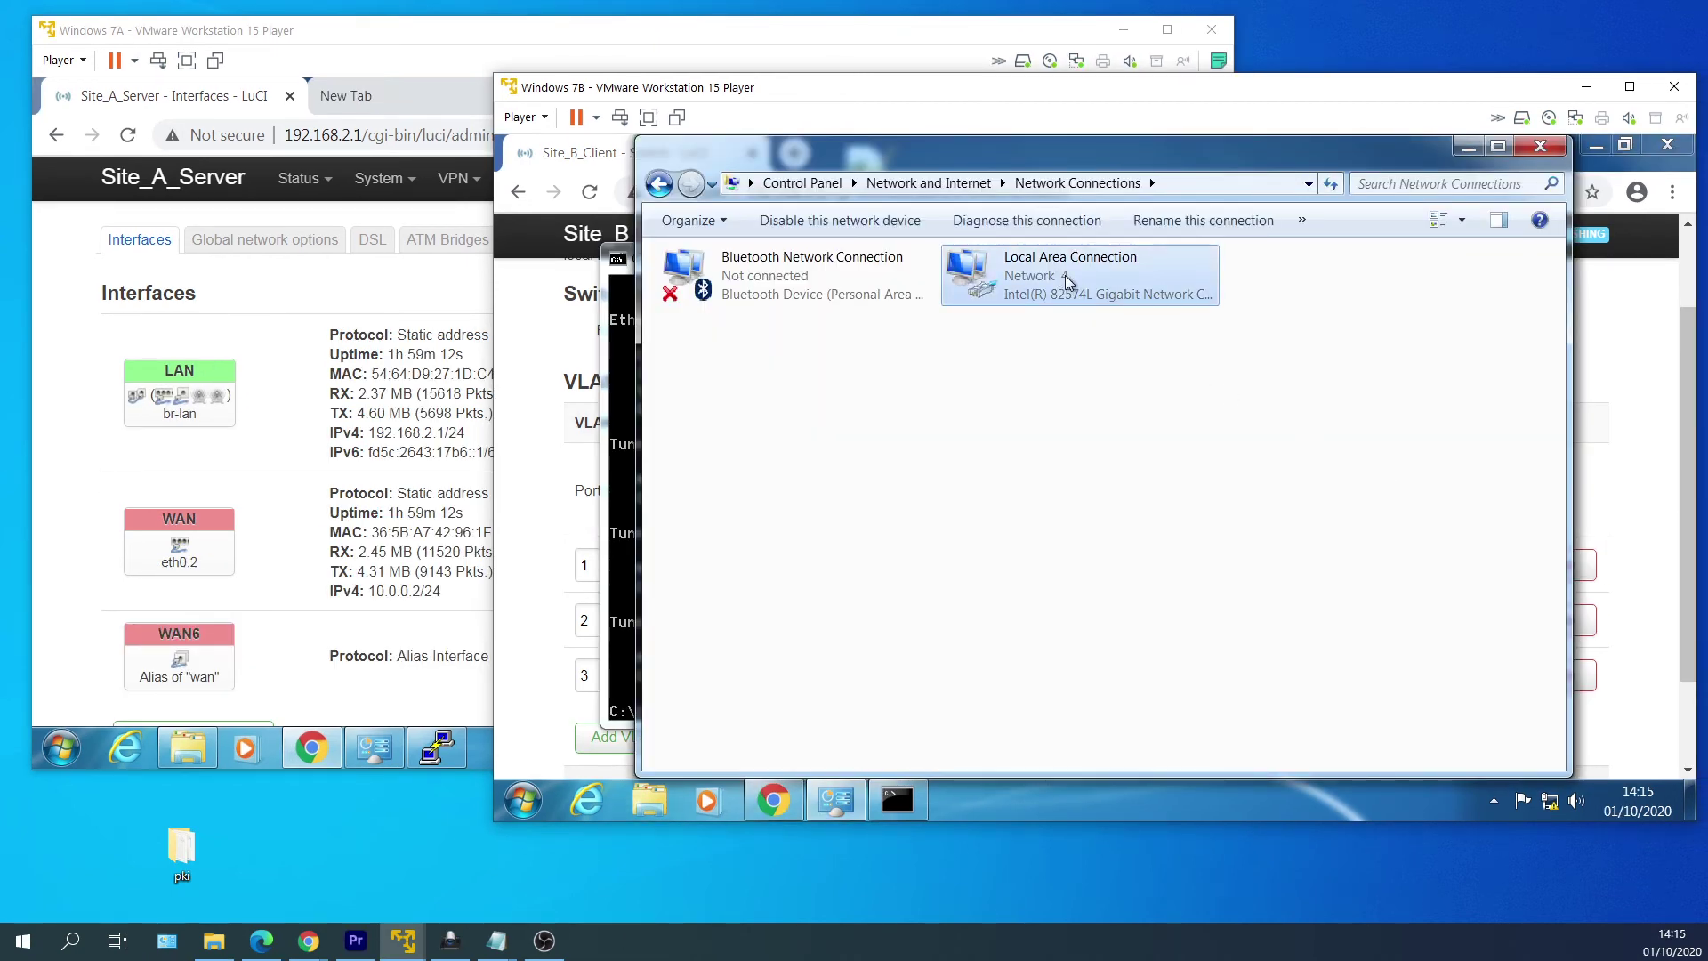
pyautogui.rightClick(1067, 279)
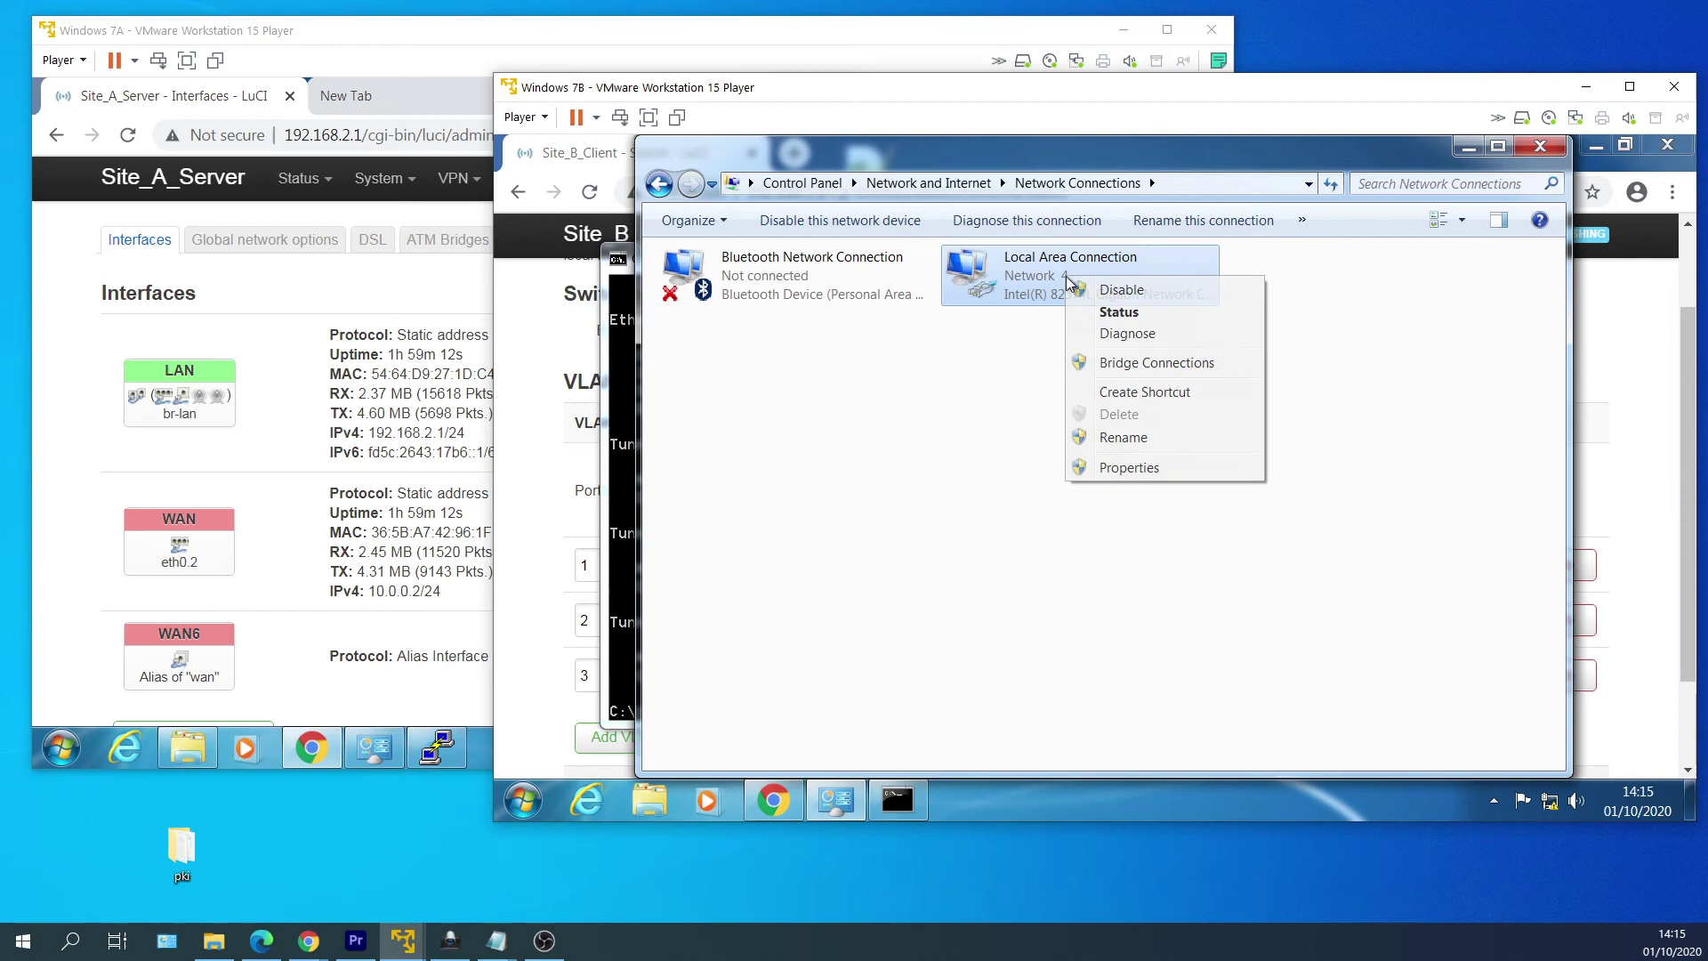
pyautogui.click(1153, 465)
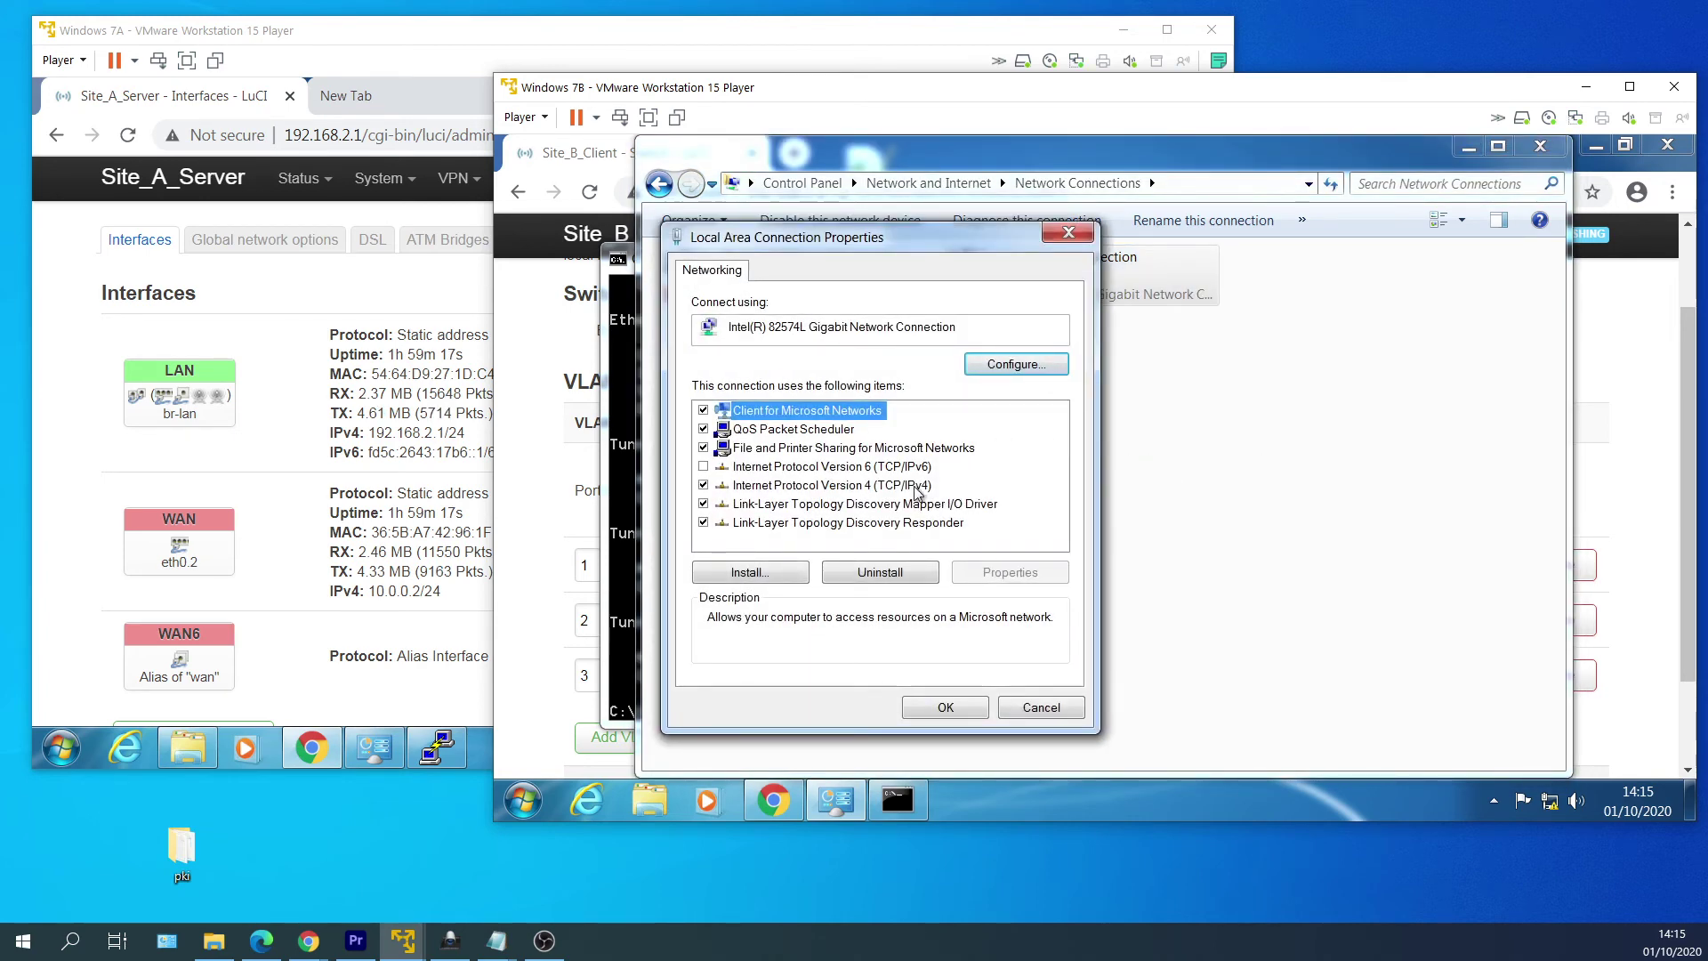
pyautogui.doubleClick(916, 487)
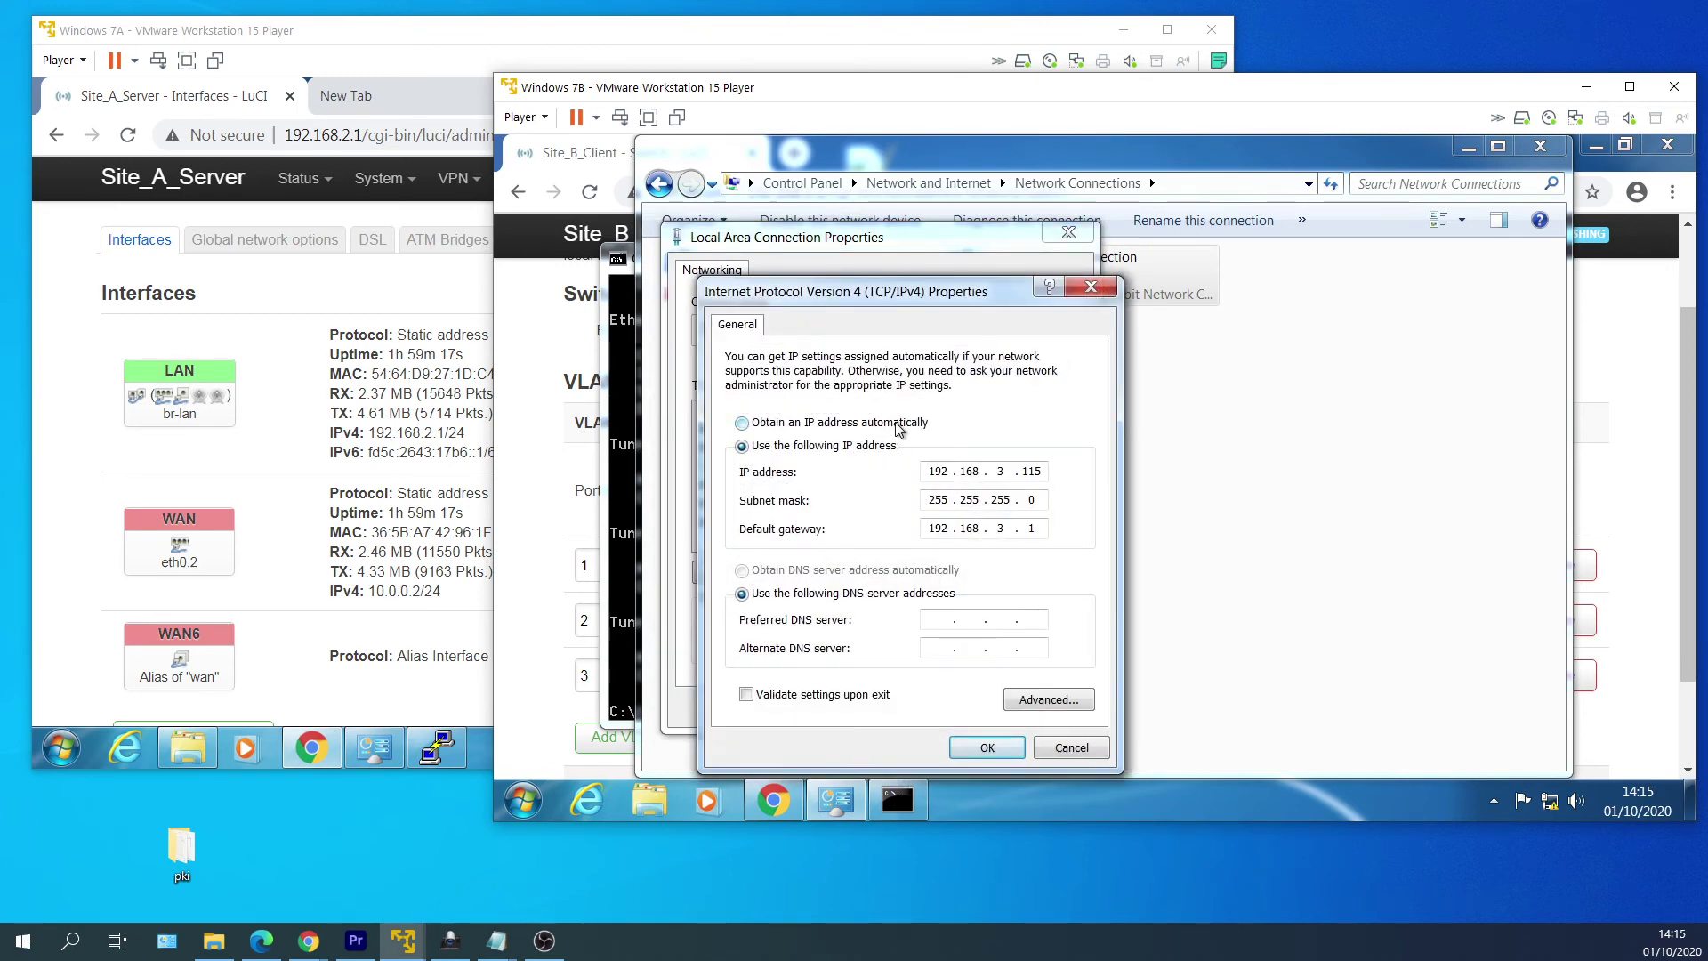
pyautogui.click(885, 423)
pyautogui.click(916, 570)
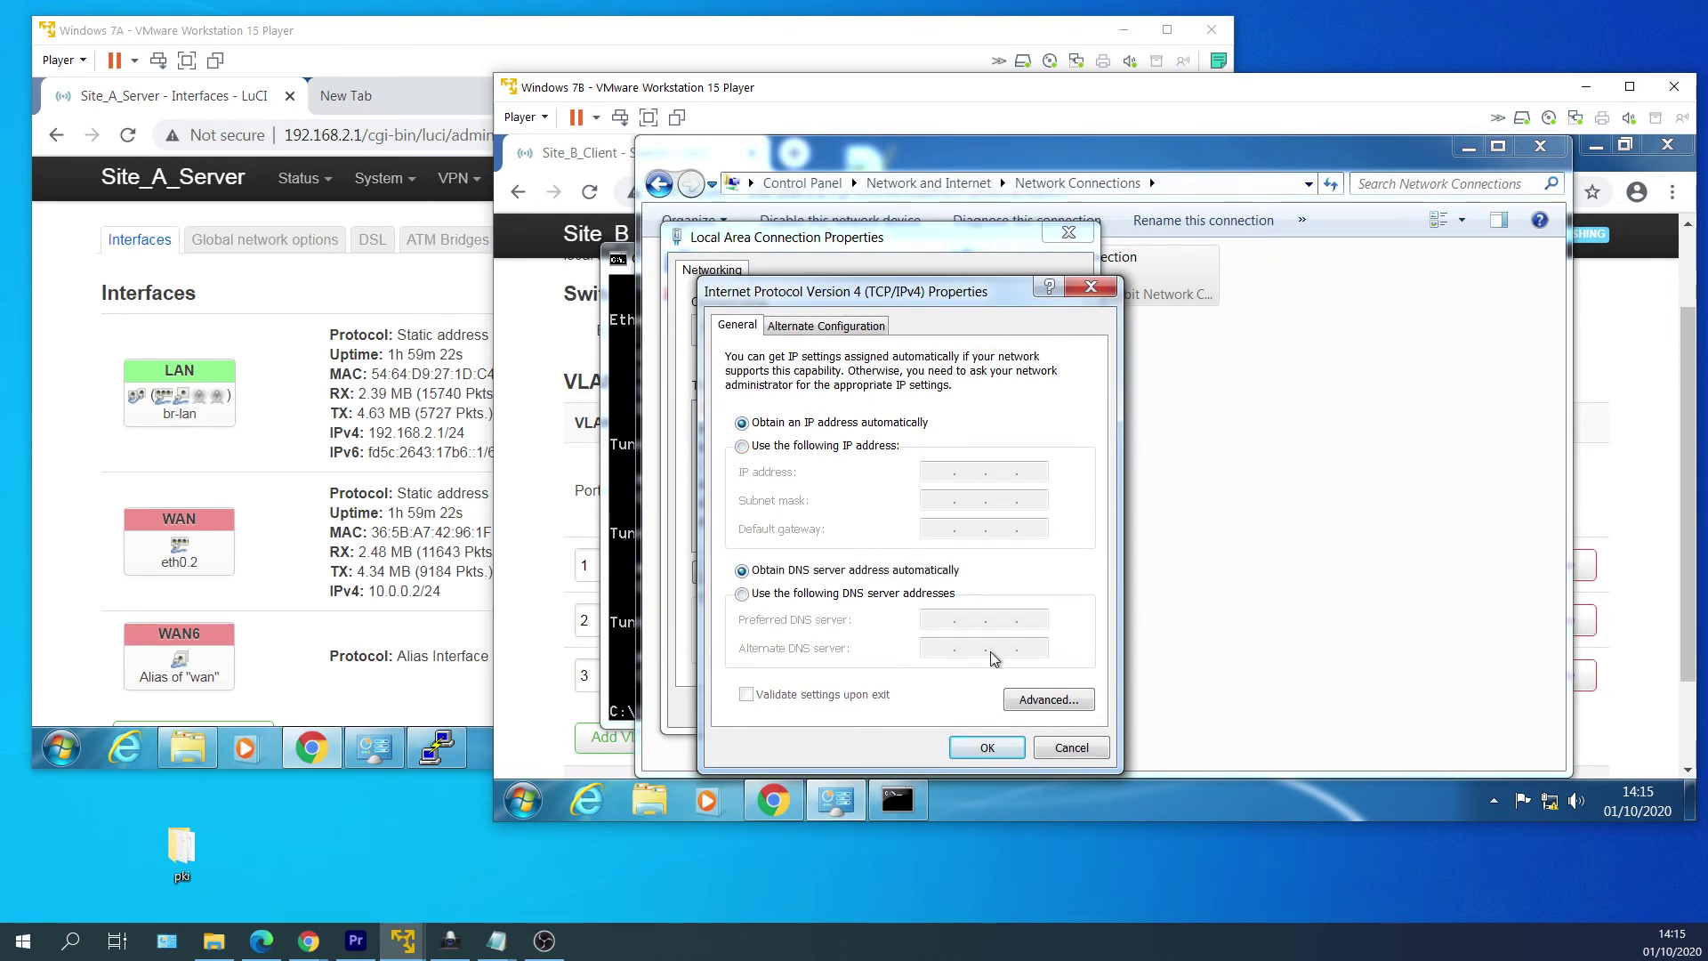
pyautogui.click(987, 747)
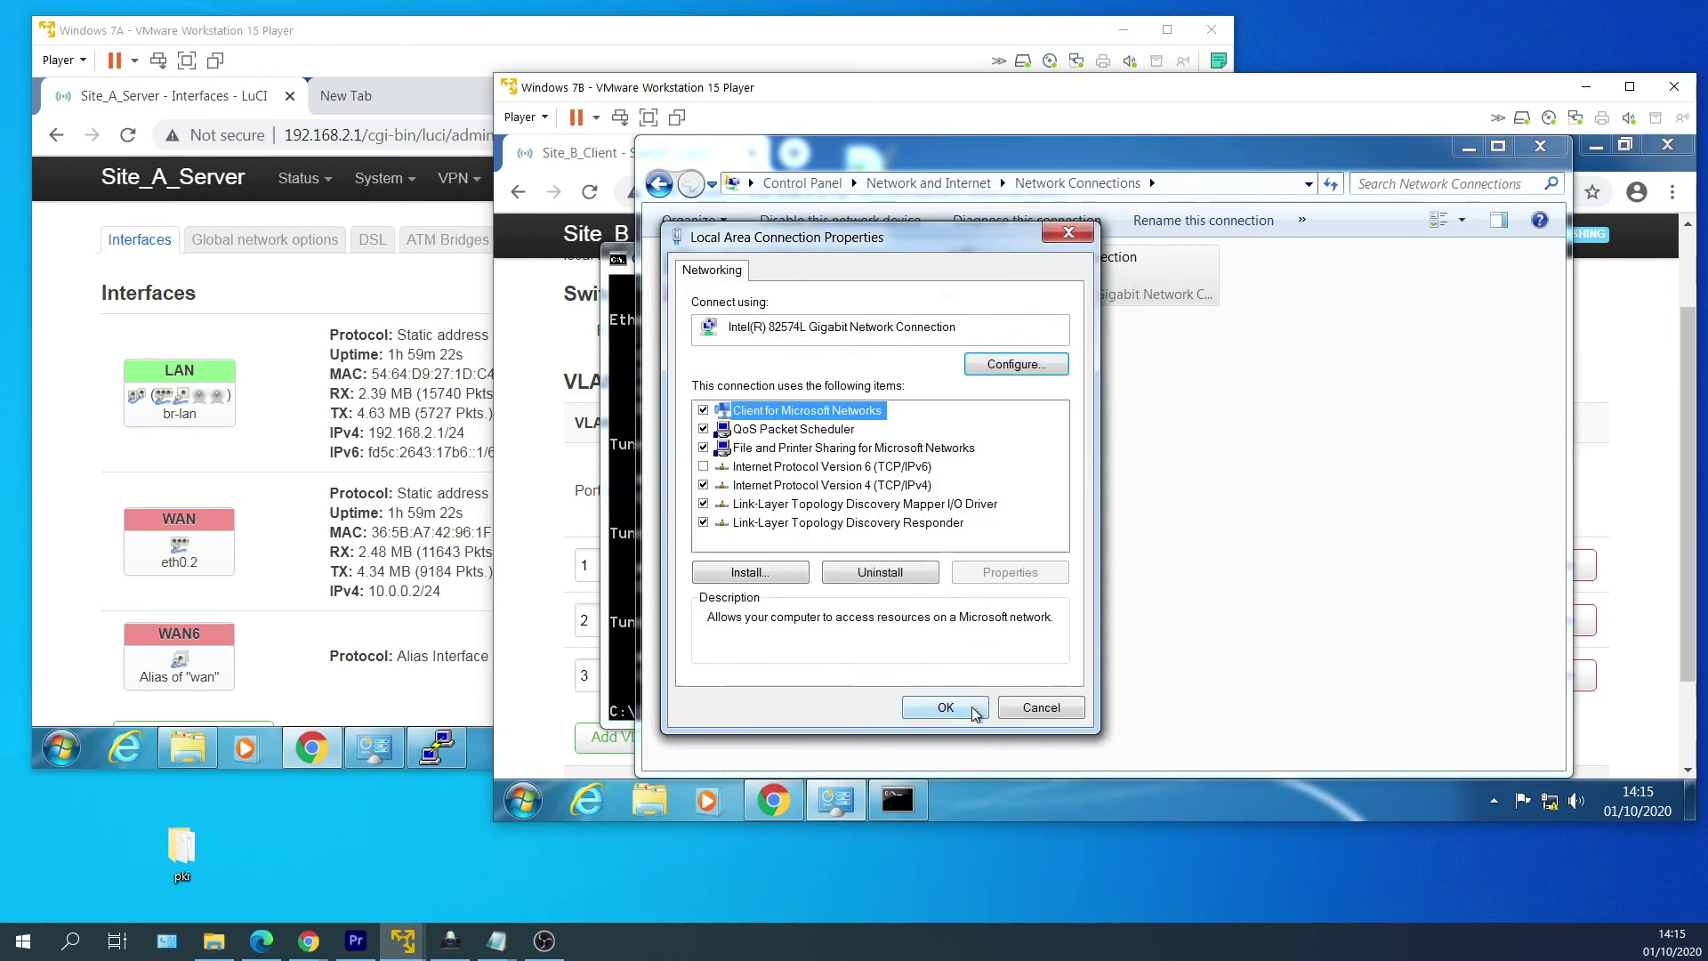
pyautogui.click(945, 707)
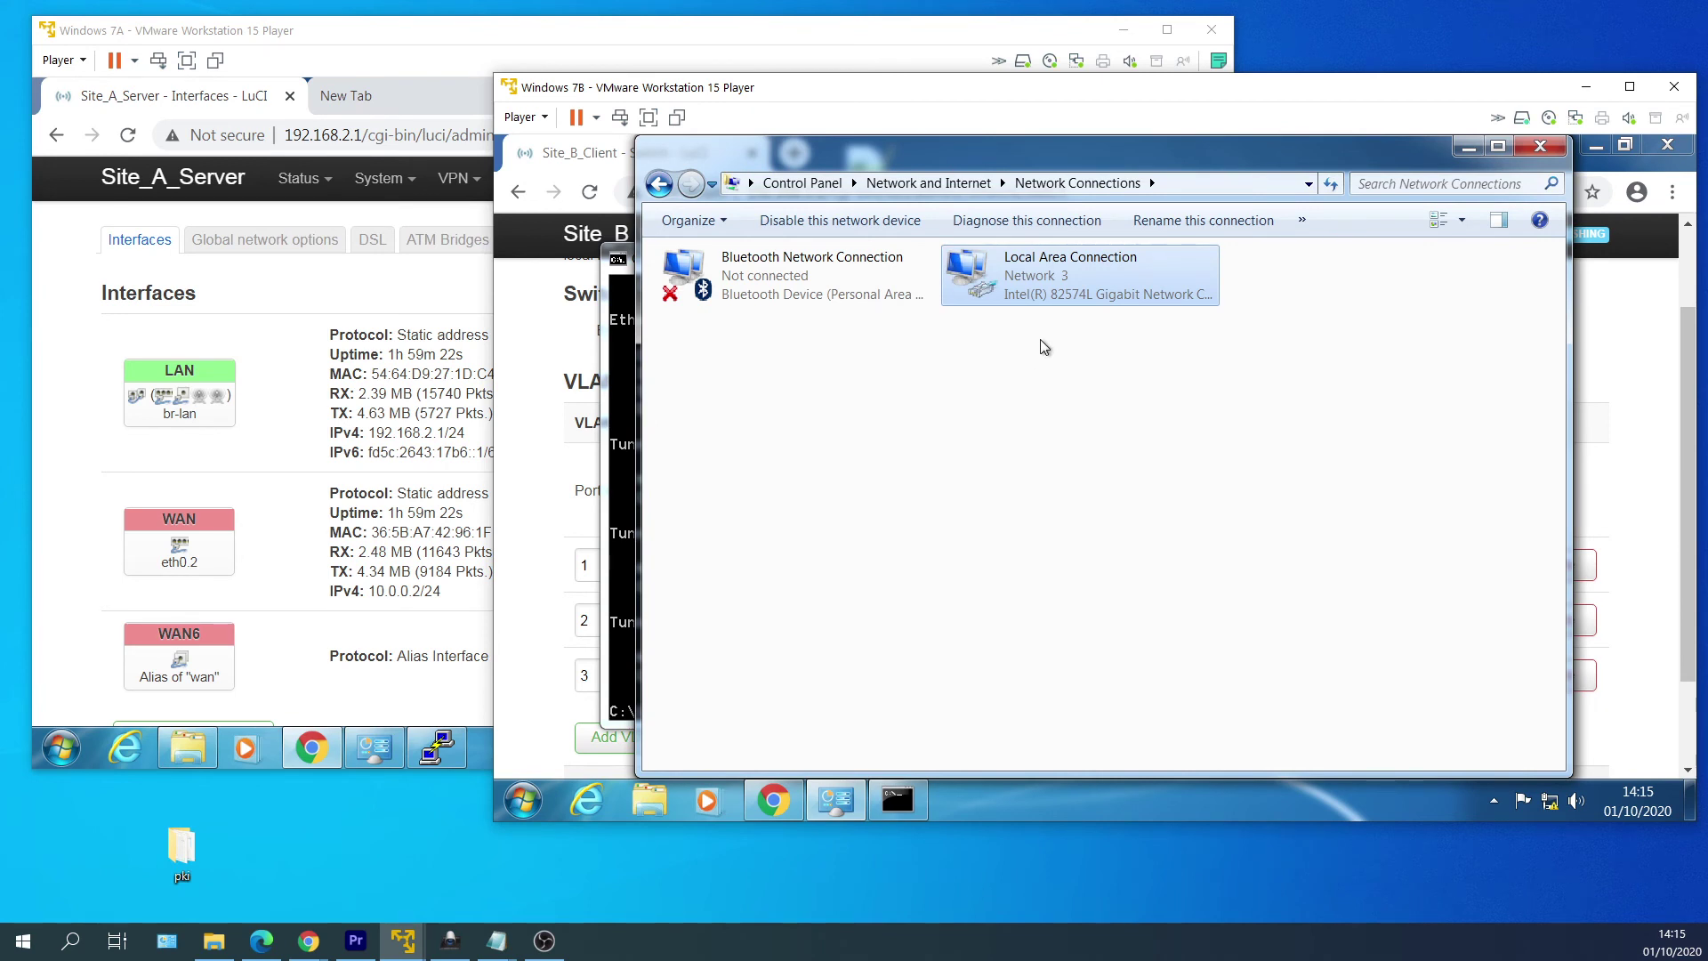
# Disable and re-enable the Local Area Connection.
pyautogui.rightClick(1066, 281)
pyautogui.click(1107, 291)
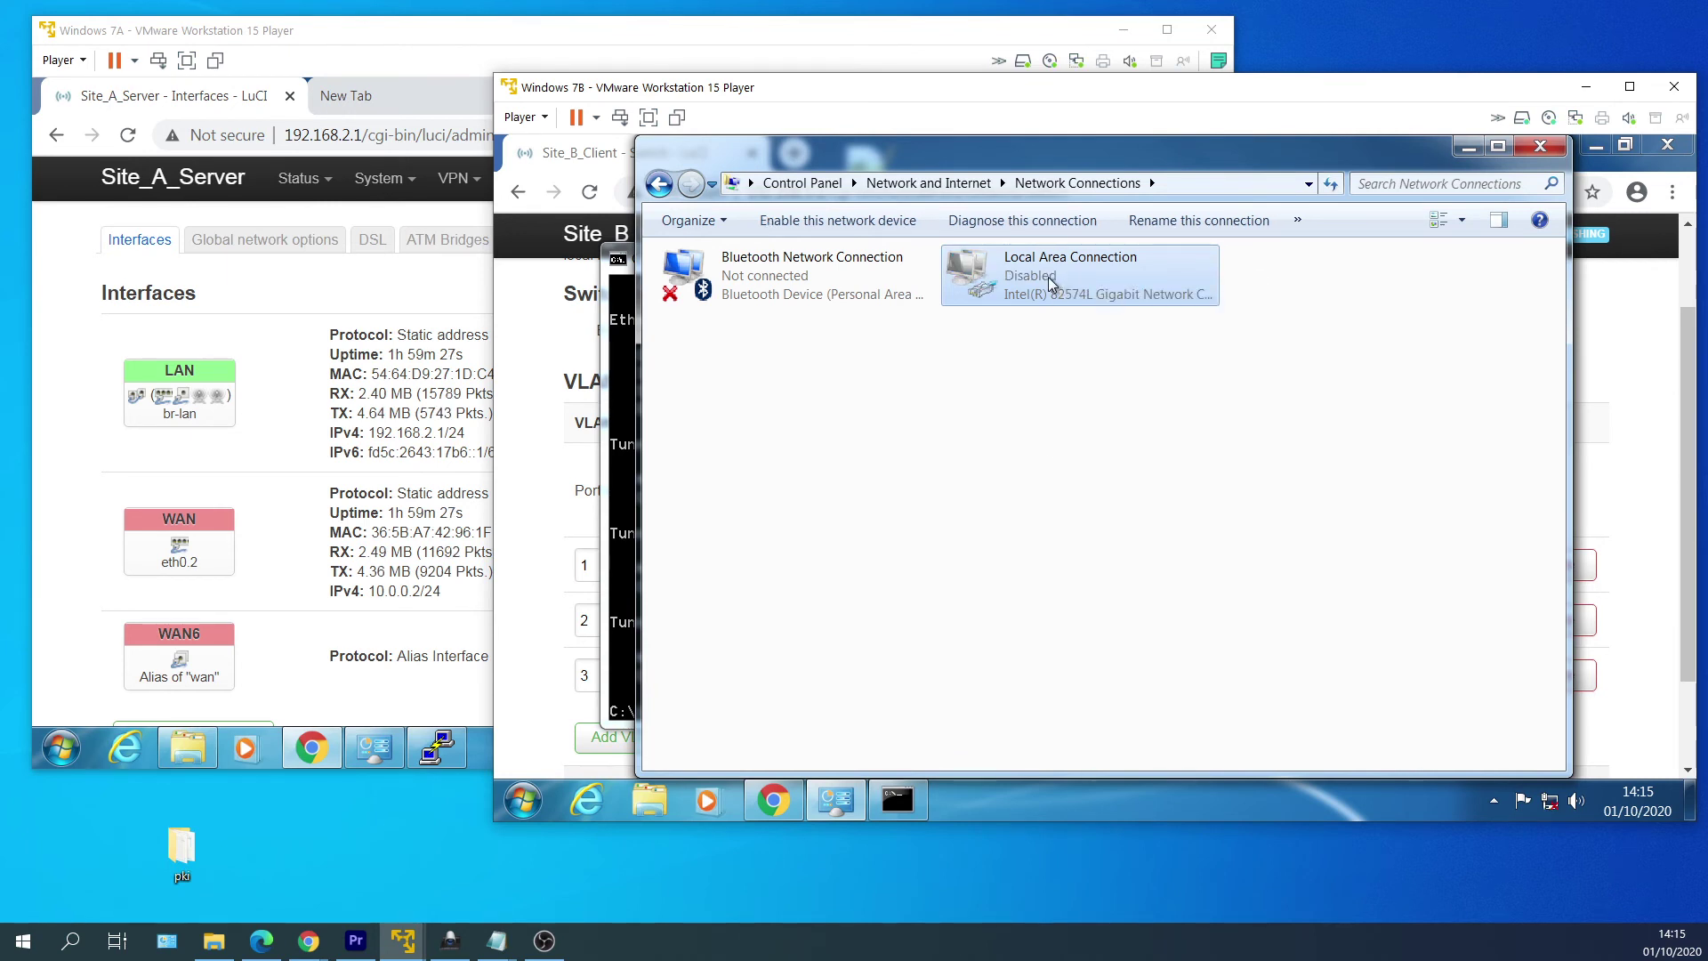
pyautogui.rightClick(1053, 280)
pyautogui.click(1103, 292)
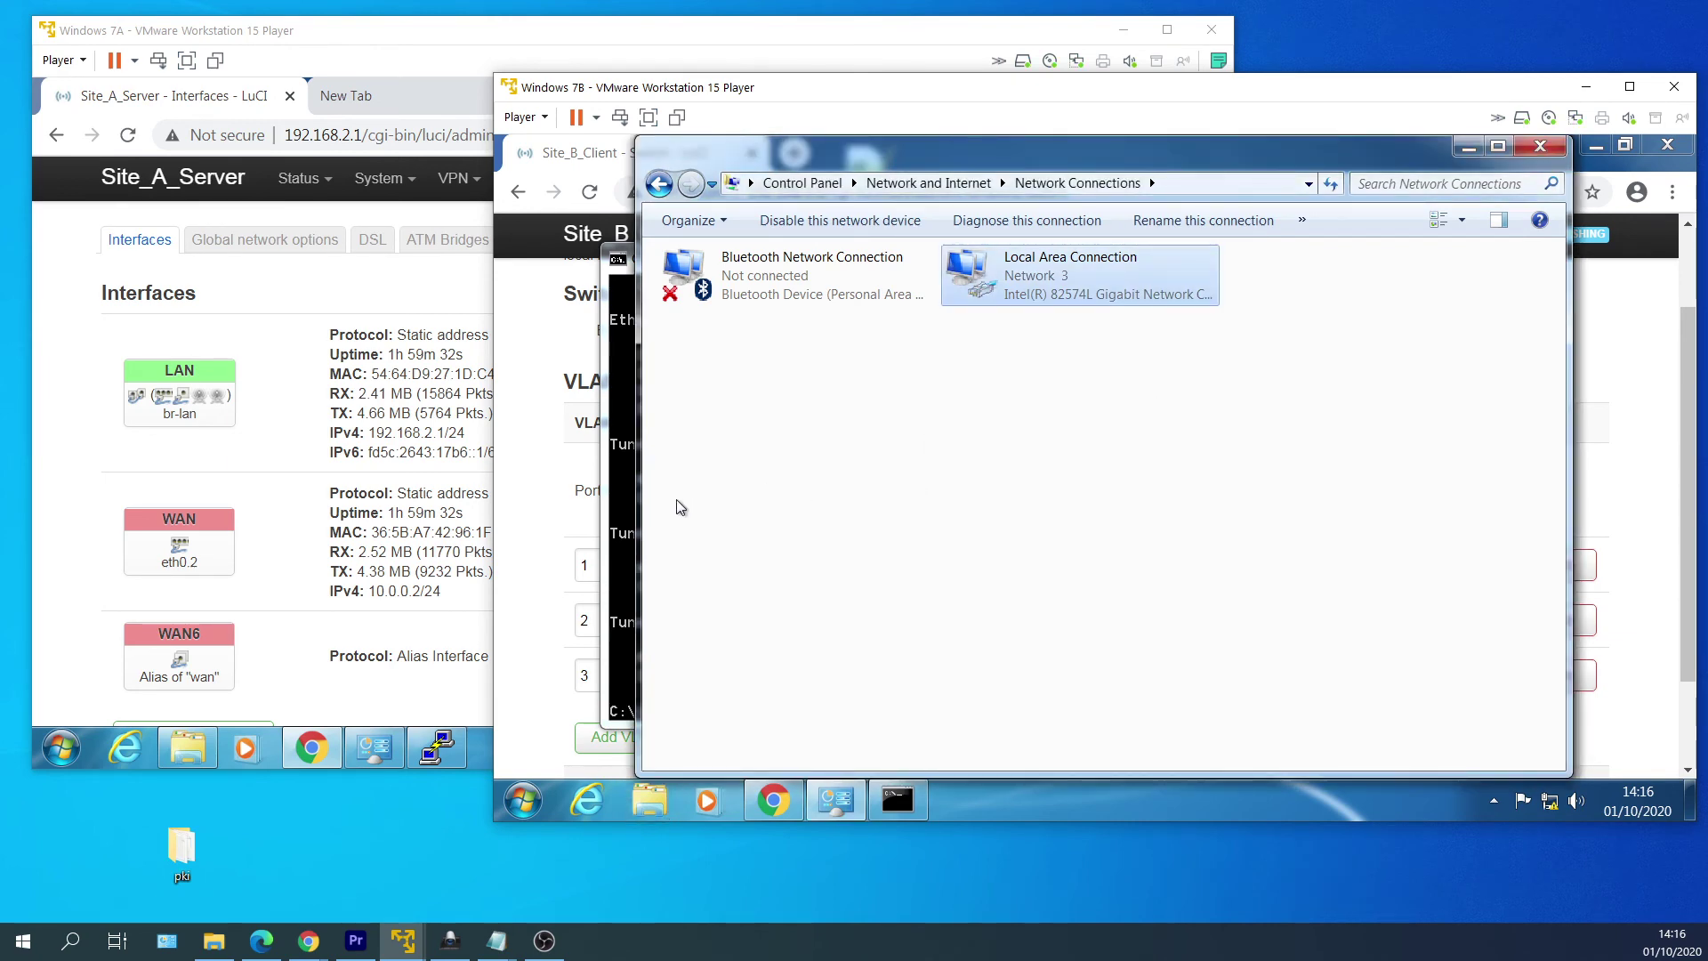
# Run ipconfig and copy the new IPv4 address 192.168.2.11.
pyautogui.click(625, 499)
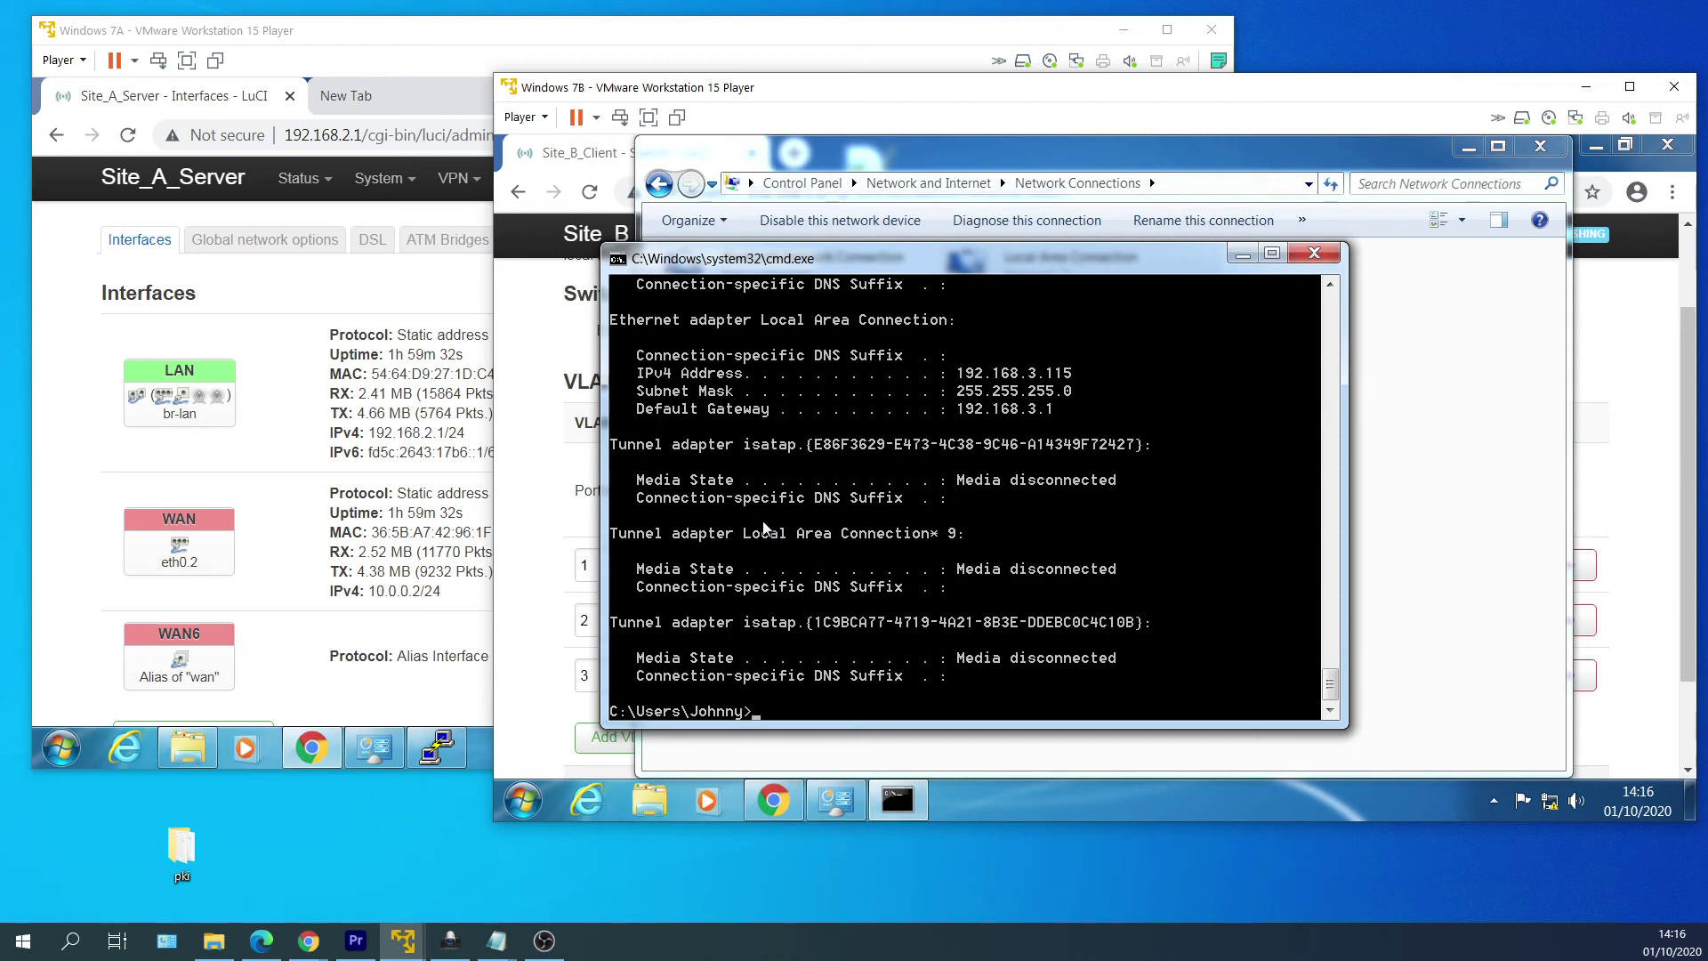
pyautogui.write('ipconfig')
pyautogui.press('Return')
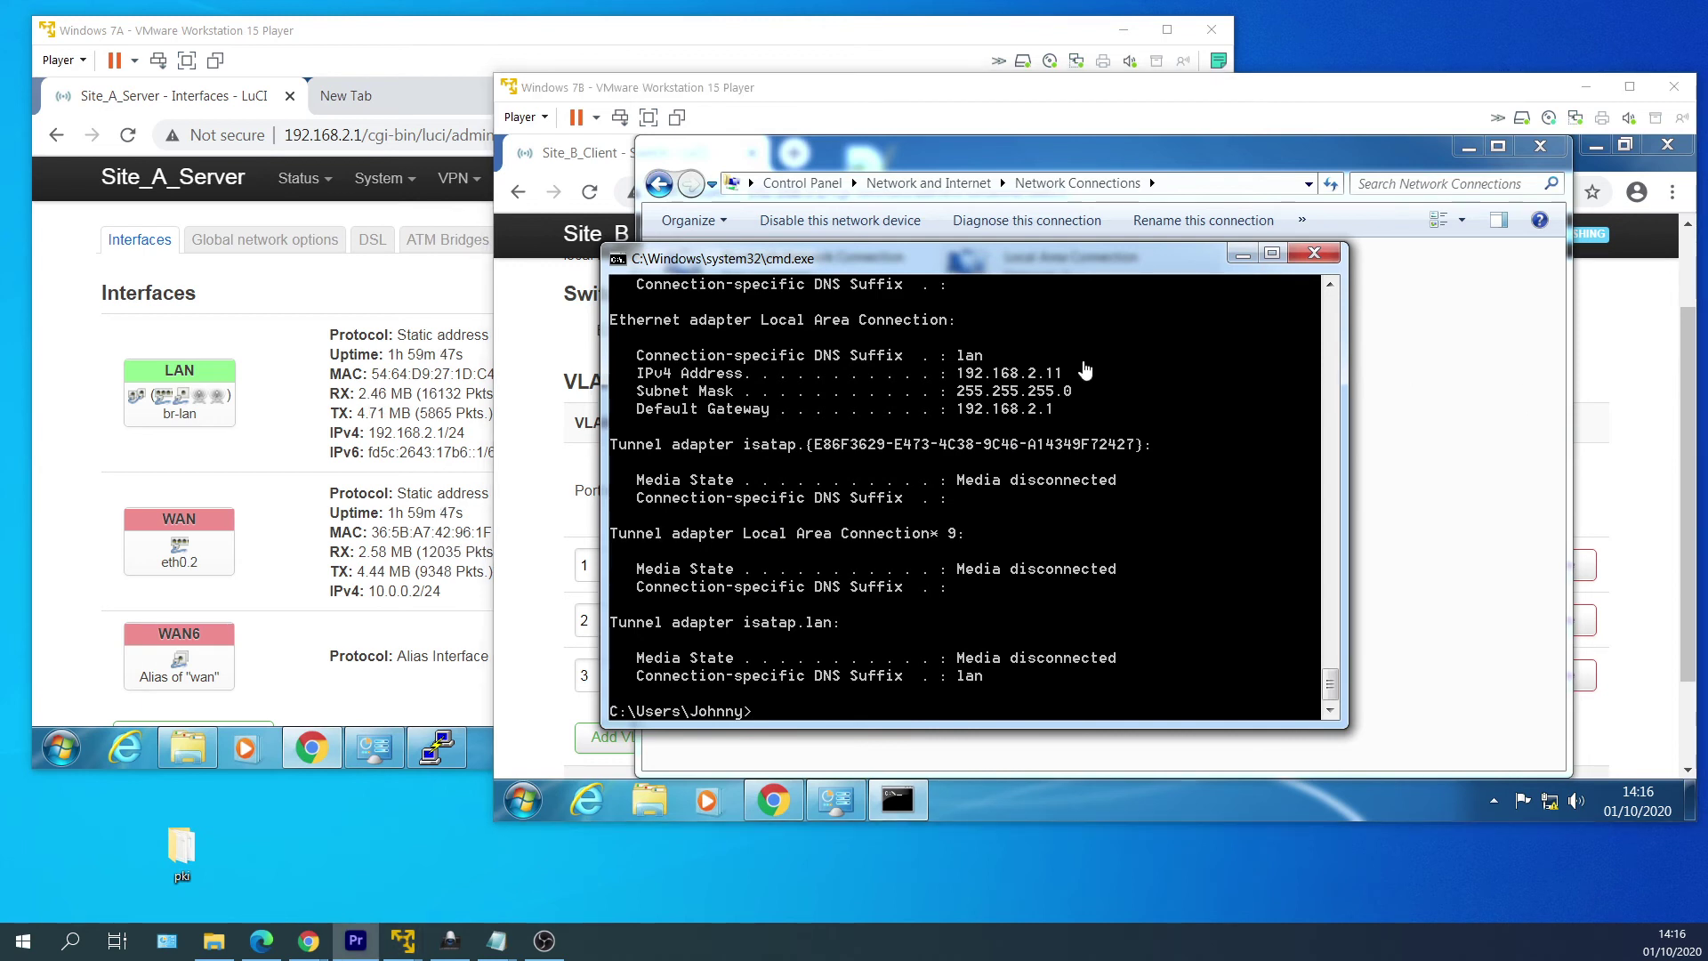
pyautogui.rightClick(977, 382)
pyautogui.click(977, 384)
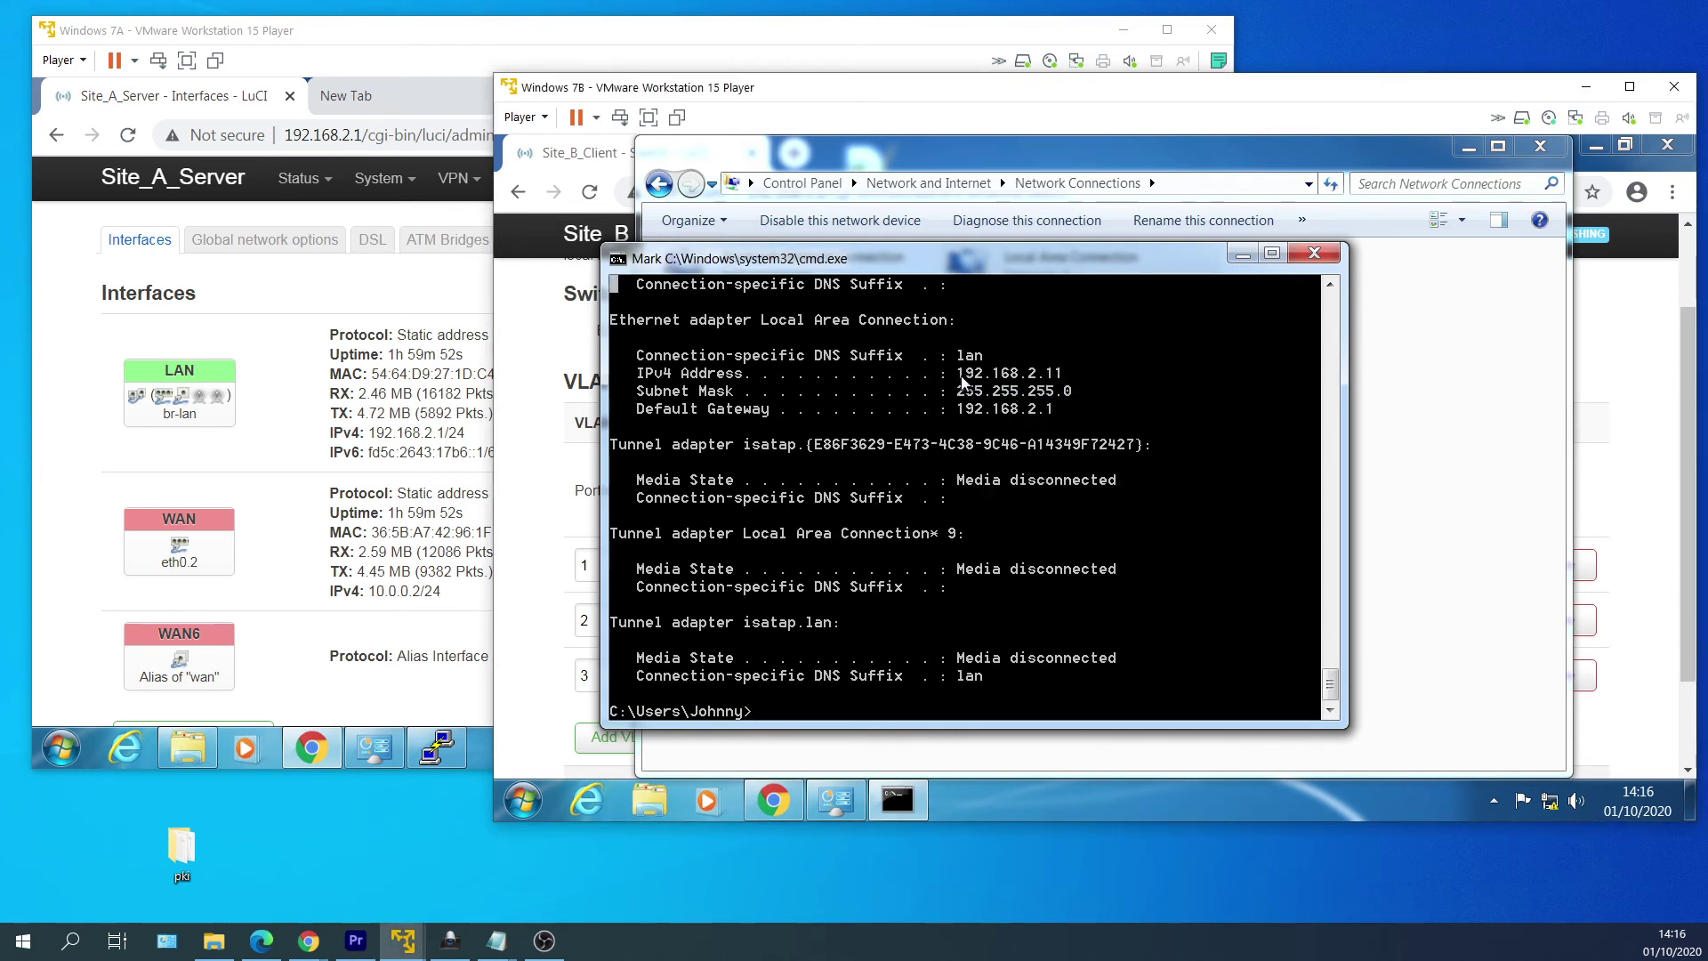
pyautogui.moveTo(958, 375); pyautogui.dragTo(1063, 383)
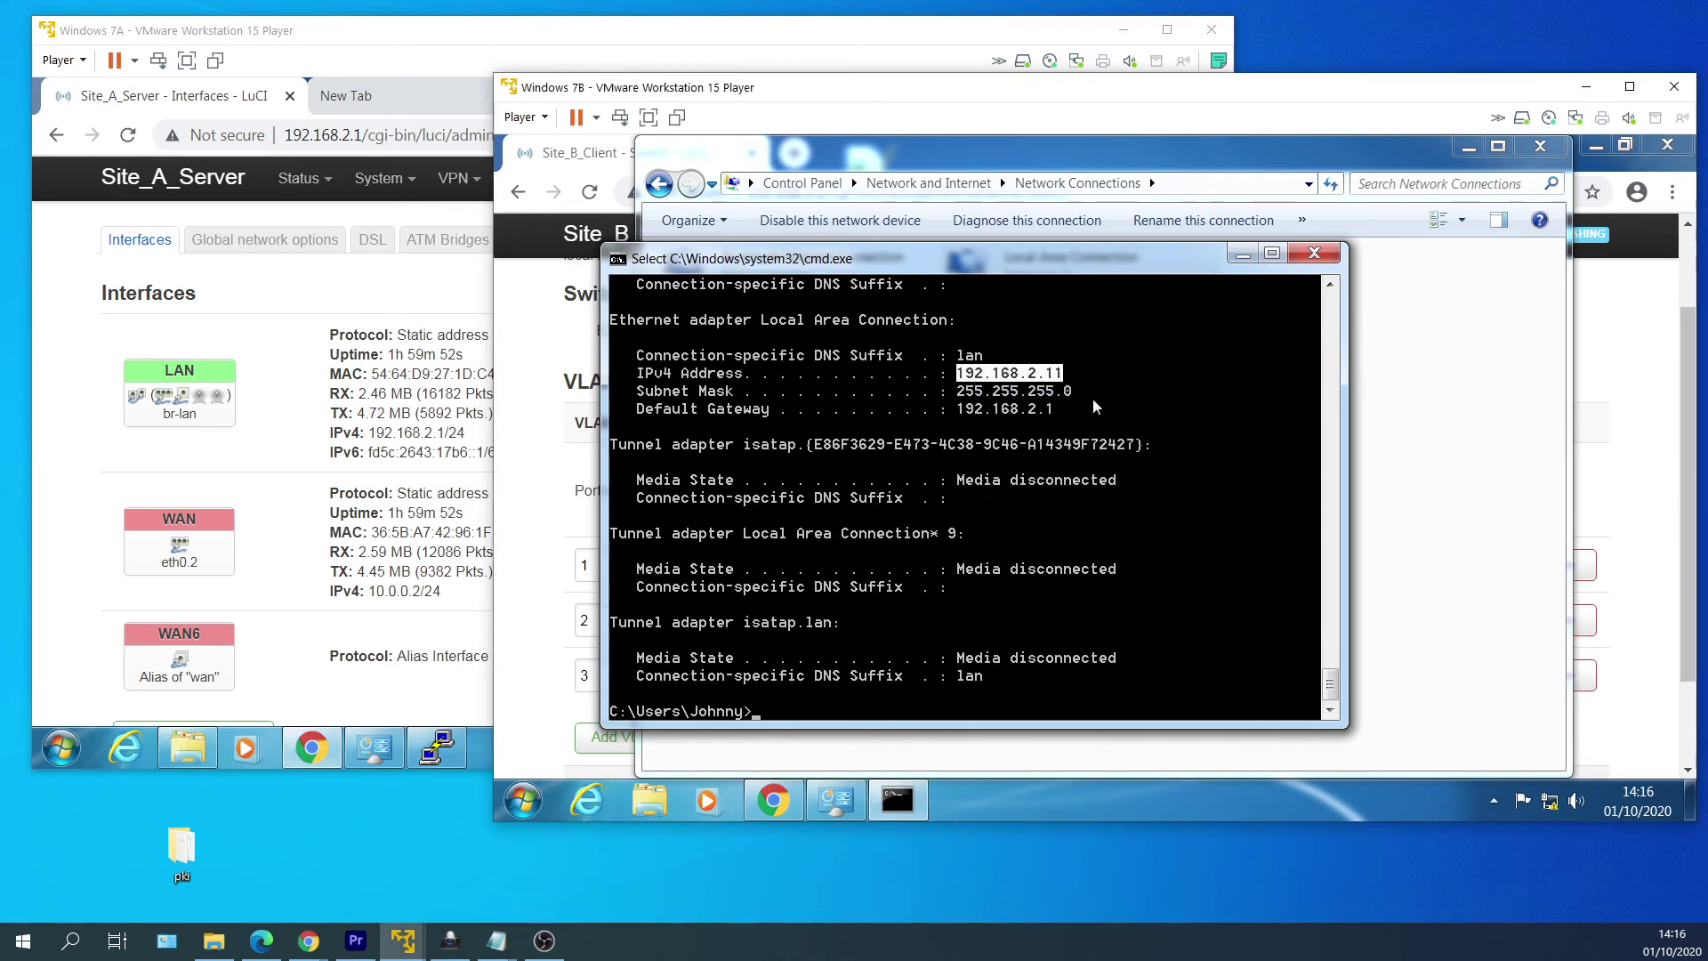
pyautogui.press('Return')
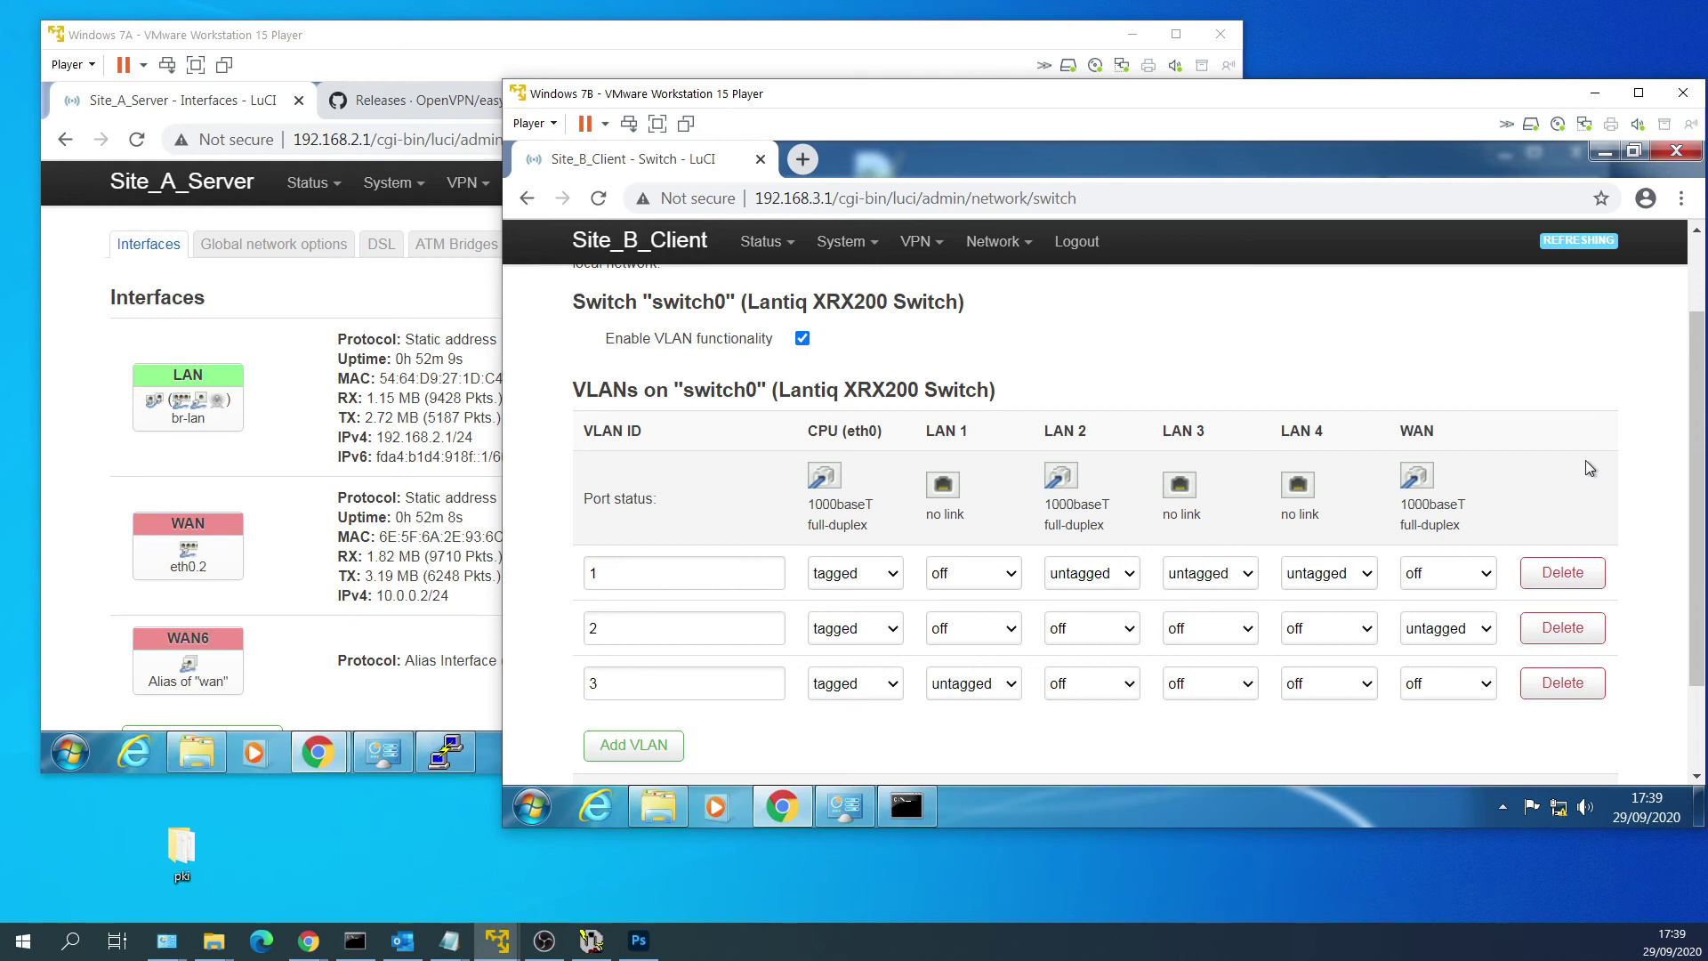
# Load the router's LuCI page at 192.168.2.2 in Chrome.
pyautogui.click(797, 205)
pyautogui.press('Return')
pyautogui.moveTo(798, 230)
pyautogui.write('192.168.3.1')
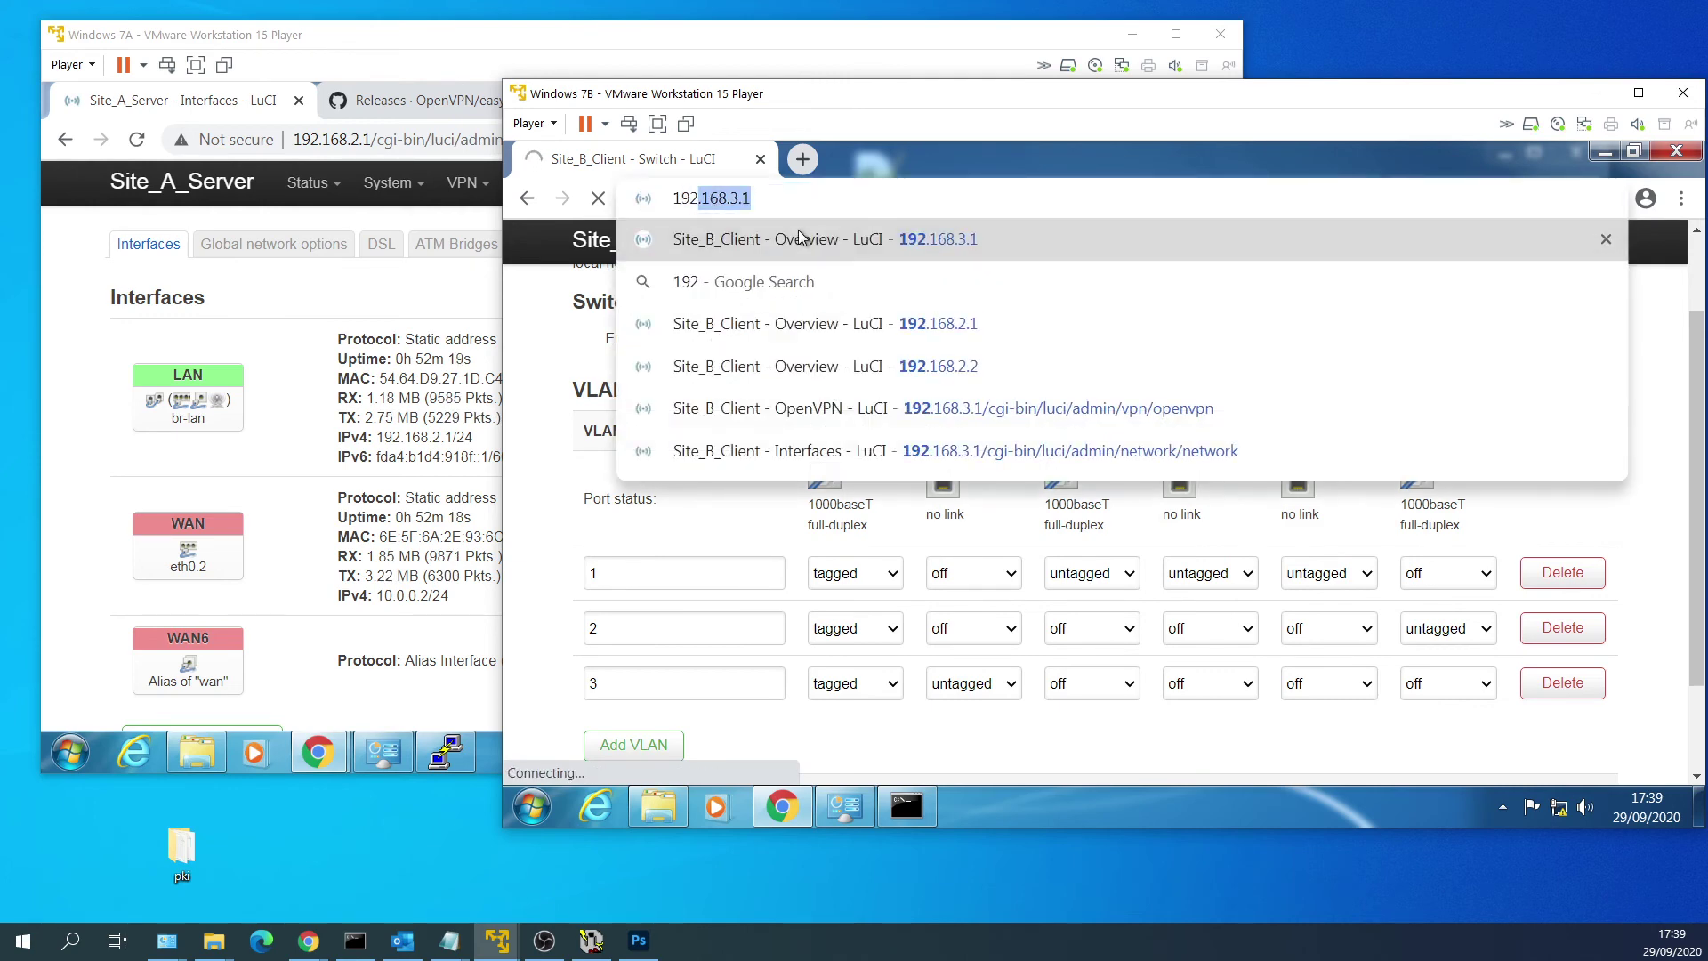
pyautogui.press('BackSpace')
pyautogui.press('BackSpace')
pyautogui.press('BackSpace')
pyautogui.write('2.2')
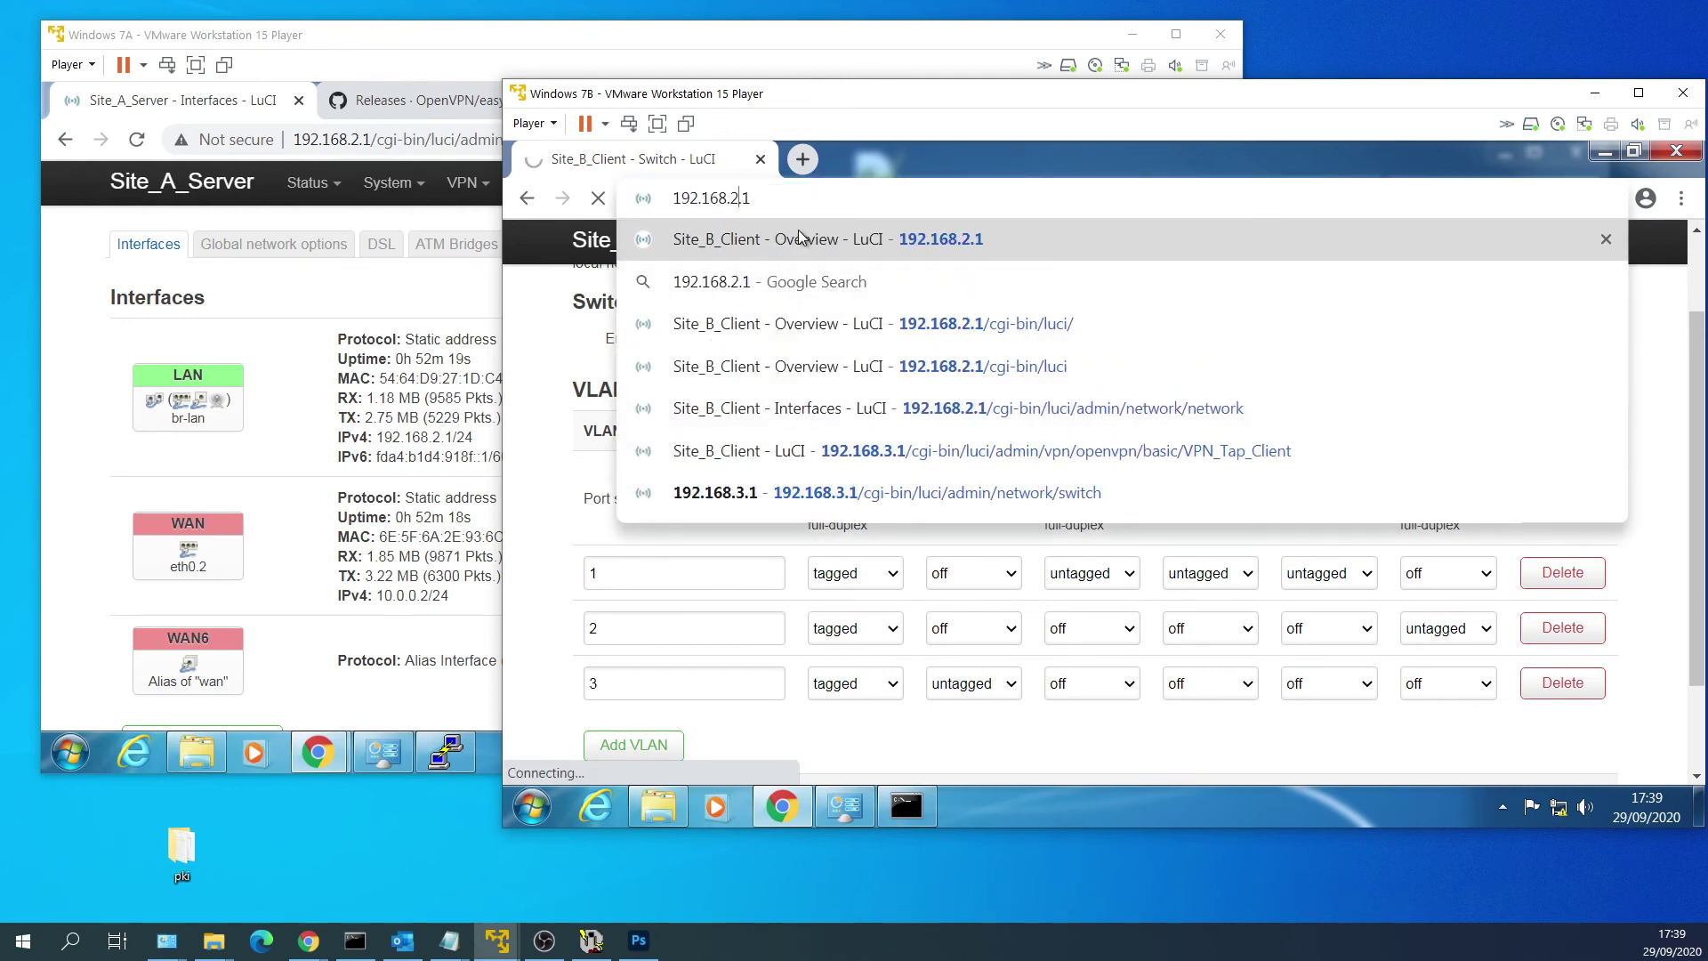
pyautogui.press('Return')
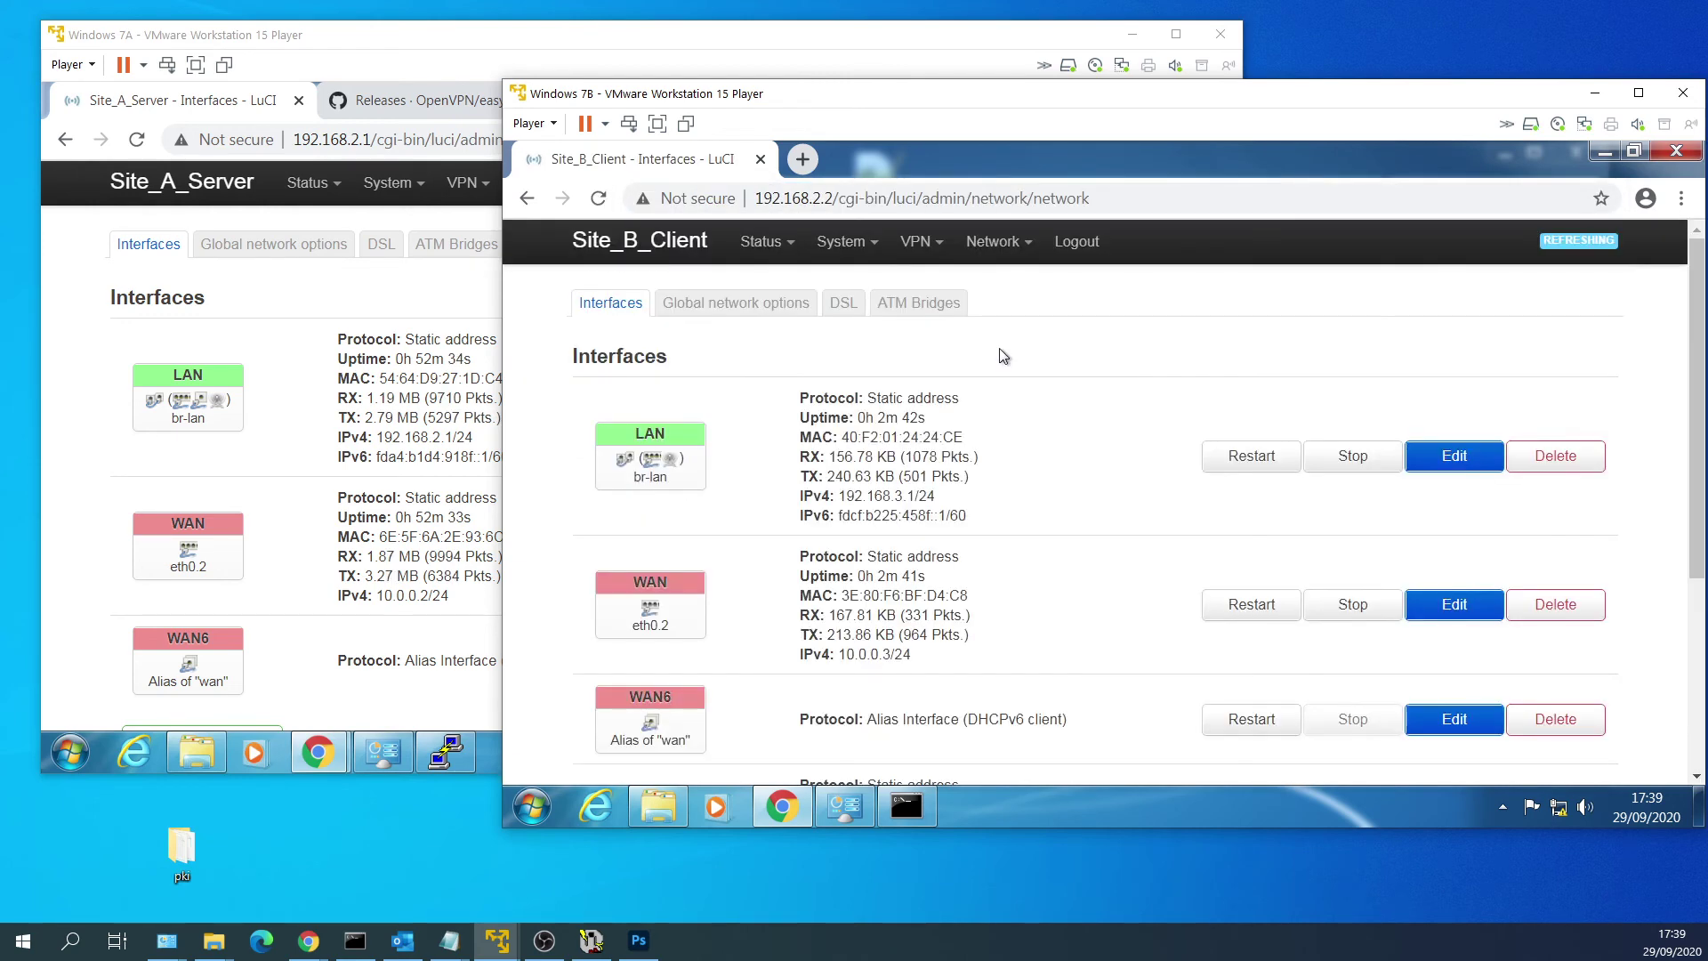
# View the Switch page's VLAN table listing VLANs 1–3 on switch0.
pyautogui.moveTo(1007, 263)
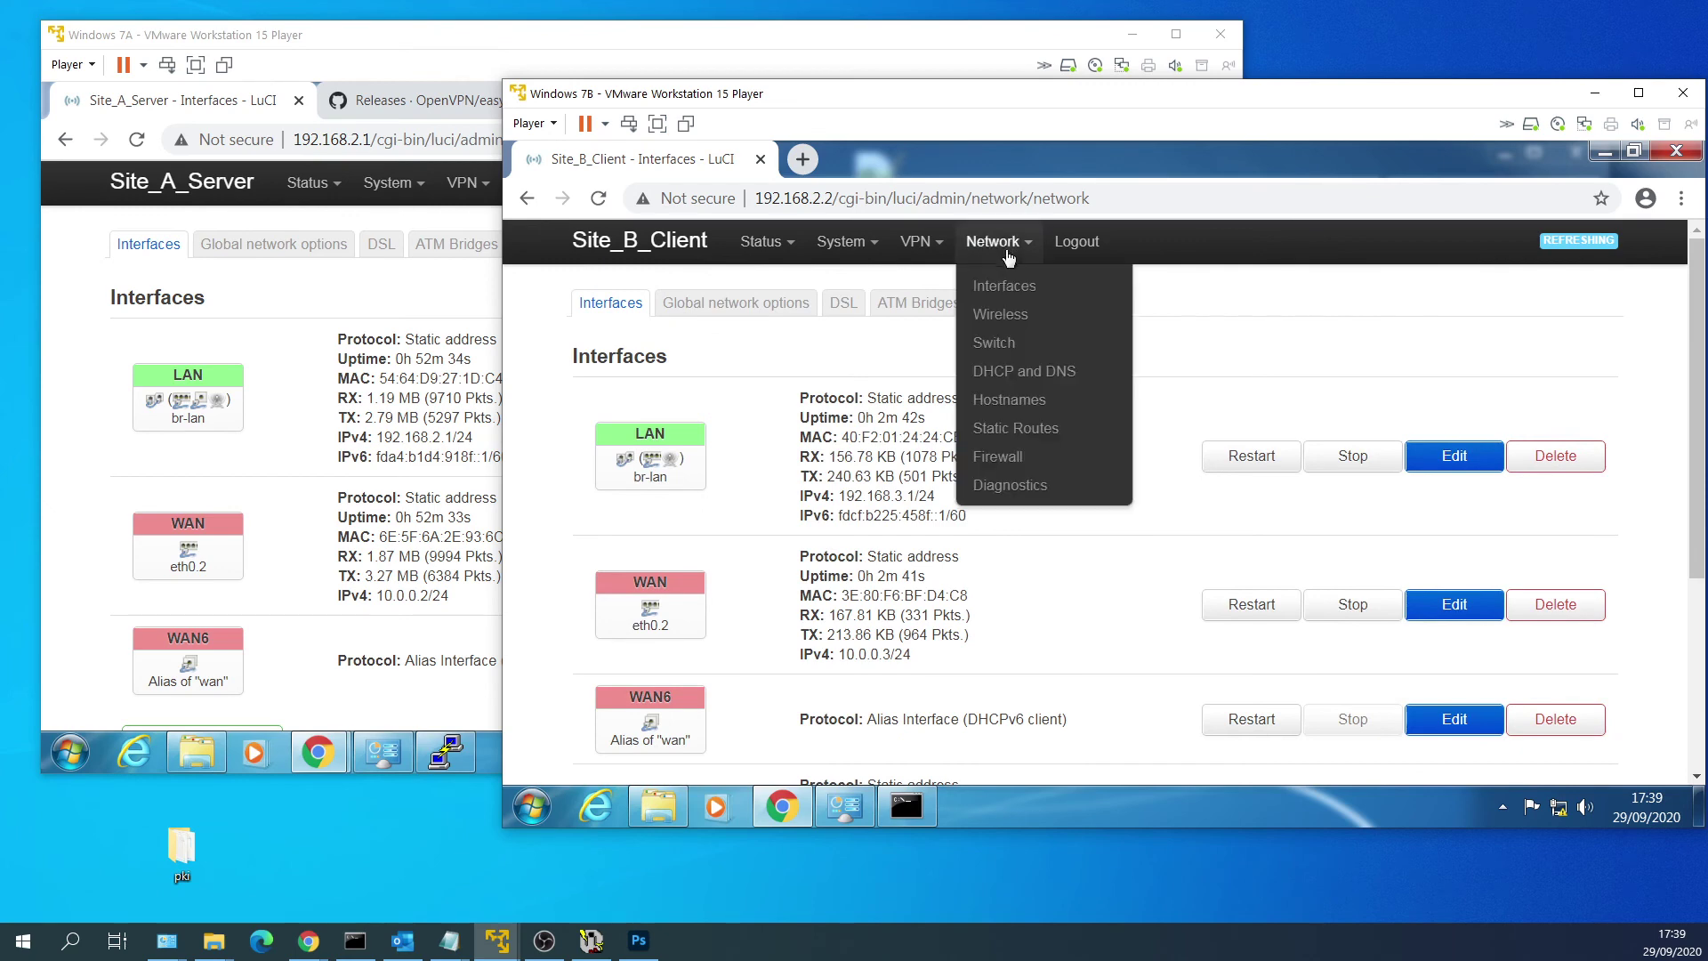
pyautogui.click(1034, 343)
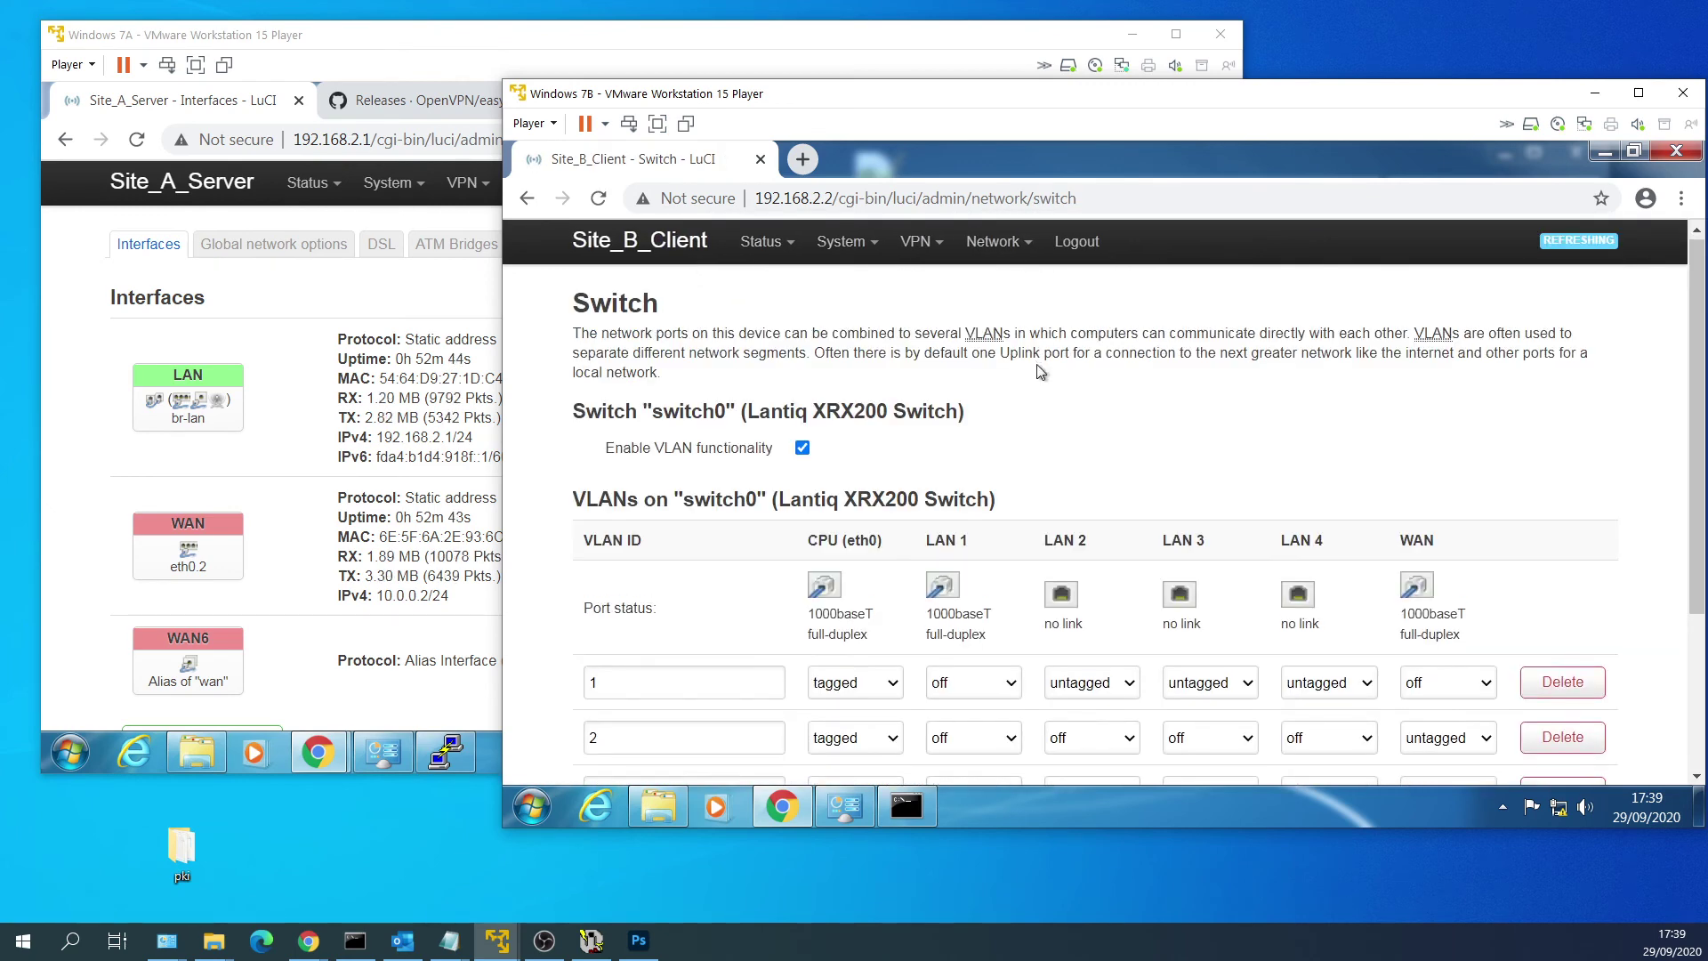
pyautogui.scroll(-1, 1041, 372)
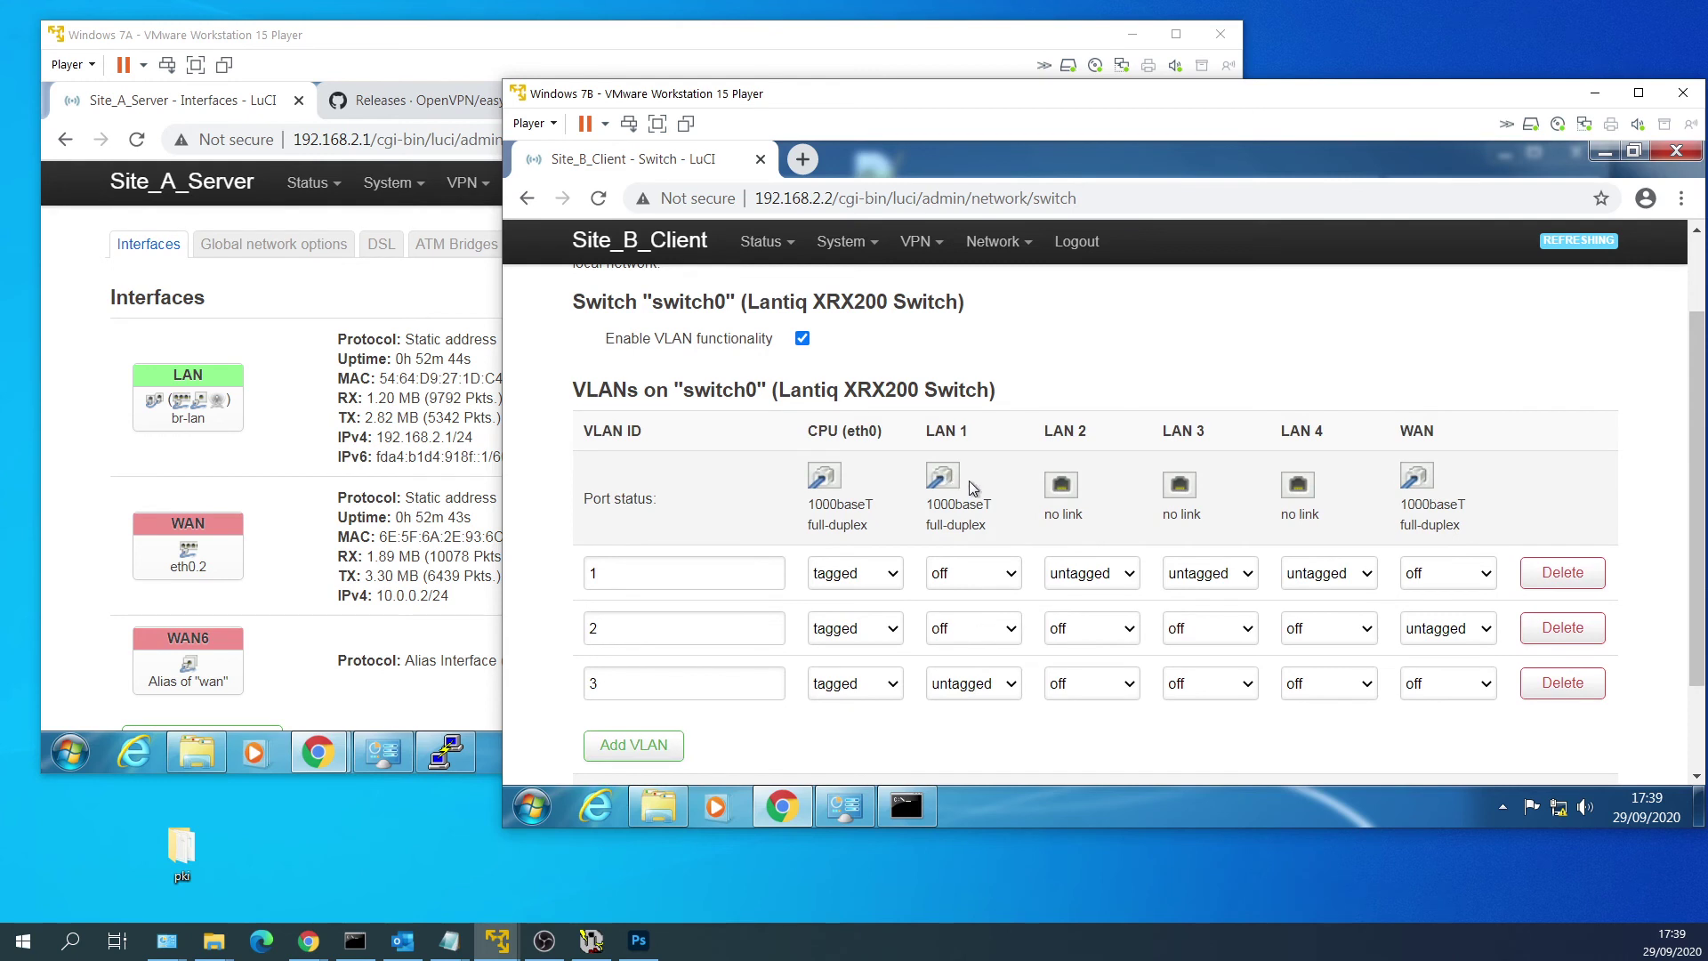
pyautogui.moveTo(970, 432); pyautogui.dragTo(923, 431)
pyautogui.click(959, 464)
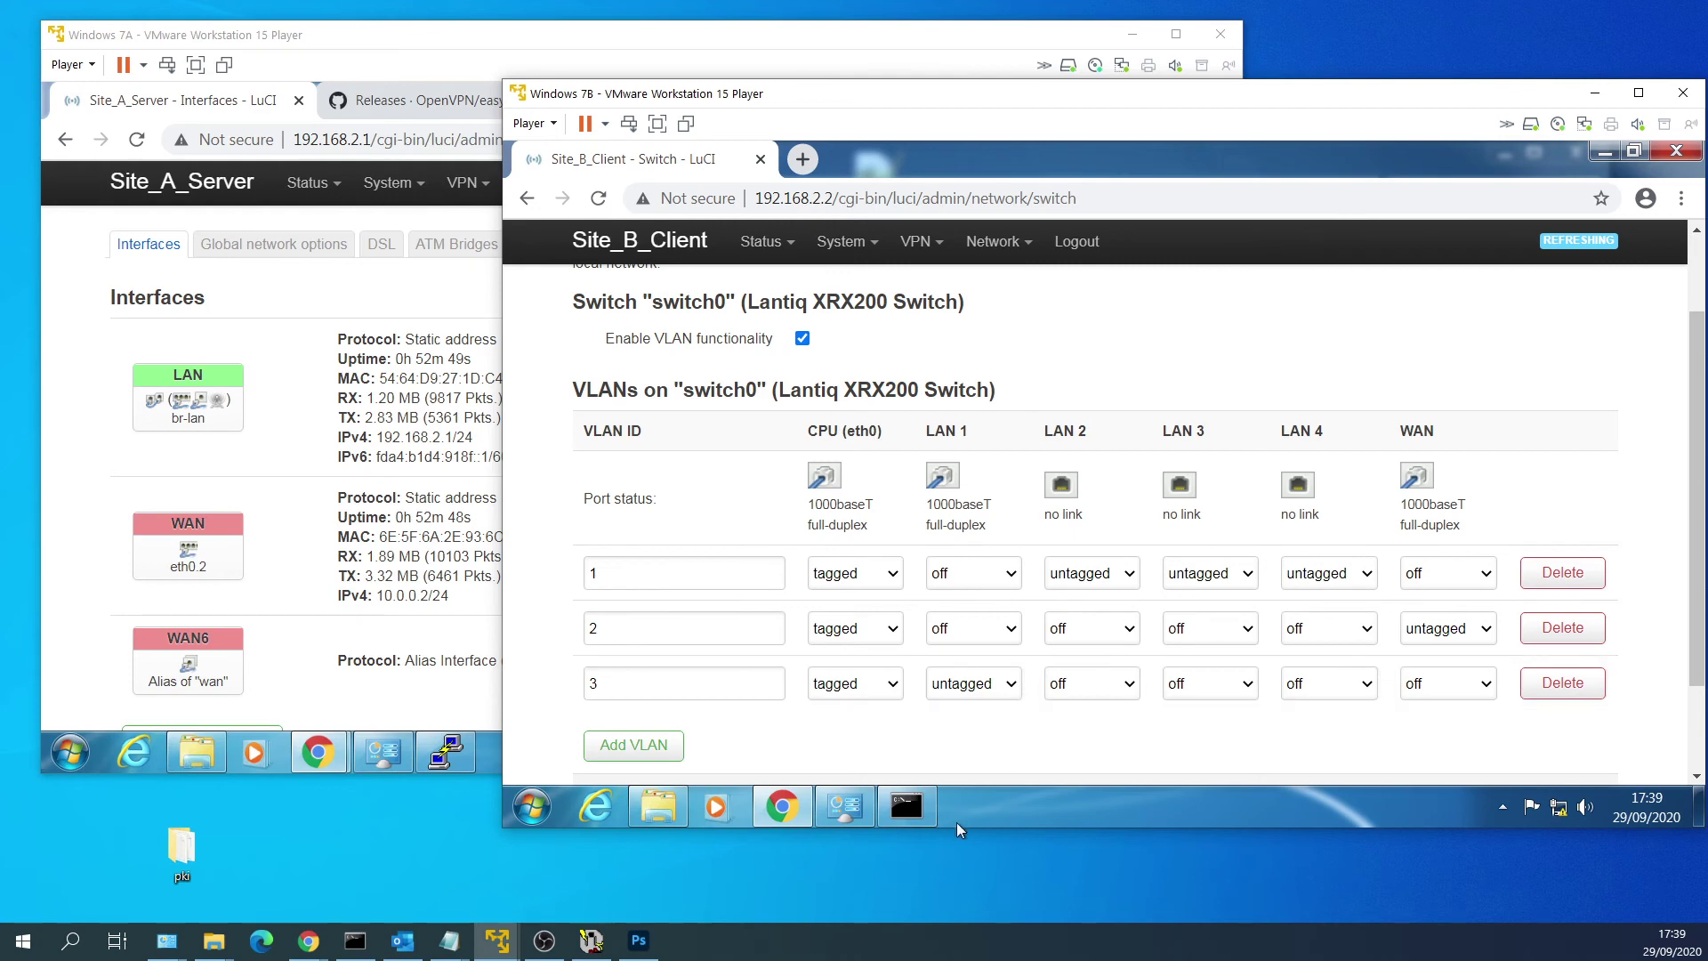
# Ping 192.168.2.1 from the Site B PC, getting 4 replies with 0% loss.
pyautogui.click(927, 813)
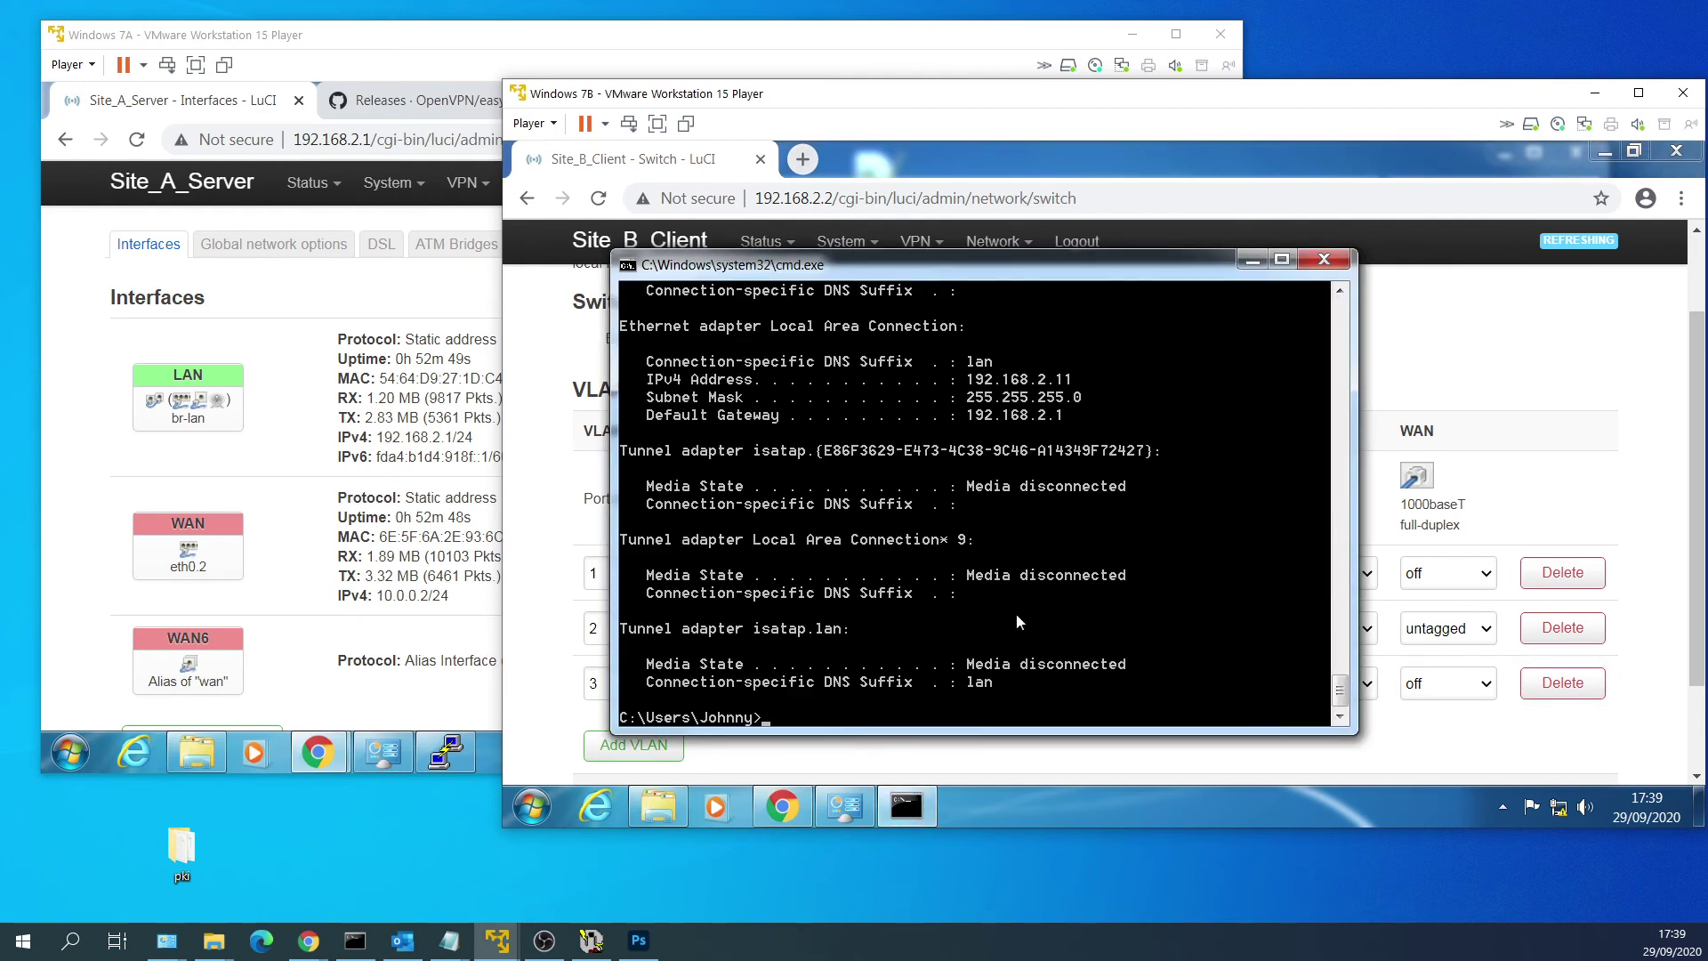
pyautogui.write('ping 192.168.2.1')
pyautogui.press('Return')
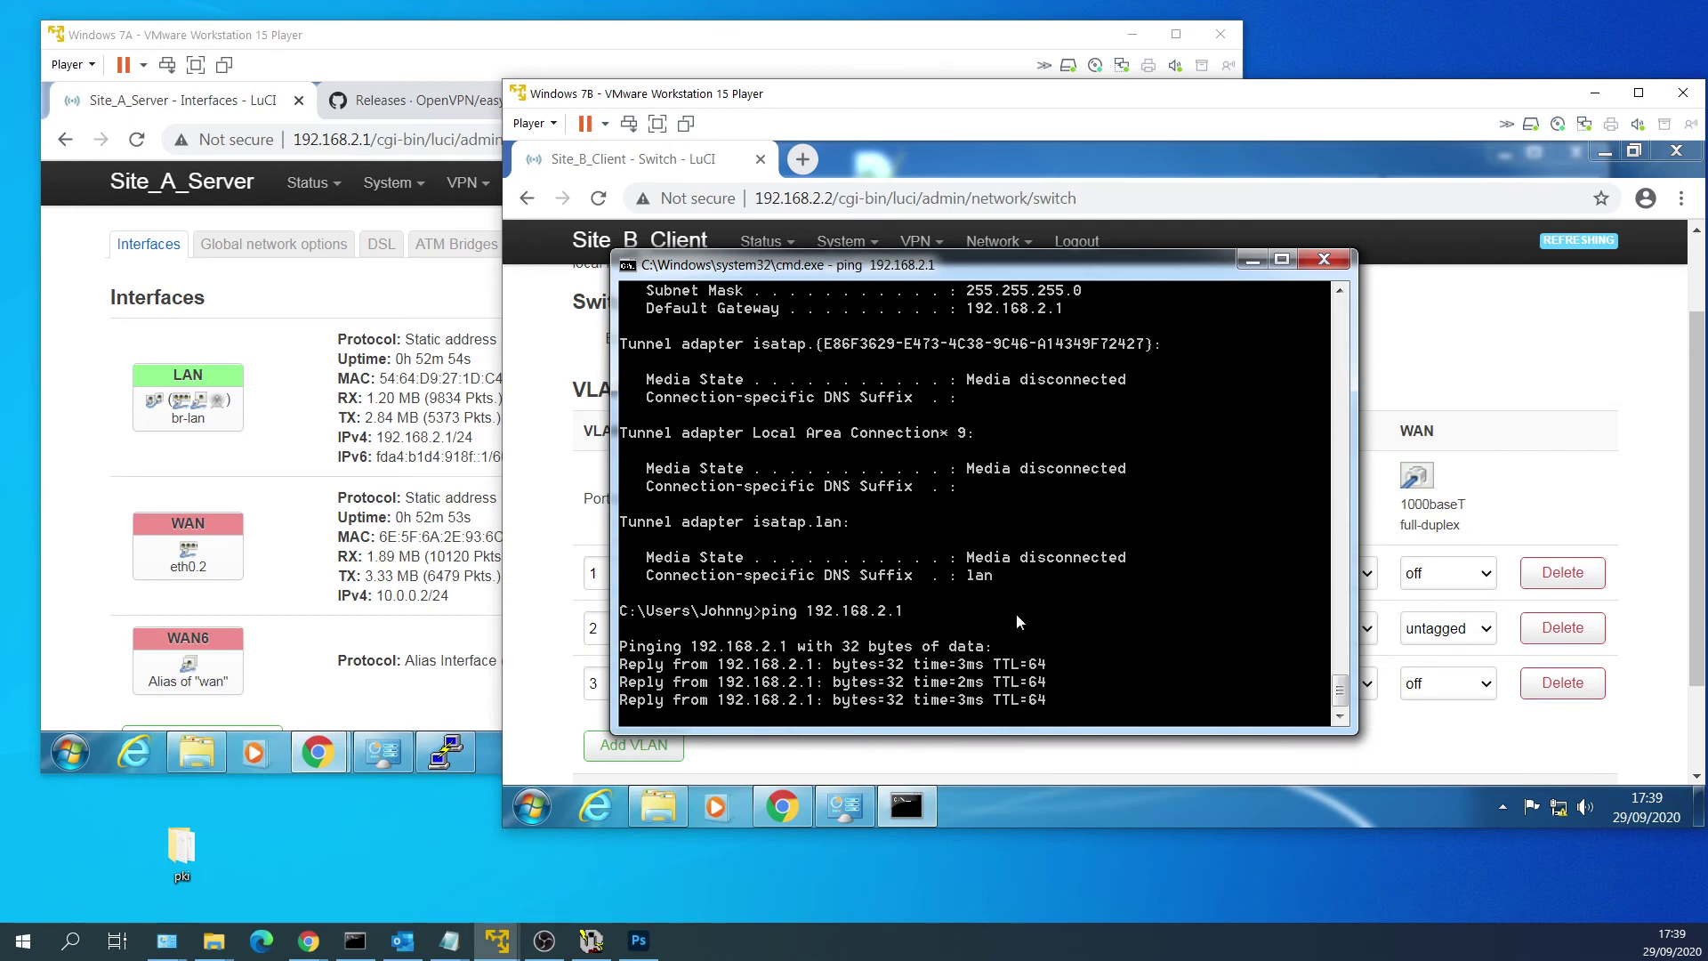
pyautogui.press('Return')
# Rerun the ping against 192.168.2.2 instead.
pyautogui.press('Up')
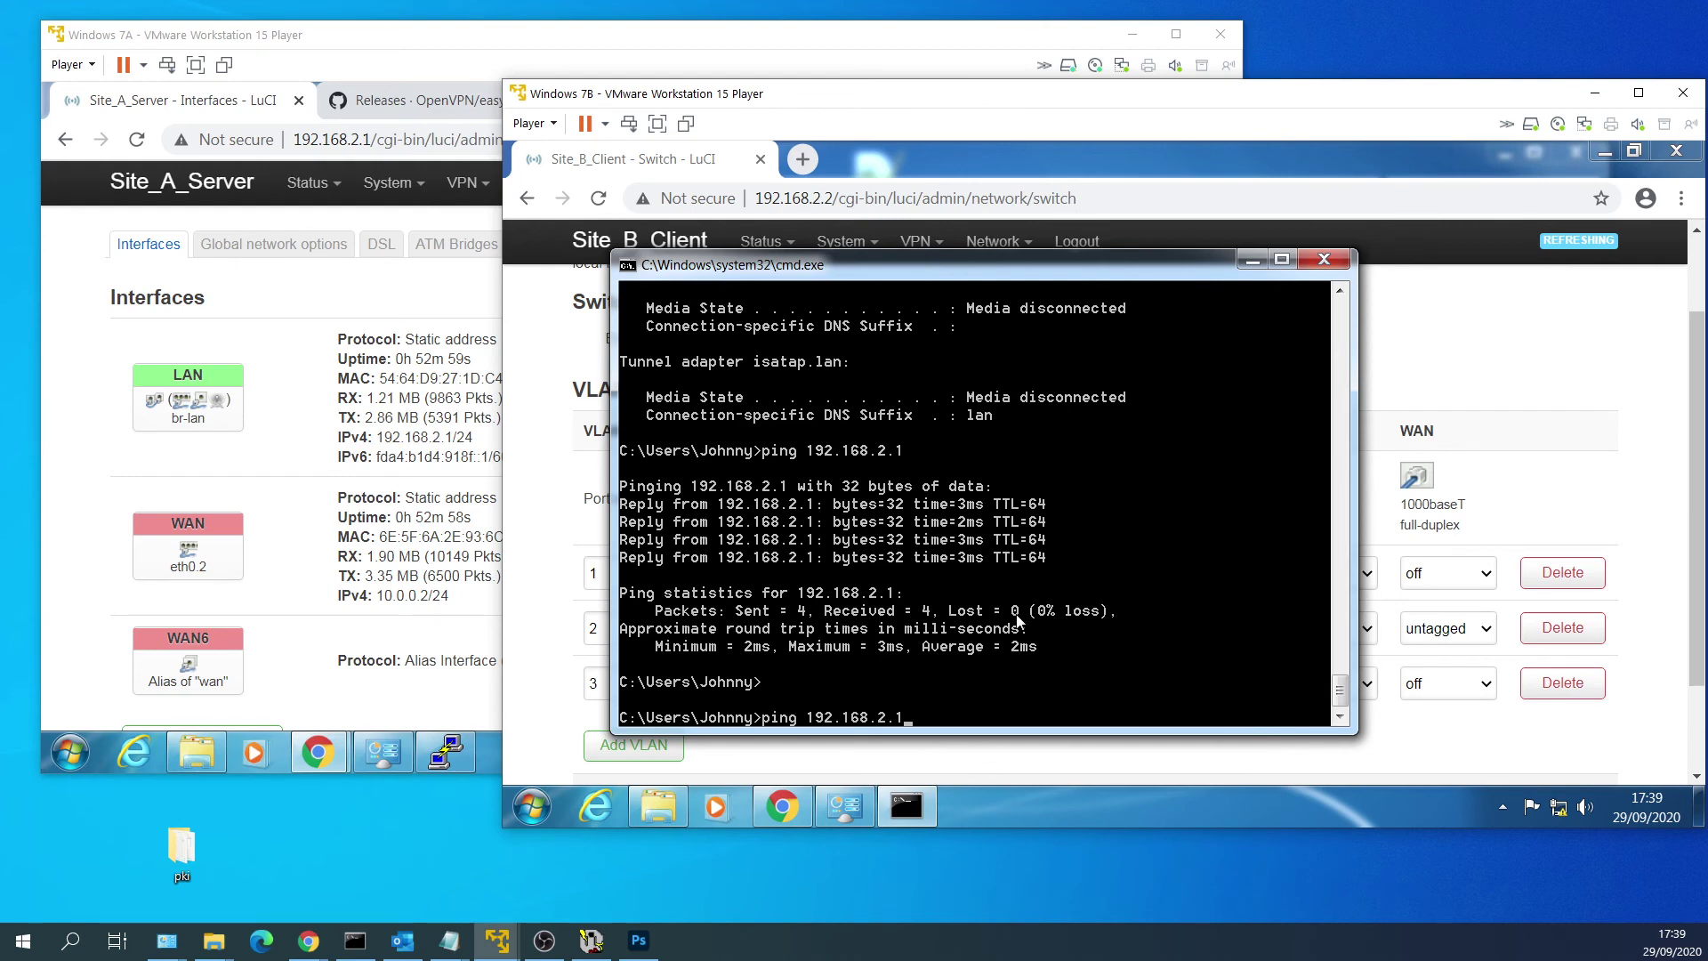
pyautogui.press('BackSpace')
pyautogui.write('2')
pyautogui.press('Return')
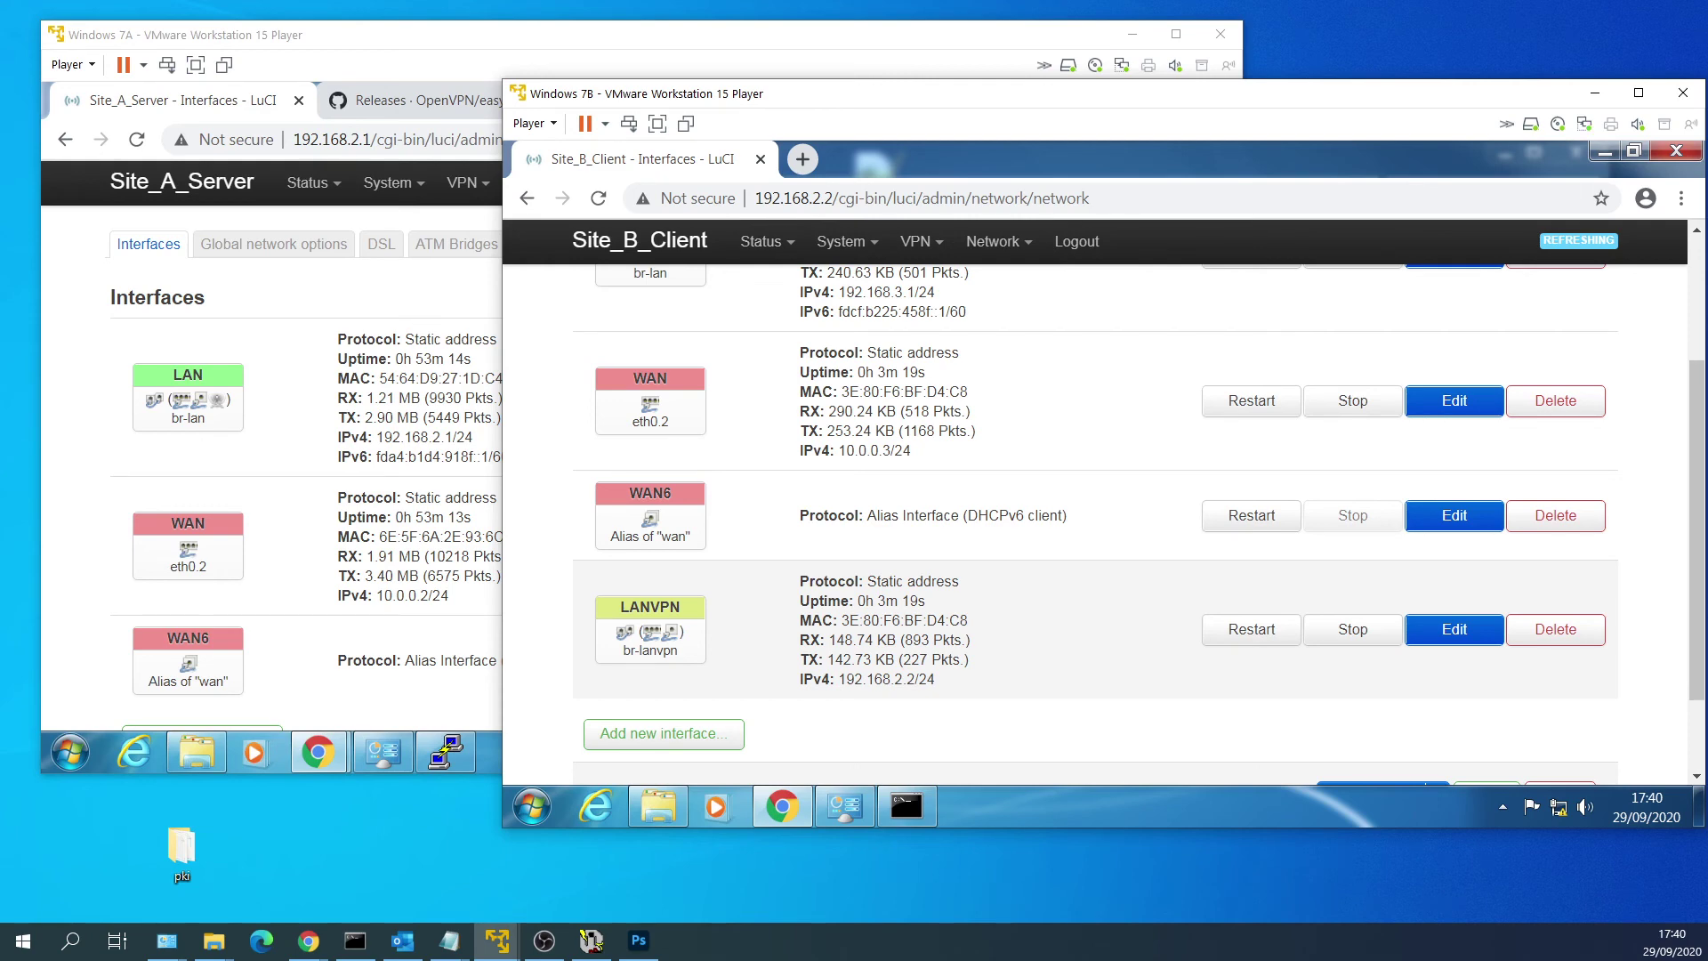
# On the Site A PC, open cmd and run ipconfig, showing 192.168.2.10.
pyautogui.click(85, 678)
pyautogui.click(70, 753)
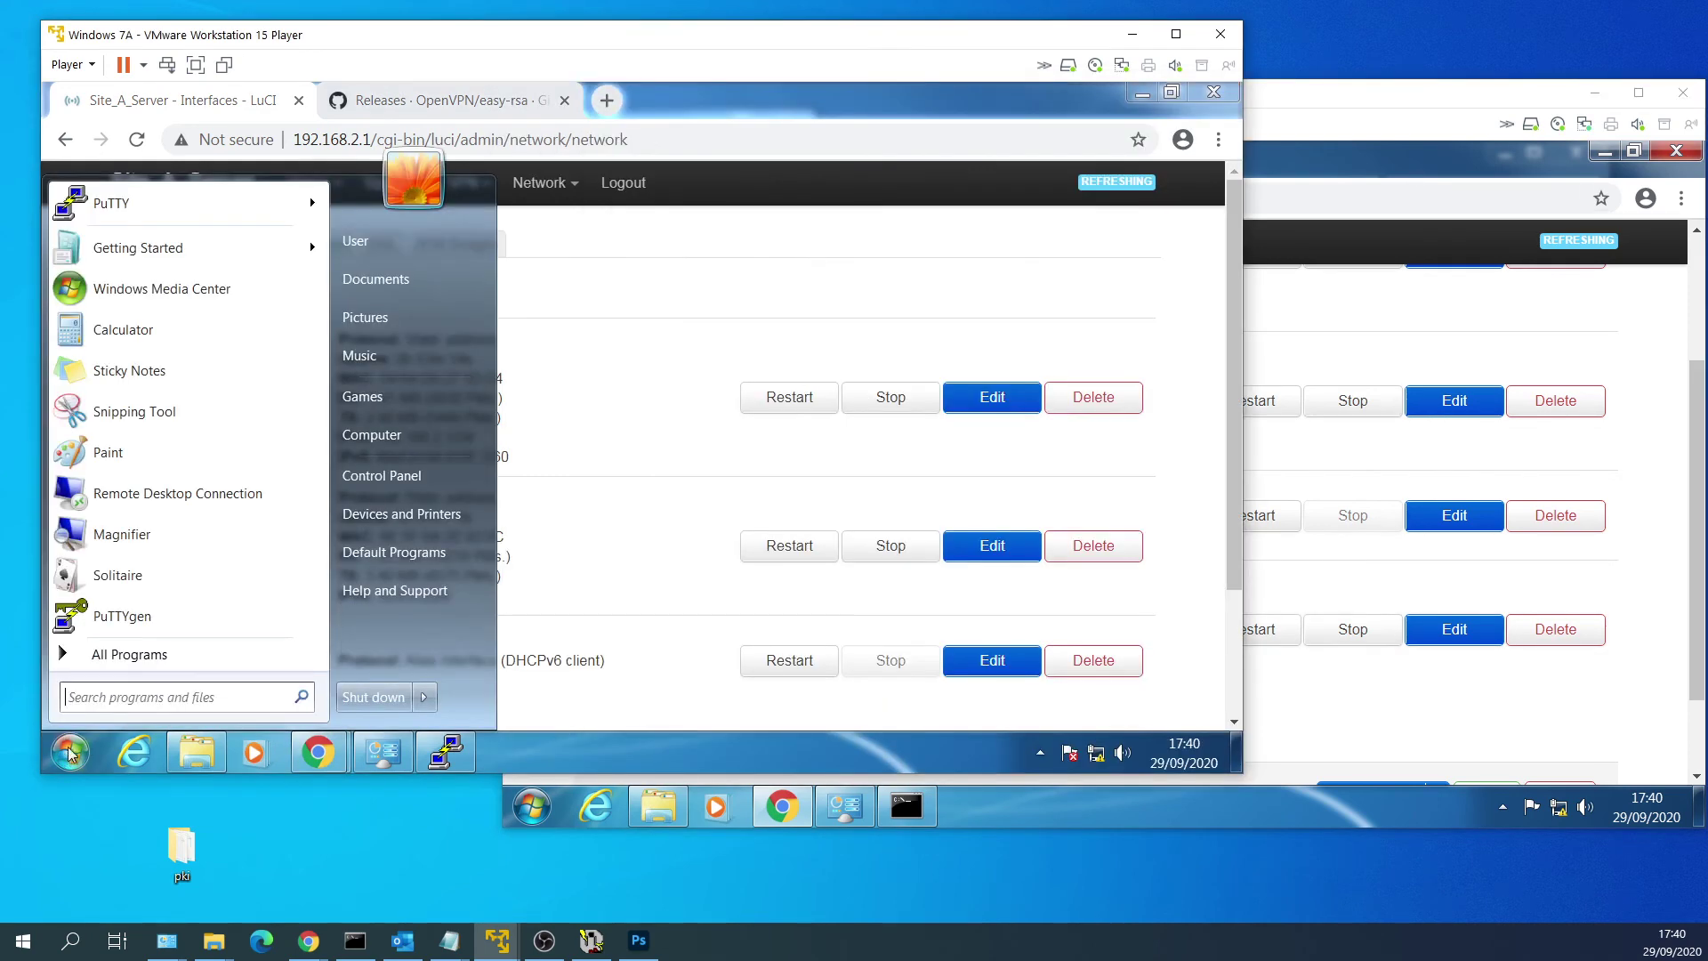
pyautogui.write('cmd')
pyautogui.press('Return')
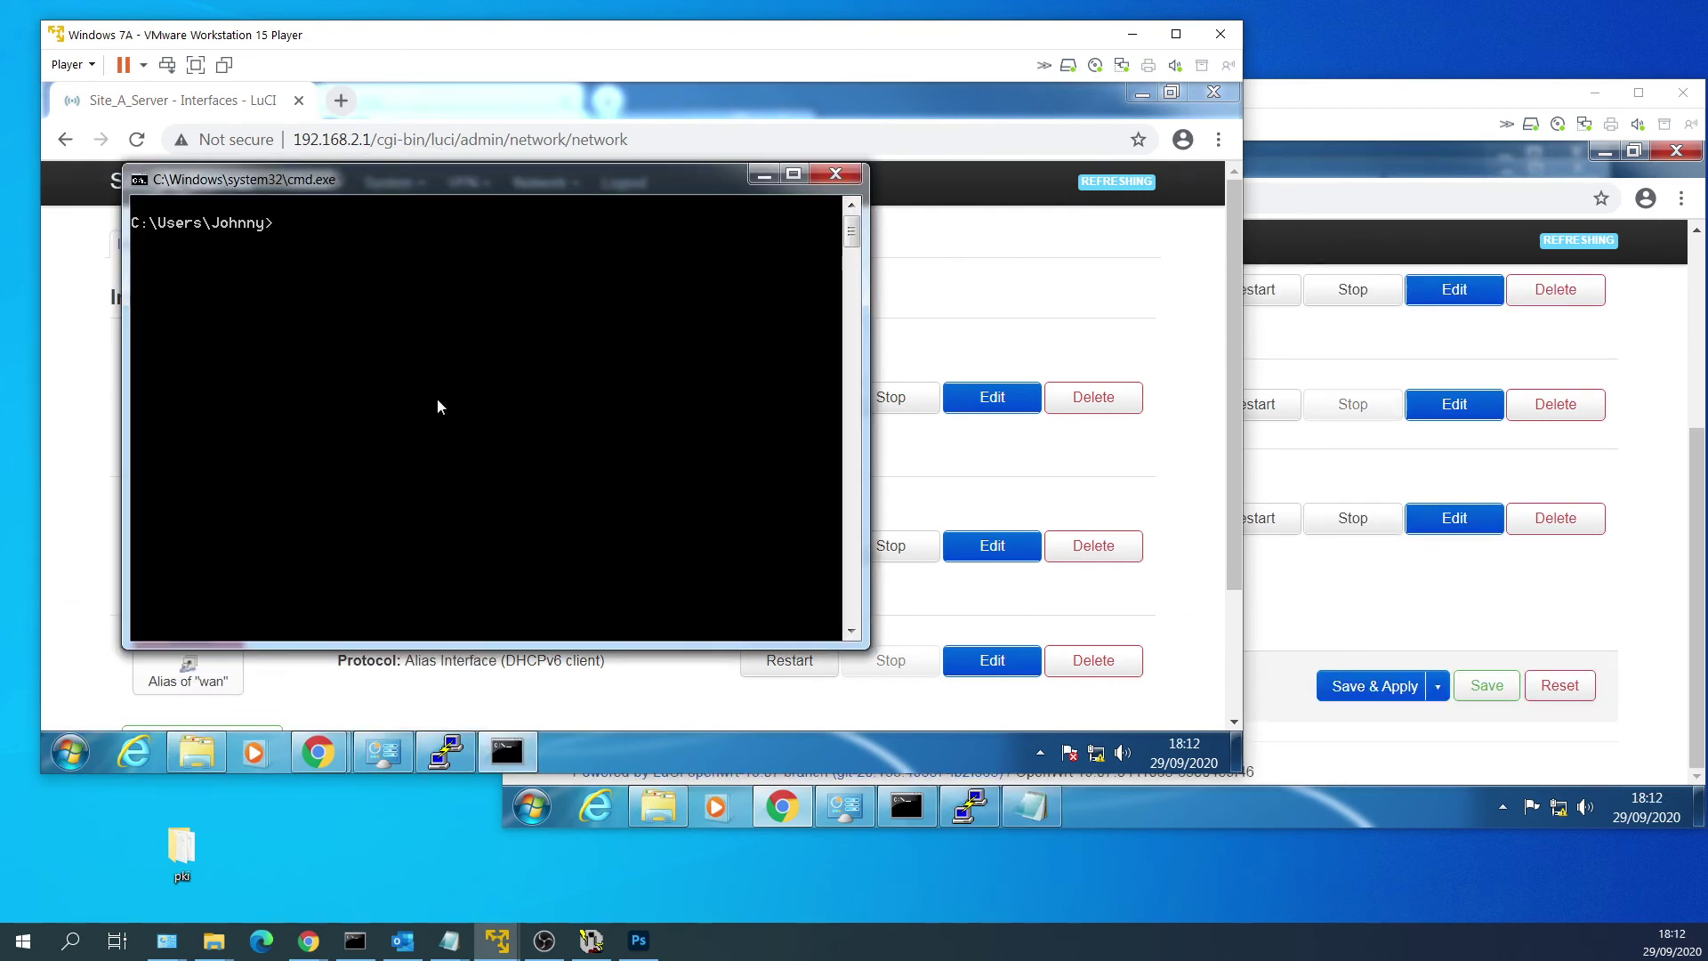
pyautogui.write('ipconfig')
pyautogui.press('Return')
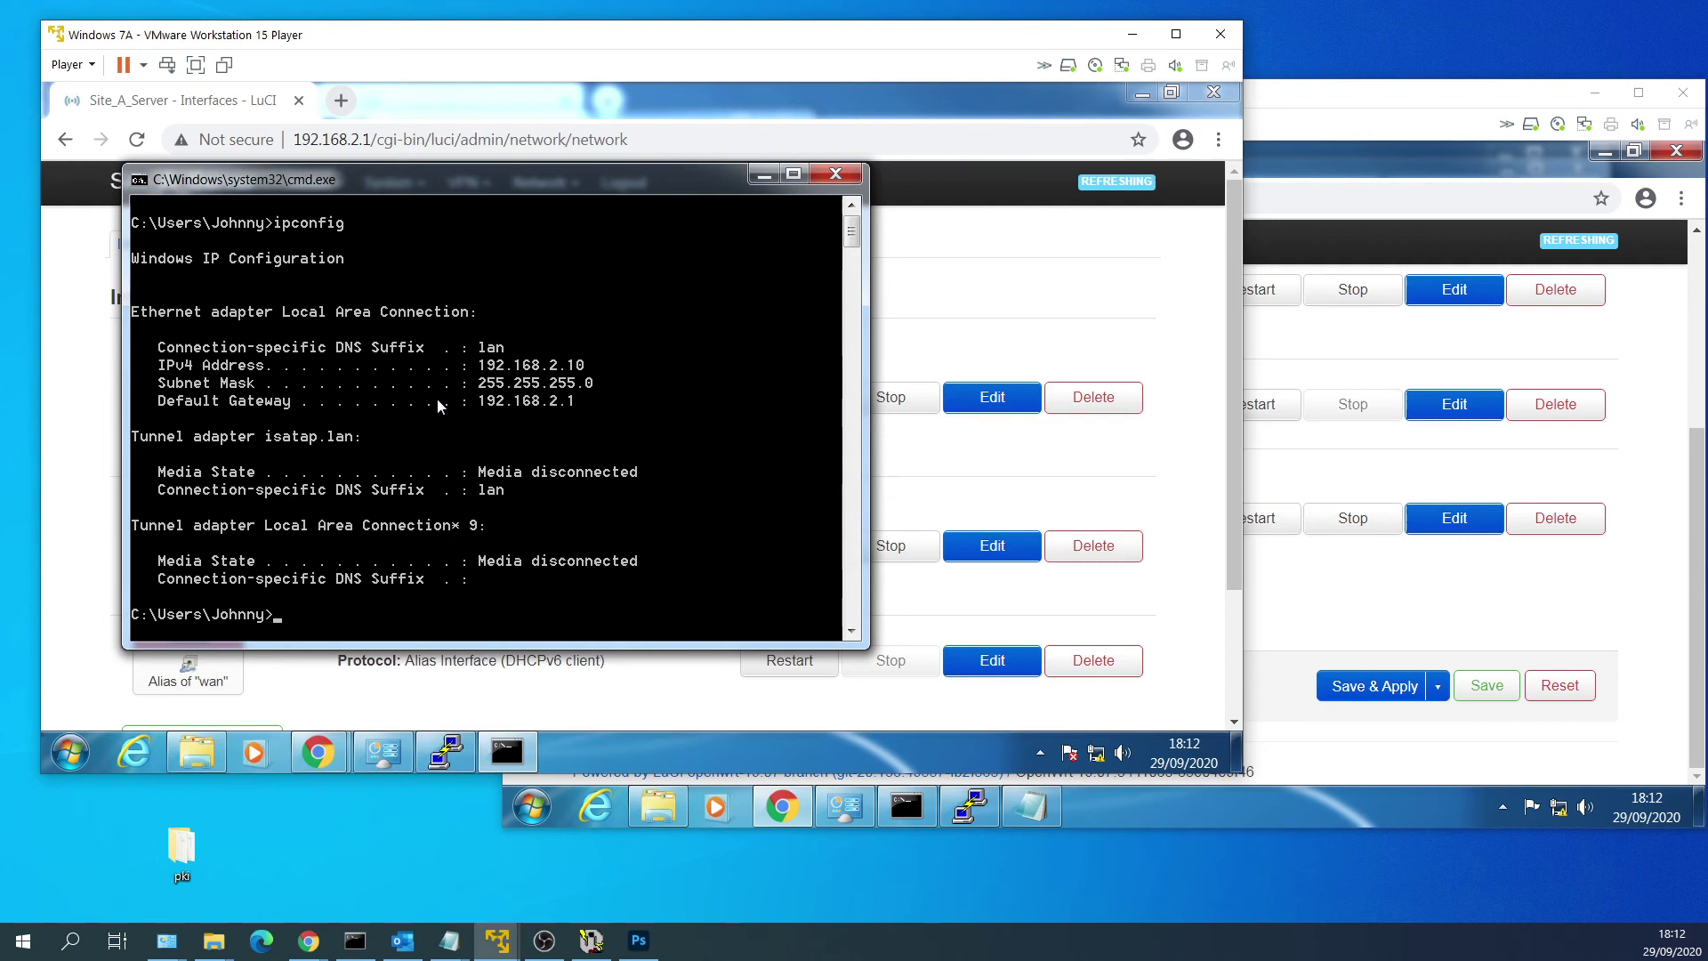
# Ping 192.168.2.2 from the Site A PC.
pyautogui.write('ping')
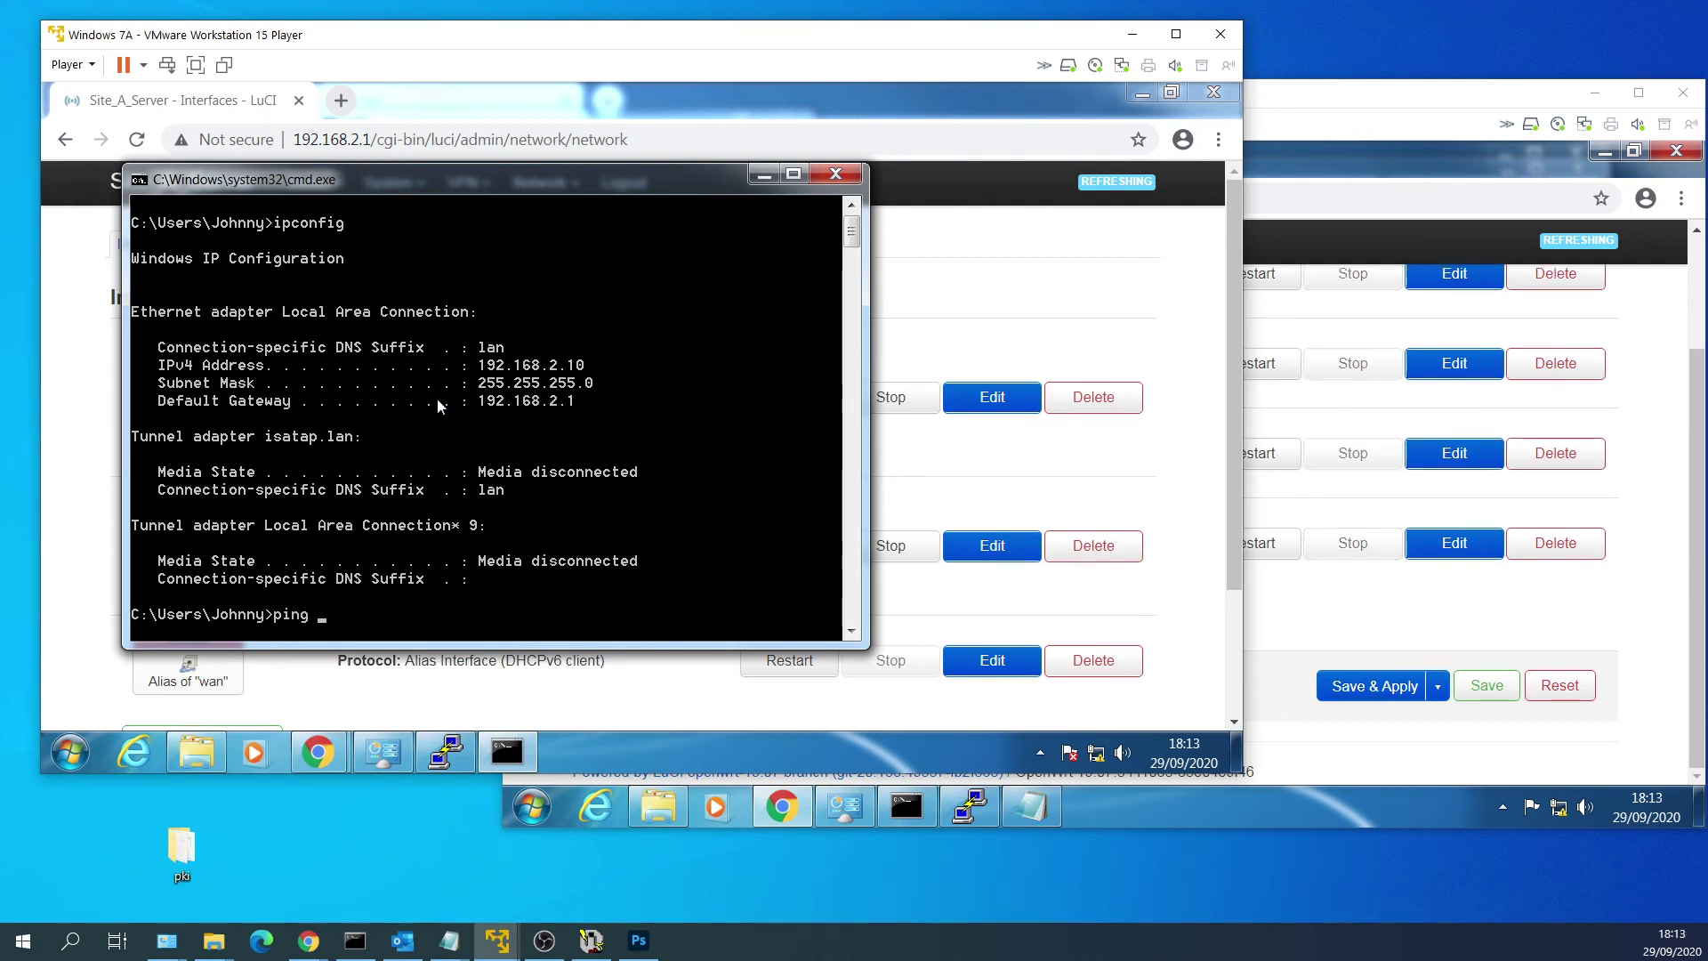
pyautogui.write('192.168.2.2')
pyautogui.press('Return')
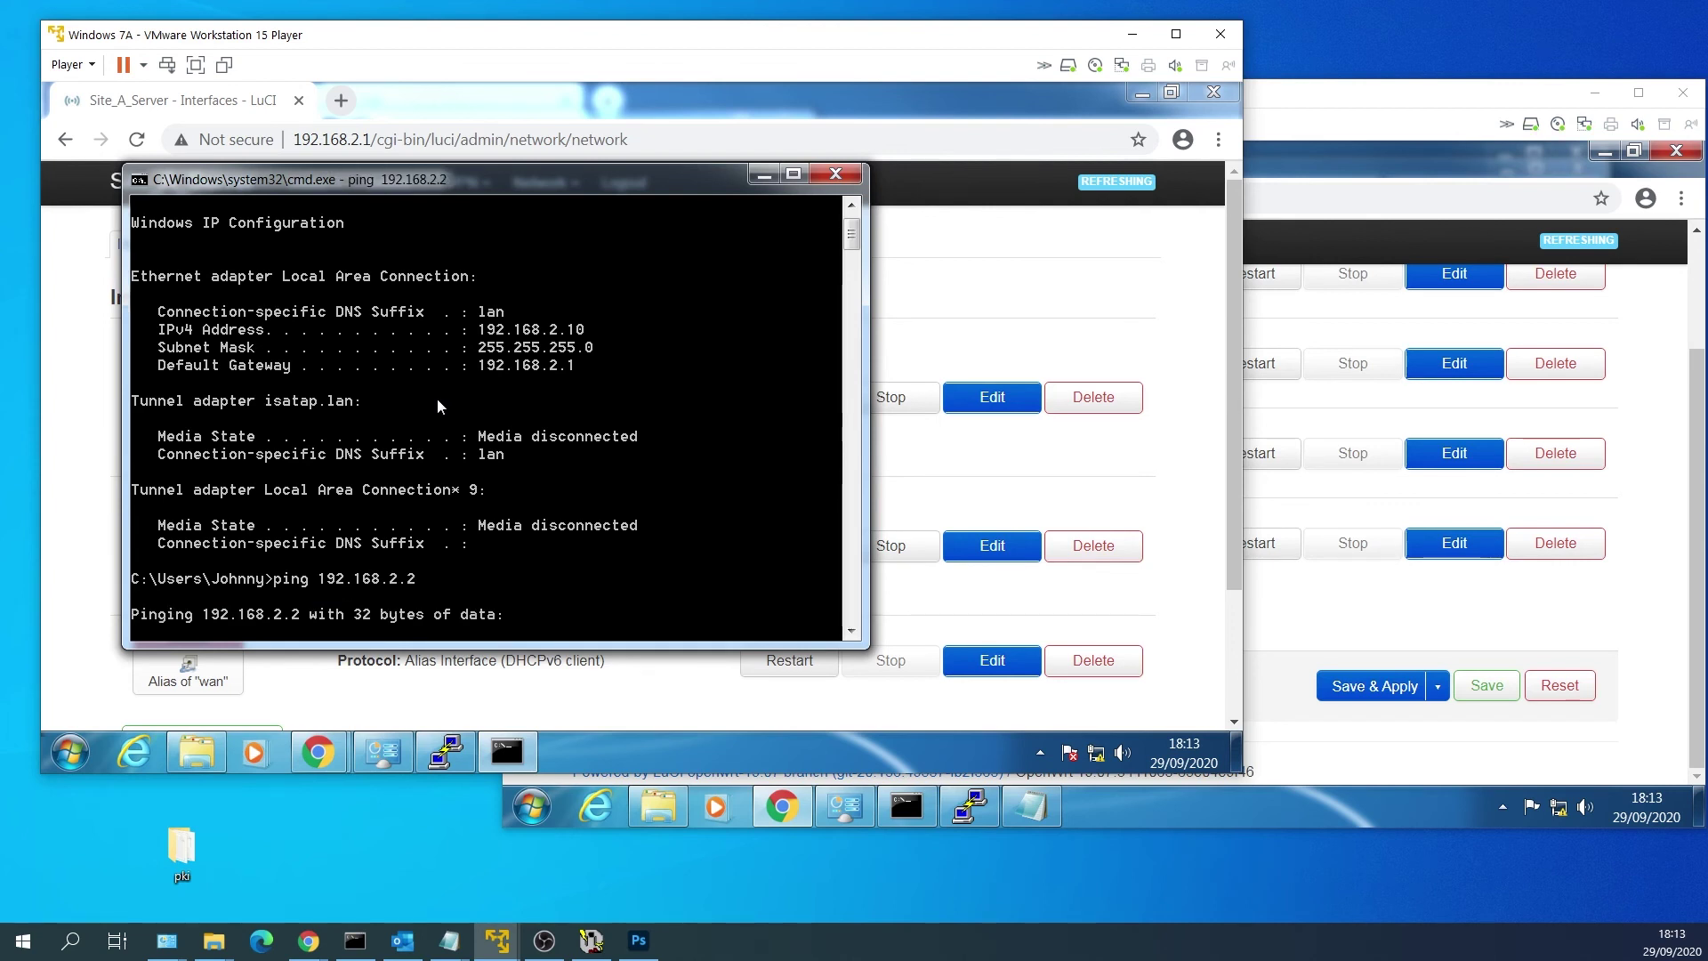
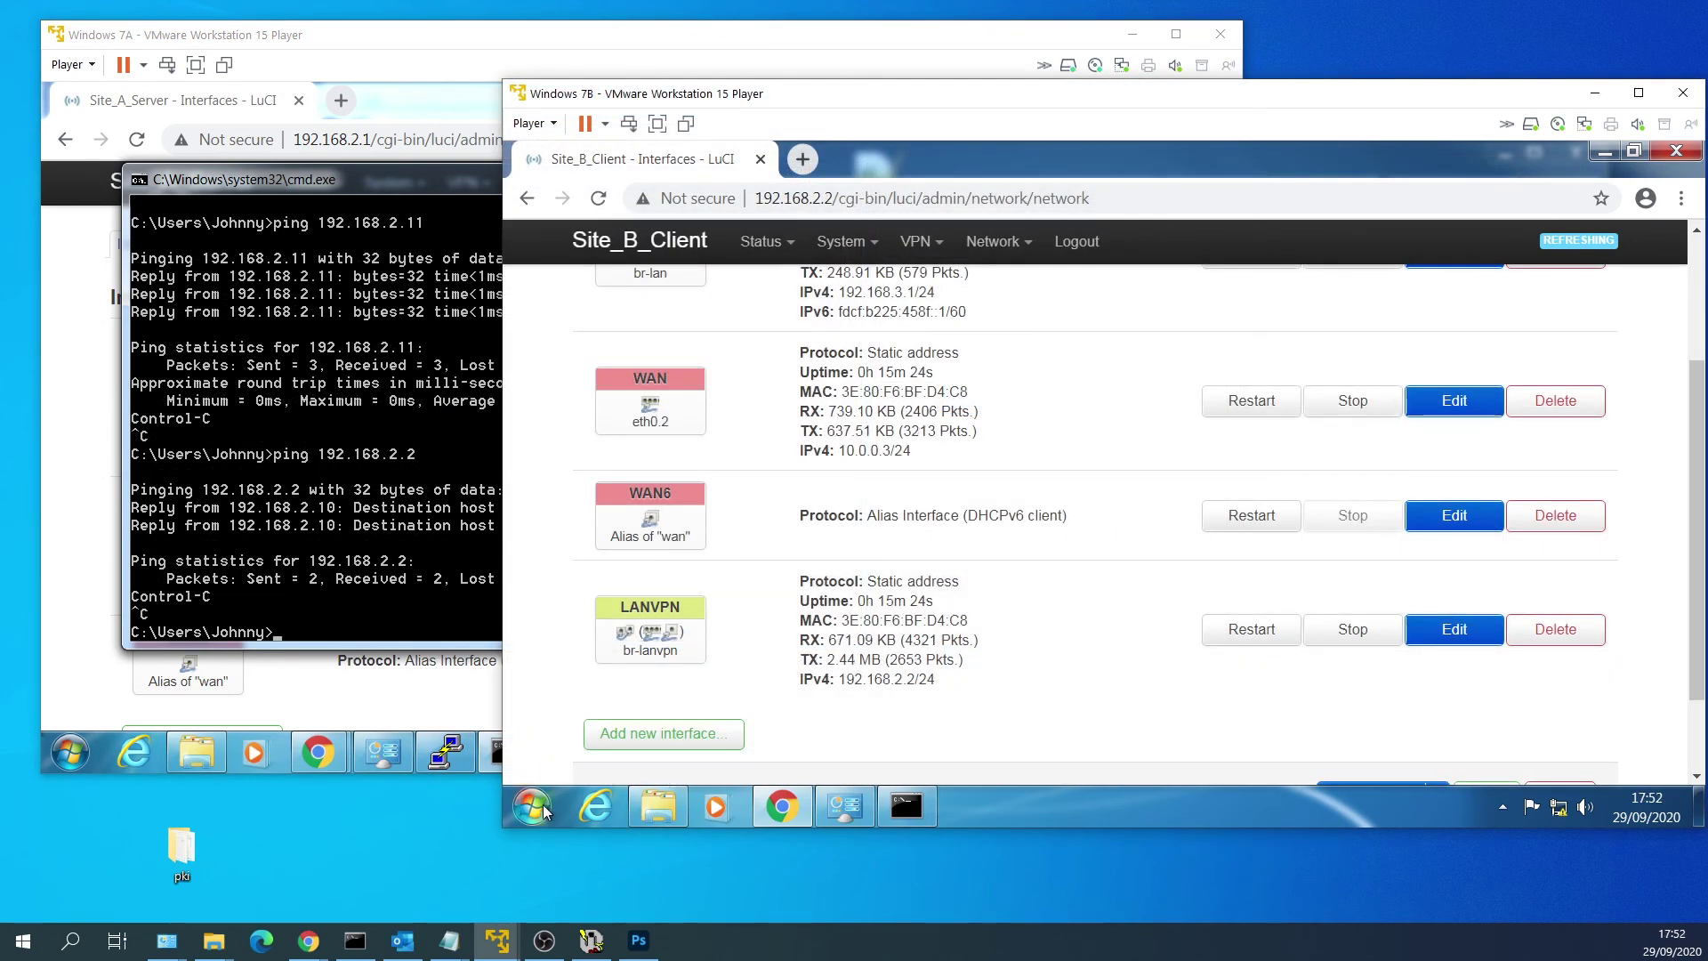
# Open the Start menu on the Site B client VM.
pyautogui.click(534, 806)
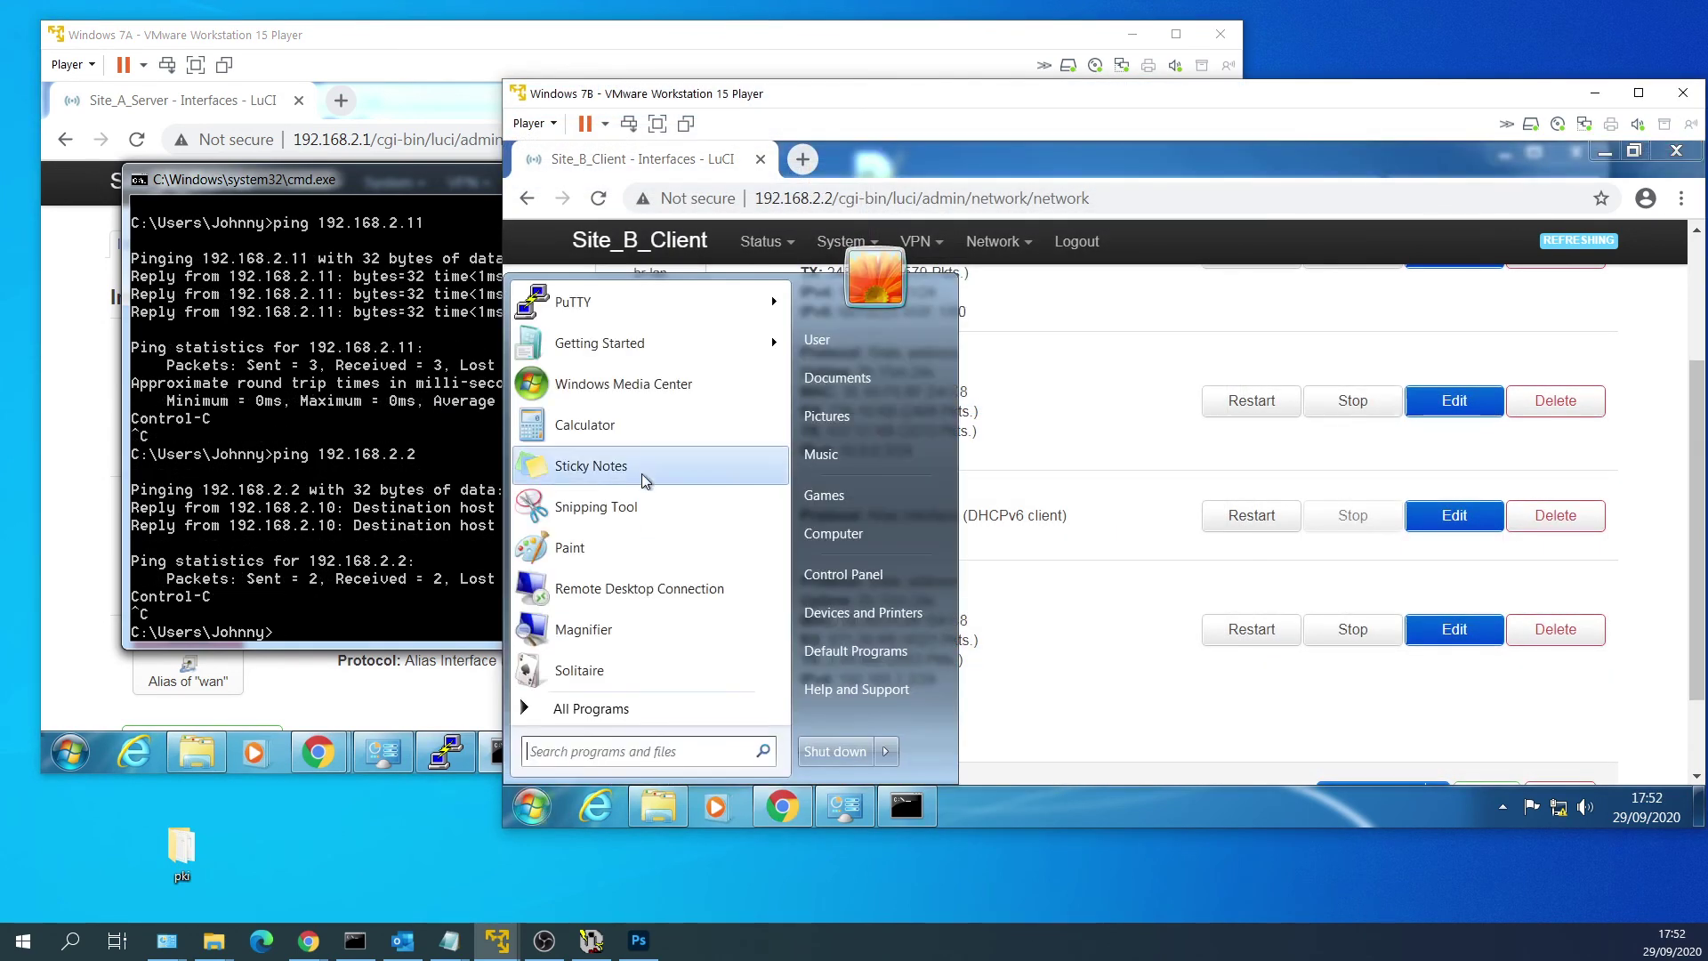
# Save a PuTTY session named 192.168.2.2 for host 192.168.2.2 and connect to it.
pyautogui.click(664, 307)
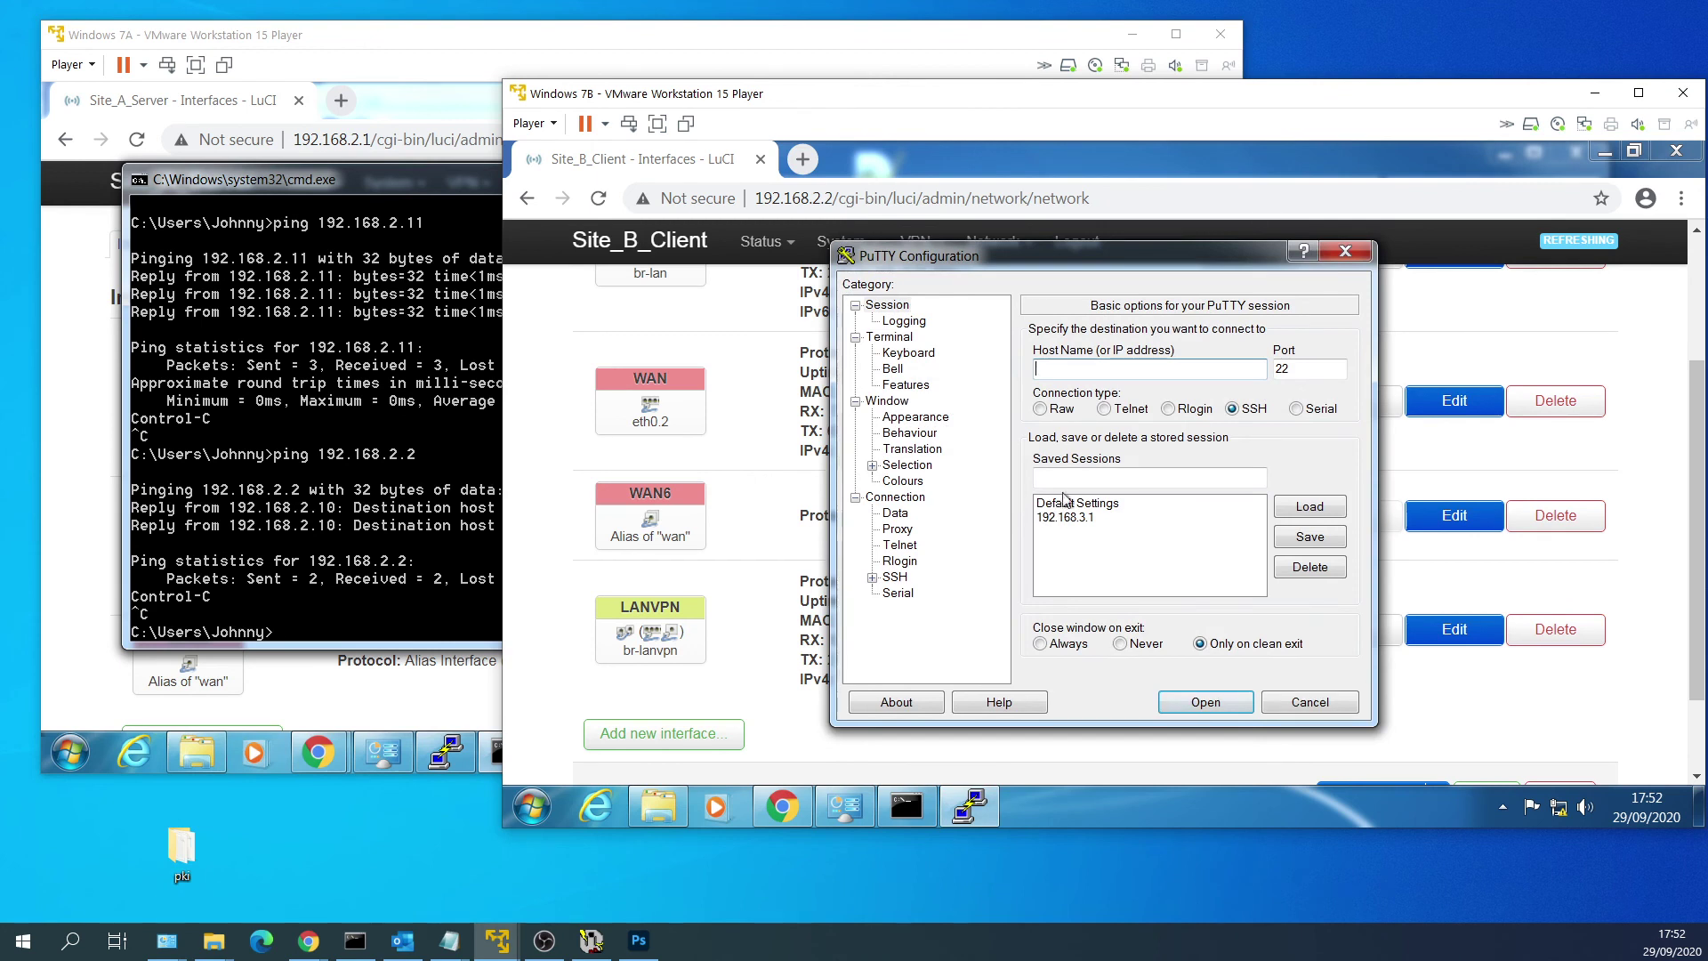
pyautogui.write('192.168.2.2')
pyautogui.hotkey('ctrl', 'a')
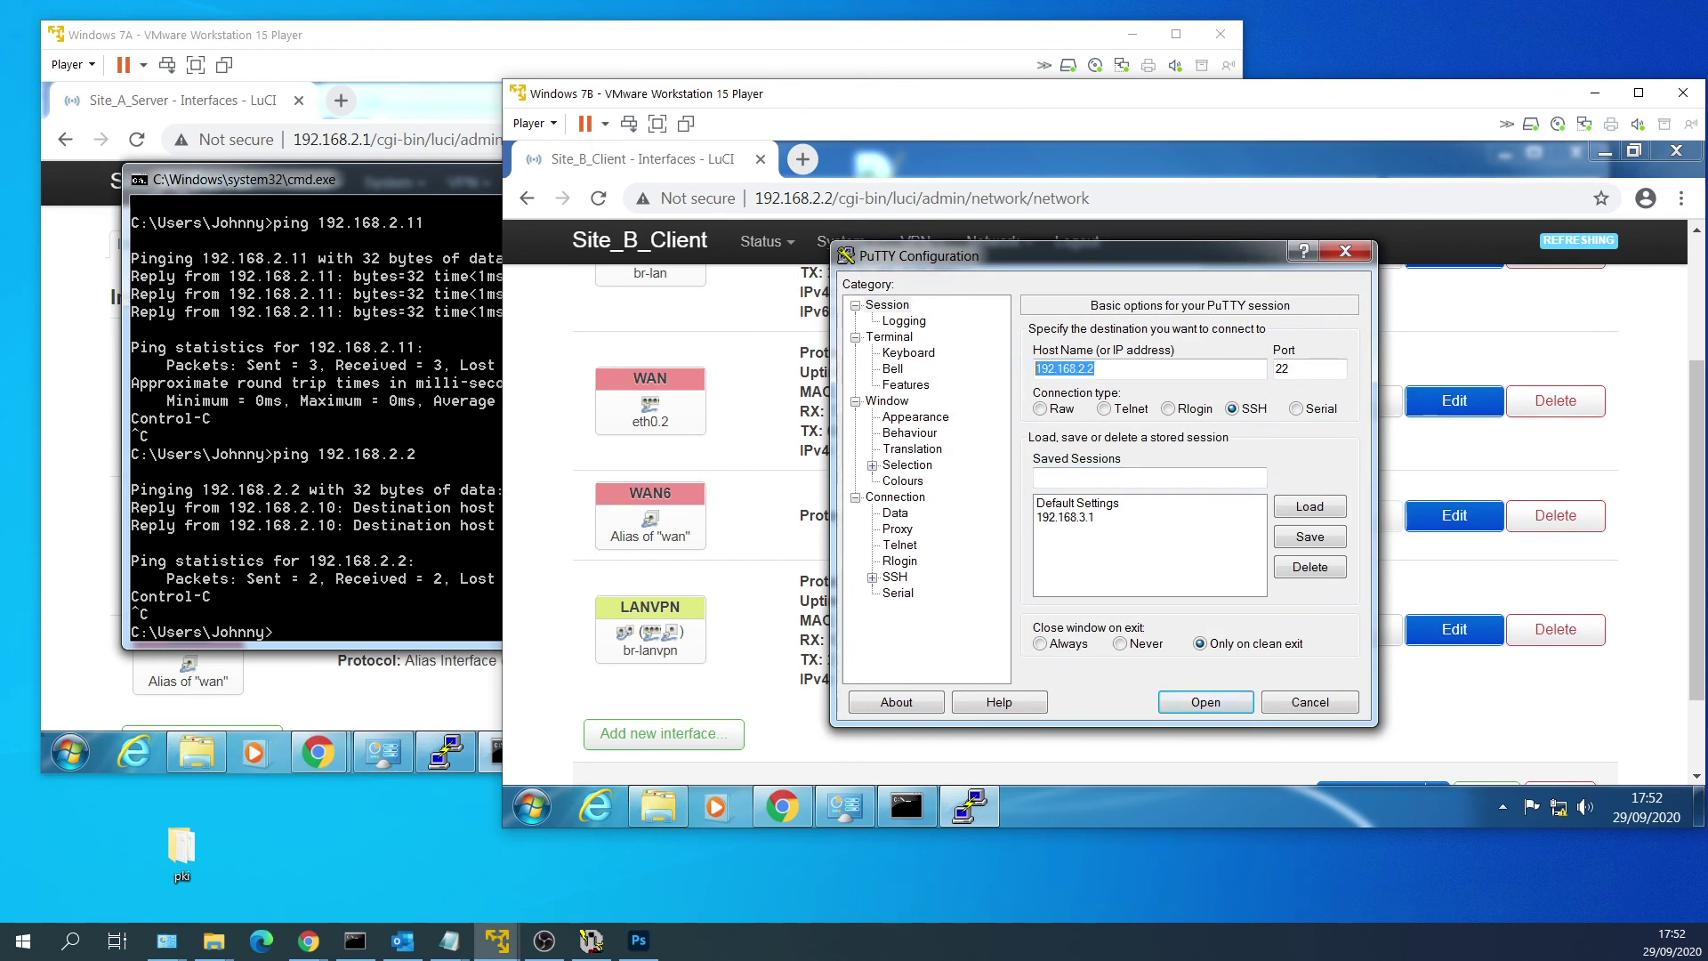
pyautogui.hotkey('ctrl', 'c')
pyautogui.click(1150, 477)
pyautogui.hotkey('ctrl', 'v')
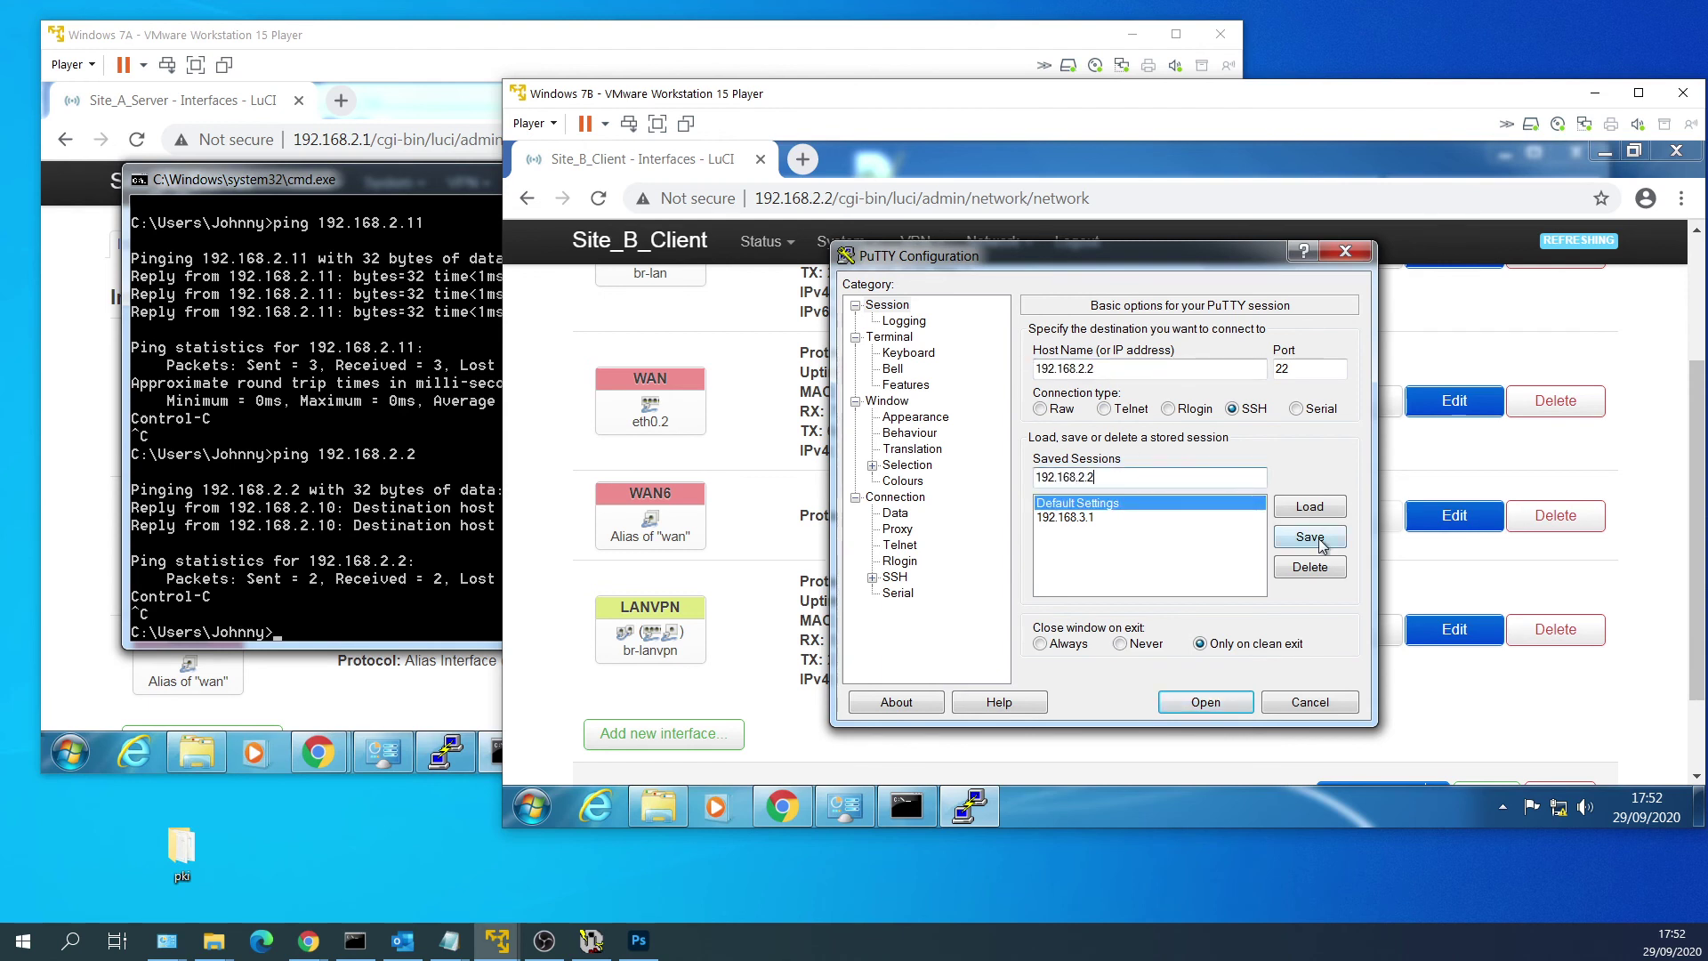
pyautogui.click(1310, 536)
pyautogui.click(1160, 518)
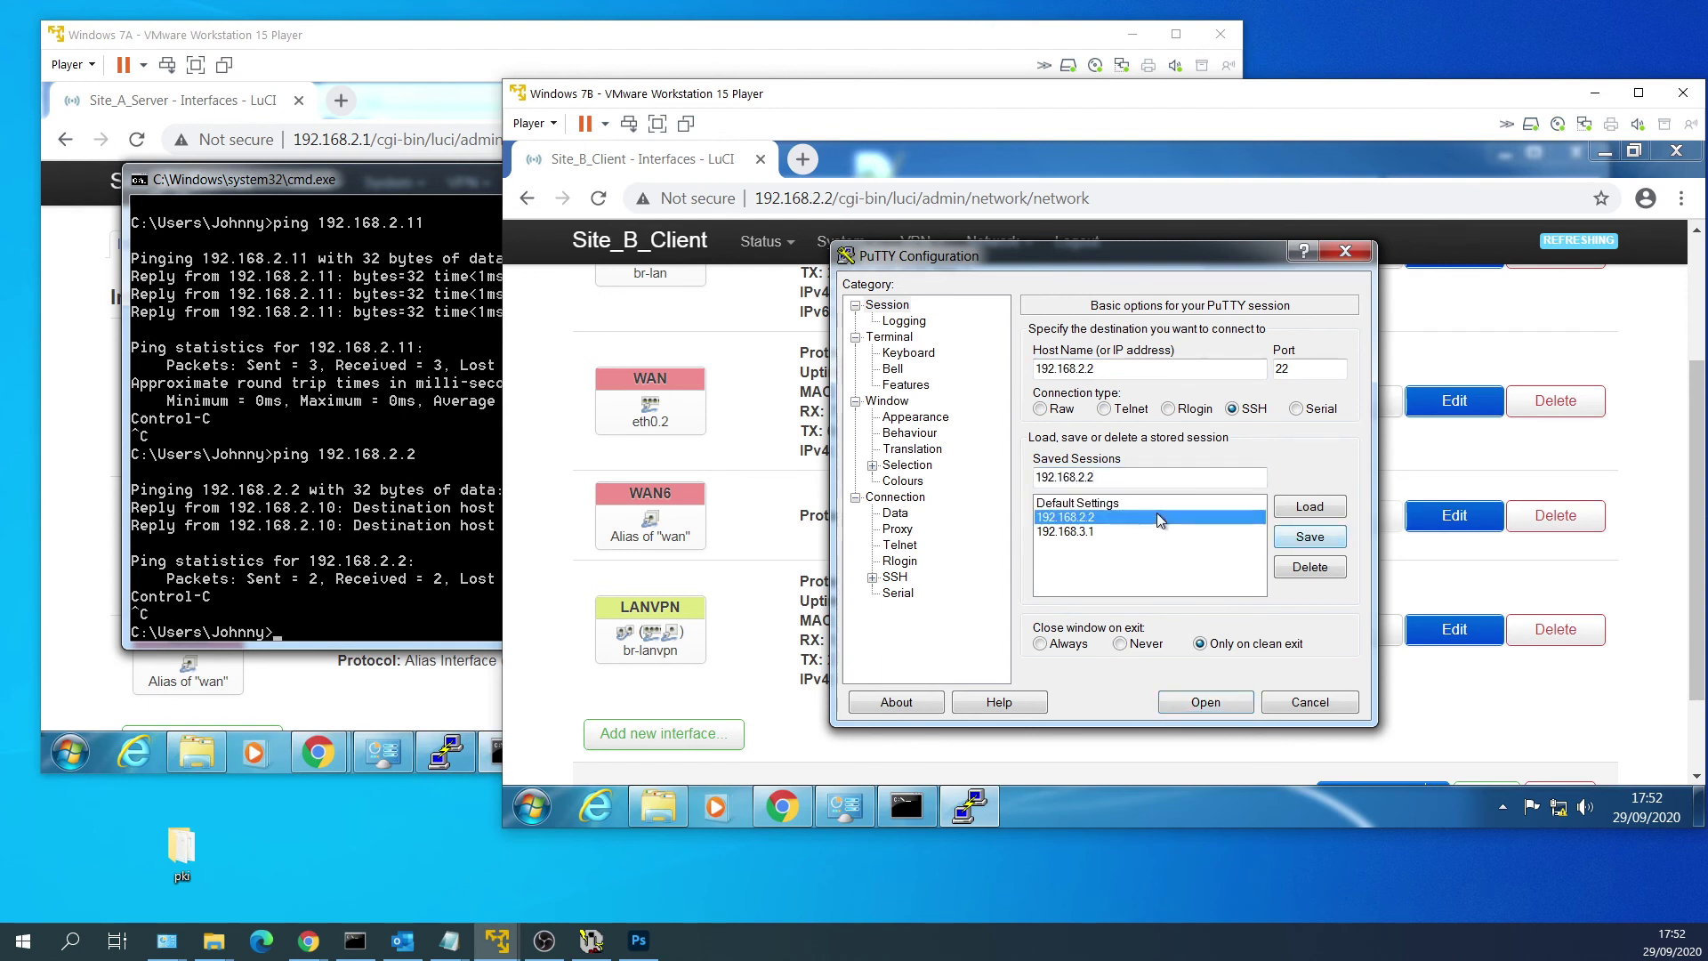
pyautogui.click(1205, 701)
# Log in as root and open /etc/config/network in nano.
pyautogui.moveTo(1299, 663); pyautogui.dragTo(1570, 757)
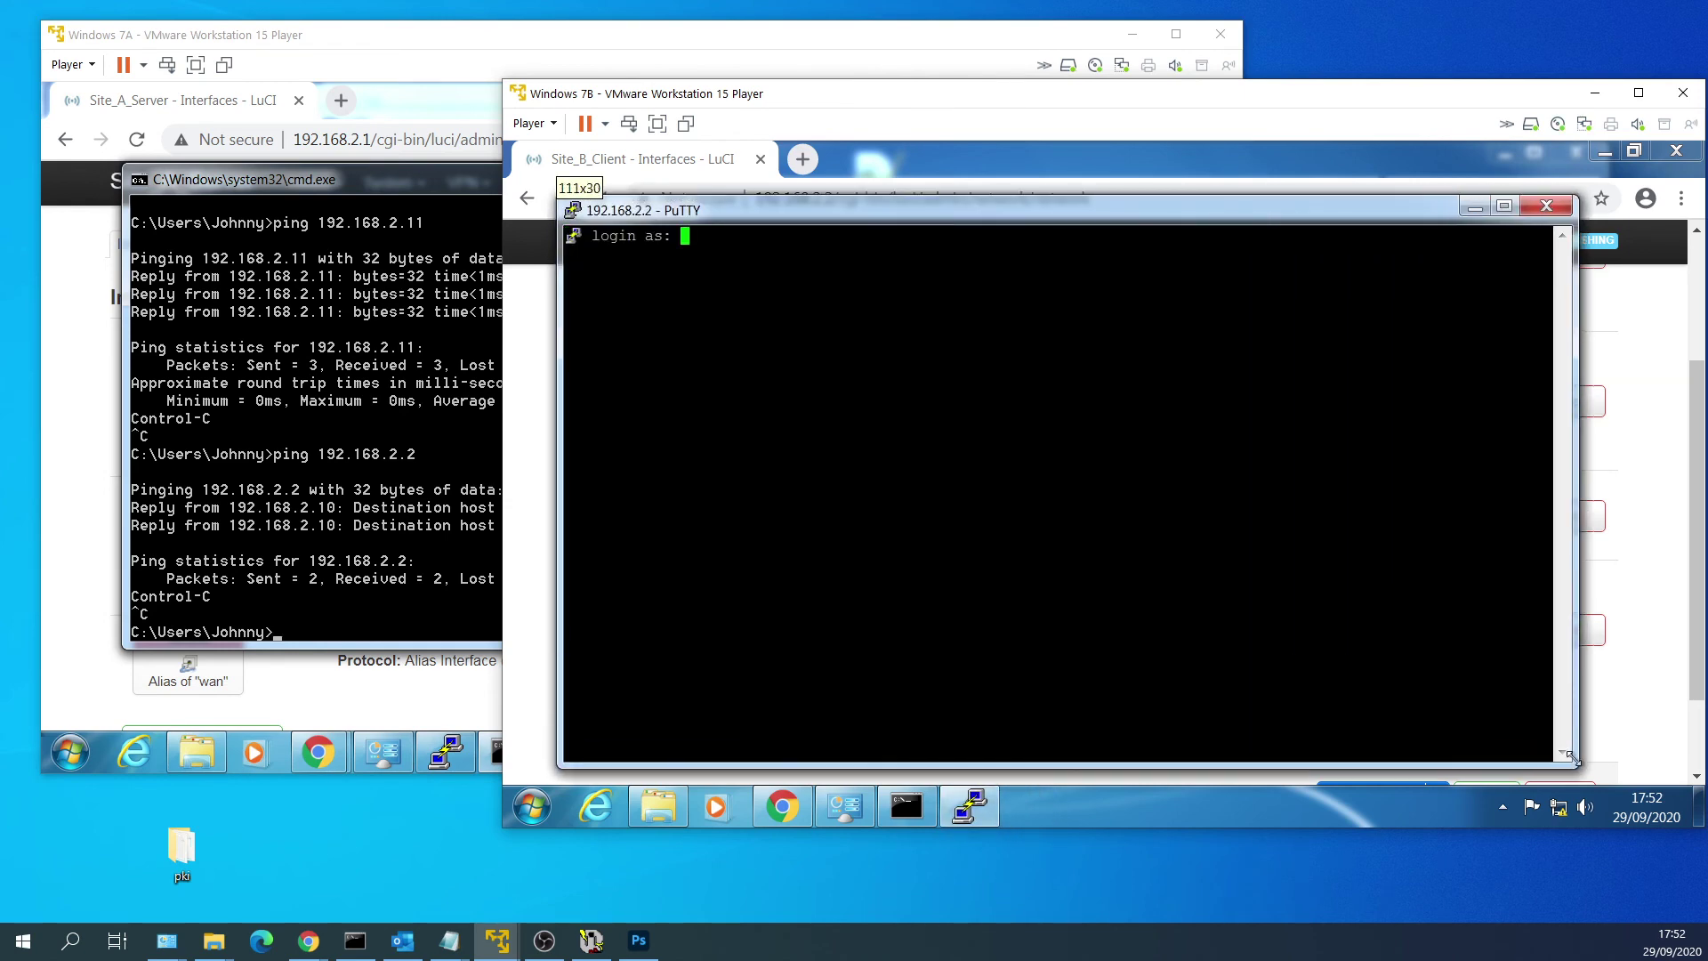
pyautogui.write('root')
pyautogui.press('Return')
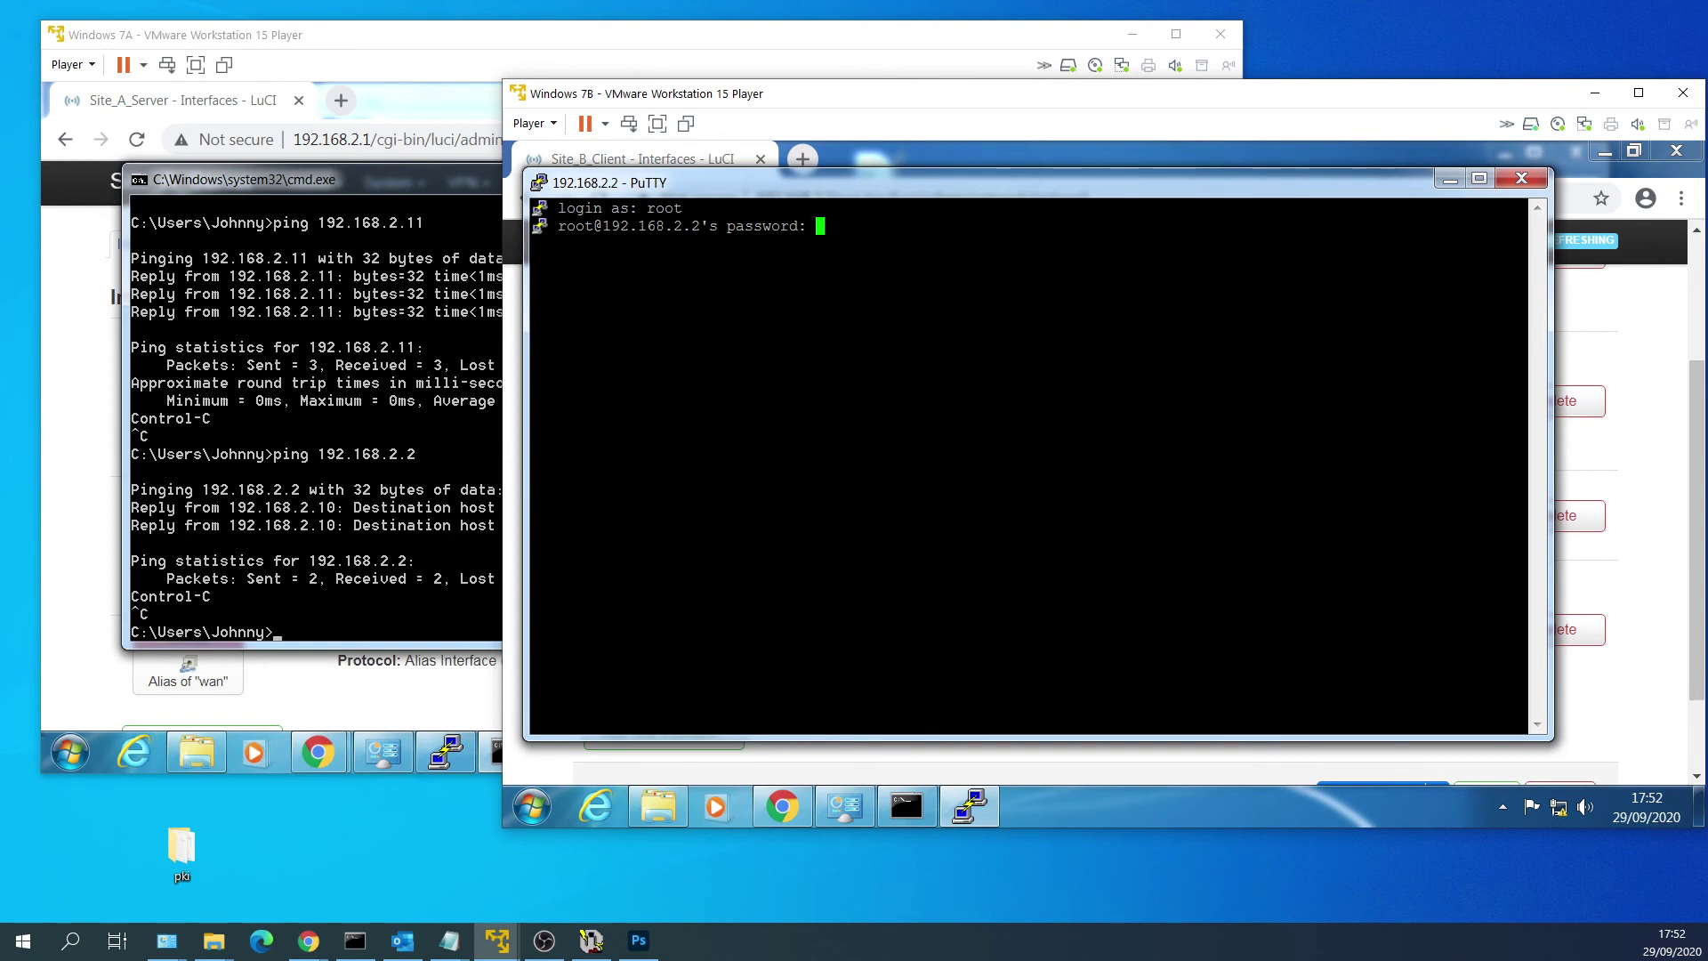
pyautogui.press('Return')
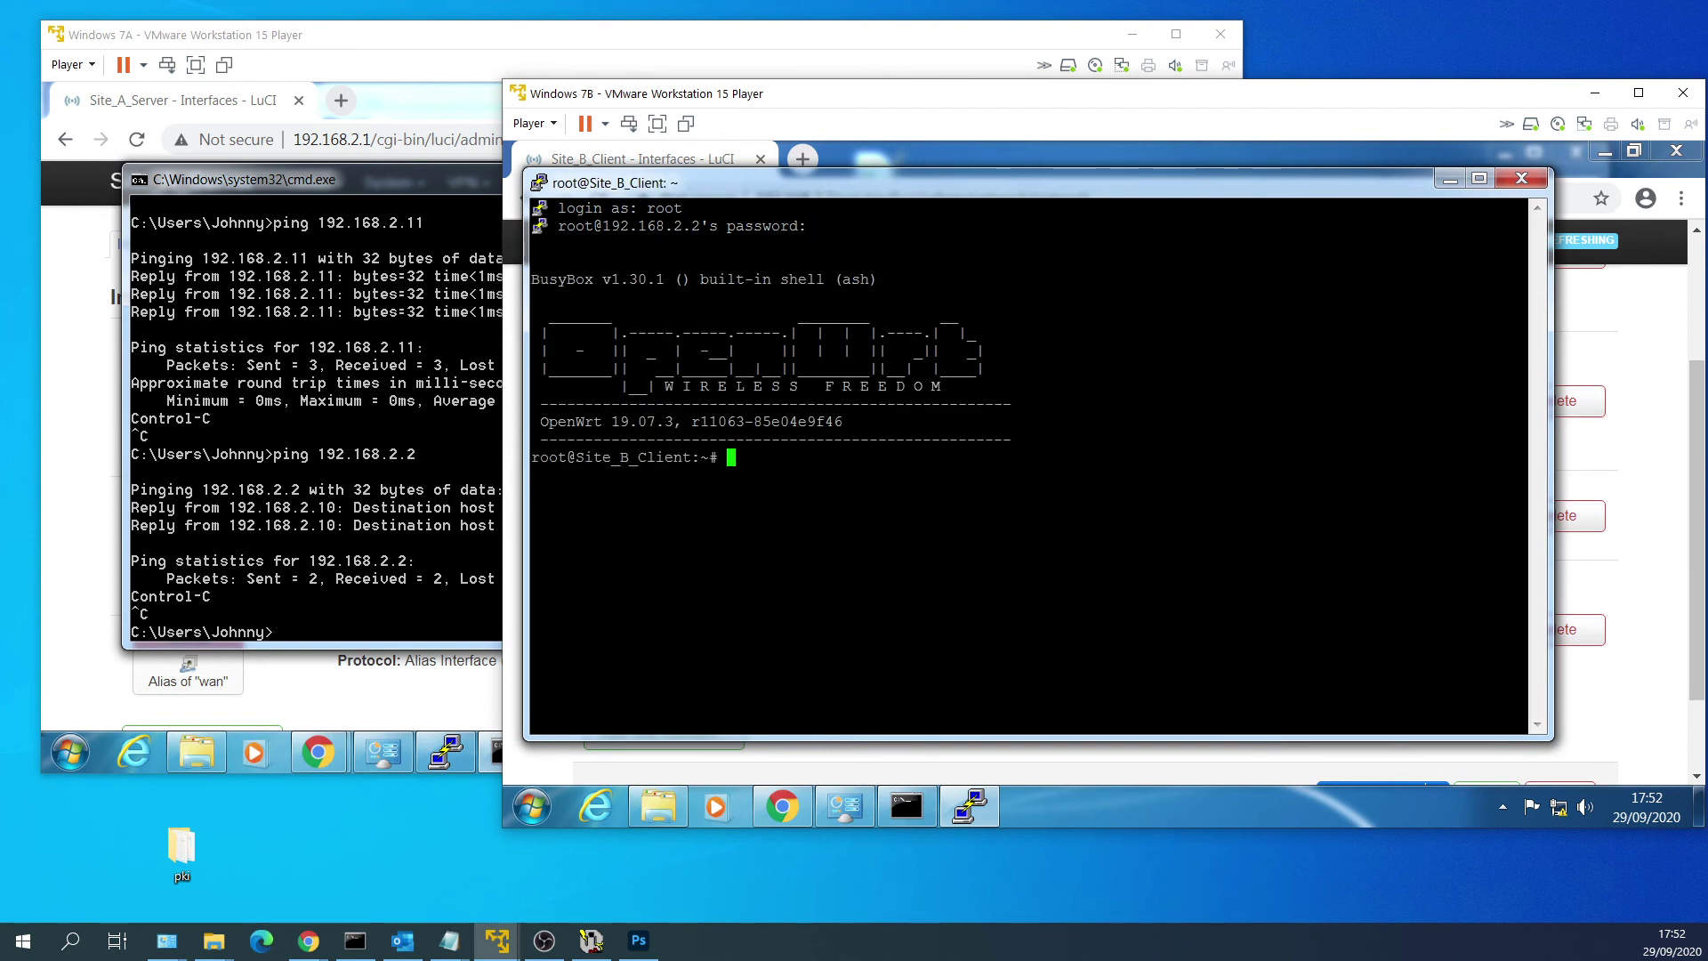
pyautogui.write('cd /etc/config')
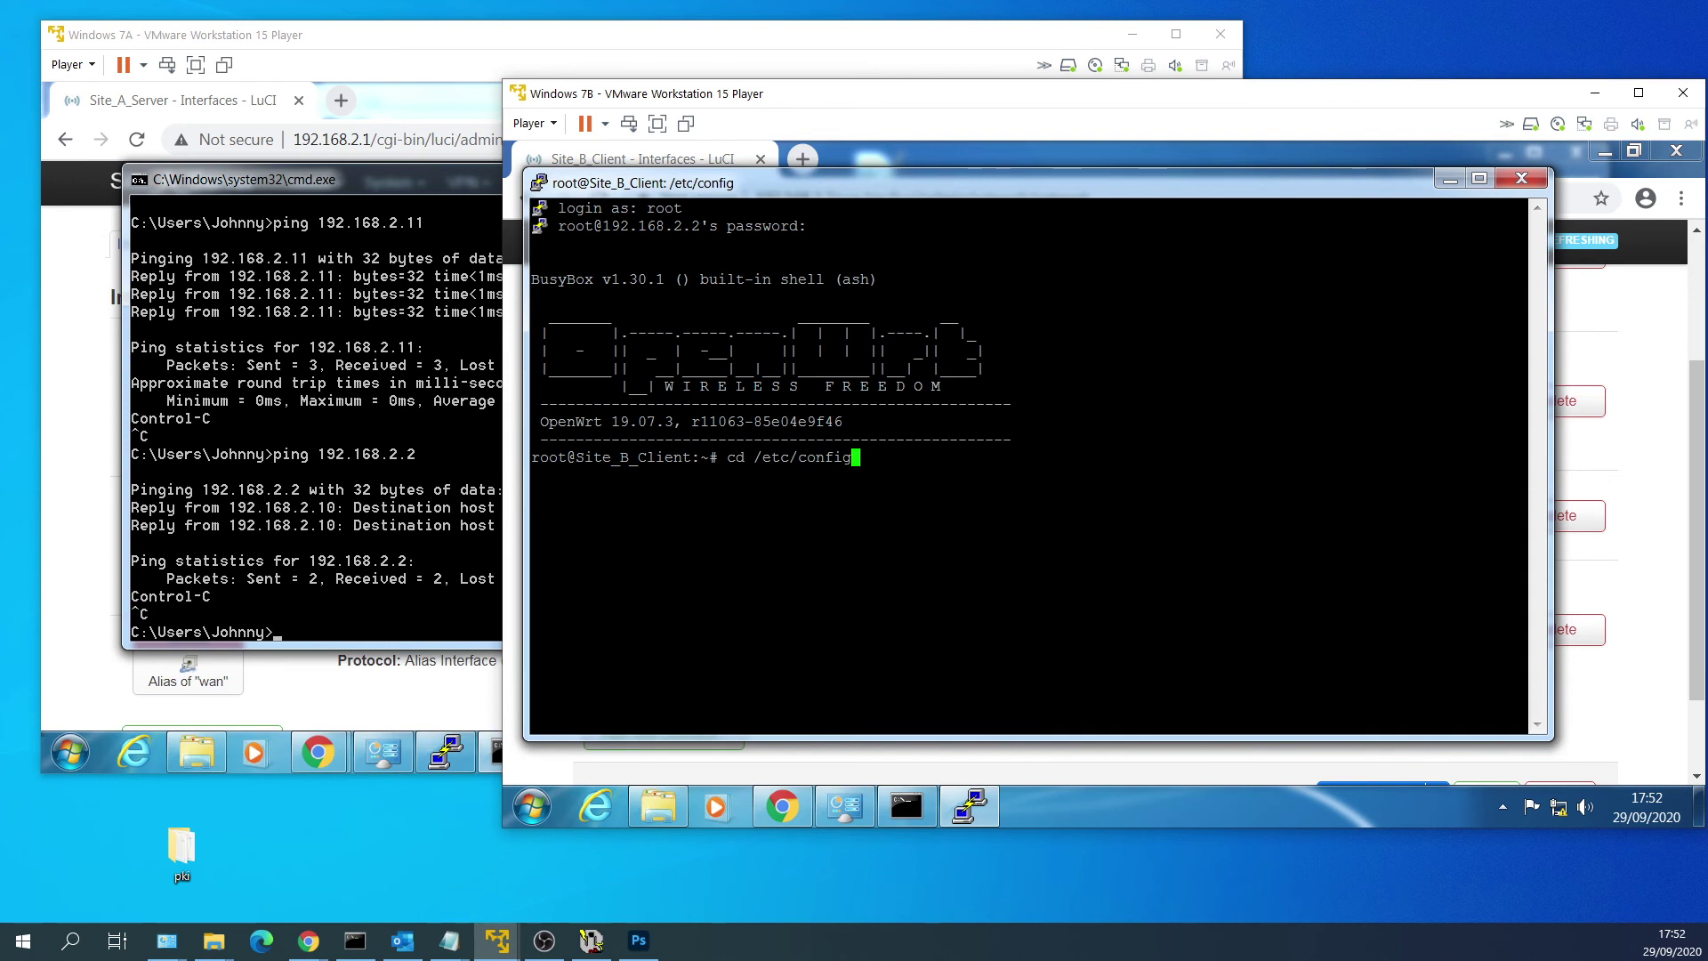
pyautogui.press('Return')
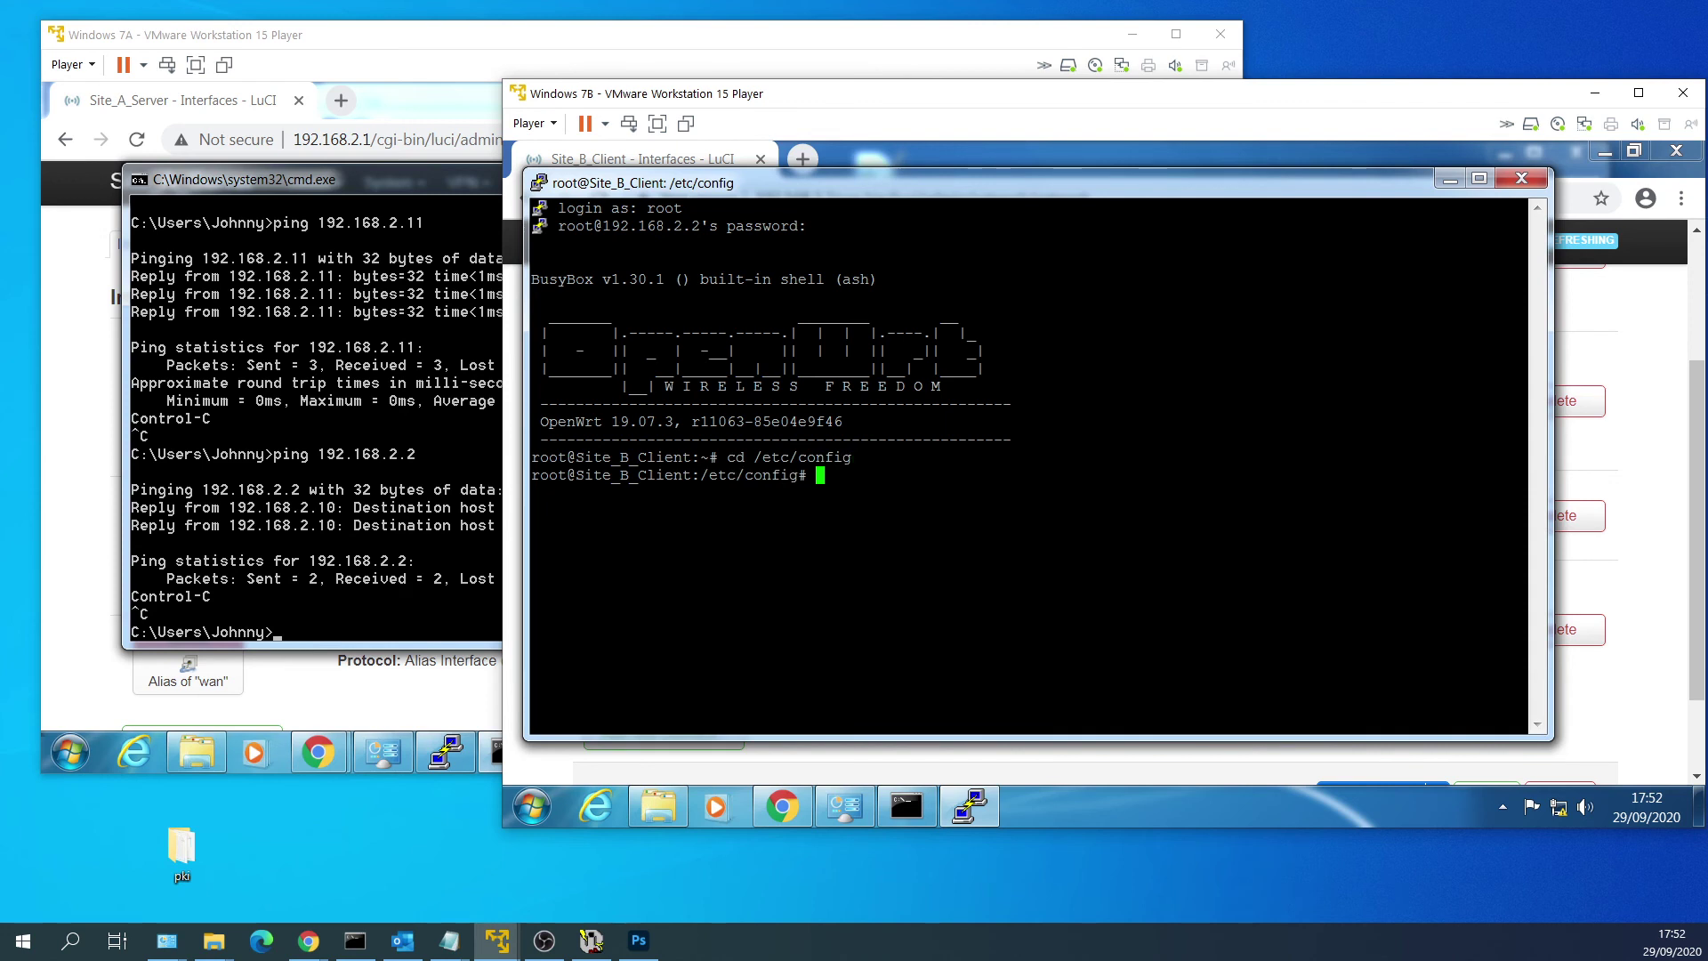
pyautogui.write('nano network')
pyautogui.press('Return')
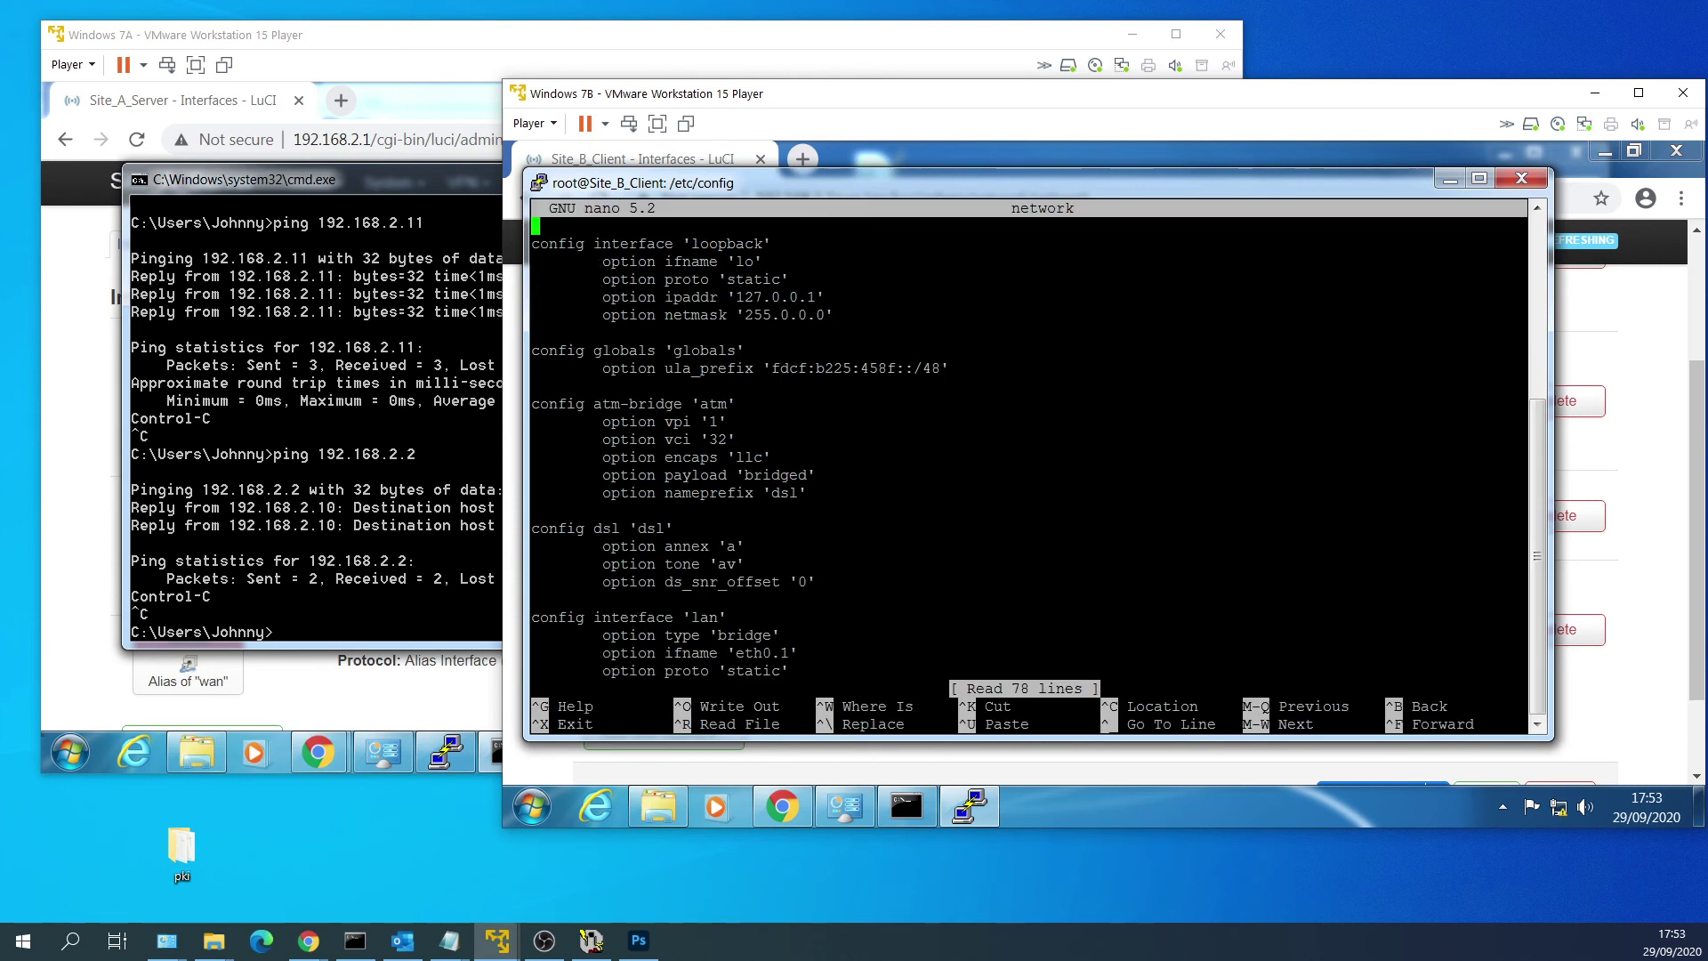
# Scroll nano down to the wan interface and select the three-line lan_eth0_1_dev device block.
pyautogui.press('Down')
pyautogui.press('Down')
pyautogui.press('Down')
pyautogui.press('Down')
pyautogui.press('Down')
pyautogui.press('Down')
pyautogui.press('Down')
pyautogui.press('Down')
pyautogui.press('Down')
pyautogui.press('Down')
pyautogui.press('Down')
pyautogui.press('Down')
pyautogui.press('Down')
pyautogui.press('Down')
pyautogui.press('Down')
pyautogui.press('Down')
pyautogui.press('Down')
pyautogui.press('Down')
pyautogui.press('Down')
pyautogui.press('Down')
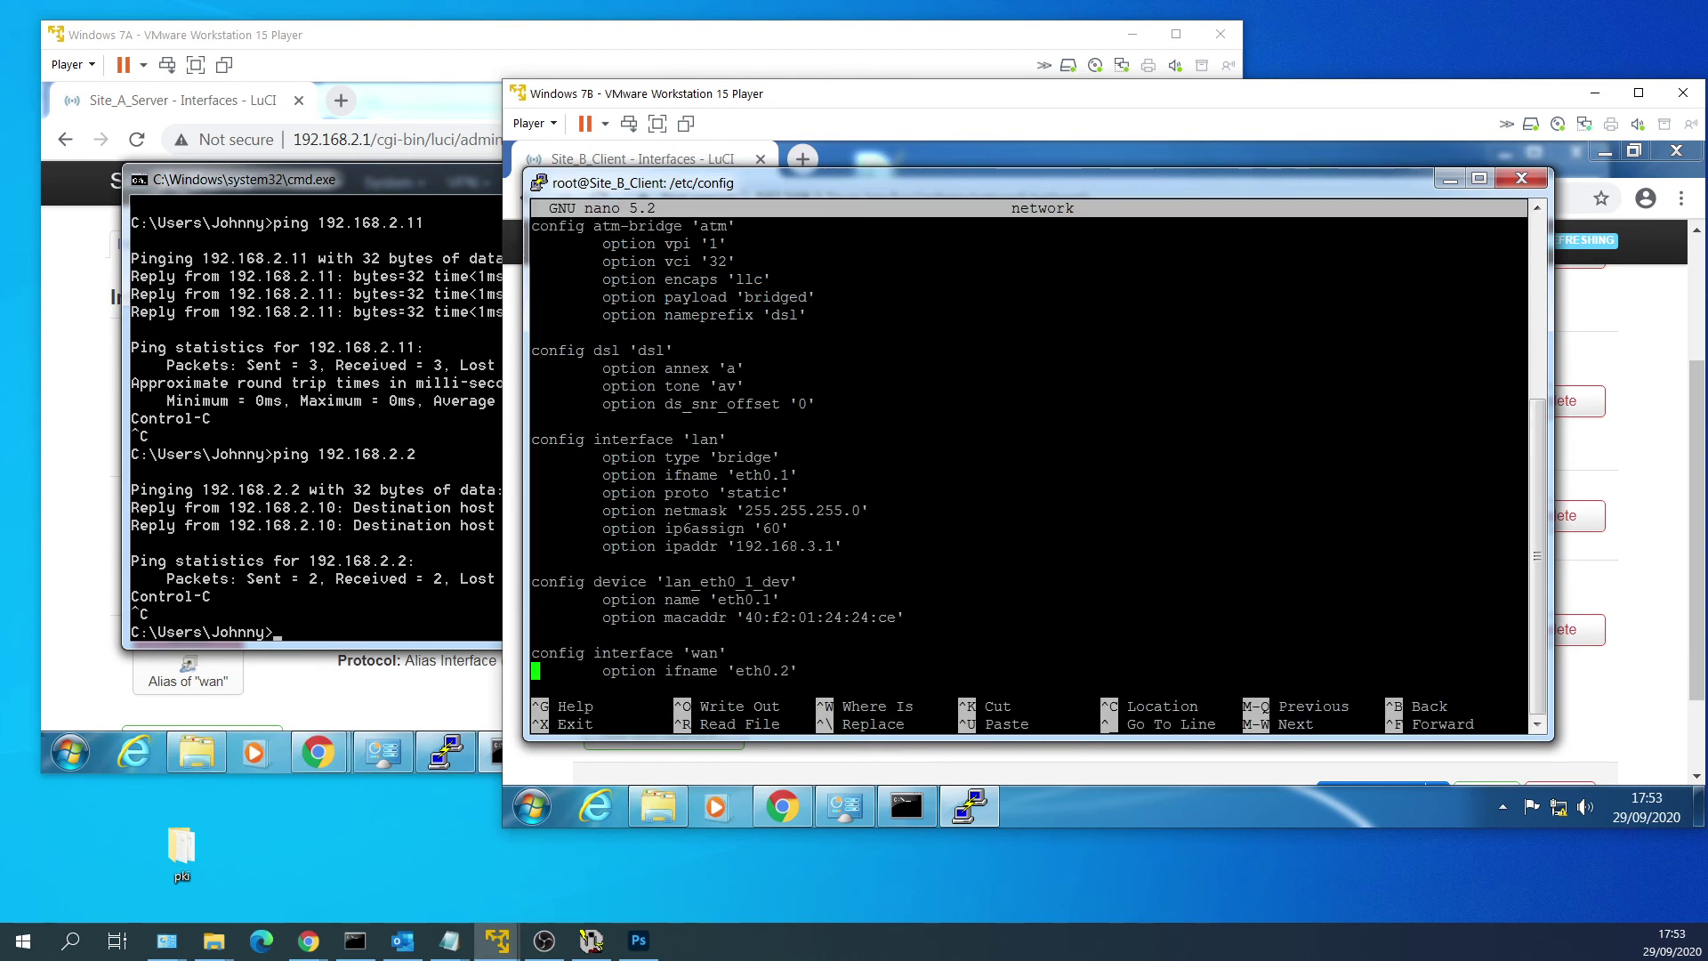
pyautogui.press('Down')
pyautogui.press('Down')
pyautogui.press('Down')
pyautogui.press('Down')
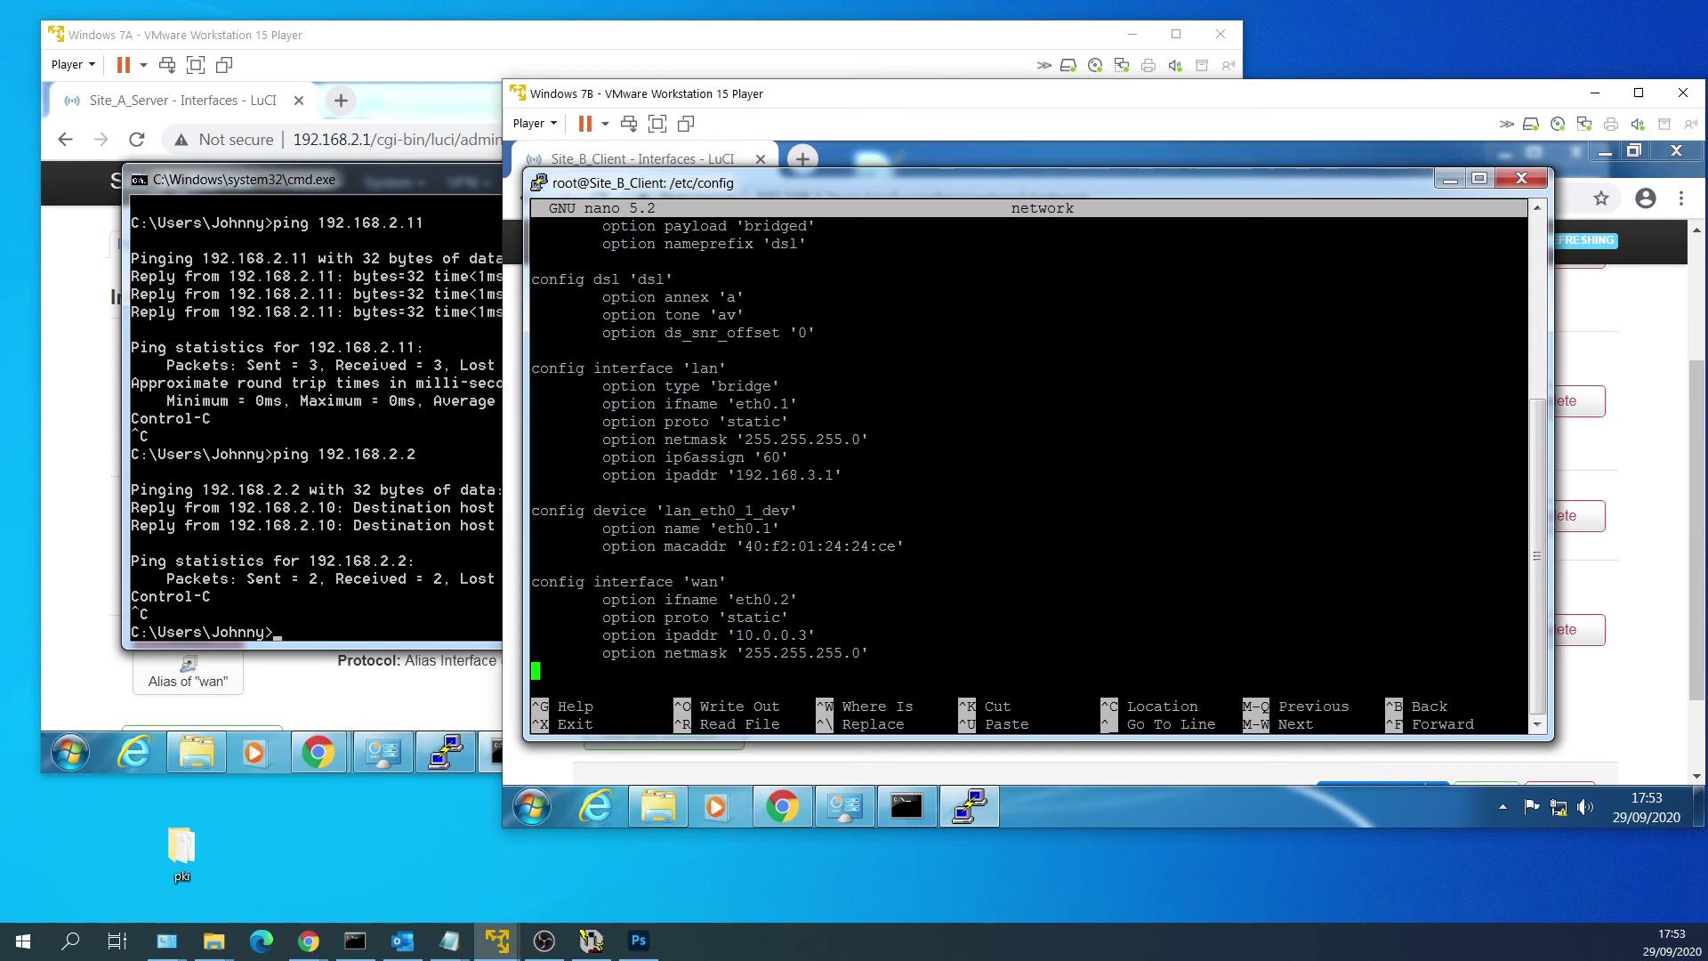
pyautogui.moveTo(913, 547); pyautogui.dragTo(534, 510)
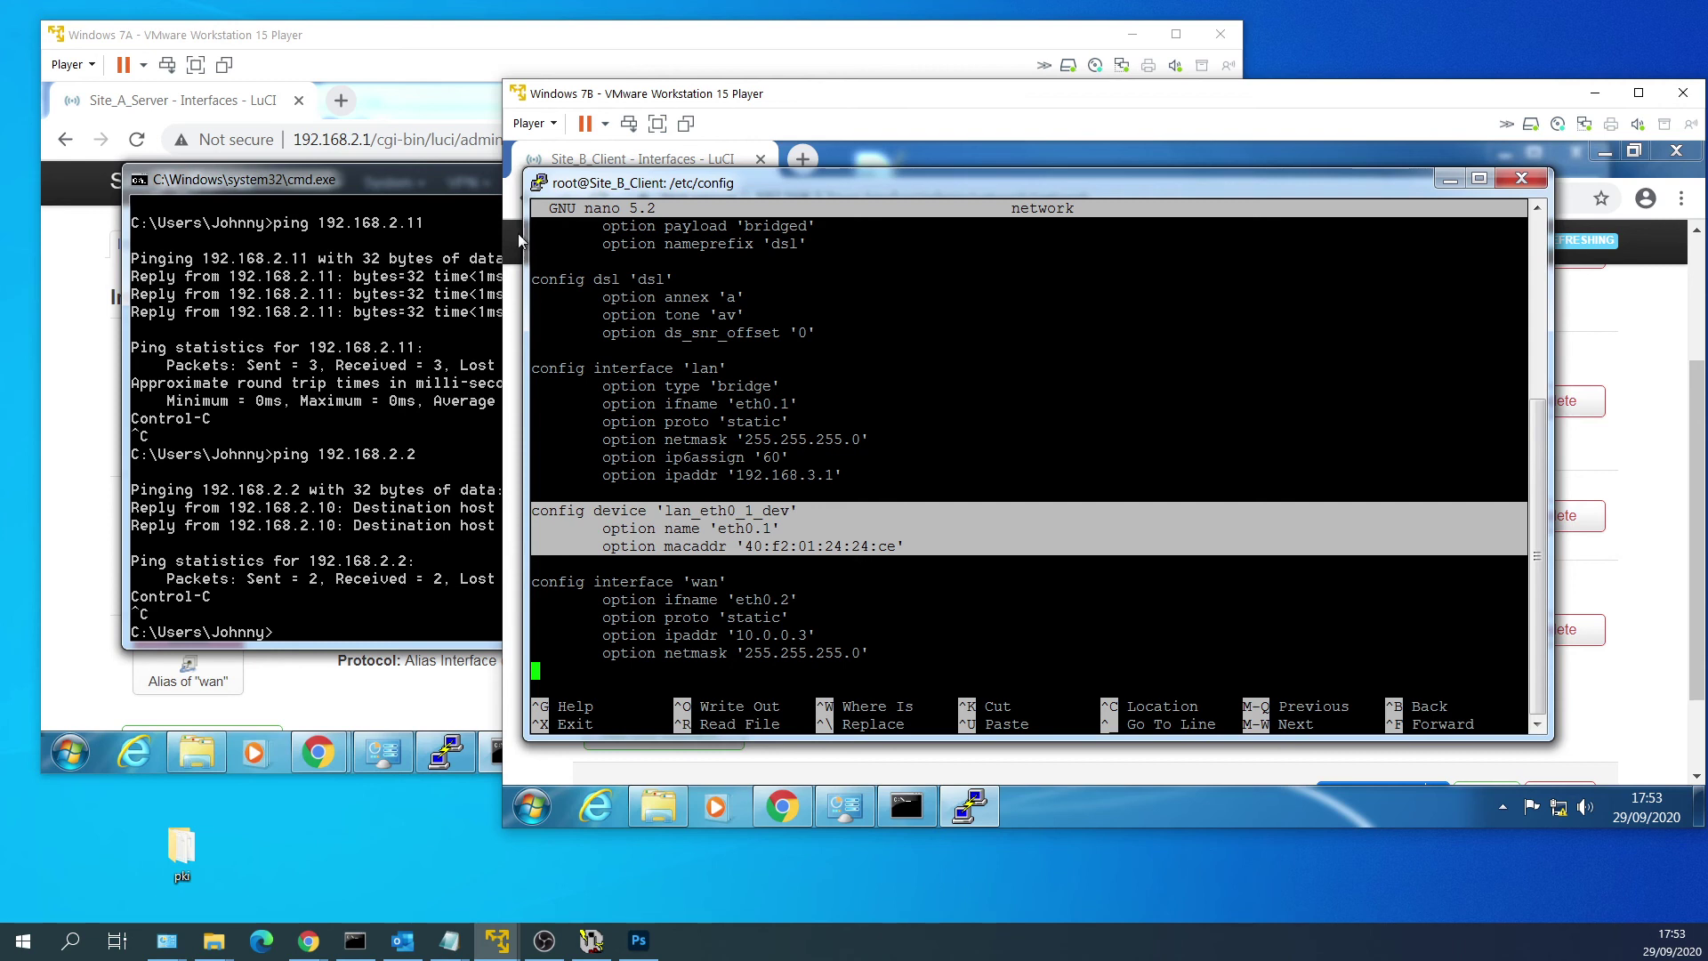
# Copy all of the PuTTY screen text into a new Notepad document.
pyautogui.click(538, 184)
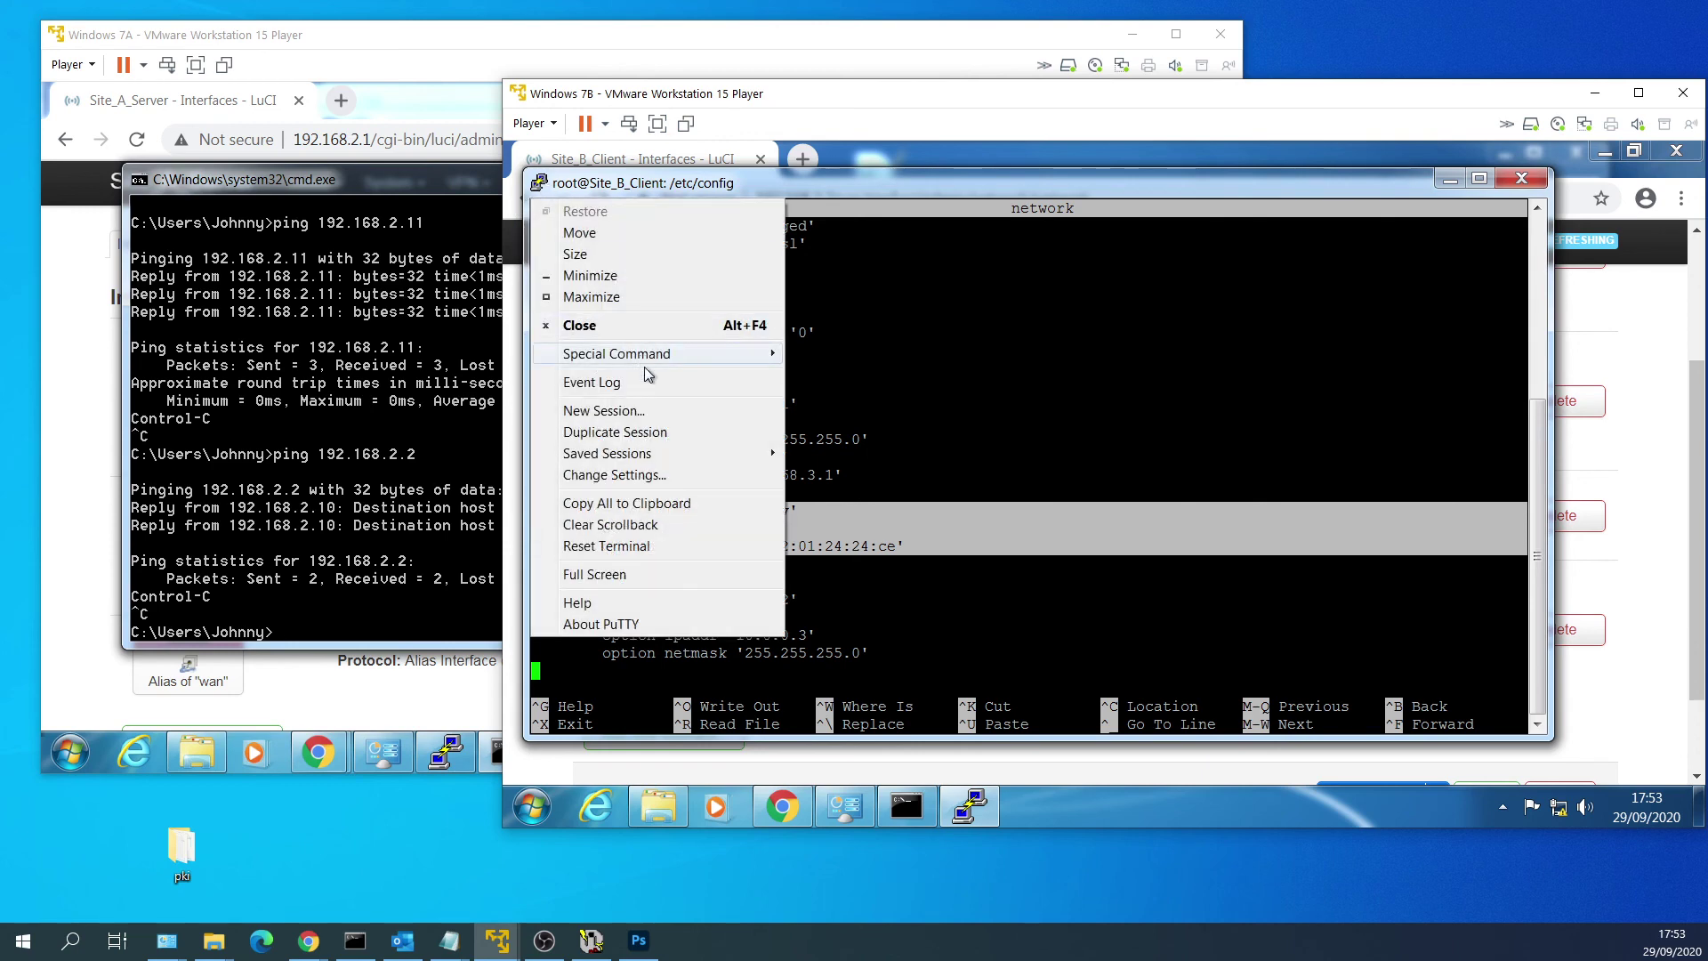
pyautogui.click(690, 502)
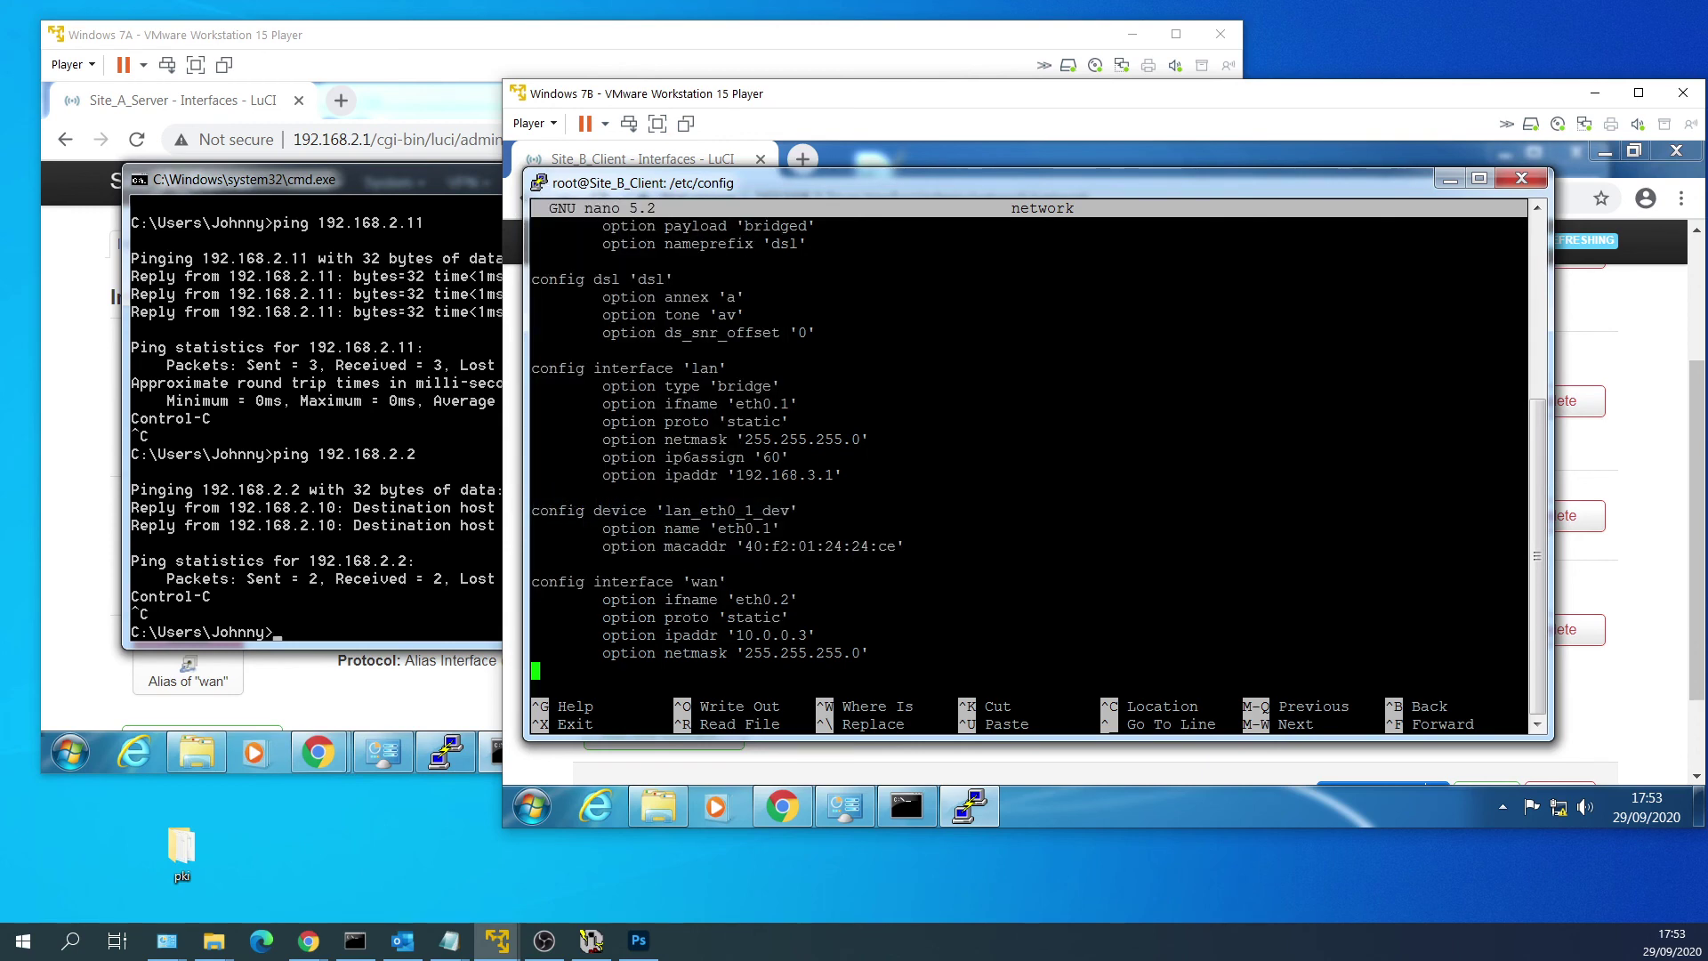
pyautogui.click(532, 806)
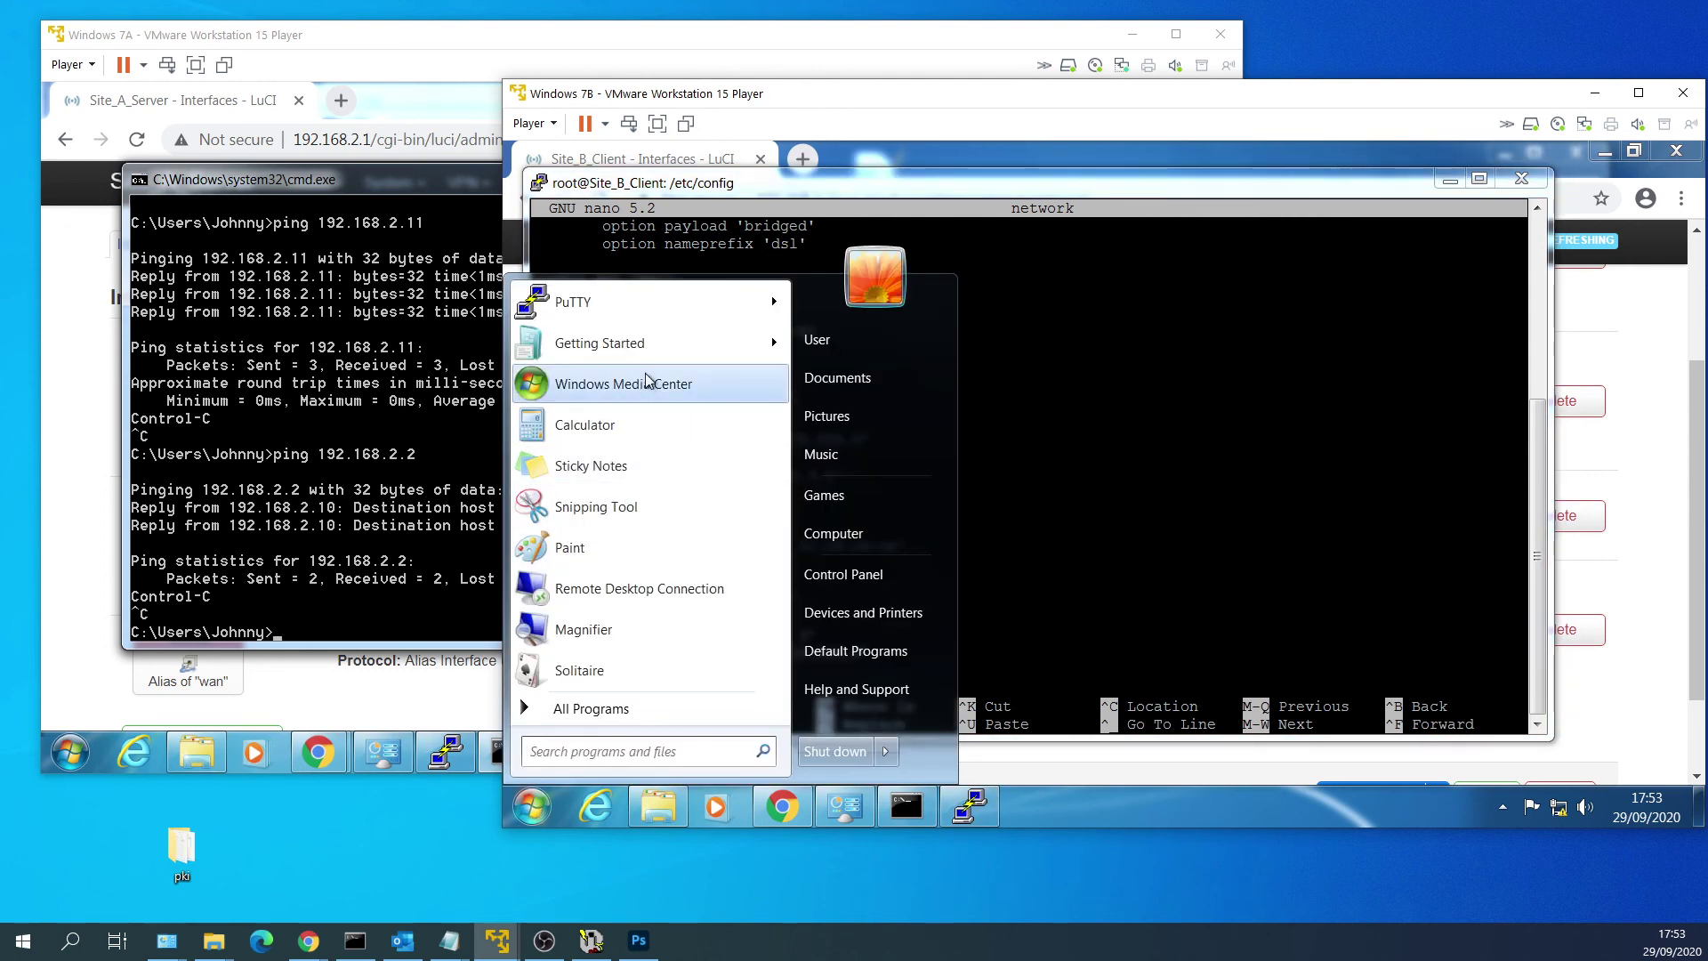
pyautogui.write('notepad')
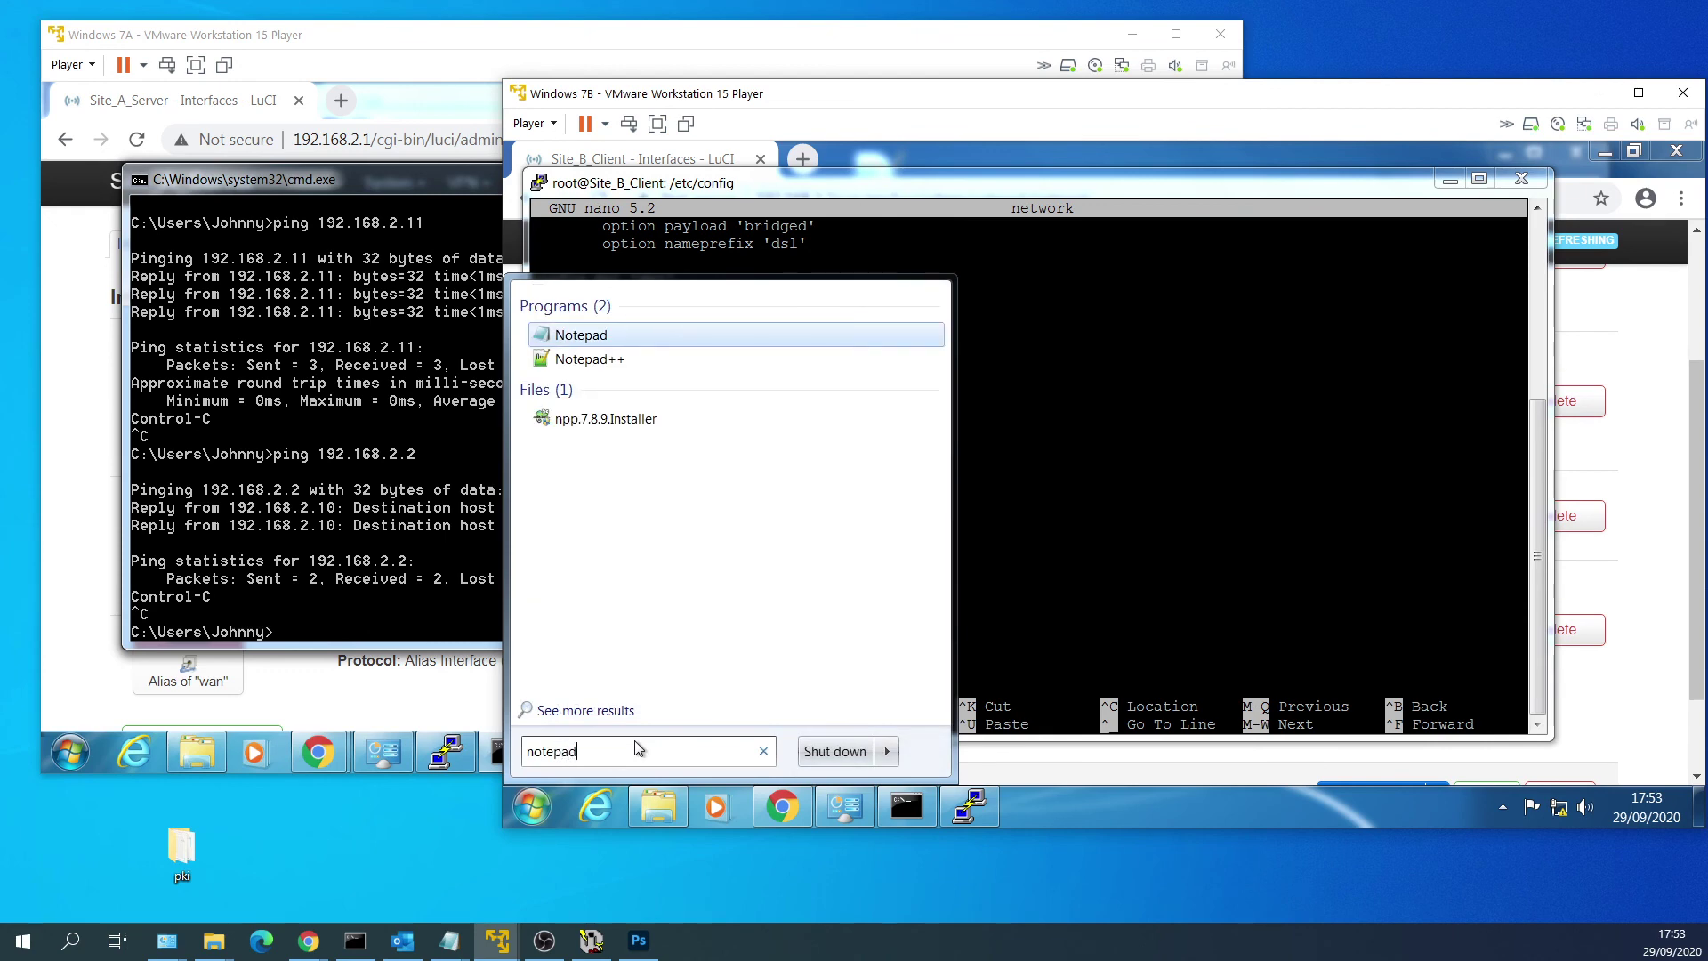
pyautogui.press('Return')
pyautogui.scroll(15, 934, 418)
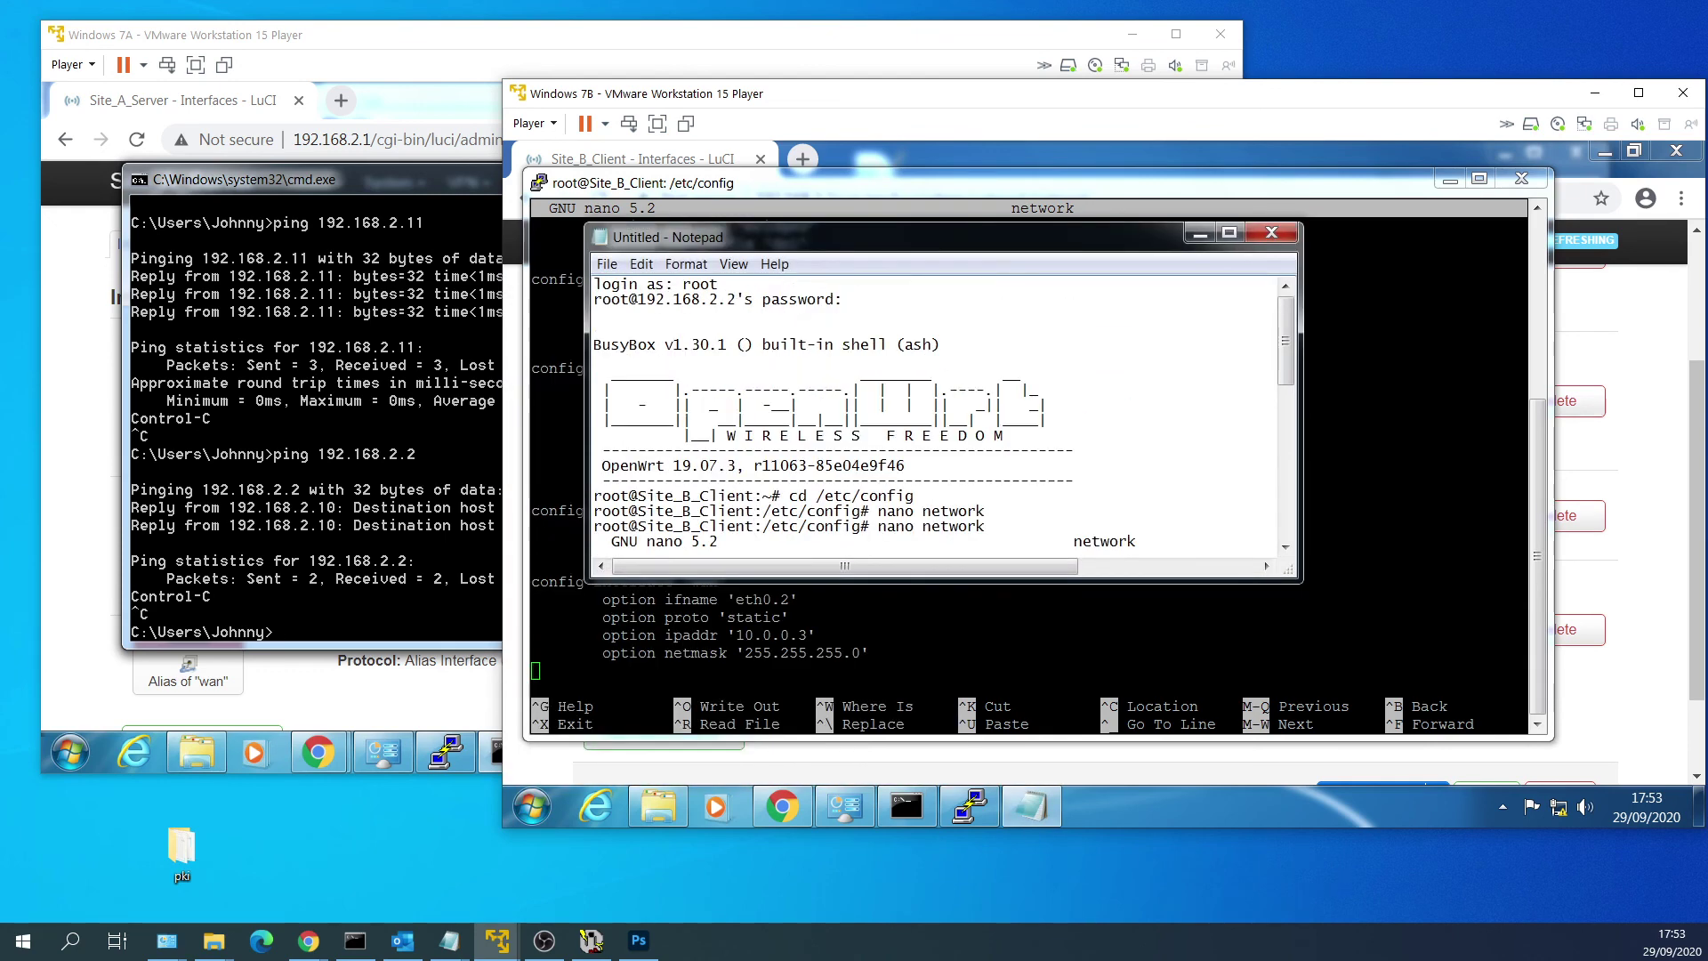
pyautogui.moveTo(1296, 580); pyautogui.dragTo(1392, 674)
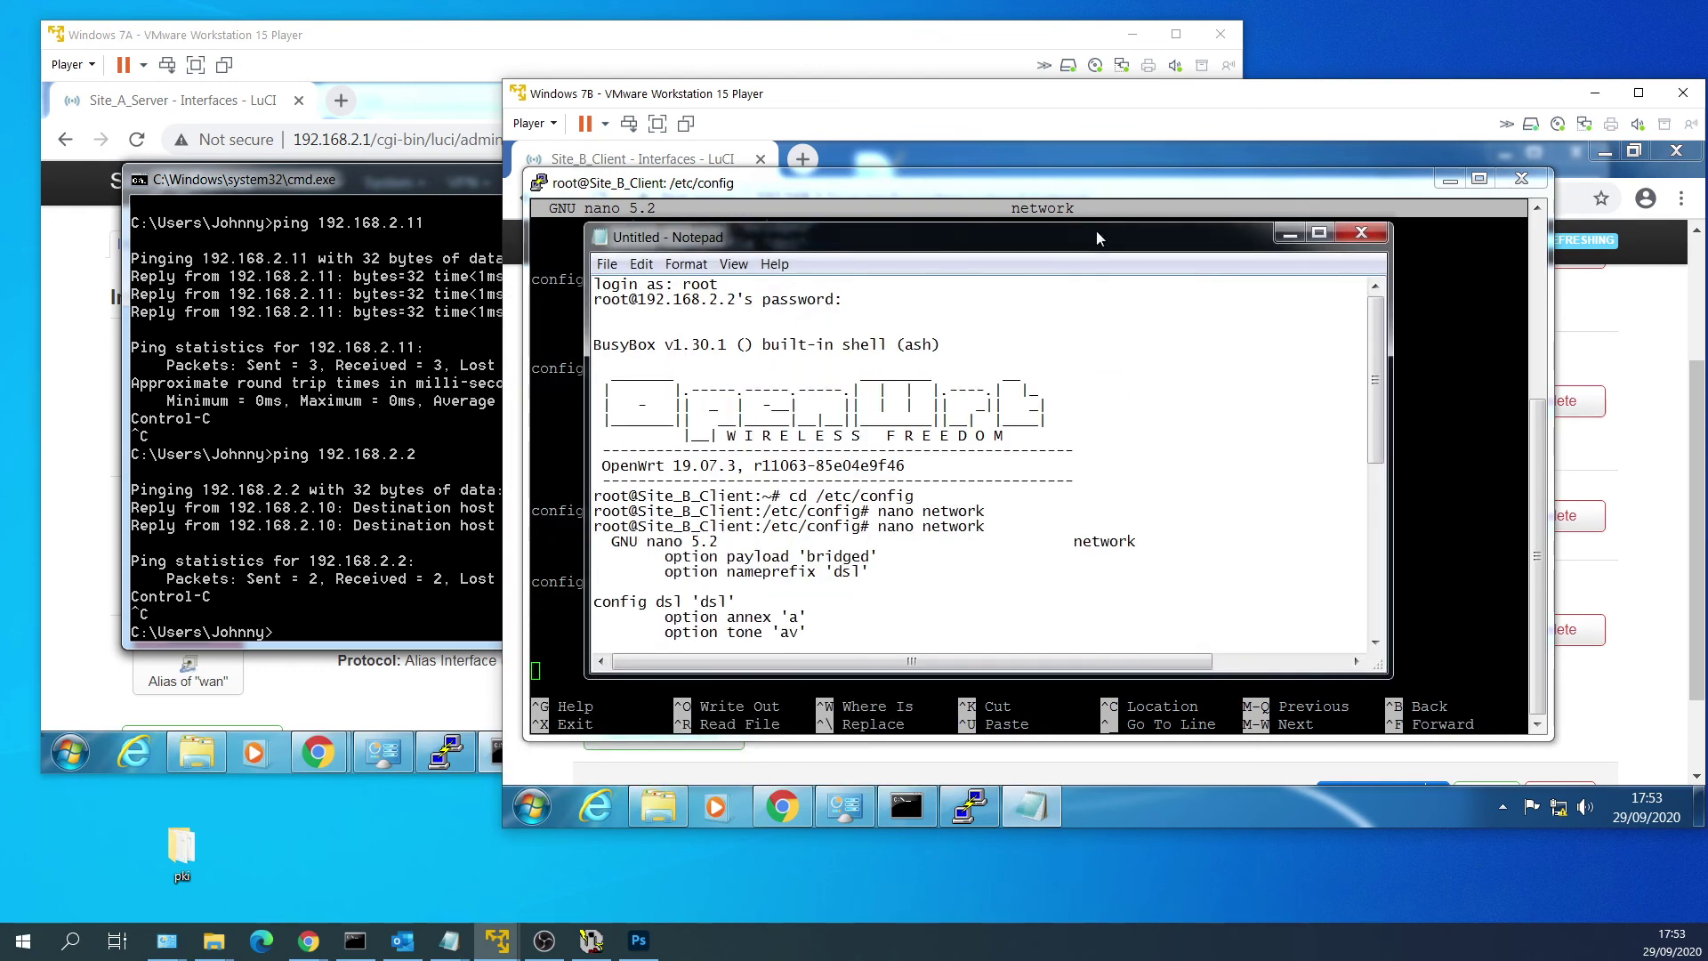
pyautogui.moveTo(1096, 231); pyautogui.dragTo(1268, 220)
# Copy the lan_eth0_1_dev block from Notepad, then scroll nano further down the network file.
pyautogui.scroll(-2, 1156, 445)
pyautogui.scroll(-5, 1152, 450)
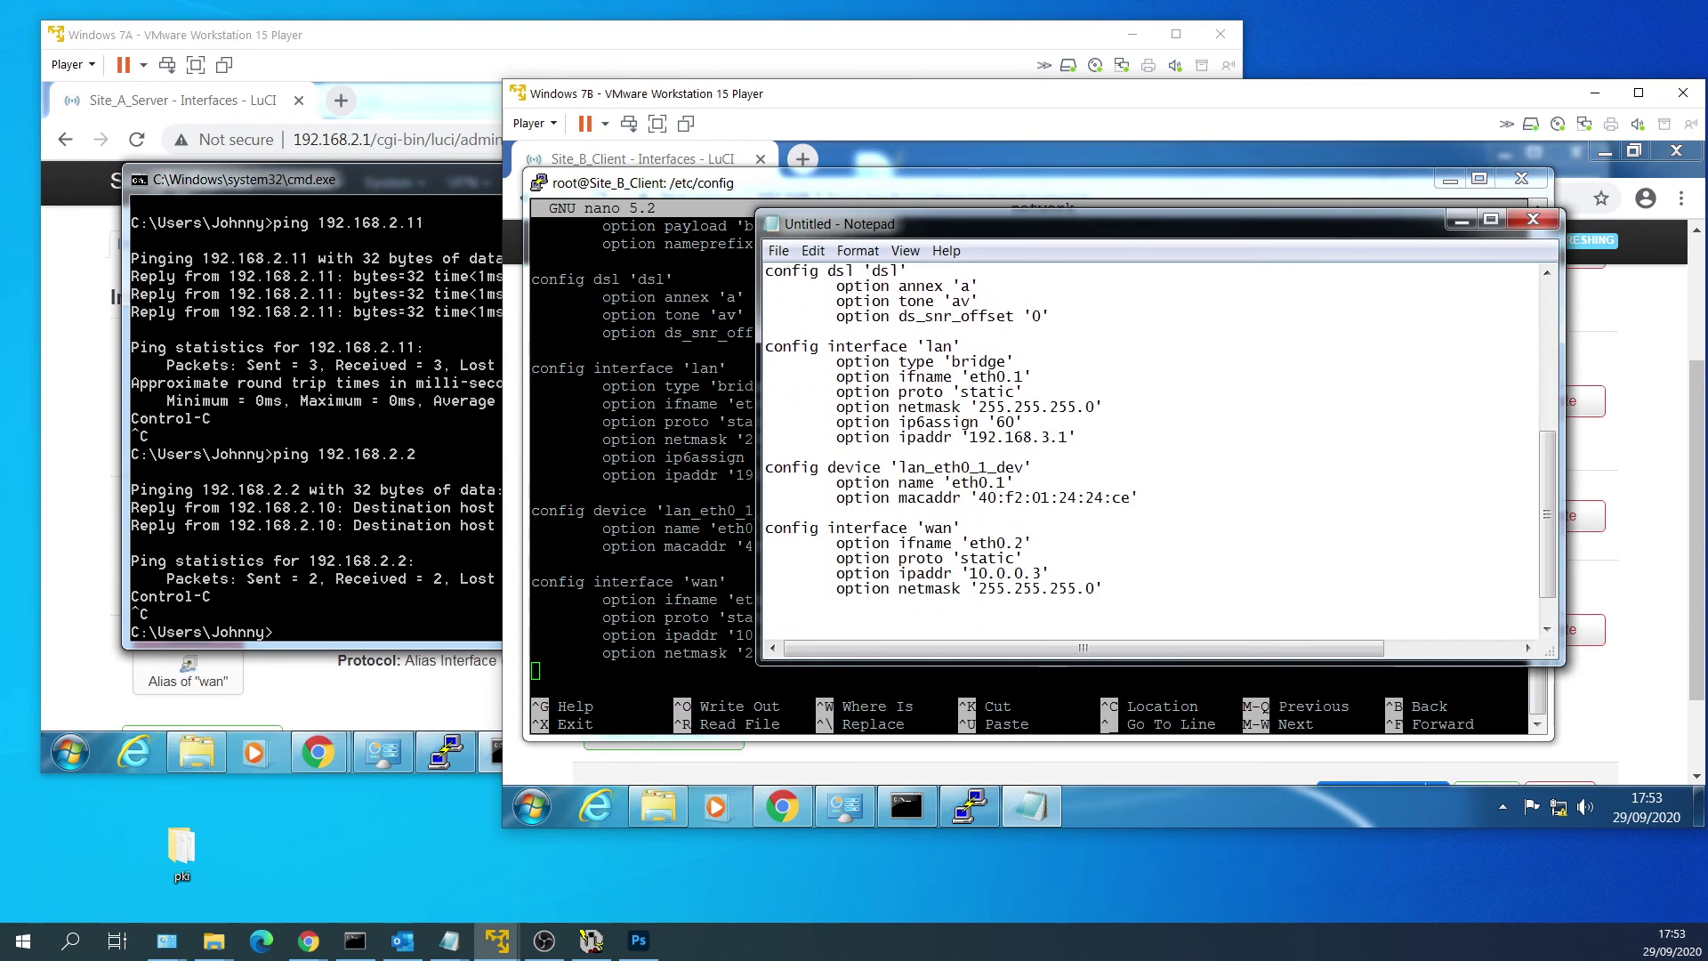
pyautogui.moveTo(1140, 498); pyautogui.dragTo(765, 467)
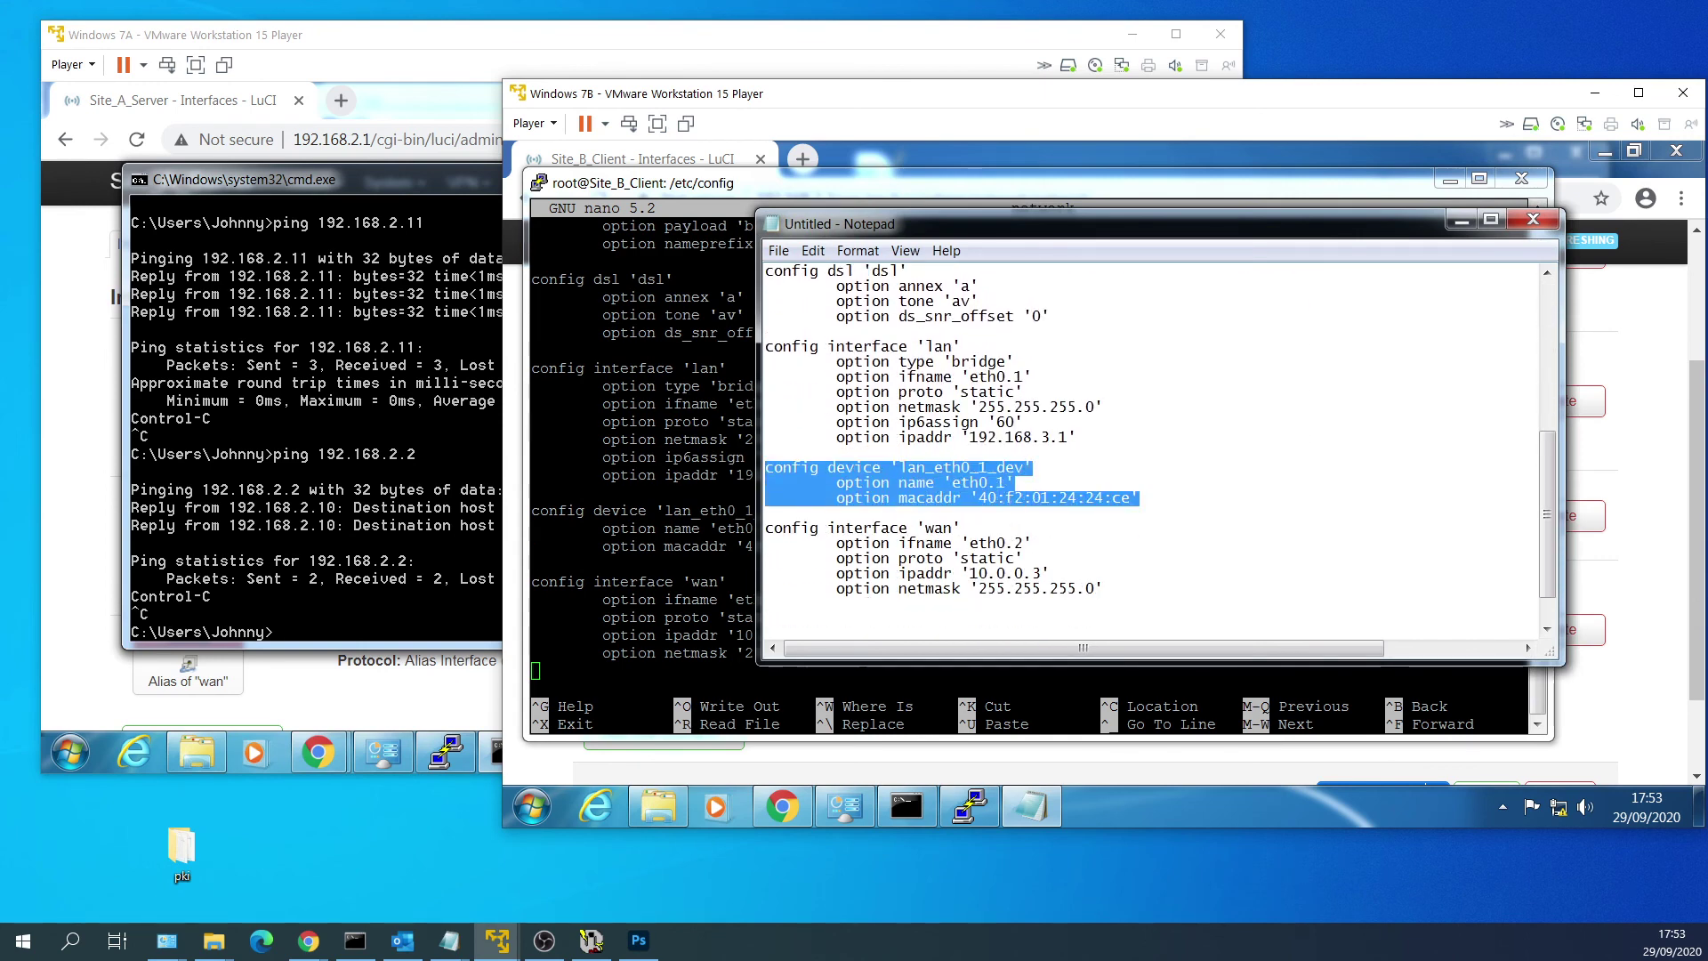
pyautogui.rightClick(820, 472)
pyautogui.click(919, 532)
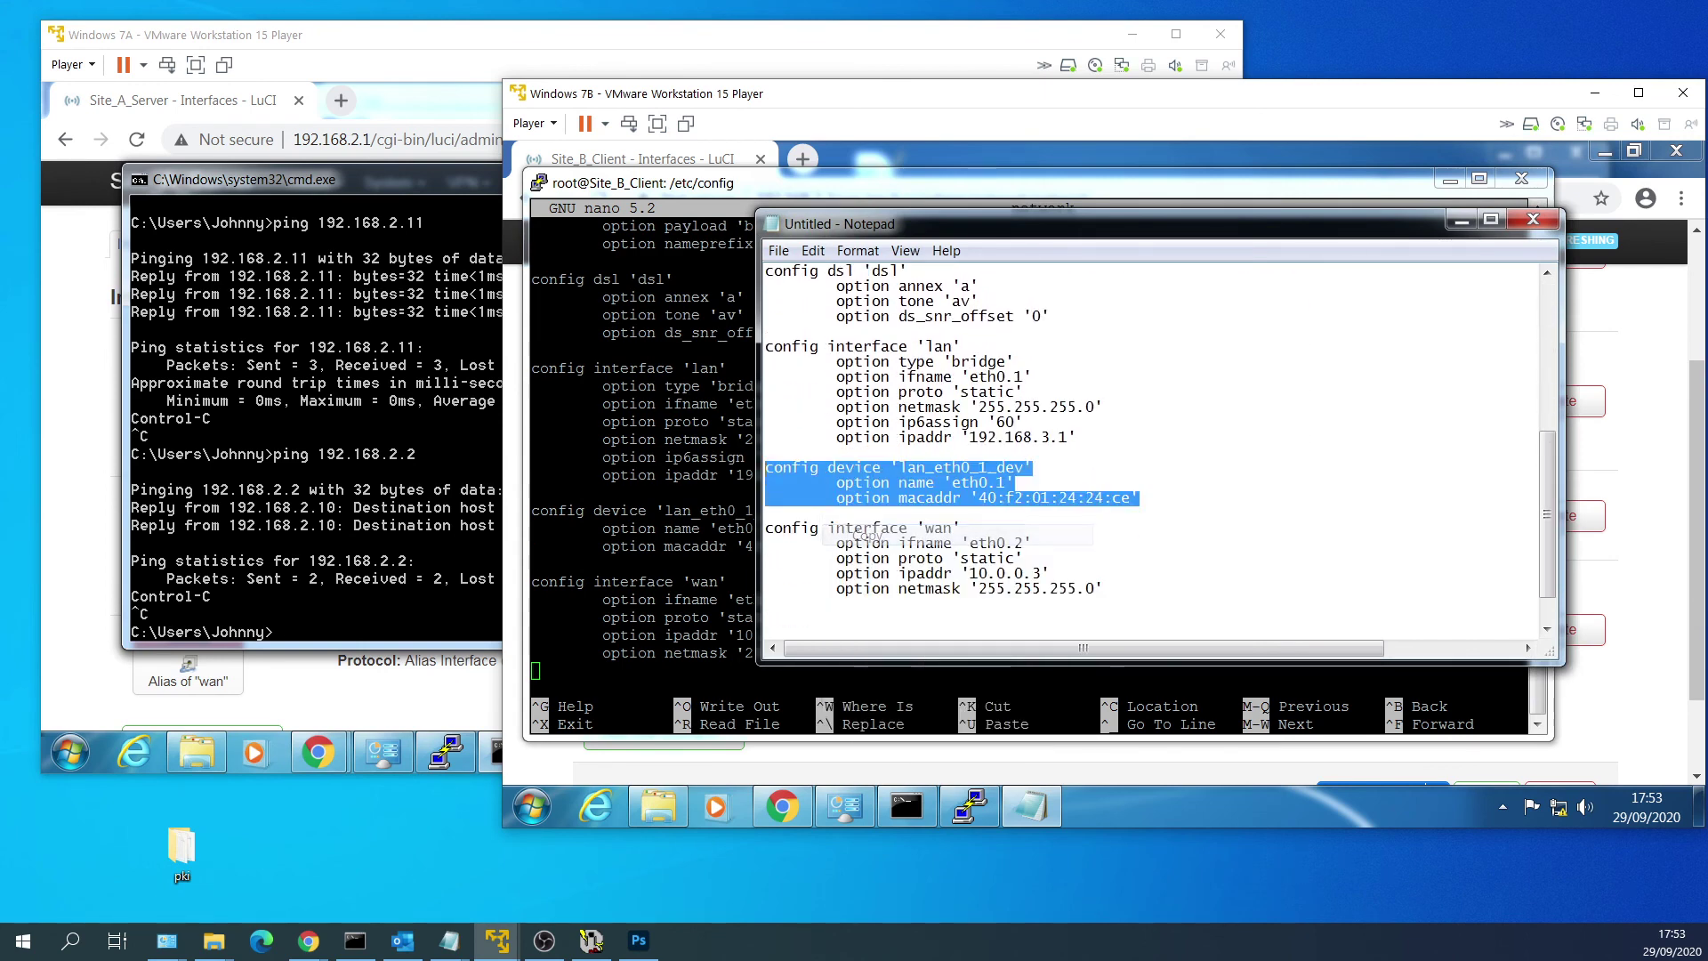
pyautogui.hotkey('alt', 'Tab')
pyautogui.press('Down')
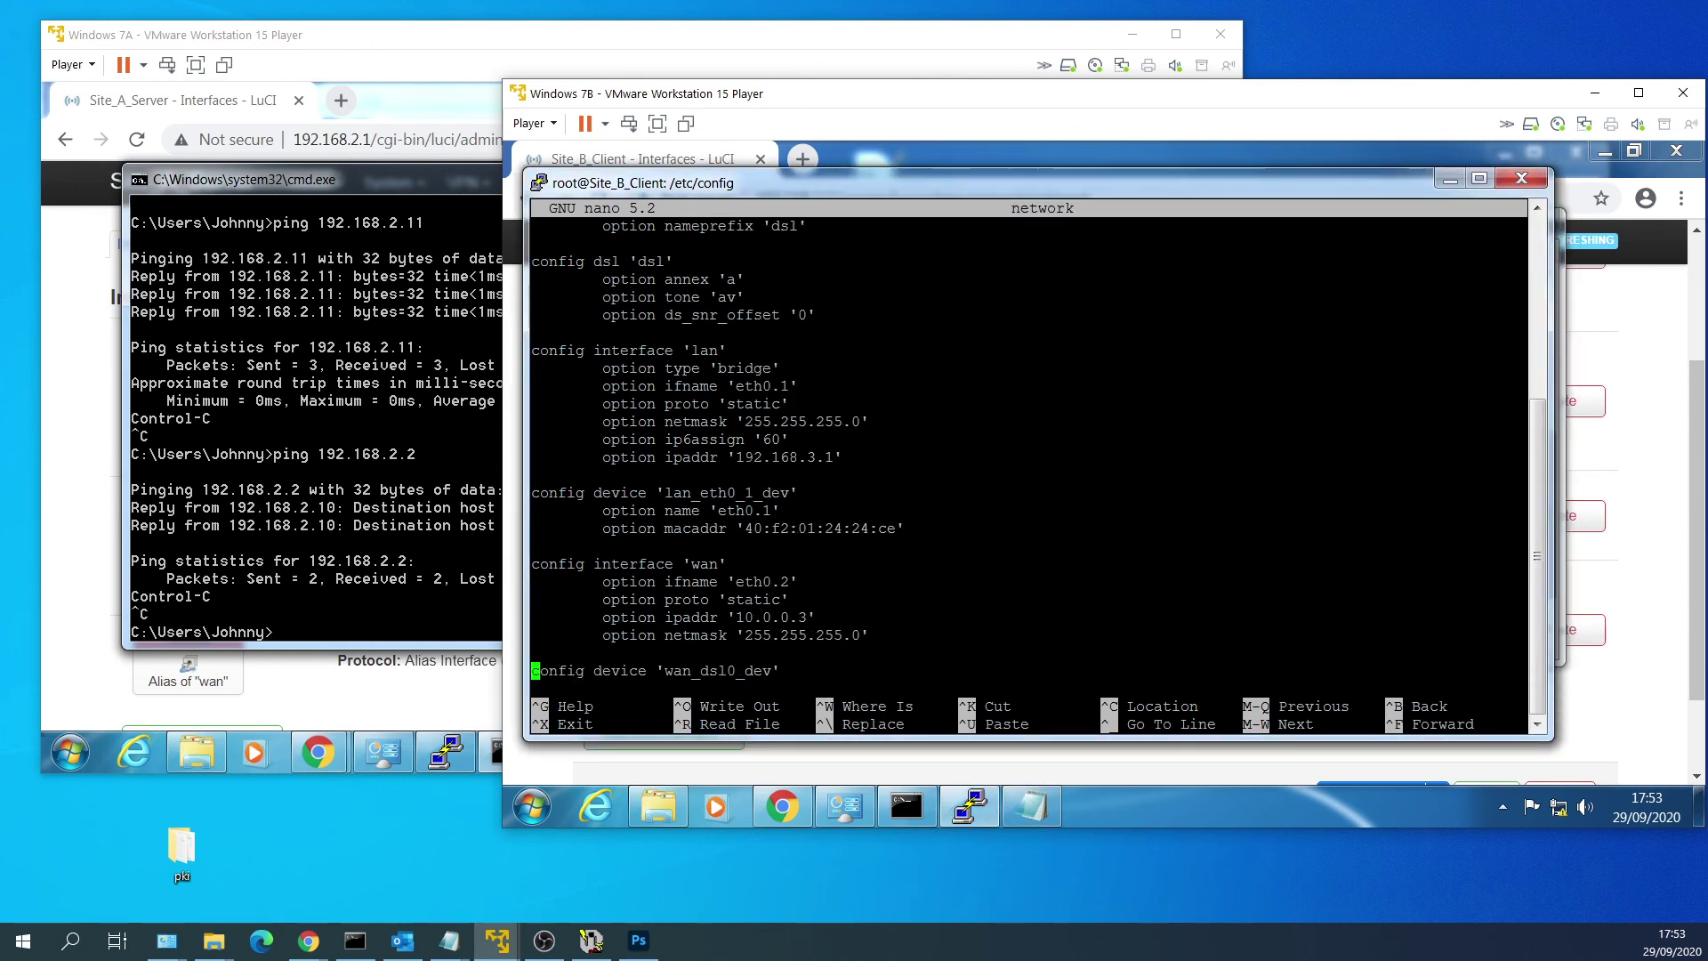
pyautogui.press('Down')
pyautogui.press('Down')
pyautogui.press('Down')
pyautogui.press('Down')
pyautogui.press('Down')
pyautogui.press('Down')
pyautogui.press('Down')
pyautogui.press('Down')
pyautogui.press('Down')
pyautogui.press('Down')
pyautogui.press('Down')
pyautogui.press('Down')
pyautogui.press('Down')
pyautogui.press('Down')
pyautogui.press('Down')
pyautogui.press('Down')
pyautogui.press('Down')
pyautogui.press('Down')
pyautogui.press('Down')
pyautogui.press('Down')
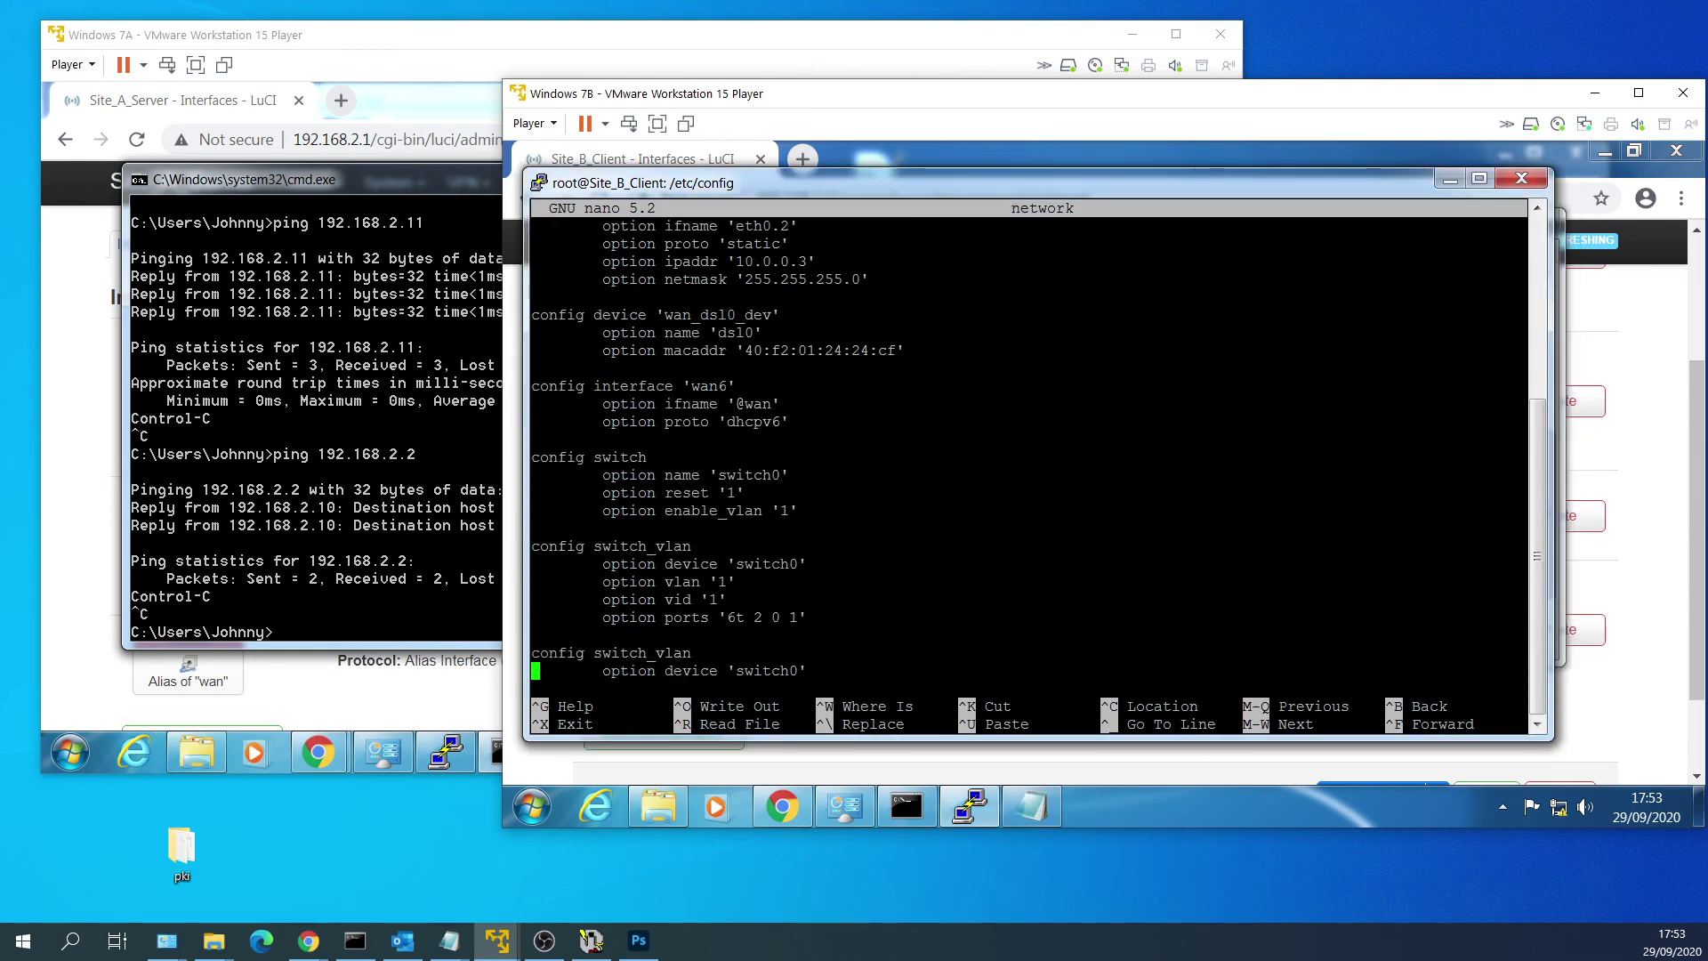
# Paste the copied device block on a new line below the lanvpn interface section.
pyautogui.press('Down')
pyautogui.press('Down')
pyautogui.press('Down')
pyautogui.press('Down')
pyautogui.press('Down')
pyautogui.press('Down')
pyautogui.press('Down')
pyautogui.press('Down')
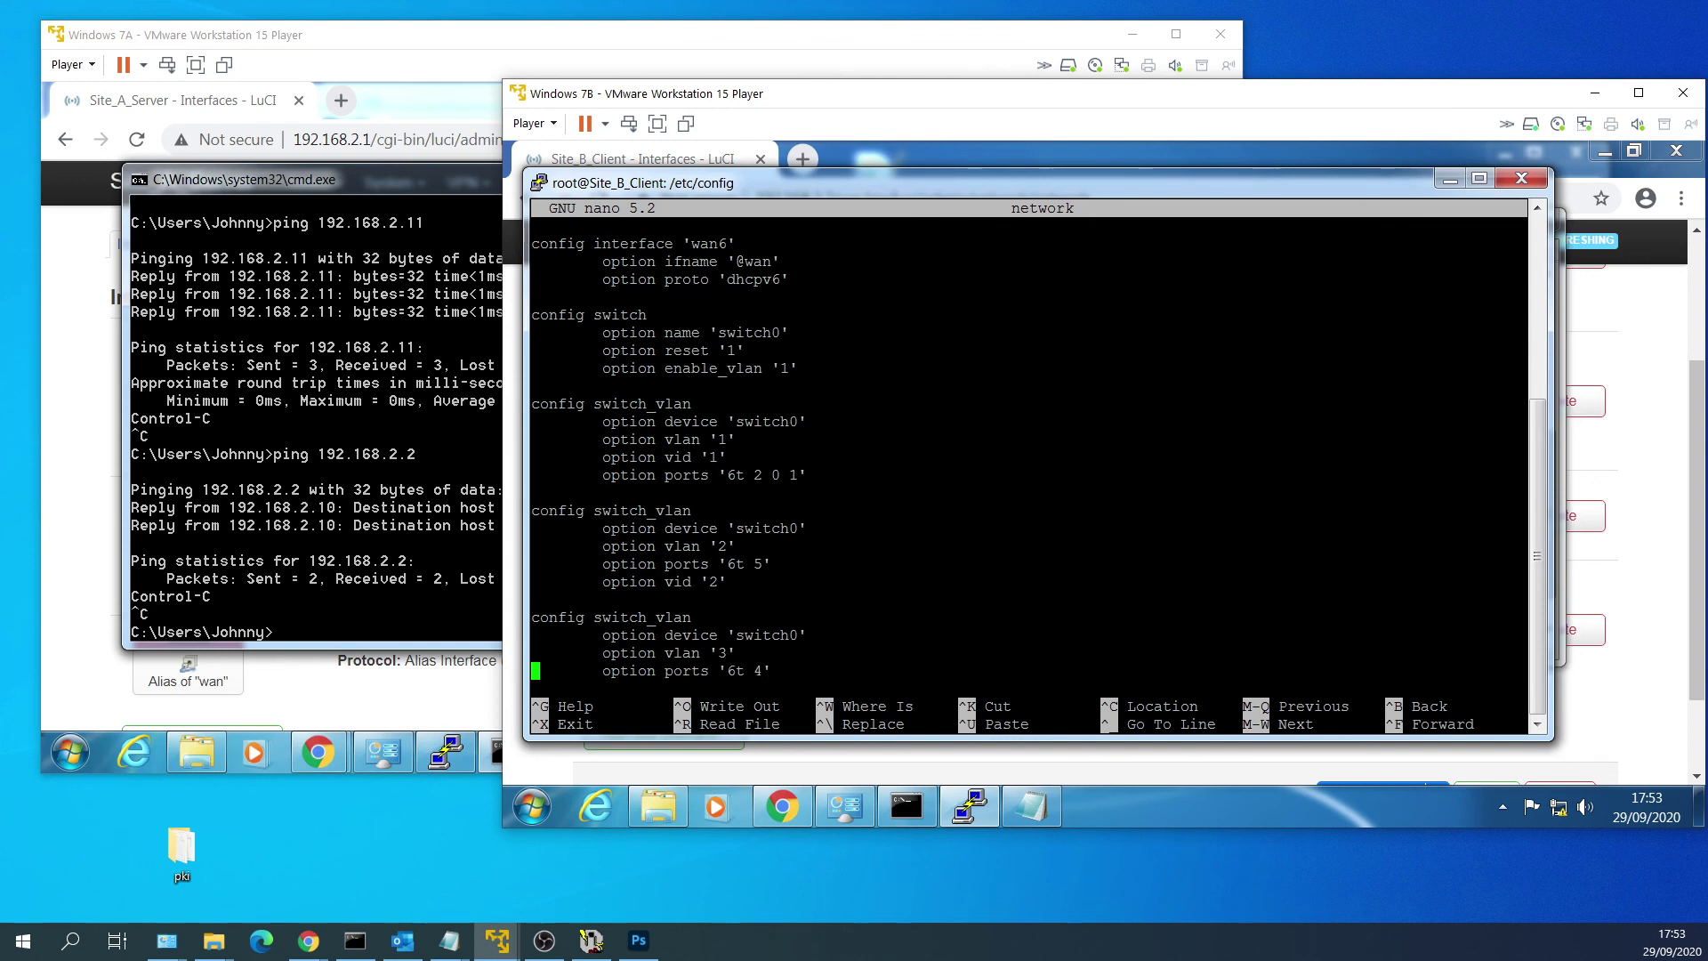
pyautogui.press('Down')
pyautogui.press('Down')
pyautogui.press('Down')
pyautogui.press('Down')
pyautogui.press('Down')
pyautogui.press('Down')
pyautogui.press('Down')
pyautogui.press('Down')
pyautogui.press('Down')
pyautogui.press('Down')
pyautogui.press('Up')
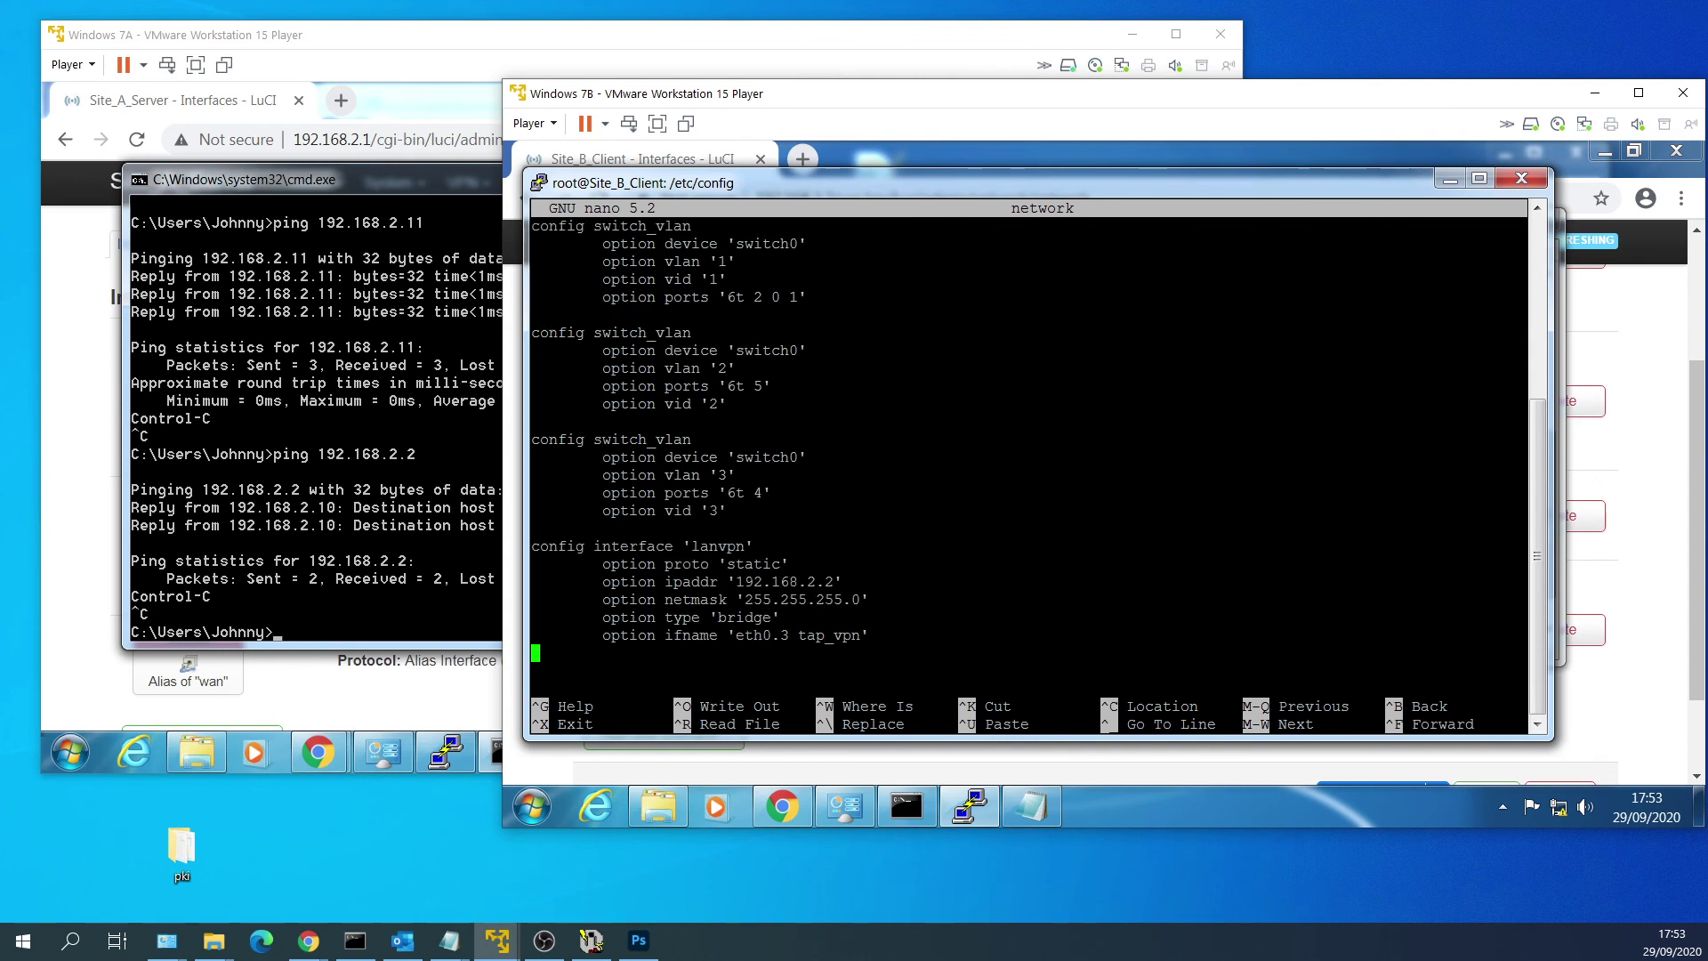
pyautogui.press('Return')
pyautogui.press('shift+Insert')
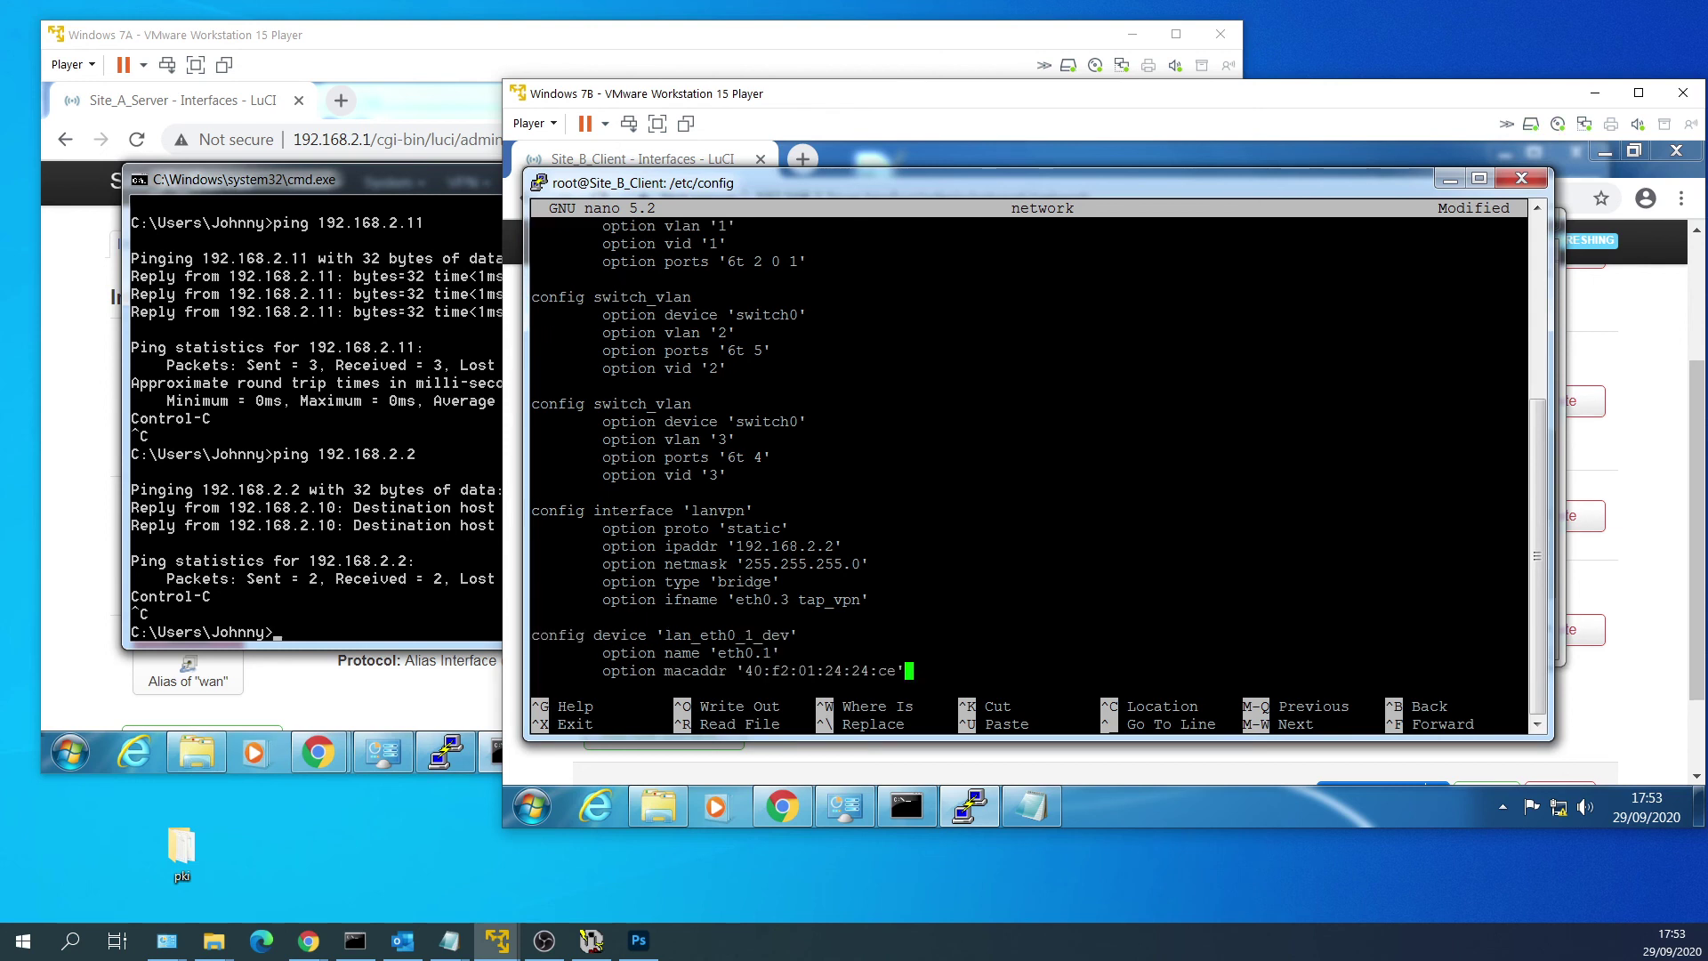
pyautogui.press('Return')
# Rename the pasted device block to lanvpn_eth0_3_dev.
pyautogui.press('Up')
pyautogui.press('Up')
pyautogui.press('Up')
pyautogui.press('Right')
pyautogui.press('Right')
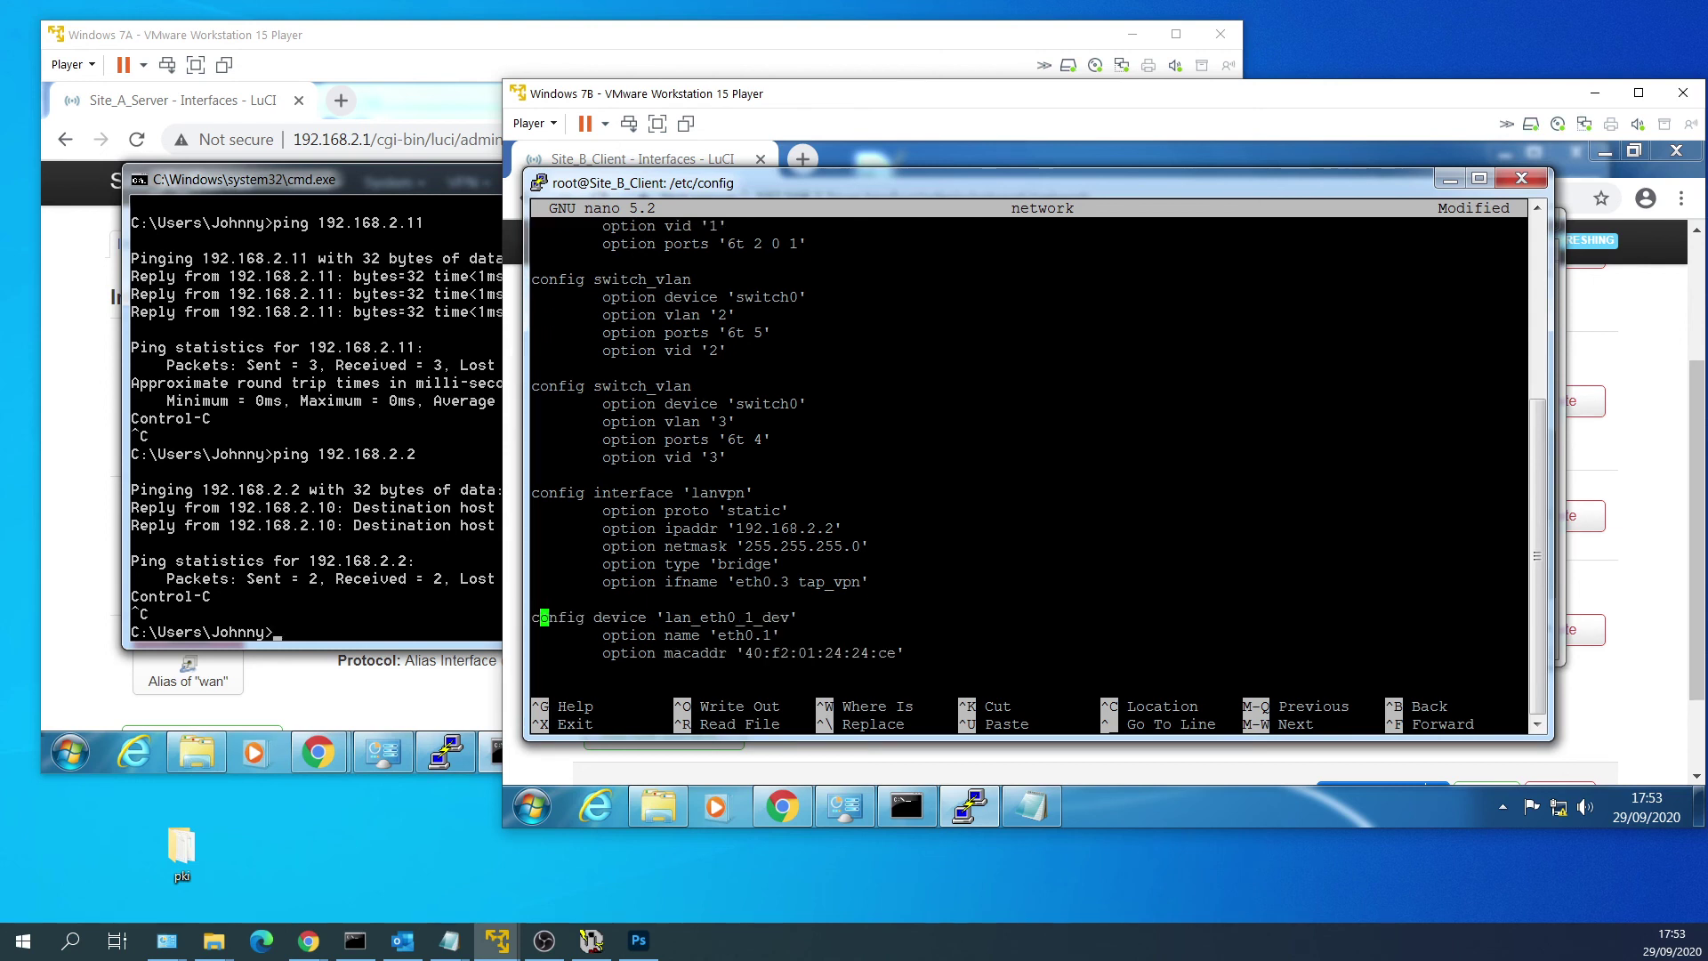
pyautogui.press('Right')
pyautogui.press('Right')
pyautogui.press('Right')
pyautogui.press('Right')
pyautogui.press('Right')
pyautogui.press('Right')
pyautogui.press('Right')
pyautogui.press('Right')
pyautogui.press('Right')
pyautogui.press('Right')
pyautogui.press('Right')
pyautogui.press('Right')
pyautogui.press('Right')
pyautogui.press('Right')
pyautogui.press('Right')
pyautogui.press('Right')
pyautogui.press('Right')
pyautogui.press('Right')
pyautogui.press('Right')
pyautogui.press('Right')
pyautogui.press('Delete')
pyautogui.write('3')
pyautogui.press('Left')
pyautogui.press('Left')
pyautogui.press('Left')
pyautogui.press('Left')
pyautogui.press('Left')
pyautogui.press('Left')
pyautogui.press('Left')
pyautogui.write('vpn')
pyautogui.moveTo(755, 492); pyautogui.dragTo(691, 492)
pyautogui.click(691, 492)
# Change the block's device name from eth0.1 to eth0.3.
pyautogui.press('Right')
pyautogui.press('Right')
pyautogui.press('Right')
pyautogui.press('Right')
pyautogui.press('Right')
pyautogui.press('Down')
pyautogui.press('Delete')
pyautogui.write('3')
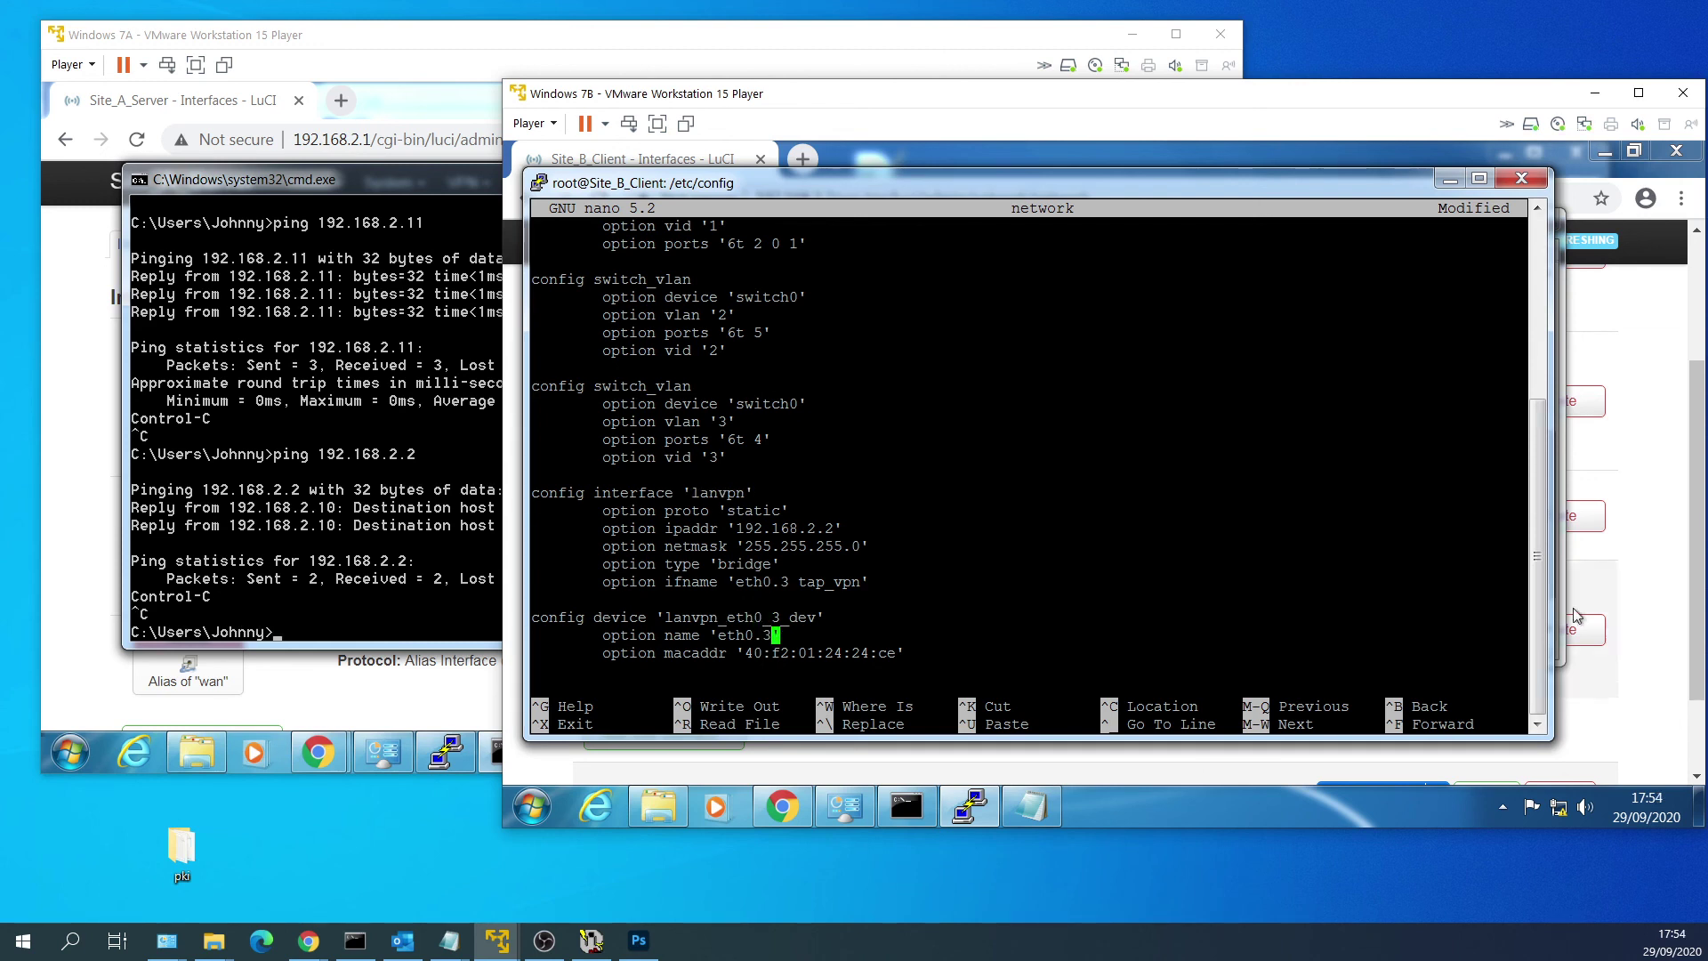
pyautogui.click(1652, 605)
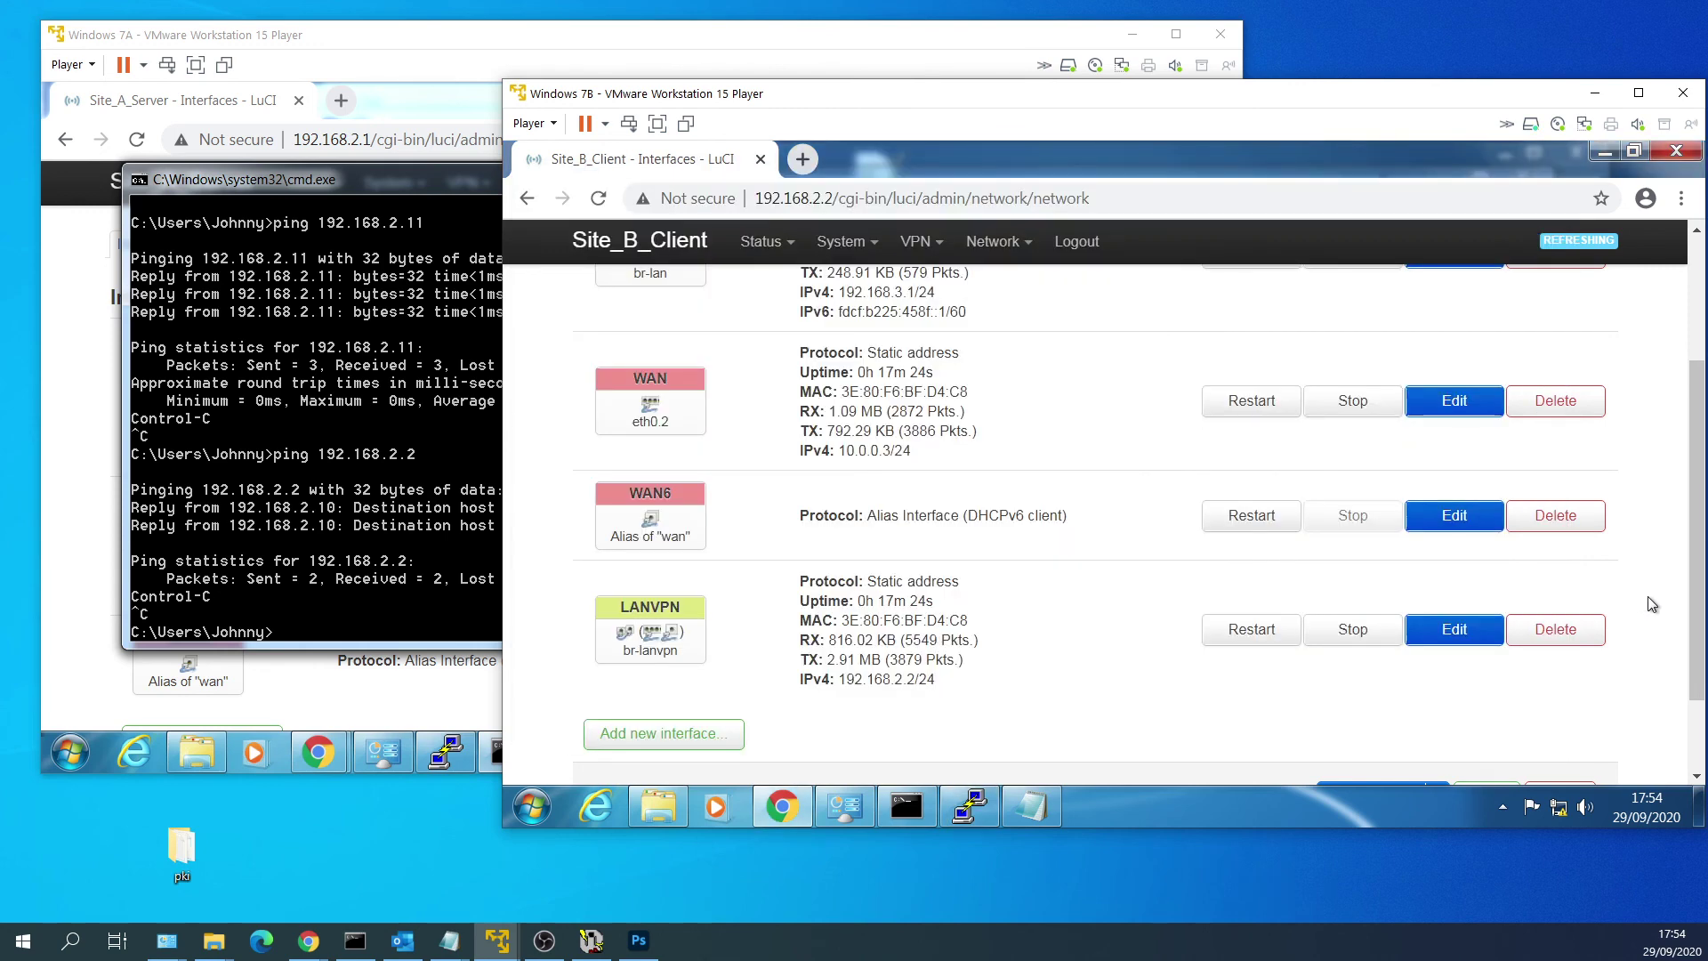
# Copy the LANVPN MAC address 3E:80:F6:BF:D4:C8 from the LuCI Interfaces page.
pyautogui.moveTo(841, 620); pyautogui.dragTo(968, 621)
pyautogui.rightClick(952, 616)
pyautogui.click(986, 632)
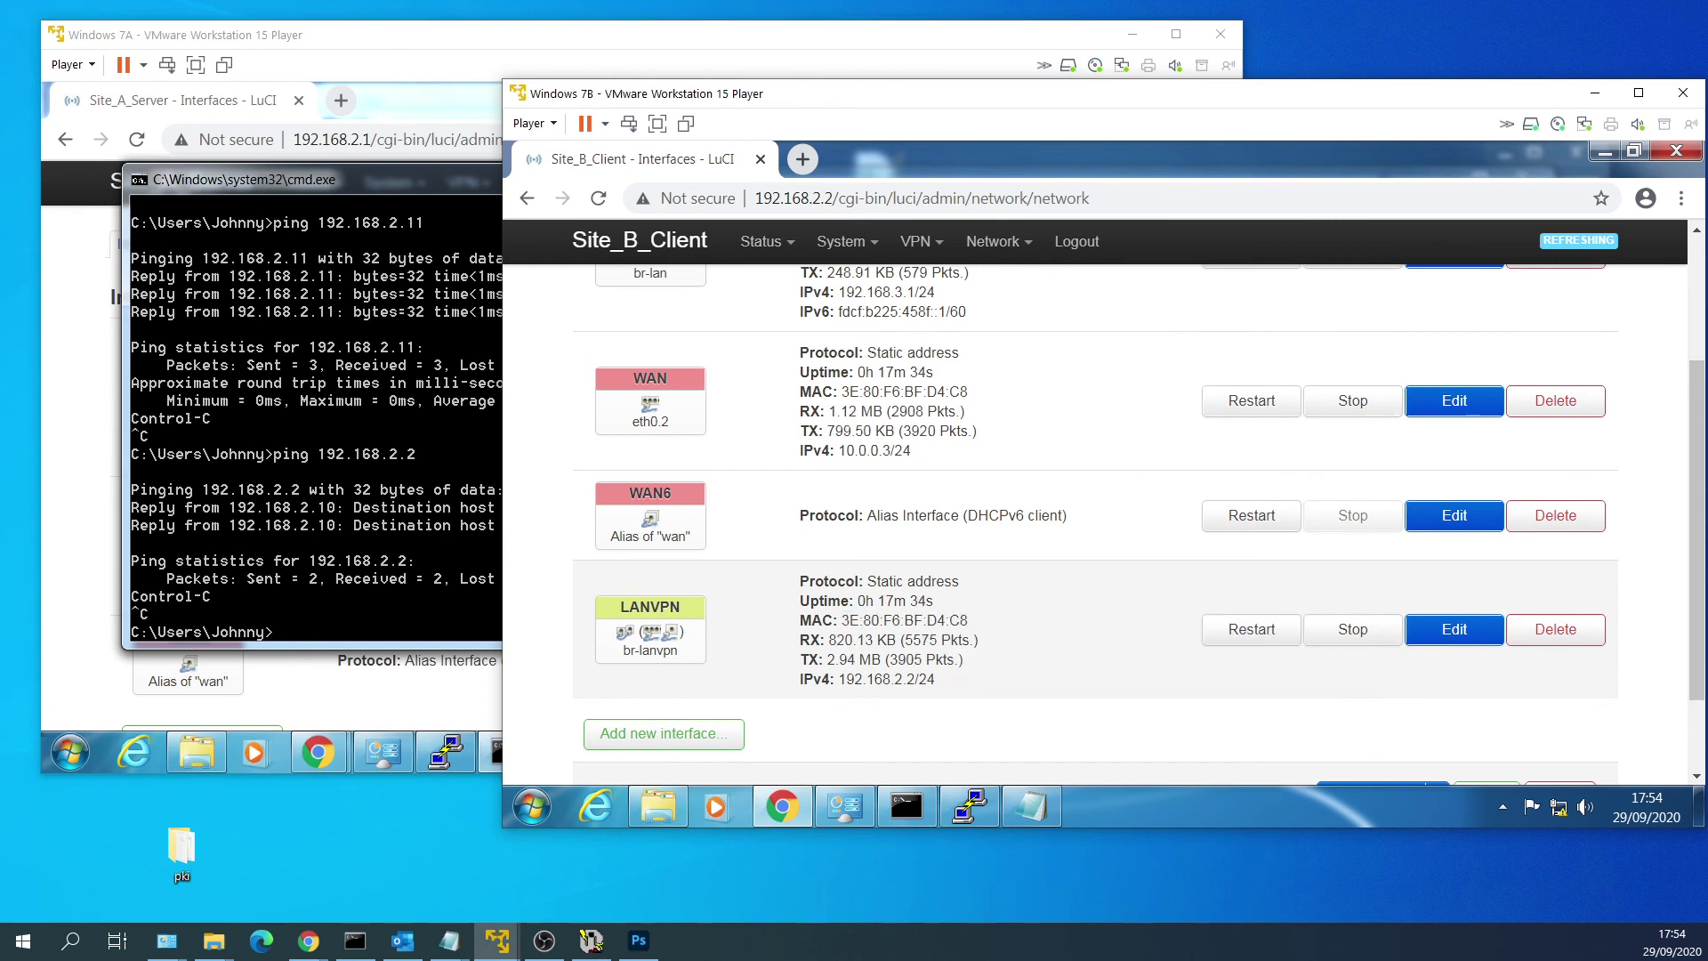
pyautogui.click(970, 805)
# Set the block's macaddr to 3E:80:F6:BF:D4:C8, save the network file and exit nano.
pyautogui.press('Down')
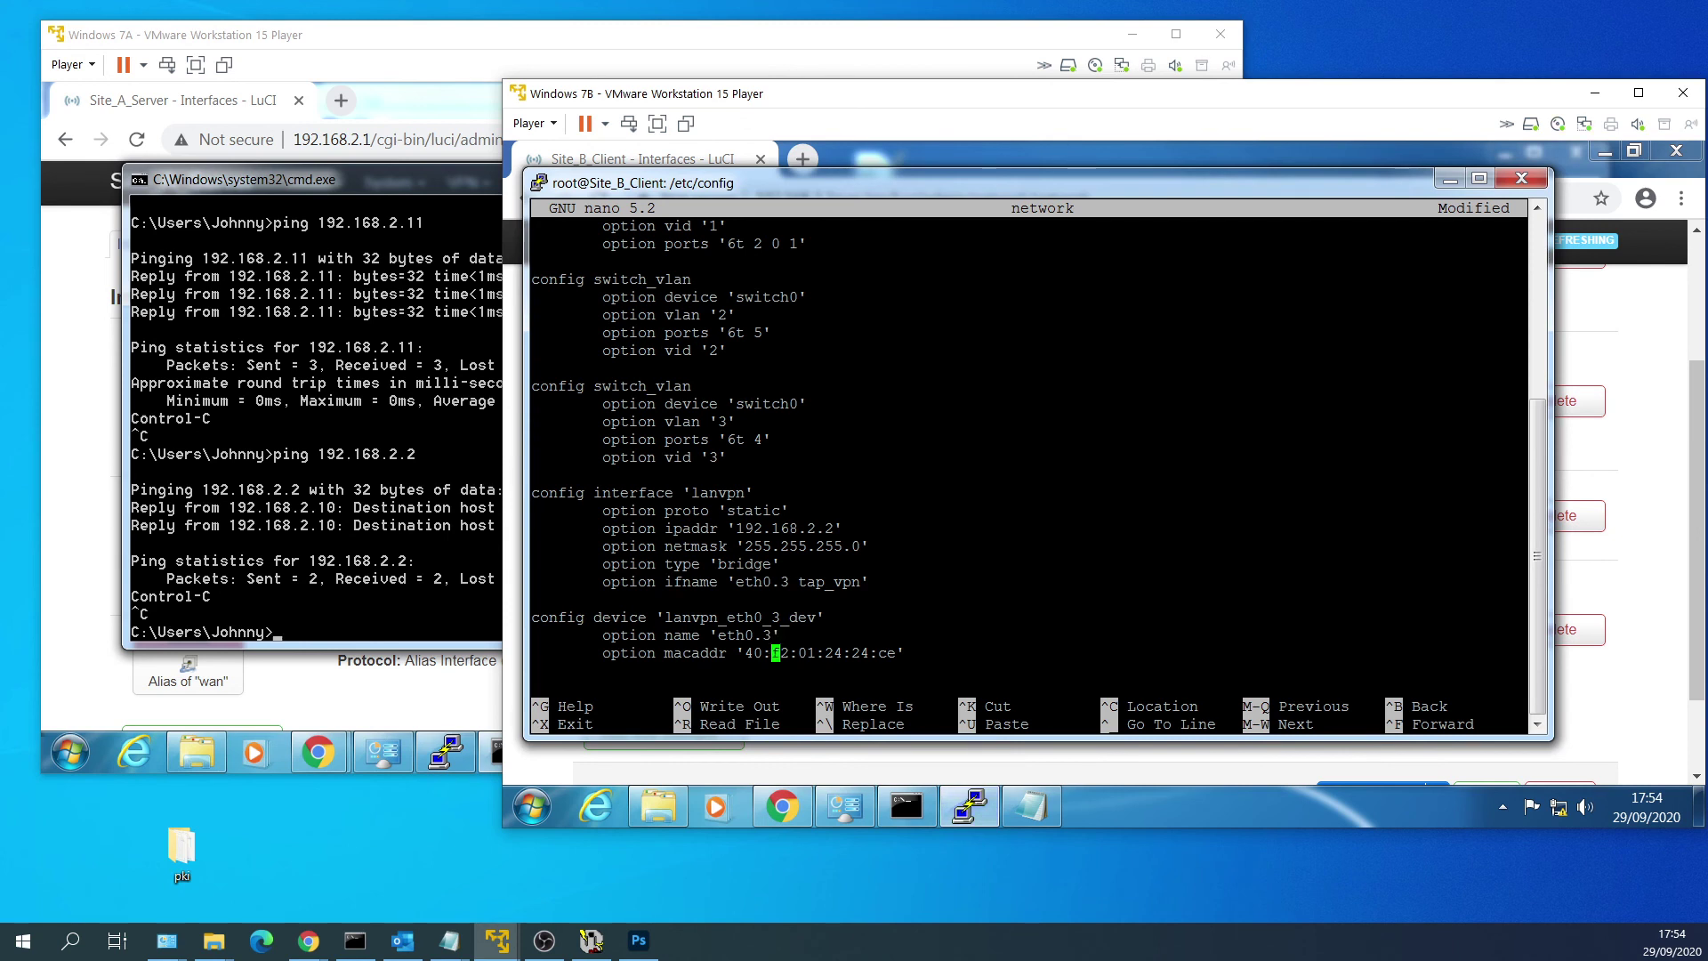
pyautogui.press('Left')
pyautogui.press('Left')
pyautogui.press('Left')
pyautogui.press('Delete')
pyautogui.press('Delete')
pyautogui.press('Delete')
pyautogui.press('Delete')
pyautogui.press('Delete')
pyautogui.press('Delete')
pyautogui.press('Delete')
pyautogui.press('Delete')
pyautogui.press('Delete')
pyautogui.press('Delete')
pyautogui.press('Delete')
pyautogui.press('Delete')
pyautogui.press('Delete')
pyautogui.press('Delete')
pyautogui.press('Delete')
pyautogui.press('Delete')
pyautogui.press('Delete')
pyautogui.press('shift+Insert')
pyautogui.press('End')
pyautogui.press('Return')
pyautogui.hotkey('ctrl', 'o')
pyautogui.press('Return')
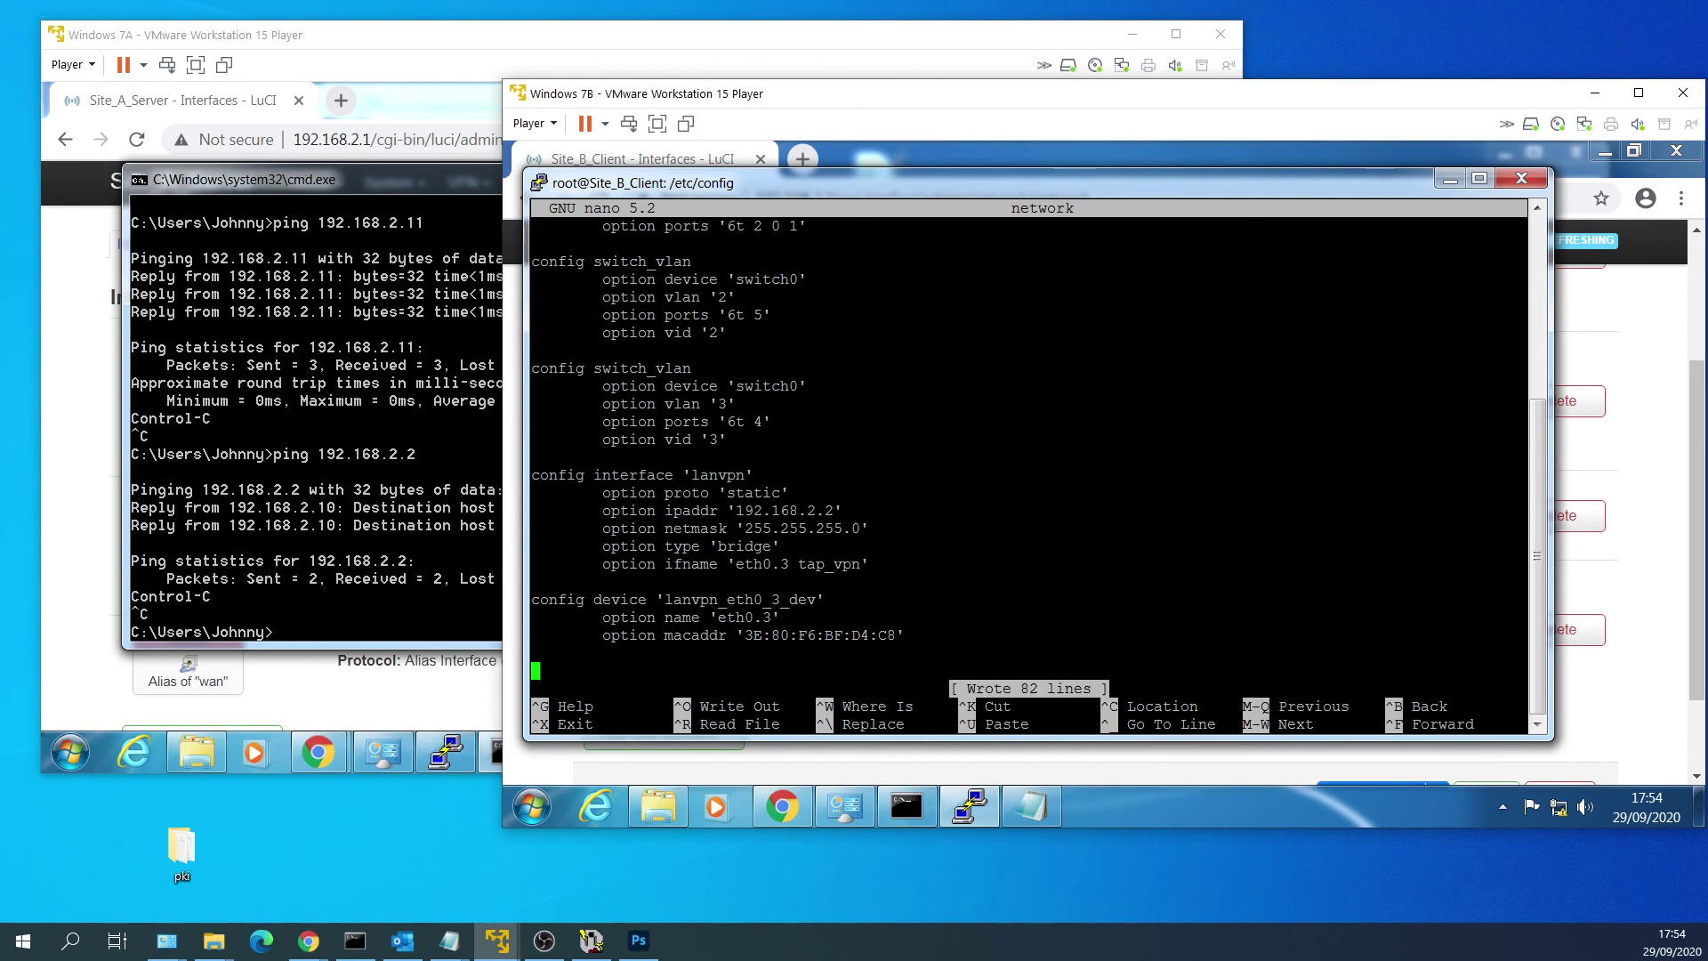
pyautogui.hotkey('ctrl', 'x')
pyautogui.click(1642, 556)
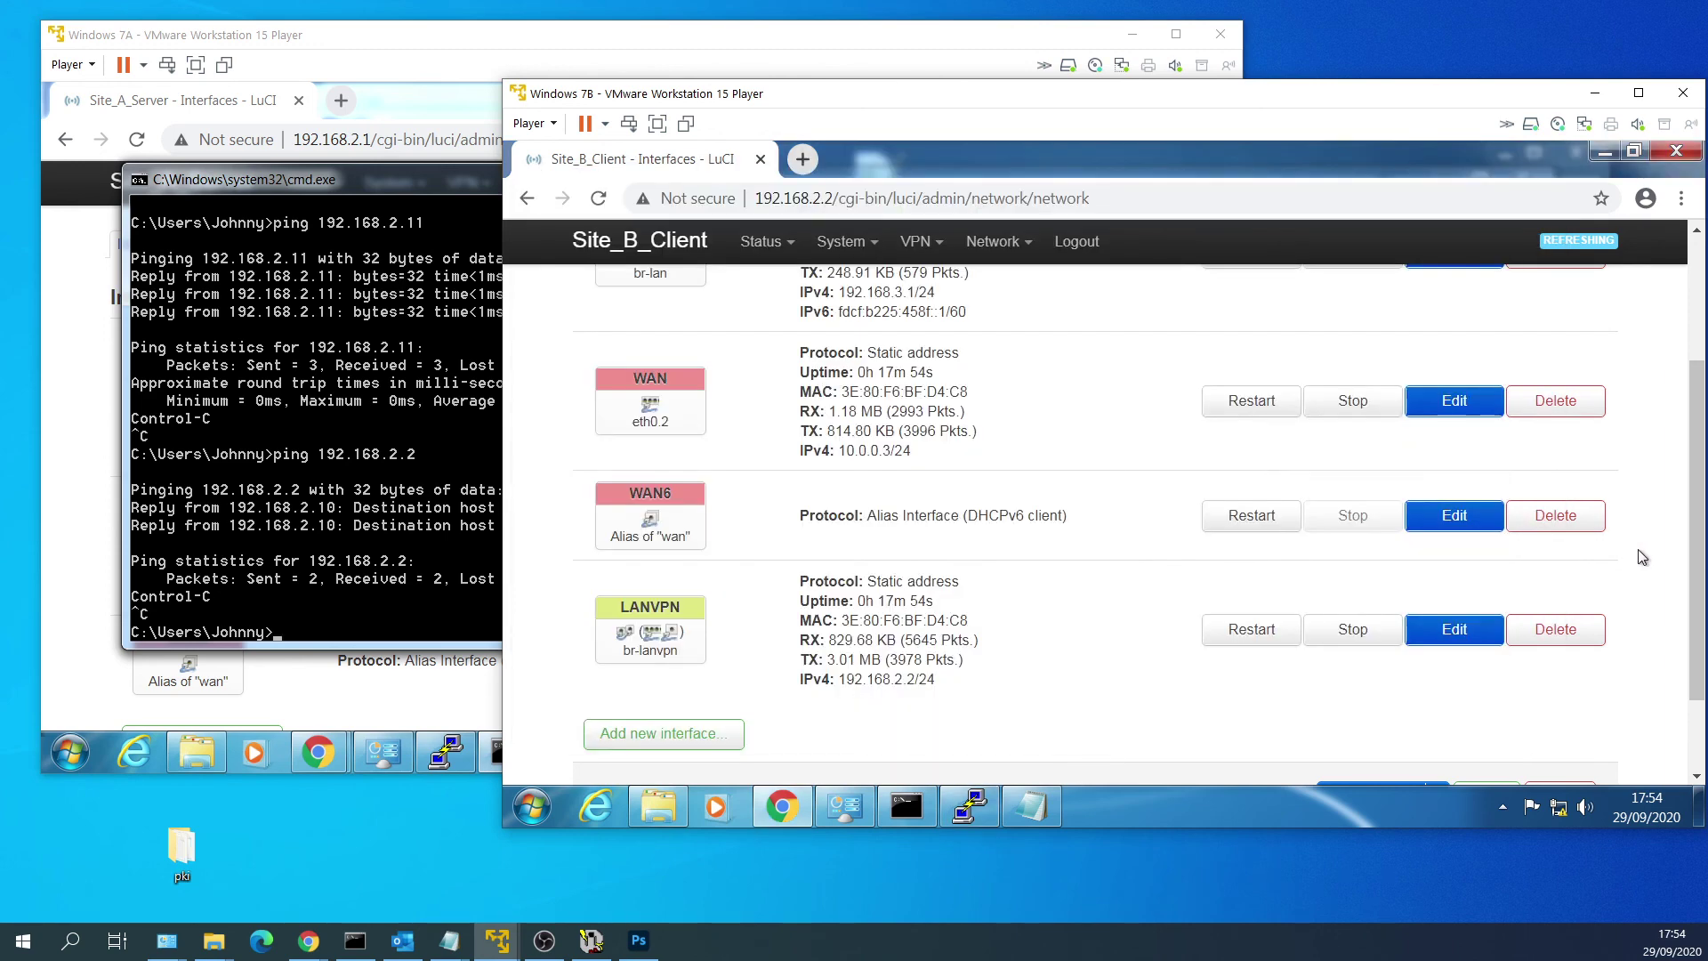
# Check the VLAN 3 entry on the Network > Switch page.
pyautogui.moveTo(996, 241)
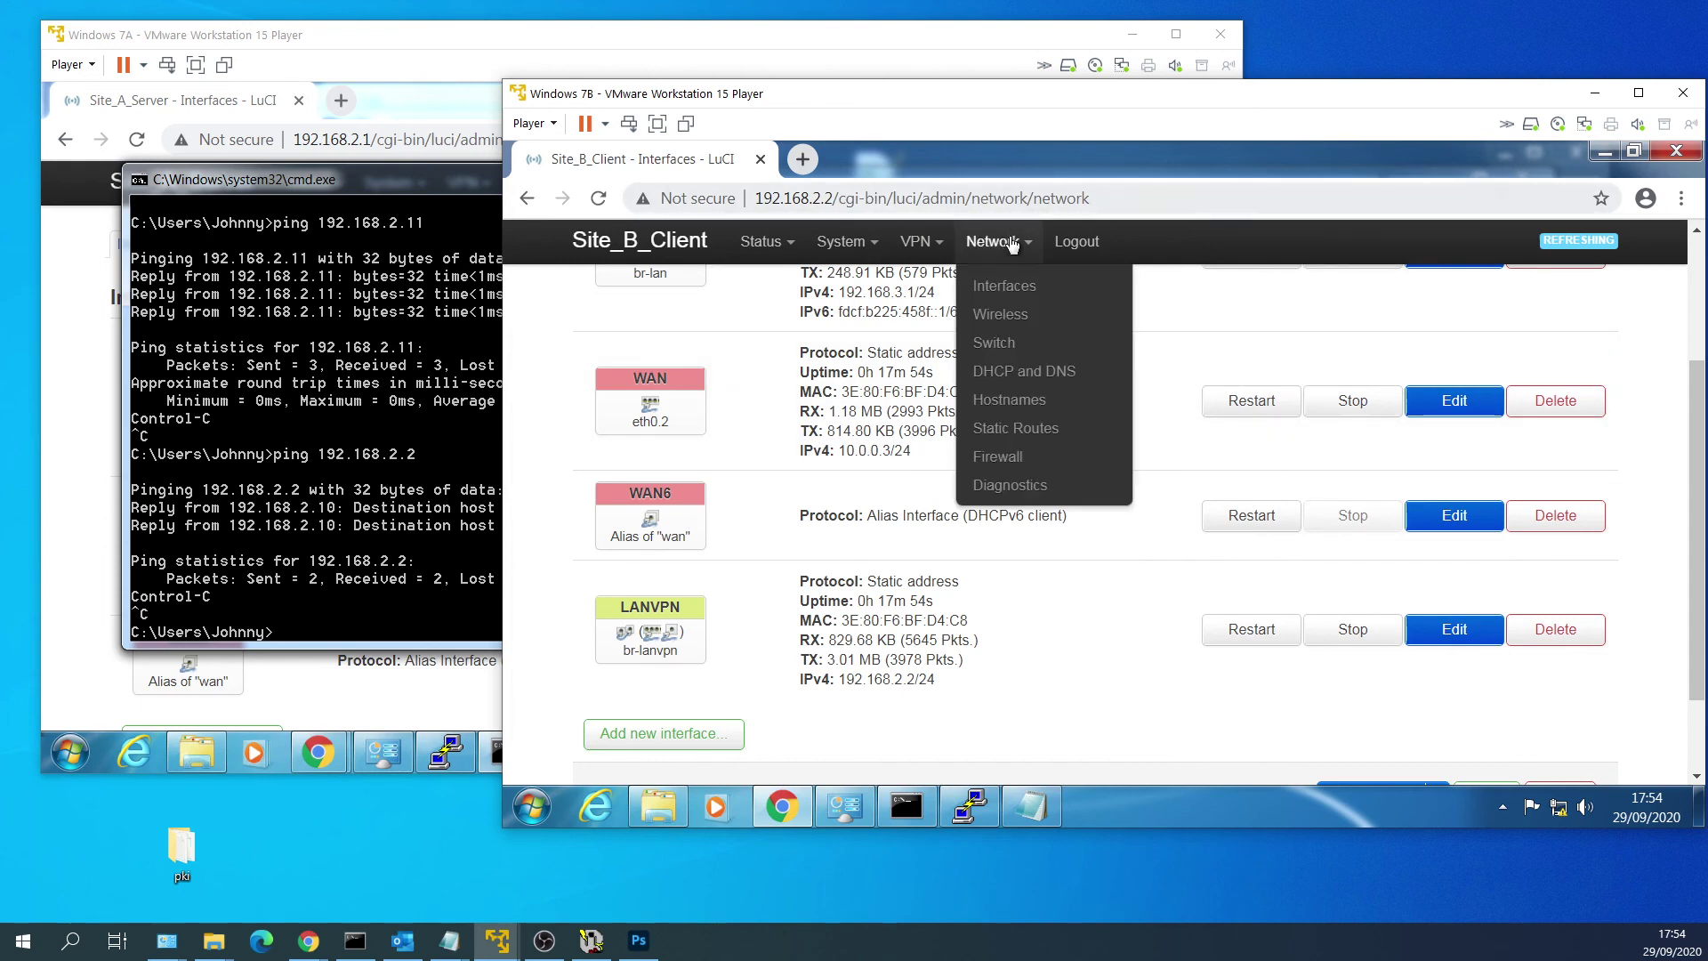
pyautogui.click(993, 344)
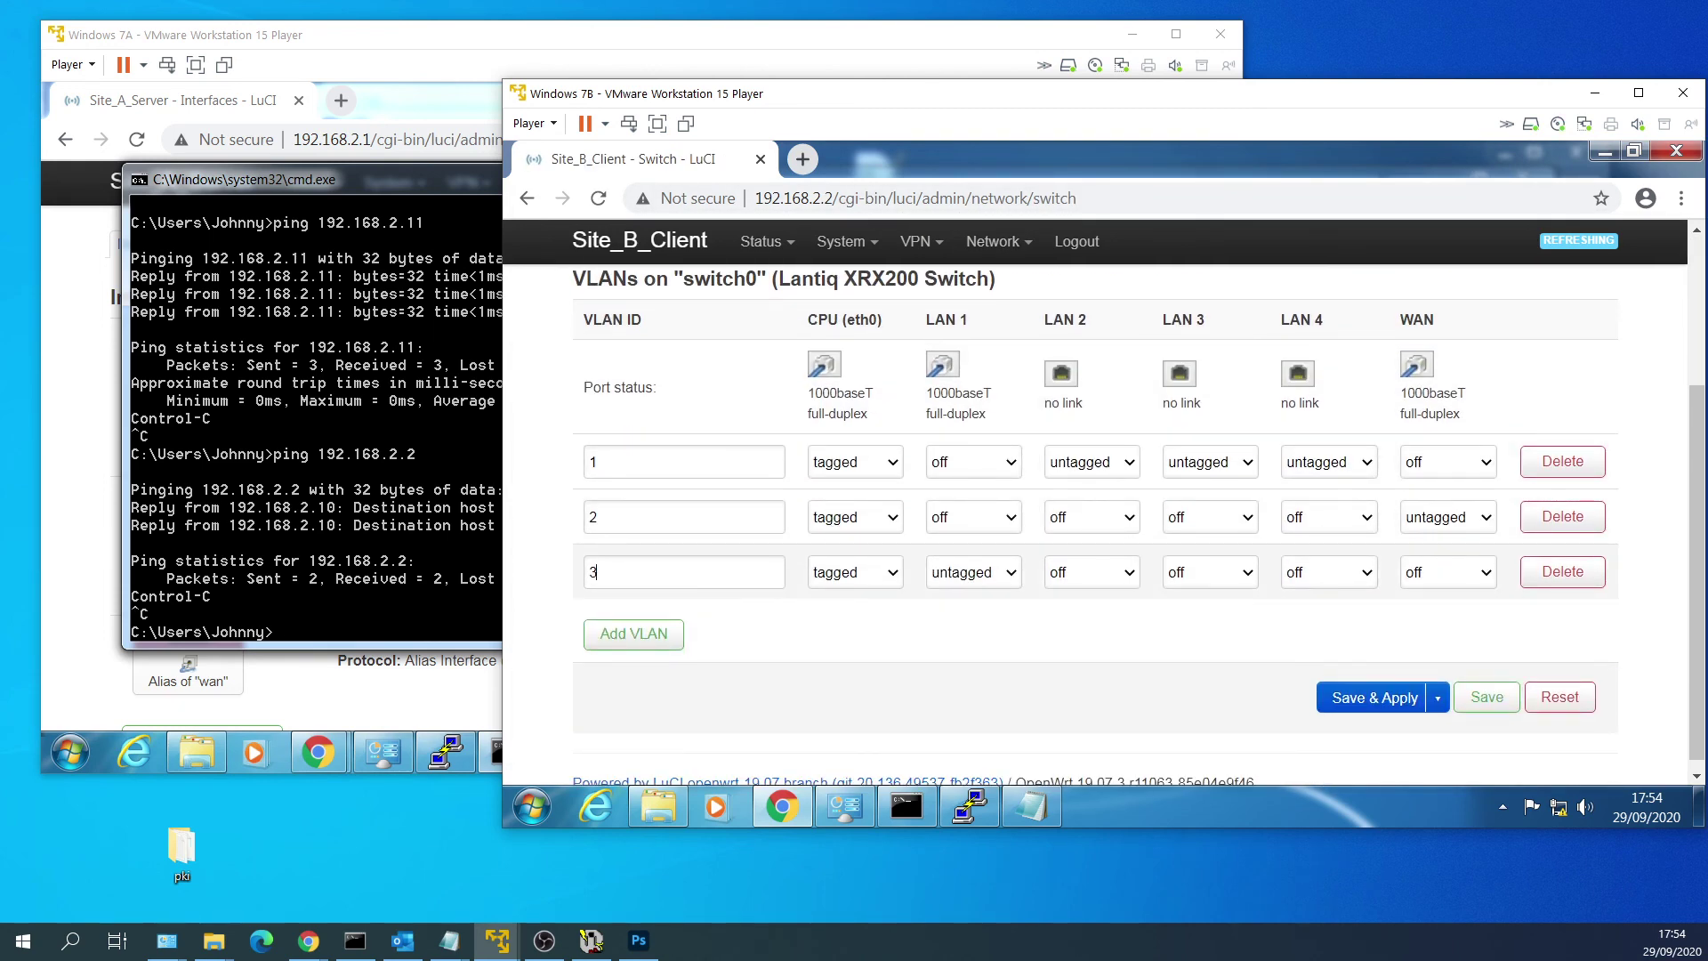
pyautogui.doubleClick(594, 572)
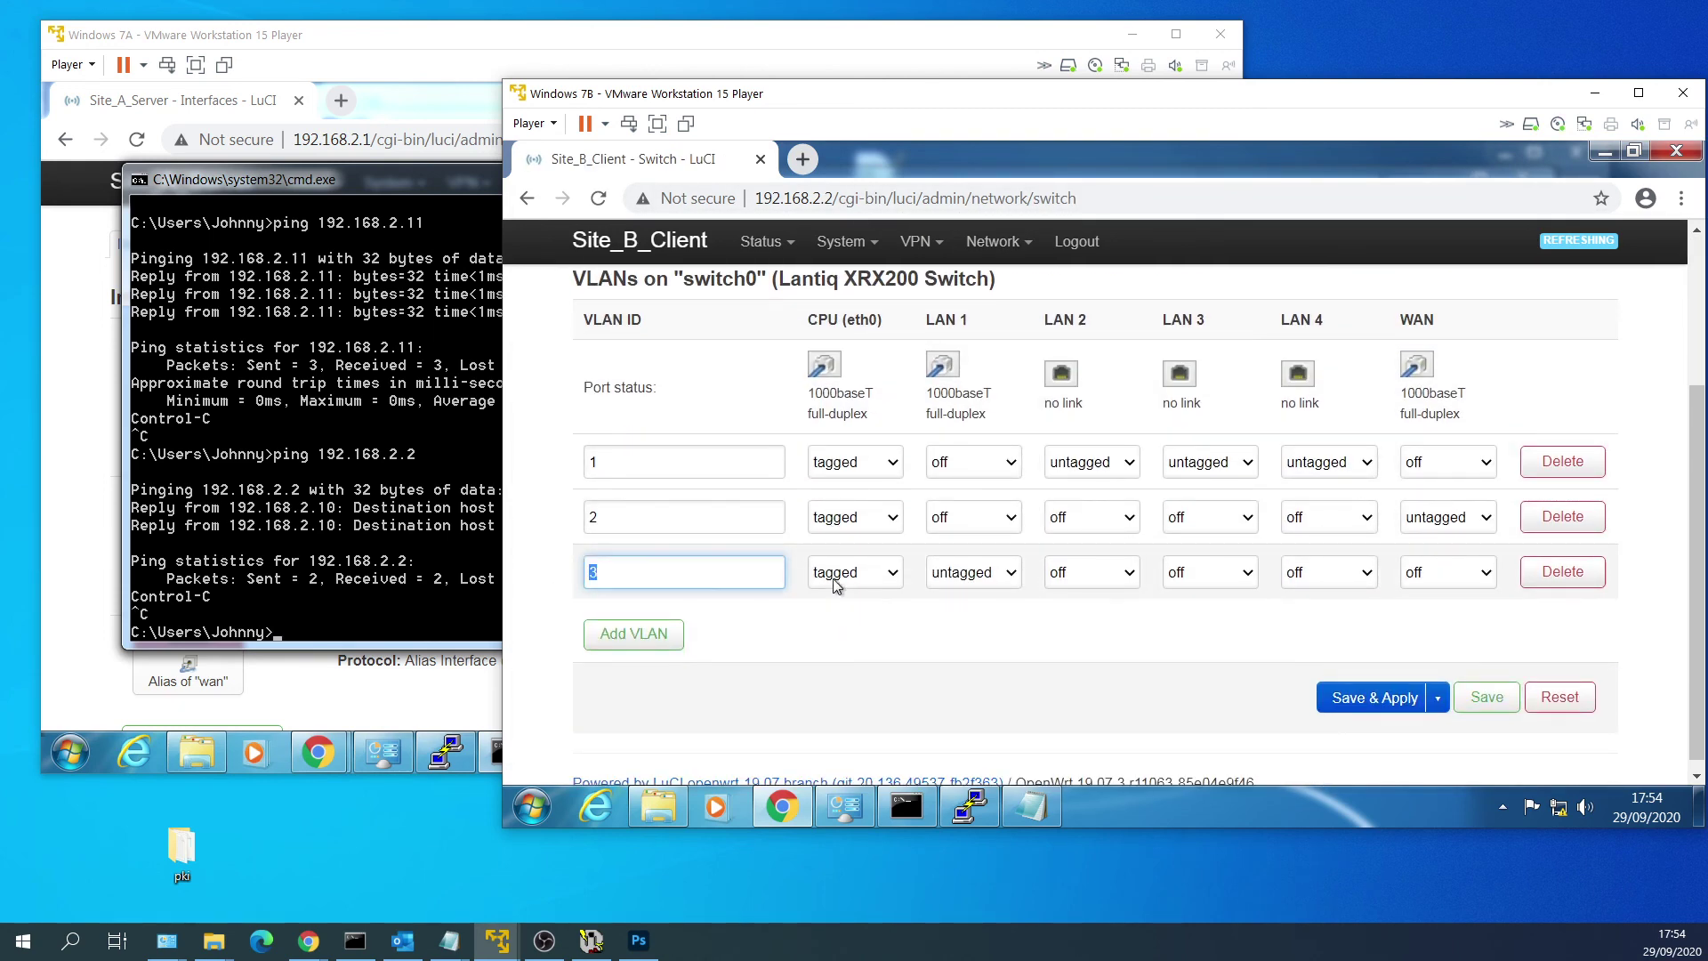
# Reboot the Site B router from System > Reboot.
pyautogui.moveTo(840, 241)
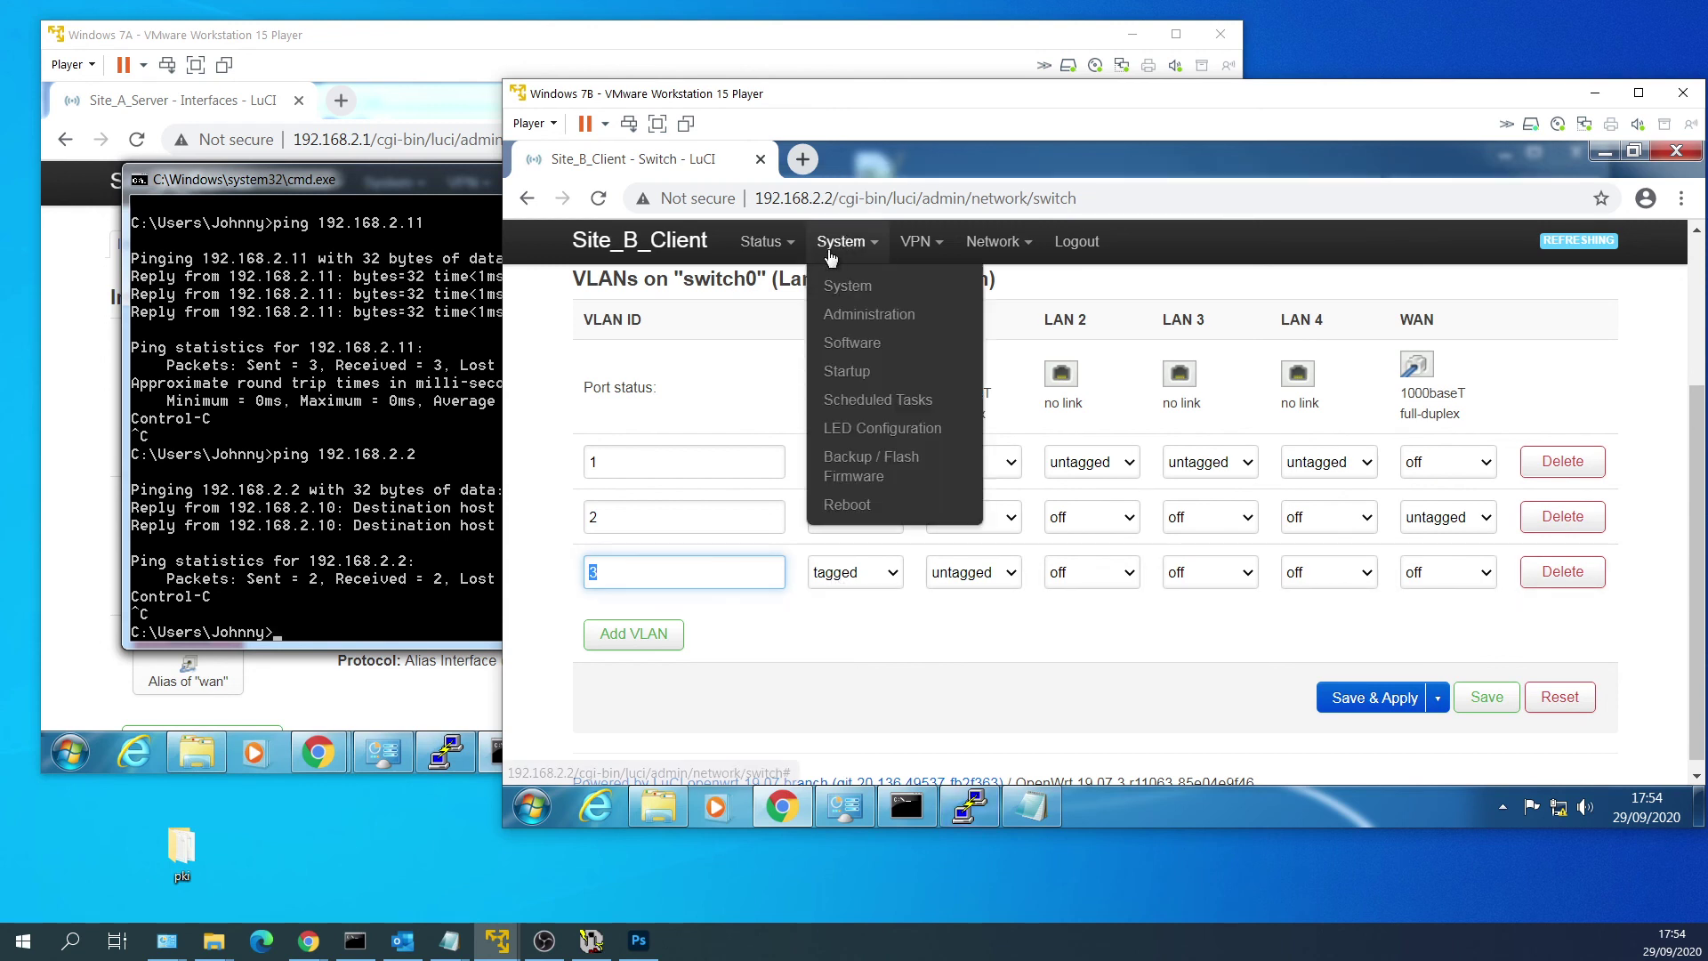
pyautogui.click(854, 499)
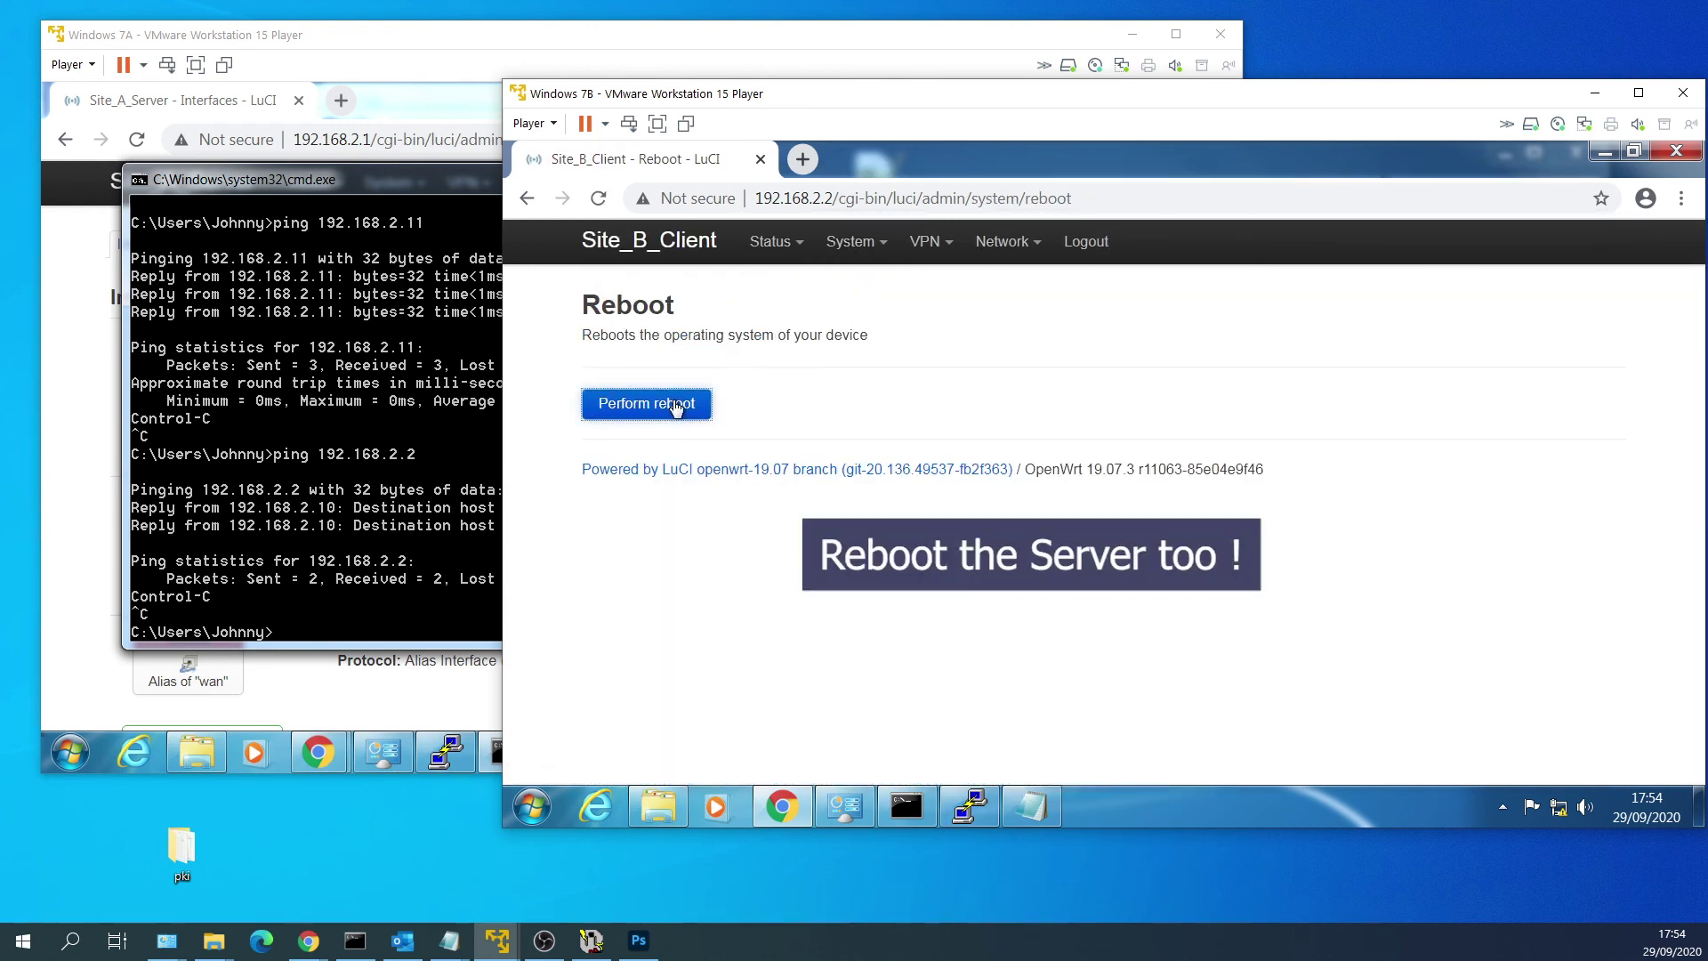
pyautogui.click(674, 406)
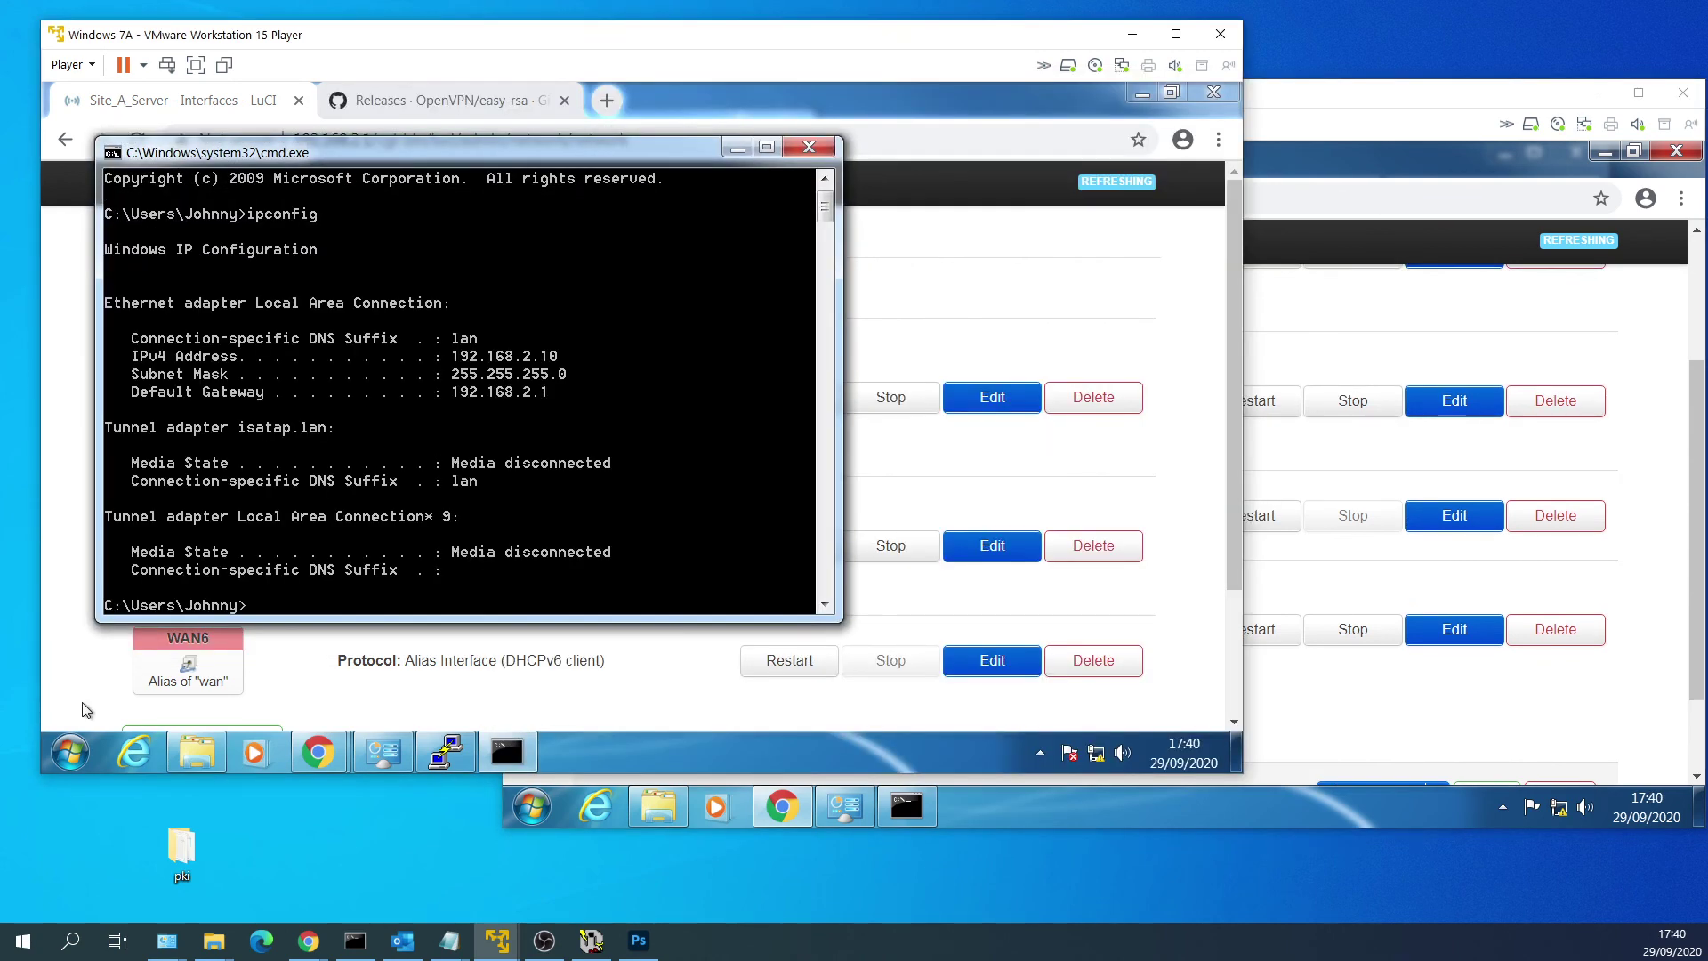
# Rerun ping 192.168.2.2 on Site A, copy its IPv4 192.168.2.10, and type ping 192.168.2.10 on Site B.
pyautogui.write('ping 192.168.2.2')
pyautogui.press('Return')
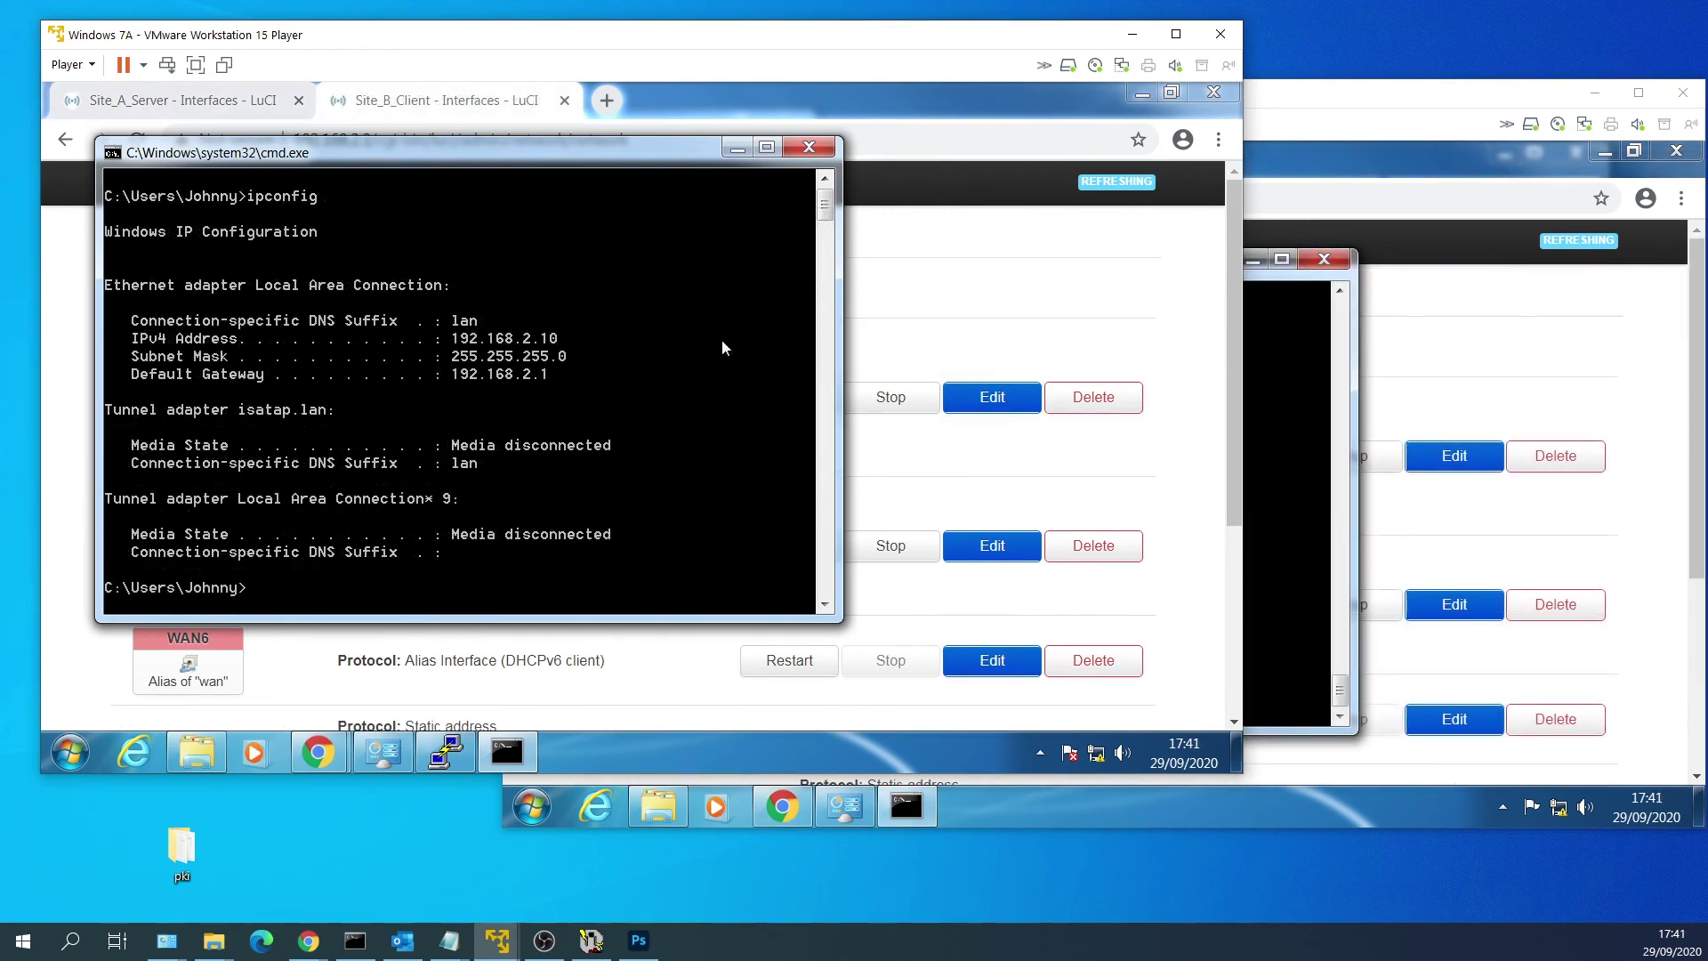
pyautogui.rightClick(491, 338)
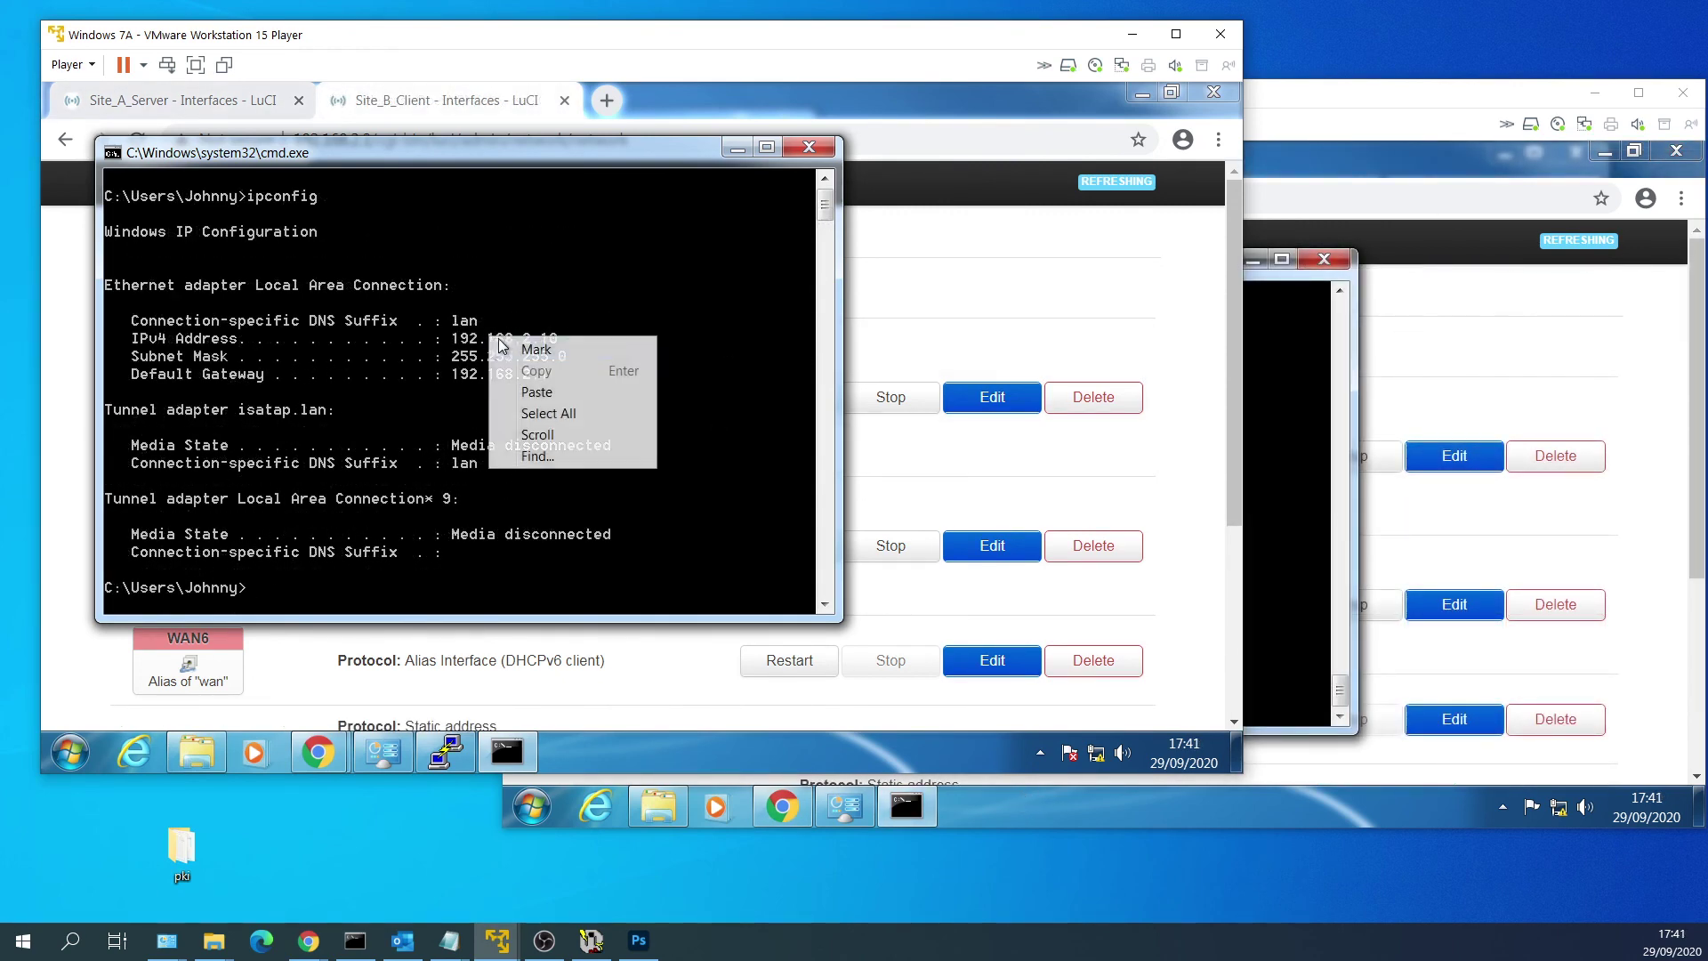
pyautogui.click(505, 347)
pyautogui.moveTo(455, 339); pyautogui.dragTo(553, 346)
pyautogui.rightClick(553, 345)
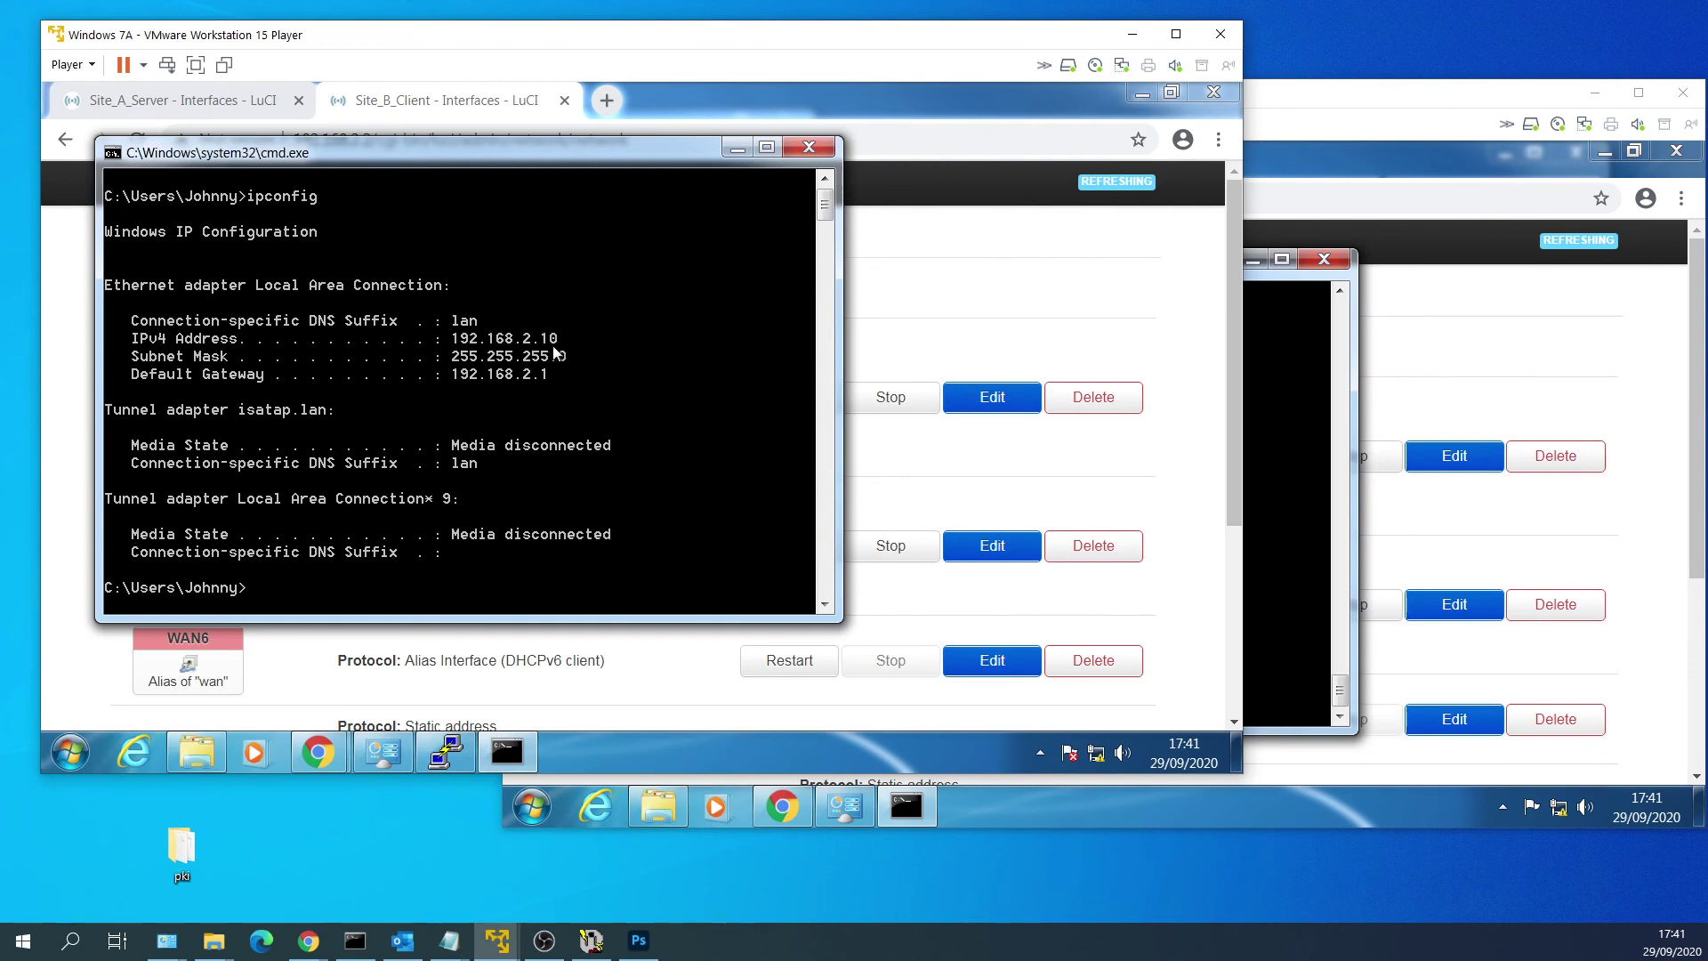
pyautogui.click(1254, 436)
pyautogui.write('ping 192.1')
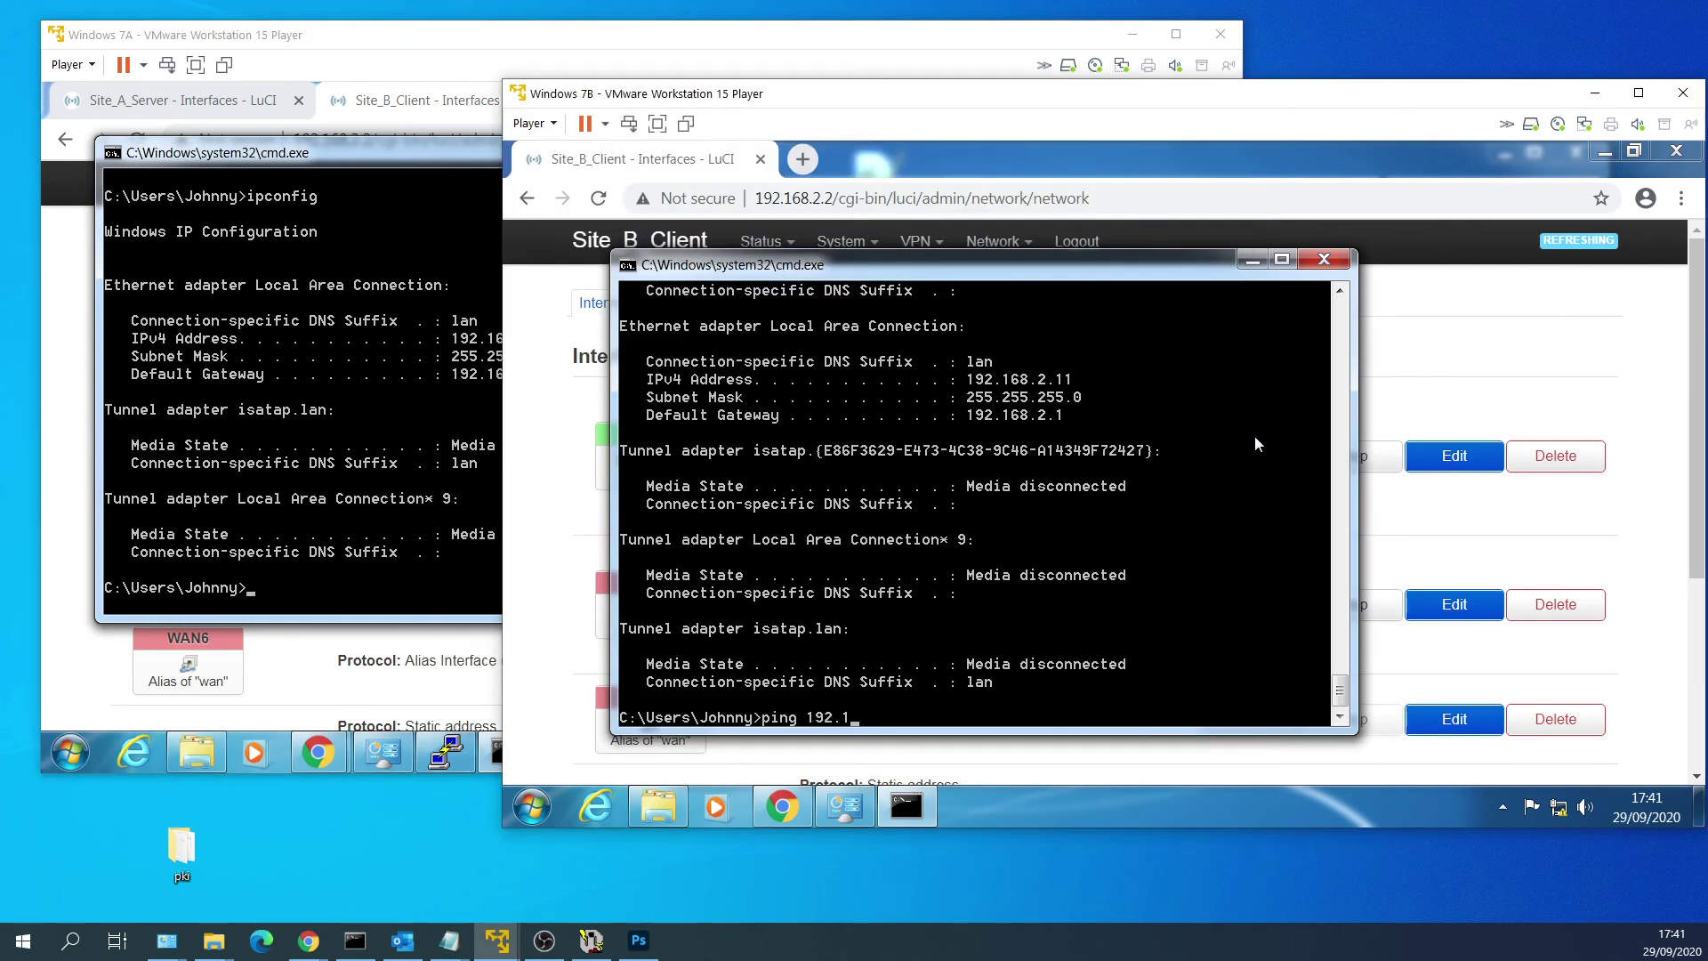
pyautogui.write('68.2.10')
# Ping 192.168.2.10 from Site B and 192.168.2.11 from Site A, both with 0% loss.
pyautogui.press('Return')
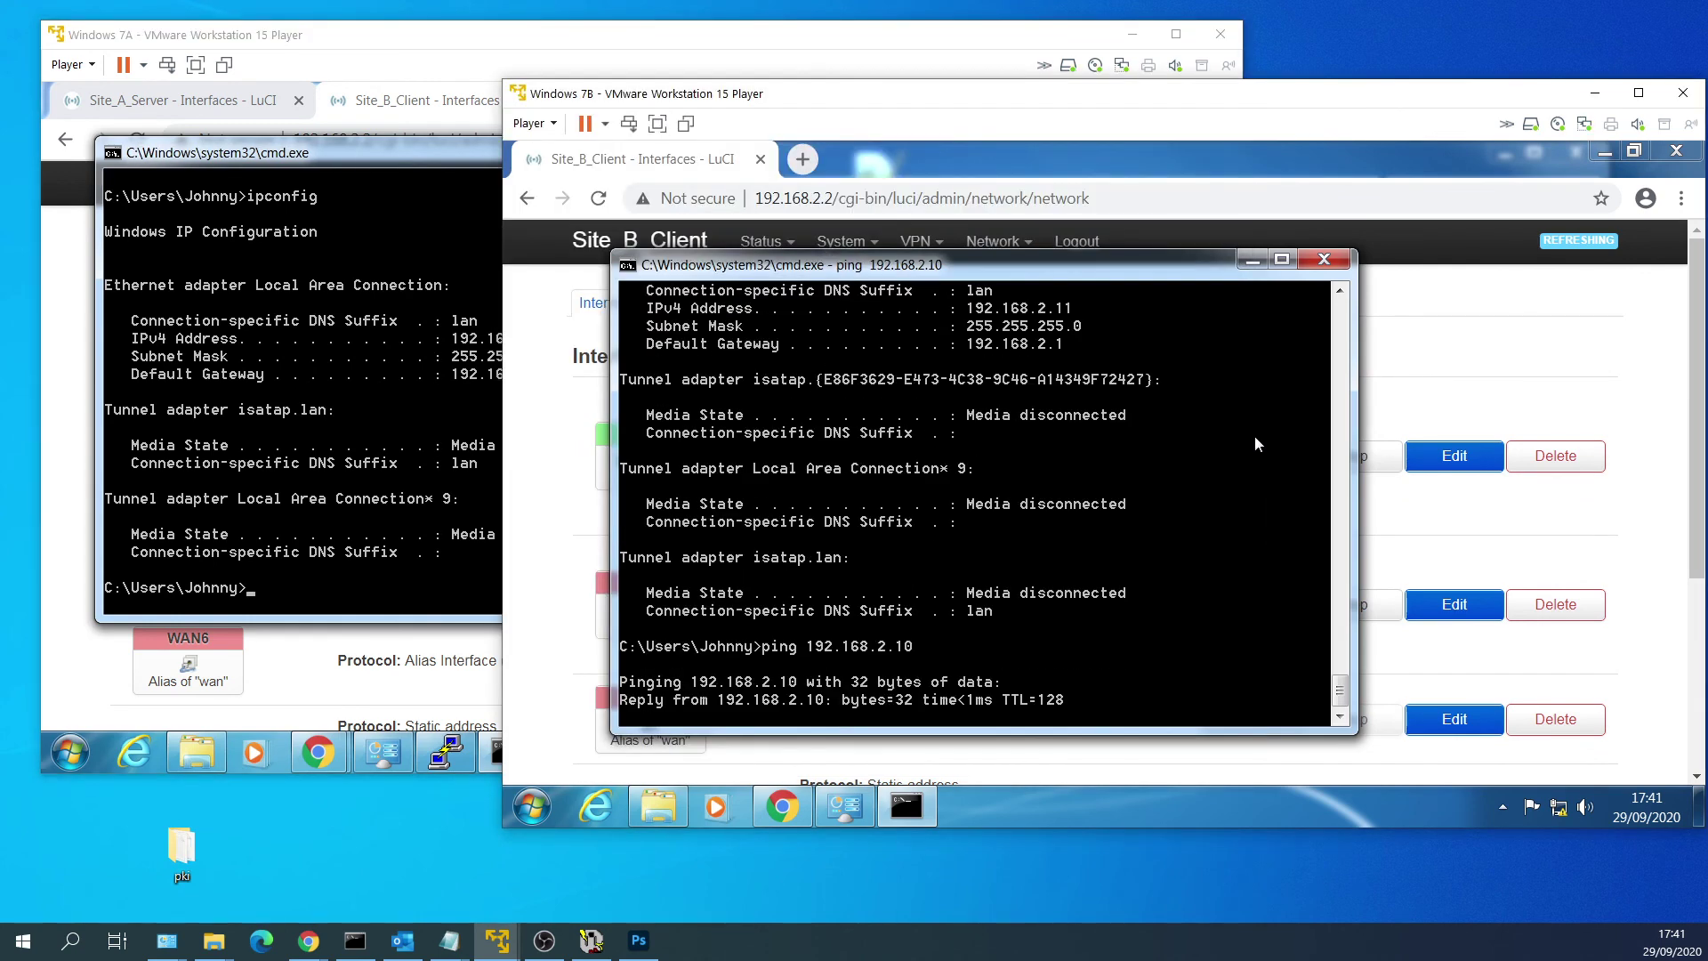
pyautogui.hotkey('ctrl', 'c')
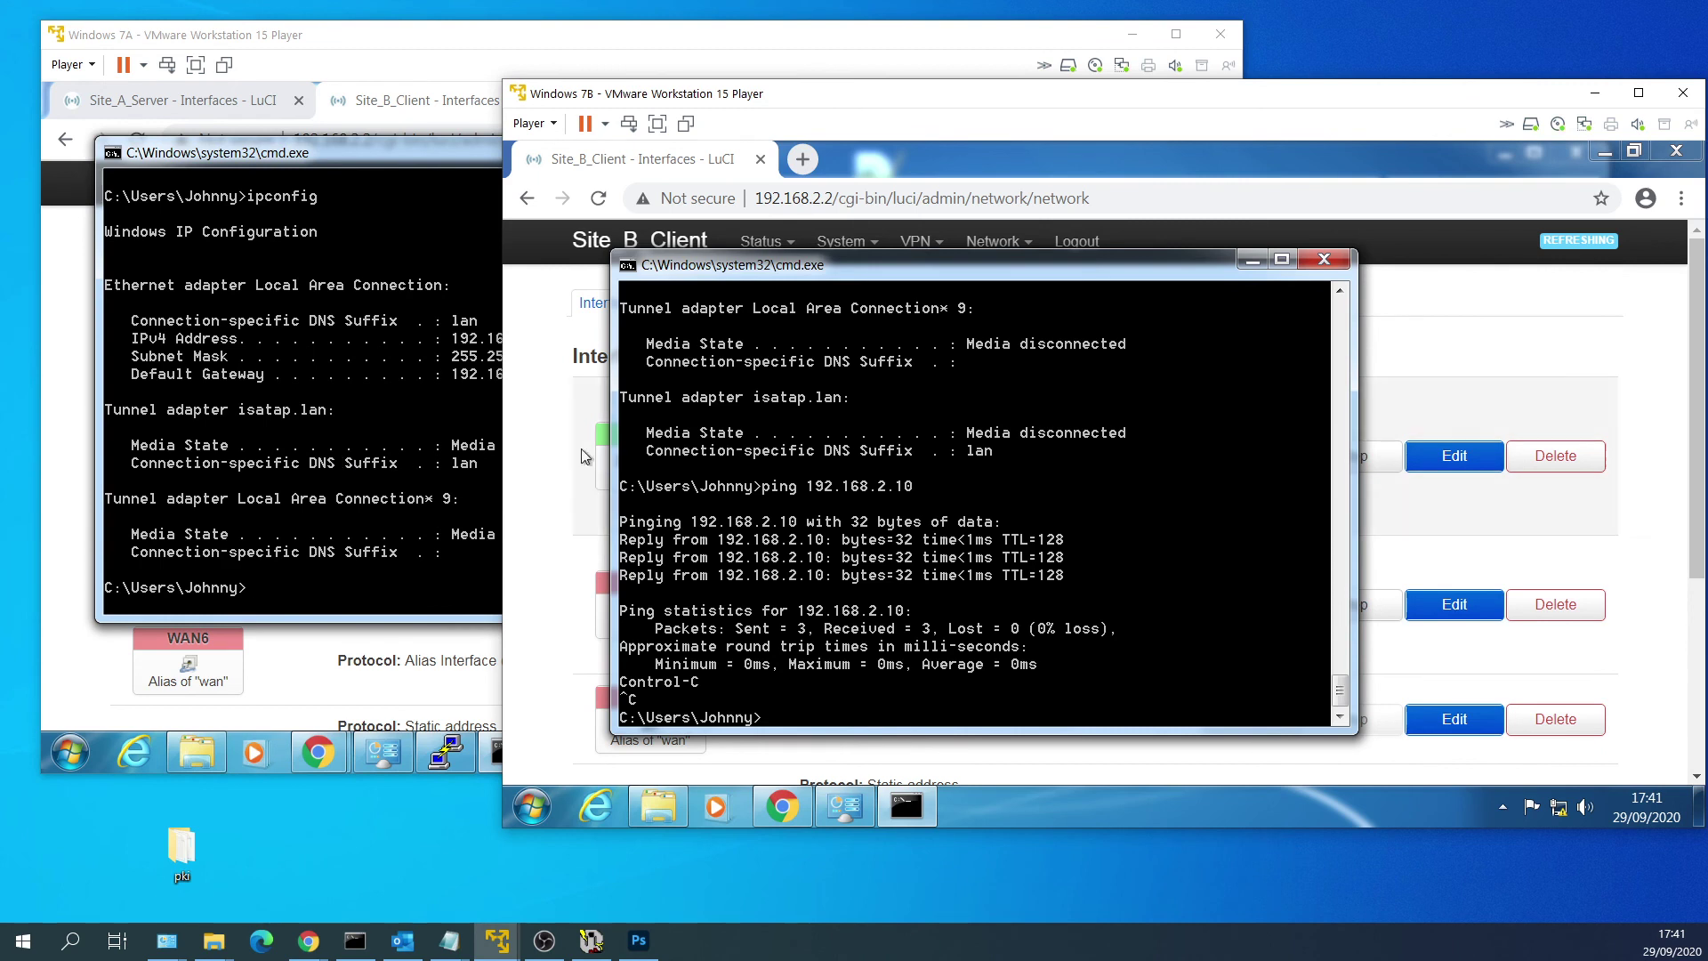
pyautogui.click(343, 463)
pyautogui.write('ping 192.168.')
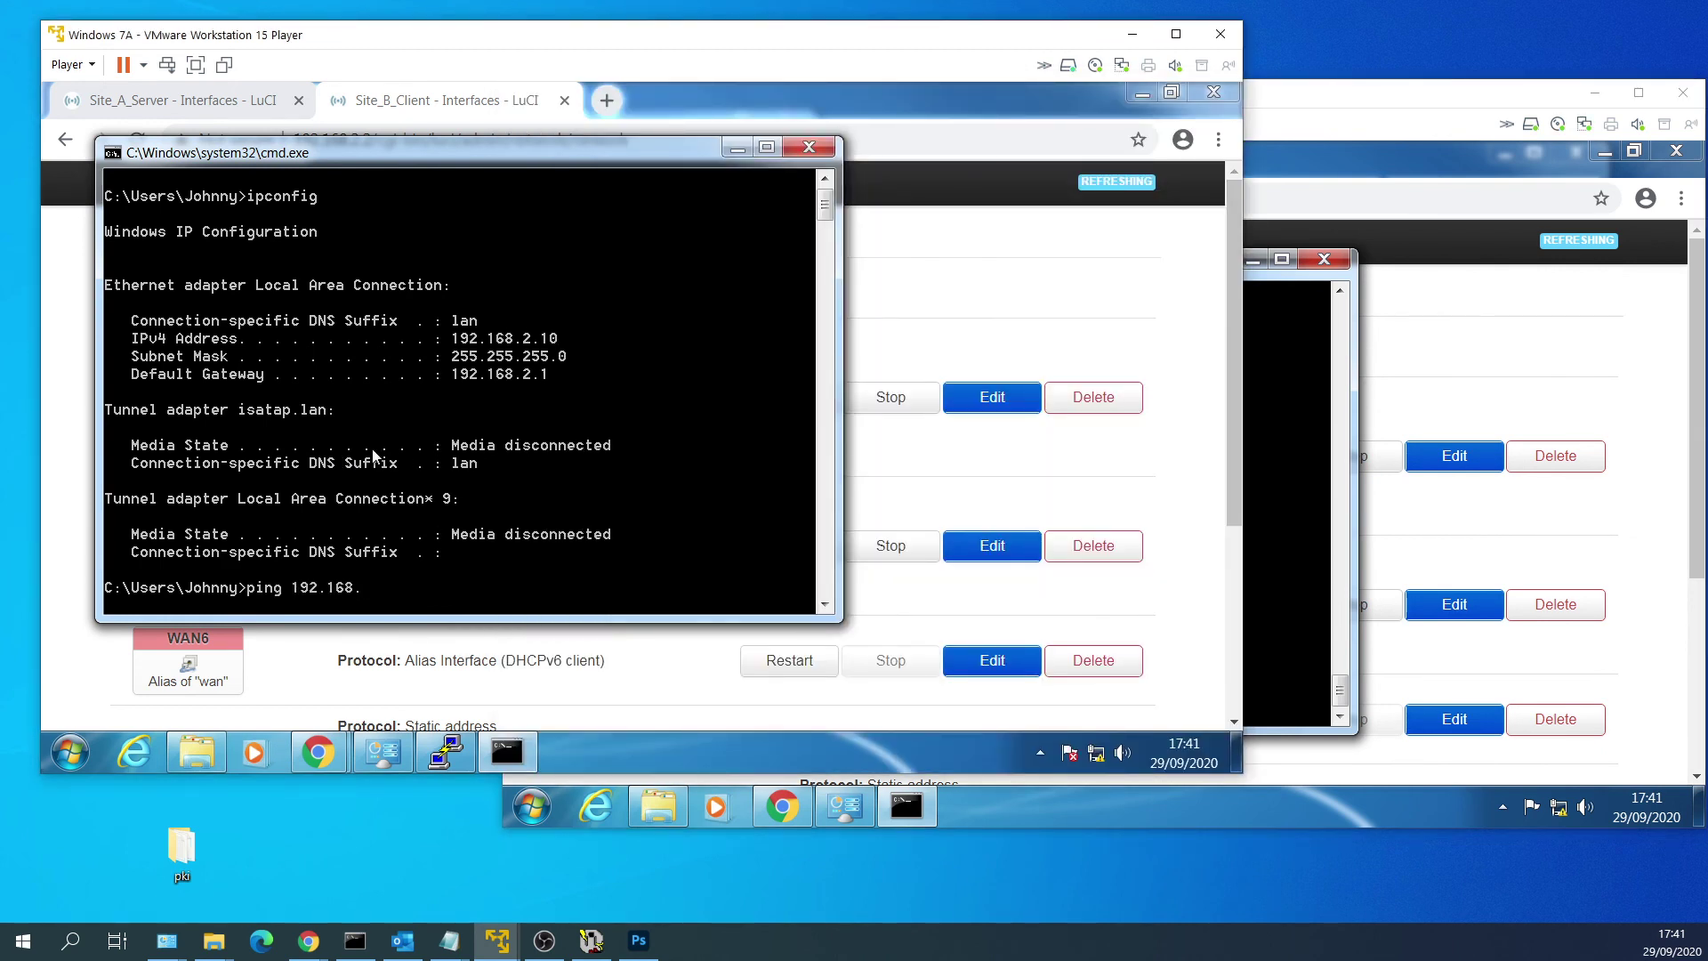
pyautogui.write('2.11')
pyautogui.press('Return')
pyautogui.hotkey('ctrl', 'c')
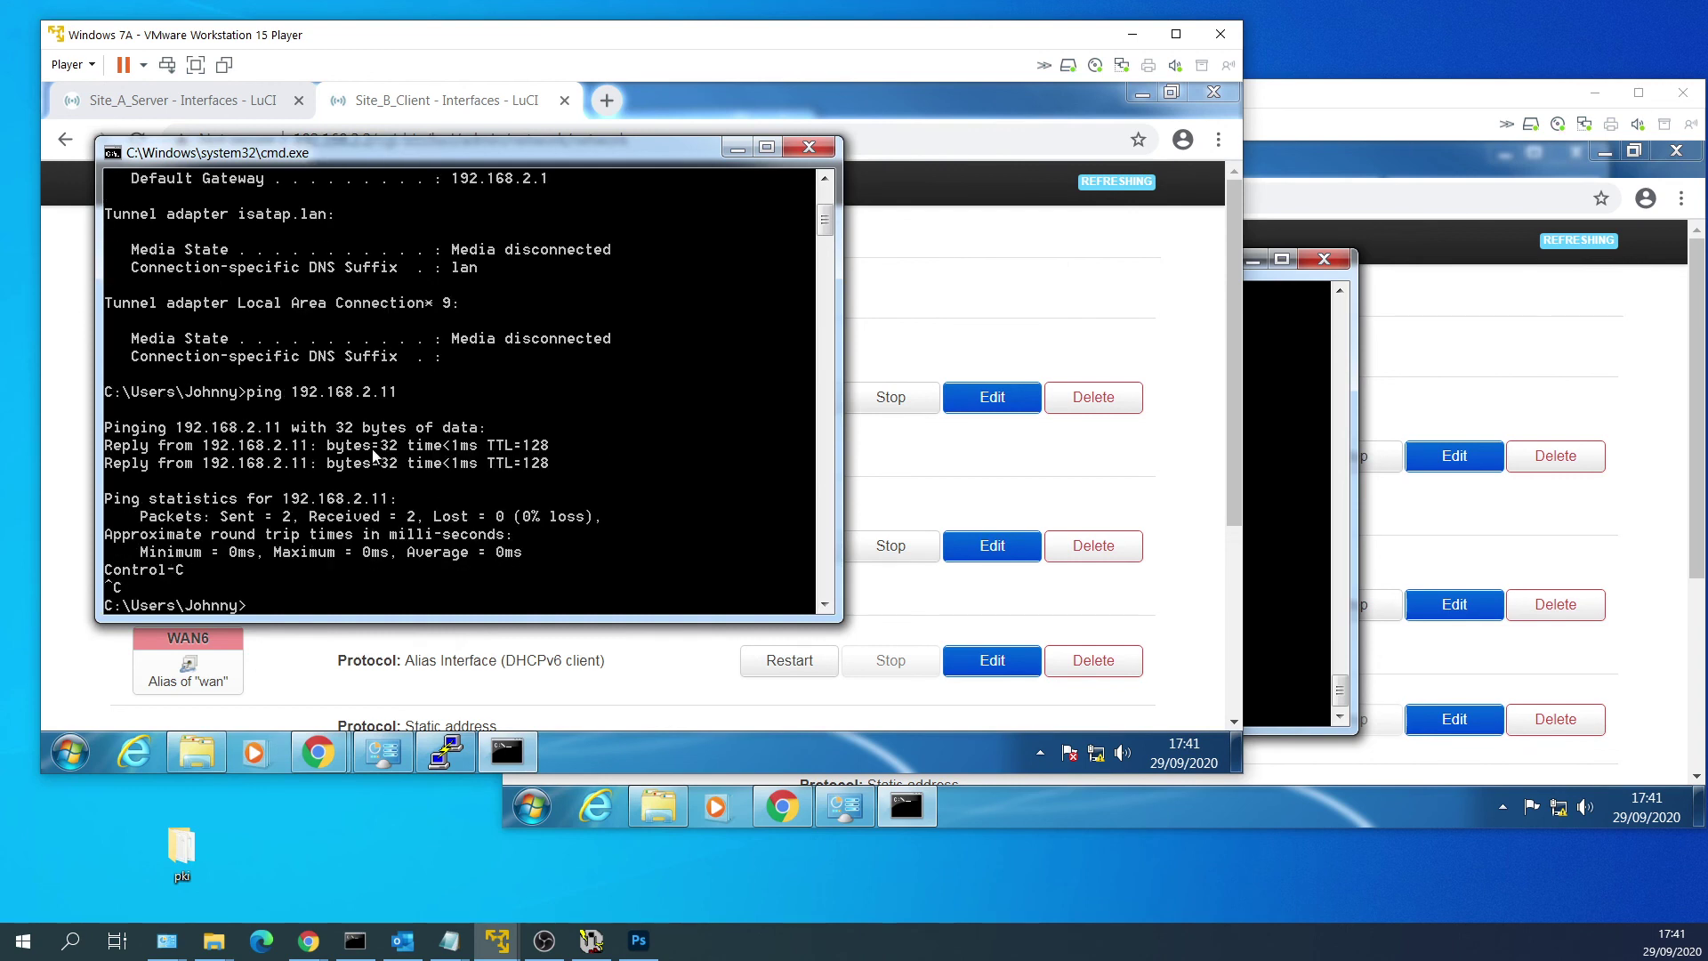